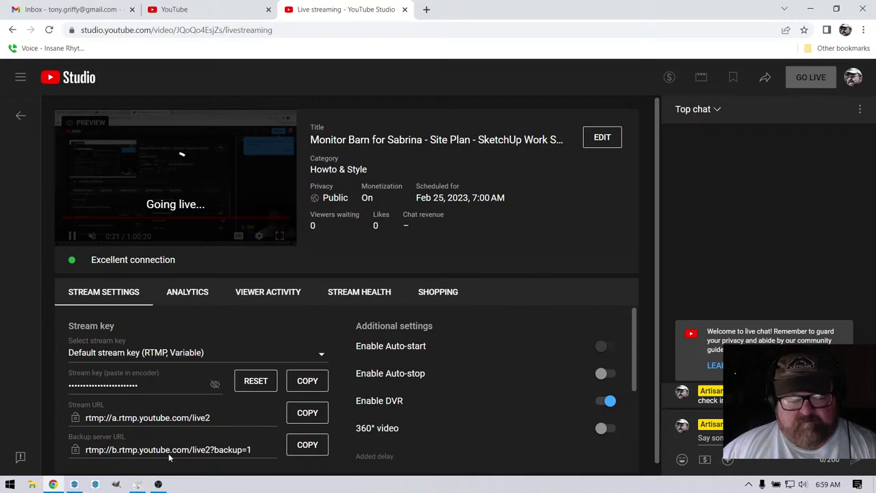
# Bring the Payonk Barn.skp model in SketchUp to the foreground.
pyautogui.moveTo(74, 484)
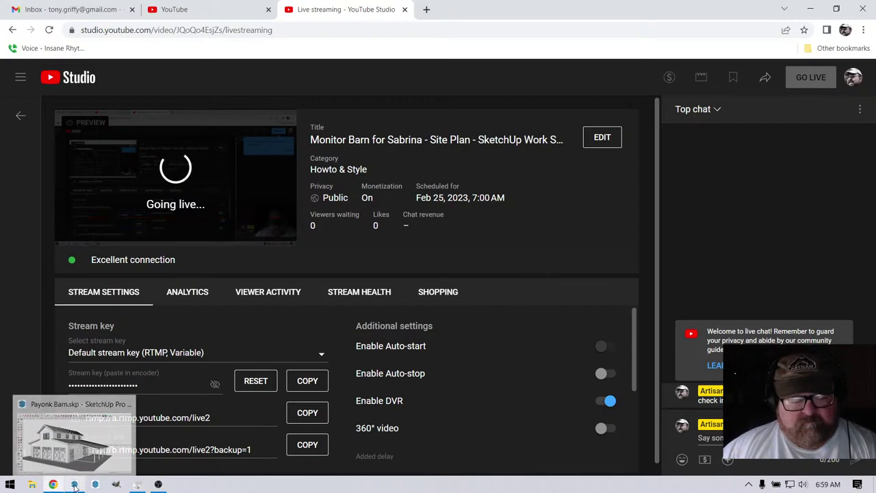
pyautogui.click(75, 484)
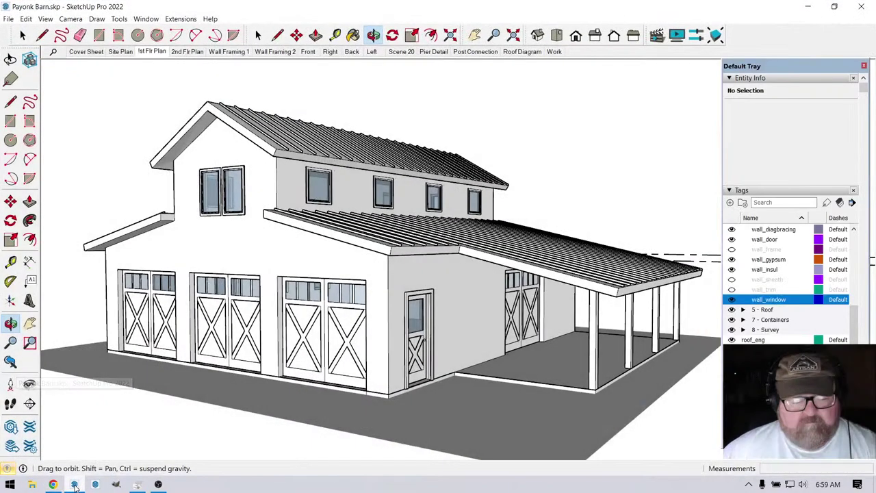
pyautogui.moveTo(287, 304)
pyautogui.mouseDown()
pyautogui.moveTo(264, 310)
pyautogui.moveTo(312, 331)
pyautogui.mouseUp()
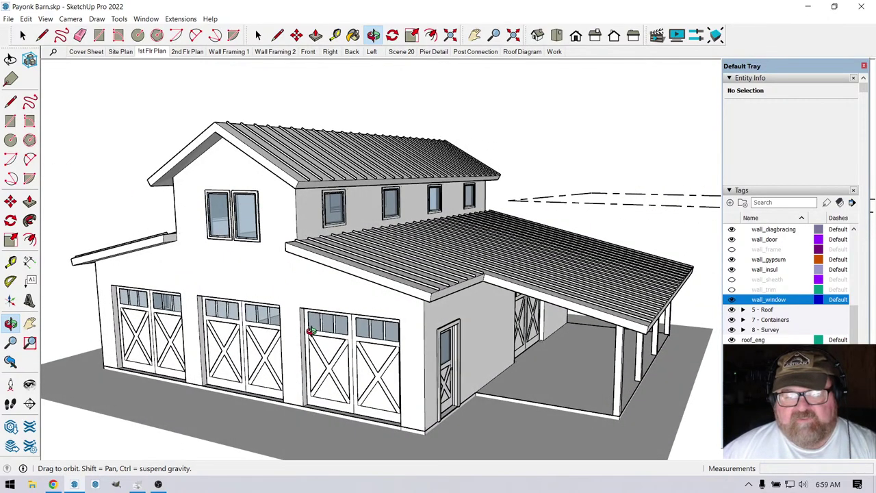
pyautogui.scroll(-2, 218, 297)
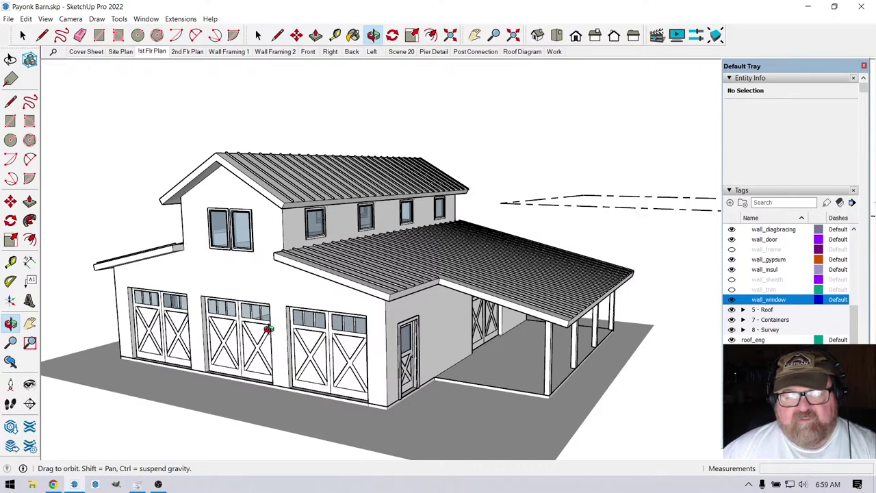
pyautogui.moveTo(269, 329); pyautogui.dragTo(319, 333)
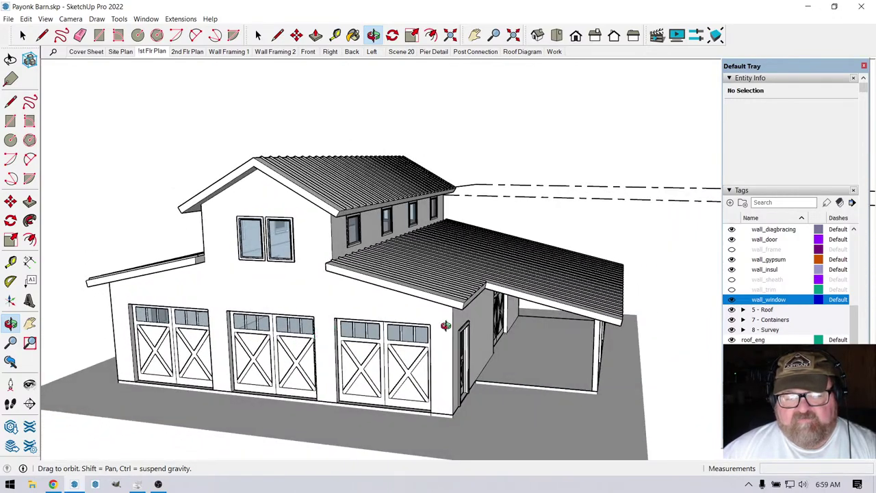
pyautogui.scroll(4, 313, 362)
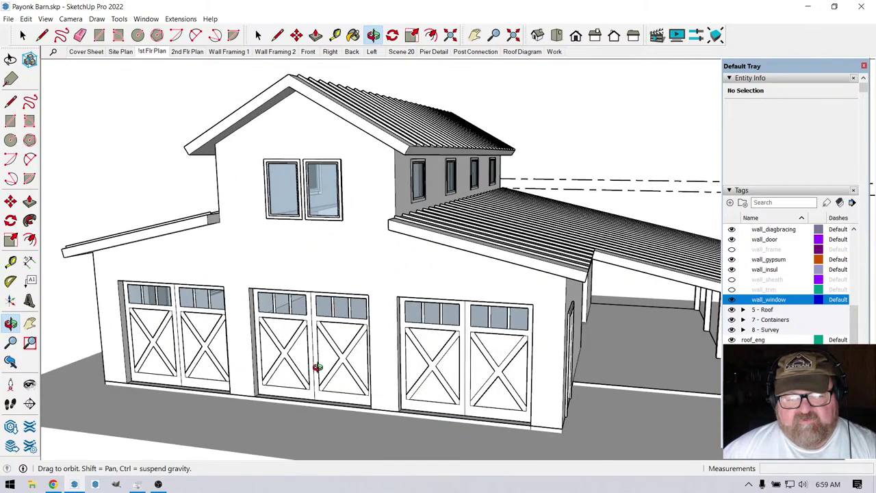
pyautogui.scroll(2, 383, 356)
pyautogui.scroll(1, 400, 354)
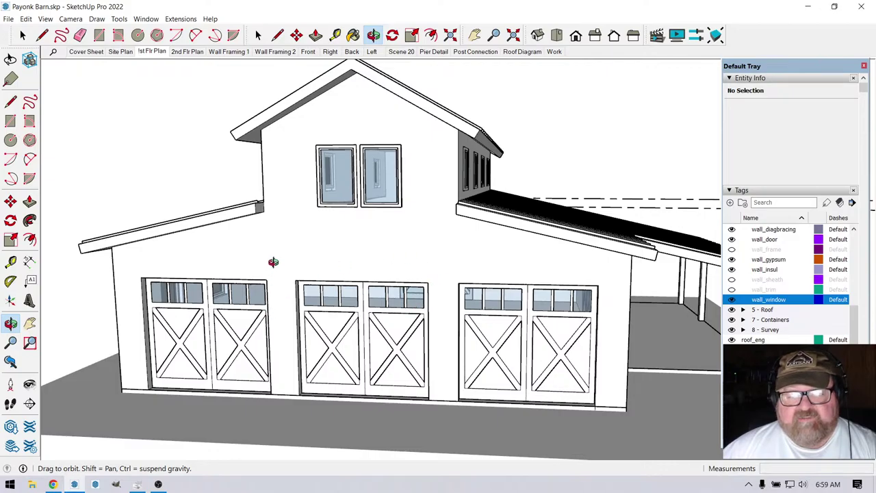
pyautogui.moveTo(493, 271)
pyautogui.mouseDown()
pyautogui.moveTo(411, 288)
pyautogui.moveTo(413, 297)
pyautogui.moveTo(239, 287)
pyautogui.moveTo(417, 312)
pyautogui.mouseUp()
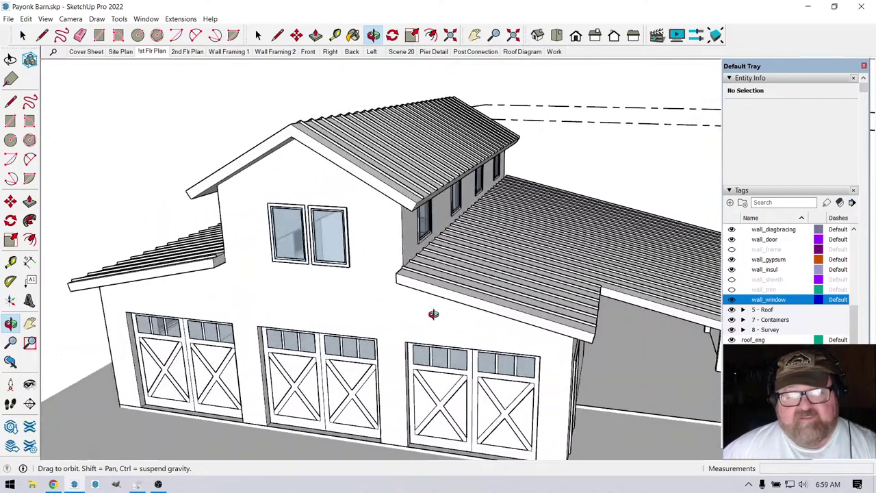
pyautogui.scroll(-8, 271, 345)
pyautogui.scroll(-3, 272, 346)
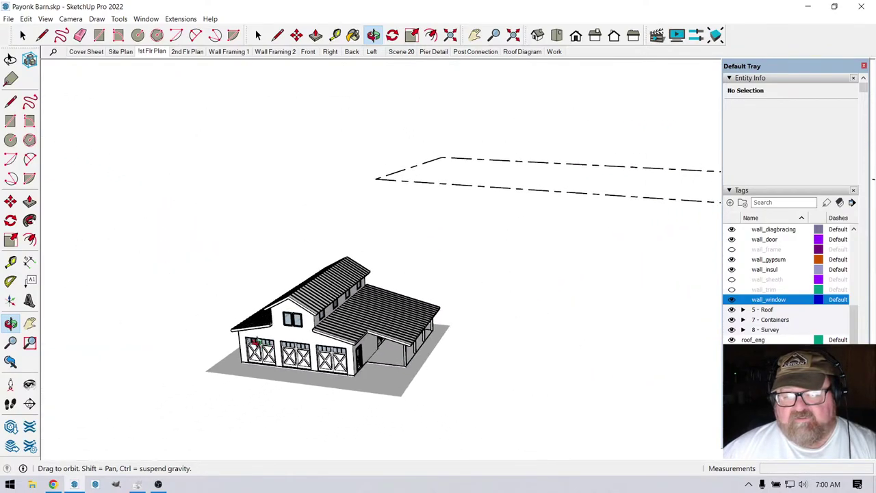
pyautogui.moveTo(272, 345); pyautogui.dragTo(106, 332)
pyautogui.scroll(-8, 109, 326)
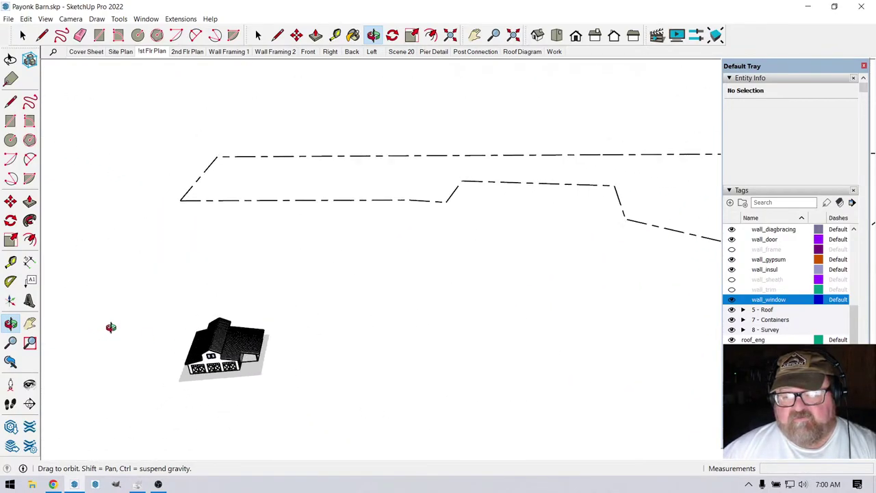
pyautogui.moveTo(248, 266); pyautogui.dragTo(607, 270)
pyautogui.scroll(5, 587, 239)
pyautogui.scroll(6, 468, 299)
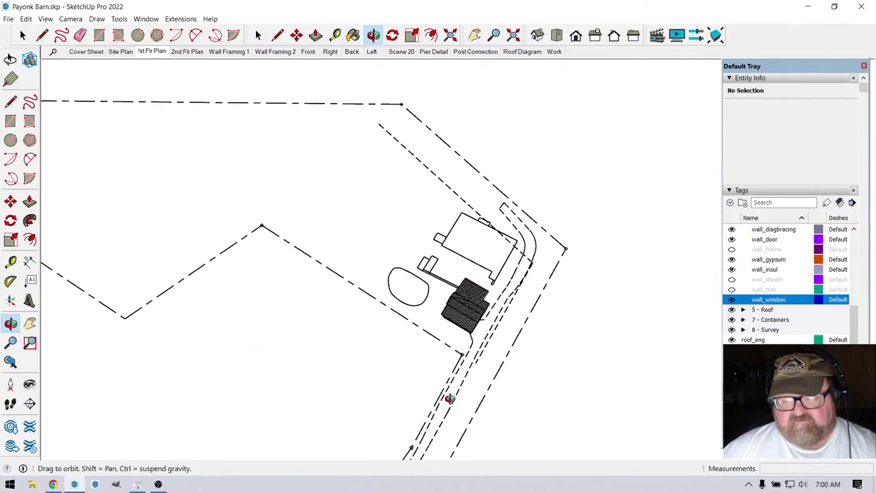
pyautogui.moveTo(482, 250); pyautogui.dragTo(288, 286)
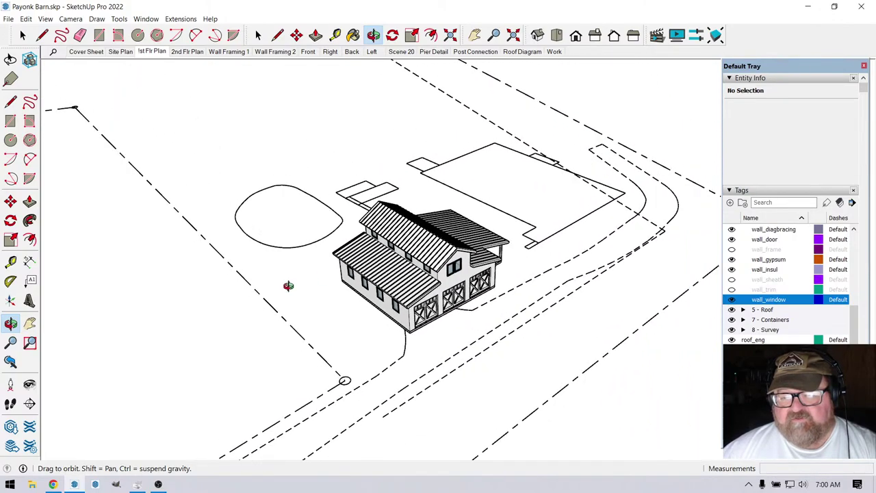
pyautogui.scroll(2, 517, 281)
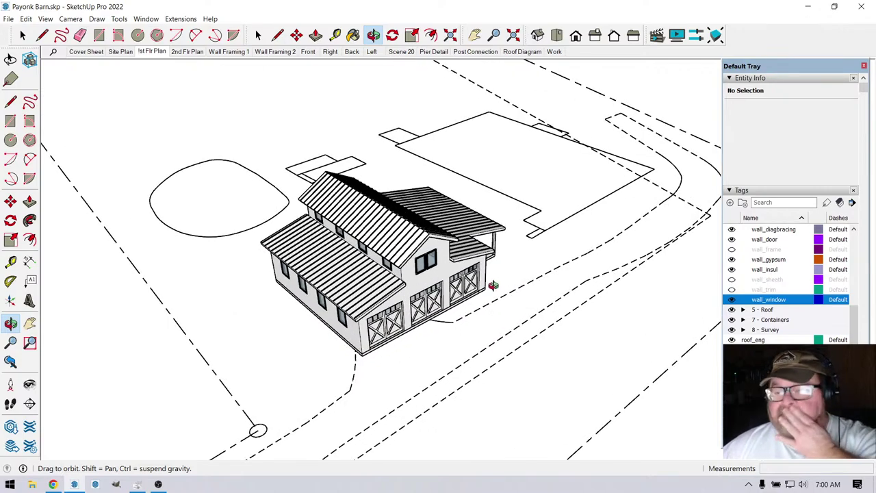
pyautogui.scroll(2, 424, 299)
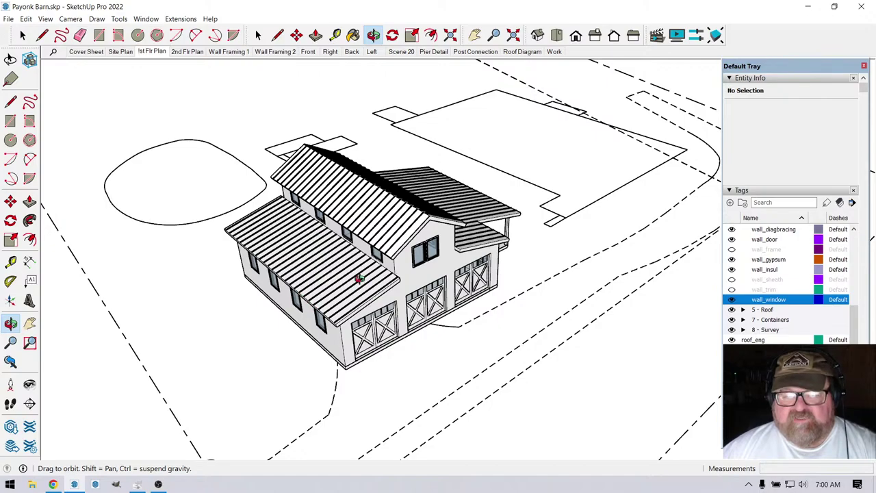
pyautogui.moveTo(444, 293); pyautogui.dragTo(470, 284)
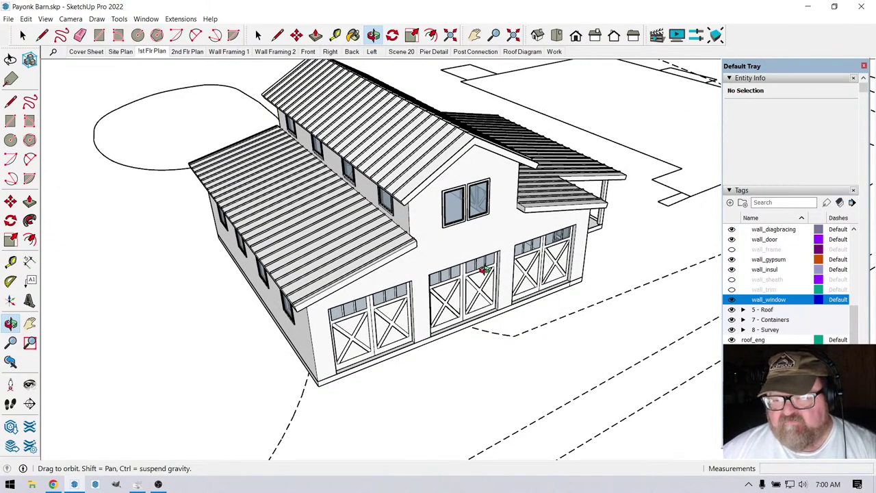
# Switch to the Top view and turn on the model axes.
pyautogui.scroll(-10, 604, 309)
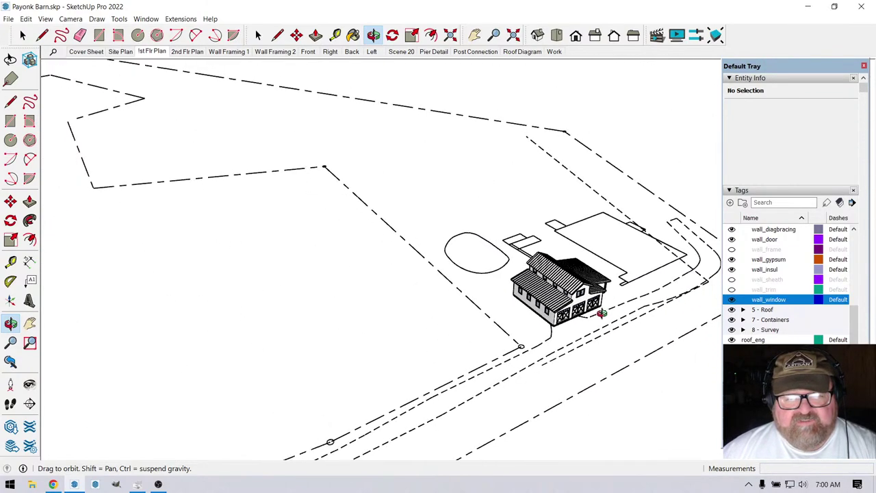
pyautogui.scroll(-5, 601, 312)
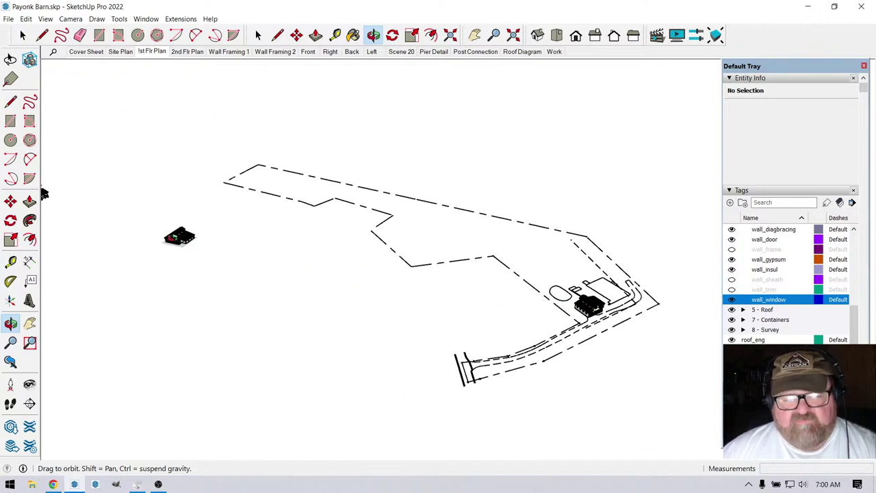
pyautogui.scroll(12, 158, 231)
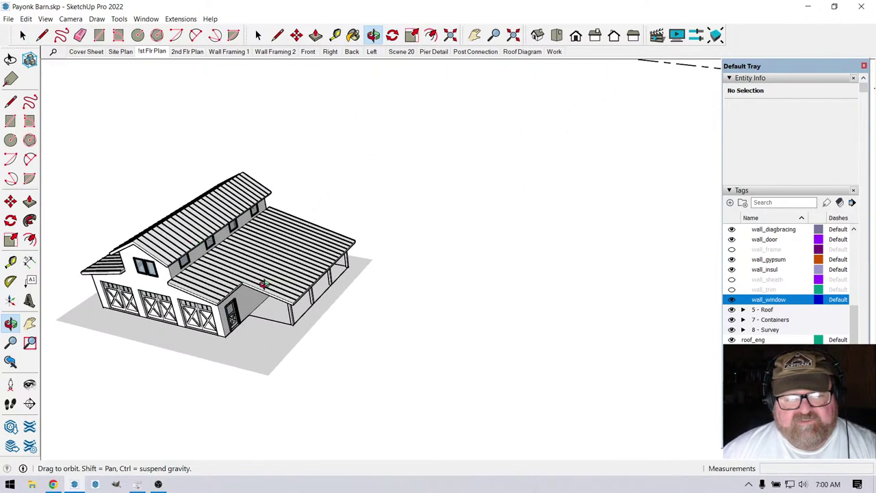
pyautogui.click(556, 37)
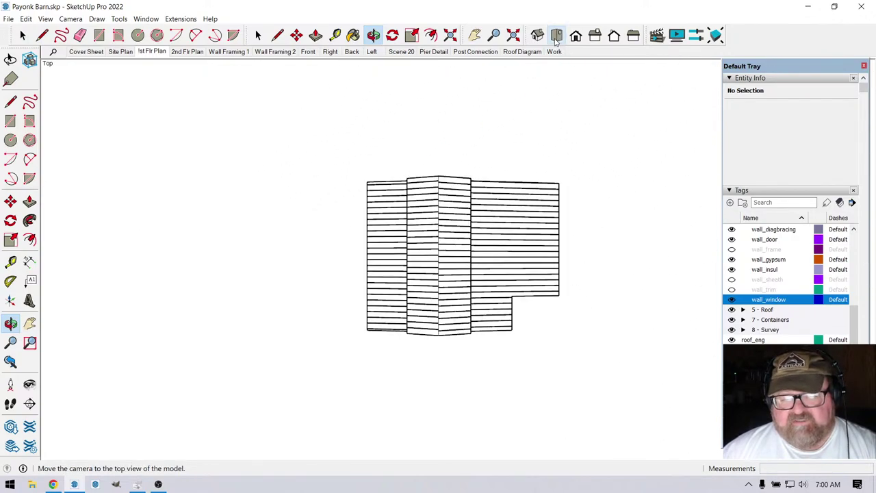
pyautogui.click(46, 18)
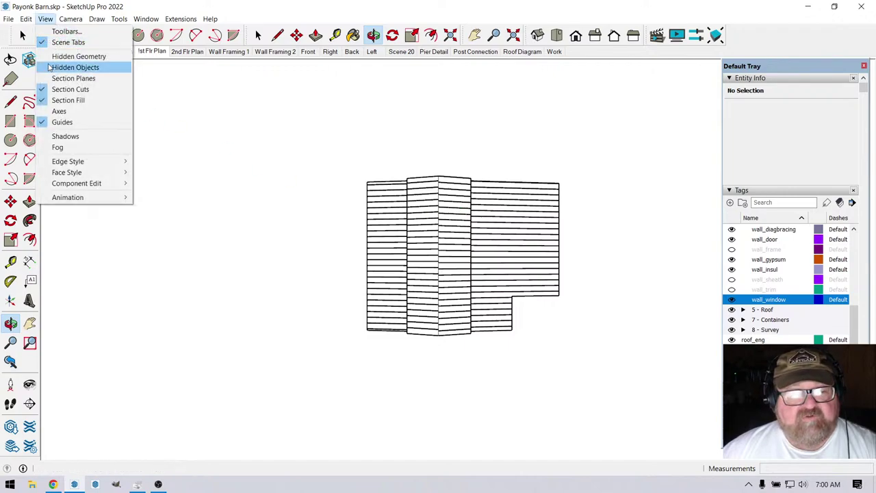
pyautogui.click(52, 110)
# Place a guide line parallel to the red axis, 14' 8 1/2" away.
pyautogui.moveTo(353, 290); pyautogui.dragTo(151, 119)
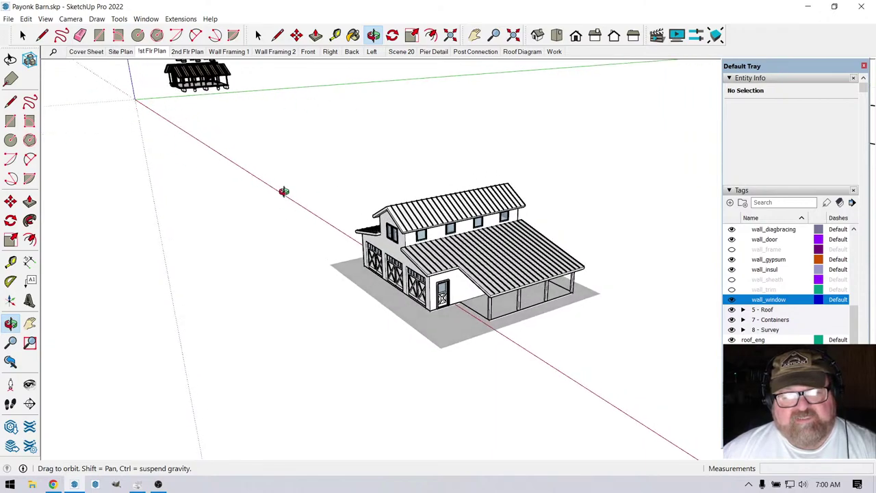
pyautogui.moveTo(284, 191); pyautogui.dragTo(531, 296)
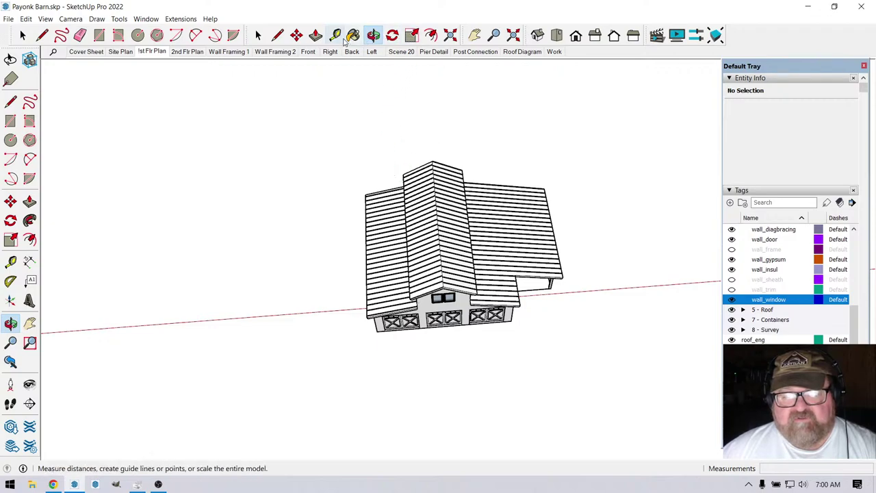
pyautogui.click(335, 35)
pyautogui.click(259, 312)
pyautogui.click(255, 267)
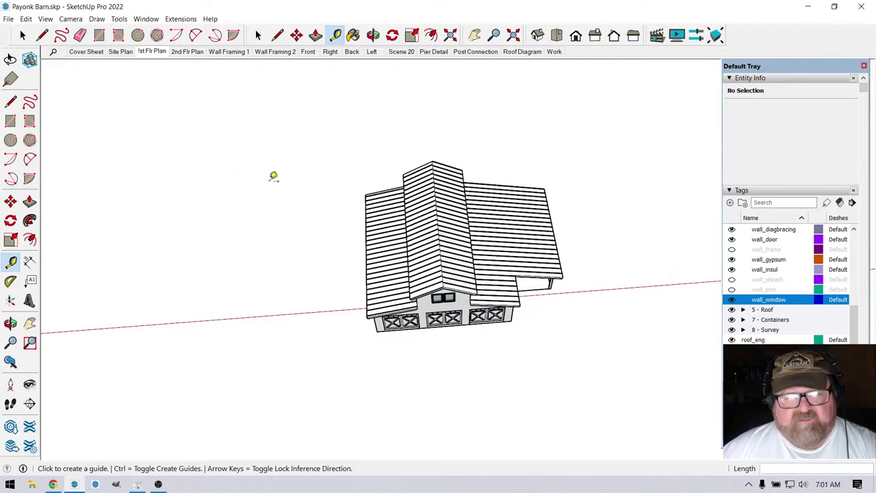
pyautogui.scroll(-10, 171, 257)
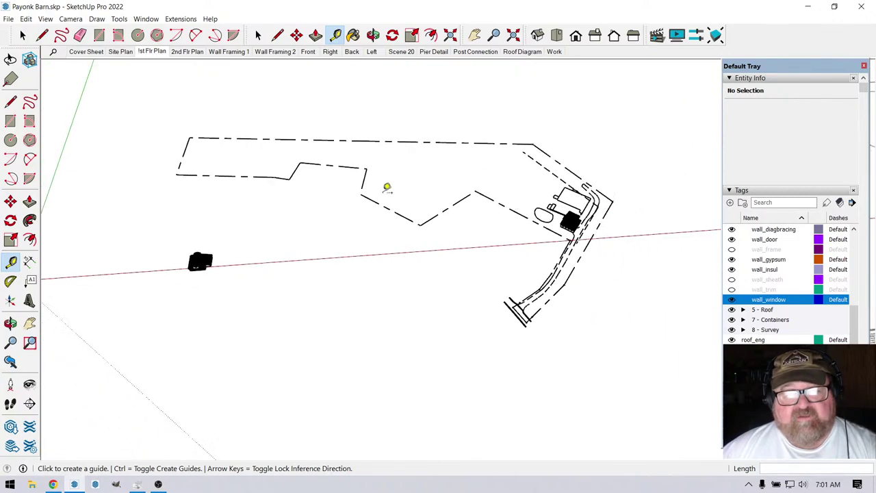
pyautogui.scroll(8, 606, 189)
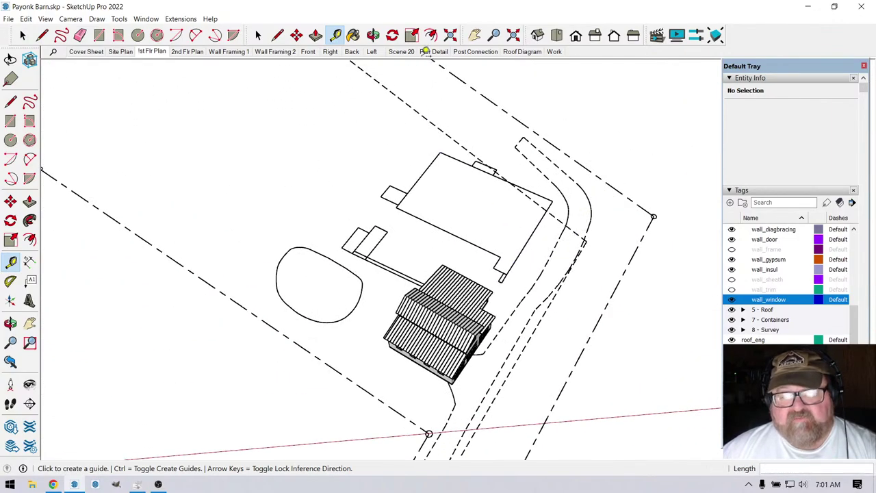
# Toggle the section fill display and orbit until the barn's front gable faces forward.
pyautogui.click(373, 34)
pyautogui.moveTo(431, 322); pyautogui.dragTo(397, 291)
pyautogui.scroll(2, 454, 346)
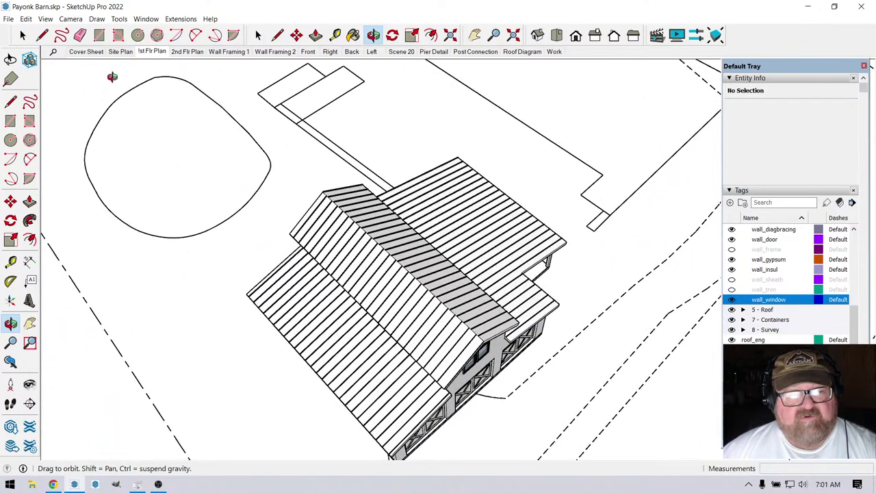
pyautogui.click(45, 18)
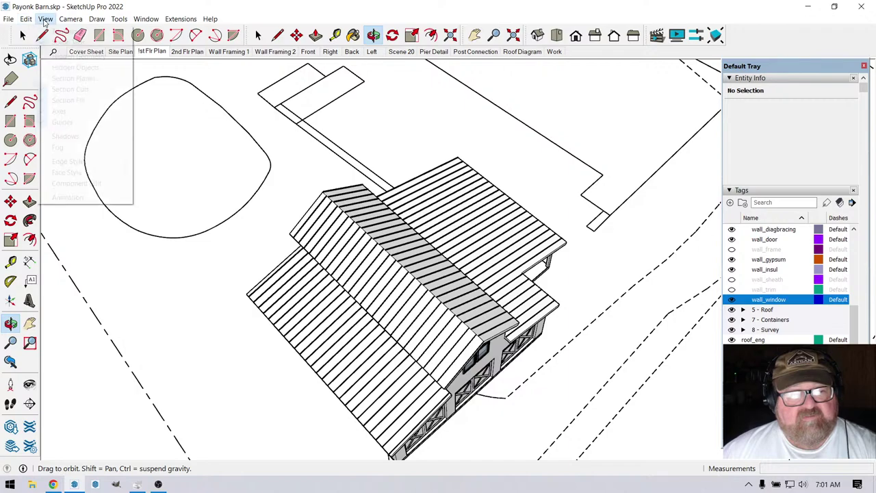
pyautogui.click(68, 103)
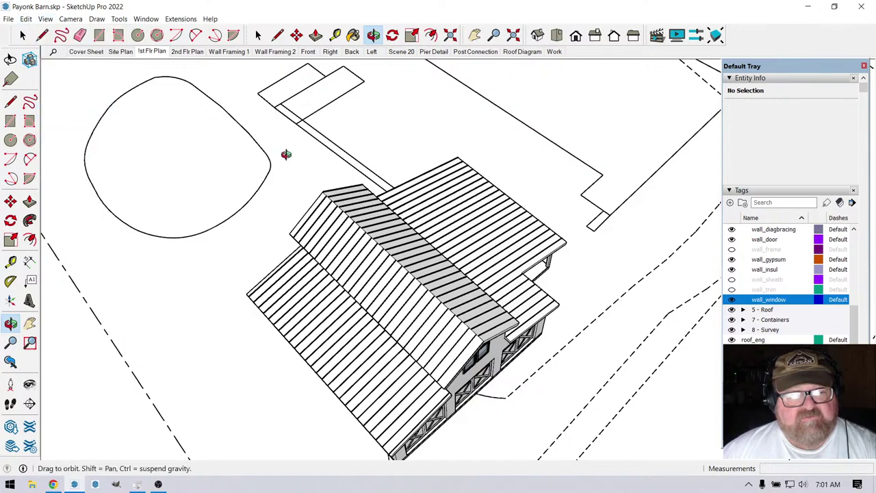
pyautogui.moveTo(394, 214); pyautogui.dragTo(303, 210)
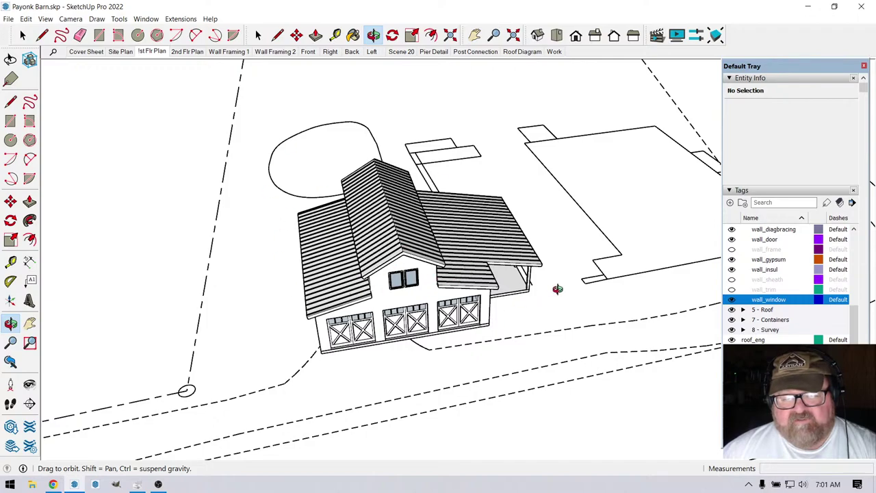
pyautogui.scroll(-10, 557, 289)
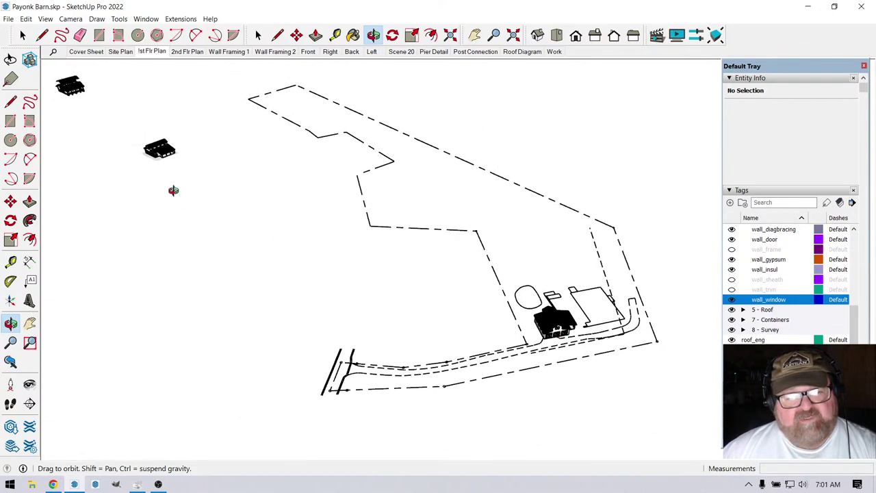
pyautogui.scroll(10, 164, 147)
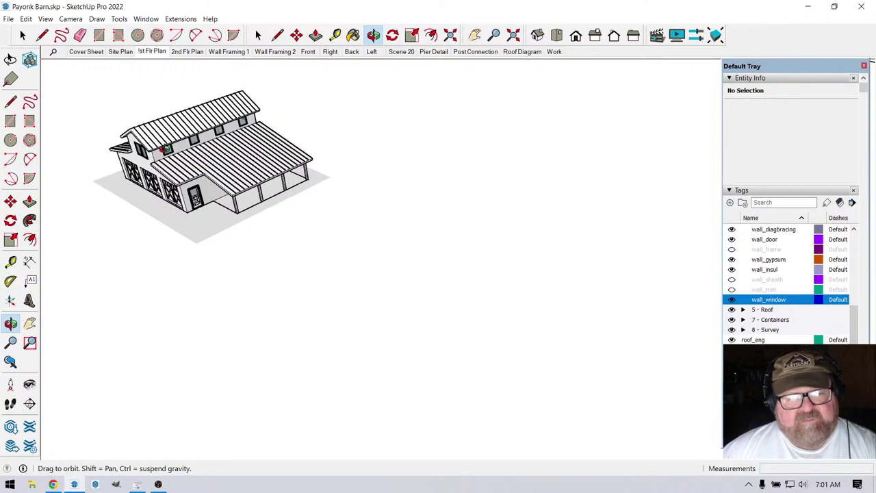
pyautogui.moveTo(164, 149); pyautogui.dragTo(348, 239)
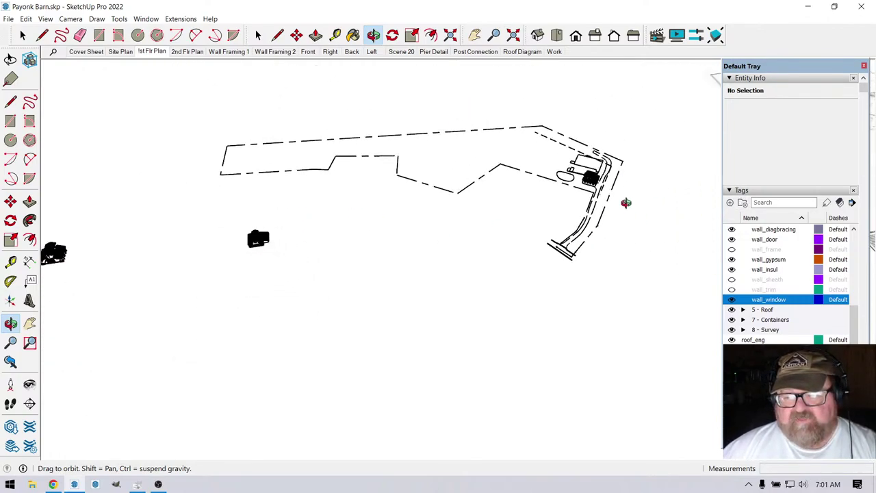
pyautogui.moveTo(269, 212); pyautogui.dragTo(303, 263)
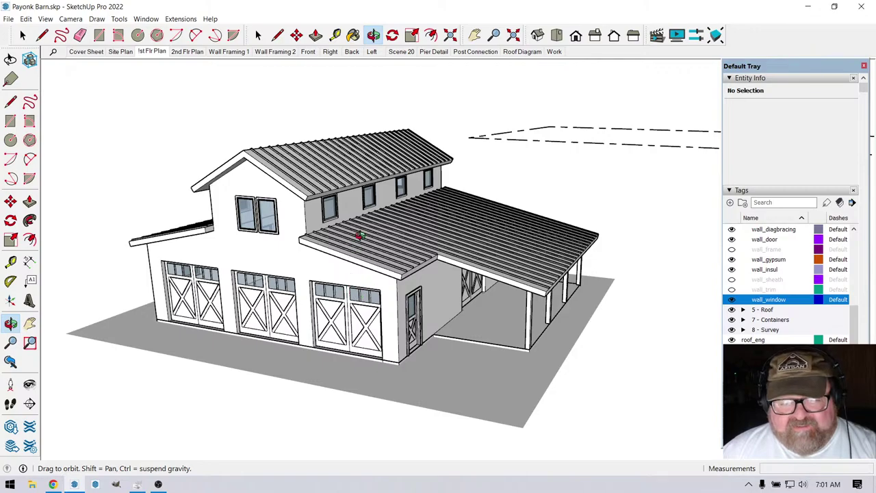
pyautogui.moveTo(358, 235); pyautogui.dragTo(471, 287)
pyautogui.scroll(2, 360, 288)
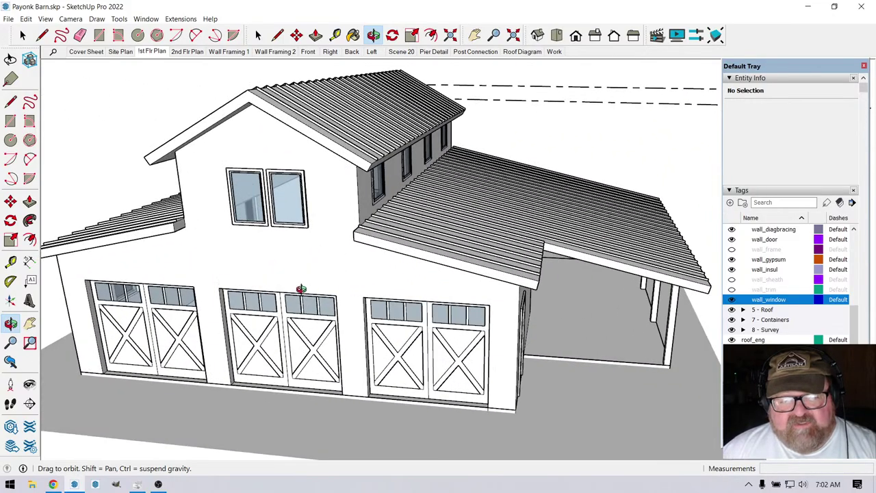
pyautogui.scroll(-8, 347, 299)
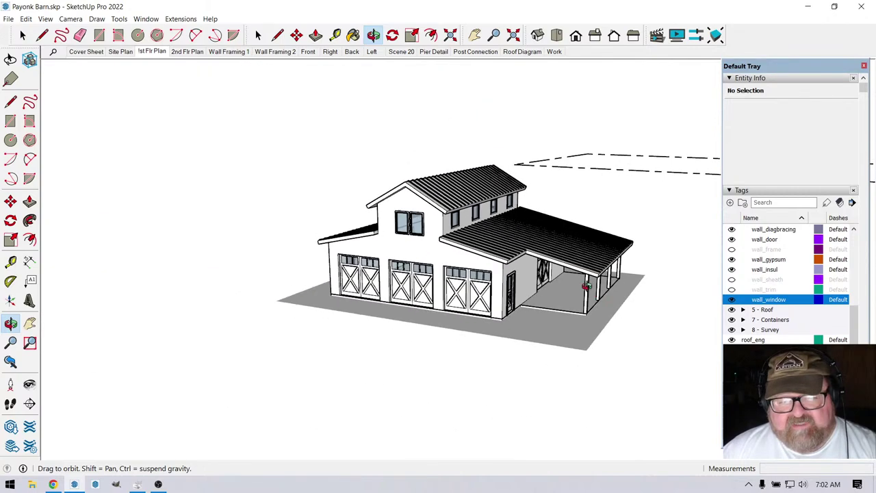
# Draw a rectangle on the ground left of the barn and pull it into a slab.
pyautogui.moveTo(391, 236); pyautogui.dragTo(443, 302)
pyautogui.click(99, 34)
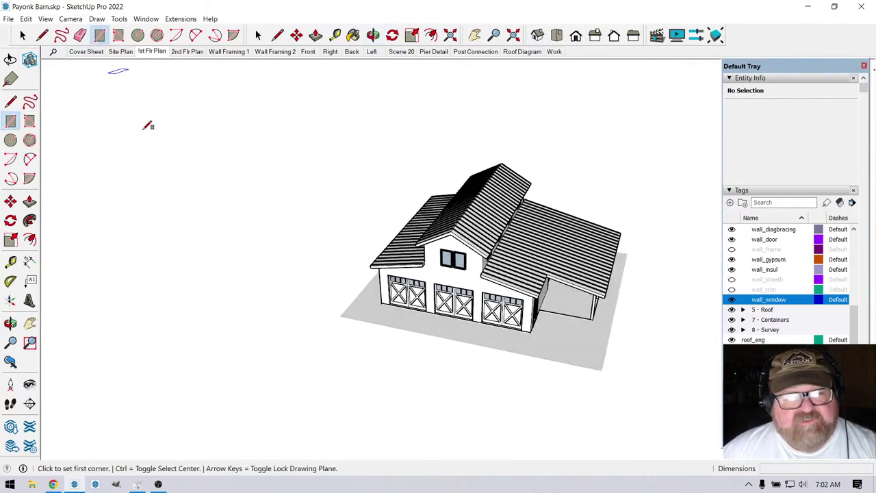
pyautogui.click(209, 251)
pyautogui.click(300, 310)
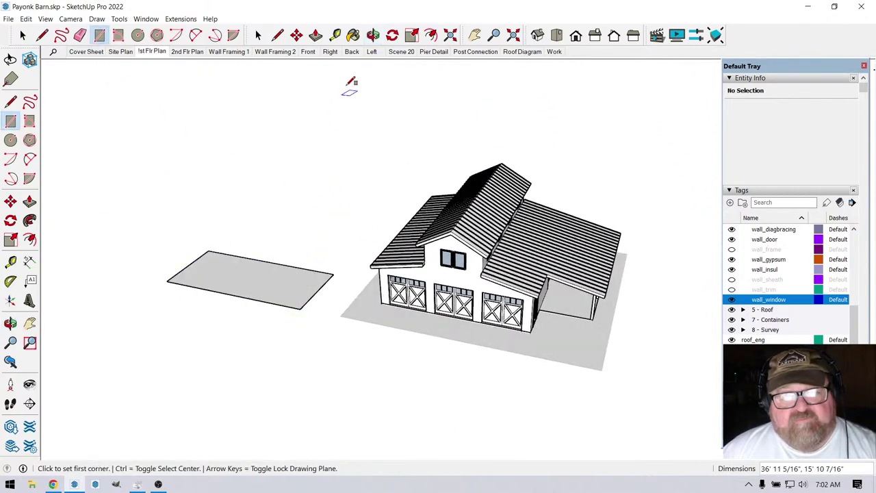
pyautogui.click(315, 35)
pyautogui.click(243, 270)
pyautogui.click(205, 255)
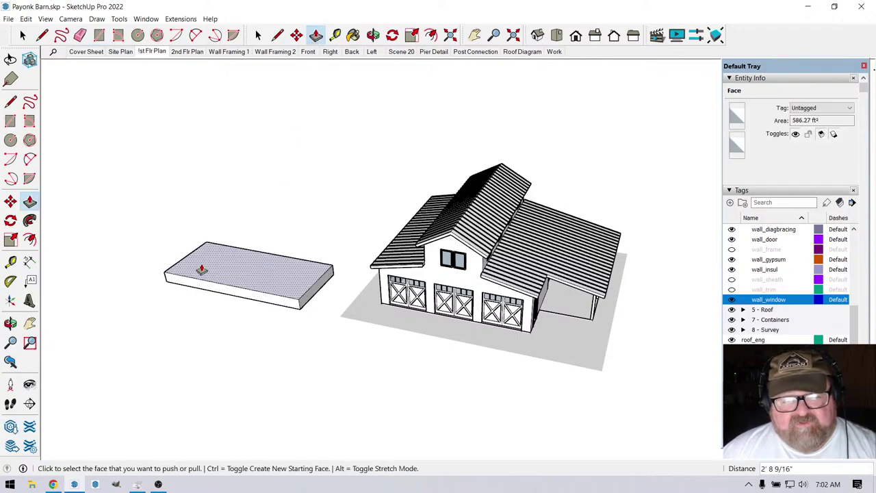
pyautogui.scroll(4, 200, 256)
# Offset an inset border outline on the slab's top face.
pyautogui.click(226, 277)
pyautogui.press('Escape')
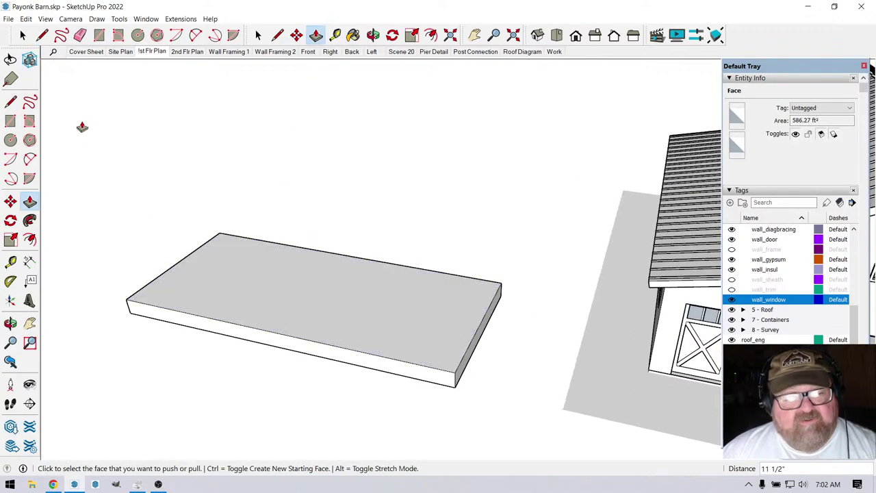
pyautogui.press('space')
pyautogui.click(226, 255)
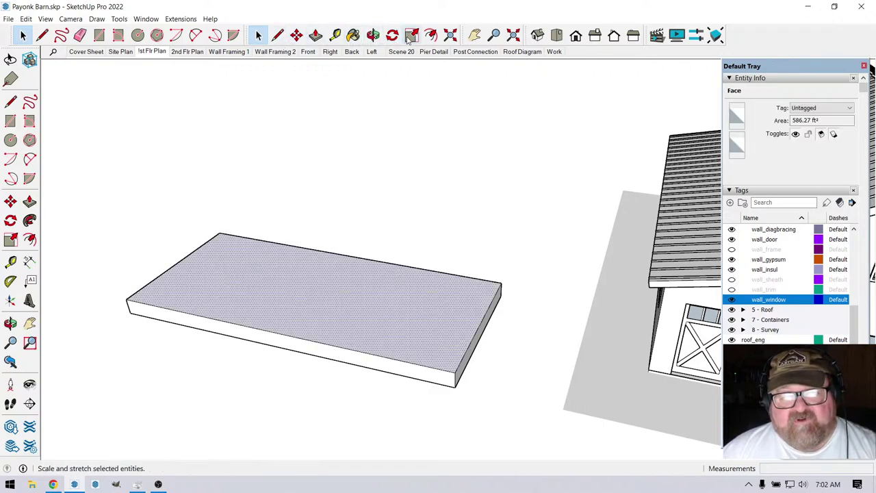
pyautogui.click(431, 35)
pyautogui.click(324, 289)
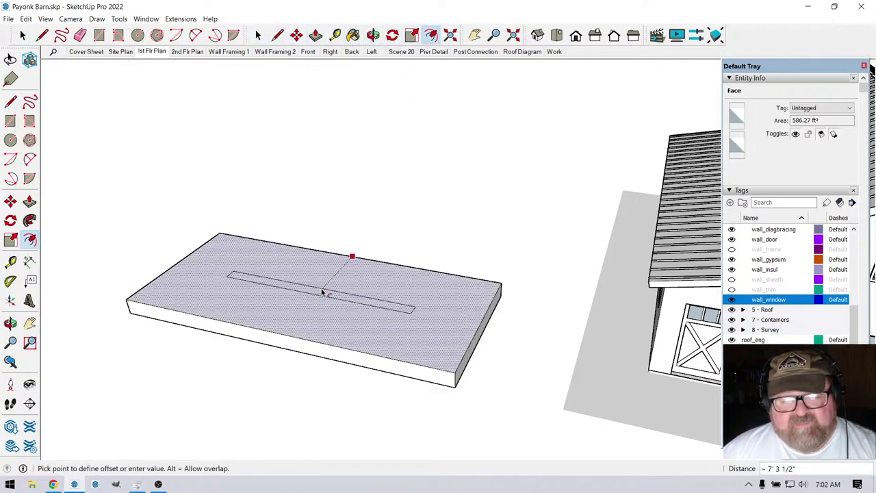
pyautogui.click(352, 264)
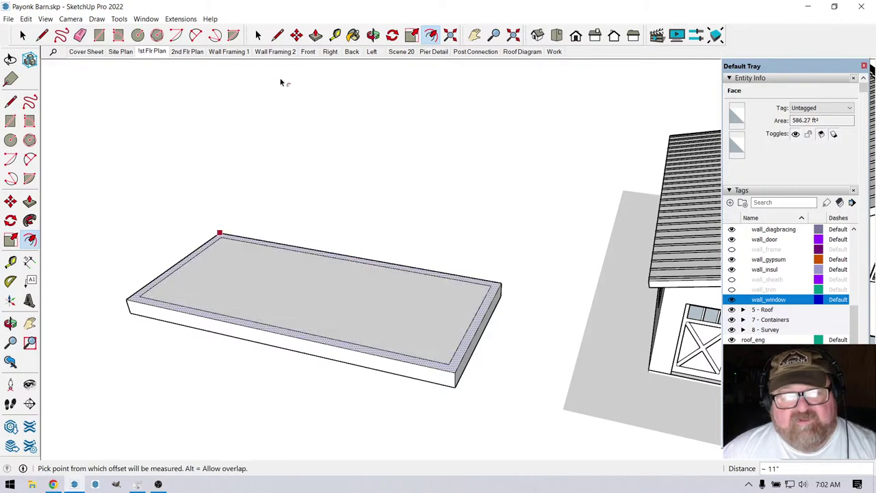
# Pull the border ring up into walls, inspect the box, then undo back to the thin slab.
pyautogui.click(315, 35)
pyautogui.moveTo(142, 306); pyautogui.dragTo(237, 155)
pyautogui.scroll(3, 239, 154)
pyautogui.scroll(-4, 215, 227)
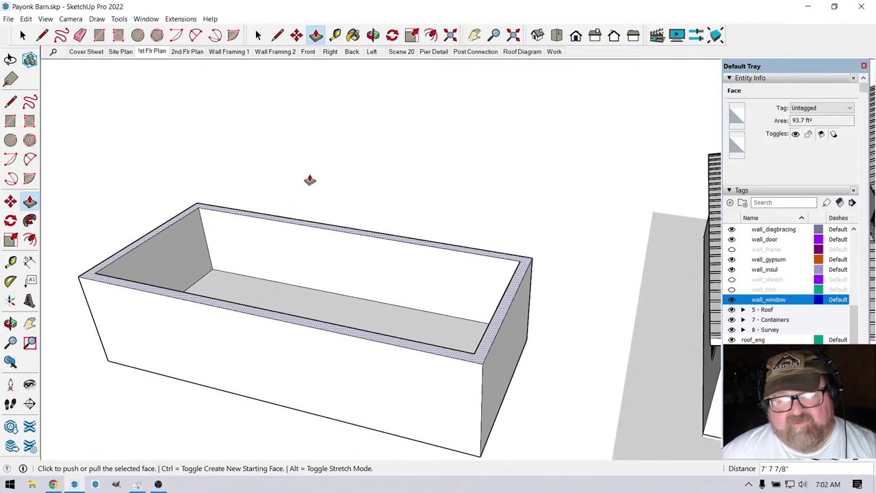
pyautogui.click(373, 34)
pyautogui.moveTo(358, 288); pyautogui.dragTo(313, 305)
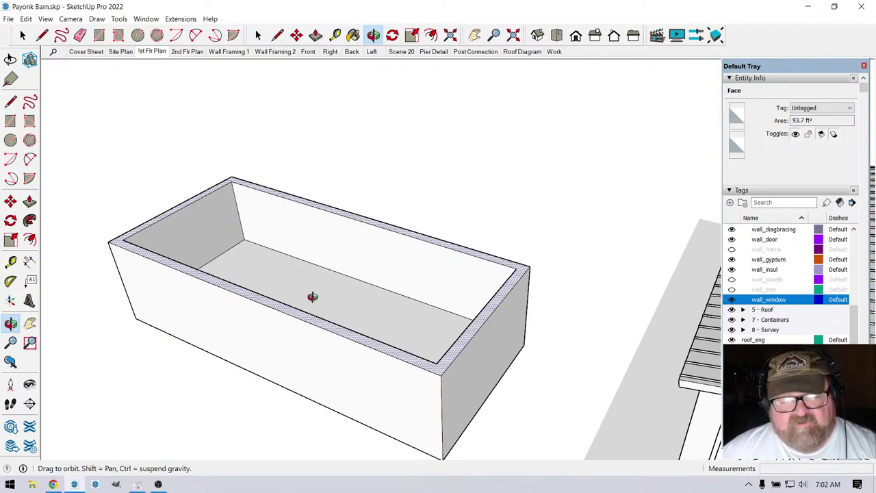
pyautogui.moveTo(454, 360); pyautogui.dragTo(207, 240)
pyautogui.scroll(-3, 205, 245)
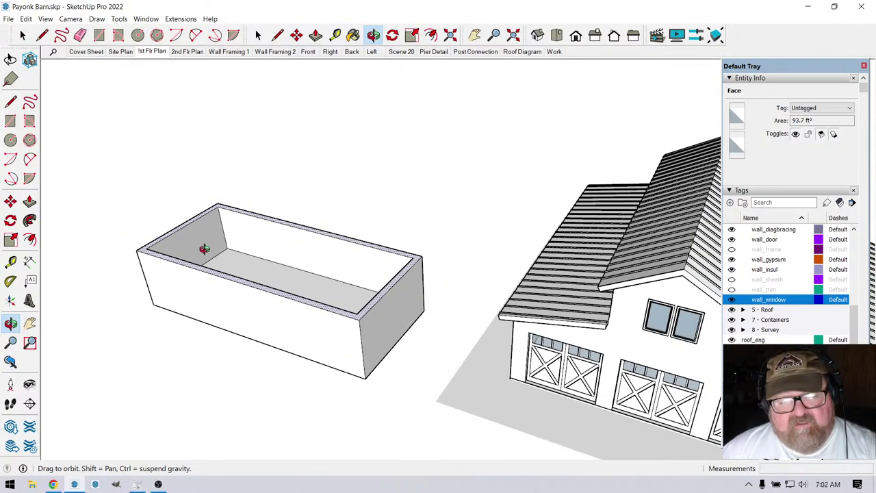
pyautogui.press('p')
pyautogui.hotkey('ctrl', 'z')
pyautogui.hotkey('ctrl', 'z')
pyautogui.hotkey('ctrl', 'z')
pyautogui.hotkey('ctrl', 'z')
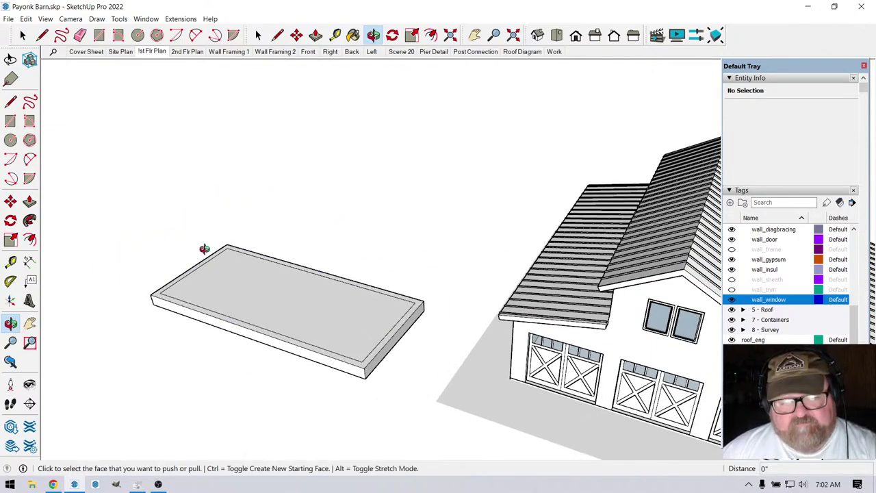
# Undo the remaining slab rectangle so only the barn is left.
pyautogui.hotkey('ctrl', 'z')
pyautogui.scroll(-4, 199, 254)
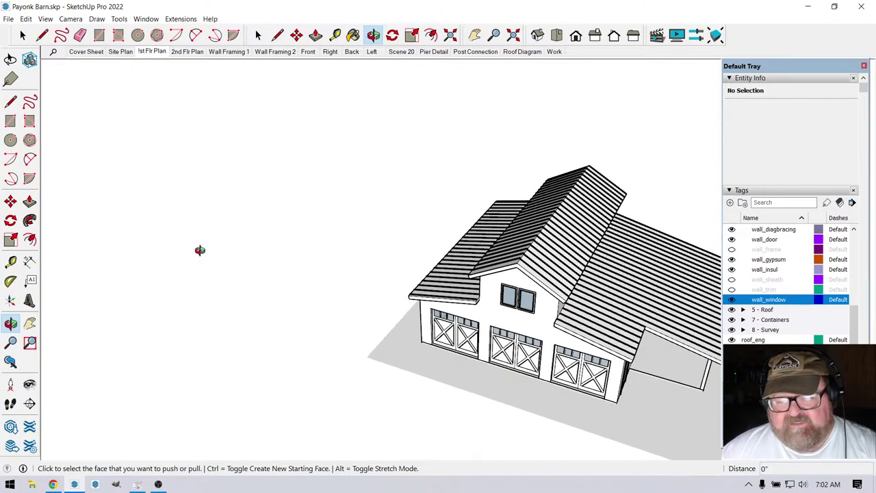
pyautogui.scroll(3, 648, 369)
pyautogui.scroll(2, 648, 369)
pyautogui.moveTo(364, 294); pyautogui.dragTo(361, 334, button='middle')
# Orbit around the barn to view the garage doors, side wall, porch and left gable.
pyautogui.scroll(-3, 245, 248)
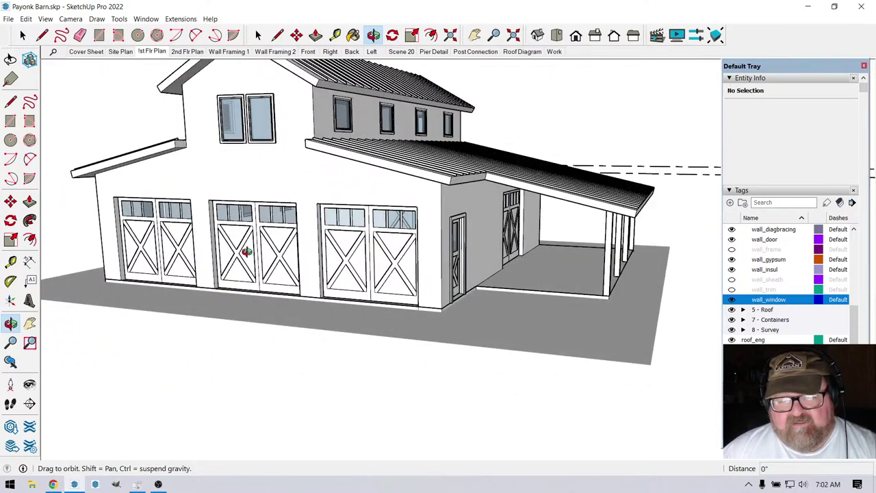
pyautogui.moveTo(244, 248); pyautogui.dragTo(667, 377)
pyautogui.scroll(5, 425, 314)
pyautogui.scroll(-3, 425, 314)
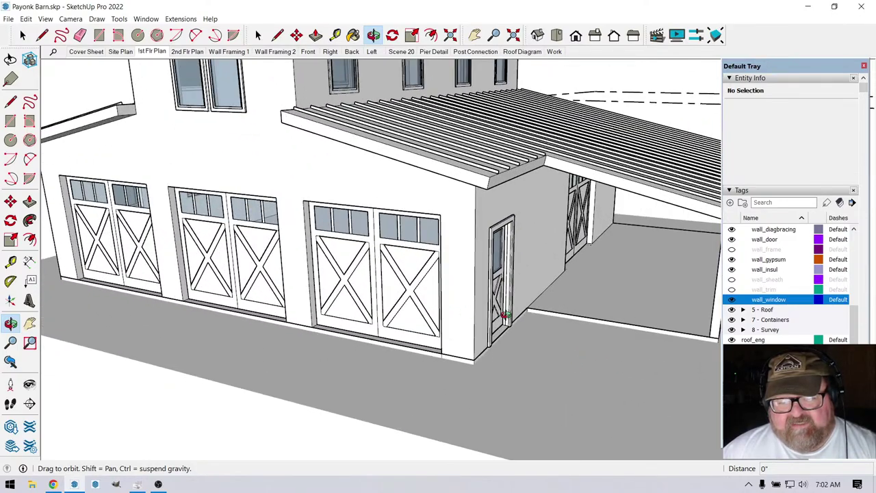
pyautogui.moveTo(425, 314); pyautogui.dragTo(857, 324)
pyautogui.scroll(3, 434, 346)
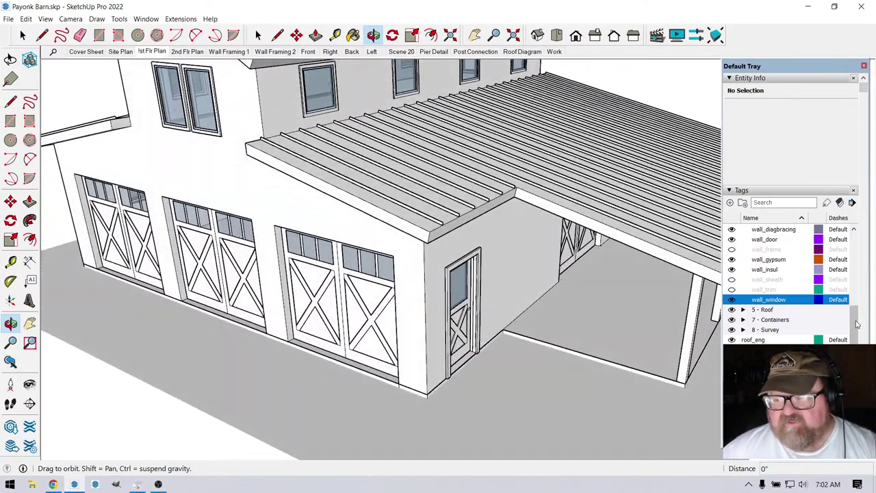
pyautogui.scroll(3, 794, 287)
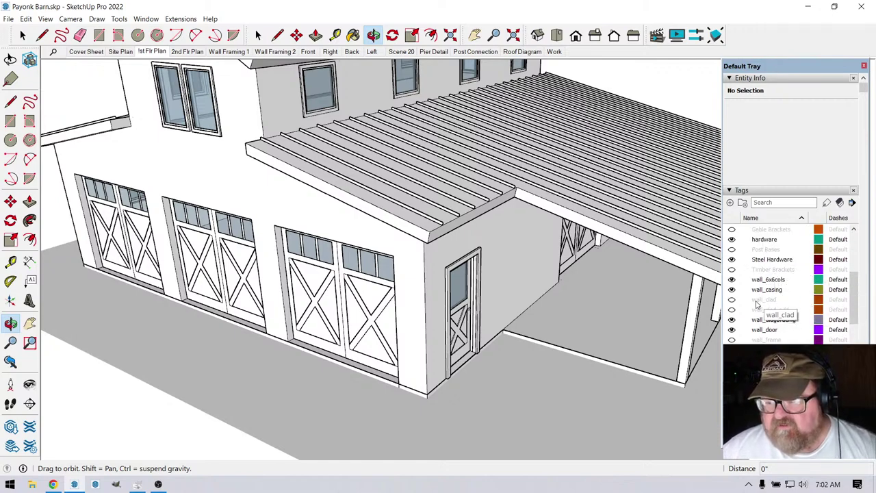
pyautogui.scroll(-3, 759, 308)
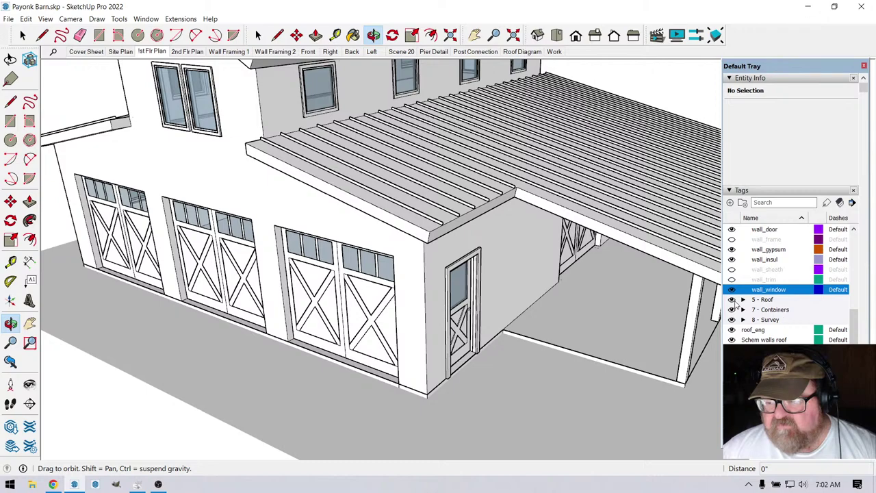
pyautogui.moveTo(654, 340); pyautogui.dragTo(572, 352)
pyautogui.moveTo(425, 277); pyautogui.dragTo(711, 274)
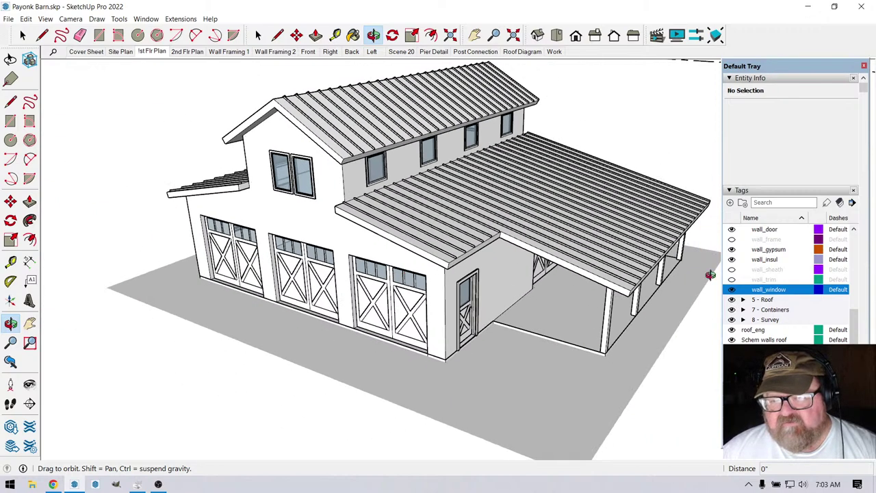
# Hide the 5 - Roof tag and orbit to look down on the roofless barn.
pyautogui.click(732, 300)
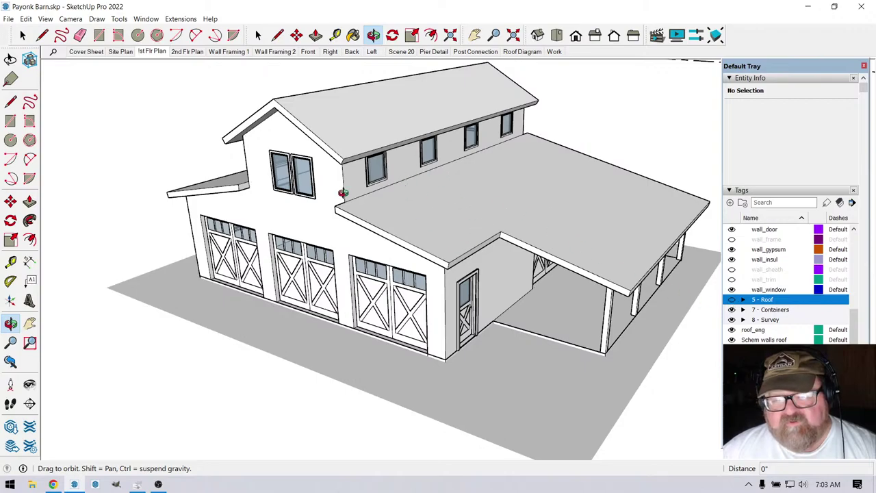
pyautogui.moveTo(343, 193)
pyautogui.mouseDown()
pyautogui.moveTo(456, 227)
pyautogui.moveTo(493, 156)
pyautogui.moveTo(530, 150)
pyautogui.moveTo(546, 182)
pyautogui.moveTo(391, 182)
pyautogui.moveTo(469, 214)
pyautogui.mouseUp()
pyautogui.click(42, 35)
pyautogui.click(23, 35)
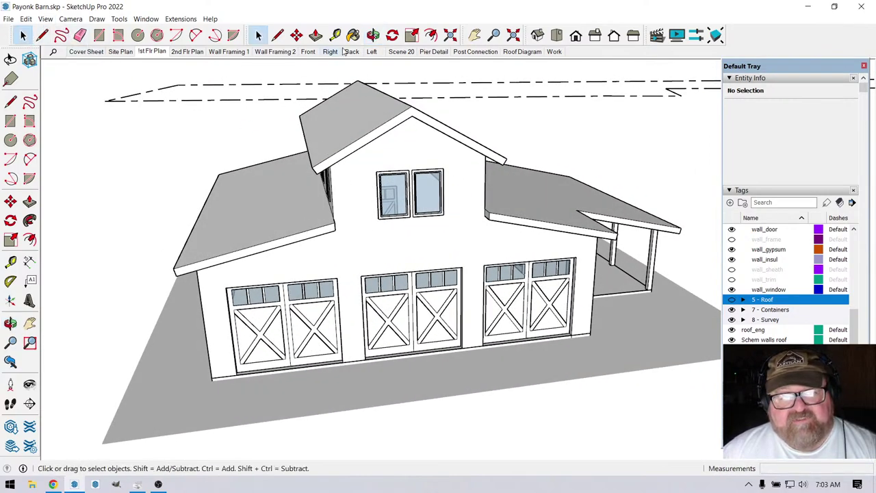
pyautogui.click(373, 35)
pyautogui.moveTo(328, 130); pyautogui.dragTo(295, 165)
pyautogui.moveTo(415, 243); pyautogui.dragTo(394, 181)
pyautogui.scroll(-10, 512, 271)
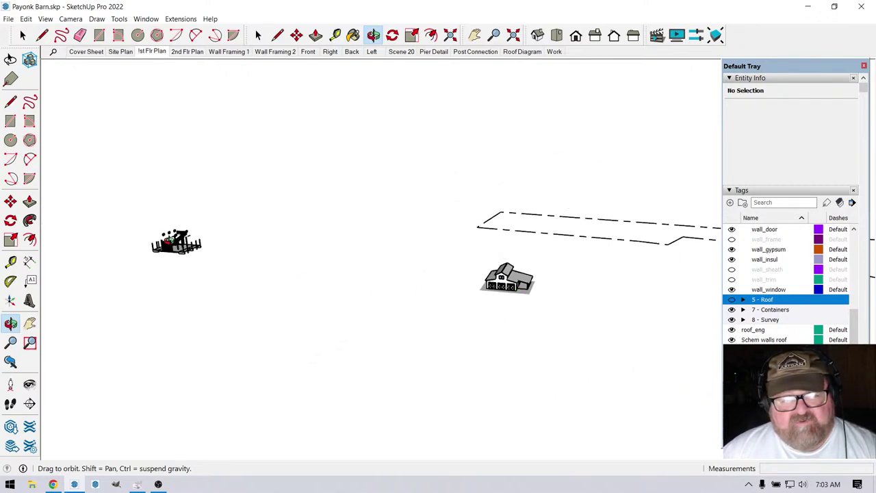
# Orbit around the deck model to bring the wall panel forward and see its other side.
pyautogui.scroll(10, 167, 239)
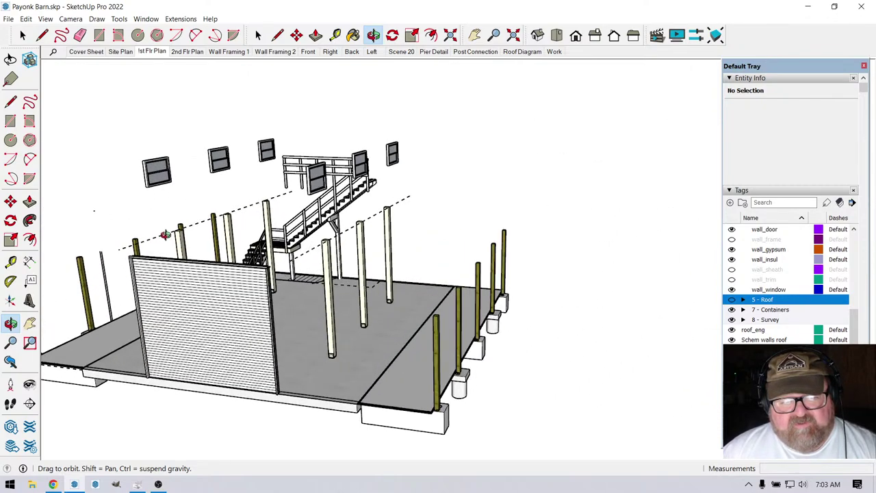
pyautogui.moveTo(166, 234); pyautogui.dragTo(281, 357)
pyautogui.scroll(-3, 411, 304)
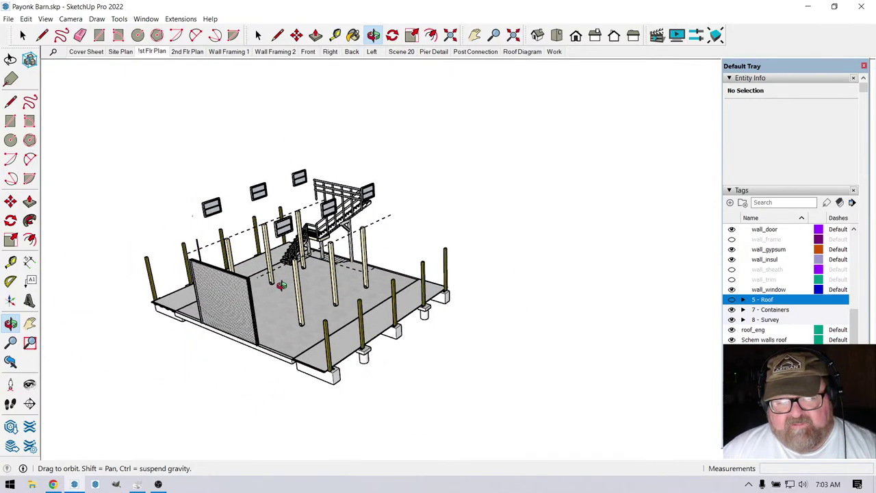
pyautogui.scroll(6, 246, 285)
pyautogui.moveTo(342, 278); pyautogui.dragTo(579, 262)
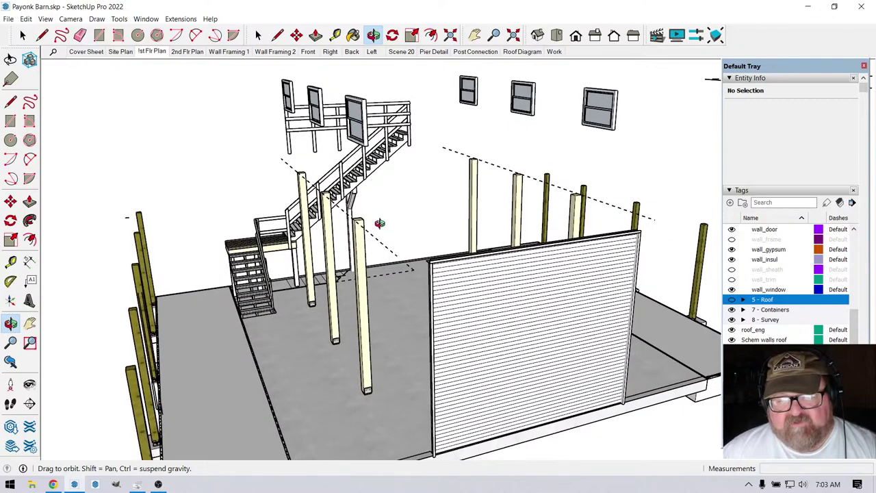
pyautogui.moveTo(350, 254); pyautogui.dragTo(175, 312)
pyautogui.scroll(-4, 176, 313)
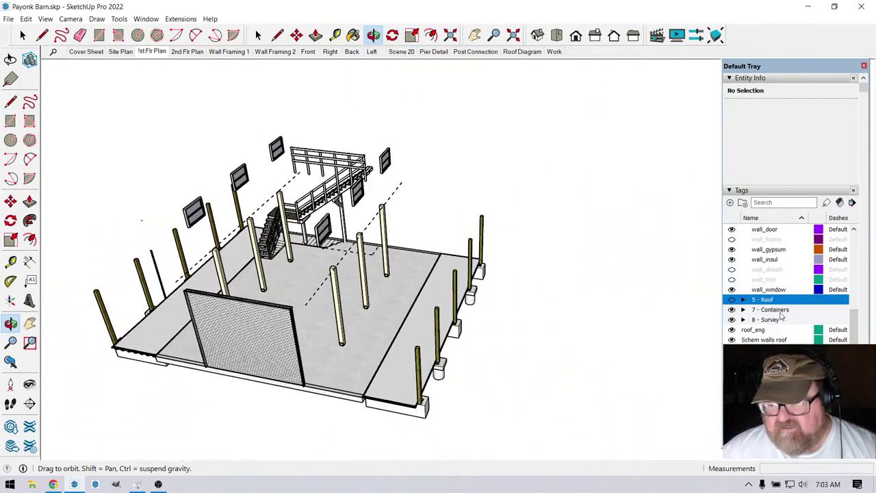
# Show the wall_sheath, wall_trim and wall_frame tags, then zoom out to frame the scene.
pyautogui.click(731, 269)
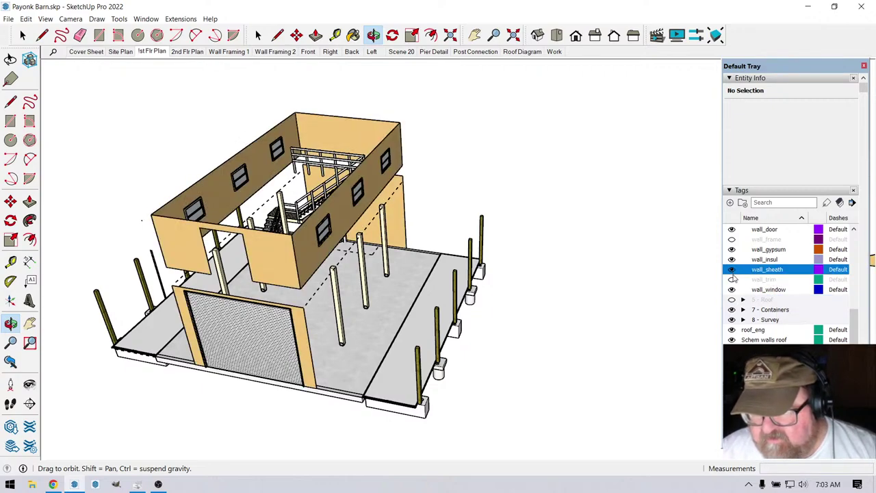
pyautogui.click(731, 279)
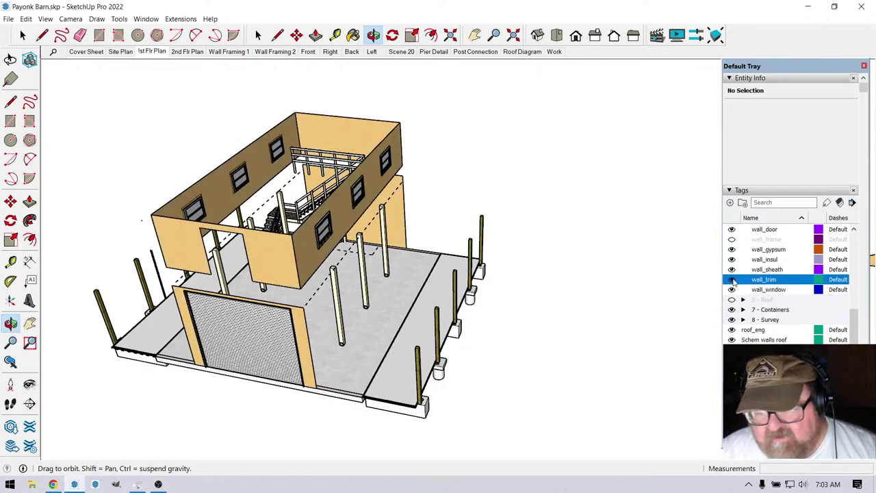
pyautogui.click(731, 240)
pyautogui.scroll(3, 385, 312)
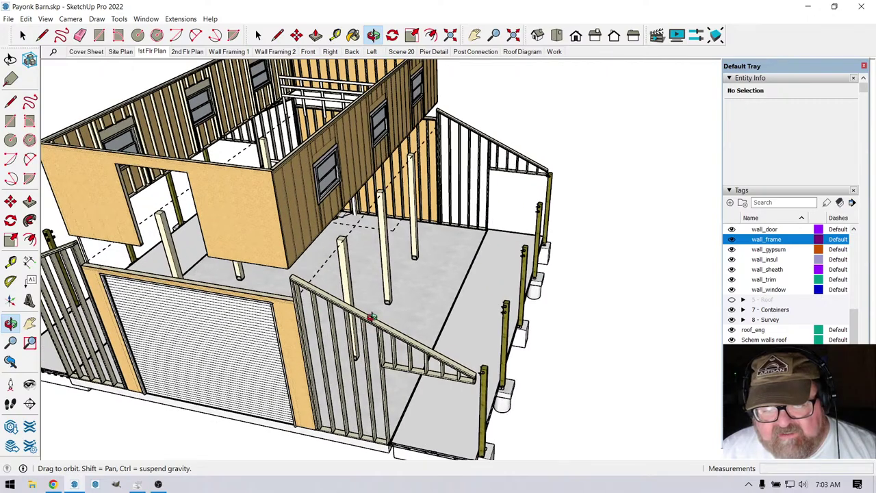
pyautogui.moveTo(370, 334); pyautogui.dragTo(376, 307)
pyautogui.scroll(-10, 236, 270)
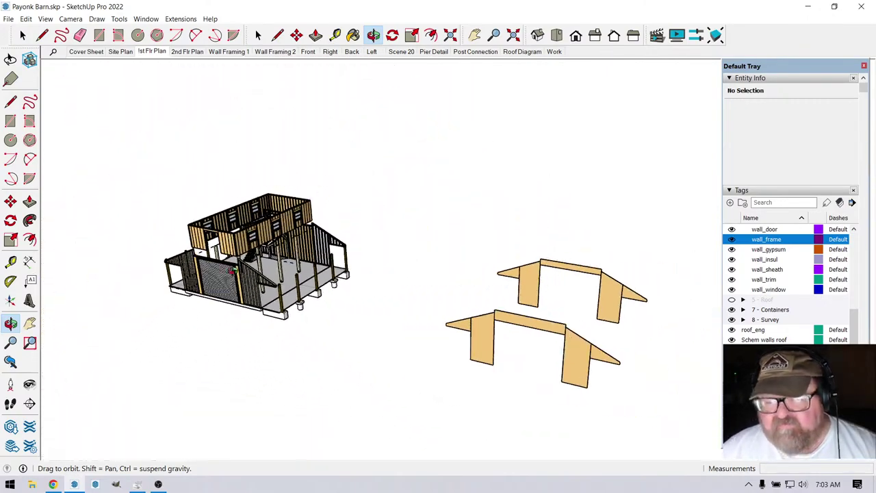
pyautogui.scroll(-6, 236, 271)
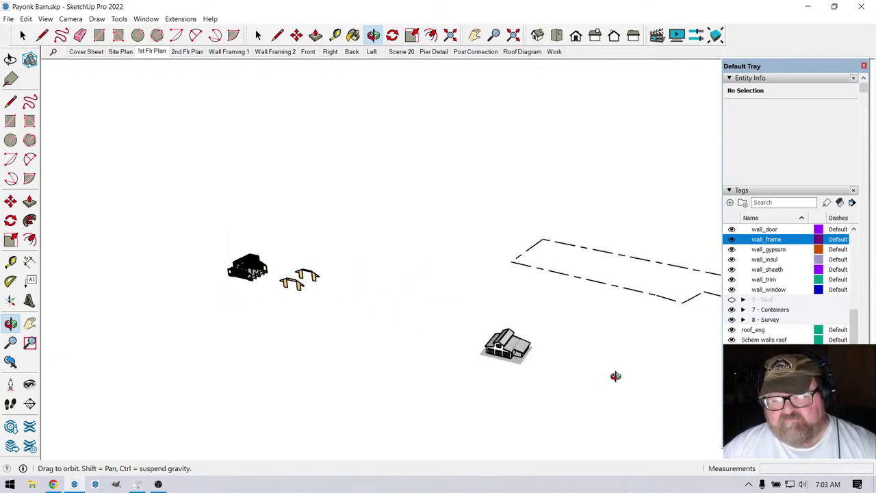
pyautogui.moveTo(616, 375); pyautogui.dragTo(522, 347)
pyautogui.scroll(10, 433, 324)
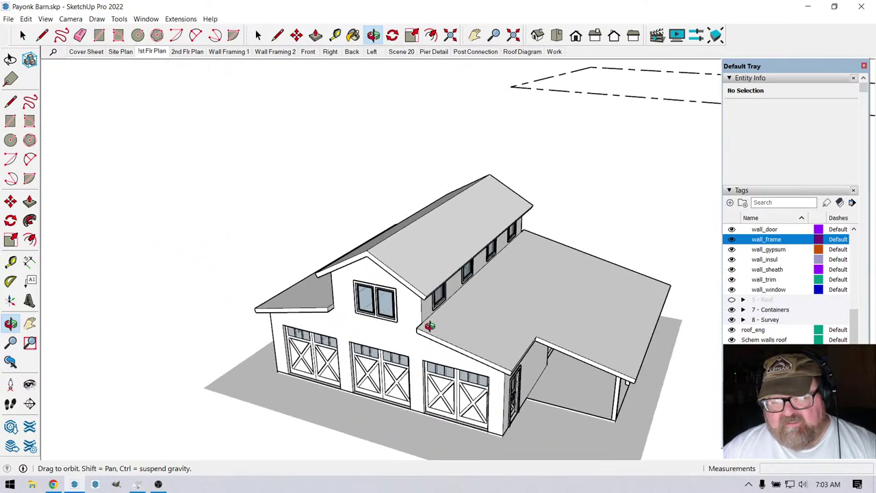
pyautogui.moveTo(432, 325); pyautogui.dragTo(425, 296)
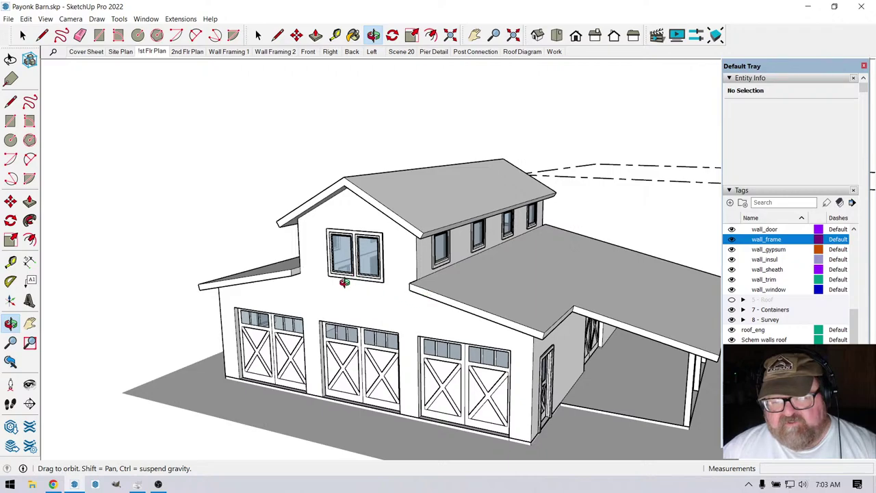
pyautogui.moveTo(338, 289); pyautogui.dragTo(442, 283)
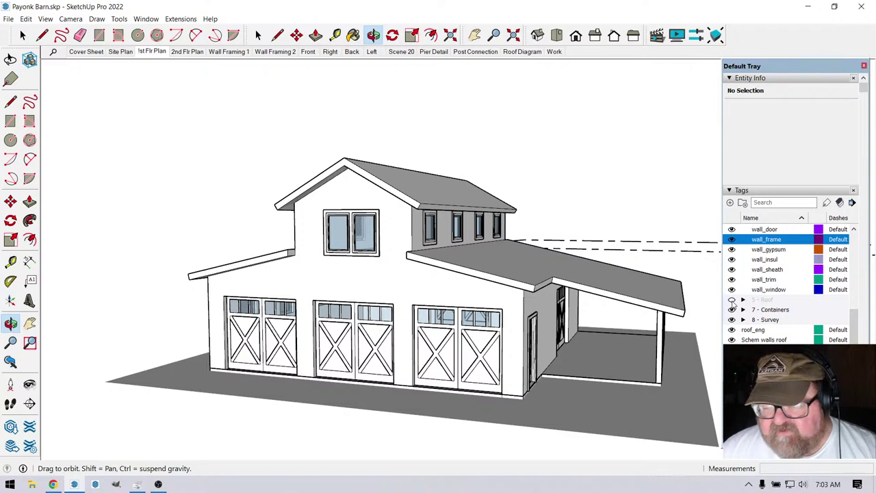
pyautogui.moveTo(403, 201); pyautogui.dragTo(513, 219, button='middle')
pyautogui.press('space')
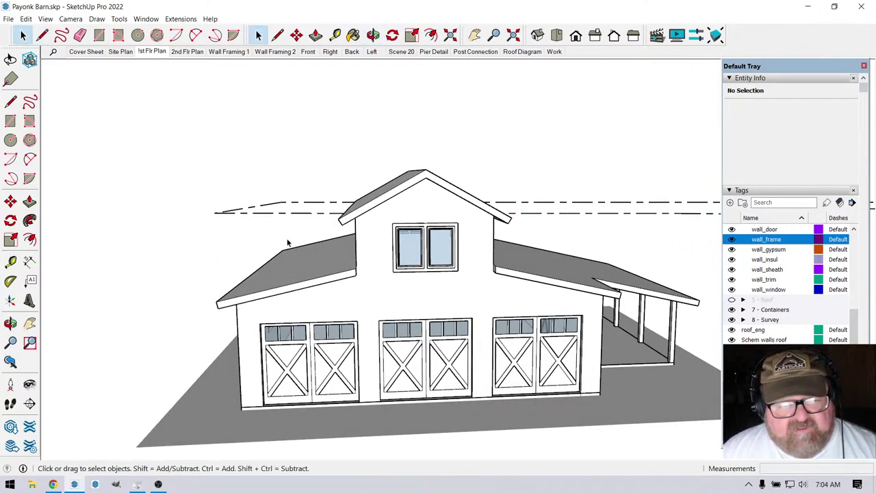
pyautogui.doubleClick(393, 197)
pyautogui.click(394, 197)
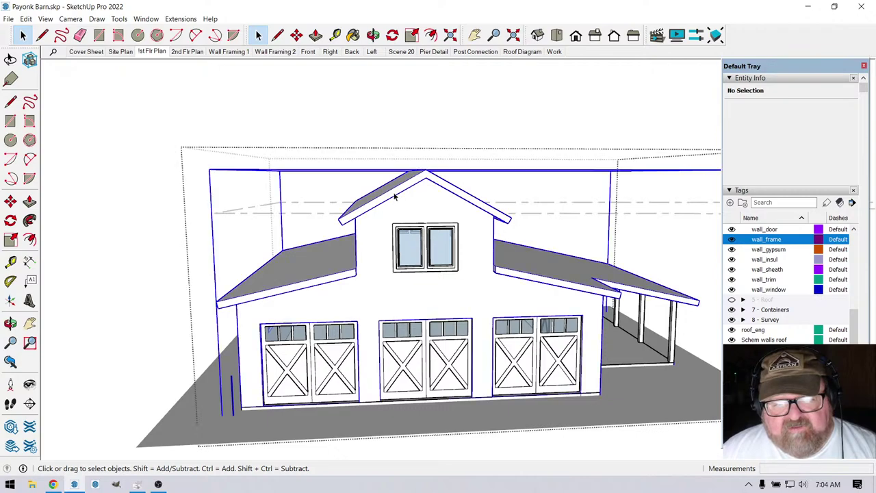
pyautogui.doubleClick(395, 196)
pyautogui.hotkey('ctrl', 'a')
pyautogui.click(394, 196)
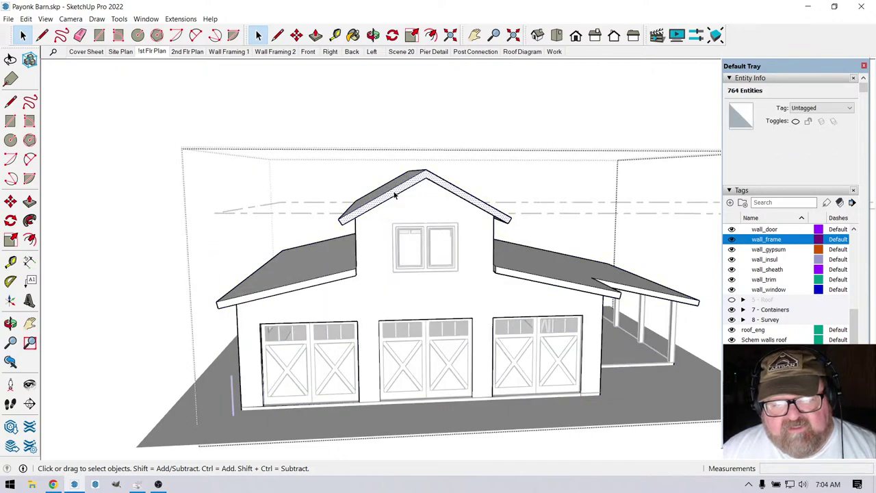
pyautogui.doubleClick(394, 196)
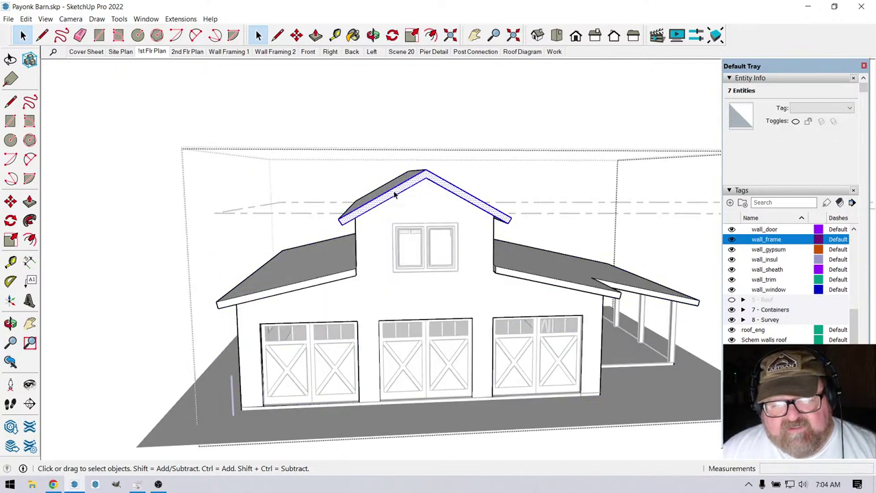
pyautogui.click(373, 35)
pyautogui.moveTo(489, 214); pyautogui.dragTo(353, 221)
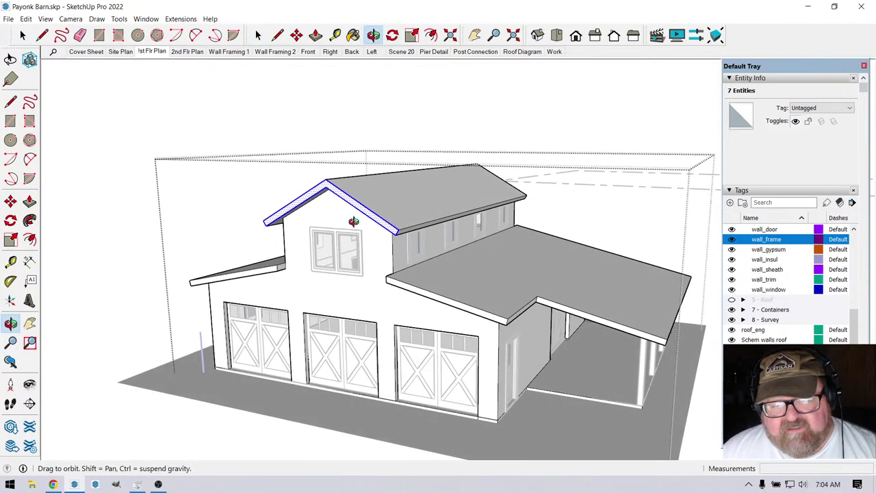
pyautogui.scroll(3, 353, 221)
pyautogui.moveTo(434, 182); pyautogui.dragTo(442, 248)
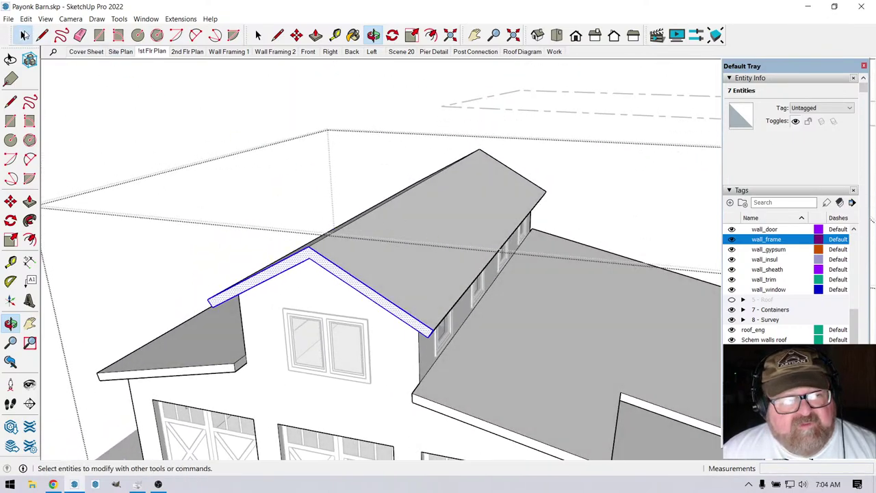
pyautogui.click(23, 35)
pyautogui.tripleClick(376, 272)
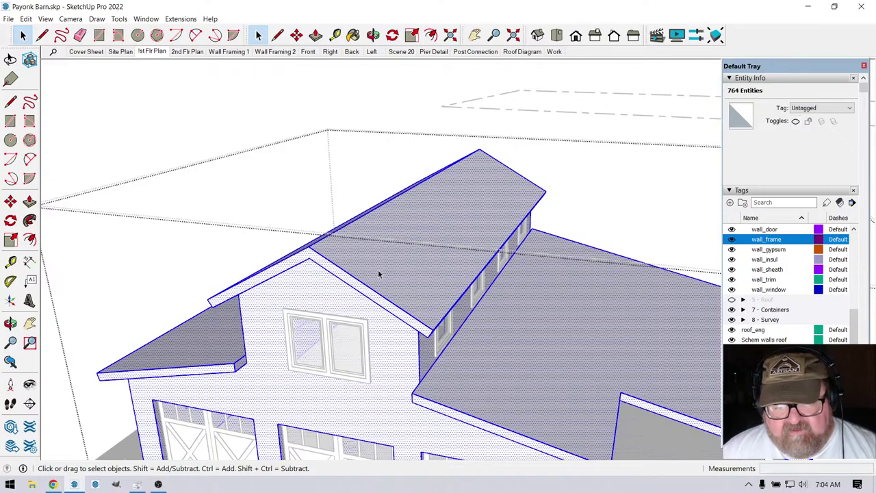
pyautogui.click(373, 35)
pyautogui.moveTo(410, 280); pyautogui.dragTo(406, 218)
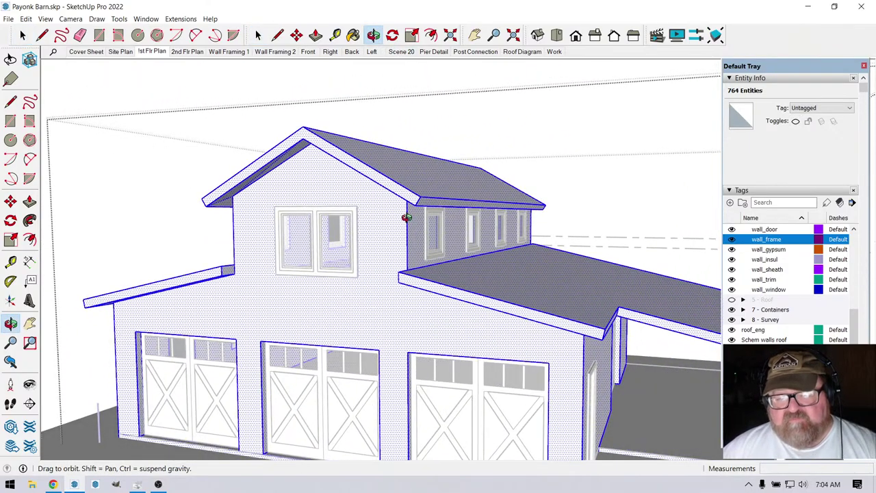
pyautogui.moveTo(406, 298); pyautogui.dragTo(479, 308)
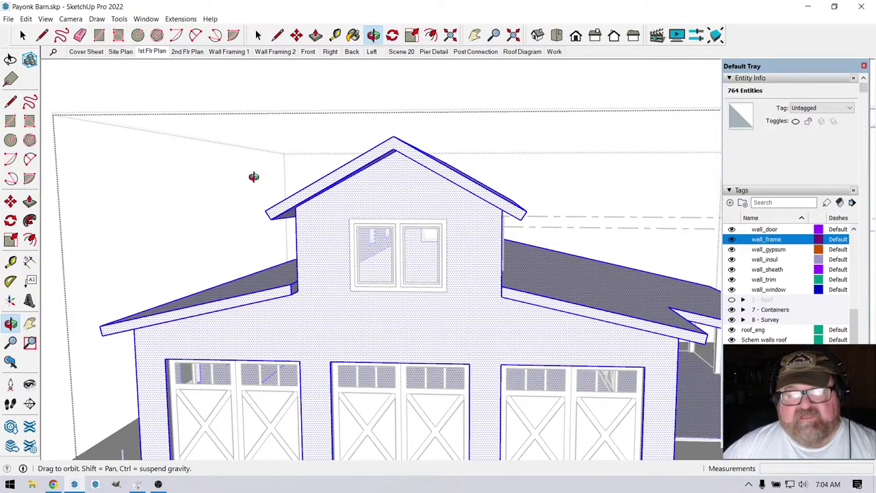
pyautogui.moveTo(356, 255); pyautogui.dragTo(86, 182)
pyautogui.moveTo(306, 269); pyautogui.dragTo(273, 357)
pyautogui.click(23, 35)
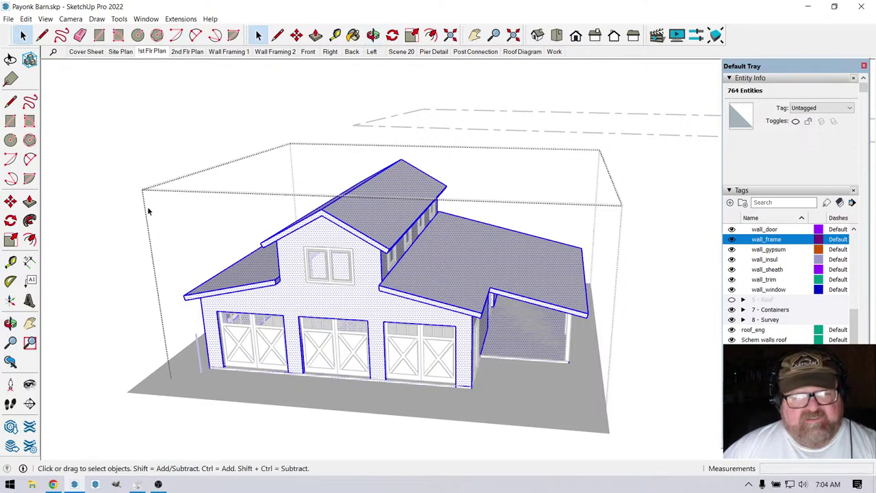
pyautogui.click(151, 212)
pyautogui.click(159, 132)
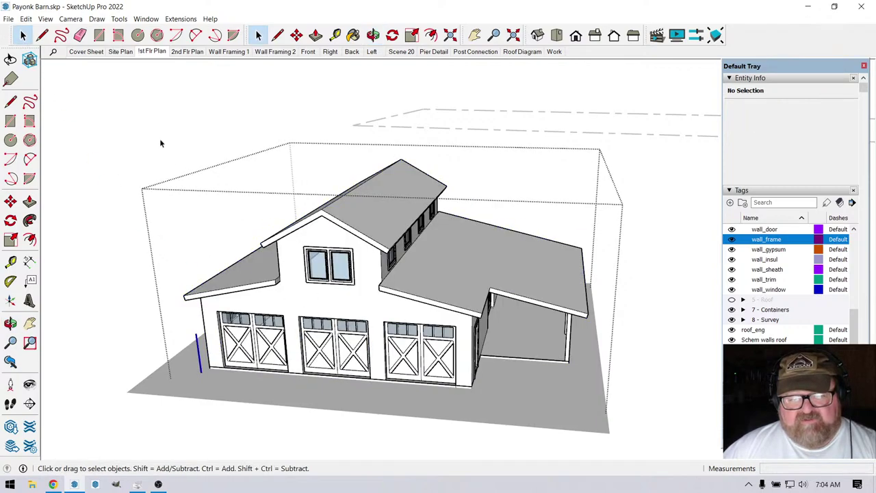
pyautogui.click(160, 138)
pyautogui.scroll(1, 283, 285)
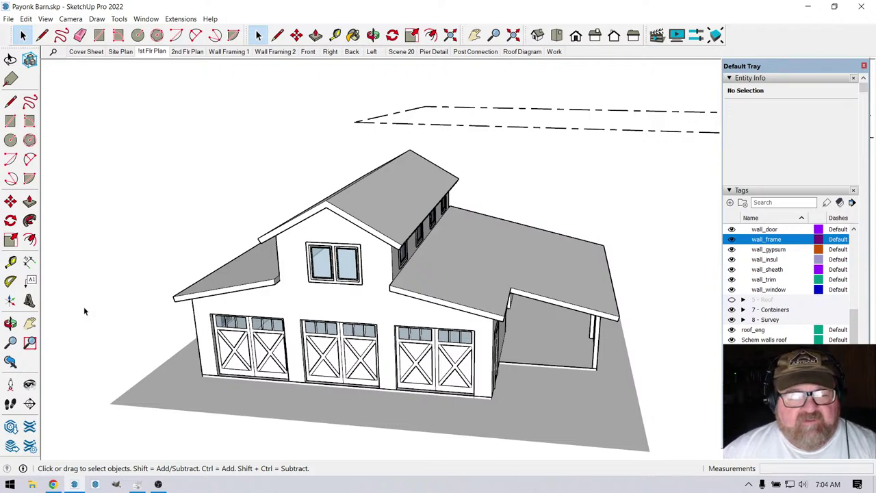
pyautogui.scroll(-2, 272, 360)
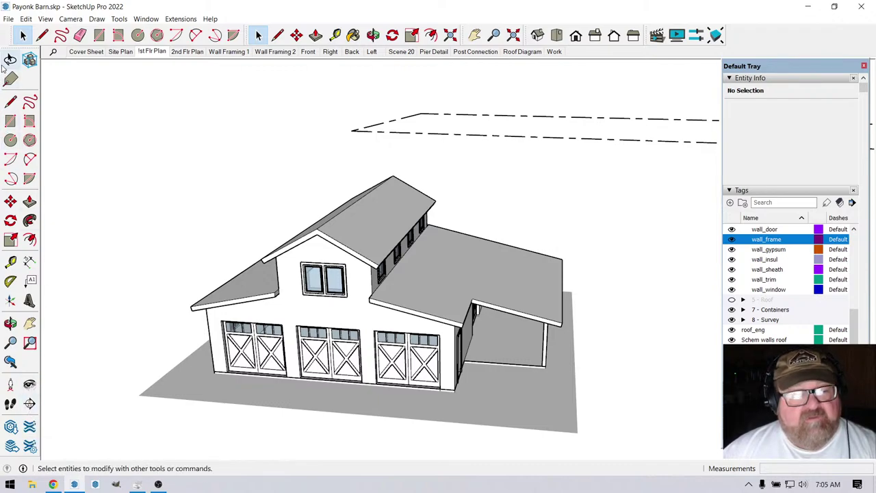
# Open the barn group and place a horizontal section plane named Section 1.
pyautogui.click(23, 36)
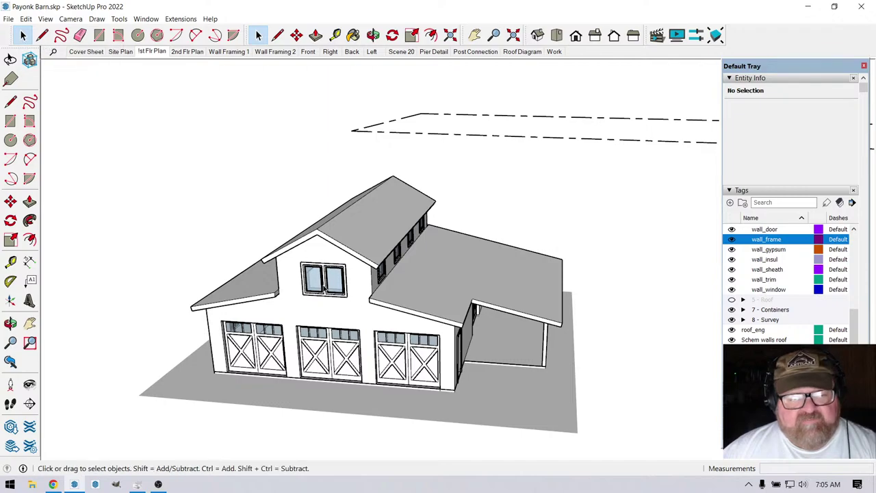
pyautogui.doubleClick(320, 287)
pyautogui.click(317, 287)
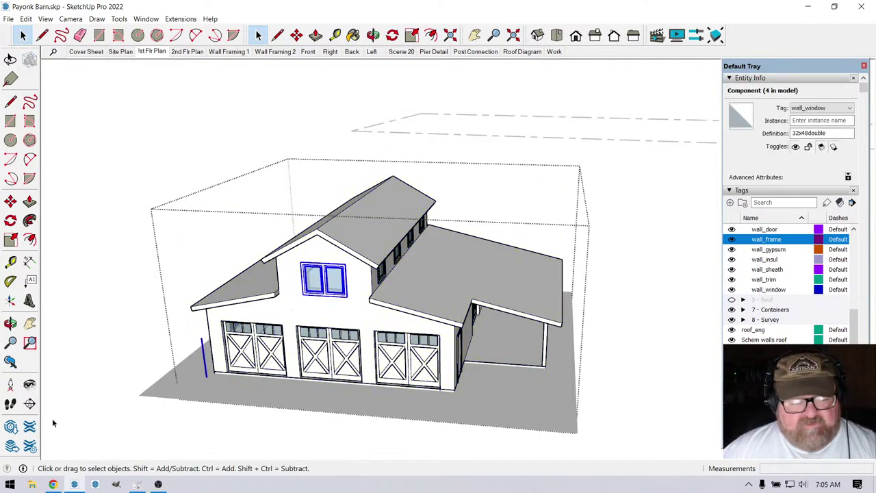
pyautogui.click(30, 404)
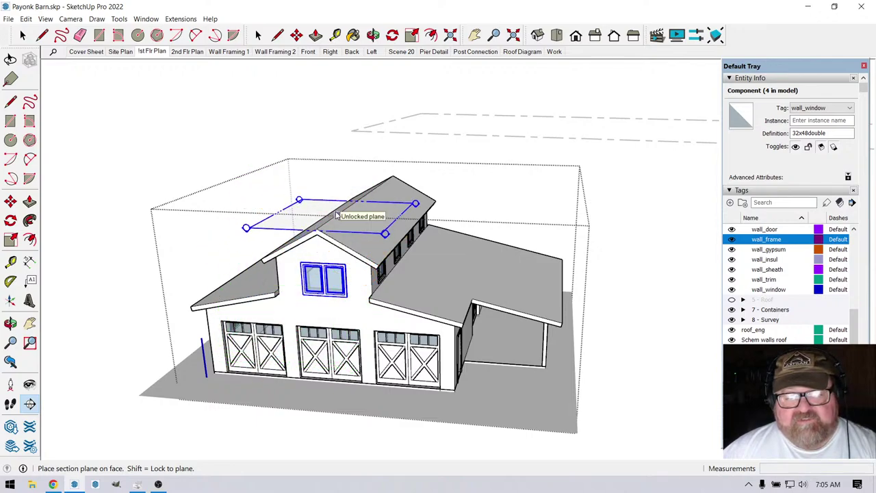
pyautogui.click(336, 216)
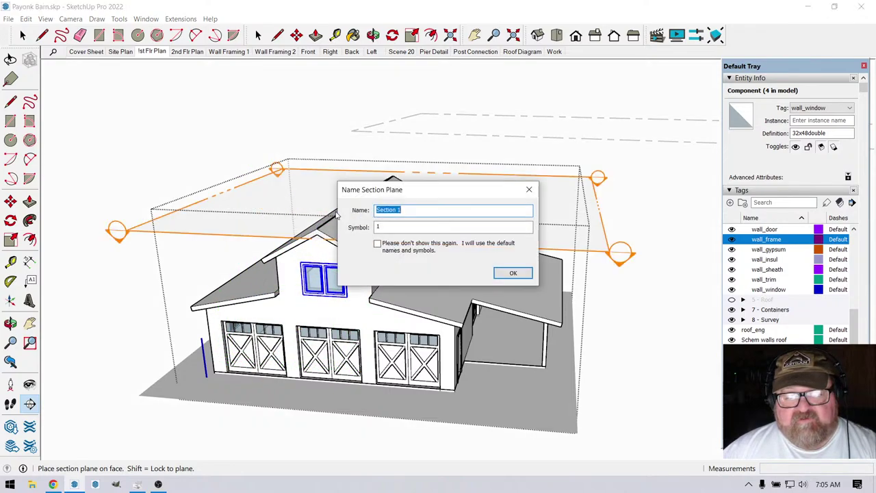
pyautogui.click(510, 274)
# Move Section 1 down to first-floor wall height.
pyautogui.click(136, 222)
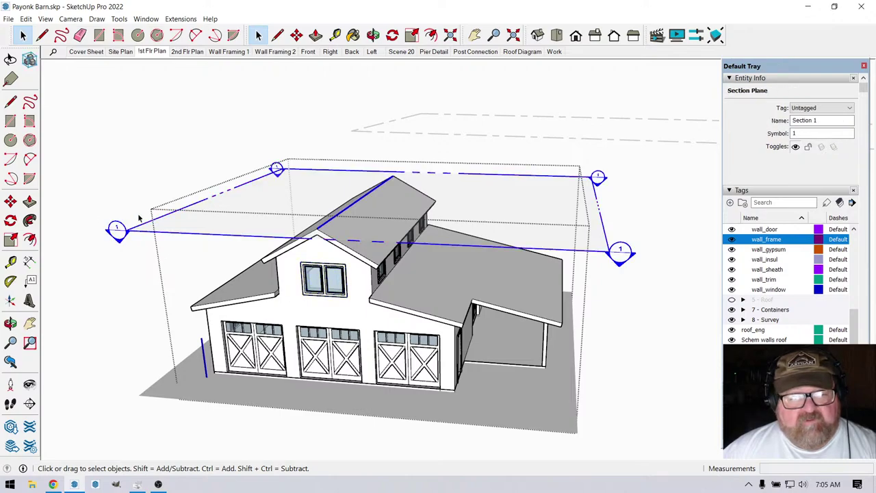
pyautogui.click(297, 35)
pyautogui.click(155, 234)
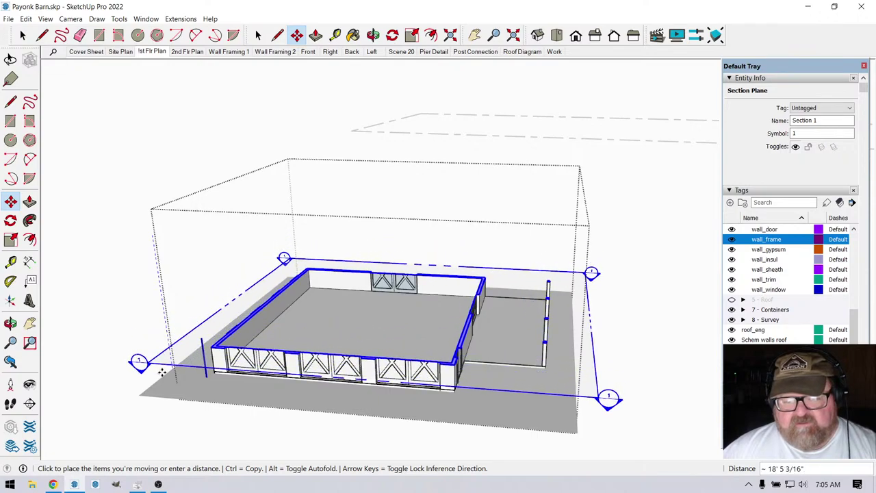
pyautogui.click(162, 371)
# Orbit to a top-down view of the floor plan and bring up the section plane's options.
pyautogui.click(374, 36)
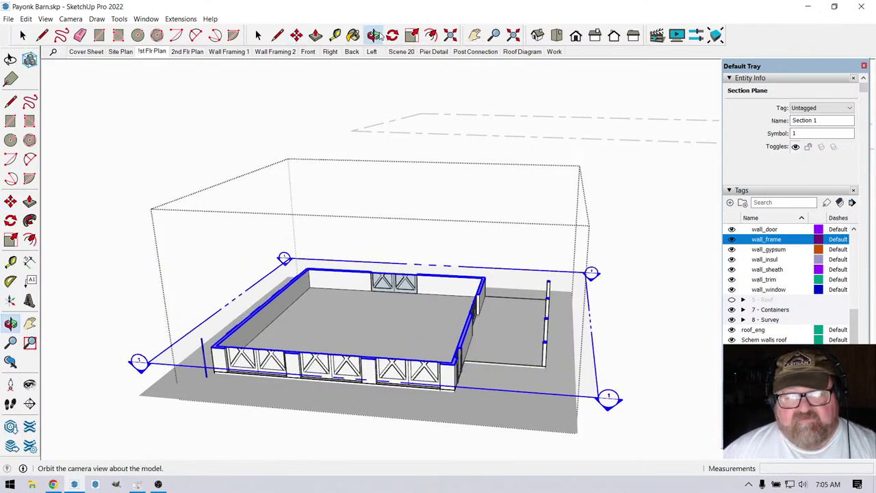
pyautogui.moveTo(336, 344); pyautogui.dragTo(253, 251)
pyautogui.scroll(5, 343, 426)
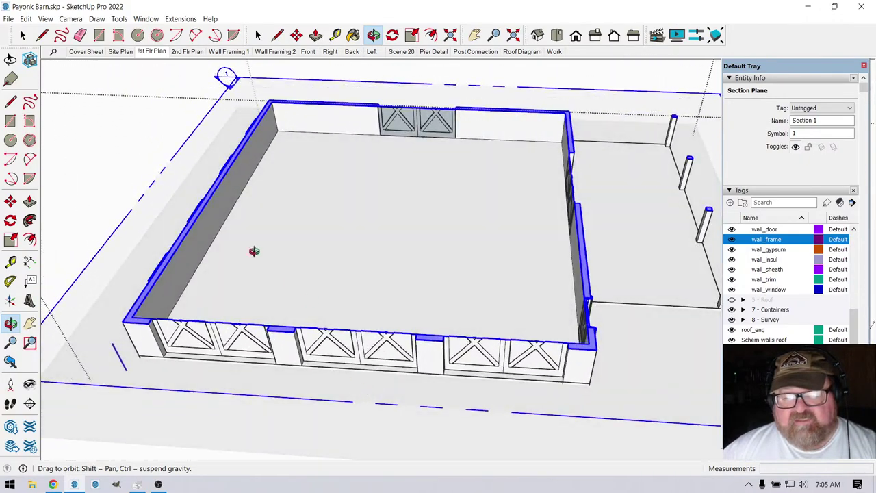
pyautogui.scroll(-3, 254, 252)
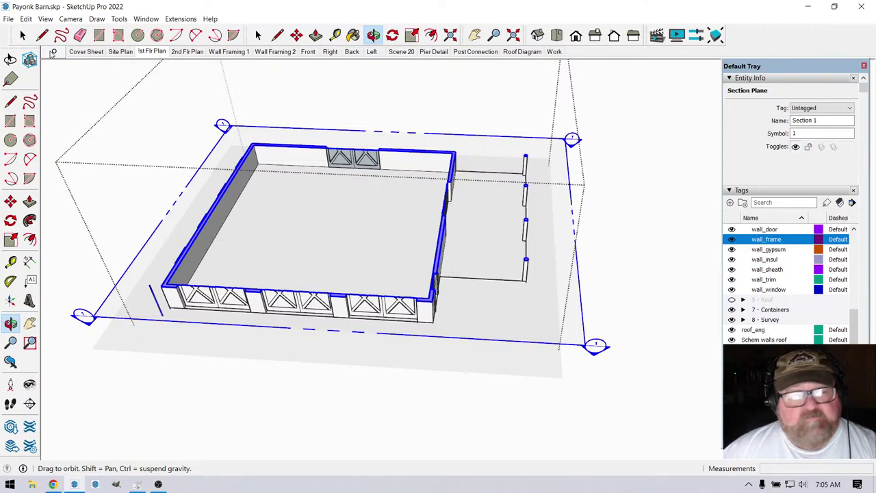
pyautogui.click(23, 35)
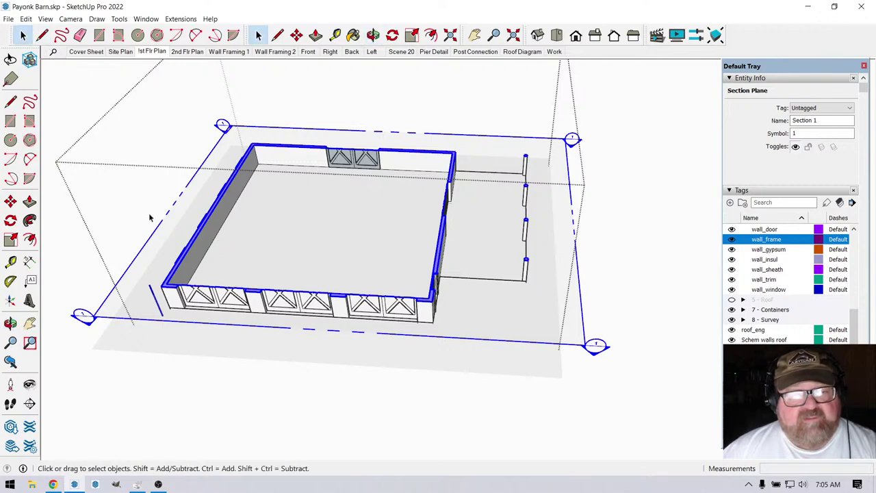
pyautogui.rightClick(98, 317)
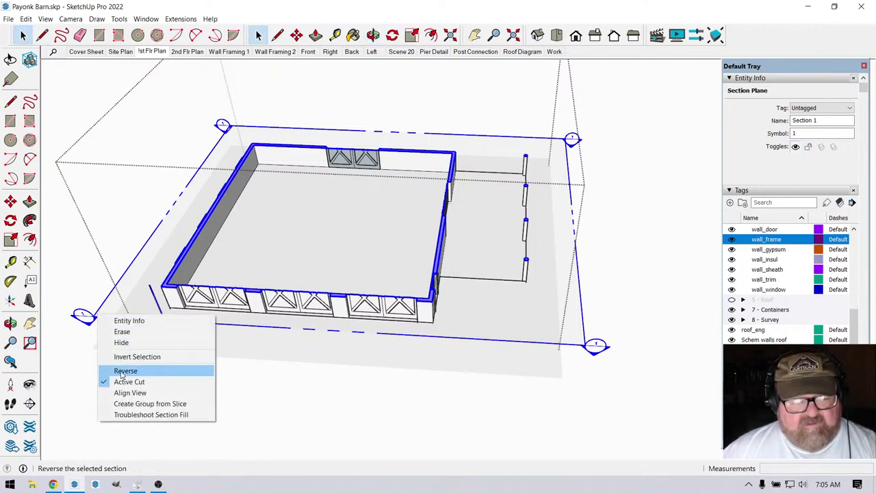
# Create a group from the Section 1 slice and move it to the left of the barn.
pyautogui.click(166, 404)
pyautogui.scroll(-2, 433, 173)
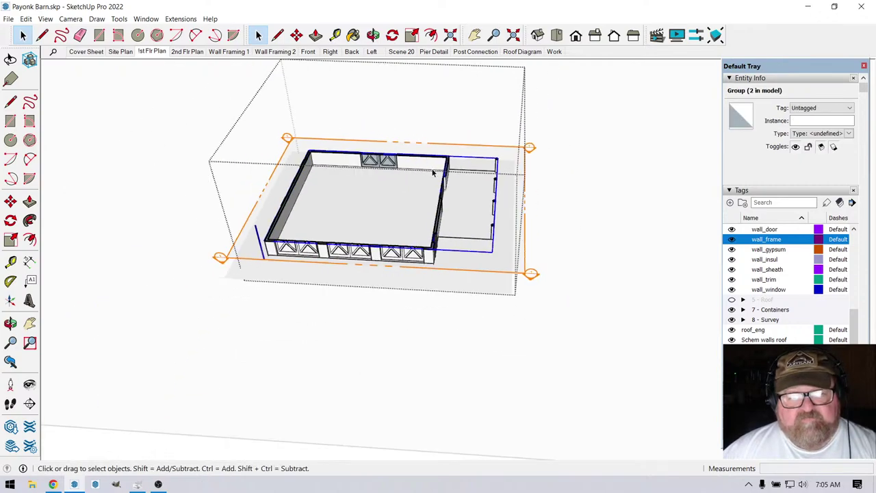
pyautogui.click(296, 35)
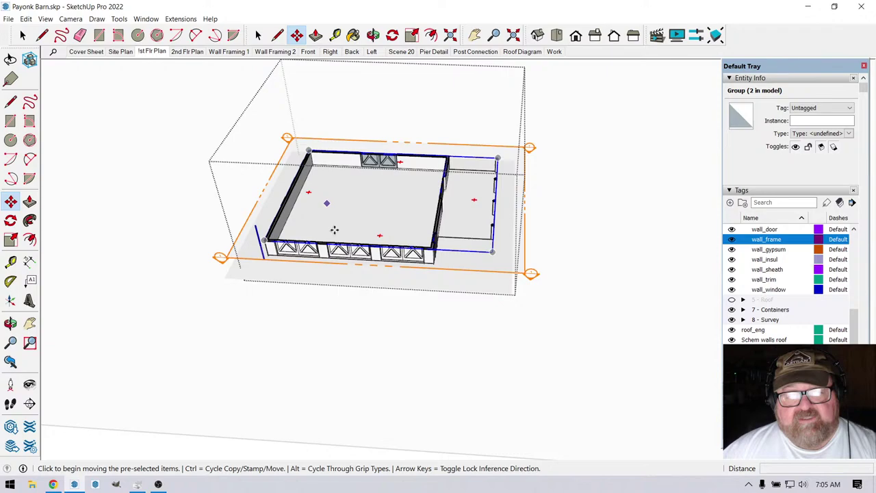
pyautogui.click(335, 316)
pyautogui.scroll(-2, 427, 315)
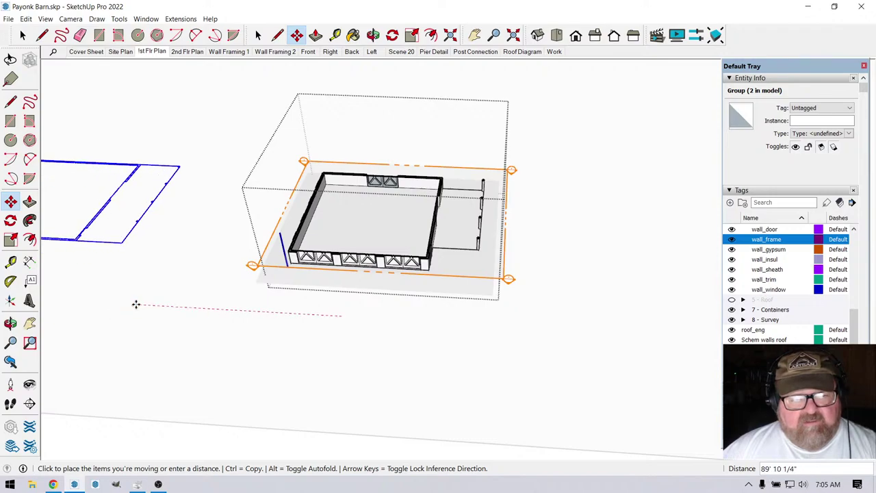
pyautogui.click(178, 309)
pyautogui.scroll(-2, 407, 379)
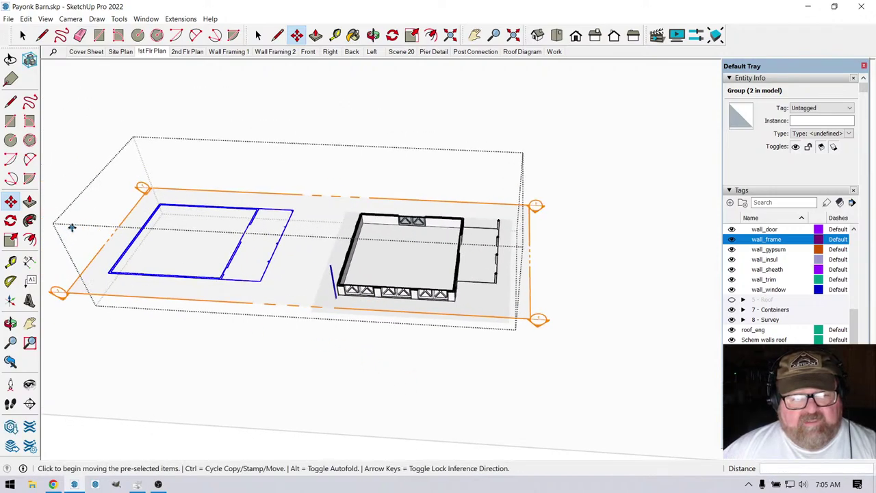
pyautogui.scroll(4, 89, 226)
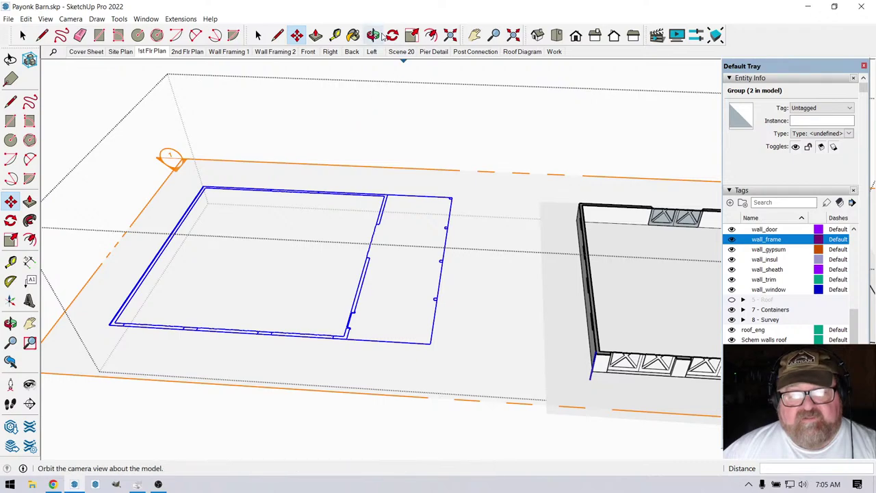
pyautogui.click(373, 35)
pyautogui.moveTo(438, 182); pyautogui.dragTo(301, 373)
pyautogui.scroll(2, 168, 358)
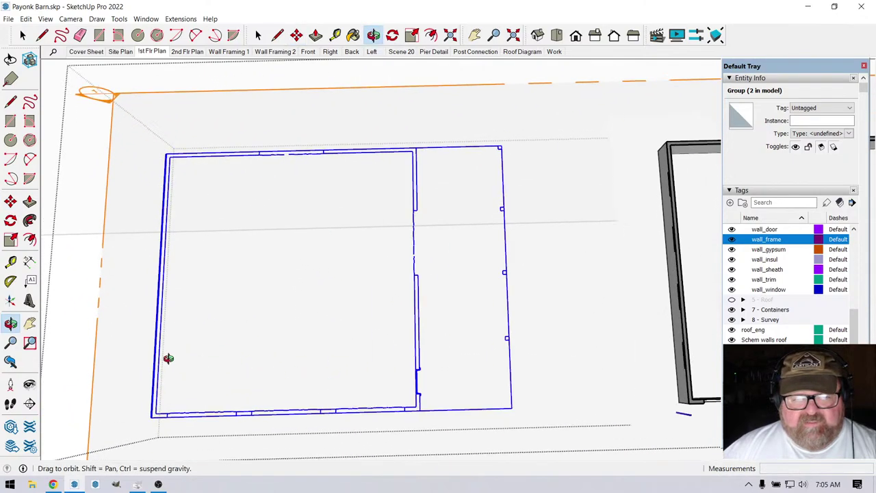
pyautogui.scroll(1, 168, 358)
pyautogui.scroll(-1, 418, 309)
pyautogui.moveTo(322, 327)
pyautogui.mouseDown()
pyautogui.moveTo(314, 300)
pyautogui.moveTo(157, 266)
pyautogui.moveTo(196, 261)
pyautogui.moveTo(293, 198)
pyautogui.moveTo(294, 215)
pyautogui.moveTo(198, 174)
pyautogui.moveTo(176, 205)
pyautogui.mouseUp()
pyautogui.scroll(-3, 318, 306)
pyautogui.scroll(2, 480, 237)
pyautogui.scroll(-1, 482, 250)
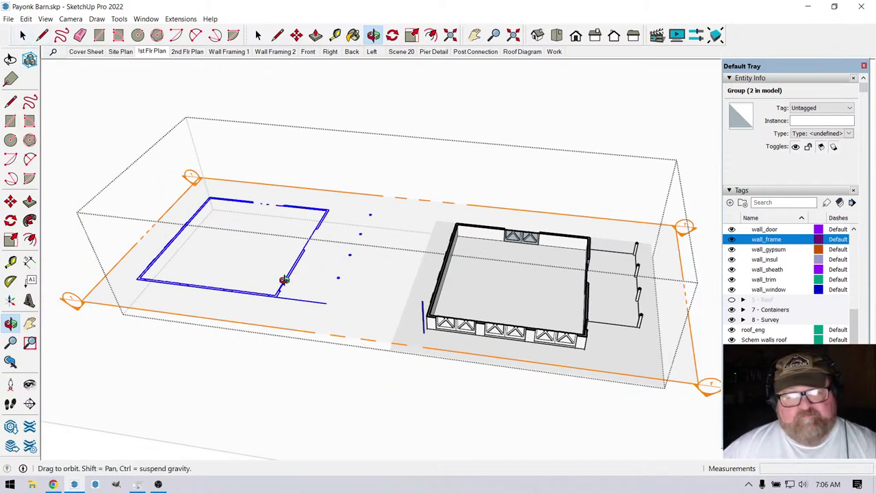
# Select the newbarn component and move it to a new position.
pyautogui.click(22, 35)
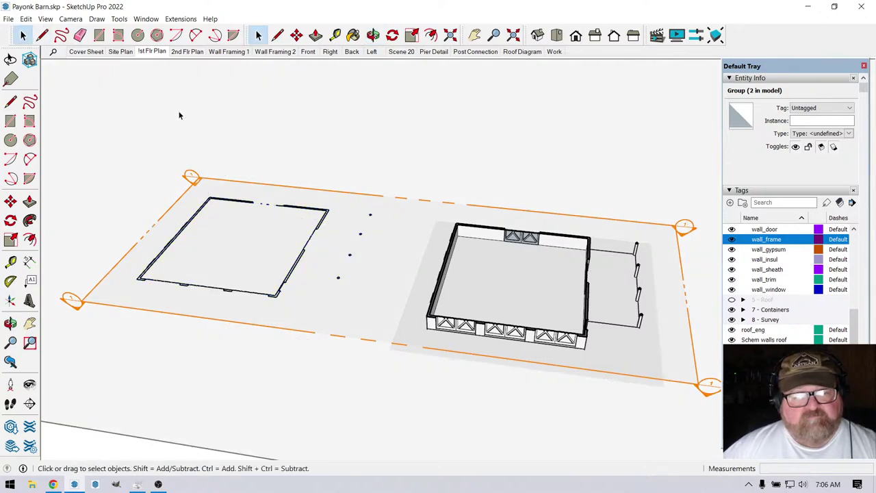
pyautogui.click(180, 114)
pyautogui.click(277, 209)
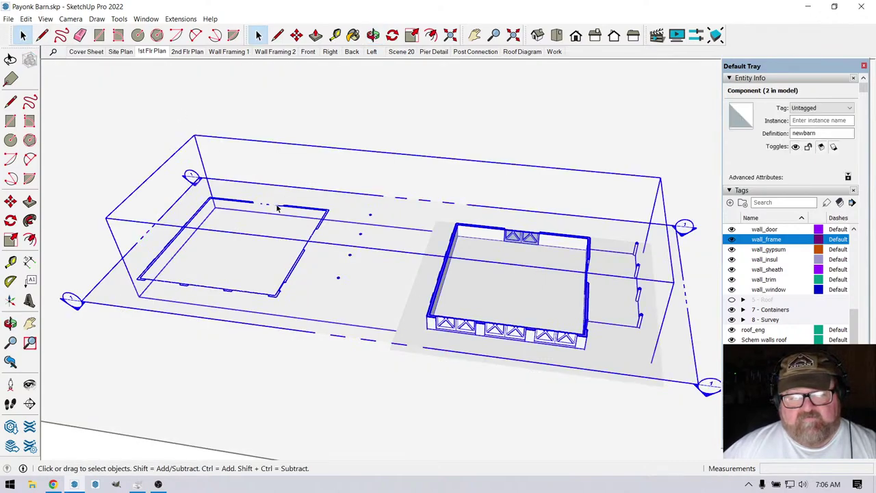
pyautogui.scroll(-2, 282, 210)
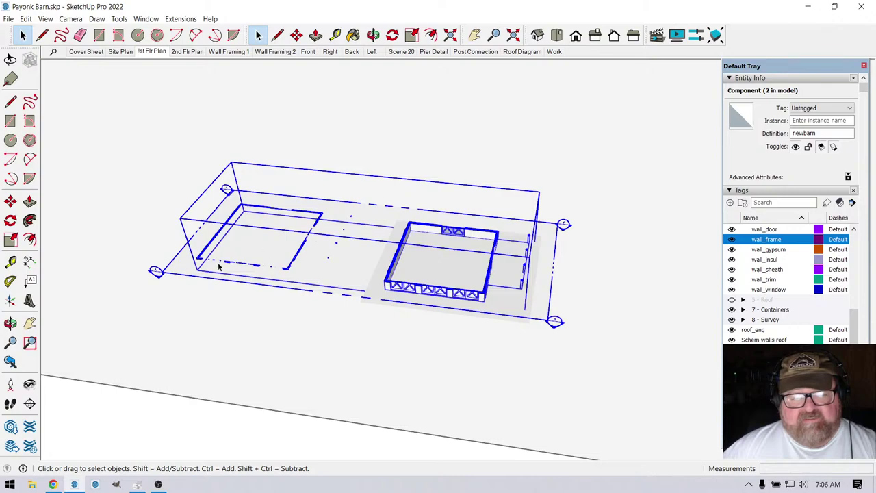
pyautogui.press('m')
pyautogui.click(260, 243)
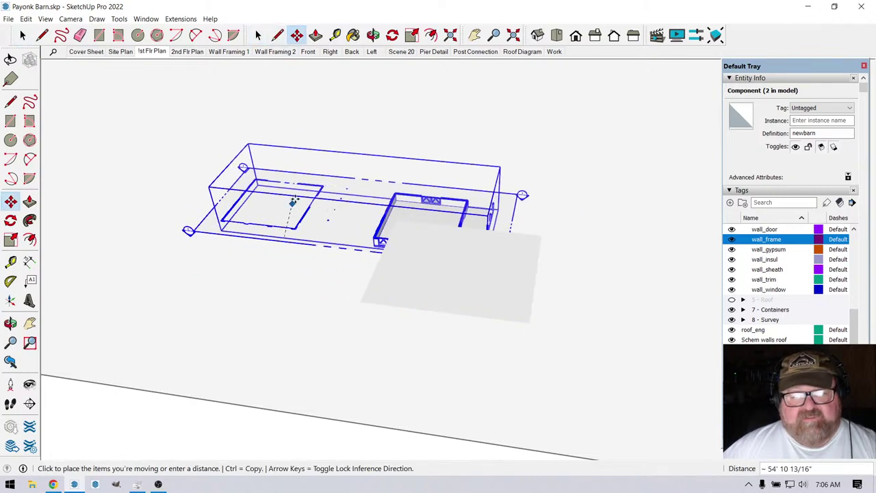
pyautogui.click(292, 168)
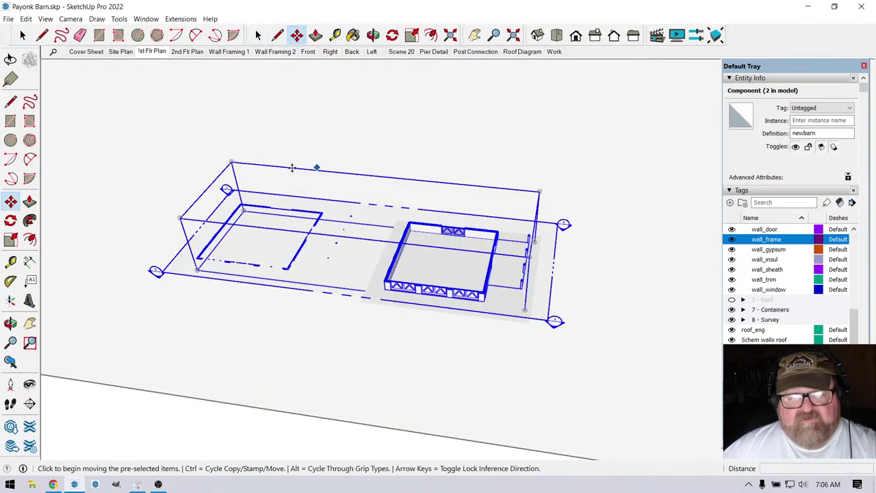
pyautogui.press('space')
# Move the slice outline group inside the barn toward the front left, then bring up the section plane's options.
pyautogui.doubleClick(303, 241)
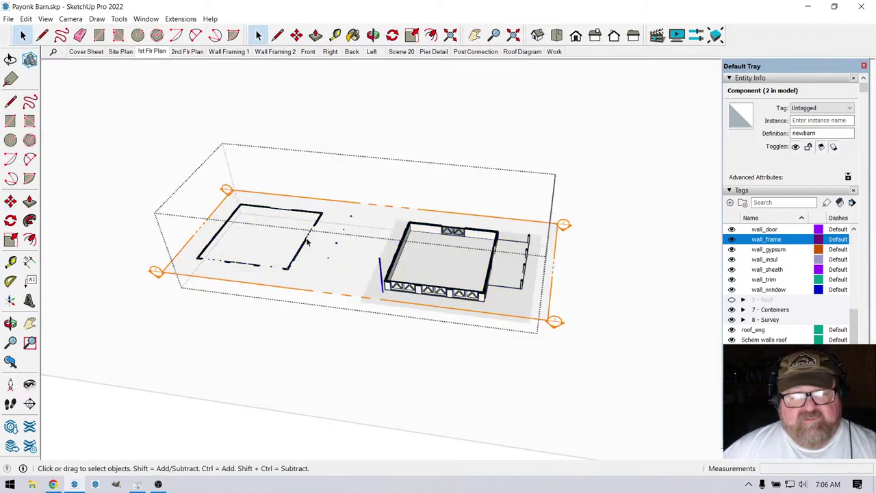
pyautogui.click(306, 243)
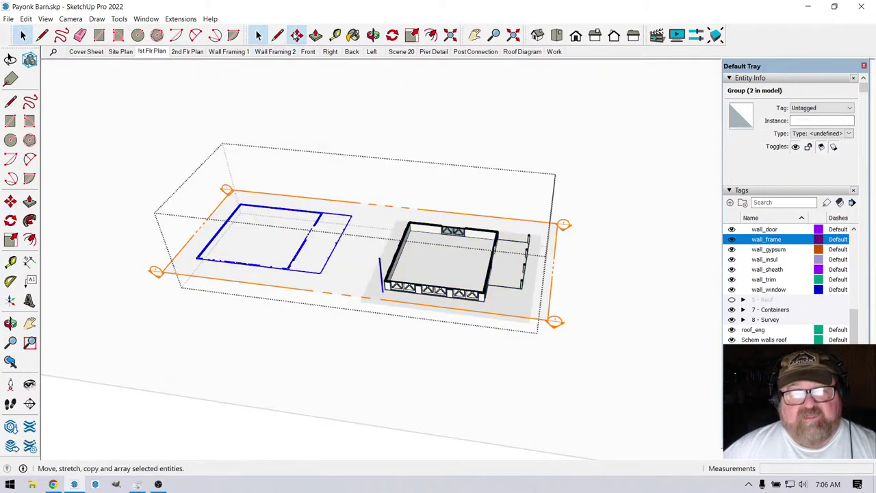
pyautogui.click(297, 35)
pyautogui.click(310, 162)
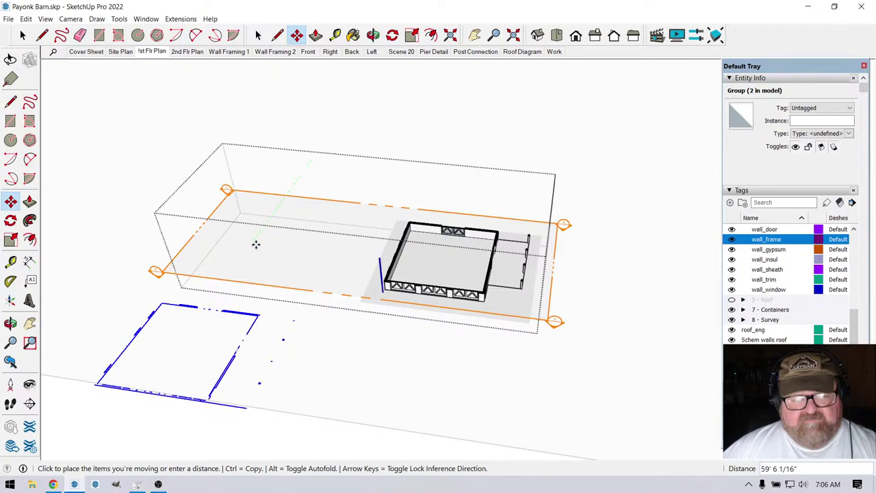
pyautogui.click(253, 247)
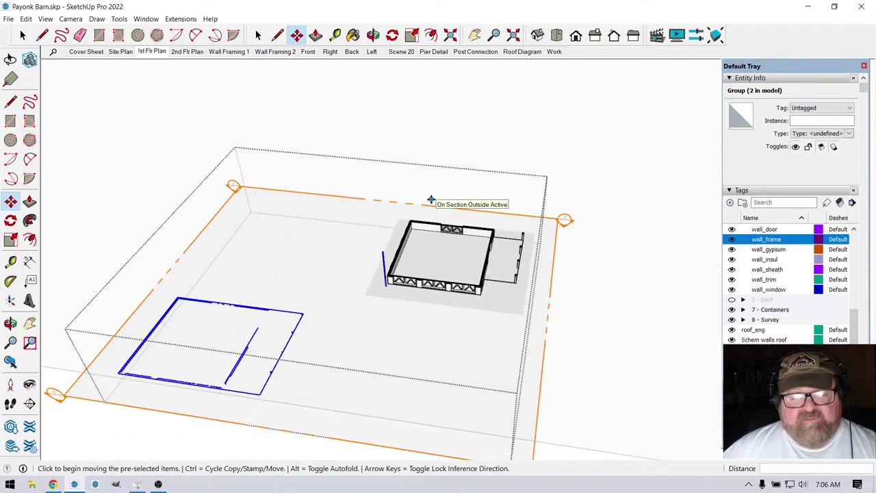
pyautogui.scroll(-1, 473, 166)
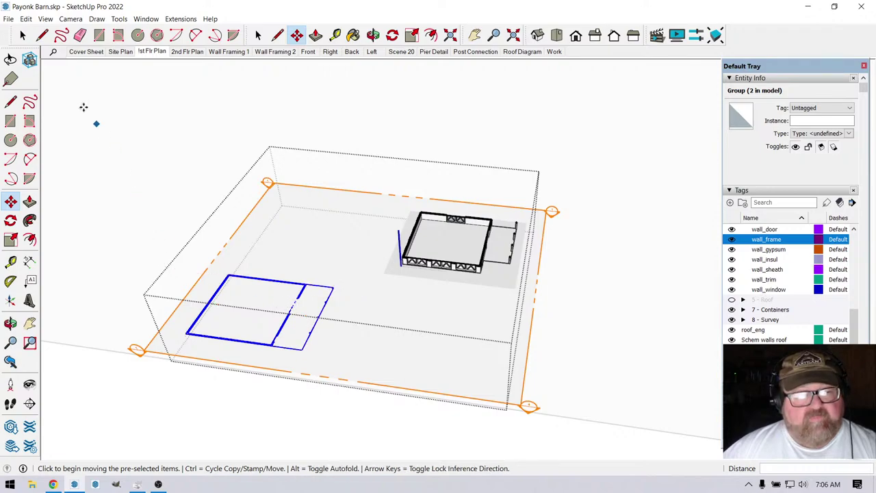
pyautogui.click(22, 35)
pyautogui.rightClick(312, 292)
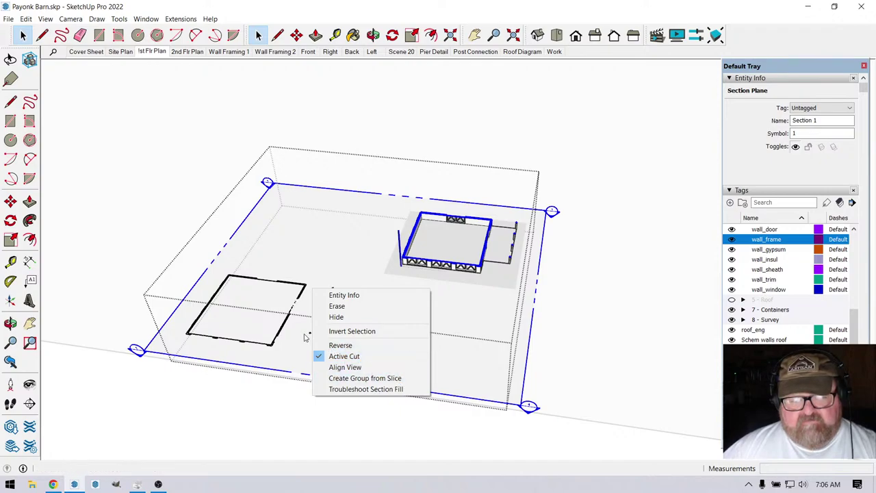
# Explode the outline group and delete the section plane to reveal the whole barn.
pyautogui.click(233, 293)
pyautogui.rightClick(228, 279)
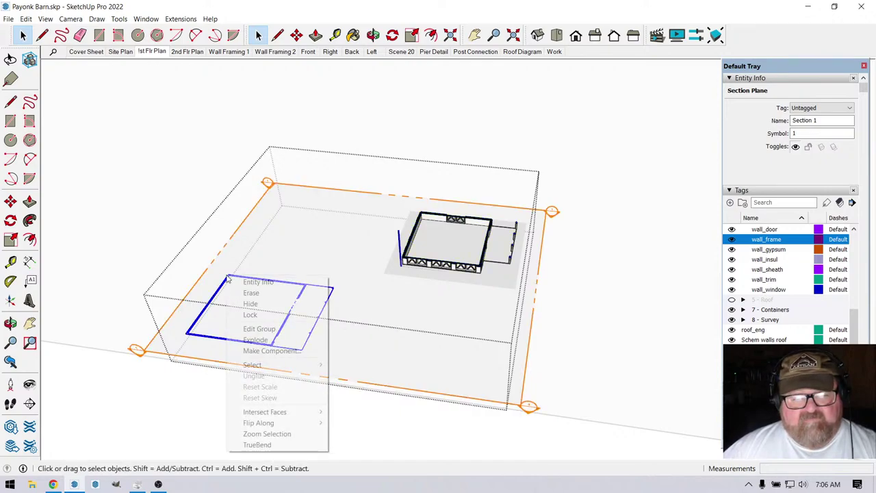
pyautogui.click(250, 340)
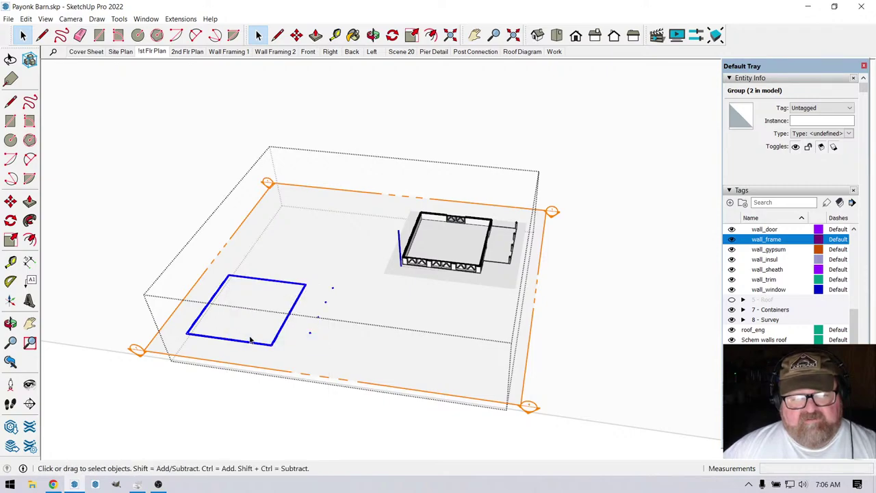
pyautogui.click(280, 252)
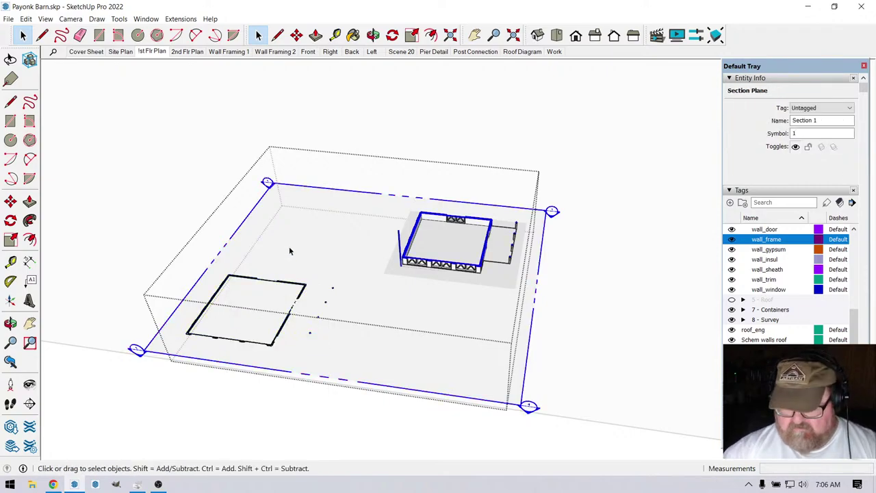
pyautogui.press('Delete')
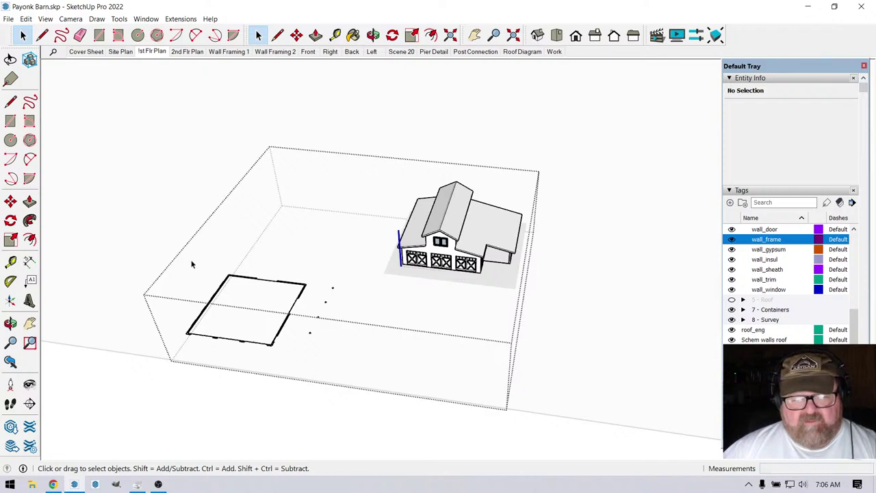
# Select the outline and its nearby dots, then explode the 15 components into plain edges.
pyautogui.scroll(2, 192, 264)
pyautogui.click(218, 303)
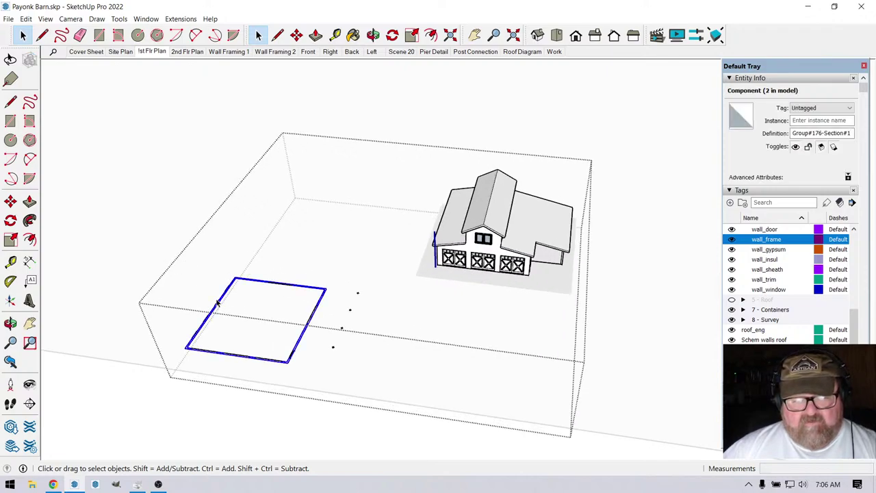
pyautogui.moveTo(156, 250); pyautogui.dragTo(274, 346)
pyautogui.moveTo(148, 268); pyautogui.dragTo(375, 380)
pyautogui.rightClick(313, 320)
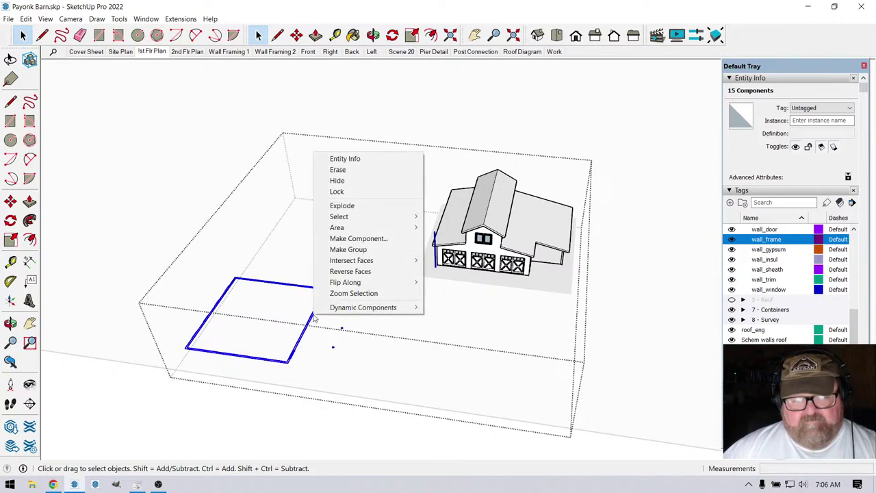
pyautogui.click(347, 211)
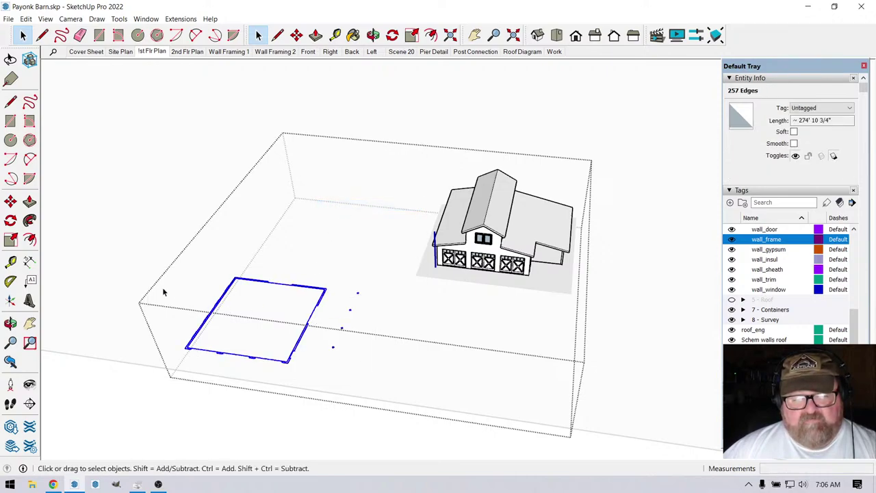
# Make a single group from all of the outline's edges.
pyautogui.moveTo(133, 261); pyautogui.dragTo(366, 385)
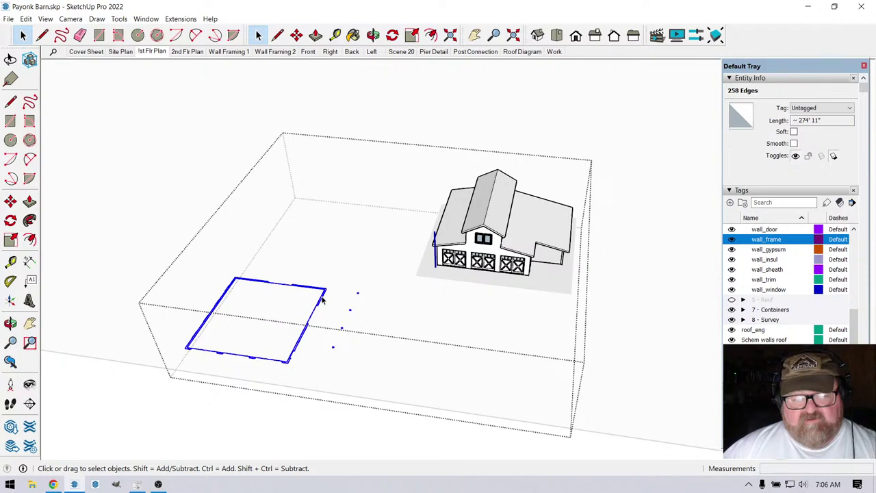
pyautogui.rightClick(322, 298)
pyautogui.click(342, 382)
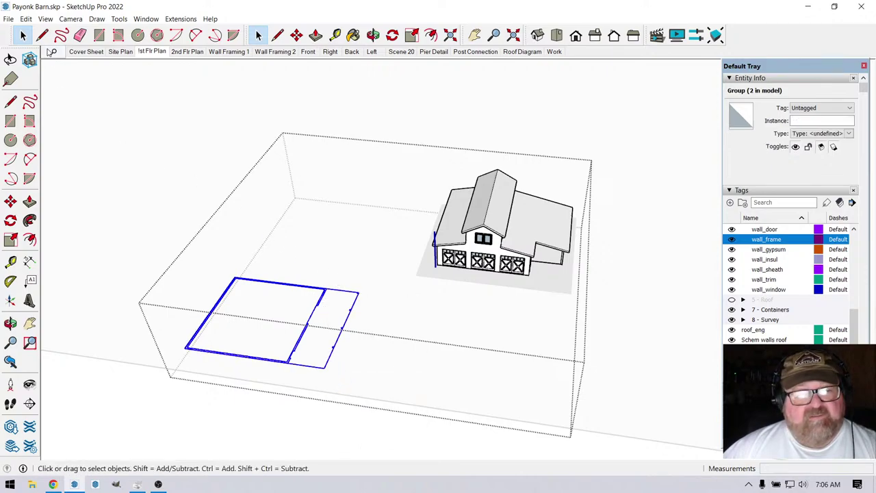
pyautogui.click(25, 18)
# Cut the outline group, then Paste In Place inside the barn component.
pyautogui.click(59, 55)
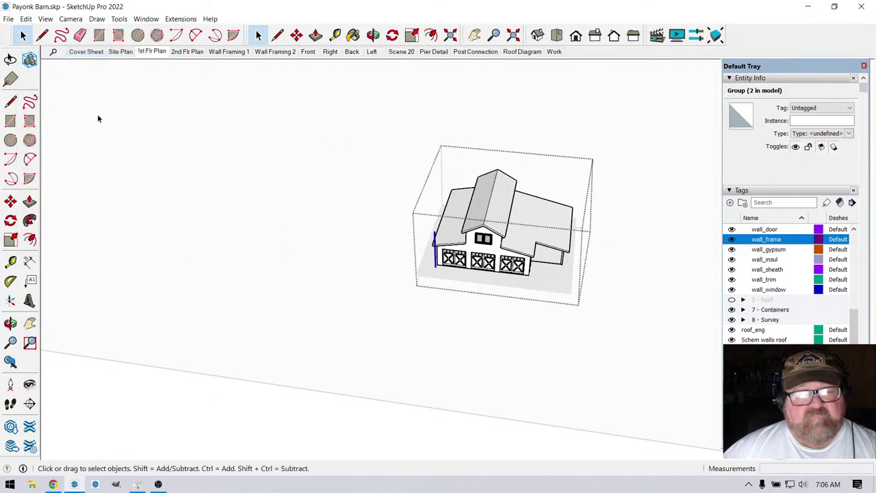
pyautogui.scroll(-2, 364, 285)
pyautogui.scroll(3, 483, 272)
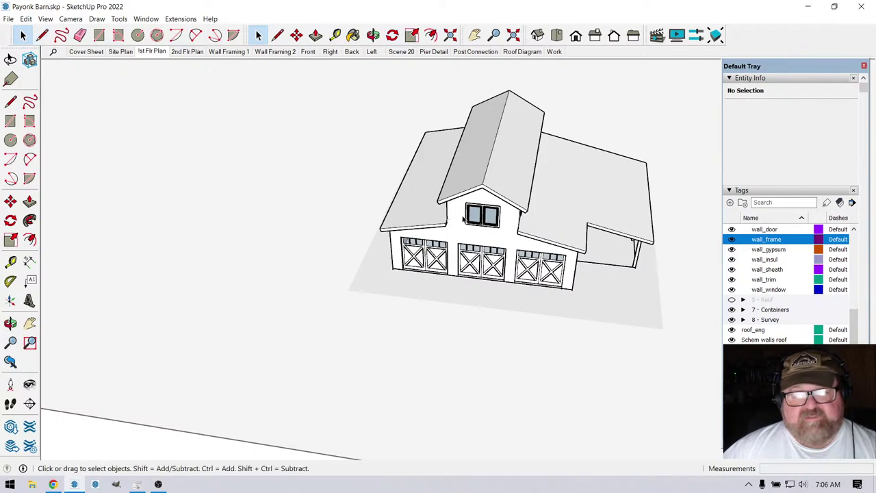
pyautogui.click(463, 220)
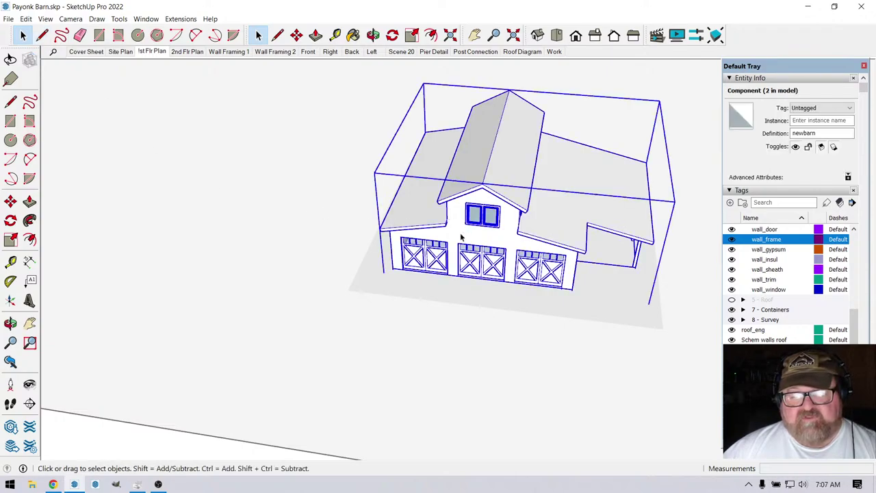
pyautogui.doubleClick(460, 233)
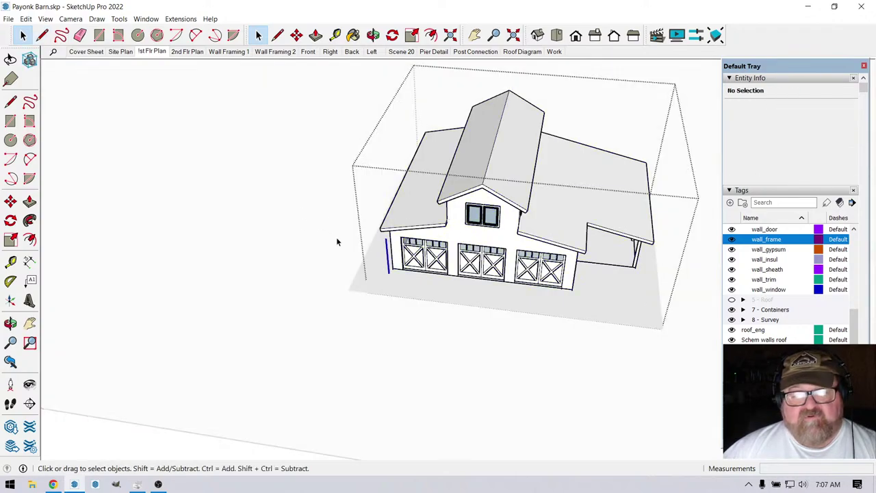
pyautogui.click(26, 19)
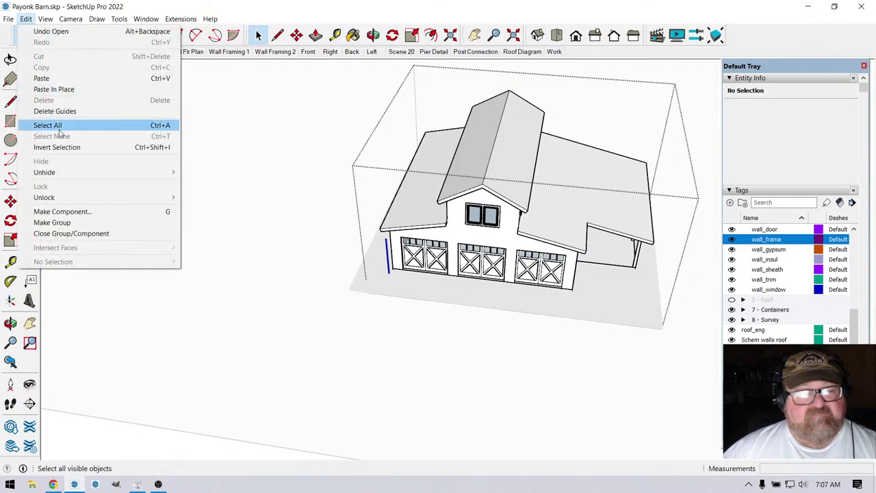
pyautogui.click(76, 90)
# Clear the selection and open the newbarn component for editing.
pyautogui.scroll(-3, 560, 270)
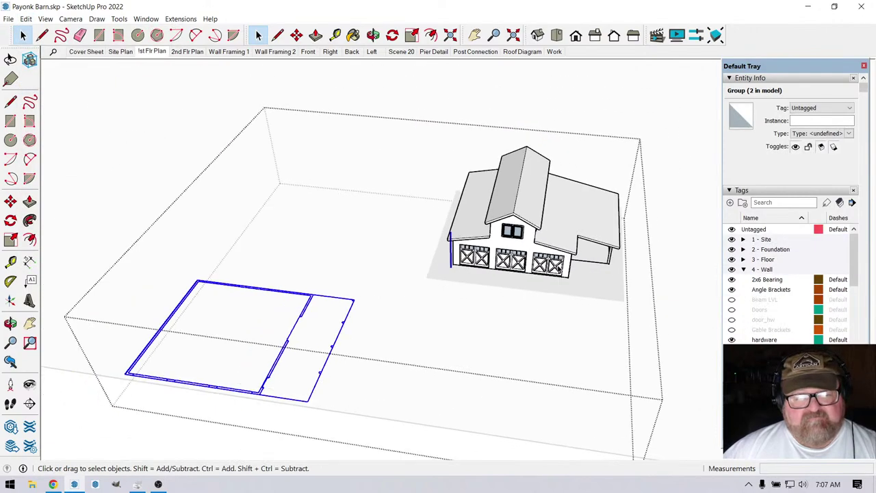
pyautogui.scroll(-1, 505, 119)
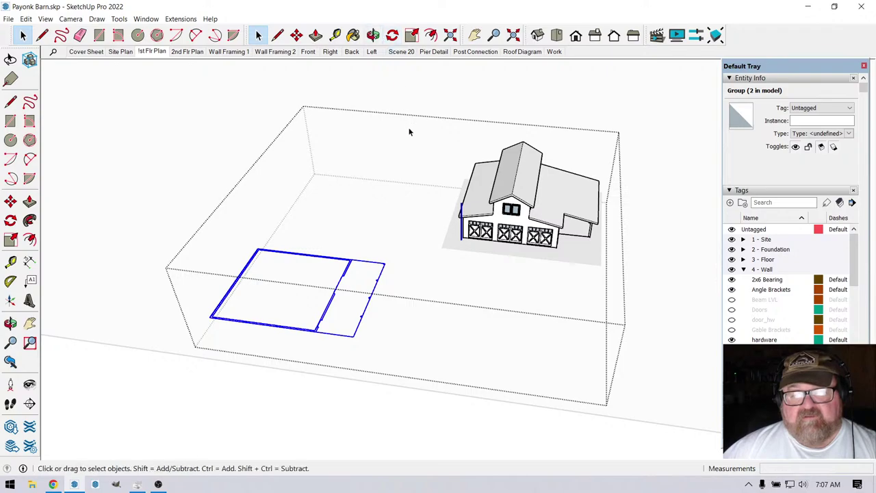
pyautogui.scroll(-1, 265, 109)
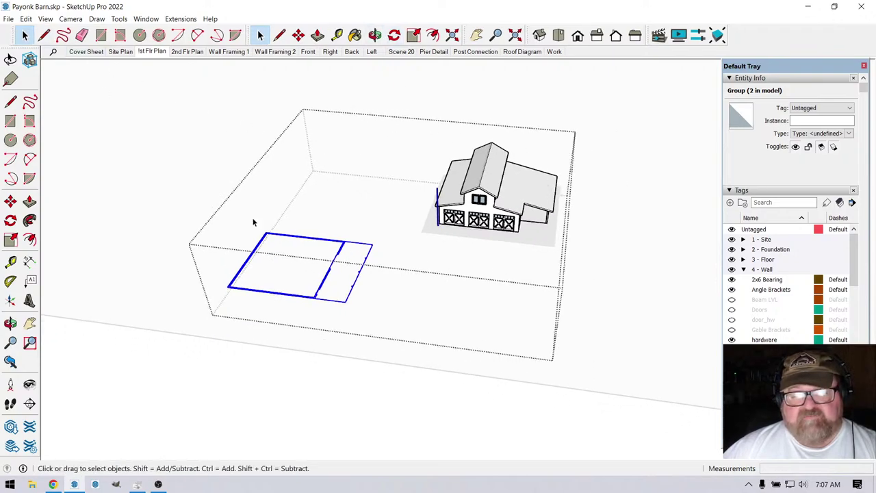
pyautogui.click(274, 226)
pyautogui.click(338, 244)
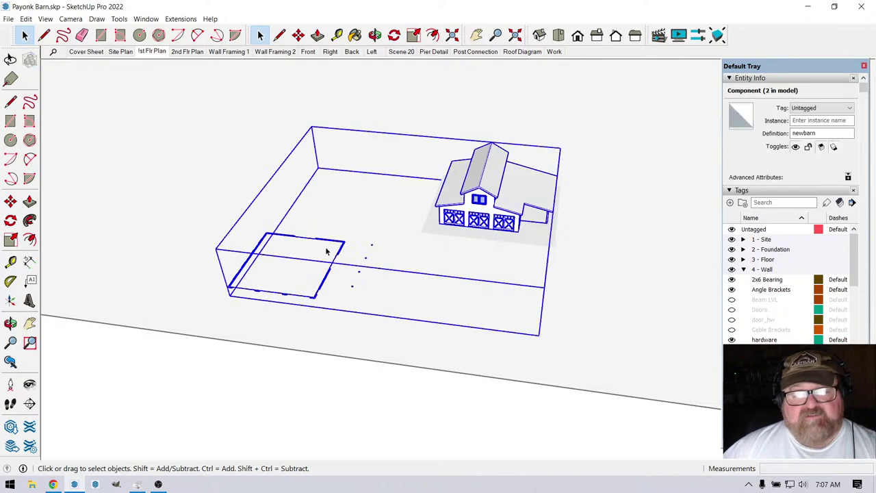
pyautogui.doubleClick(338, 245)
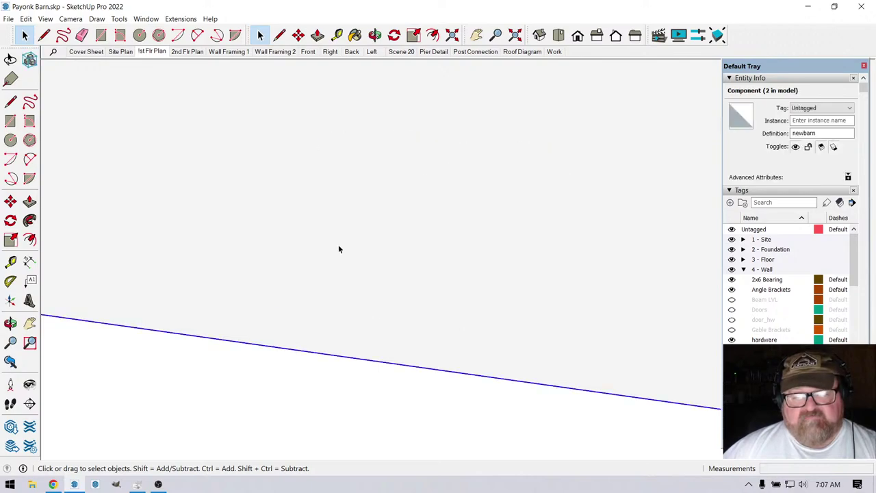
# Erase the Section 6 section plane from the barn component.
pyautogui.scroll(-1, 335, 287)
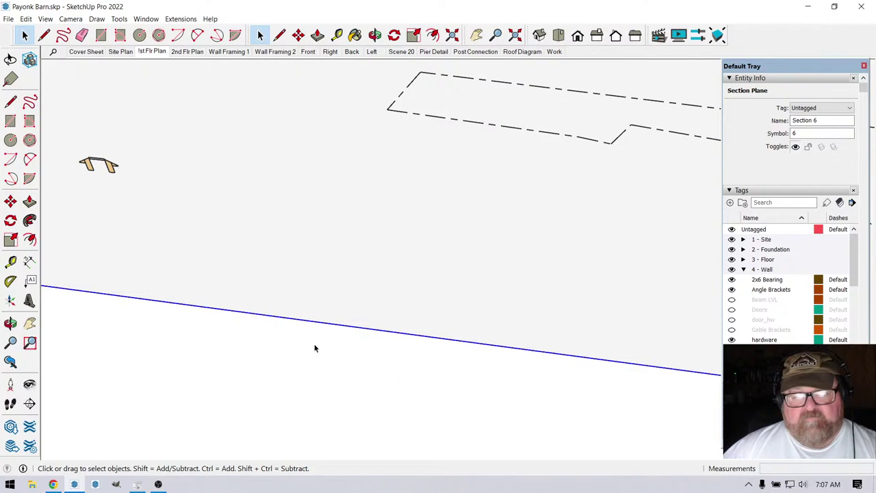
pyautogui.click(335, 271)
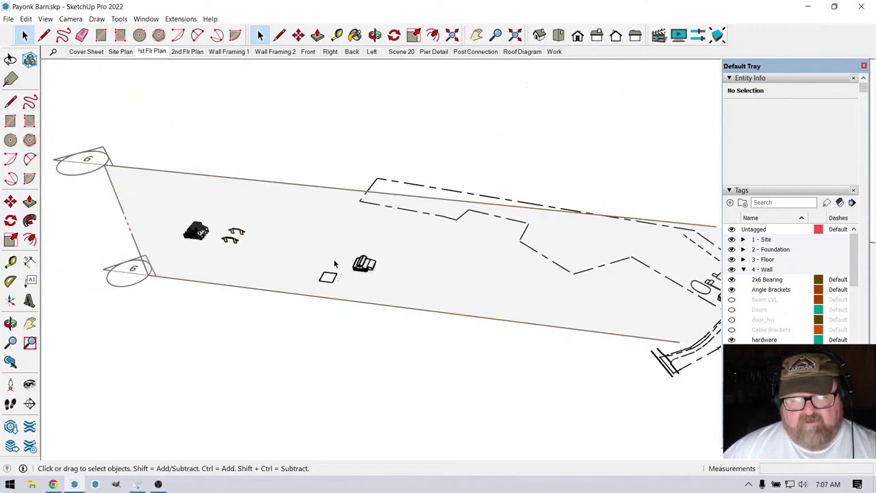
pyautogui.scroll(-2, 335, 262)
pyautogui.click(244, 269)
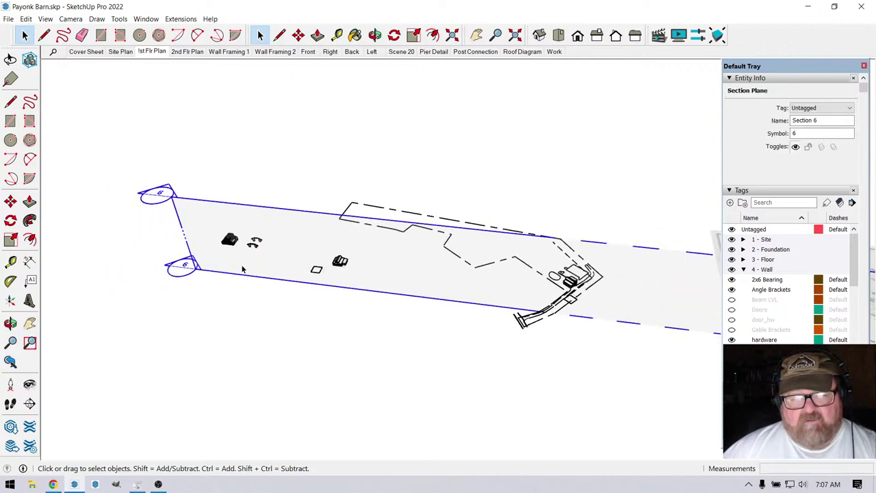
pyautogui.scroll(3, 244, 269)
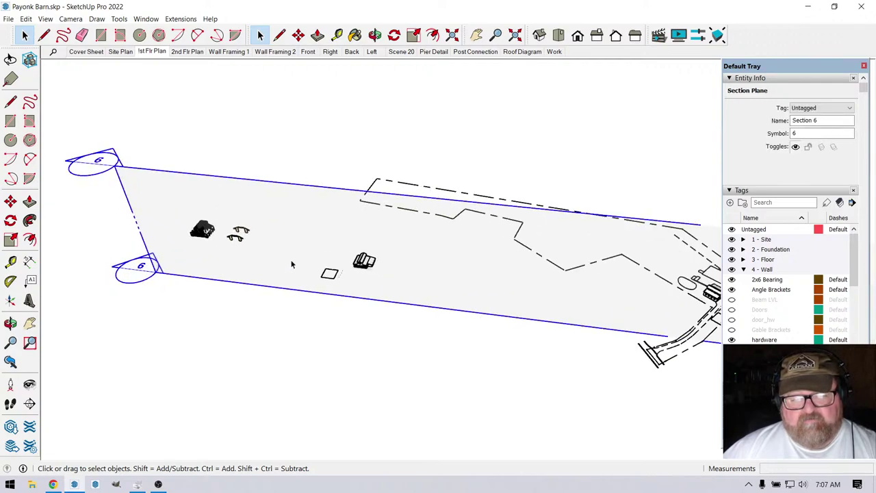
pyautogui.rightClick(257, 274)
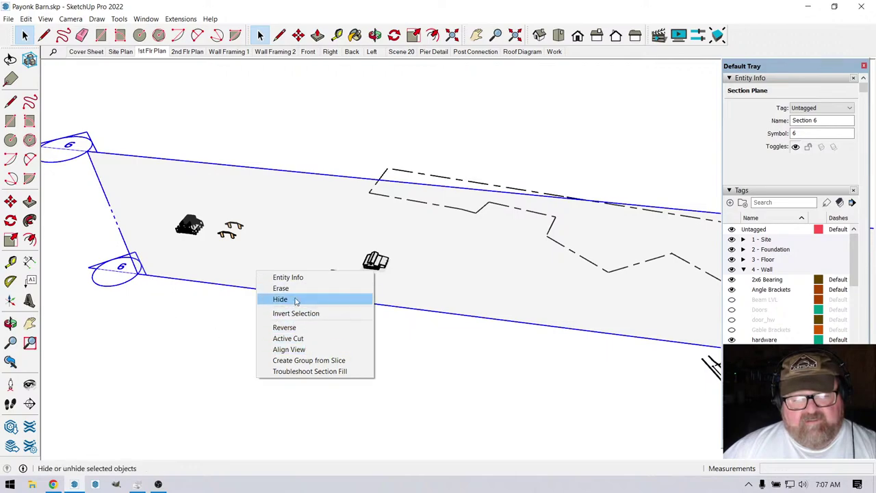
pyautogui.click(122, 273)
pyautogui.rightClick(122, 269)
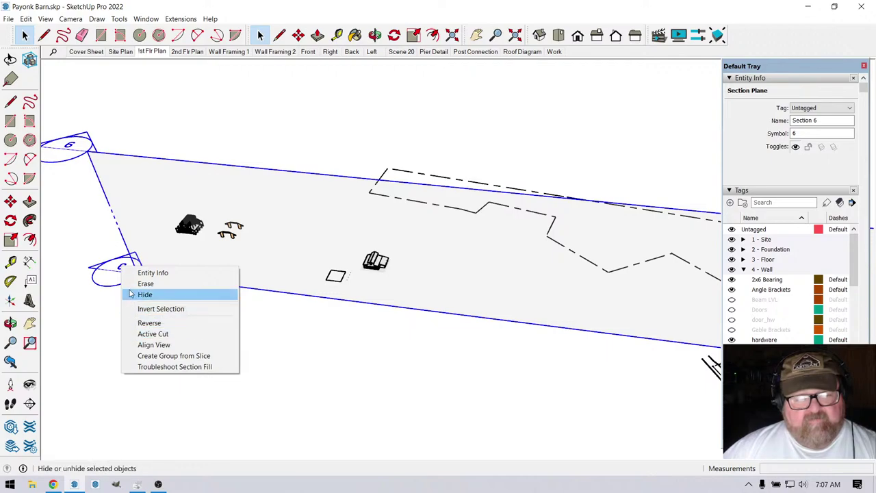
pyautogui.click(131, 285)
# Select the newbarn component with the whole barn back in view.
pyautogui.scroll(5, 390, 270)
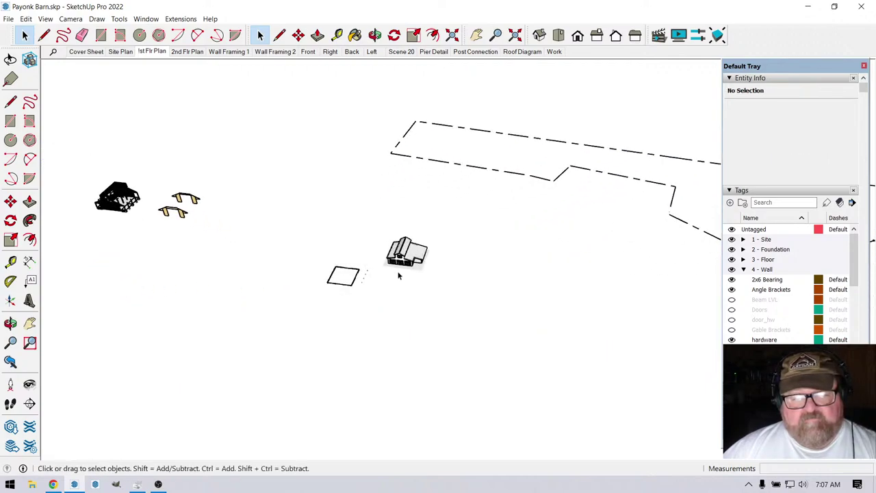
pyautogui.click(399, 255)
pyautogui.scroll(3, 403, 267)
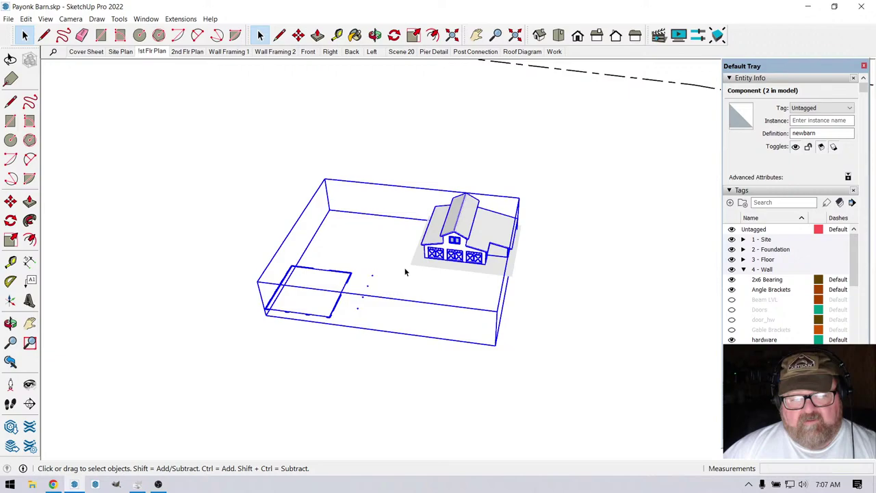
pyautogui.scroll(3, 432, 247)
# Open the newbarn component and briefly enter and exit the floor-plan rectangle group.
pyautogui.doubleClick(452, 245)
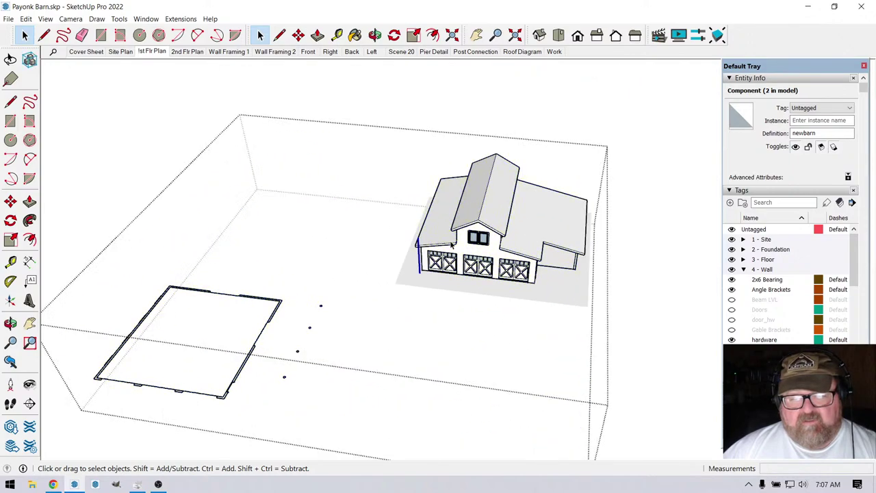
pyautogui.click(454, 246)
pyautogui.click(270, 325)
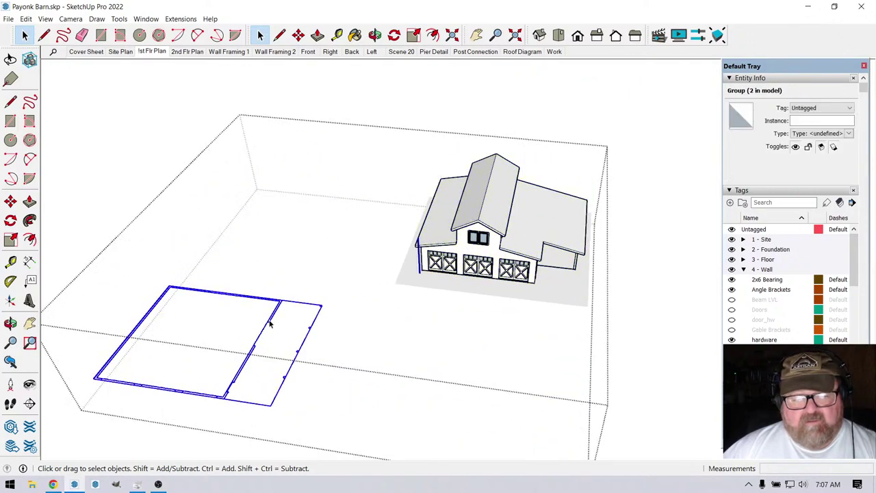
pyautogui.scroll(-3, 414, 303)
pyautogui.scroll(2, 383, 303)
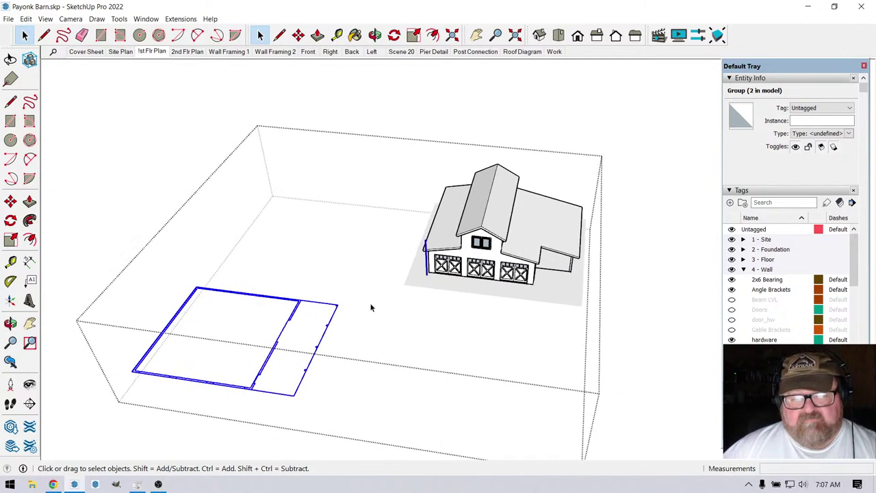
pyautogui.doubleClick(296, 315)
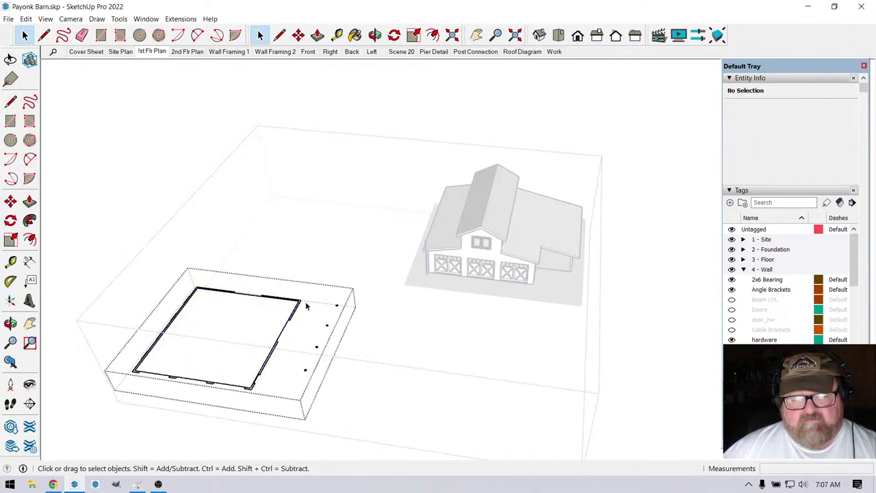
pyautogui.scroll(-1, 360, 306)
pyautogui.scroll(-1, 429, 261)
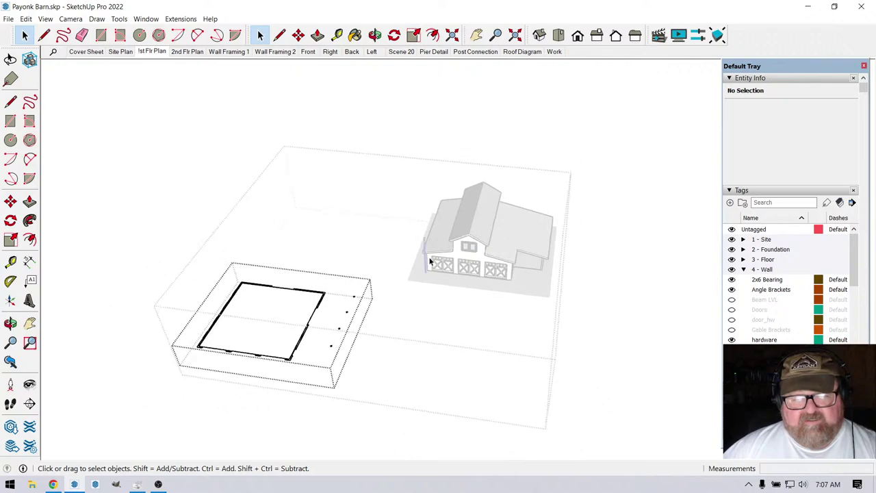
pyautogui.click(264, 244)
pyautogui.scroll(2, 187, 316)
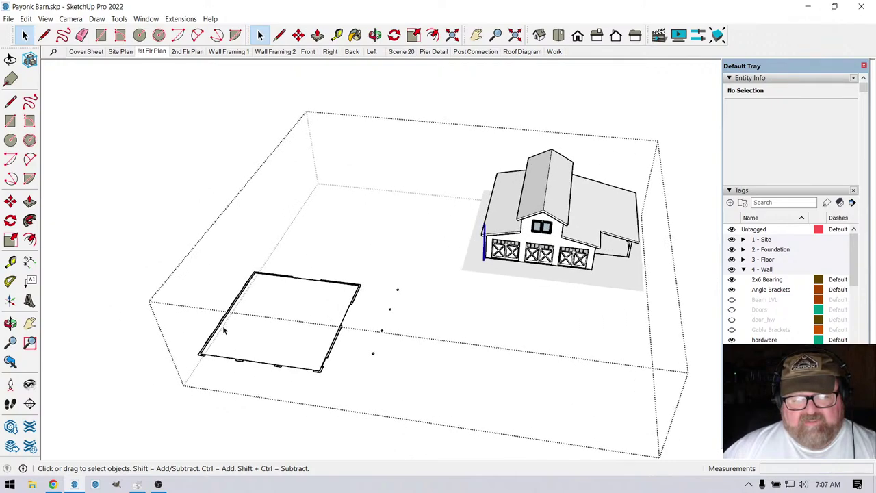
# Assign the rectangle group the 2D plan 1st tag from the 3 - Floor tags.
pyautogui.click(233, 313)
pyautogui.scroll(-1, 407, 289)
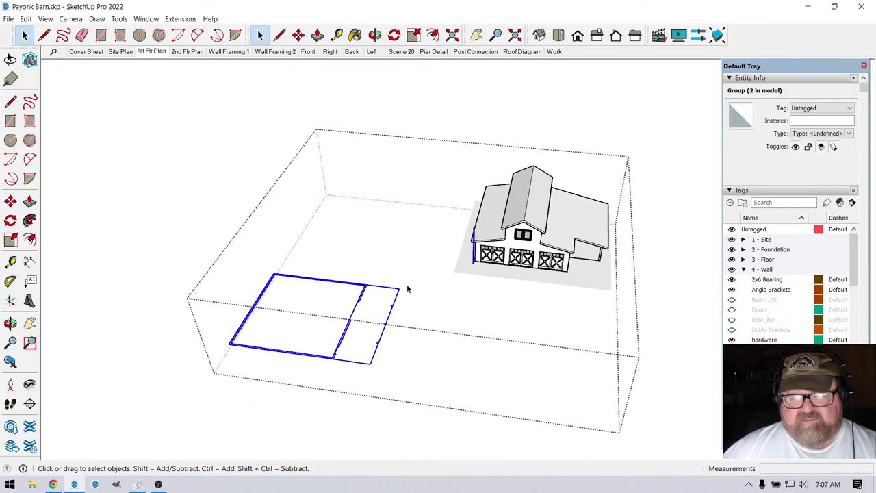
pyautogui.click(744, 260)
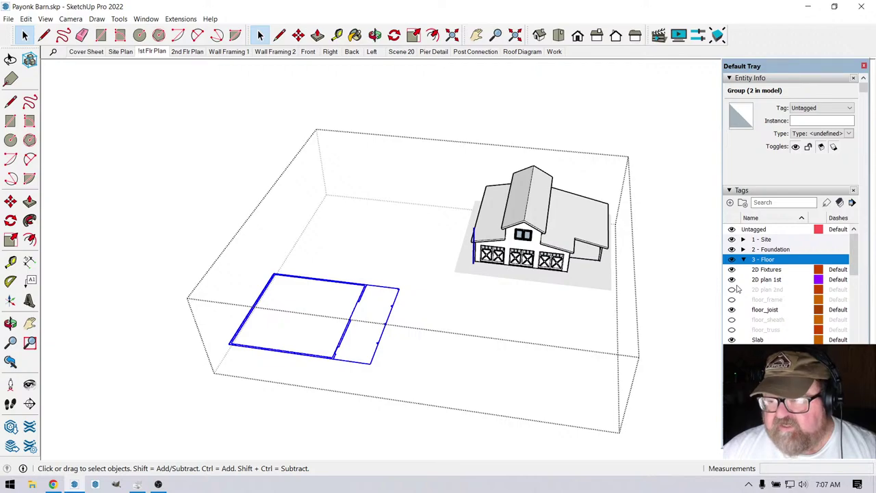
pyautogui.click(850, 108)
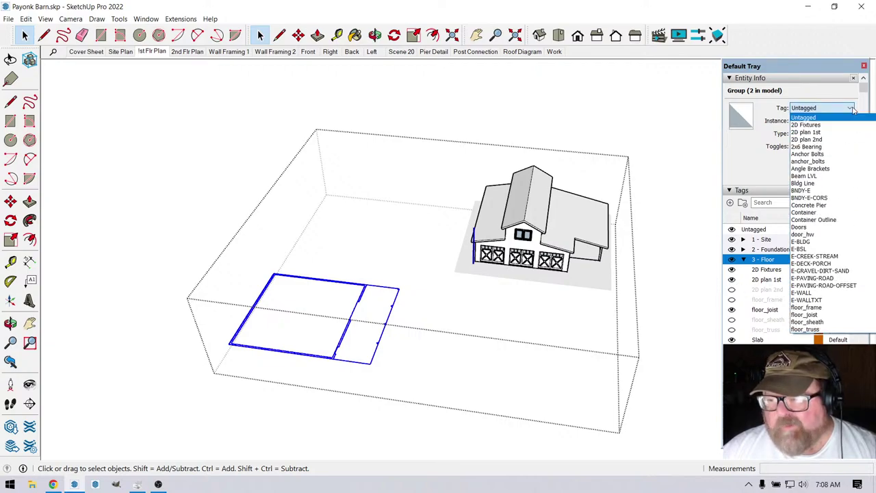
pyautogui.click(815, 132)
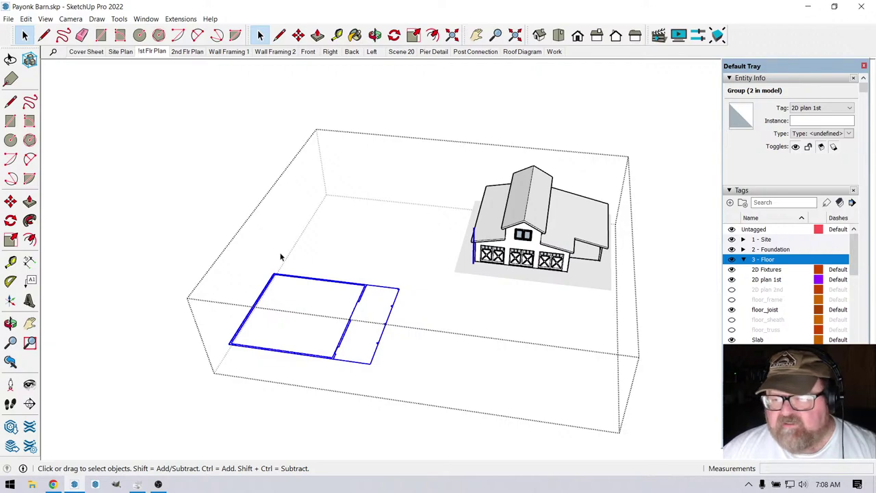
# Move the floor-plan group by its corner onto the barn's base.
pyautogui.click(298, 35)
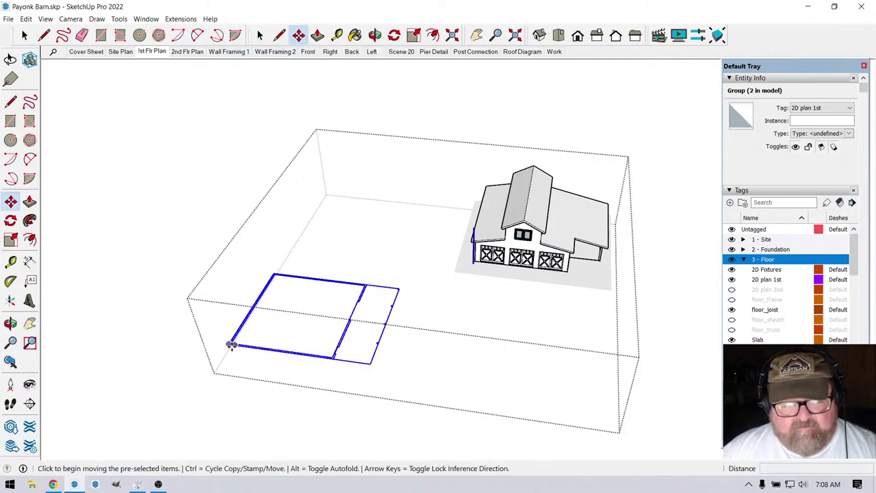
pyautogui.click(228, 345)
pyautogui.scroll(3, 501, 274)
pyautogui.scroll(8, 501, 274)
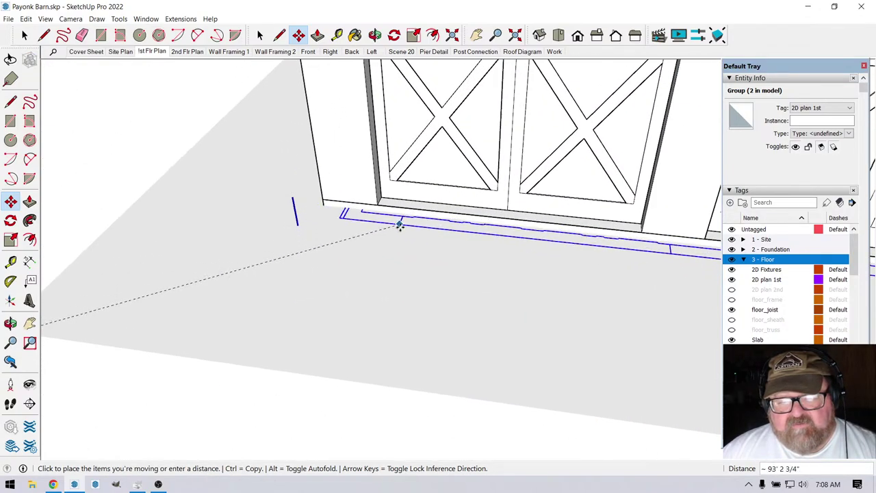
pyautogui.click(346, 250)
pyautogui.scroll(2, 324, 218)
pyautogui.scroll(3, 324, 217)
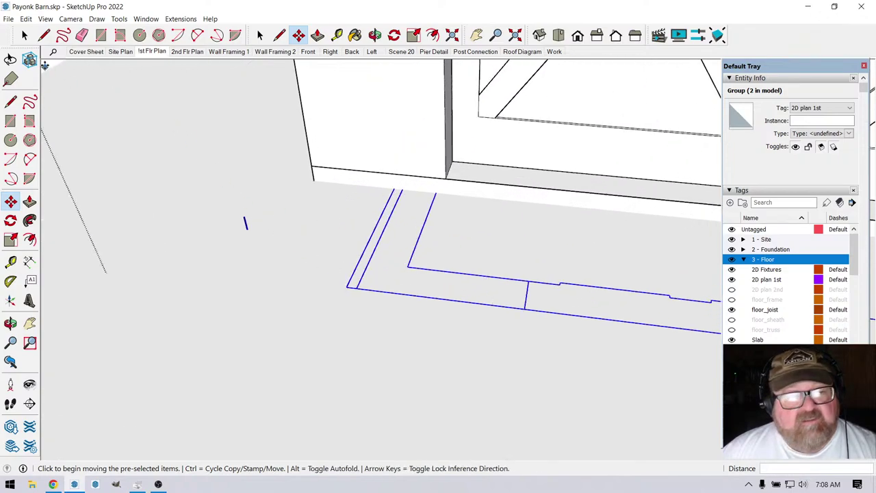
# Return to Select and reselect the floor-plan group to check its tag.
pyautogui.click(24, 35)
pyautogui.click(286, 204)
pyautogui.click(414, 252)
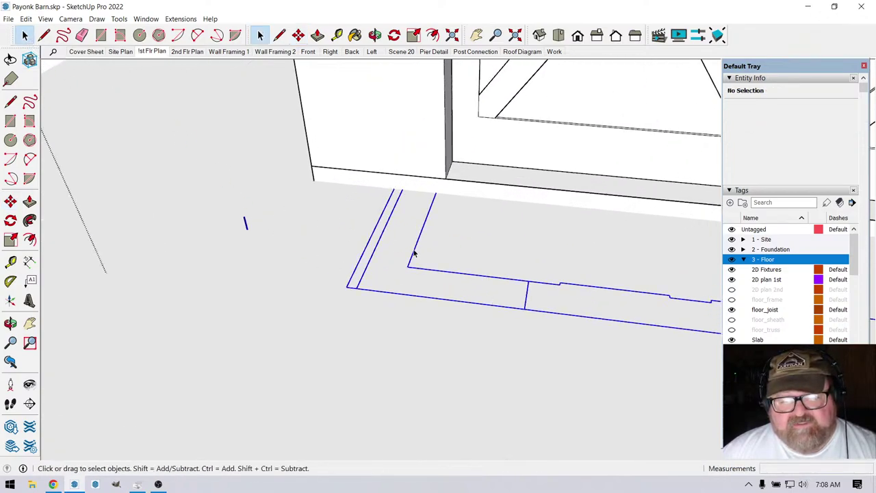
pyautogui.click(247, 228)
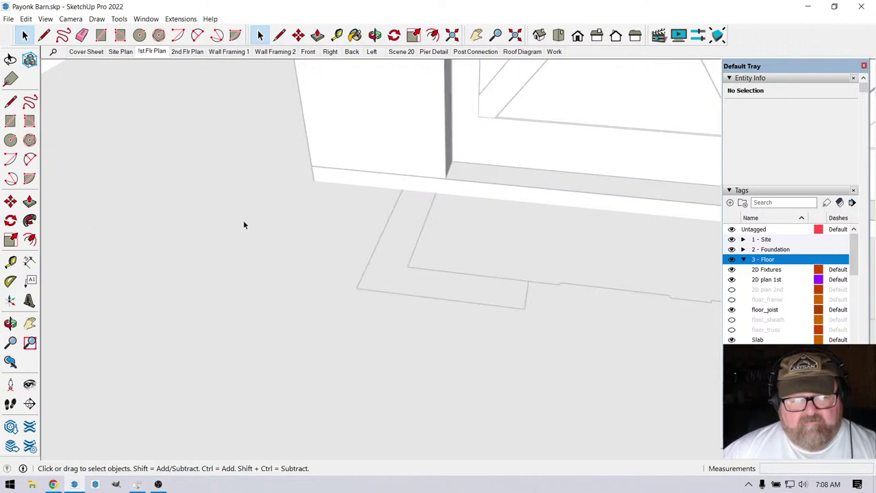
# Orbit toward the foundation corner and inspect the groups there.
pyautogui.click(245, 228)
pyautogui.moveTo(245, 228); pyautogui.dragTo(424, 325, button='middle')
pyautogui.scroll(-6, 425, 330)
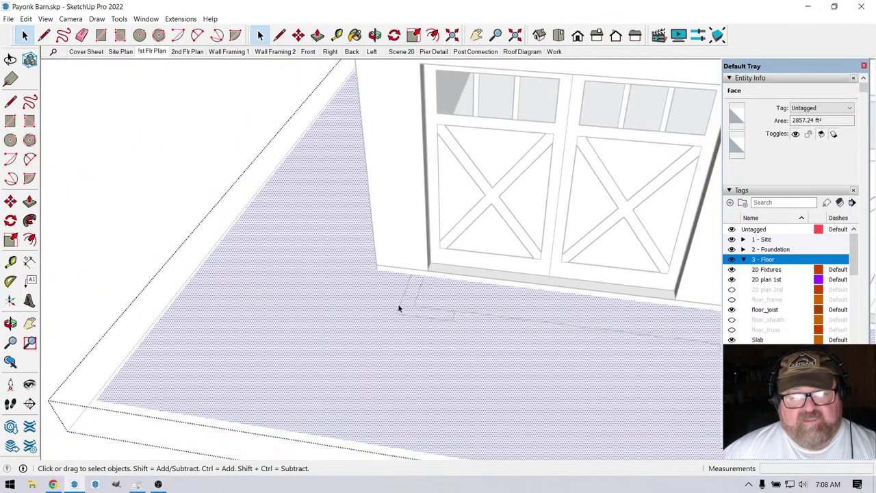
pyautogui.click(171, 198)
pyautogui.scroll(6, 422, 331)
pyautogui.scroll(3, 410, 282)
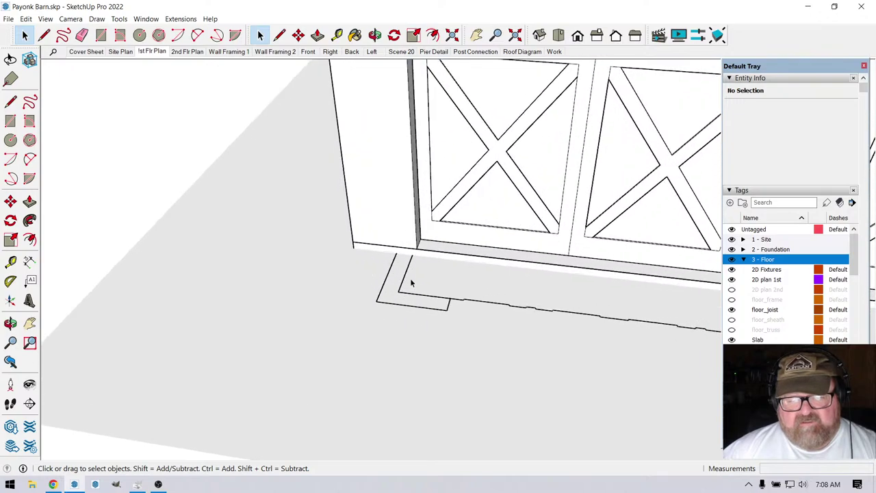
pyautogui.click(401, 283)
pyautogui.scroll(1, 389, 297)
pyautogui.click(390, 297)
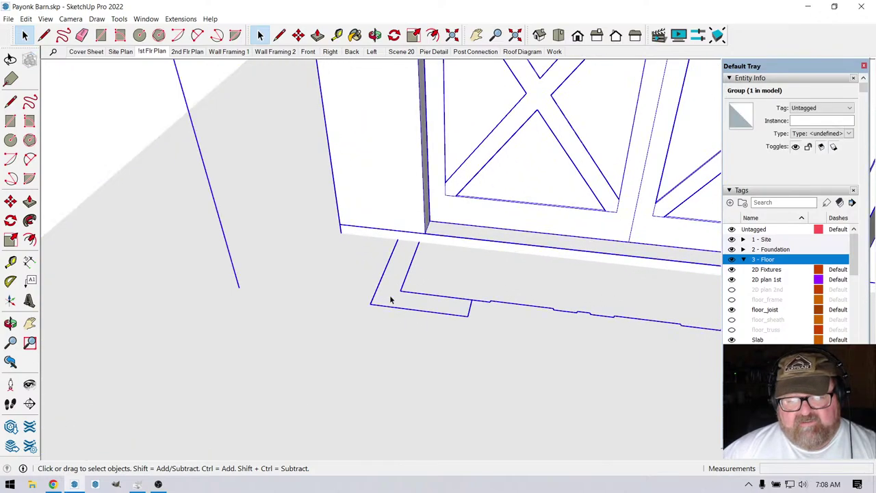
pyautogui.scroll(1, 385, 302)
pyautogui.scroll(-6, 385, 302)
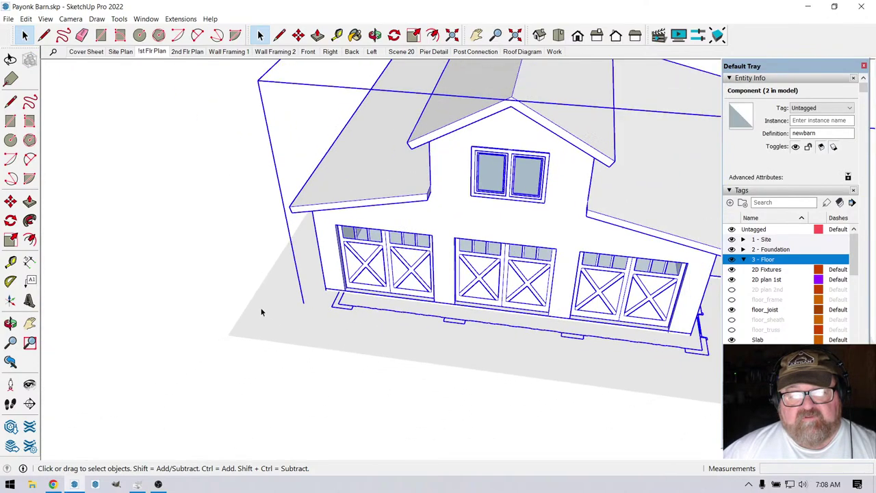
pyautogui.scroll(-3, 242, 285)
pyautogui.click(315, 248)
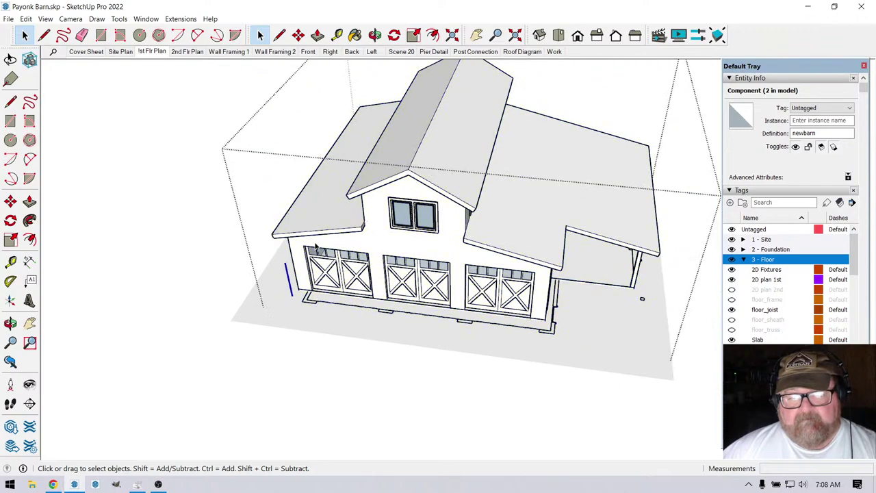
pyautogui.scroll(3, 291, 281)
pyautogui.scroll(-3, 291, 294)
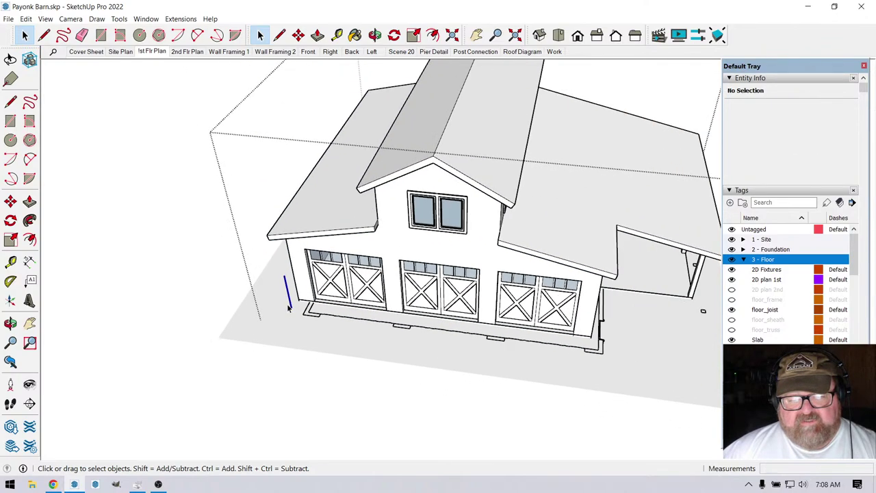
pyautogui.scroll(3, 286, 294)
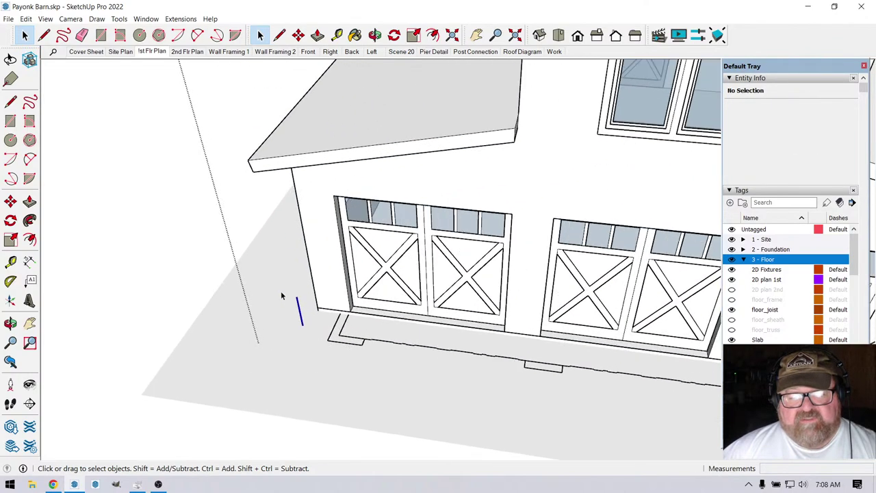
# Orbit to face the garage doors and select the 2D plan 1st outline group.
pyautogui.click(375, 35)
pyautogui.moveTo(345, 295); pyautogui.dragTo(357, 319)
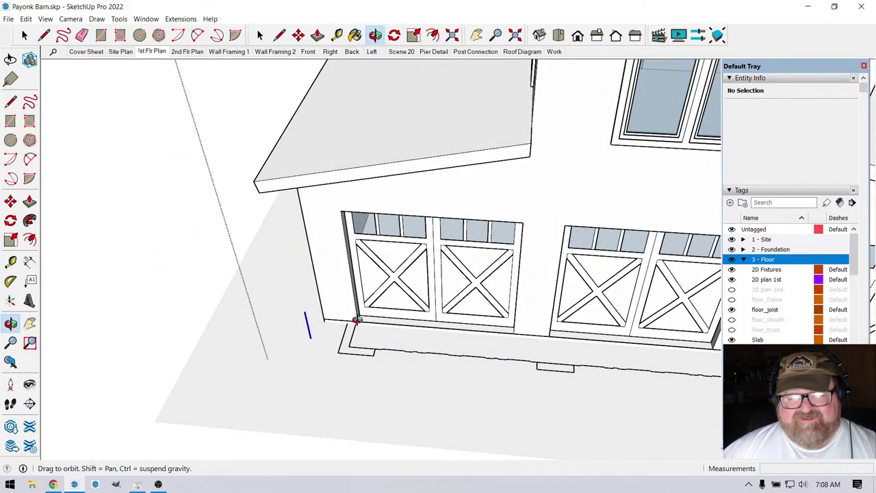
pyautogui.scroll(3, 336, 361)
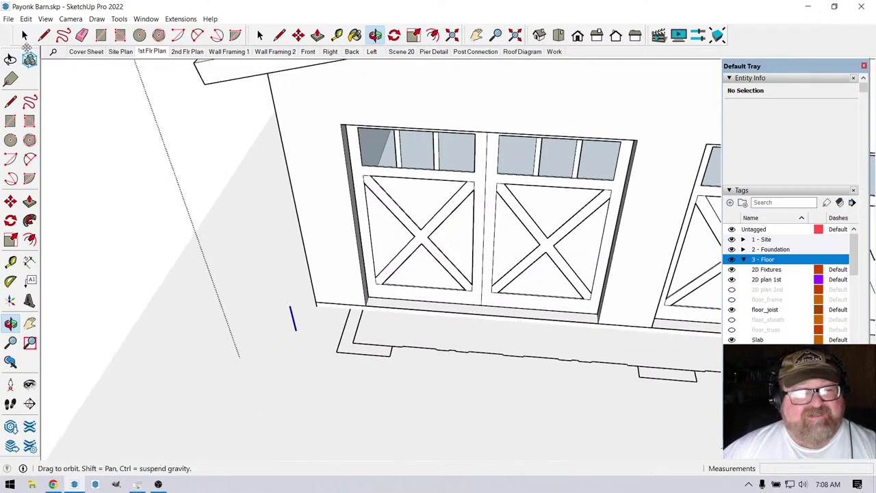
pyautogui.press('space')
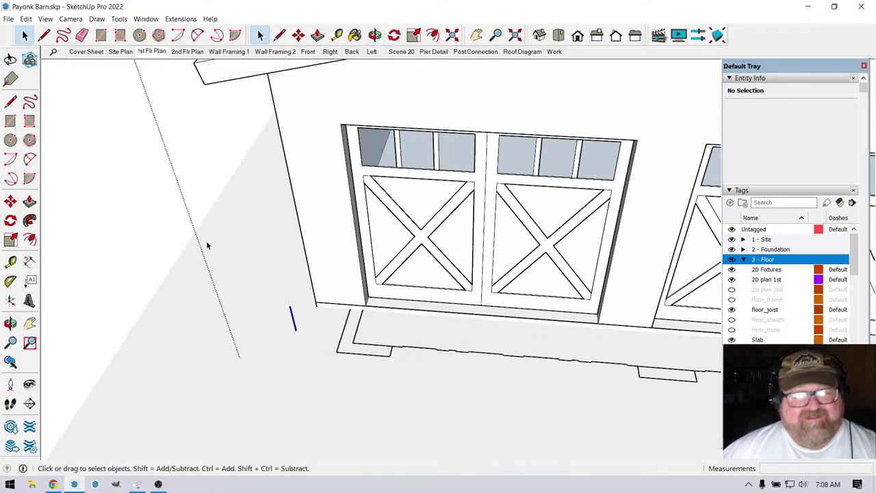
pyautogui.click(346, 353)
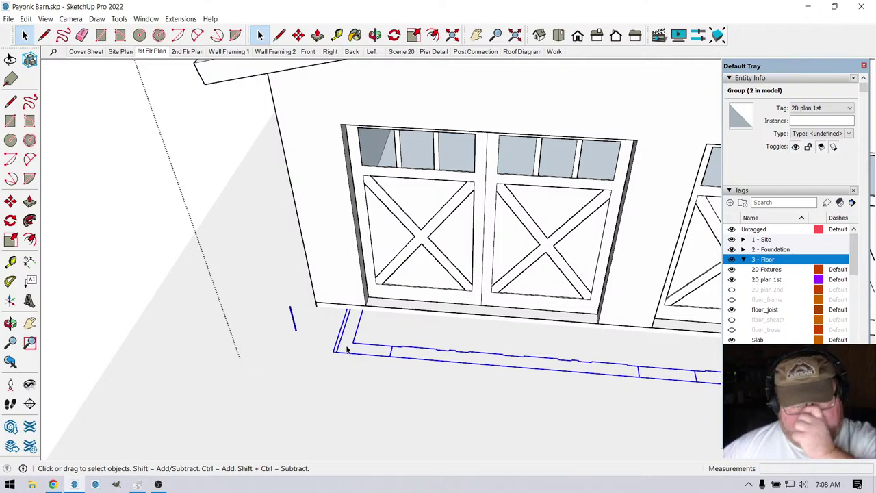
# Move the outline by its corner onto the front wall's lower-left corner.
pyautogui.click(298, 35)
pyautogui.scroll(3, 315, 301)
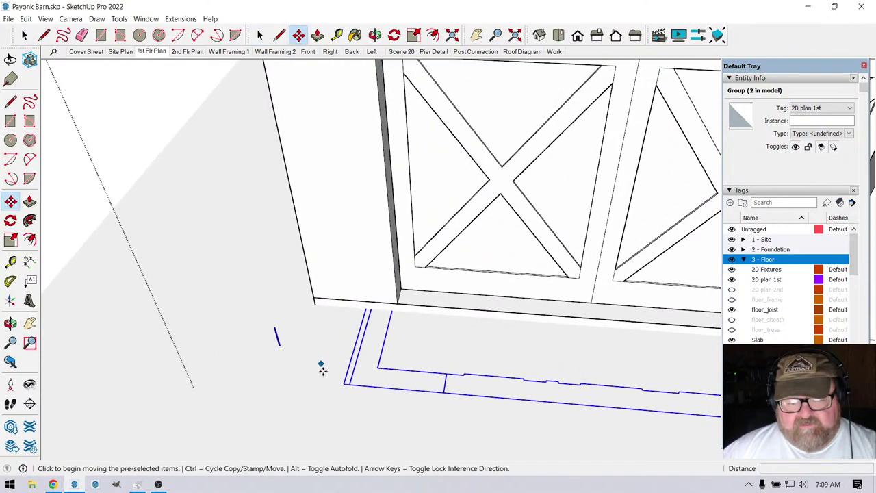
pyautogui.click(346, 384)
pyautogui.scroll(3, 315, 298)
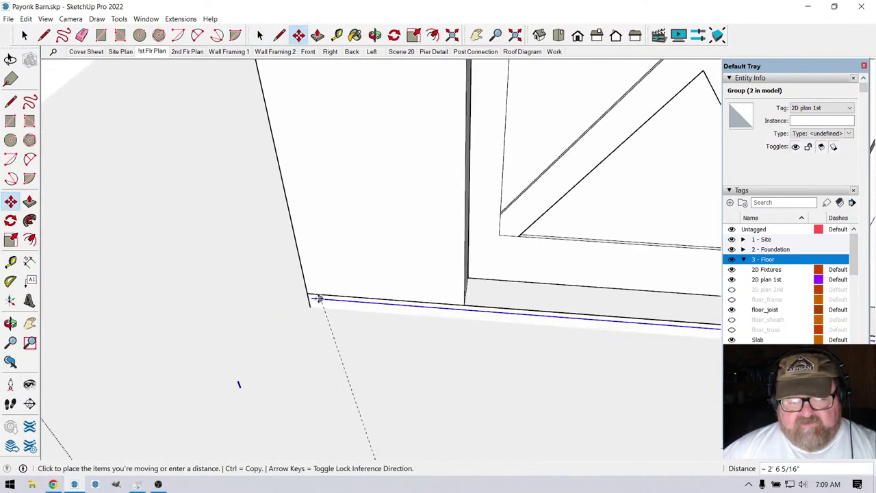
pyautogui.click(304, 292)
pyautogui.scroll(-3, 173, 357)
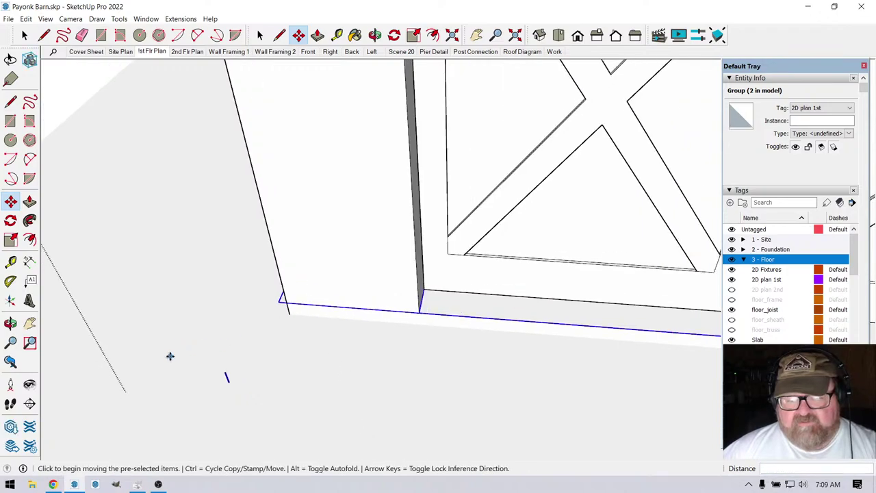
pyautogui.scroll(-2, 173, 357)
pyautogui.scroll(-5, 189, 356)
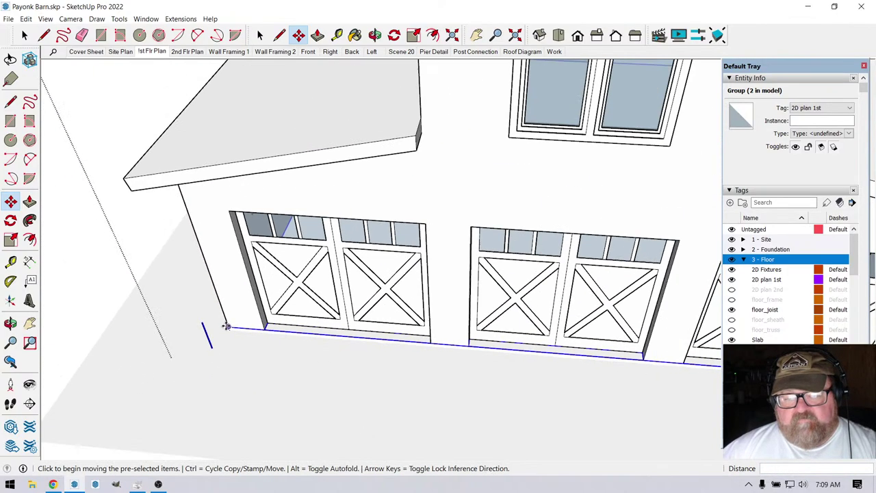
# Orbit to see the barn front squarely, then return to Select.
pyautogui.click(375, 35)
pyautogui.scroll(-3, 222, 336)
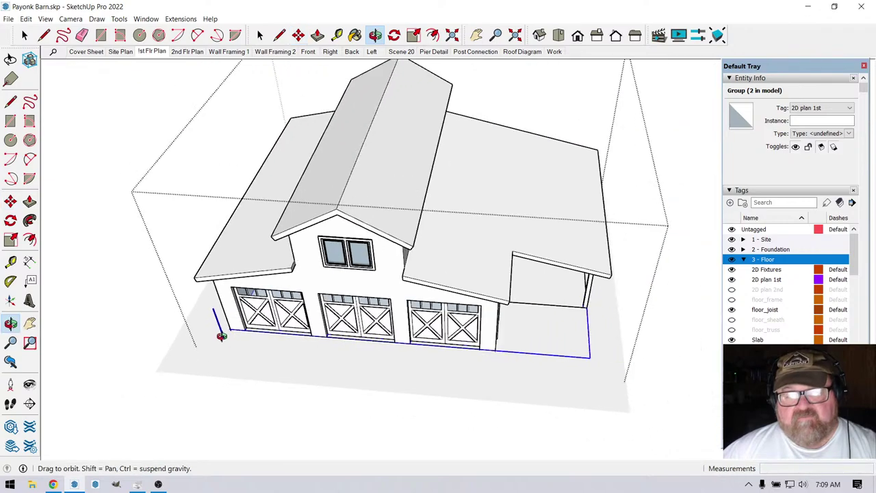
pyautogui.moveTo(309, 342); pyautogui.dragTo(301, 262)
pyautogui.scroll(3, 419, 254)
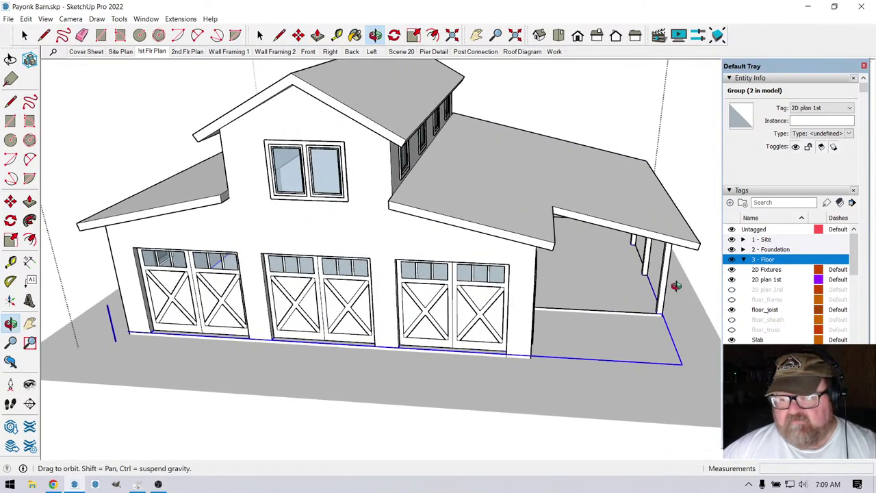
pyautogui.scroll(-3, 289, 229)
pyautogui.press('space')
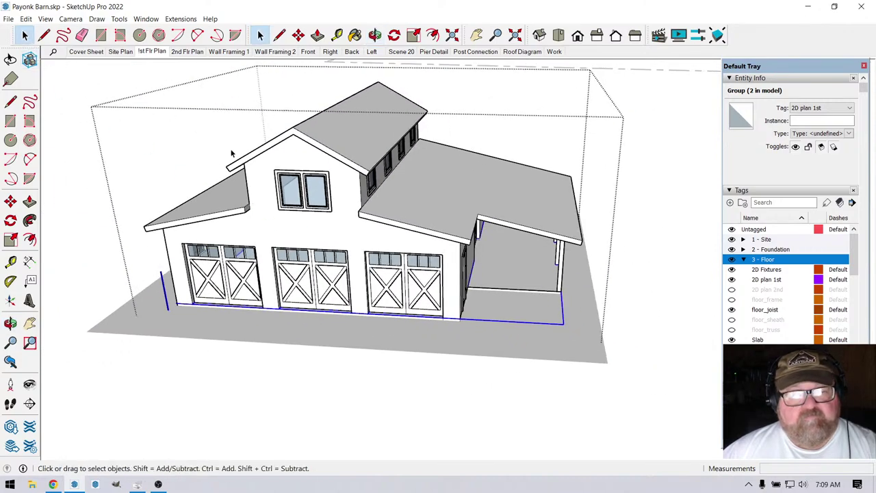
# Hide the Schem walls roof tag.
pyautogui.click(279, 155)
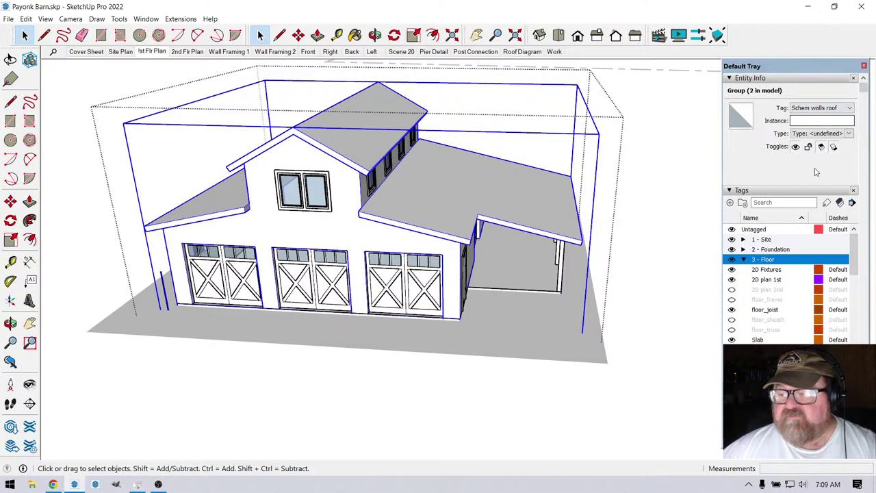
pyautogui.scroll(-5, 787, 274)
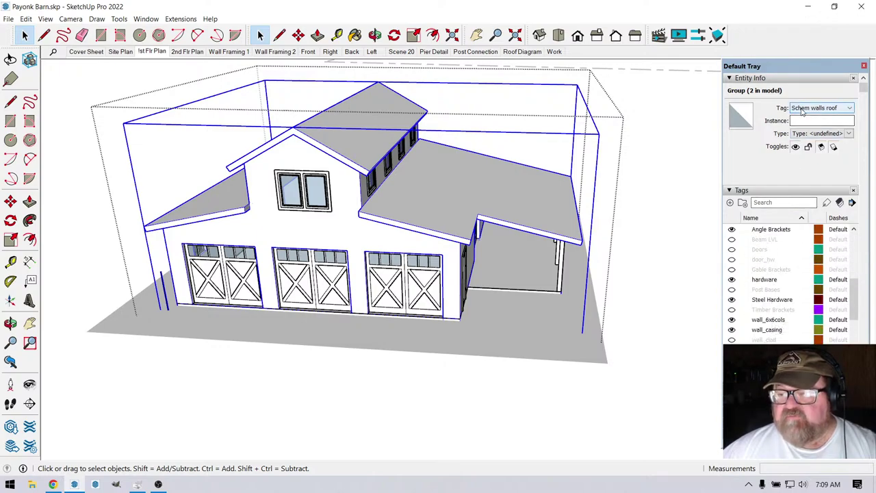
pyautogui.scroll(-3, 772, 295)
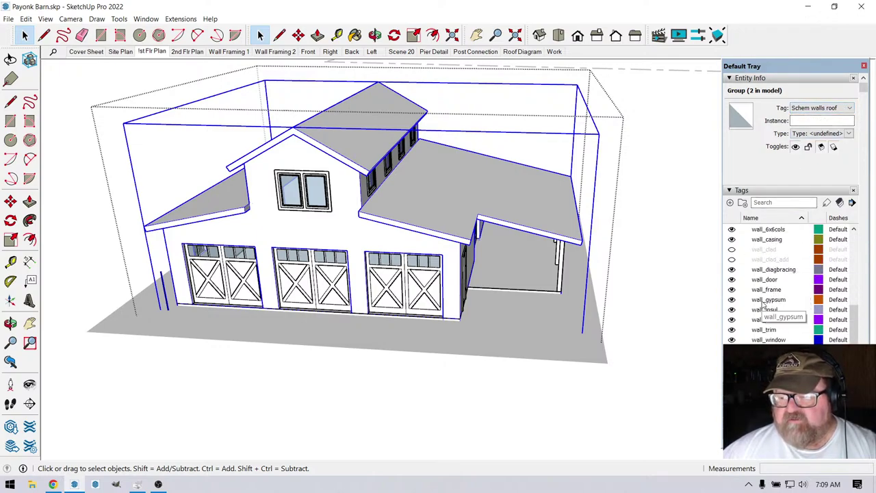
pyautogui.scroll(-5, 764, 306)
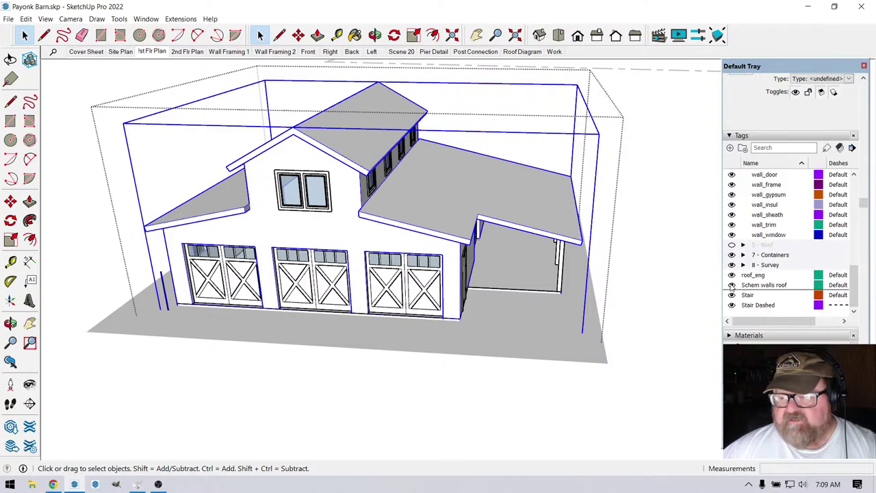
pyautogui.click(731, 285)
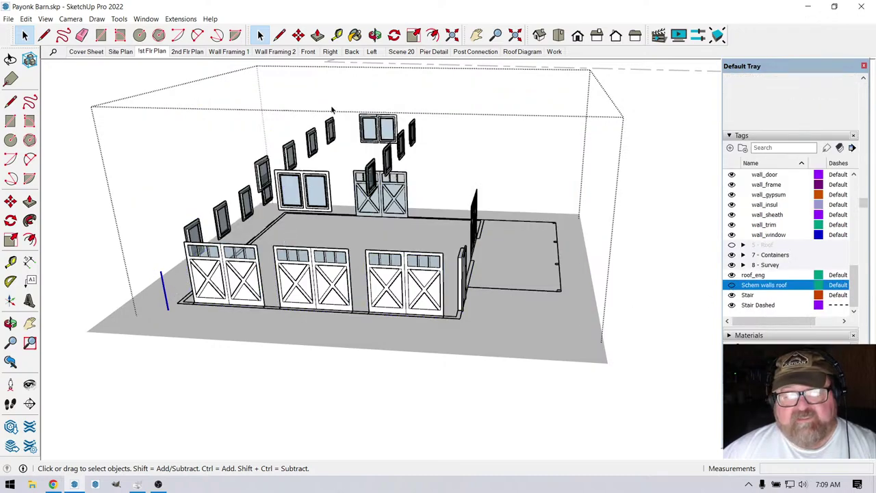
# Orbit higher over the floor and hide the wall_window and wall_door tags.
pyautogui.moveTo(332, 109); pyautogui.dragTo(380, 186, button='middle')
pyautogui.moveTo(387, 164); pyautogui.dragTo(665, 291)
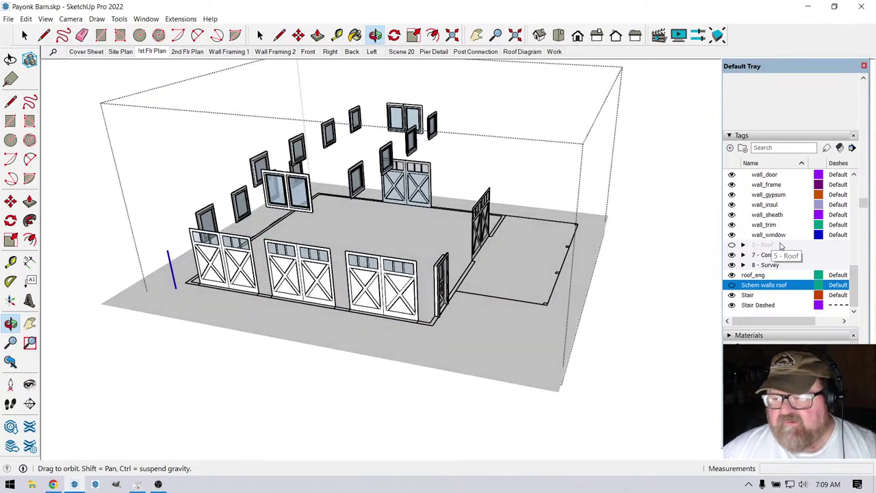
pyautogui.click(732, 235)
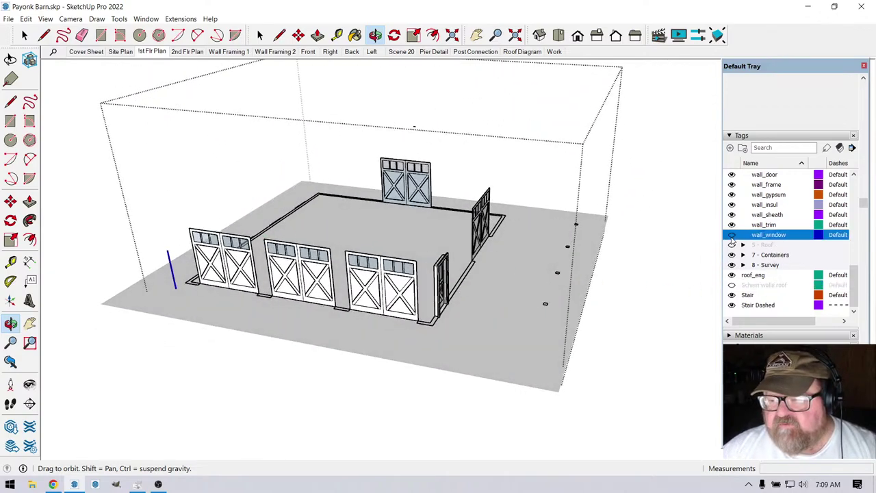
pyautogui.click(732, 175)
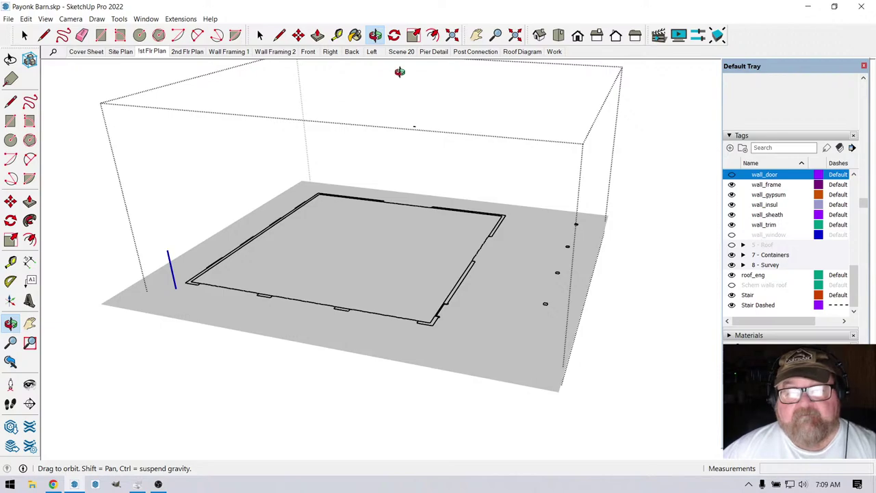
# Switch to Top view, clear the selection, and update the 1st Flr Plan scene.
pyautogui.click(557, 38)
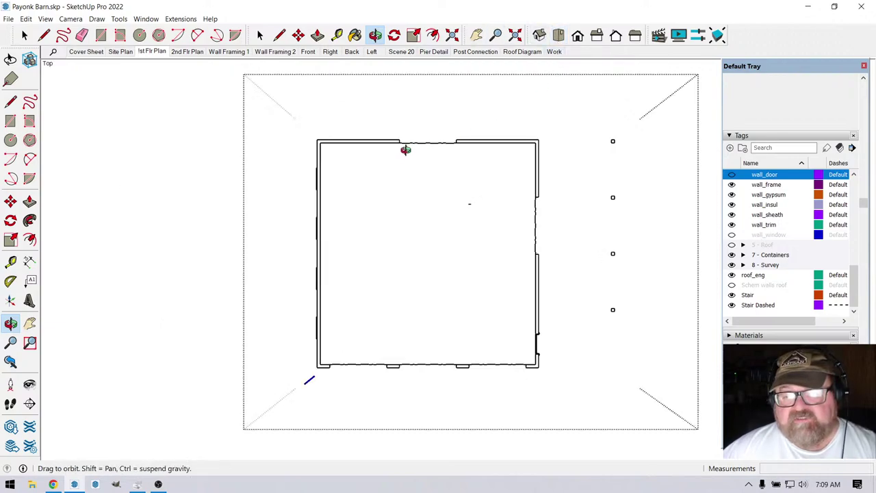
pyautogui.press('space')
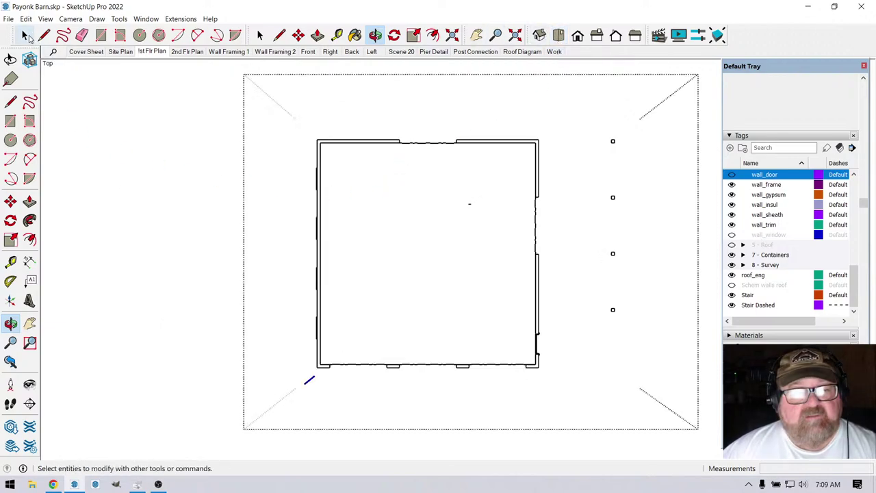
pyautogui.click(124, 123)
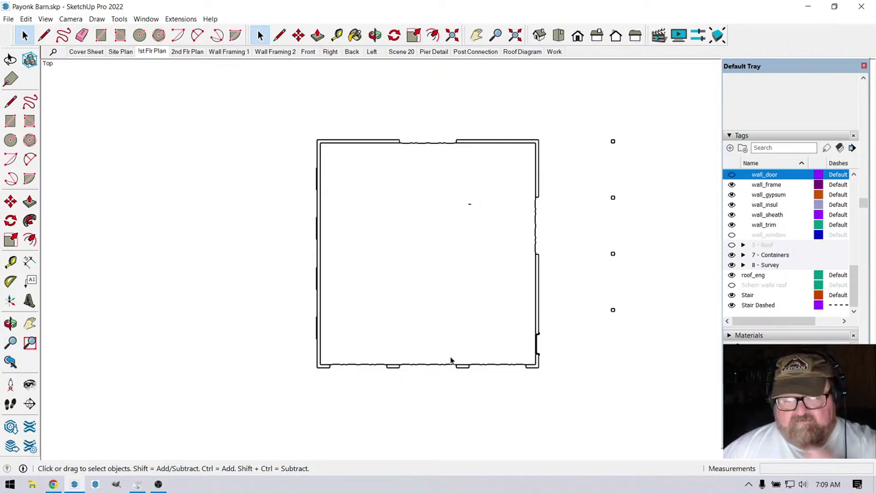
pyautogui.scroll(3, 608, 245)
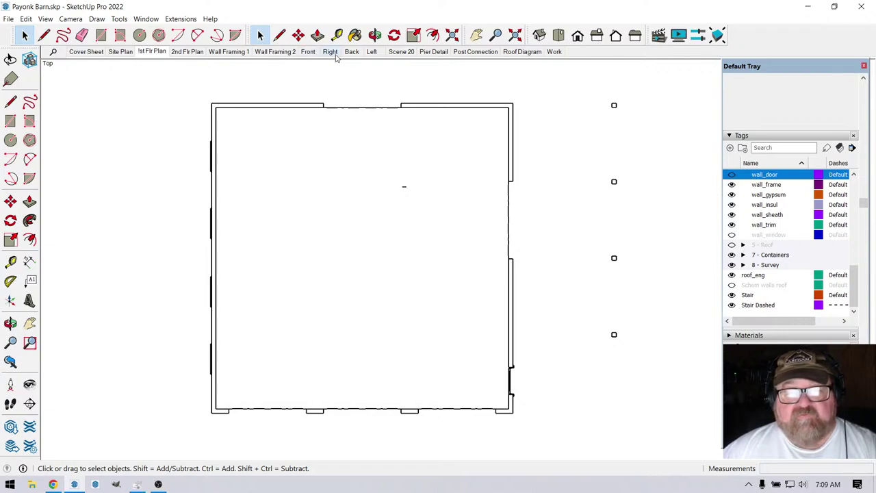
pyautogui.rightClick(152, 55)
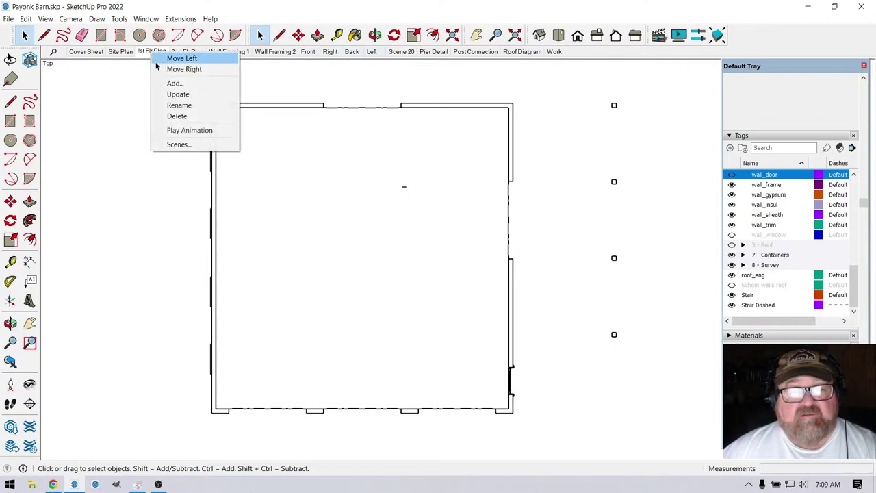
pyautogui.click(171, 93)
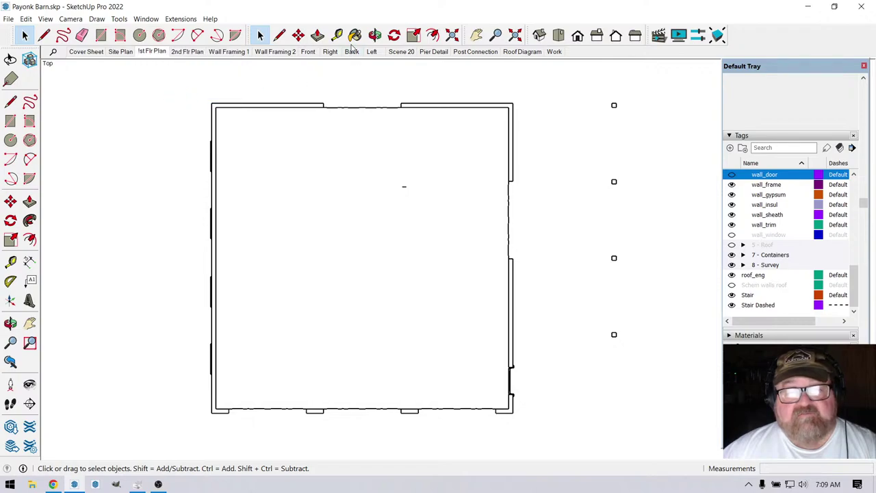
# Orbit to a perspective showing the left wall and zoom out to the full floor outline.
pyautogui.click(375, 34)
pyautogui.moveTo(352, 215); pyautogui.dragTo(319, 203)
pyautogui.scroll(6, 231, 402)
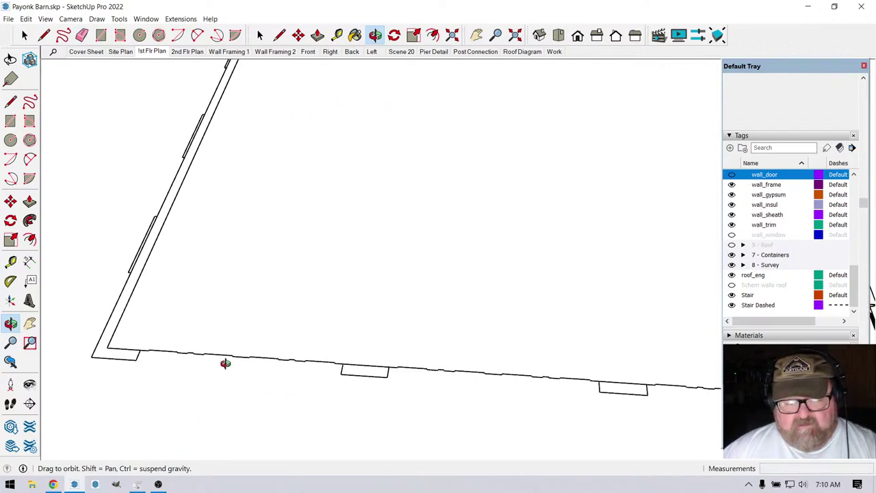
pyautogui.scroll(3, 225, 364)
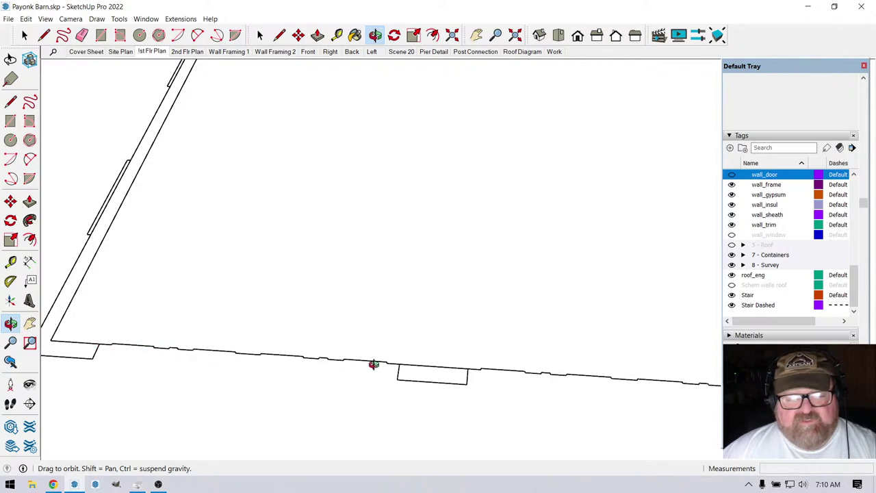
pyautogui.moveTo(373, 364); pyautogui.dragTo(166, 292)
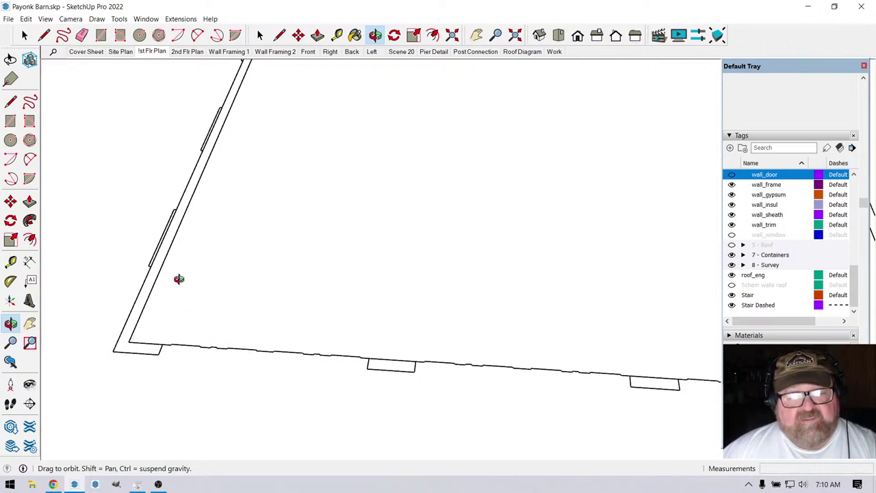
pyautogui.scroll(-6, 179, 281)
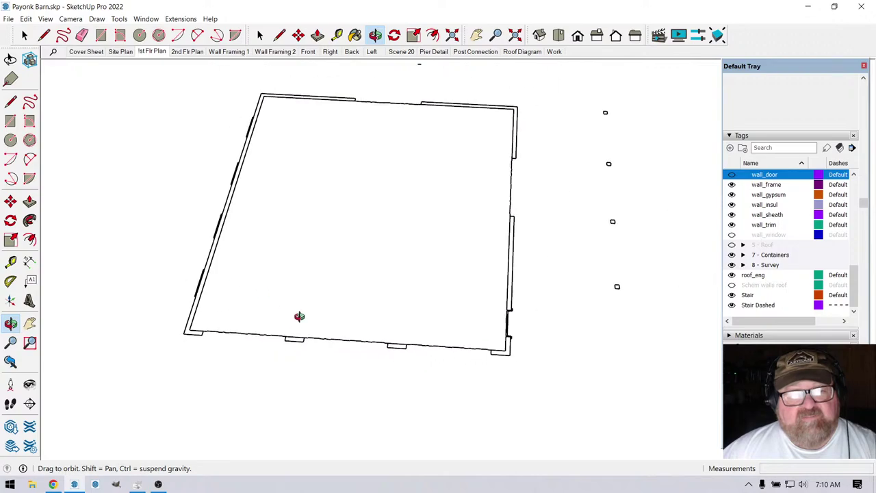
pyautogui.scroll(-1, 299, 316)
pyautogui.press('space')
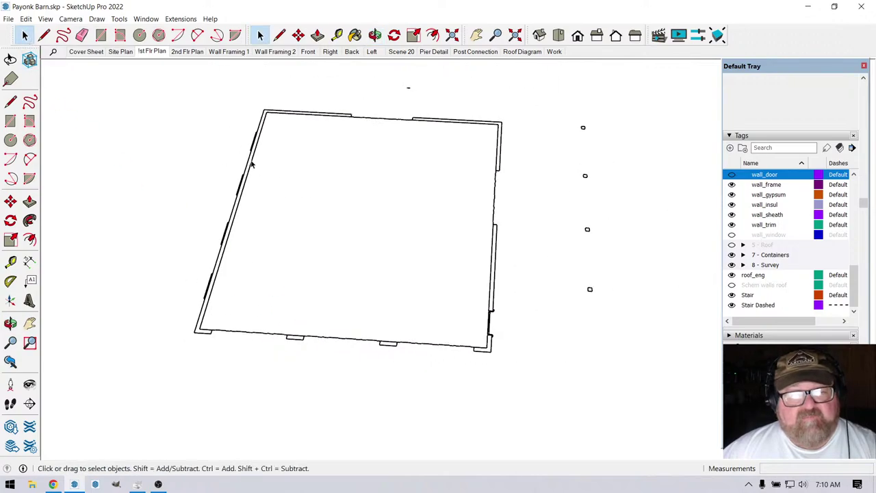
# Inside the floor group, draw a 35' × 36' rectangle from one floor corner to the opposite corner.
pyautogui.click(251, 163)
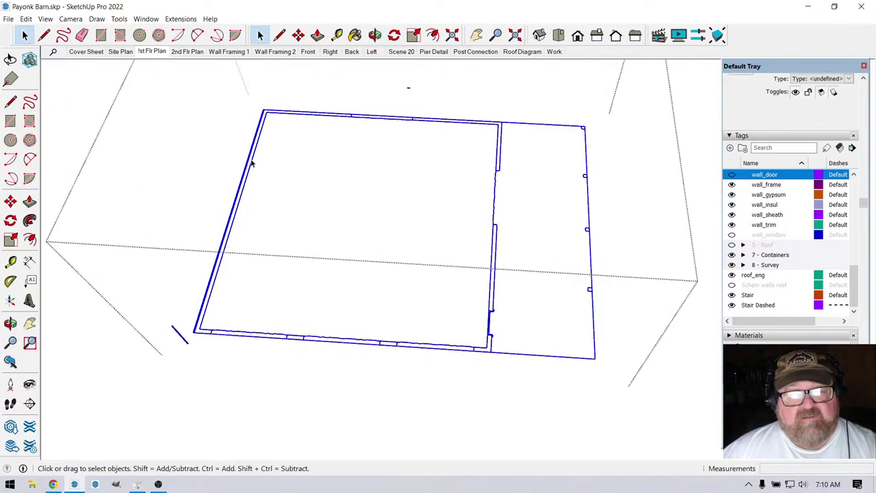
pyautogui.doubleClick(251, 163)
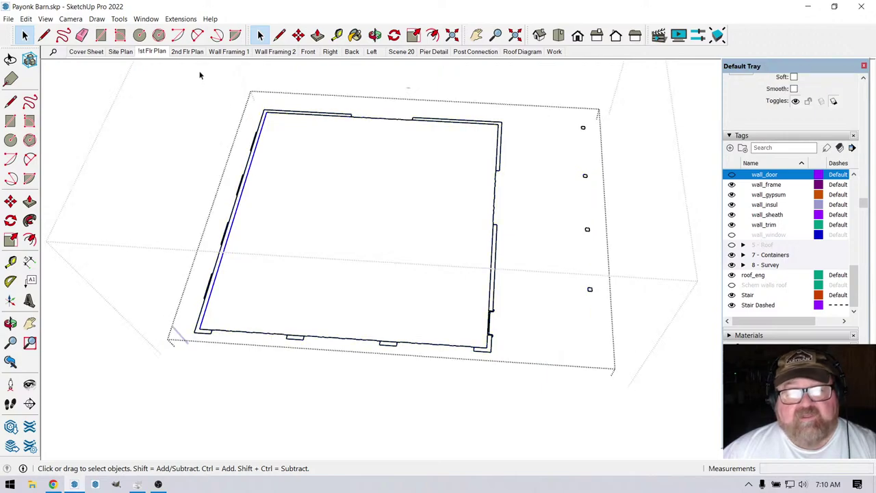
pyautogui.click(100, 35)
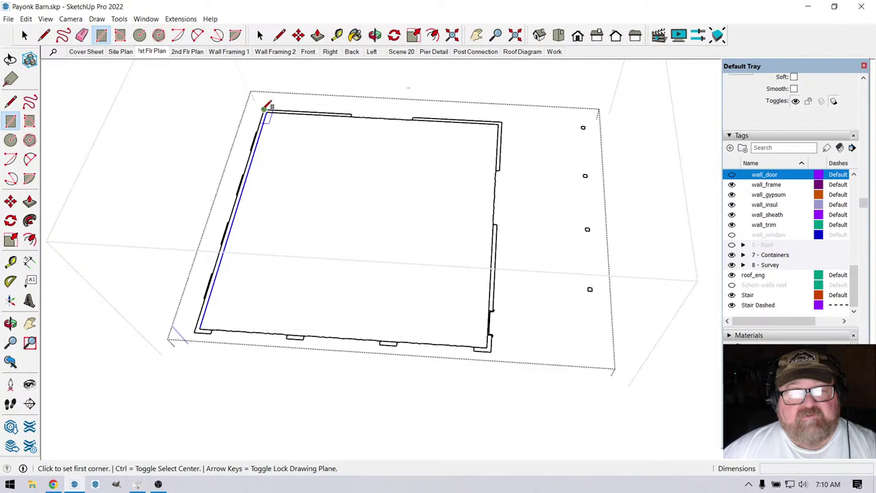
pyautogui.click(265, 109)
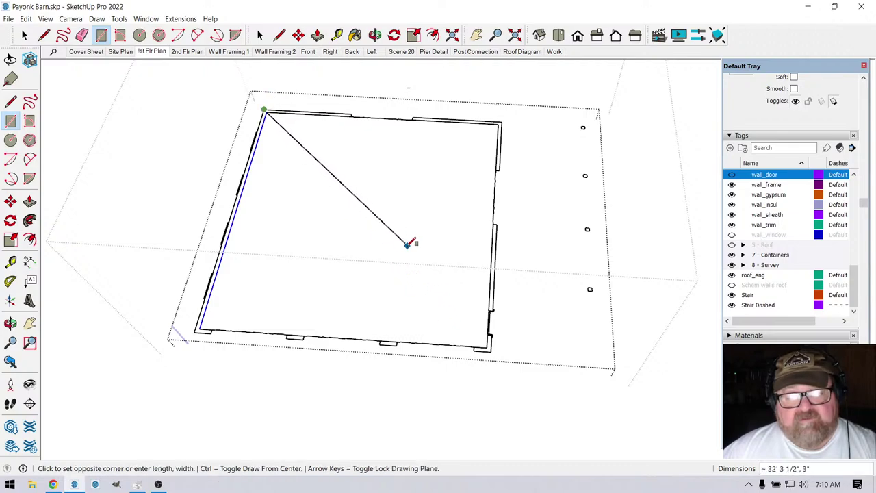
pyautogui.click(493, 351)
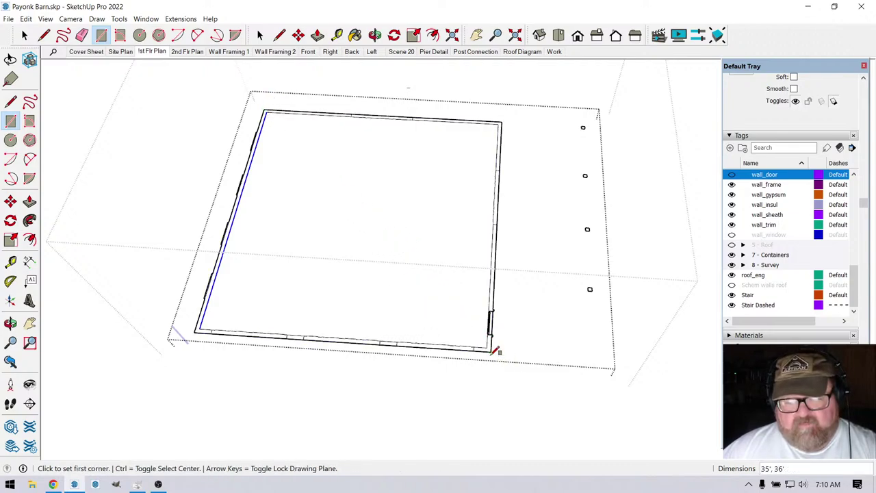
pyautogui.scroll(5, 300, 309)
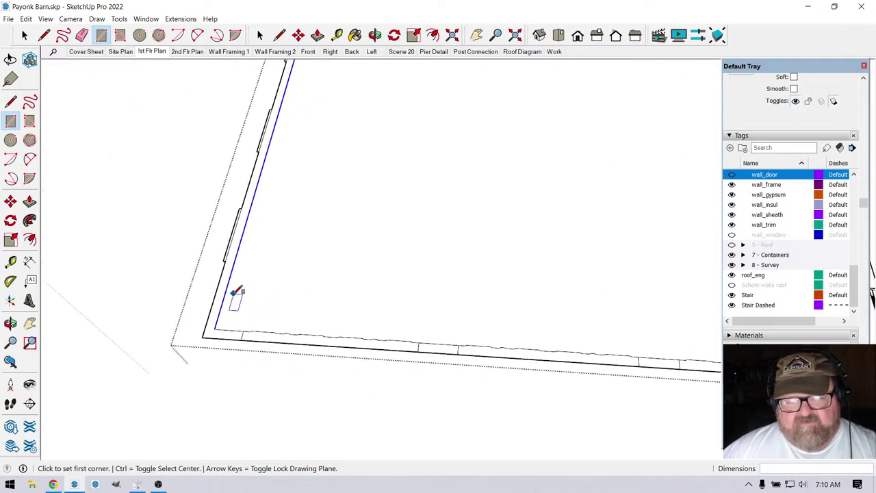
pyautogui.scroll(2, 235, 293)
# Erase the jagged leftover edges along the bottom wall.
pyautogui.press('e')
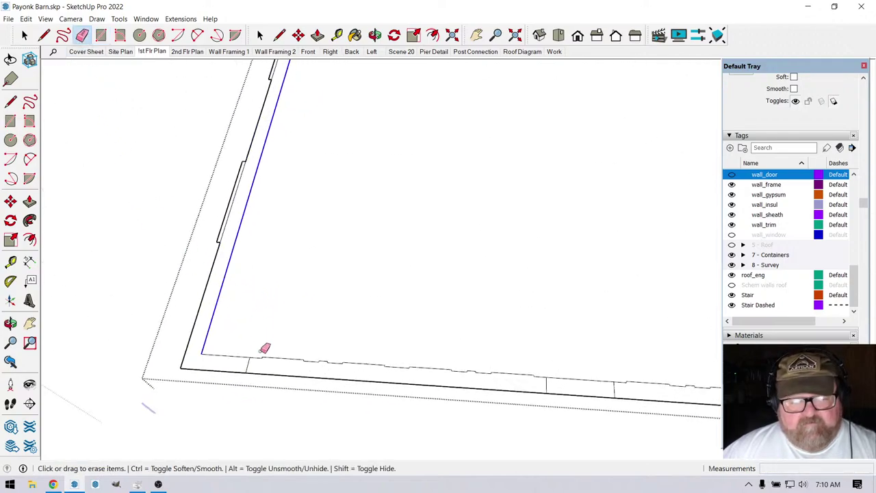
pyautogui.moveTo(422, 369); pyautogui.dragTo(541, 377)
pyautogui.moveTo(481, 372)
pyautogui.mouseDown()
pyautogui.moveTo(301, 361)
pyautogui.moveTo(369, 365)
pyautogui.moveTo(319, 349)
pyautogui.mouseUp()
pyautogui.scroll(-2, 268, 350)
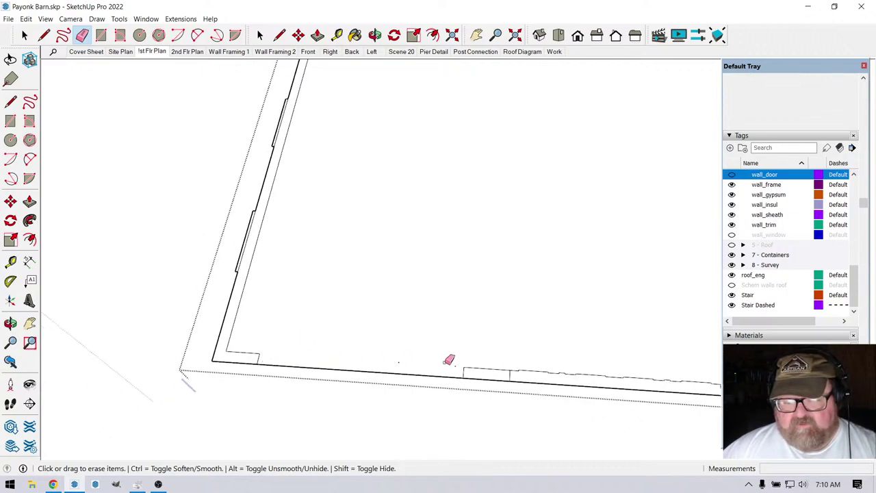
pyautogui.moveTo(461, 364); pyautogui.dragTo(565, 367, button='middle')
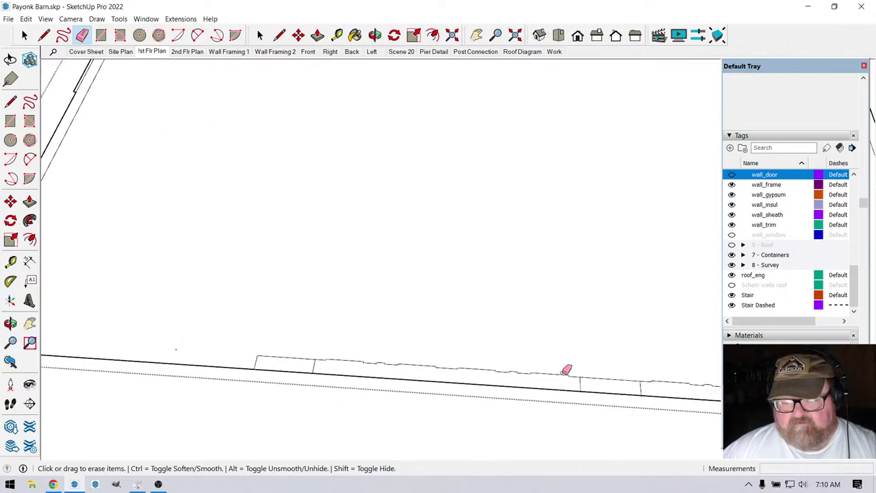
pyautogui.moveTo(573, 372); pyautogui.dragTo(428, 367)
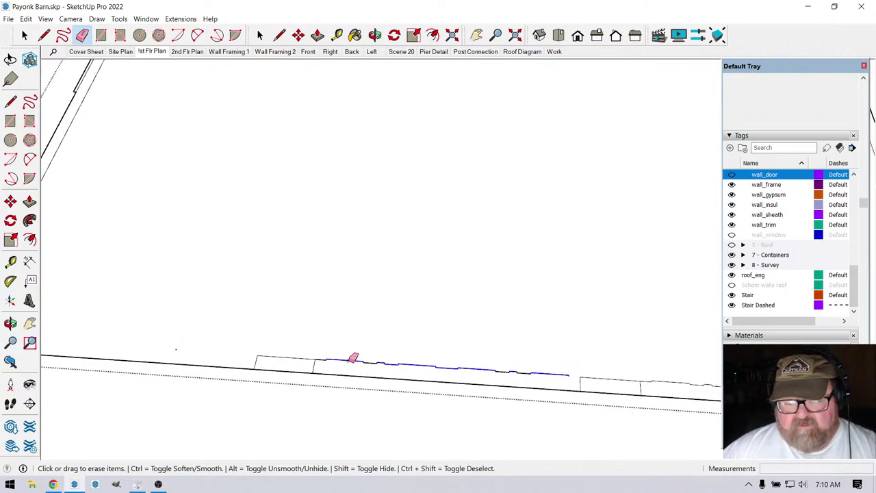
pyautogui.moveTo(353, 357)
pyautogui.mouseDown()
pyautogui.moveTo(324, 360)
pyautogui.moveTo(487, 360)
pyautogui.moveTo(523, 370)
pyautogui.moveTo(482, 363)
pyautogui.mouseUp()
pyautogui.scroll(-3, 270, 405)
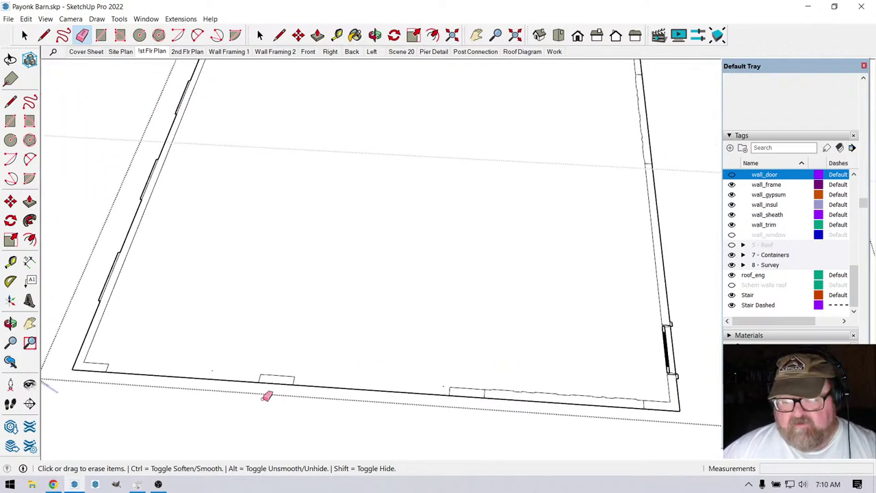
pyautogui.scroll(3, 521, 397)
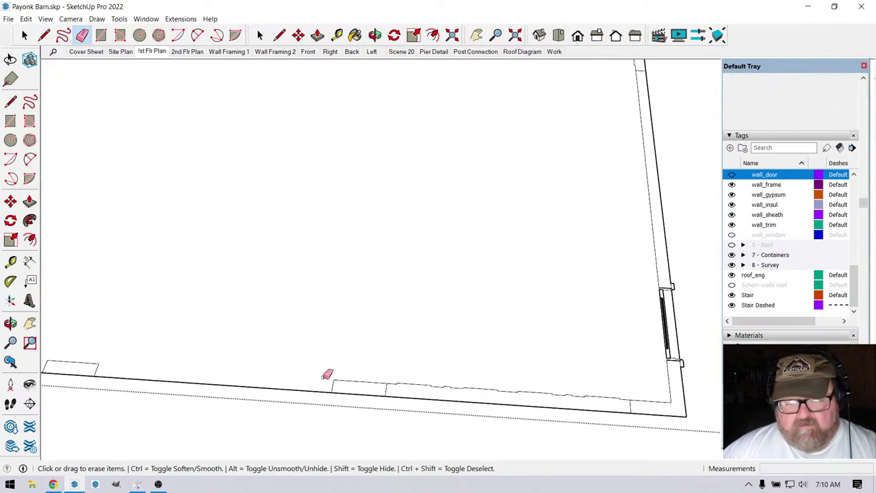
pyautogui.moveTo(417, 379); pyautogui.dragTo(594, 393)
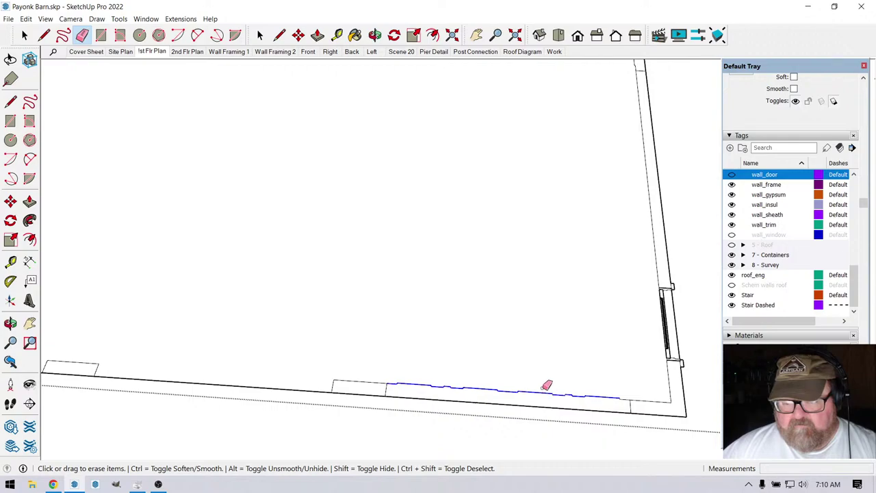
pyautogui.moveTo(623, 400); pyautogui.dragTo(625, 401)
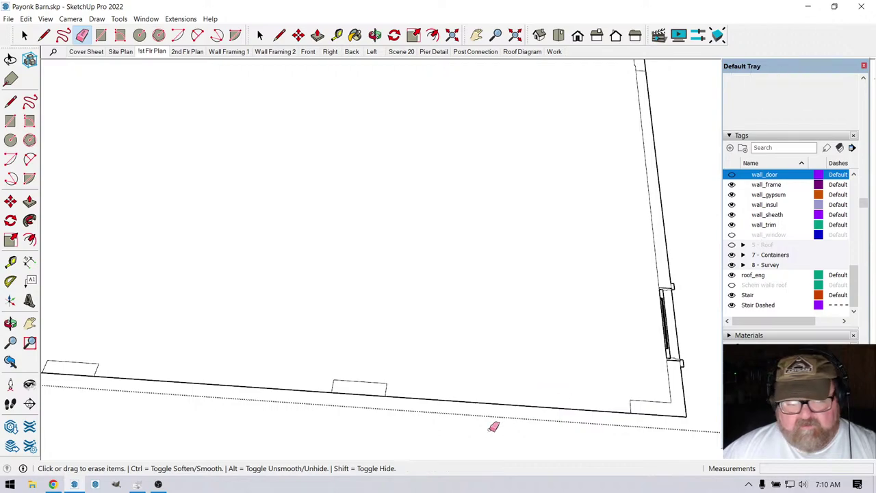
# Erase the stray door jamb edge and the door rectangle lines on the right wall.
pyautogui.scroll(-2, 493, 427)
pyautogui.scroll(5, 598, 391)
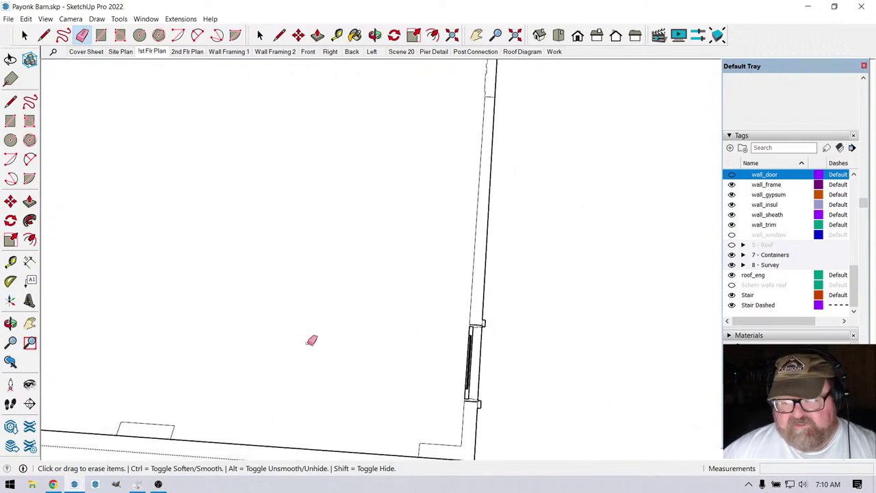
pyautogui.scroll(2, 510, 389)
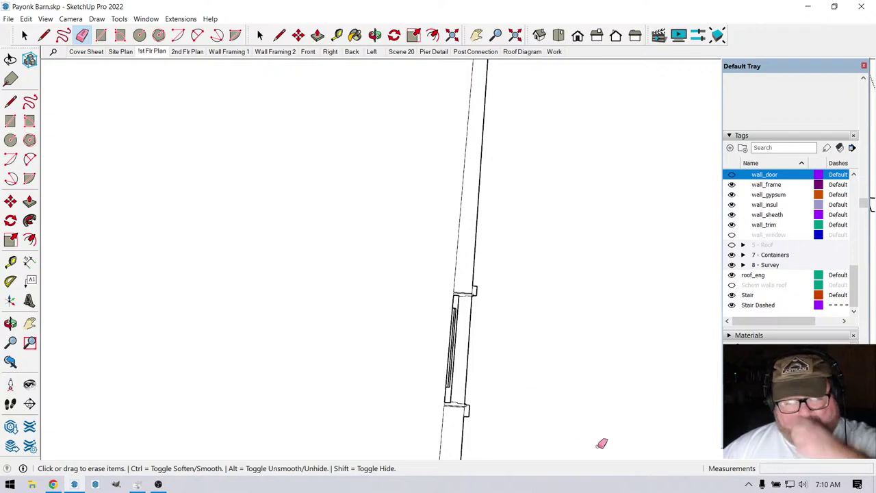
pyautogui.scroll(-1, 522, 360)
pyautogui.scroll(3, 524, 352)
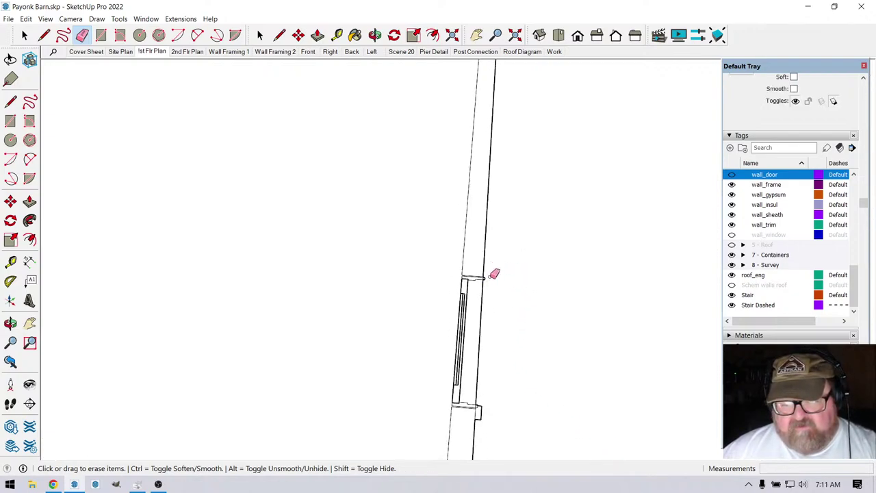
pyautogui.scroll(2, 469, 298)
pyautogui.click(468, 270)
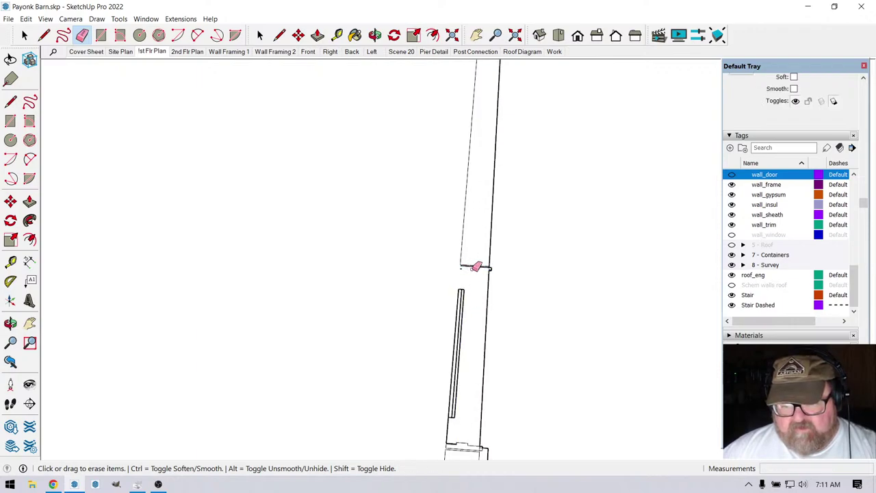
pyautogui.scroll(-2, 470, 271)
pyautogui.scroll(2, 478, 375)
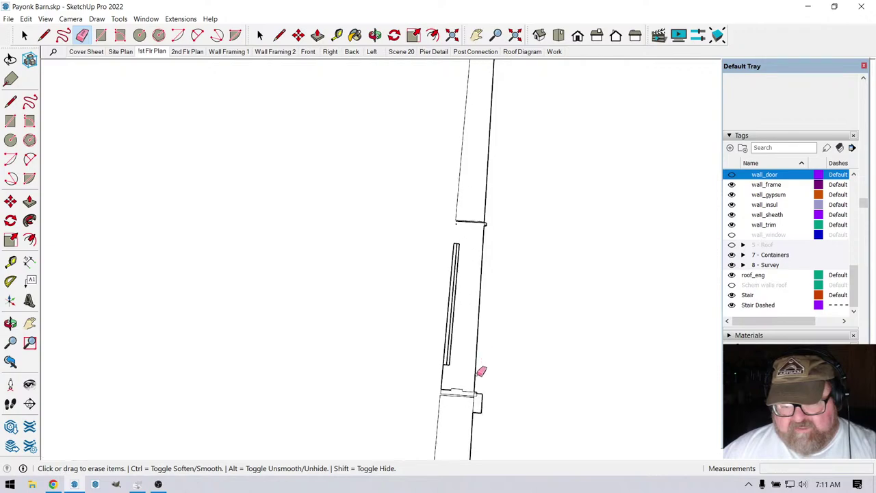
pyautogui.scroll(2, 482, 384)
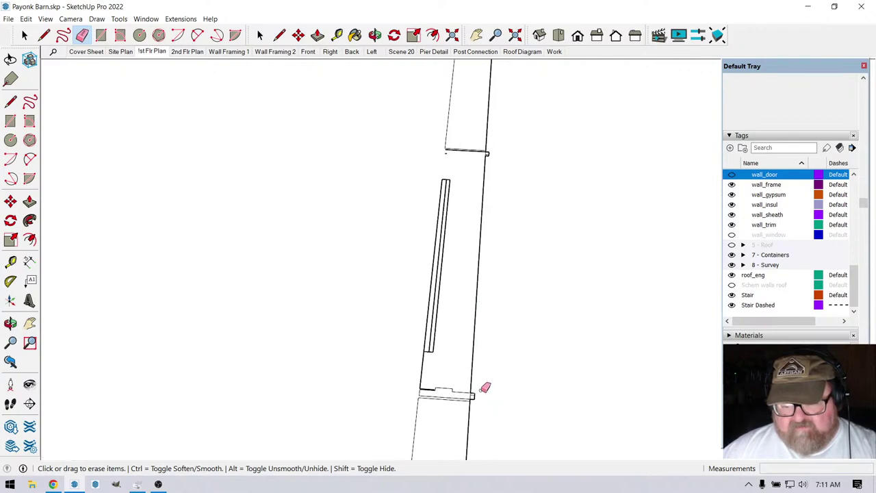
pyautogui.moveTo(440, 343)
pyautogui.mouseDown()
pyautogui.moveTo(416, 300)
pyautogui.moveTo(452, 151)
pyautogui.mouseUp()
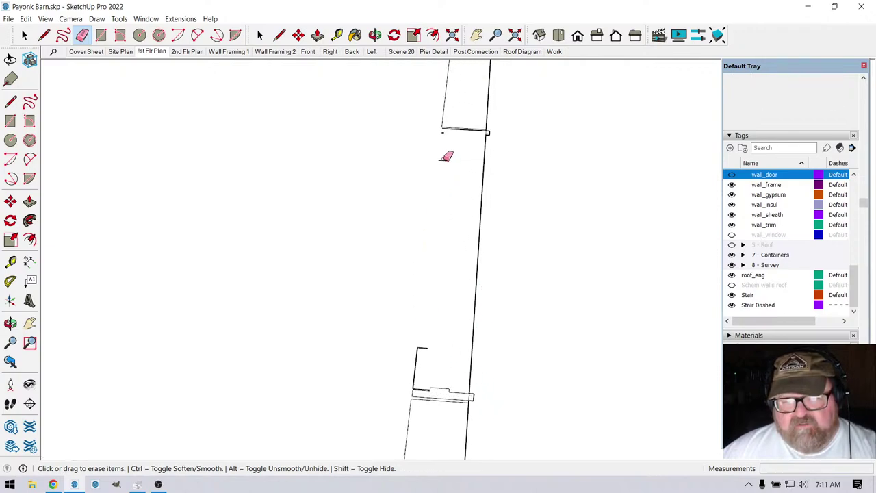
pyautogui.scroll(1, 417, 370)
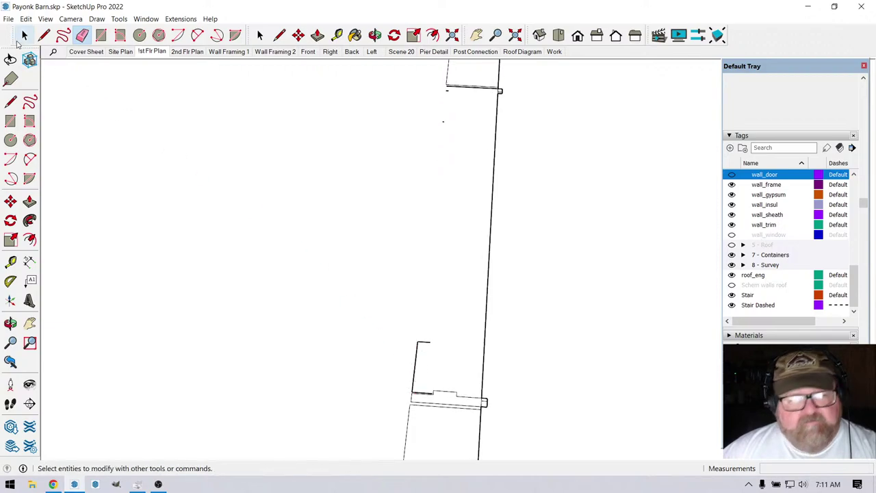
# Window-select the lower door edges and switch to a top-down plan view.
pyautogui.click(259, 35)
pyautogui.moveTo(338, 307)
pyautogui.mouseDown()
pyautogui.moveTo(502, 387)
pyautogui.moveTo(514, 403)
pyautogui.mouseUp()
pyautogui.click(560, 35)
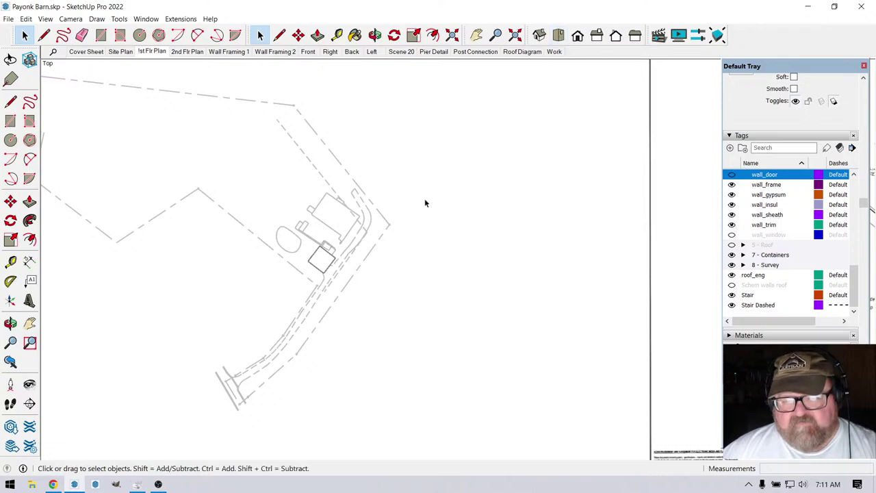
pyautogui.scroll(-5, 304, 280)
pyautogui.scroll(8, 190, 284)
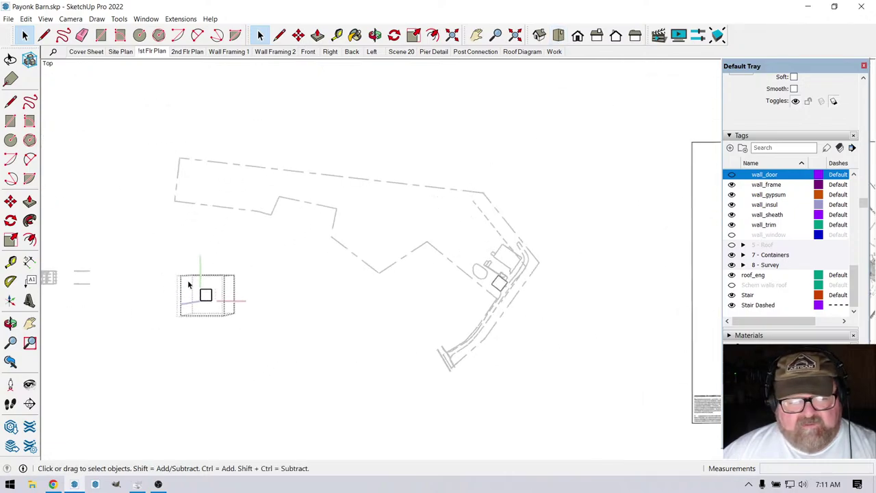
pyautogui.scroll(8, 214, 328)
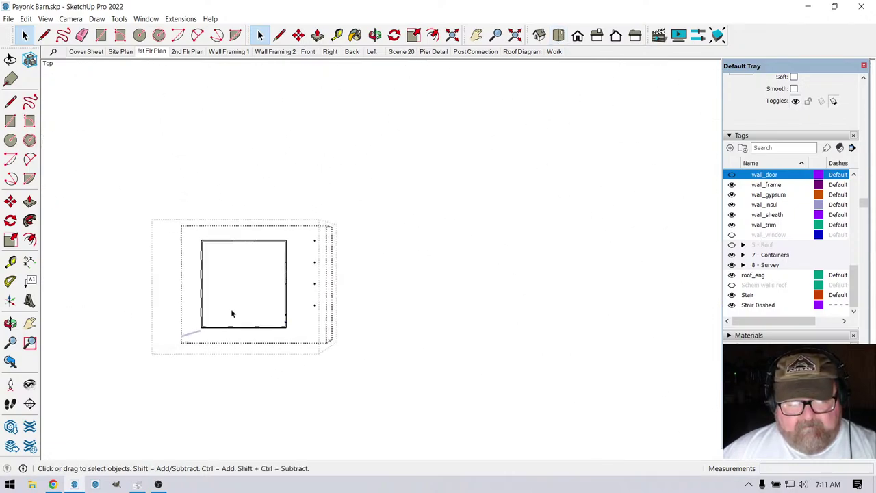
pyautogui.scroll(5, 356, 339)
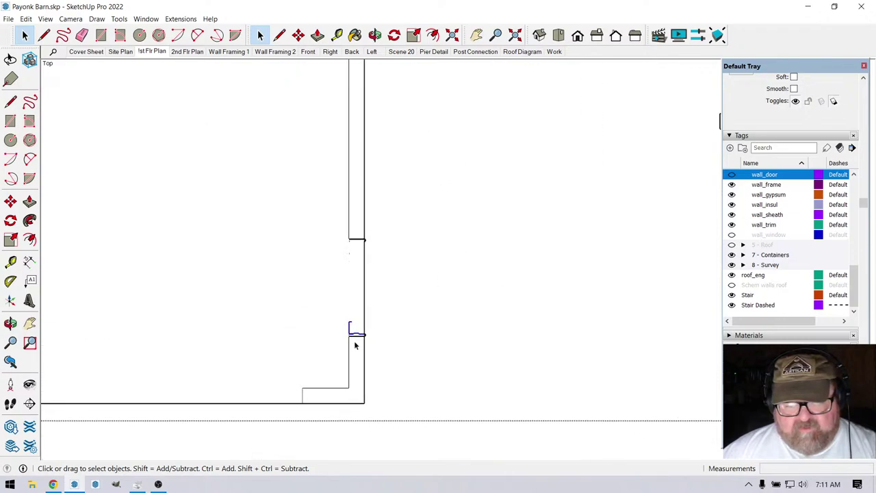
pyautogui.scroll(2, 363, 210)
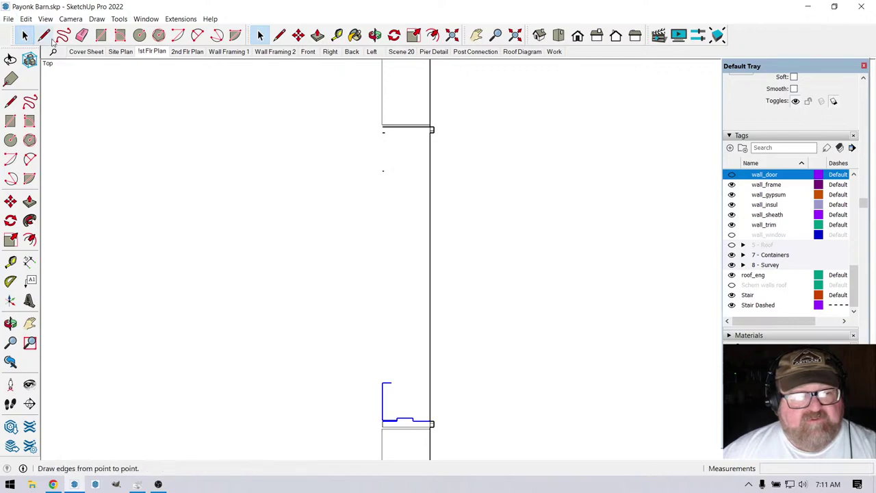
# Draw a trial rectangle beside the wall, then undo it.
pyautogui.click(101, 35)
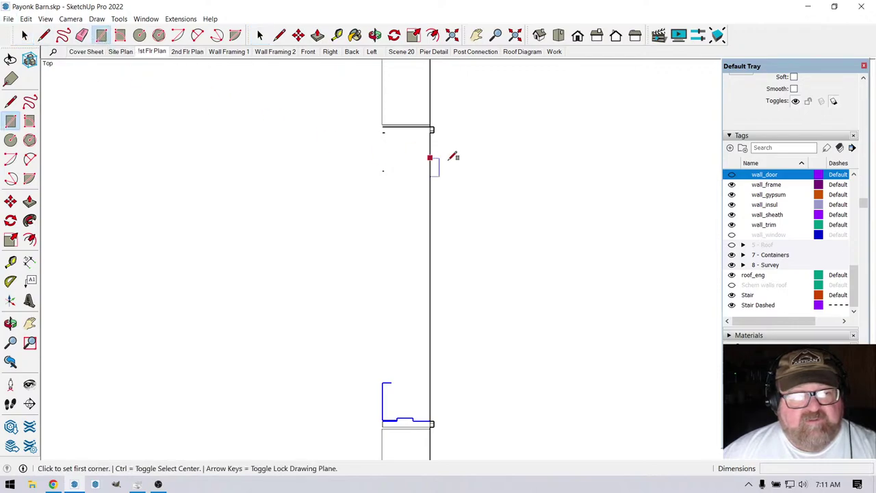
pyautogui.click(367, 127)
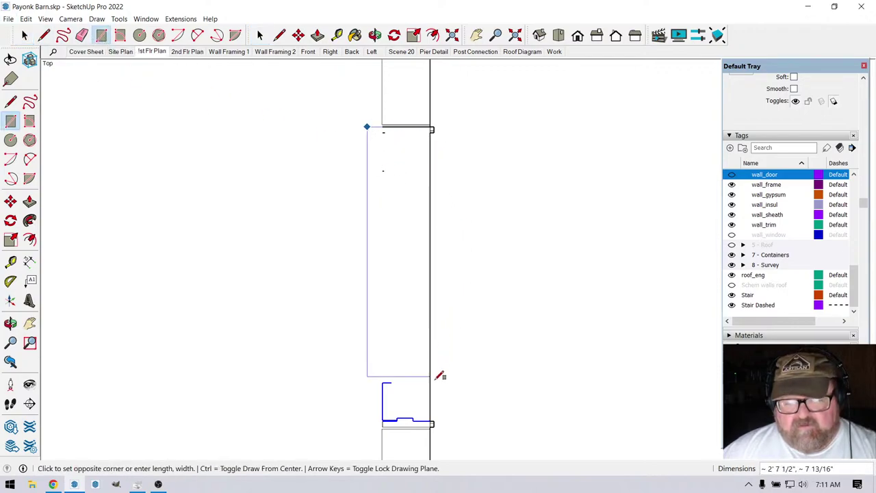
pyautogui.click(442, 426)
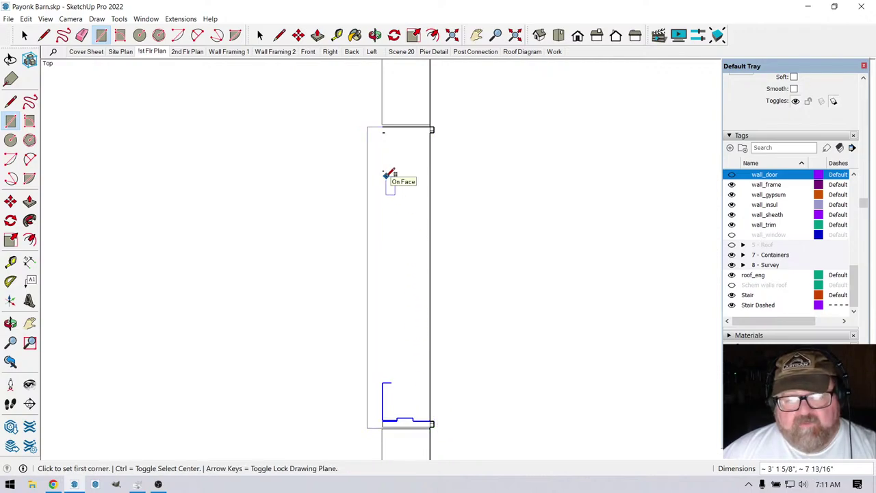
pyautogui.hotkey('ctrl', 'z')
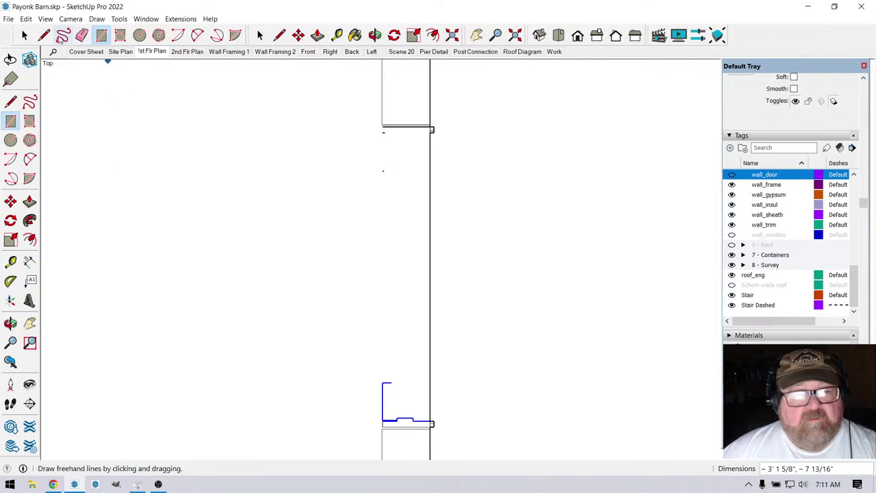
# Box-select the blue wall opening geometry and delete it.
pyautogui.click(25, 35)
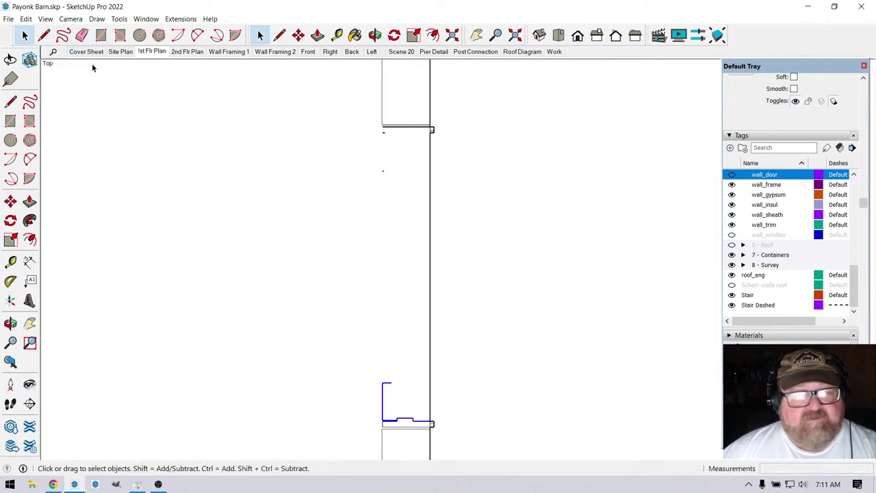
pyautogui.scroll(2, 468, 144)
pyautogui.scroll(-1, 347, 123)
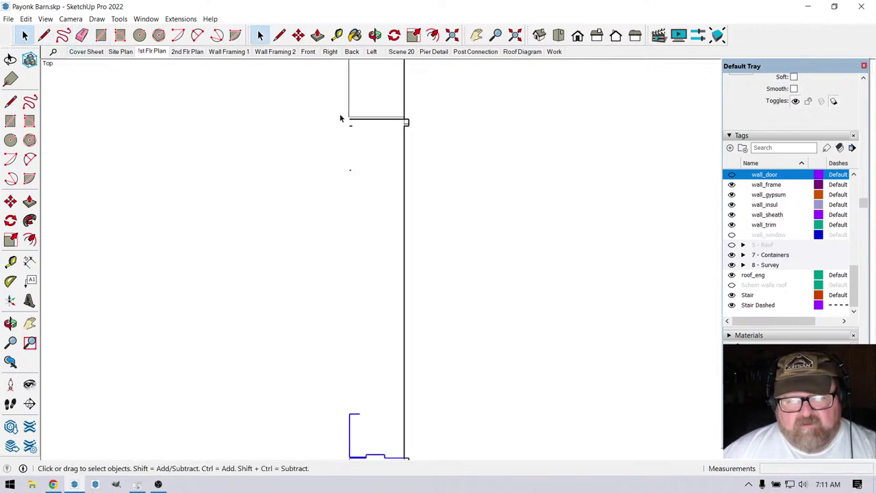
pyautogui.moveTo(340, 117); pyautogui.dragTo(433, 457)
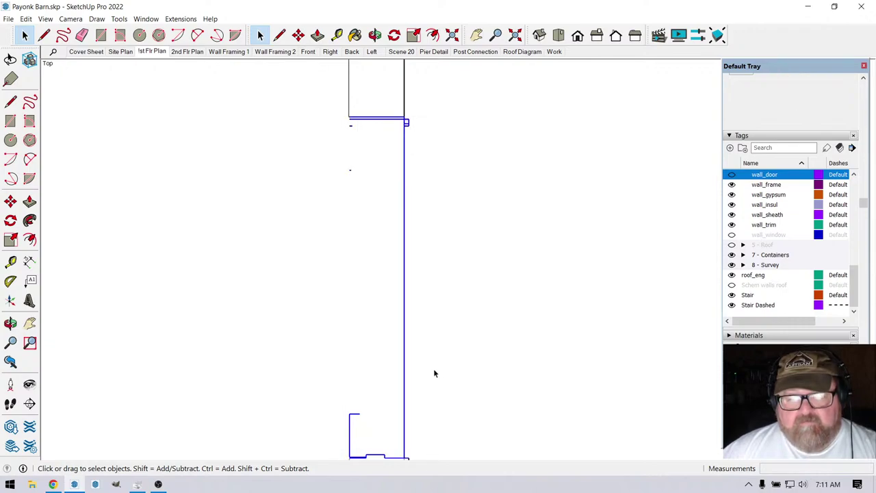
pyautogui.press('Delete')
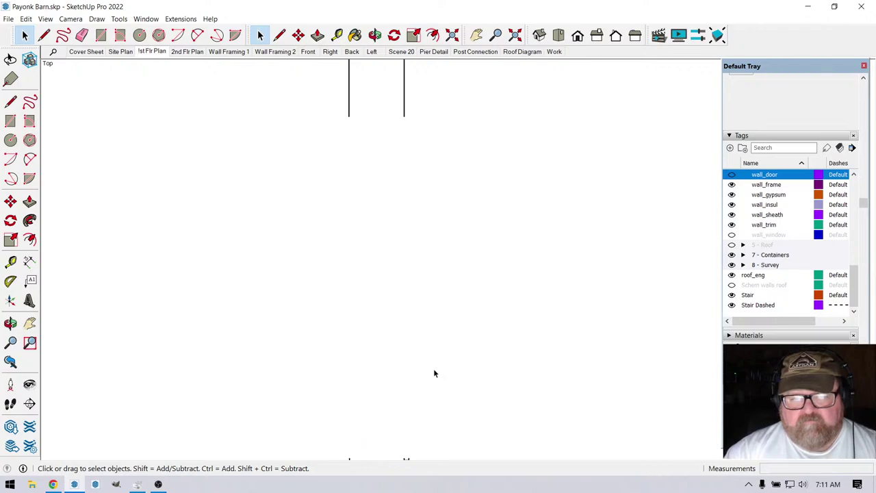
# Draw a line joining the two wall ends across the gap.
pyautogui.scroll(-1, 434, 298)
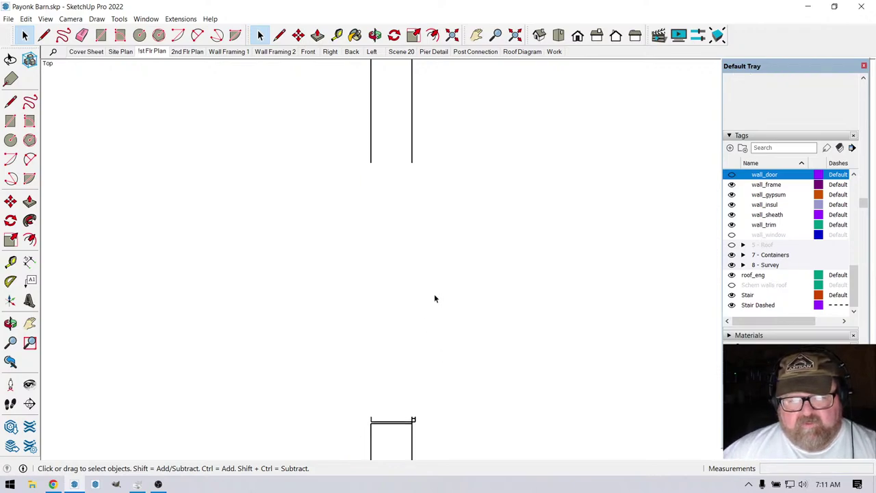
pyautogui.click(43, 35)
pyautogui.click(370, 161)
pyautogui.click(412, 162)
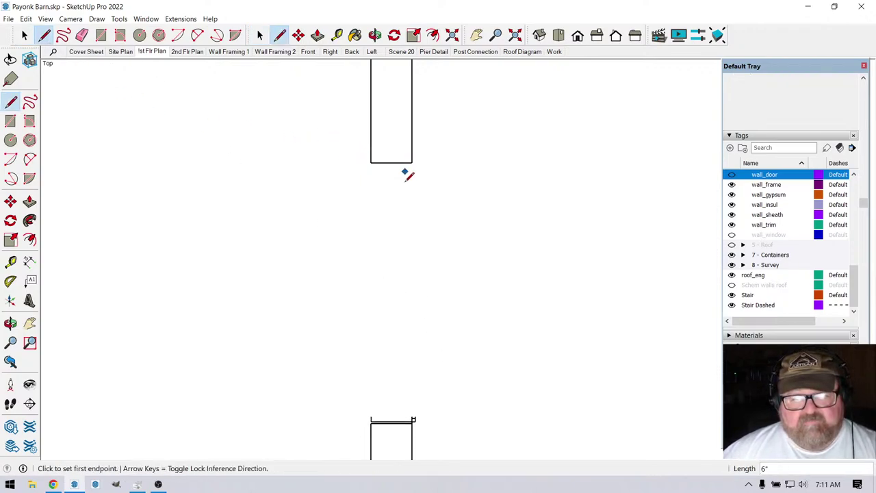
# Erase the leftover line between the wall stubs and the small end tick.
pyautogui.scroll(-1, 407, 236)
pyautogui.scroll(2, 428, 383)
pyautogui.scroll(-1, 427, 386)
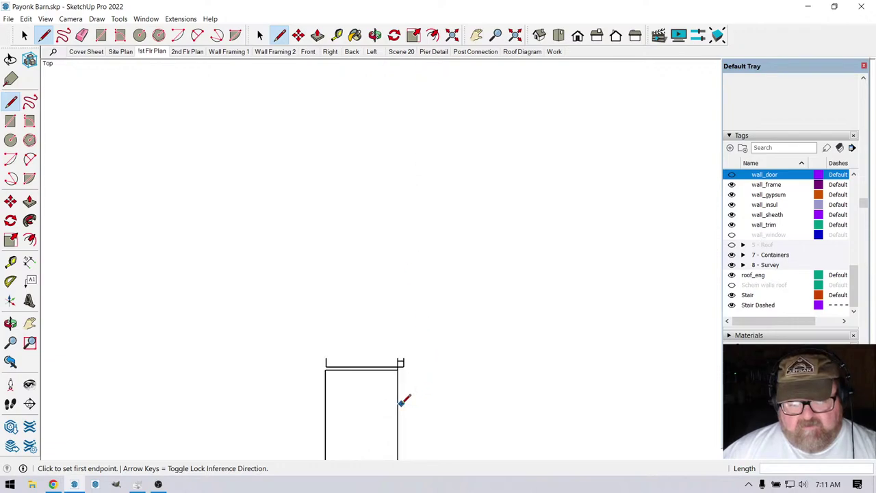
pyautogui.click(82, 35)
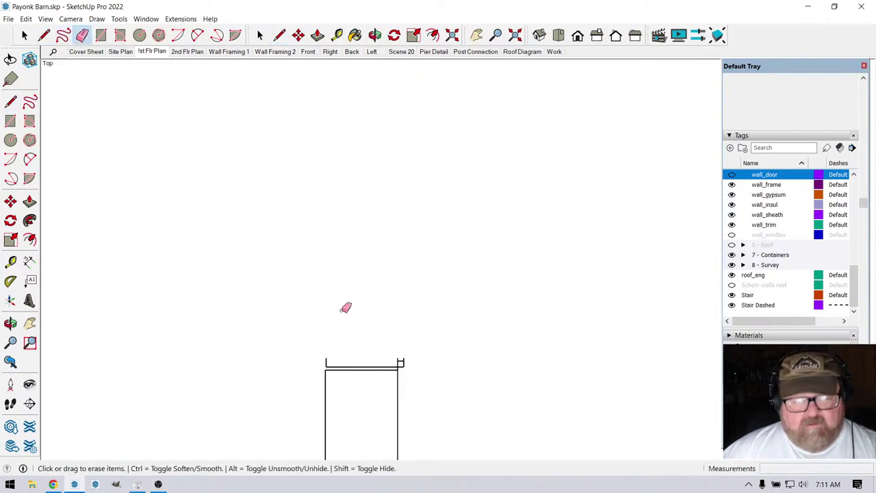
pyautogui.click(394, 366)
pyautogui.click(328, 363)
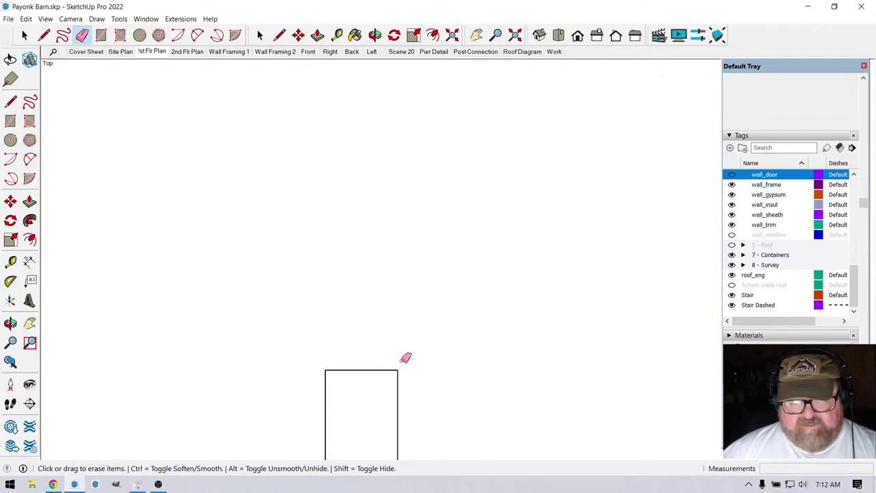
pyautogui.scroll(-3, 411, 363)
# Draw one continuous wall line from the upper wall corner to the lower corner.
pyautogui.click(43, 35)
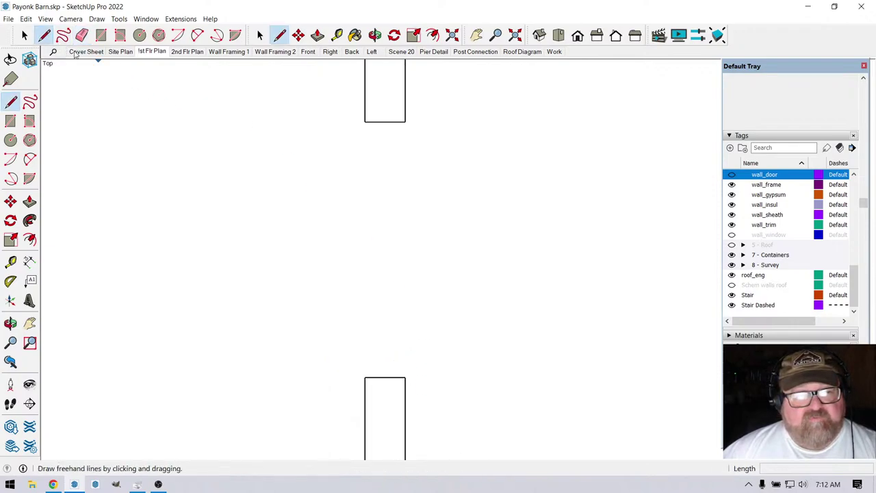
pyautogui.click(405, 122)
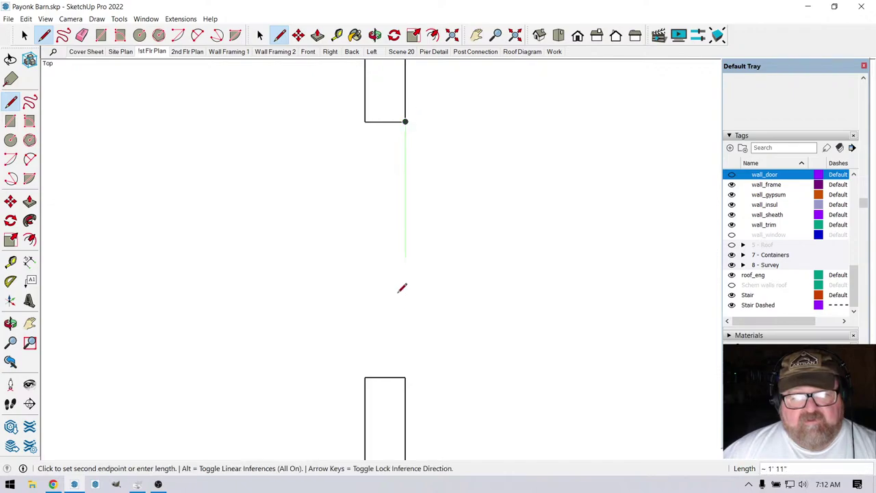
pyautogui.click(405, 377)
pyautogui.scroll(-3, 470, 275)
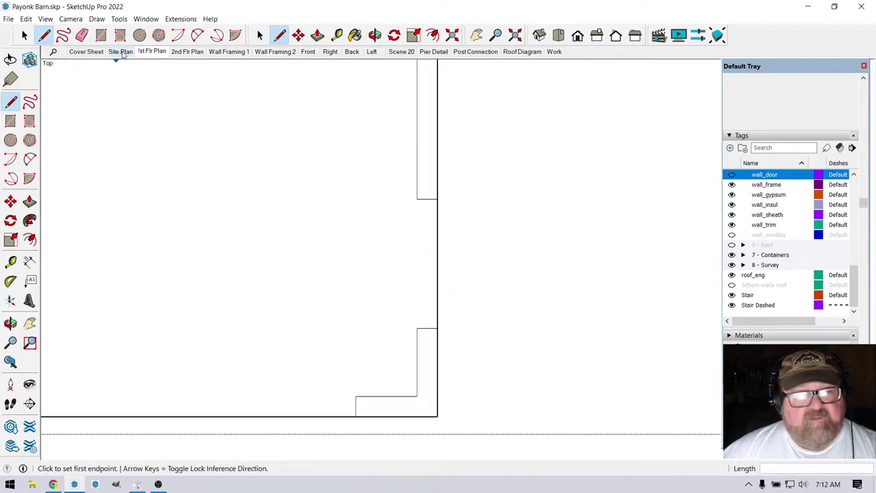
# Move the upper opening edge up 1" and the lower opening edge down 1".
pyautogui.click(178, 35)
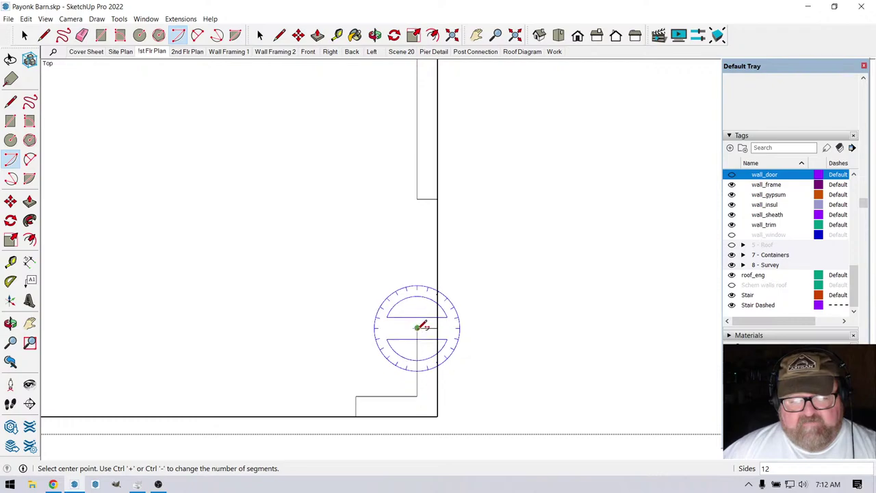
pyautogui.click(417, 328)
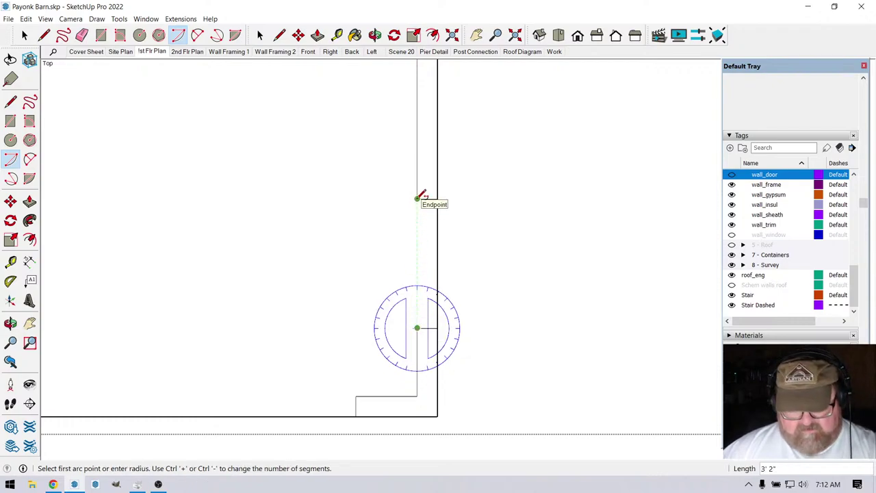
pyautogui.press('Escape')
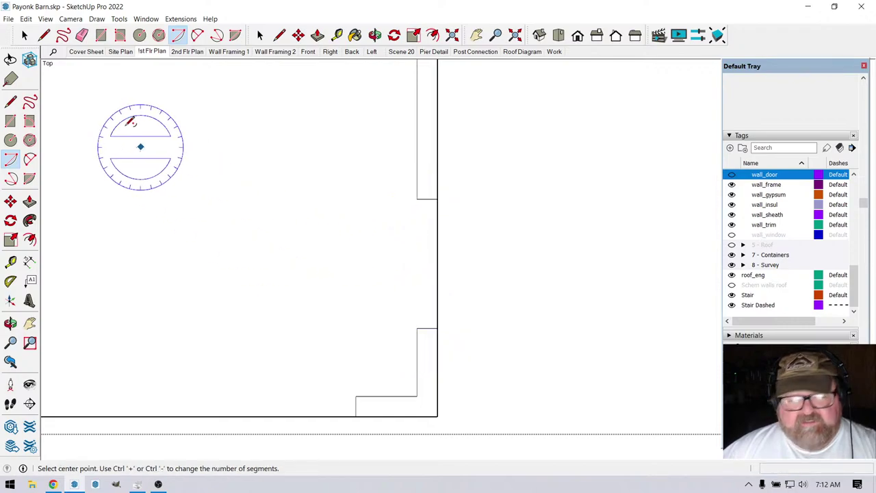
pyautogui.click(24, 35)
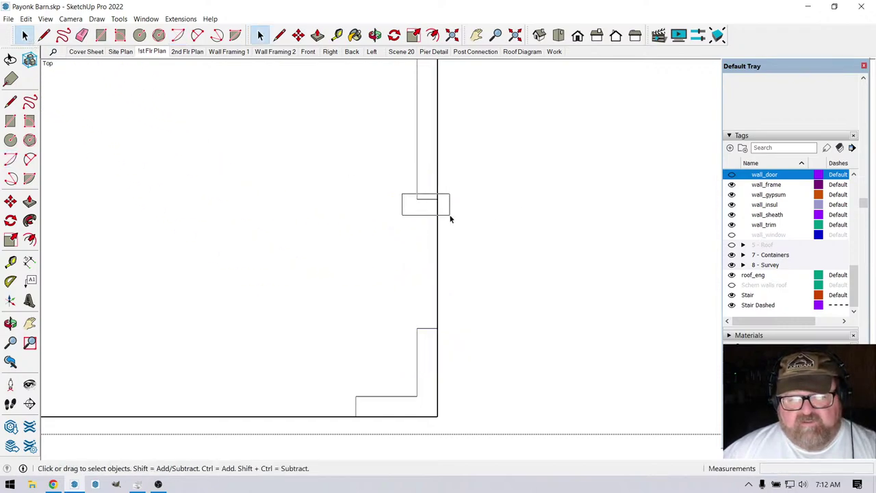
pyautogui.click(298, 35)
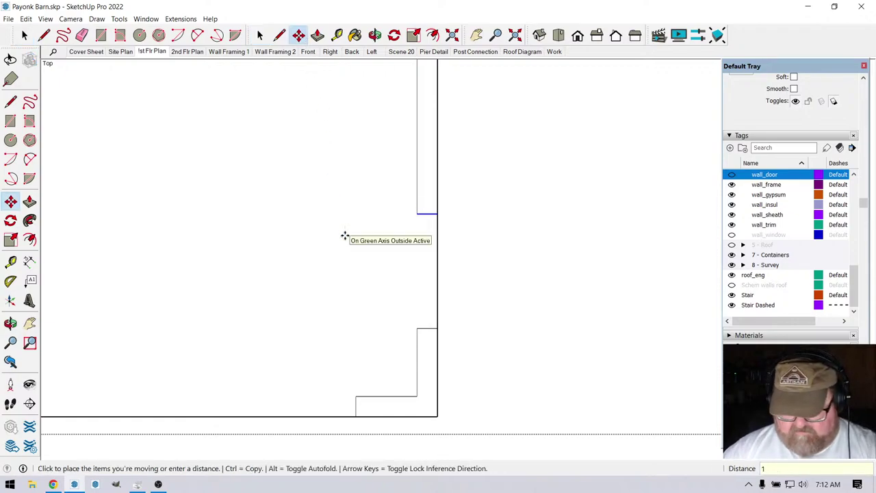
pyautogui.press('Return')
pyautogui.press('space')
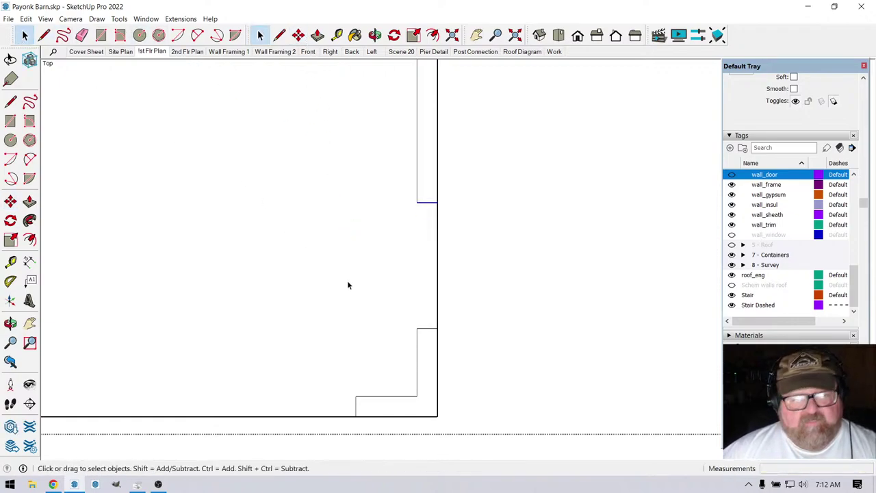
pyautogui.moveTo(367, 293); pyautogui.dragTo(491, 367)
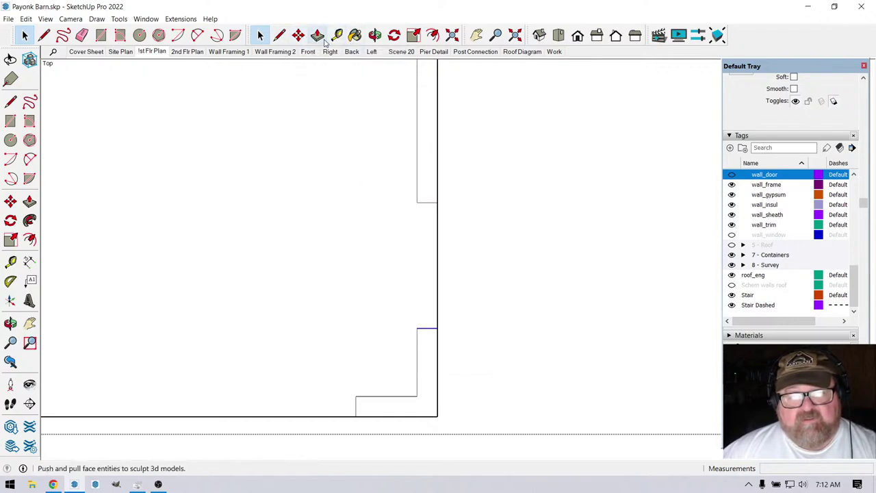
pyautogui.click(298, 35)
pyautogui.click(367, 289)
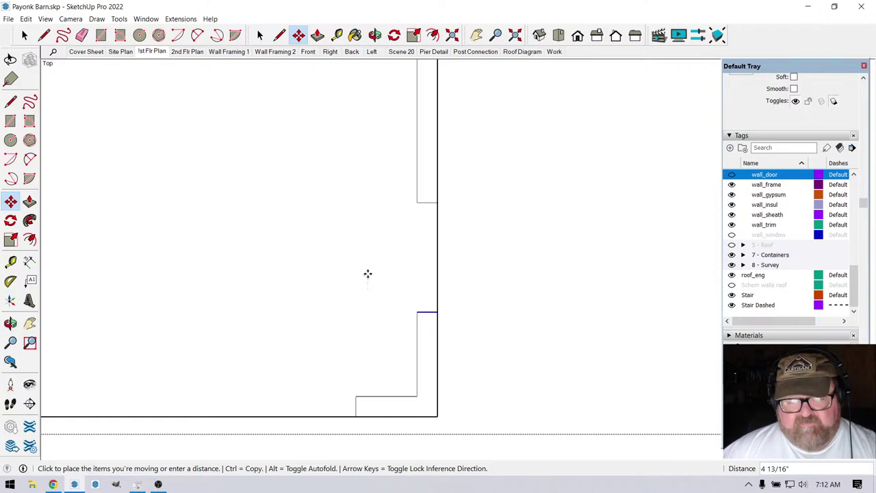
pyautogui.write('1')
pyautogui.press('Return')
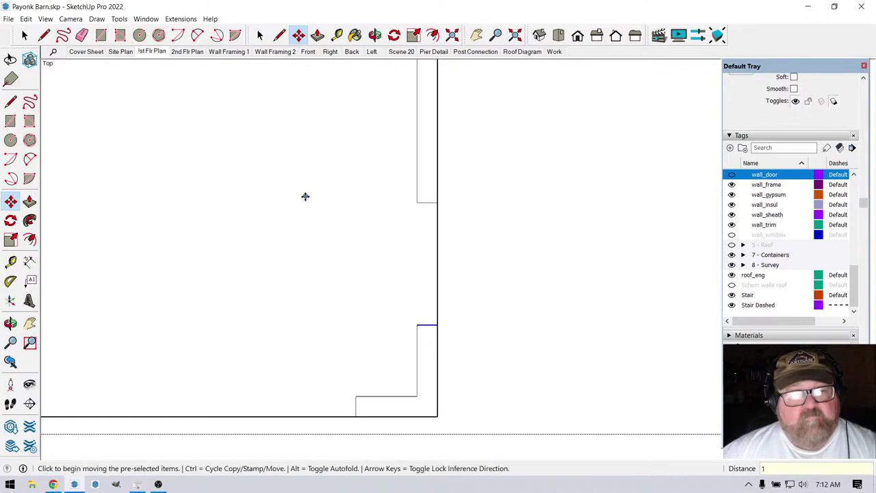
# Draw a quarter-circle door swing arc and a 3' door-leaf line back to the opening corner.
pyautogui.click(182, 36)
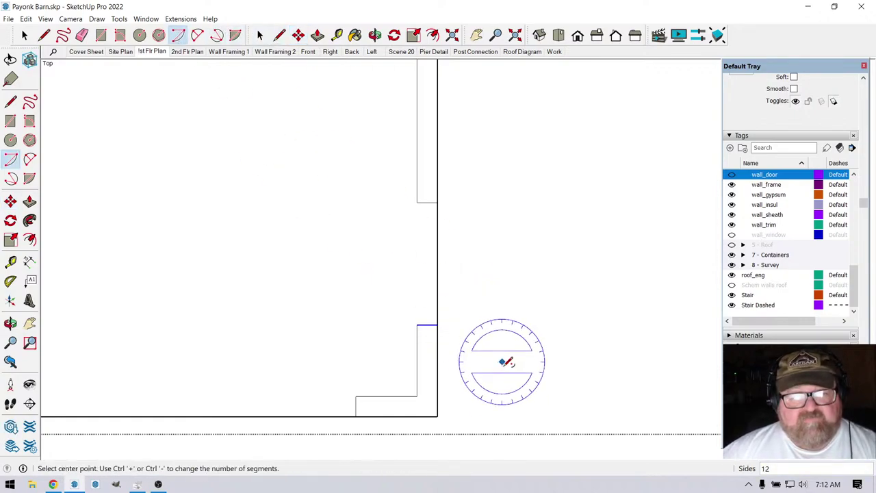
pyautogui.click(417, 324)
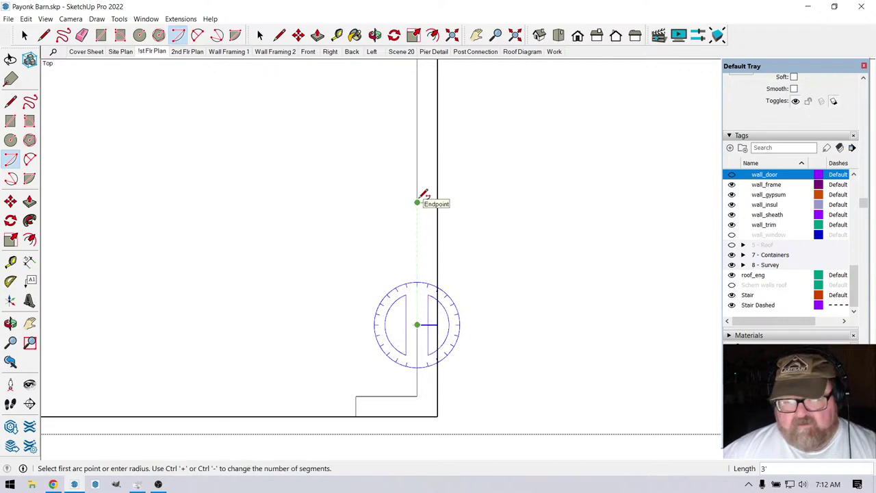
pyautogui.click(417, 201)
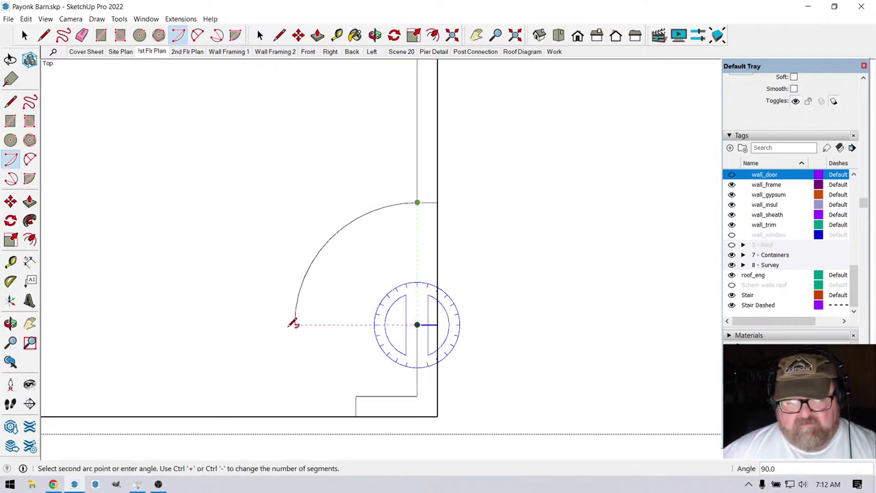
pyautogui.click(294, 323)
pyautogui.click(43, 36)
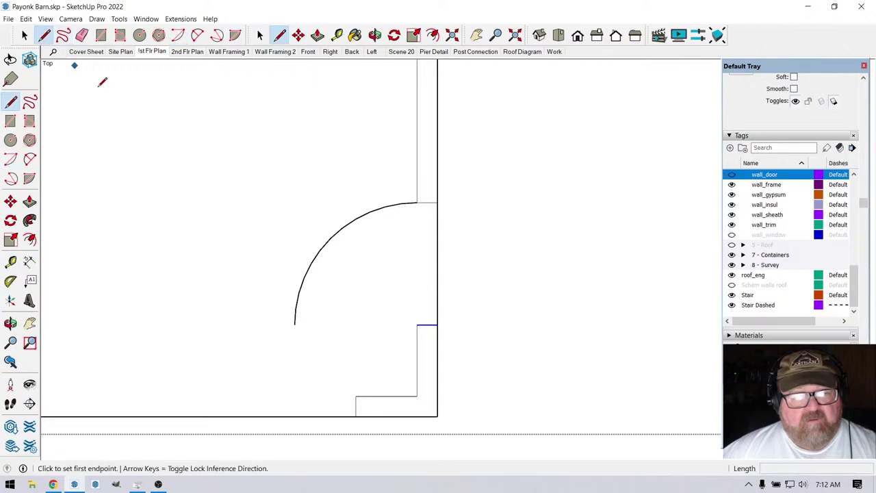
pyautogui.click(294, 324)
pyautogui.click(418, 324)
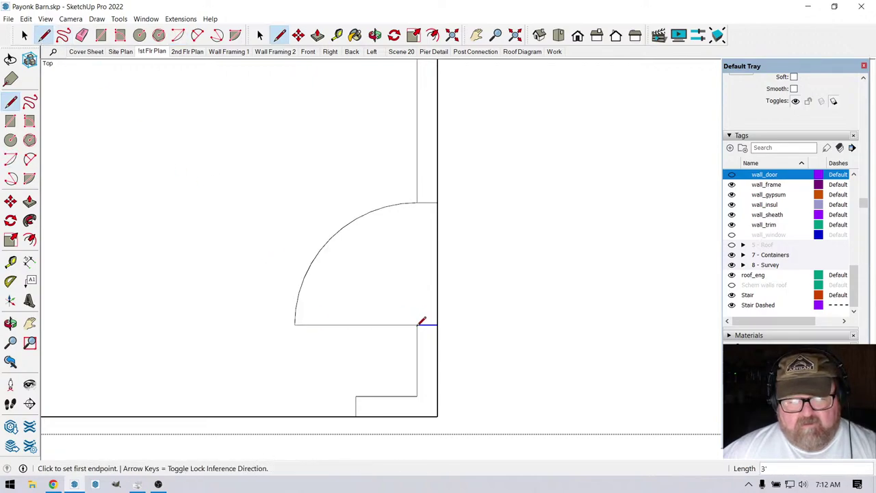
pyautogui.scroll(-2, 506, 330)
pyautogui.scroll(-5, 505, 330)
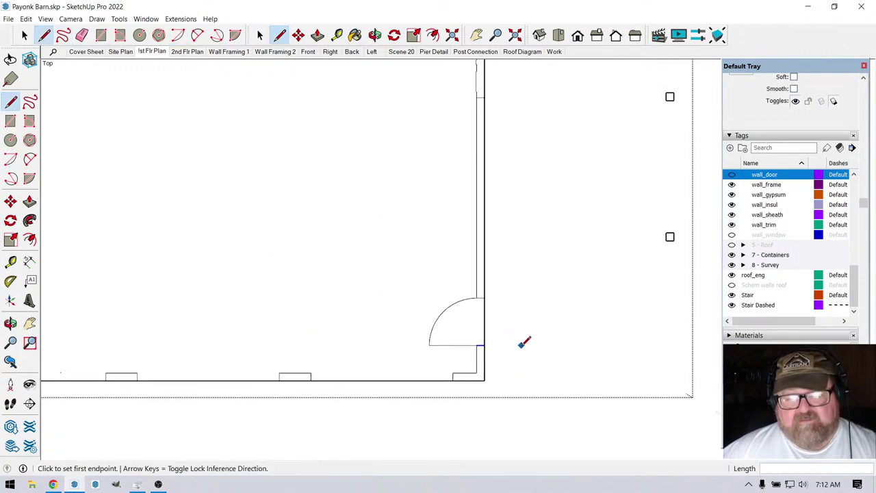
# Erase the leftover edge fragments in the right wall opening.
pyautogui.scroll(2, 508, 111)
pyautogui.scroll(-2, 499, 147)
pyautogui.scroll(4, 500, 109)
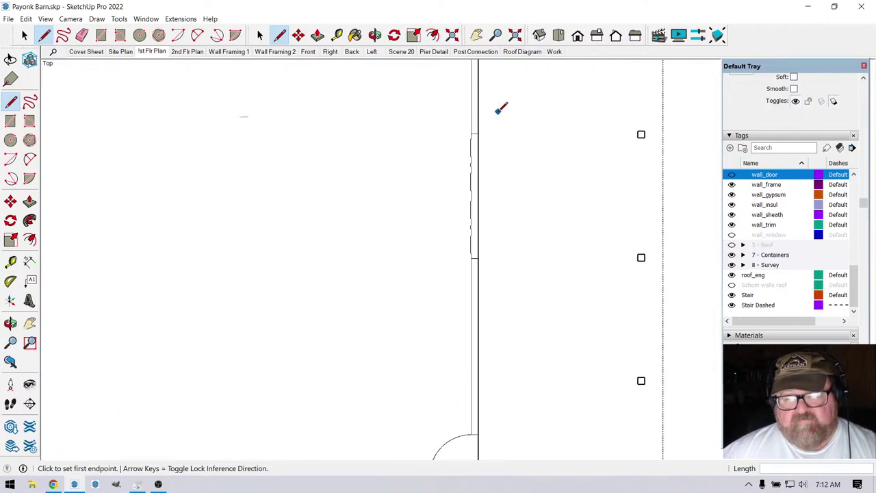
pyautogui.scroll(2, 503, 150)
pyautogui.scroll(-3, 498, 192)
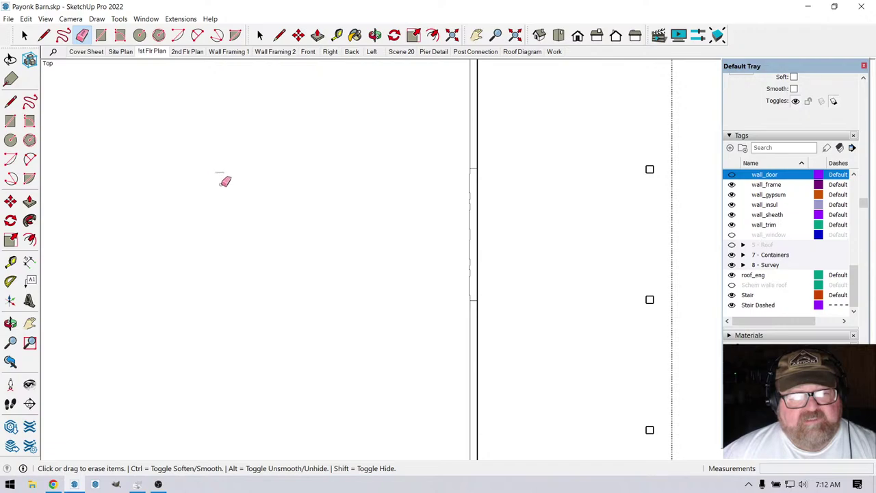
pyautogui.scroll(3, 510, 207)
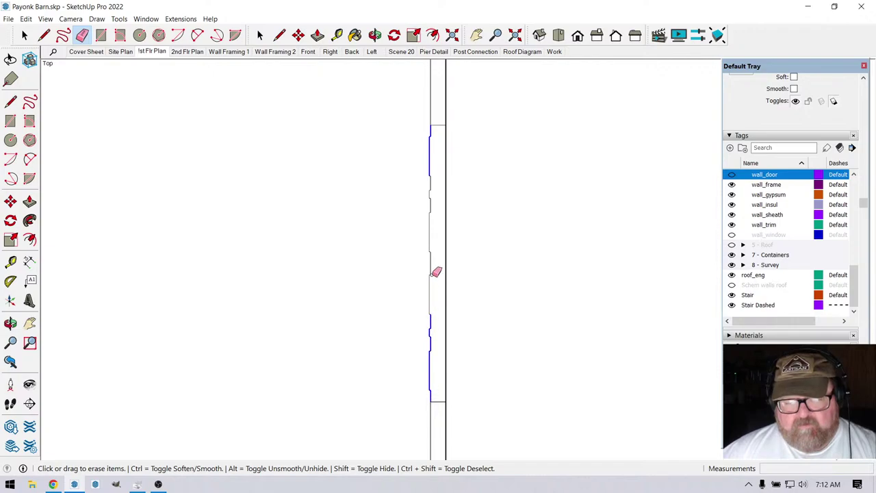
pyautogui.moveTo(432, 204); pyautogui.dragTo(427, 308)
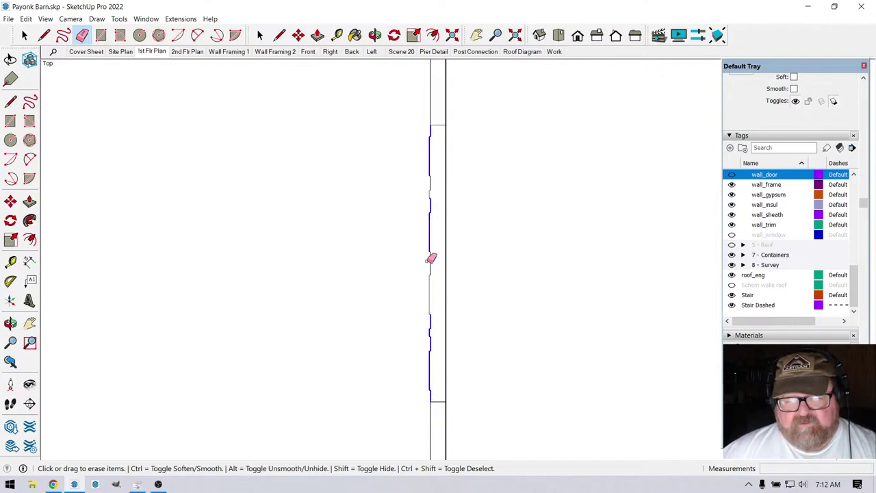
pyautogui.moveTo(428, 260); pyautogui.dragTo(432, 270)
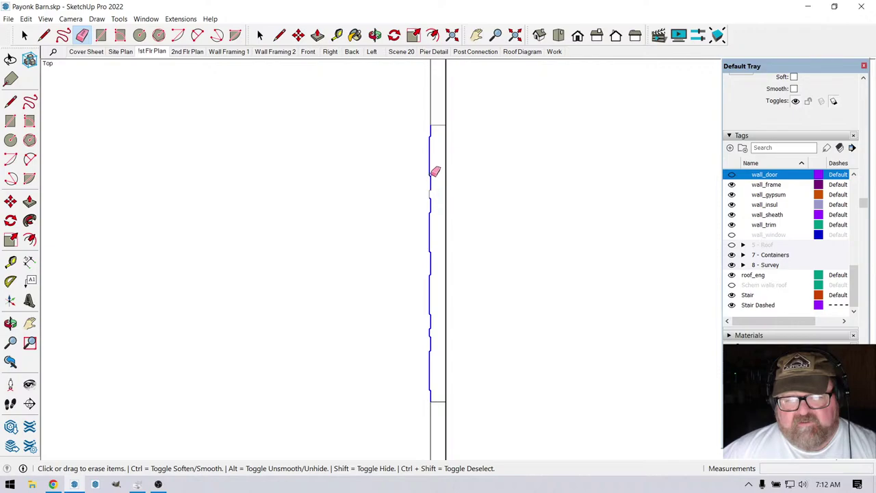
pyautogui.moveTo(434, 205); pyautogui.dragTo(438, 140)
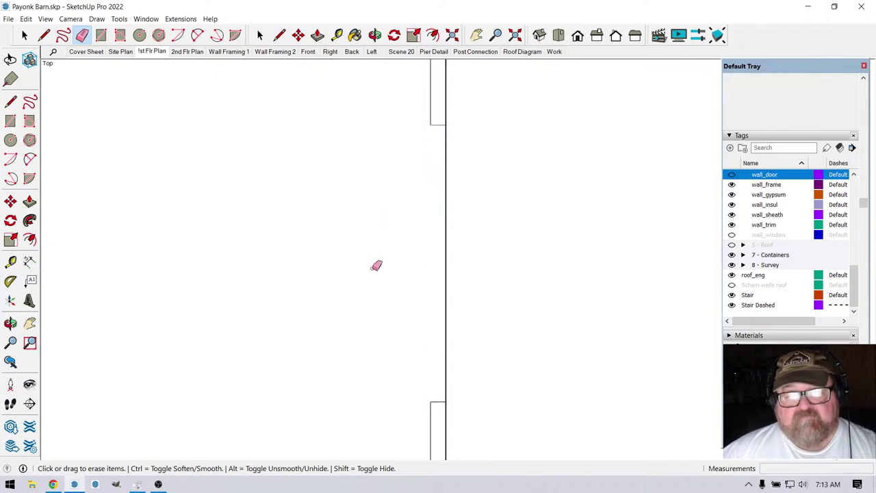
# Erase the remaining small edges in the top wall door opening.
pyautogui.scroll(-1, 376, 266)
pyautogui.scroll(-1, 521, 316)
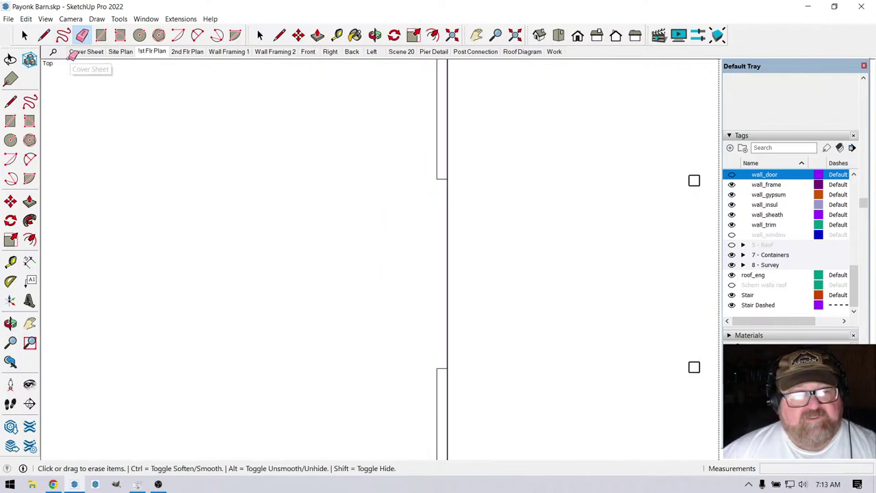
pyautogui.scroll(-1, 657, 288)
pyautogui.scroll(-1, 513, 282)
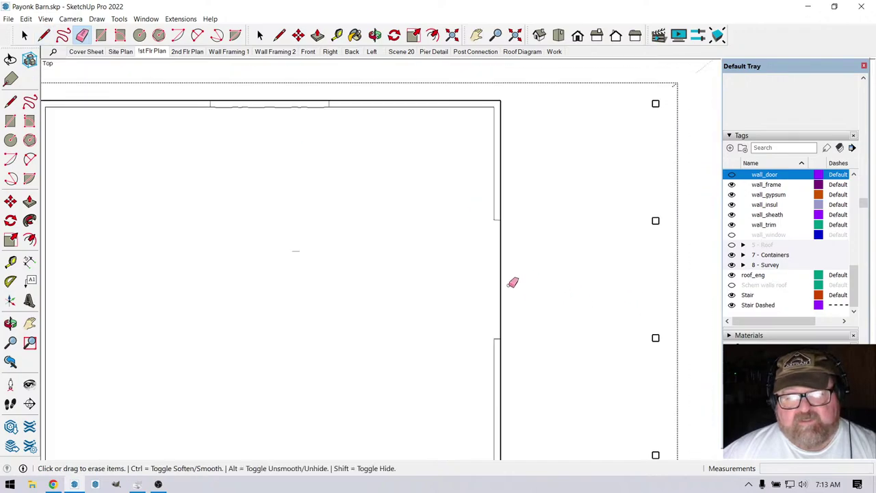
pyautogui.scroll(1, 533, 252)
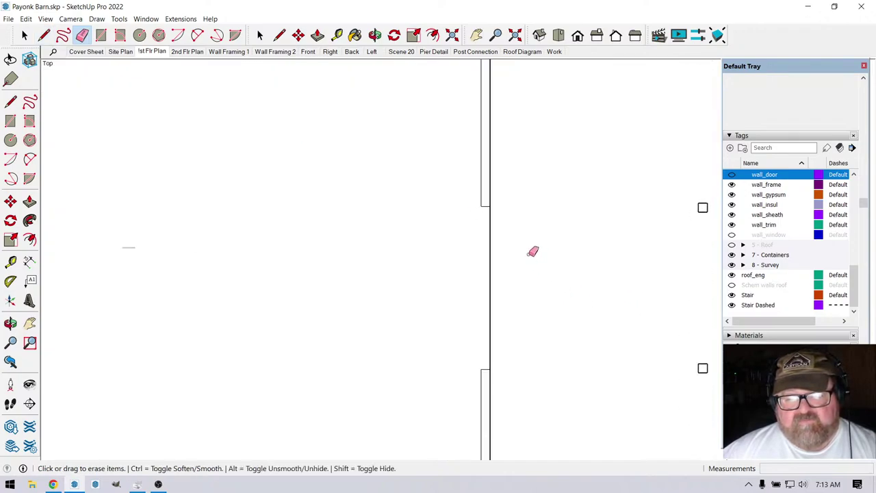
pyautogui.scroll(-2, 532, 252)
pyautogui.scroll(3, 250, 98)
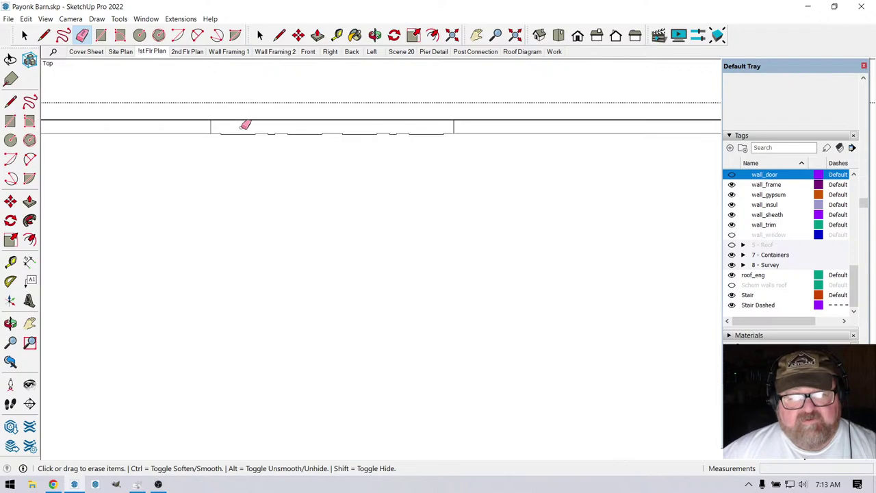
pyautogui.moveTo(223, 131); pyautogui.dragTo(354, 134)
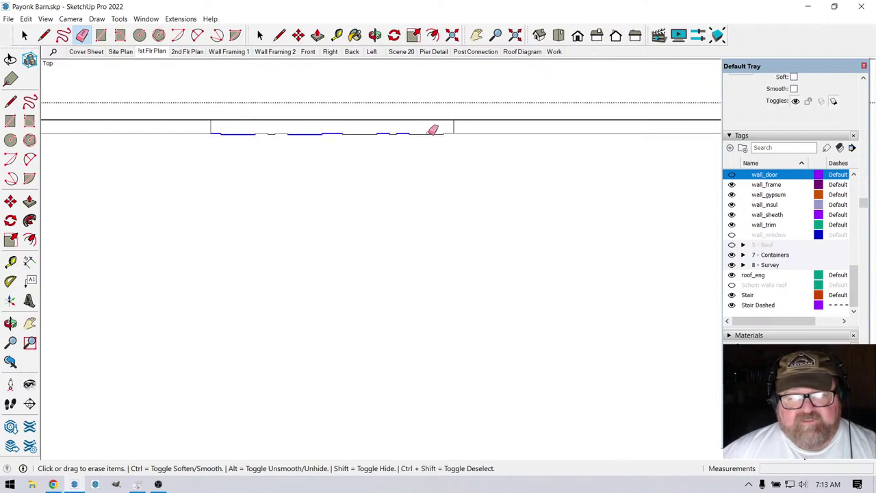
pyautogui.moveTo(449, 131); pyautogui.dragTo(375, 129)
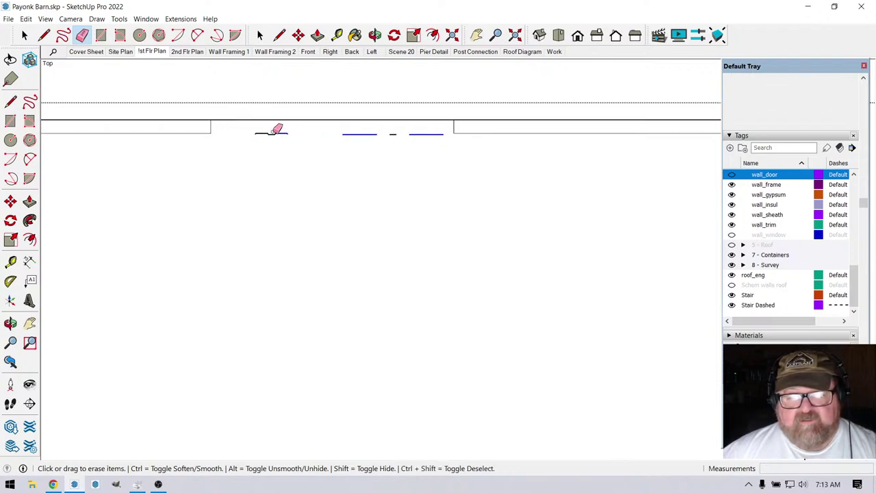
pyautogui.moveTo(271, 133); pyautogui.dragTo(267, 132)
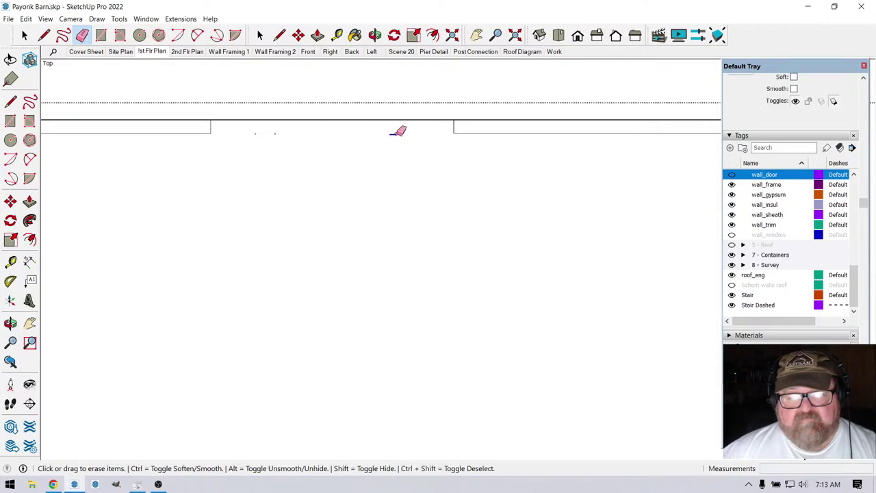
pyautogui.moveTo(289, 135)
pyautogui.mouseDown()
pyautogui.moveTo(256, 130)
pyautogui.moveTo(284, 132)
pyautogui.mouseUp()
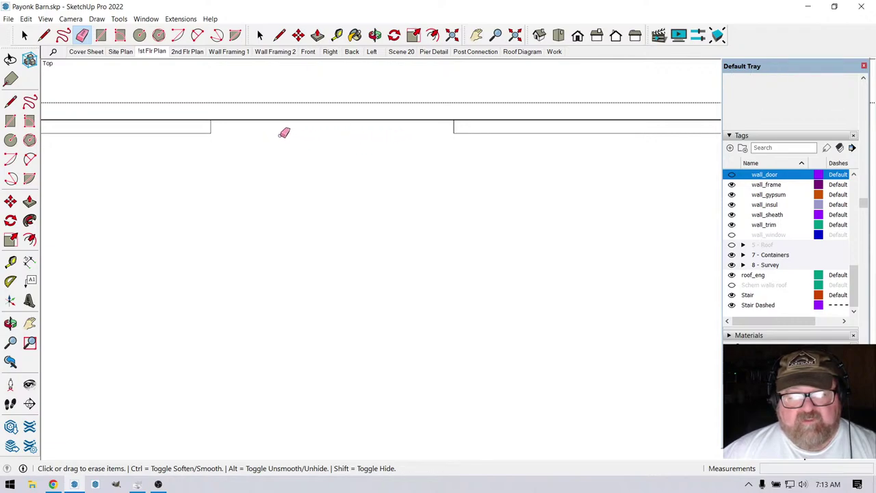
pyautogui.press('space')
# Draw an 8'-deep, 9'-wide outline below the top wall opening, closed at both corners, and select its left edge.
pyautogui.press('l')
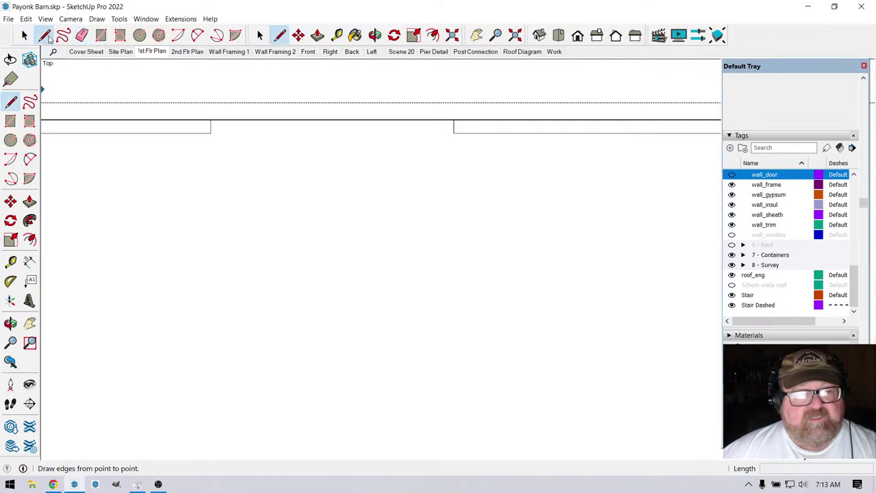
pyautogui.click(210, 132)
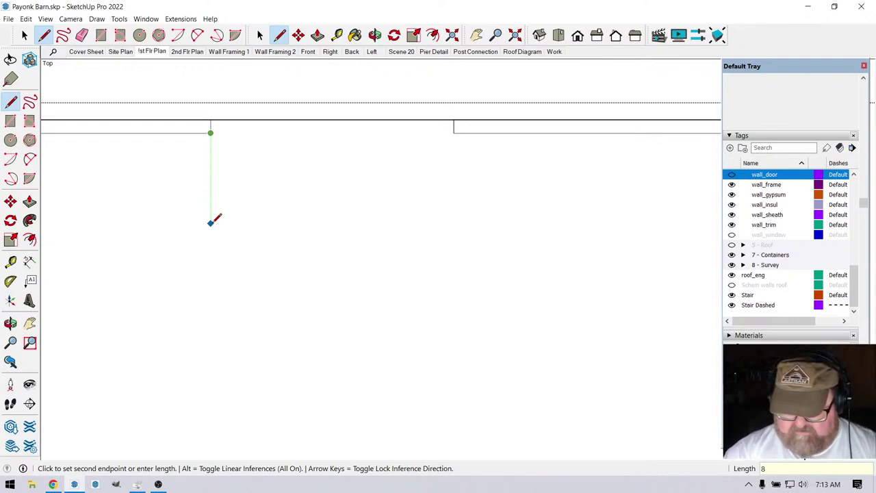
pyautogui.write("8'")
pyautogui.press('Return')
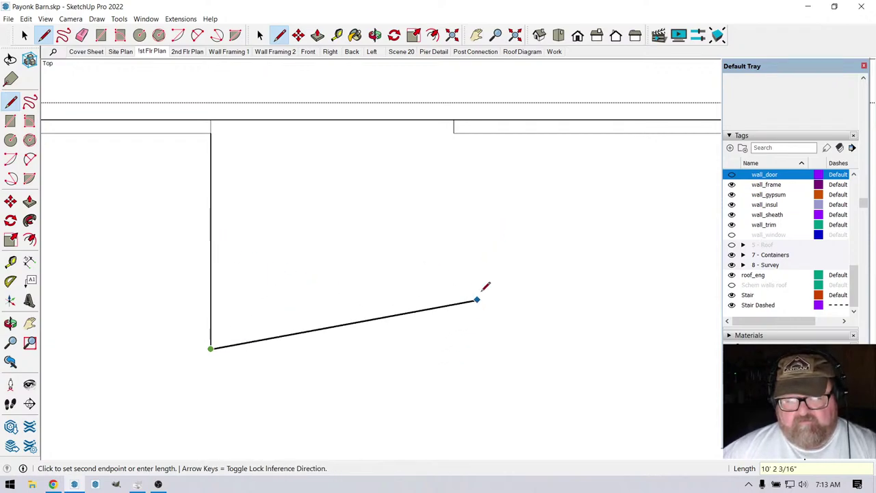
pyautogui.press('shift')
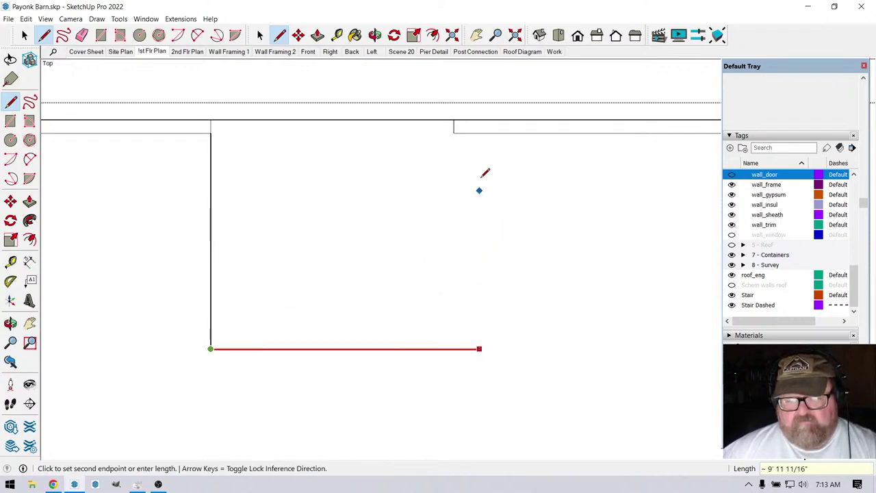
pyautogui.click(454, 131)
pyautogui.click(454, 131)
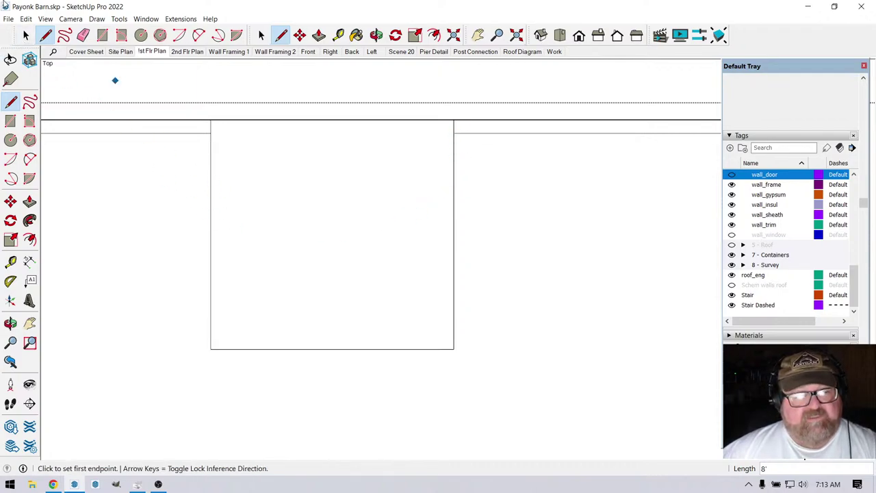
pyautogui.click(26, 36)
pyautogui.click(211, 197)
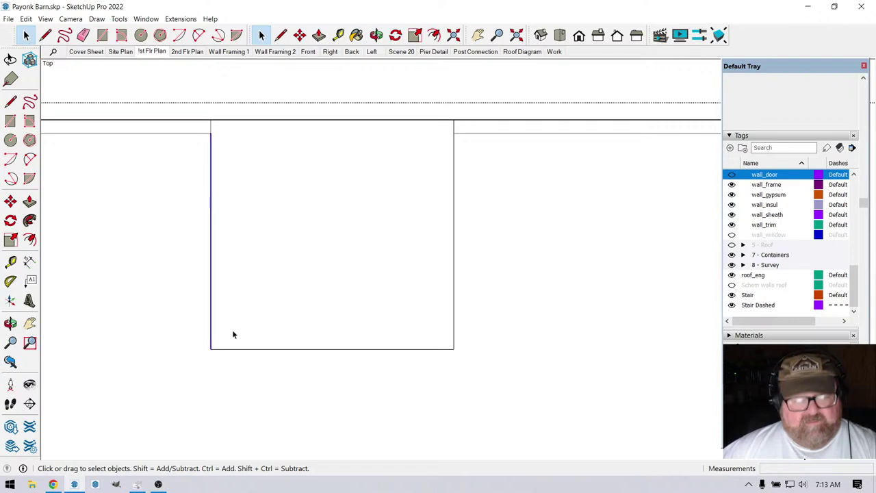
# Select the outline's left, bottom and right edges, then open the Entity Info tag list.
pyautogui.keyDown('shift'); pyautogui.click(264, 349); pyautogui.keyUp('shift')
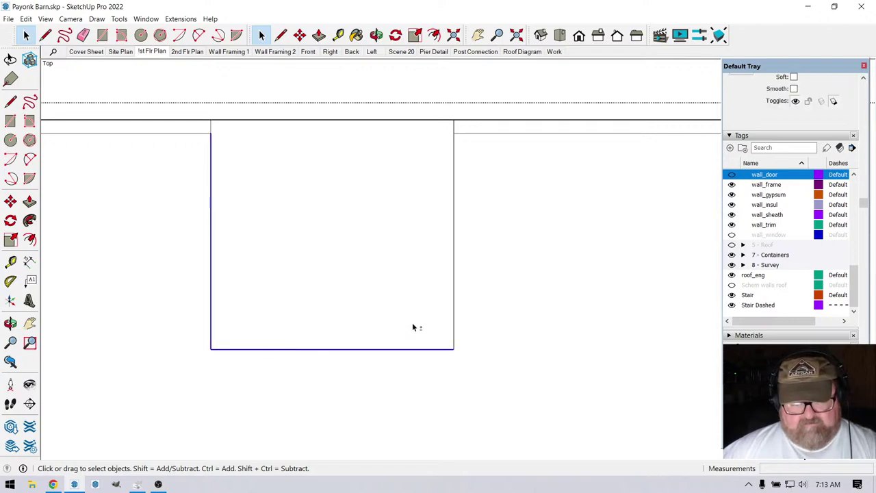
pyautogui.keyDown('shift'); pyautogui.click(451, 286); pyautogui.keyUp('shift')
pyautogui.keyDown('shift'); pyautogui.click(371, 227); pyautogui.keyUp('shift')
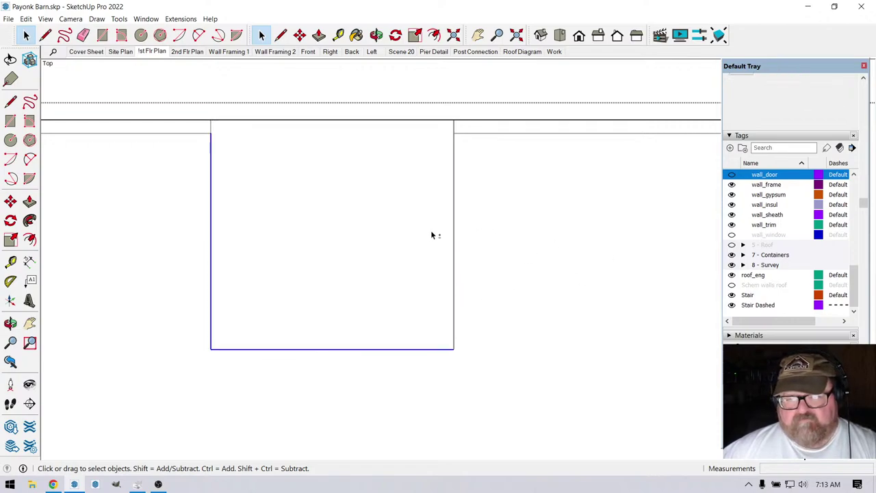
pyautogui.keyDown('shift'); pyautogui.click(453, 235); pyautogui.keyUp('shift')
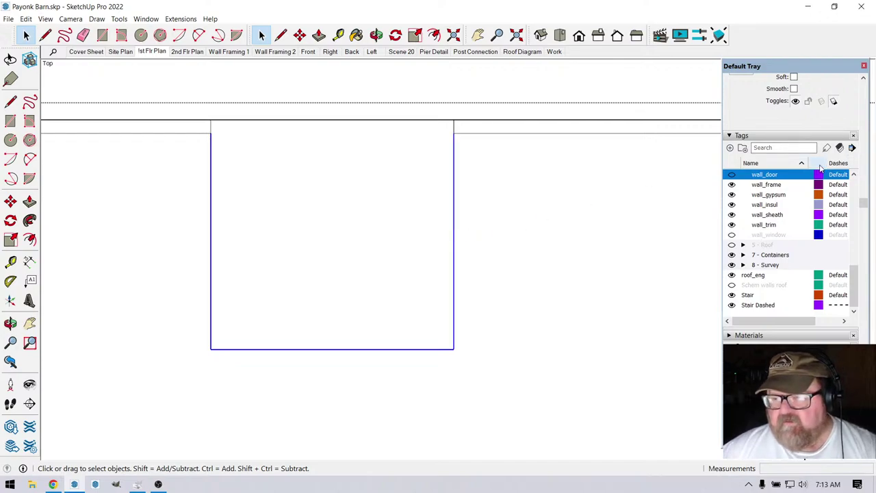
pyautogui.scroll(3, 808, 178)
pyautogui.click(847, 107)
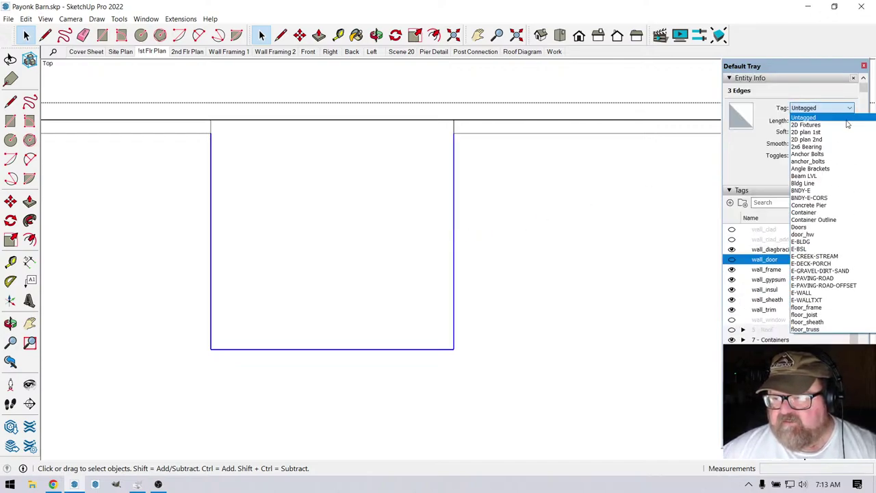
pyautogui.scroll(-3, 828, 274)
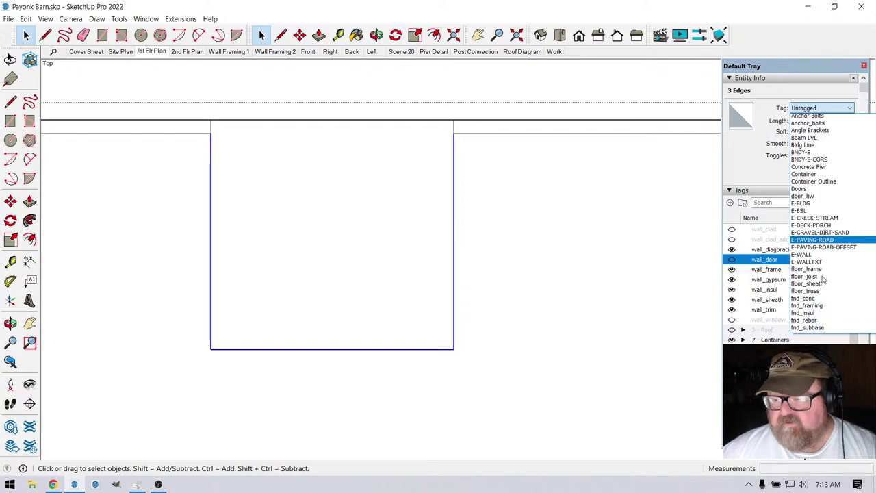
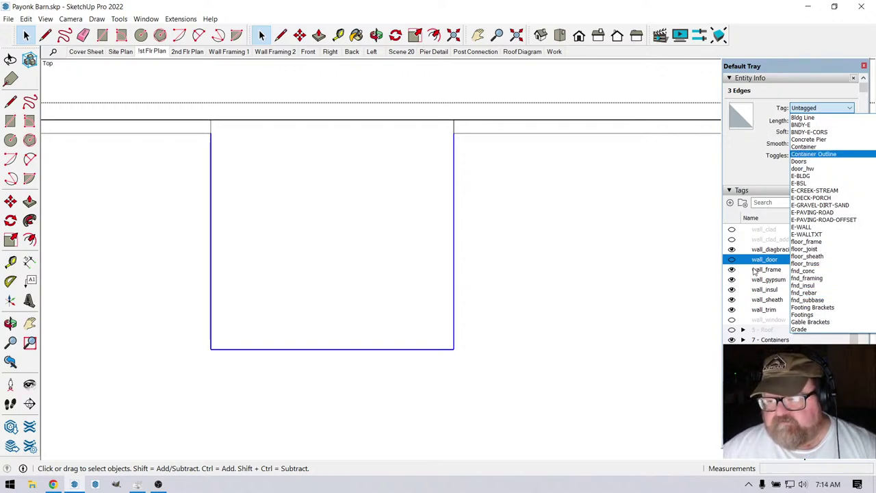
# Assign the flr_dashed tag to the three 25' outline edges so they display dashed.
pyautogui.scroll(5, 760, 256)
pyautogui.scroll(5, 749, 270)
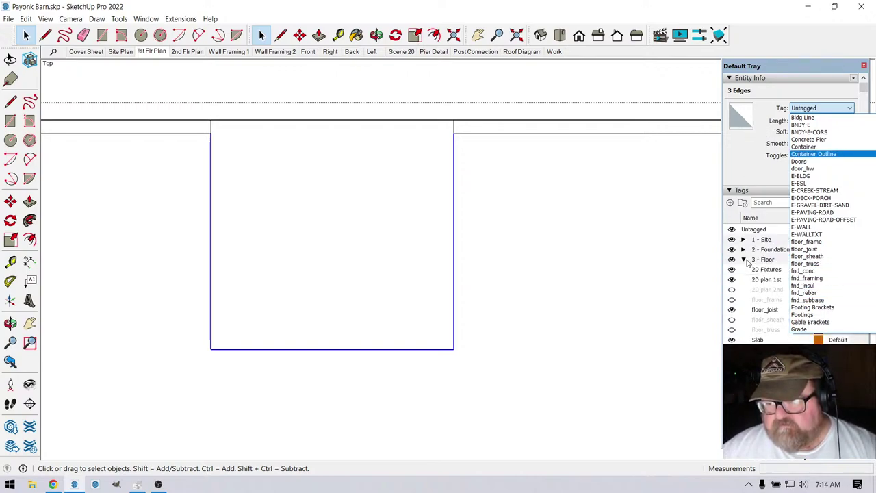
pyautogui.click(765, 263)
pyautogui.click(767, 264)
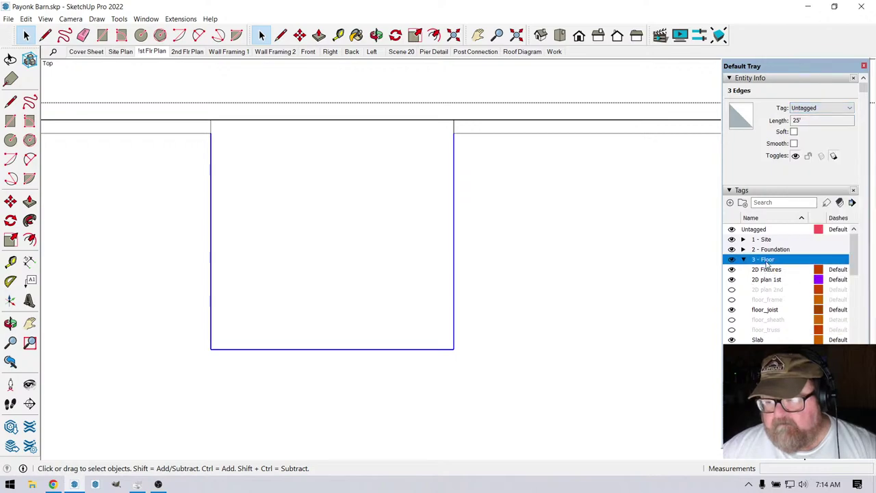
pyautogui.click(732, 208)
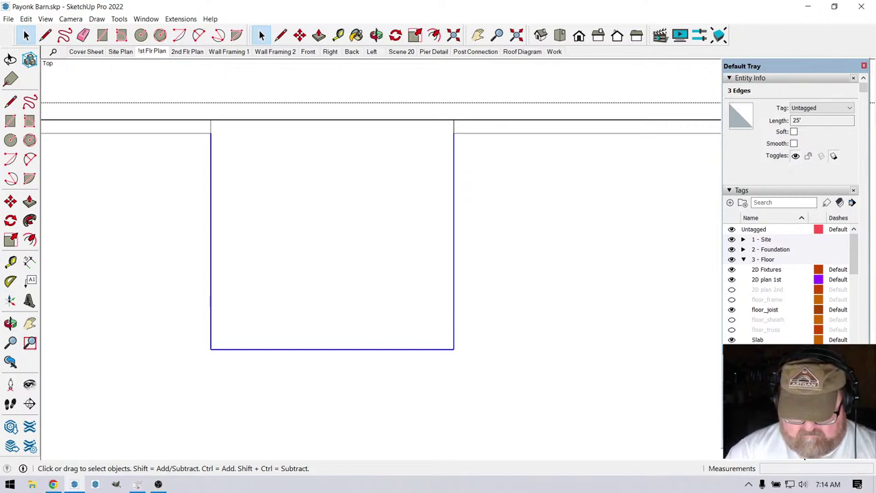
pyautogui.click(794, 299)
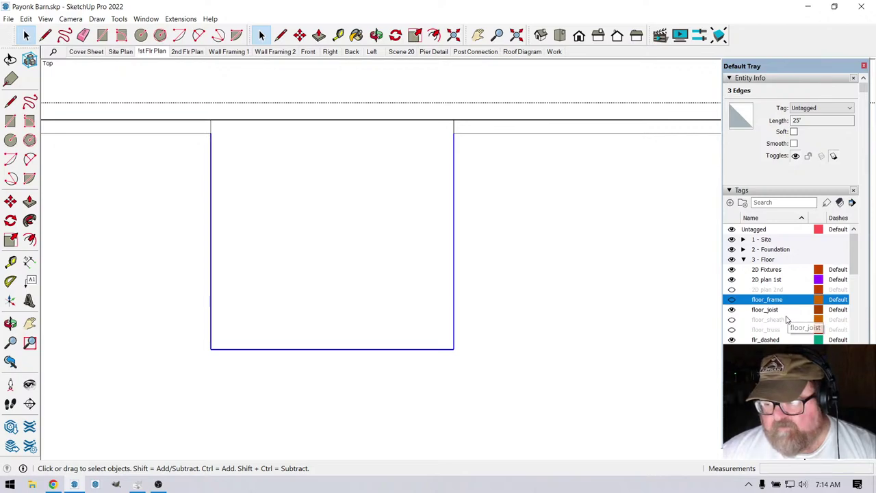
pyautogui.click(837, 341)
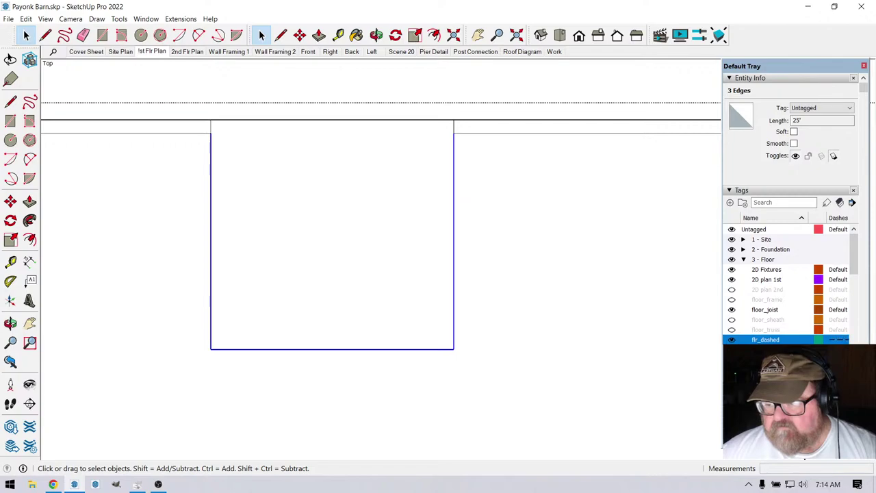
pyautogui.click(850, 110)
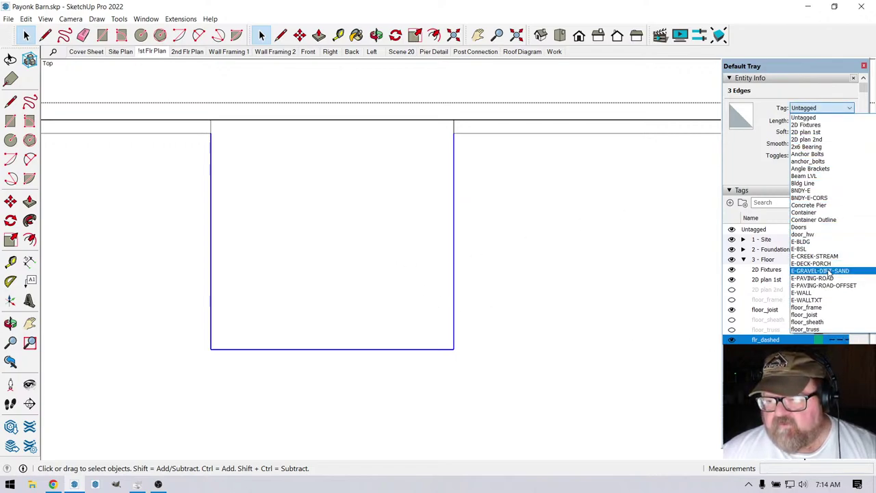
pyautogui.scroll(-2, 828, 301)
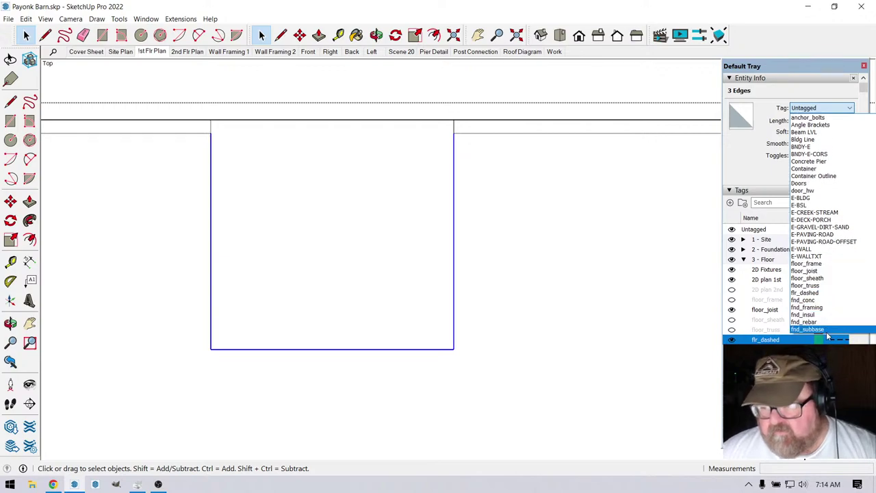
pyautogui.scroll(-2, 836, 277)
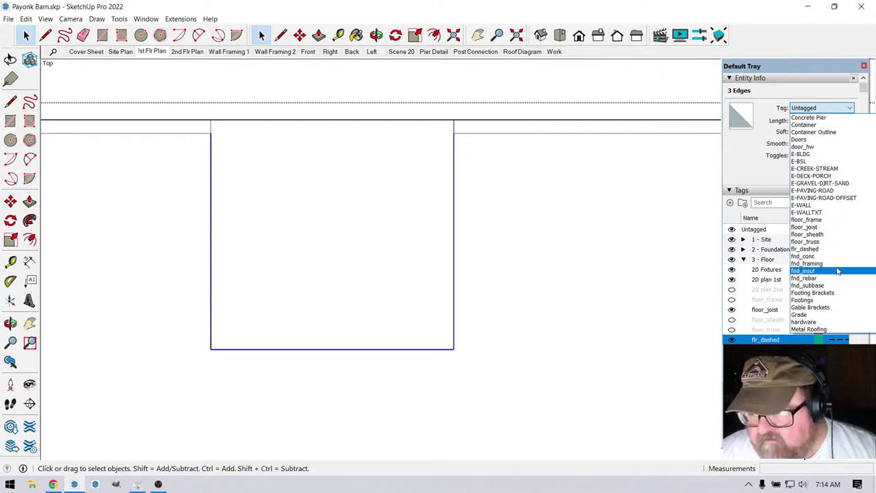
pyautogui.click(833, 249)
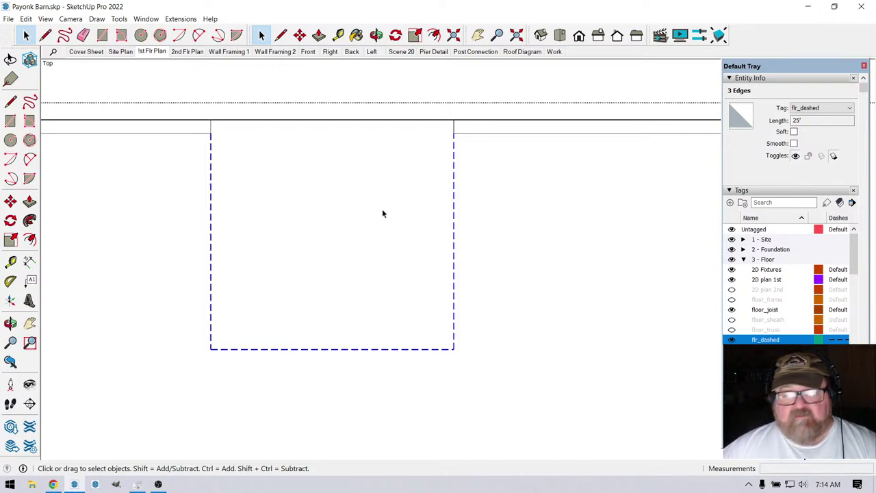
# Copy the dashed outline lower in the plan and rotate the copy 90°.
pyautogui.scroll(-6, 397, 198)
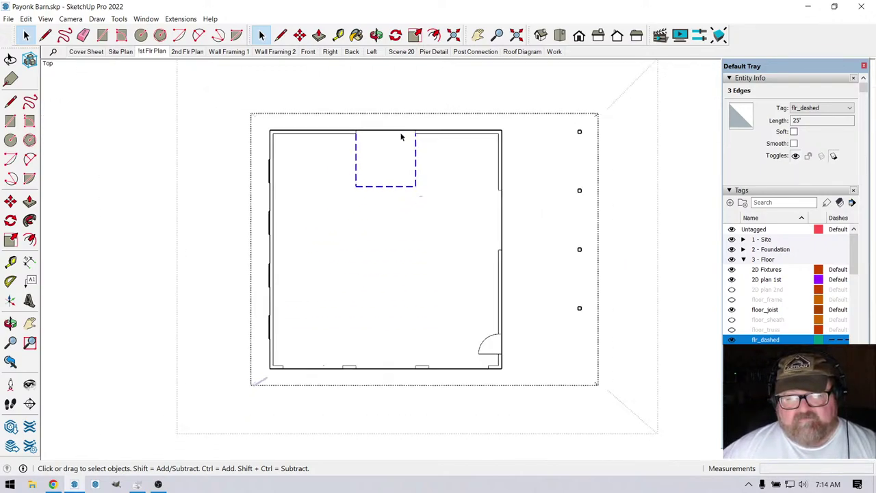
pyautogui.scroll(4, 431, 248)
pyautogui.click(280, 34)
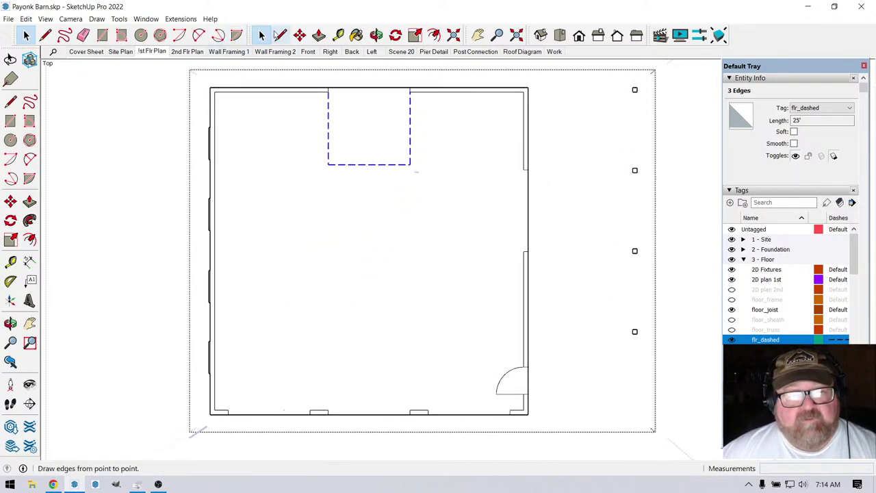
pyautogui.click(299, 35)
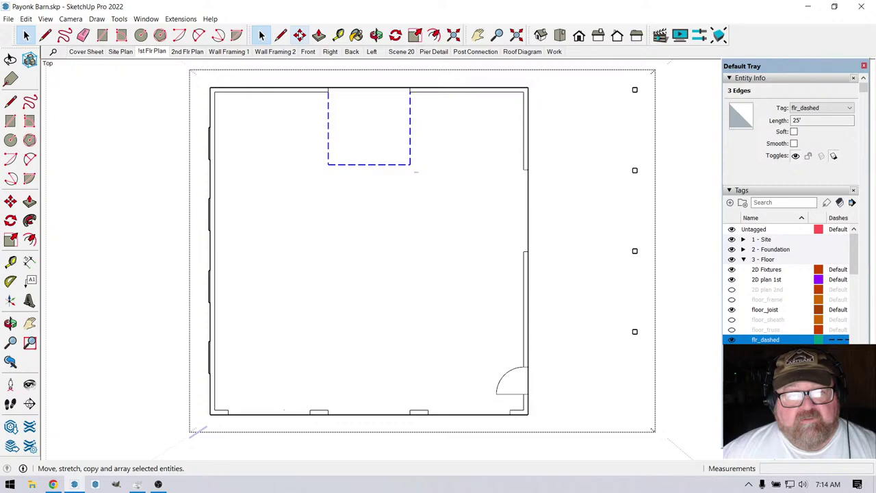
pyautogui.press('ctrl')
pyautogui.click(331, 95)
pyautogui.click(309, 251)
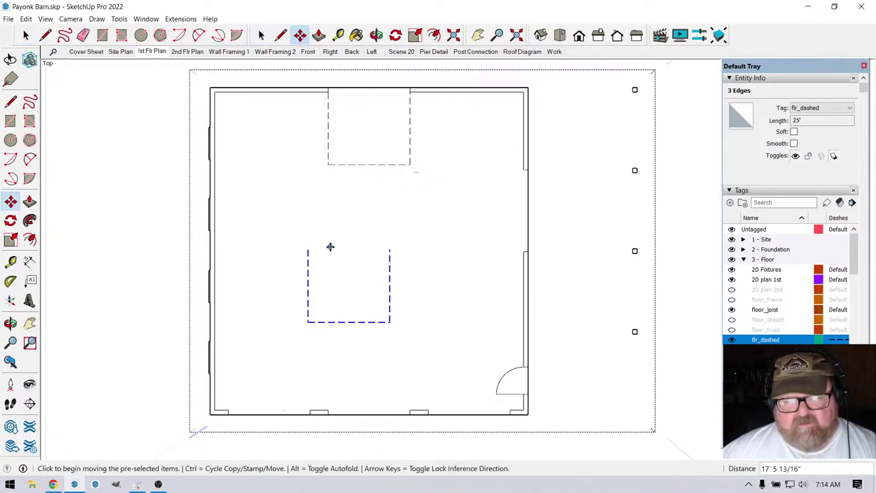
pyautogui.click(395, 35)
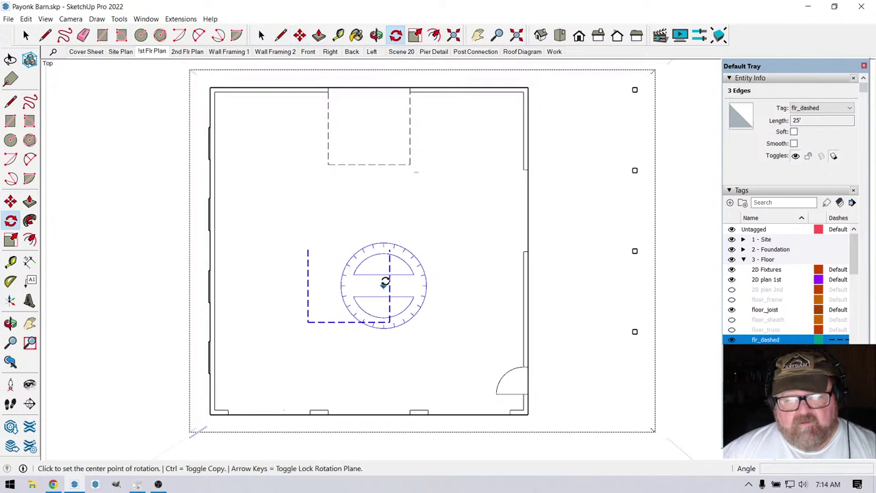
pyautogui.click(390, 250)
pyautogui.click(389, 266)
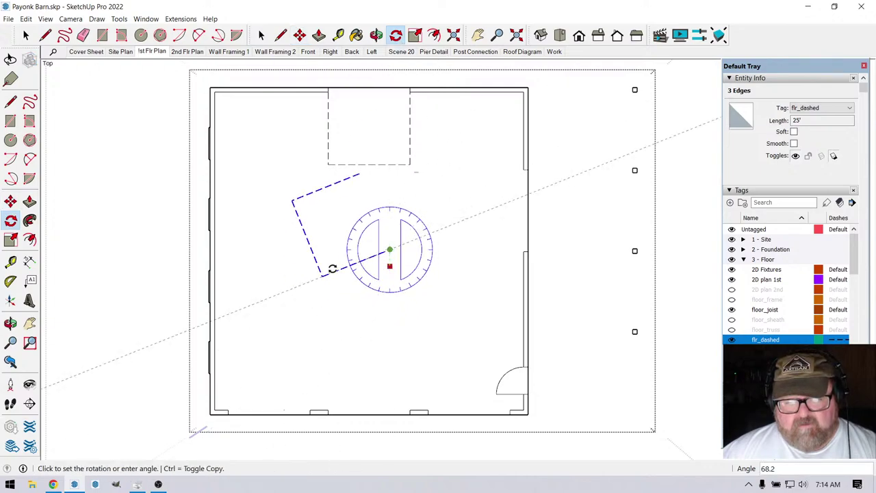
pyautogui.click(317, 249)
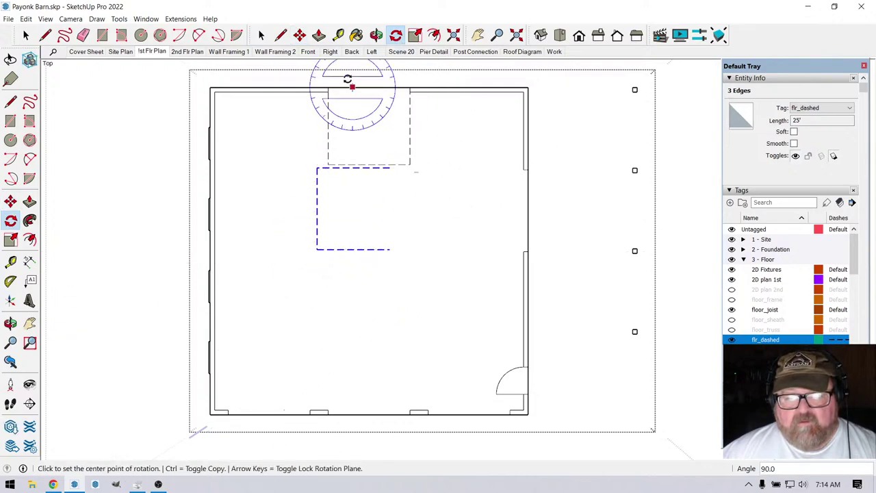
# Move the rotated outline so its corner snaps onto the right wall's outer line.
pyautogui.click(302, 37)
pyautogui.click(388, 168)
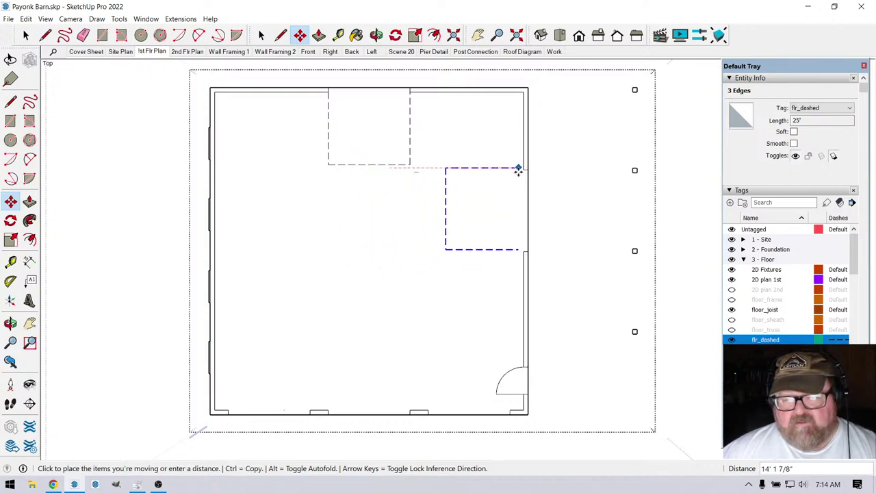
pyautogui.scroll(4, 518, 171)
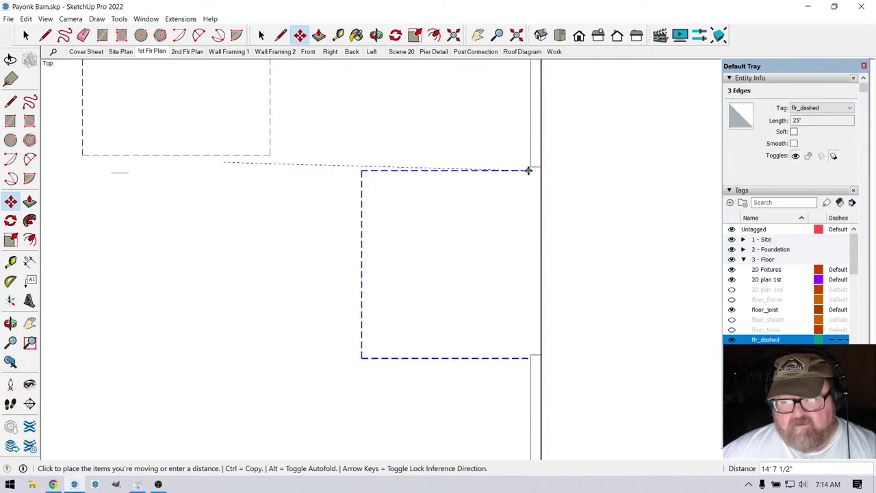
pyautogui.click(527, 169)
pyautogui.scroll(2, 543, 157)
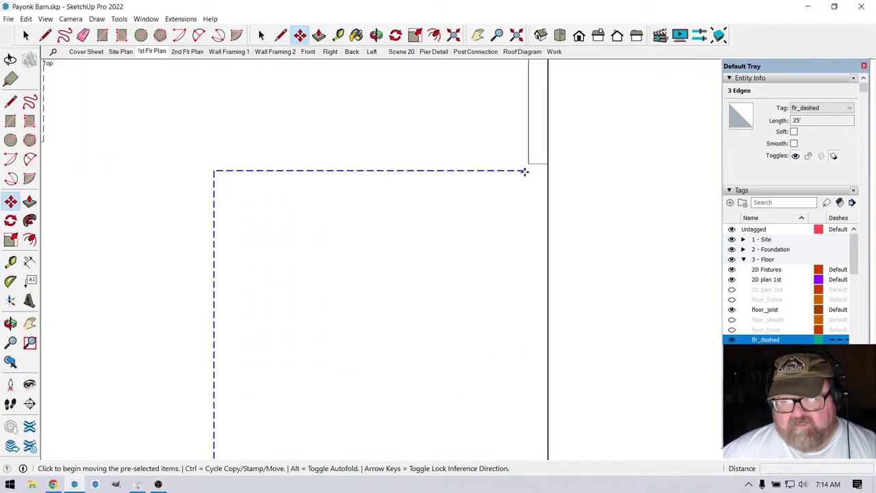
pyautogui.click(523, 170)
pyautogui.click(528, 163)
pyautogui.scroll(-1, 517, 184)
pyautogui.scroll(-5, 517, 184)
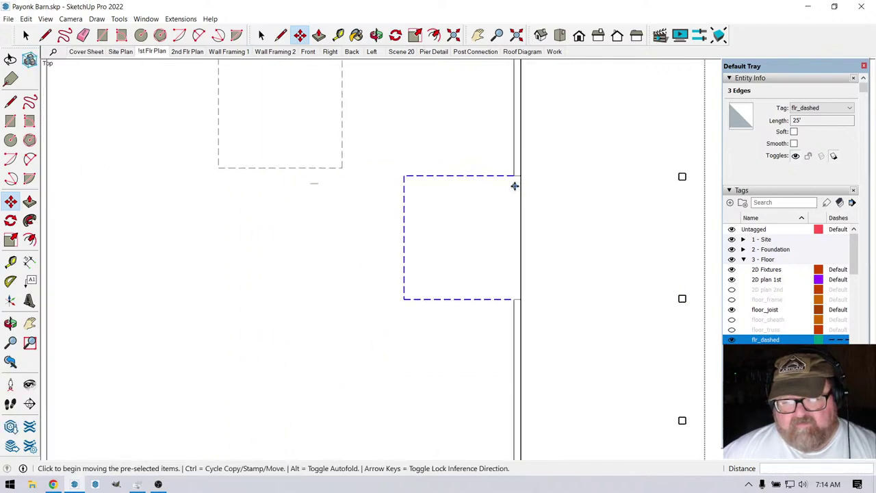
# Copy the right-wall outline and place it against the lower-left wall.
pyautogui.click(489, 214)
pyautogui.click(361, 300)
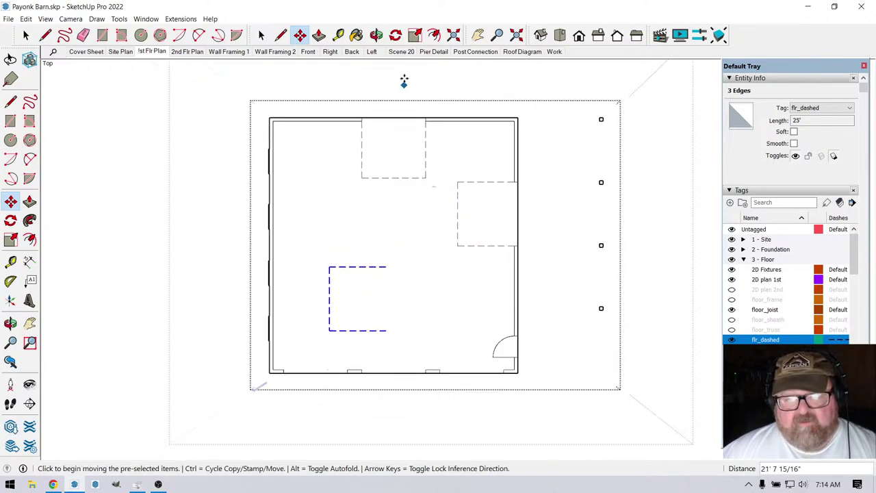
pyautogui.click(395, 35)
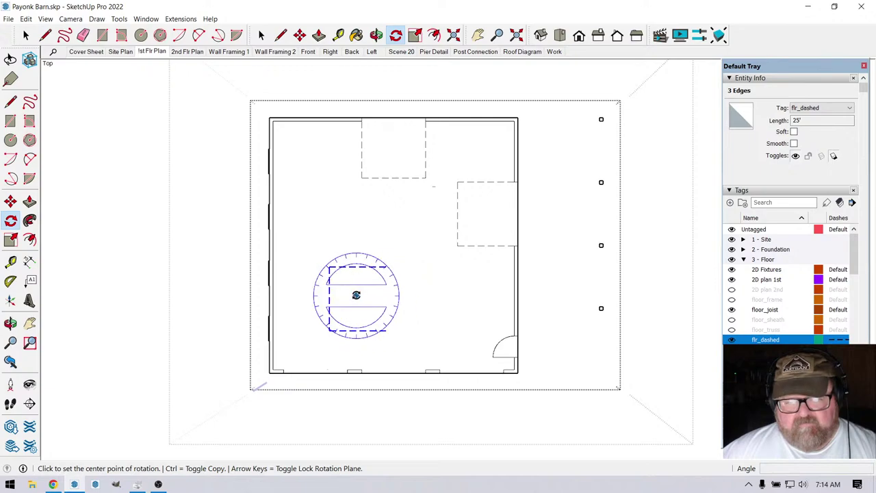
pyautogui.click(356, 297)
pyautogui.press('Escape')
pyautogui.scroll(2, 355, 352)
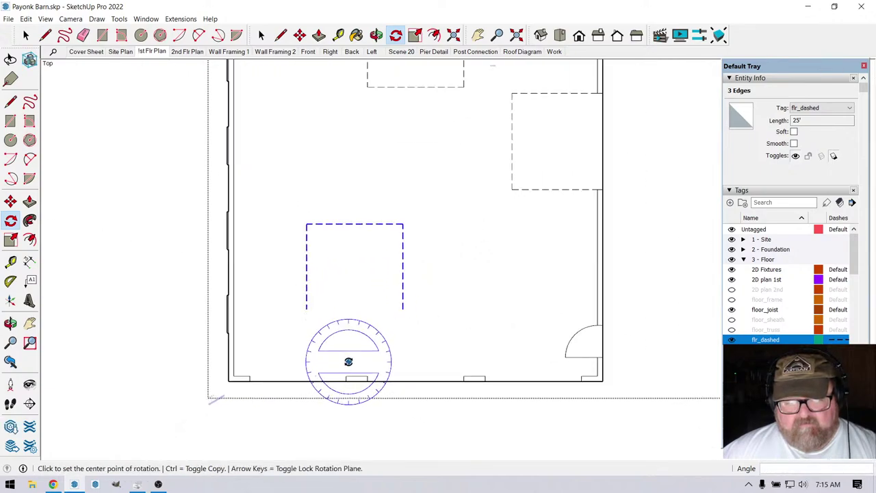
pyautogui.click(300, 34)
pyautogui.click(307, 307)
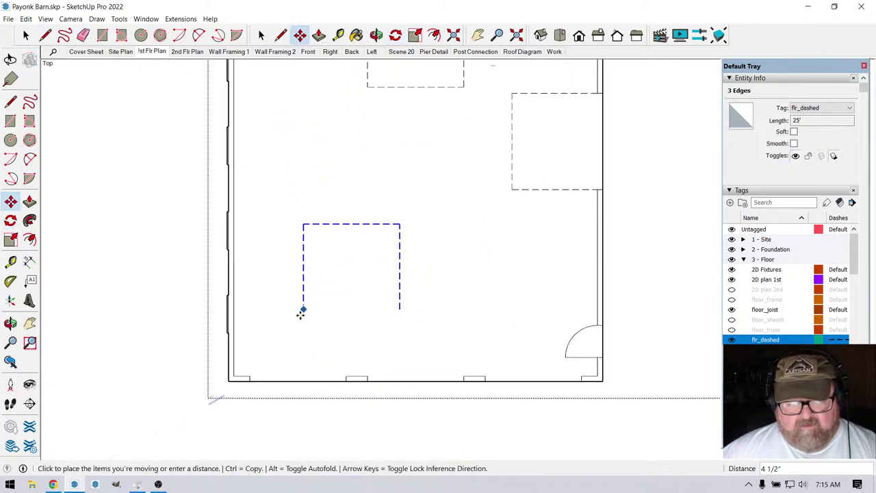
pyautogui.click(250, 375)
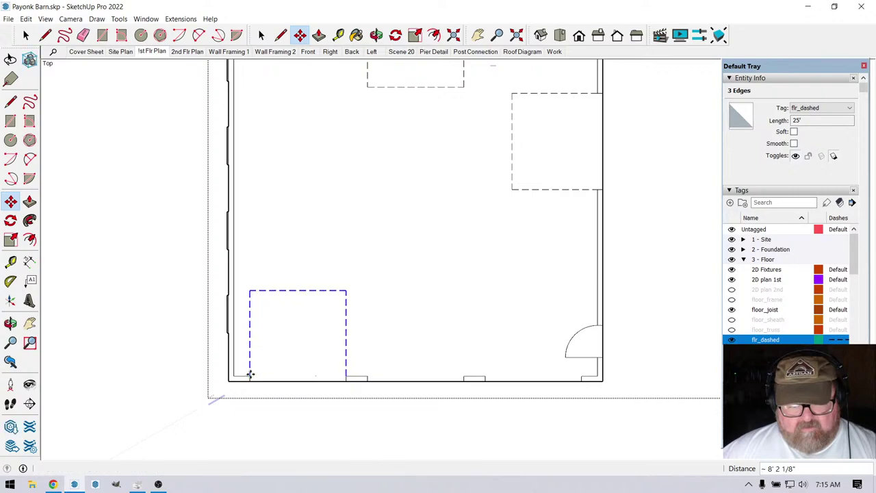
# Copy the outline twice more along the bottom wall at 11' spacing.
pyautogui.keyDown('ctrl'); pyautogui.click(346, 375); pyautogui.keyUp('ctrl')
pyautogui.click(464, 375)
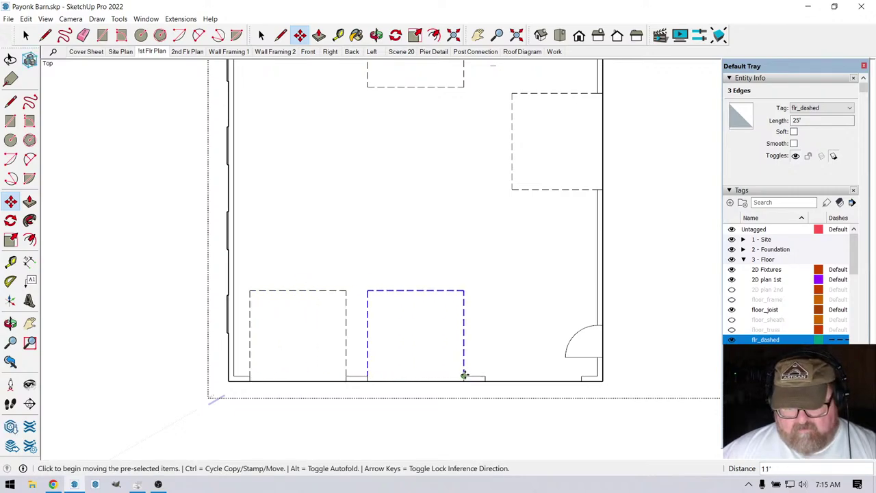
pyautogui.keyDown('ctrl'); pyautogui.click(464, 375); pyautogui.keyUp('ctrl')
pyautogui.click(581, 375)
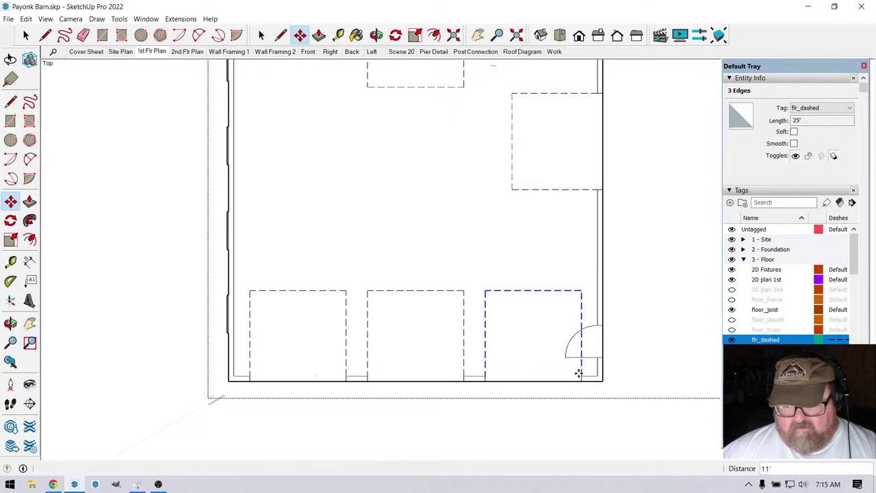
pyautogui.scroll(-1, 510, 281)
pyautogui.scroll(-2, 489, 315)
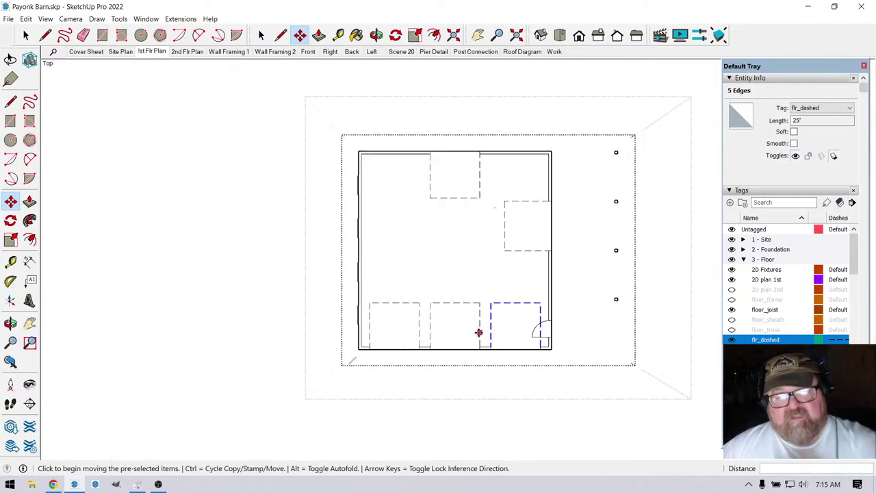
pyautogui.scroll(1, 455, 217)
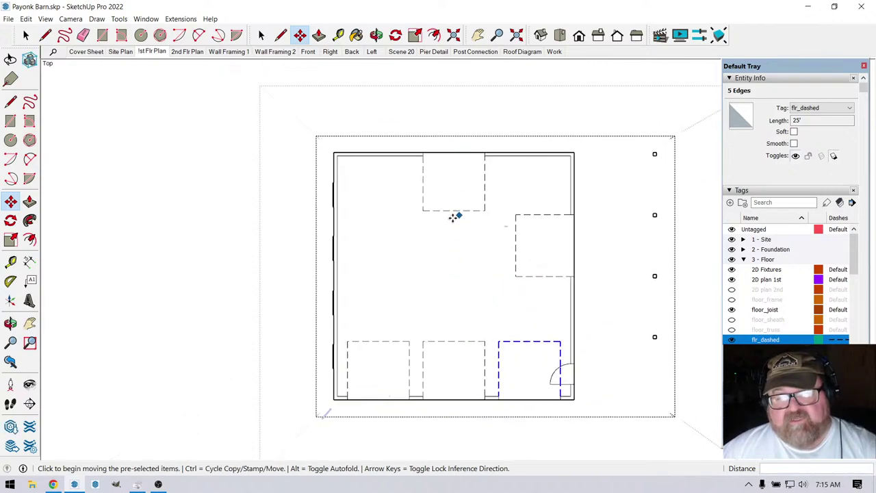
# Draw 6-inch lines across the left wall closing the top and bottom of the gap.
pyautogui.click(83, 36)
pyautogui.scroll(8, 373, 311)
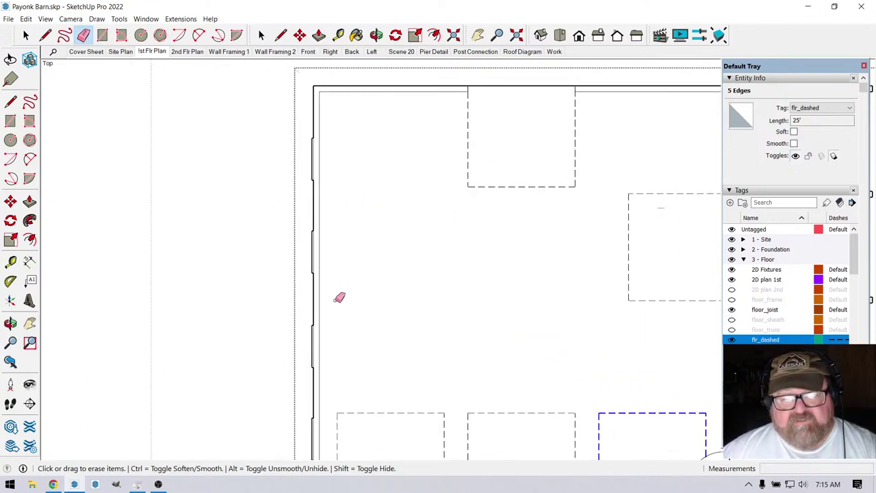
pyautogui.scroll(2, 250, 90)
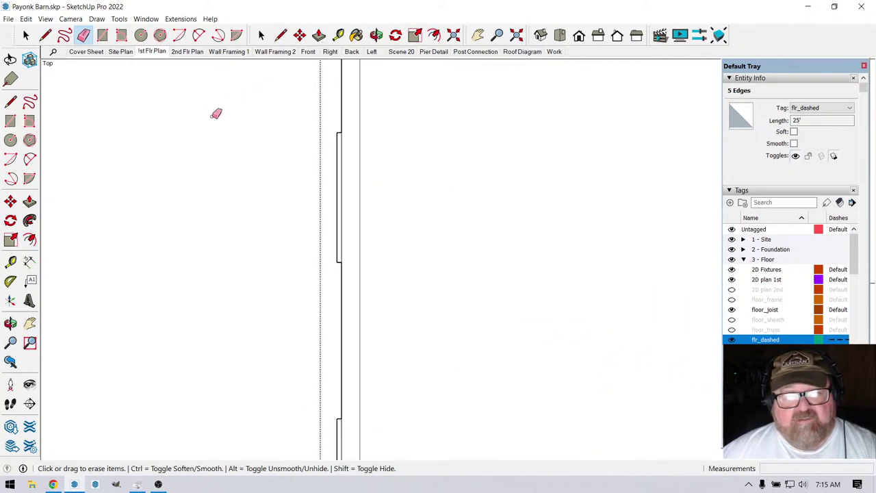
pyautogui.click(281, 36)
pyautogui.scroll(1, 337, 115)
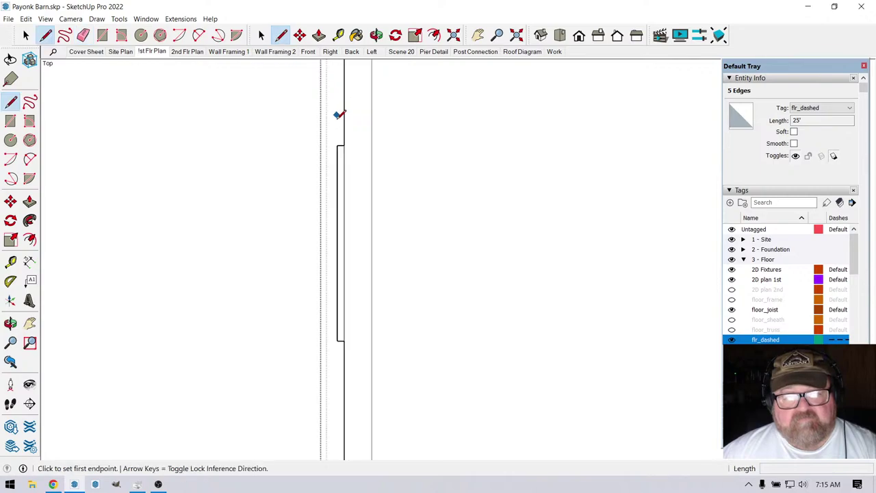
pyautogui.click(345, 144)
pyautogui.click(371, 145)
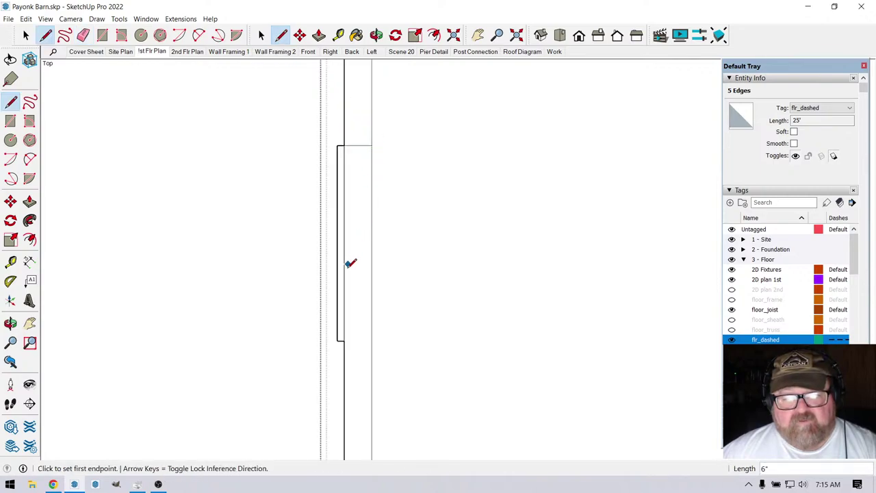
pyautogui.click(345, 339)
pyautogui.click(372, 339)
# Place guides across the left wall spaced 18 inches apart.
pyautogui.click(338, 35)
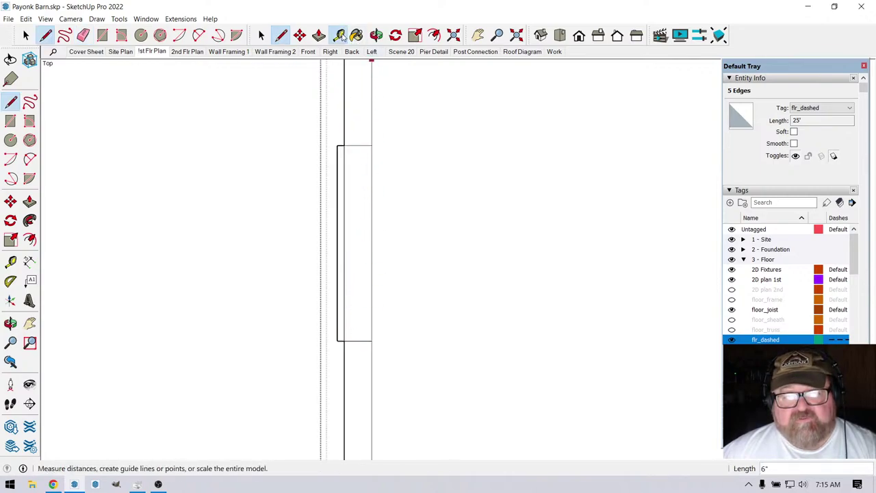
pyautogui.click(357, 145)
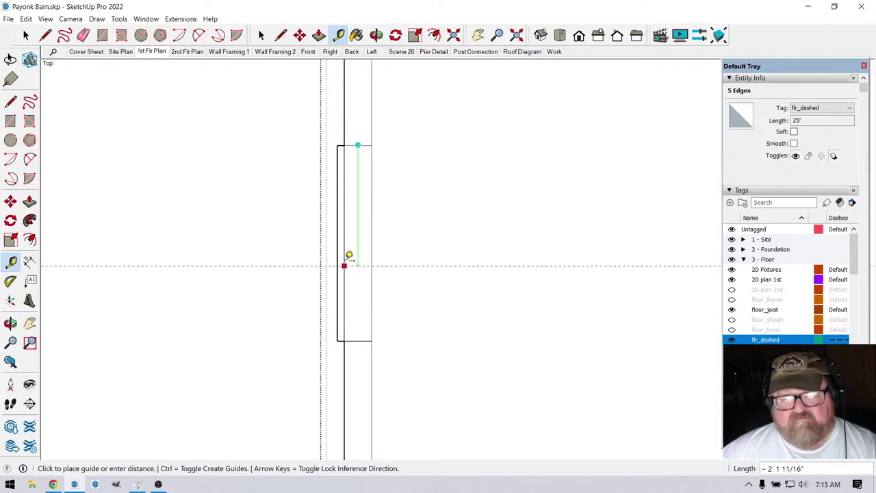
pyautogui.scroll(-3, 364, 185)
pyautogui.scroll(5, 366, 172)
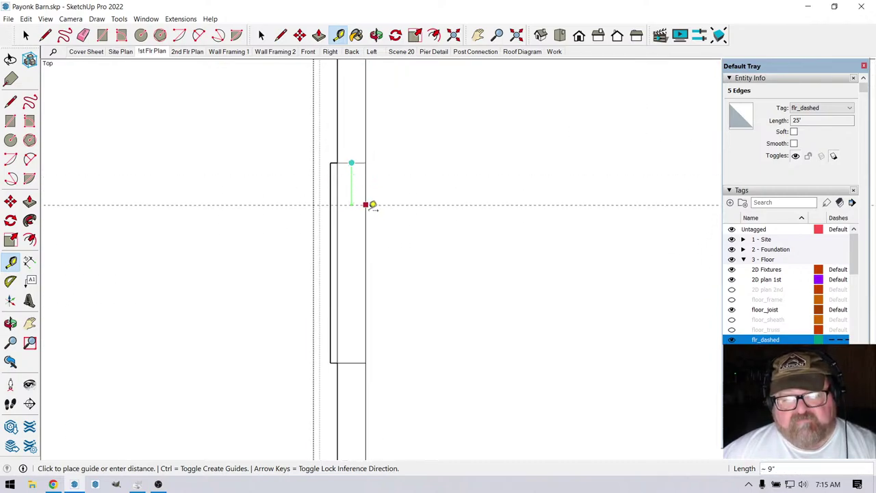
pyautogui.scroll(1, 366, 254)
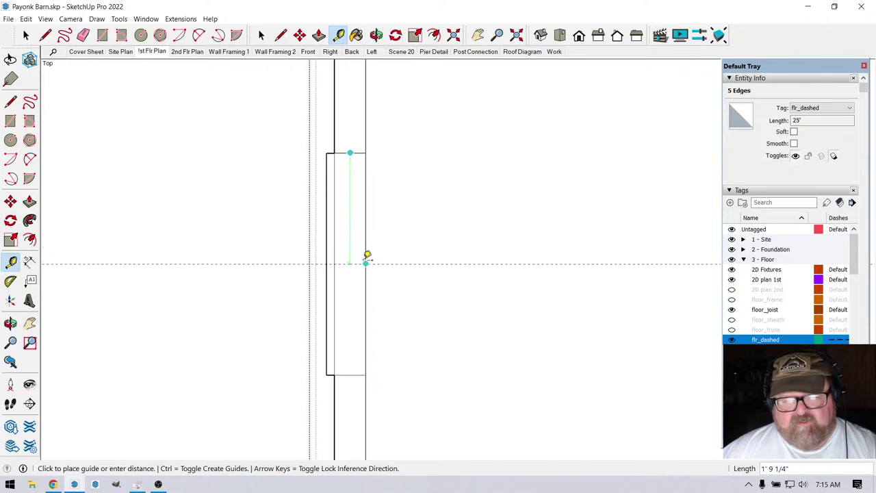
pyautogui.click(368, 258)
pyautogui.click(382, 263)
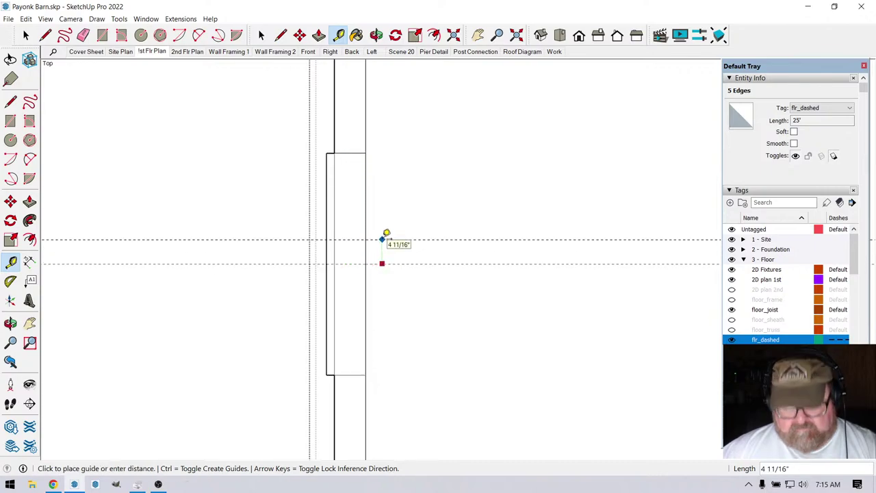
pyautogui.write('18')
pyautogui.press('Return')
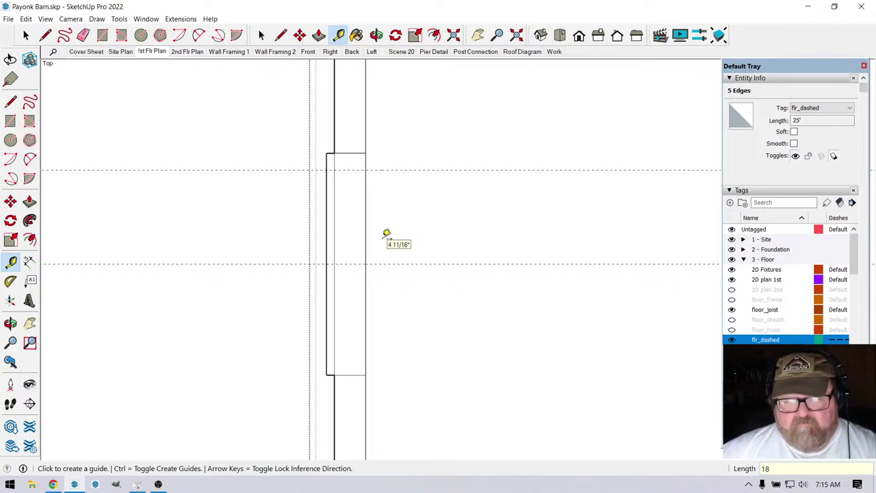
pyautogui.click(382, 263)
pyautogui.write('1')
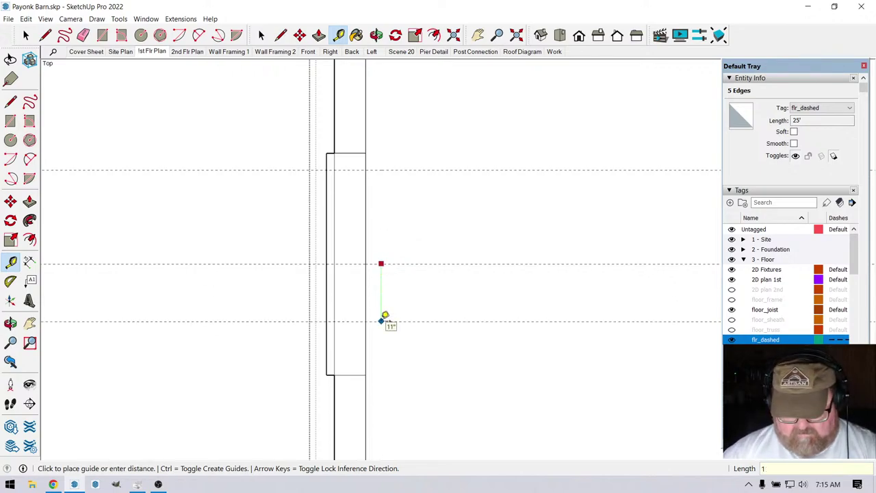
pyautogui.press('Return')
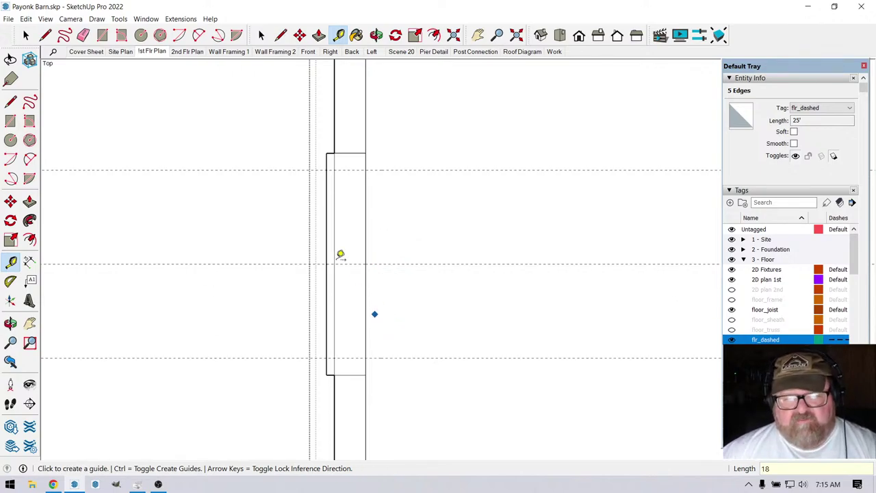
# Draw 6-inch lines along the upper and lower guides.
pyautogui.click(45, 35)
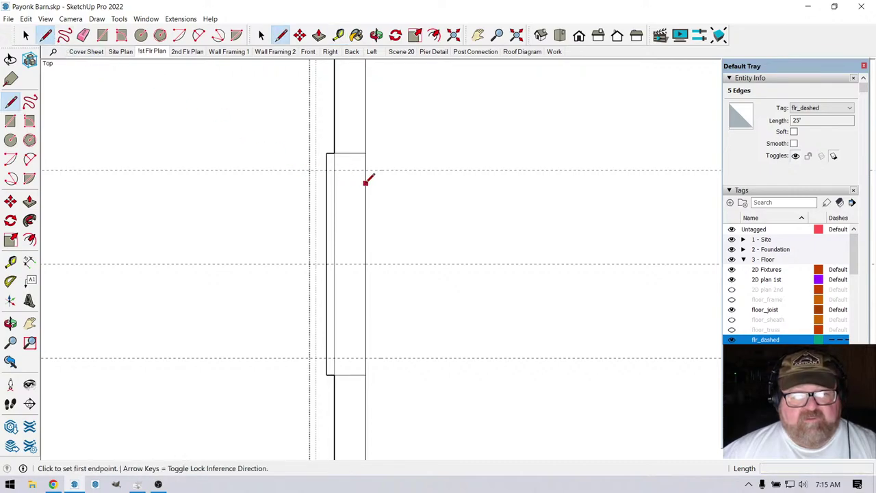
pyautogui.click(334, 168)
pyautogui.click(366, 169)
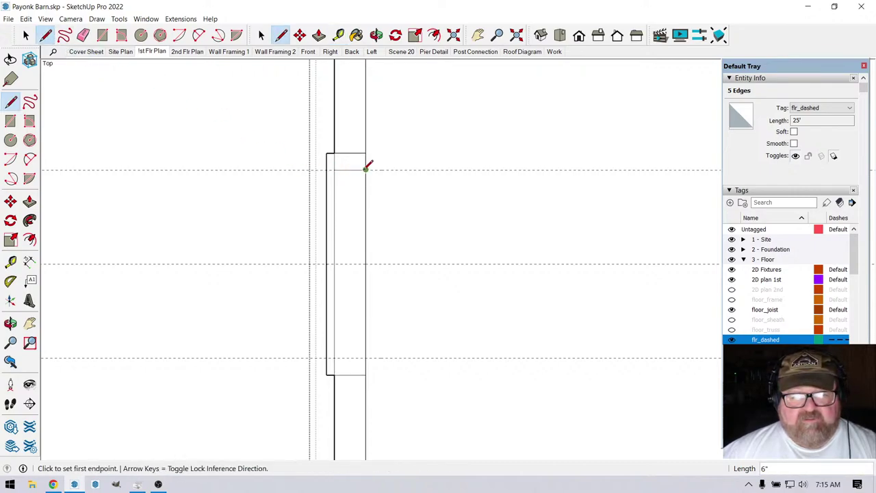
pyautogui.click(334, 357)
pyautogui.click(367, 356)
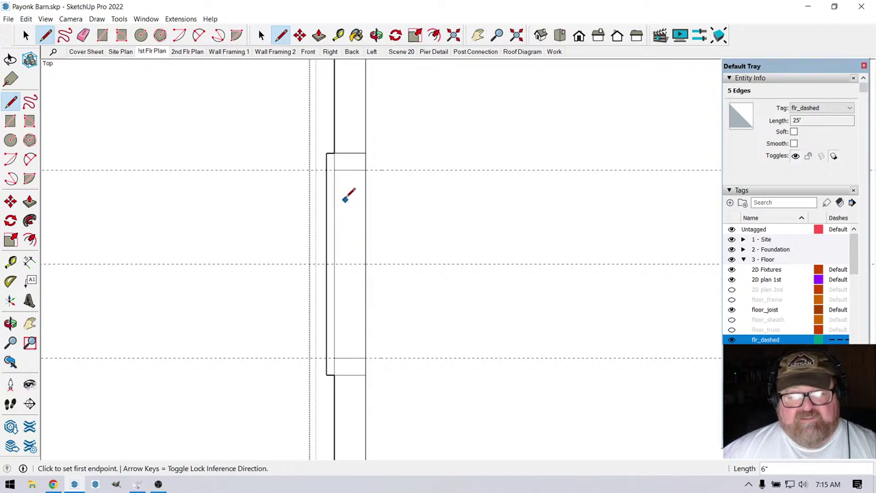
# Erase the old opening's extra edges and short top and bottom segments.
pyautogui.click(82, 35)
pyautogui.moveTo(327, 150); pyautogui.dragTo(324, 197)
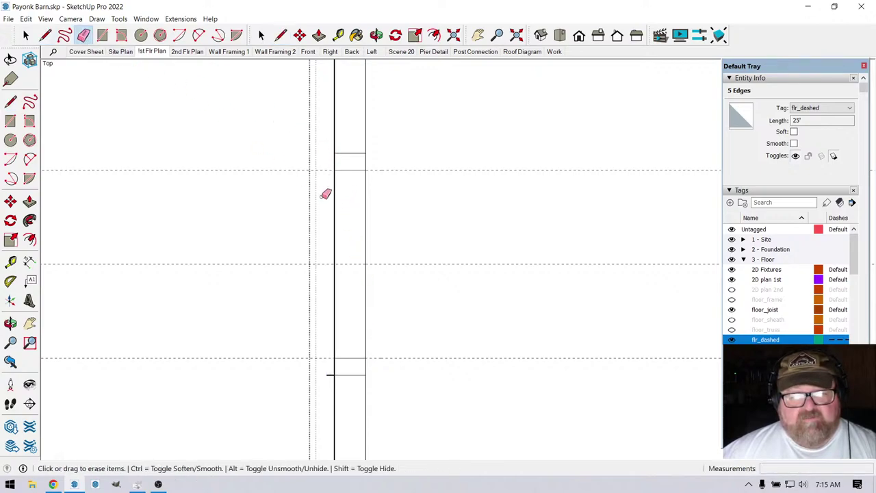
pyautogui.click(348, 374)
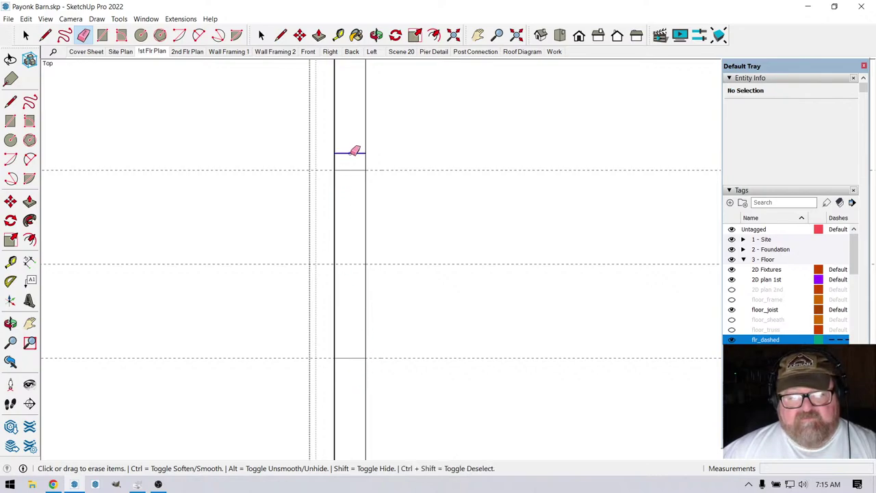
pyautogui.moveTo(353, 151); pyautogui.dragTo(361, 150)
# Draw a vertical line between the upper and lower guides.
pyautogui.click(45, 35)
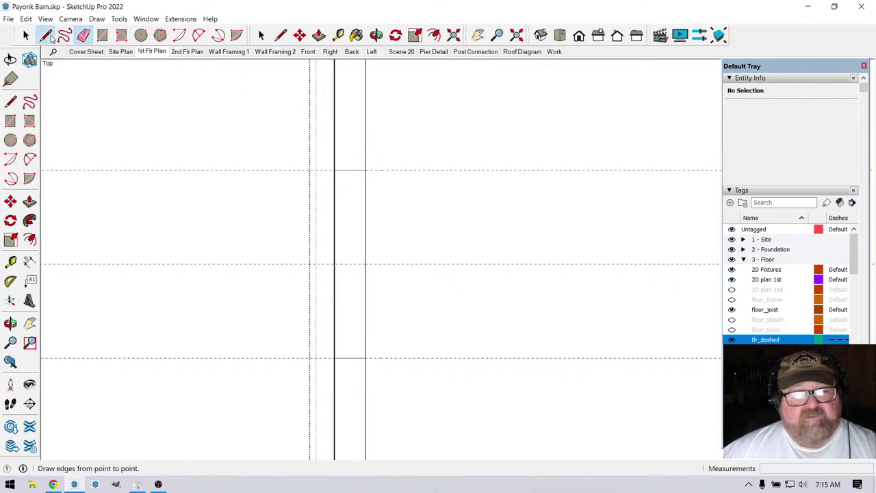
pyautogui.click(350, 170)
pyautogui.click(350, 355)
pyautogui.scroll(-4, 433, 204)
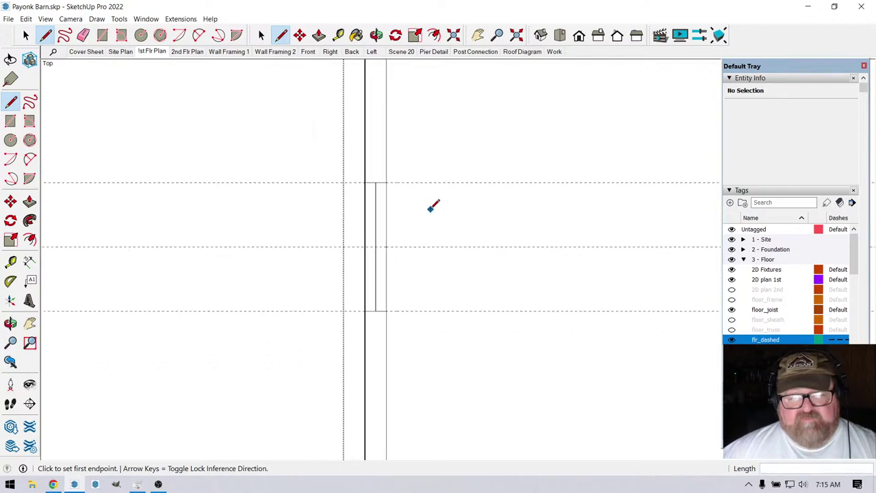
pyautogui.click(83, 35)
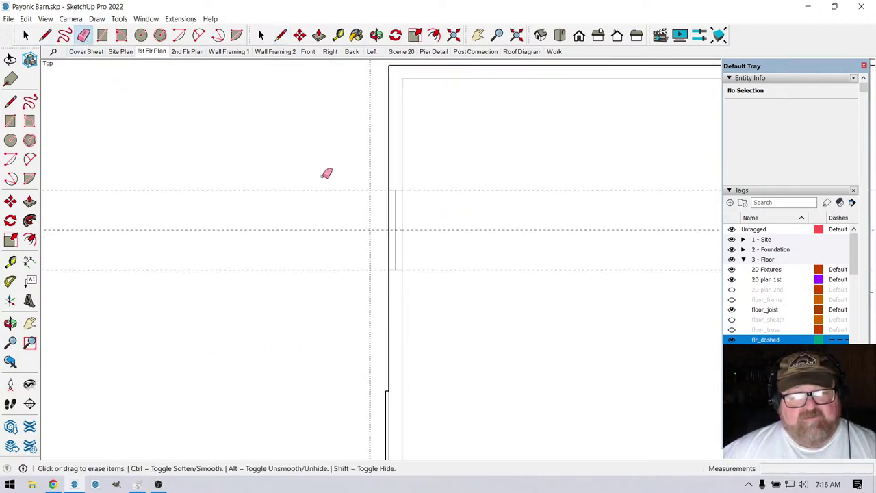
pyautogui.scroll(-2, 327, 186)
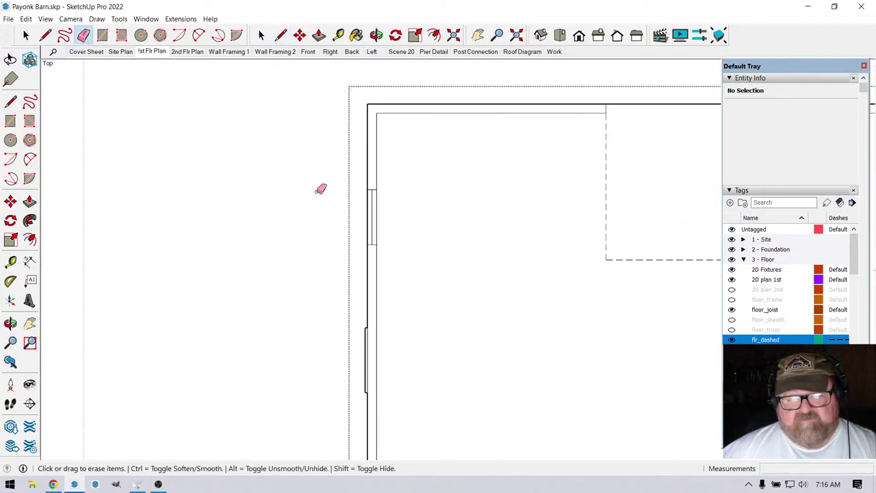
pyautogui.press('space')
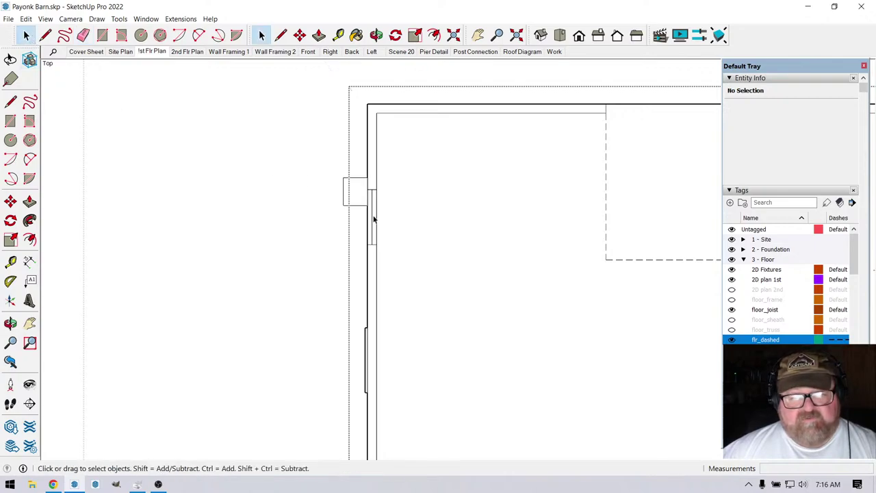
# Copy the opening piece into the left wall's new gap and erase the leftover vertical edge.
pyautogui.tripleClick(373, 218)
pyautogui.scroll(3, 391, 238)
pyautogui.click(303, 39)
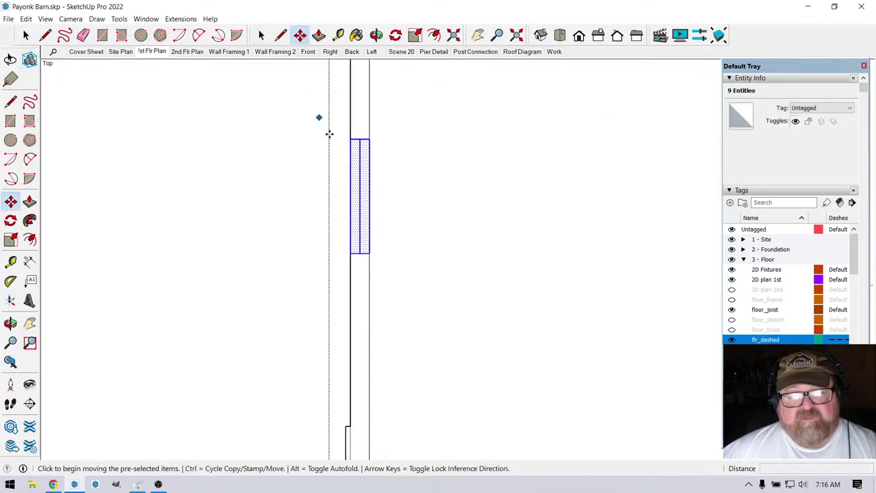
pyautogui.press('ctrl')
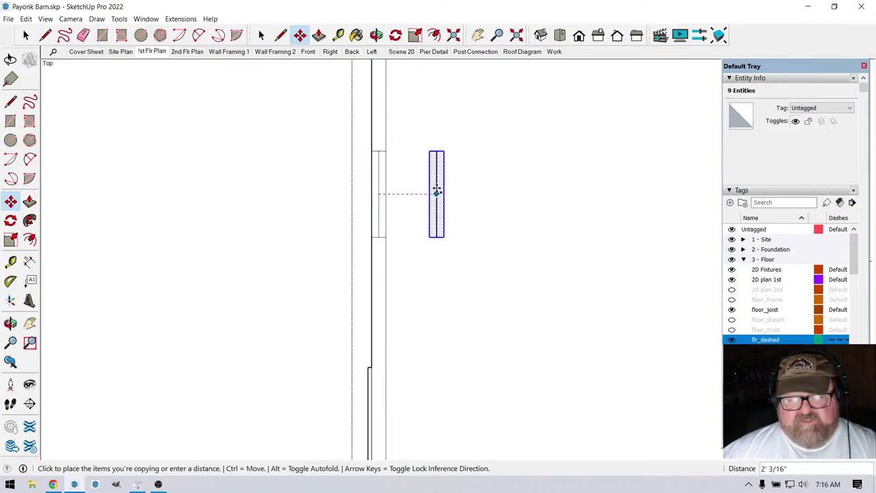
pyautogui.scroll(-5, 434, 192)
pyautogui.scroll(6, 406, 344)
pyautogui.scroll(3, 406, 344)
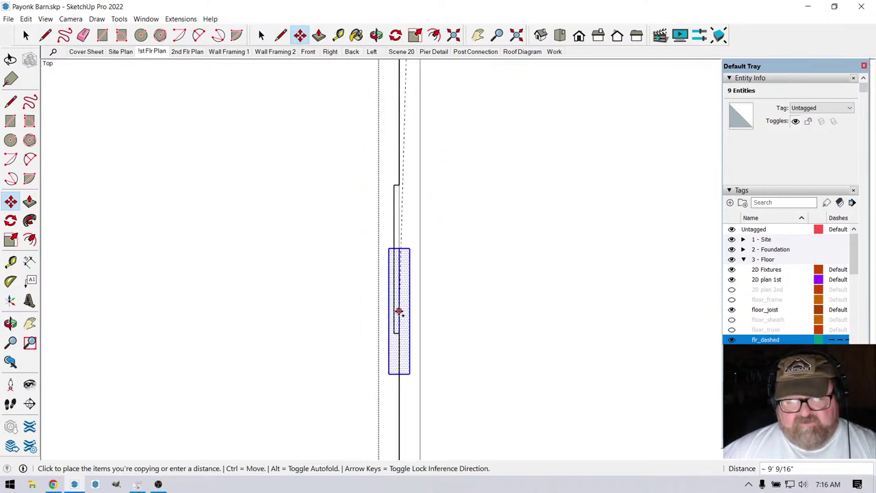
pyautogui.click(403, 257)
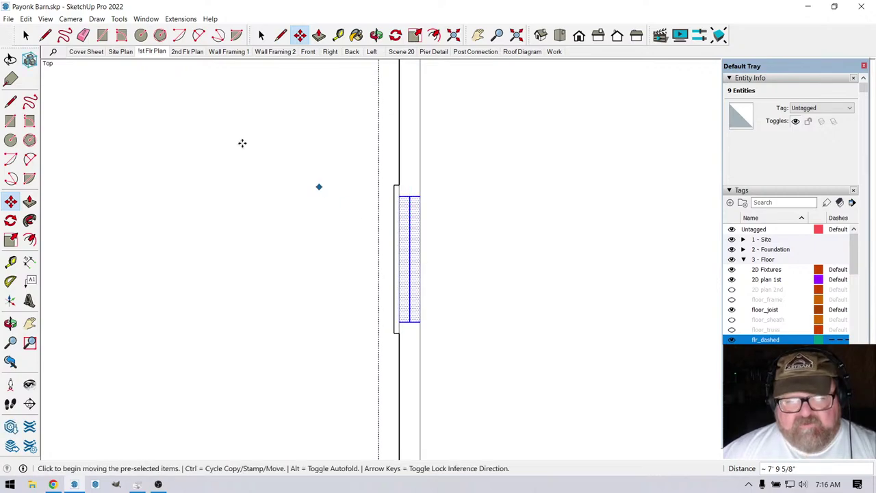
pyautogui.click(83, 36)
pyautogui.click(394, 191)
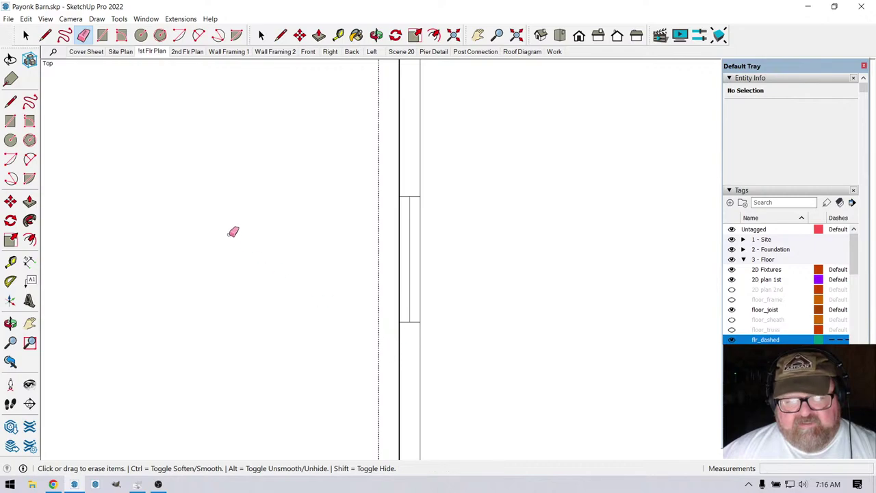
# Copy the window outline about 7'11" down the wall and erase the old stepped line.
pyautogui.click(26, 36)
pyautogui.moveTo(378, 186); pyautogui.dragTo(473, 351)
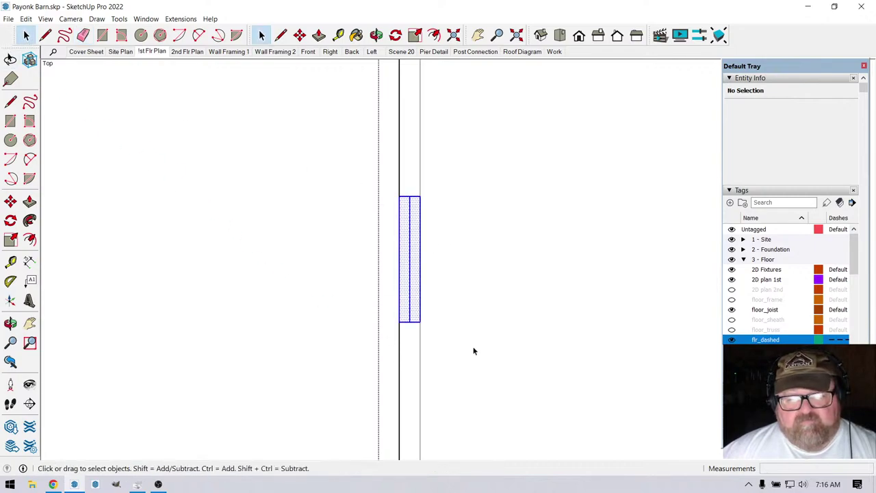
pyautogui.click(300, 35)
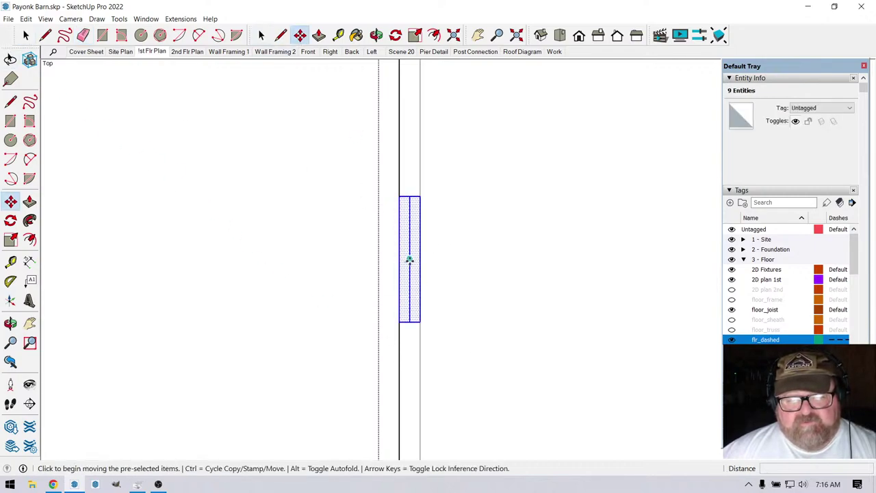
pyautogui.press('ctrl')
pyautogui.click(410, 260)
pyautogui.scroll(-3, 499, 226)
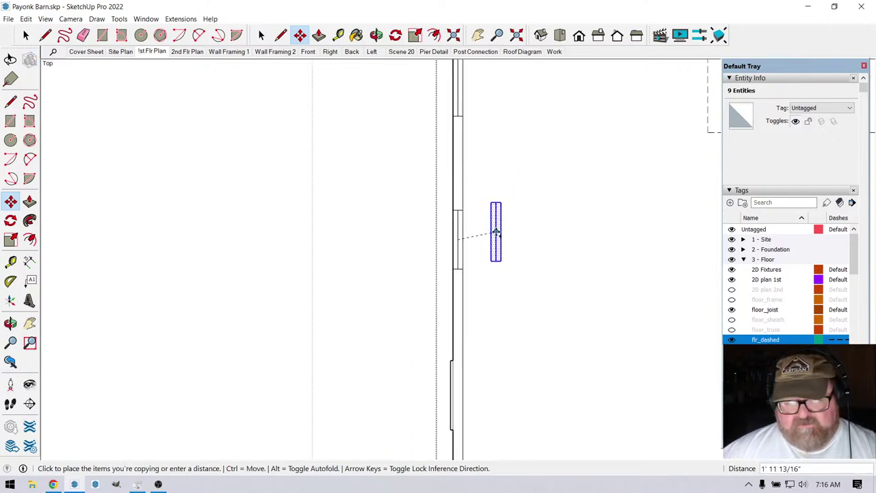
pyautogui.scroll(-1, 497, 232)
pyautogui.scroll(5, 472, 342)
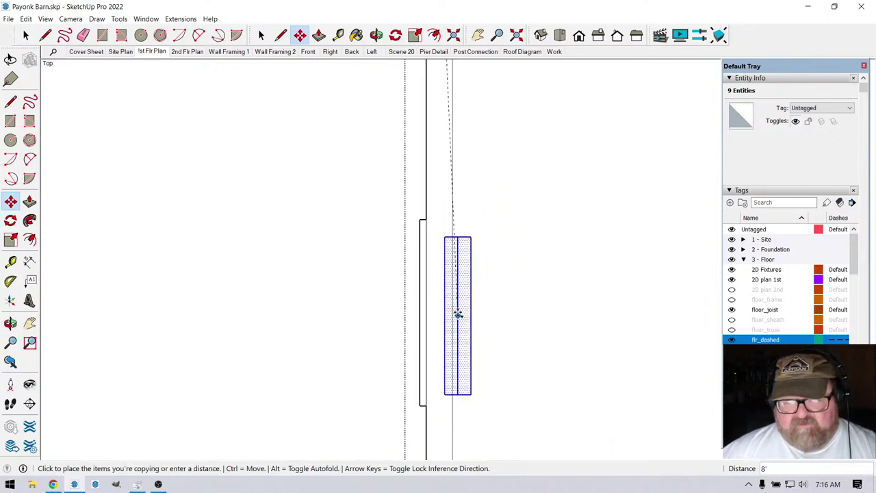
pyautogui.scroll(1, 452, 311)
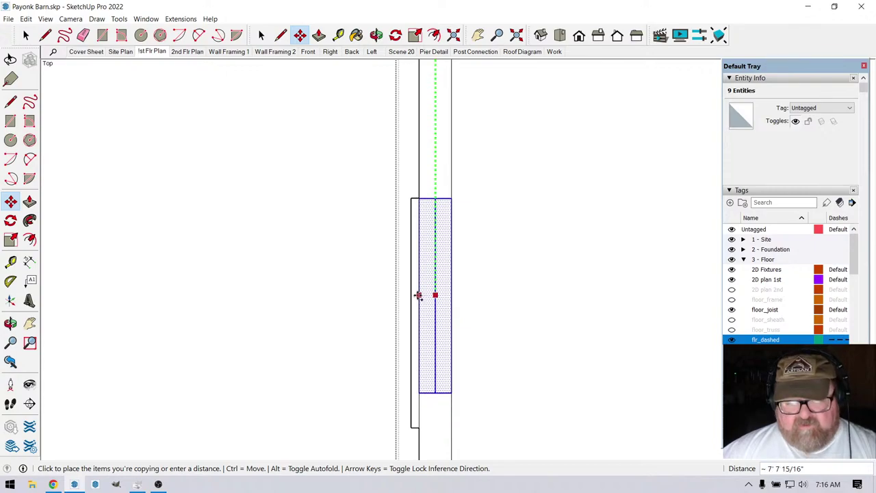
pyautogui.click(418, 311)
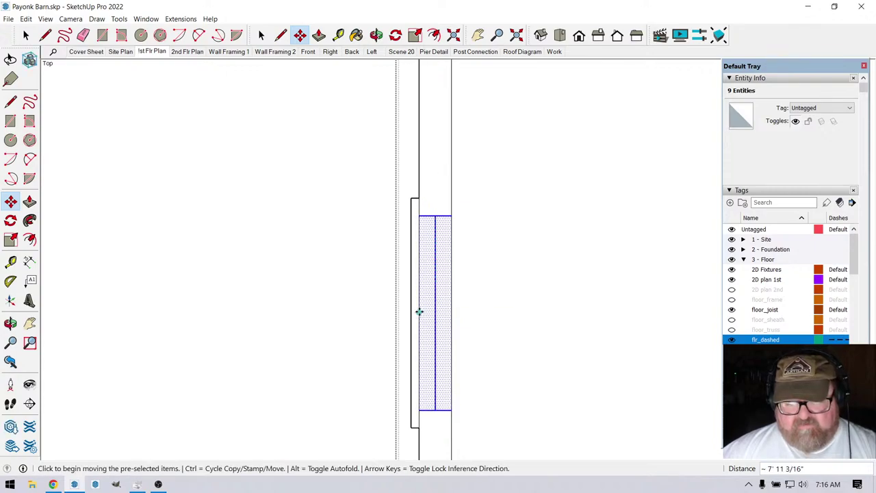
pyautogui.click(83, 36)
pyautogui.click(413, 200)
# Copy the window outline a second time further down the wall.
pyautogui.scroll(-1, 401, 226)
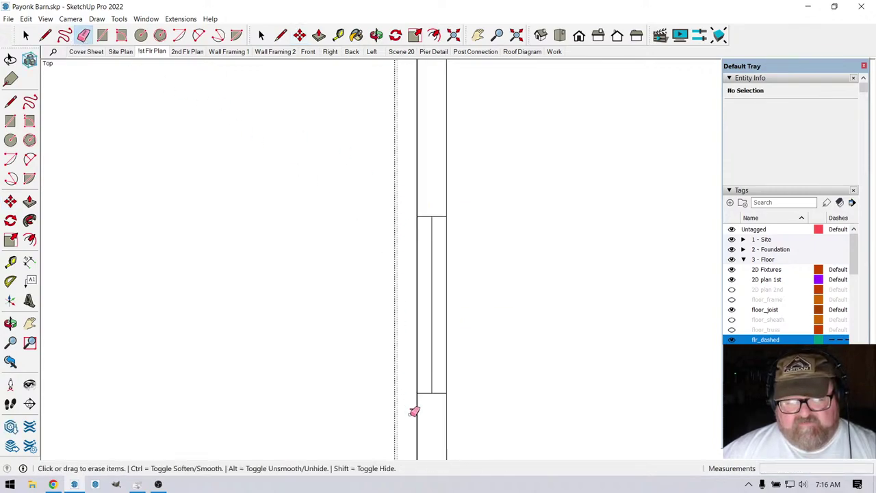
pyautogui.scroll(-2, 372, 164)
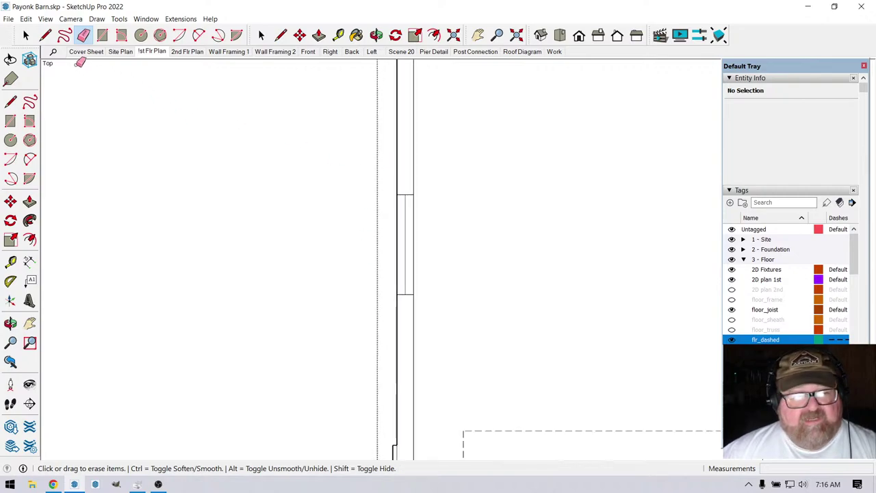
pyautogui.click(26, 36)
pyautogui.moveTo(368, 183); pyautogui.dragTo(456, 309)
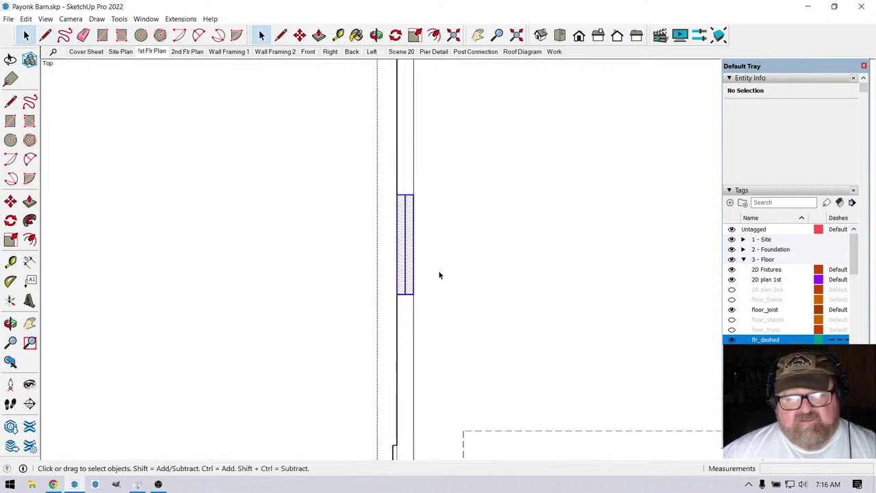
pyautogui.scroll(2, 430, 250)
pyautogui.click(300, 35)
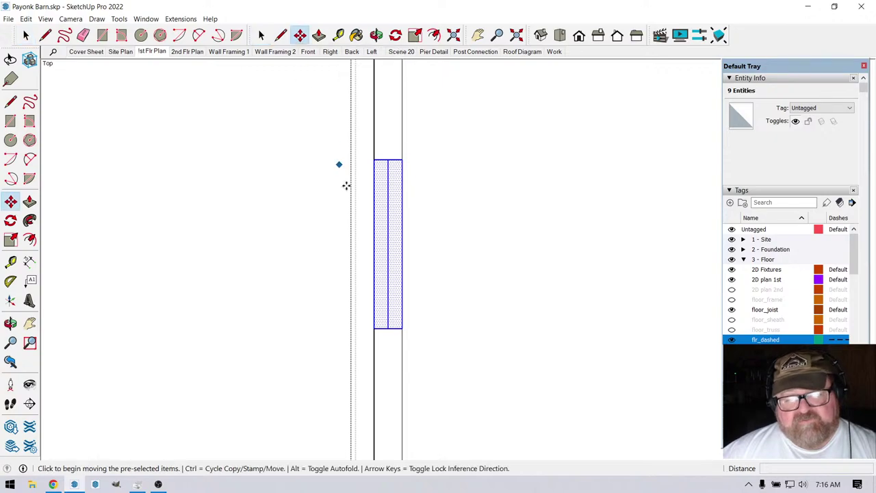
pyautogui.click(387, 245)
pyautogui.press('ctrl')
pyautogui.scroll(-3, 424, 243)
pyautogui.scroll(-2, 339, 229)
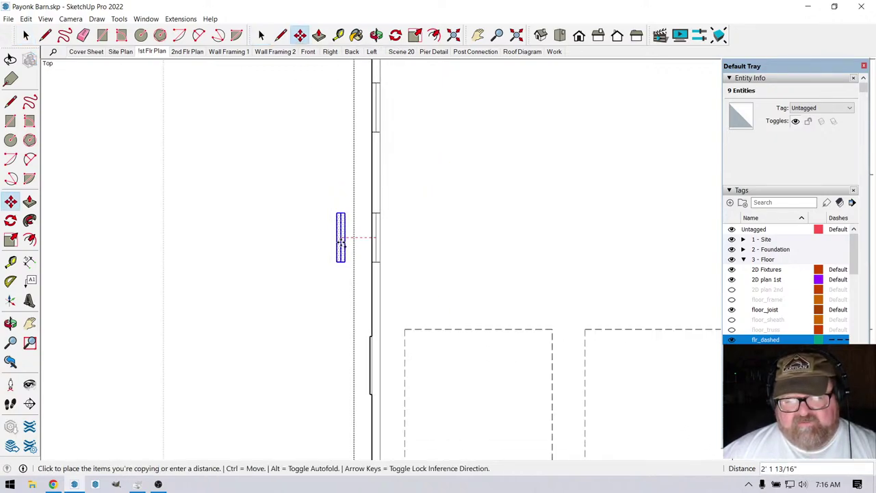
pyautogui.scroll(4, 366, 343)
pyautogui.scroll(3, 361, 337)
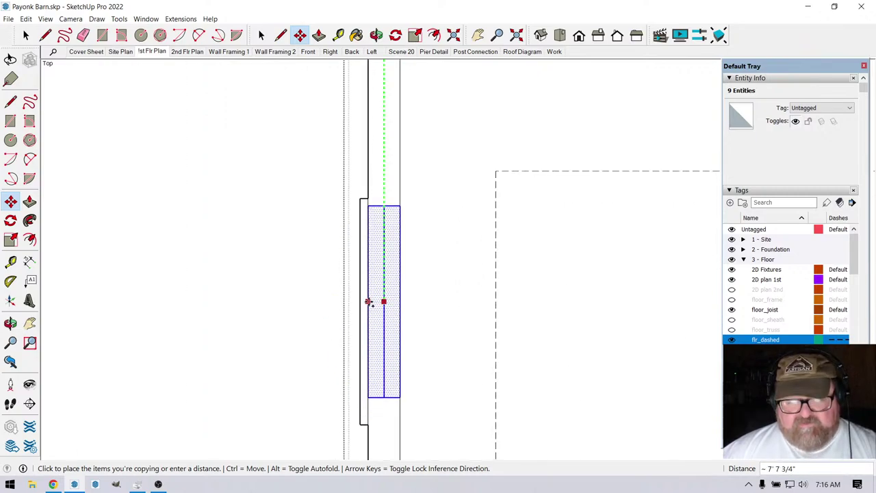
pyautogui.click(366, 313)
# Erase the old opening line behind the second copy, then undo the erase.
pyautogui.click(82, 35)
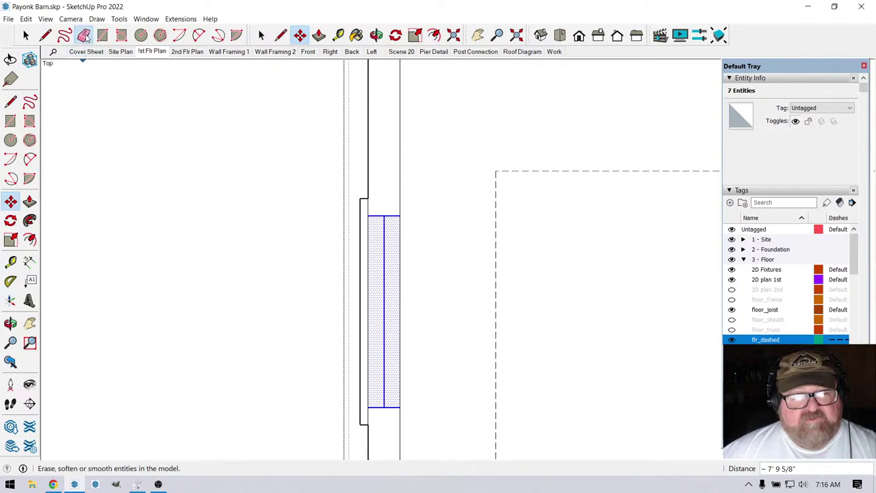
pyautogui.click(362, 197)
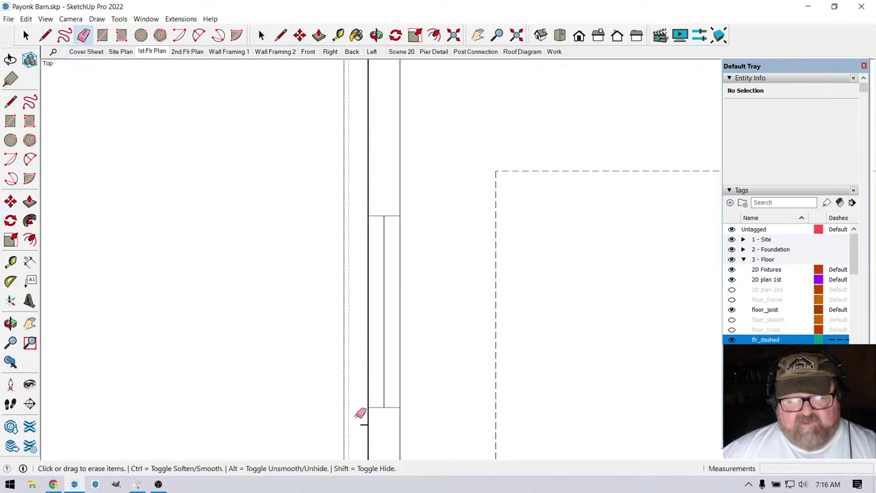
pyautogui.hotkey('ctrl', 'z')
pyautogui.scroll(-5, 233, 286)
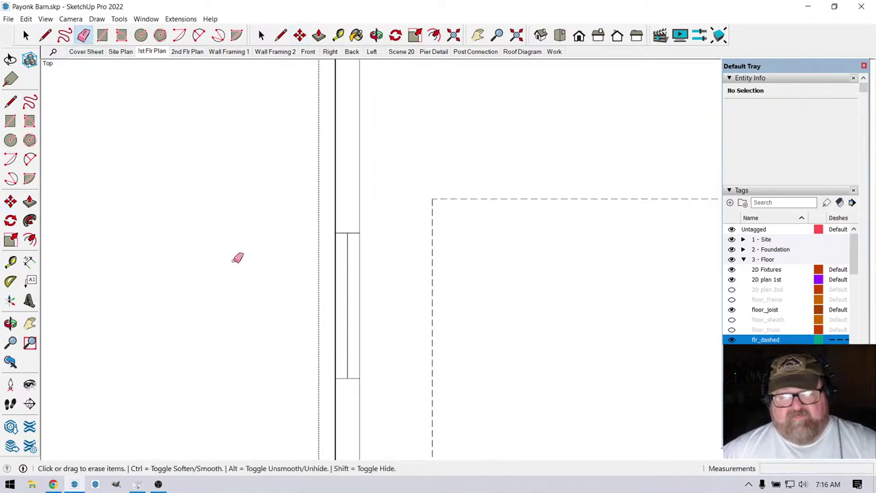
pyautogui.scroll(-3, 239, 248)
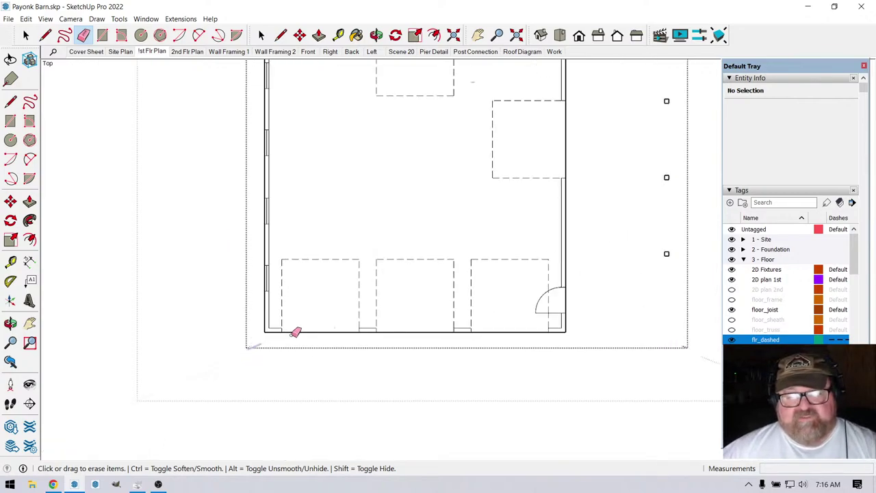
pyautogui.scroll(5, 501, 319)
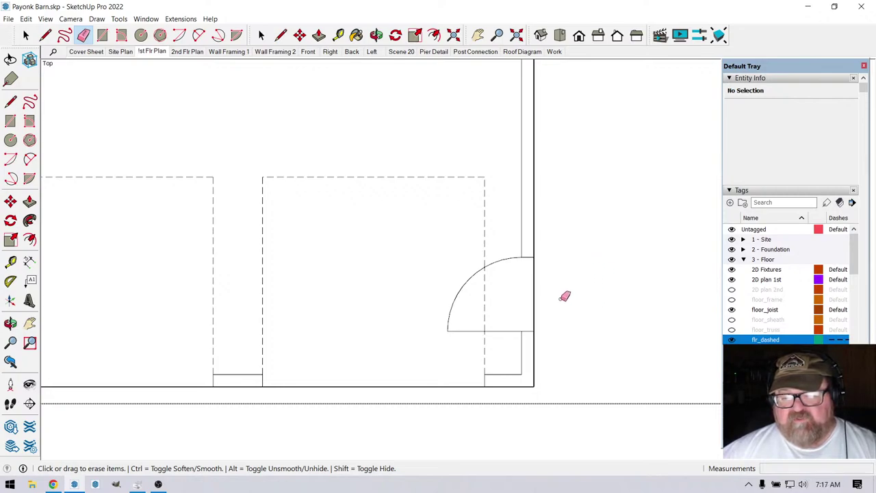
pyautogui.scroll(-3, 579, 302)
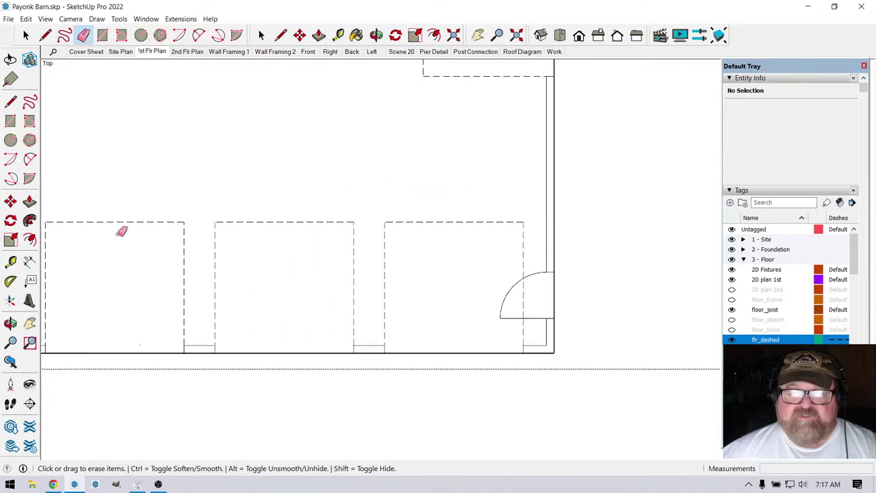
pyautogui.scroll(-5, 592, 294)
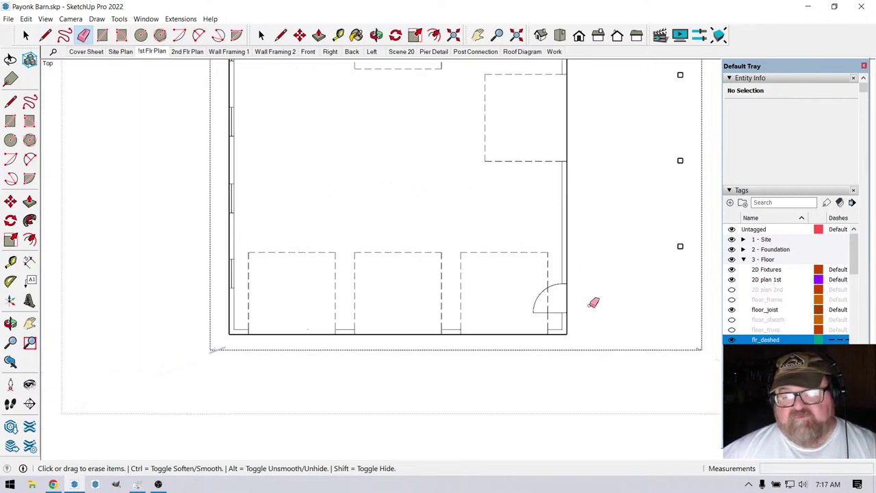
pyautogui.scroll(2, 482, 232)
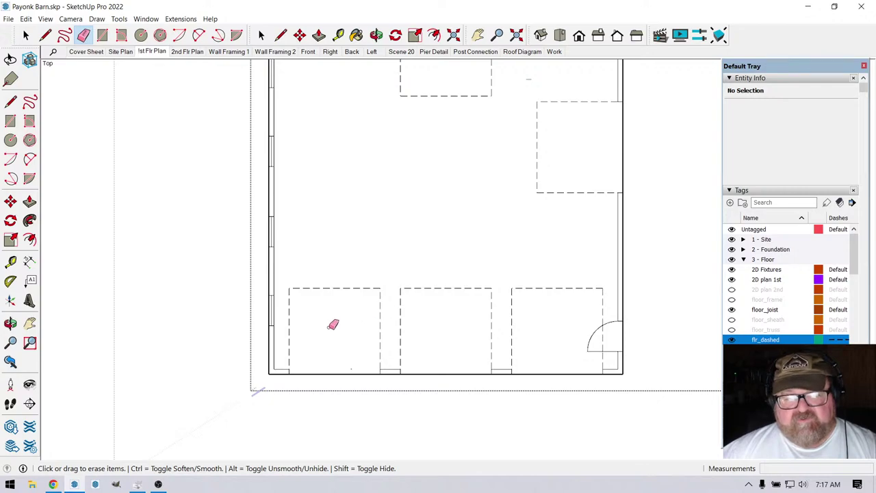
pyautogui.scroll(2, 273, 301)
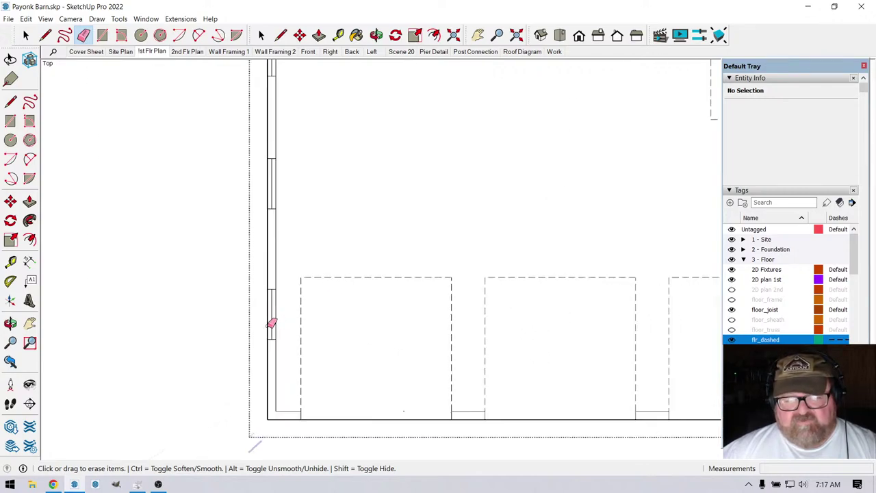
pyautogui.scroll(-3, 271, 324)
pyautogui.scroll(-2, 396, 342)
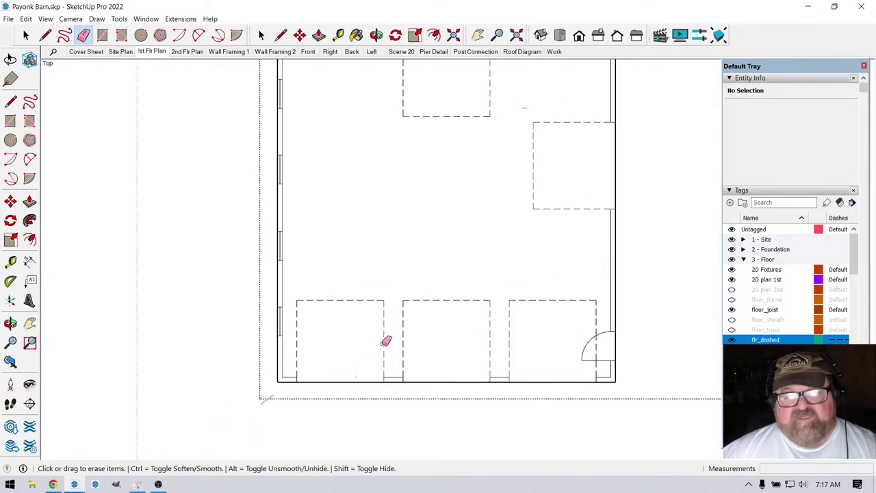
pyautogui.scroll(1, 493, 236)
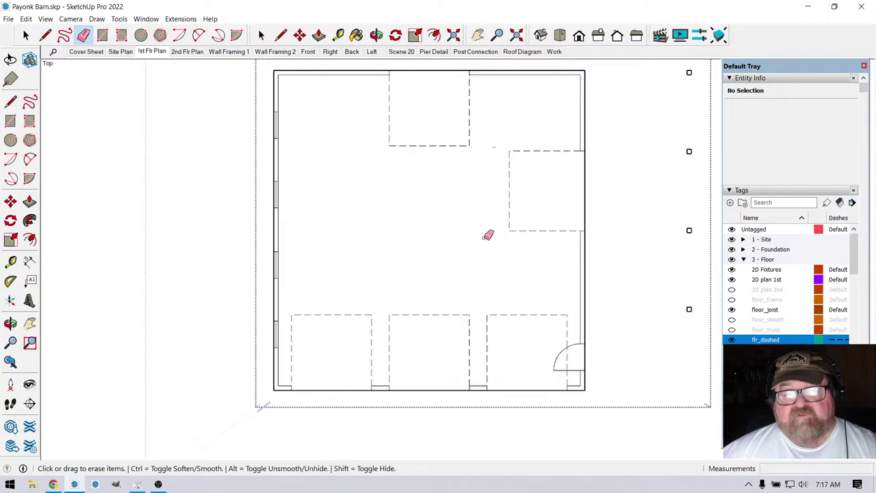
pyautogui.scroll(2, 294, 142)
pyautogui.scroll(-1, 280, 125)
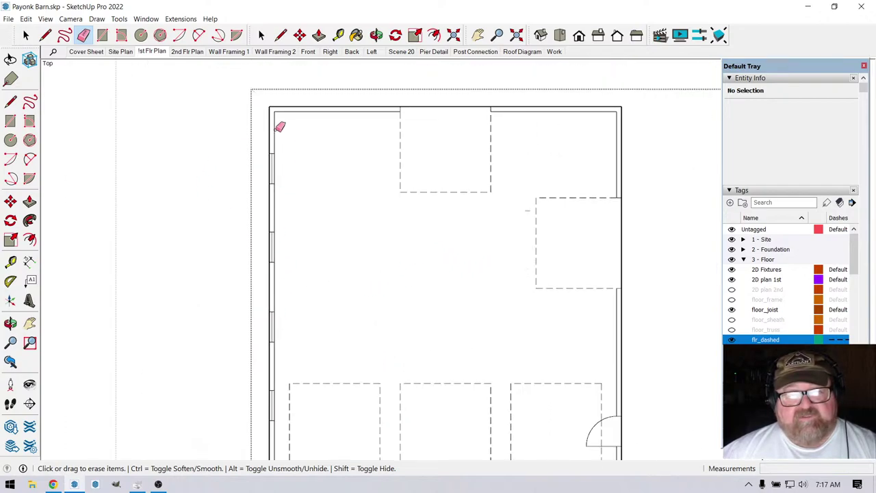
pyautogui.scroll(3, 285, 98)
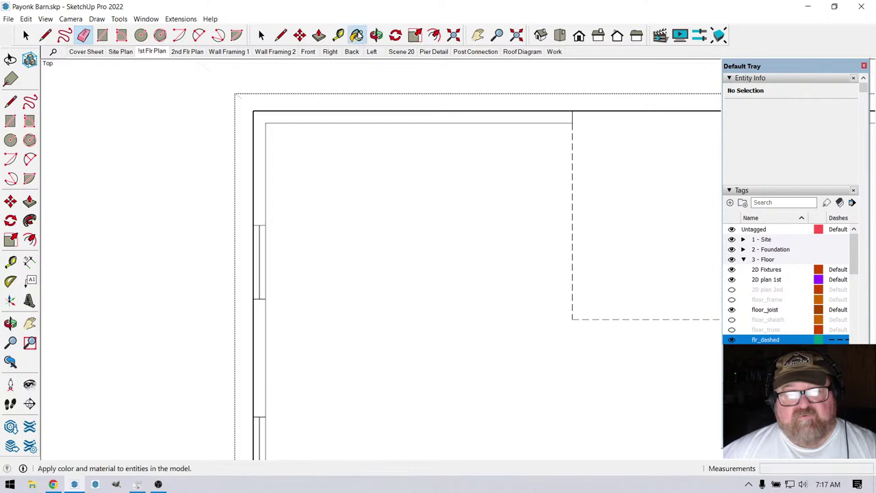
# Load the Sketchy Lines Wavy 45 A pattern from Patterns into the Paint Bucket.
pyautogui.click(356, 35)
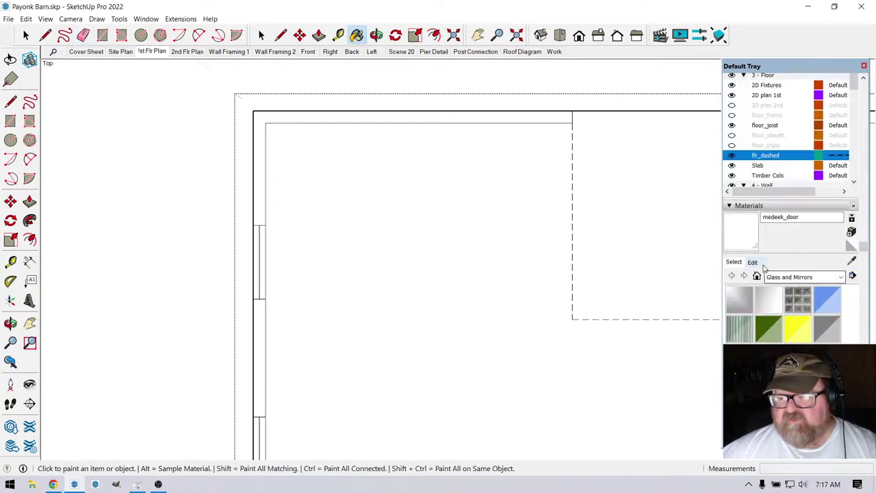
pyautogui.click(839, 277)
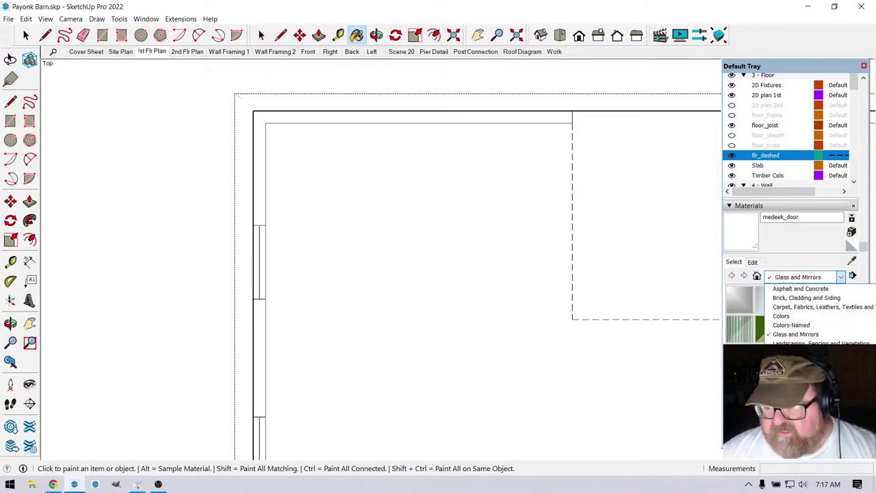
pyautogui.click(797, 370)
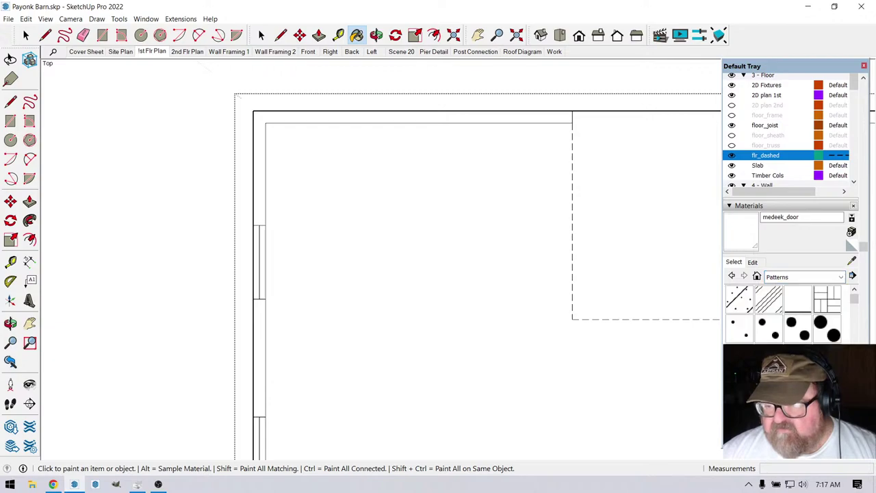
pyautogui.scroll(-2, 784, 314)
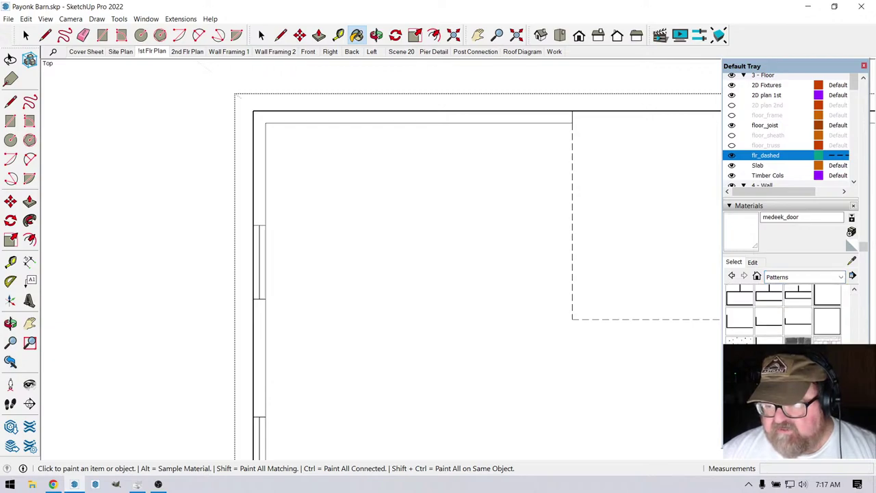
pyautogui.click(768, 346)
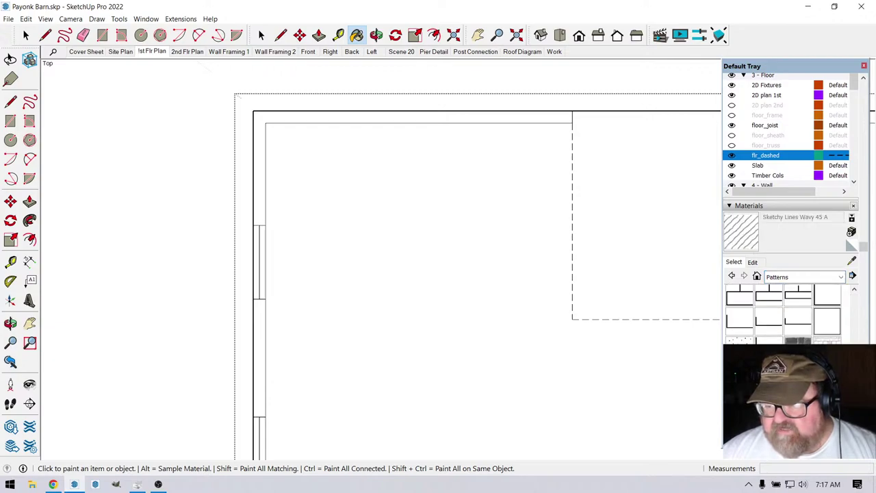
# Hatch the unhatched bottom-wall segments, bottom-right corner and right wall with the wavy pattern.
pyautogui.click(264, 178)
pyautogui.scroll(-2, 271, 180)
pyautogui.scroll(-3, 273, 267)
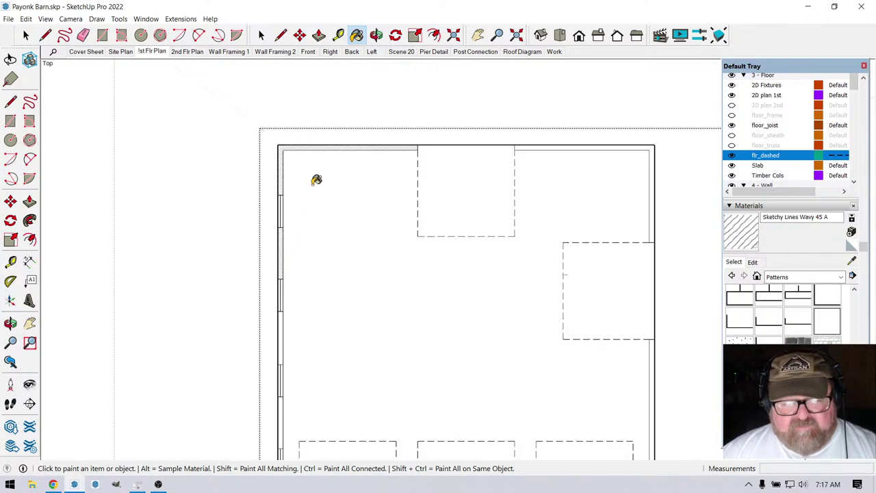
pyautogui.scroll(1, 318, 364)
pyautogui.scroll(2, 318, 365)
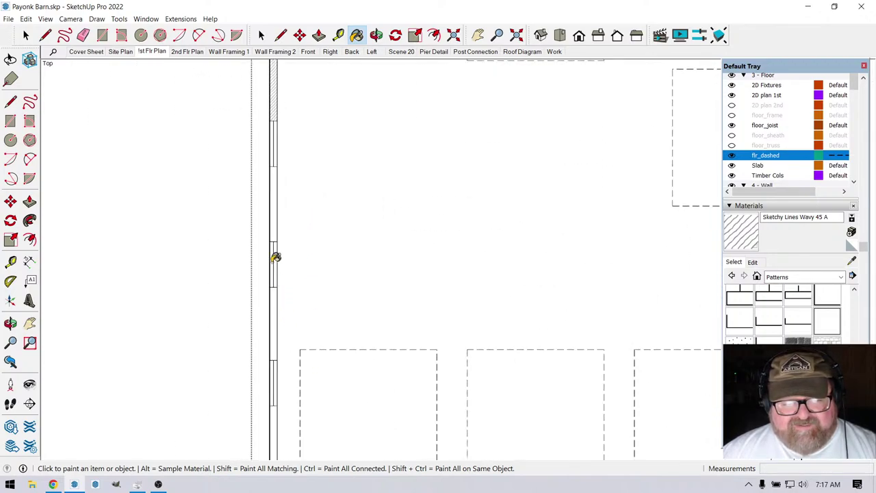
pyautogui.scroll(-2, 294, 290)
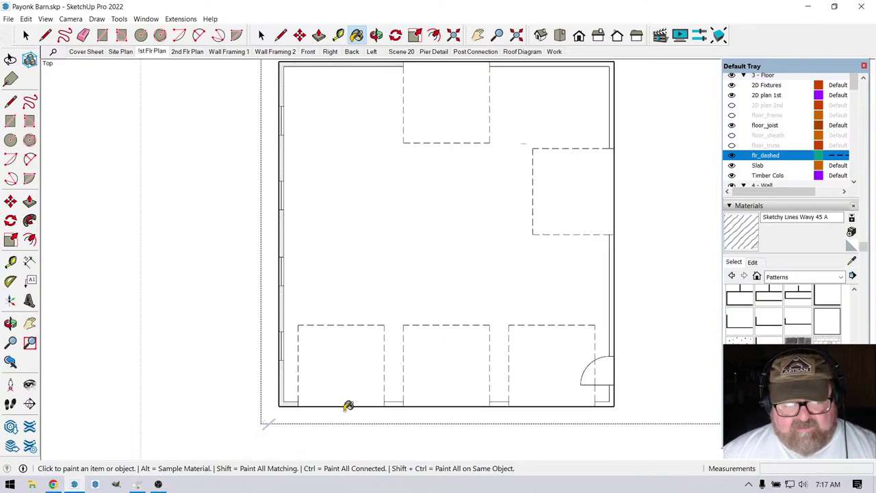
pyautogui.scroll(2, 427, 398)
pyautogui.click(380, 394)
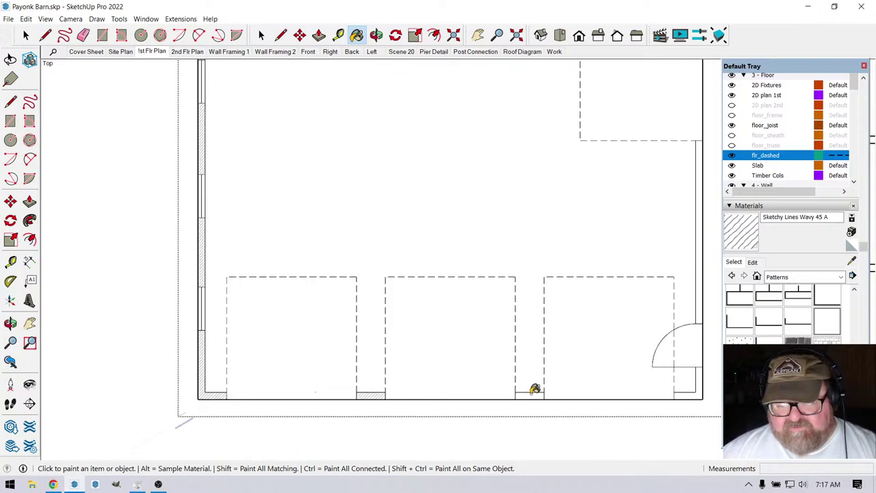
pyautogui.click(534, 392)
pyautogui.click(691, 391)
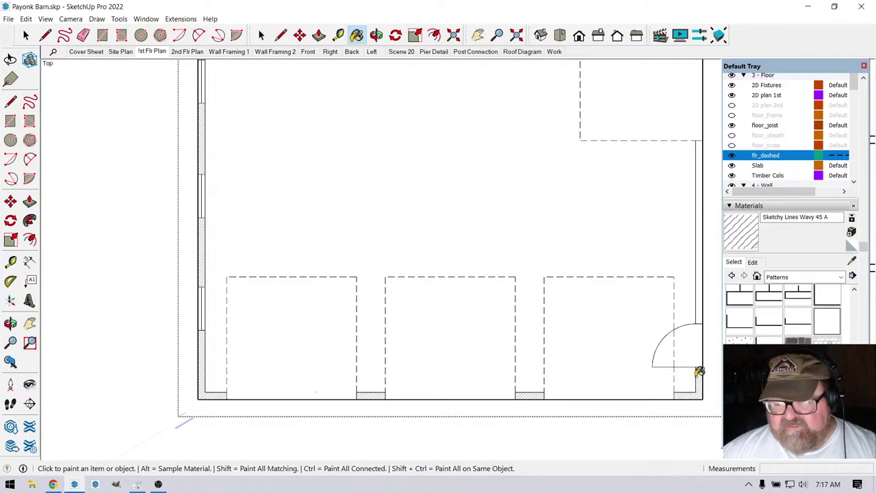
pyautogui.click(705, 305)
pyautogui.scroll(-6, 377, 372)
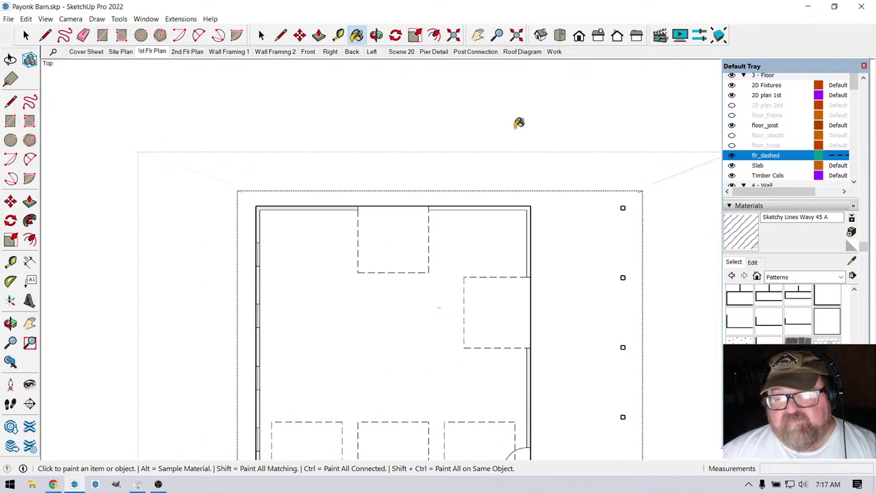
pyautogui.scroll(4, 520, 215)
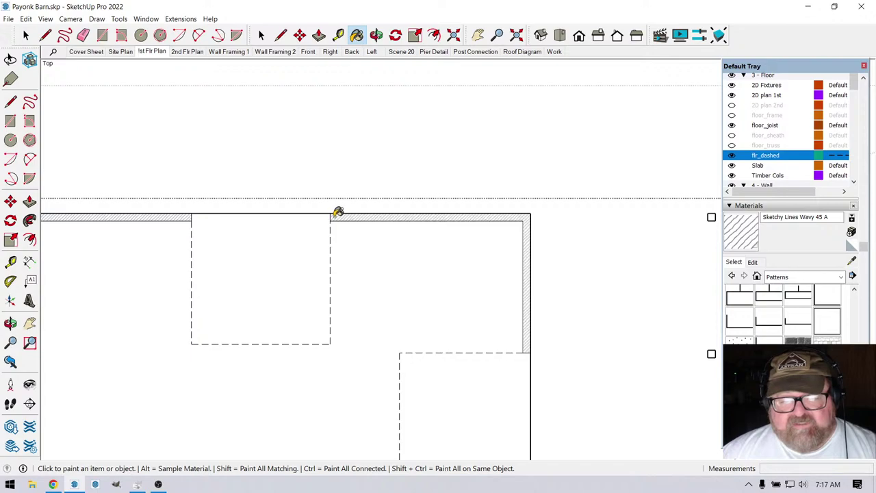
pyautogui.scroll(-5, 428, 199)
pyautogui.scroll(2, 356, 335)
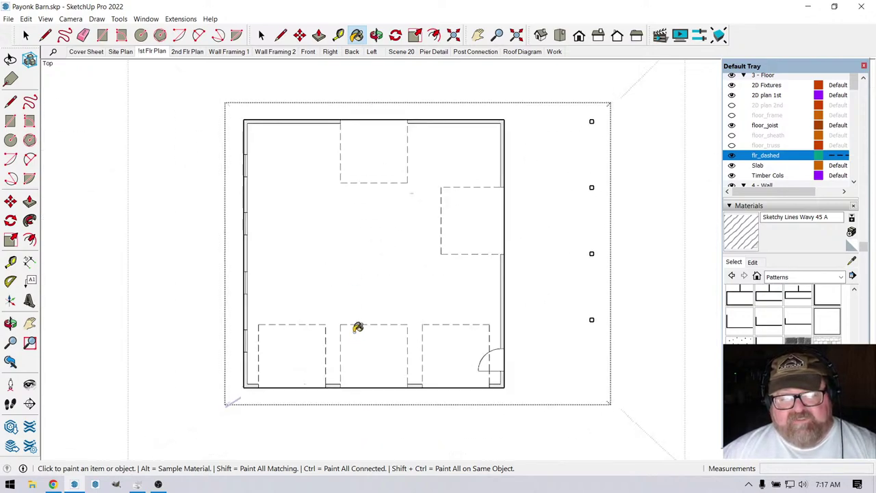
pyautogui.scroll(1, 413, 216)
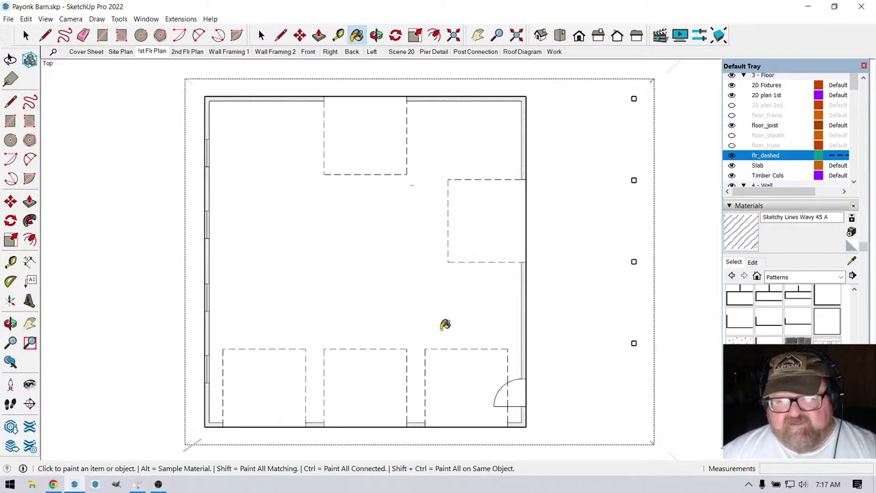
pyautogui.click(53, 484)
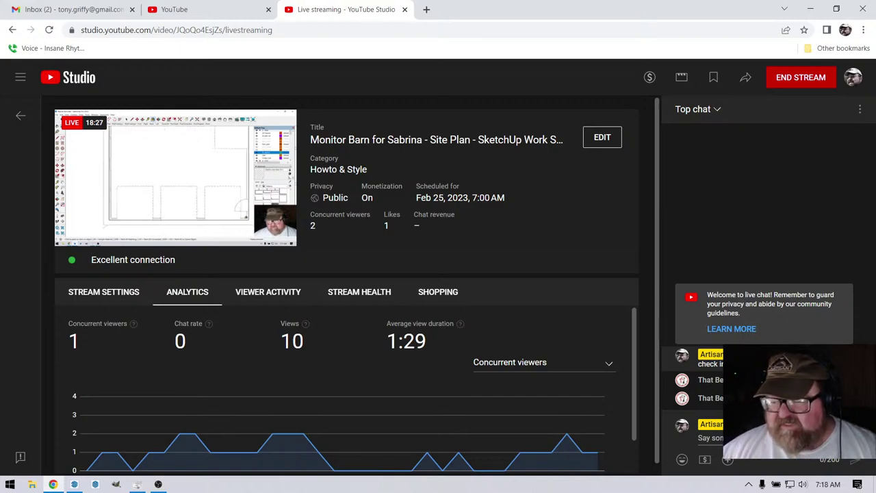
# Back on the floor plan, draw a 12' line right from the plan's top-right corner.
pyautogui.click(74, 484)
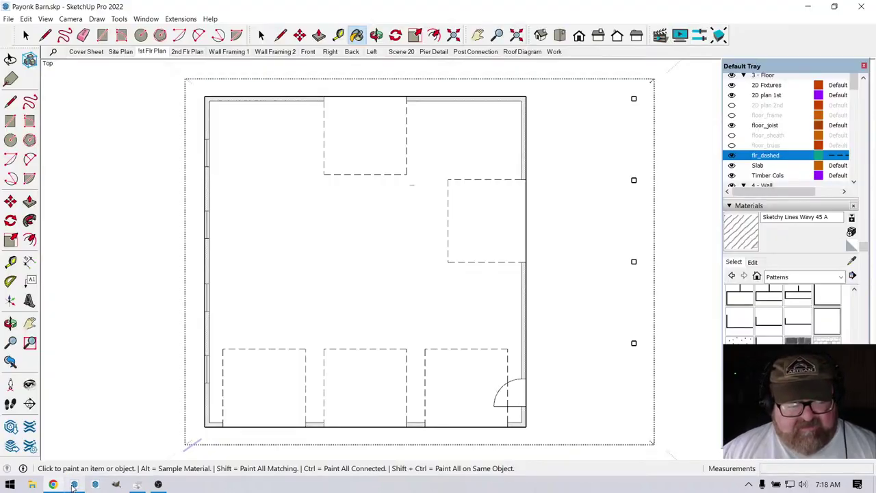
pyautogui.scroll(-1, 246, 309)
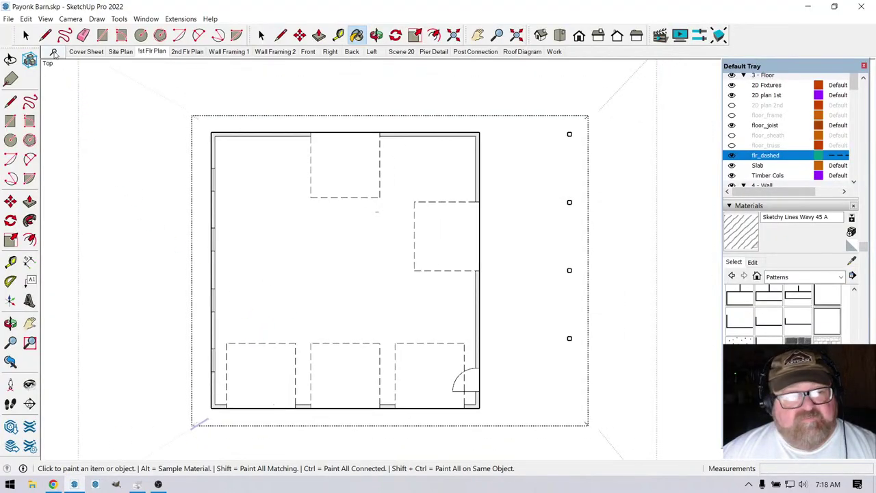
pyautogui.click(45, 35)
pyautogui.click(482, 131)
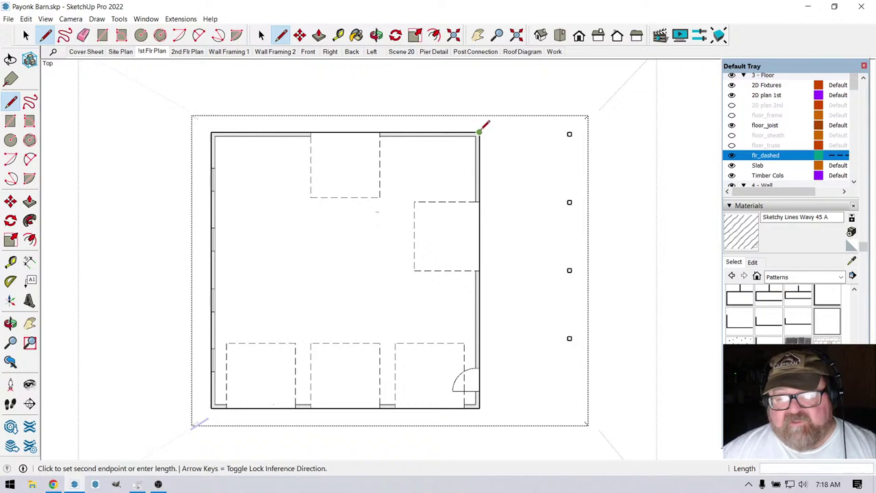
pyautogui.scroll(2, 571, 127)
pyautogui.click(573, 133)
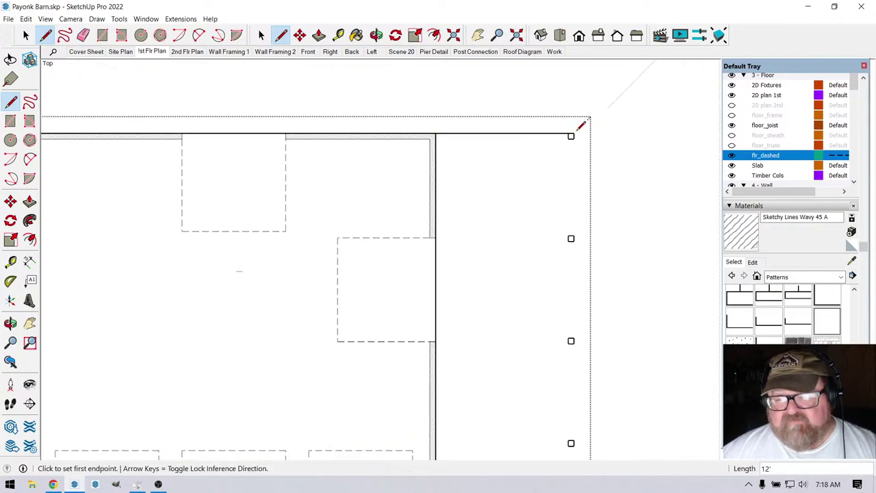
# Draw about 27' down, then back left to close the outline at the barn's right wall.
pyautogui.scroll(-2, 575, 129)
pyautogui.scroll(2, 574, 131)
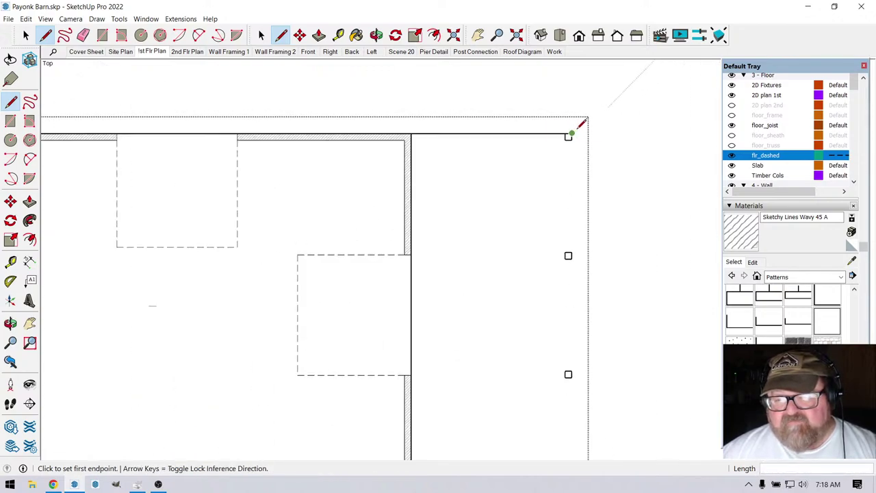
pyautogui.click(573, 132)
pyautogui.scroll(-2, 573, 137)
pyautogui.scroll(-1, 567, 237)
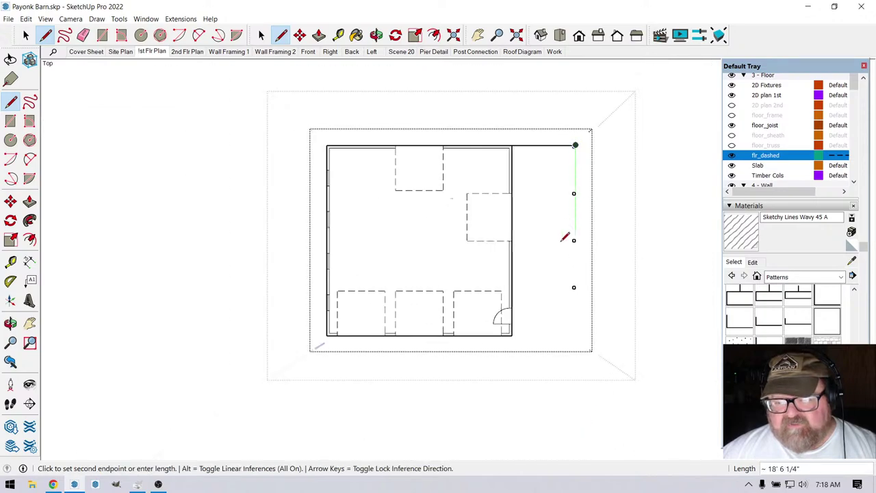
pyautogui.scroll(3, 582, 295)
pyautogui.click(597, 268)
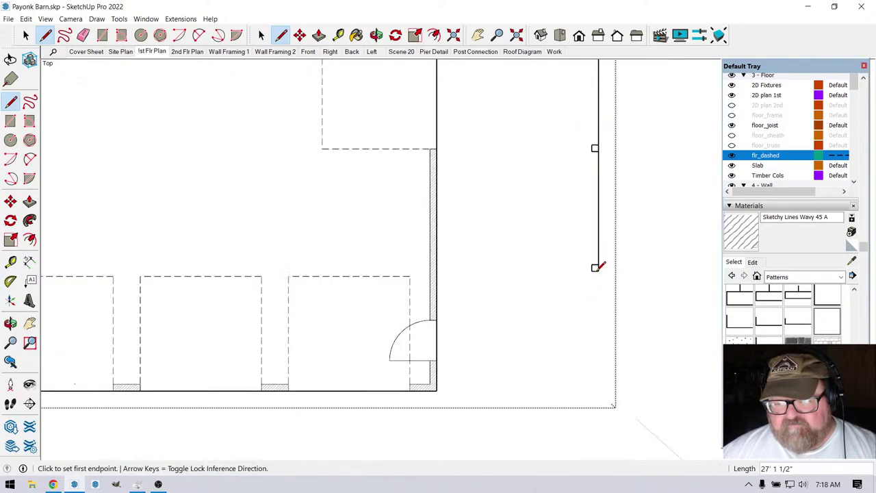
pyautogui.click(597, 269)
pyautogui.click(438, 270)
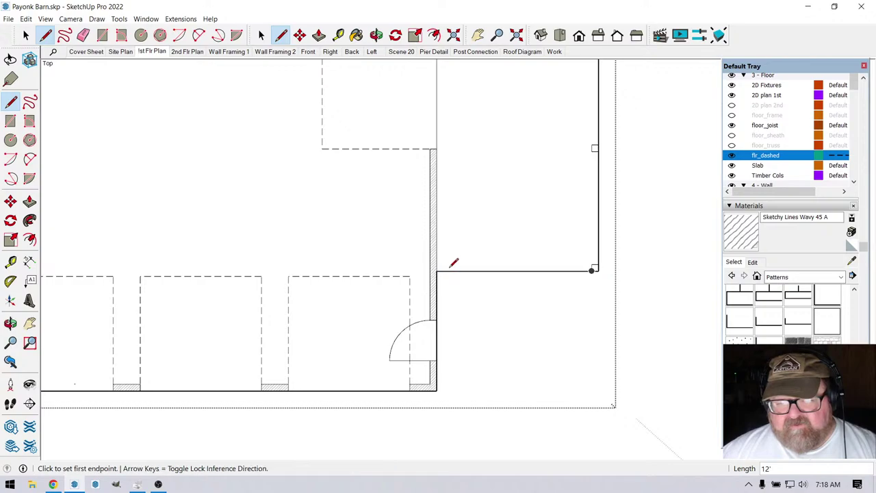
pyautogui.scroll(-4, 508, 287)
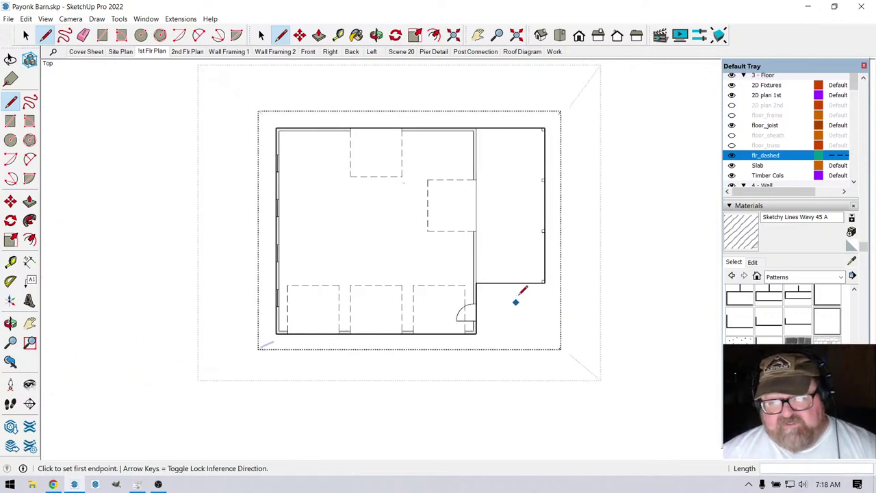
pyautogui.scroll(2, 514, 226)
pyautogui.scroll(-2, 509, 236)
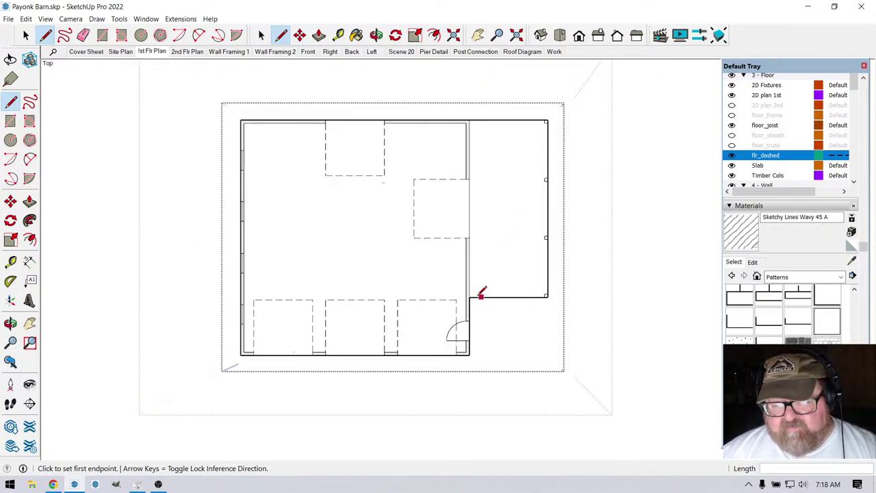
pyautogui.scroll(-1, 510, 308)
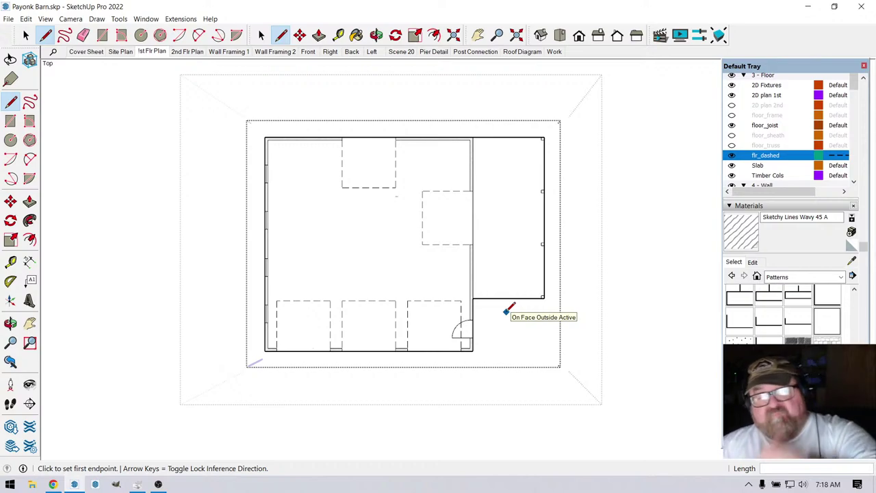
pyautogui.scroll(2, 516, 254)
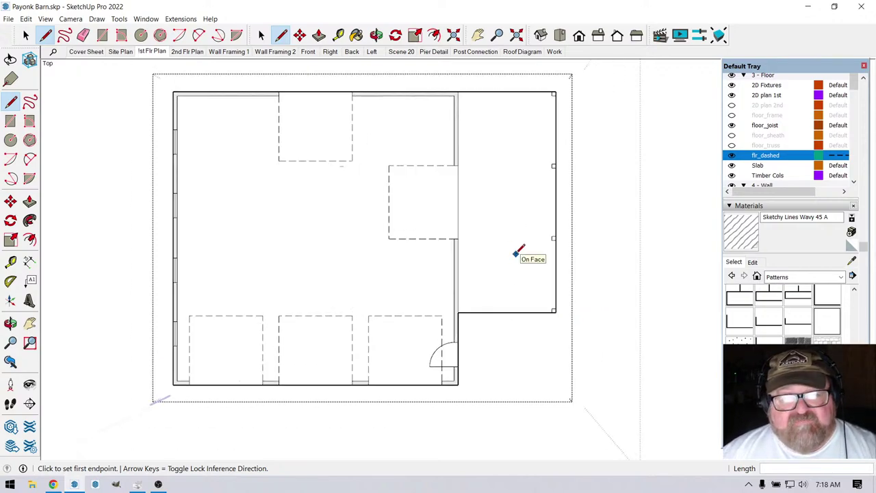
pyautogui.click(24, 36)
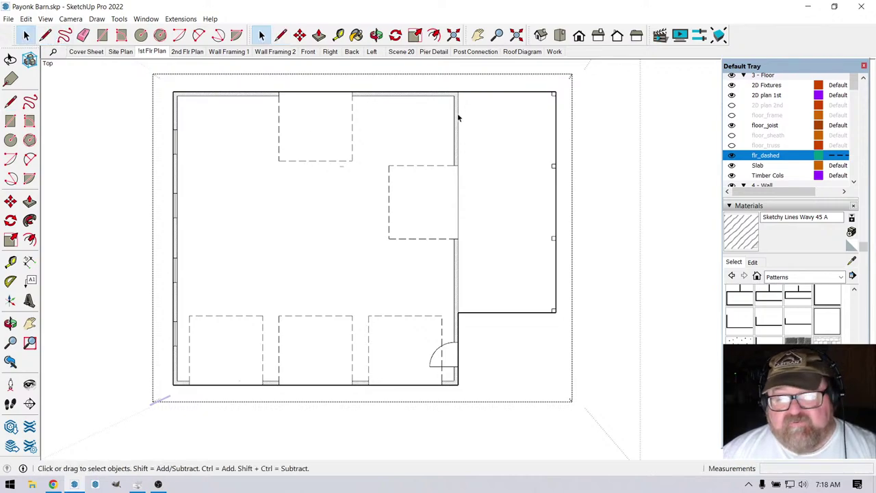
pyautogui.scroll(3, 559, 98)
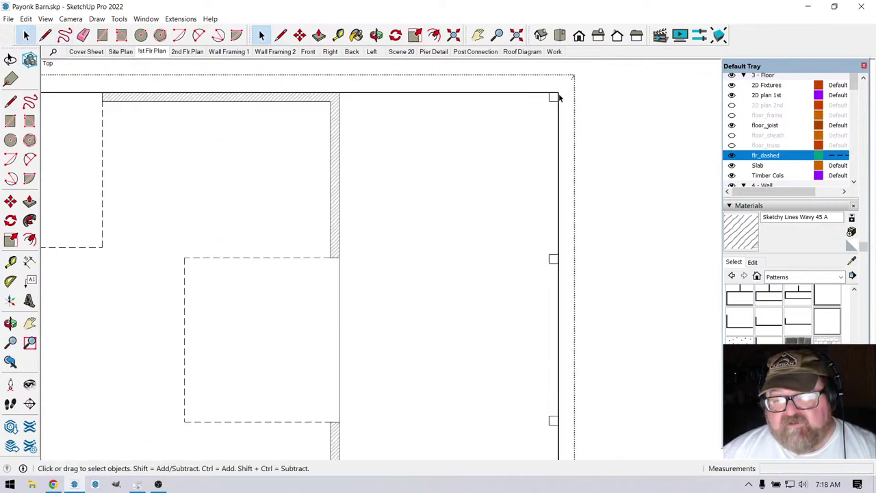
pyautogui.scroll(-3, 479, 164)
pyautogui.scroll(4, 567, 110)
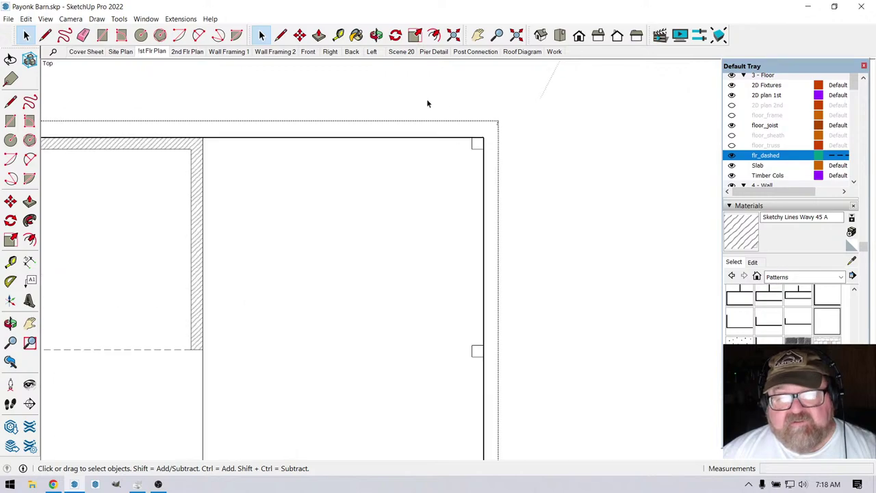
pyautogui.click(358, 37)
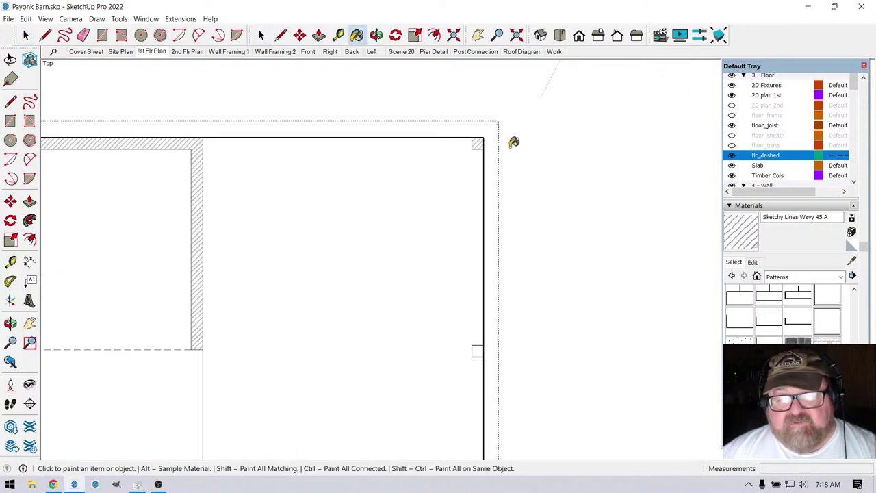
pyautogui.scroll(4, 506, 191)
pyautogui.scroll(-1, 493, 206)
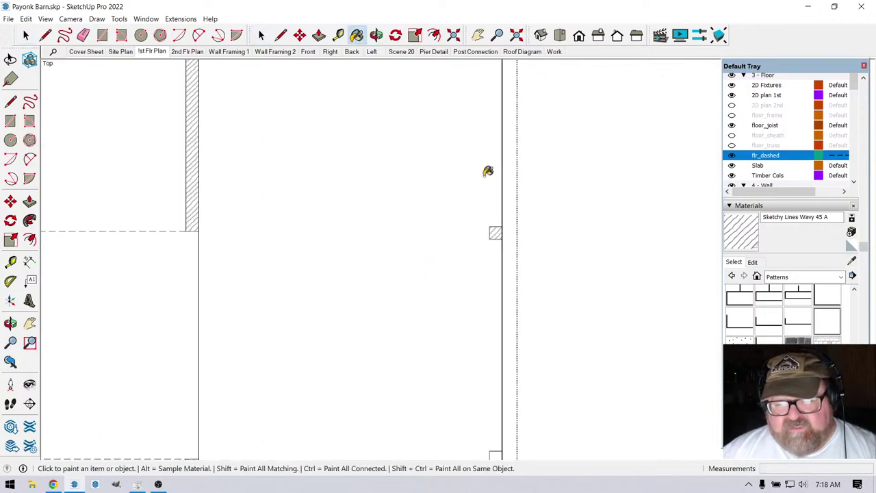
pyautogui.scroll(-3, 486, 172)
pyautogui.scroll(4, 475, 297)
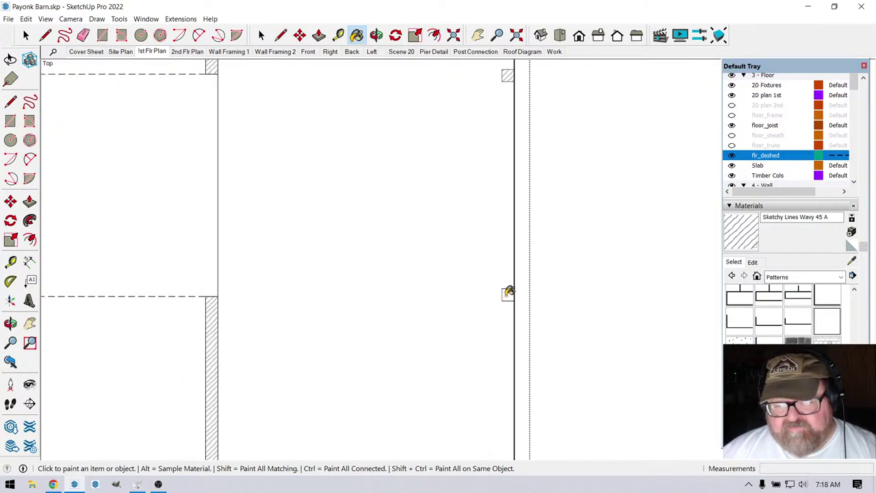
pyautogui.scroll(-3, 475, 172)
pyautogui.scroll(4, 485, 352)
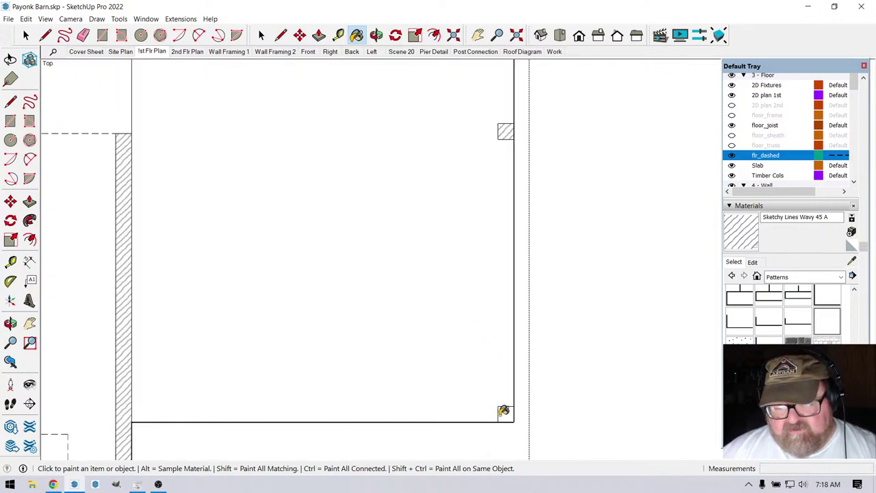
pyautogui.scroll(-5, 623, 282)
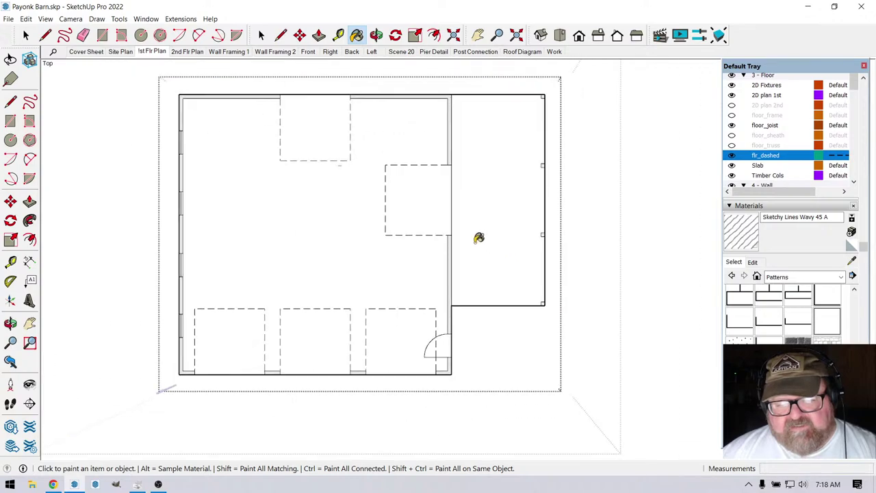
pyautogui.scroll(2, 317, 205)
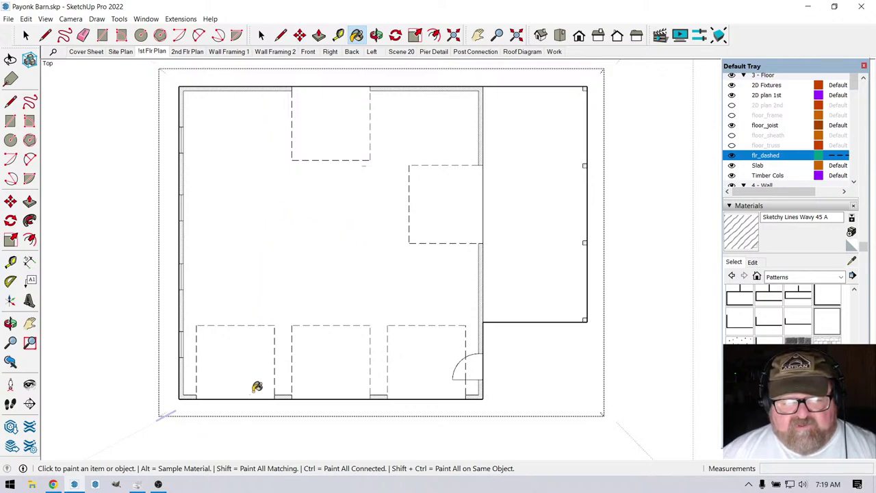
pyautogui.scroll(1, 239, 274)
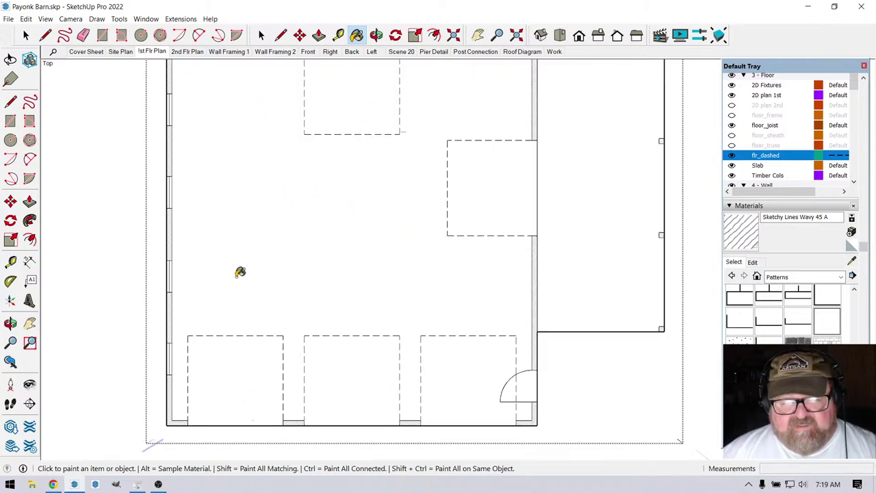
pyautogui.scroll(-1, 301, 335)
pyautogui.scroll(-1, 344, 276)
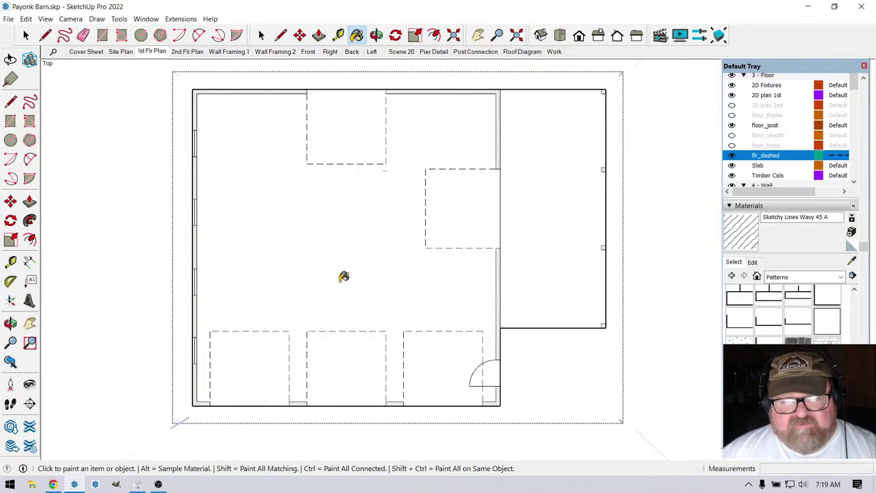
pyautogui.scroll(-2, 560, 295)
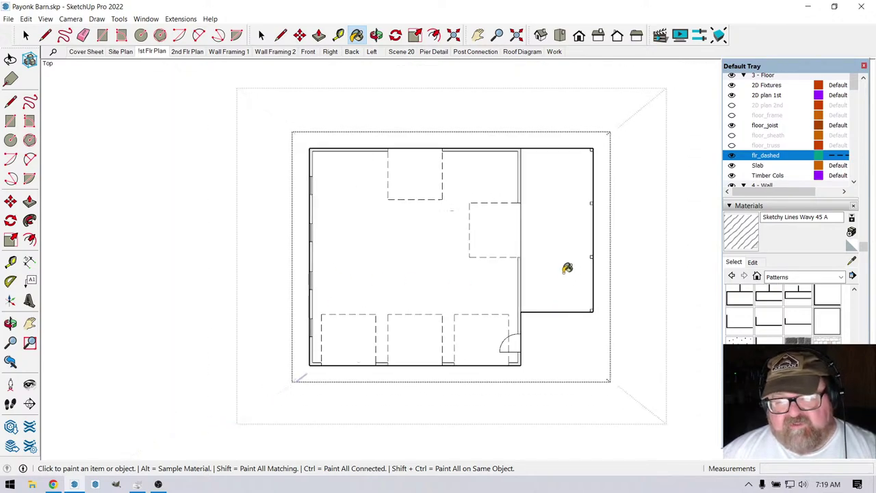
pyautogui.click(26, 35)
pyautogui.click(386, 152)
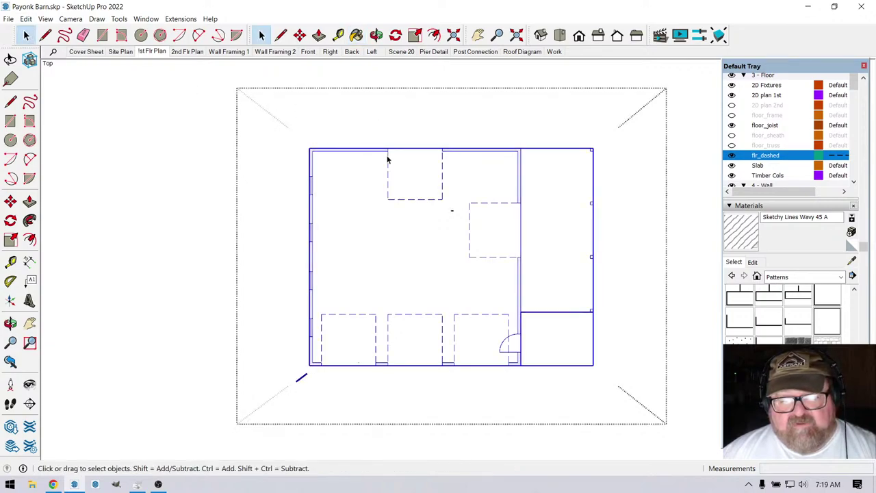
pyautogui.scroll(-2, 699, 231)
pyautogui.scroll(-3, 569, 217)
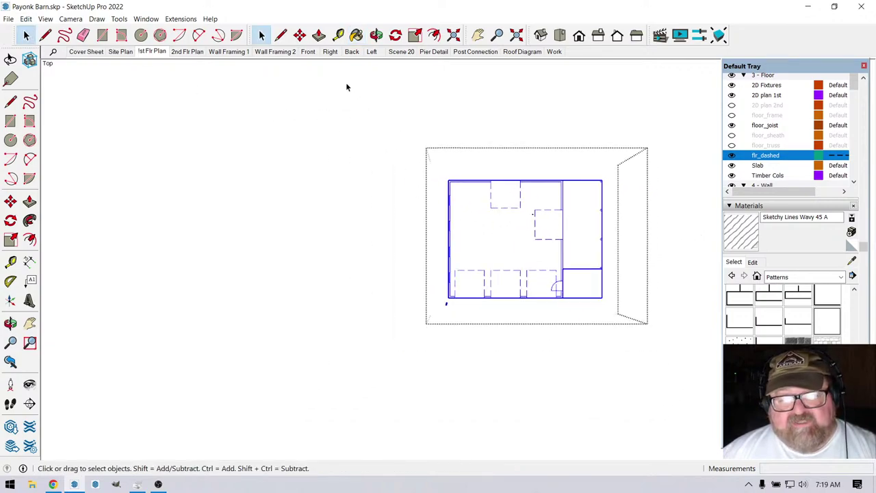
pyautogui.click(299, 35)
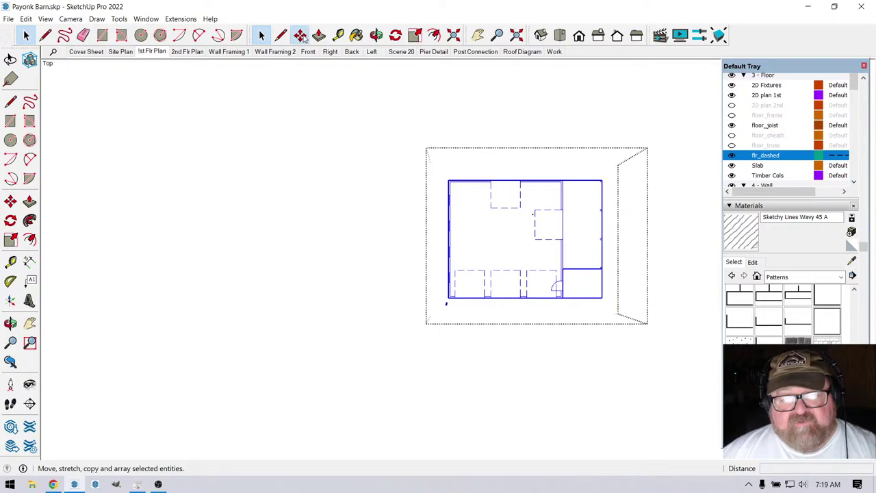
pyautogui.click(513, 127)
pyautogui.press('ctrl')
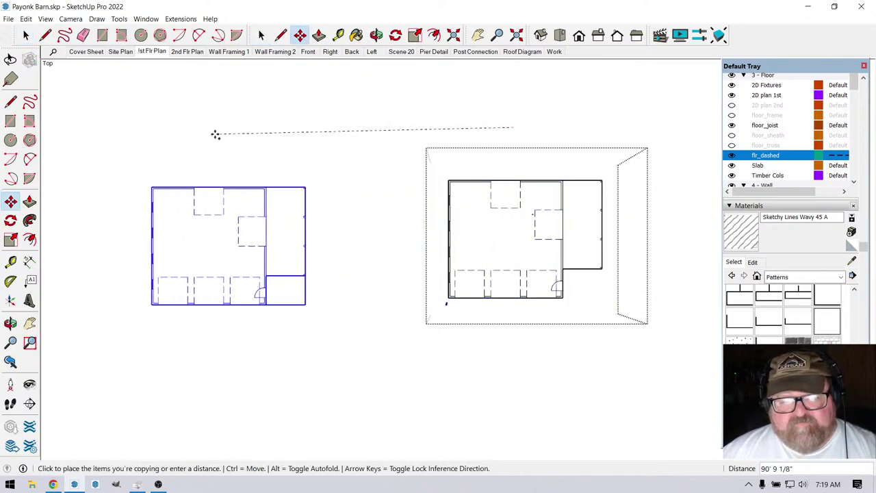
pyautogui.click(135, 129)
pyautogui.scroll(-1, 427, 194)
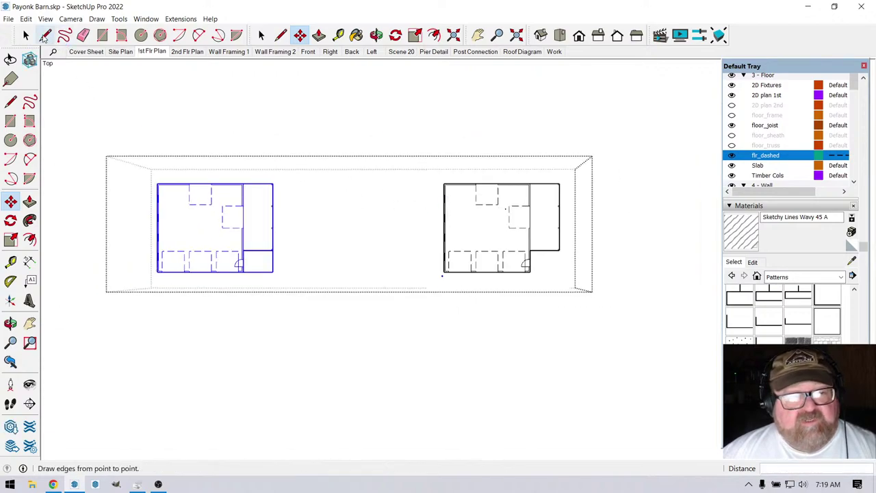
pyautogui.click(25, 19)
pyautogui.click(41, 56)
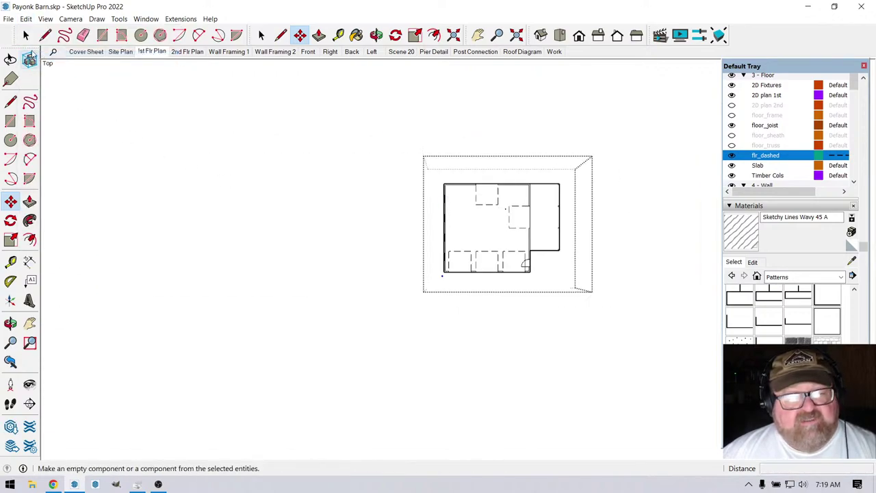
pyautogui.click(26, 35)
pyautogui.click(370, 215)
pyautogui.scroll(3, 501, 216)
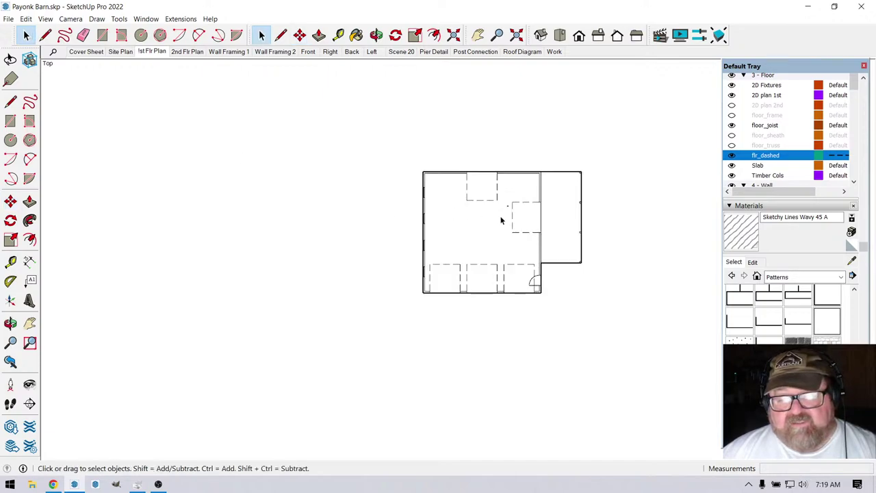
pyautogui.scroll(-6, 767, 157)
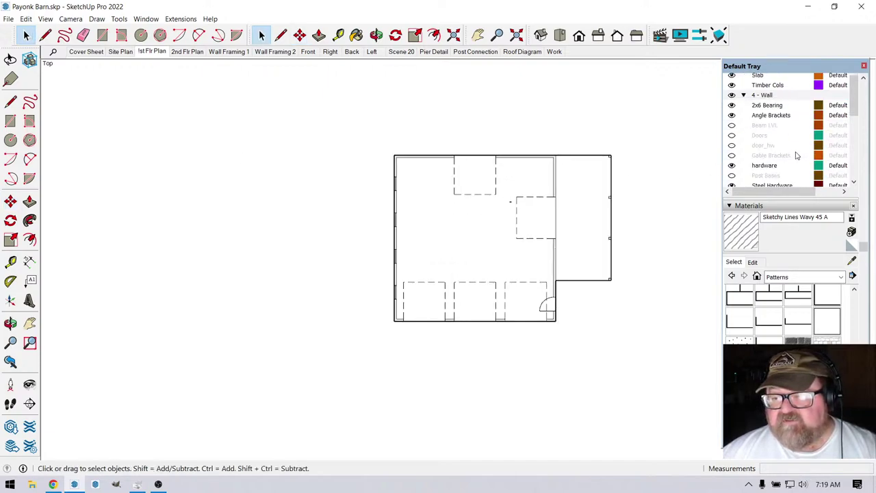
# Tilt the floor plan into a 3D view, then select everything and clear the selection.
pyautogui.click(377, 35)
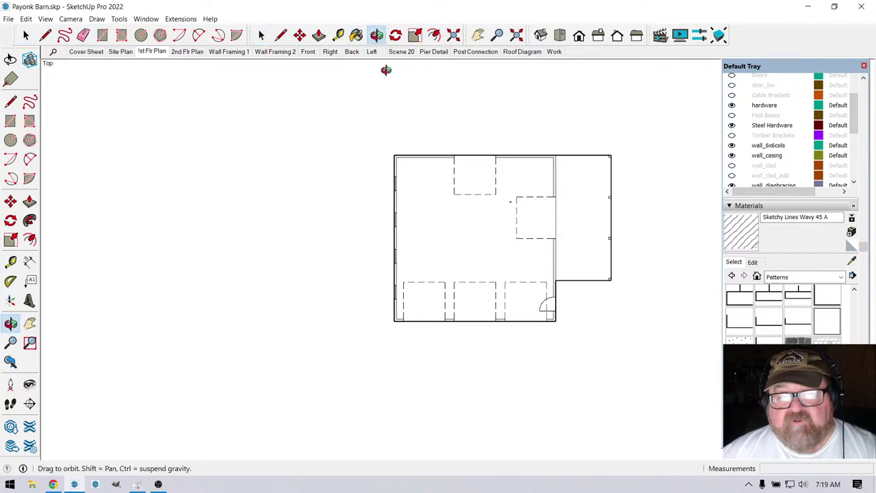
pyautogui.moveTo(385, 70); pyautogui.dragTo(540, 178)
pyautogui.scroll(5, 540, 176)
pyautogui.press('space')
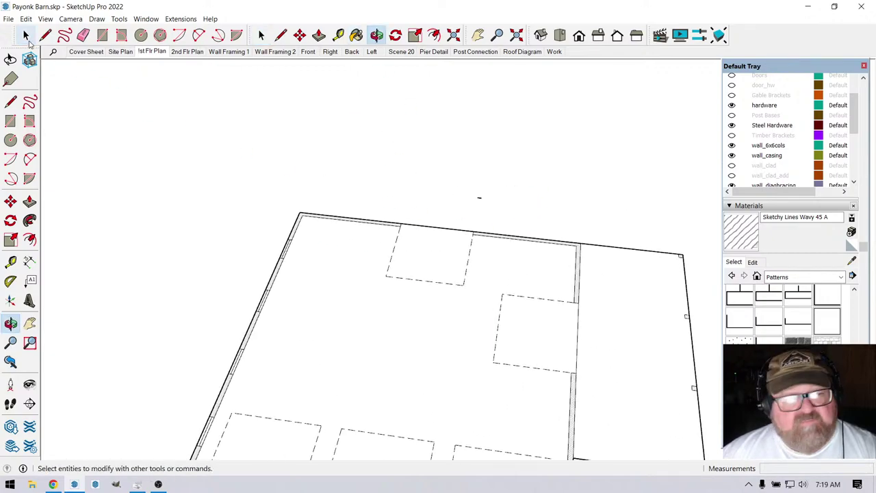
pyautogui.hotkey('ctrl', 'a')
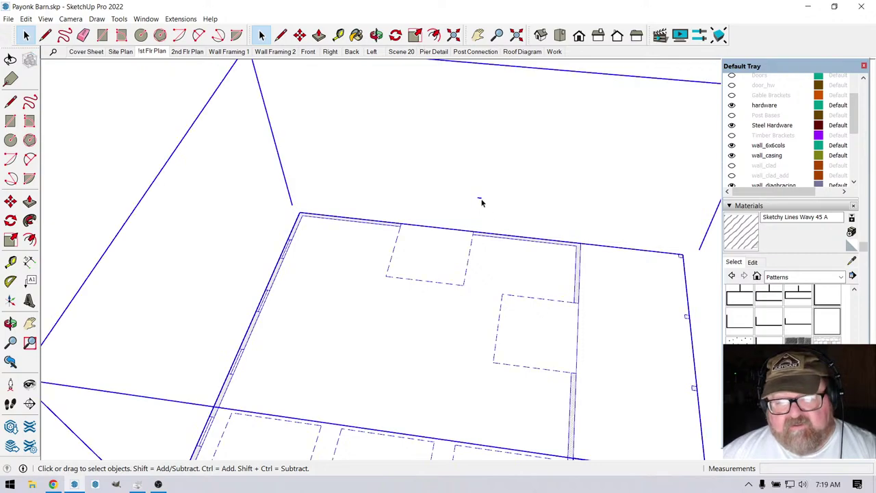
pyautogui.click(481, 201)
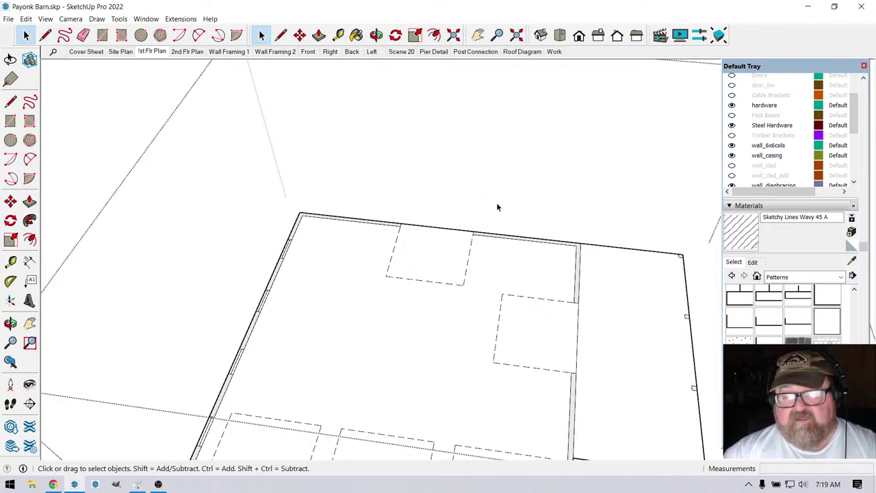
# Turn on the Schem walls roof tag in the Tags panel.
pyautogui.scroll(-3, 358, 211)
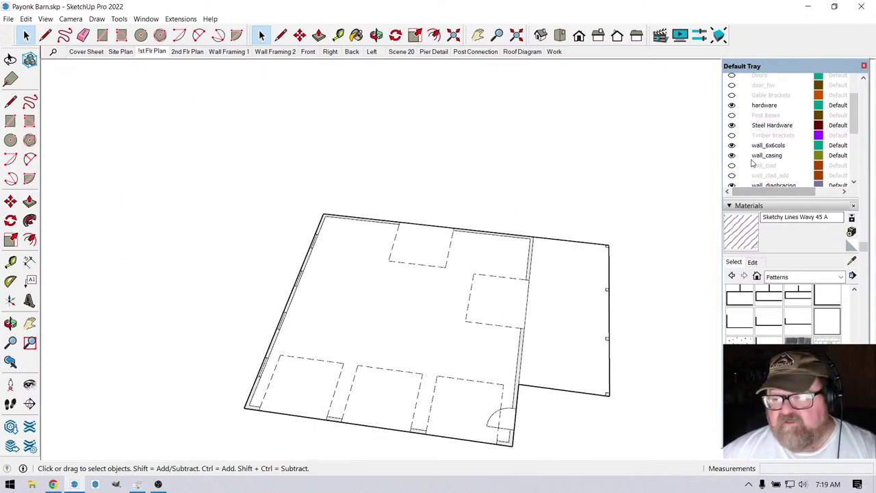
pyautogui.scroll(-5, 772, 155)
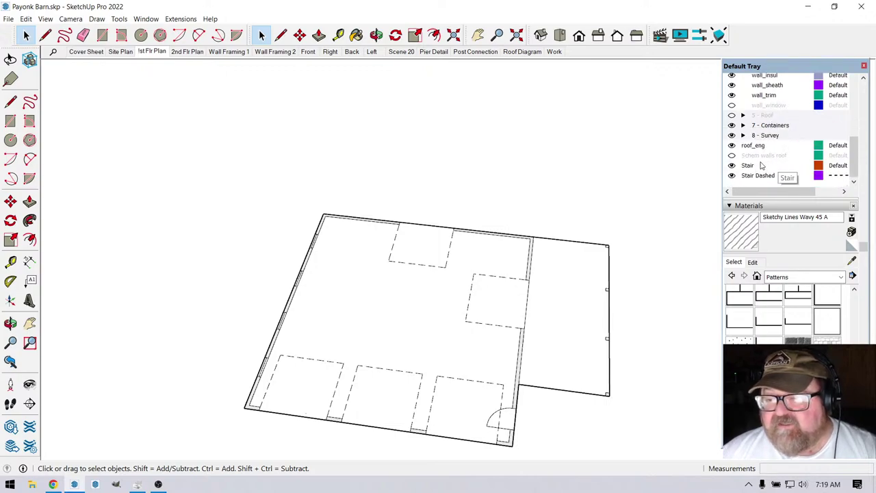
pyautogui.click(732, 155)
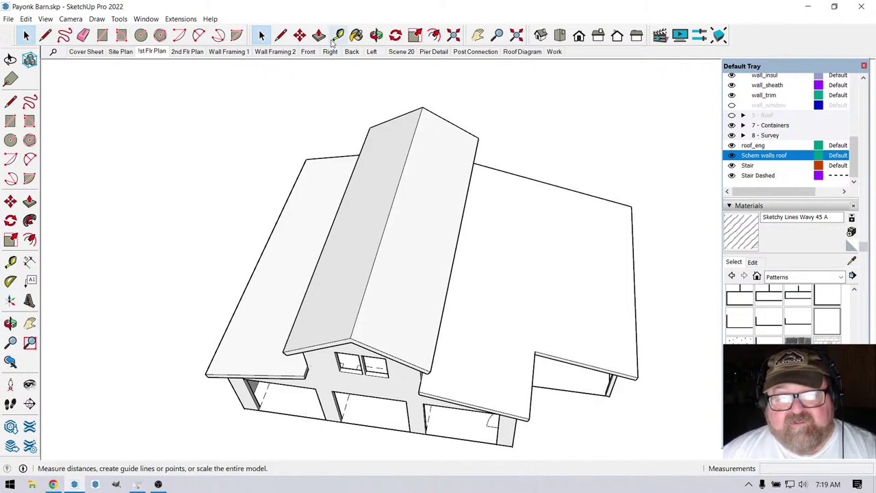
# Orbit low to a front view of the barn's gable, windows and roof underside.
pyautogui.click(376, 35)
pyautogui.moveTo(362, 157); pyautogui.dragTo(545, 286)
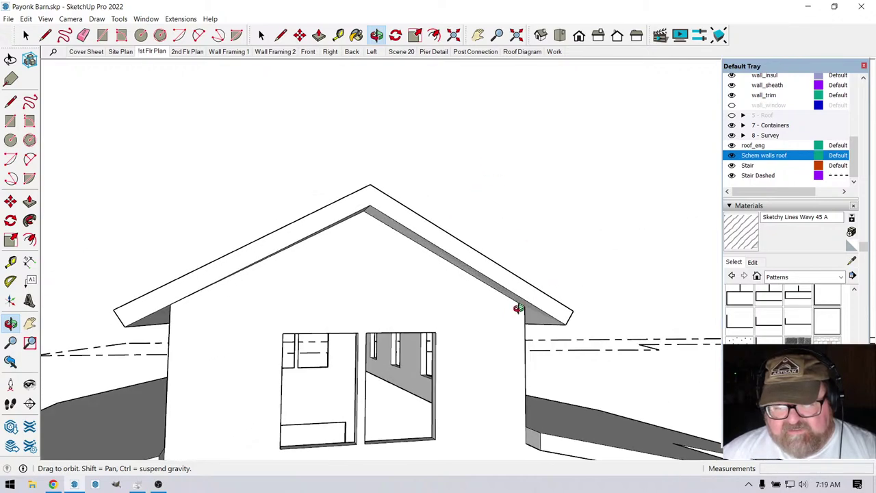
pyautogui.moveTo(480, 308); pyautogui.dragTo(400, 373)
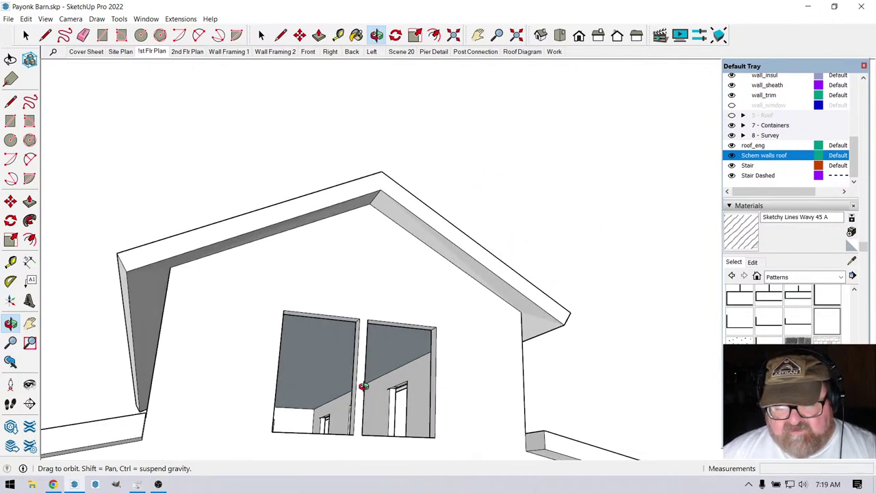
pyautogui.scroll(6, 387, 392)
pyautogui.scroll(-3, 387, 391)
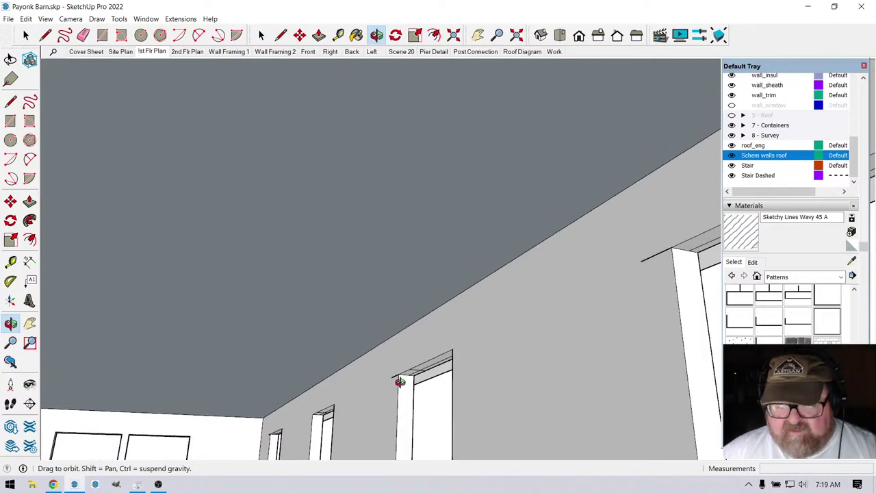
pyautogui.scroll(-3, 417, 297)
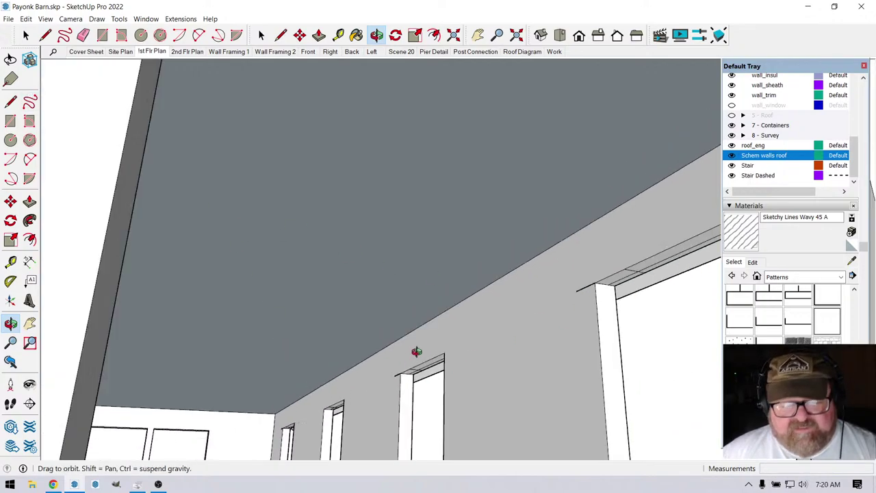
pyautogui.scroll(3, 478, 361)
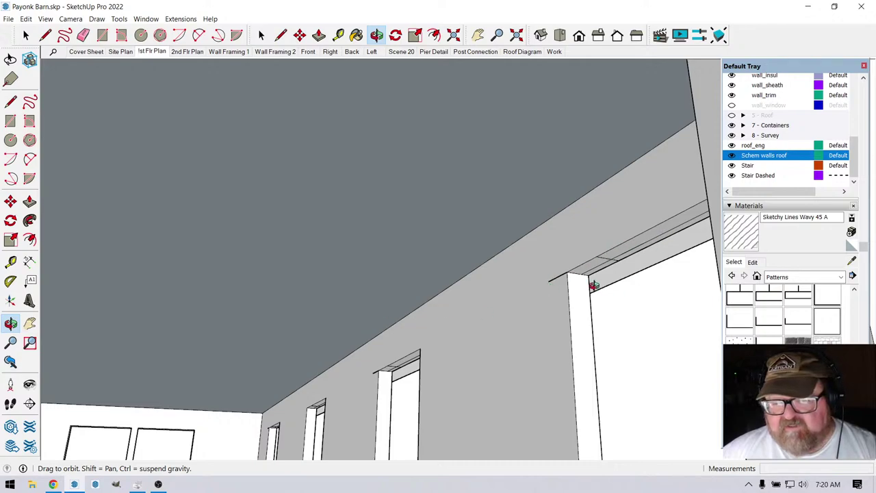
pyautogui.click(27, 34)
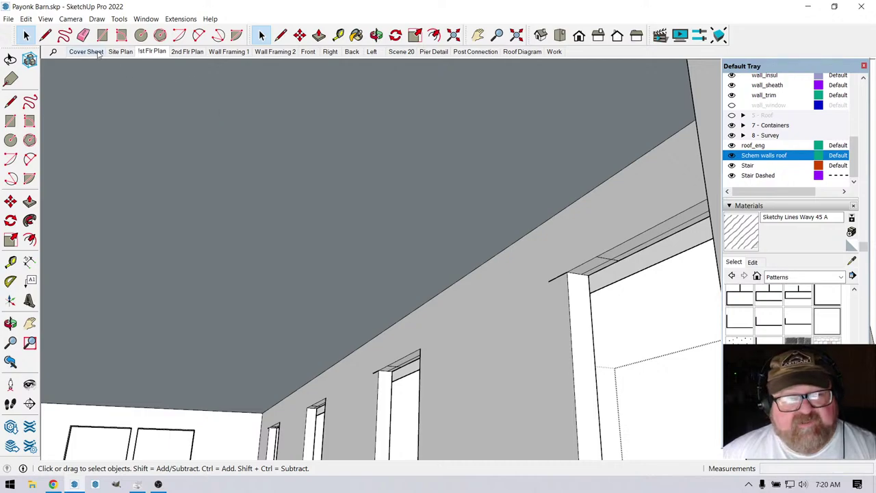
pyautogui.press('e')
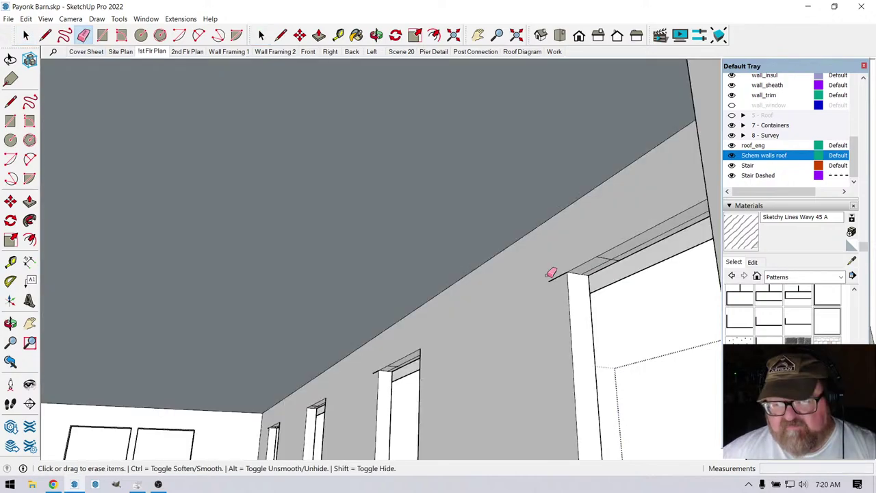
# Select the connected ceiling and wall geometry, then clear that selection.
pyautogui.click(26, 35)
pyautogui.tripleClick(612, 245)
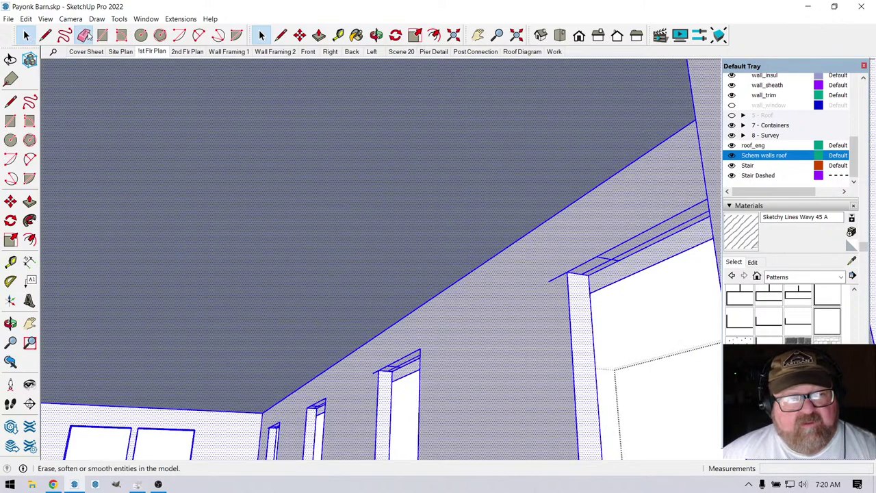
pyautogui.click(83, 35)
pyautogui.click(610, 257)
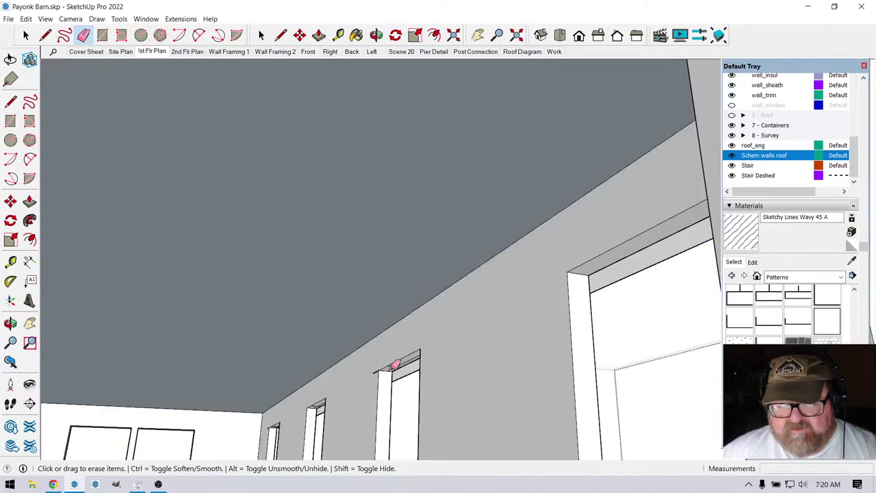
pyautogui.scroll(1, 374, 368)
pyautogui.scroll(2, 374, 369)
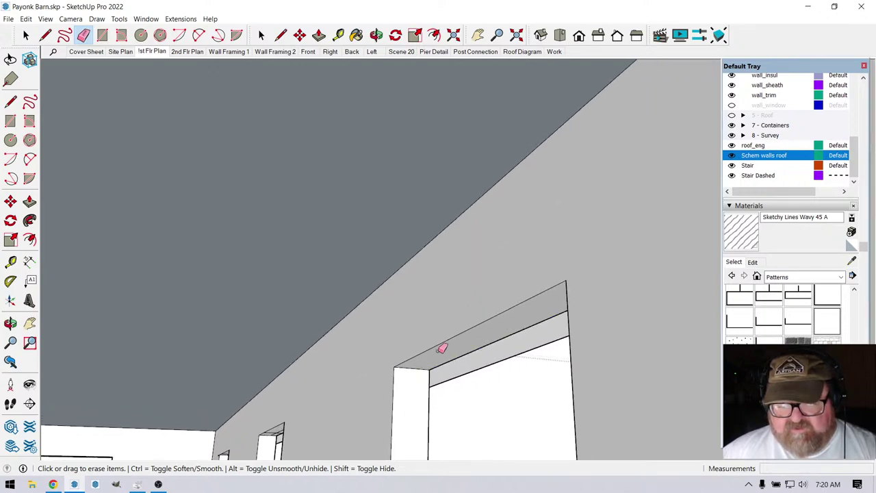
pyautogui.scroll(-3, 442, 350)
pyautogui.scroll(-5, 405, 362)
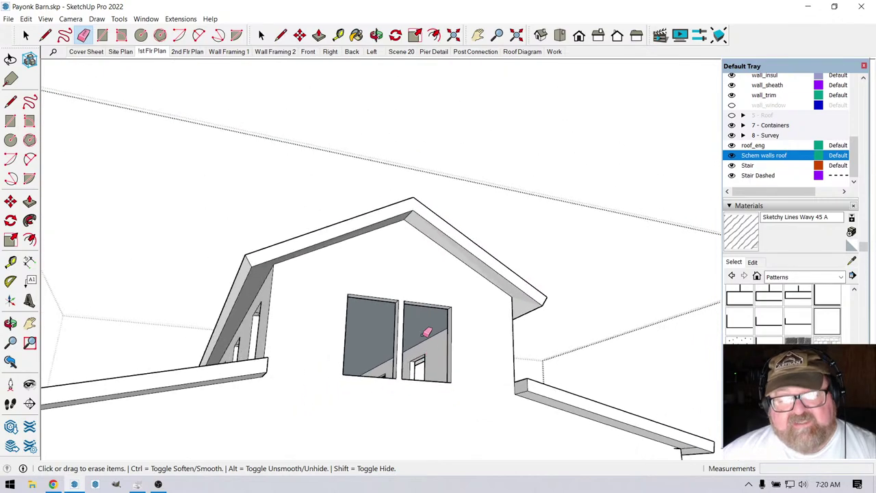
# Orbit to a high front view of the barn, then jump to the Site Plan scene.
pyautogui.click(376, 36)
pyautogui.moveTo(401, 322); pyautogui.dragTo(395, 387)
pyautogui.scroll(5, 396, 387)
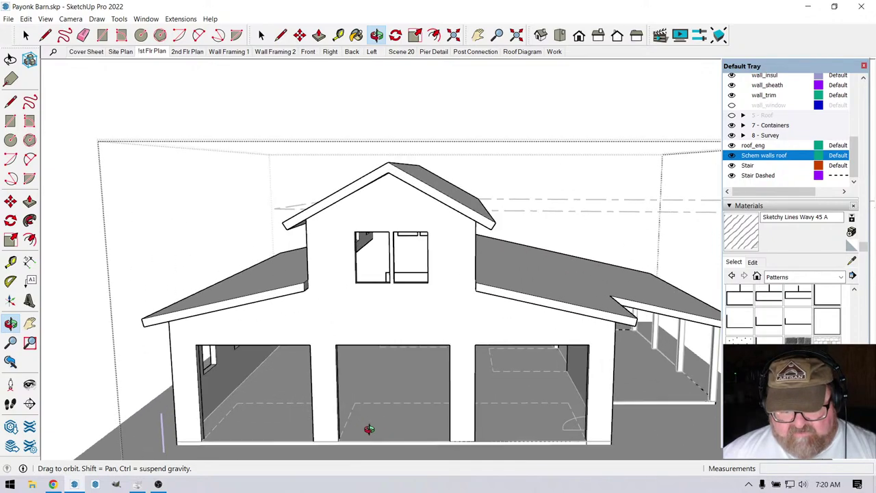
pyautogui.press('space')
pyautogui.click(26, 36)
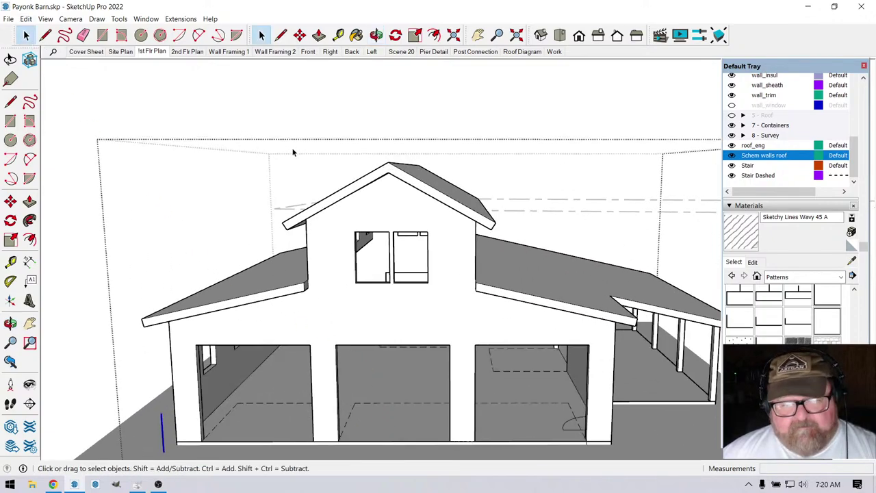
pyautogui.scroll(3, 388, 445)
pyautogui.scroll(2, 390, 411)
pyautogui.scroll(-2, 391, 362)
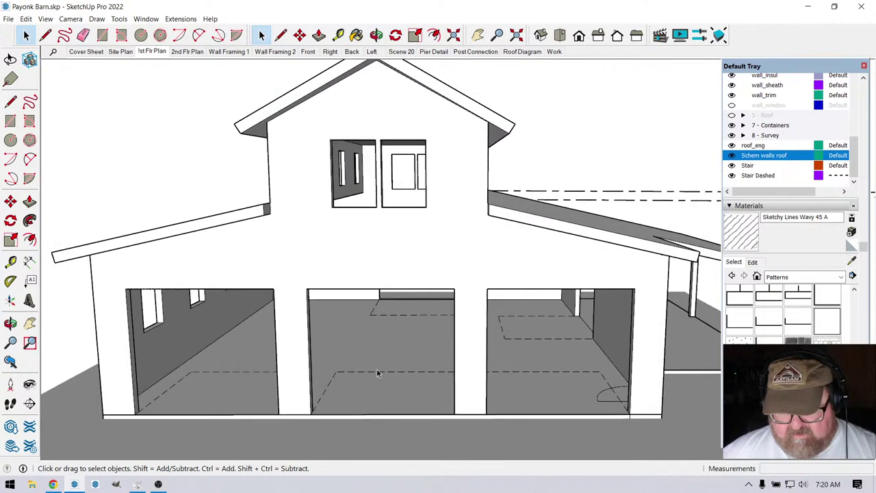
pyautogui.scroll(2, 402, 386)
pyautogui.scroll(-1, 165, 347)
pyautogui.scroll(-1, 185, 339)
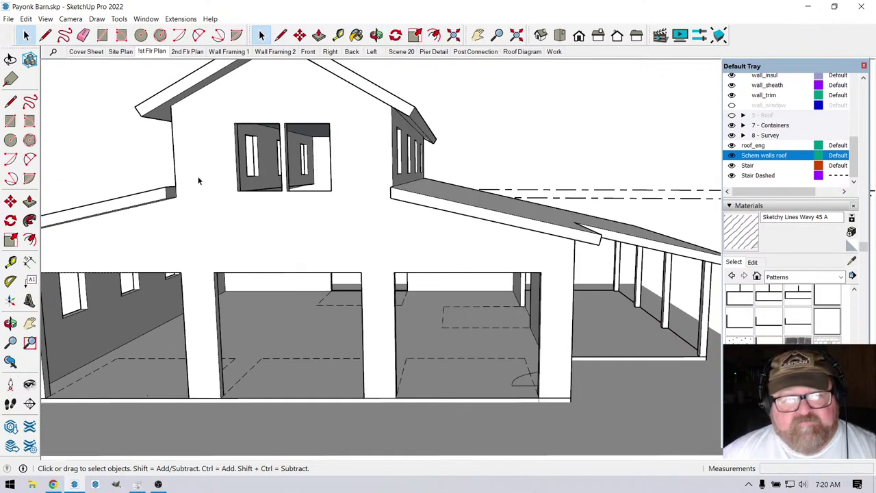
pyautogui.click(120, 52)
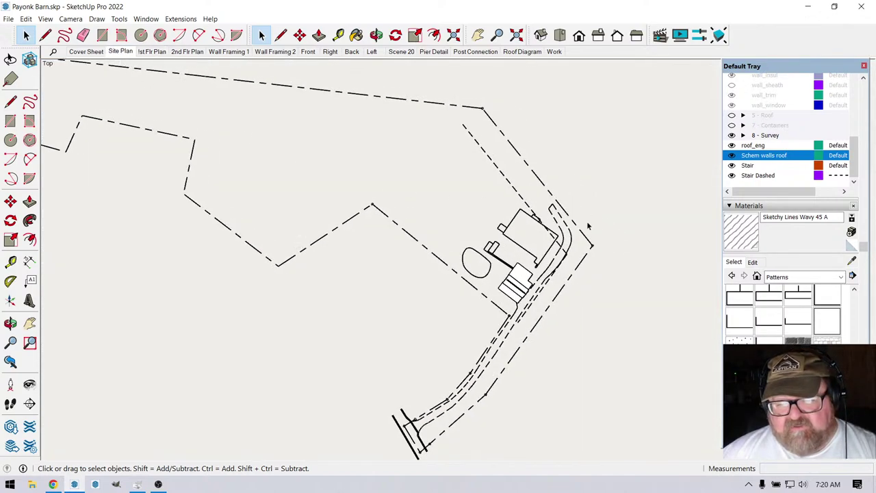
# Zoom in on the barn and hide the Schem walls roof tag.
pyautogui.scroll(10, 587, 225)
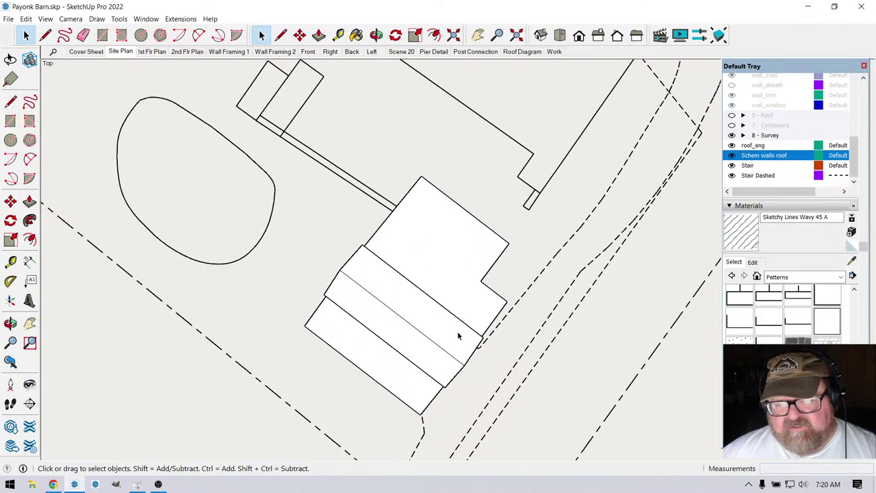
pyautogui.scroll(1, 458, 335)
pyautogui.click(732, 156)
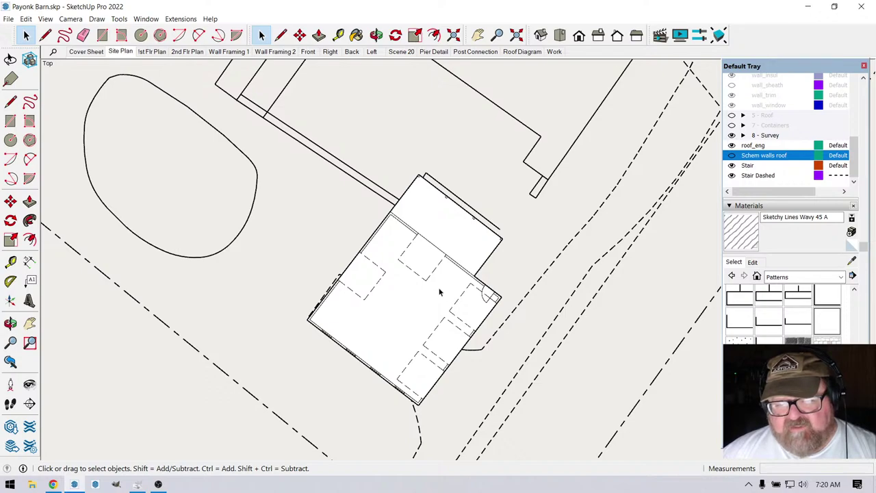
pyautogui.scroll(1, 439, 289)
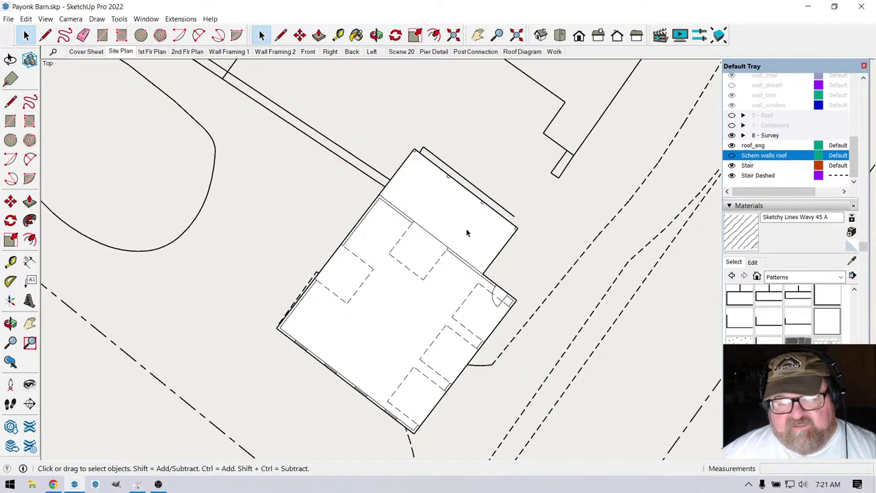
# Open the roof group, then the building group, and delete the building's floor face.
pyautogui.click(424, 303)
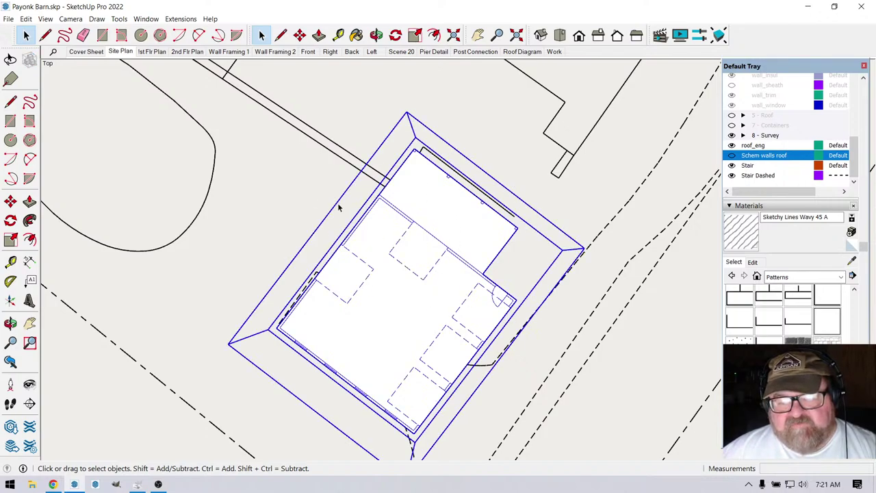
pyautogui.doubleClick(422, 307)
pyautogui.click(422, 308)
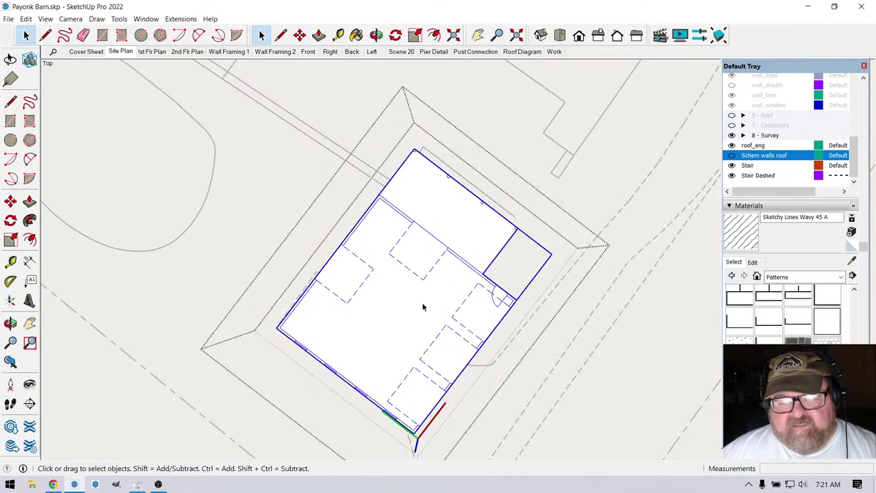
pyautogui.doubleClick(424, 302)
pyautogui.click(425, 299)
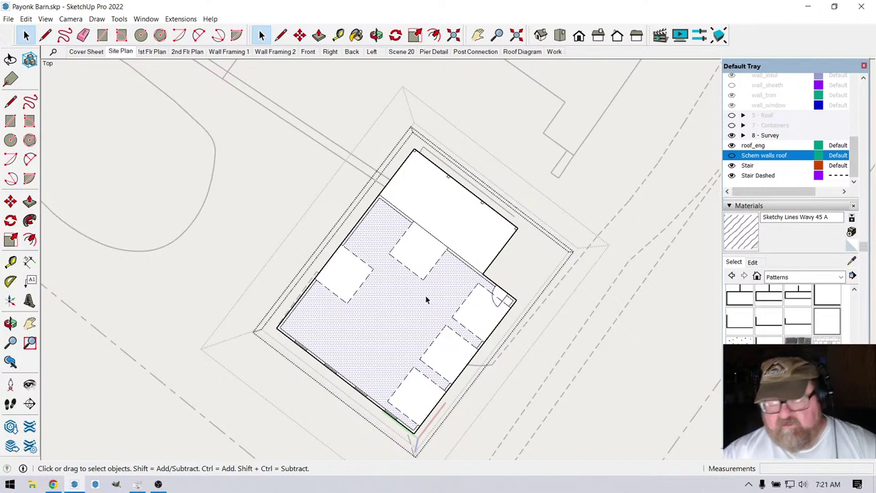
pyautogui.press('Delete')
# Delete the remaining dashed faces, including the upper face and the one beside the door.
pyautogui.click(353, 276)
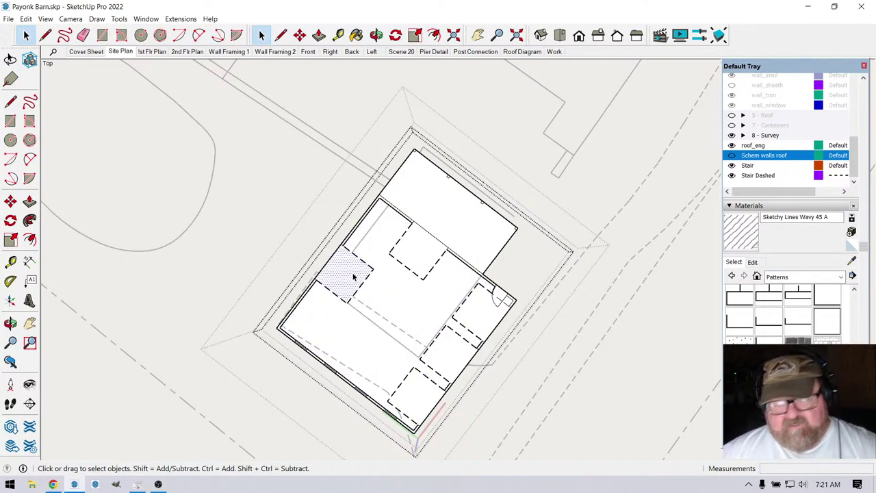
pyautogui.press('Delete')
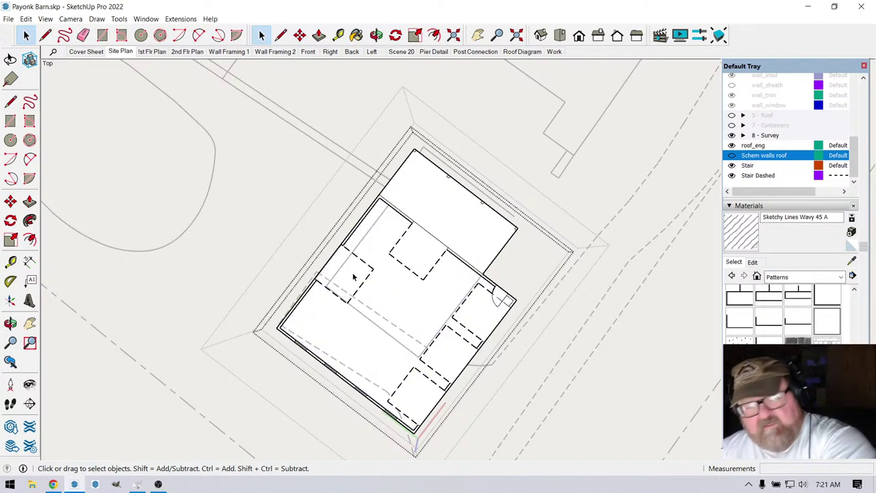
pyautogui.click(415, 255)
pyautogui.press('Delete')
pyautogui.click(442, 222)
pyautogui.press('Delete')
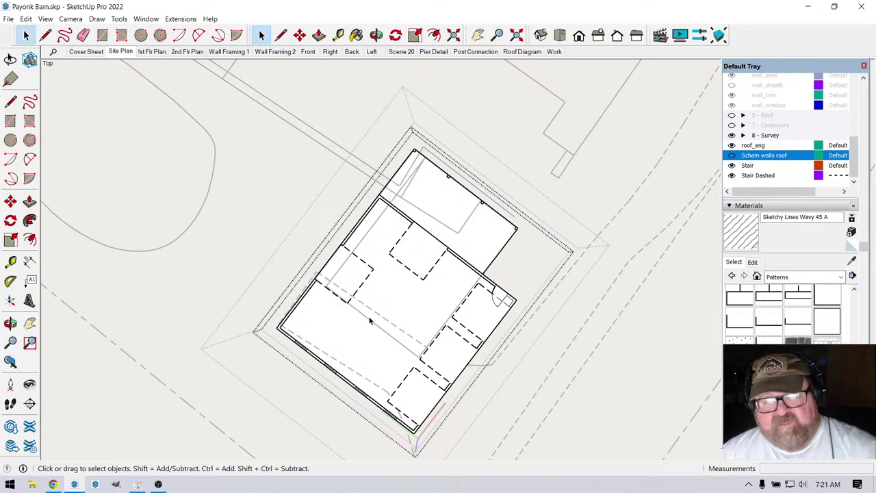
pyautogui.scroll(5, 369, 320)
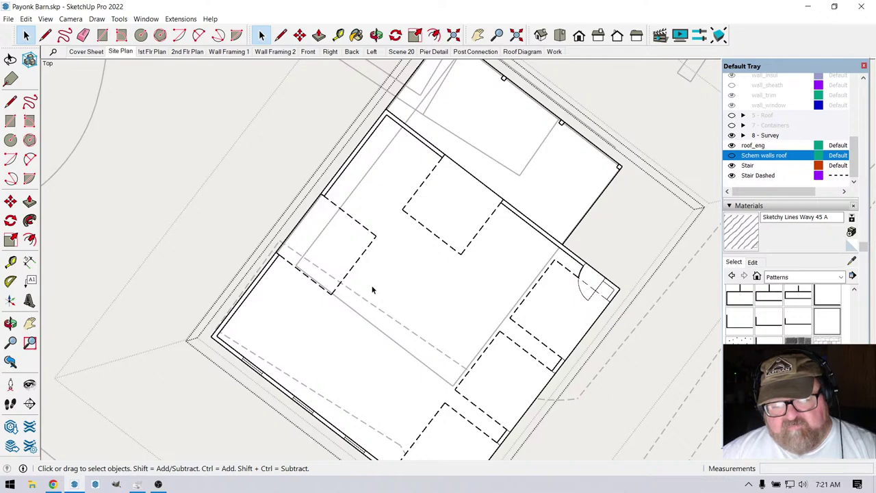
pyautogui.scroll(-1, 372, 290)
pyautogui.click(517, 316)
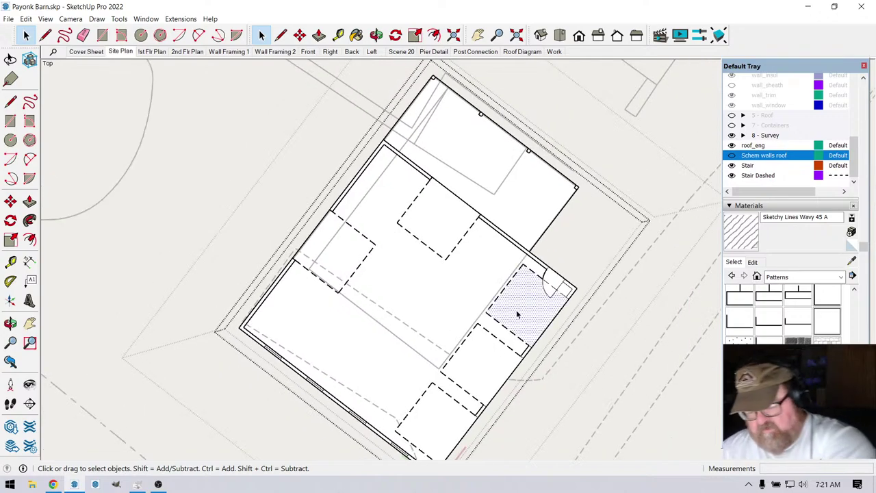
pyautogui.press('Delete')
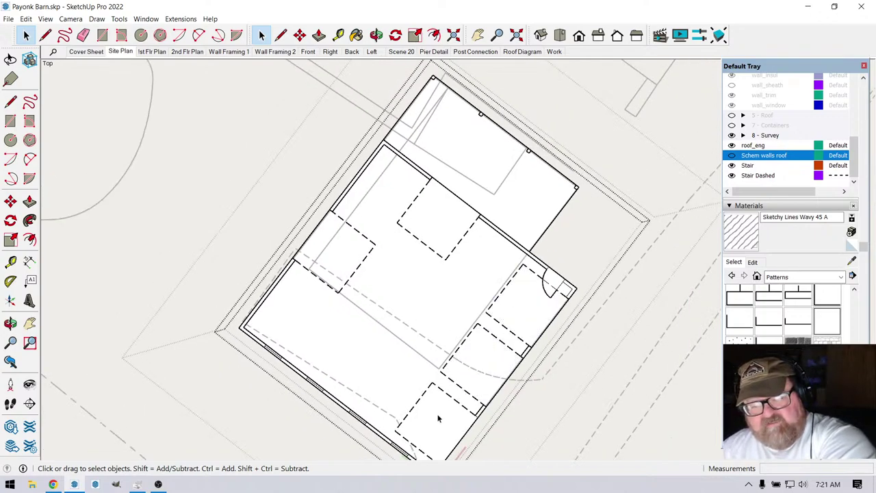
pyautogui.scroll(-1, 490, 293)
pyautogui.scroll(2, 430, 422)
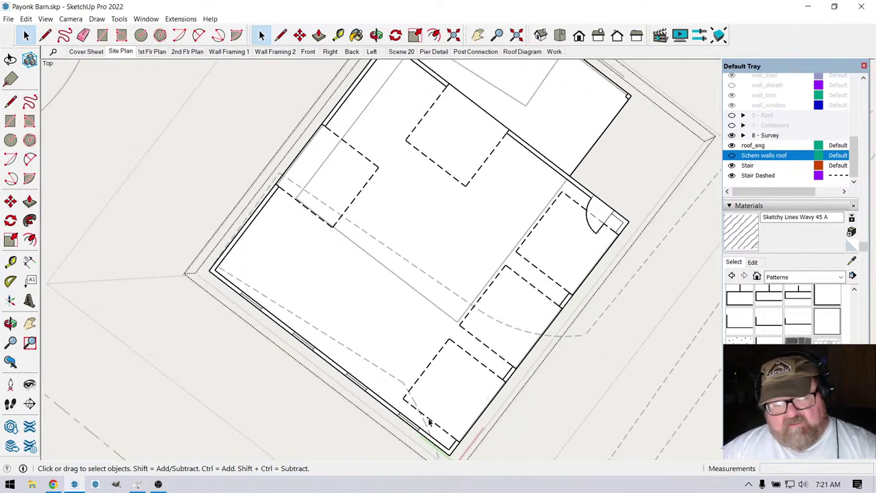
pyautogui.scroll(-2, 429, 421)
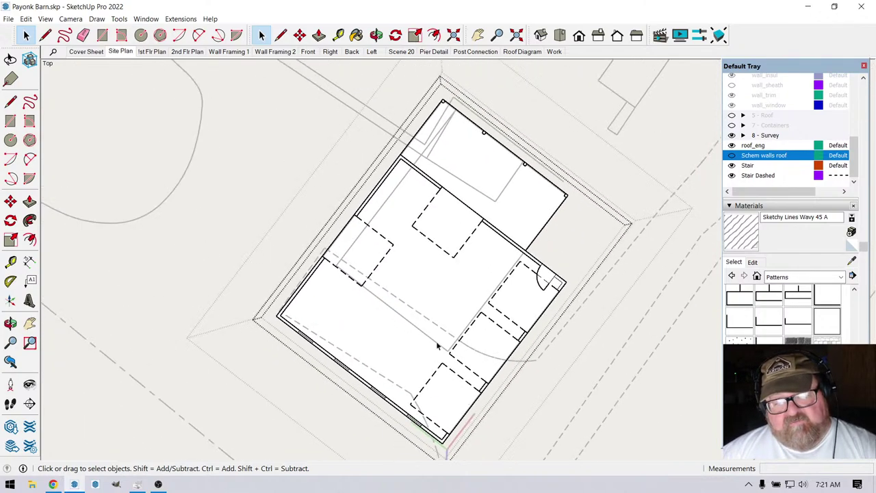
# Rotate the view around the barn plan, then tilt it back toward top-down.
pyautogui.click(376, 35)
pyautogui.moveTo(473, 276); pyautogui.dragTo(406, 265)
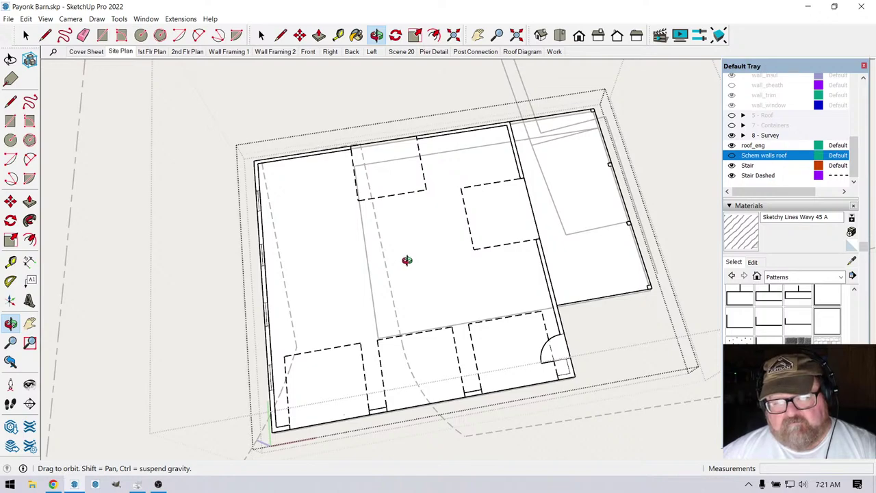
pyautogui.moveTo(407, 260); pyautogui.dragTo(510, 264)
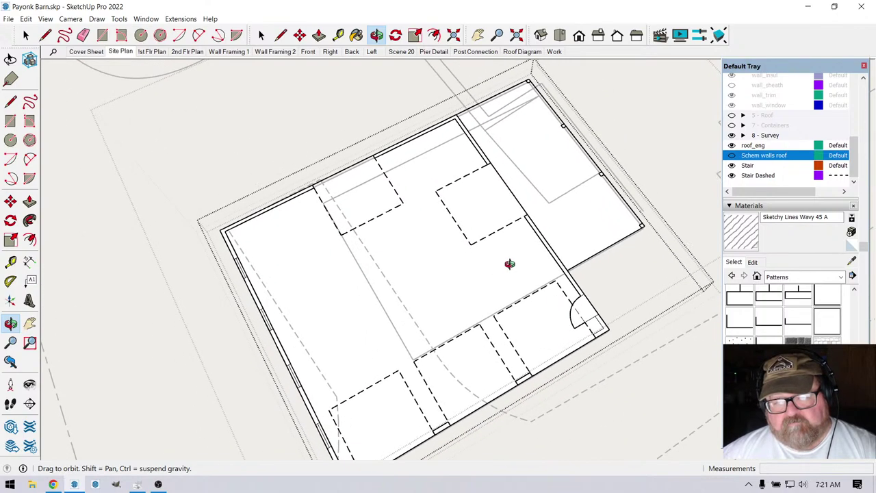
pyautogui.click(25, 35)
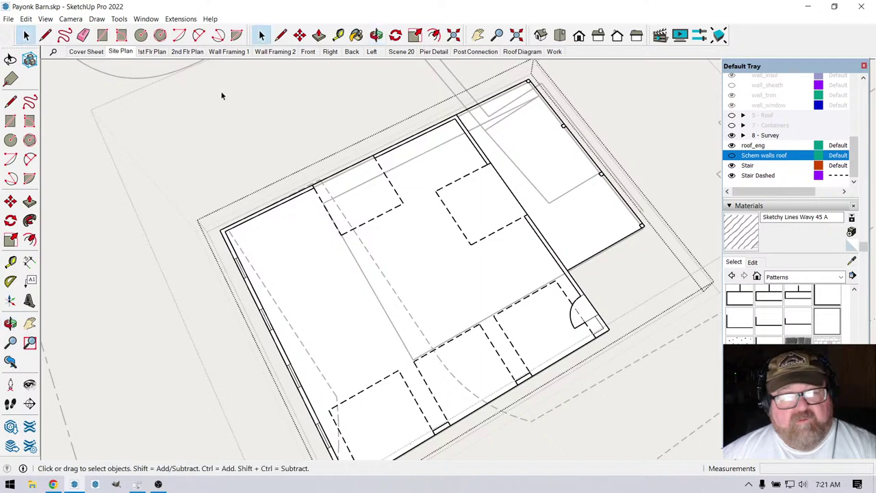
pyautogui.scroll(-2, 401, 216)
pyautogui.moveTo(517, 236); pyautogui.dragTo(362, 249, button='middle')
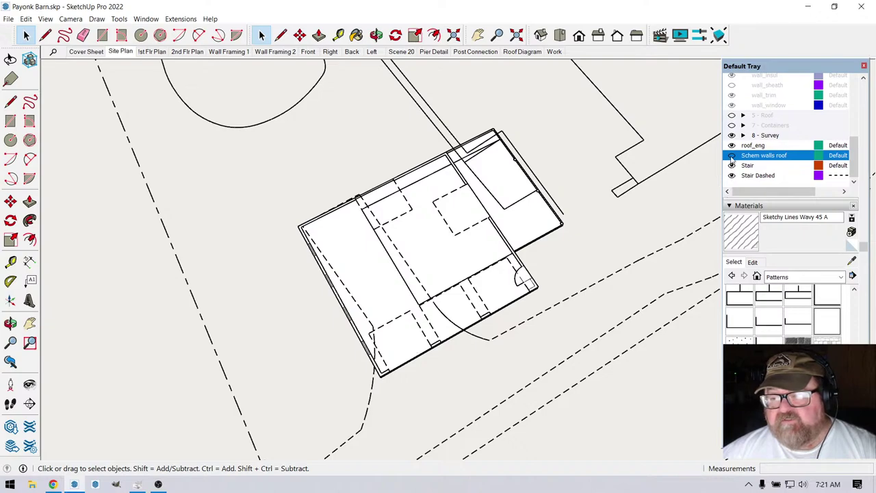
# Hide the 2D plan 1st tag, then orbit briefly back near the original view.
pyautogui.scroll(5, 759, 169)
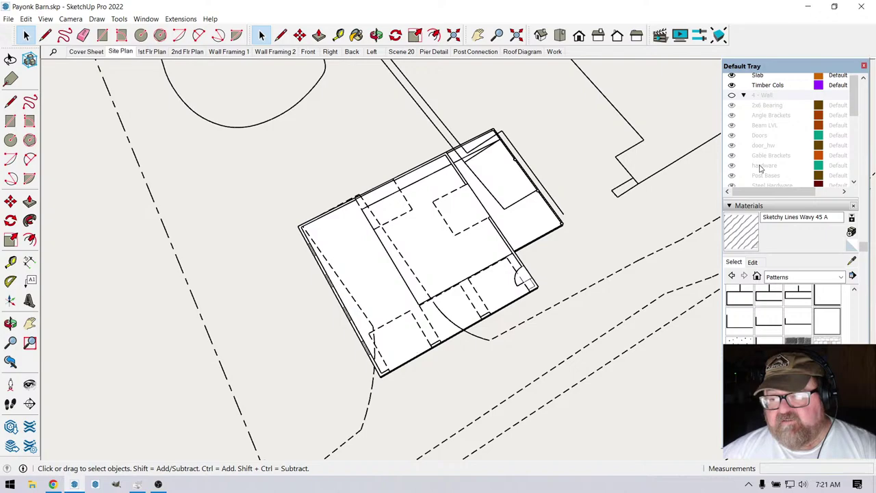
pyautogui.scroll(3, 759, 170)
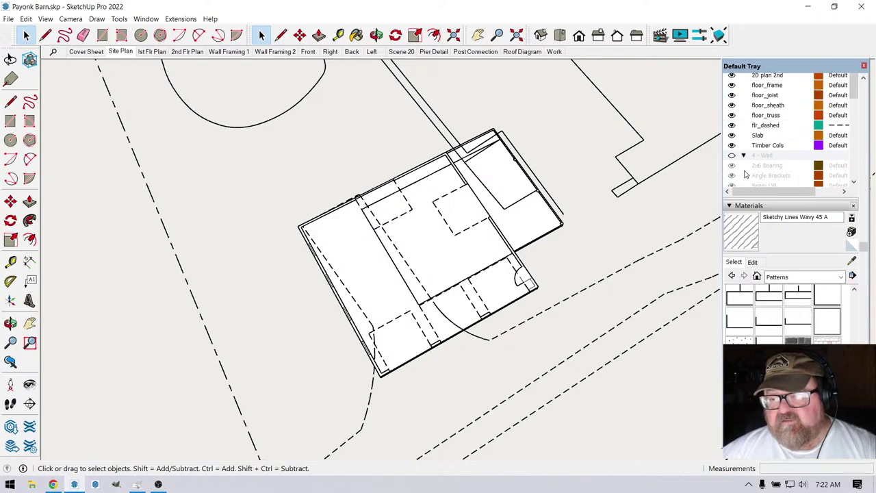
pyautogui.scroll(-3, 748, 168)
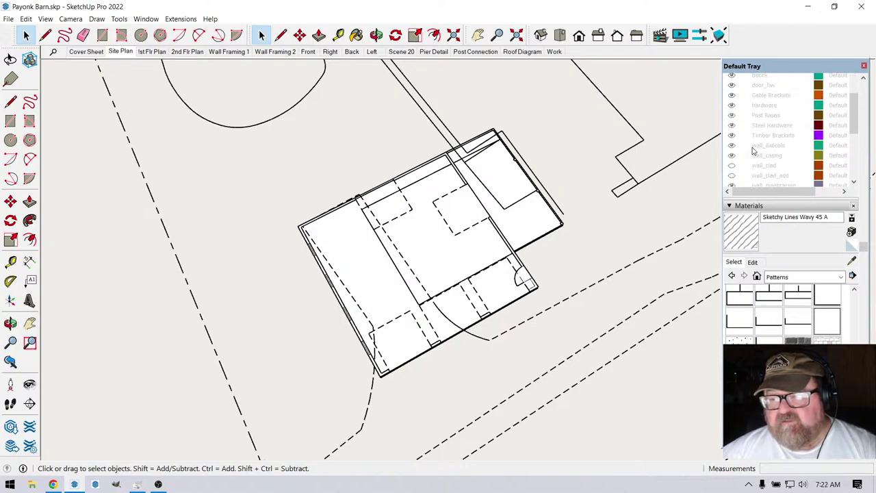
pyautogui.scroll(3, 753, 150)
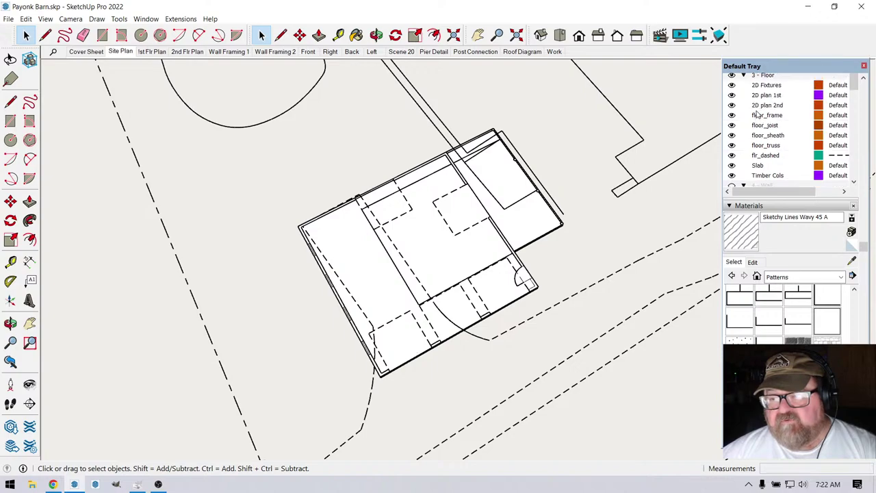
pyautogui.click(731, 95)
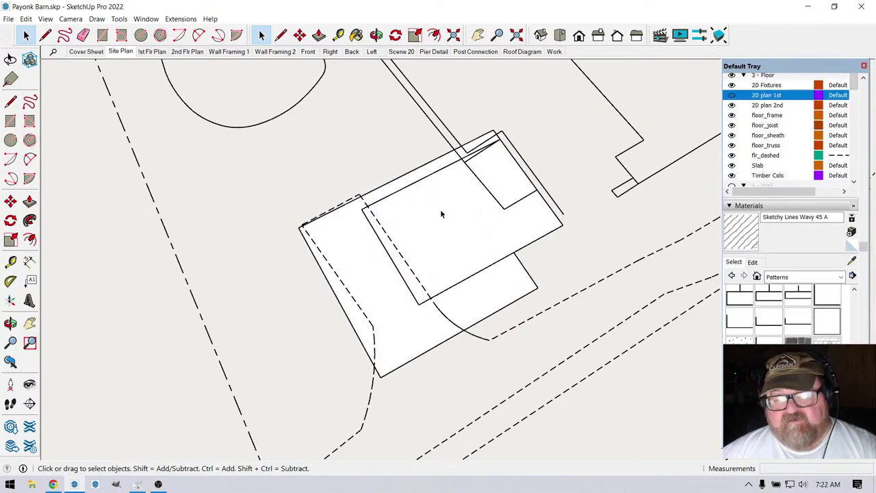
pyautogui.scroll(2, 440, 209)
pyautogui.click(377, 34)
pyautogui.moveTo(404, 280)
pyautogui.mouseDown()
pyautogui.moveTo(338, 171)
pyautogui.moveTo(417, 316)
pyautogui.moveTo(498, 312)
pyautogui.mouseUp()
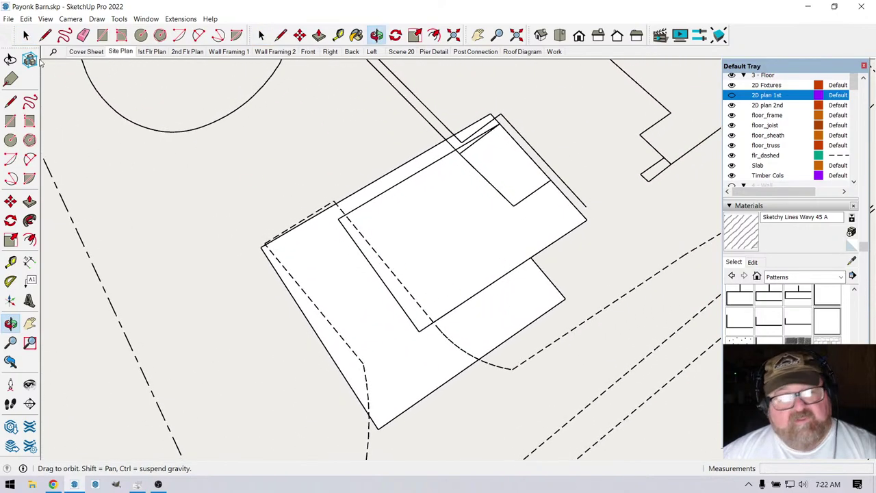
# Delete the large outer rectangular shape.
pyautogui.click(45, 35)
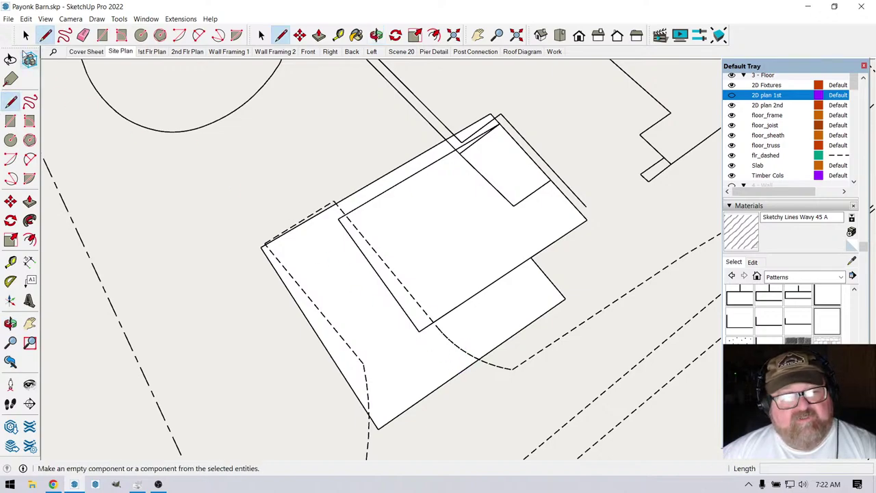
pyautogui.click(26, 35)
pyautogui.click(438, 375)
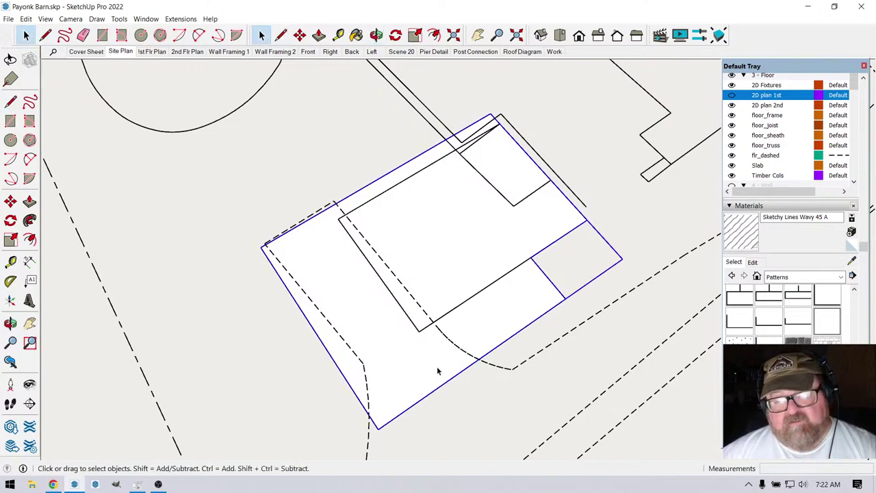
pyautogui.press('Delete')
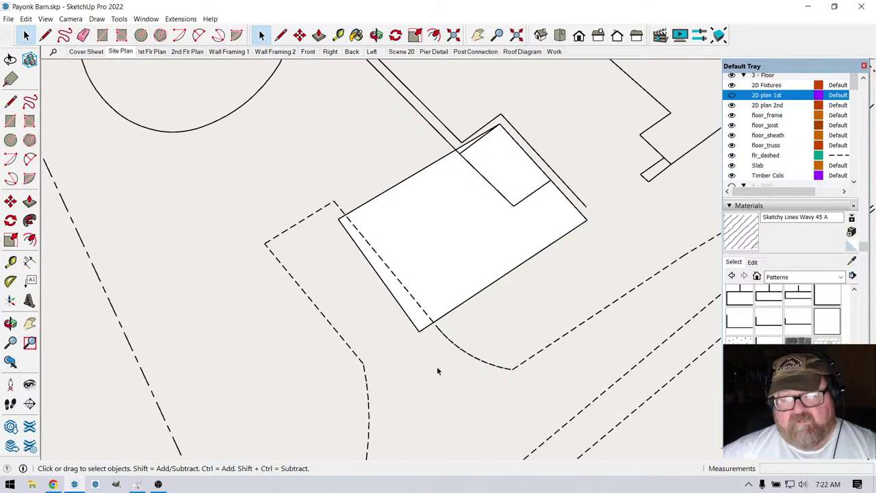
# Select the remaining building rectangle and start raising it with Move, then cancel.
pyautogui.click(437, 238)
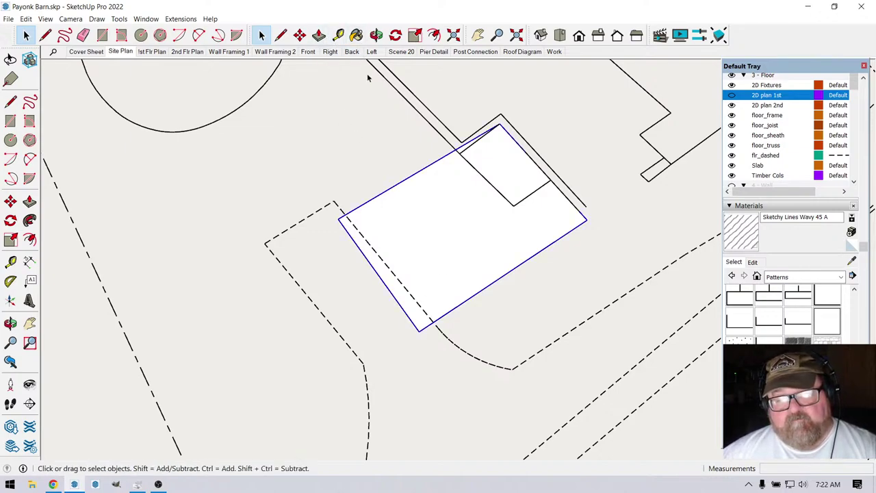
pyautogui.click(377, 35)
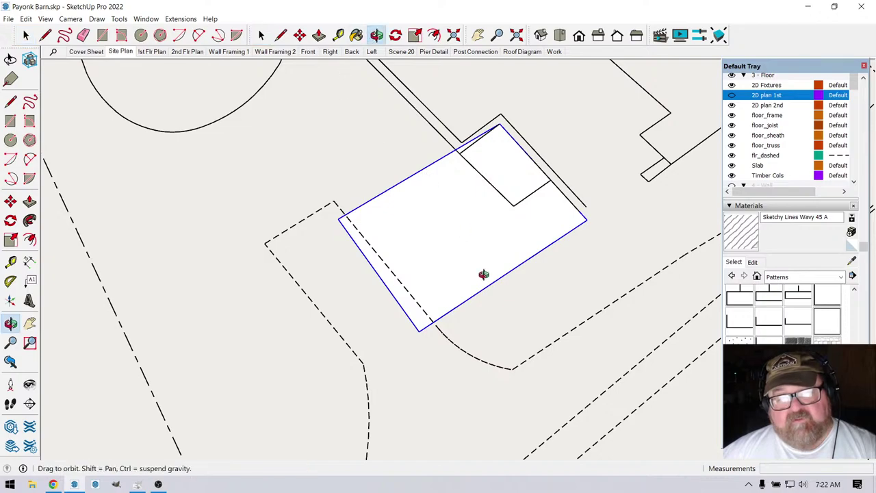
pyautogui.moveTo(485, 274); pyautogui.dragTo(420, 268)
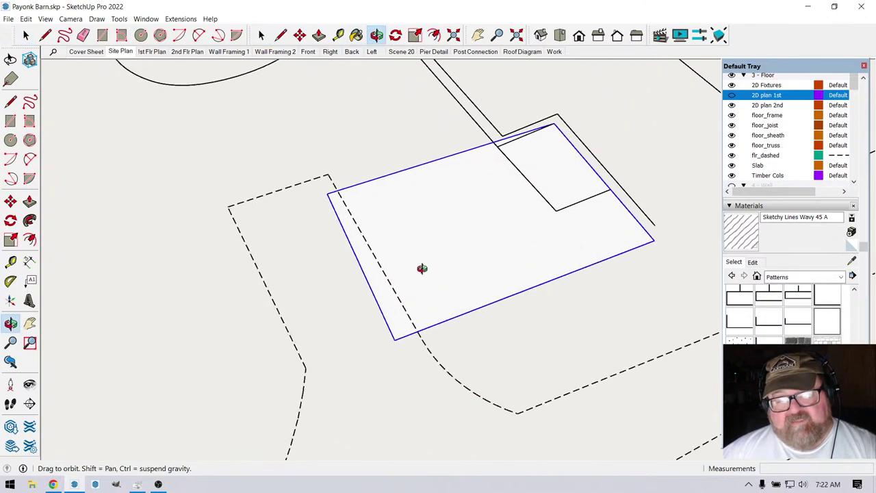
pyautogui.click(300, 35)
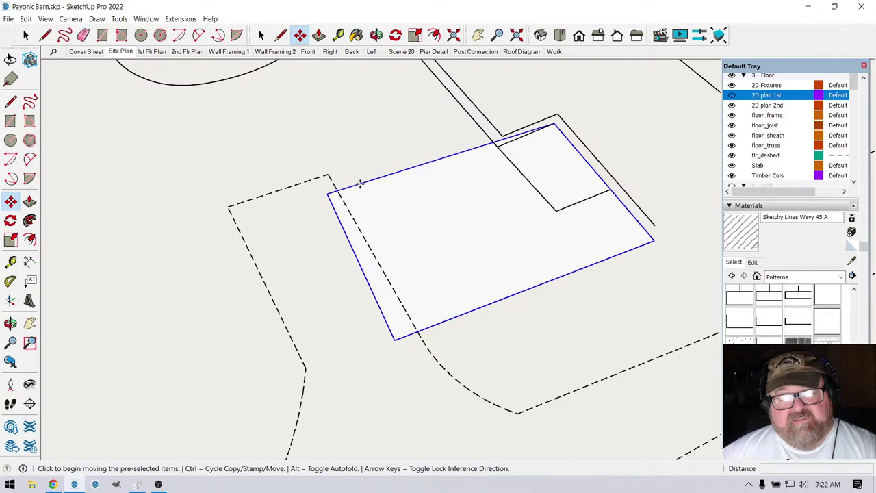
pyautogui.click(393, 335)
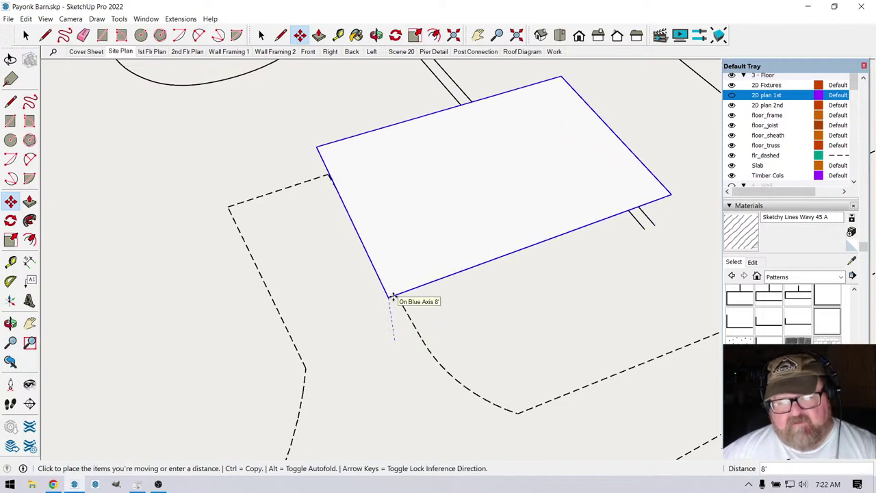
pyautogui.press('Escape')
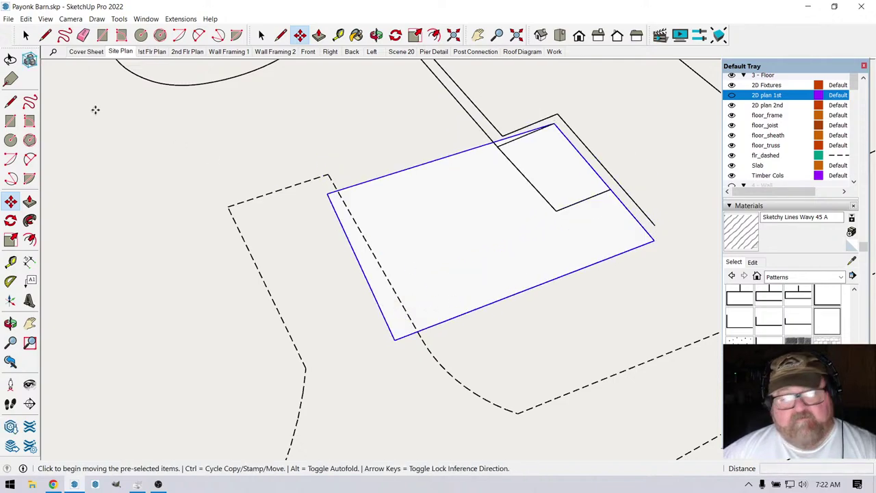
# Open the rectangle's group, select its face, then close the group.
pyautogui.click(27, 37)
pyautogui.doubleClick(409, 218)
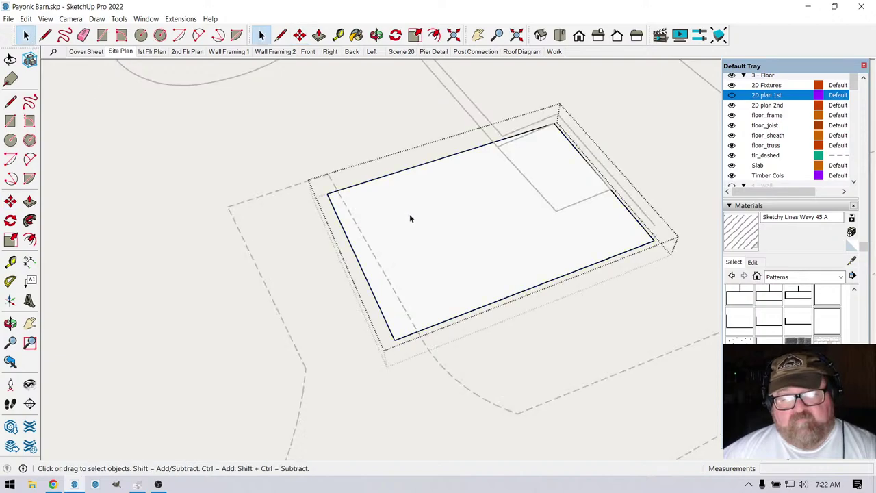
pyautogui.click(410, 218)
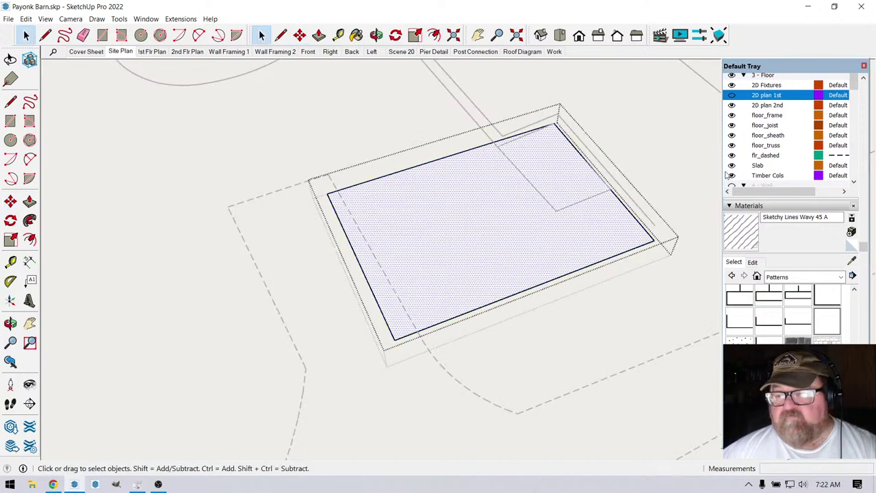
pyautogui.scroll(3, 759, 133)
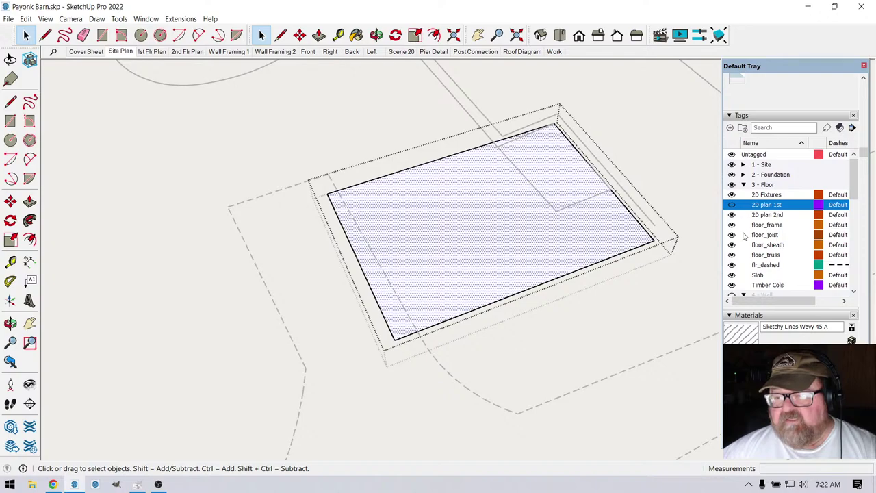
pyautogui.scroll(-2, 749, 242)
pyautogui.scroll(2, 762, 259)
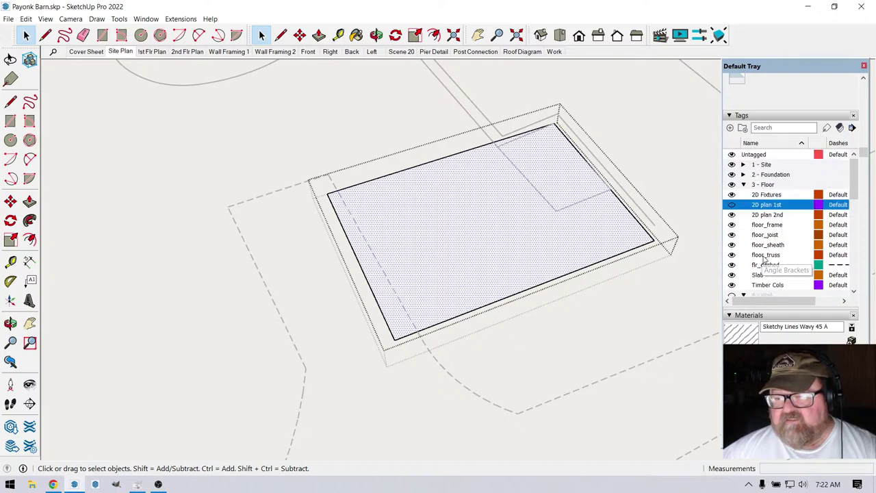
pyautogui.click(286, 139)
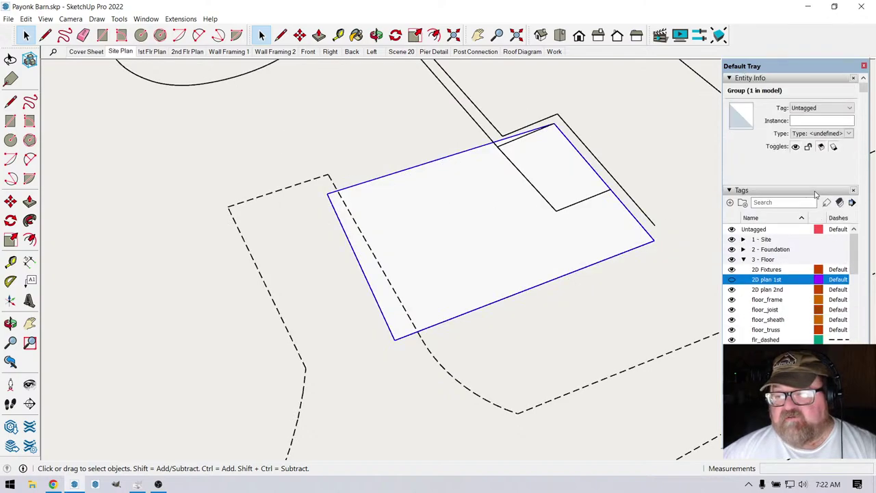
# Add an 'exist bldg demo' tag in the 1 - Site folder and assign the group to it.
pyautogui.click(743, 240)
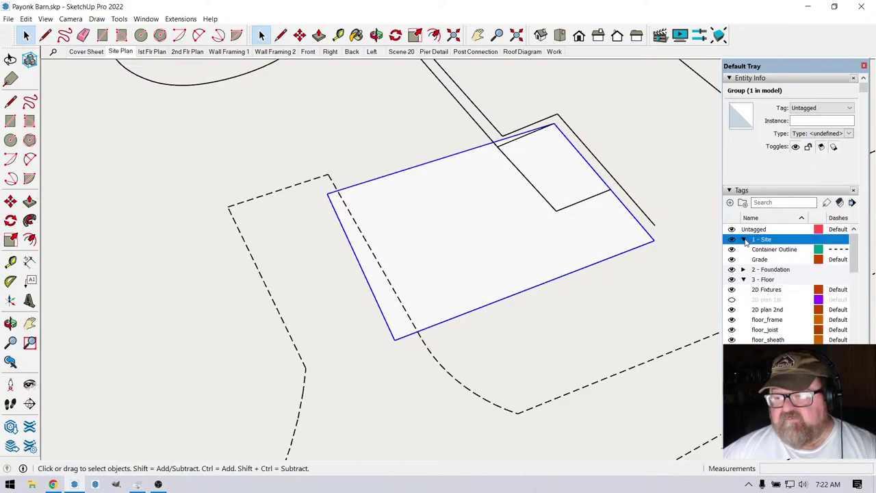
pyautogui.click(730, 204)
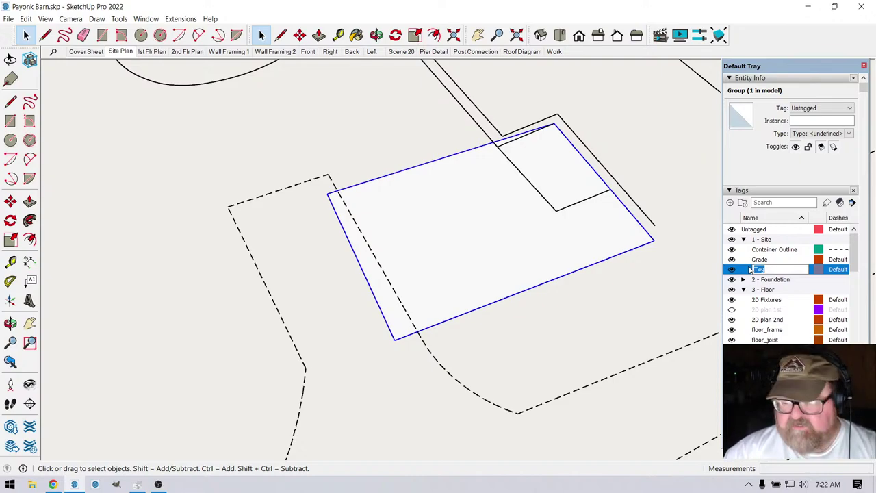
pyautogui.write('exist bldg demo')
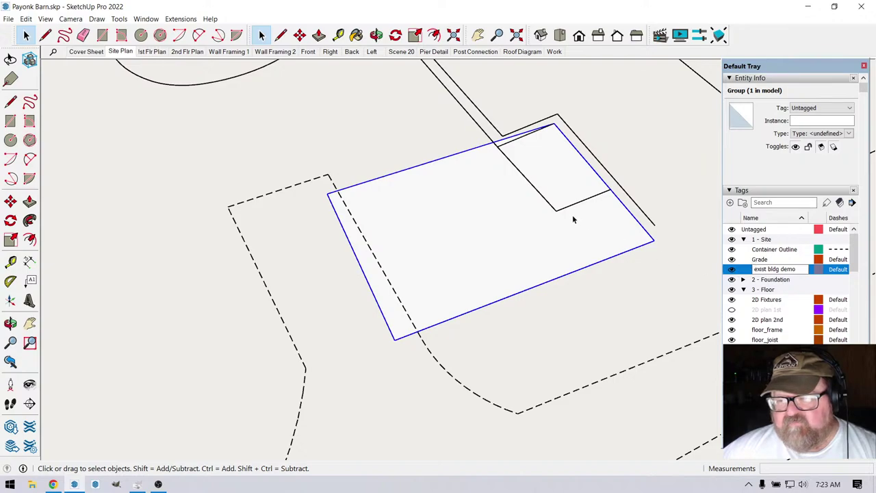
pyautogui.click(821, 107)
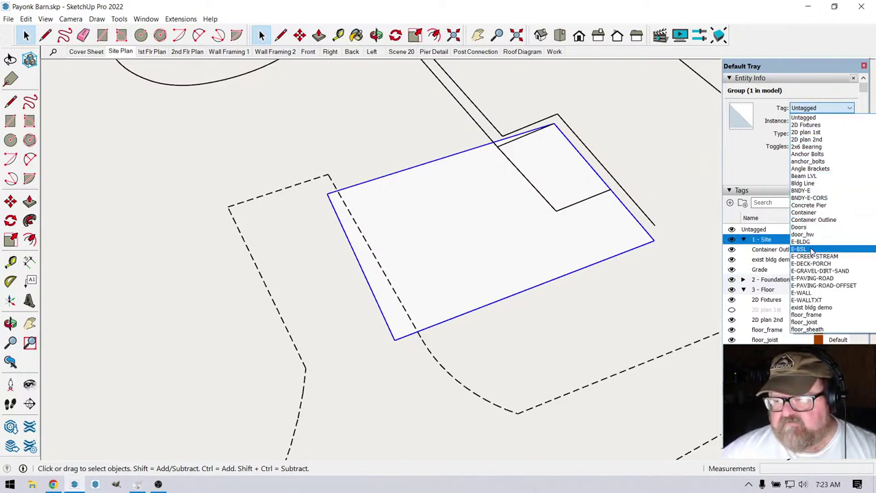
pyautogui.click(813, 307)
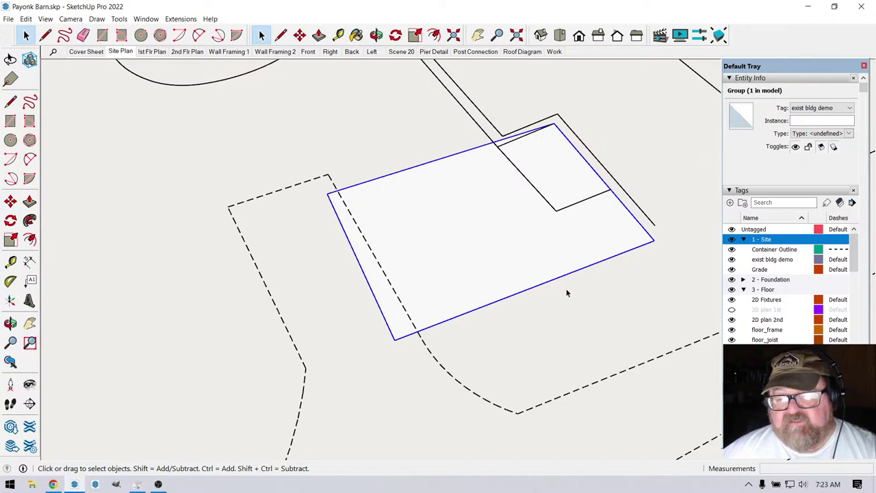
# Inside the outline group, select the face and open the Patterns collection in Materials.
pyautogui.doubleClick(547, 243)
pyautogui.click(533, 237)
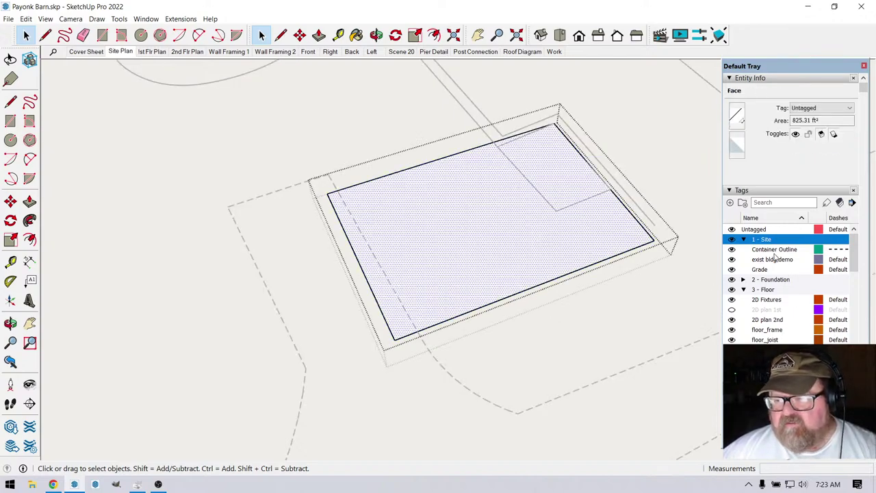
pyautogui.click(731, 190)
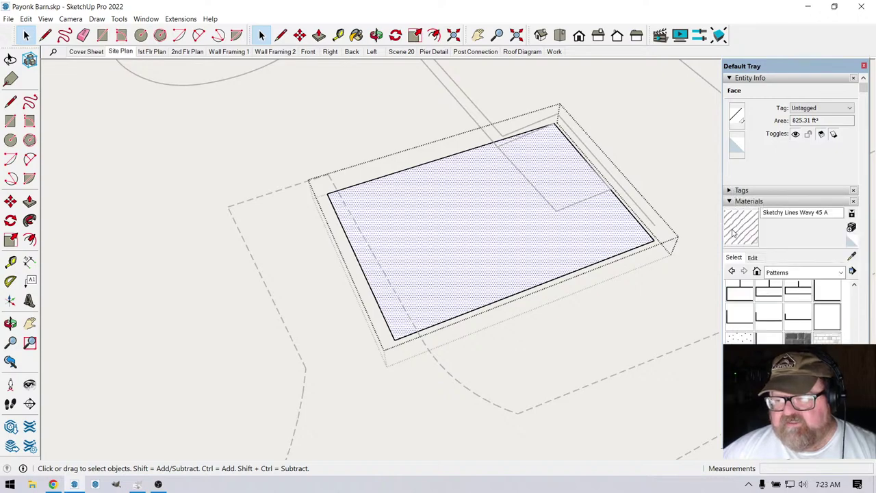
pyautogui.click(841, 272)
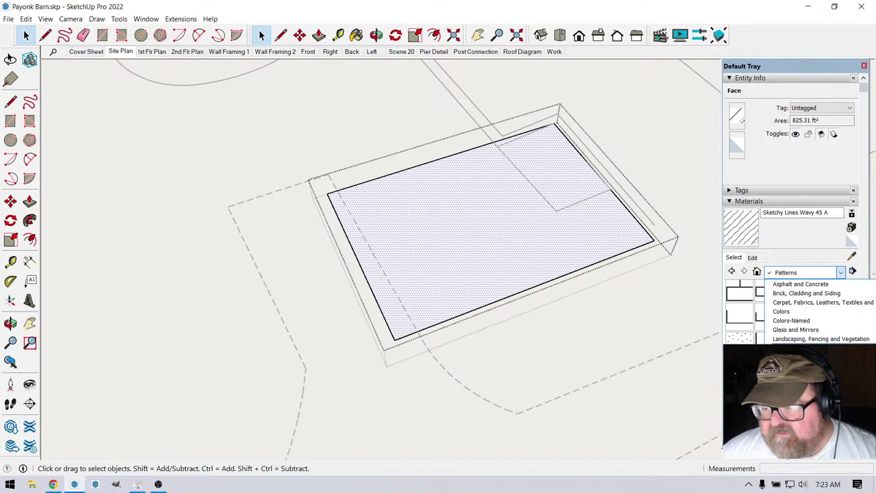
pyautogui.scroll(1, 815, 305)
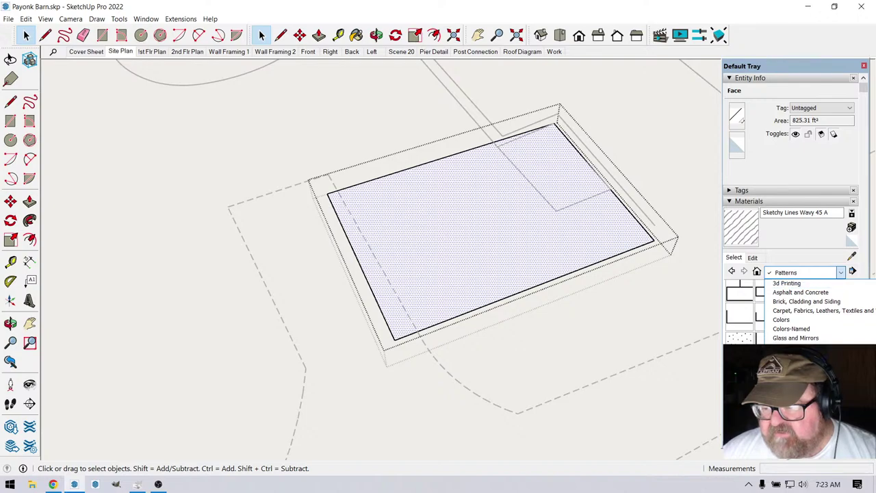
pyautogui.click(807, 259)
pyautogui.click(805, 272)
pyautogui.scroll(5, 803, 279)
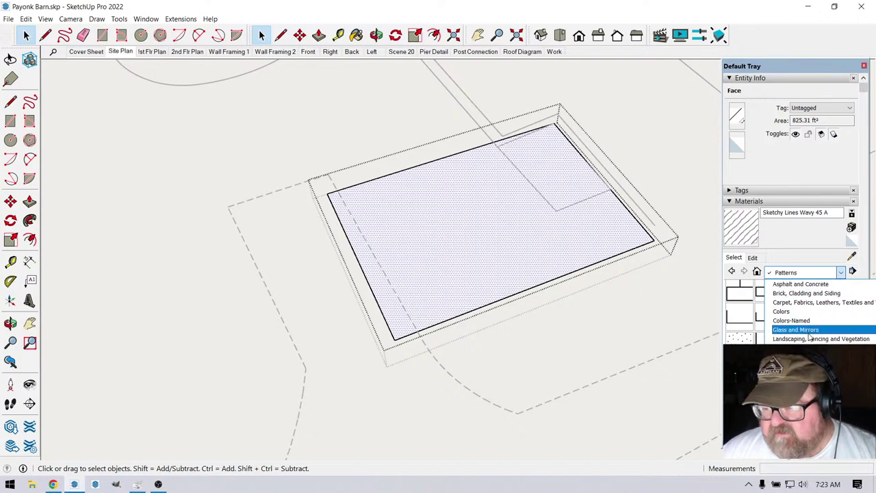
pyautogui.press('Escape')
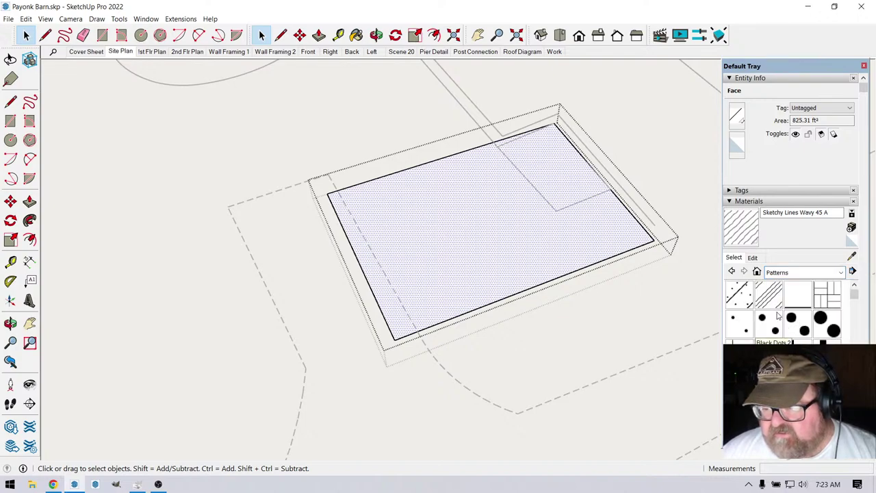
pyautogui.scroll(-2, 781, 337)
# Paint the face with the Brick Common Face hatch from Patterns, then return to Select.
pyautogui.click(739, 329)
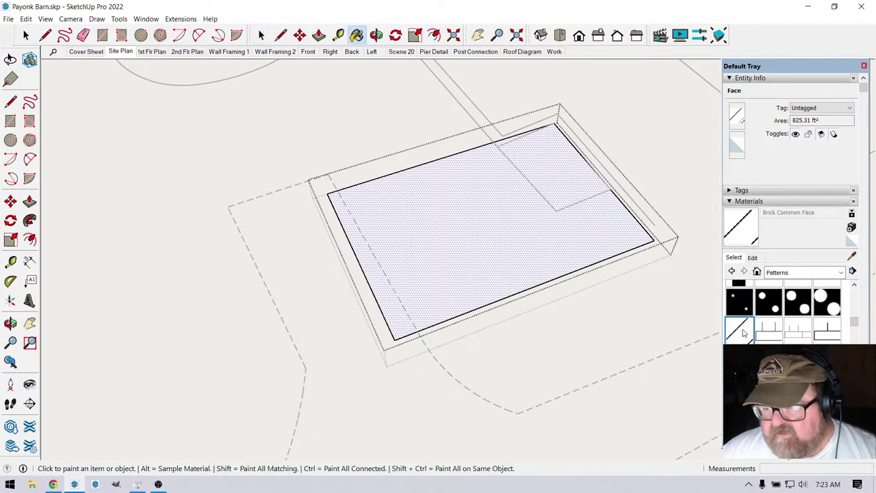
pyautogui.click(538, 254)
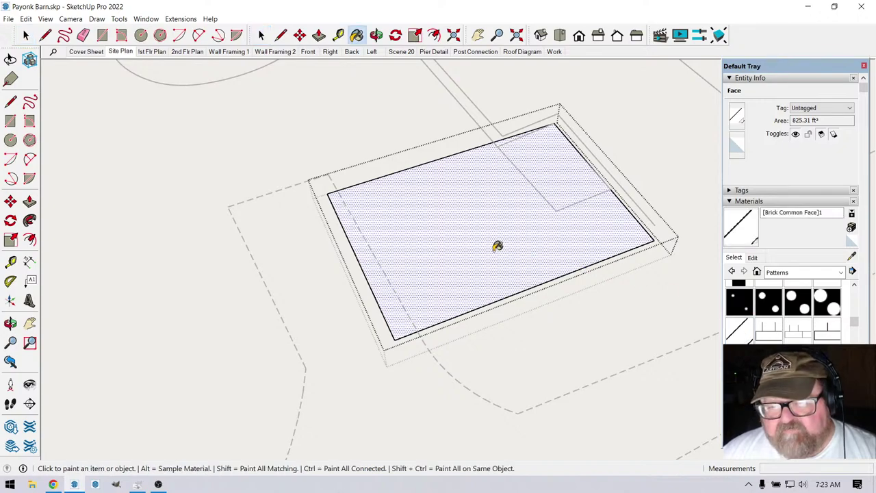
pyautogui.scroll(1, 432, 215)
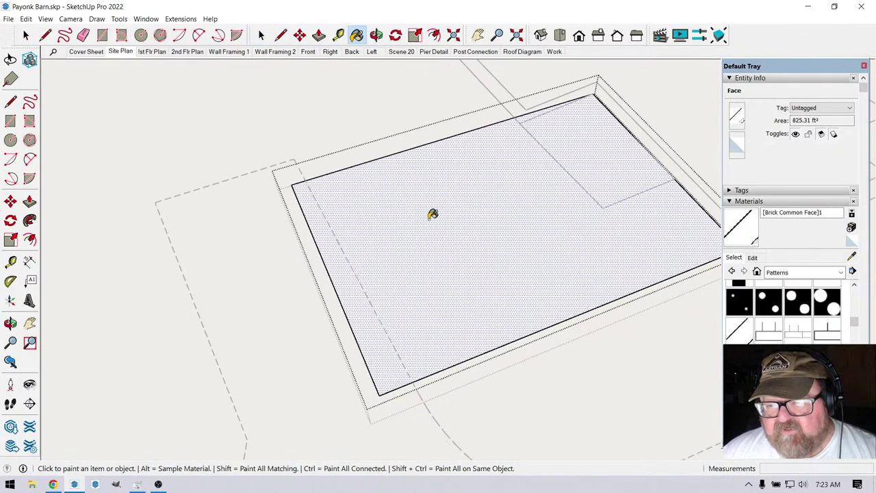
pyautogui.scroll(-1, 432, 215)
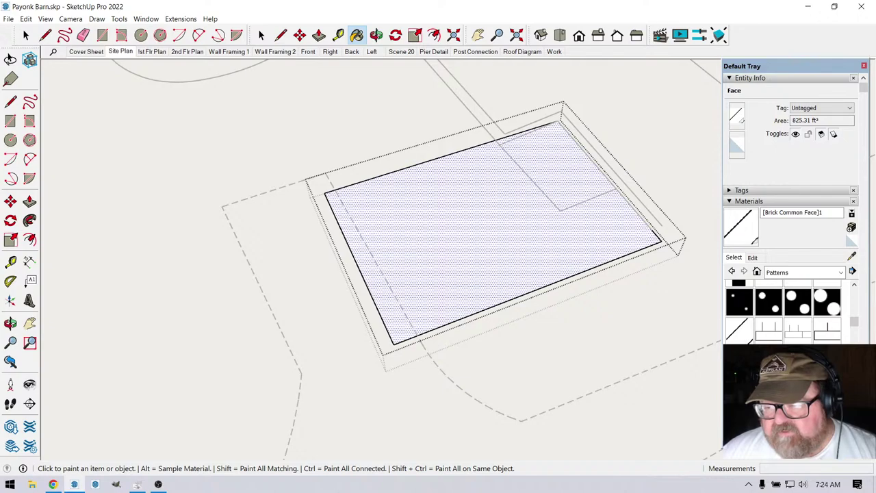
pyautogui.scroll(3, 456, 204)
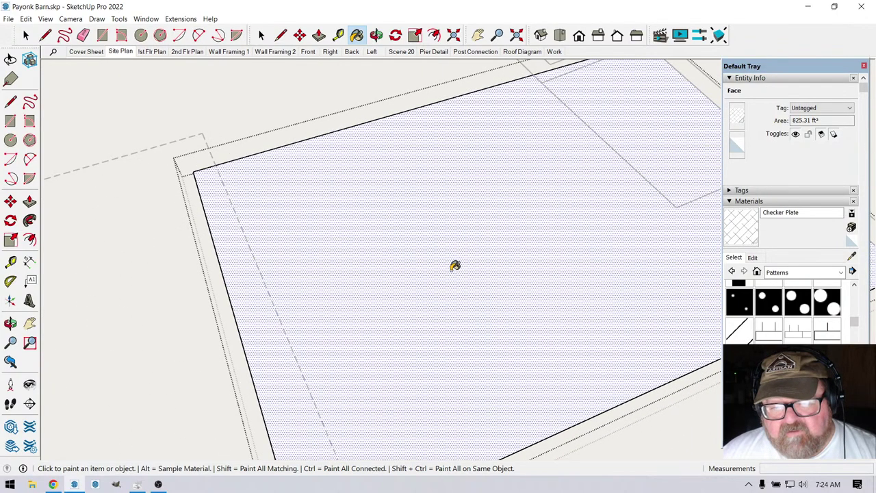
pyautogui.scroll(-3, 455, 266)
pyautogui.press('space')
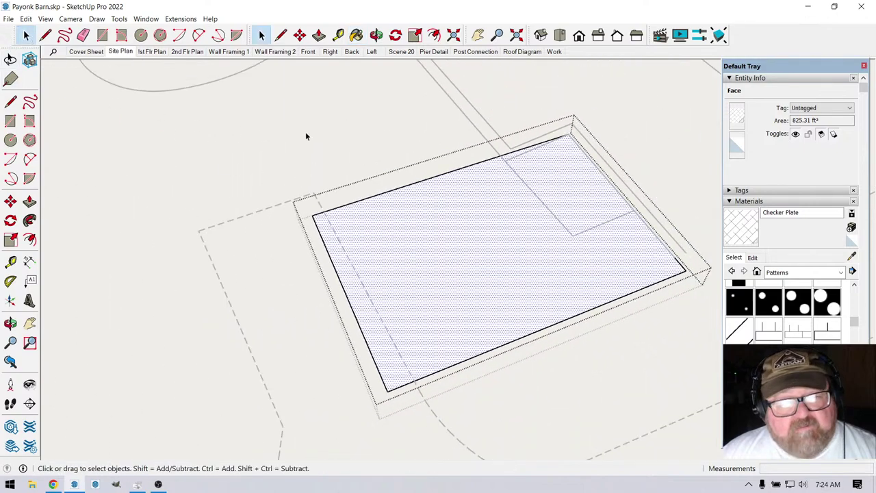
# Exit the group, select the exist bldg demo group and start moving it from its bottom-left corner.
pyautogui.scroll(3, 390, 291)
pyautogui.press('Escape')
pyautogui.click(369, 260)
pyautogui.scroll(-2, 365, 262)
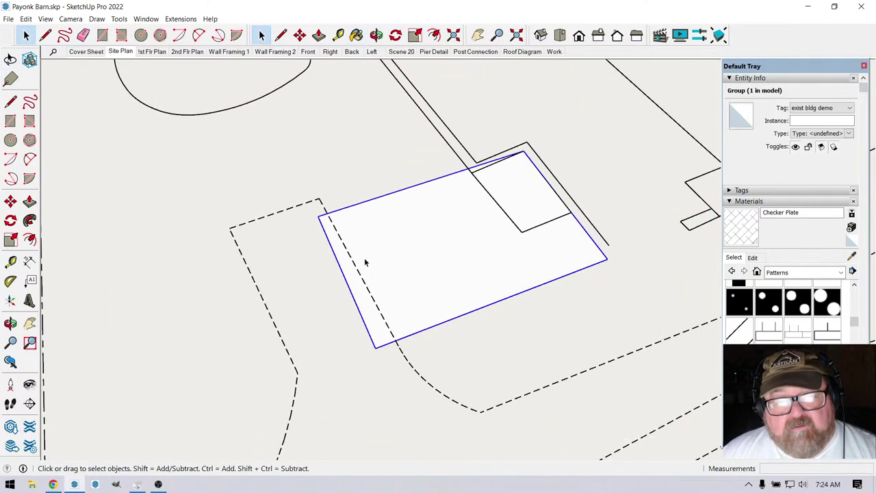
pyautogui.scroll(-6, 365, 262)
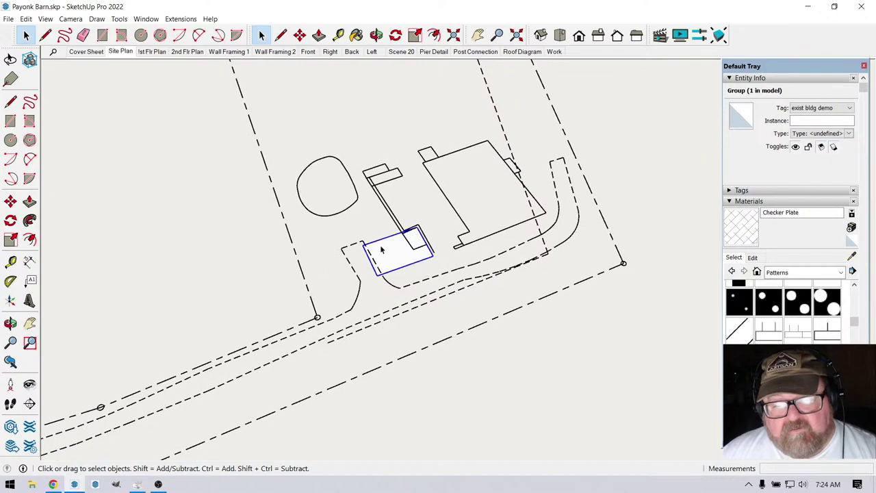
pyautogui.scroll(5, 382, 250)
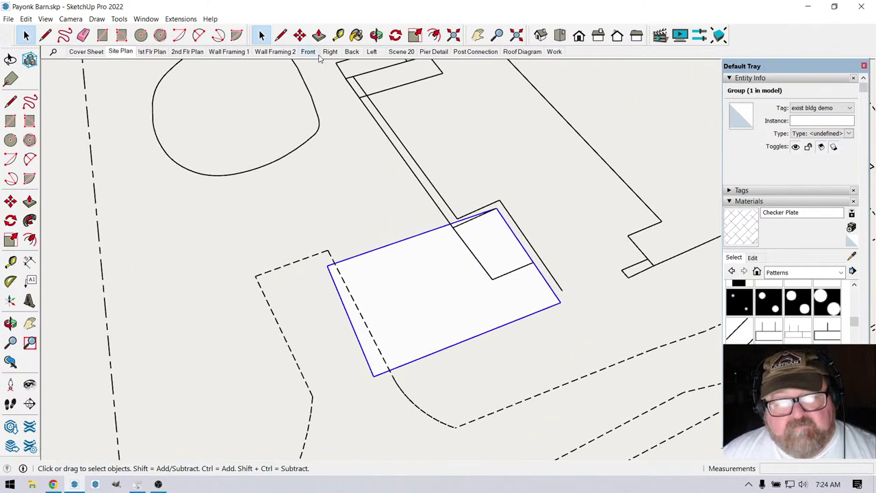
pyautogui.click(300, 35)
pyautogui.click(373, 374)
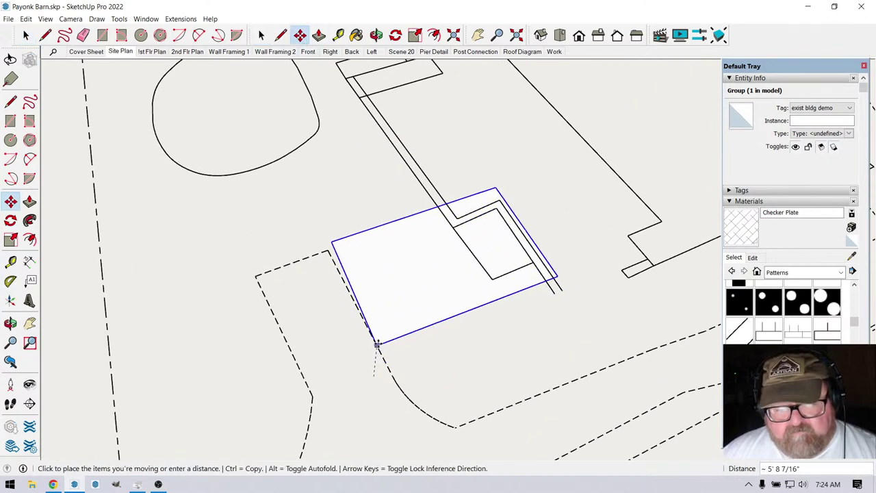
pyautogui.scroll(-3, 375, 344)
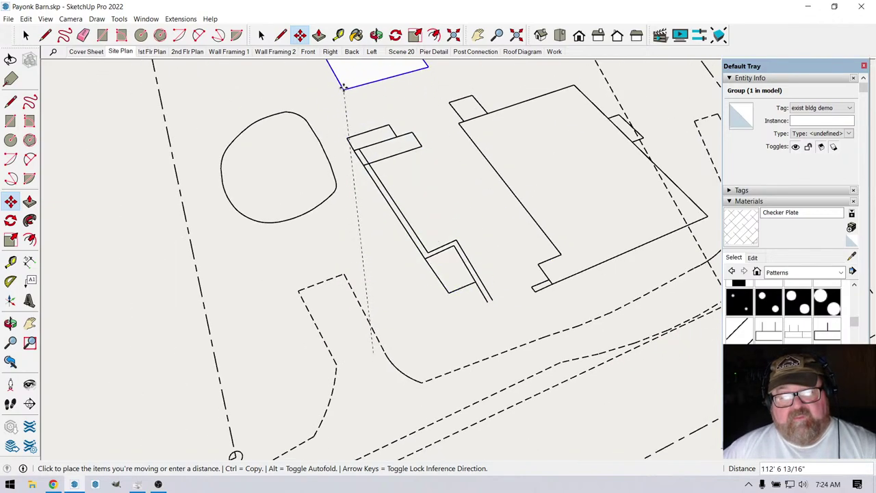
# Raise the group along the blue axis above the site plan, orbiting to check its height.
pyautogui.click(377, 35)
pyautogui.moveTo(363, 328); pyautogui.dragTo(318, 214)
pyautogui.rightClick(318, 214)
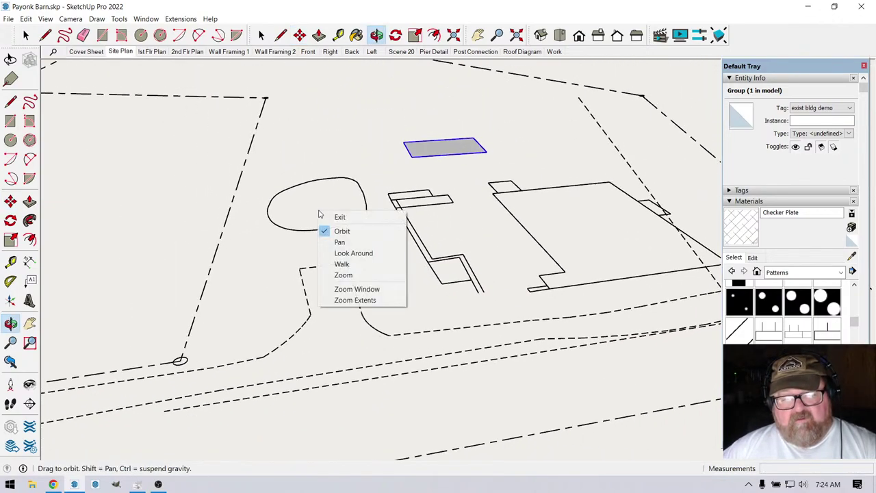
pyautogui.click(339, 217)
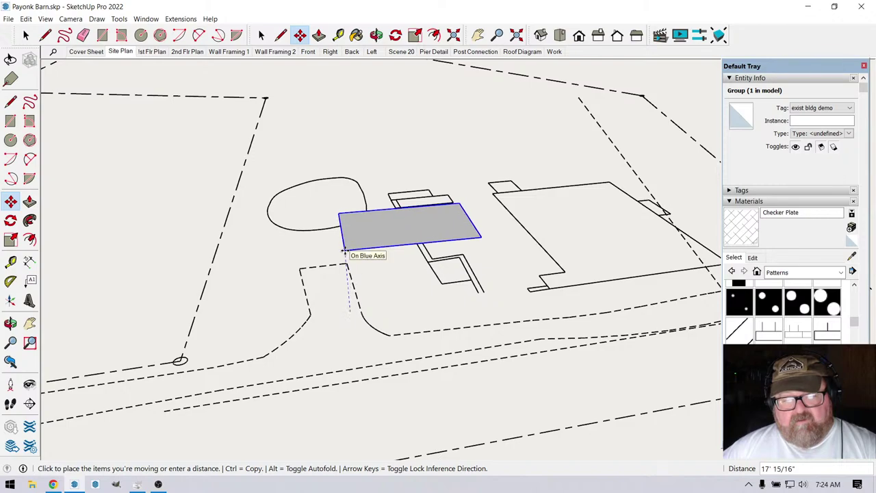
pyautogui.click(346, 252)
pyautogui.click(376, 35)
pyautogui.moveTo(404, 271); pyautogui.dragTo(495, 408)
pyautogui.scroll(4, 378, 301)
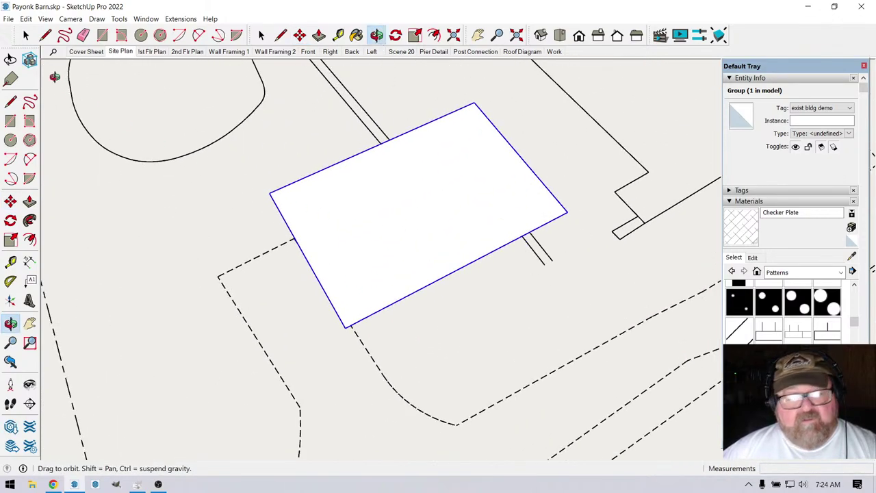
pyautogui.click(25, 35)
# Inside the demo group, cut and paste the face and edges in place, then select only the face.
pyautogui.doubleClick(375, 221)
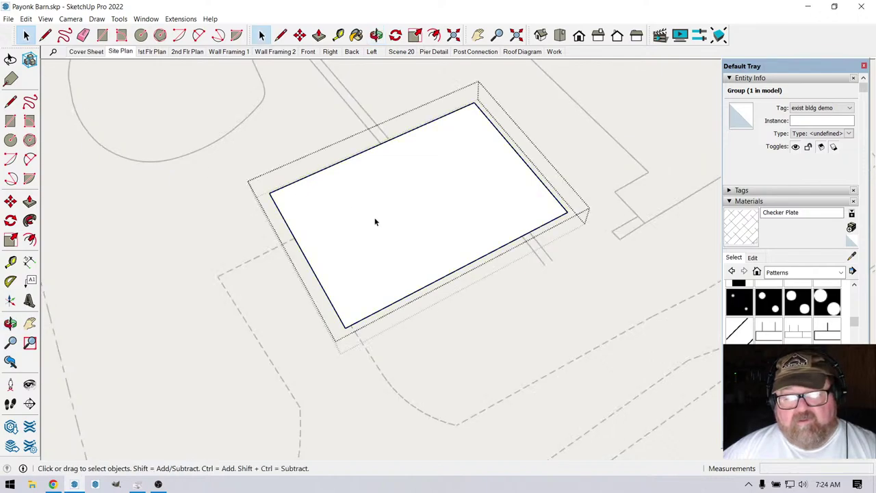
pyautogui.doubleClick(375, 221)
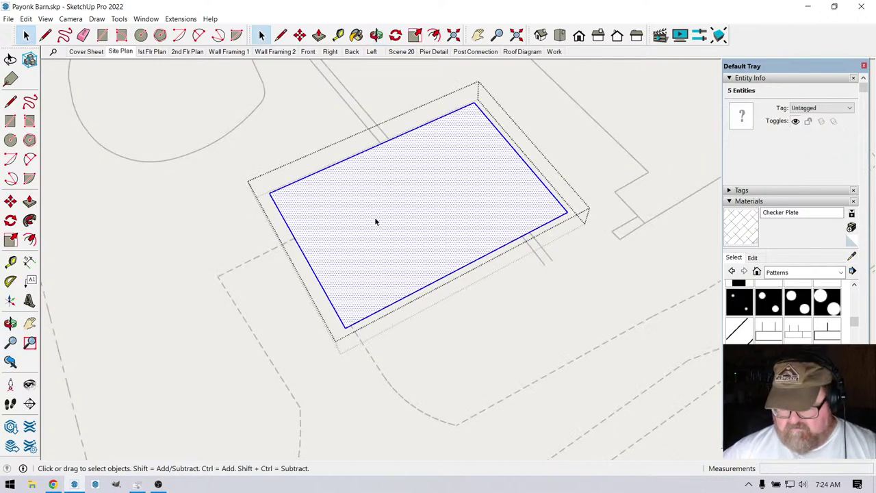
pyautogui.press('Delete')
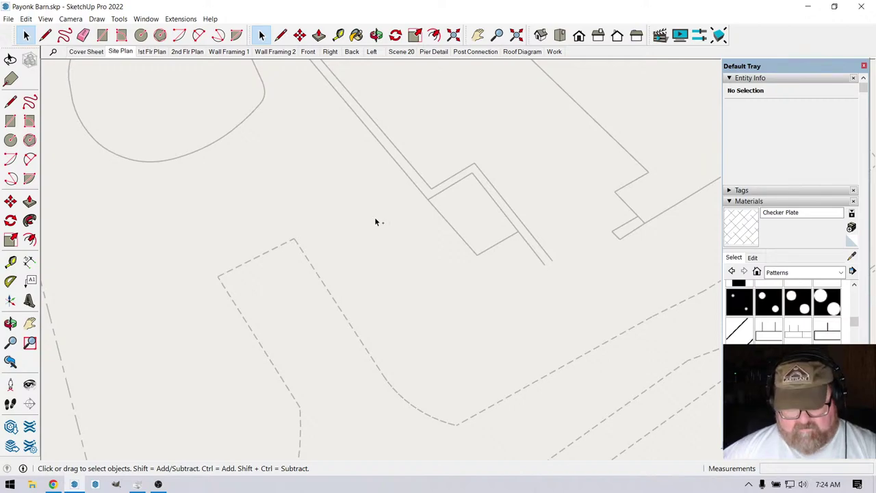
pyautogui.hotkey('ctrl', 'z')
pyautogui.click(373, 218)
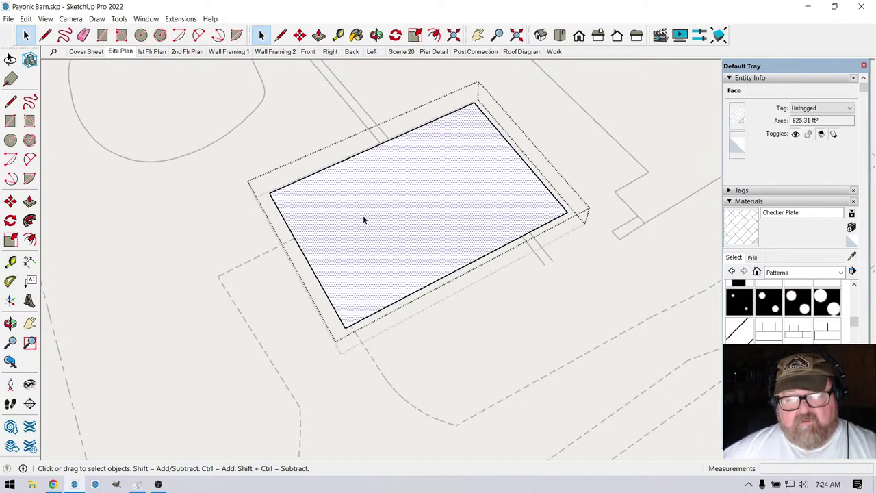
pyautogui.click(362, 214)
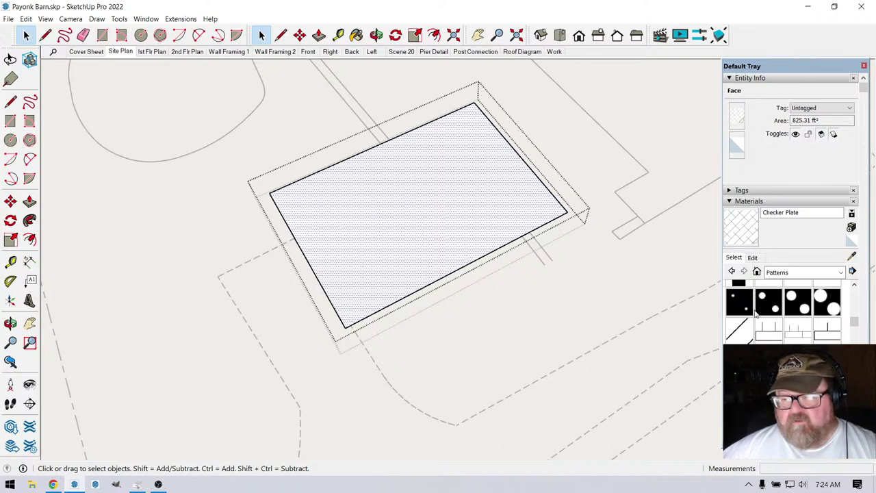
# Paint the face with the Brick Common Face hatch and orbit the view toward the horizon.
pyautogui.scroll(1, 787, 311)
pyautogui.scroll(-1, 787, 311)
pyautogui.click(737, 327)
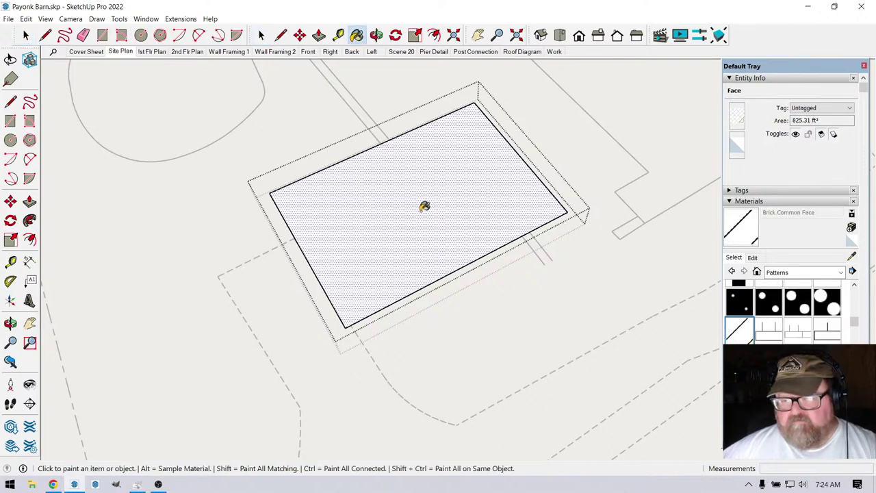
pyautogui.click(406, 191)
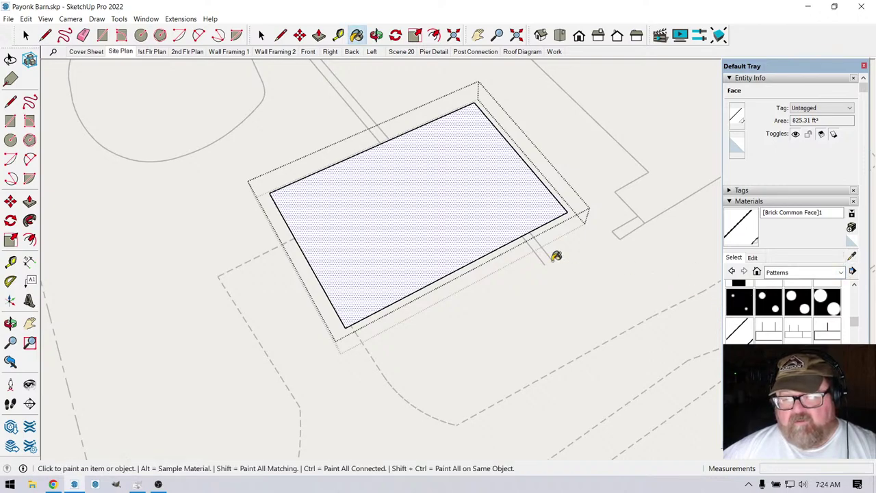
pyautogui.click(753, 258)
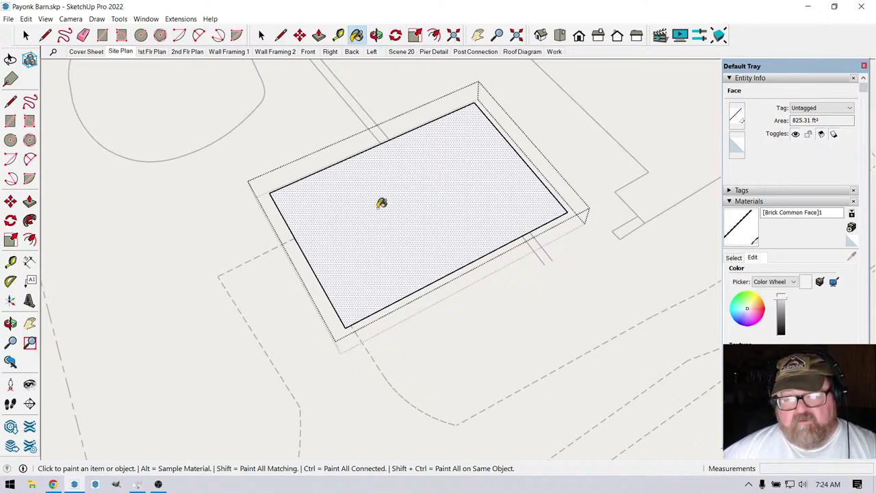
pyautogui.scroll(1, 382, 201)
pyautogui.click(377, 35)
pyautogui.moveTo(364, 266); pyautogui.dragTo(524, 324)
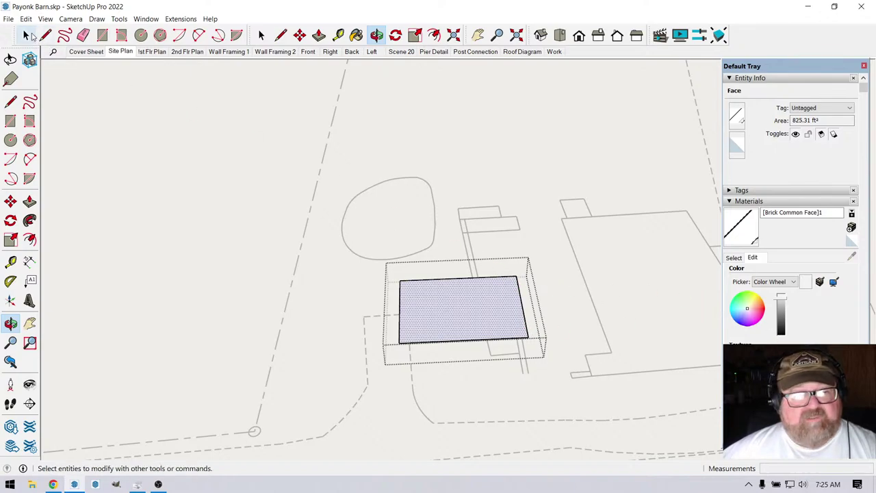
# Close the group and draw a new rectangle on the site plan left of the dashed boundary.
pyautogui.click(25, 35)
pyautogui.moveTo(506, 302); pyautogui.dragTo(528, 289, button='middle')
pyautogui.click(320, 304)
pyautogui.moveTo(268, 283); pyautogui.dragTo(332, 231, button='middle')
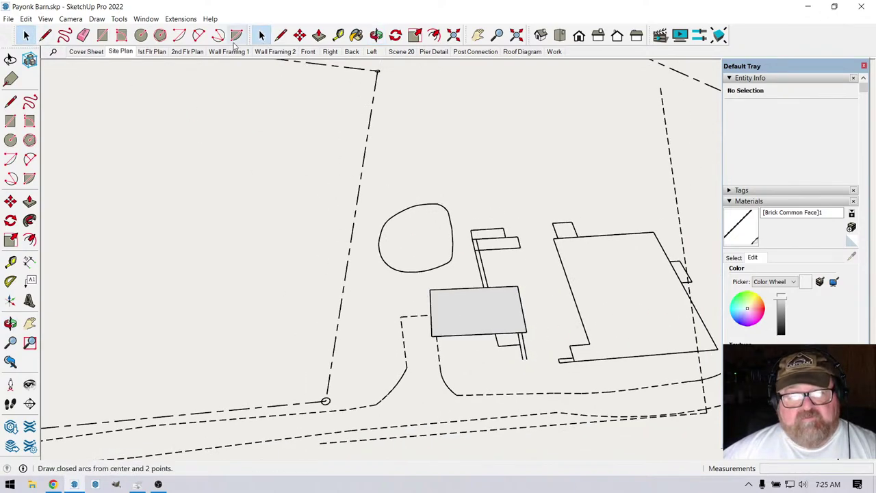
pyautogui.click(102, 35)
pyautogui.click(236, 296)
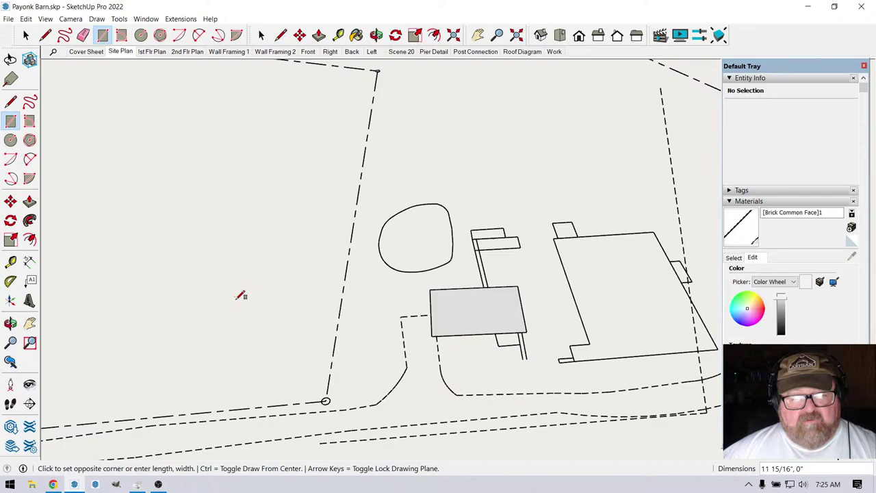
pyautogui.click(316, 325)
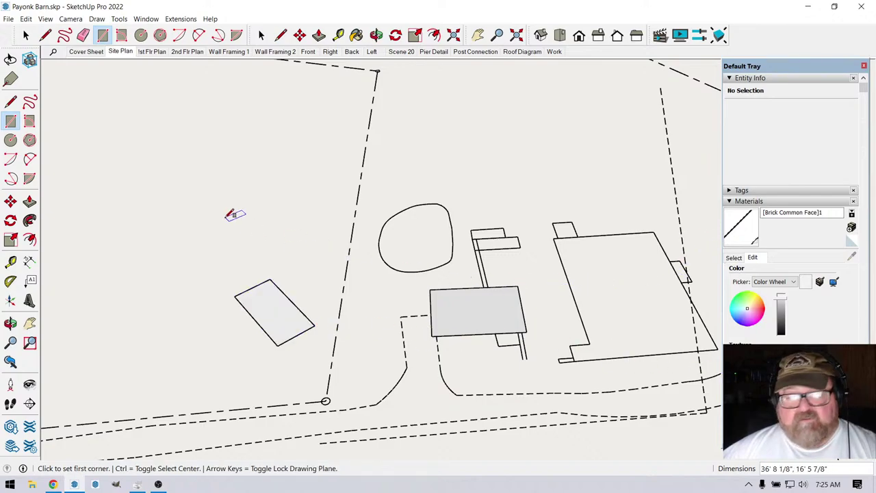
# Fill the new rectangle's face using the Paint Bucket.
pyautogui.scroll(2, 235, 212)
pyautogui.click(338, 35)
pyautogui.press('b')
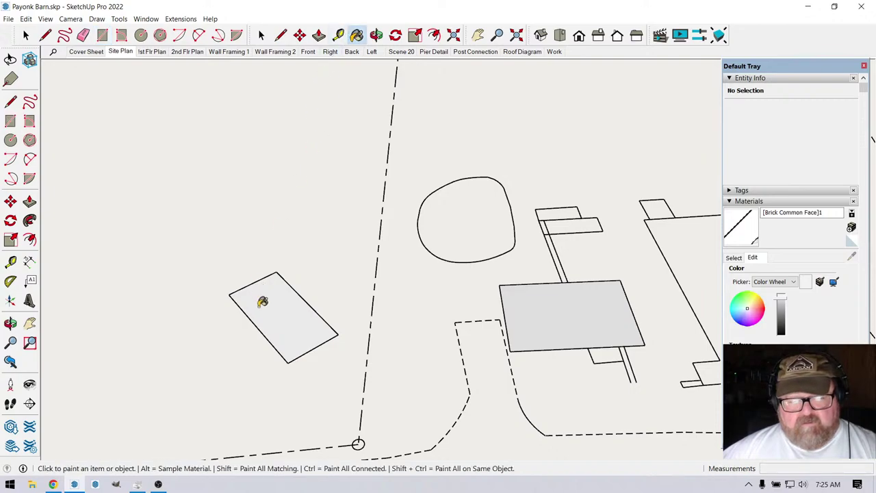
pyautogui.click(278, 321)
pyautogui.scroll(3, 285, 334)
pyautogui.scroll(4, 285, 335)
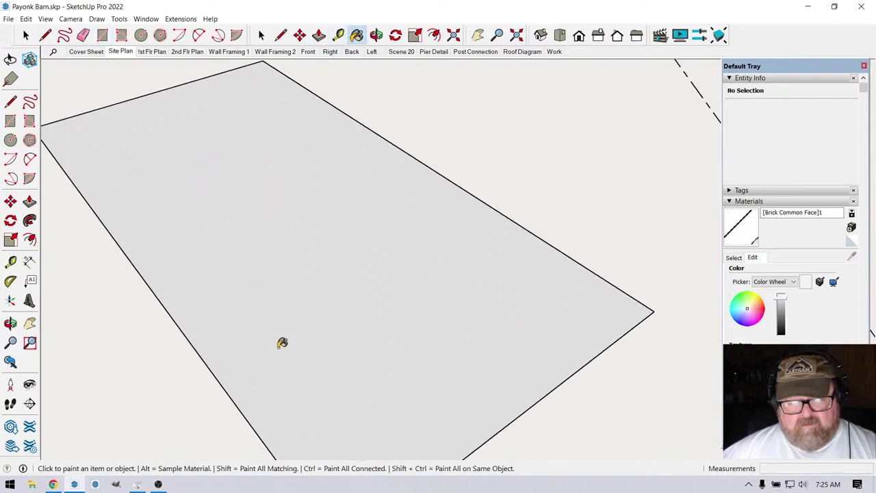
pyautogui.scroll(-2, 283, 338)
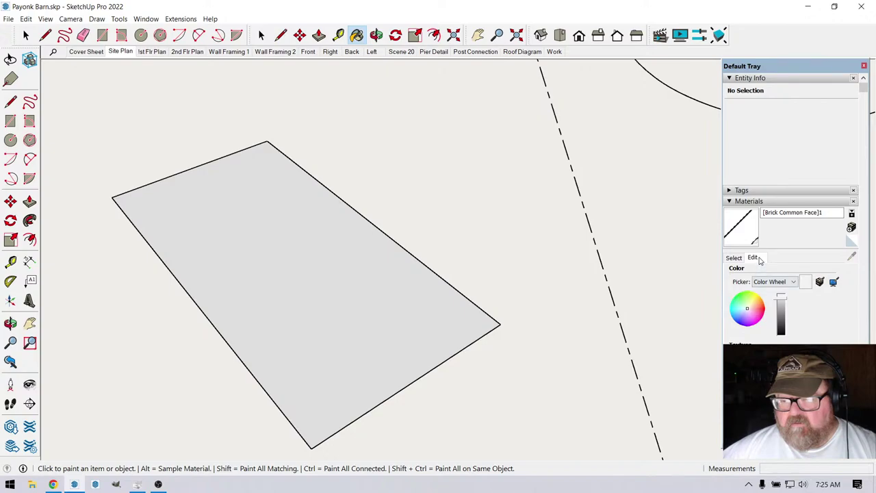
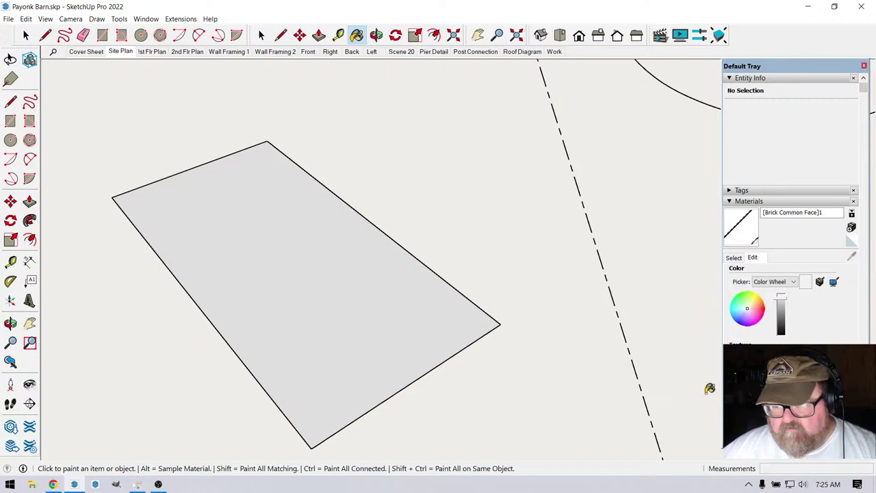
# Select and delete the stray 604.79 ft² grey face beside the site plan lines.
pyautogui.scroll(10, 259, 323)
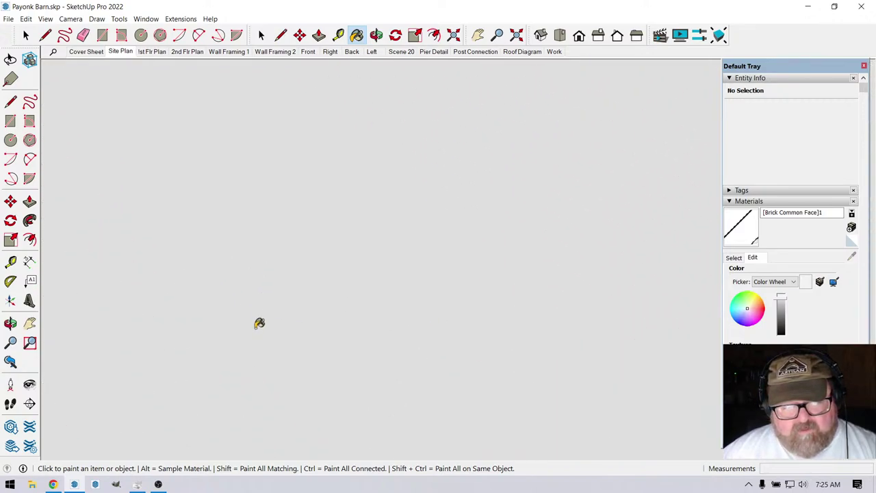
pyautogui.scroll(-10, 259, 322)
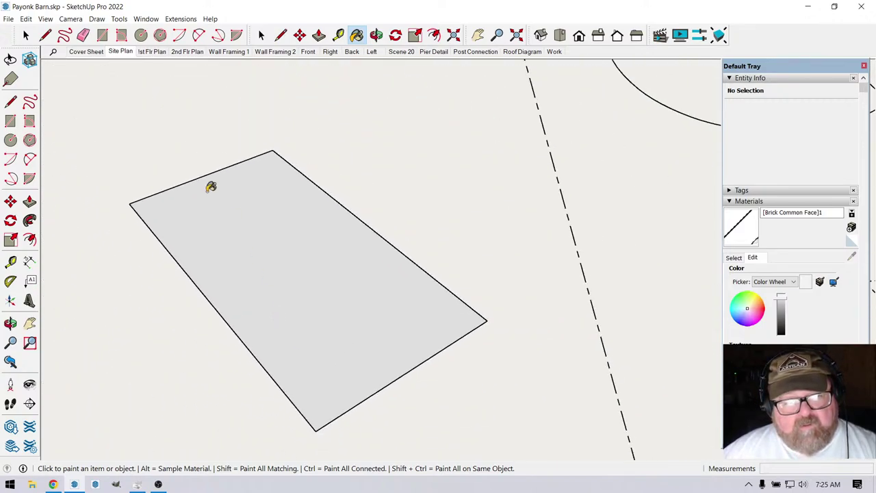
pyautogui.press('space')
pyautogui.click(284, 221)
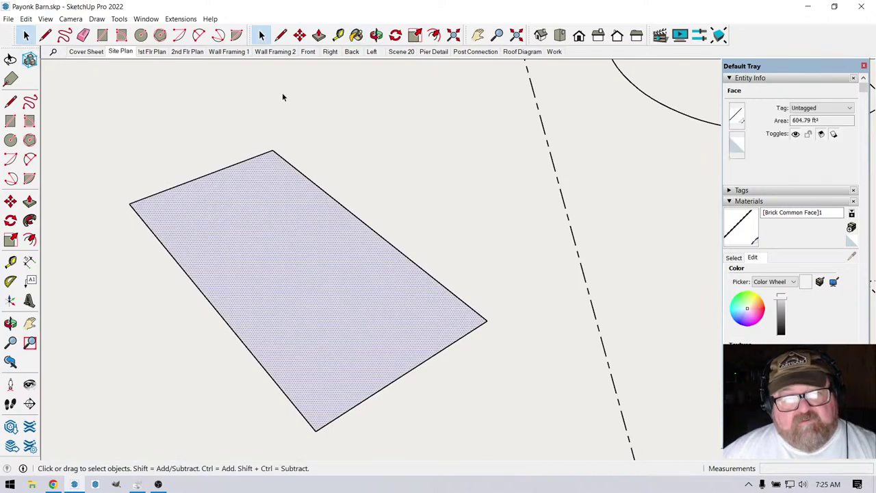
pyautogui.scroll(-6, 377, 217)
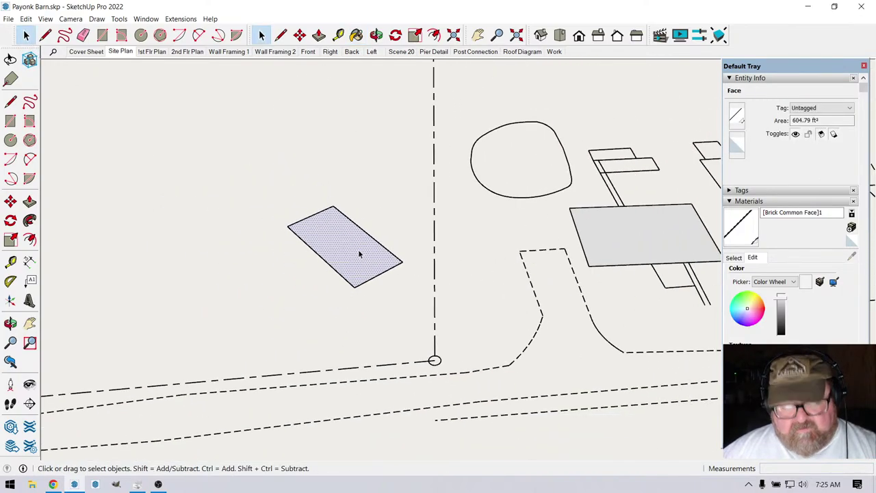
pyautogui.press('Delete')
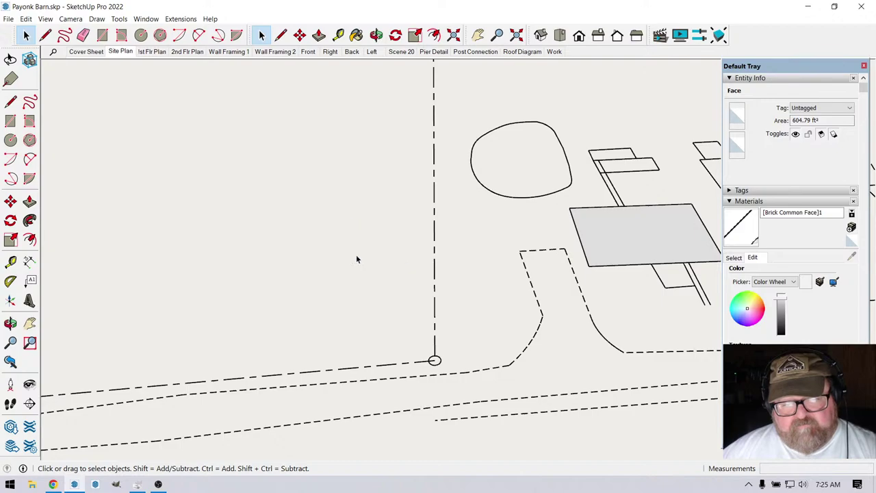
# Zoom out to the whole site plan and select the site plan component.
pyautogui.scroll(-6, 355, 255)
pyautogui.scroll(-2, 533, 340)
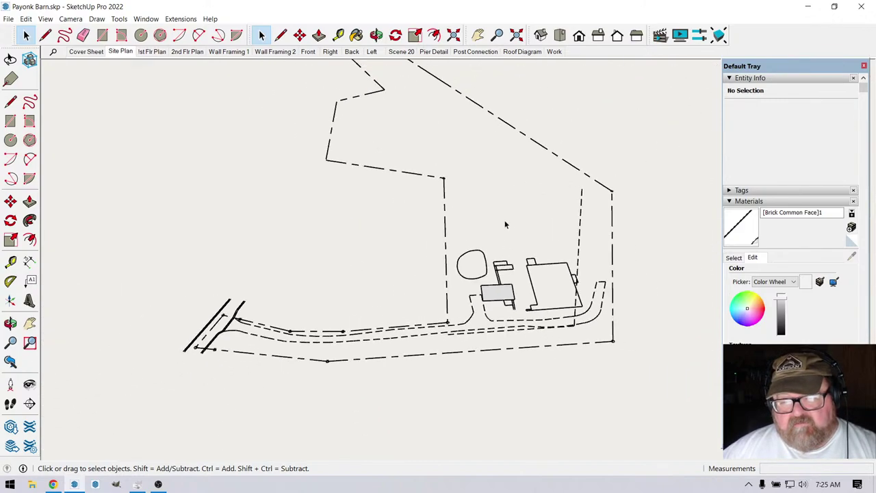
pyautogui.scroll(3, 469, 315)
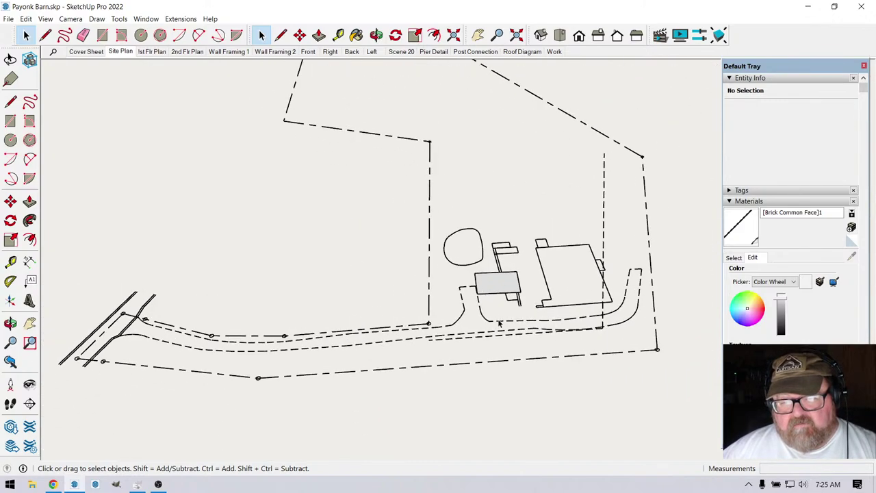
pyautogui.click(458, 319)
# Open the site plan component, orbit to view it in perspective, then exit editing.
pyautogui.doubleClick(459, 319)
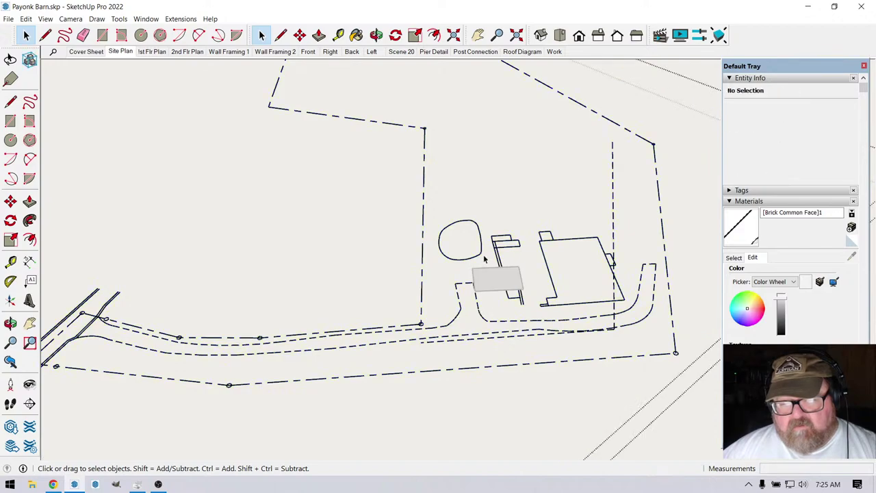
pyautogui.moveTo(484, 258); pyautogui.dragTo(521, 393, button='middle')
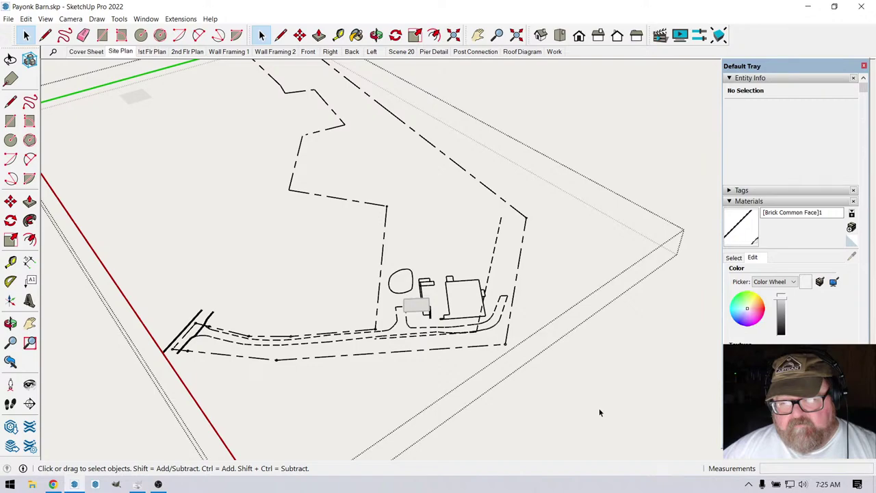
pyautogui.scroll(-5, 581, 384)
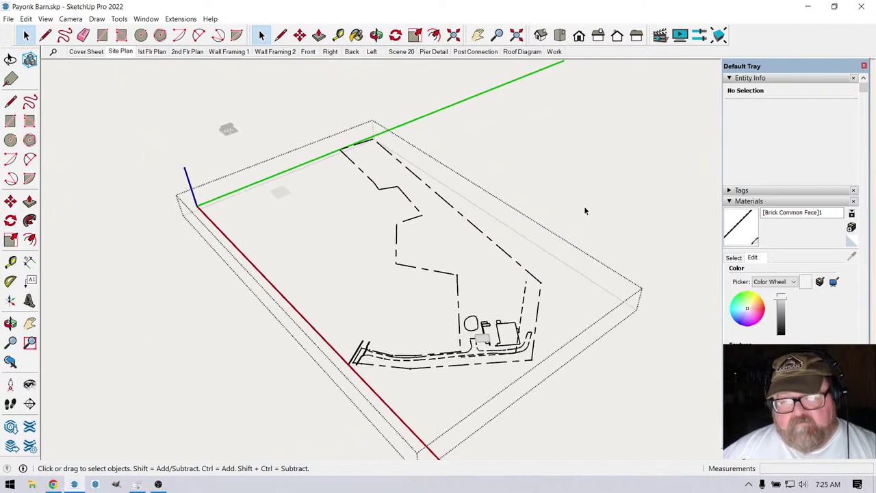
pyautogui.press('Escape')
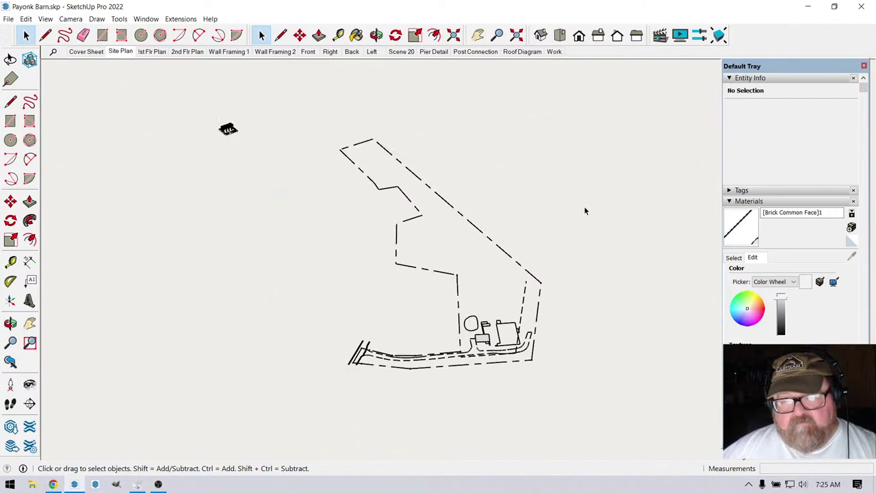
# Apply the in-model Construction Documentation Style from the Styles panel.
pyautogui.click(729, 201)
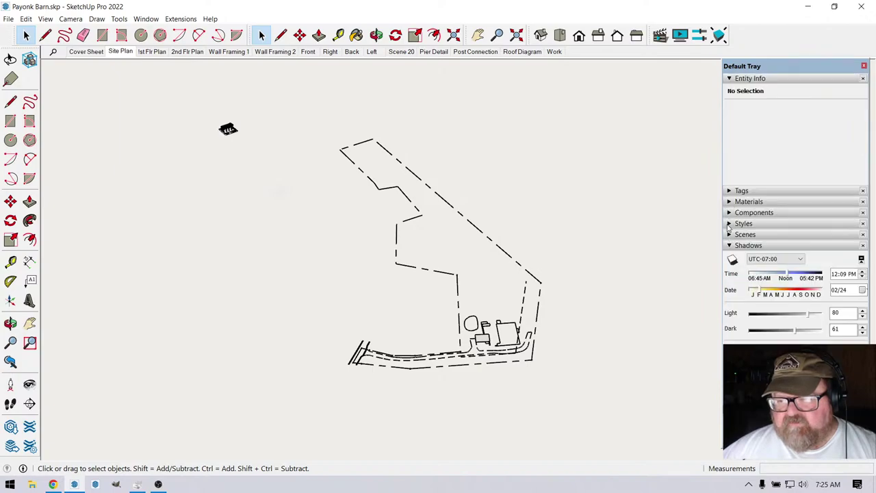
pyautogui.click(729, 224)
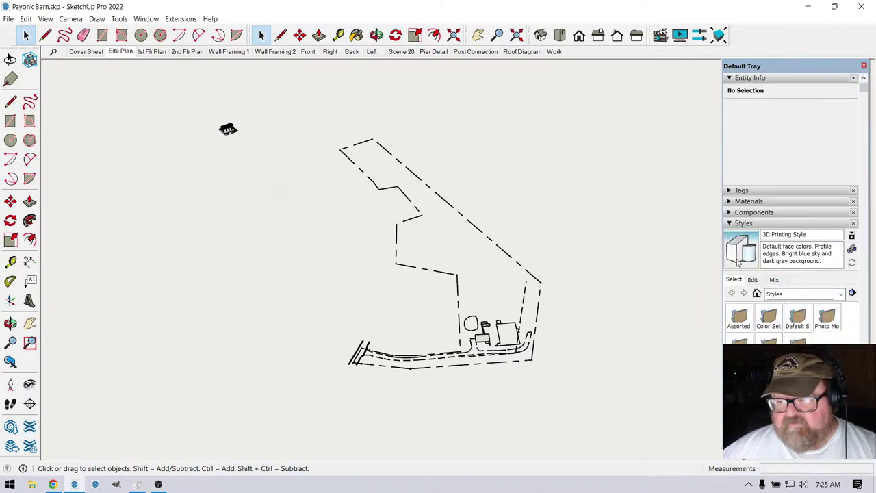
pyautogui.click(840, 295)
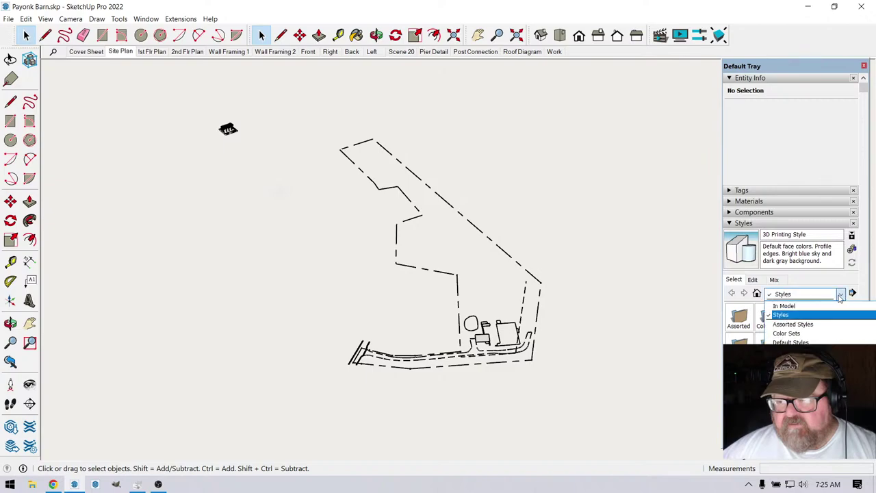
pyautogui.click(813, 306)
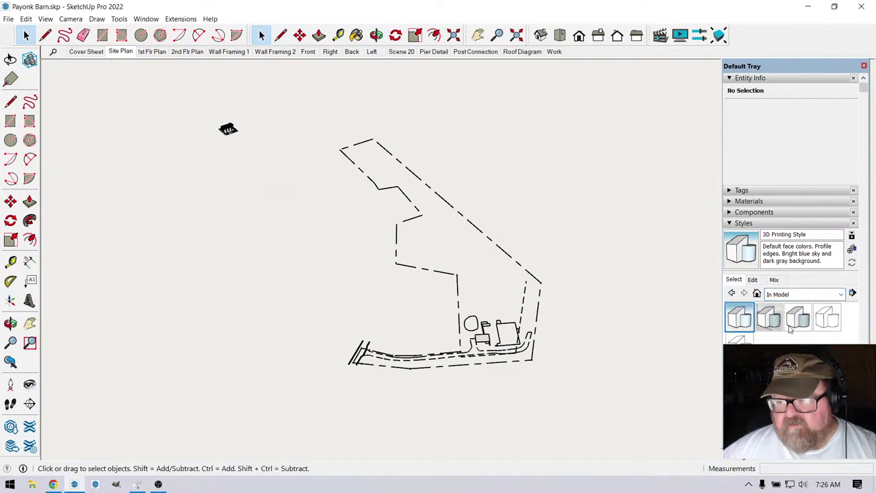
pyautogui.click(794, 327)
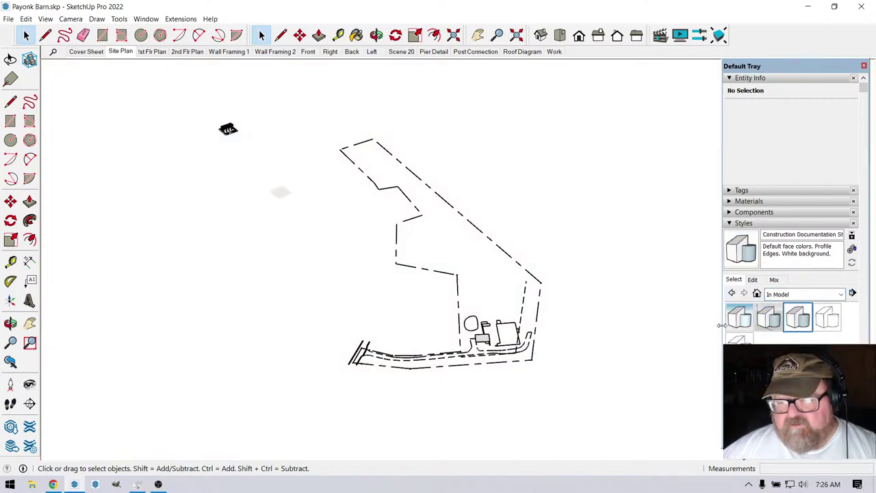
pyautogui.scroll(3, 503, 350)
pyautogui.scroll(6, 503, 349)
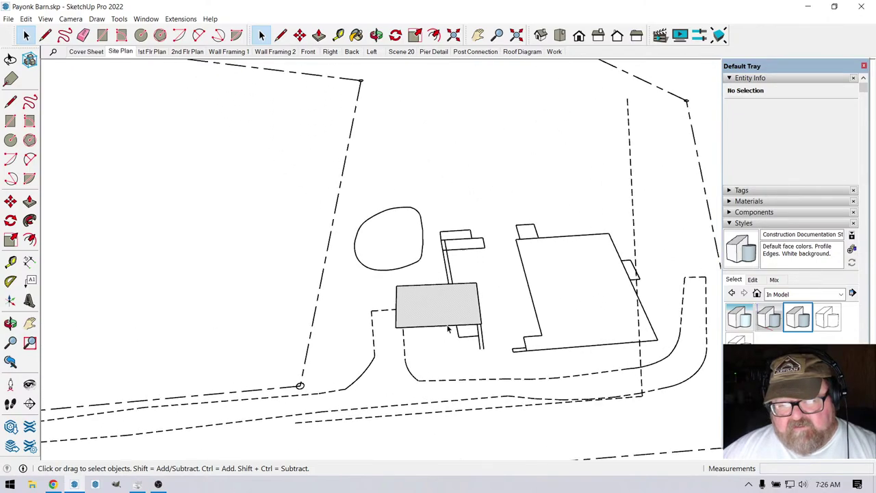
pyautogui.scroll(2, 416, 307)
pyautogui.moveTo(417, 307)
pyautogui.mouseDown(button='middle')
pyautogui.moveTo(464, 312)
pyautogui.moveTo(527, 351)
pyautogui.mouseUp(button='middle')
pyautogui.moveTo(488, 383)
pyautogui.mouseDown()
pyautogui.moveTo(449, 272)
pyautogui.moveTo(412, 295)
pyautogui.moveTo(343, 153)
pyautogui.moveTo(370, 227)
pyautogui.moveTo(407, 266)
pyautogui.moveTo(388, 242)
pyautogui.moveTo(390, 256)
pyautogui.moveTo(388, 240)
pyautogui.mouseUp()
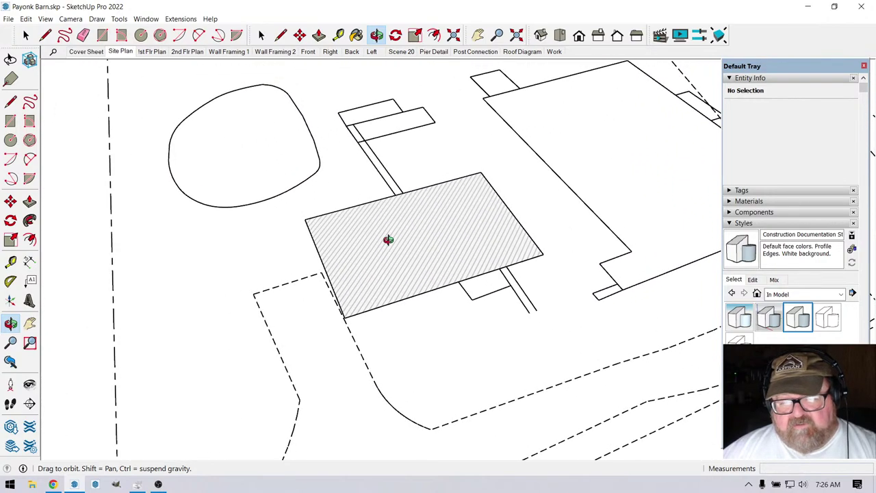
pyautogui.click(742, 318)
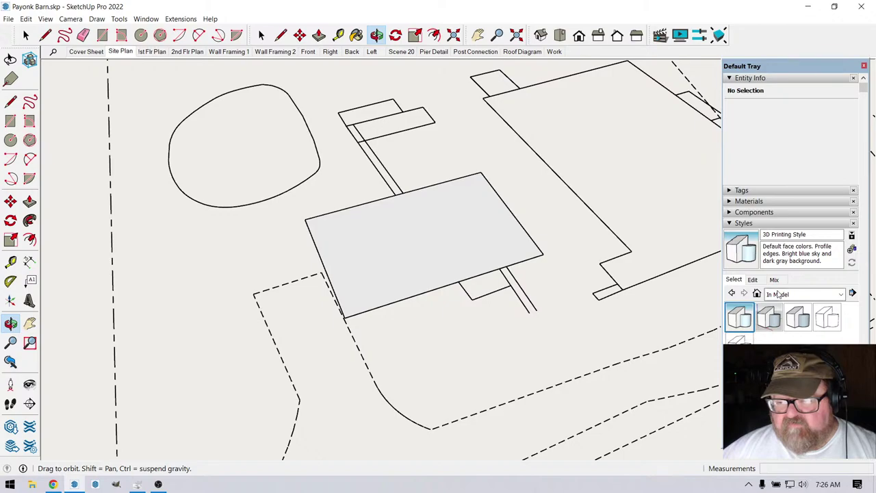
pyautogui.click(798, 321)
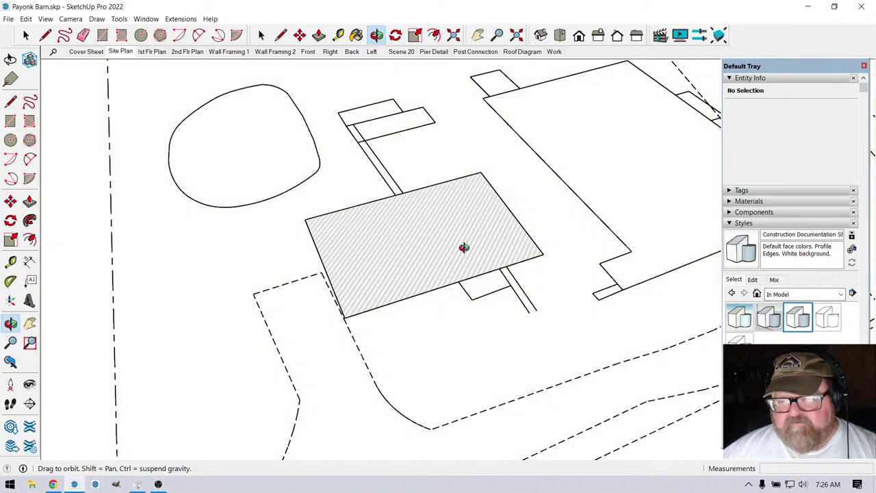
pyautogui.moveTo(441, 239)
pyautogui.mouseDown()
pyautogui.moveTo(445, 249)
pyautogui.moveTo(264, 219)
pyautogui.moveTo(534, 263)
pyautogui.moveTo(413, 233)
pyautogui.moveTo(465, 280)
pyautogui.moveTo(334, 244)
pyautogui.mouseUp()
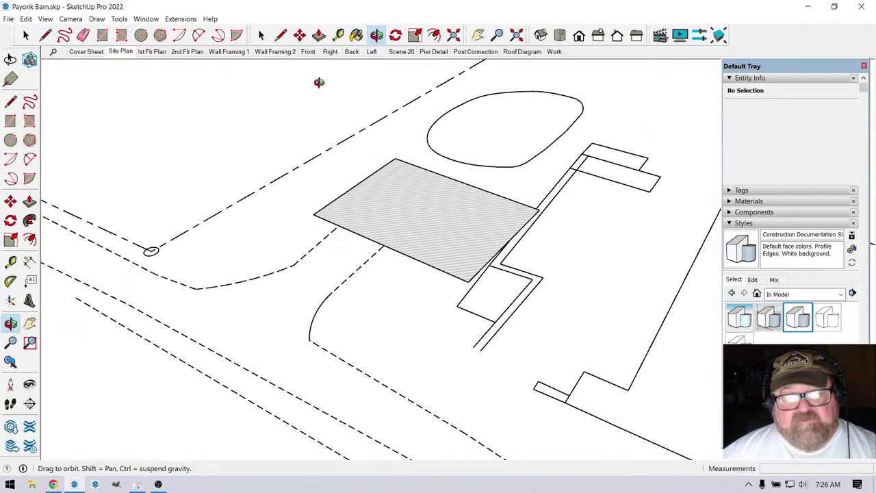
# Move the hatched slab group by its bottom corner over the building outline, then orbit to near-plan.
pyautogui.click(26, 35)
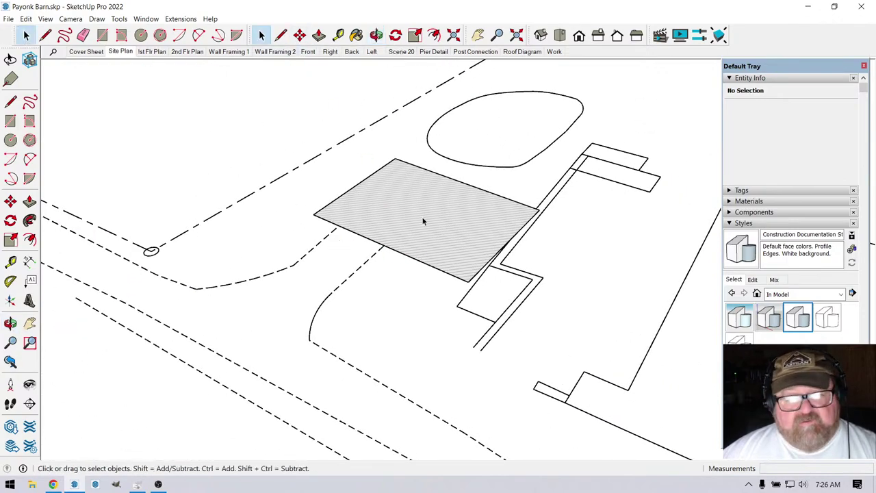
pyautogui.click(299, 35)
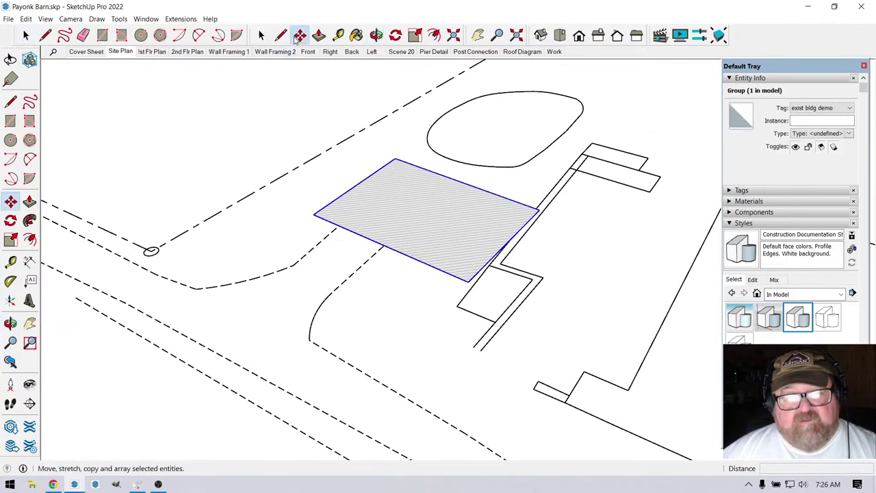
pyautogui.click(468, 281)
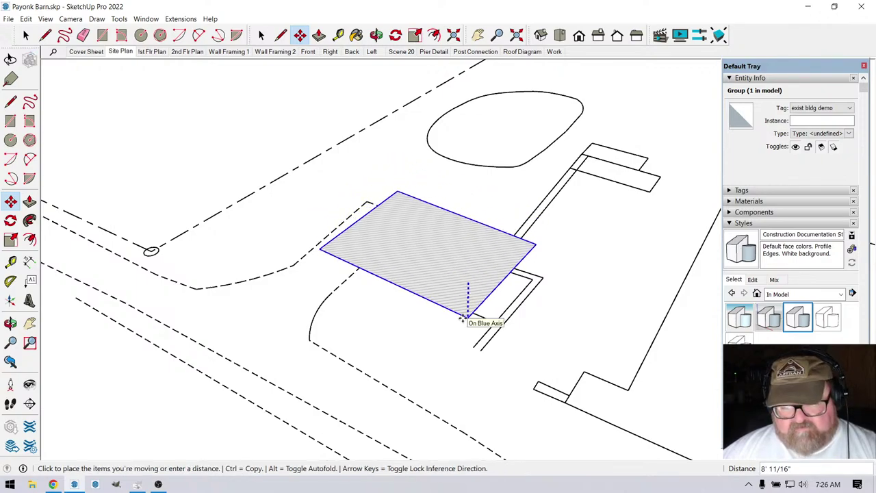
pyautogui.click(479, 352)
pyautogui.click(376, 35)
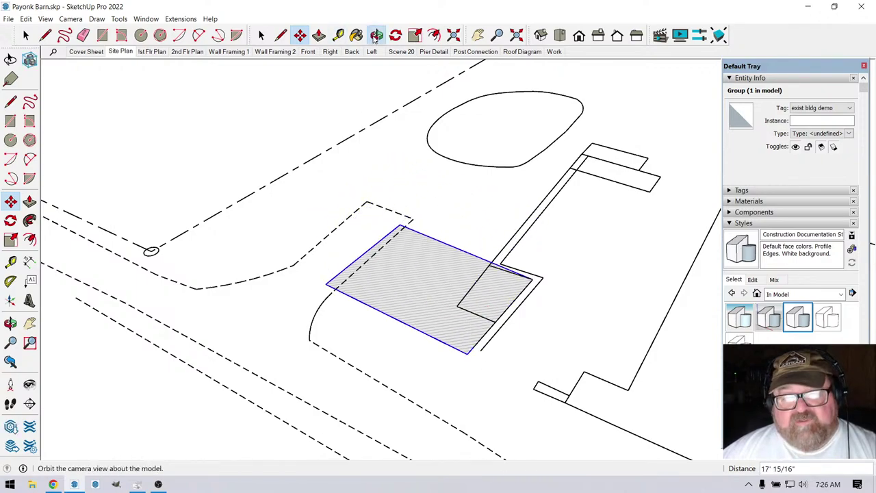
pyautogui.moveTo(541, 322); pyautogui.dragTo(685, 330)
# Check the style's background settings, then switch the tray from Styles back to Materials.
pyautogui.click(753, 280)
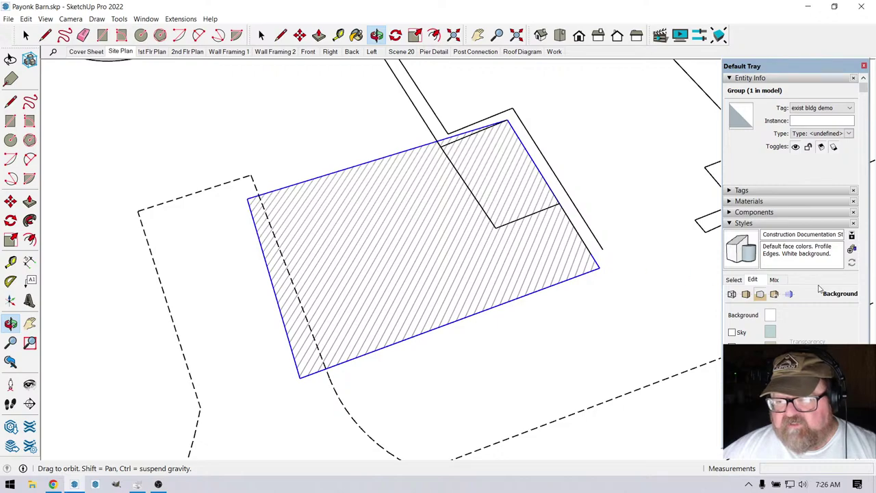
pyautogui.click(734, 280)
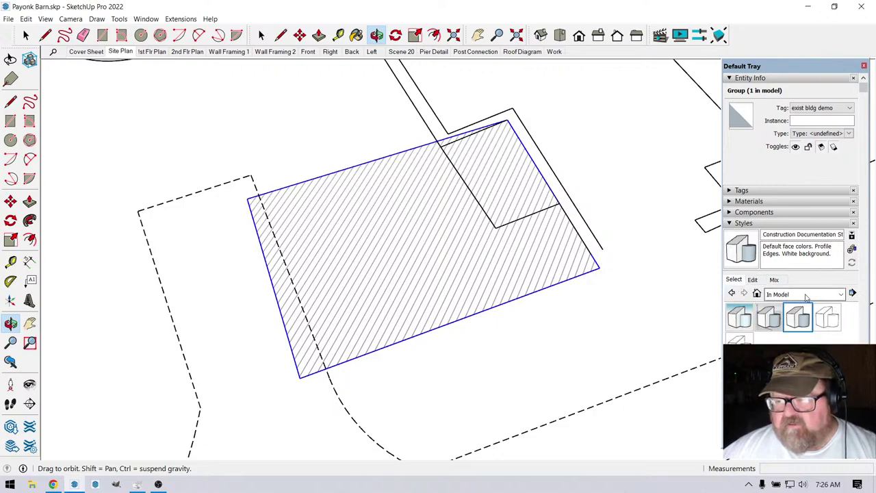
pyautogui.click(729, 223)
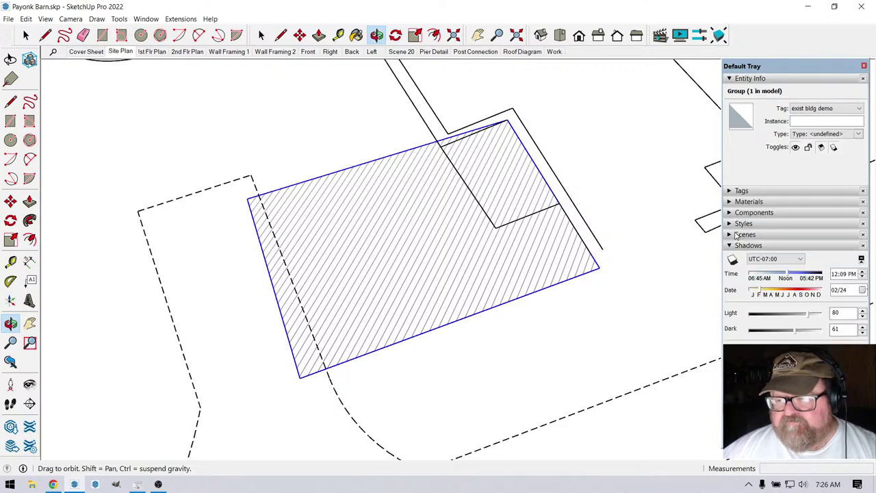
pyautogui.click(729, 202)
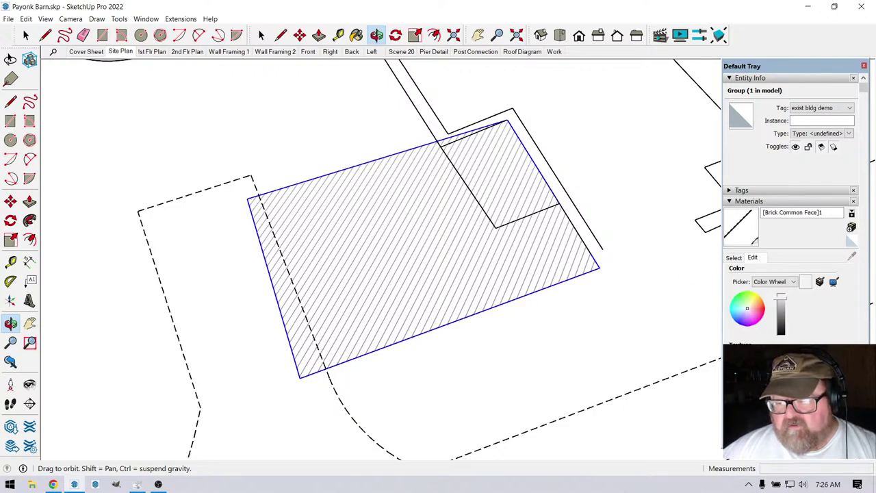
pyautogui.press('m')
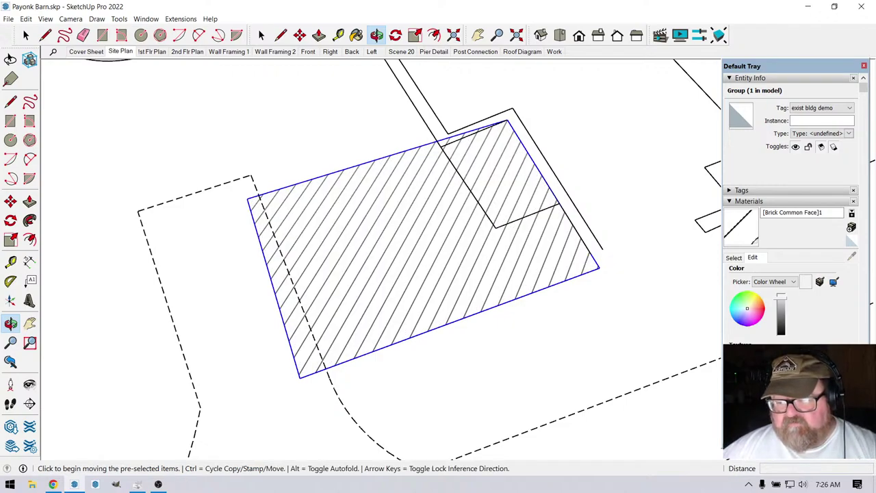
pyautogui.scroll(-2, 379, 317)
pyautogui.scroll(-5, 520, 349)
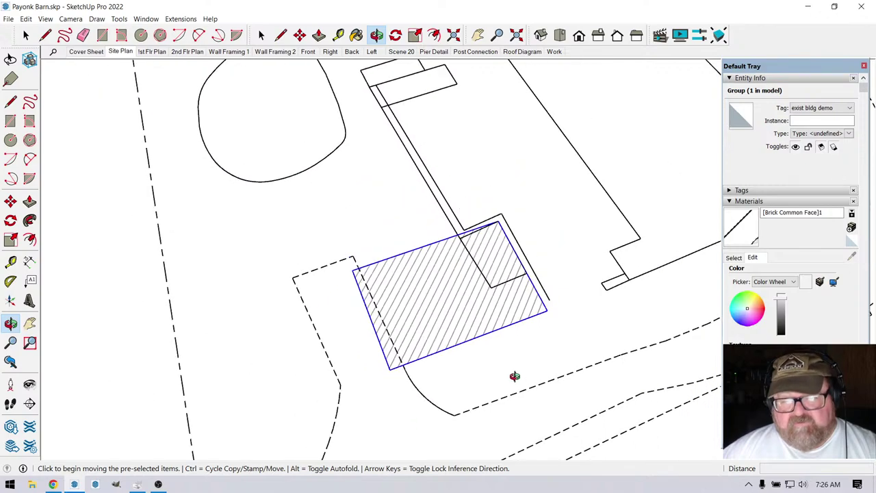
pyautogui.scroll(5, 513, 381)
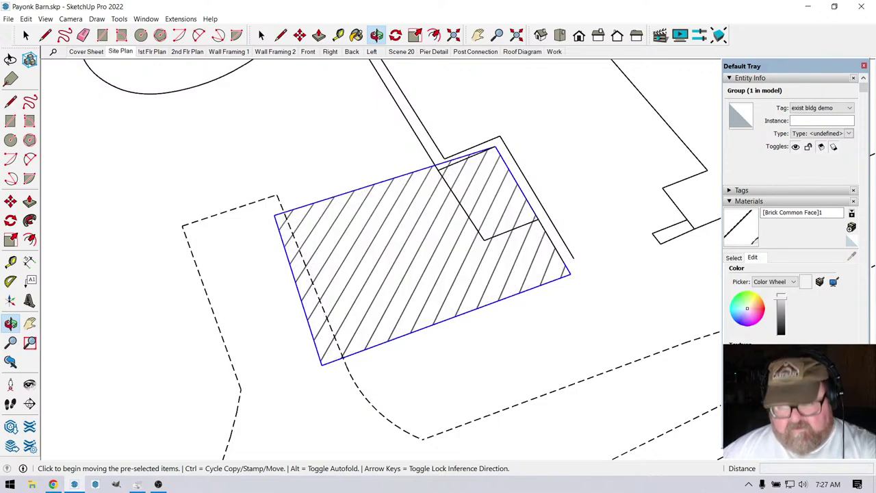
pyautogui.scroll(-2, 548, 415)
pyautogui.scroll(1, 507, 336)
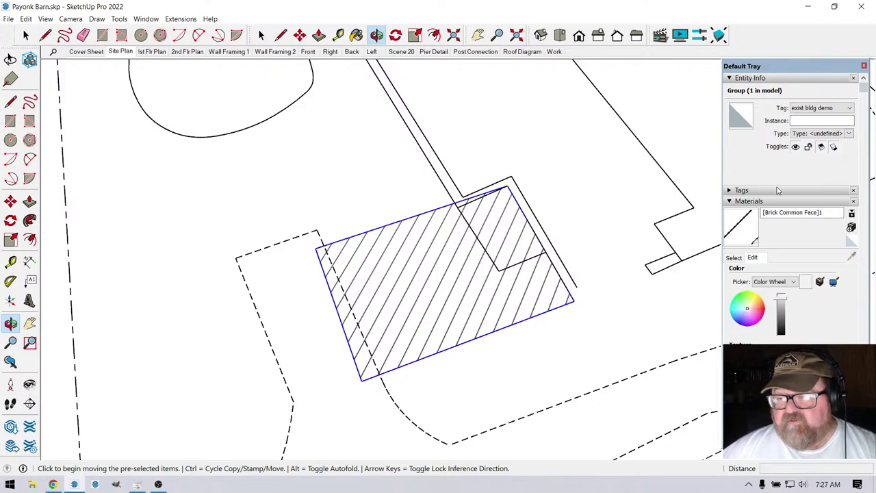
# Turn on the 2D plan 1st tag to show the first-floor linework.
pyautogui.click(729, 191)
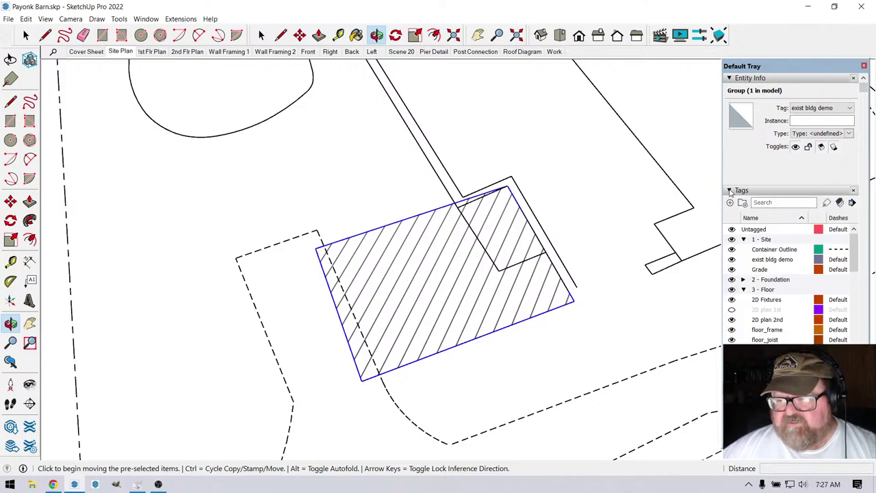
pyautogui.click(731, 310)
pyautogui.scroll(-3, 593, 210)
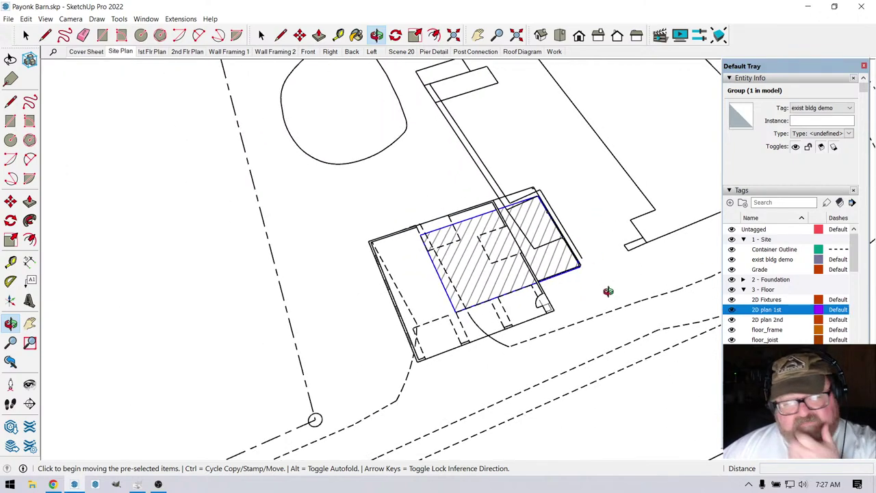
pyautogui.scroll(3, 546, 320)
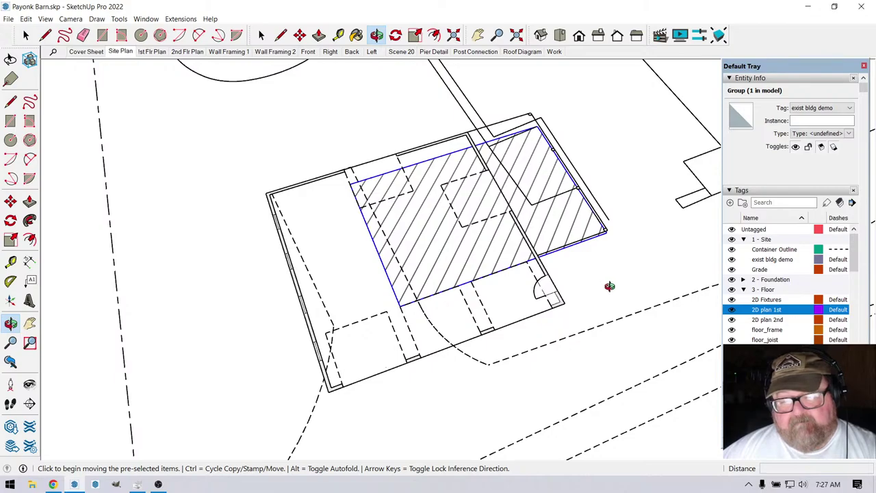
# Orbit and zoom around the building to inspect the floor plan, then snap to Top view with F2.
pyautogui.click(377, 35)
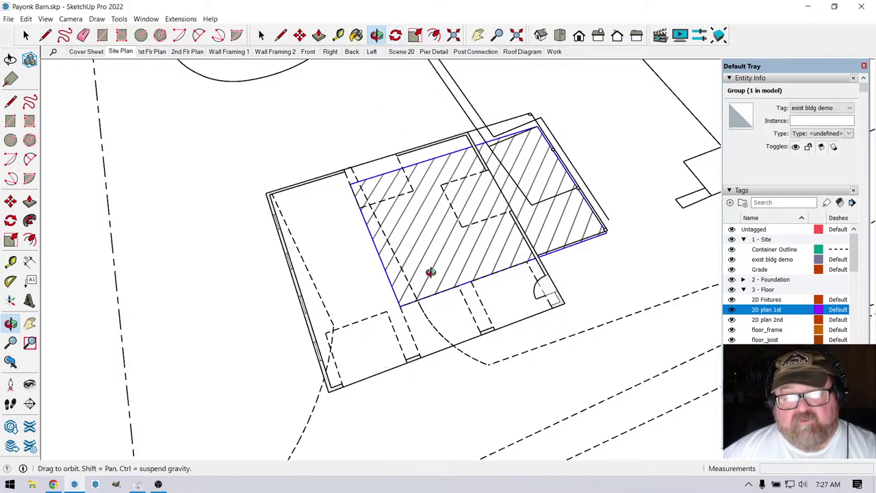
pyautogui.moveTo(430, 272)
pyautogui.mouseDown()
pyautogui.moveTo(317, 174)
pyautogui.moveTo(383, 282)
pyautogui.moveTo(409, 348)
pyautogui.moveTo(389, 187)
pyautogui.moveTo(393, 215)
pyautogui.moveTo(434, 242)
pyautogui.moveTo(438, 258)
pyautogui.mouseUp()
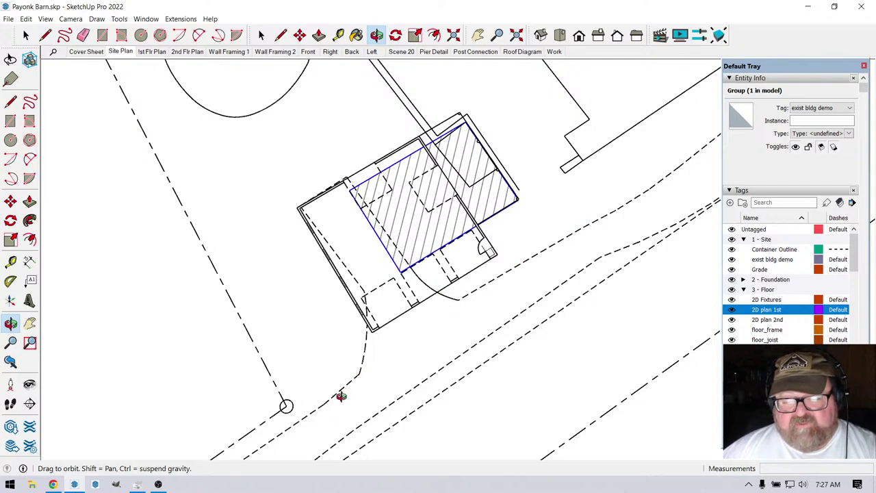
pyautogui.scroll(-3, 449, 264)
pyautogui.scroll(-1, 447, 300)
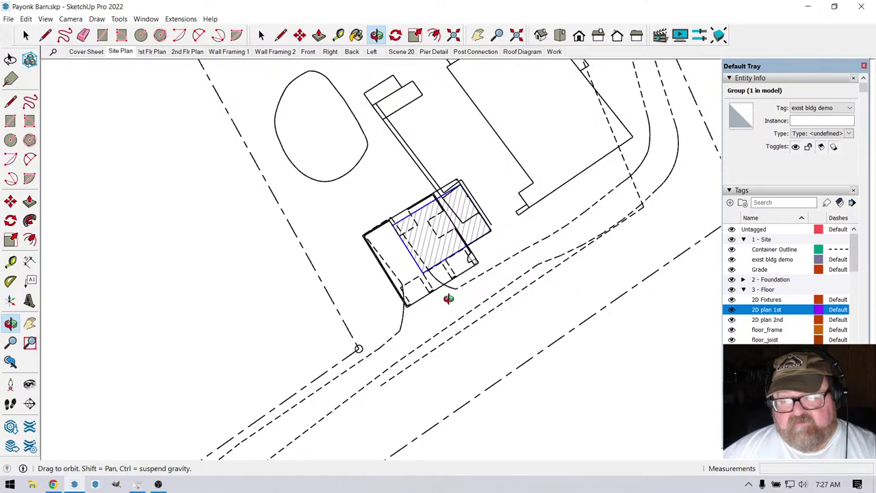
pyautogui.scroll(5, 449, 298)
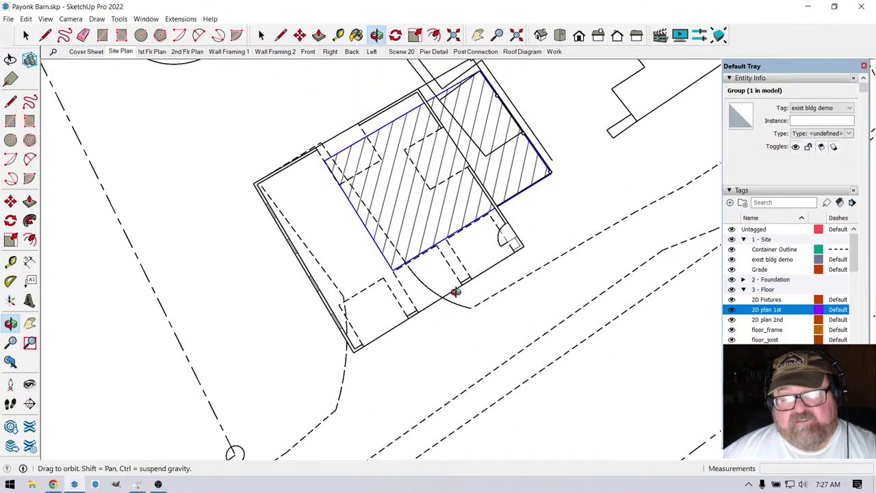
pyautogui.moveTo(456, 292); pyautogui.dragTo(483, 145)
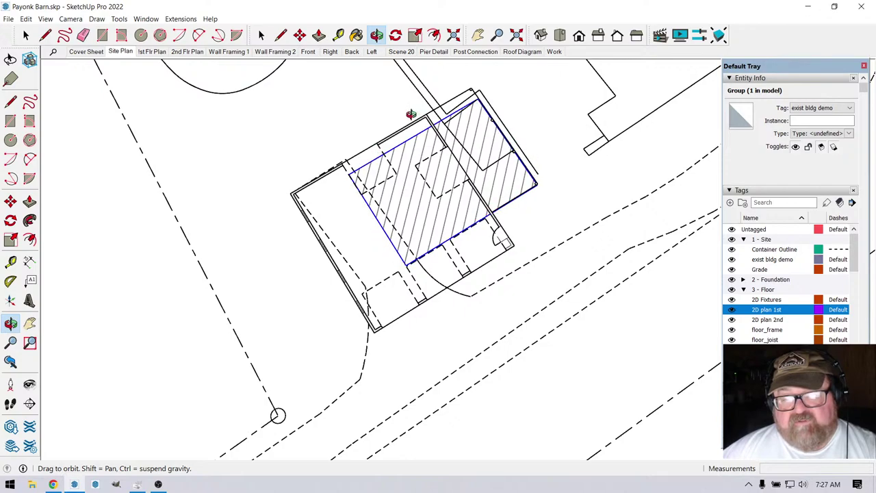
pyautogui.scroll(2, 412, 117)
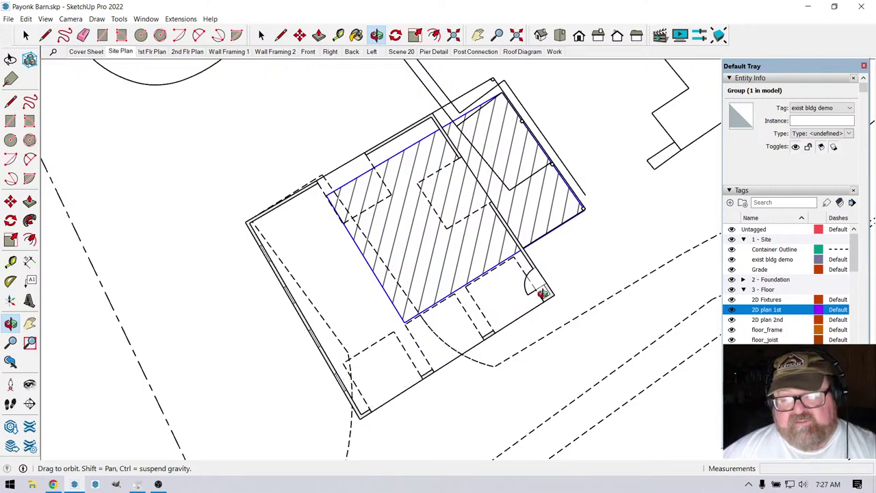
pyautogui.scroll(-1, 571, 252)
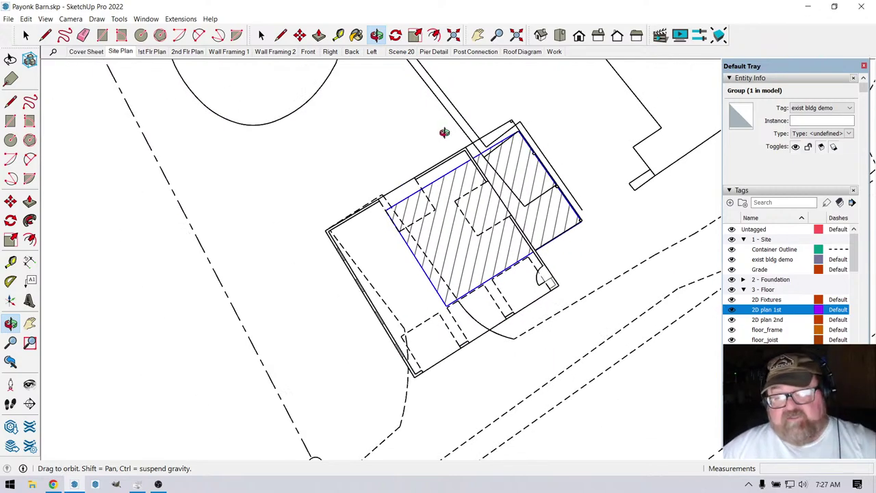
pyautogui.scroll(-1, 480, 256)
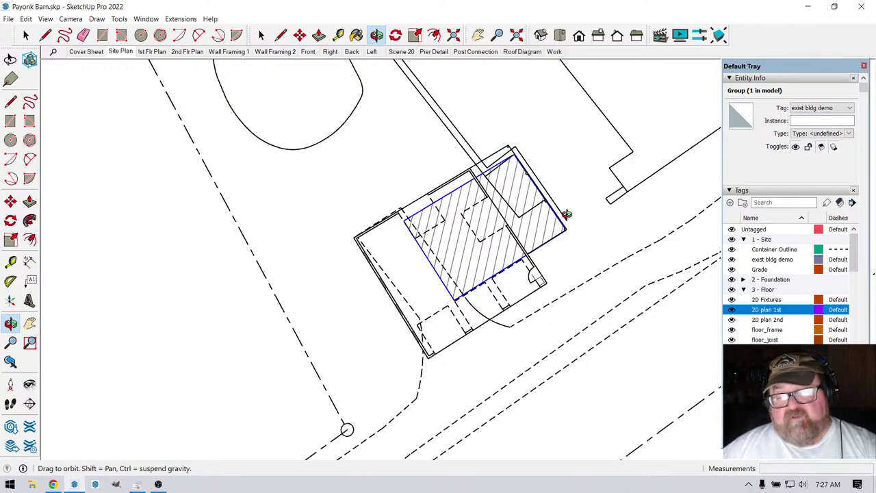
pyautogui.scroll(3, 561, 205)
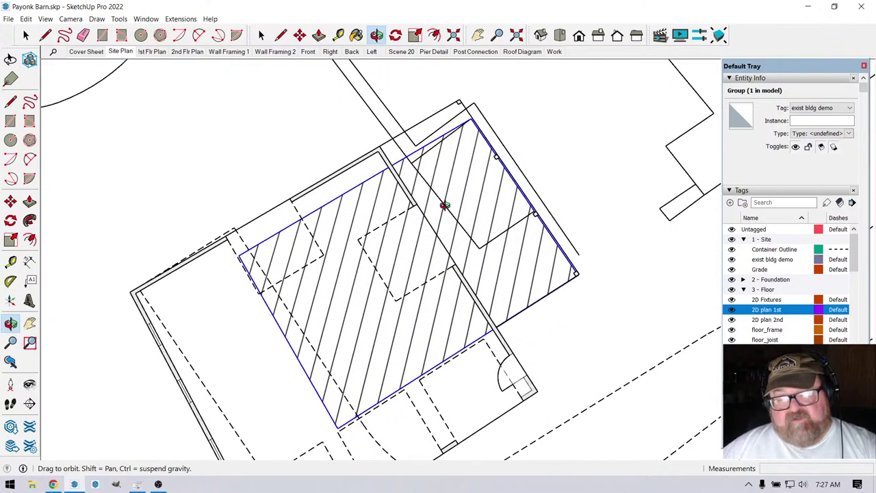
pyautogui.scroll(-5, 531, 216)
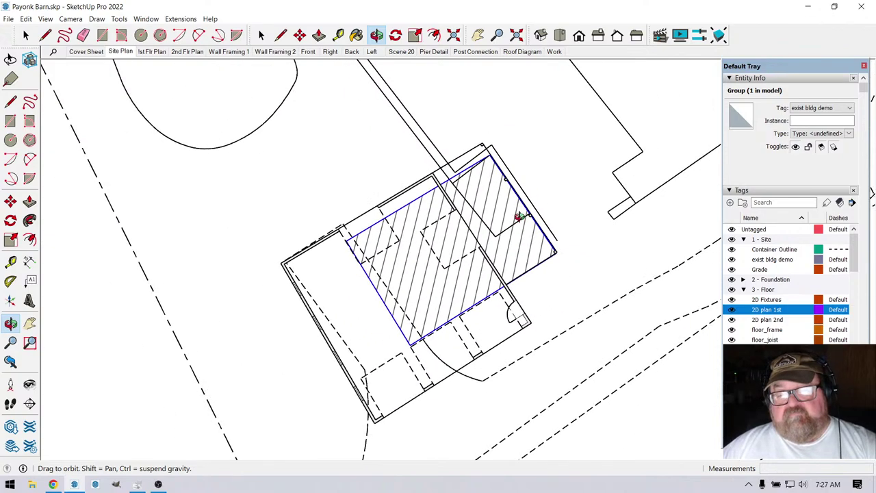
pyautogui.scroll(-3, 506, 248)
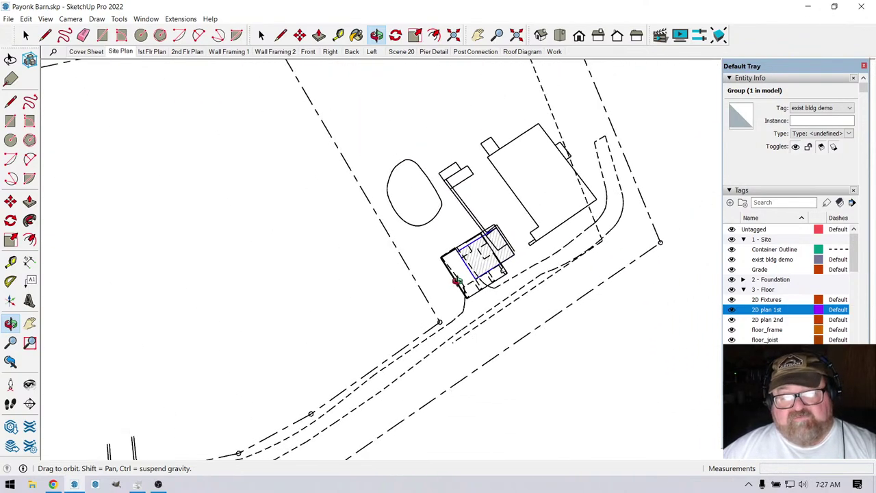
pyautogui.scroll(1, 484, 257)
pyautogui.scroll(-2, 483, 256)
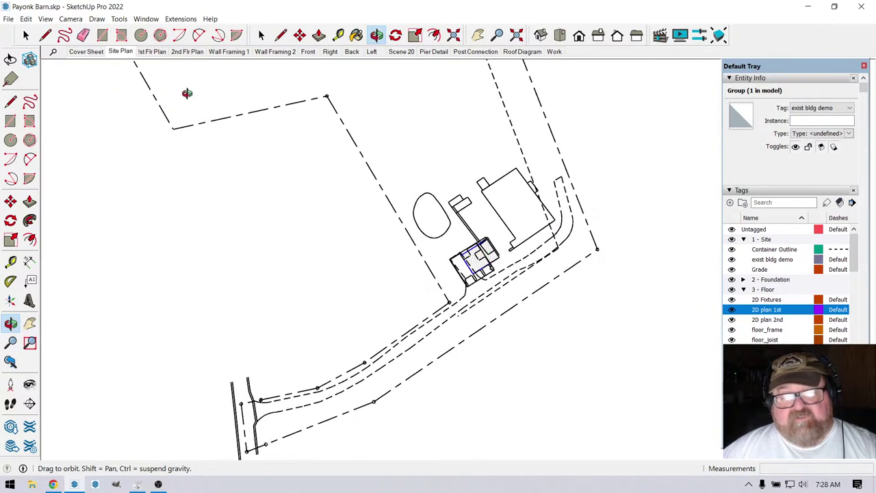
pyautogui.moveTo(135, 57); pyautogui.dragTo(184, 178)
pyautogui.press('F2')
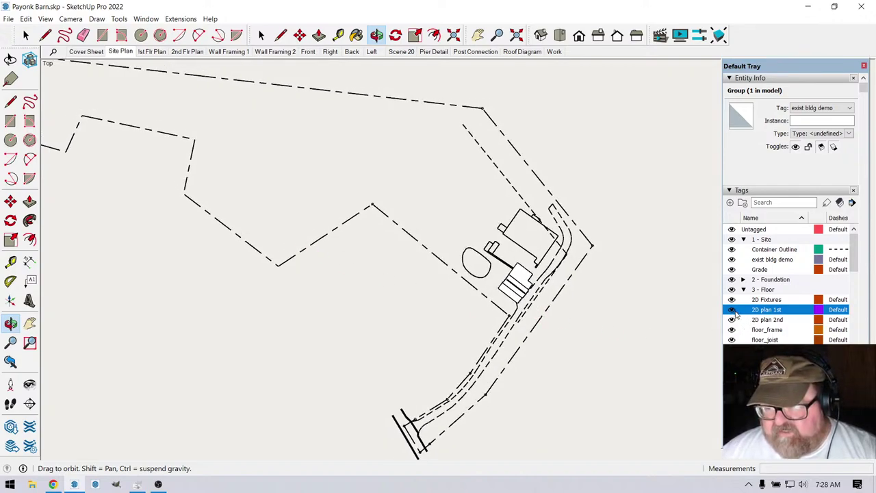
# Collapse the 4 - Wall tag folder and hide the Schem walls roof tag.
pyautogui.scroll(-5, 760, 311)
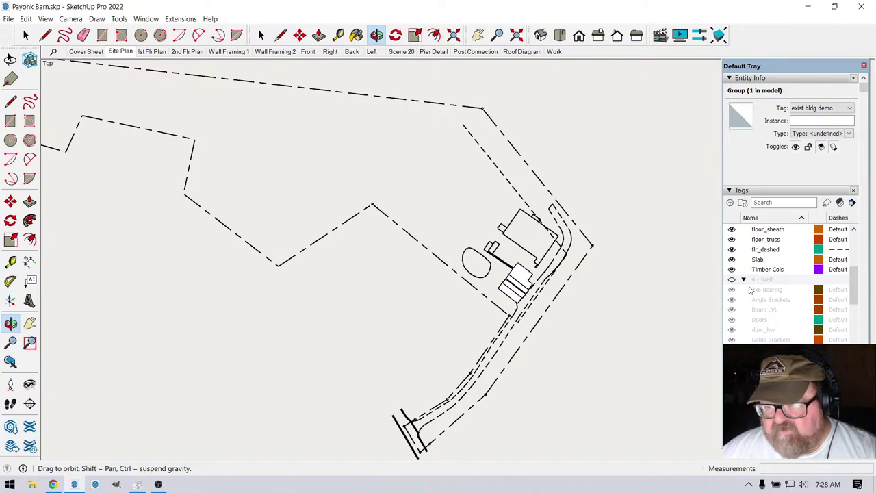
pyautogui.click(744, 281)
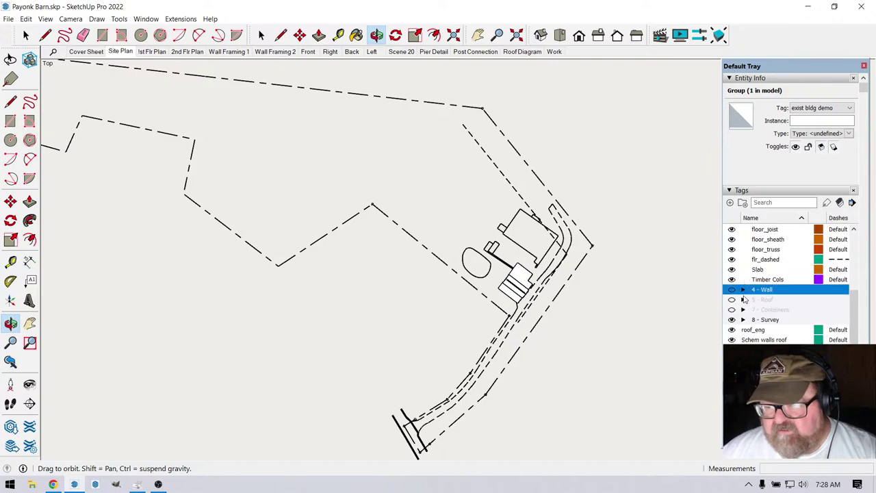
pyautogui.click(732, 339)
pyautogui.press('m')
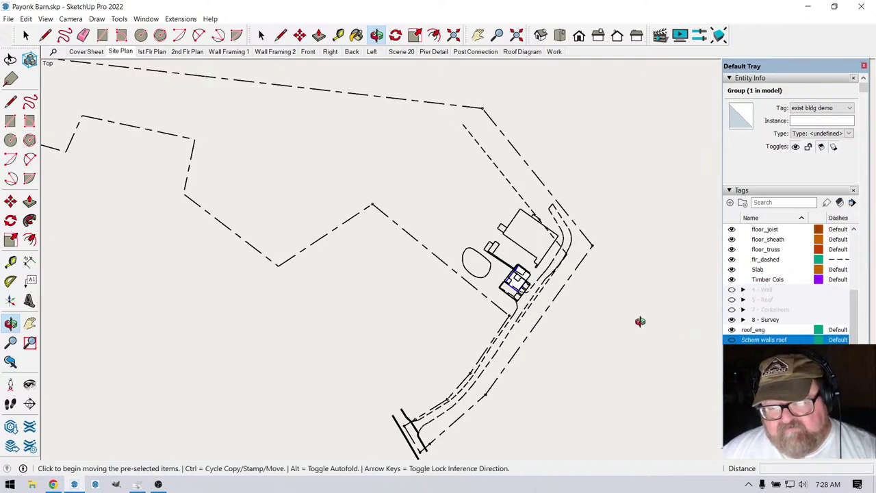
pyautogui.scroll(5, 532, 288)
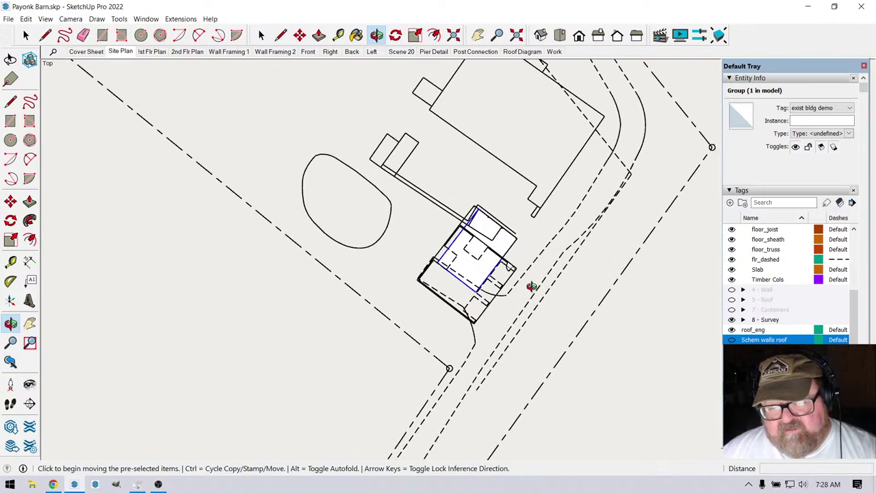
pyautogui.scroll(3, 532, 288)
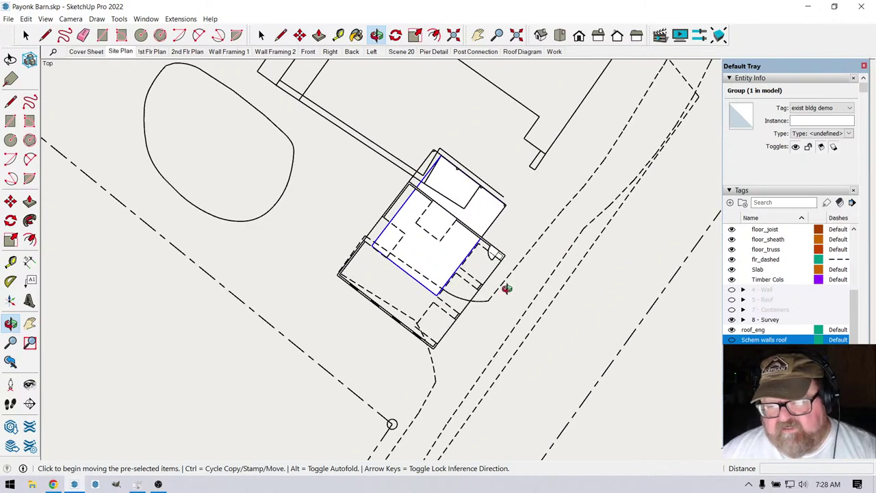
# Give the Site Plan scene the Construction Documentation Style and update the scene.
pyautogui.click(125, 52)
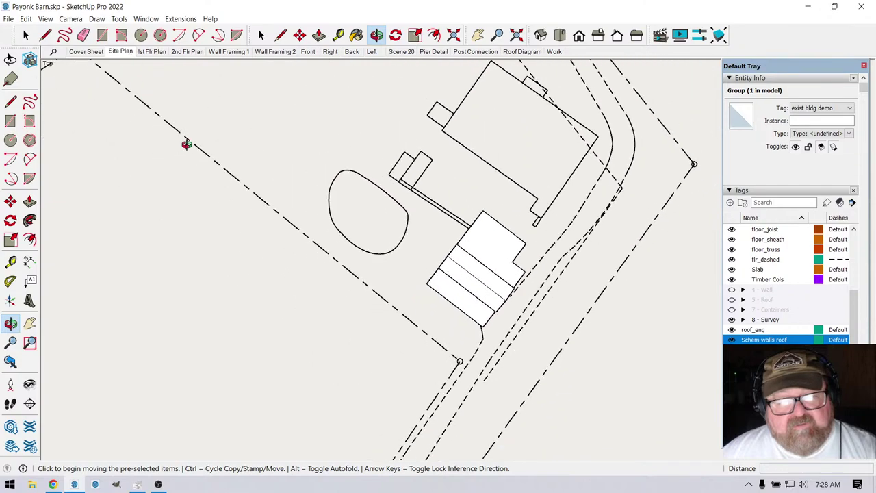
pyautogui.click(739, 191)
pyautogui.click(730, 201)
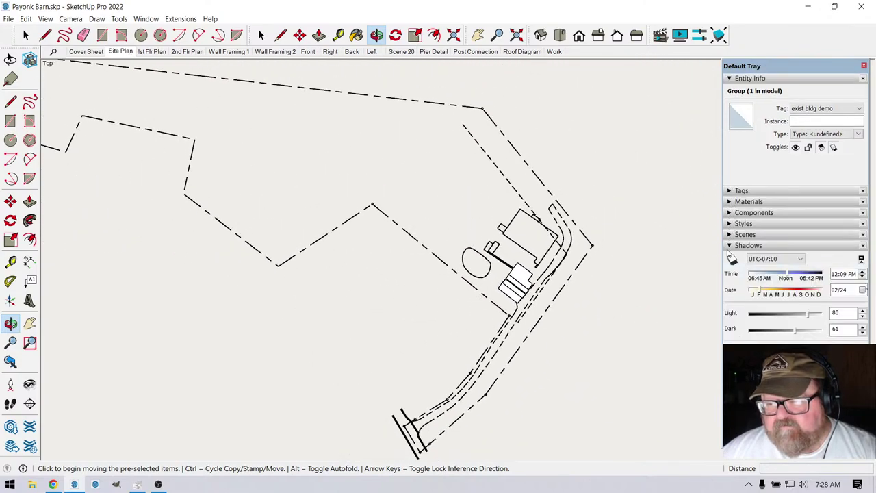
pyautogui.click(730, 225)
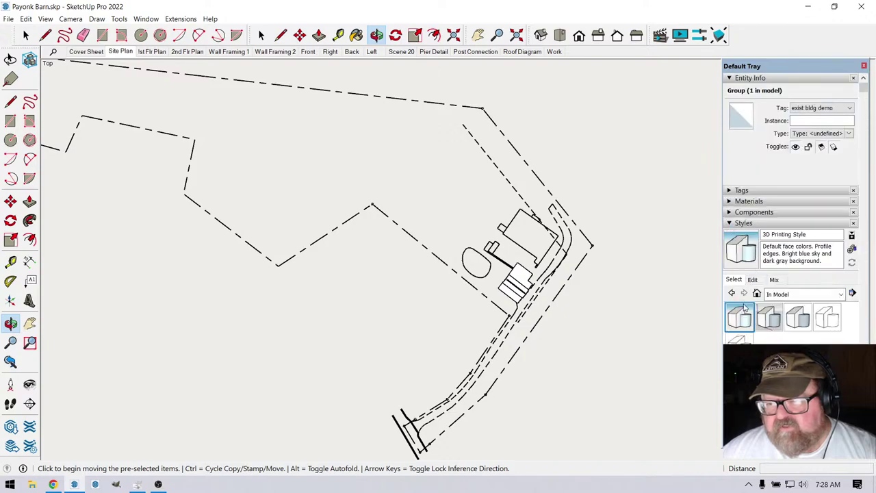
pyautogui.click(797, 319)
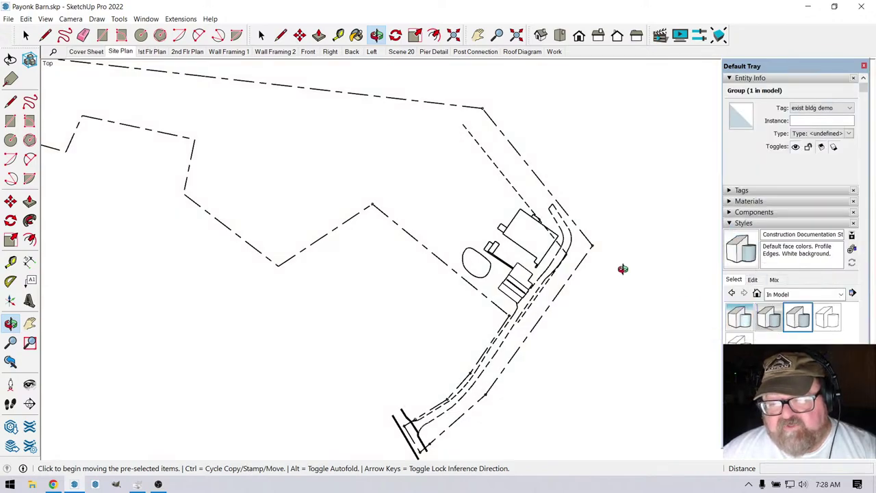
pyautogui.rightClick(123, 53)
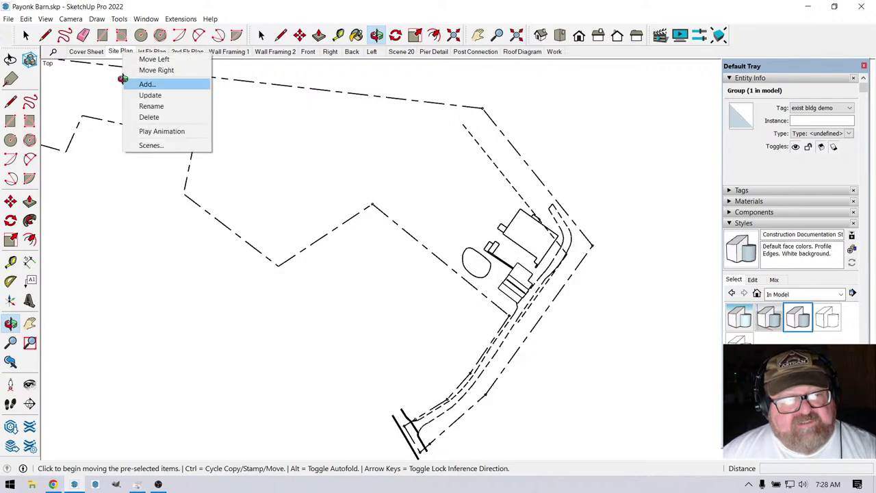
pyautogui.click(127, 94)
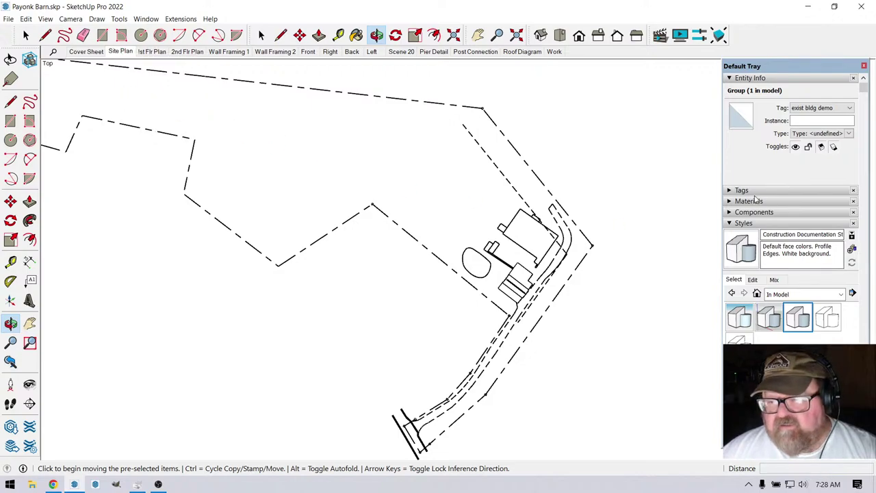
# Reopen the tags list, collapse the 3 - Floor folder and select the Schem walls roof tag.
pyautogui.click(730, 190)
pyautogui.scroll(-1, 765, 330)
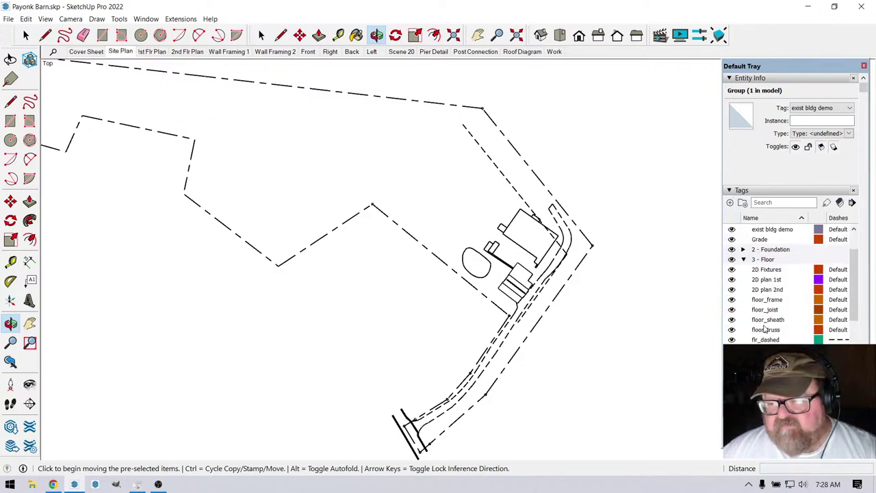
pyautogui.click(748, 269)
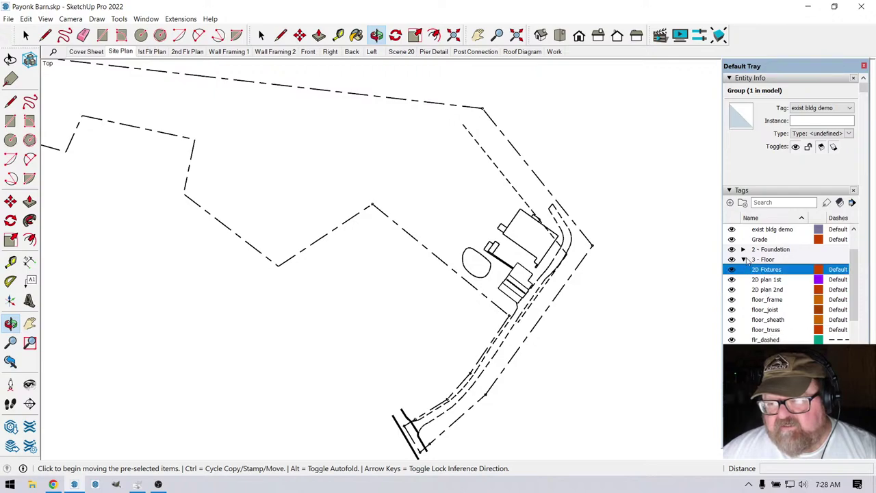
pyautogui.click(744, 259)
pyautogui.click(733, 340)
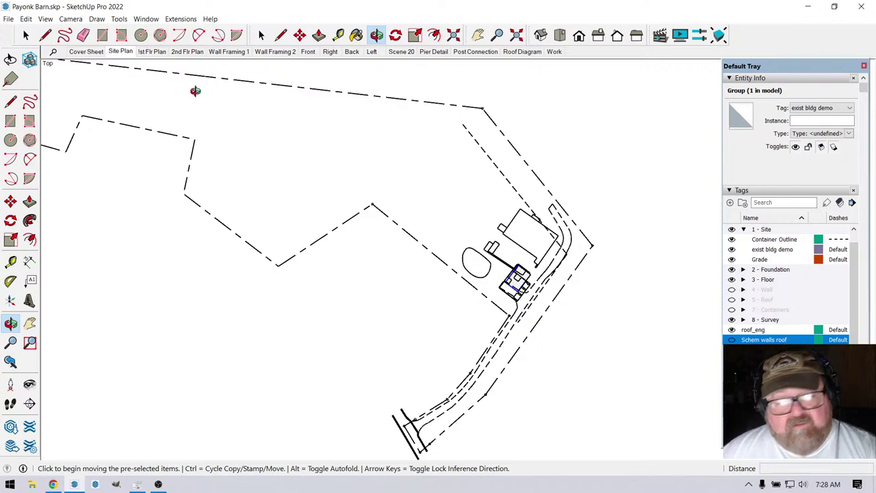
# Clear the selection and update the Site Plan scene to the current view.
pyautogui.click(27, 34)
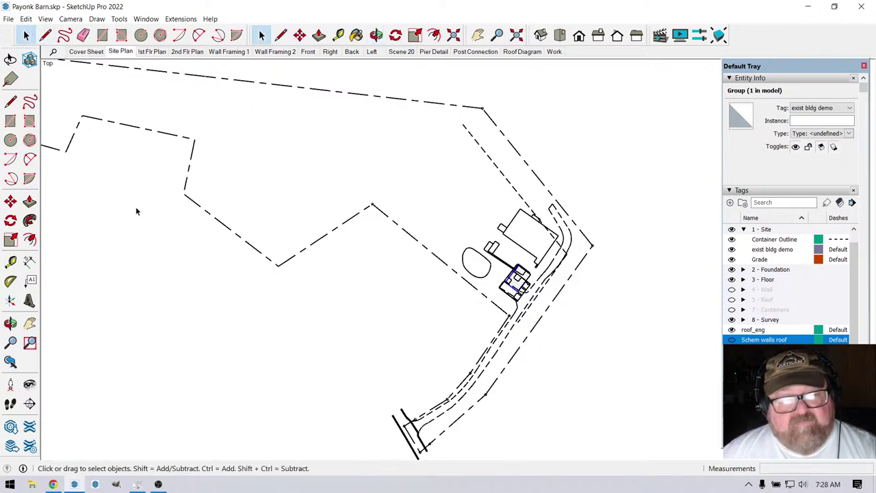
pyautogui.click(326, 252)
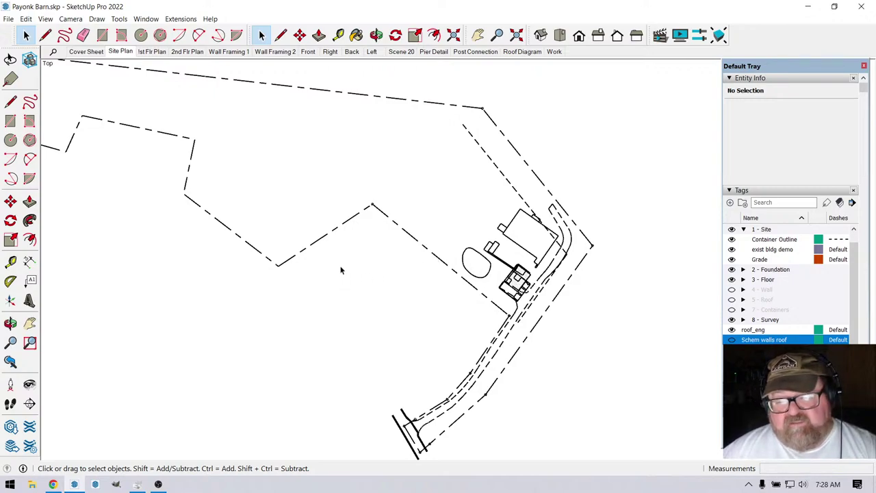
pyautogui.rightClick(121, 56)
pyautogui.click(145, 96)
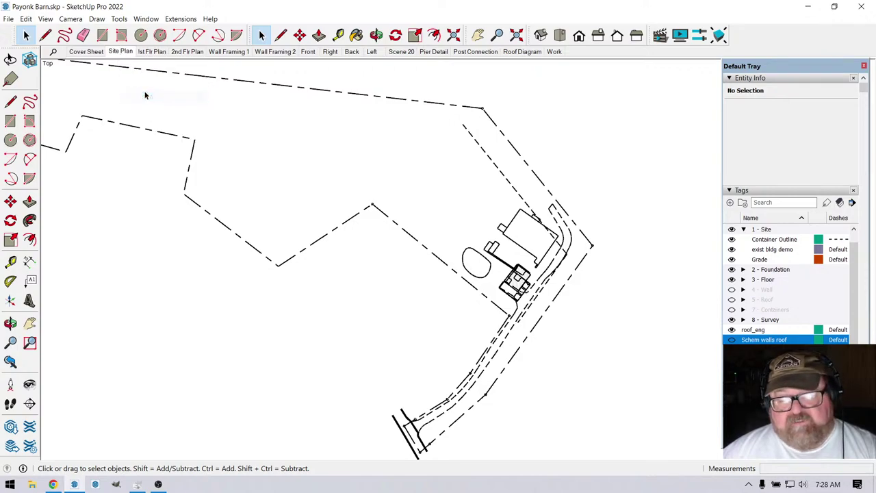
# Zoom in to inspect the existing building, restore the Site Plan view, and launch LayOut.
pyautogui.scroll(6, 593, 280)
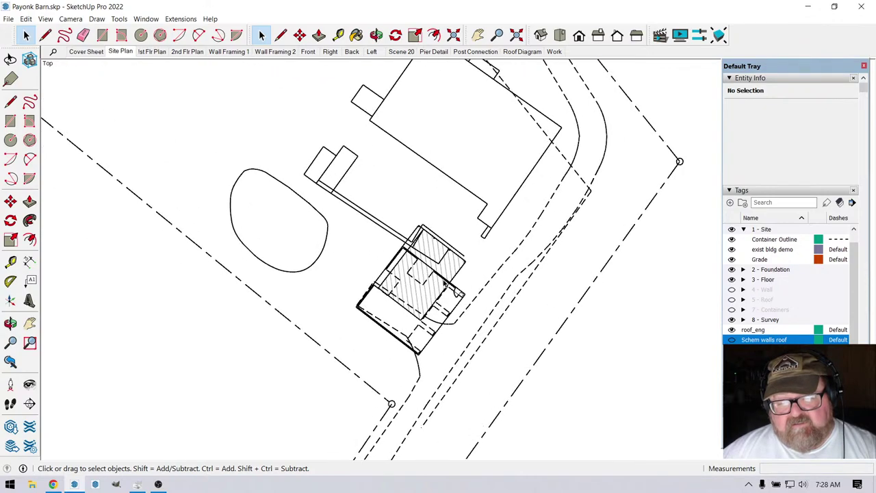
pyautogui.scroll(2, 397, 308)
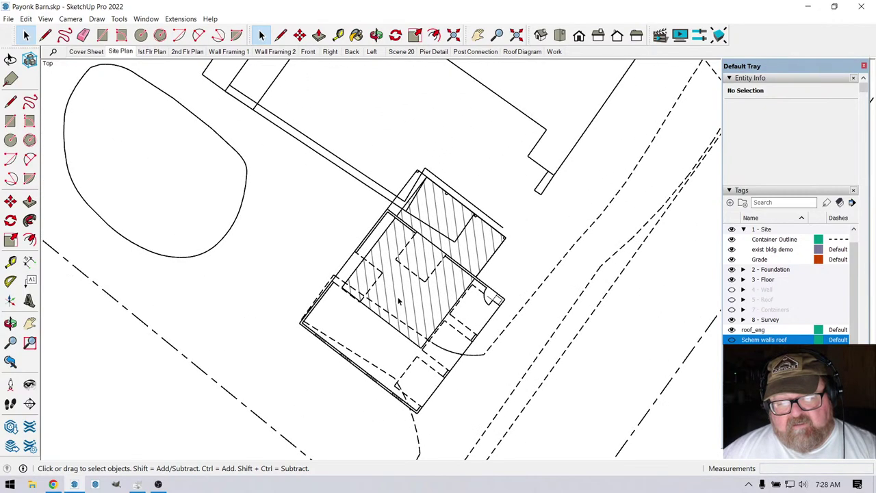
pyautogui.scroll(-3, 404, 298)
pyautogui.scroll(3, 414, 294)
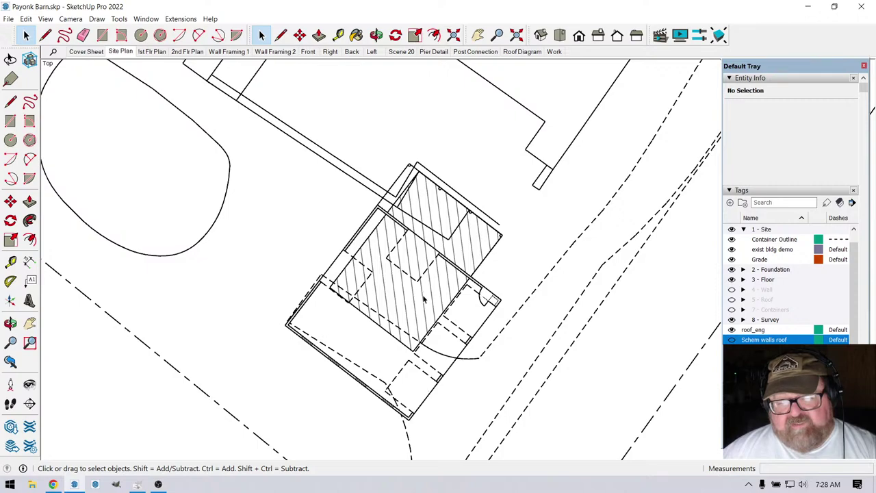
pyautogui.click(423, 299)
pyautogui.scroll(-6, 424, 299)
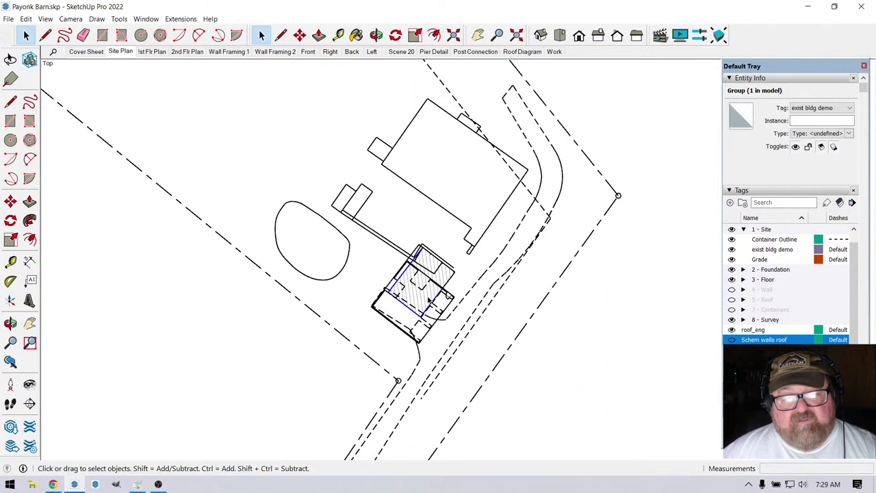
pyautogui.scroll(-3, 445, 295)
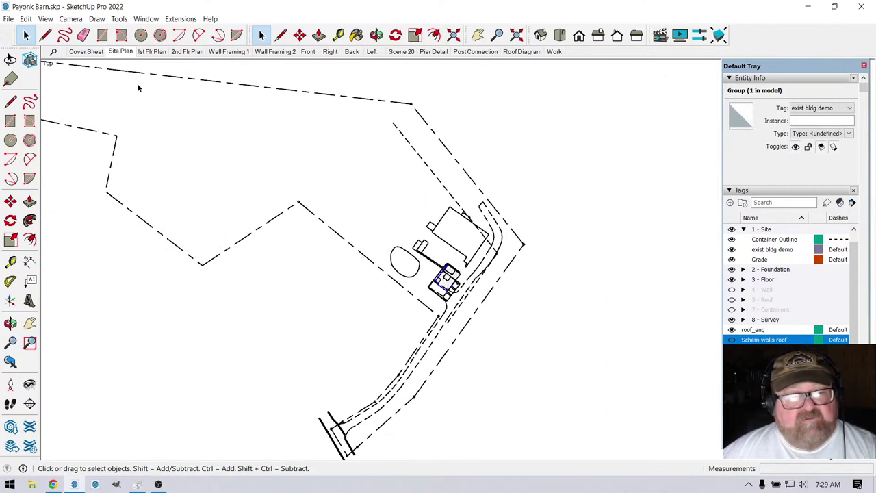
pyautogui.click(124, 53)
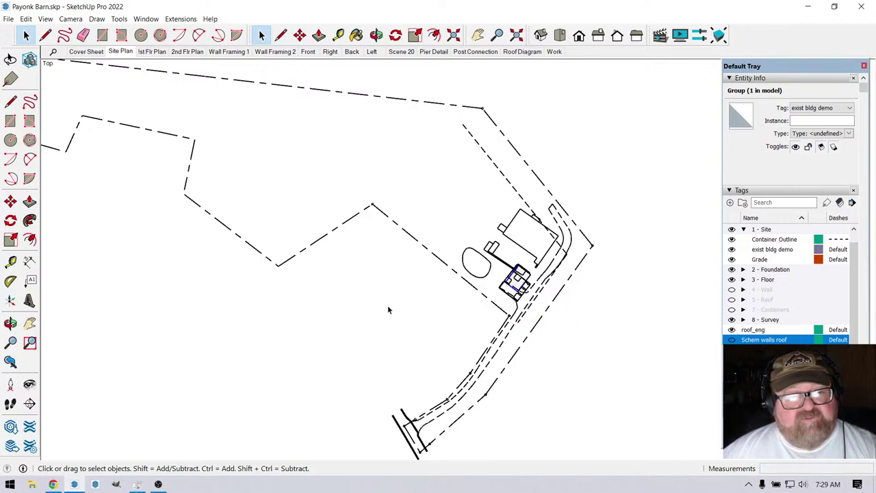
pyautogui.click(95, 483)
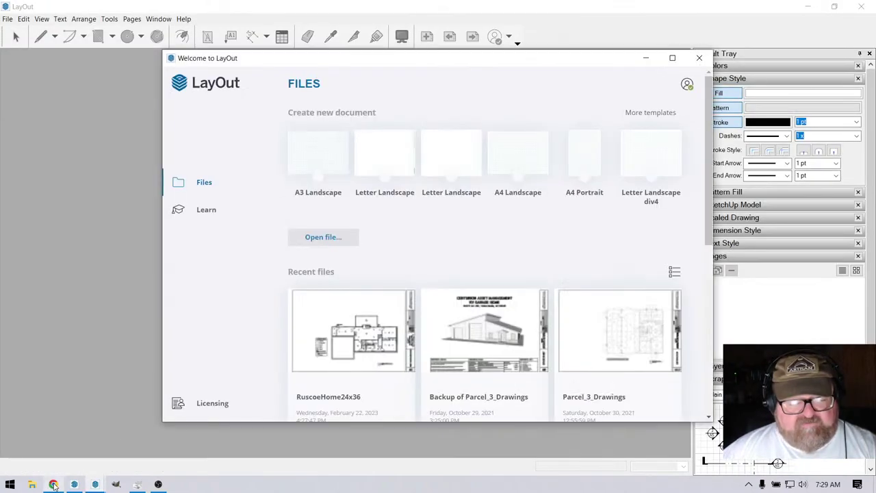
# Bring LayOut's Welcome window forward on its Files page listing recent drawings.
pyautogui.click(53, 485)
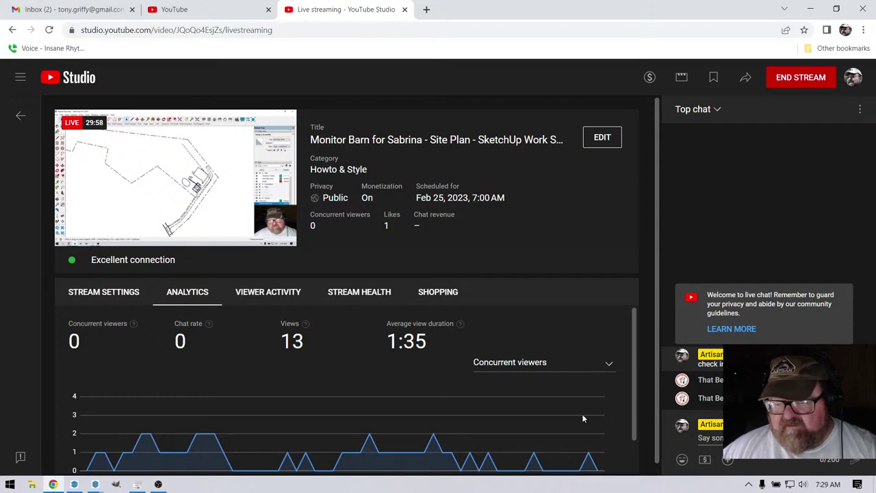
pyautogui.click(74, 485)
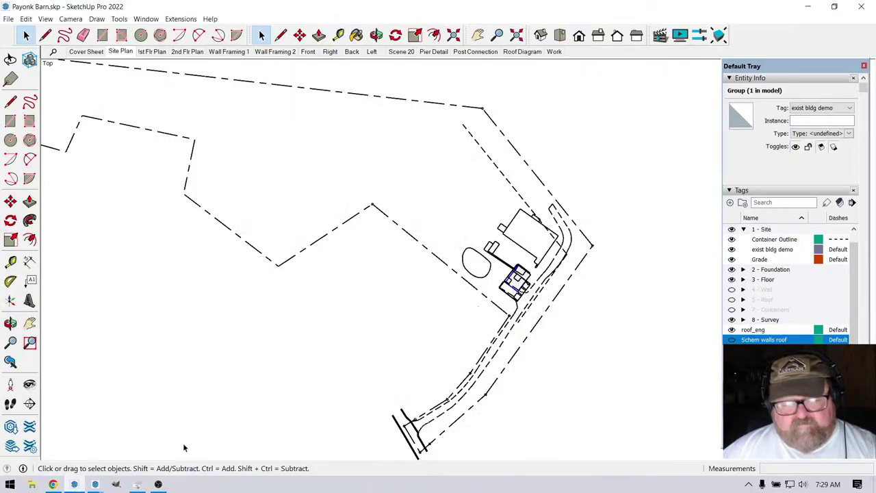
pyautogui.click(95, 485)
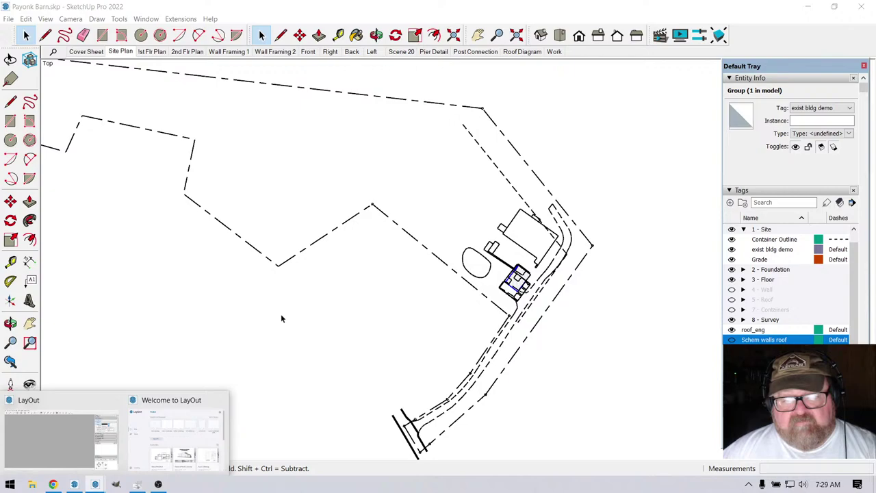
pyautogui.click(102, 443)
pyautogui.scroll(-3, 226, 333)
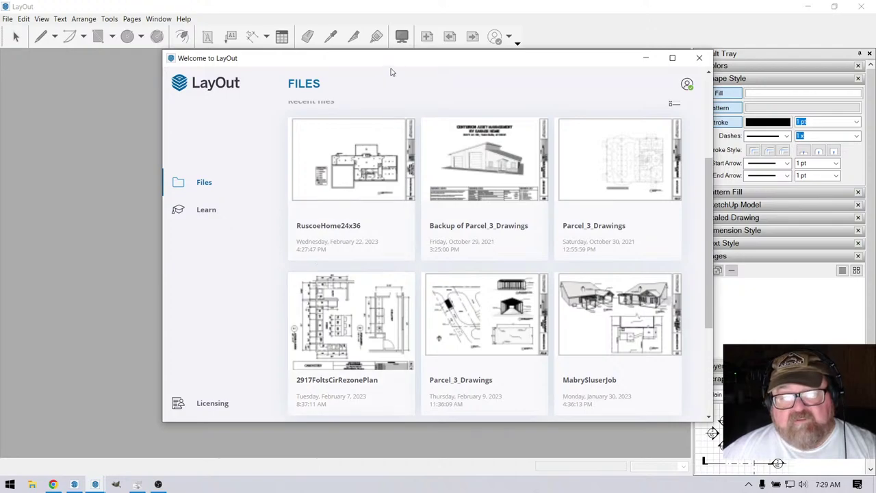
# Open Parcel_3_Drawings (Feb 9, 2023) from the Welcome window's recent files.
pyautogui.moveTo(393, 65); pyautogui.dragTo(327, 76)
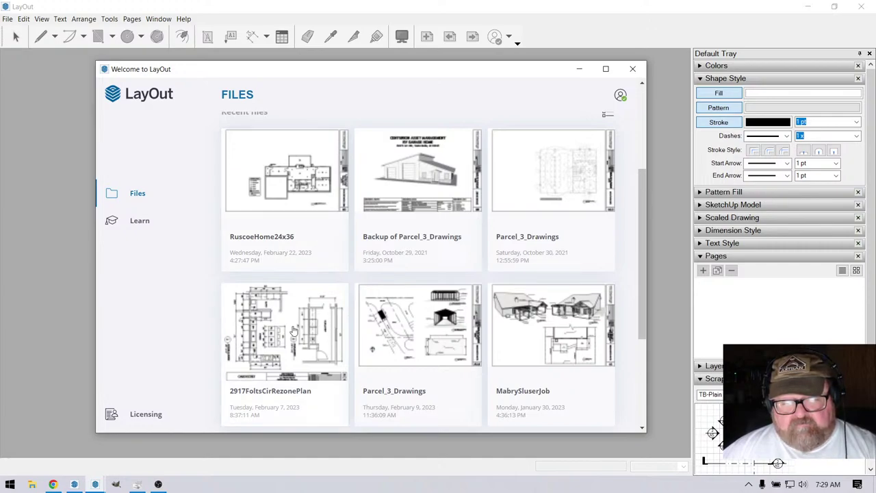
pyautogui.scroll(-1, 293, 331)
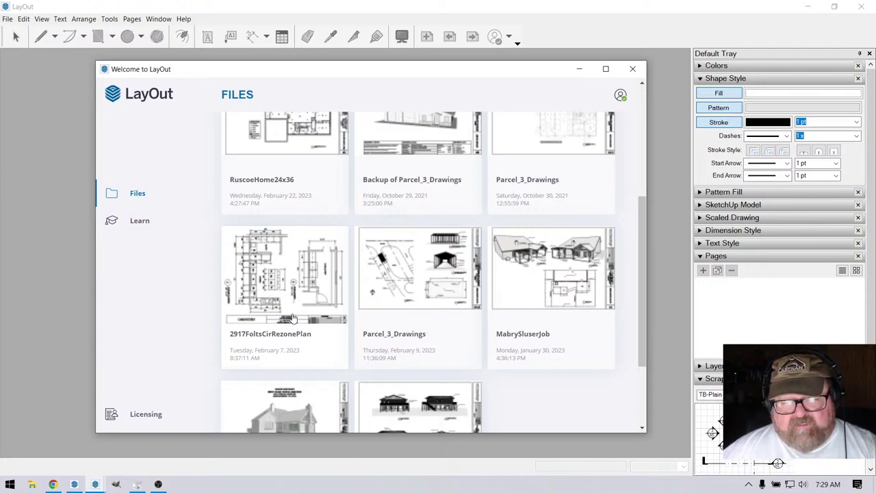
pyautogui.scroll(-2, 293, 317)
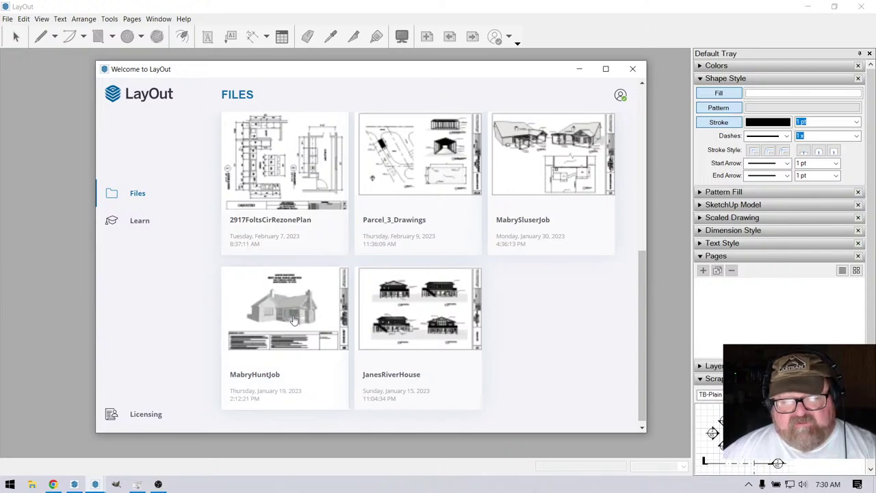
pyautogui.scroll(3, 293, 319)
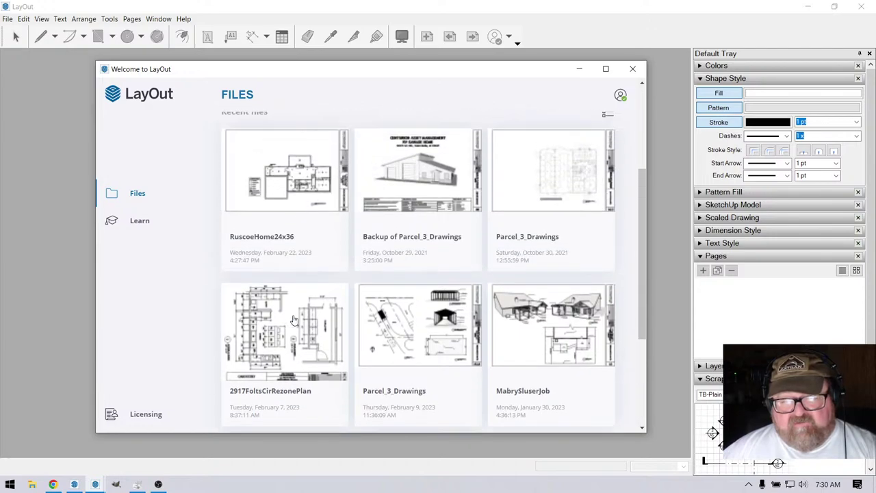
pyautogui.click(409, 336)
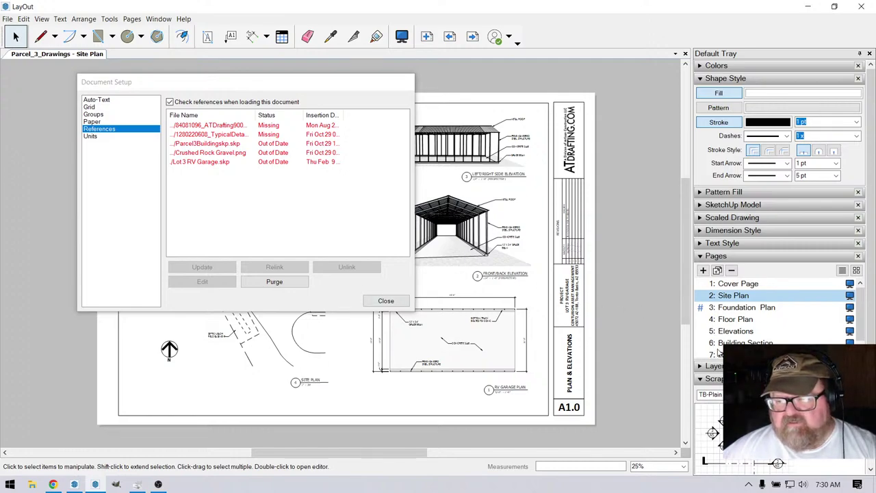
# Close the Document Setup References dialog and bring up the Open LayOut File dialog via File > Open.
pyautogui.scroll(-1, 720, 346)
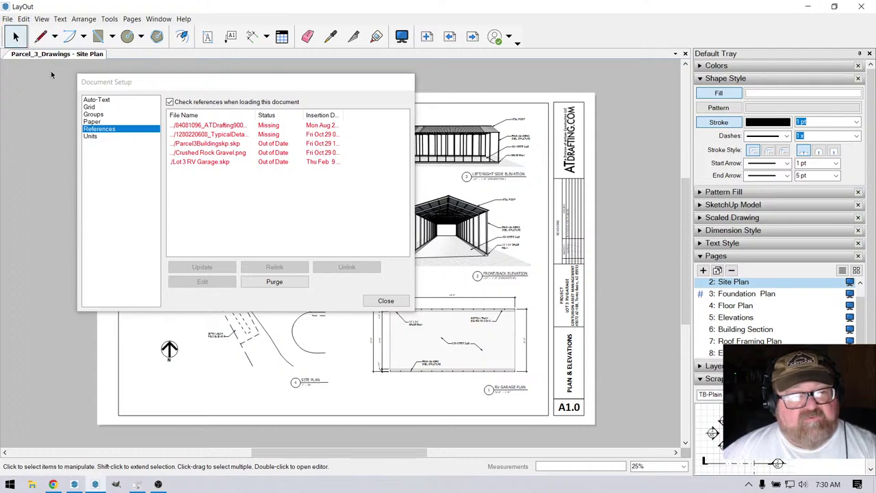
pyautogui.click(386, 300)
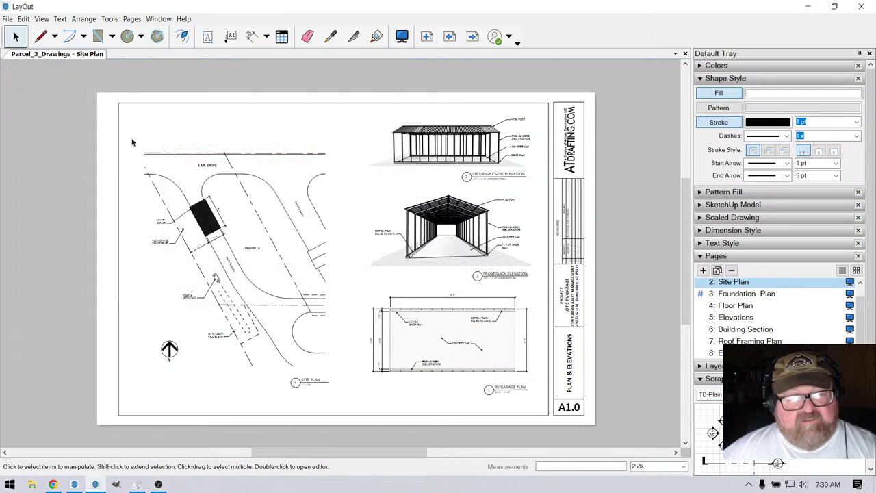
pyautogui.click(7, 19)
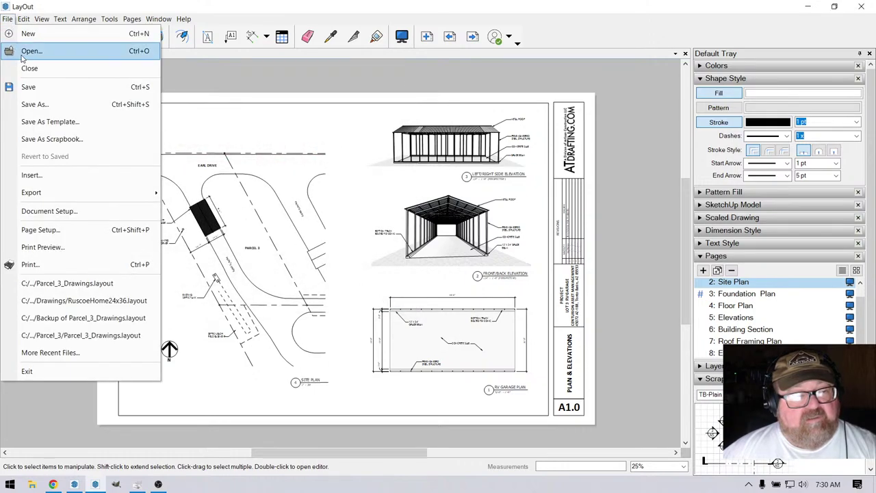
pyautogui.click(21, 49)
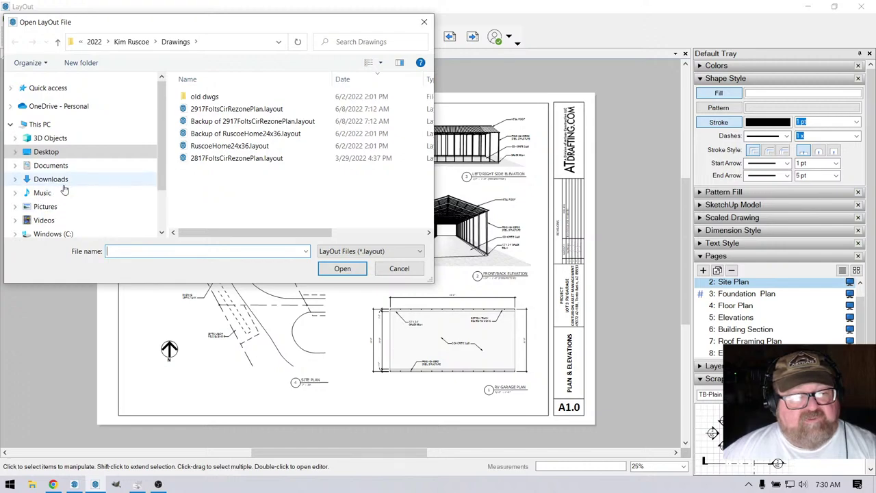
# Browse from the Desktop into the Artisan Construction 2022 > 2022 projects folder.
pyautogui.click(52, 152)
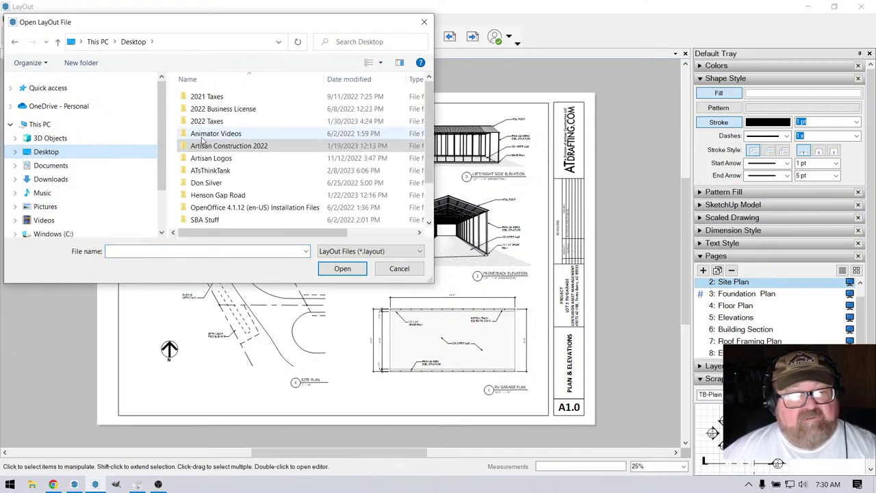
pyautogui.doubleClick(214, 147)
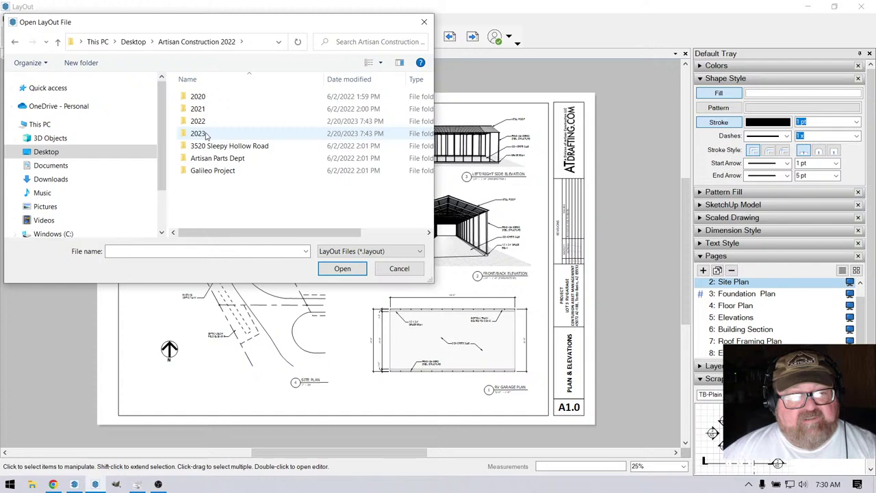
pyautogui.doubleClick(198, 121)
pyautogui.scroll(-3, 252, 185)
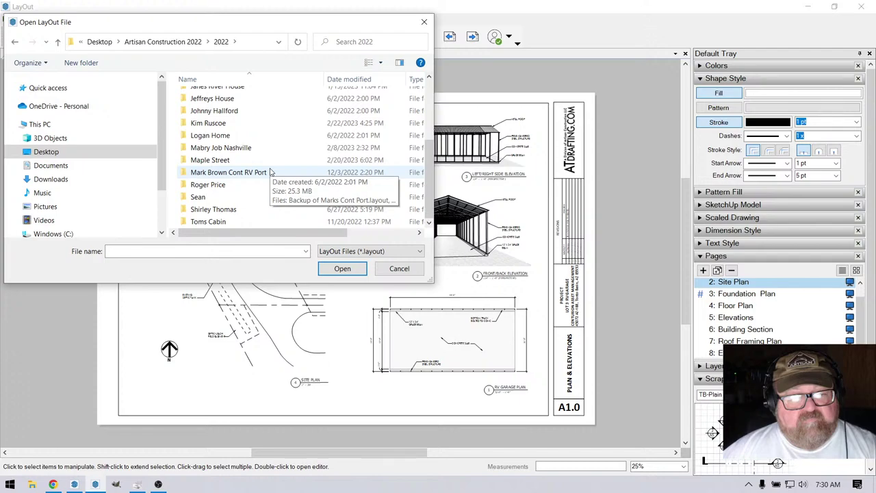
pyautogui.scroll(2, 270, 172)
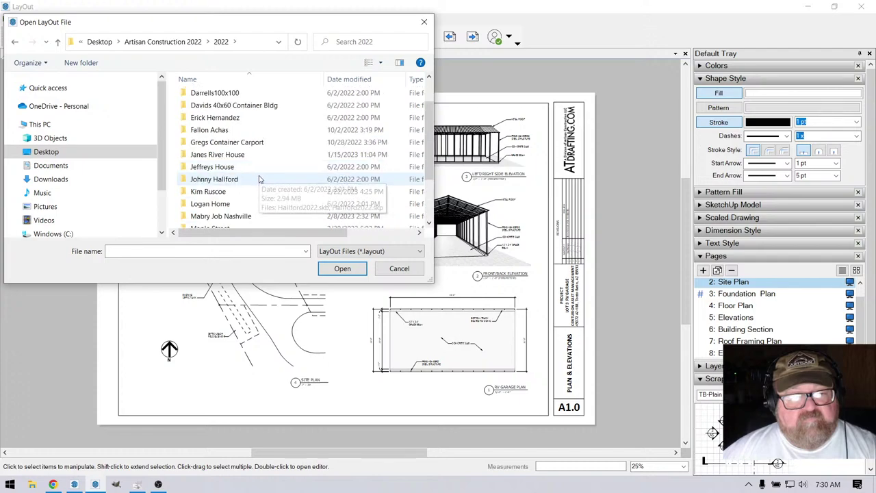
pyautogui.scroll(1, 258, 178)
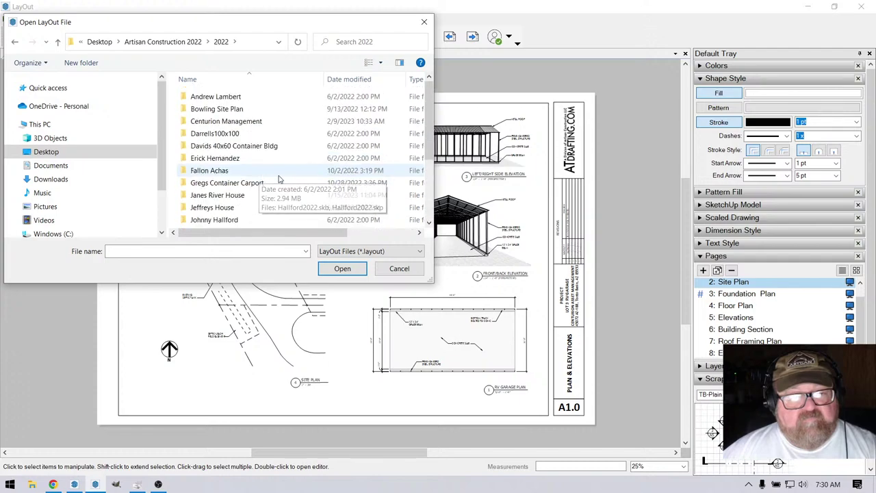
pyautogui.scroll(-3, 261, 183)
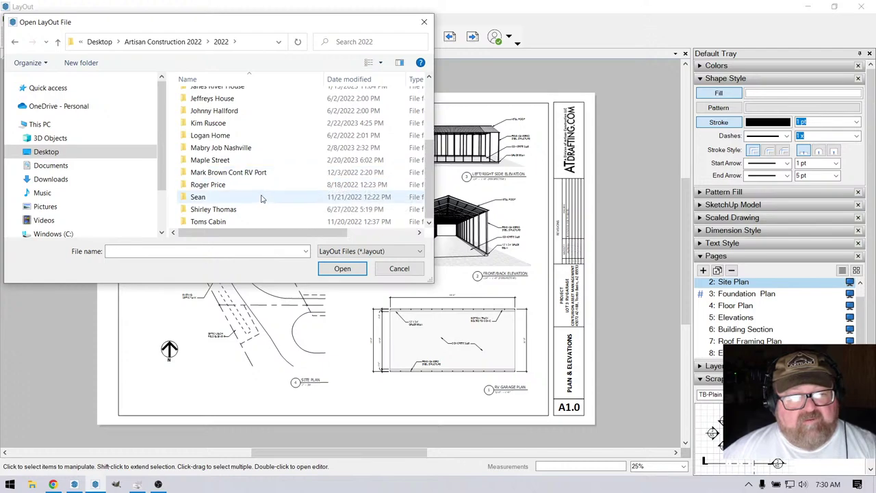
pyautogui.scroll(3, 238, 222)
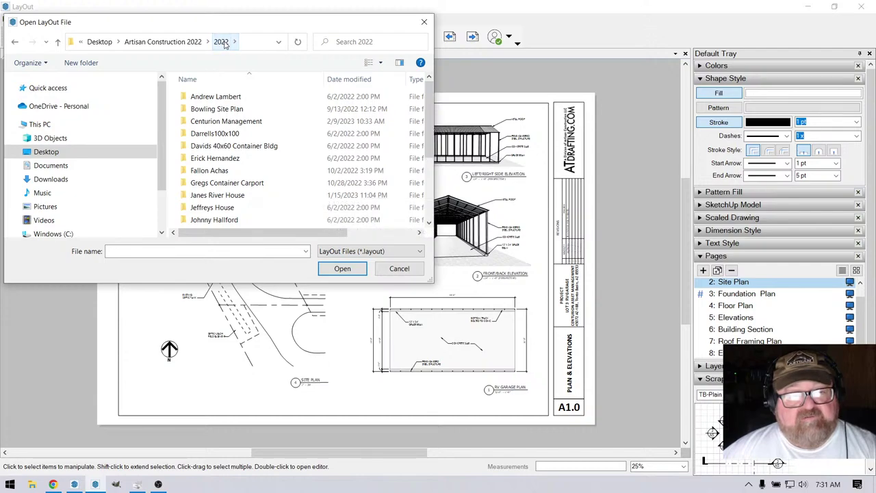
# Check 2023 projects, return to 2022 projects, and choose JanesRiverHouse.layout in Janes River House.
pyautogui.click(163, 41)
pyautogui.doubleClick(205, 133)
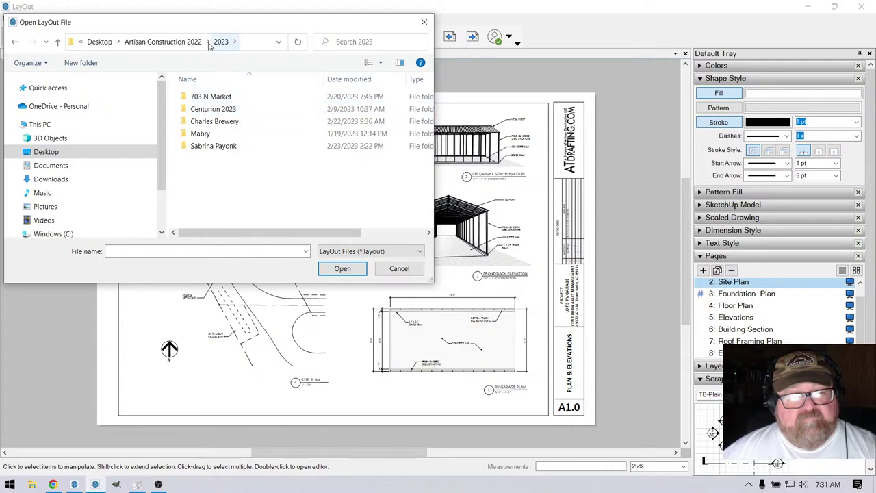
pyautogui.click(164, 42)
pyautogui.doubleClick(197, 121)
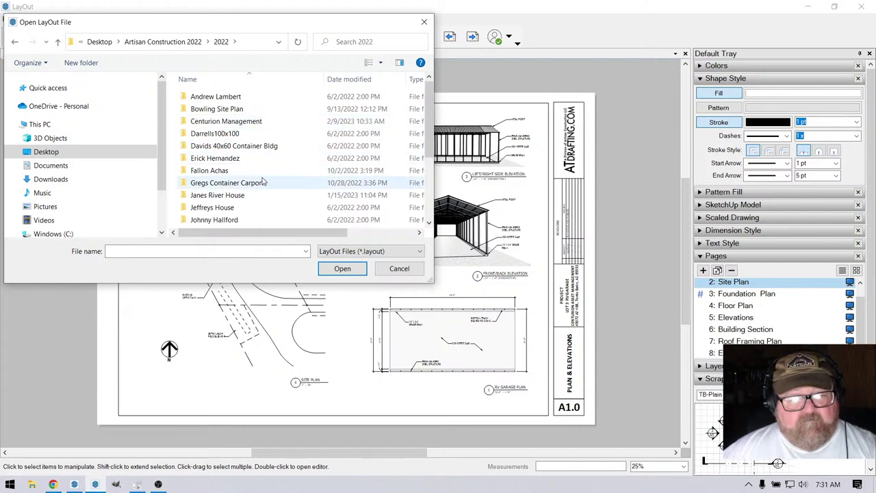
pyautogui.doubleClick(240, 196)
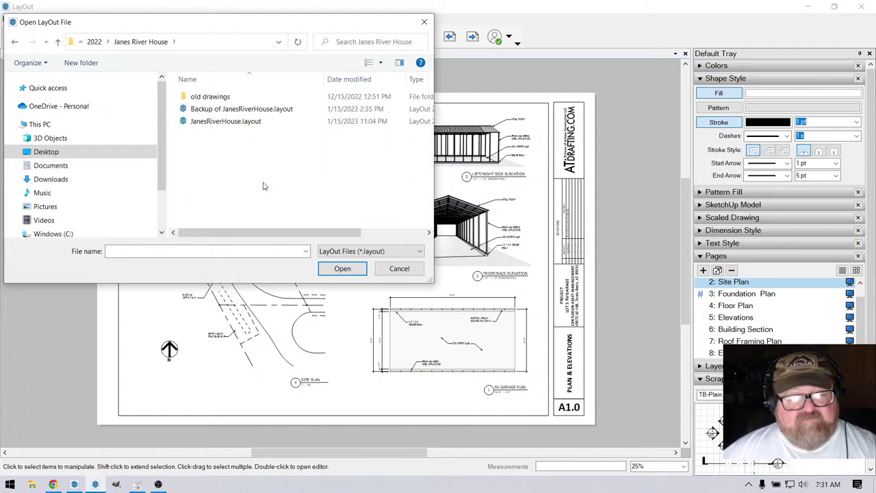
pyautogui.click(237, 123)
# Open JanesRiverHouse.layout and move from the Cover Page to the A1 Site Plan page.
pyautogui.click(327, 267)
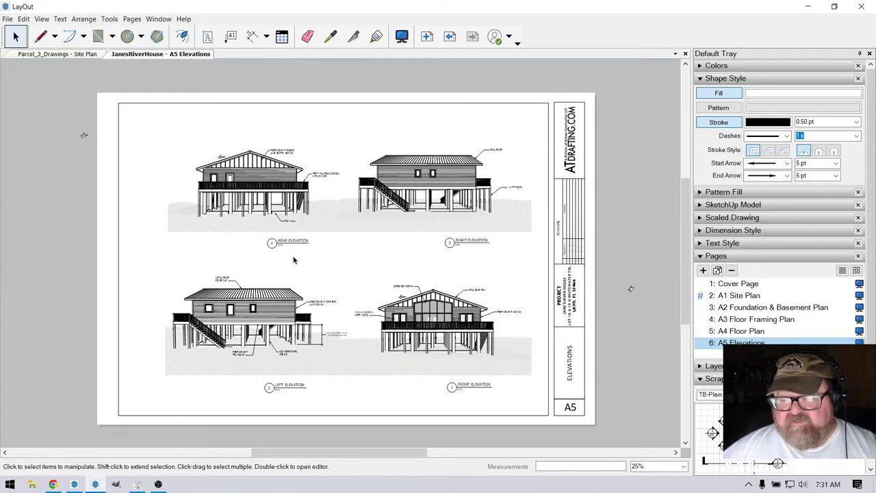
pyautogui.scroll(2, 612, 288)
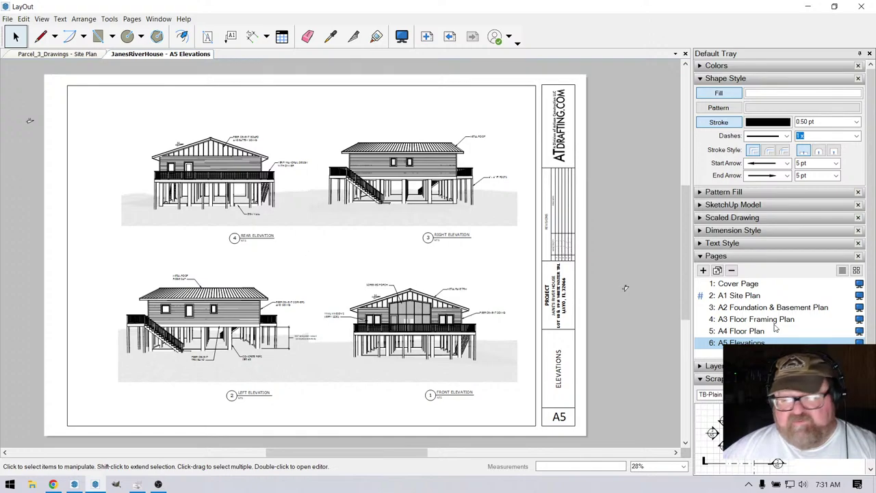
pyautogui.click(733, 285)
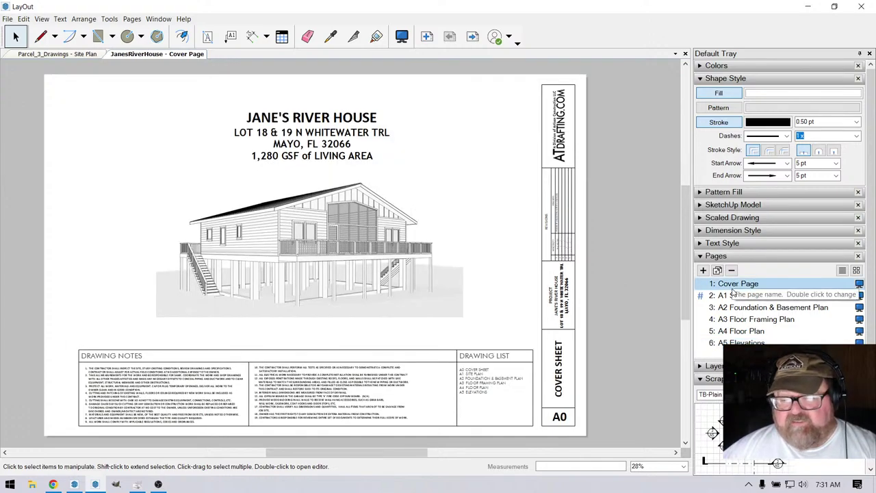
pyautogui.click(734, 295)
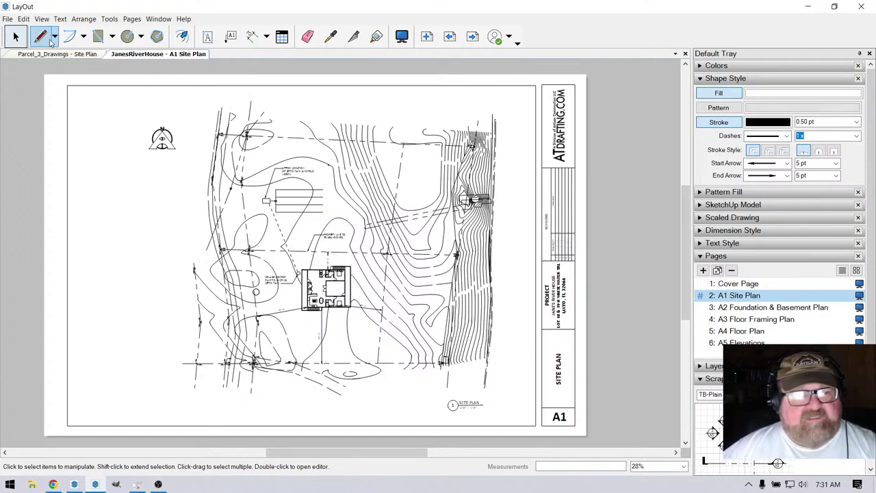
pyautogui.click(8, 18)
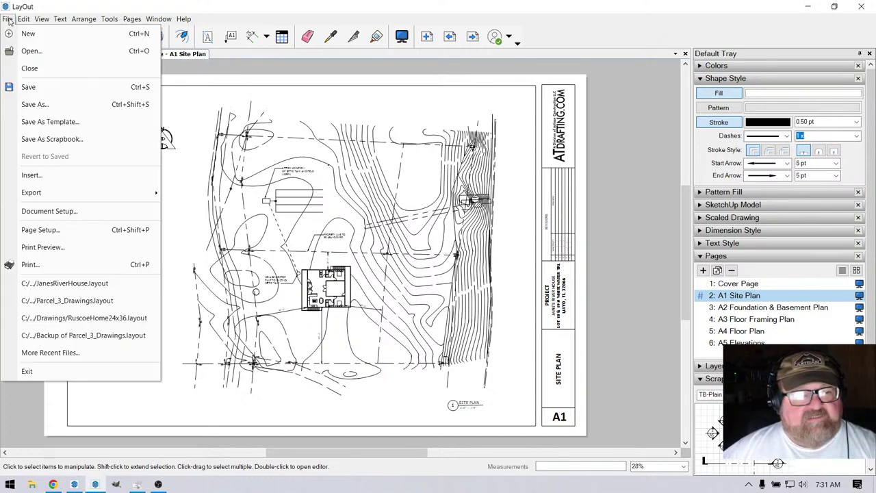
# Save the document as SabrinasBarn.layout in the client's project folder inside 2023.
pyautogui.click(31, 103)
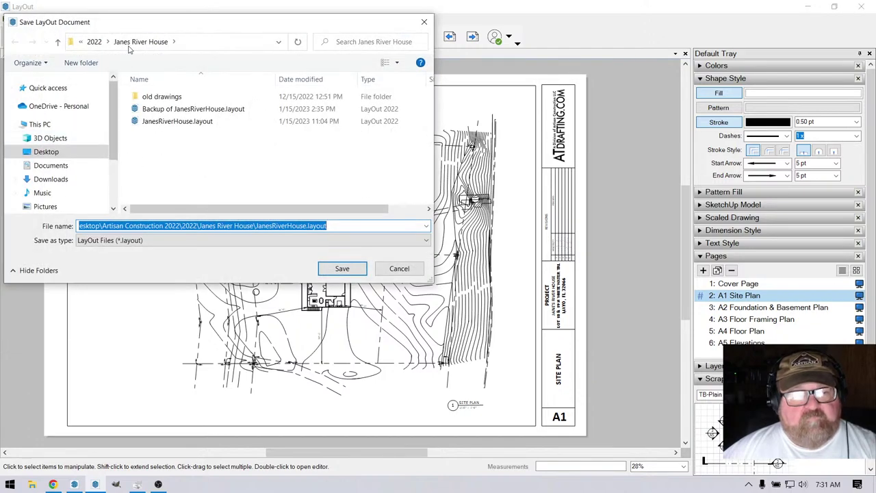
pyautogui.click(94, 42)
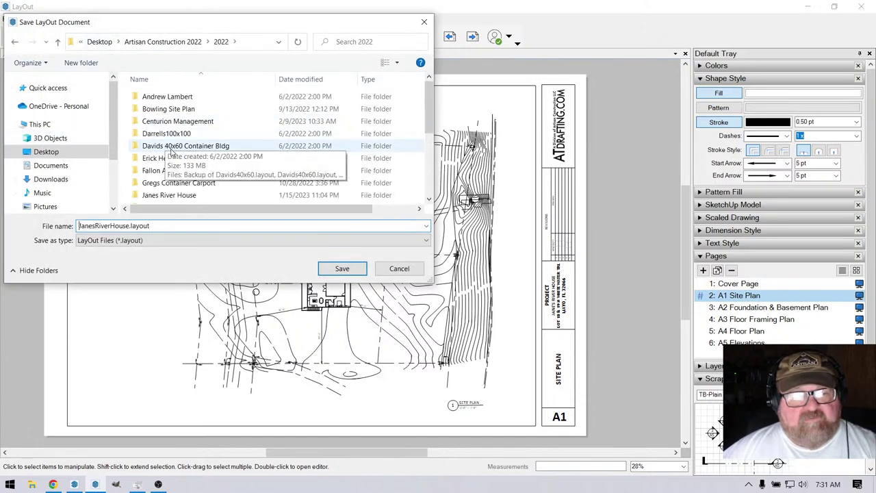
pyautogui.click(173, 43)
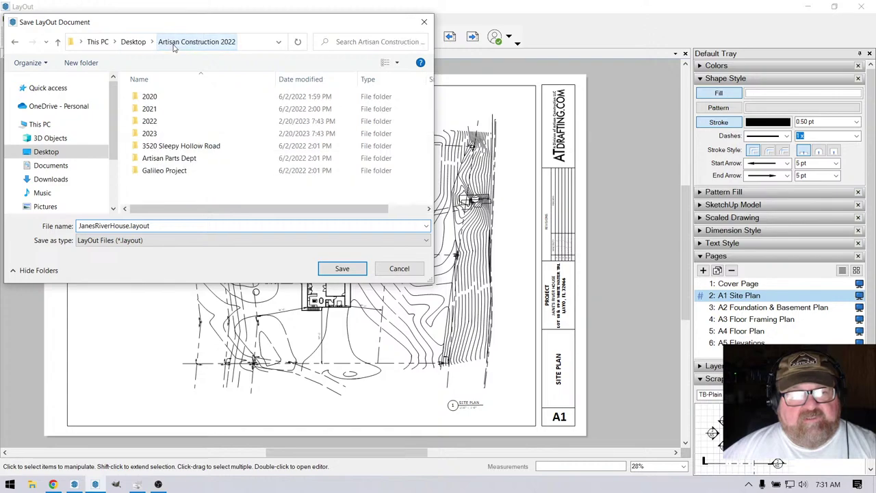
pyautogui.doubleClick(156, 134)
pyautogui.doubleClick(168, 146)
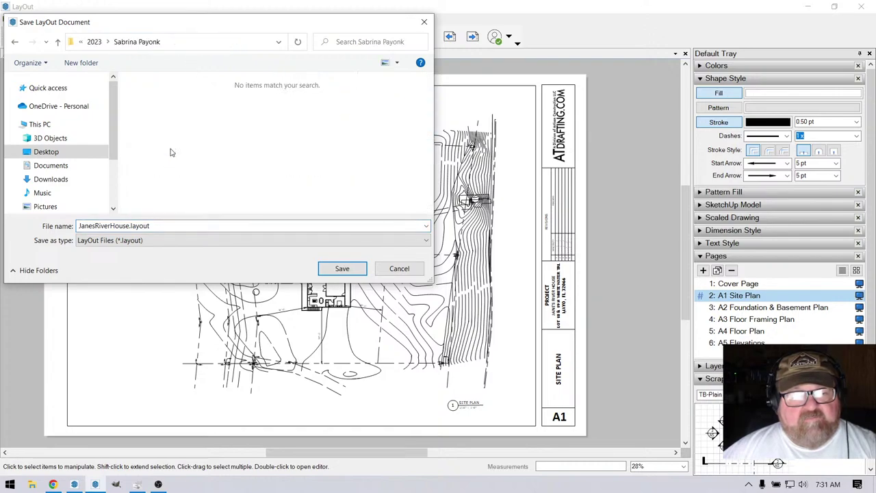
pyautogui.click(126, 229)
pyautogui.click(129, 227)
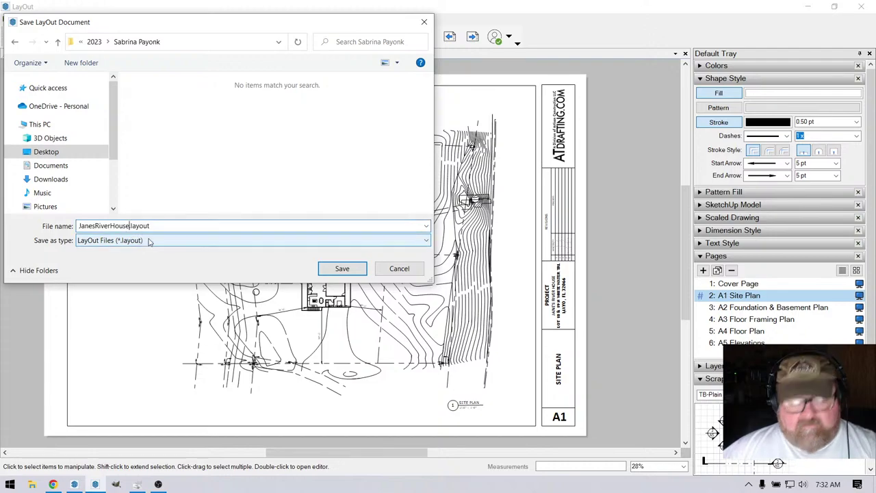
pyautogui.press('BackSpace')
pyautogui.press('BackSpace')
pyautogui.press('BackSpace')
pyautogui.press('BackSpace')
pyautogui.press('BackSpace')
pyautogui.press('BackSpace')
pyautogui.press('BackSpace')
pyautogui.press('BackSpace')
pyautogui.press('BackSpace')
pyautogui.press('BackSpace')
pyautogui.press('BackSpace')
pyautogui.press('BackSpace')
pyautogui.press('BackSpace')
pyautogui.press('BackSpace')
pyautogui.press('BackSpace')
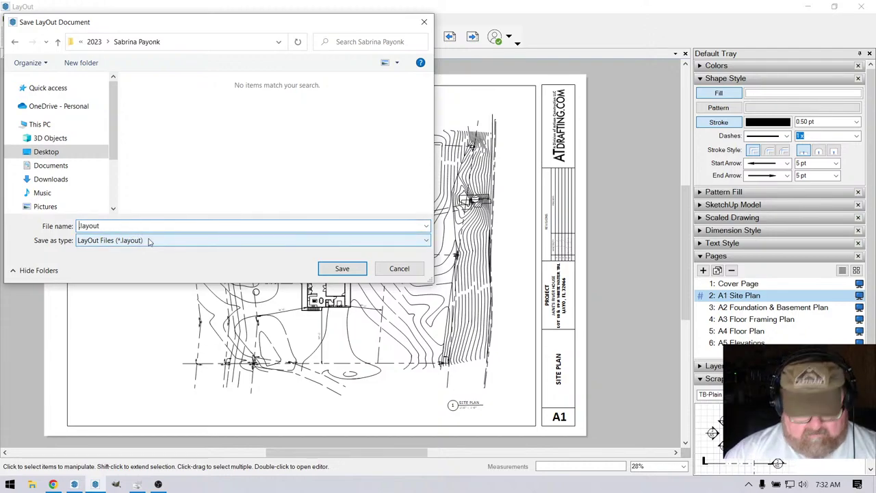
pyautogui.write('Sabrina')
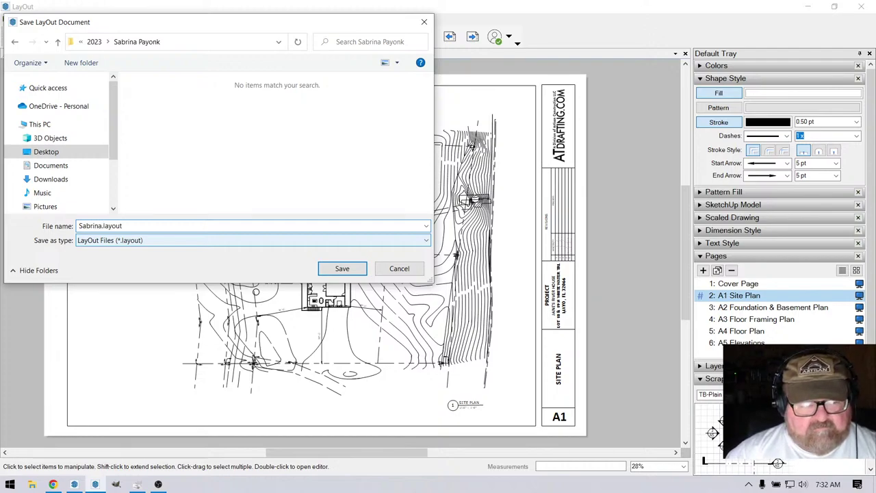
pyautogui.write('sBarn')
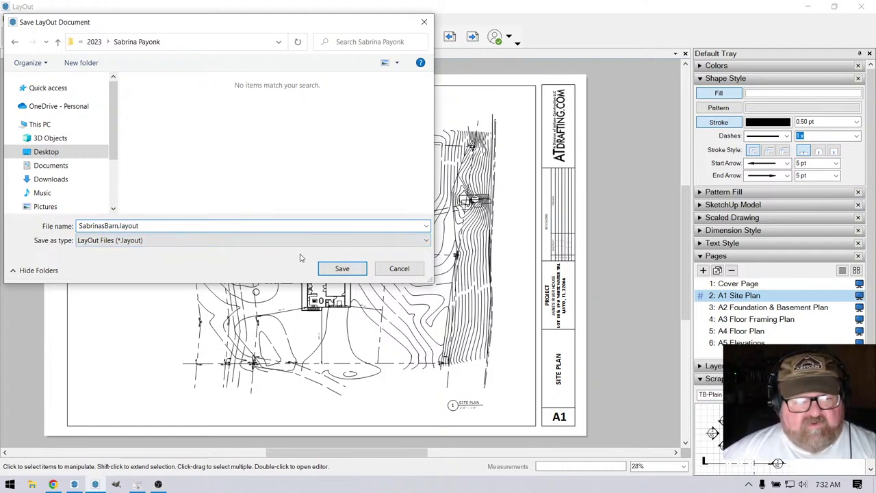
pyautogui.click(342, 270)
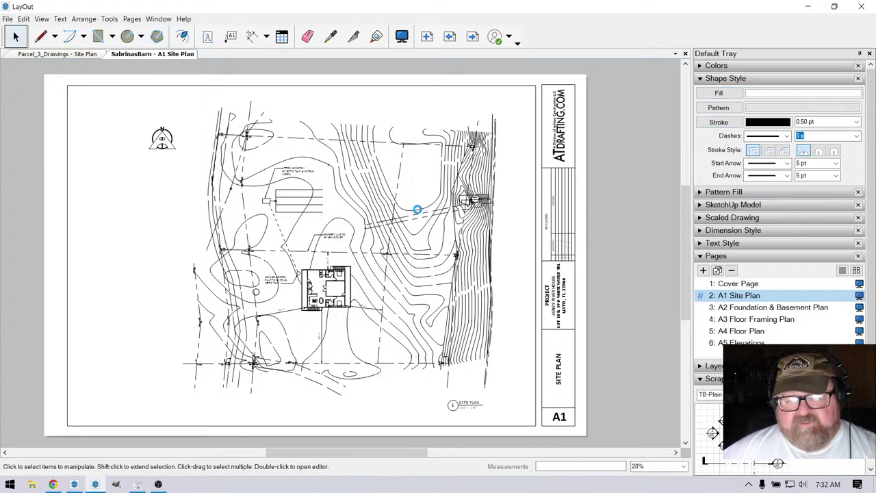
# Delete the old site plan viewport and its leftover labels and leaders.
pyautogui.click(416, 210)
pyautogui.press('Delete')
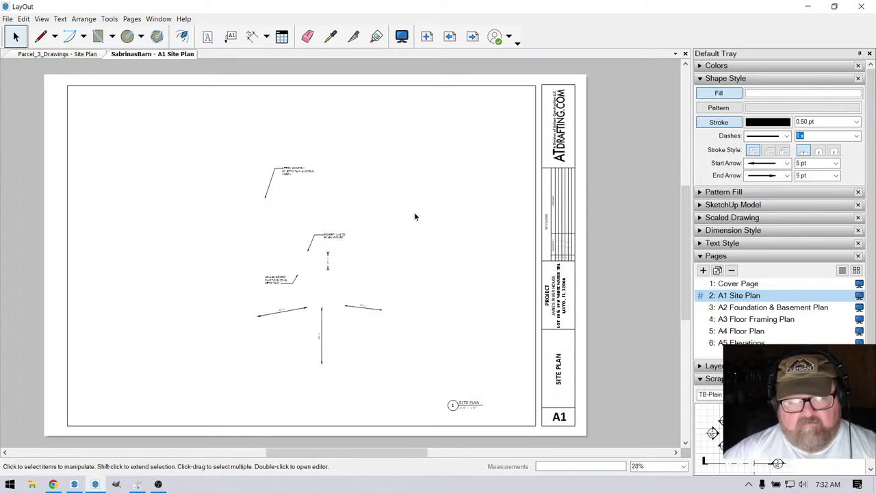
pyautogui.moveTo(219, 141)
pyautogui.mouseDown()
pyautogui.moveTo(361, 352)
pyautogui.moveTo(401, 385)
pyautogui.mouseUp()
pyautogui.press('Delete')
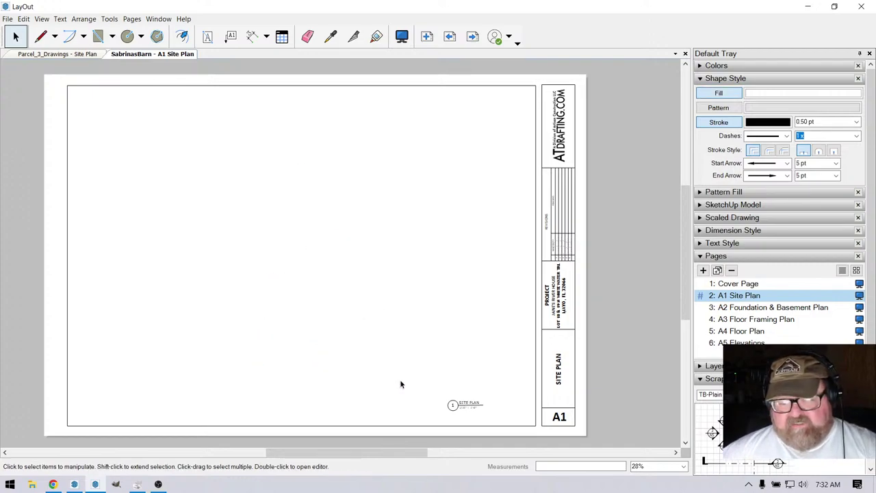
# Replace the old project name in the title block with the client's barn name and remove the address lines.
pyautogui.scroll(5, 563, 315)
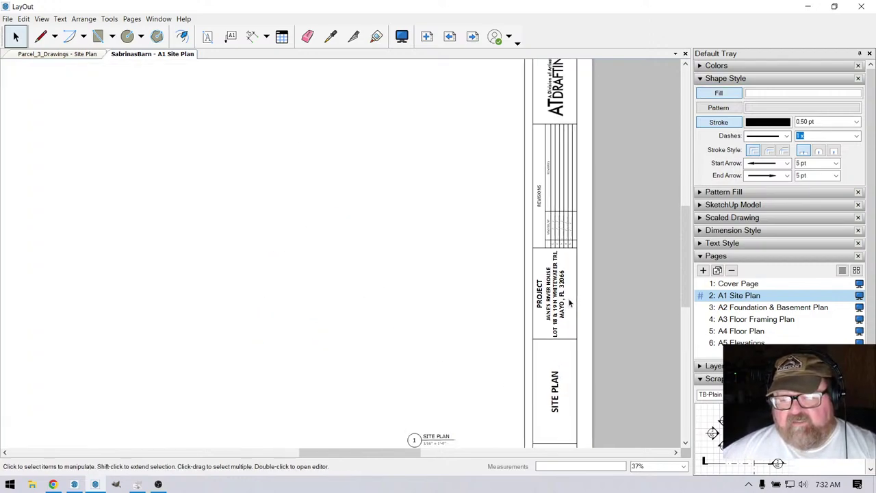
pyautogui.doubleClick(543, 308)
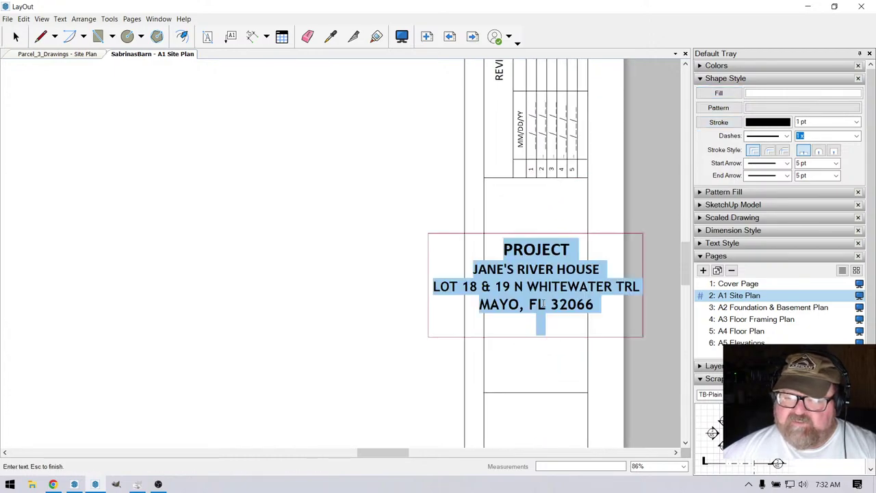
pyautogui.click(477, 269)
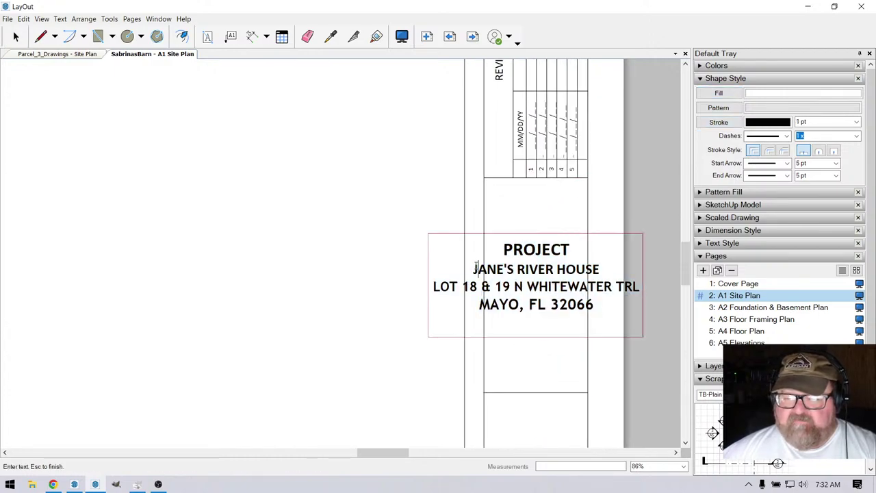
pyautogui.hotkey('shift', 'End')
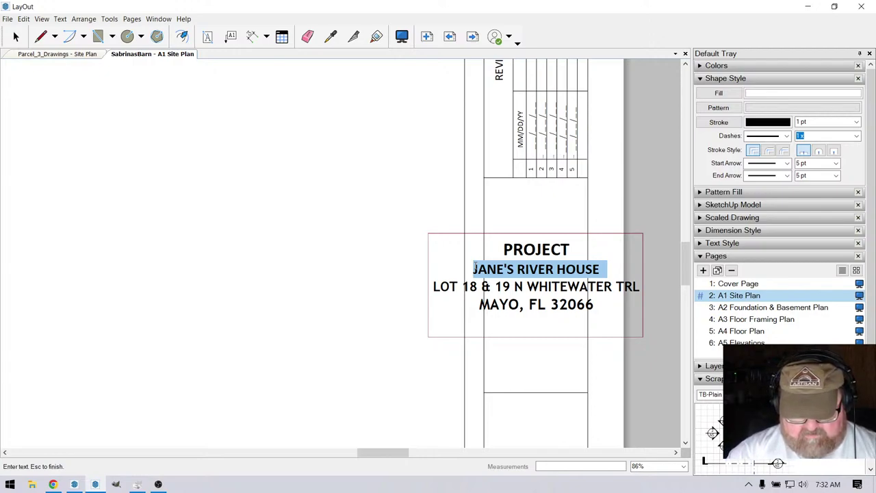
pyautogui.write('Sa')
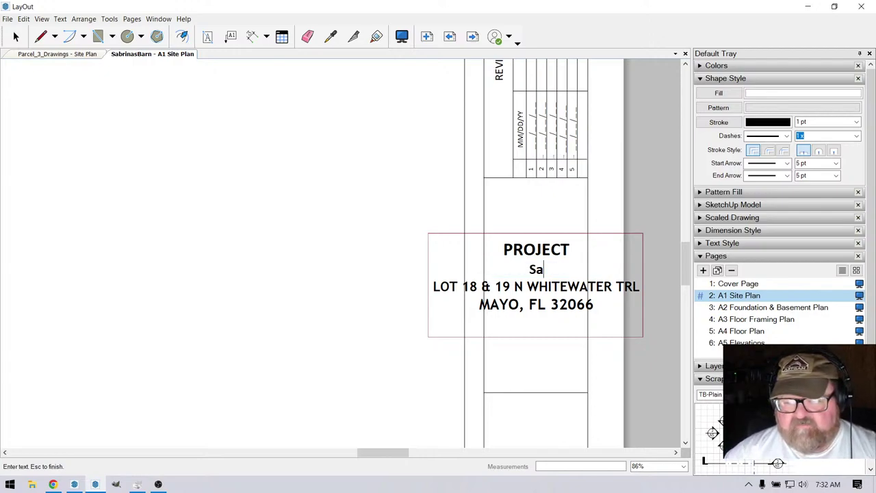
pyautogui.write('br')
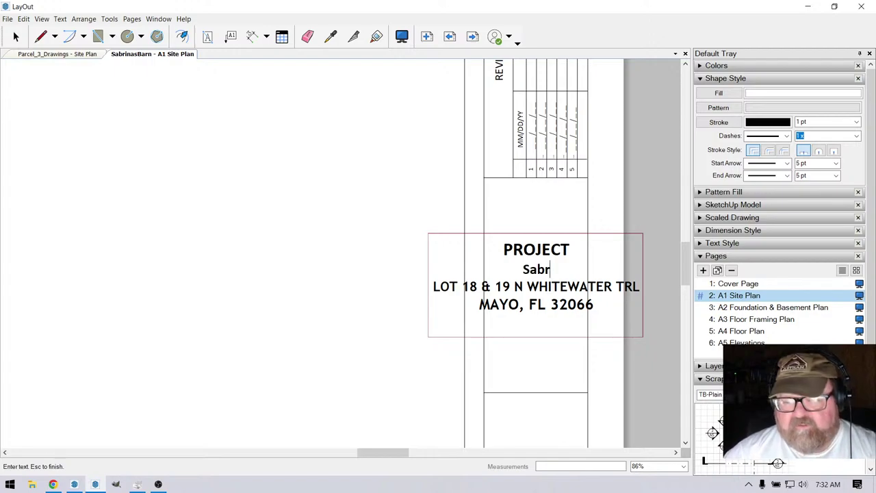
pyautogui.write('ina')
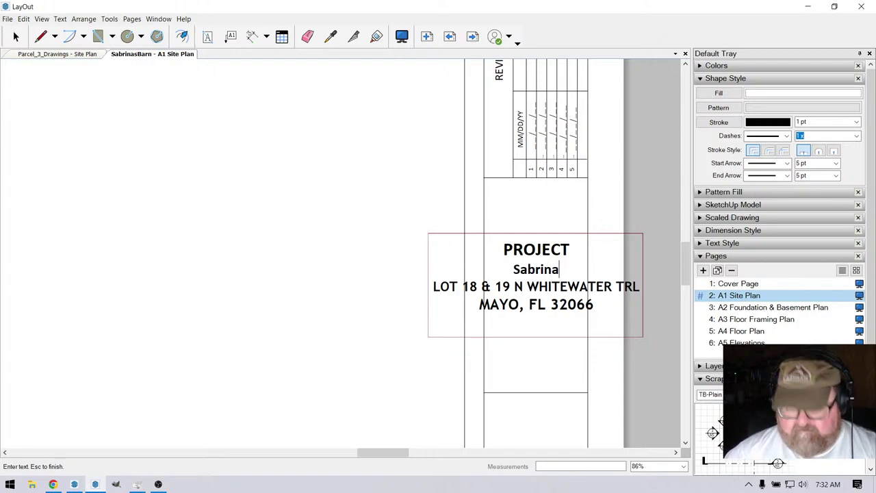
pyautogui.write("'s Barn")
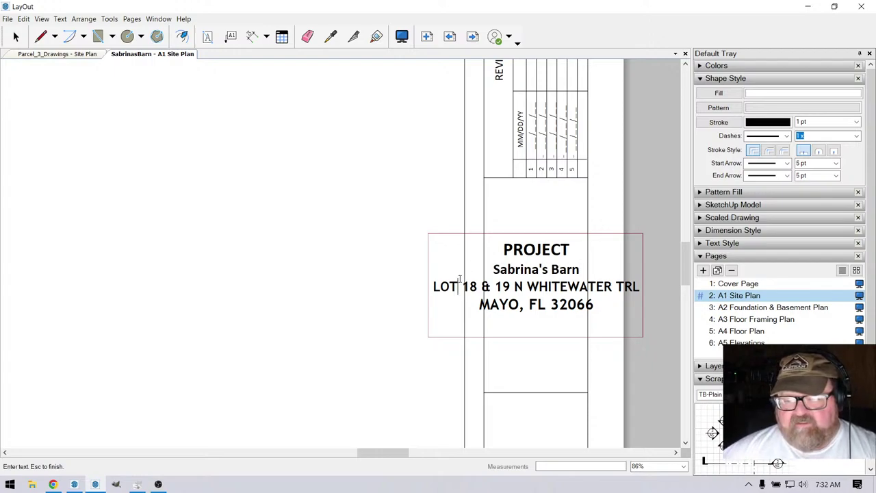
pyautogui.moveTo(436, 286); pyautogui.dragTo(603, 312)
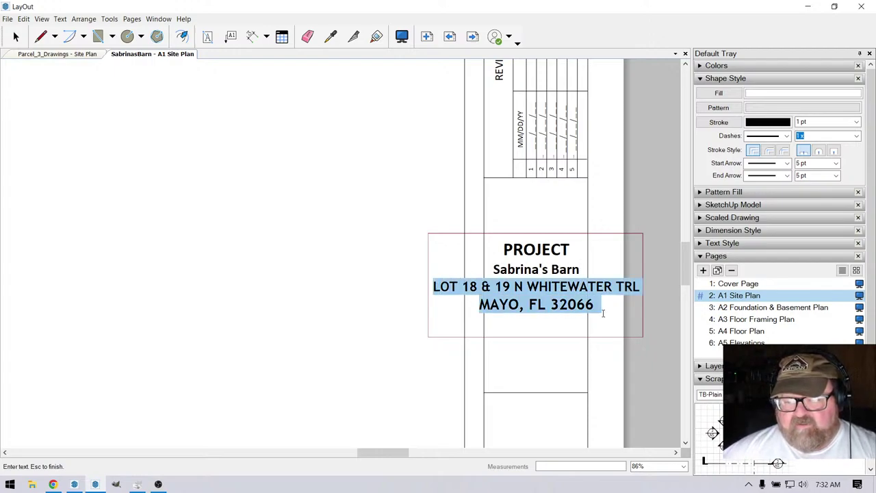
pyautogui.press('Delete')
pyautogui.click(386, 254)
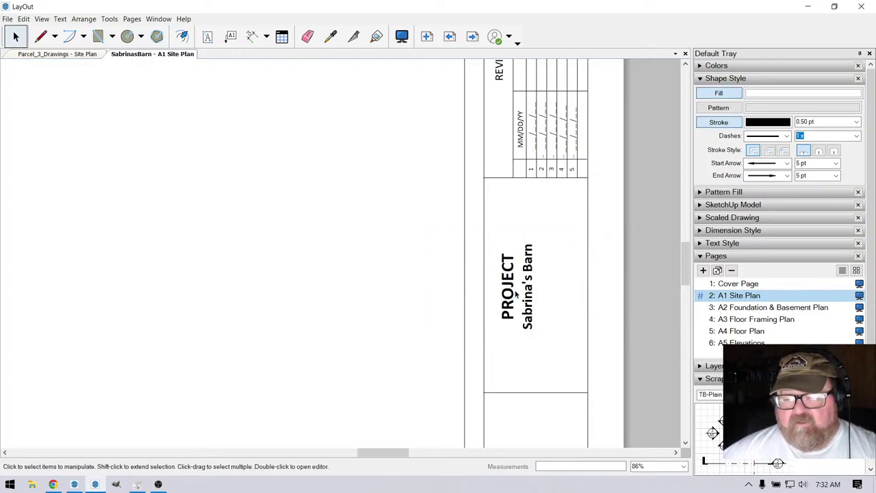
# Retype the title-block project line as the client's Monitor Barn name.
pyautogui.scroll(-5, 578, 310)
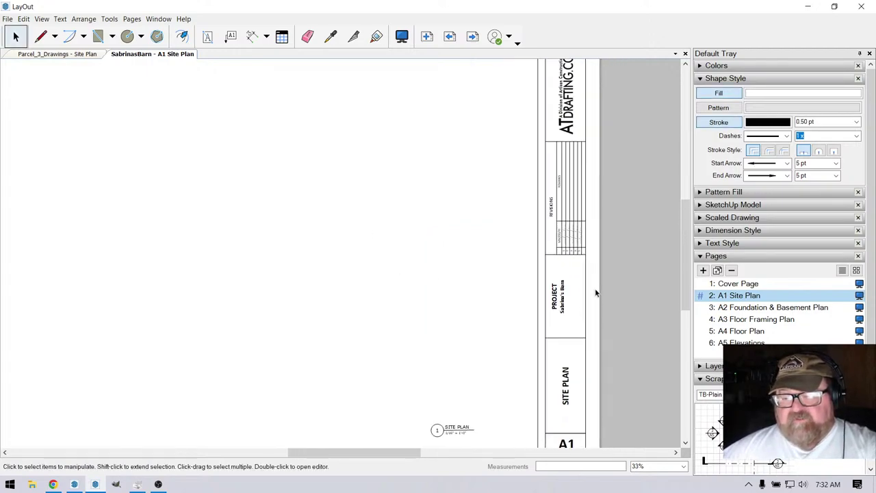
pyautogui.scroll(-2, 595, 293)
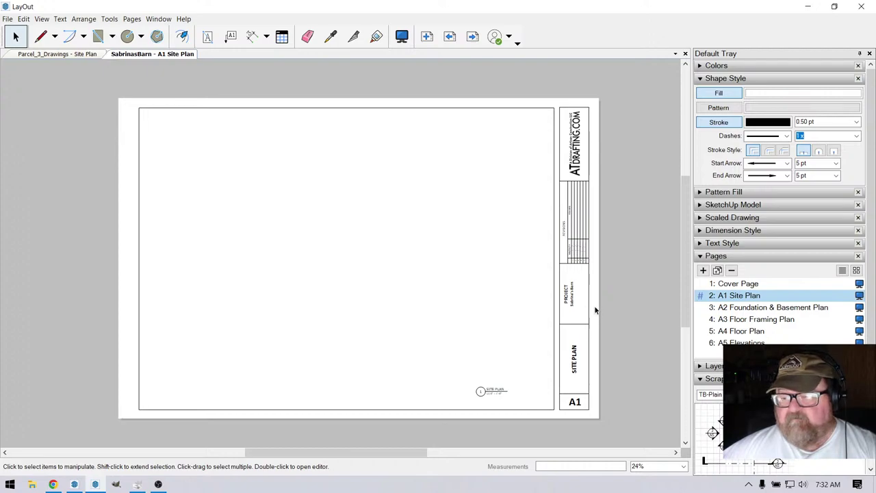
pyautogui.scroll(3, 575, 308)
pyautogui.doubleClick(568, 285)
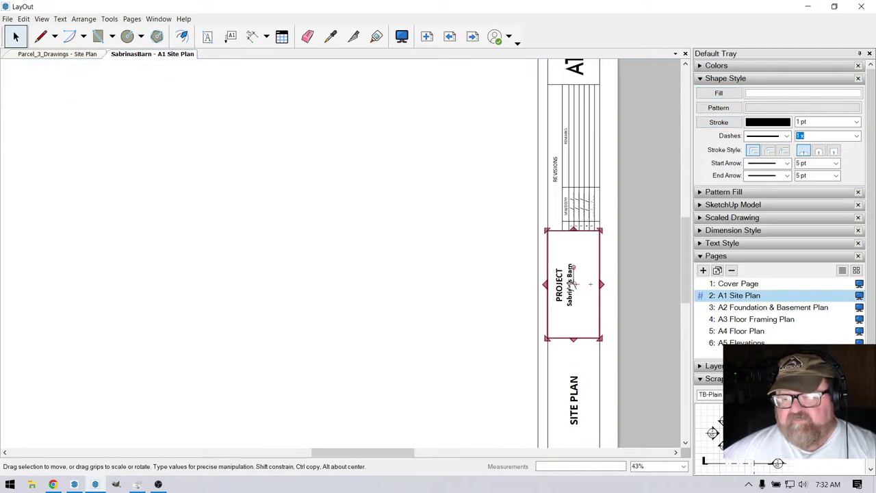
pyautogui.click(566, 282)
pyautogui.moveTo(548, 281); pyautogui.dragTo(608, 296)
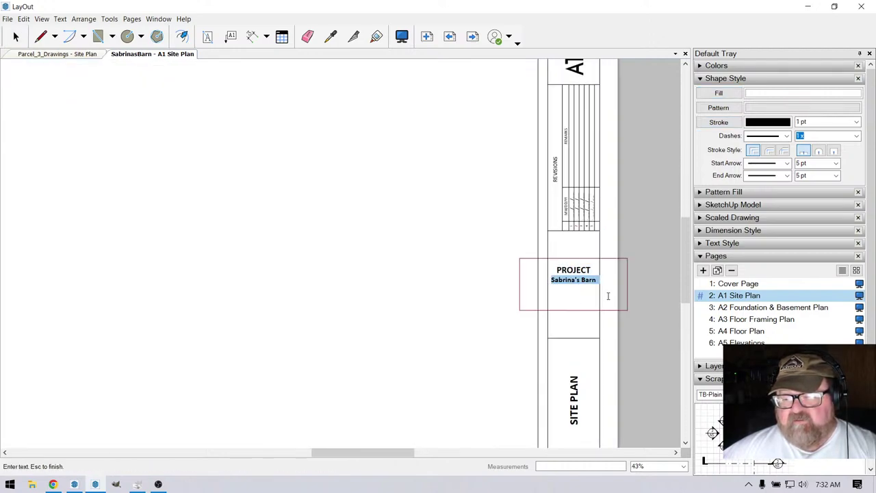
pyautogui.write('sab')
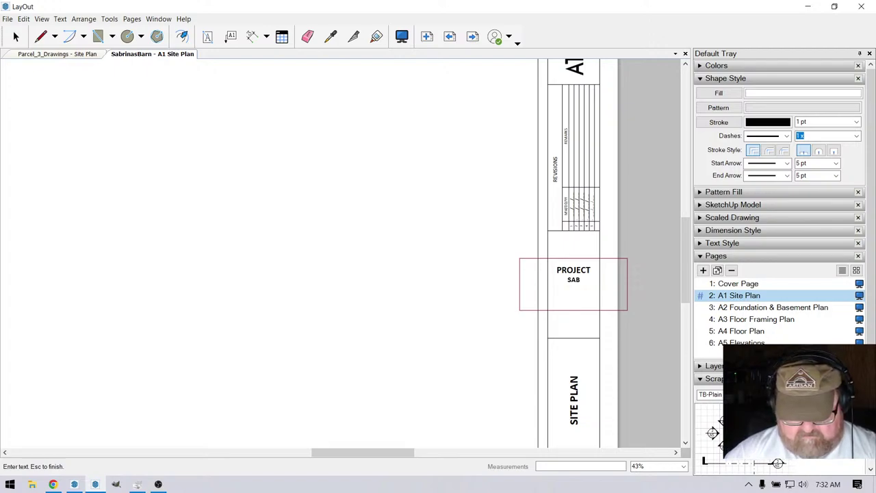
pyautogui.write("rina's")
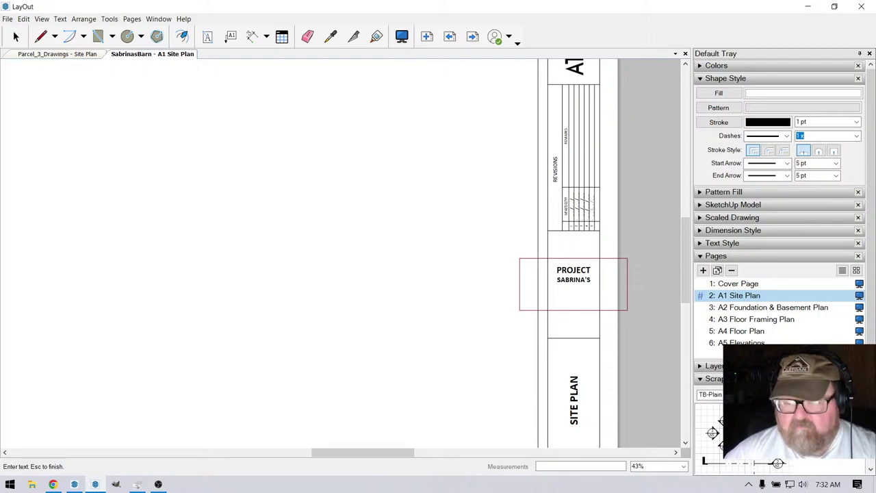
pyautogui.write(' barn')
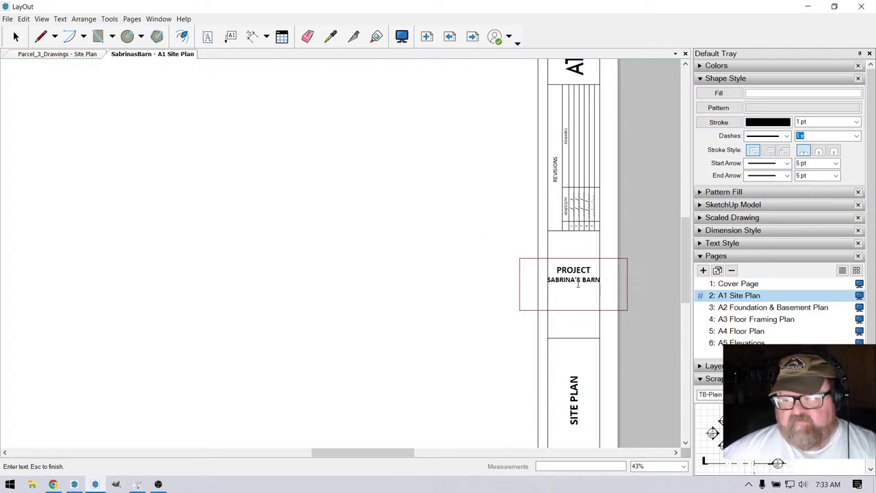
pyautogui.write('monitor')
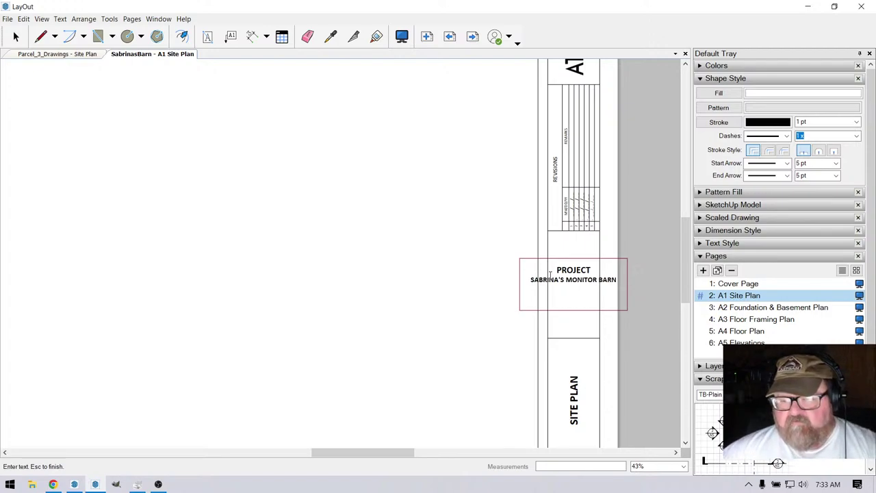
pyautogui.press('Escape')
# Look through the A5, A4, A3 and A2 pages, then return to A1 Site Plan.
pyautogui.scroll(-3, 608, 285)
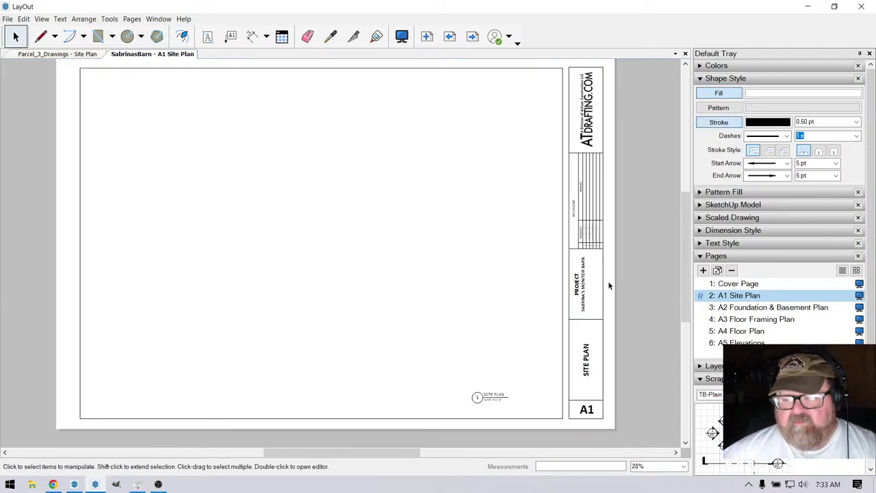
pyautogui.scroll(1, 673, 344)
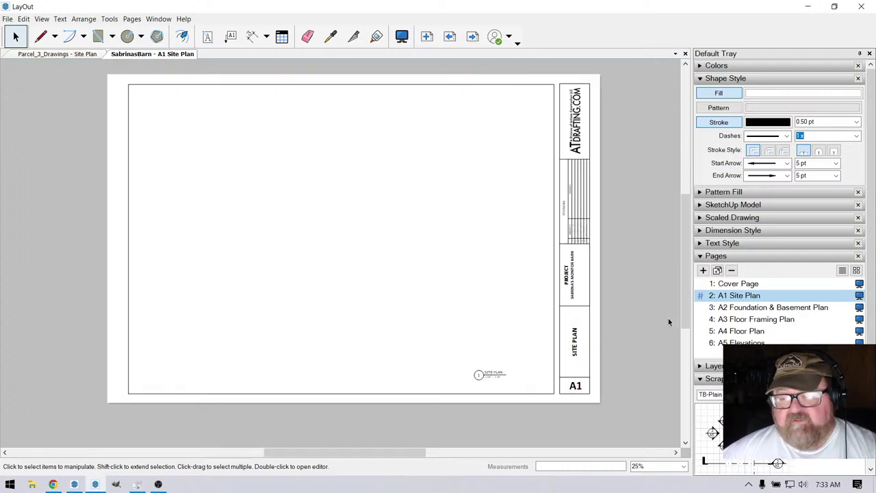
pyautogui.click(715, 342)
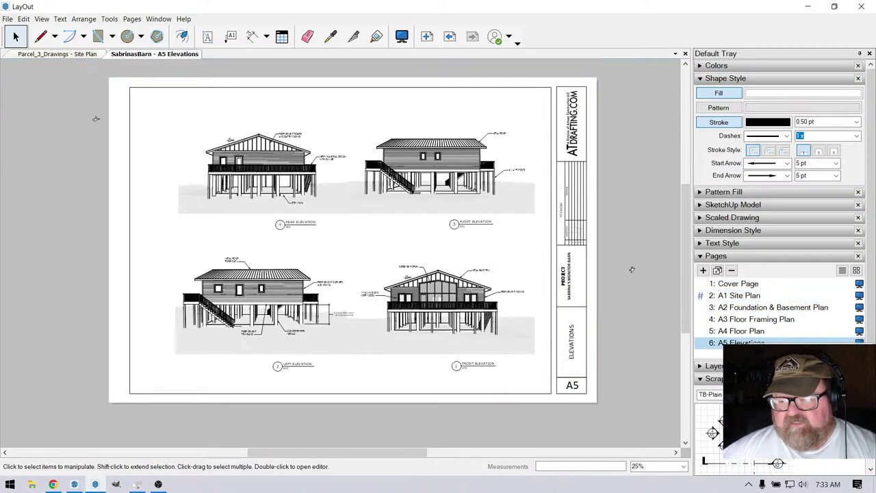
pyautogui.click(747, 331)
pyautogui.click(750, 320)
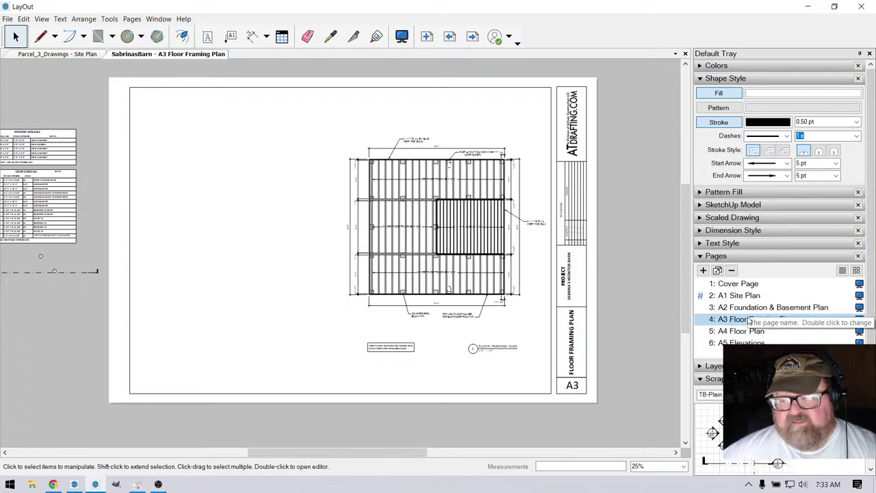
pyautogui.click(745, 312)
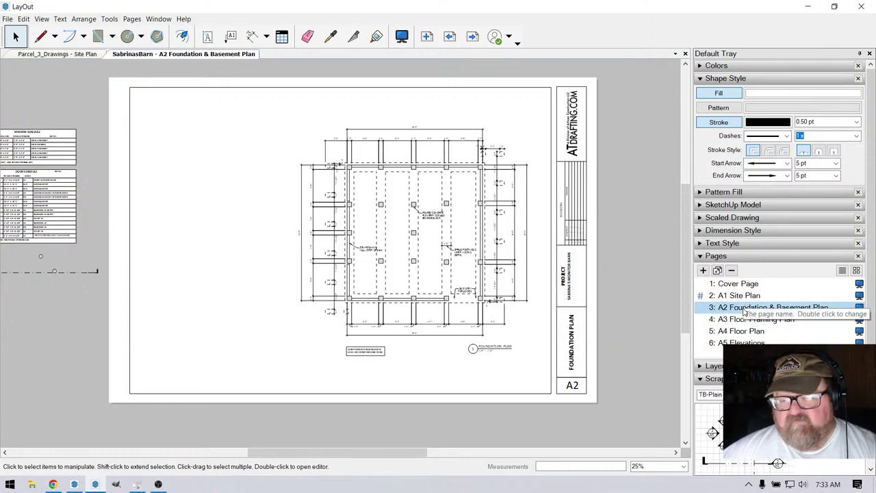
pyautogui.click(740, 297)
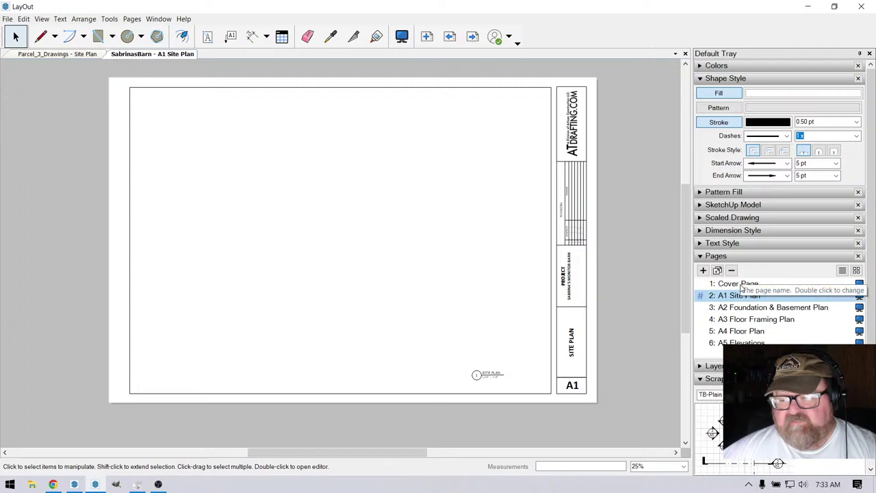
# Delete the house rendering viewport from the Cover Page.
pyautogui.click(739, 284)
pyautogui.click(410, 231)
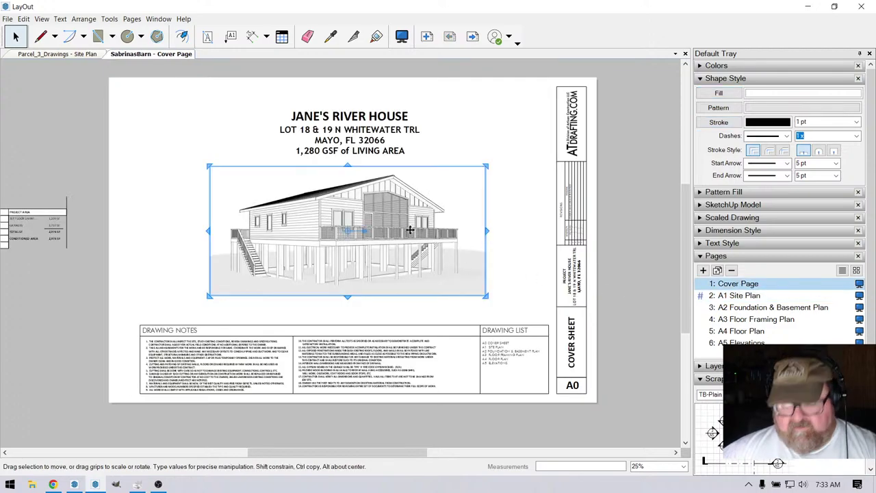
pyautogui.press('Delete')
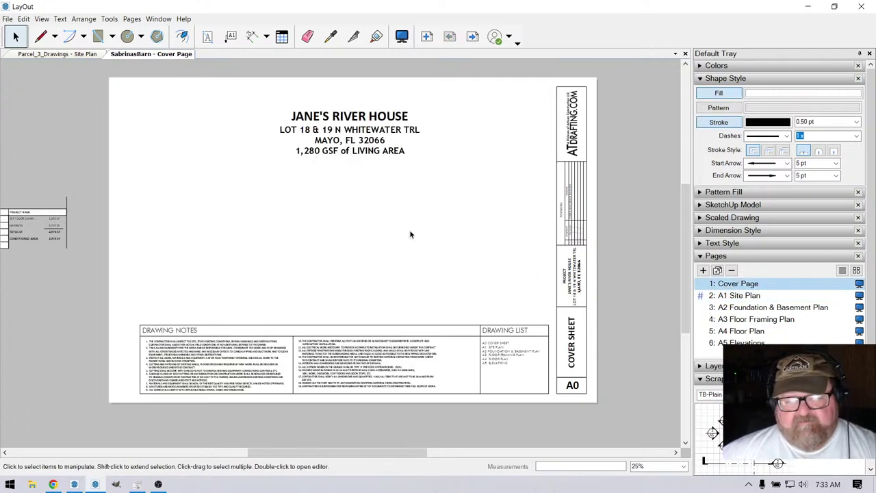
pyautogui.click(7, 18)
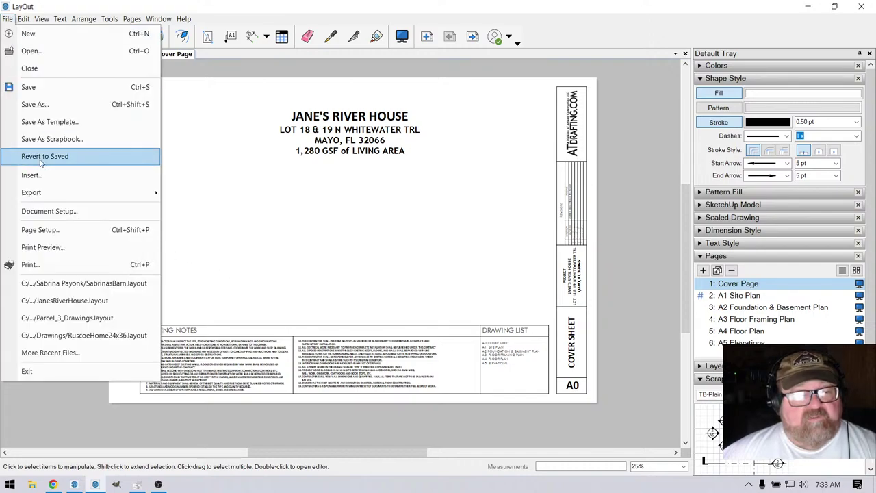
# Unlink the river house model reference in Document Setup and purge unused references, then view A2 and A1.
pyautogui.click(41, 216)
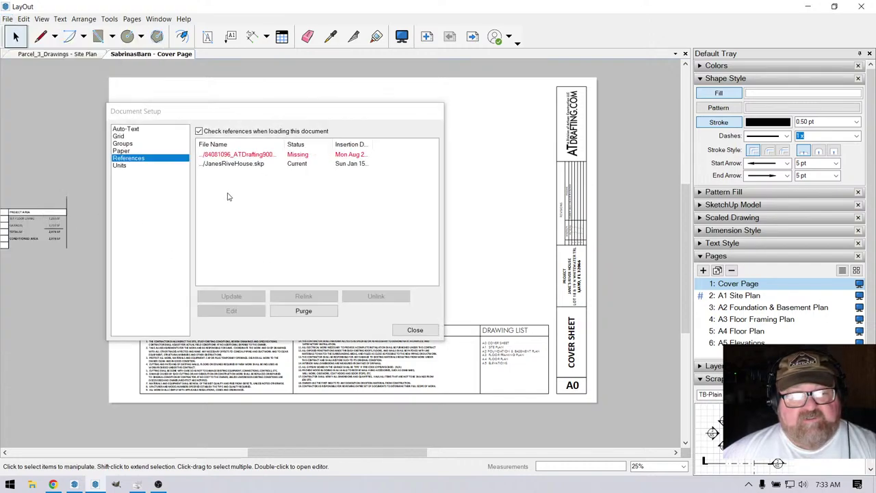
pyautogui.click(250, 165)
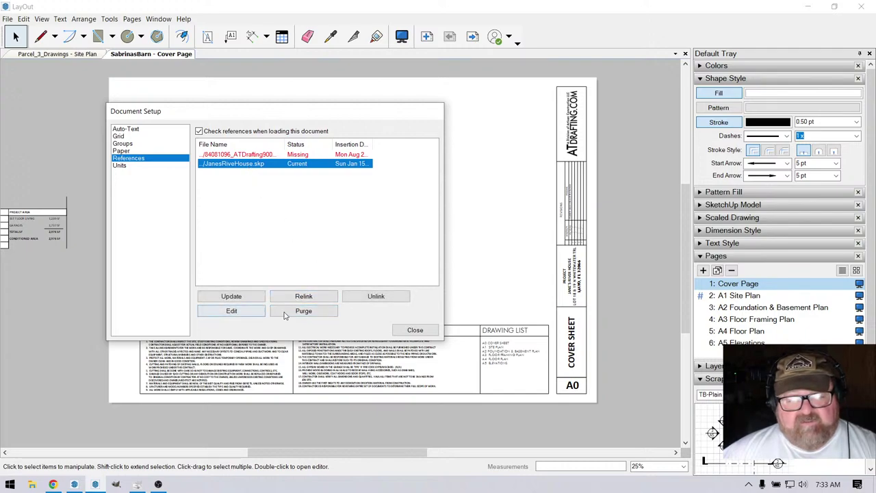
pyautogui.click(389, 300)
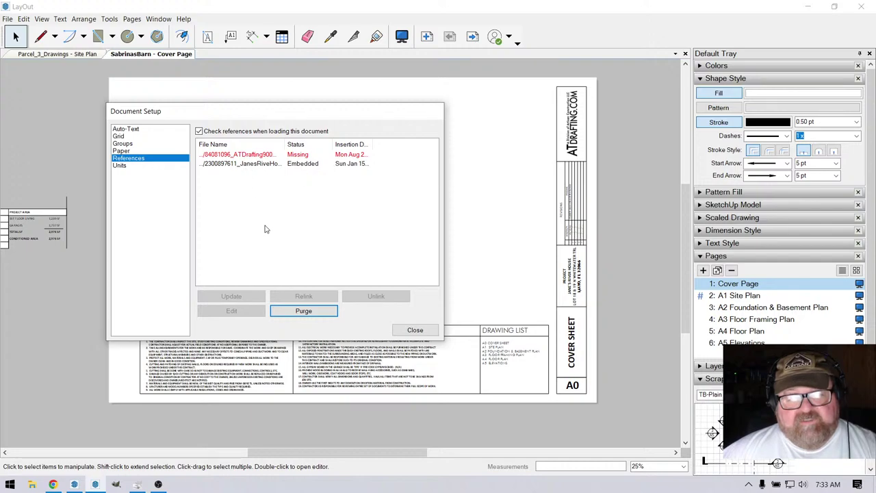
pyautogui.click(261, 164)
pyautogui.click(298, 312)
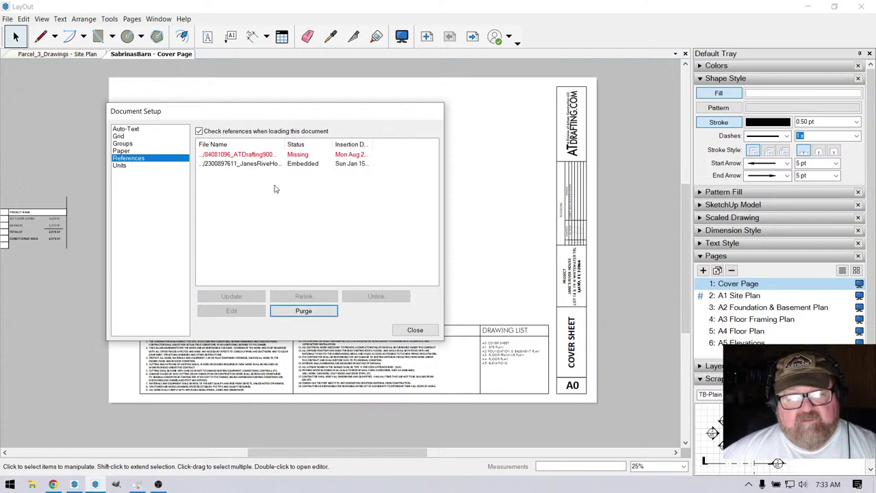
pyautogui.click(261, 164)
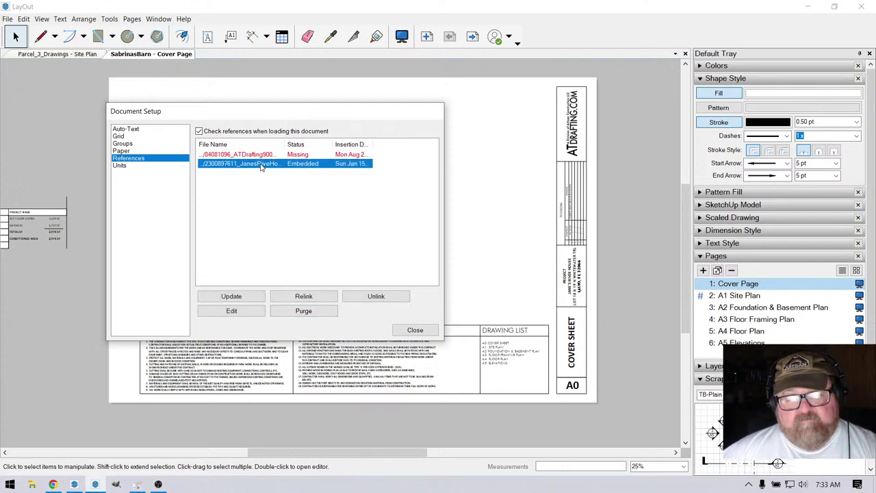
pyautogui.click(414, 330)
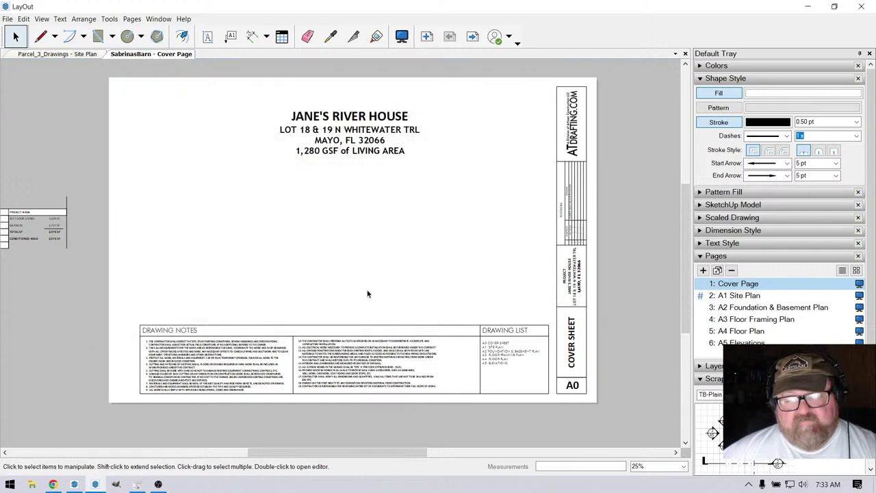
pyautogui.click(741, 312)
pyautogui.click(742, 300)
# Page through A2 and A3 to the A4 Floor Plan page.
pyautogui.click(735, 309)
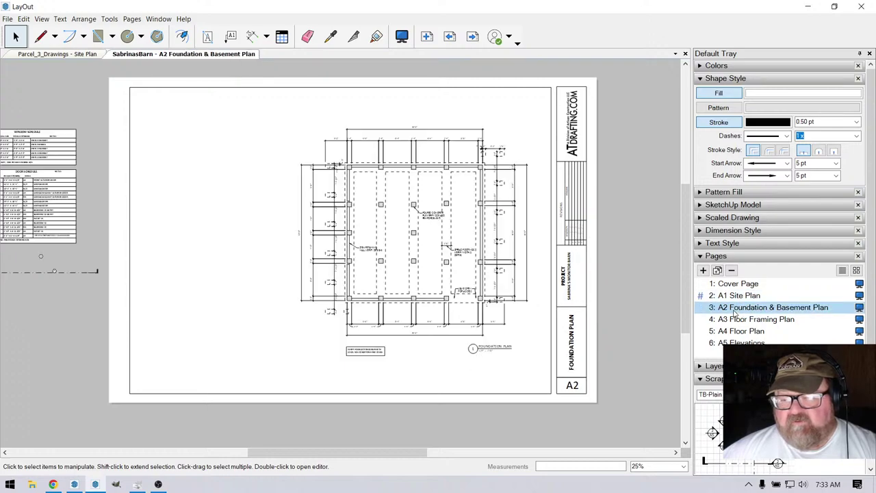
pyautogui.click(738, 319)
pyautogui.click(740, 331)
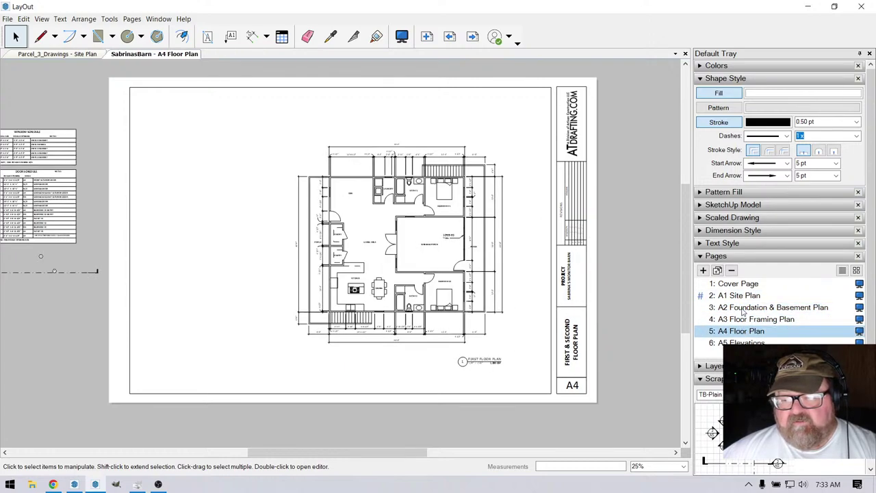
# In Document Setup References, try purging and unlinking the embedded model reference, then close it.
pyautogui.click(8, 18)
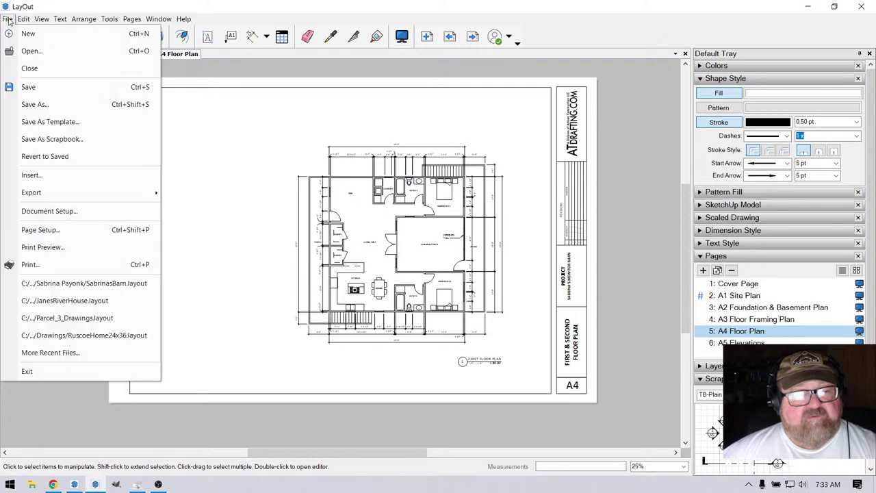
pyautogui.click(48, 211)
pyautogui.click(167, 76)
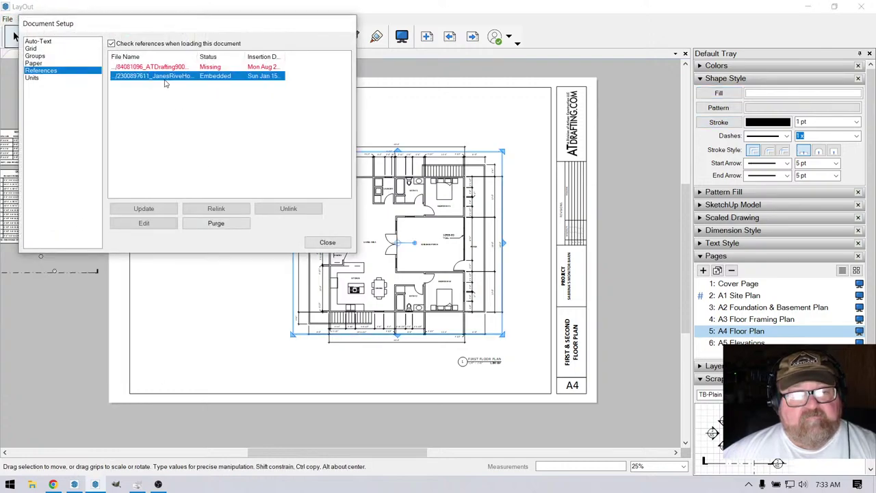
pyautogui.click(213, 225)
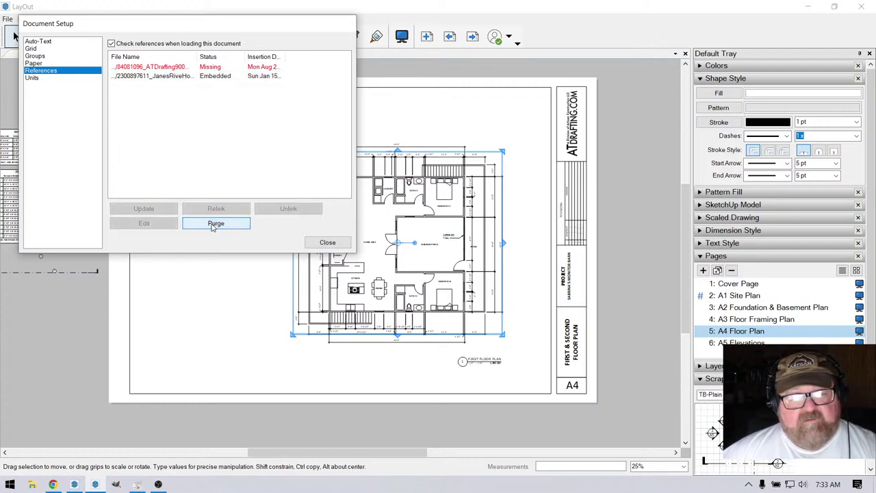
pyautogui.click(171, 77)
pyautogui.click(268, 211)
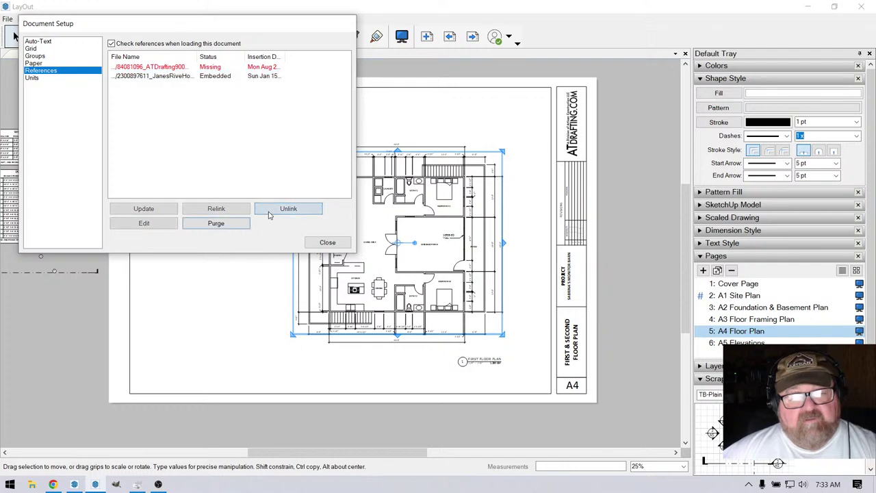
pyautogui.click(161, 76)
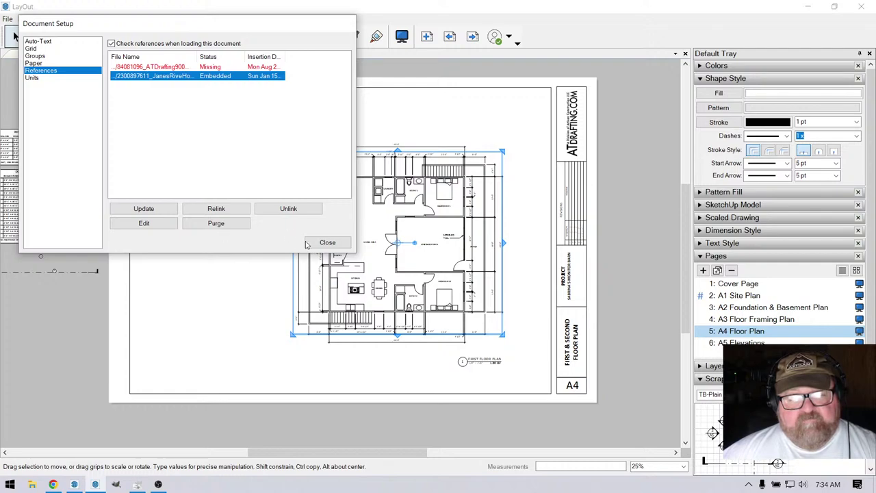
pyautogui.click(326, 245)
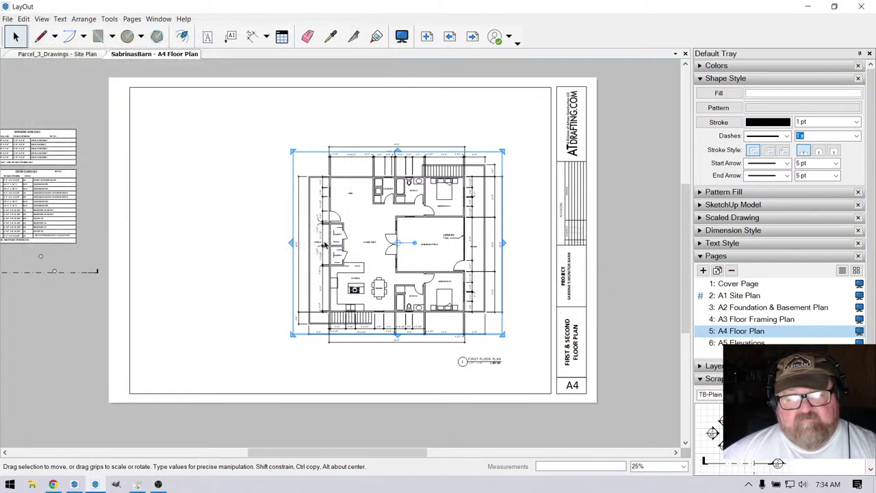
# Box-select and delete the whole floor plan on A4, then go to the A1 Site Plan page.
pyautogui.click(274, 190)
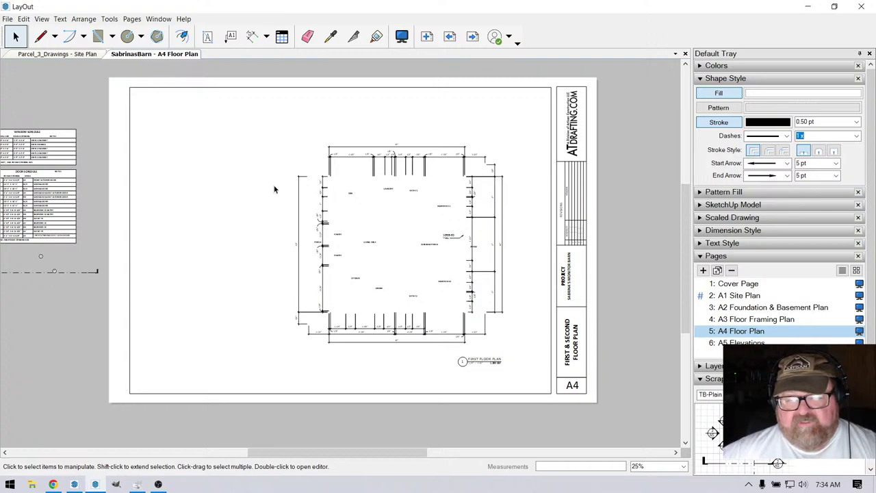
pyautogui.moveTo(247, 118); pyautogui.dragTo(536, 354)
pyautogui.press('Delete')
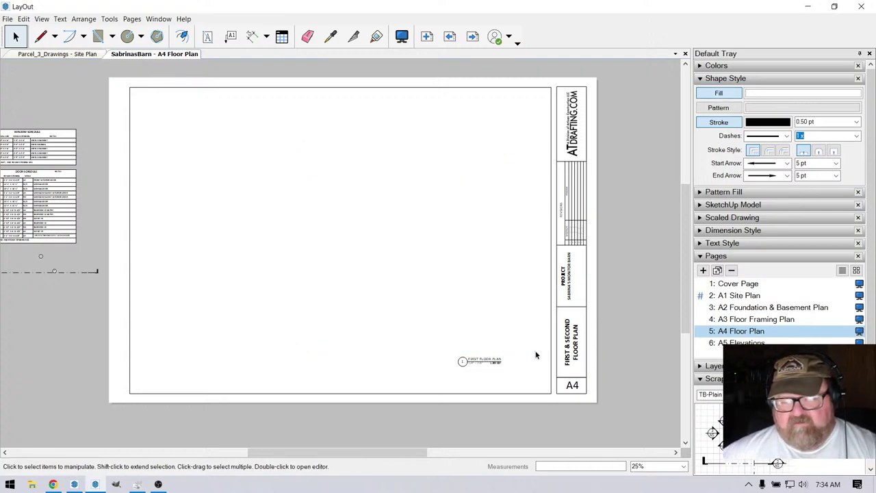
pyautogui.click(732, 297)
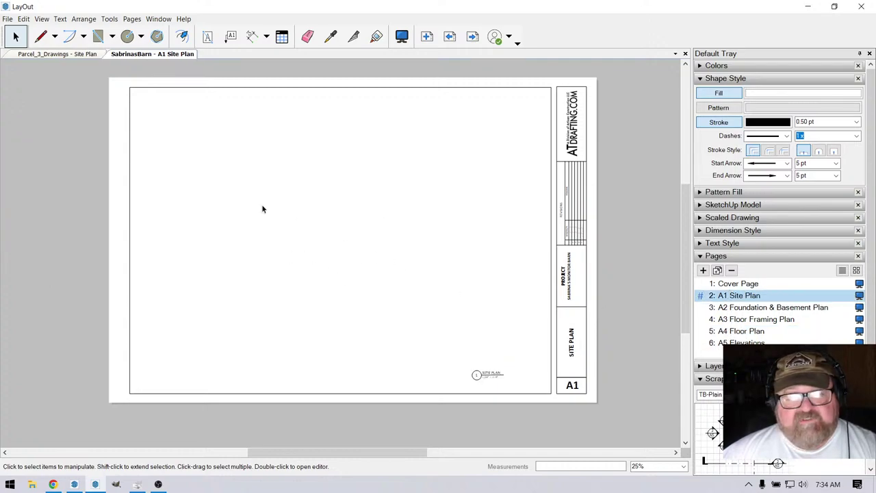
# Insert the barn SketchUp model onto A1 Site Plan, then discard the blank viewport with Escape.
pyautogui.click(8, 19)
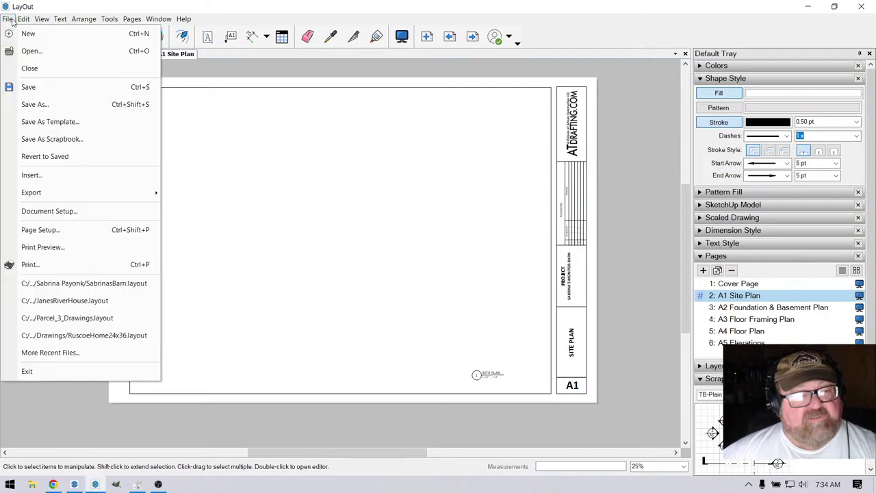
pyautogui.click(30, 175)
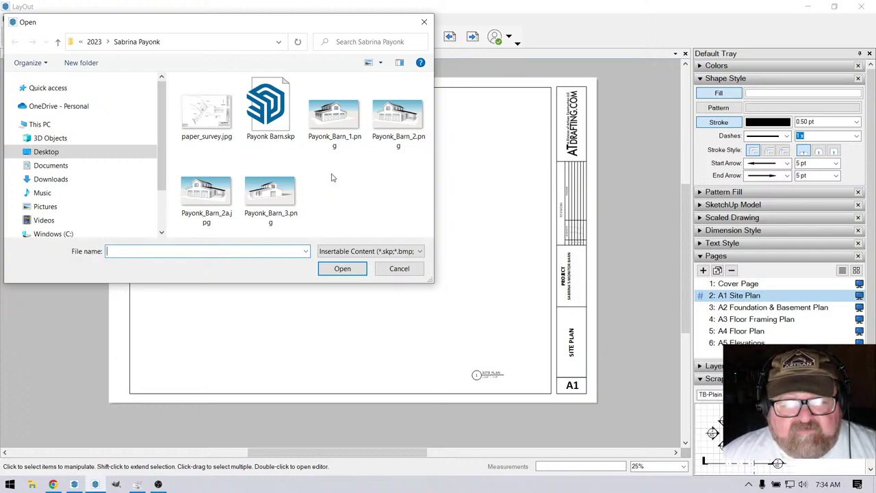
pyautogui.click(270, 110)
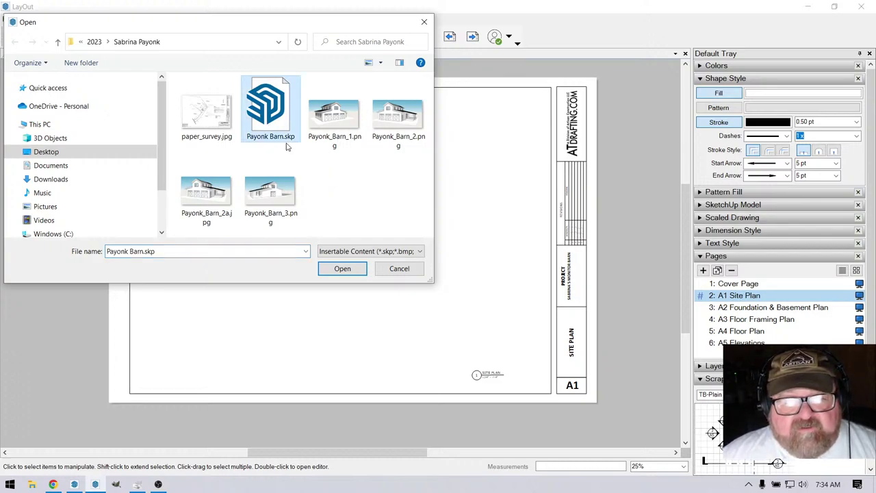
pyautogui.click(342, 268)
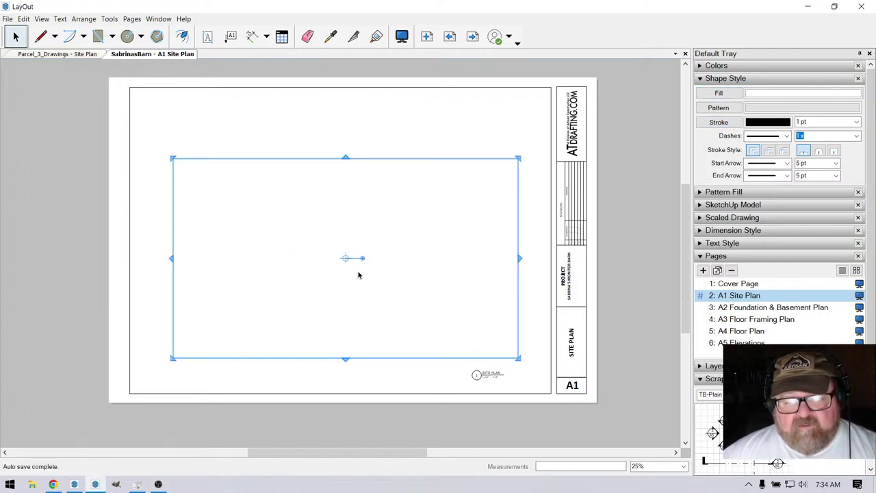
pyautogui.press('Escape')
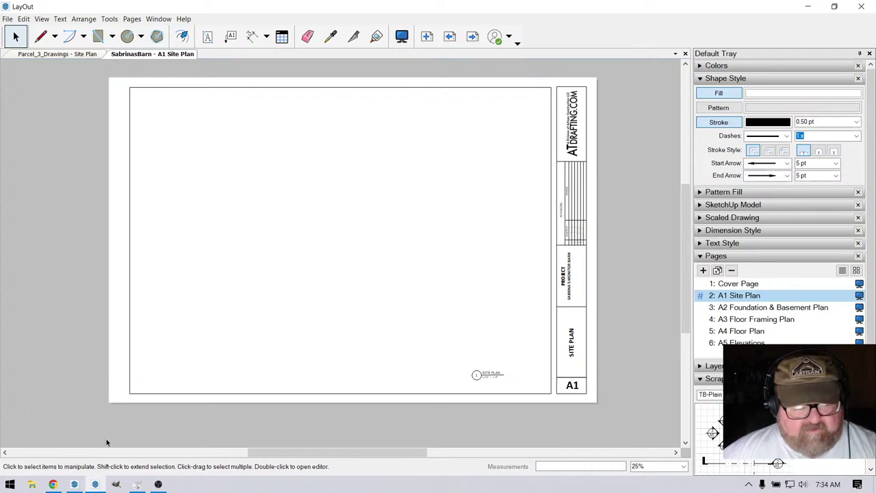
# Save the Payonk Barn model in SketchUp, clear its selection, and switch back to LayOut.
pyautogui.click(75, 484)
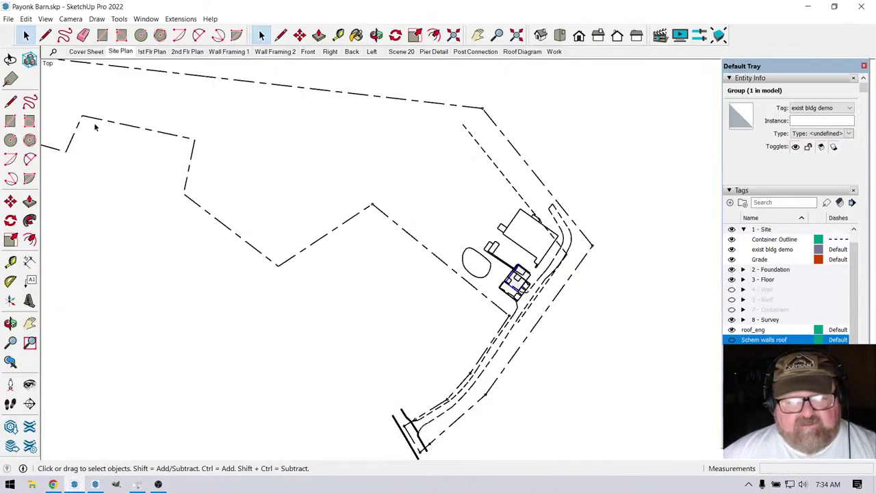
pyautogui.click(8, 18)
pyautogui.click(17, 67)
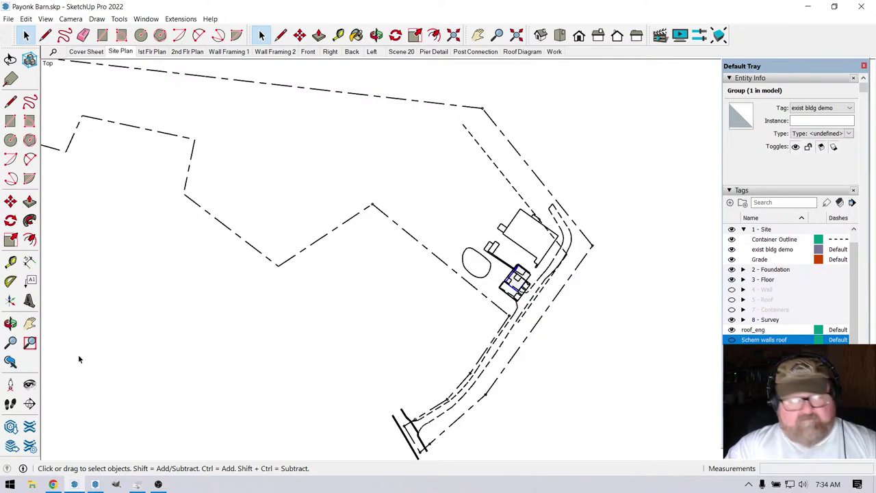
pyautogui.click(317, 336)
pyautogui.click(95, 484)
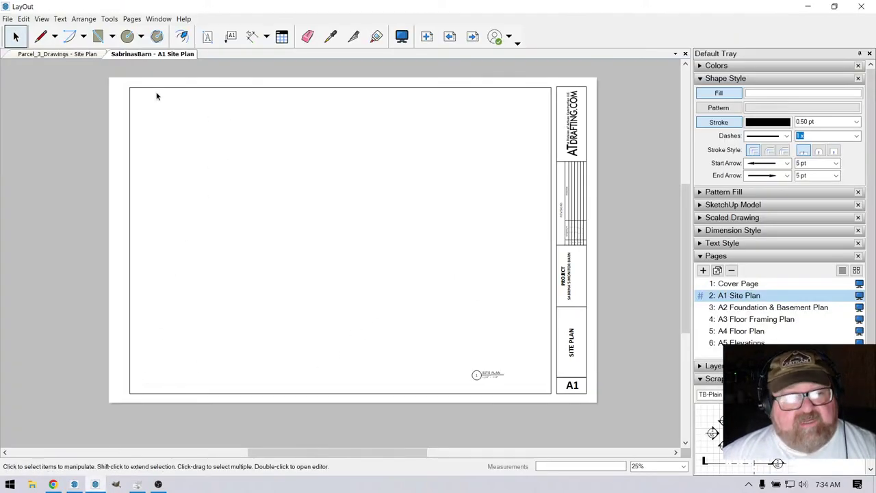
# Close the Parcel_3_Drawings document and bring up the File > Insert file picker.
pyautogui.click(80, 55)
pyautogui.rightClick(96, 58)
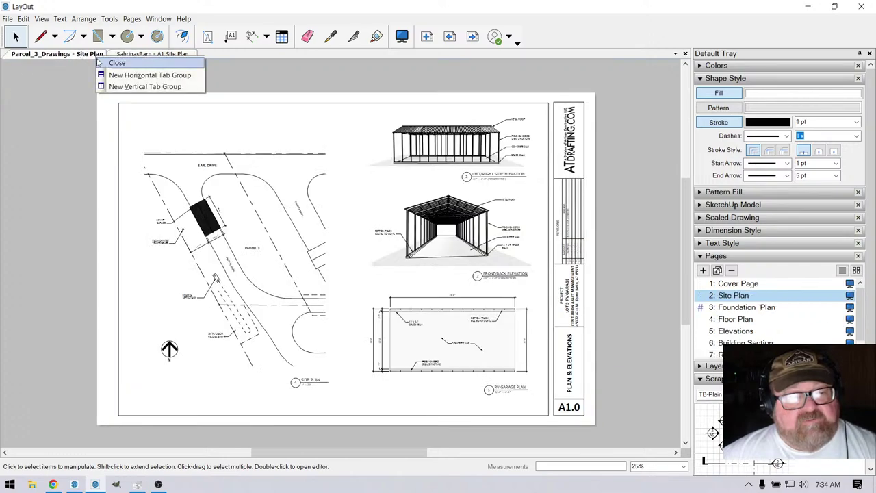
pyautogui.click(104, 64)
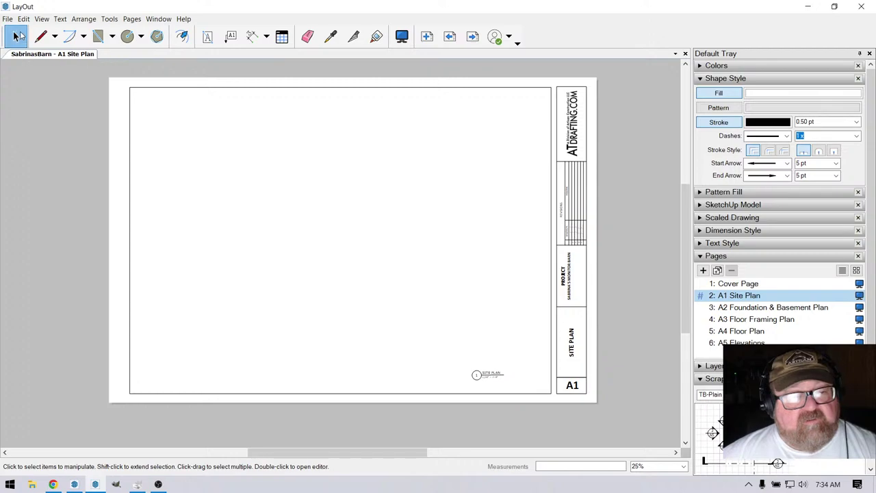
pyautogui.click(223, 224)
pyautogui.click(25, 122)
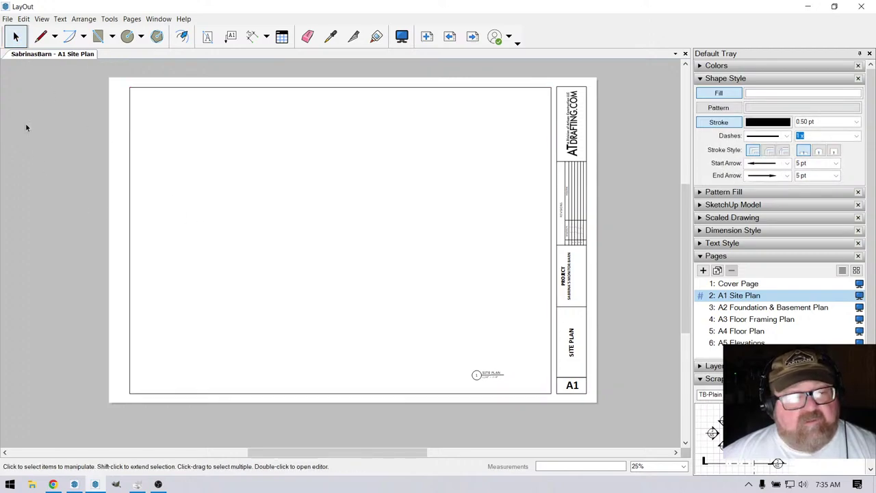
pyautogui.click(7, 19)
pyautogui.click(32, 174)
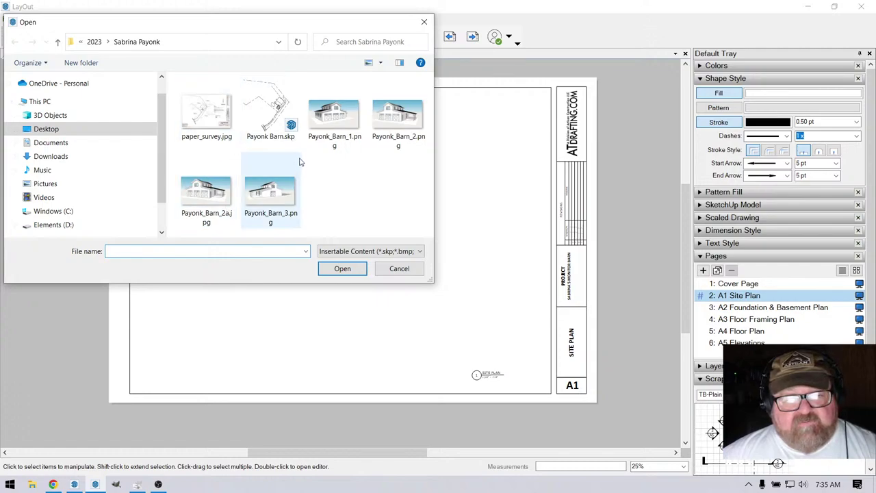
# Insert Payonk Barn.skp onto the A1 page, then delete the blank viewport it creates.
pyautogui.click(274, 125)
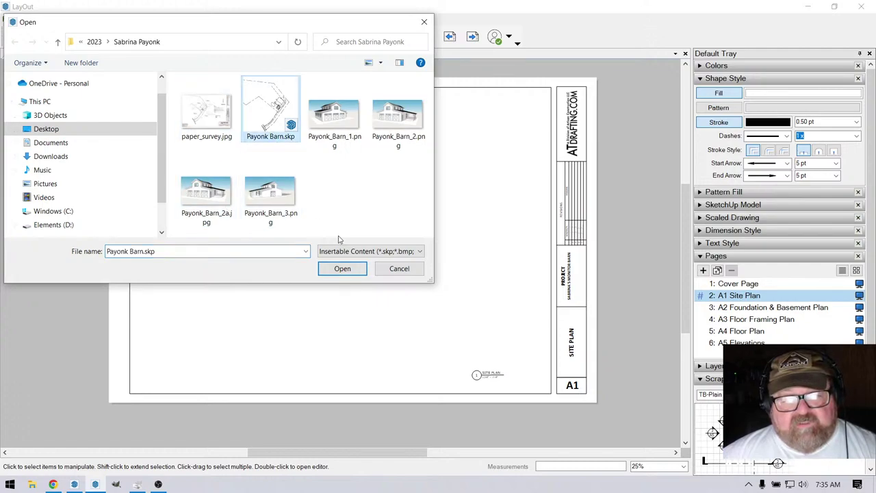
pyautogui.click(337, 268)
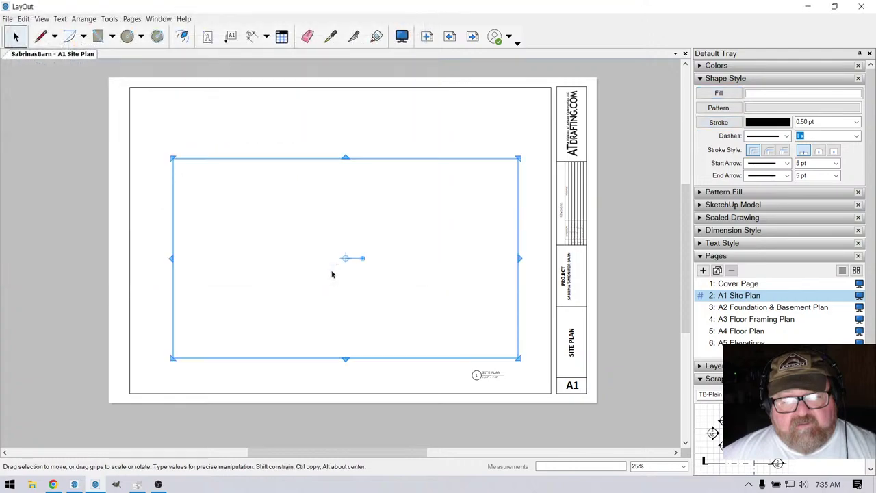
pyautogui.press('Delete')
pyautogui.rightClick(354, 243)
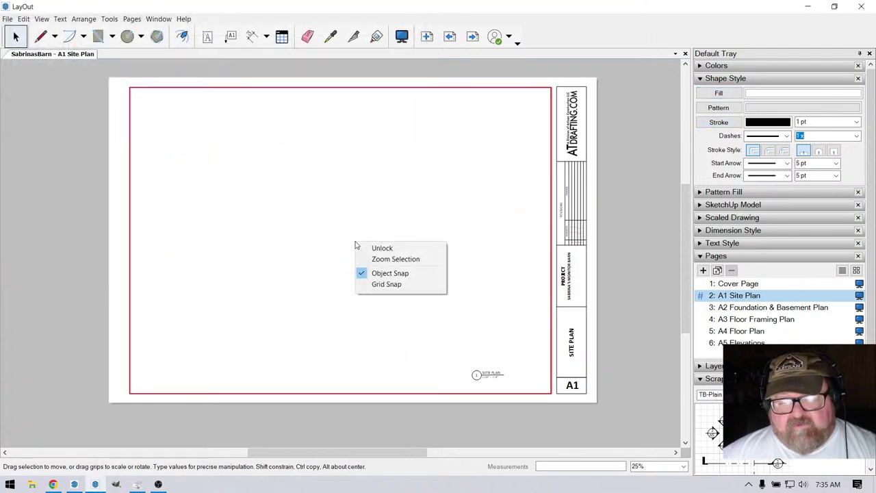
pyautogui.press('Escape')
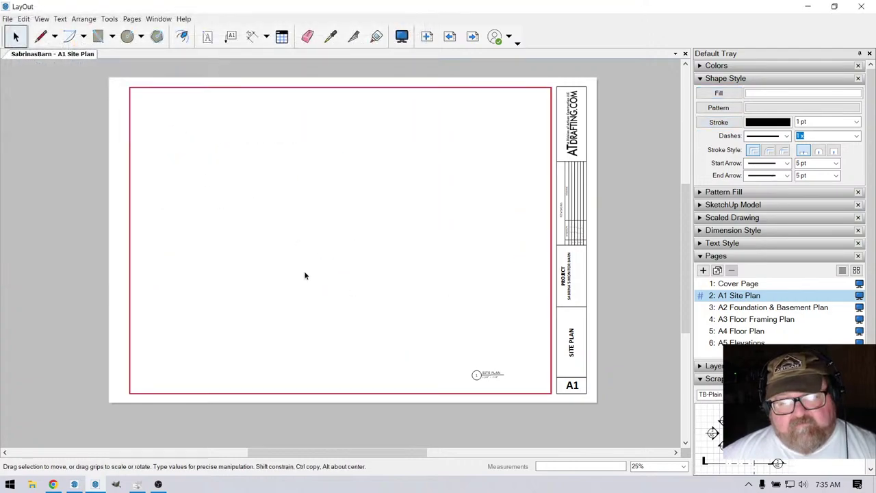
# Close SabrinasBarn, saving changes, and relaunch LayOut from the taskbar.
pyautogui.scroll(-2, 308, 276)
pyautogui.scroll(1, 313, 276)
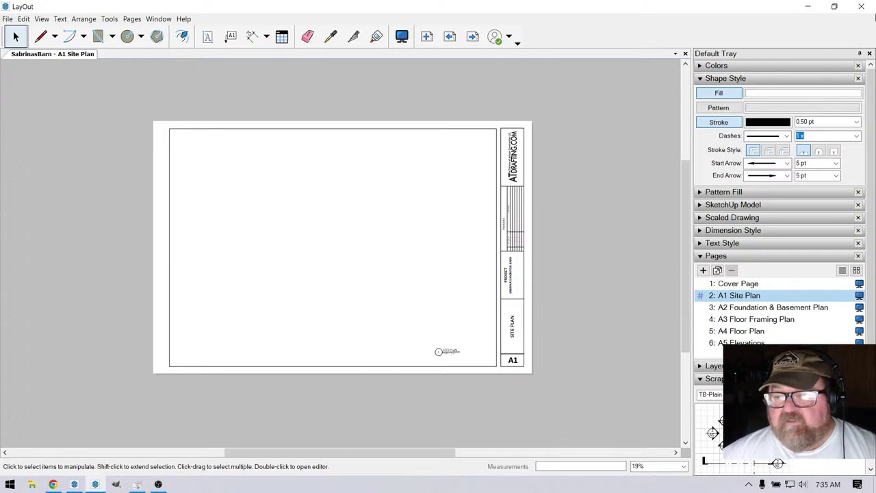
pyautogui.click(869, 7)
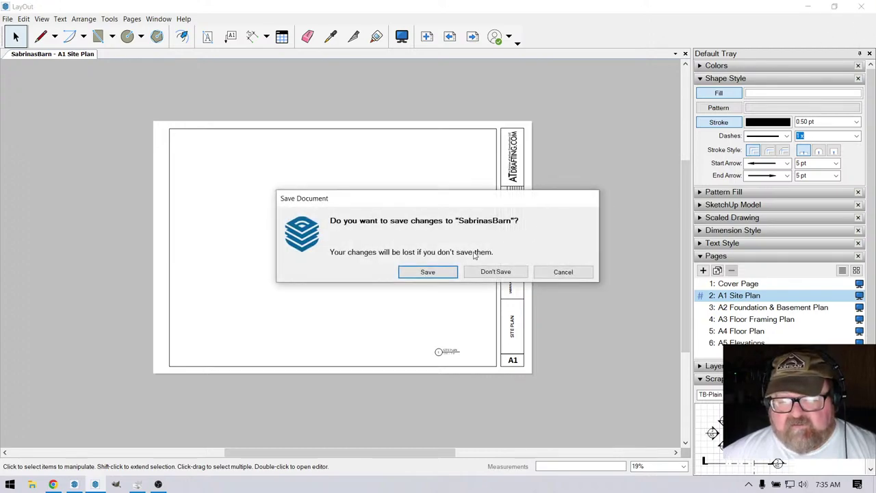
pyautogui.click(438, 272)
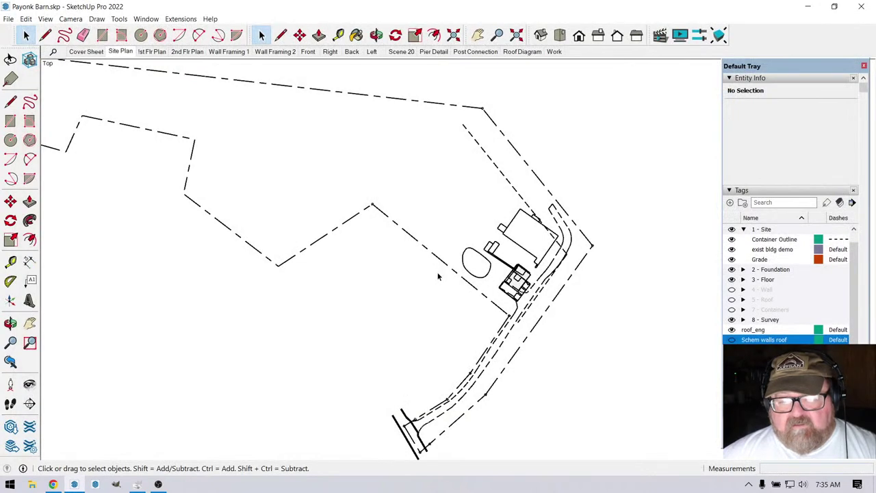
pyautogui.click(95, 484)
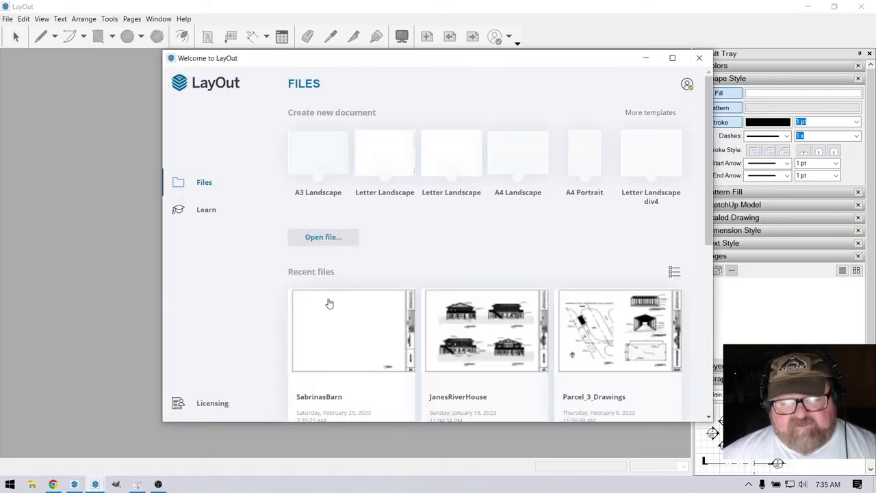
# Reopen SabrinasBarn and update the out-of-date Payonk Barn.skp reference in Document Setup.
pyautogui.click(355, 322)
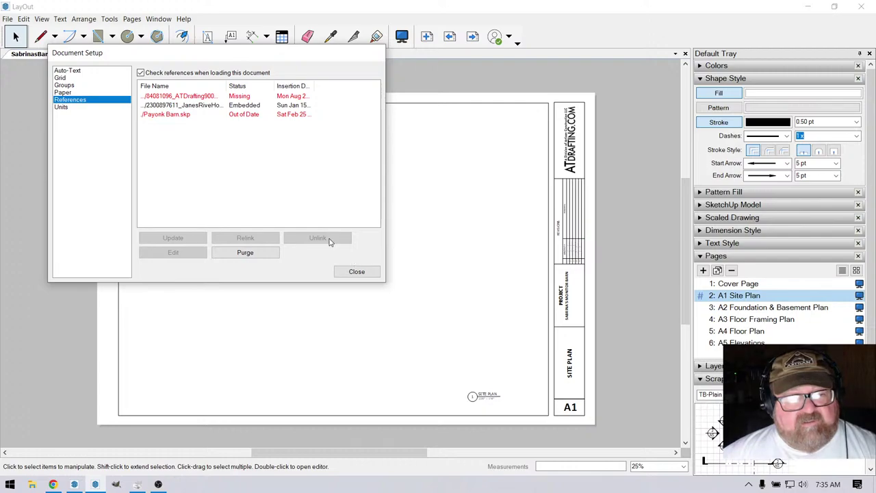
pyautogui.click(165, 115)
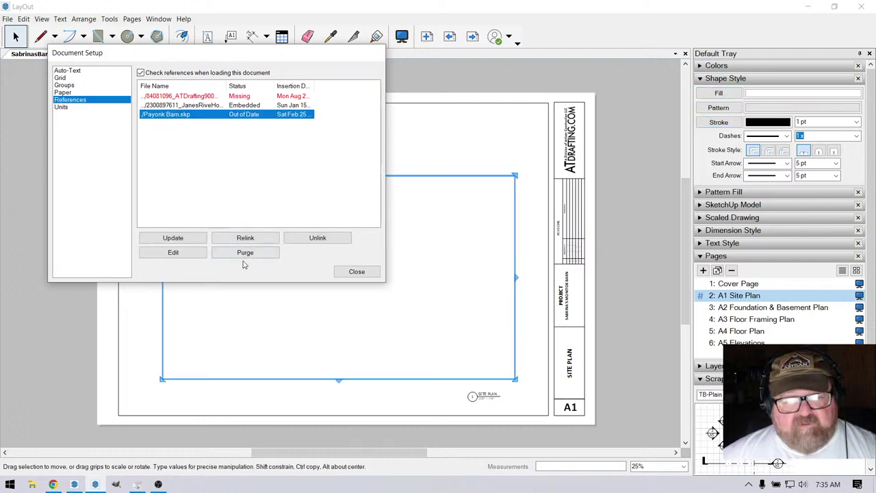
pyautogui.click(182, 238)
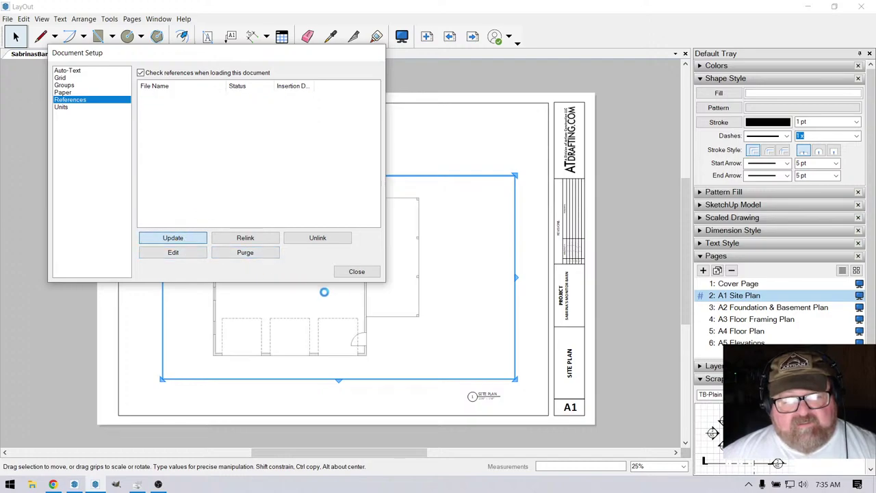
pyautogui.click(357, 271)
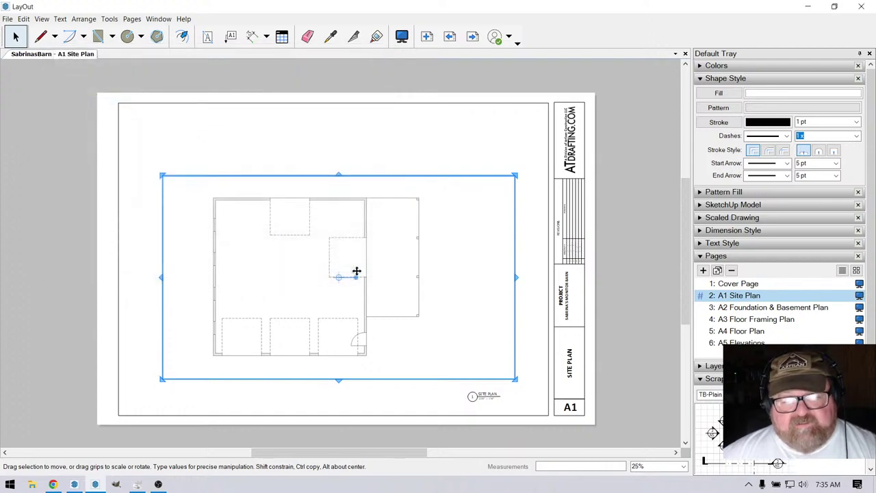
pyautogui.click(432, 164)
# Switch the model viewport to the Site Plan scene.
pyautogui.click(357, 263)
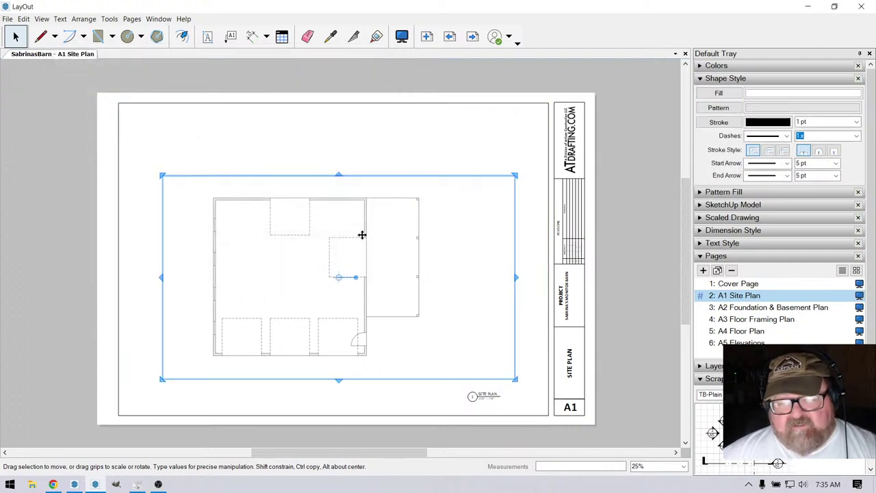
pyautogui.rightClick(366, 226)
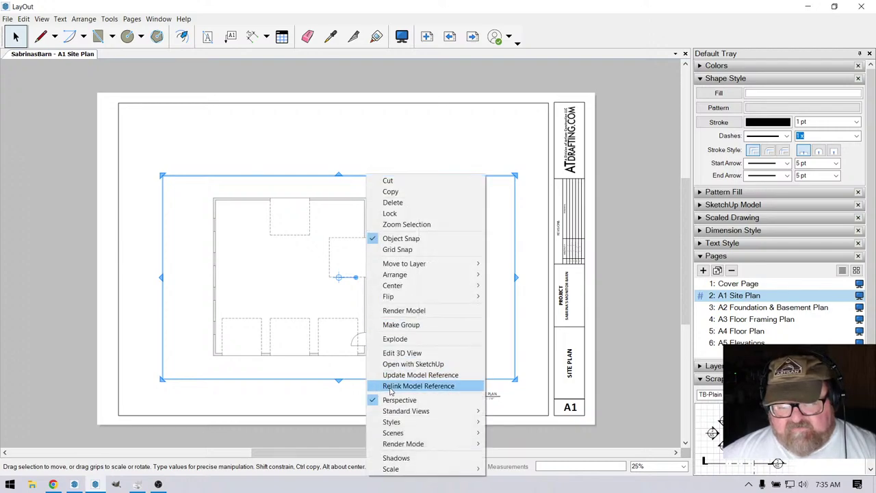
pyautogui.moveTo(413, 446)
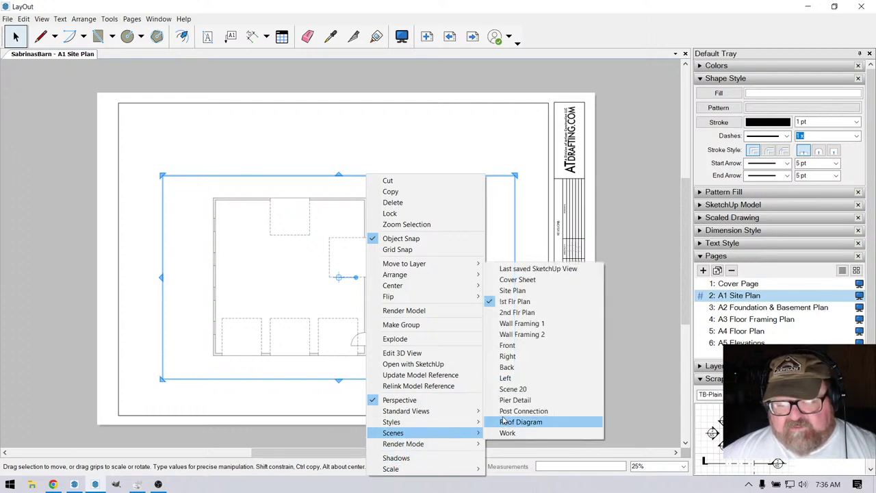
pyautogui.click(520, 291)
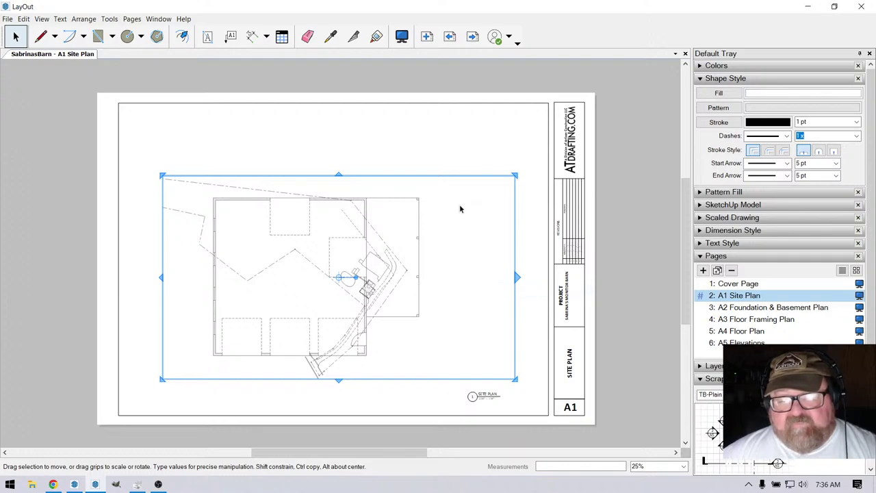
# Move the site plan aside, delete the floor plan viewport beneath, and move it back.
pyautogui.scroll(-2, 473, 346)
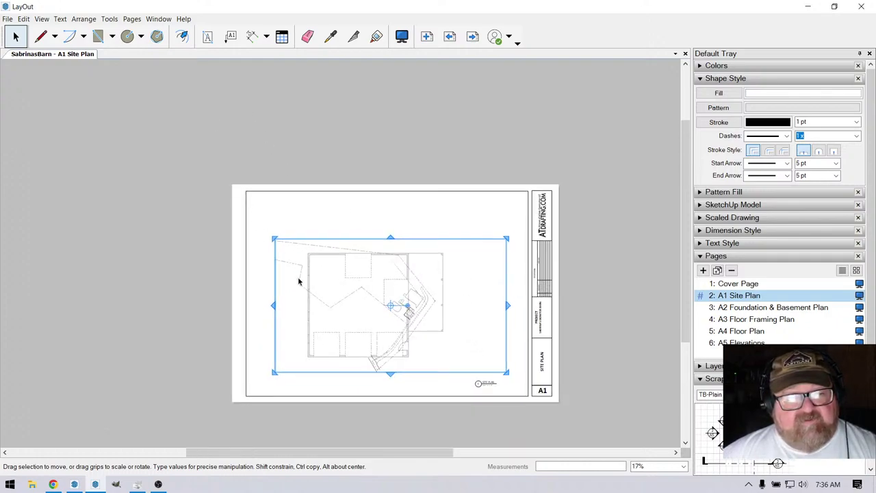
pyautogui.moveTo(319, 297); pyautogui.dragTo(207, 214)
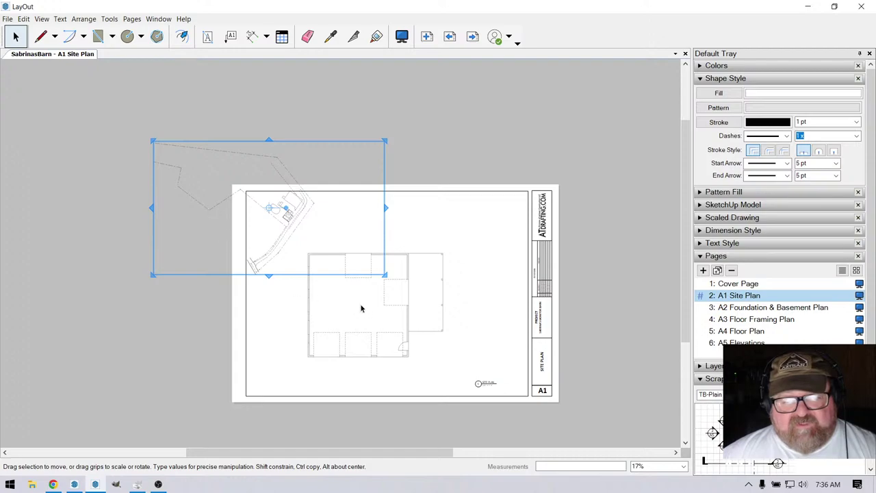
pyautogui.click(403, 308)
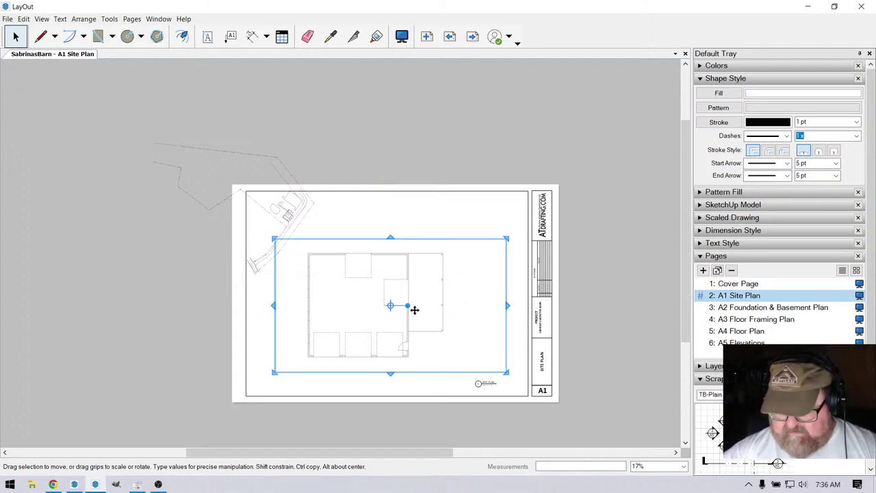
pyautogui.press('Delete')
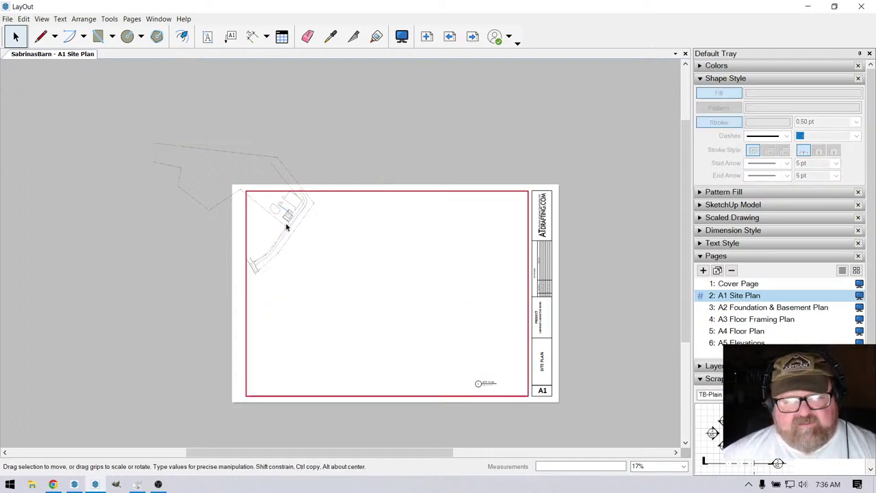
pyautogui.click(280, 201)
pyautogui.moveTo(276, 212); pyautogui.dragTo(401, 308)
pyautogui.scroll(1, 435, 311)
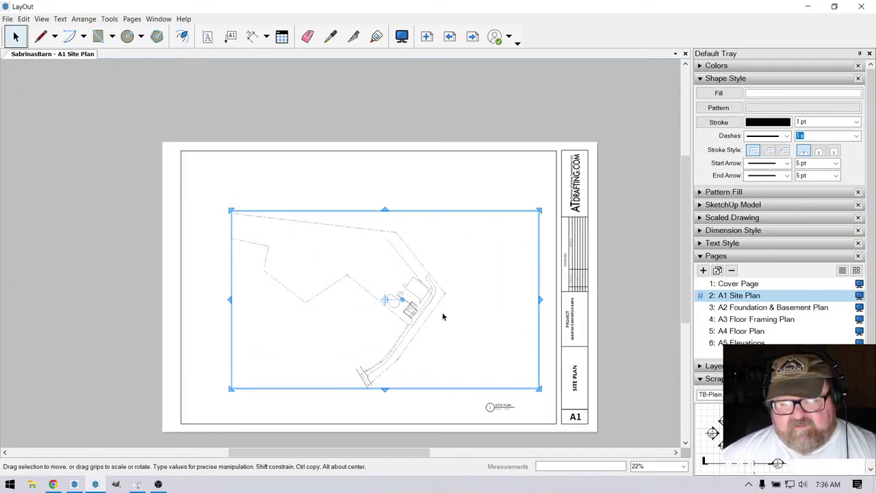
# Set the viewport's render mode to Hybrid.
pyautogui.click(701, 205)
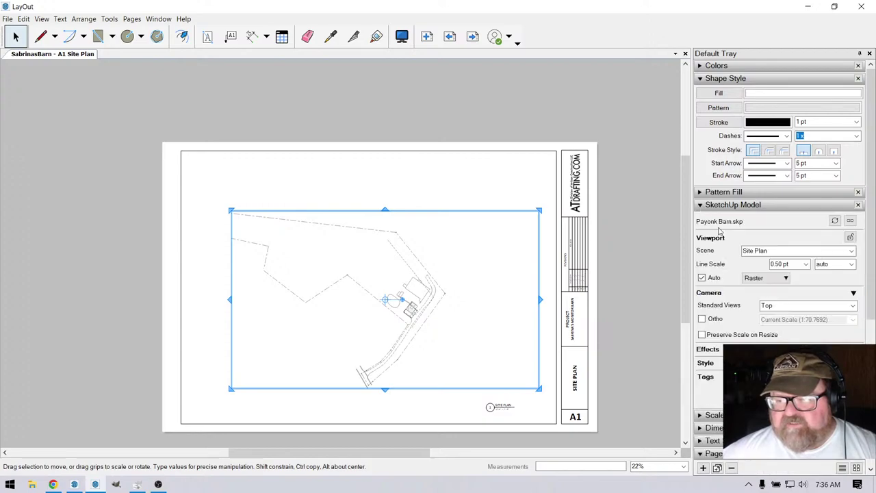
pyautogui.click(785, 278)
pyautogui.click(785, 312)
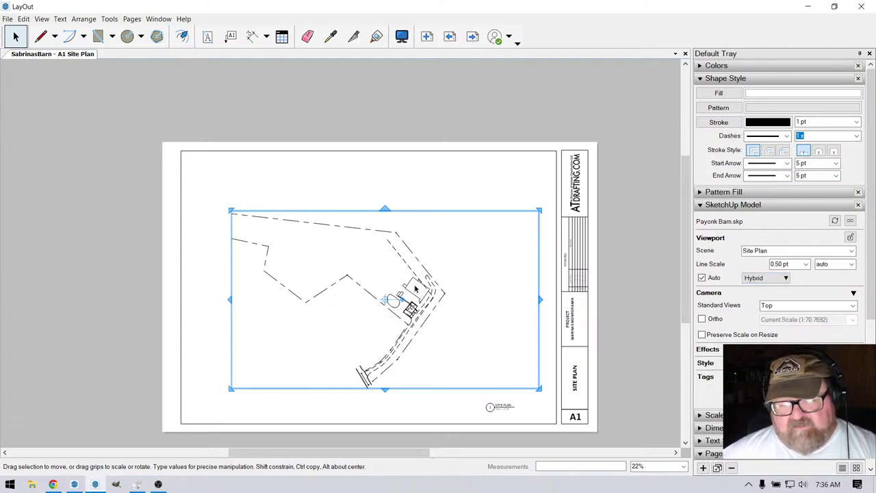
# Stretch the viewport's bottom edge down and top edge up to show more site.
pyautogui.scroll(-1, 365, 219)
pyautogui.scroll(1, 424, 337)
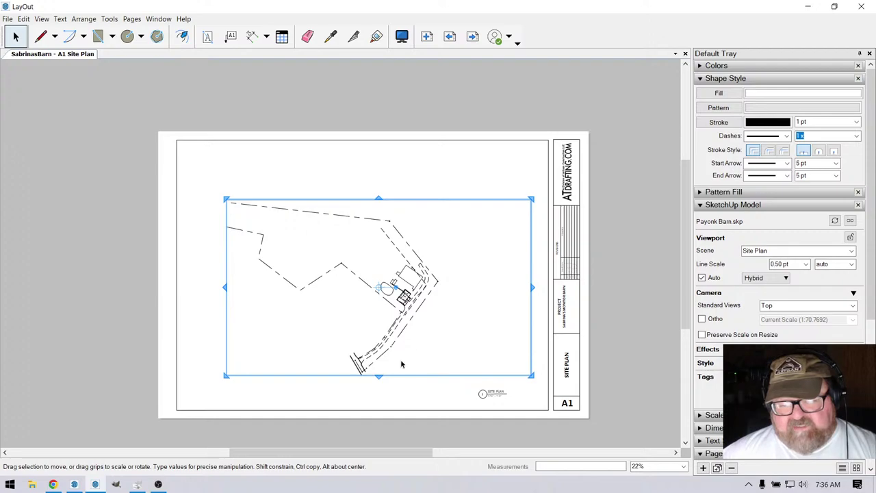
pyautogui.moveTo(377, 375); pyautogui.dragTo(378, 389)
pyautogui.moveTo(378, 197); pyautogui.dragTo(380, 179)
# Try a 1" = 40' scale, then set the viewport to 1/16" = 1'-0" (1:192).
pyautogui.rightClick(424, 268)
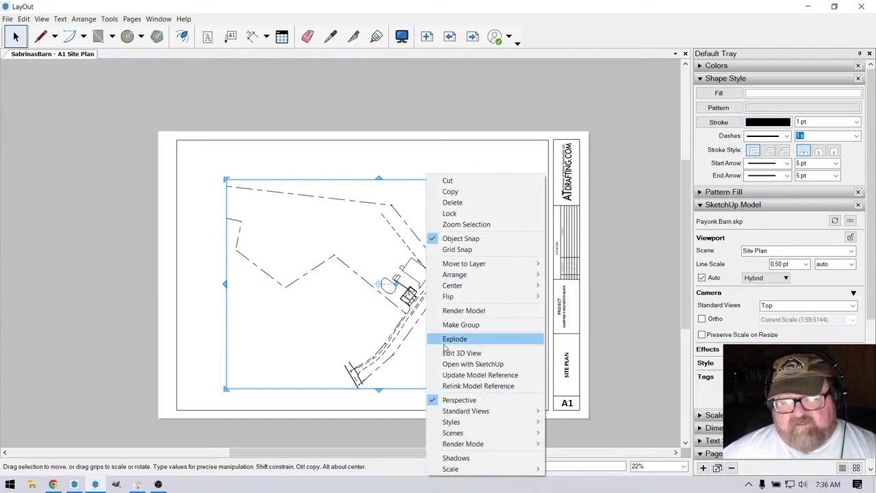
pyautogui.moveTo(463, 471)
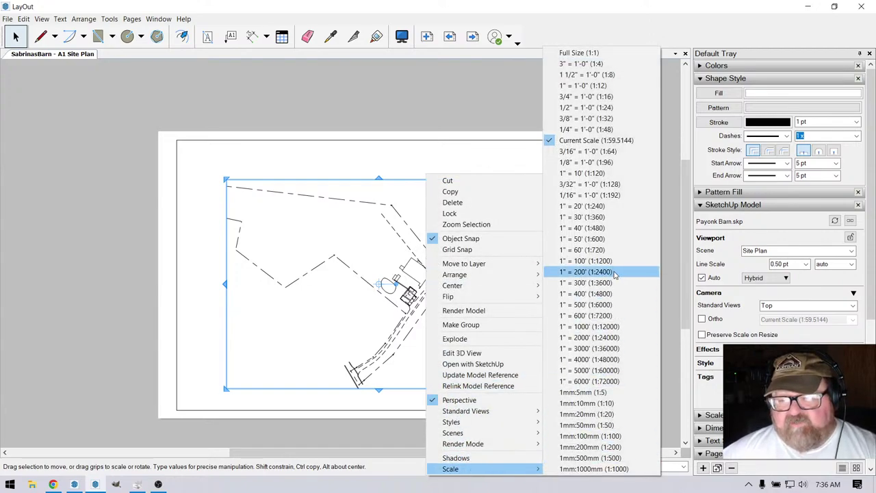
pyautogui.click(592, 228)
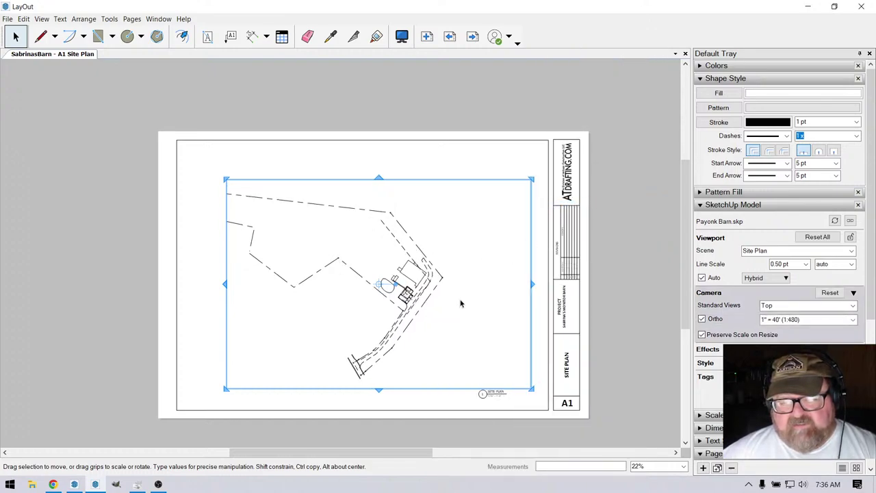
pyautogui.scroll(6, 409, 294)
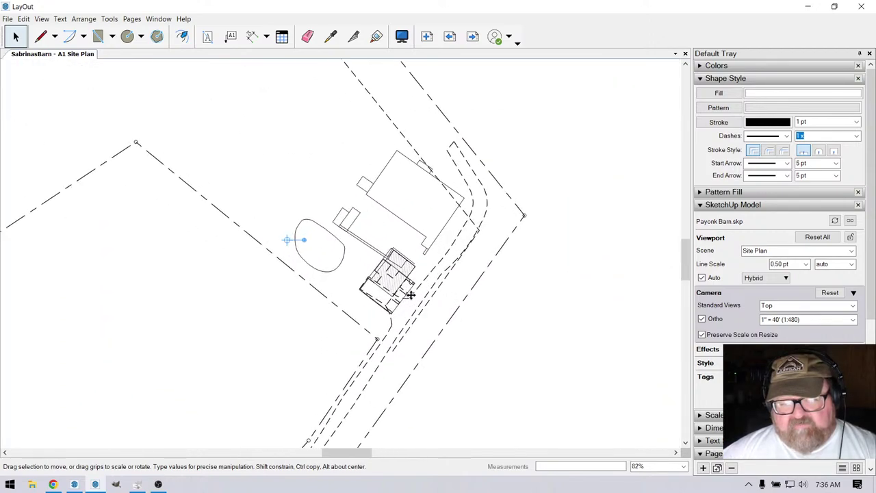
pyautogui.scroll(3, 409, 294)
pyautogui.scroll(-8, 411, 293)
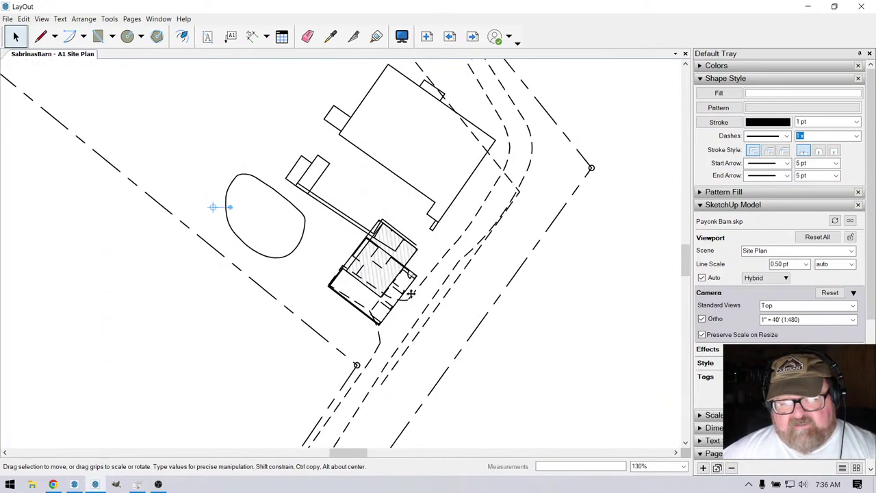
pyautogui.scroll(-1, 417, 291)
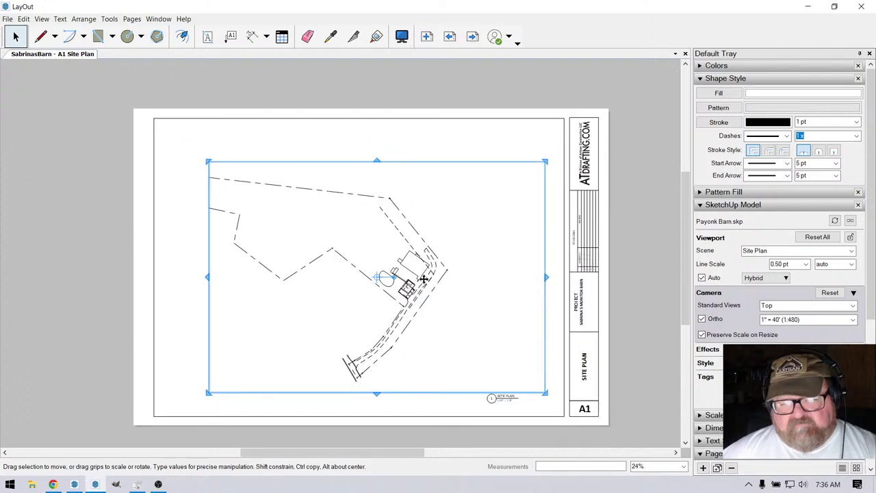
pyautogui.rightClick(423, 278)
pyautogui.moveTo(471, 469)
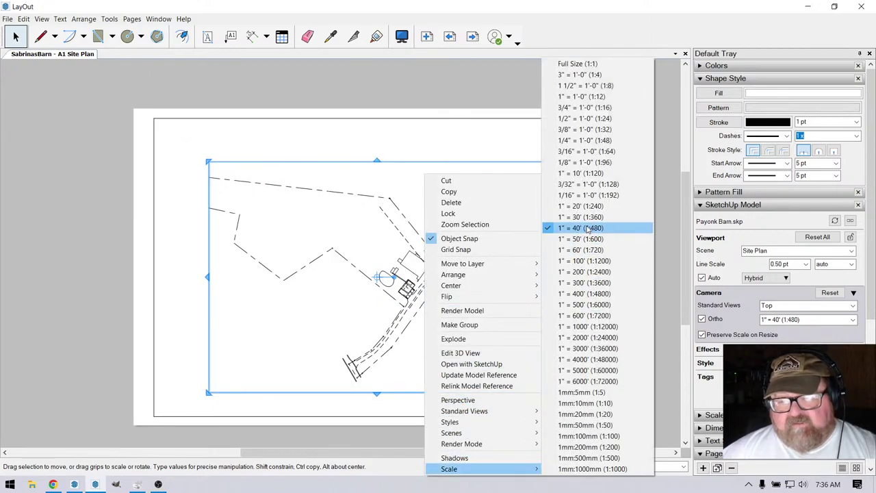
pyautogui.click(580, 195)
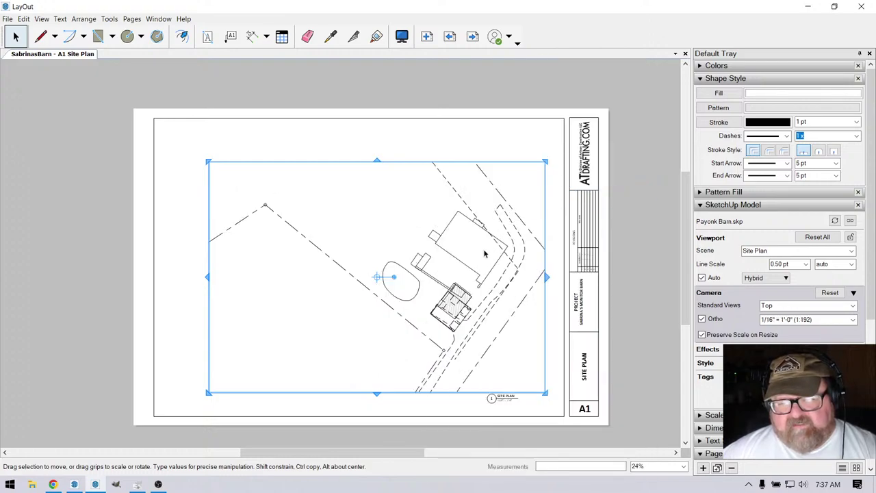
# Extend the viewport right to the title block, and its top and bottom to the border.
pyautogui.moveTo(547, 277); pyautogui.dragTo(555, 277)
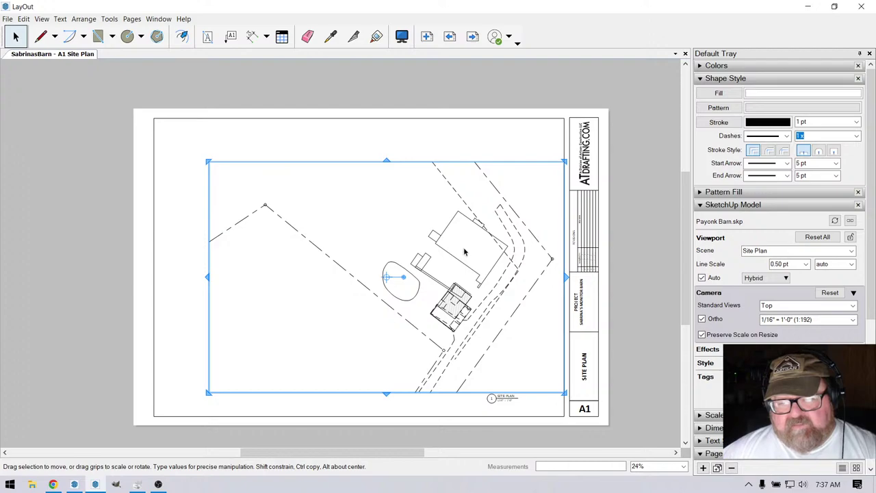
pyautogui.moveTo(387, 161); pyautogui.dragTo(388, 135)
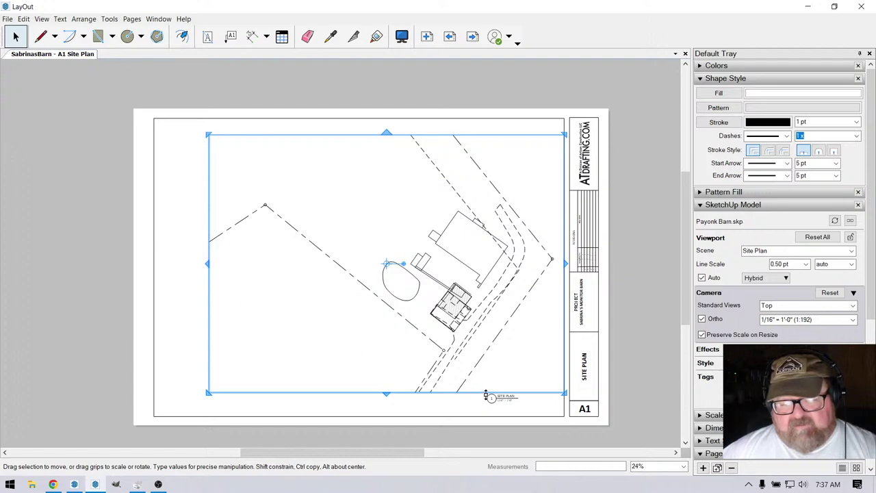
pyautogui.moveTo(387, 393); pyautogui.dragTo(389, 411)
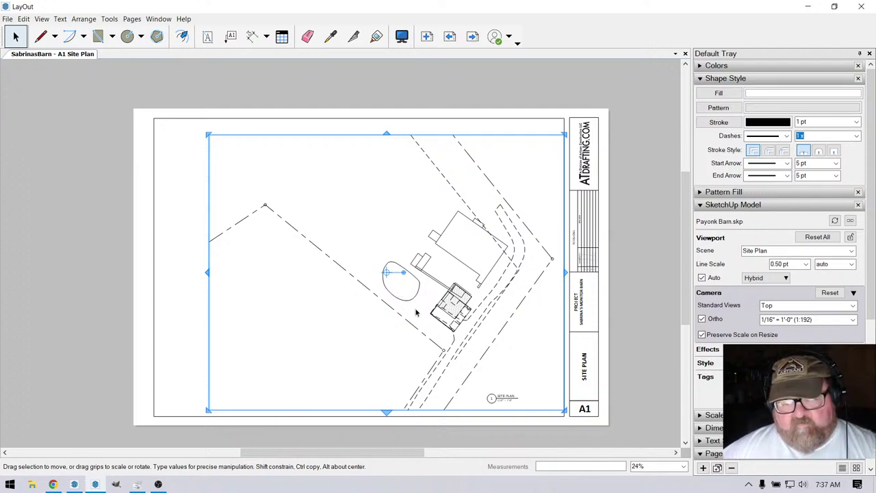
pyautogui.click(364, 90)
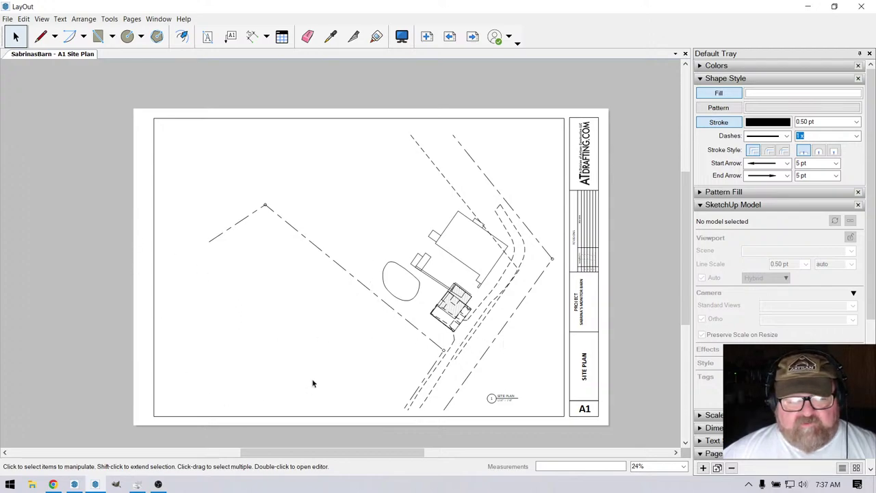
# Drag the viewport's left edge rightward to crop away the empty left side.
pyautogui.click(402, 299)
pyautogui.click(447, 293)
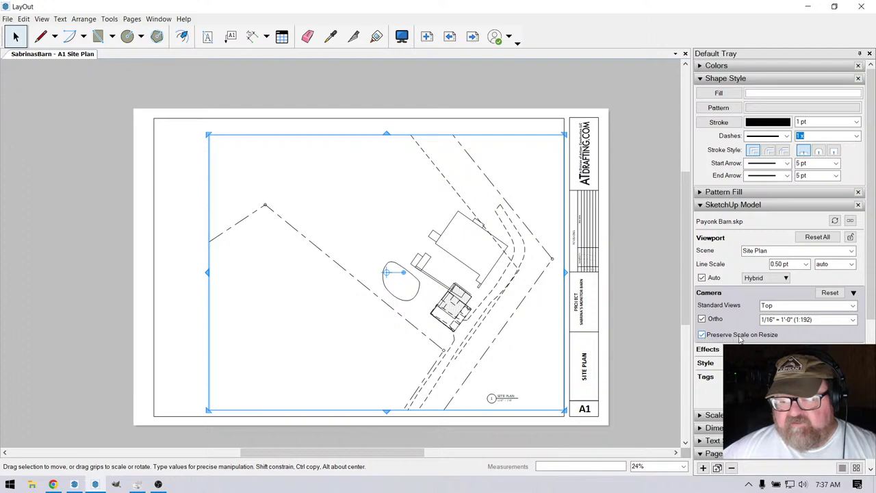
pyautogui.moveTo(208, 273); pyautogui.dragTo(312, 281)
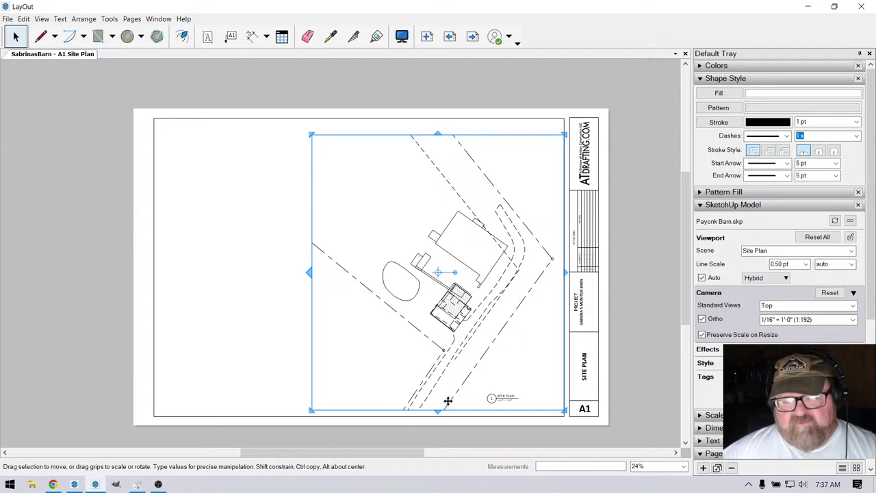
pyautogui.click(289, 279)
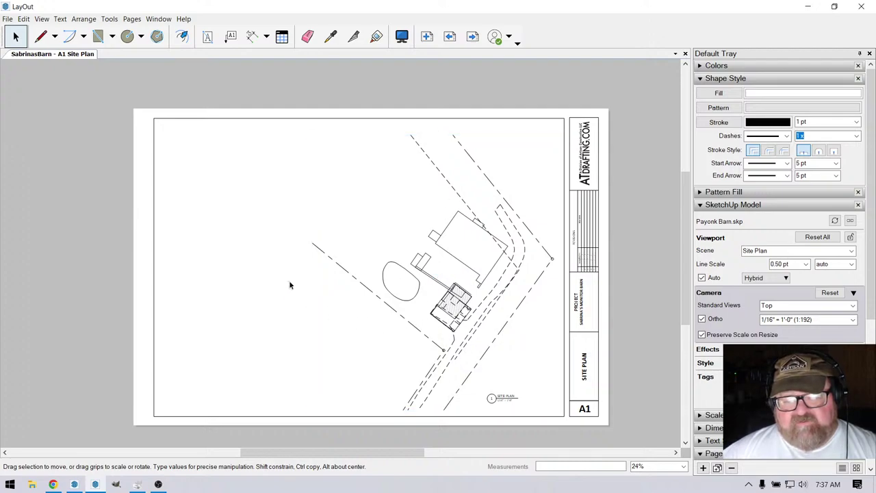
pyautogui.click(324, 264)
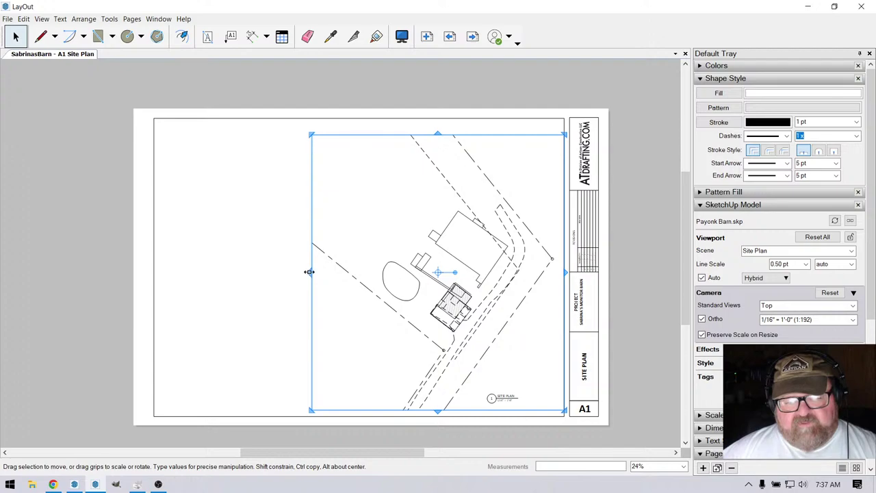
pyautogui.click(322, 277)
pyautogui.click(342, 286)
pyautogui.moveTo(308, 271); pyautogui.dragTo(337, 274)
pyautogui.click(258, 279)
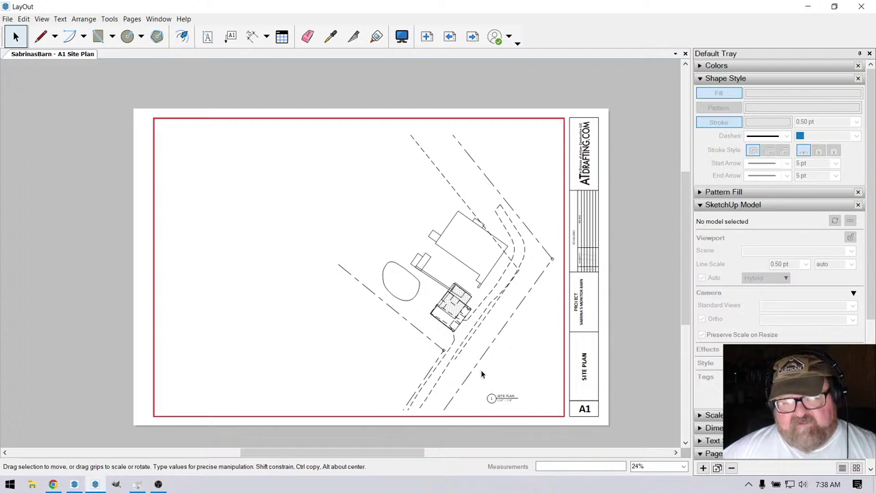
pyautogui.scroll(1, 481, 373)
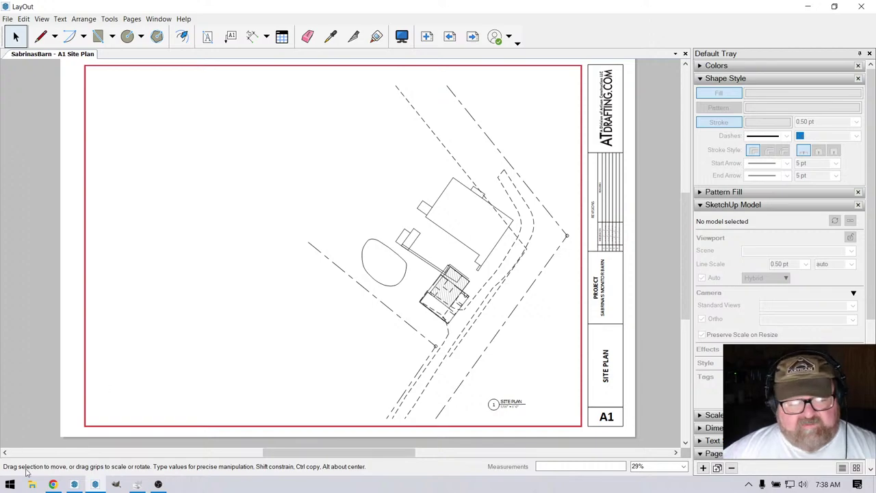
pyautogui.click(71, 481)
pyautogui.scroll(-6, 283, 326)
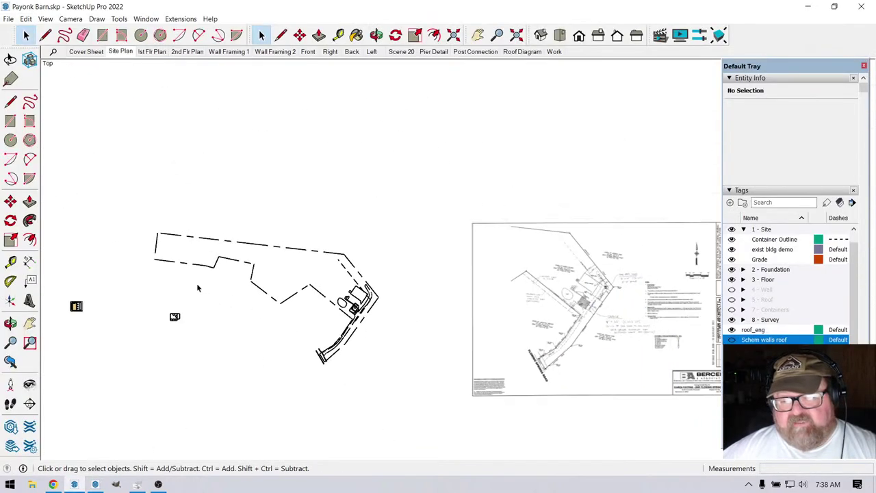
pyautogui.scroll(5, 409, 318)
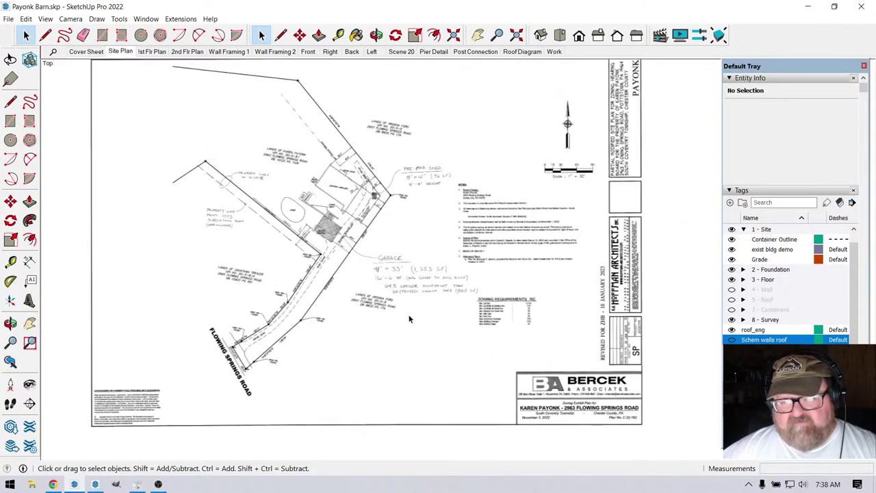
pyautogui.scroll(5, 290, 221)
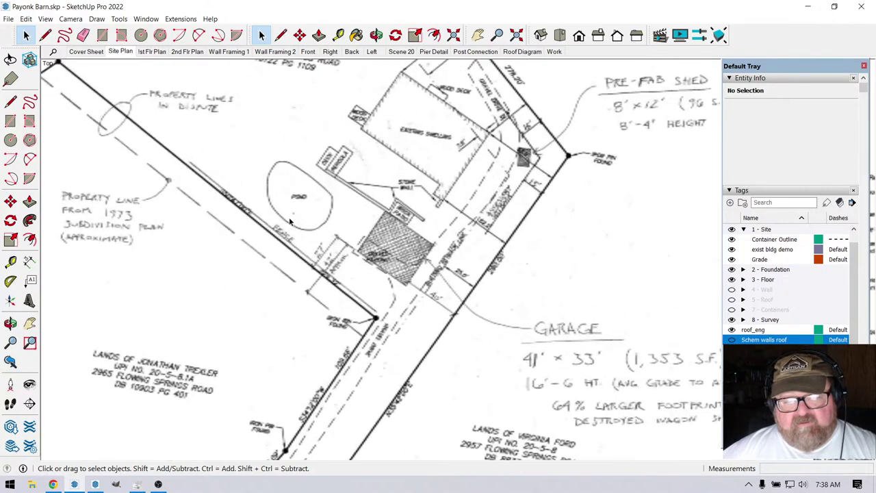
pyautogui.scroll(-7, 360, 280)
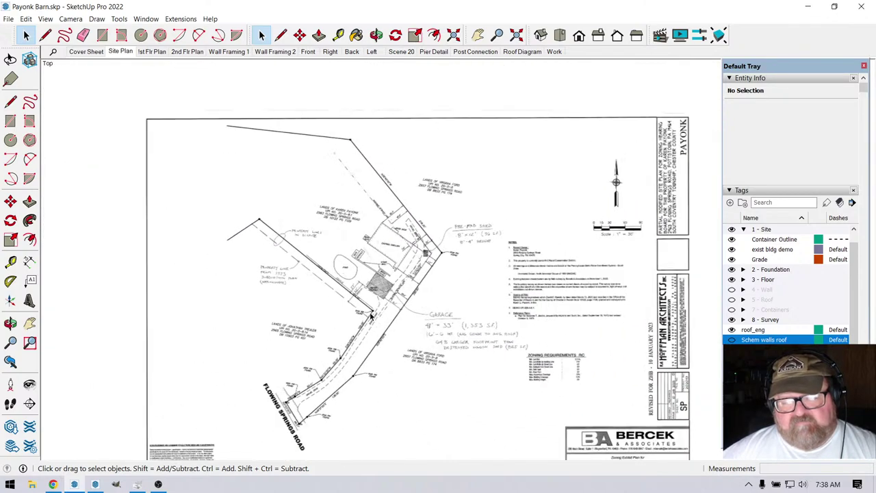
pyautogui.scroll(-1, 370, 314)
pyautogui.scroll(2, 371, 311)
pyautogui.scroll(-2, 371, 308)
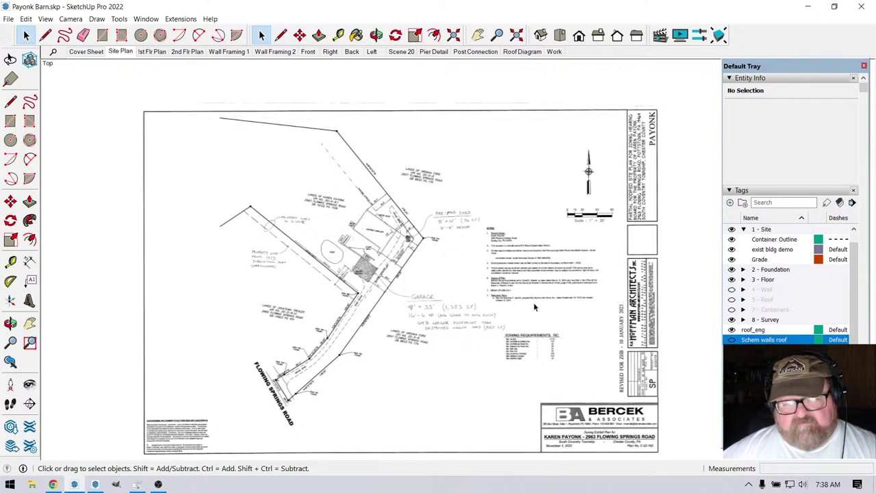
pyautogui.scroll(-4, 521, 309)
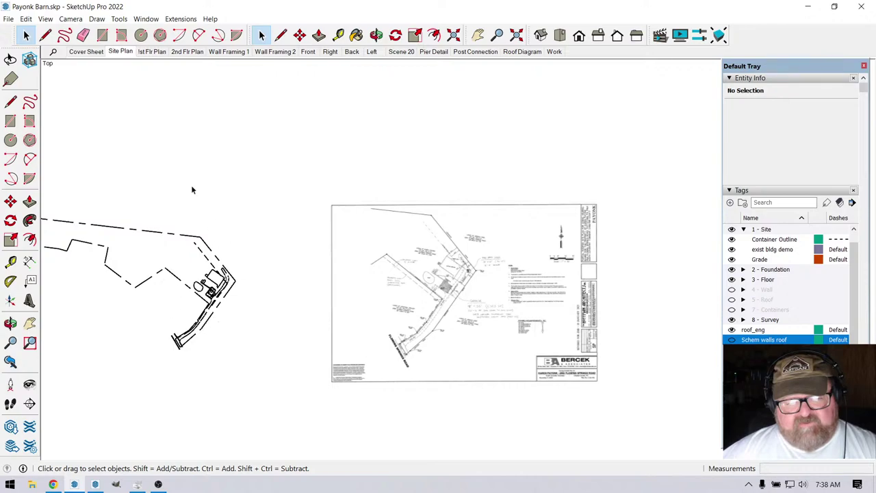
pyautogui.scroll(6, 157, 313)
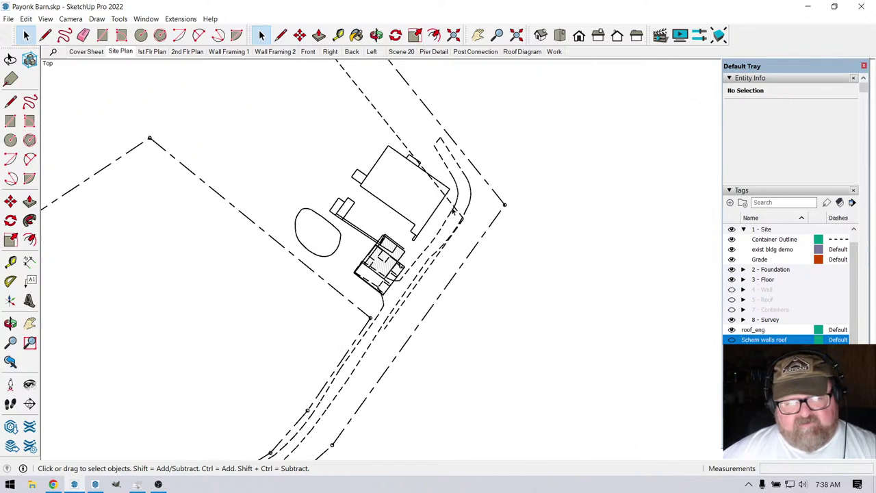
pyautogui.scroll(-1, 312, 256)
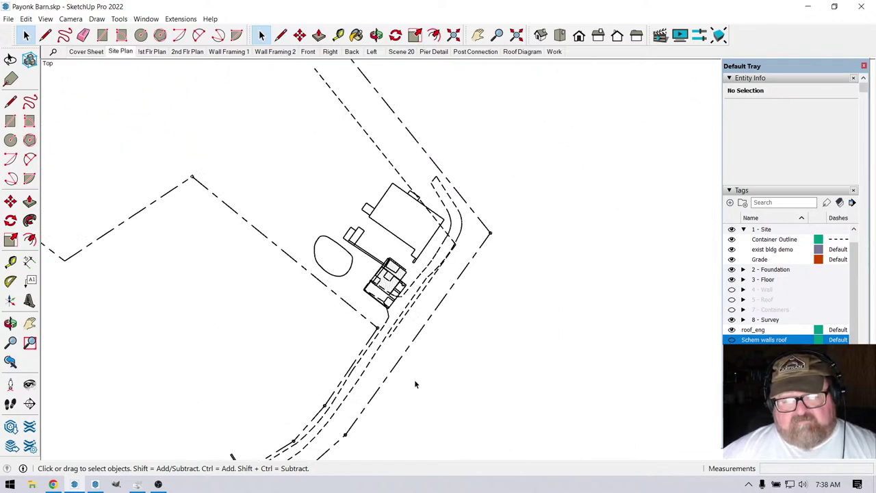
pyautogui.scroll(3, 311, 267)
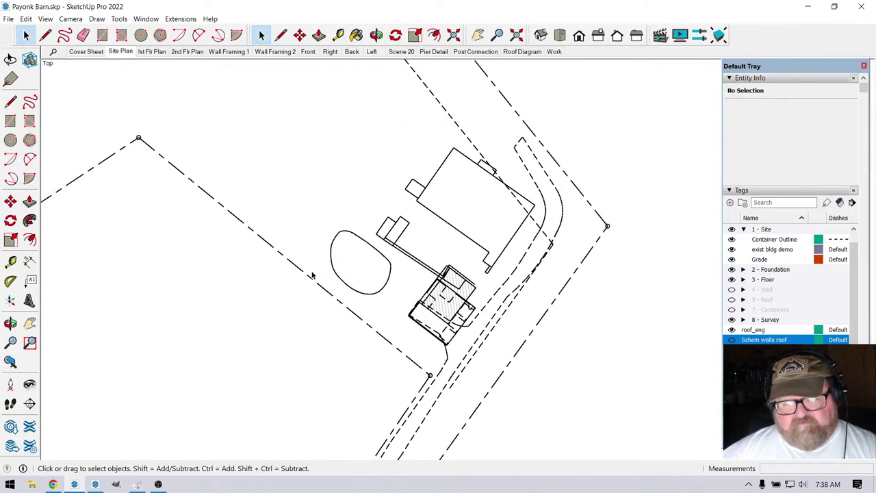
pyautogui.scroll(-1, 312, 275)
# Return to the A1 Site Plan sheet, deselect the border, then switch to the browser and SketchUp.
pyautogui.click(116, 484)
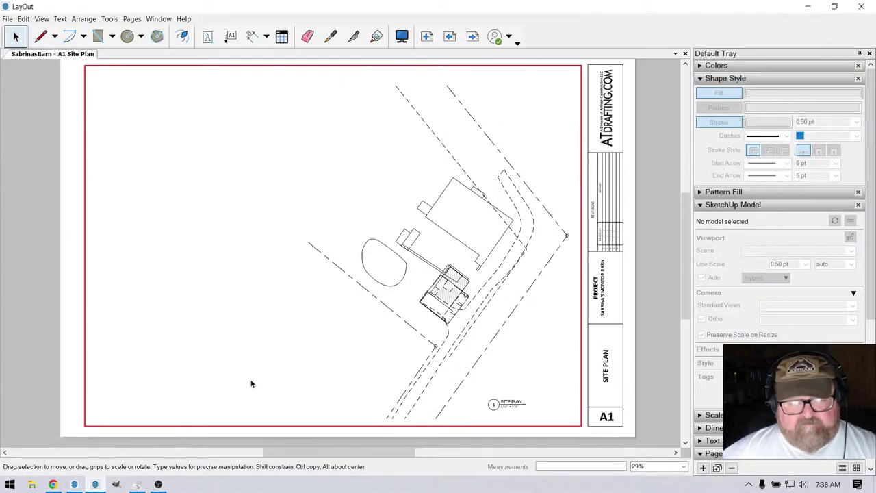
pyautogui.scroll(-1, 326, 353)
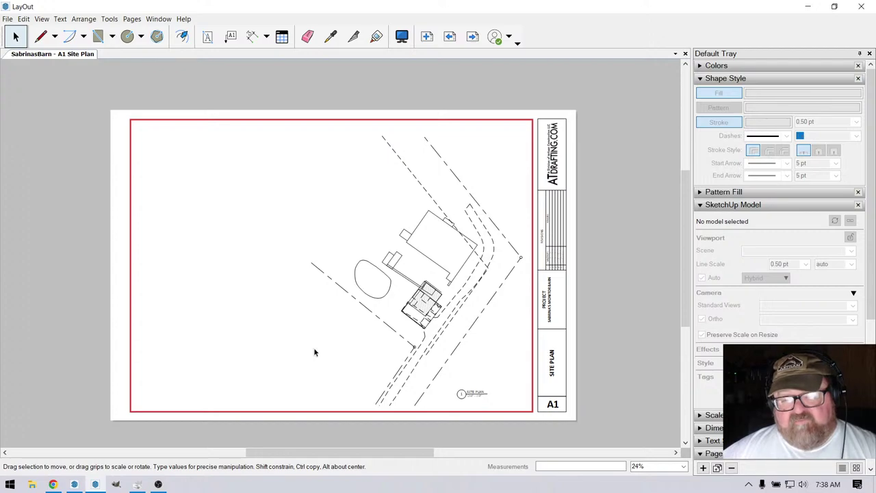
pyautogui.click(42, 230)
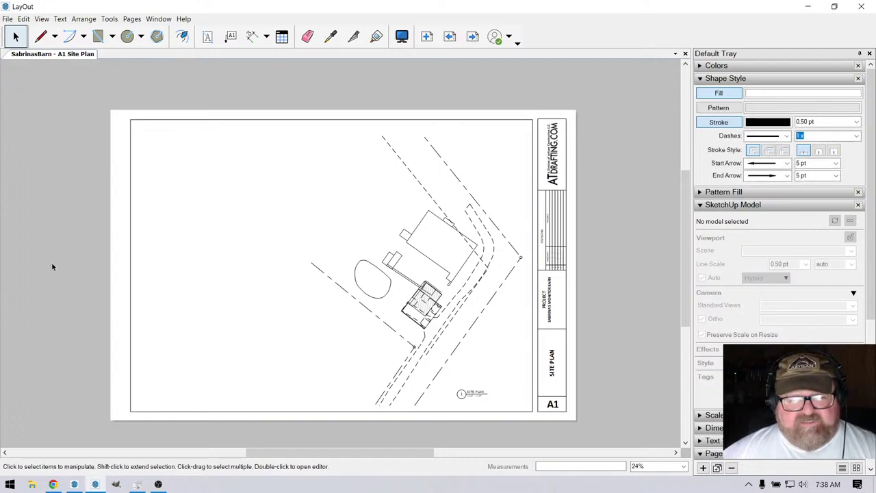
pyautogui.click(52, 483)
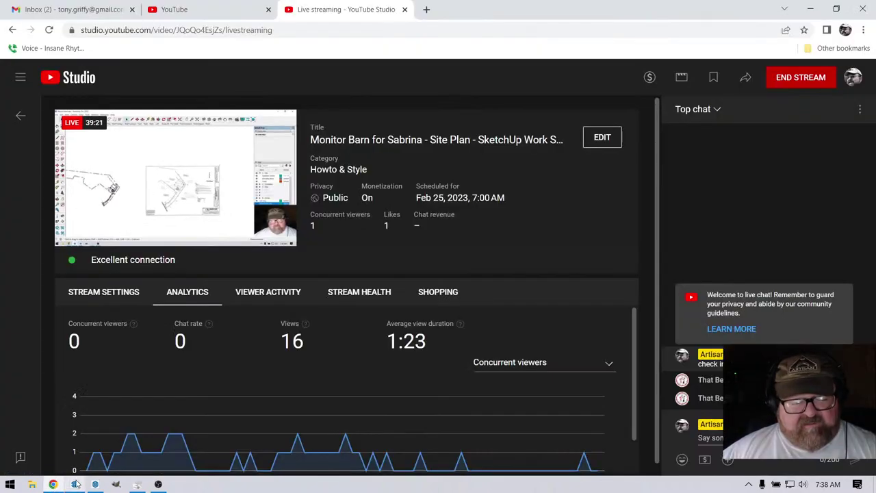
pyautogui.click(75, 484)
# Zoom around the Payonk Barn Site Plan scene in SketchUp, then switch back to LayOut.
pyautogui.scroll(3, 482, 368)
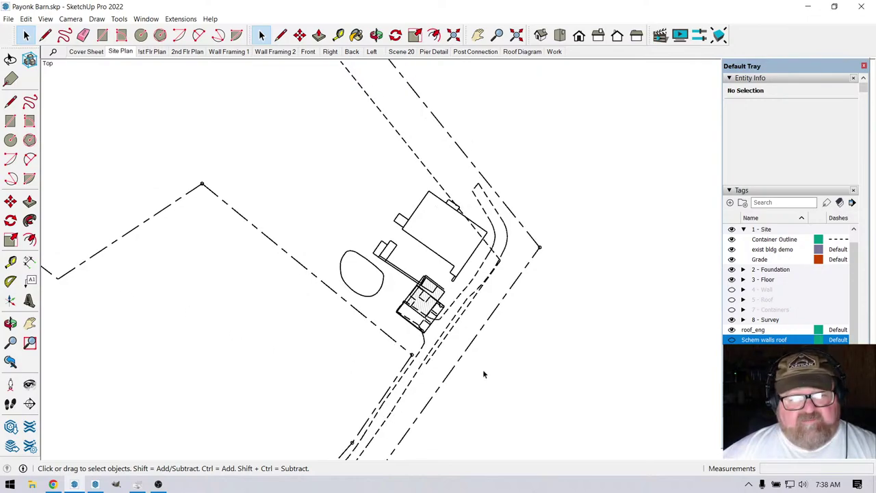
pyautogui.scroll(-5, 489, 362)
pyautogui.scroll(5, 157, 358)
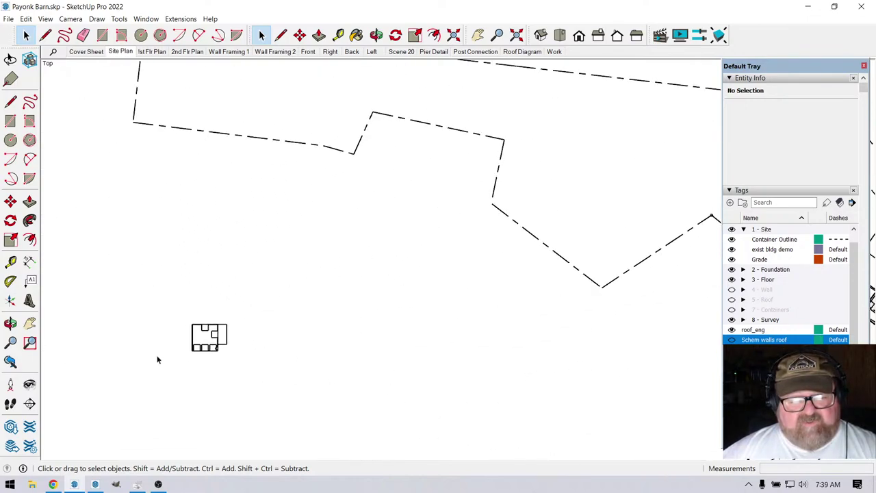
pyautogui.scroll(-2, 411, 344)
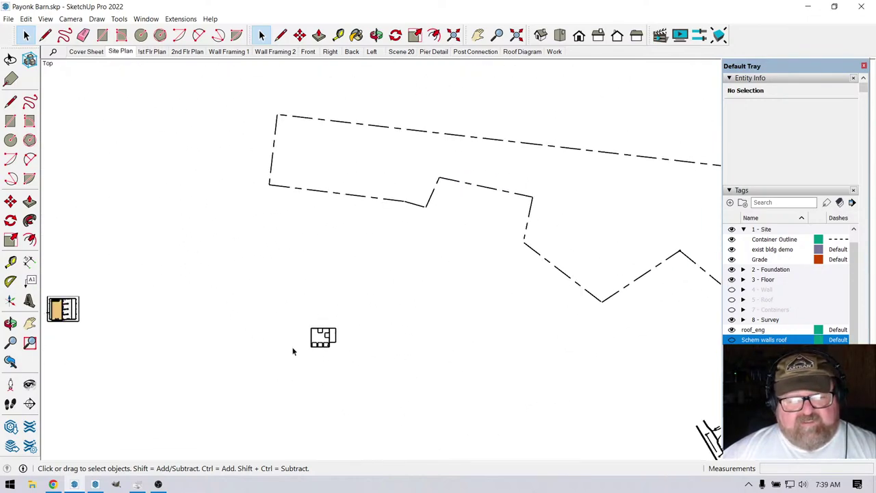
pyautogui.scroll(2, 297, 349)
pyautogui.scroll(-4, 290, 339)
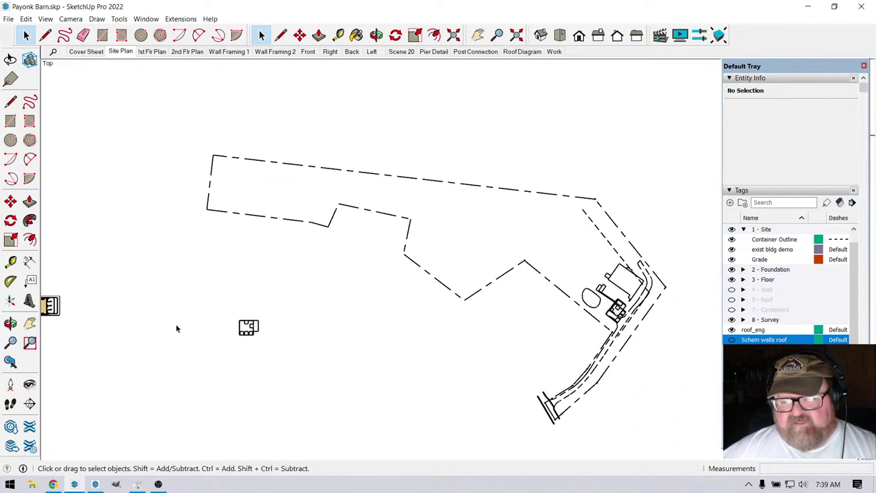
pyautogui.scroll(4, 672, 338)
pyautogui.scroll(6, 672, 338)
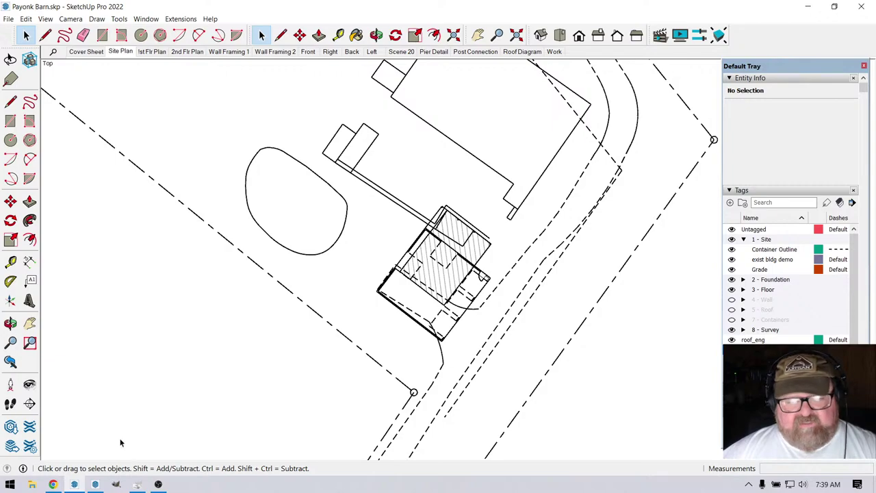
pyautogui.click(95, 484)
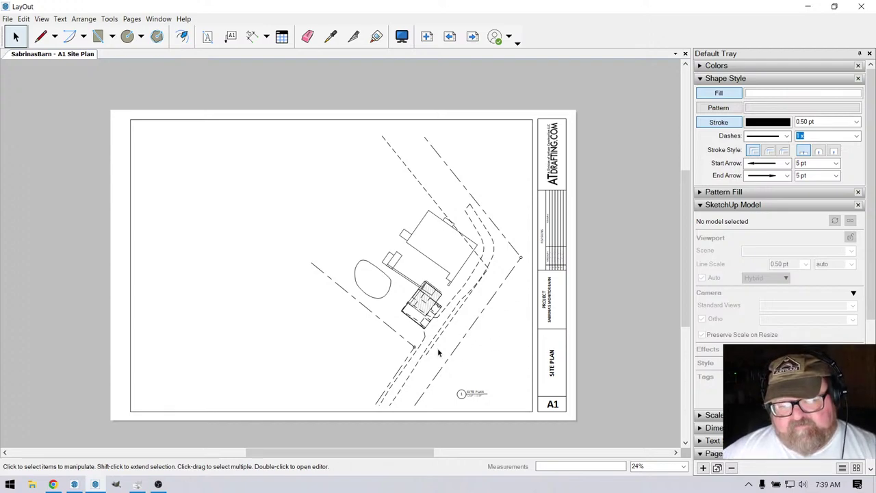
# Select the site plan viewport and try scales of 1" = 10', then 1" = 20'.
pyautogui.scroll(1, 439, 353)
pyautogui.scroll(-1, 516, 330)
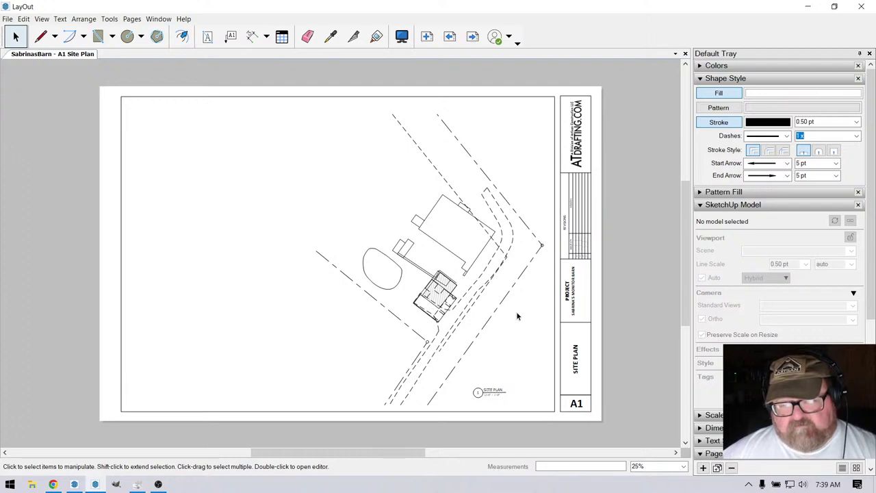
pyautogui.click(422, 280)
pyautogui.click(436, 291)
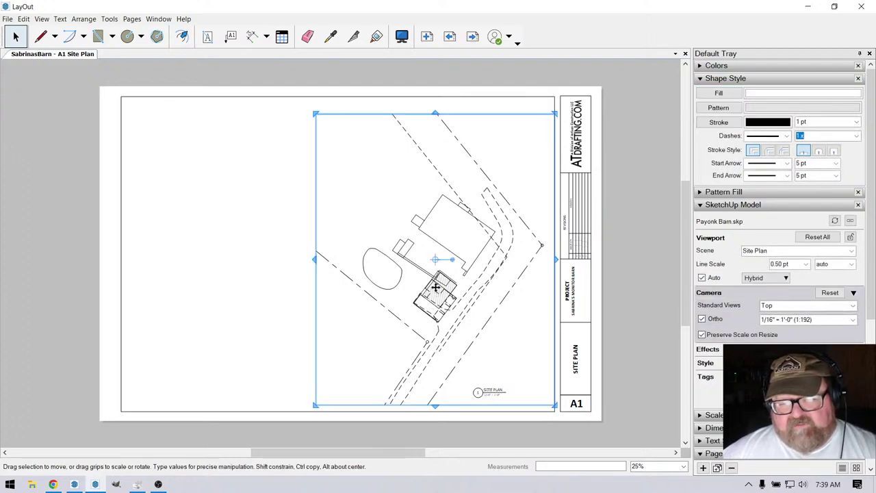
pyautogui.rightClick(429, 301)
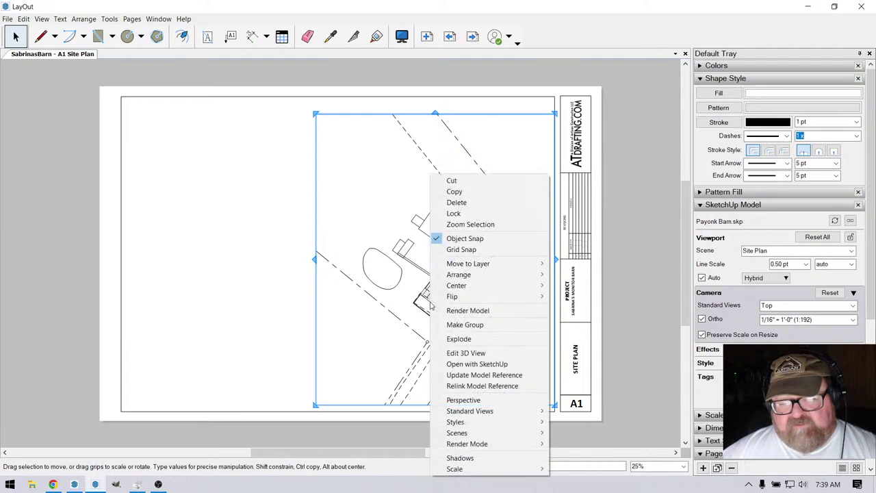
pyautogui.moveTo(478, 469)
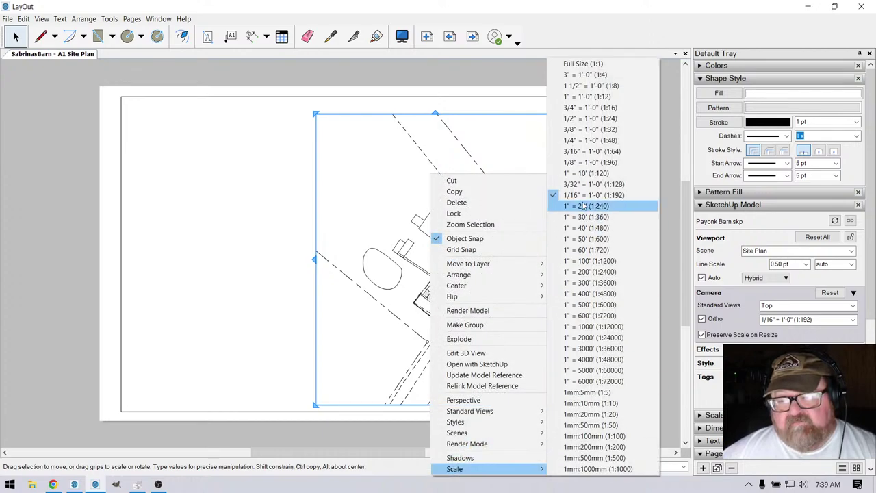
pyautogui.click(585, 173)
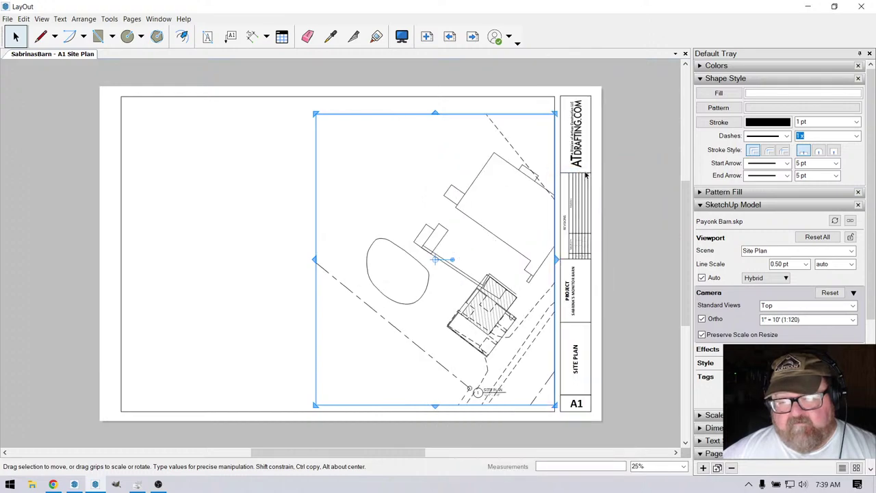
pyautogui.rightClick(471, 298)
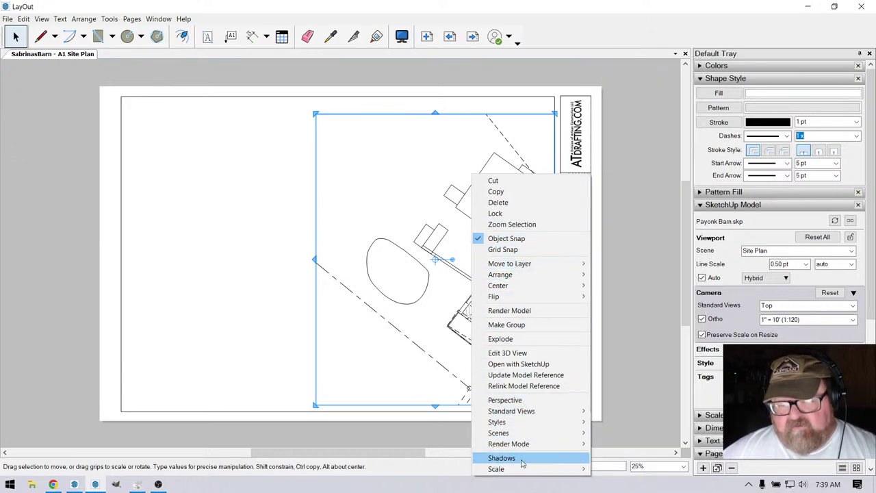
pyautogui.click(624, 209)
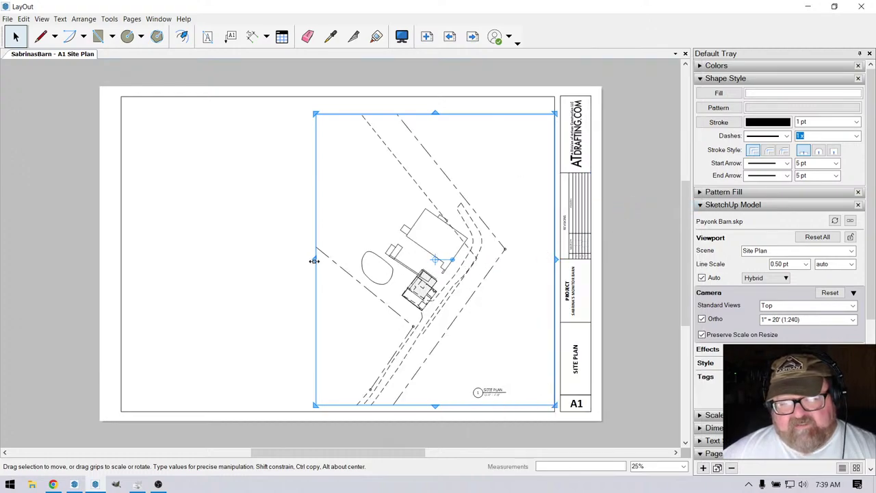
# Widen the viewport to the left and set its scale to 1" = 30'.
pyautogui.moveTo(315, 259); pyautogui.dragTo(135, 271)
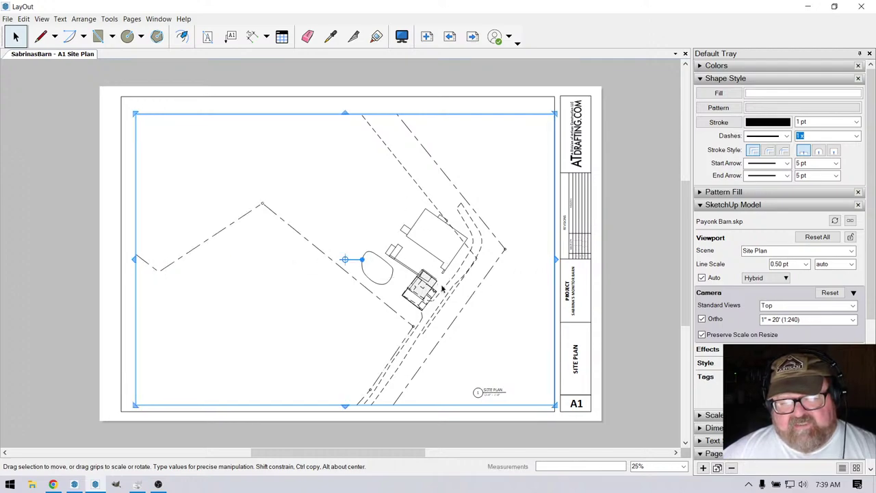
pyautogui.rightClick(422, 290)
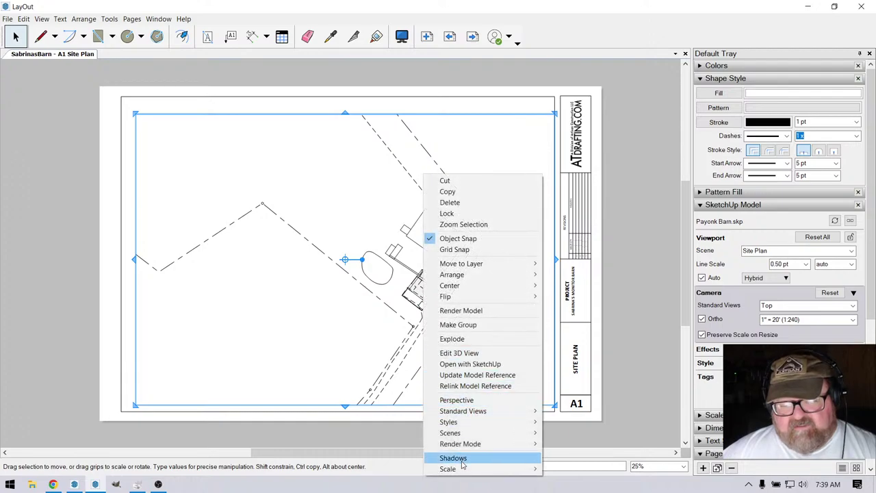
pyautogui.moveTo(462, 469)
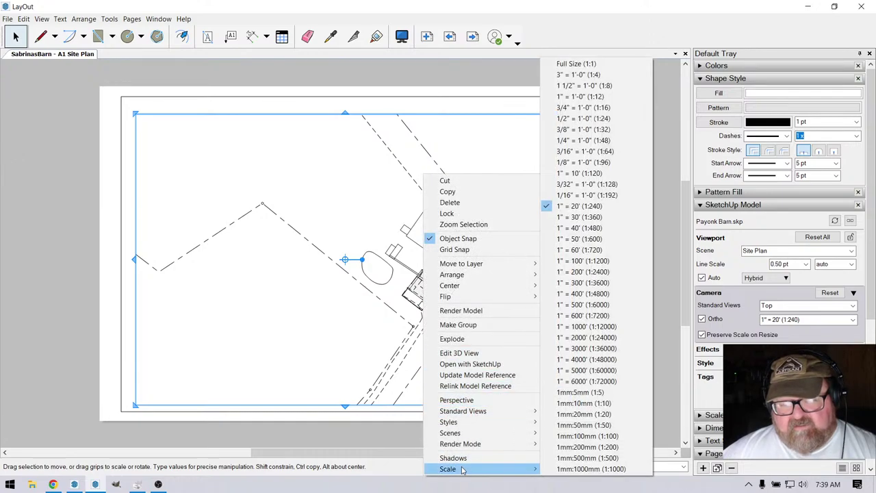
pyautogui.click(595, 216)
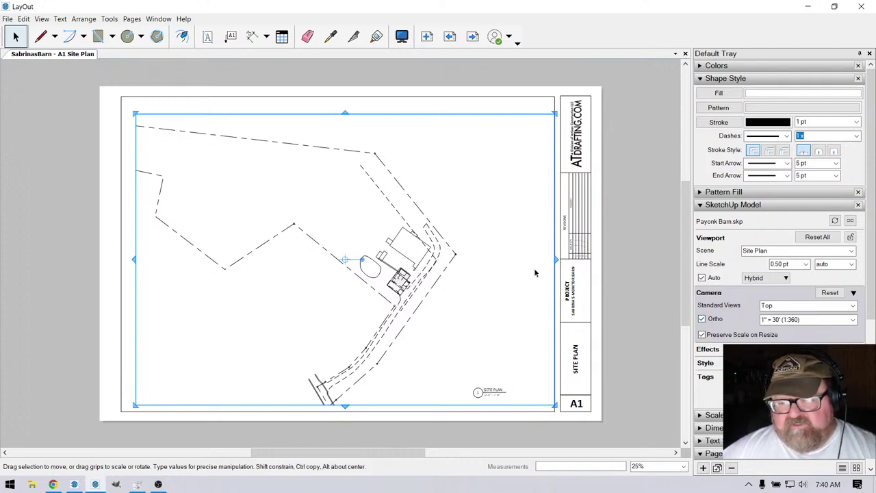
# Narrow the site plan viewport on the right and widen it leftward past the page edge.
pyautogui.moveTo(555, 260)
pyautogui.mouseDown()
pyautogui.moveTo(469, 259)
pyautogui.moveTo(503, 252)
pyautogui.mouseUp()
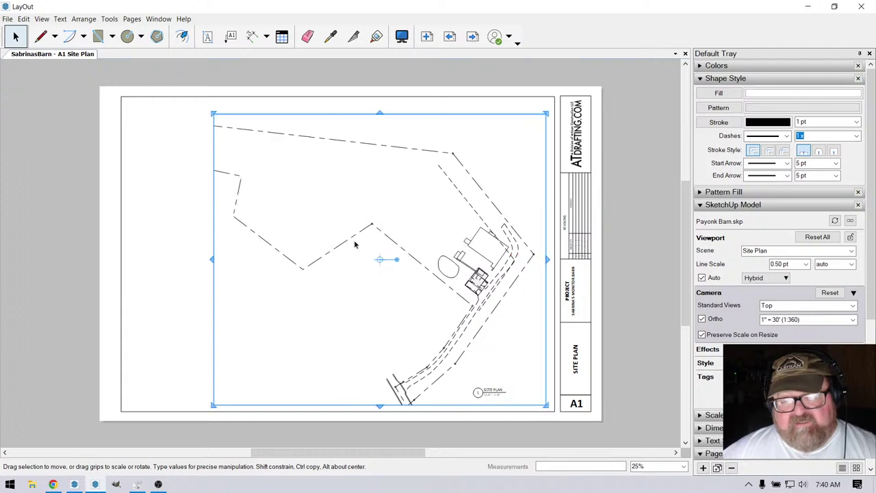
pyautogui.click(196, 258)
pyautogui.click(255, 243)
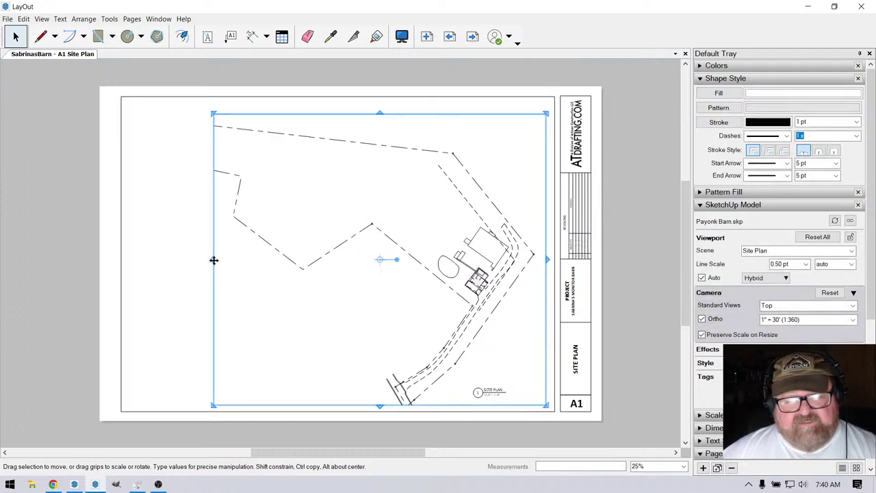
pyautogui.moveTo(210, 260); pyautogui.dragTo(89, 259)
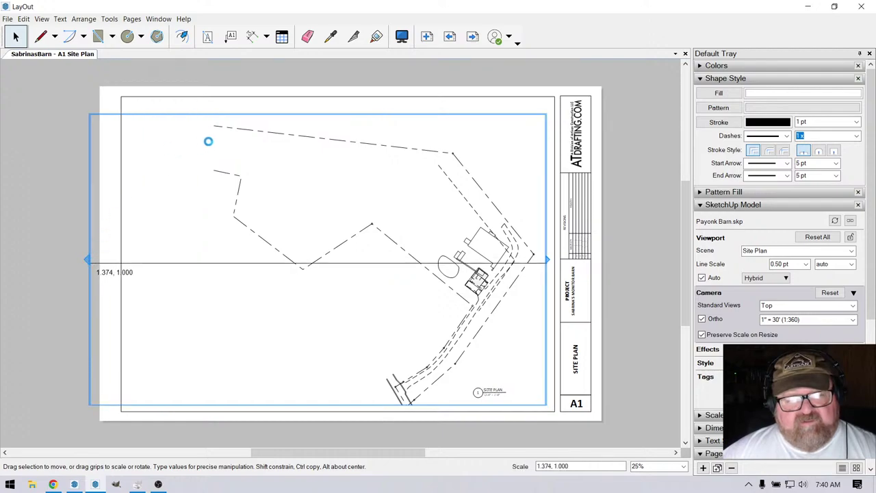
pyautogui.scroll(-2, 427, 294)
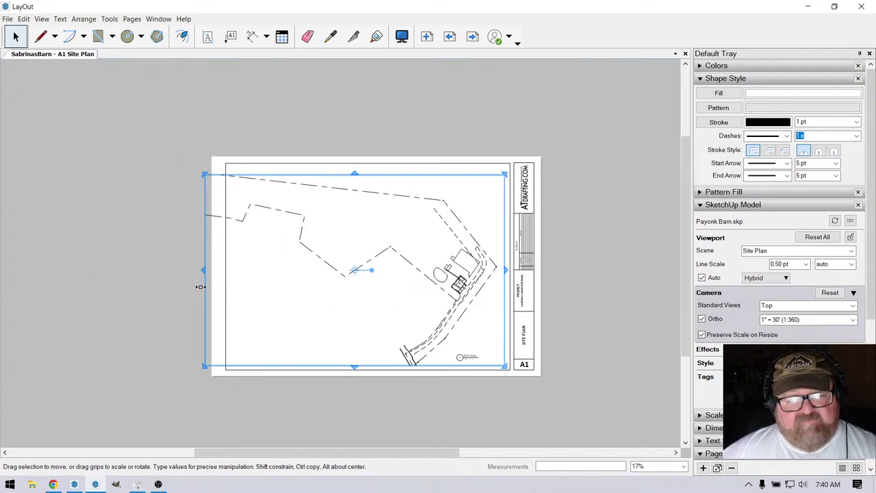
pyautogui.moveTo(202, 267); pyautogui.dragTo(129, 274)
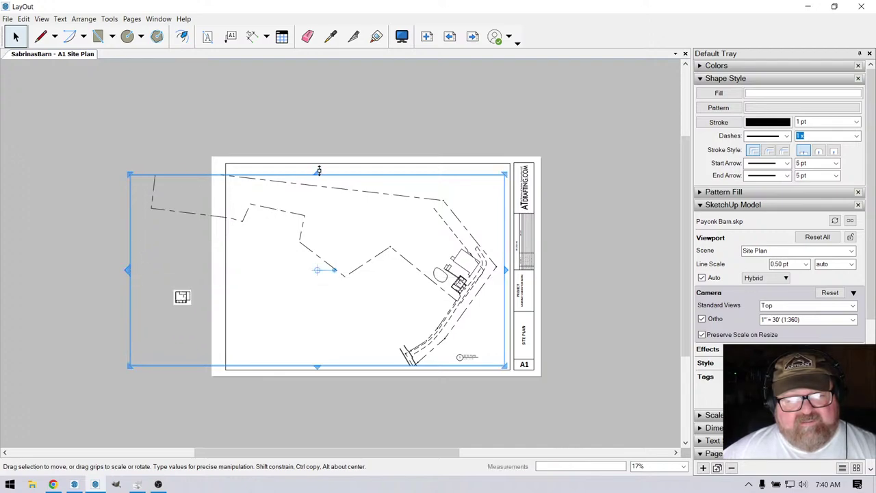
# Make the viewport taller at the top and crop its left side back inward.
pyautogui.moveTo(319, 170); pyautogui.dragTo(318, 155)
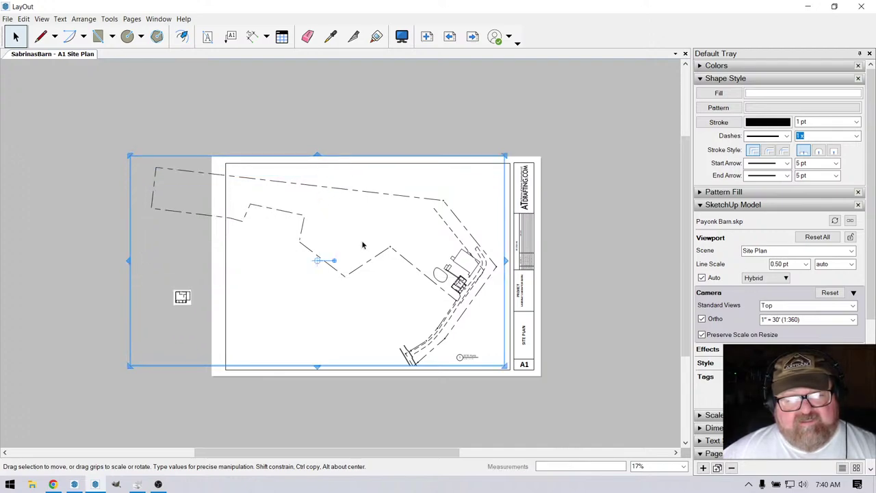
pyautogui.scroll(1, 477, 343)
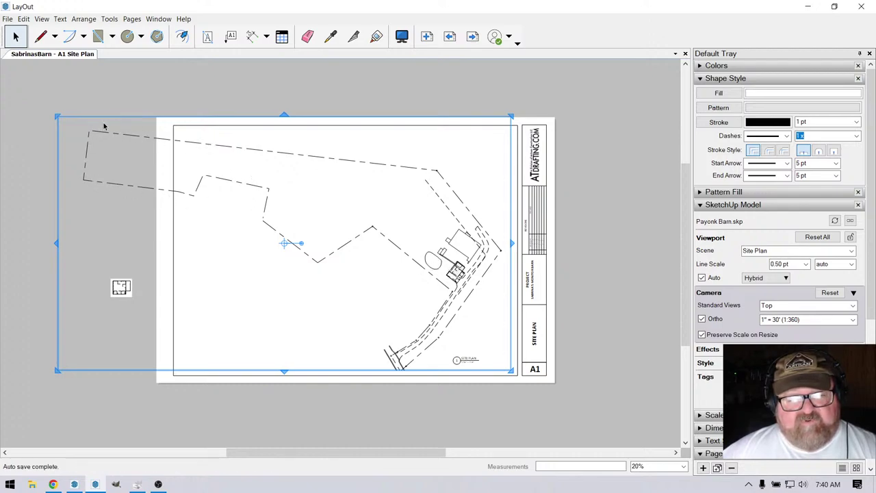
pyautogui.moveTo(56, 241); pyautogui.dragTo(325, 271)
pyautogui.press('Escape')
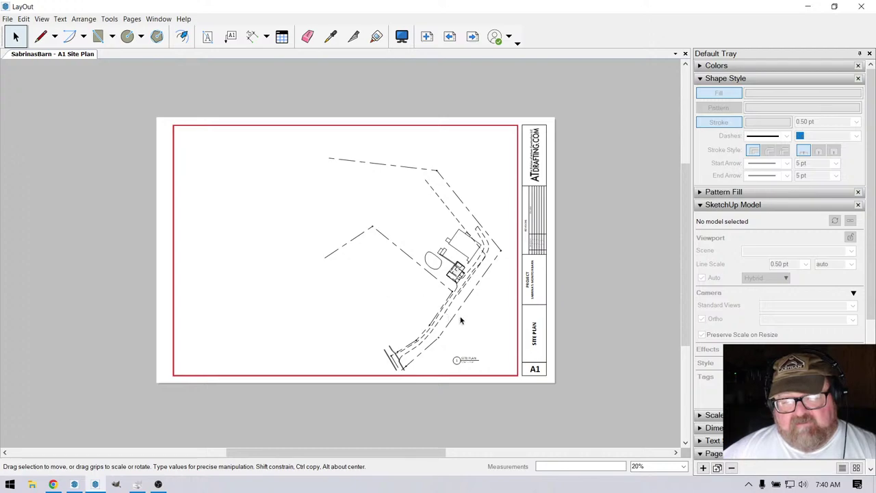
# Trim the viewport's top and bottom edges and shift it slightly right within the sheet border.
pyautogui.click(446, 295)
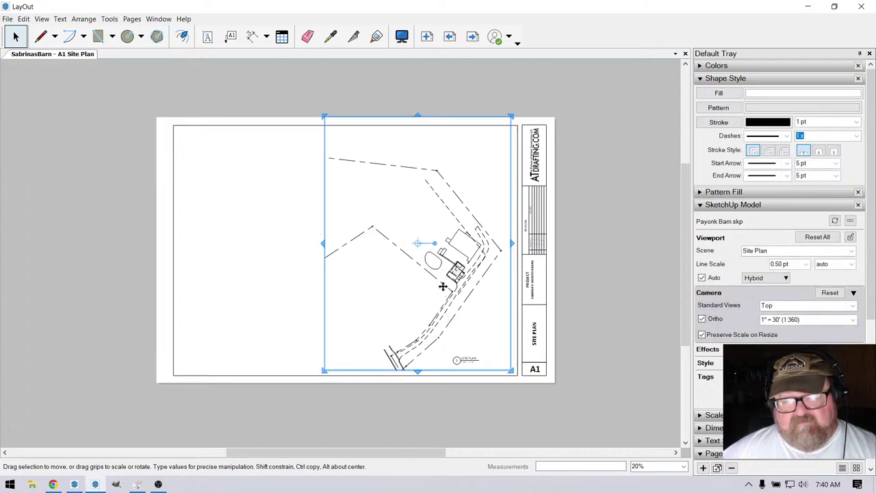
pyautogui.moveTo(454, 270); pyautogui.dragTo(454, 262)
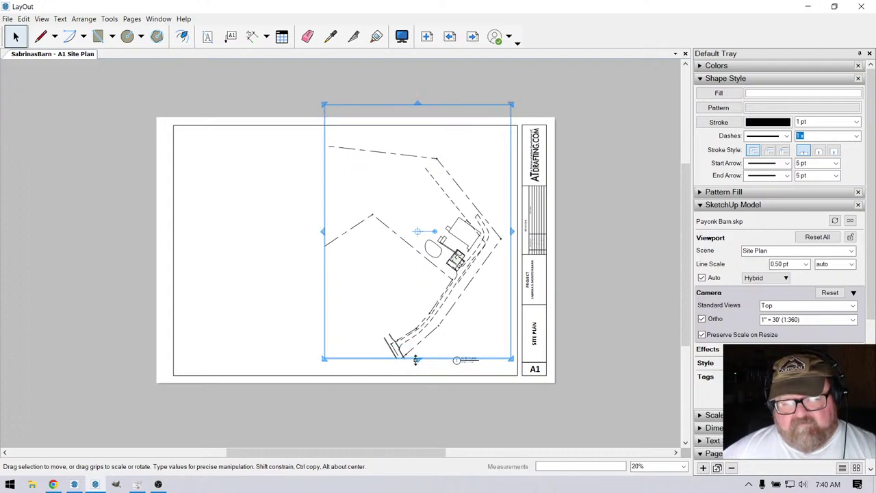
pyautogui.moveTo(415, 361); pyautogui.dragTo(417, 375)
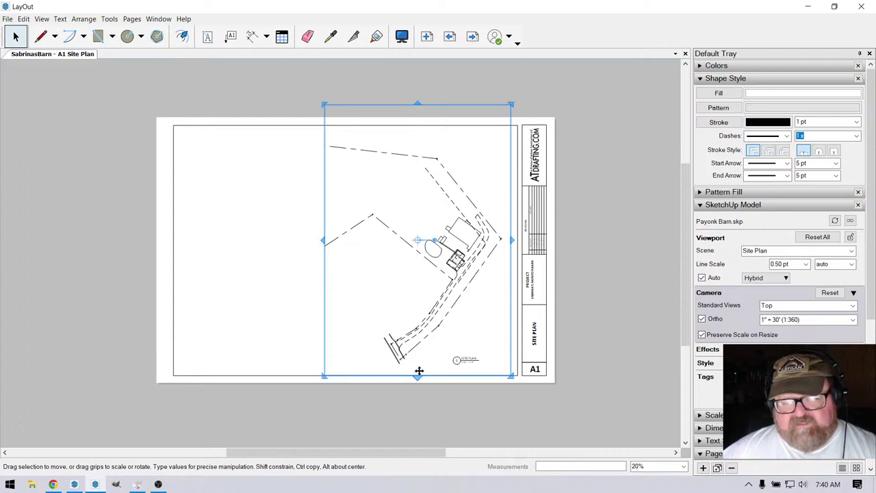
pyautogui.moveTo(419, 377); pyautogui.dragTo(418, 369)
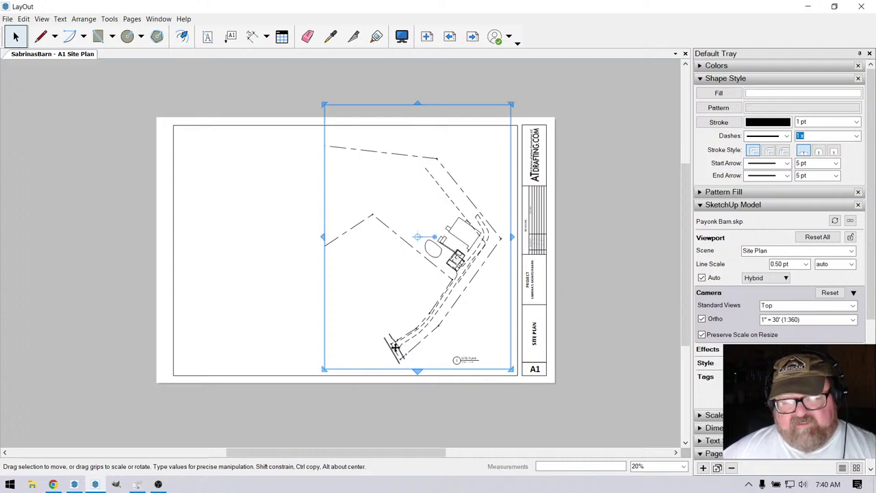
pyautogui.moveTo(460, 286); pyautogui.dragTo(462, 288)
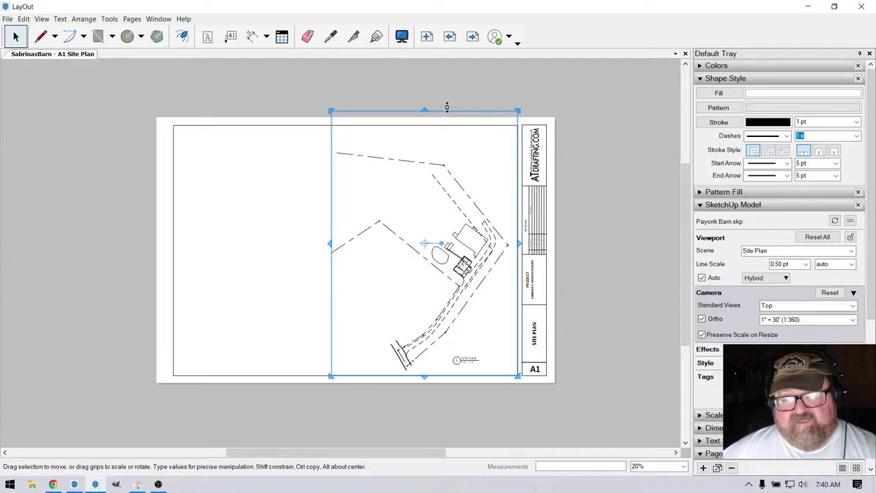
pyautogui.moveTo(424, 108); pyautogui.dragTo(418, 132)
pyautogui.click(322, 172)
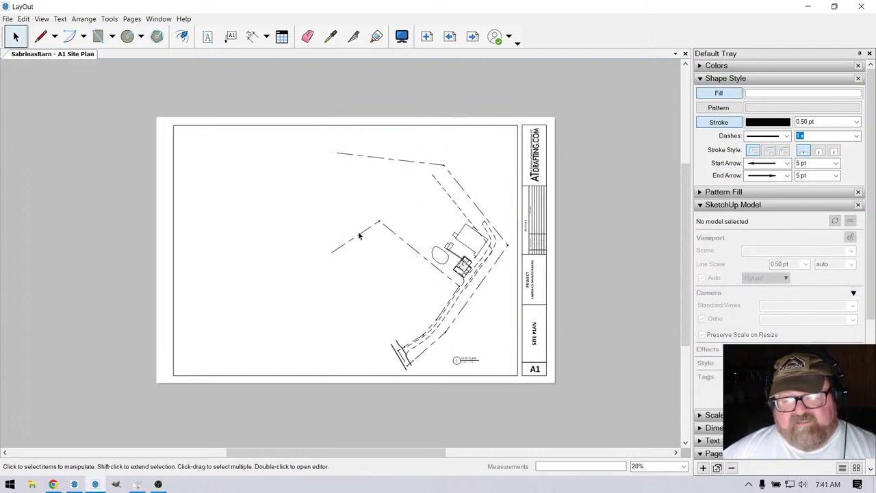
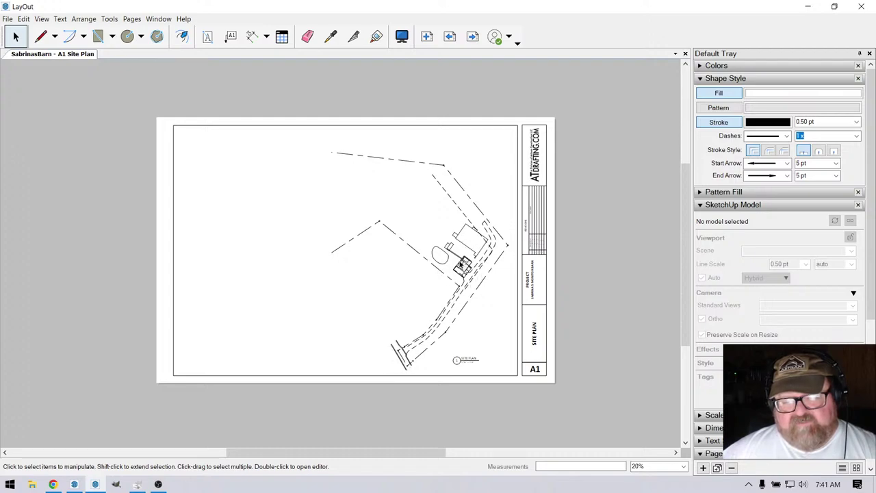
# Pull the site plan viewport's left side inward and confirm it stays at 1" = 30' scale.
pyautogui.click(361, 238)
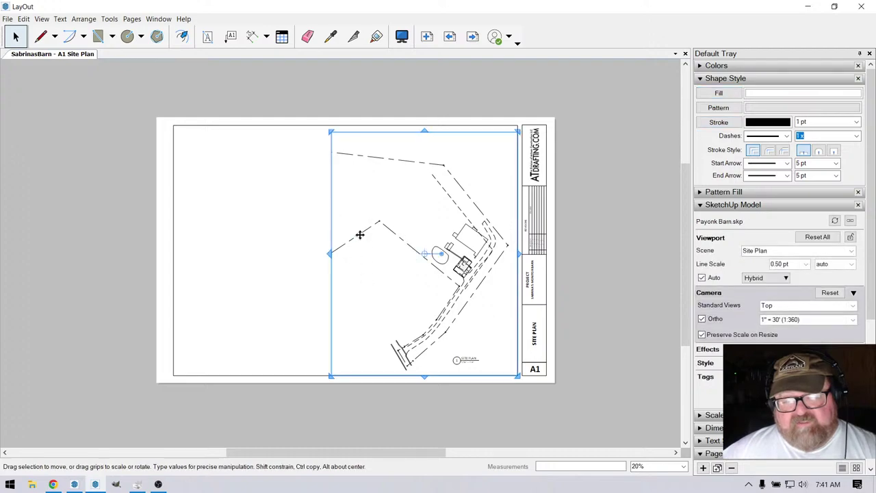
pyautogui.moveTo(330, 254); pyautogui.dragTo(347, 256)
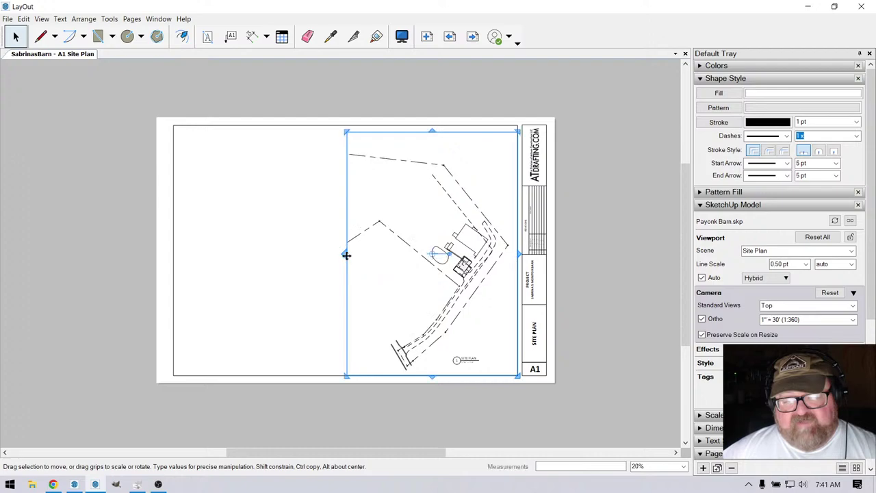
pyautogui.click(302, 281)
pyautogui.click(463, 273)
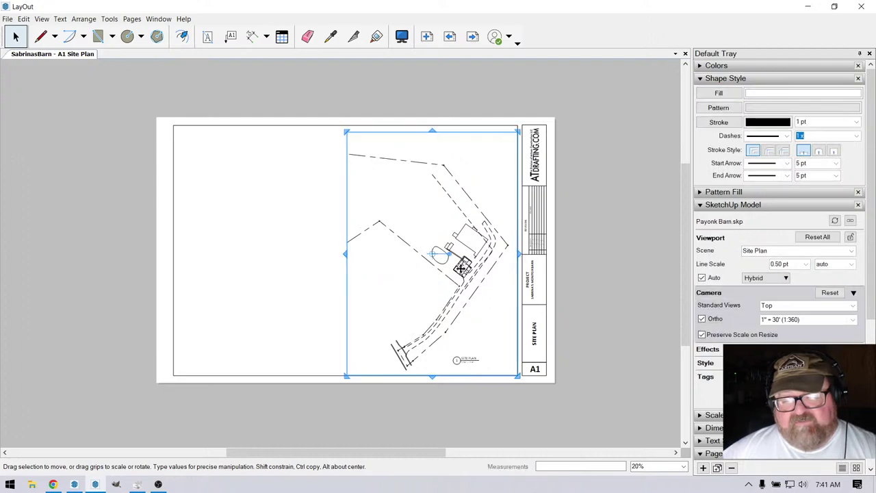
pyautogui.rightClick(463, 268)
pyautogui.moveTo(512, 469)
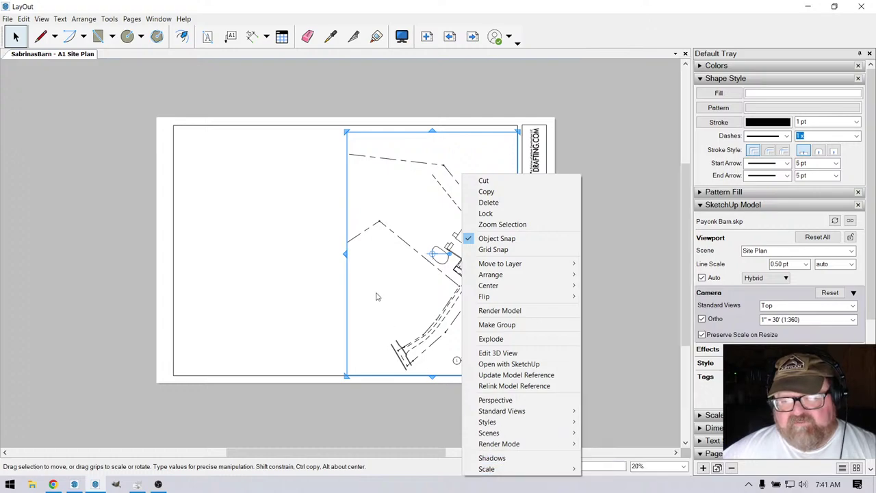
pyautogui.click(313, 283)
pyautogui.scroll(2, 464, 360)
pyautogui.scroll(1, 464, 359)
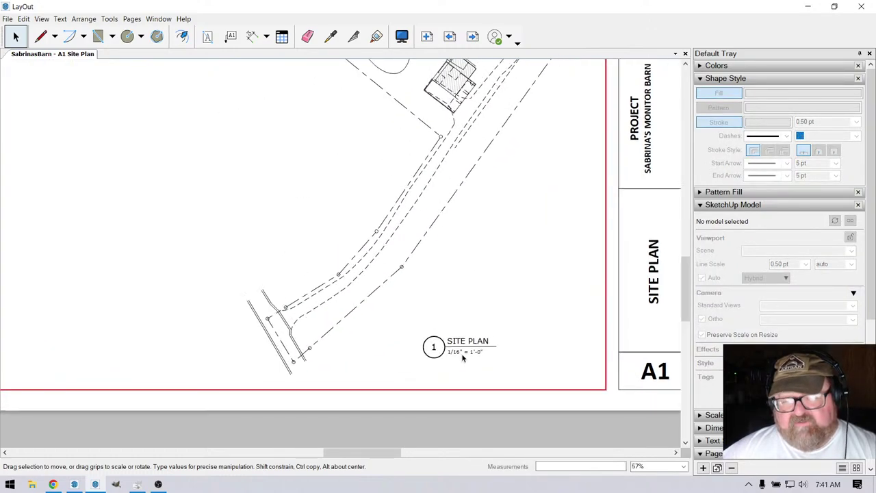
pyautogui.scroll(-3, 463, 358)
pyautogui.scroll(2, 463, 358)
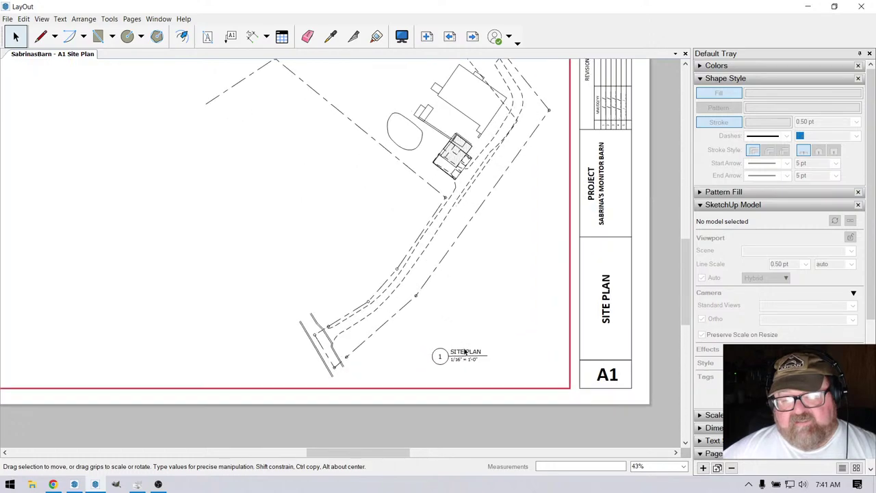
pyautogui.scroll(-3, 463, 351)
pyautogui.scroll(5, 455, 328)
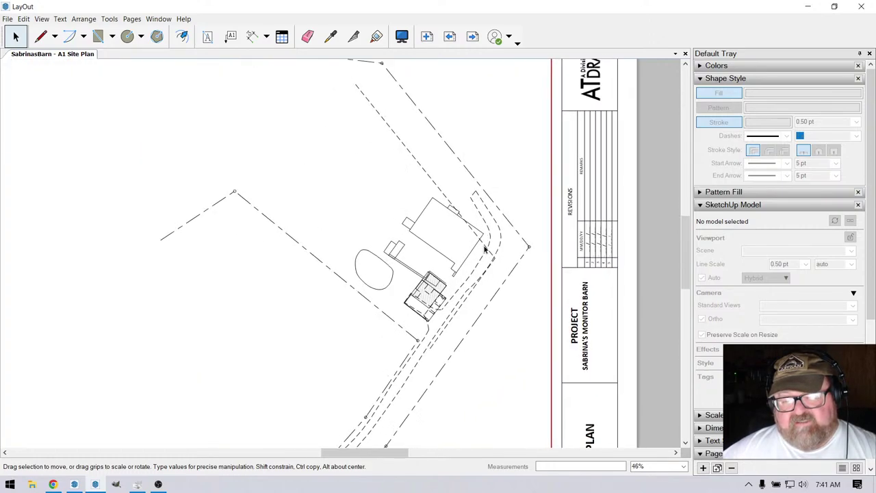
pyautogui.scroll(1, 449, 310)
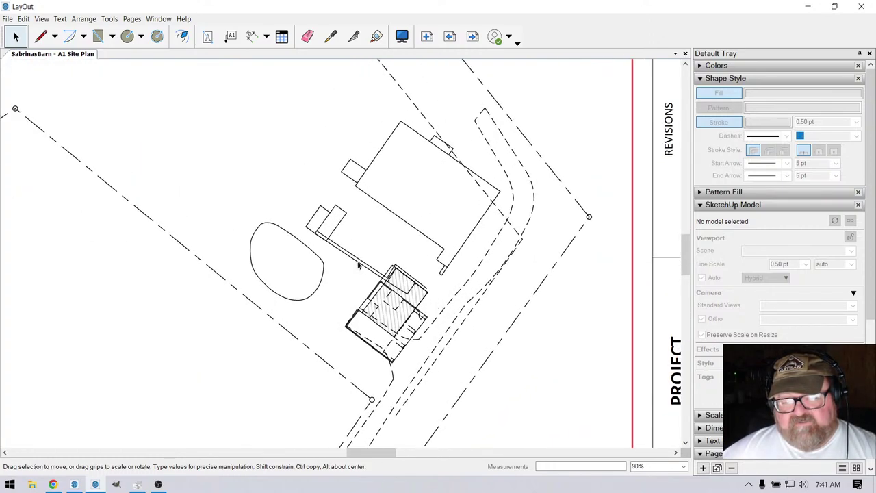
pyautogui.scroll(-5, 357, 266)
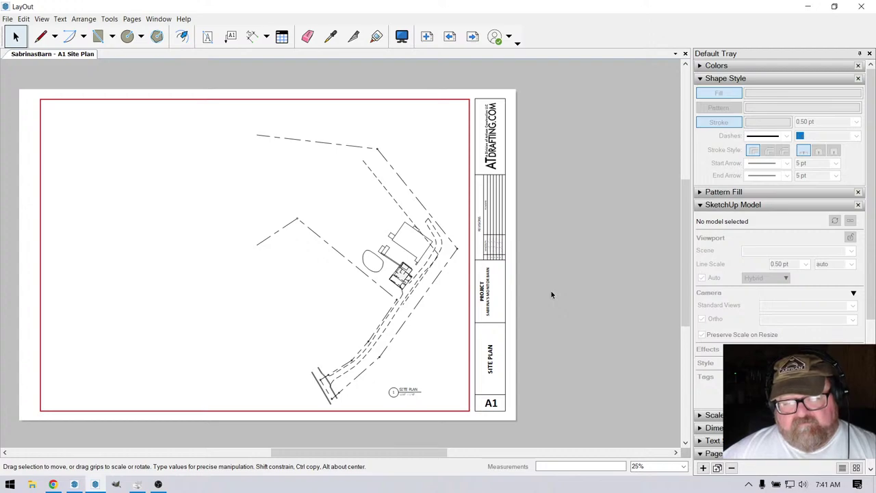
pyautogui.scroll(-3, 551, 294)
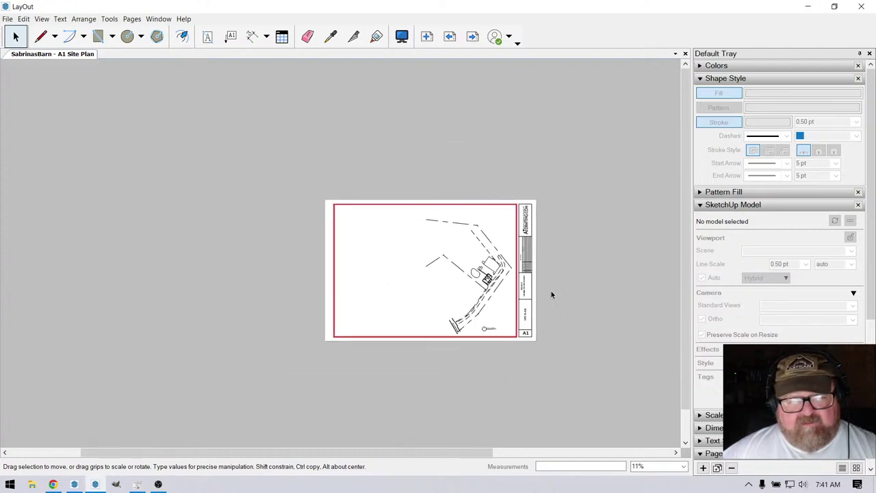
pyautogui.scroll(2, 412, 290)
pyautogui.scroll(1, 412, 291)
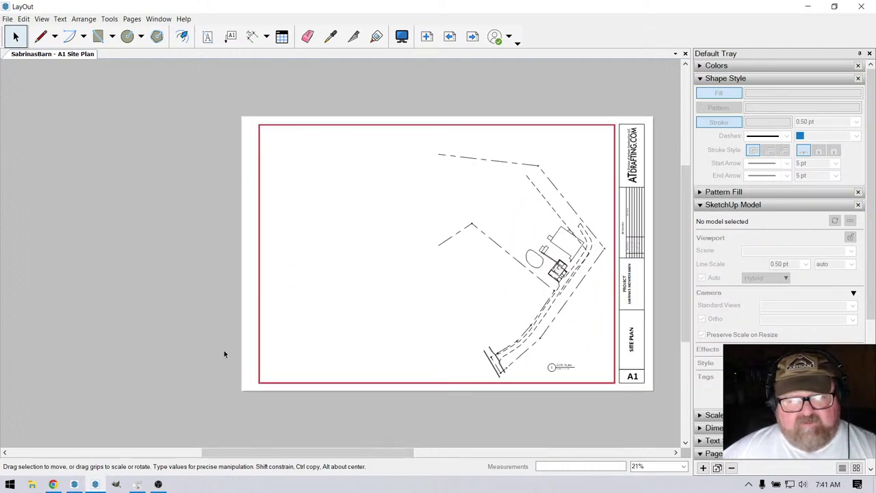
pyautogui.click(23, 18)
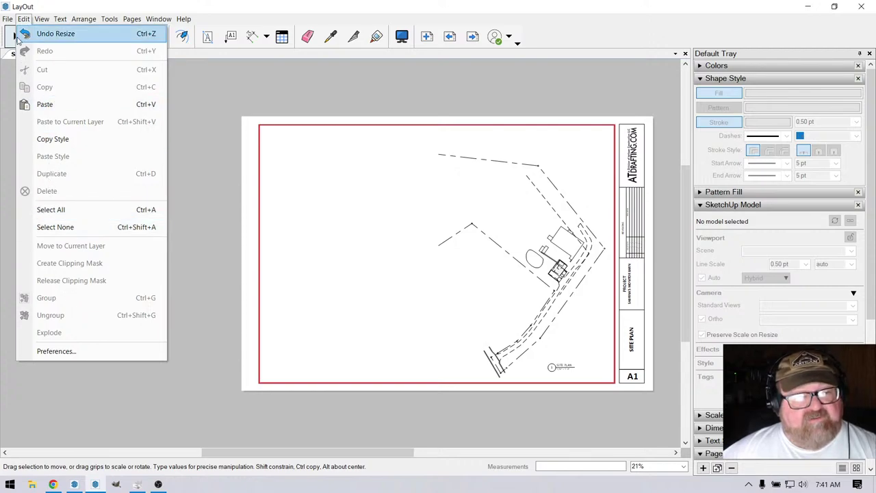
# Insert the Payonk Barn.skp model onto the A1 sheet as a new viewport.
pyautogui.moveTo(3, 20)
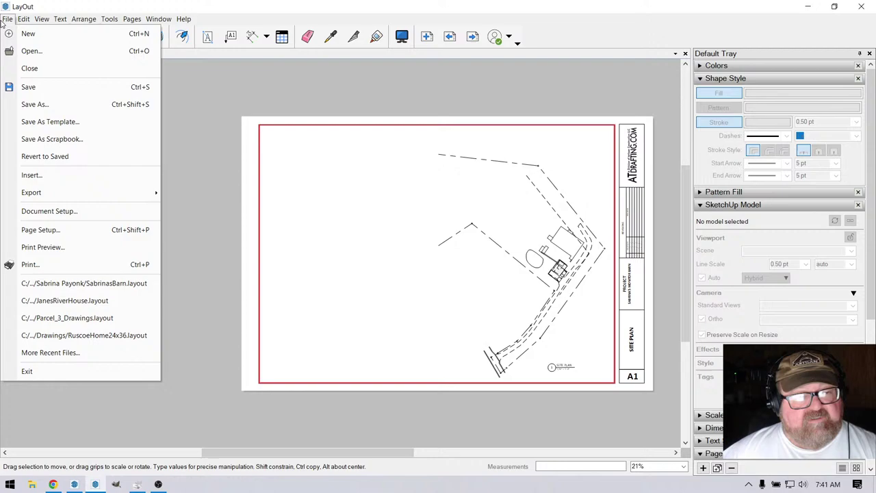
pyautogui.click(28, 175)
pyautogui.click(264, 117)
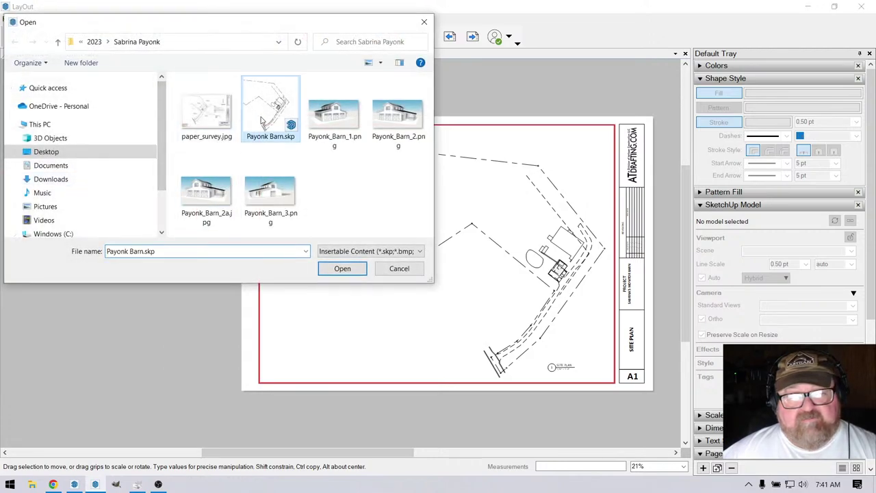
pyautogui.click(335, 269)
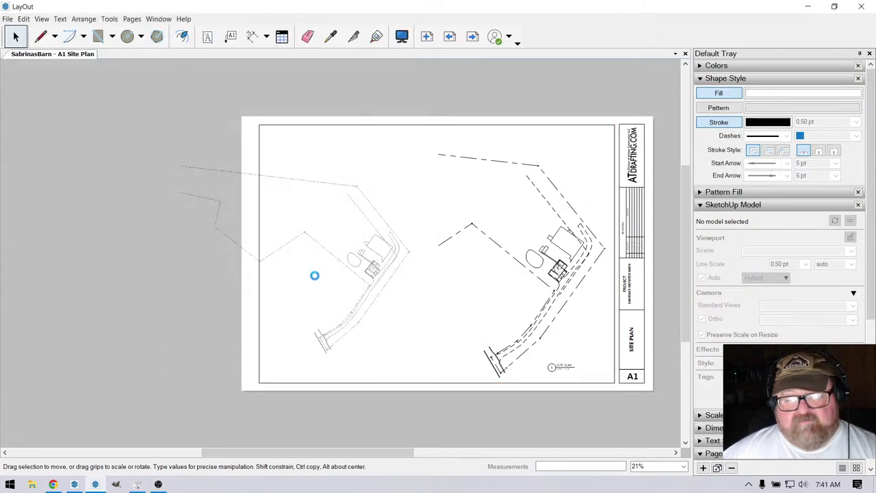
# Show the 1st Flr Plan scene in the new viewport at 1/8" = 1'-0" scale.
pyautogui.rightClick(380, 272)
pyautogui.moveTo(411, 434)
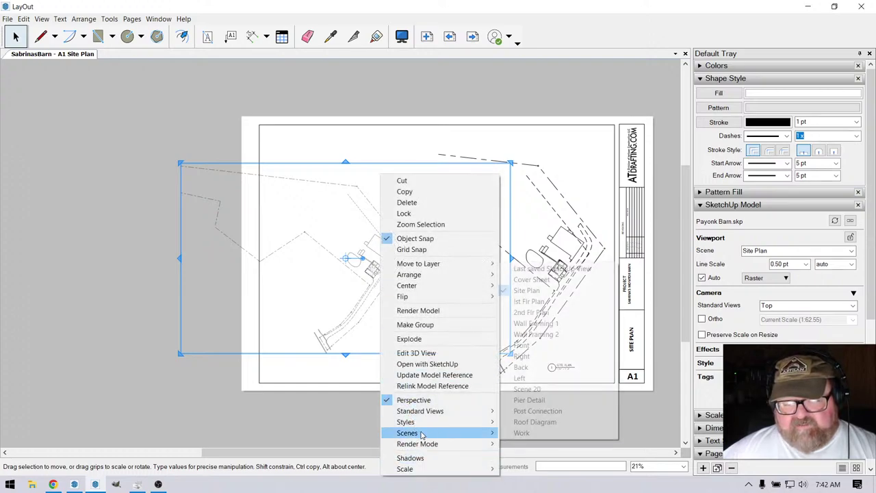
pyautogui.click(529, 301)
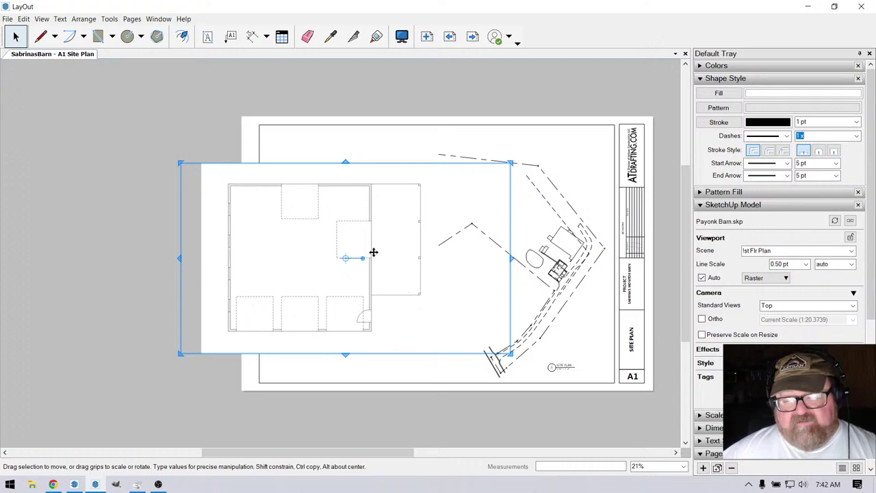
pyautogui.rightClick(320, 243)
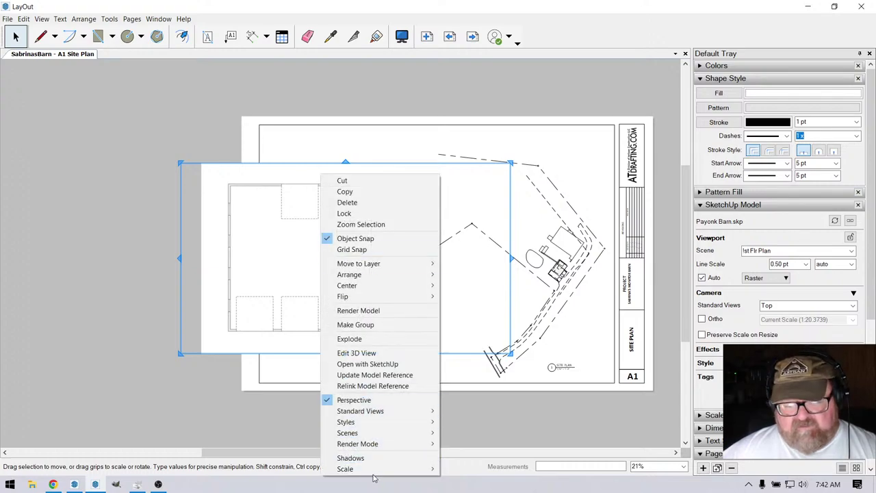
pyautogui.moveTo(375, 470)
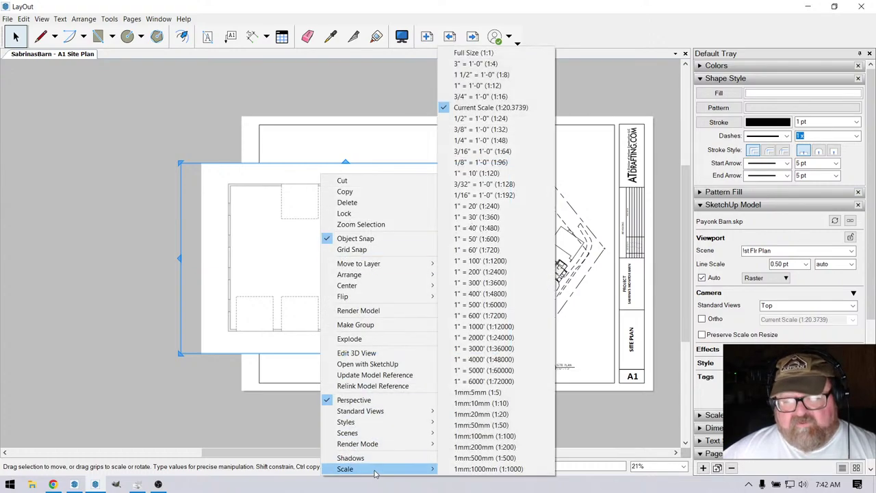
pyautogui.click(479, 162)
# Crop the floor plan viewport from the right, turning Preserve Scale on Resize back on, then shift it right.
pyautogui.click(171, 247)
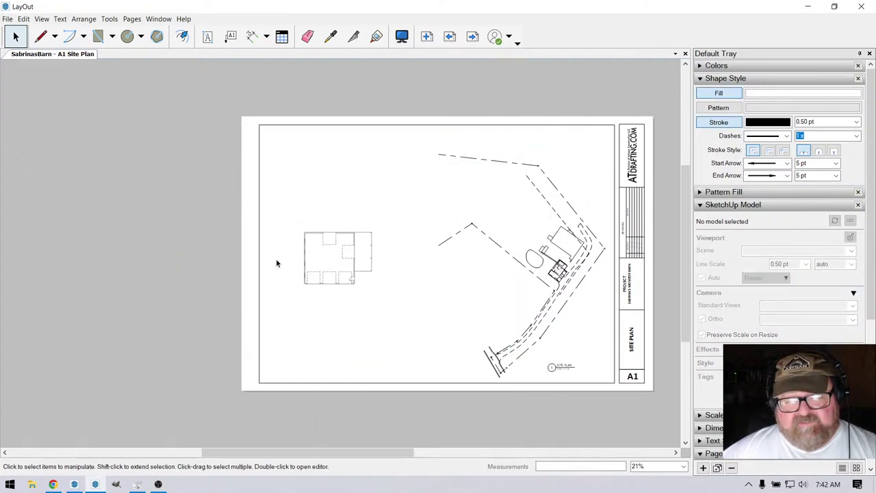
pyautogui.click(354, 254)
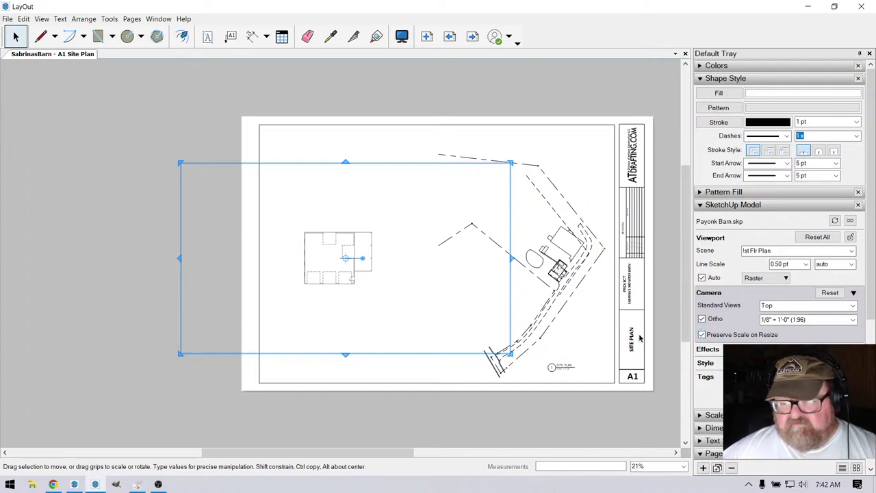
pyautogui.moveTo(510, 259)
pyautogui.mouseDown()
pyautogui.moveTo(397, 267)
pyautogui.moveTo(499, 263)
pyautogui.mouseUp()
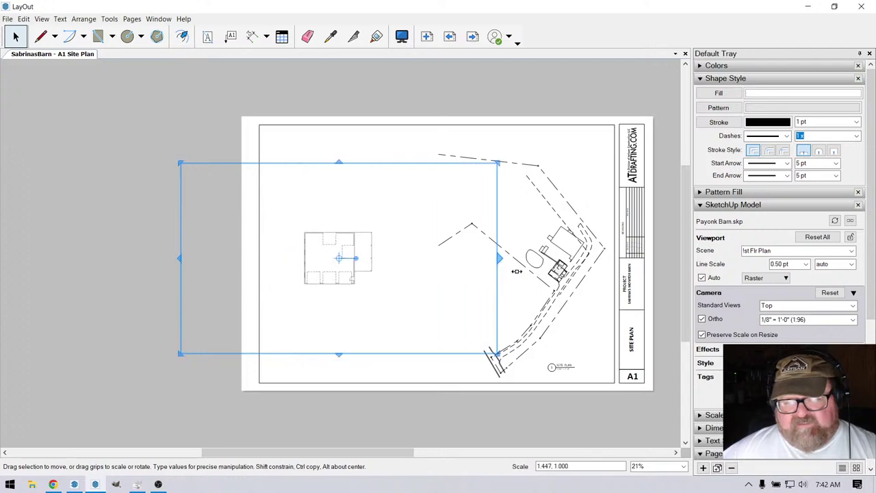
pyautogui.click(702, 335)
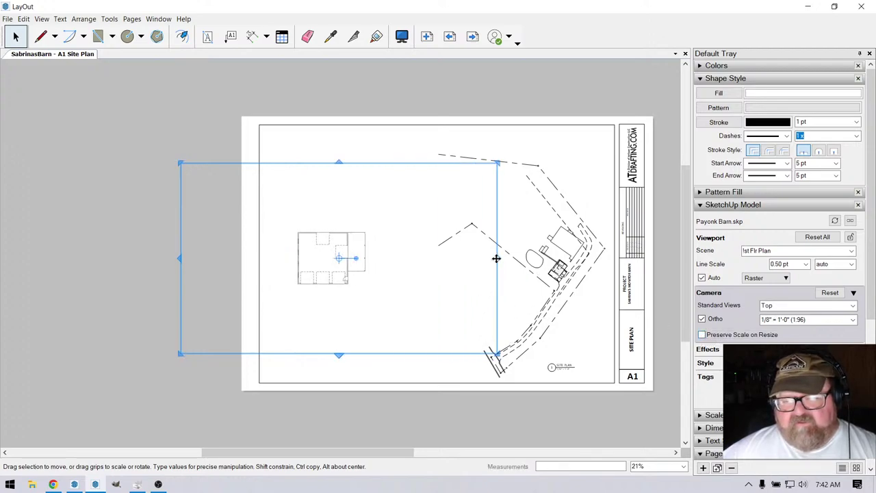
pyautogui.moveTo(497, 257); pyautogui.dragTo(419, 267)
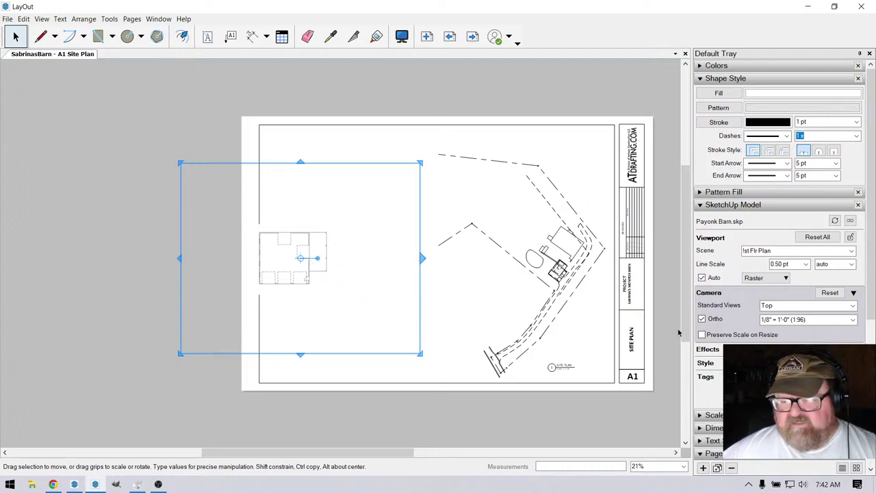
pyautogui.click(701, 335)
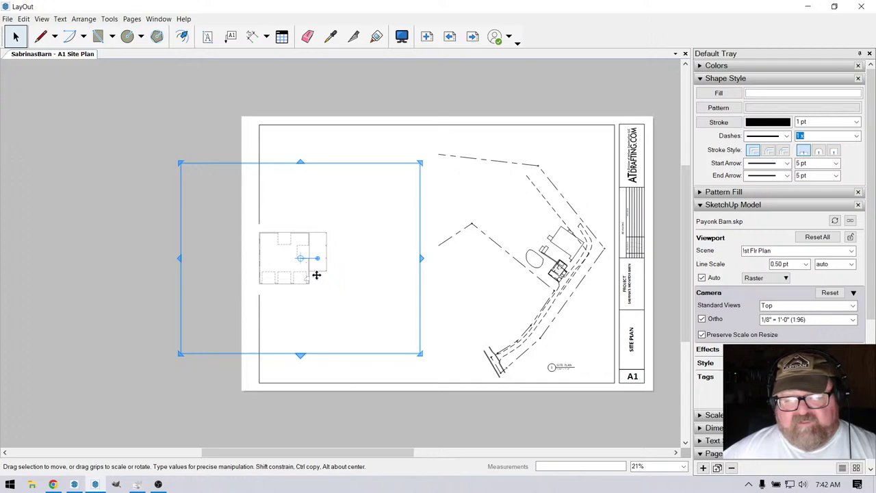
pyautogui.moveTo(311, 277); pyautogui.dragTo(359, 279)
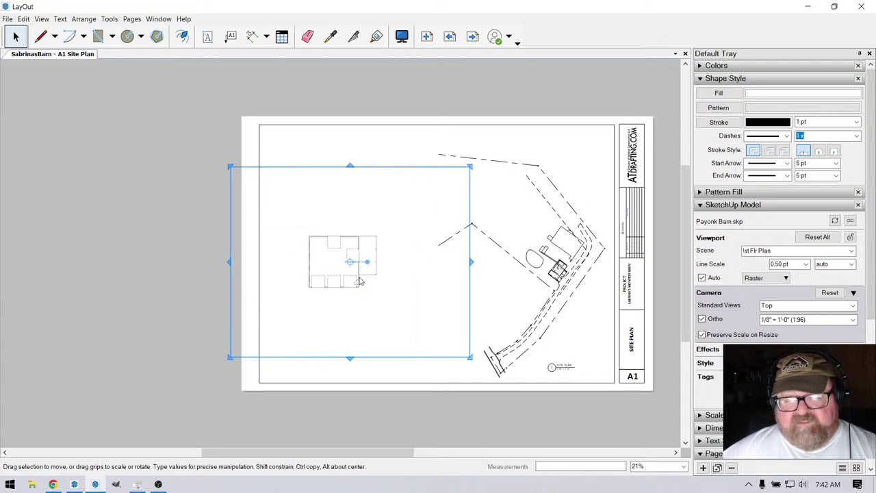
# Try the floor plan viewport at 1/4" = 1'-0" scale and move it 1 7/8" right.
pyautogui.rightClick(359, 280)
pyautogui.moveTo(414, 470)
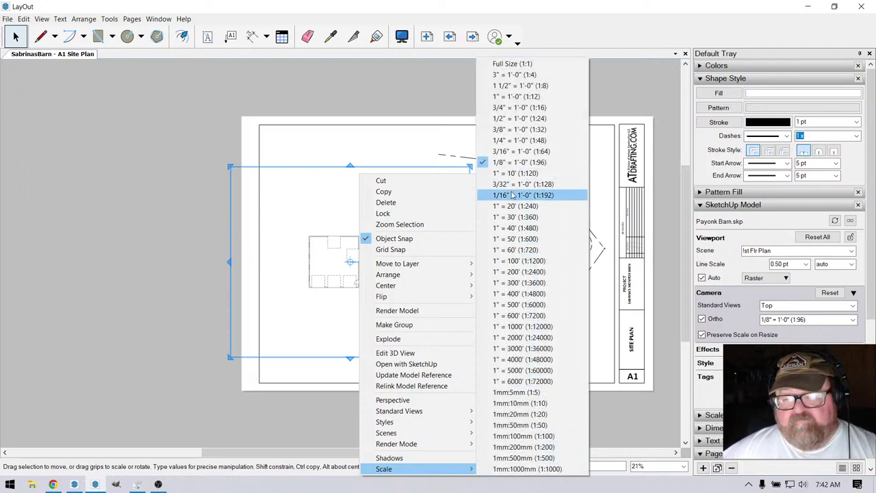
pyautogui.click(510, 141)
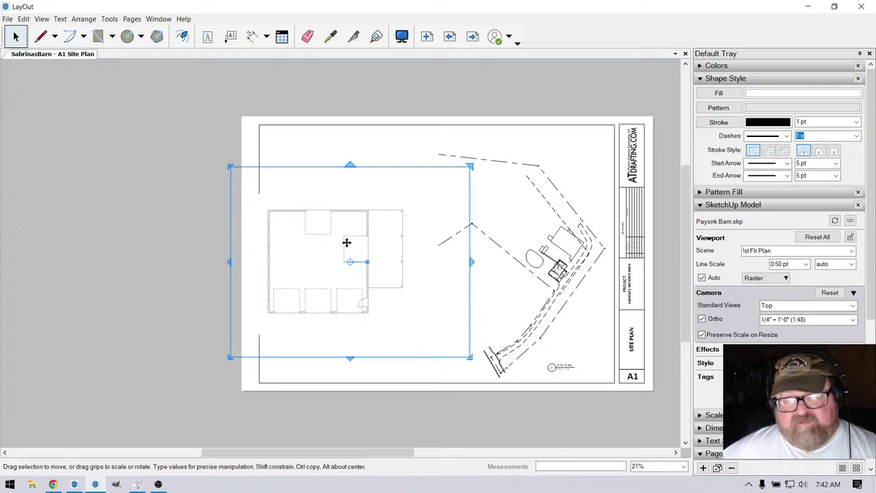
pyautogui.moveTo(347, 242); pyautogui.dragTo(369, 242)
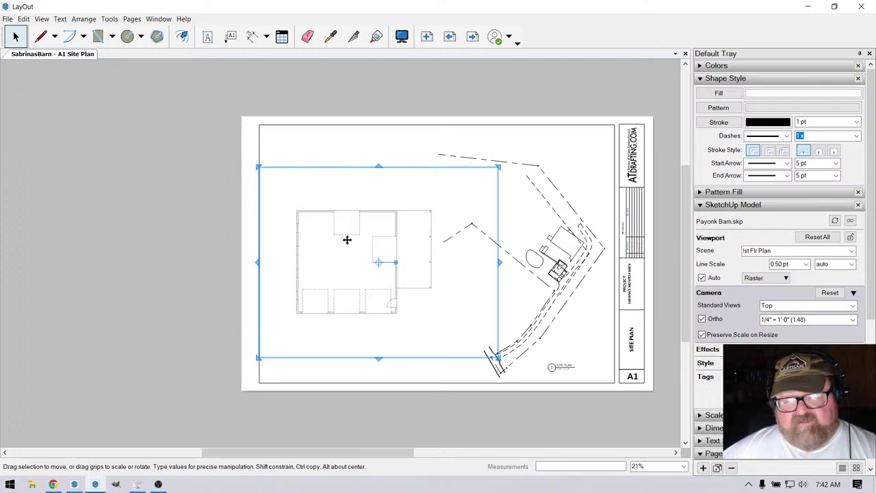
pyautogui.scroll(1, 390, 287)
pyautogui.scroll(-2, 303, 293)
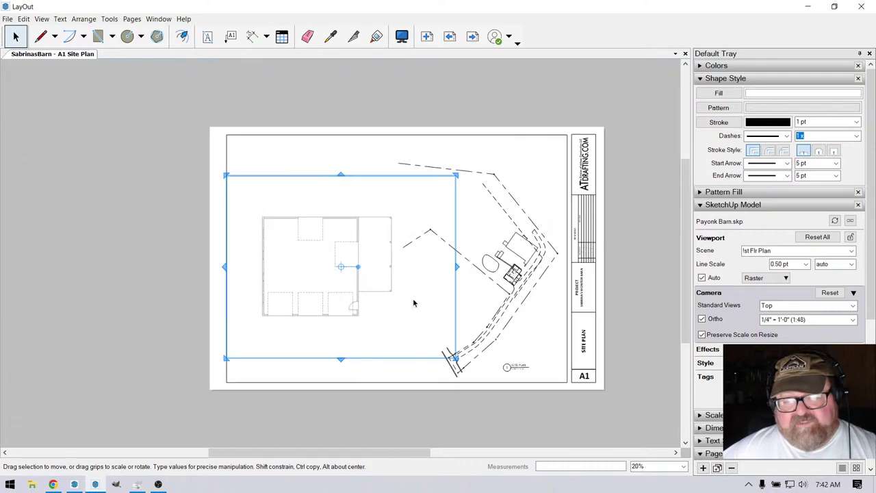
pyautogui.scroll(3, 328, 283)
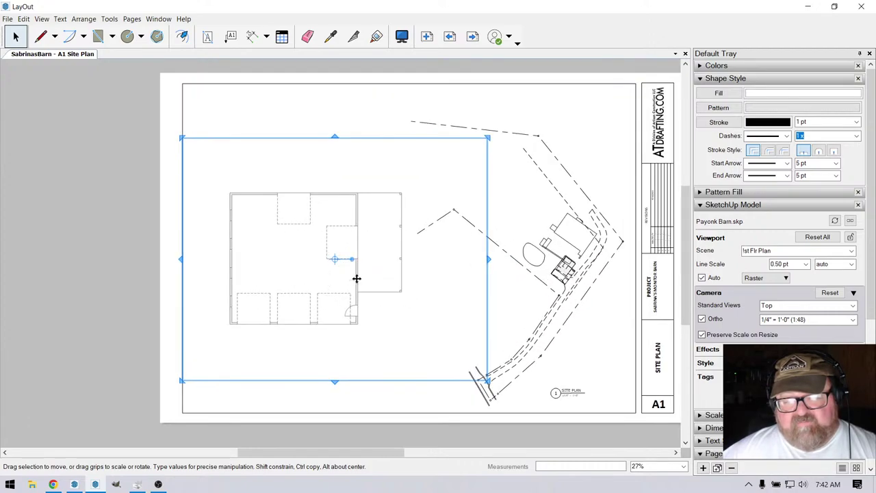
# Return the viewport to 1/8" = 1'-0" (1:96) and crop its right, top and bottom edges.
pyautogui.rightClick(355, 278)
pyautogui.moveTo(387, 469)
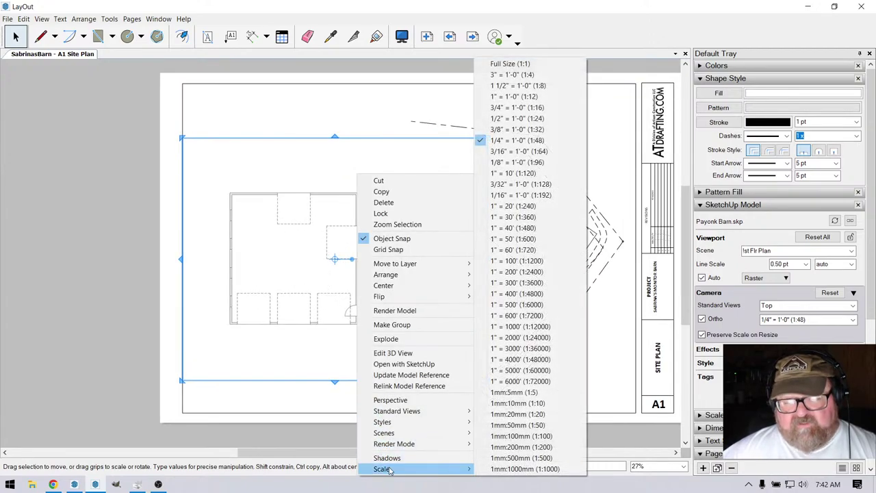
pyautogui.click(501, 165)
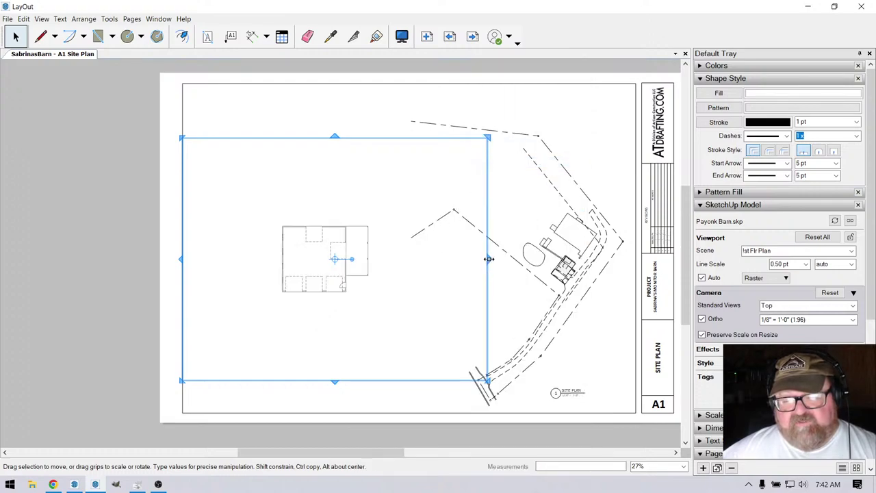
pyautogui.moveTo(489, 259); pyautogui.dragTo(384, 267)
pyautogui.moveTo(287, 138); pyautogui.dragTo(289, 215)
pyautogui.moveTo(287, 381); pyautogui.dragTo(288, 297)
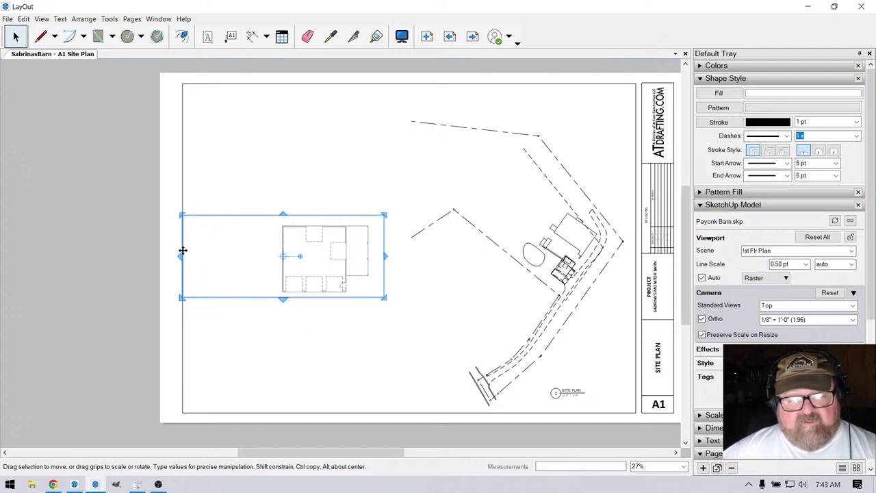
# Resize and move the 1st Flr Plan viewport left, then delete it from the sheet.
pyautogui.moveTo(181, 256); pyautogui.dragTo(486, 264)
pyautogui.scroll(3, 558, 299)
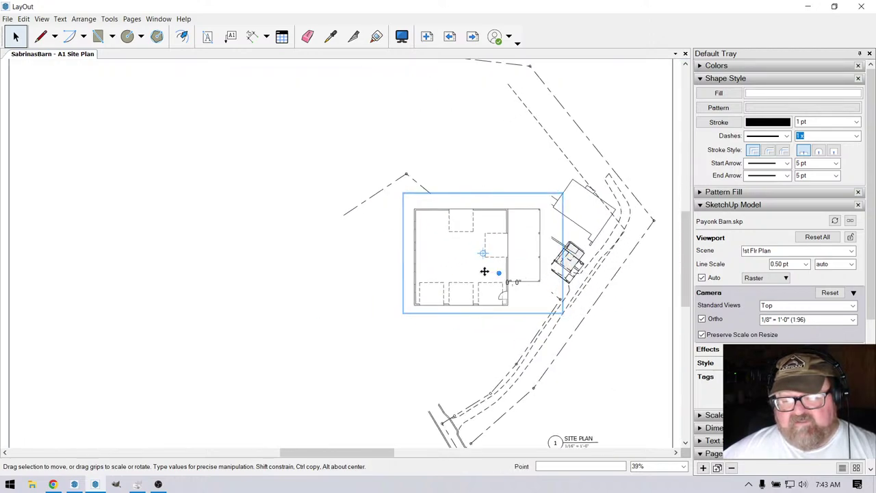
pyautogui.scroll(4, 594, 275)
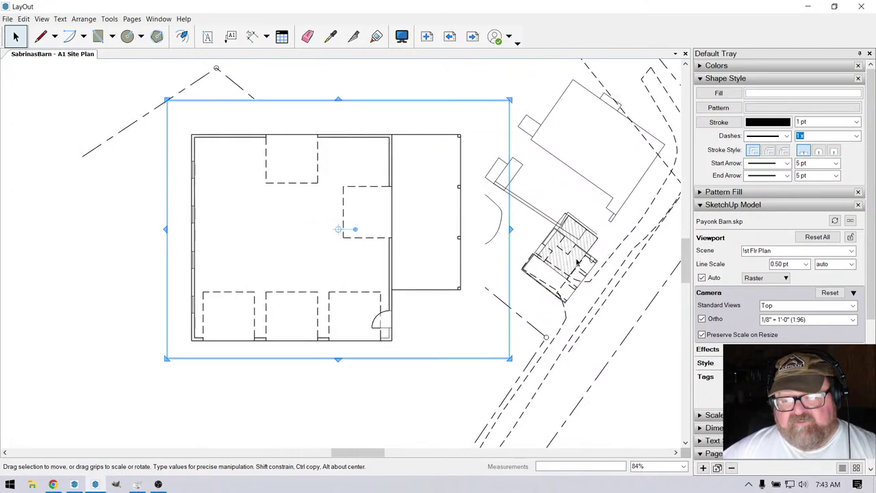
pyautogui.scroll(4, 586, 262)
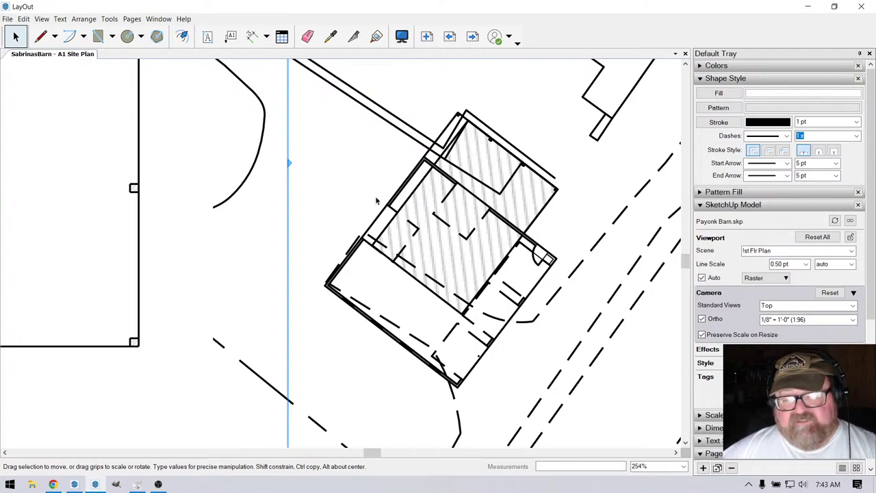
pyautogui.scroll(-7, 559, 281)
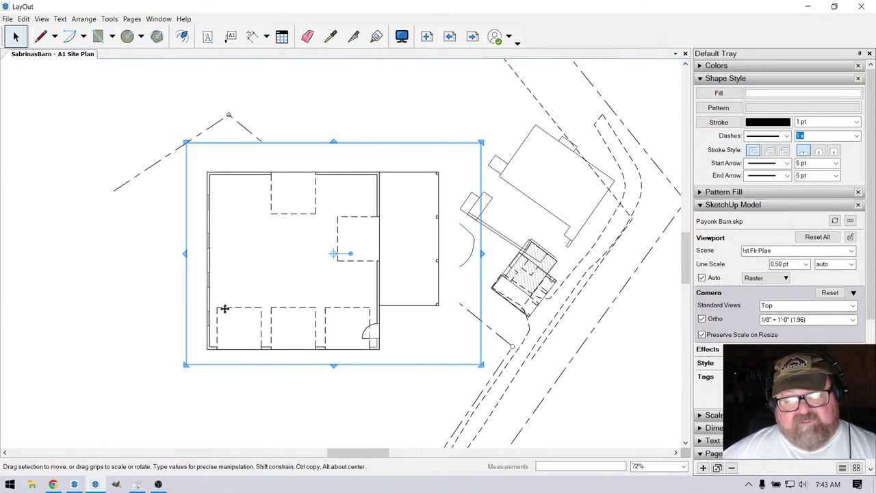
pyautogui.scroll(-1, 476, 262)
pyautogui.scroll(-4, 476, 262)
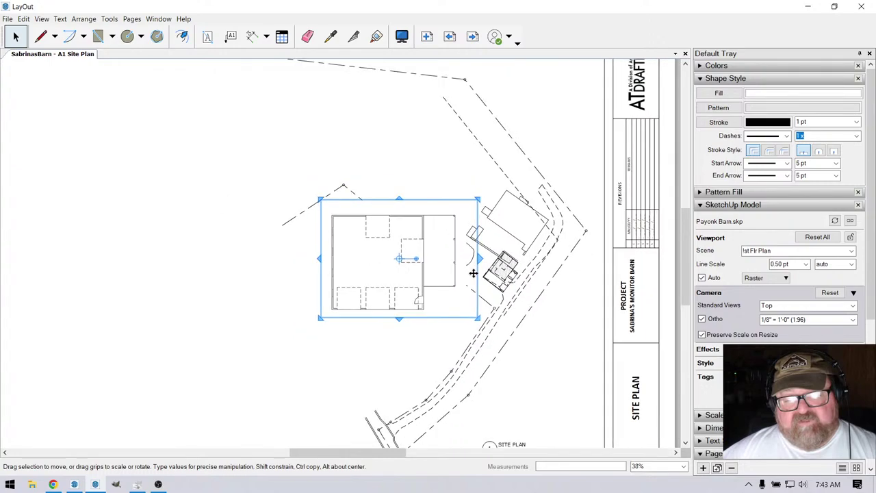
pyautogui.moveTo(408, 289); pyautogui.dragTo(229, 322)
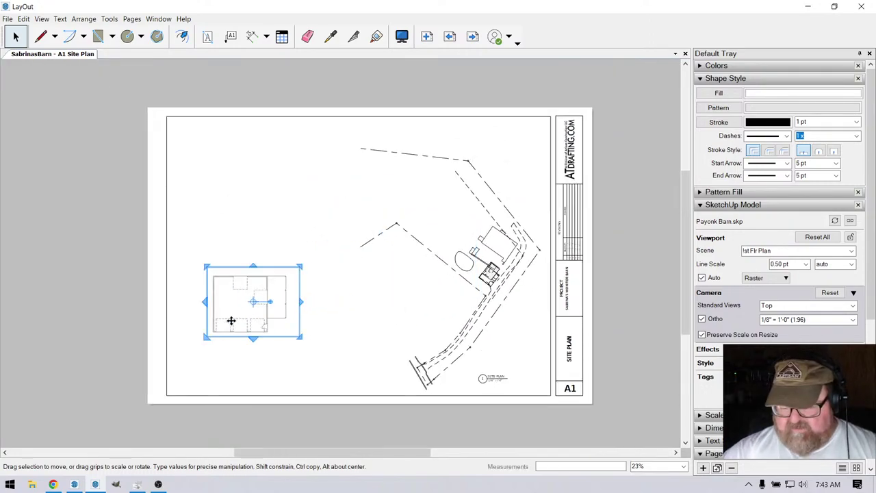
pyautogui.press('Delete')
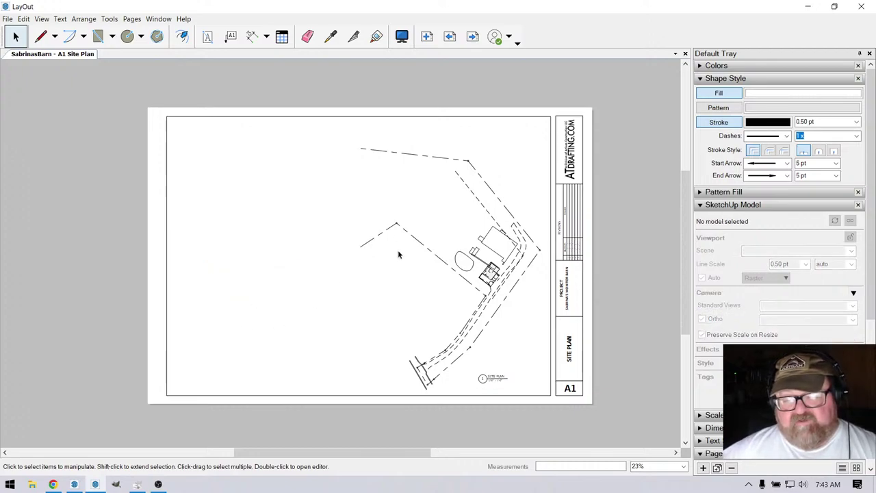
pyautogui.scroll(-1, 394, 252)
pyautogui.click(450, 266)
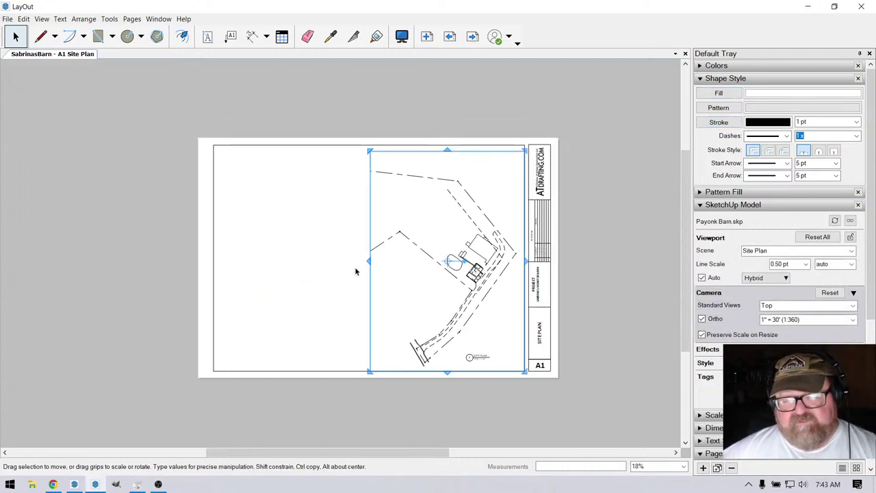
# Widen the site plan viewport leftward and set its scale to 1" = 20' (1:240).
pyautogui.moveTo(368, 259); pyautogui.dragTo(280, 261)
pyautogui.rightClick(470, 274)
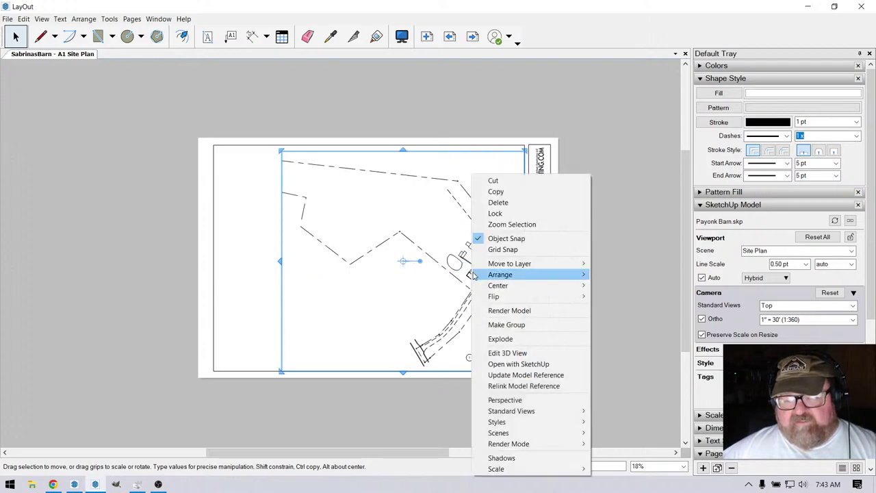
pyautogui.moveTo(503, 469)
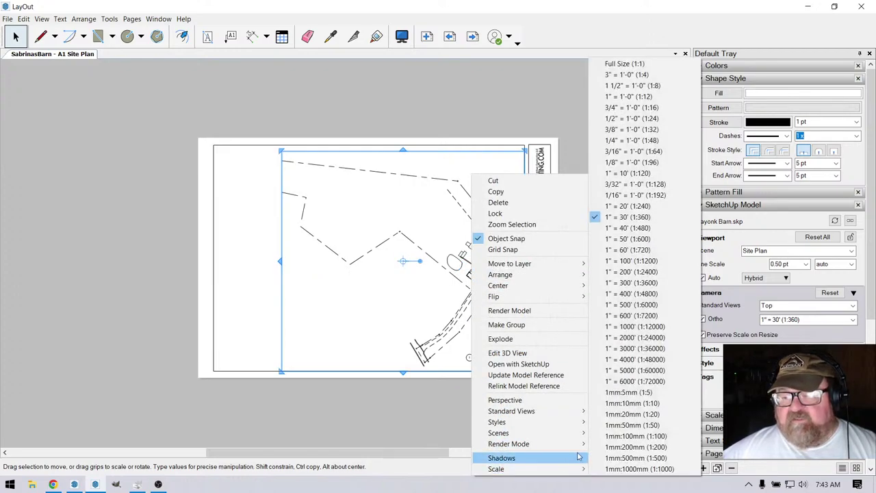
pyautogui.click(635, 207)
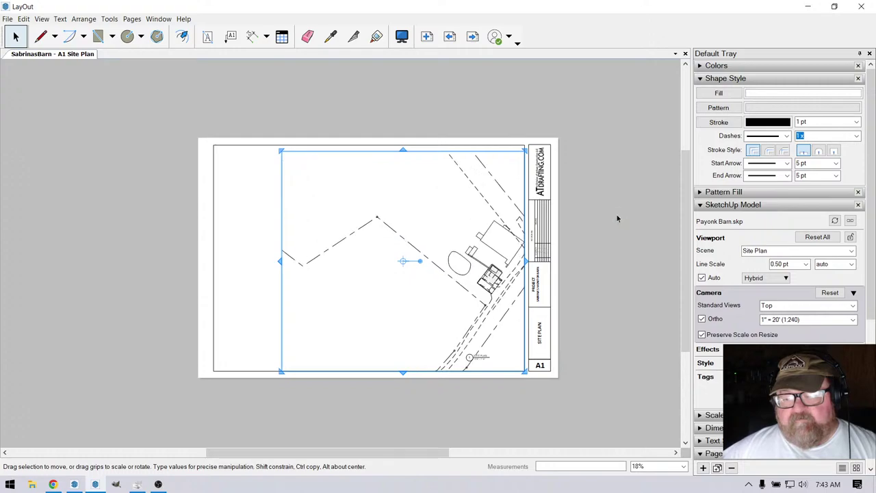
# Reposition the site plan viewport and adjust its edges to fit the sheet border's full height.
pyautogui.moveTo(491, 286); pyautogui.dragTo(464, 255)
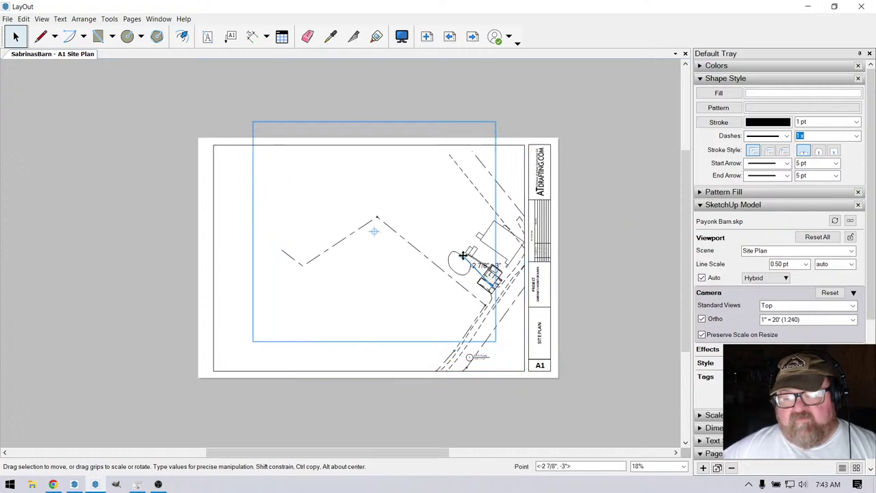
pyautogui.moveTo(373, 342); pyautogui.dragTo(373, 372)
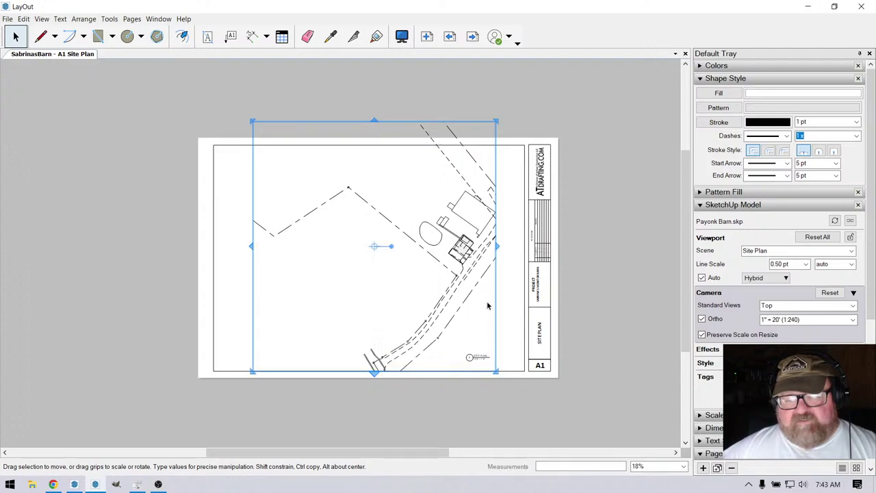
pyautogui.moveTo(495, 244); pyautogui.dragTo(529, 247)
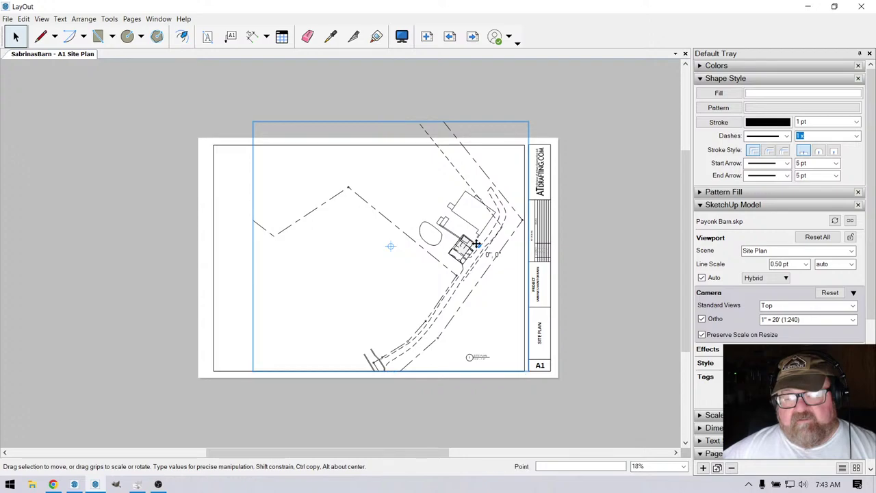
pyautogui.moveTo(475, 240); pyautogui.dragTo(465, 241)
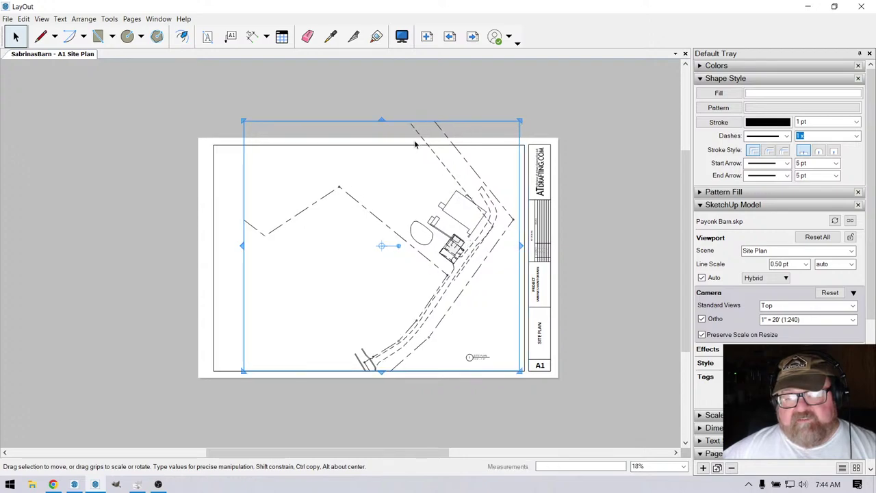
pyautogui.moveTo(382, 120); pyautogui.dragTo(381, 155)
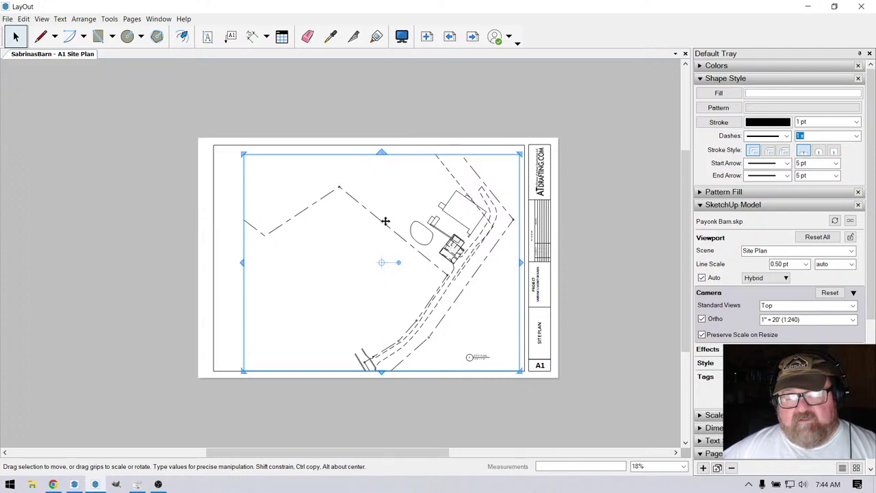
pyautogui.click(395, 317)
pyautogui.moveTo(441, 251); pyautogui.dragTo(442, 241)
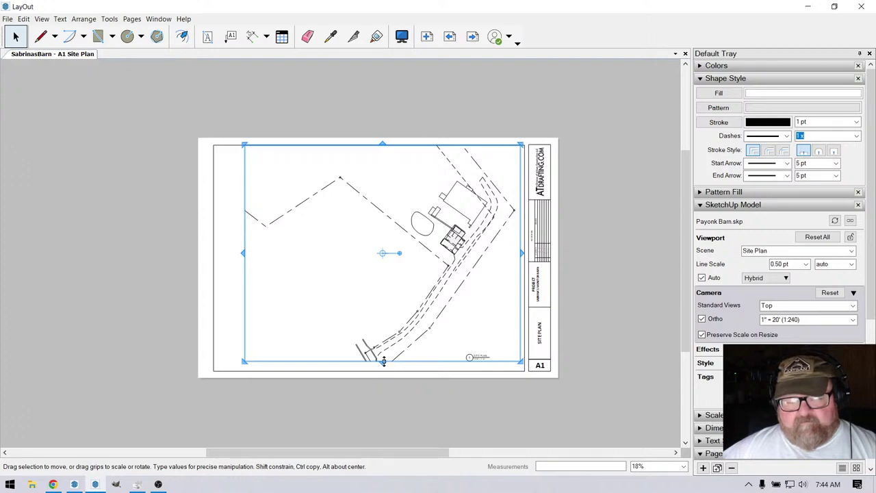
pyautogui.moveTo(384, 361); pyautogui.dragTo(380, 382)
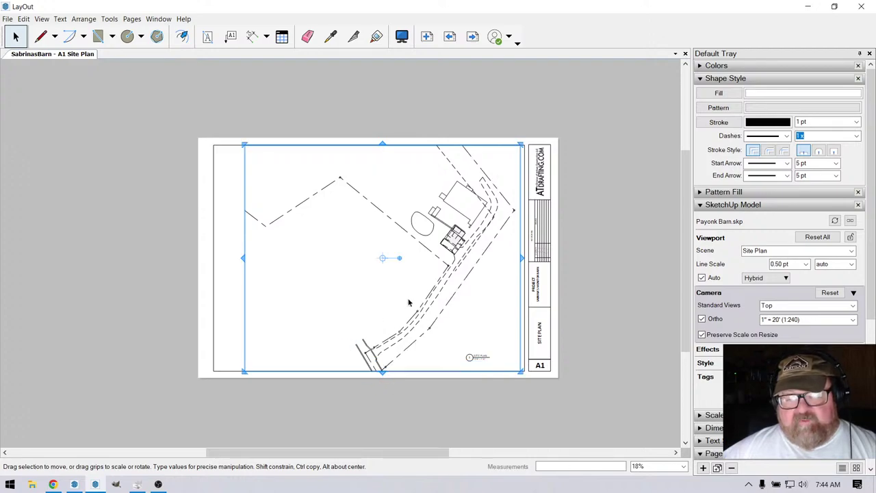
pyautogui.moveTo(381, 142); pyautogui.dragTo(383, 150)
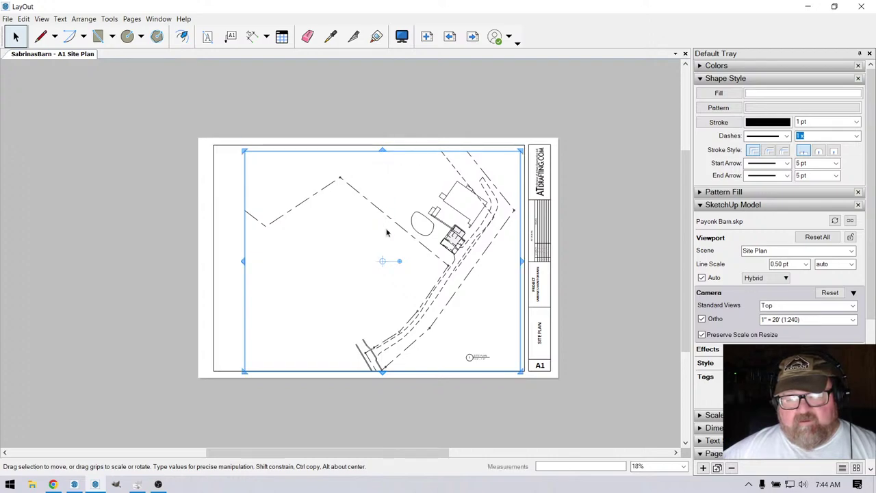
pyautogui.press('Escape')
pyautogui.click(416, 232)
# Undo the last edge change and extend the site plan viewport's bottom edge toward the border.
pyautogui.press('Escape')
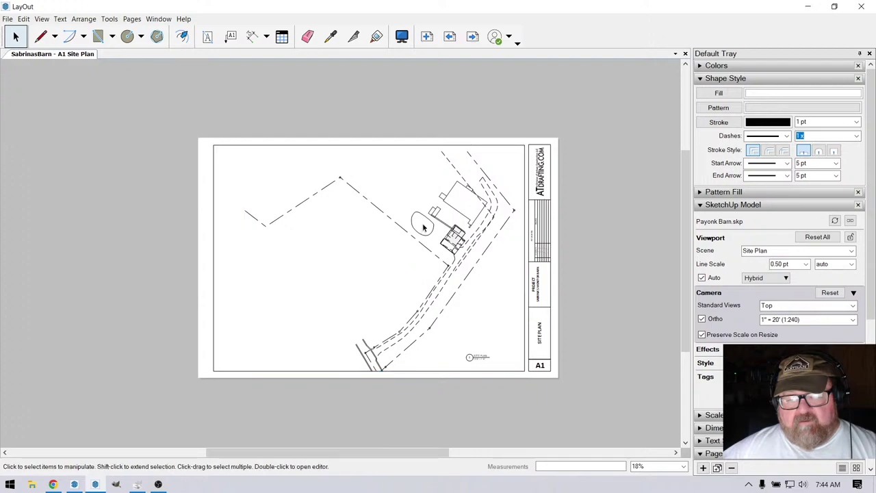
pyautogui.click(426, 225)
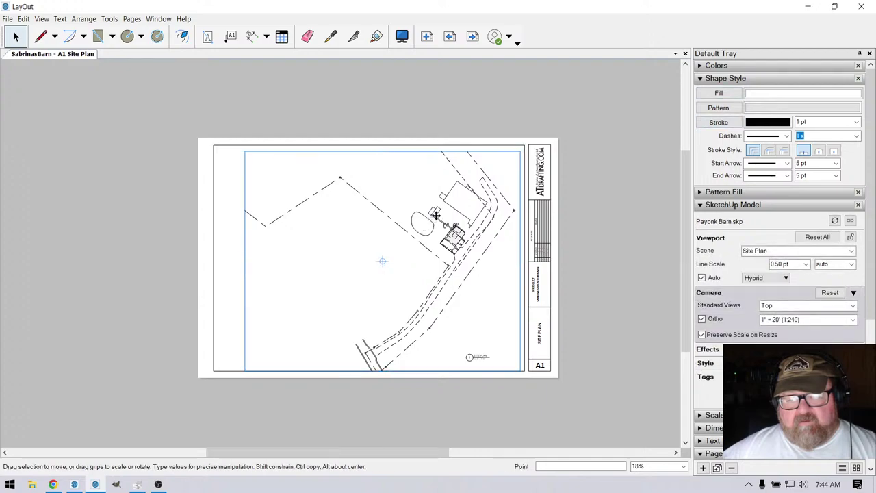
pyautogui.hotkey('ctrl', 'z')
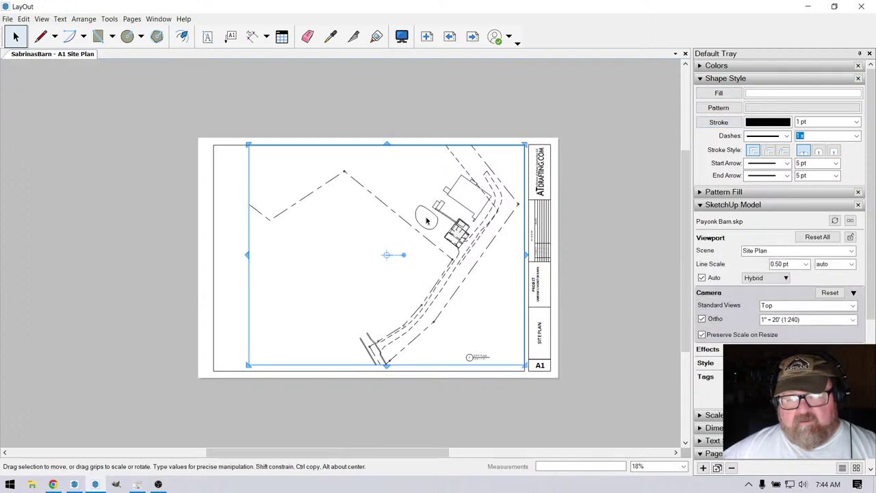
pyautogui.press('Escape')
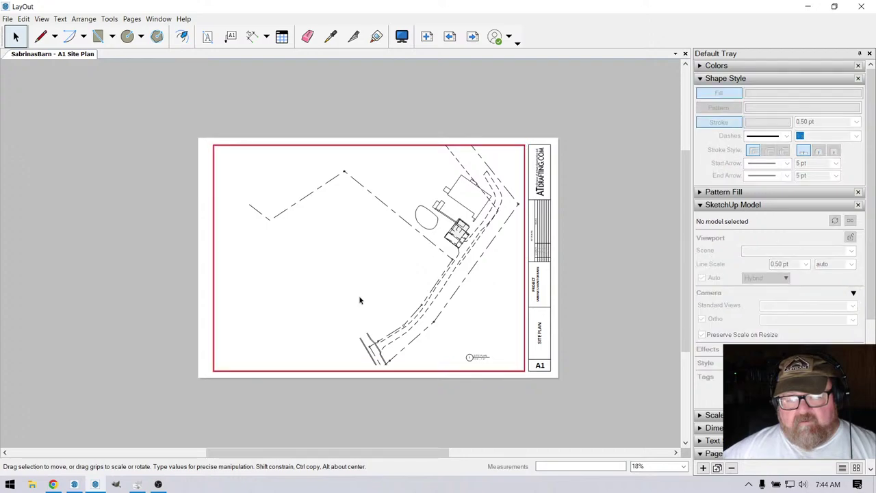
pyautogui.click(383, 363)
pyautogui.scroll(5, 396, 377)
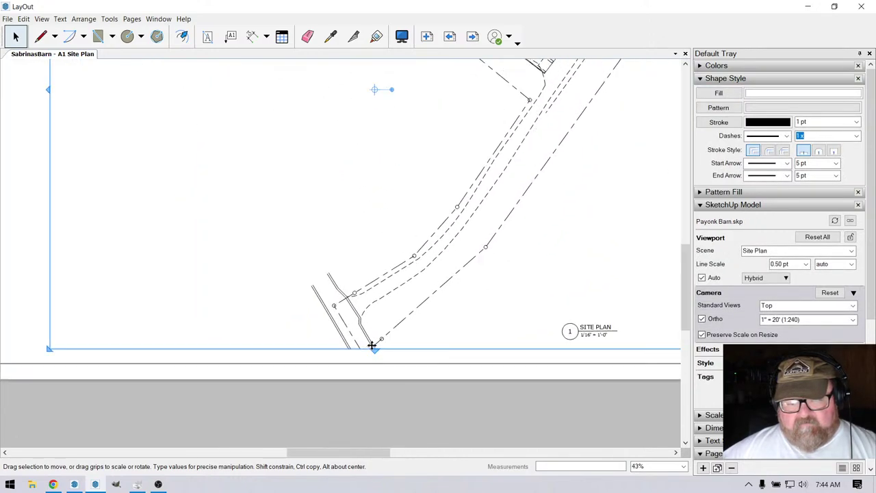
pyautogui.moveTo(373, 350); pyautogui.dragTo(425, 358)
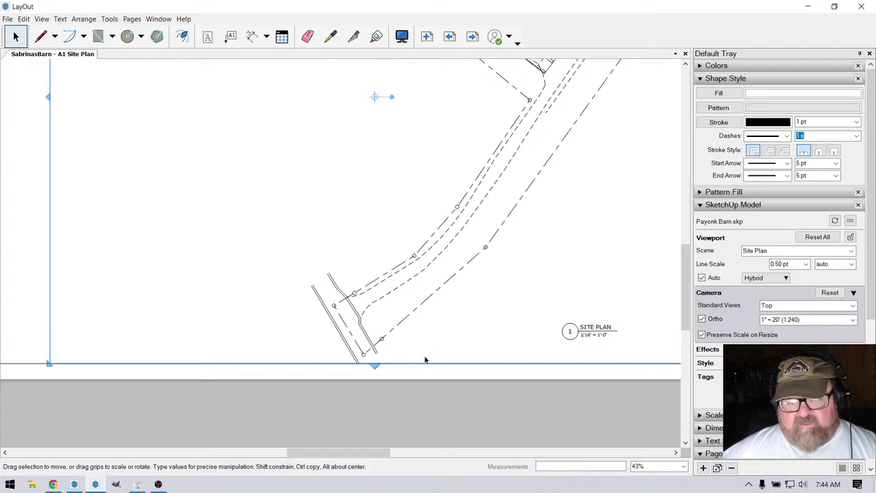
pyautogui.press('Escape')
pyautogui.scroll(-5, 408, 366)
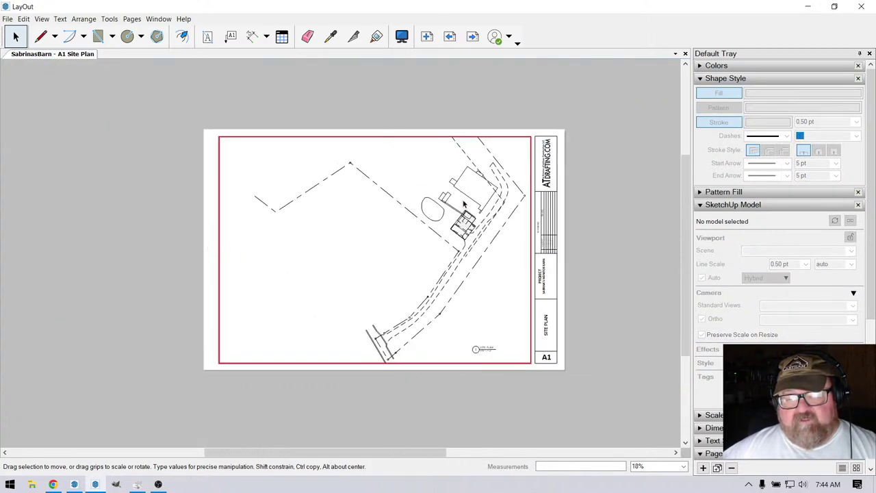
# Try lowering the top edge, undo it, then stretch the bottom edge down to the sheet border.
pyautogui.click(400, 141)
pyautogui.scroll(3, 395, 134)
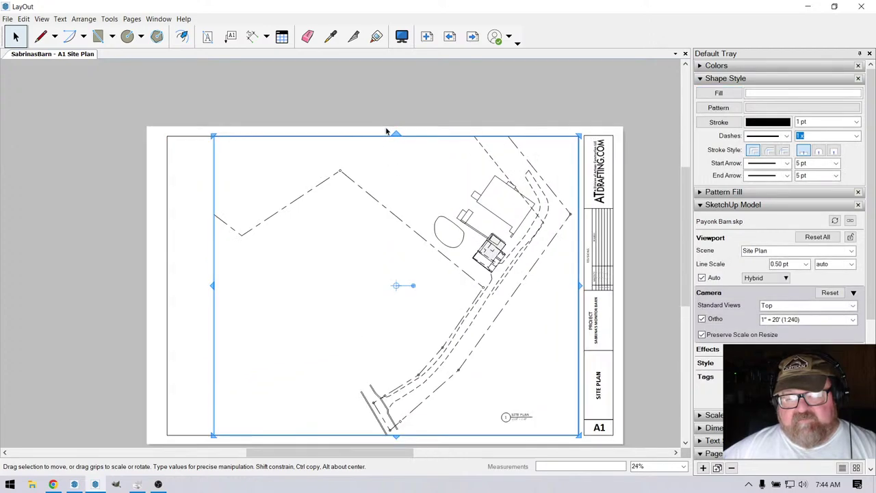
pyautogui.scroll(2, 395, 134)
pyautogui.moveTo(401, 134); pyautogui.dragTo(402, 152)
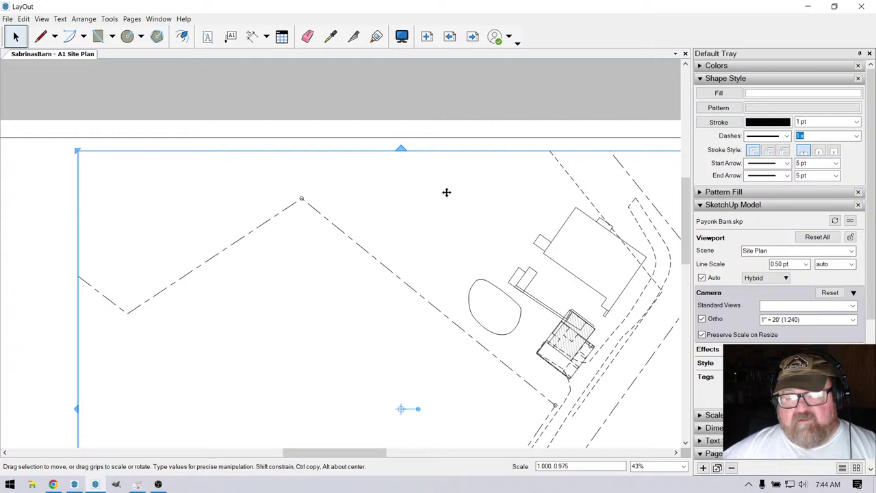
pyautogui.press('Escape')
pyautogui.click(554, 245)
pyautogui.hotkey('ctrl', 'z')
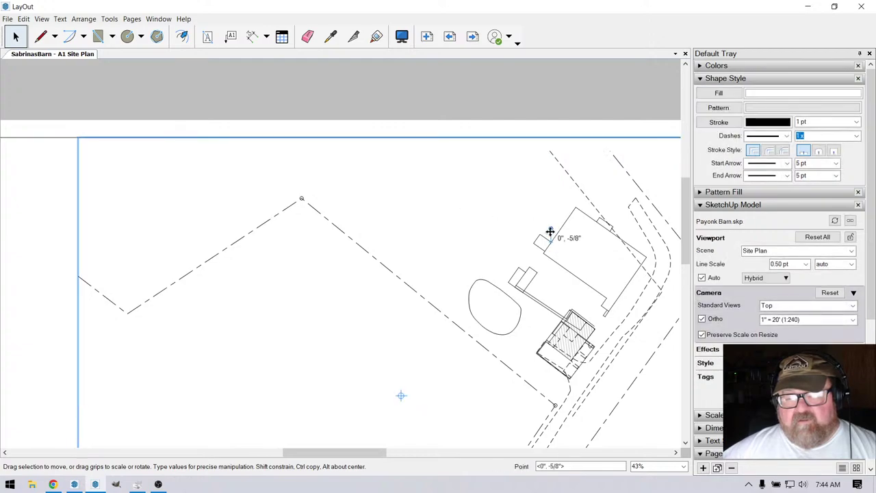
pyautogui.scroll(-5, 445, 301)
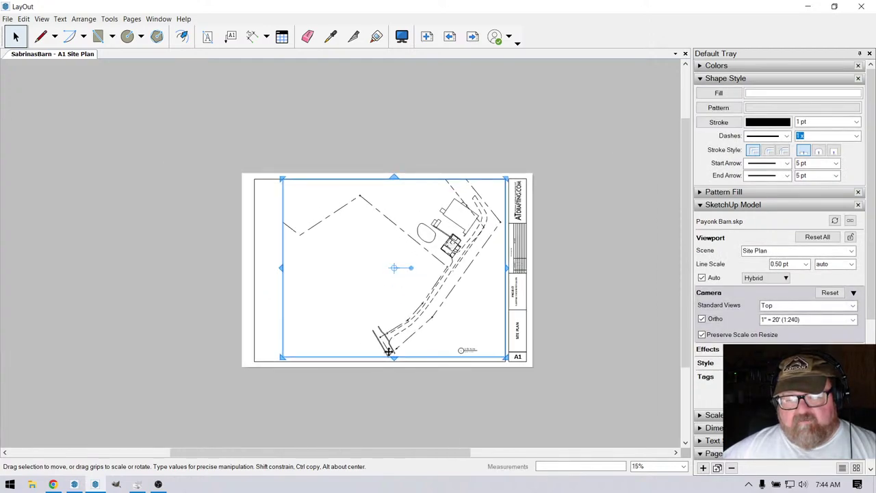
pyautogui.scroll(2, 404, 362)
pyautogui.scroll(2, 416, 371)
pyautogui.press('Escape')
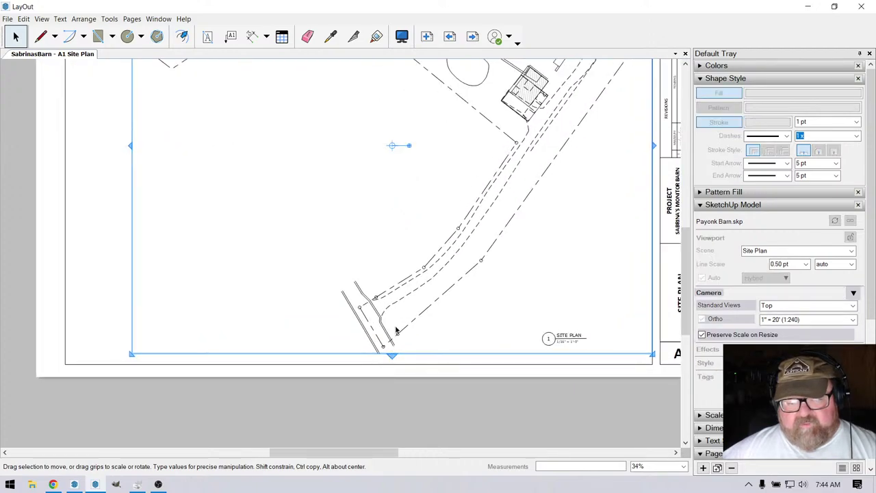
pyautogui.click(395, 351)
pyautogui.moveTo(392, 356); pyautogui.dragTo(391, 364)
pyautogui.press('Escape')
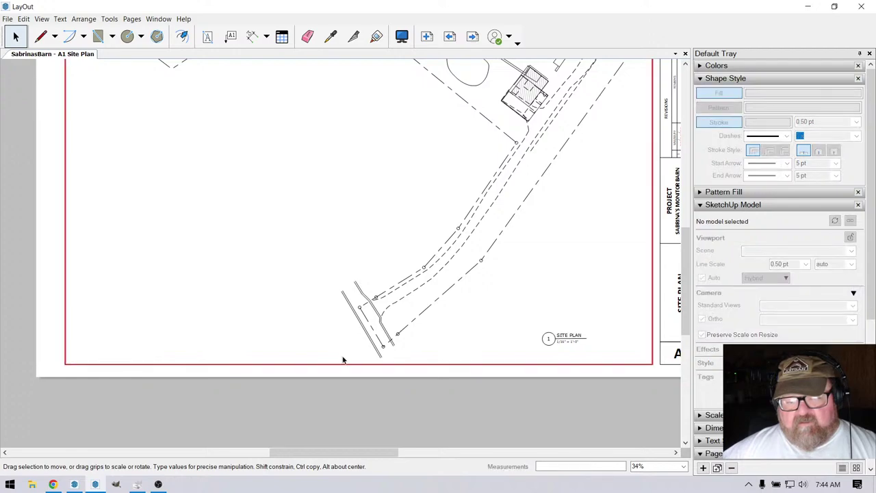
pyautogui.scroll(-2, 390, 383)
pyautogui.scroll(-1, 431, 304)
pyautogui.scroll(1, 432, 304)
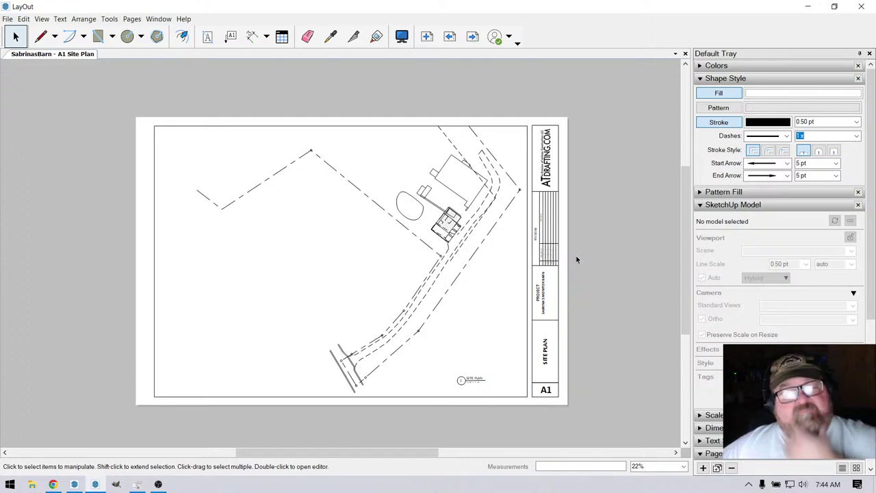
# Crop the site plan viewport's left side inward in two drags to remove the stray boundary lines.
pyautogui.click(455, 230)
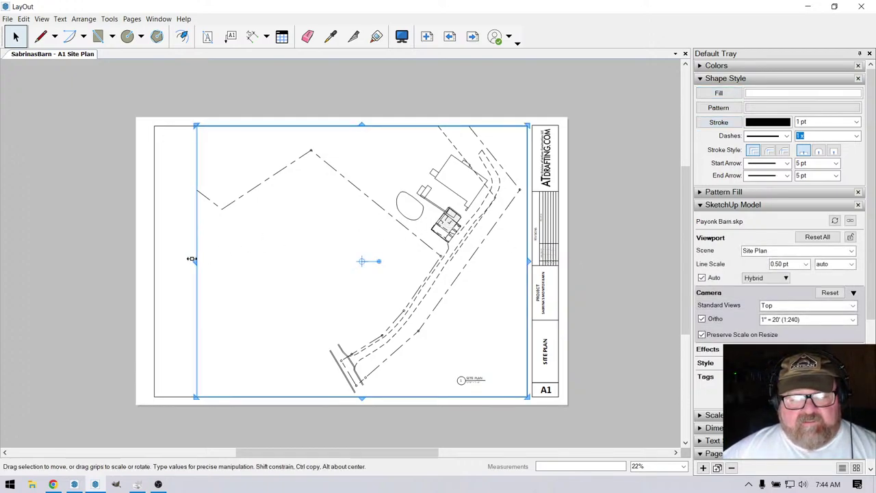
pyautogui.moveTo(193, 259); pyautogui.dragTo(287, 265)
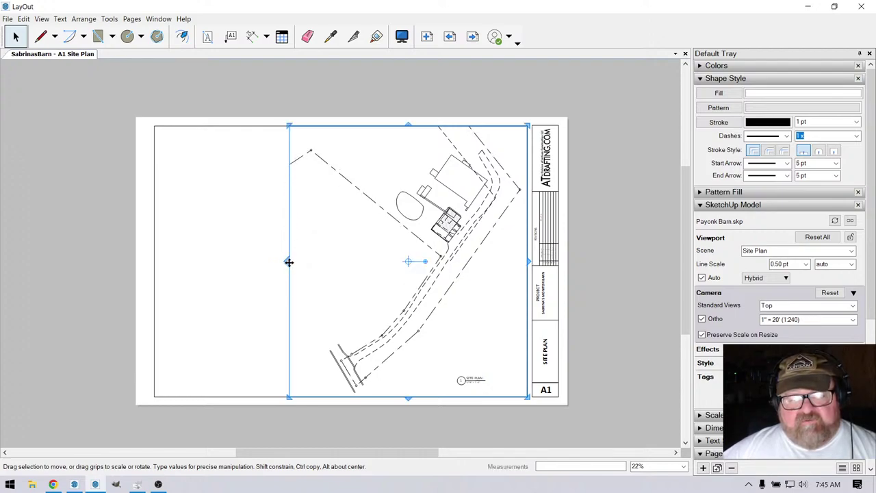
pyautogui.moveTo(289, 262); pyautogui.dragTo(296, 268)
pyautogui.click(118, 274)
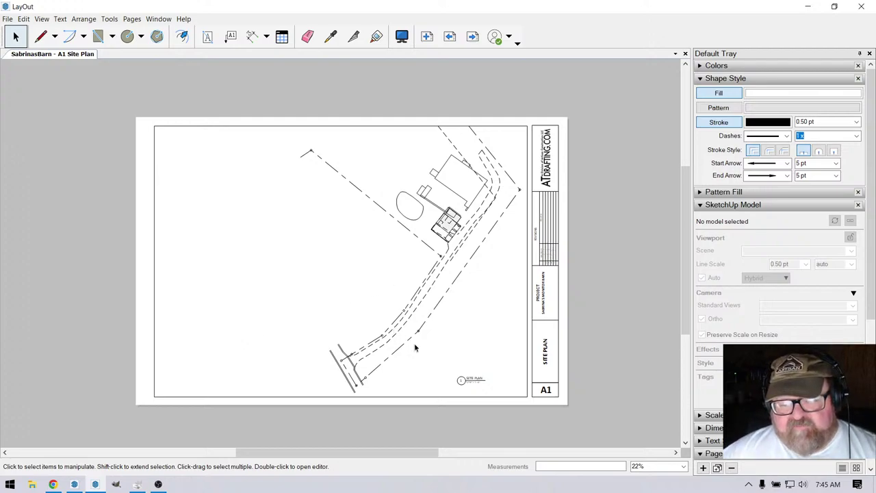
# Move the SITE PLAN title label up and right beside the drawing.
pyautogui.scroll(1, 460, 380)
pyautogui.click(472, 380)
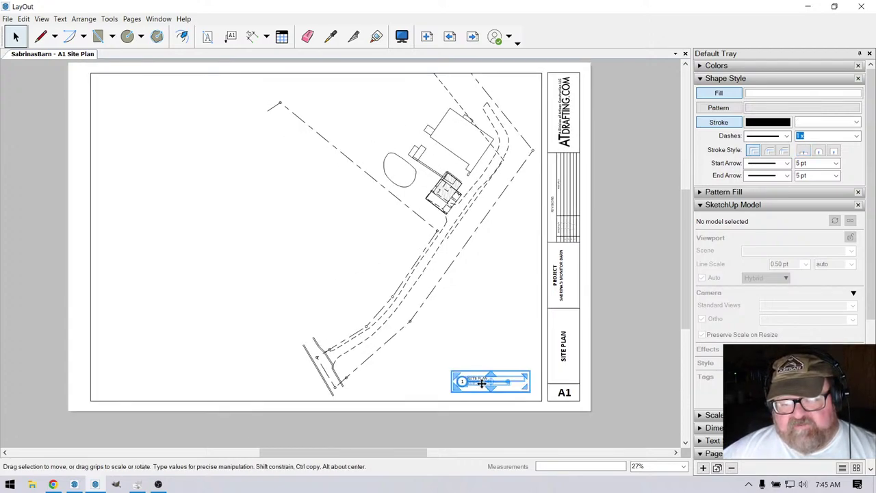
pyautogui.moveTo(483, 378); pyautogui.dragTo(528, 245)
pyautogui.click(328, 253)
# Shorten the underline beneath SITE PLAN so it fits the title text.
pyautogui.scroll(2, 494, 279)
pyautogui.click(465, 275)
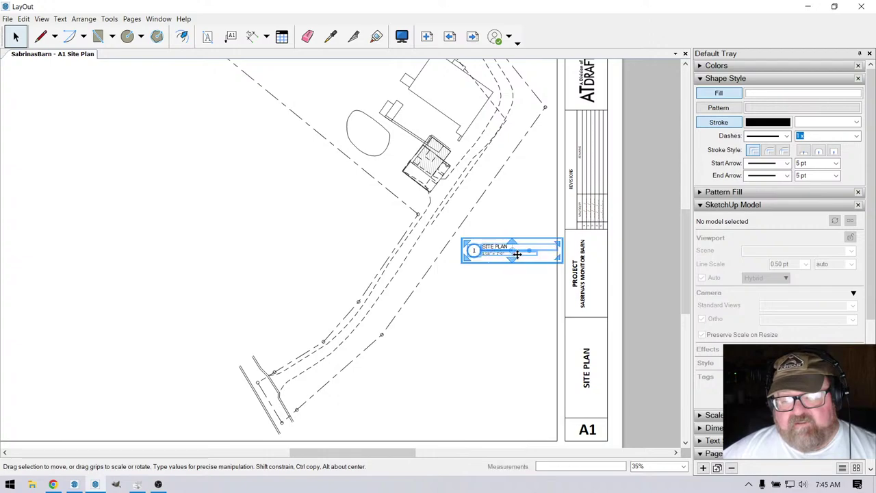
pyautogui.scroll(3, 530, 243)
pyautogui.scroll(2, 541, 250)
pyautogui.scroll(2, 544, 253)
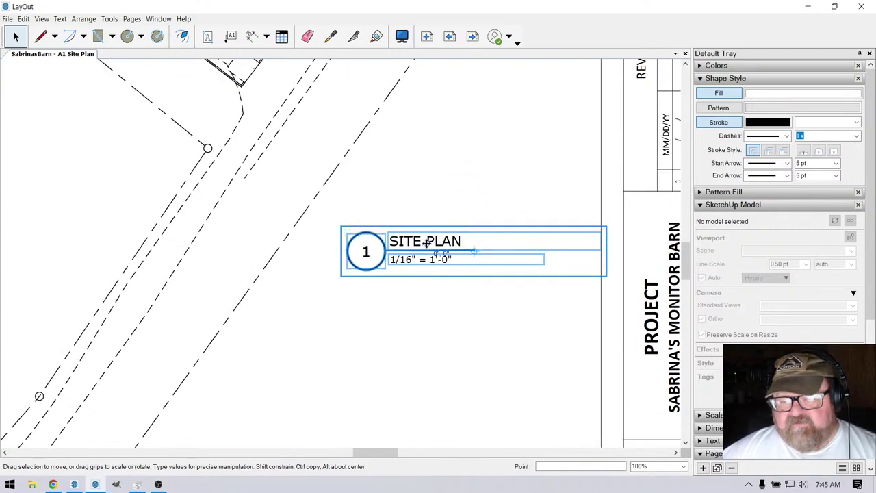
pyautogui.press('Escape')
pyautogui.click(456, 245)
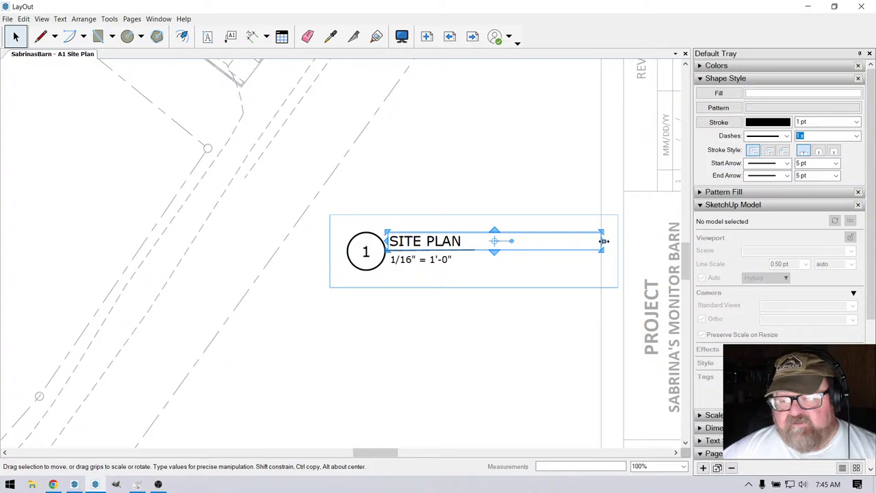
pyautogui.moveTo(604, 241); pyautogui.dragTo(527, 241)
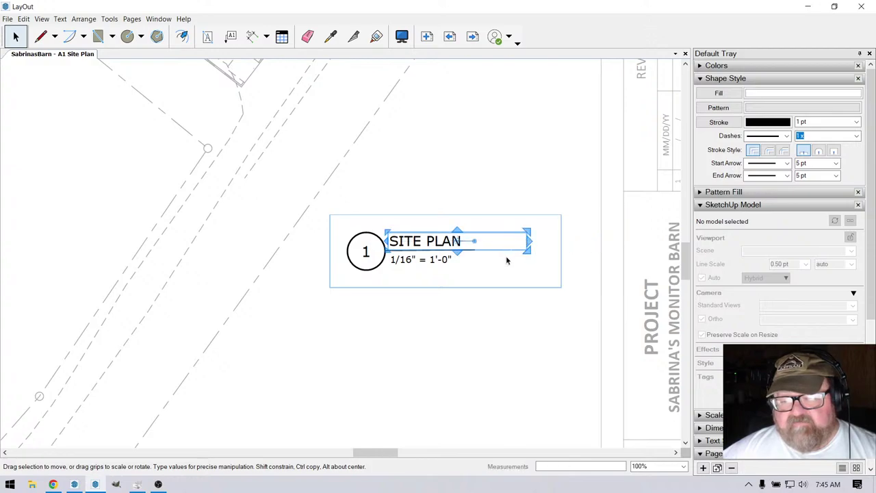
pyautogui.scroll(-3, 440, 294)
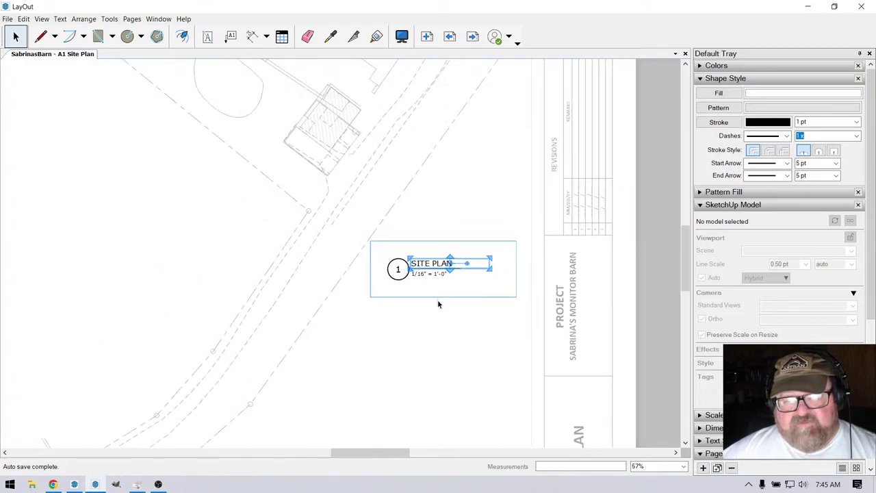
pyautogui.click(650, 203)
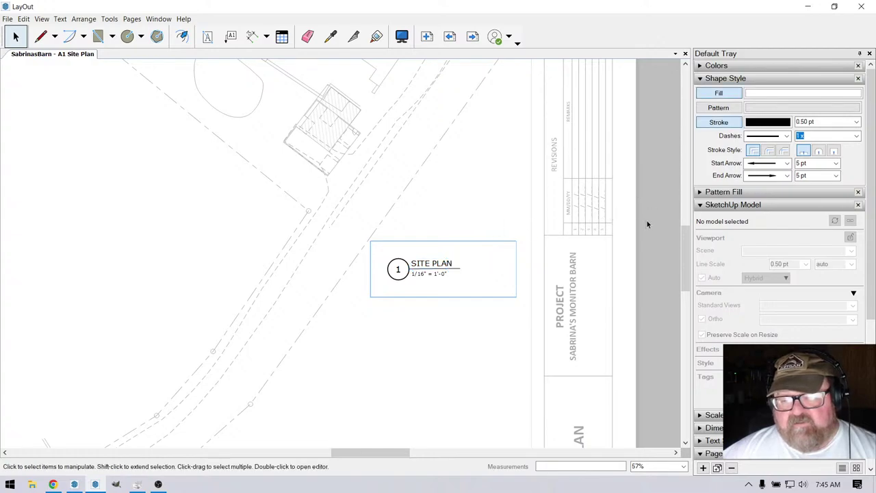
pyautogui.scroll(-2, 647, 221)
pyautogui.click(344, 210)
# Confirm the viewport's 1" = 20' scale and retype the label's scale note to match.
pyautogui.rightClick(344, 209)
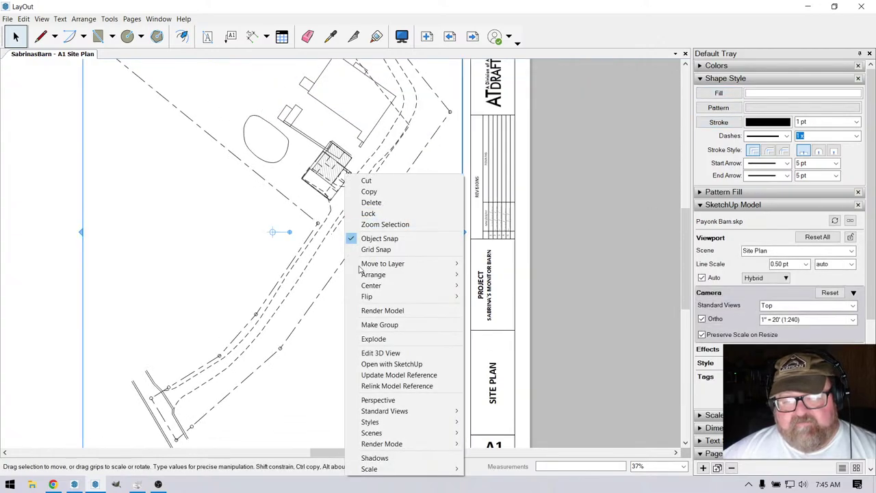
pyautogui.moveTo(388, 471)
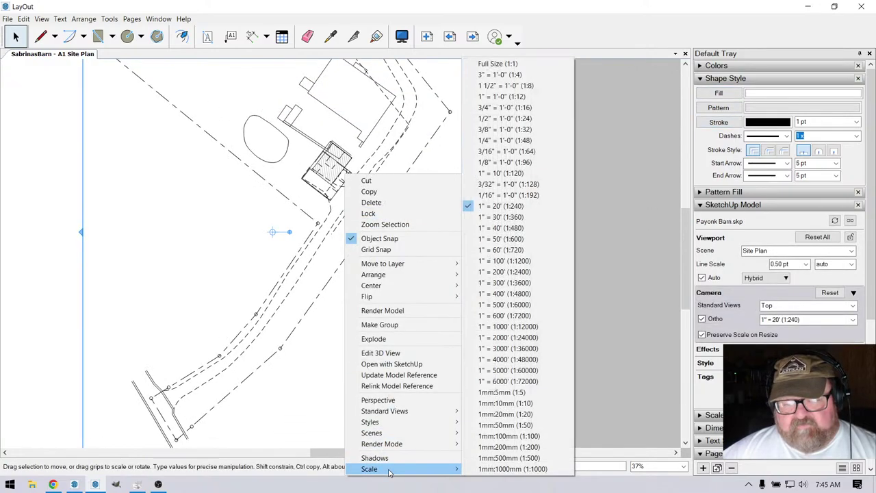
pyautogui.click(612, 313)
pyautogui.scroll(6, 417, 273)
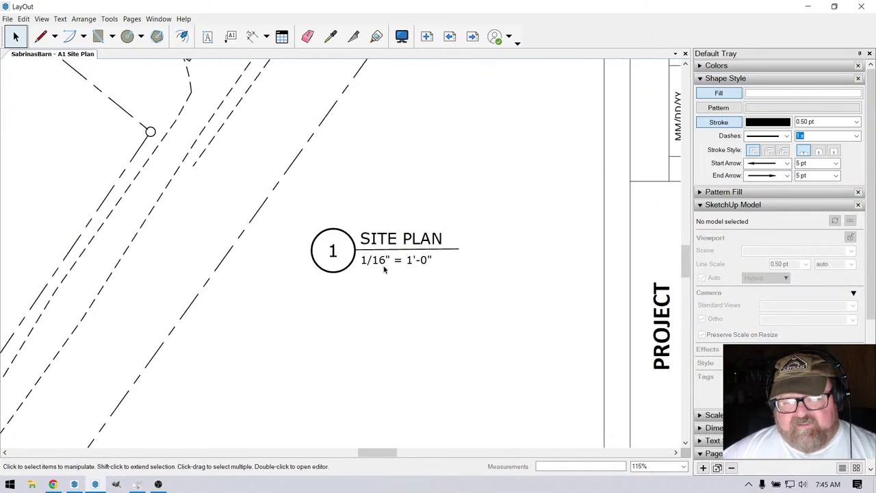
pyautogui.doubleClick(384, 268)
pyautogui.click(383, 260)
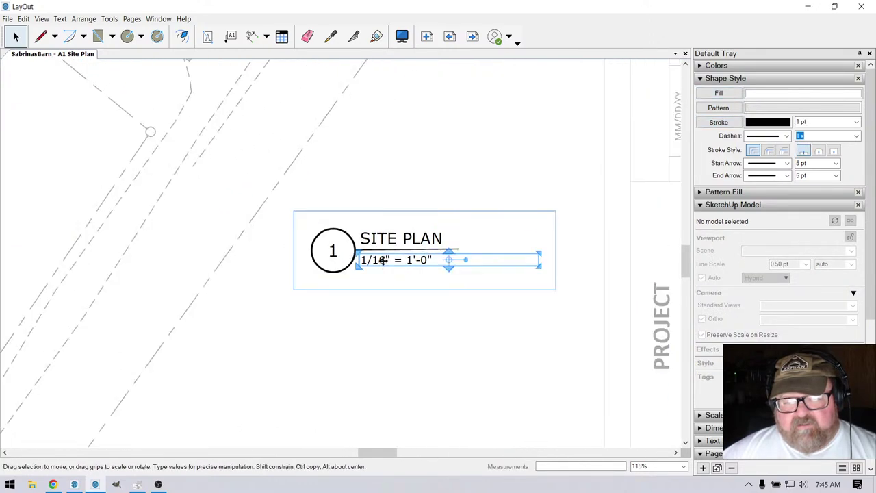
pyautogui.doubleClick(383, 261)
pyautogui.write('1" = 20')
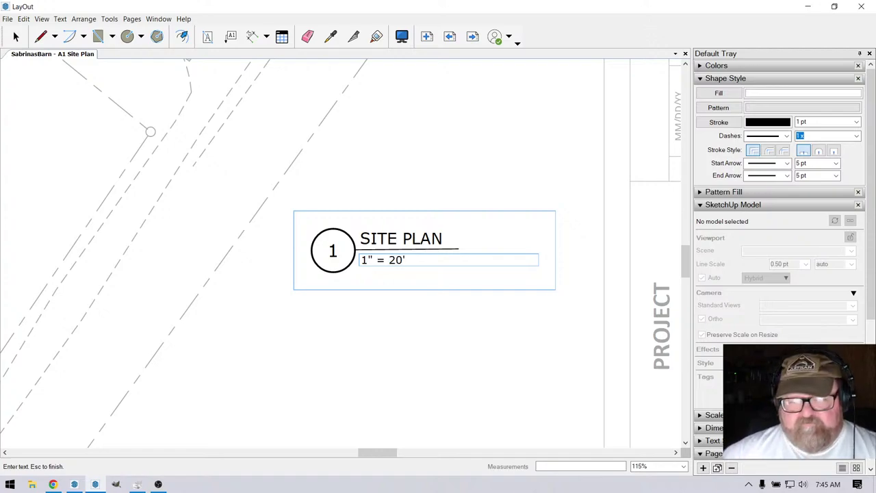
pyautogui.press('Escape')
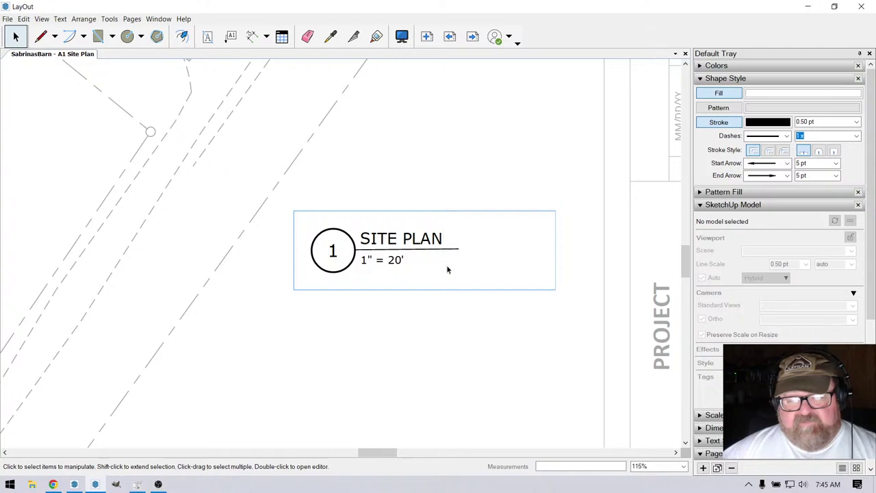
# Nudge the SITE PLAN label slightly to the right.
pyautogui.scroll(-2, 450, 273)
pyautogui.scroll(-4, 452, 278)
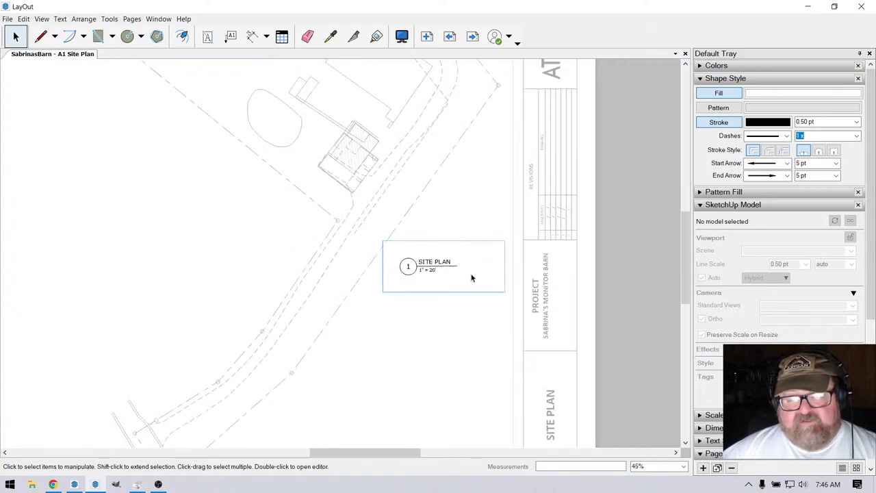
pyautogui.scroll(-1, 585, 296)
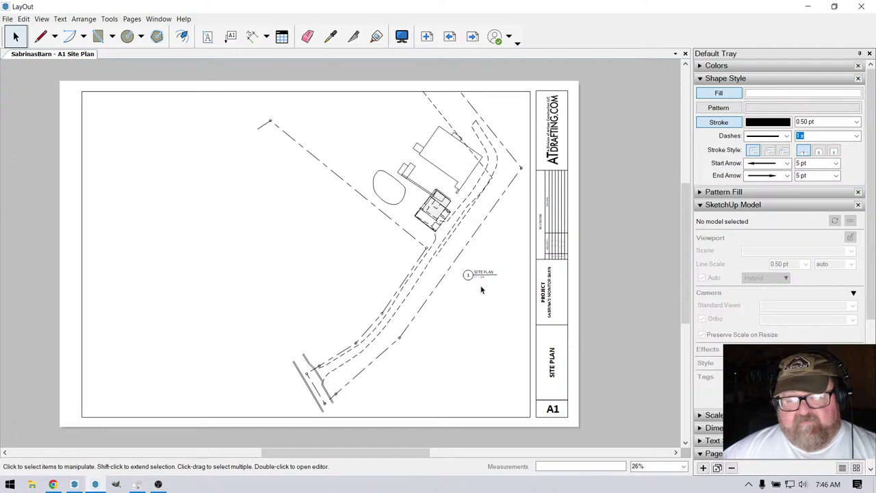
pyautogui.scroll(3, 477, 271)
pyautogui.click(484, 258)
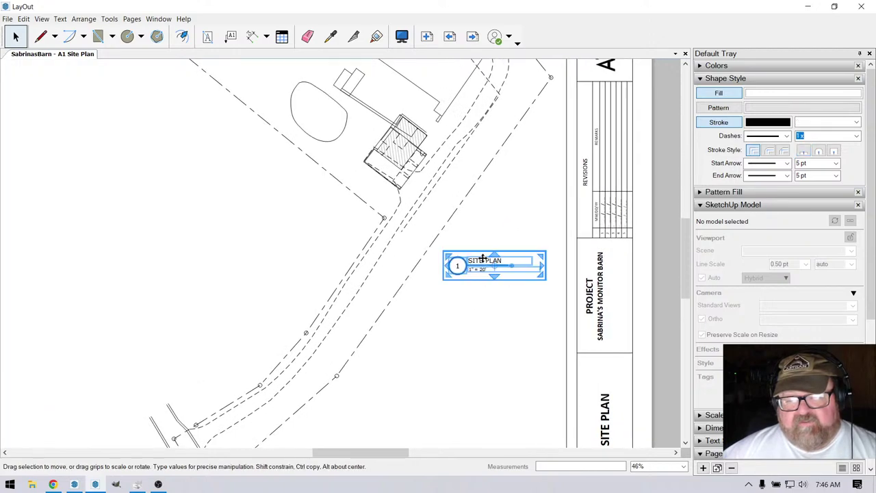
pyautogui.moveTo(477, 259); pyautogui.dragTo(486, 259)
pyautogui.press('Escape')
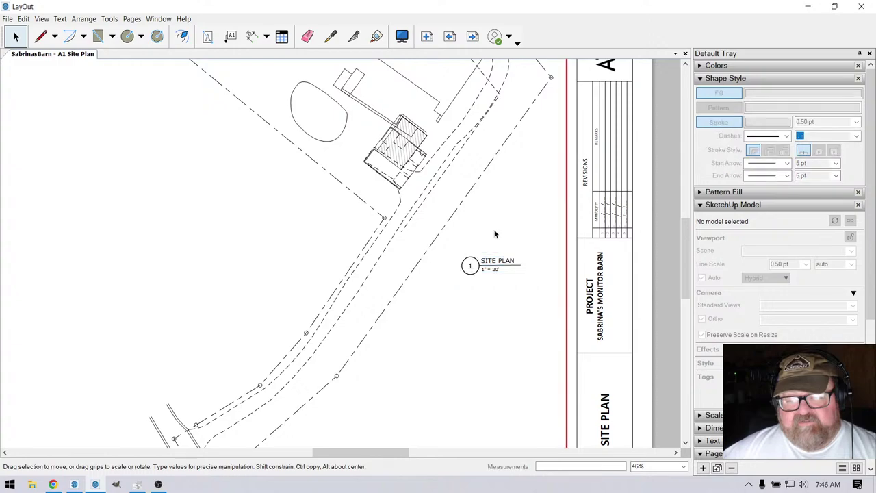
pyautogui.scroll(-5, 490, 258)
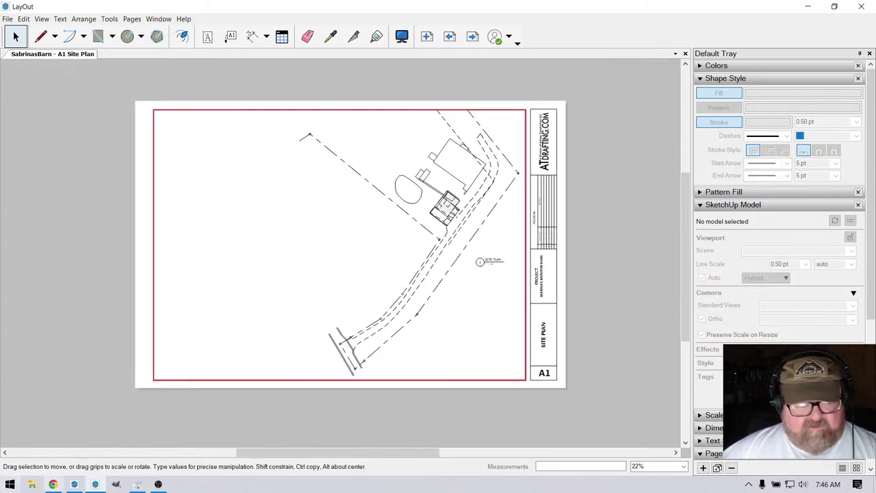
# Bring the SketchUp barn model forward, cancelling an accidental Open dialog.
pyautogui.click(74, 485)
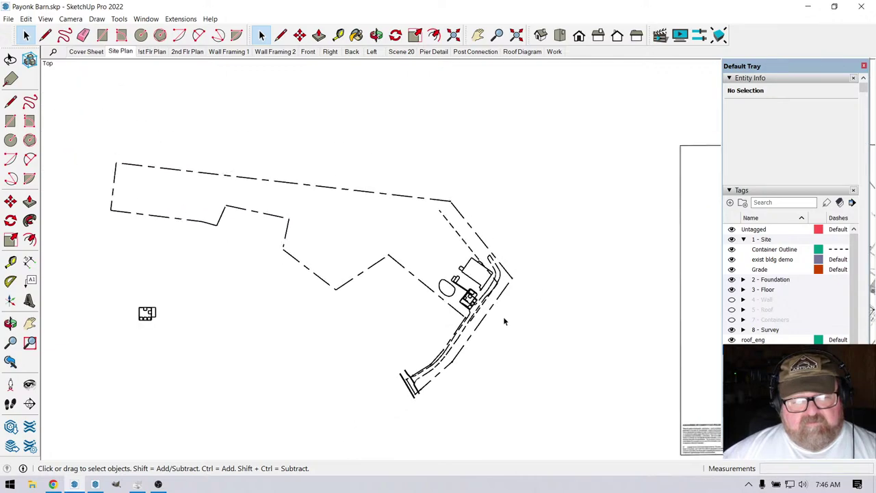
pyautogui.scroll(8, 317, 313)
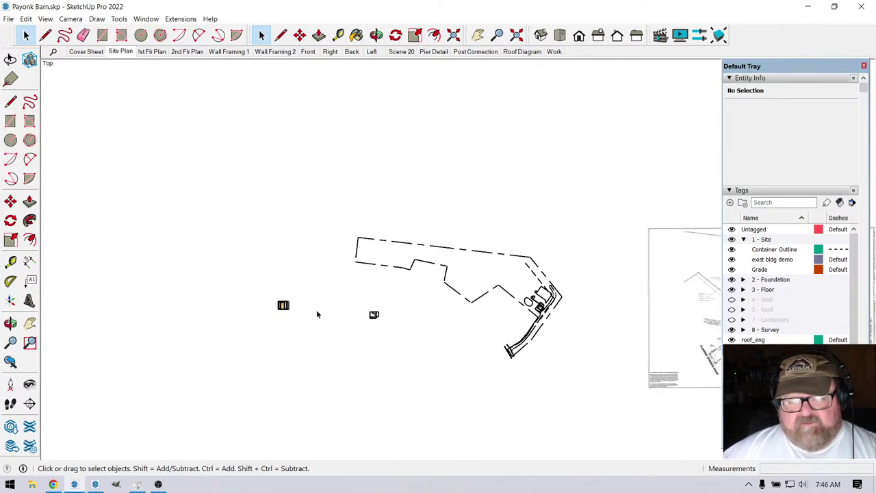
pyautogui.scroll(-5, 174, 307)
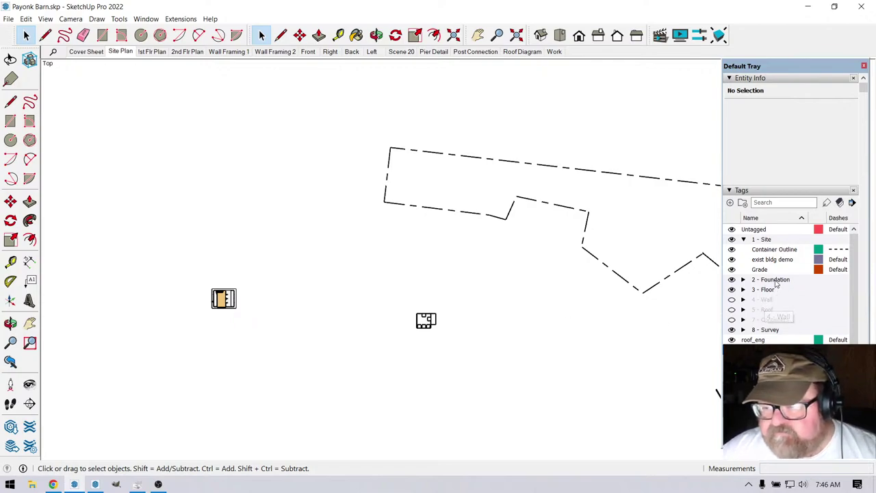
pyautogui.scroll(-1, 775, 286)
pyautogui.scroll(-2, 789, 294)
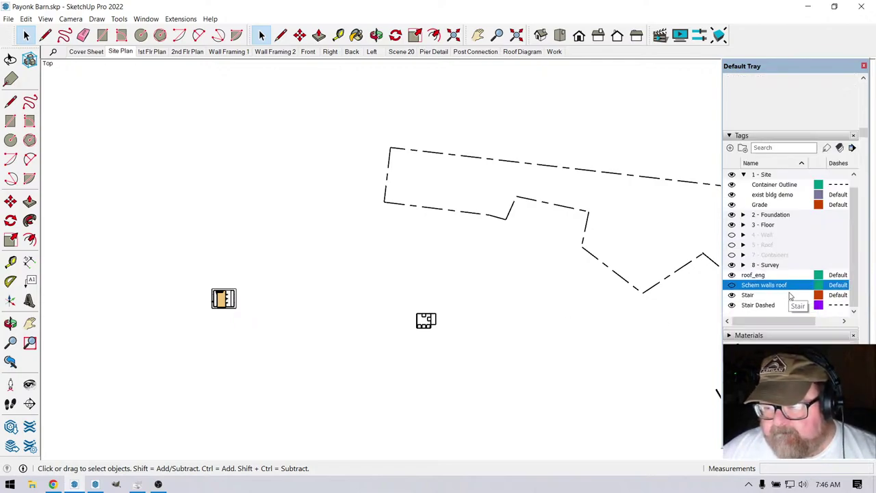
pyautogui.scroll(3, 789, 295)
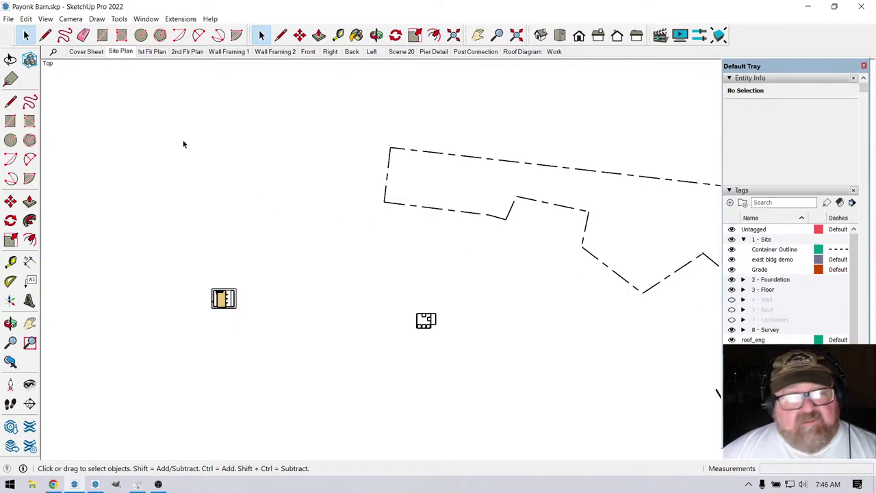
pyautogui.click(9, 19)
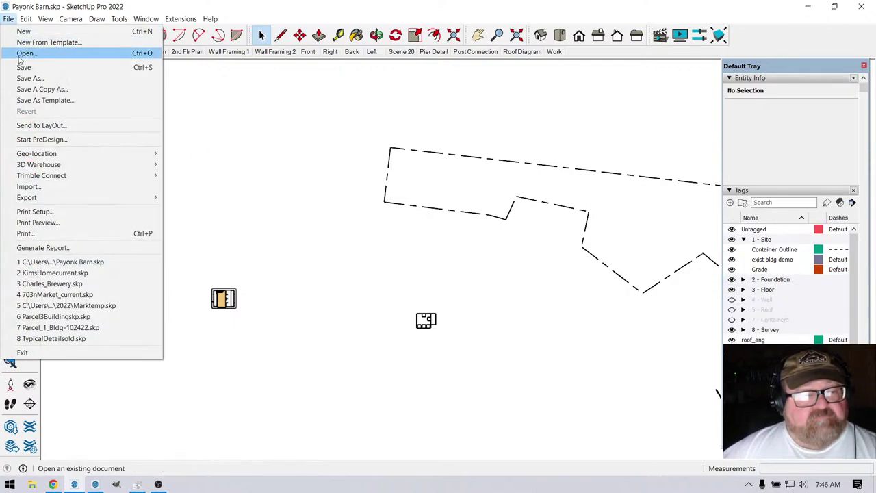
pyautogui.click(25, 54)
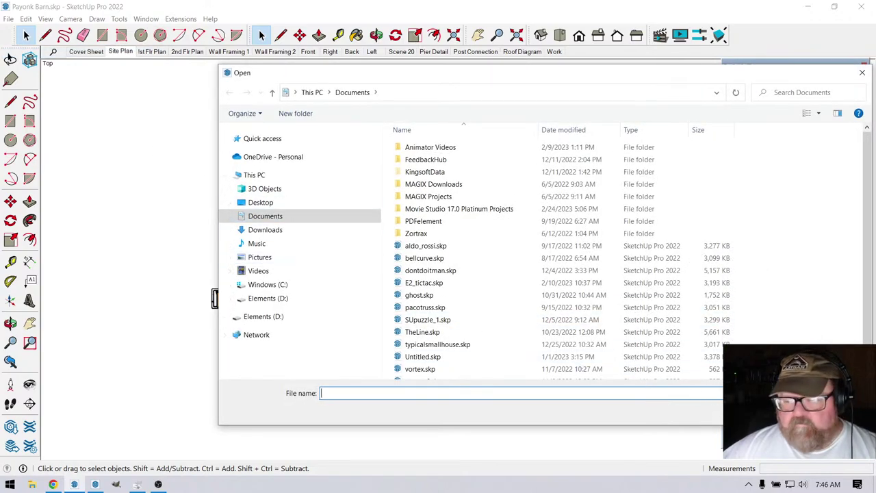
pyautogui.press('Escape')
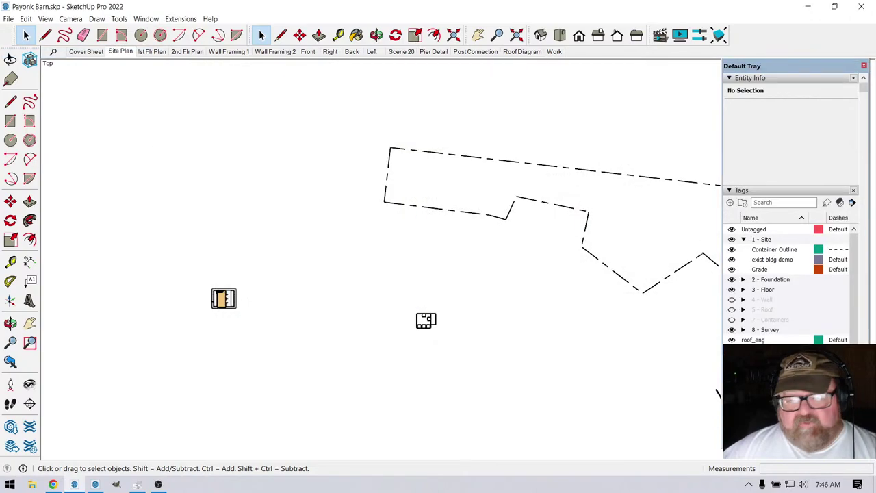
# Create a new model from Artisan Template under My templates.
pyautogui.click(8, 19)
pyautogui.click(26, 41)
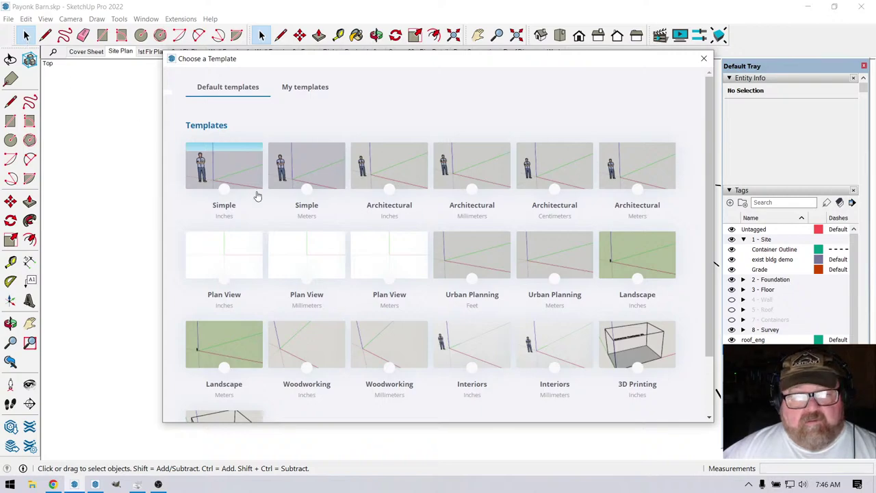
pyautogui.scroll(-2, 247, 253)
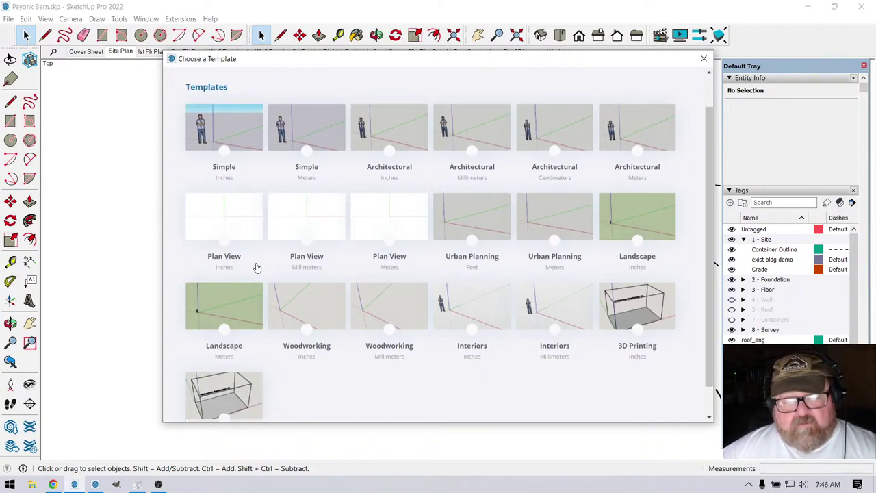
pyautogui.scroll(2, 432, 281)
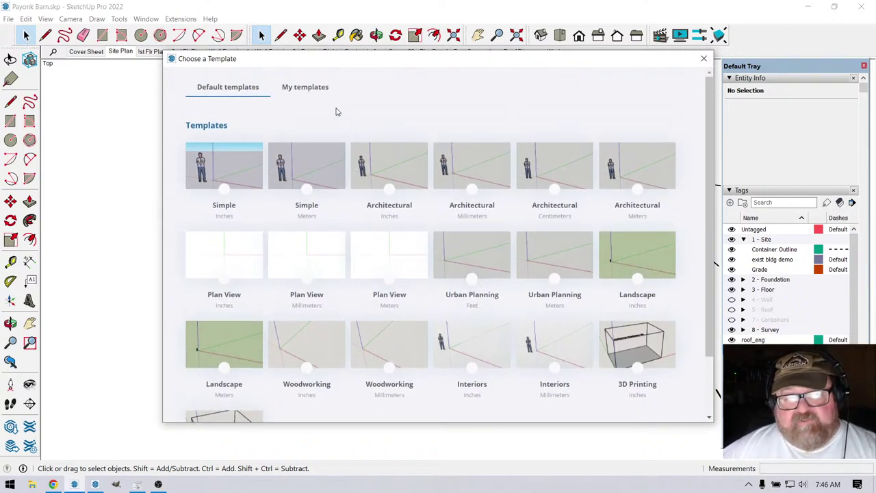
pyautogui.click(318, 93)
pyautogui.click(211, 176)
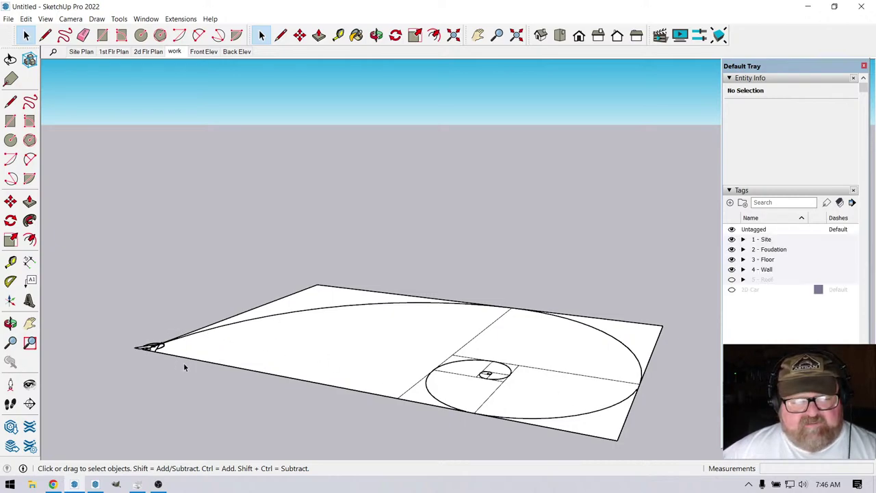
# Orbit to a top view, copy the north-arrow group, and reopen Payonk Barn.skp from recent files.
pyautogui.click(376, 35)
pyautogui.moveTo(243, 292); pyautogui.dragTo(297, 469)
pyautogui.scroll(5, 180, 417)
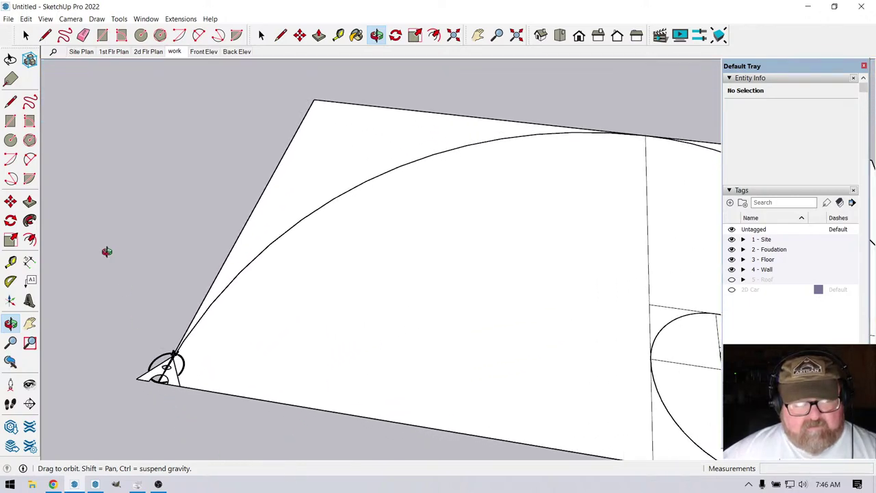
pyautogui.click(26, 35)
pyautogui.scroll(4, 243, 405)
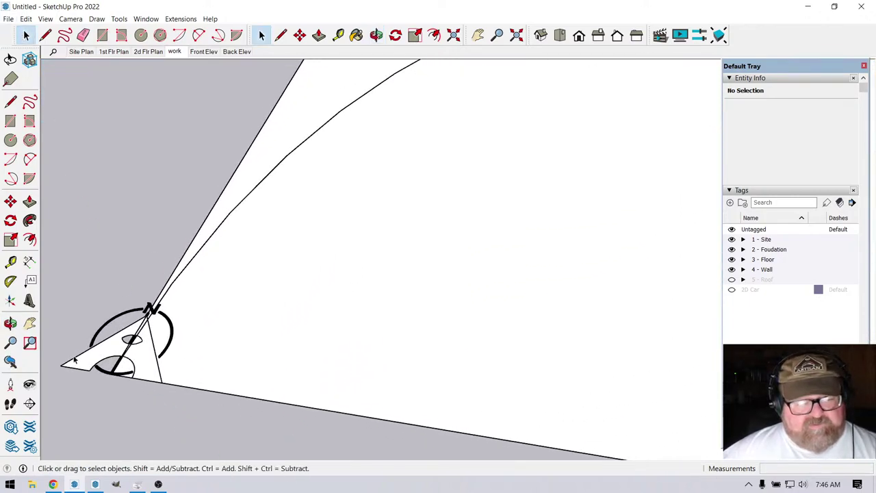
pyautogui.click(86, 351)
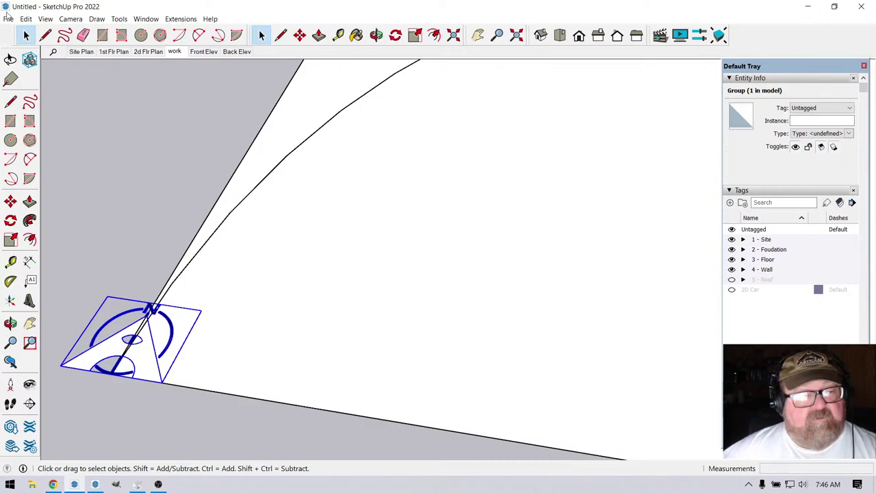
pyautogui.click(25, 18)
pyautogui.click(39, 67)
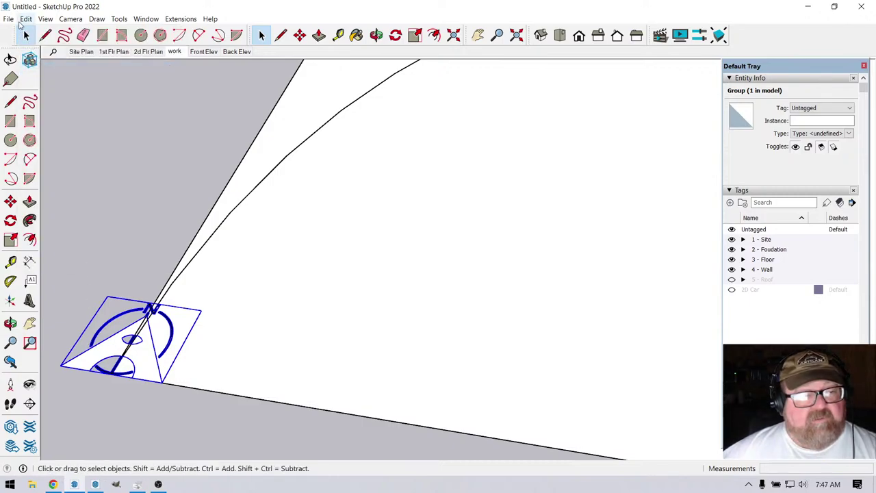
pyautogui.click(9, 18)
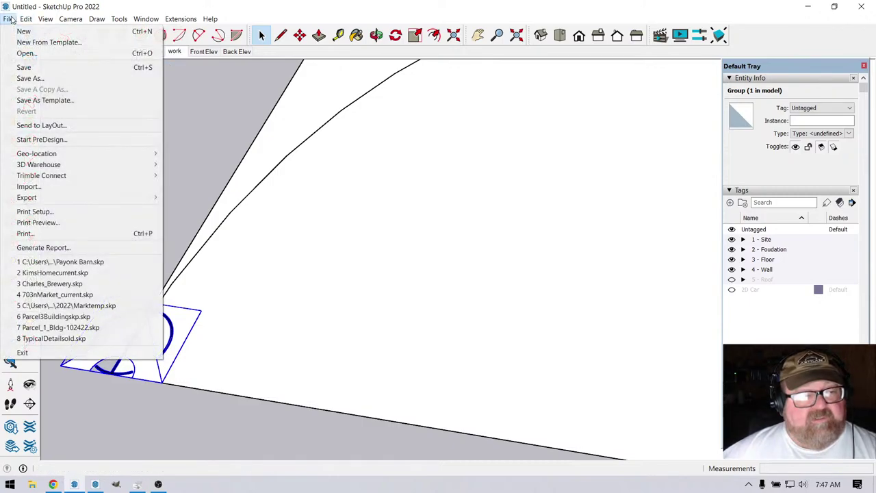
pyautogui.click(69, 261)
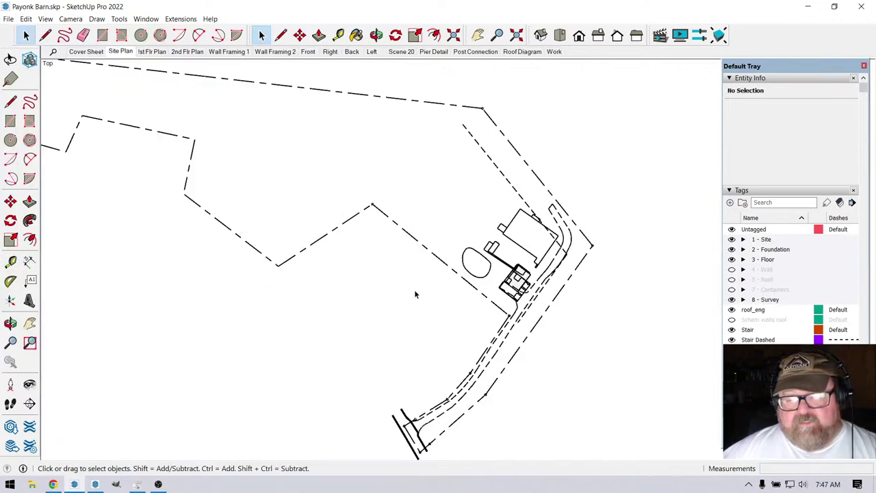
# Paste the copied north arrow into the Payonk Barn site plan and move it into place.
pyautogui.scroll(5, 414, 289)
pyautogui.scroll(-2, 131, 122)
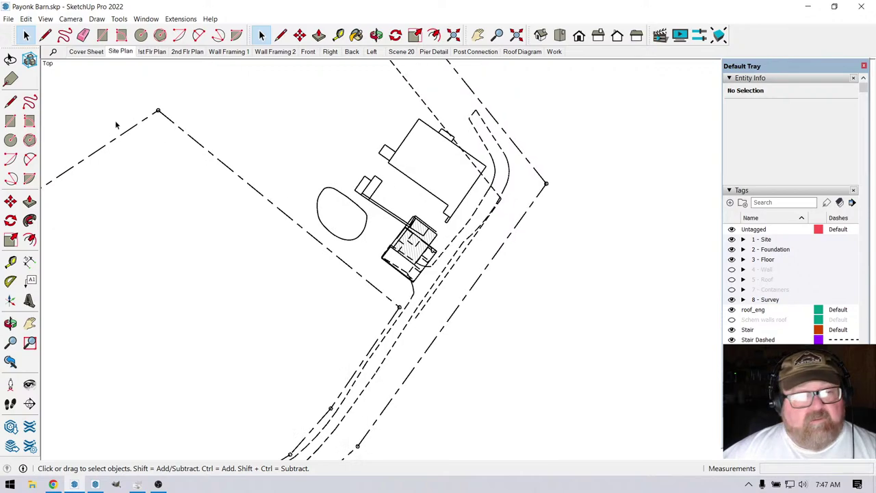
pyautogui.click(25, 18)
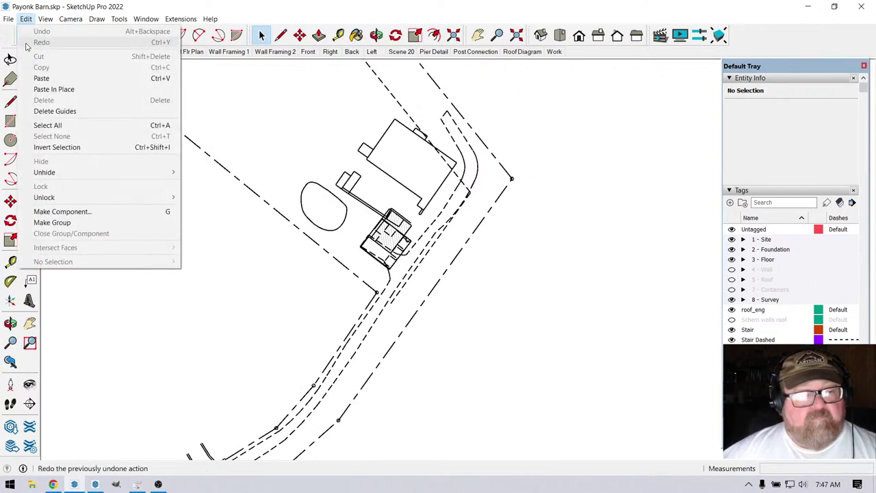
pyautogui.click(41, 76)
pyautogui.scroll(-1, 242, 156)
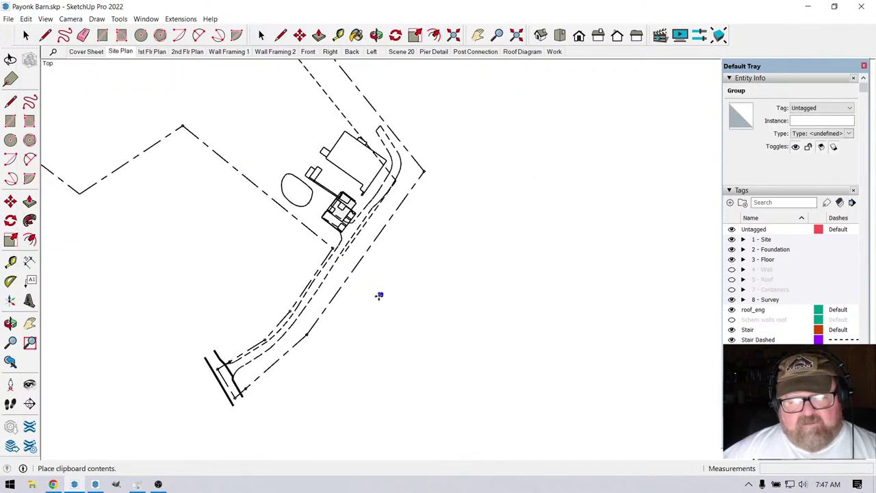
pyautogui.press('m')
pyautogui.scroll(8, 397, 313)
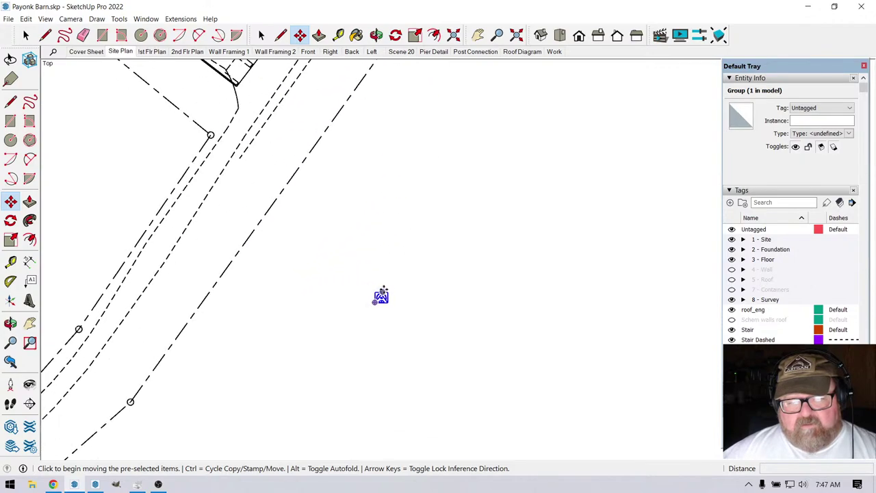
pyautogui.scroll(2, 385, 319)
pyautogui.scroll(-3, 356, 312)
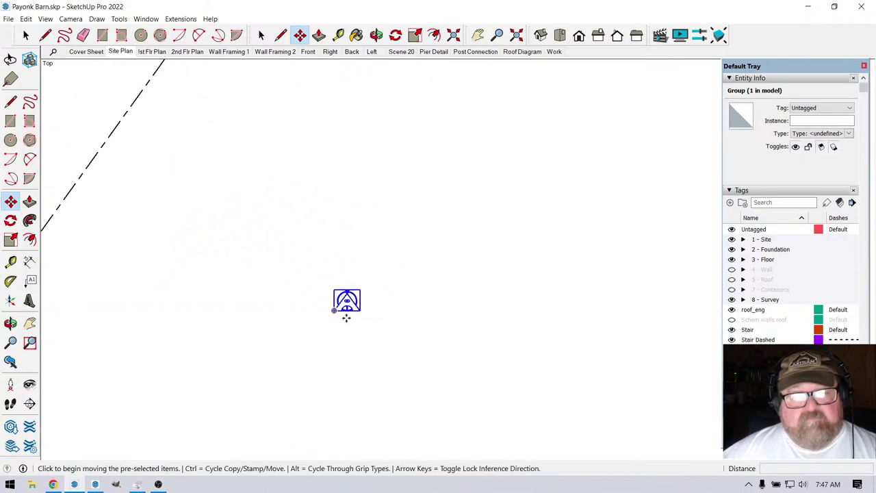
# Rescale the north arrow from a corner grip, then deselect it.
pyautogui.click(416, 35)
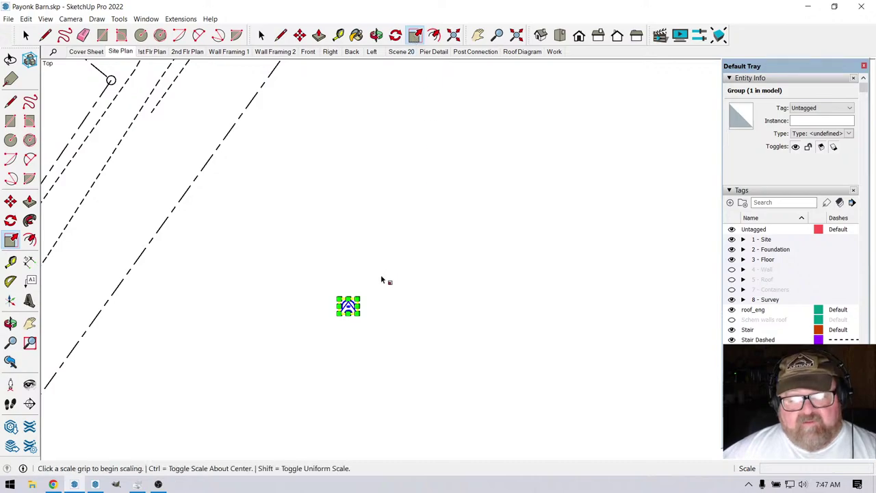
pyautogui.click(356, 300)
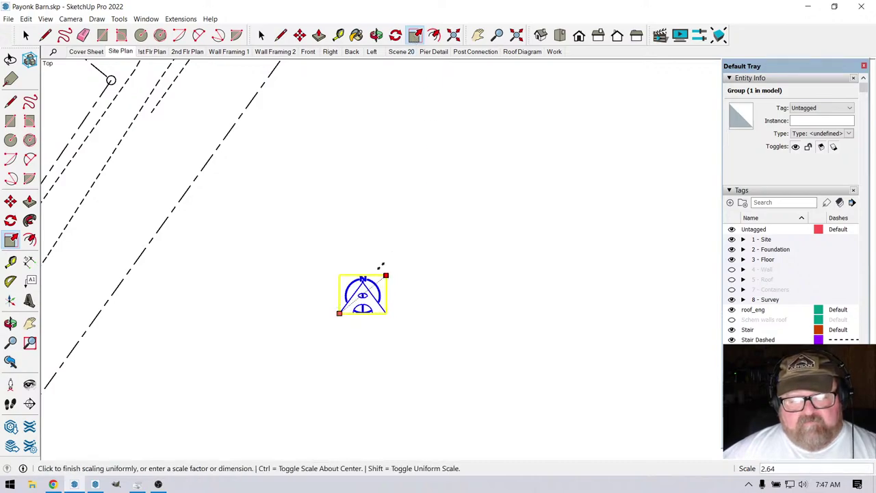
pyautogui.click(401, 237)
pyautogui.scroll(-5, 397, 322)
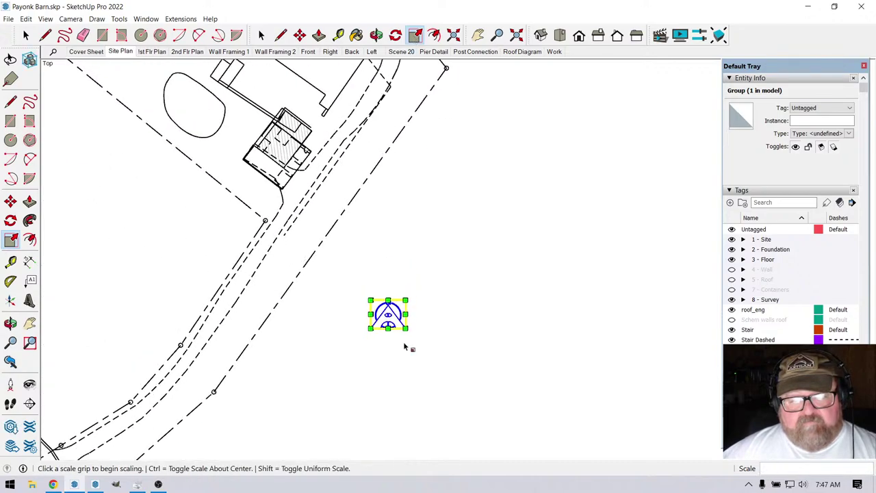
pyautogui.scroll(-2, 404, 342)
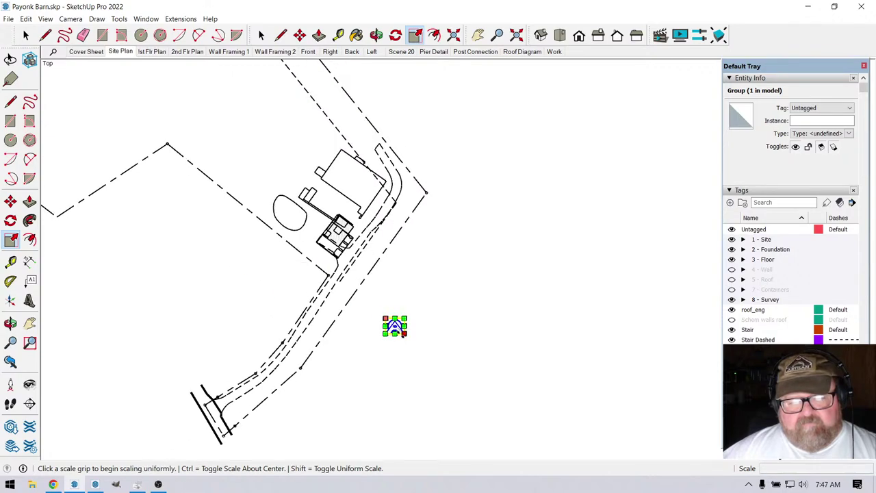
pyautogui.click(25, 35)
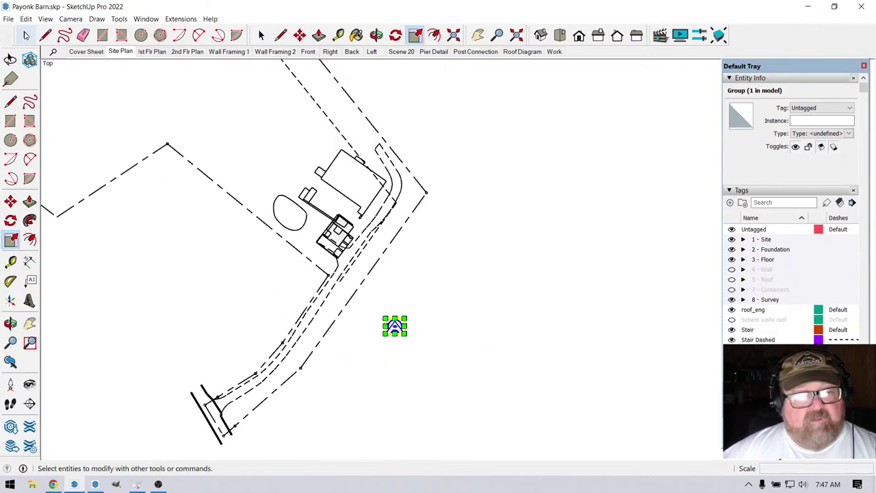
pyautogui.click(417, 336)
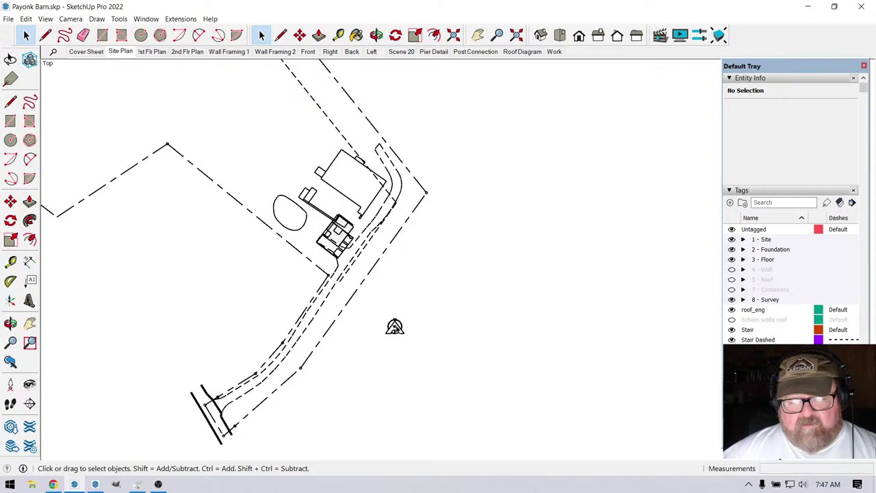
# Move the north arrow lower below the driveway and enlarge it about 1.5 times.
pyautogui.click(395, 329)
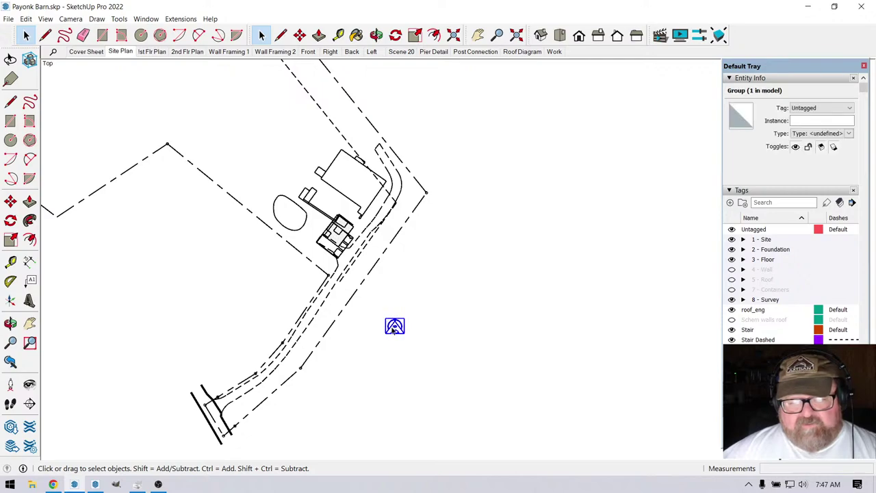
pyautogui.scroll(-1, 493, 282)
pyautogui.click(300, 35)
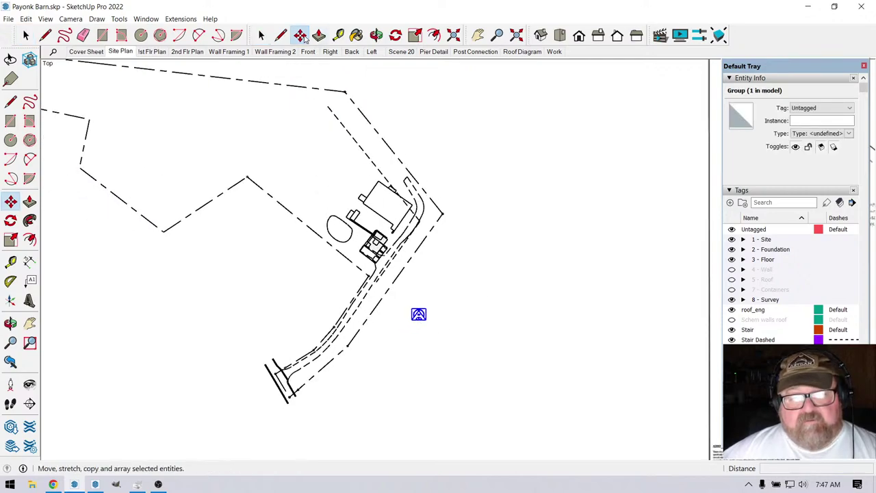
pyautogui.click(422, 318)
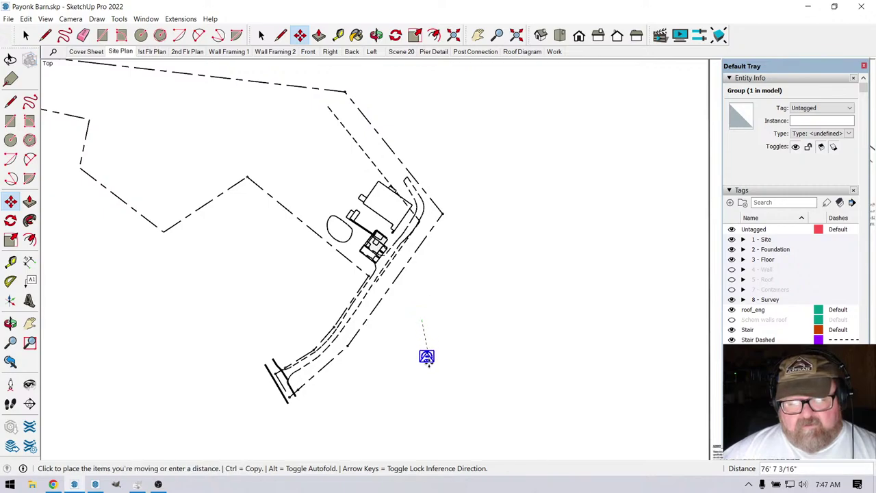
pyautogui.click(423, 375)
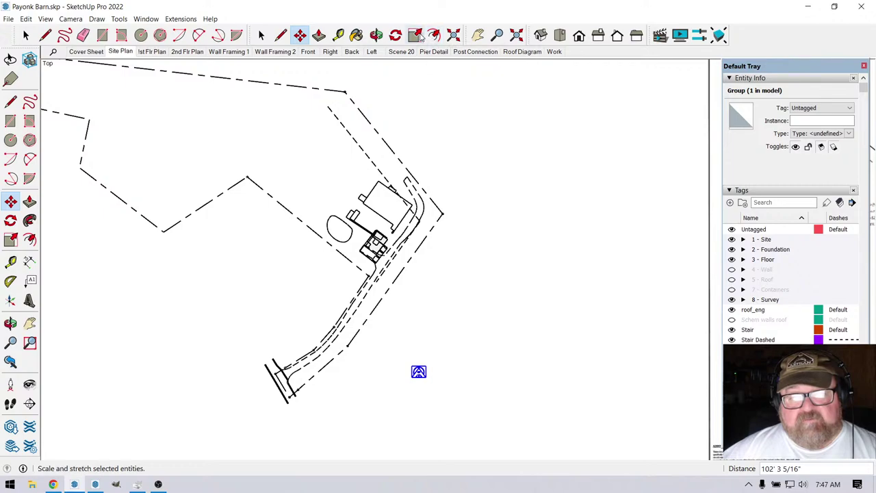
pyautogui.click(414, 35)
pyautogui.click(427, 365)
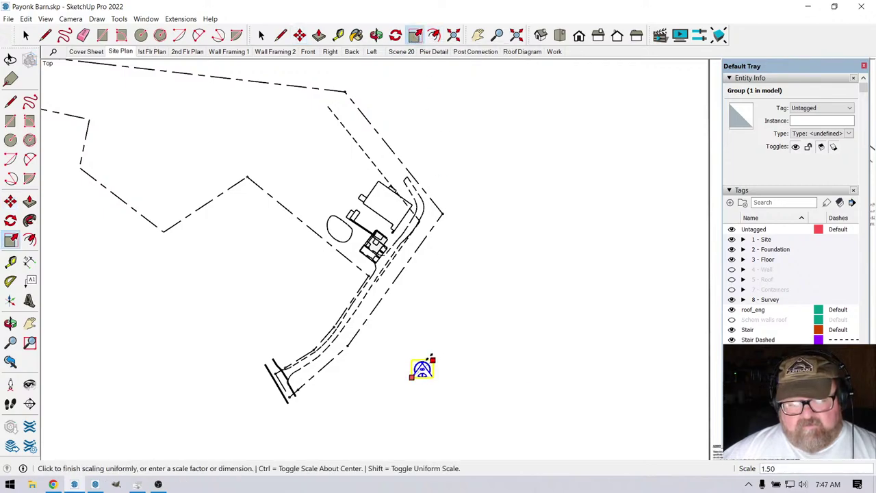
pyautogui.click(431, 349)
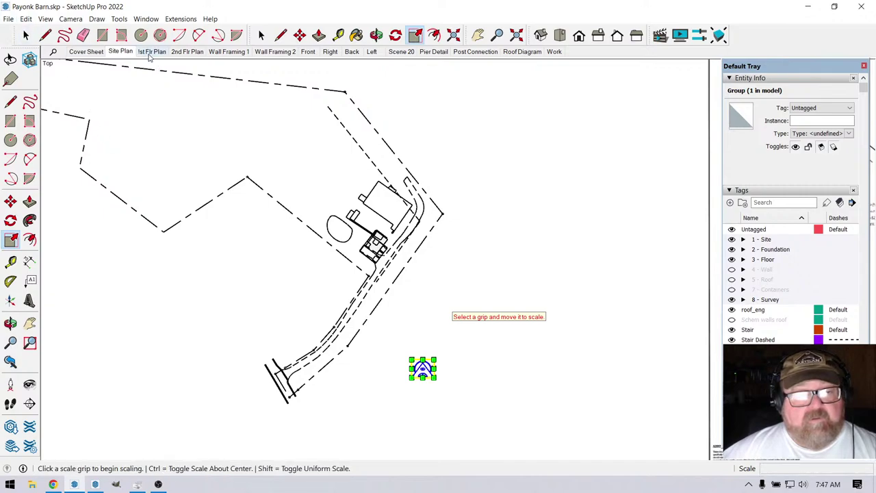
# Update the Site Plan scene, save Payonk Barn, and return to LayOut.
pyautogui.click(123, 52)
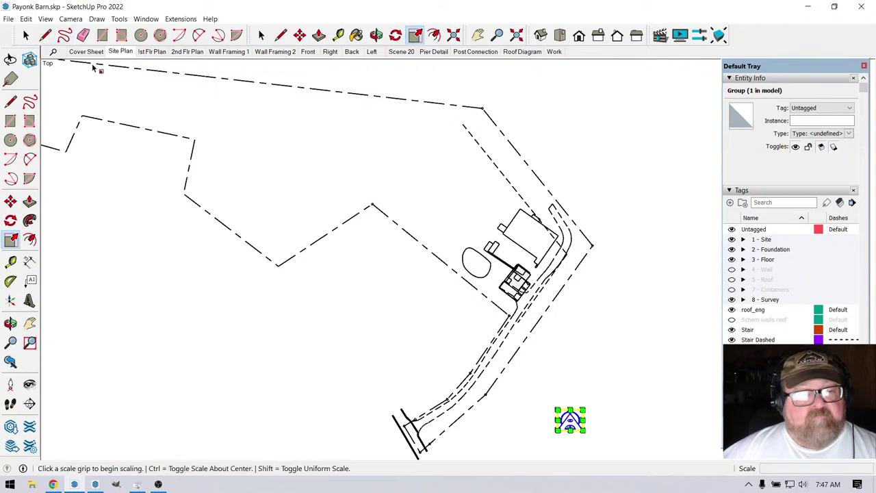
pyautogui.rightClick(124, 54)
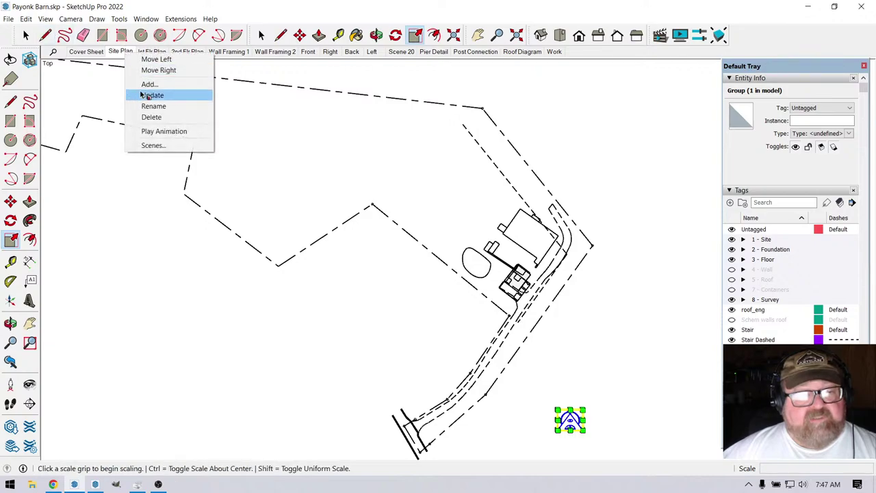
pyautogui.click(145, 94)
pyautogui.click(8, 19)
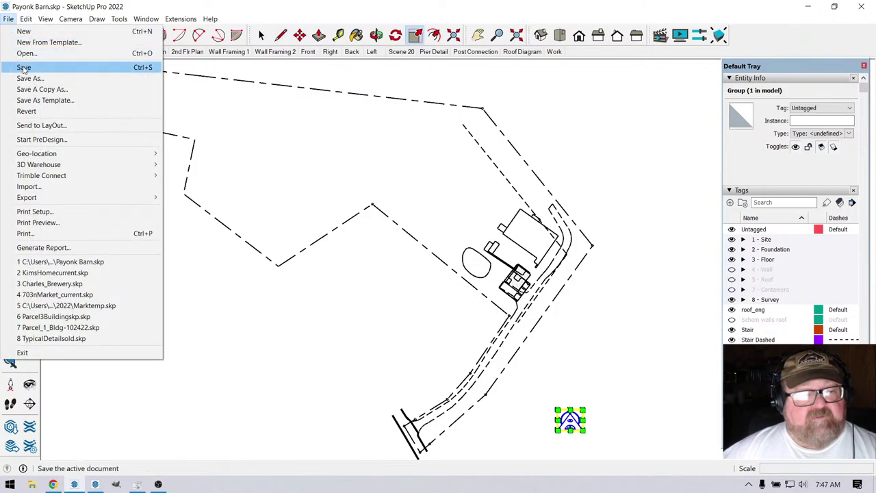
pyautogui.click(24, 67)
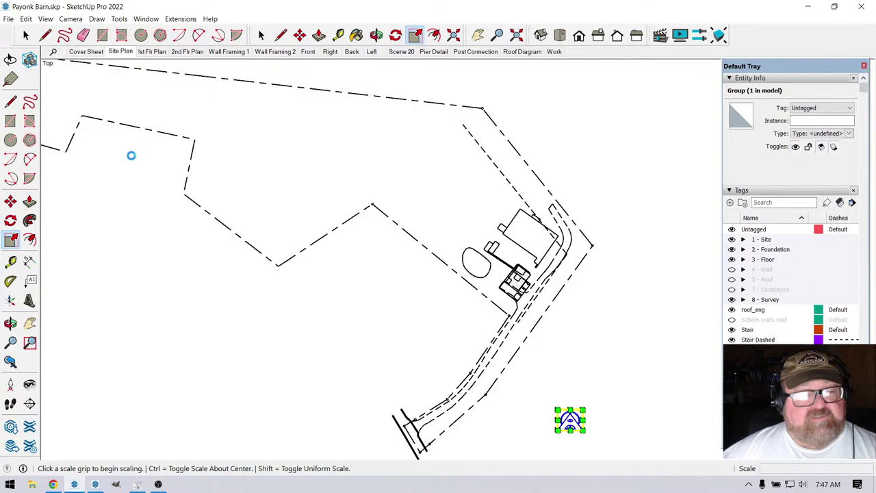
pyautogui.click(95, 484)
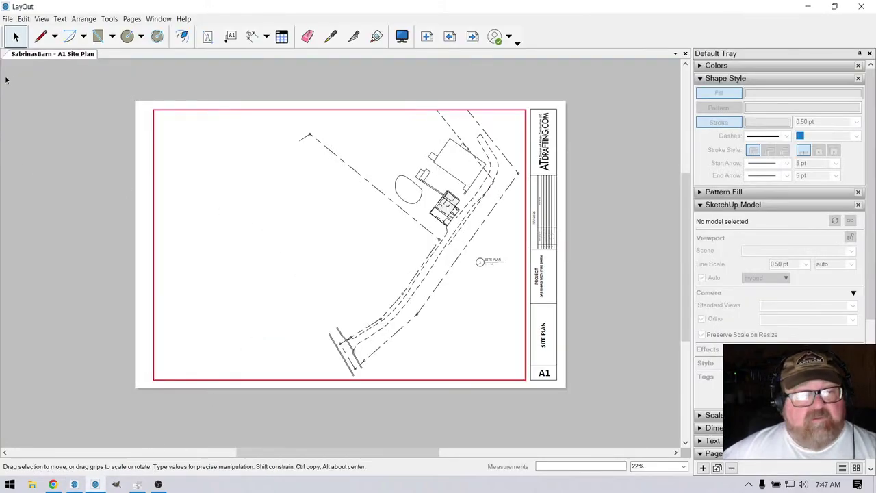
# Run Update Model Reference on the site plan viewport, then deselect it.
pyautogui.rightClick(410, 197)
pyautogui.click(356, 185)
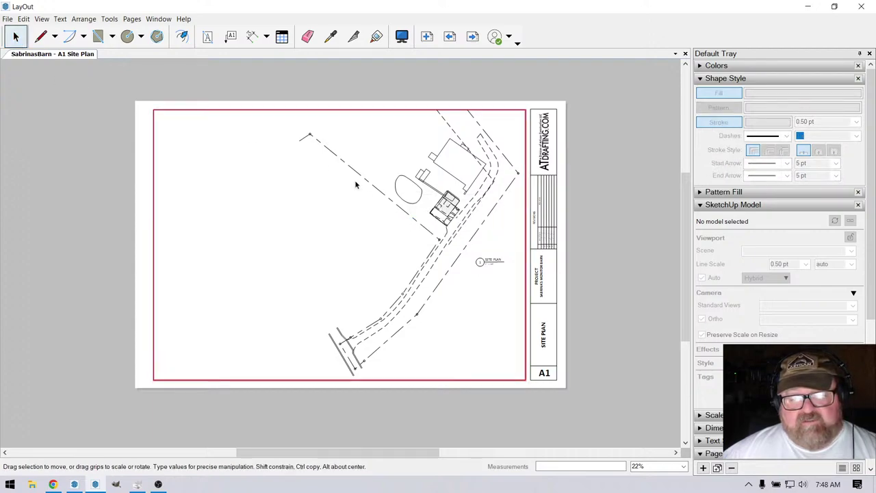
pyautogui.rightClick(438, 203)
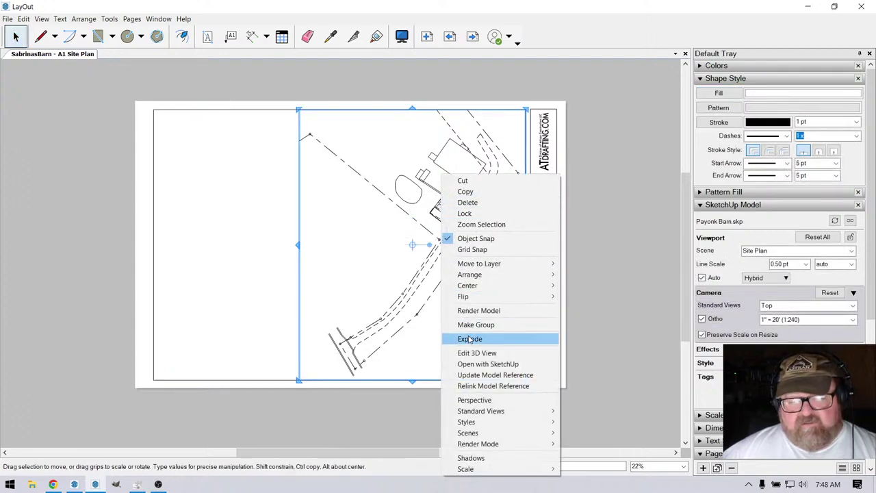
pyautogui.click(495, 374)
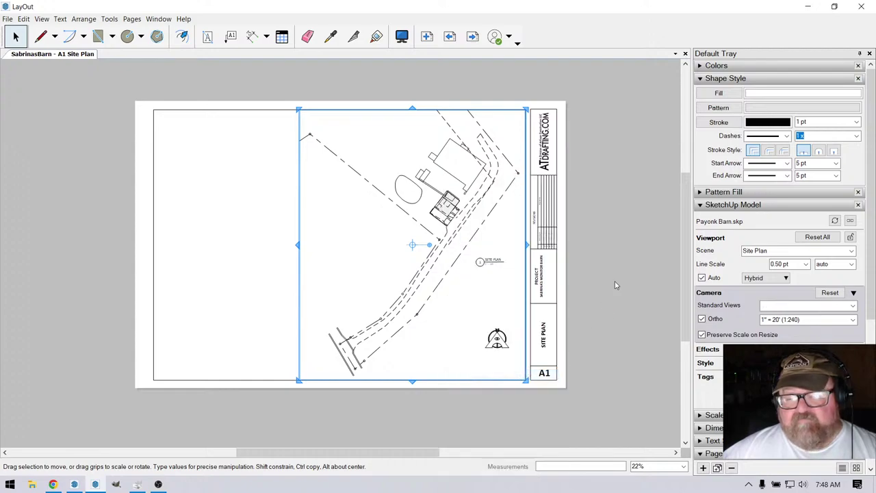
pyautogui.click(613, 277)
# Zoom around sheet A1 to check the north arrow in the site plan viewport.
pyautogui.scroll(1, 469, 328)
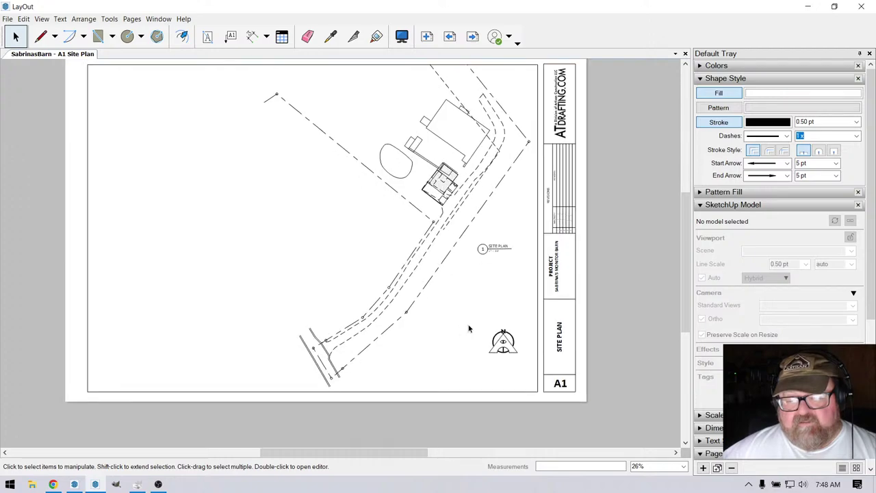
pyautogui.scroll(-1, 600, 360)
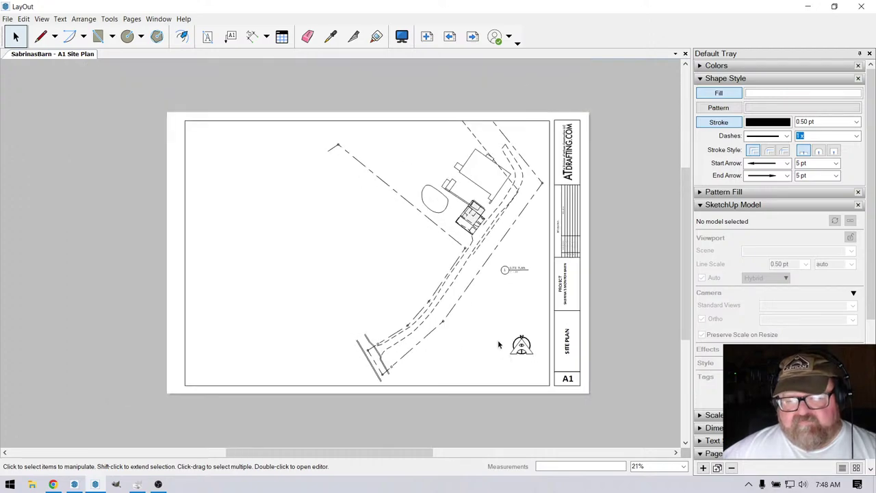
pyautogui.scroll(4, 533, 349)
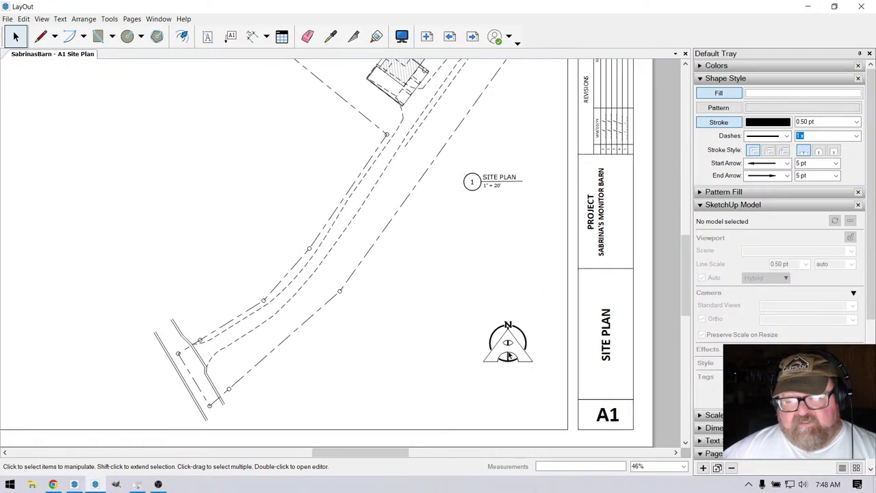
pyautogui.scroll(2, 507, 326)
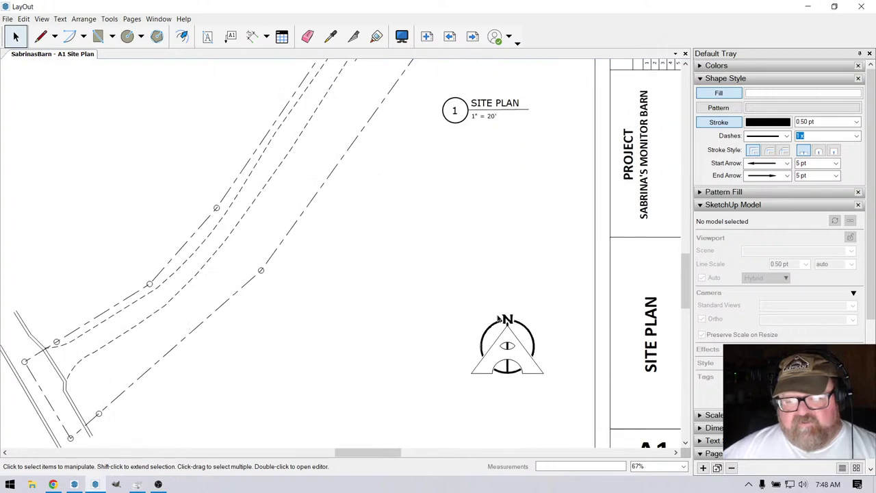
pyautogui.scroll(-4, 499, 319)
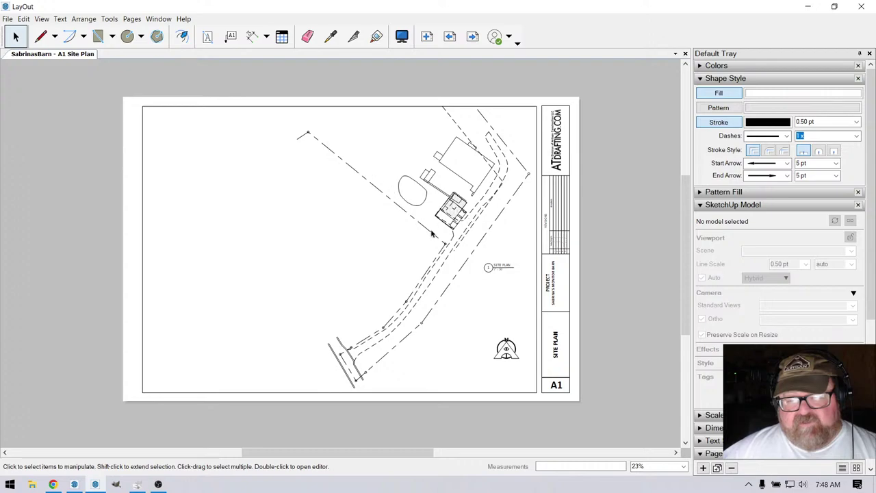
pyautogui.scroll(4, 523, 364)
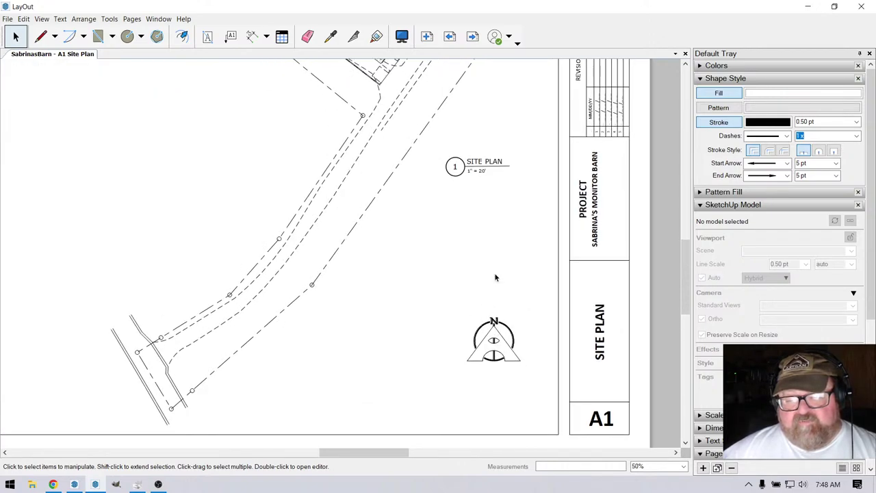
pyautogui.scroll(-5, 506, 333)
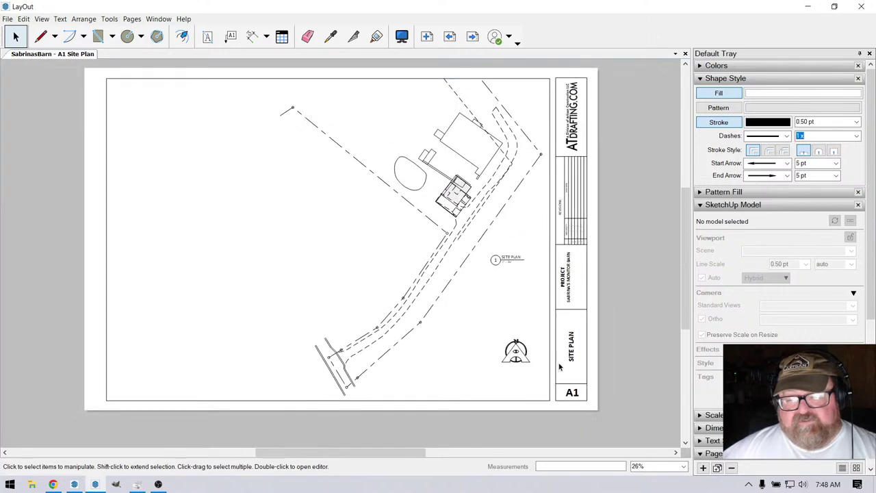
pyautogui.scroll(1, 555, 329)
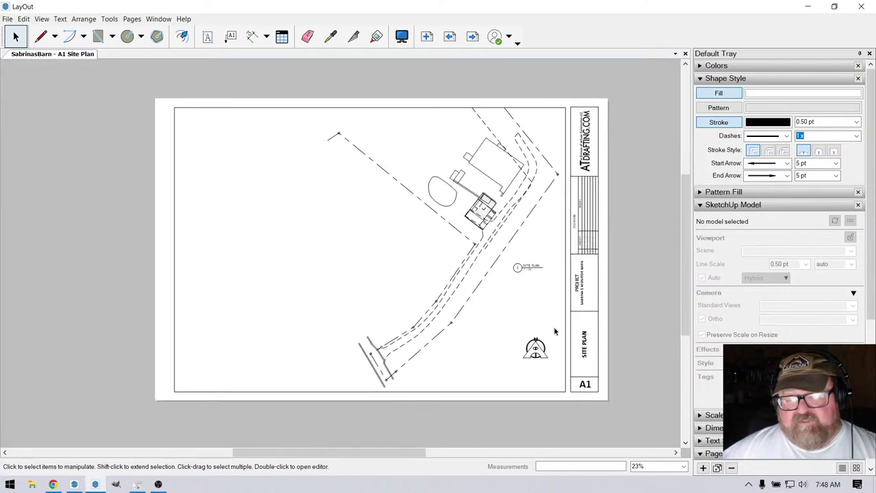
pyautogui.scroll(1, 548, 336)
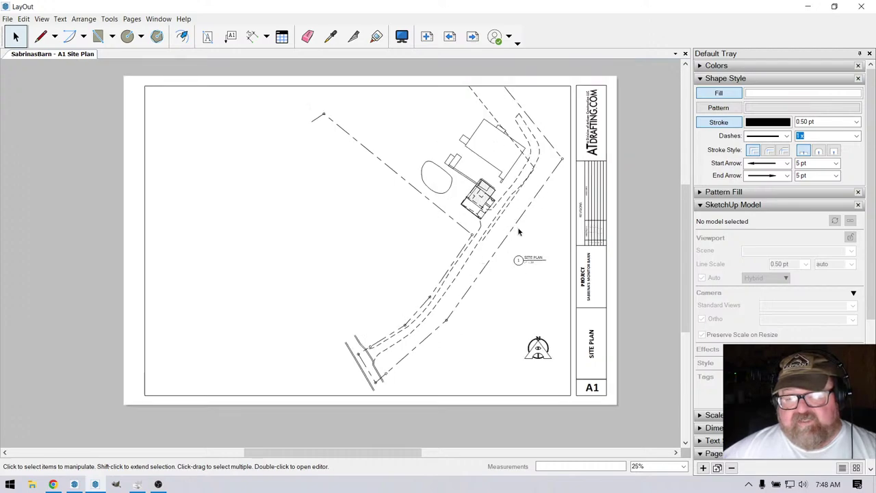
pyautogui.scroll(-1, 547, 312)
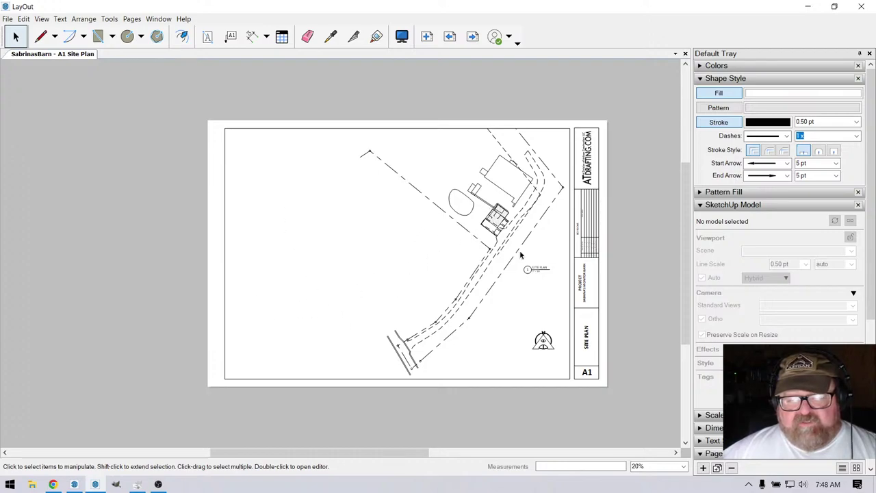
pyautogui.scroll(6, 544, 375)
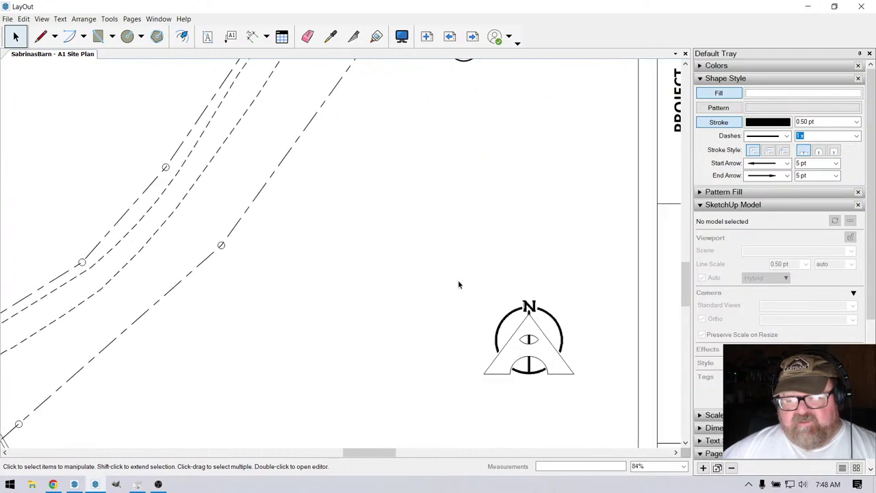
pyautogui.scroll(-6, 500, 306)
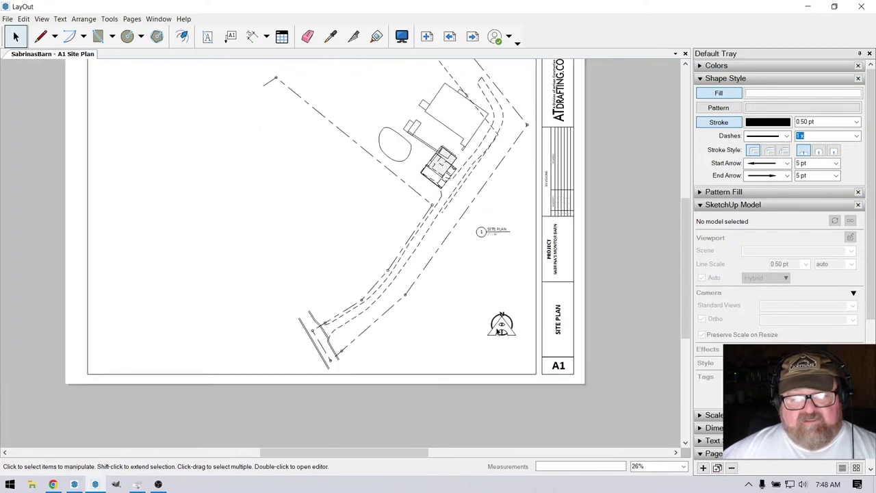
pyautogui.scroll(-1, 501, 332)
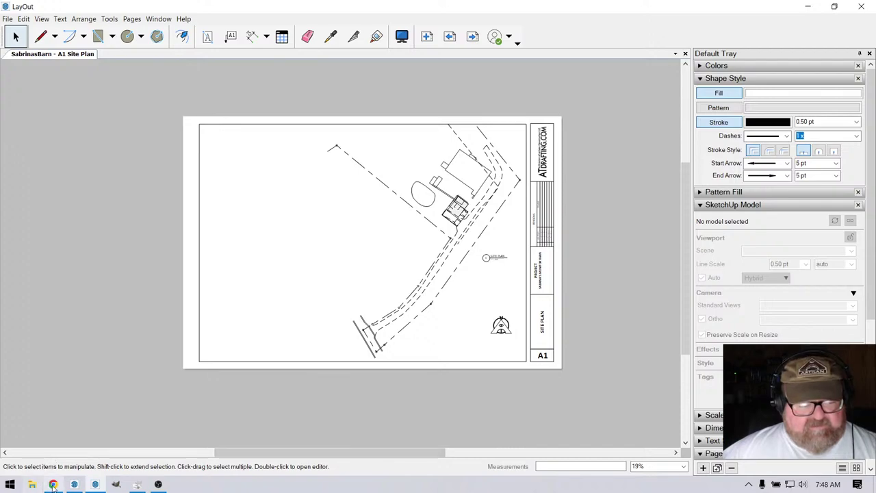
pyautogui.moveTo(53, 484)
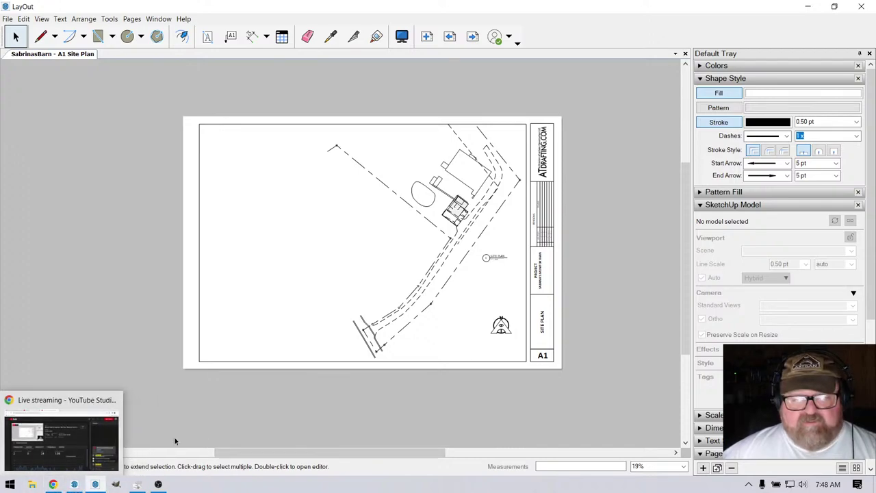
# Bring SketchUp's Payonk Barn model forward and show its 1st Flr Plan scene.
pyautogui.click(74, 484)
pyautogui.scroll(-4, 508, 345)
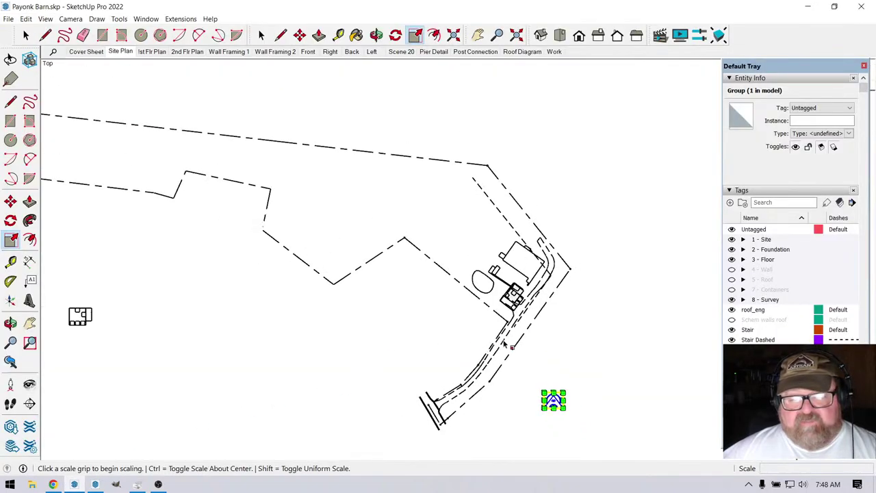
pyautogui.scroll(3, 275, 331)
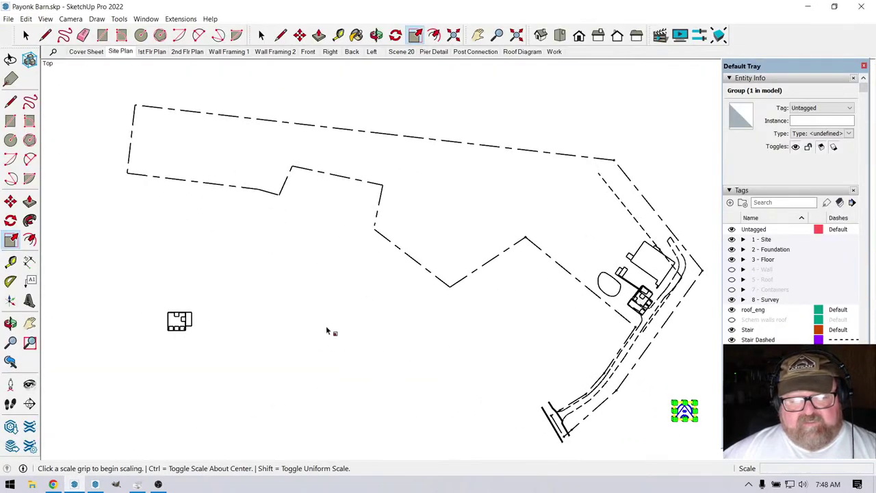
pyautogui.scroll(-1, 332, 325)
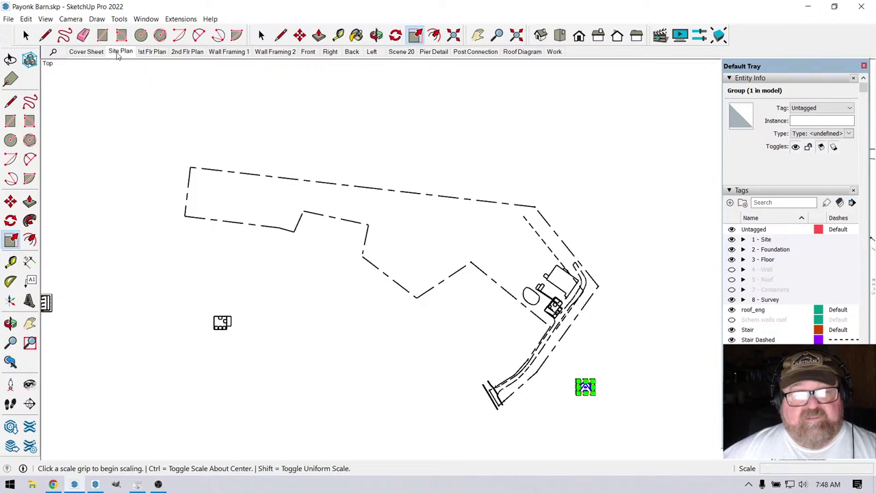
pyautogui.click(149, 52)
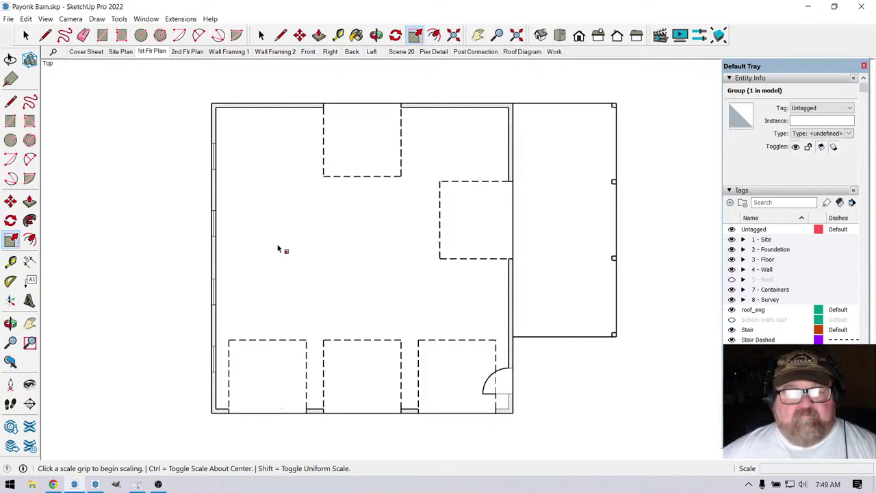
# Tilt the floor plan into perspective, go to the Front scene, and collapse Tags to reveal Styles.
pyautogui.click(376, 35)
pyautogui.moveTo(329, 257); pyautogui.dragTo(324, 181)
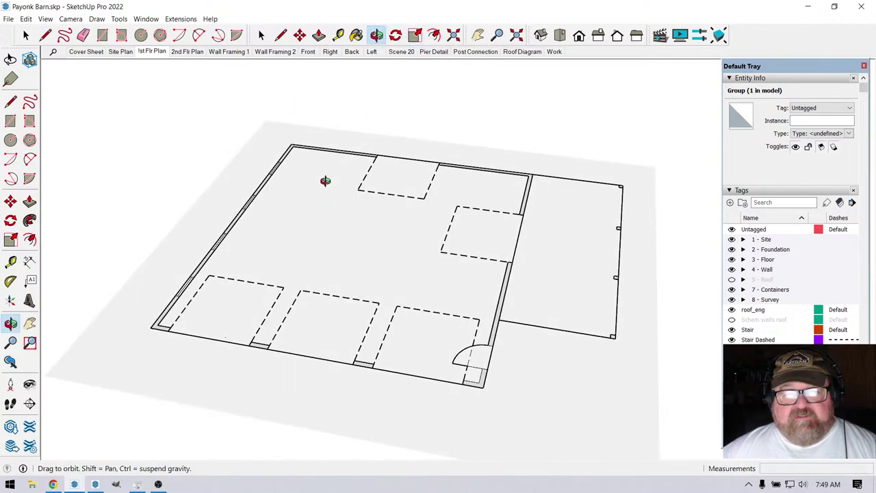
pyautogui.click(308, 52)
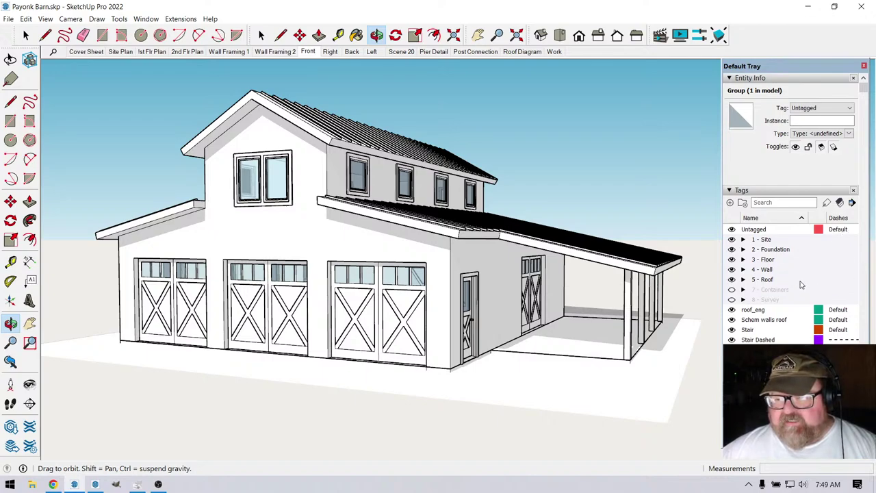
pyautogui.click(730, 191)
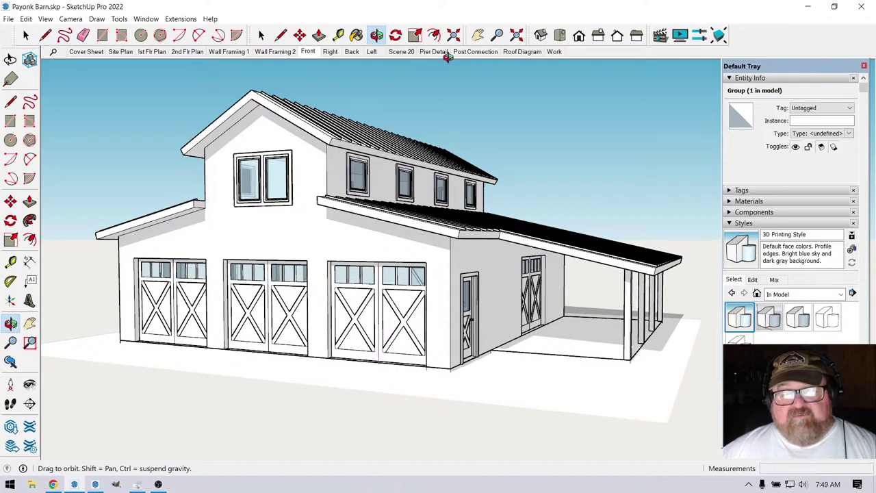
# Apply the Construction Documentation Style and bring up the Front scene's options.
pyautogui.rightClick(554, 55)
pyautogui.click(568, 92)
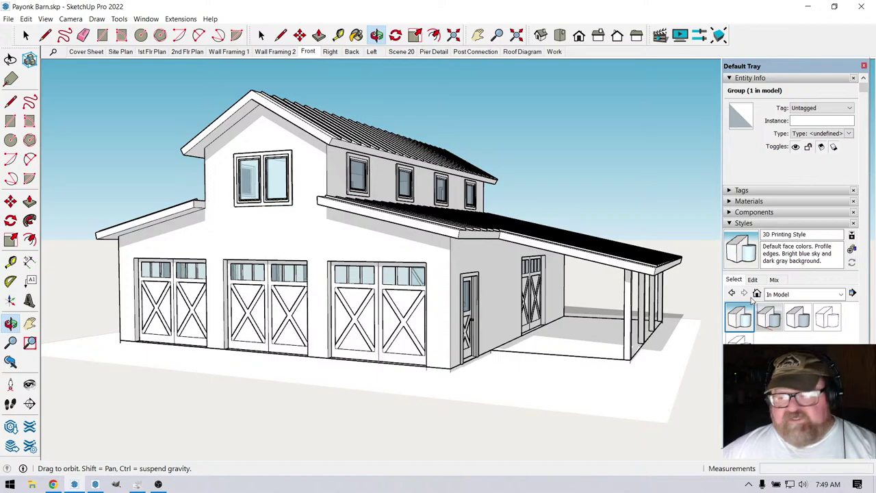
pyautogui.click(795, 319)
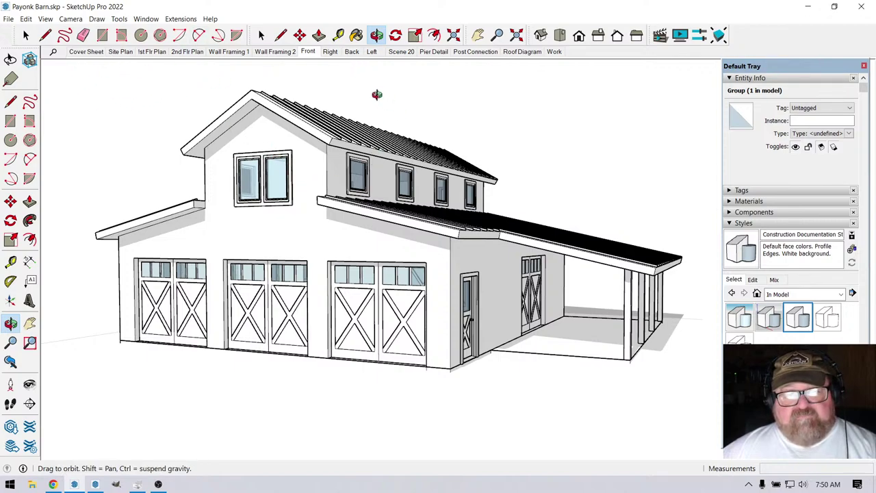
pyautogui.rightClick(309, 55)
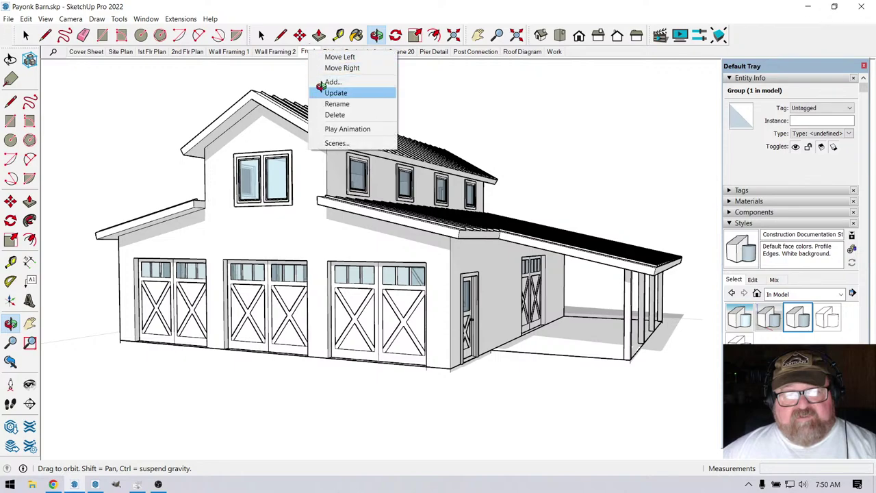
# Update the Front scene with the new style, then orbit to the barn's gable and back side.
pyautogui.click(322, 88)
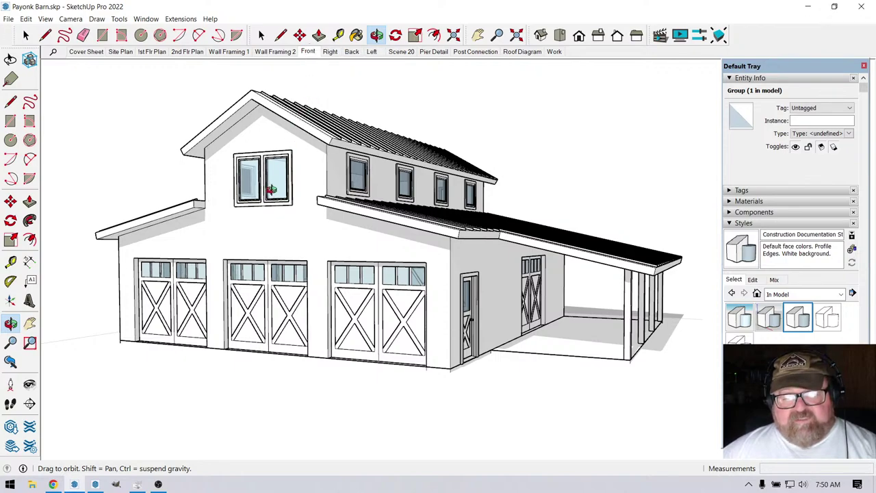
pyautogui.moveTo(271, 190); pyautogui.dragTo(530, 210)
pyautogui.moveTo(330, 208); pyautogui.dragTo(564, 261)
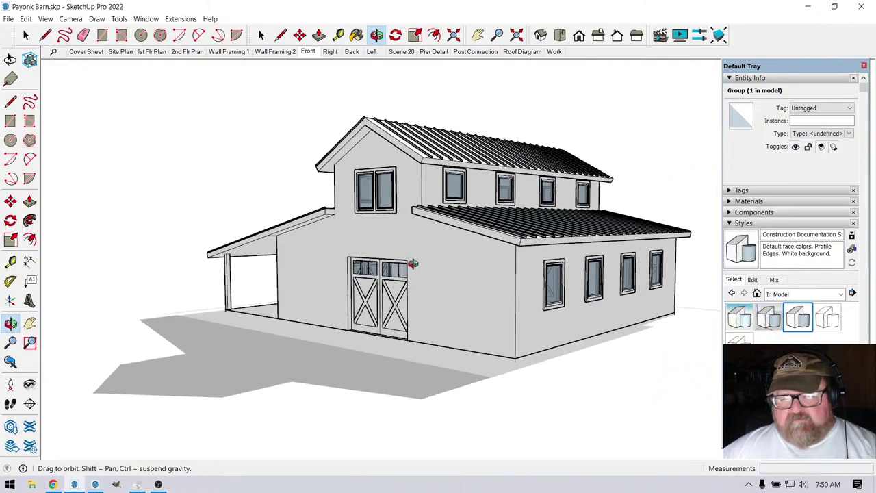
pyautogui.moveTo(413, 263); pyautogui.dragTo(483, 266)
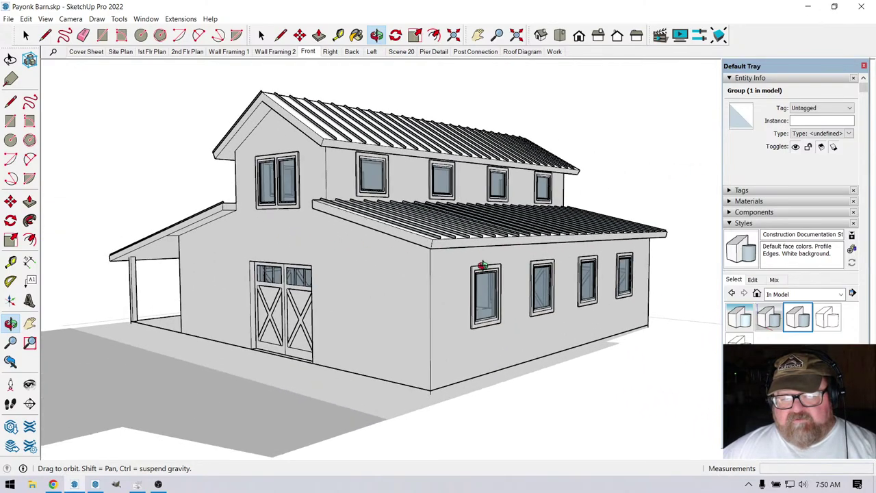
pyautogui.moveTo(275, 245); pyautogui.dragTo(500, 239)
pyautogui.moveTo(326, 280); pyautogui.dragTo(381, 274)
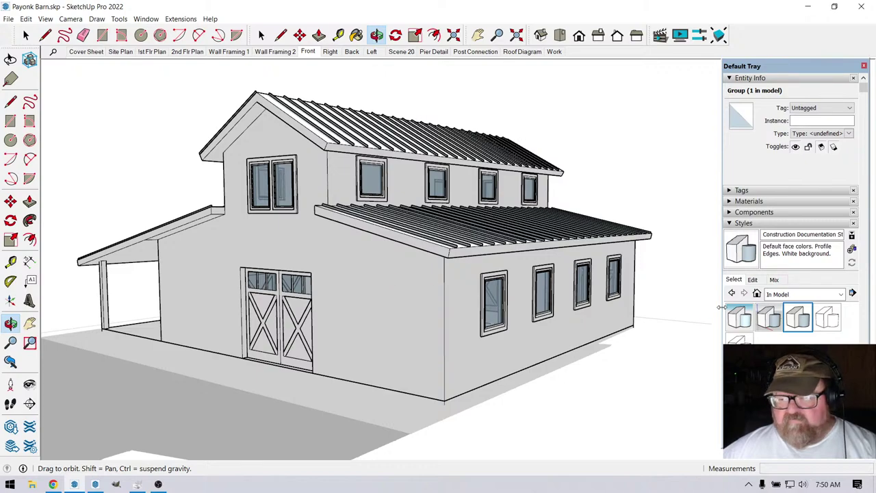
# Turn on shadows and adjust the Dark slider to soften the shading.
pyautogui.click(729, 224)
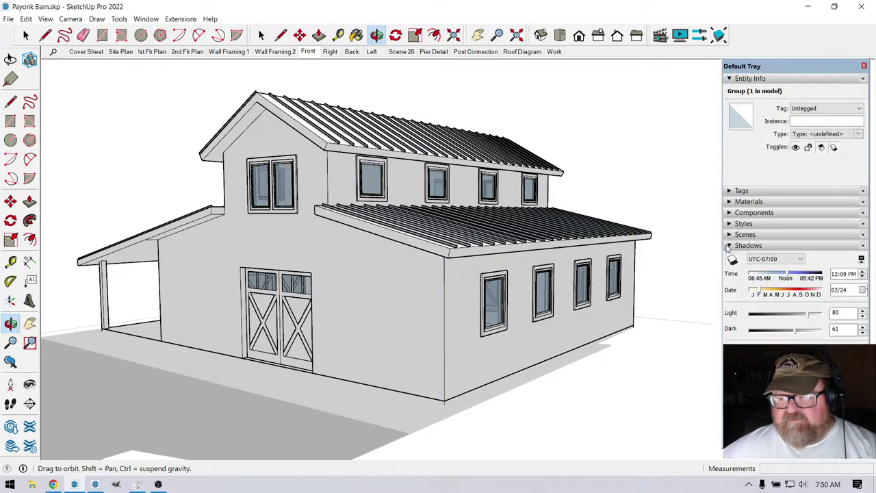
pyautogui.click(733, 261)
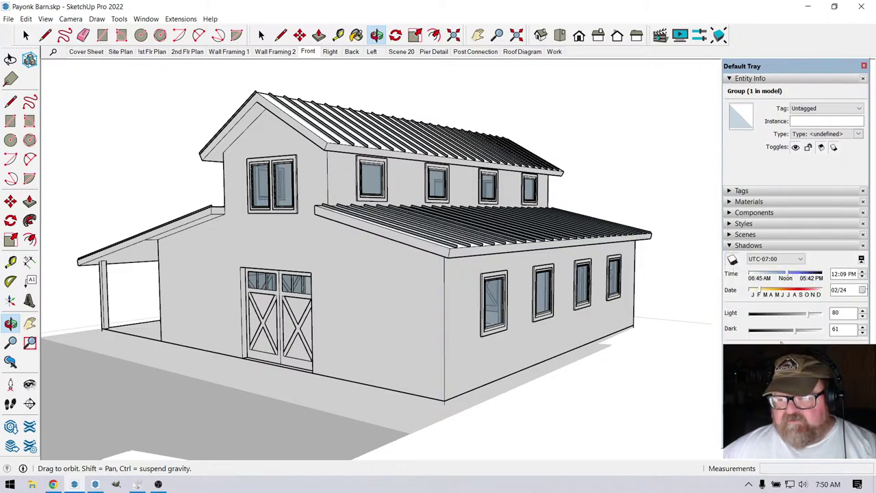
pyautogui.moveTo(795, 334); pyautogui.dragTo(808, 334)
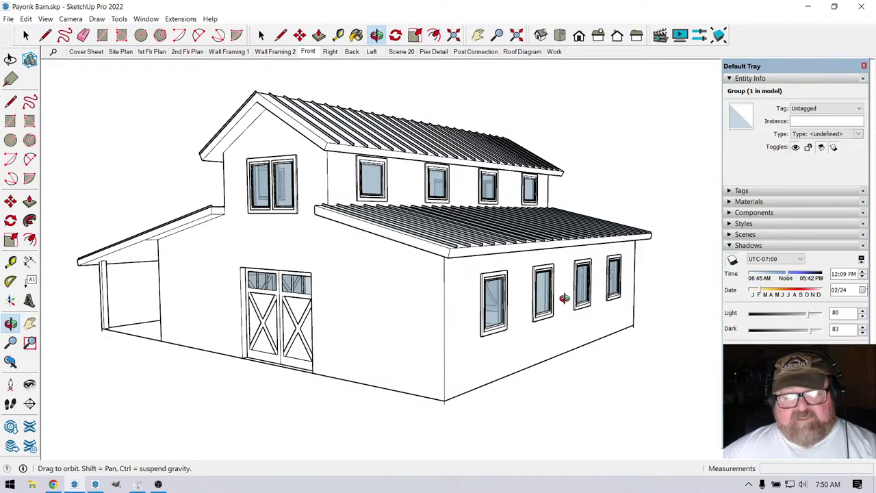
pyautogui.moveTo(525, 265)
pyautogui.mouseDown()
pyautogui.moveTo(497, 263)
pyautogui.moveTo(522, 258)
pyautogui.mouseUp()
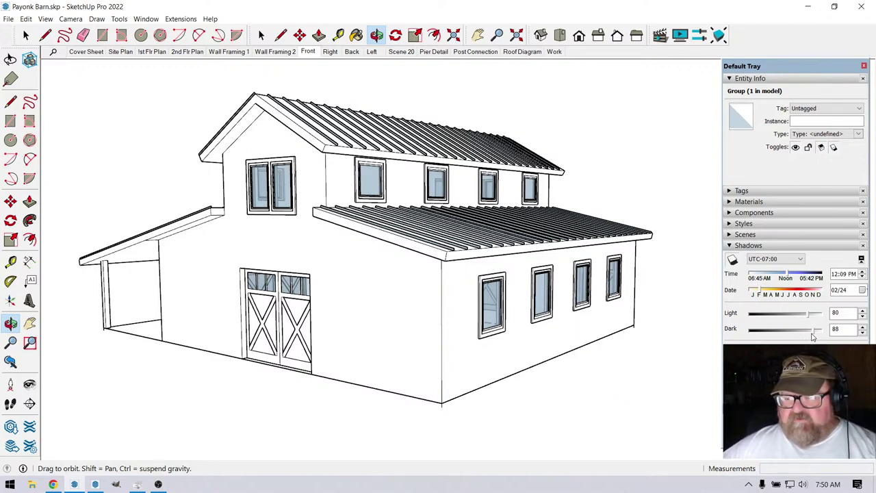
pyautogui.moveTo(812, 336); pyautogui.dragTo(800, 335)
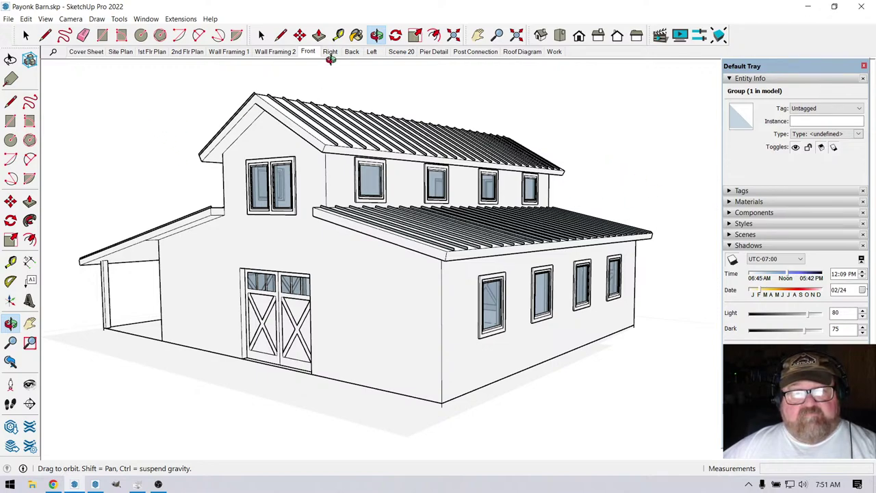
# Update the Back scene, nudge the shadow darkness, save the model and return to LayOut.
pyautogui.rightClick(350, 52)
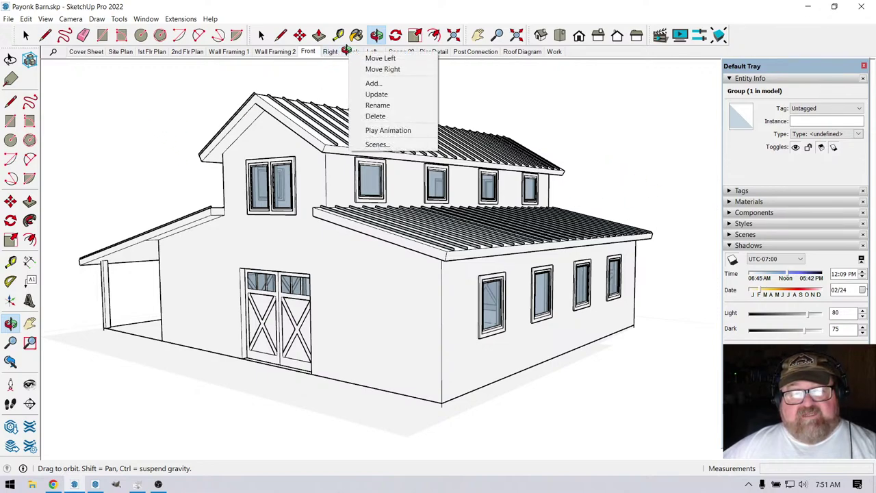
pyautogui.click(384, 95)
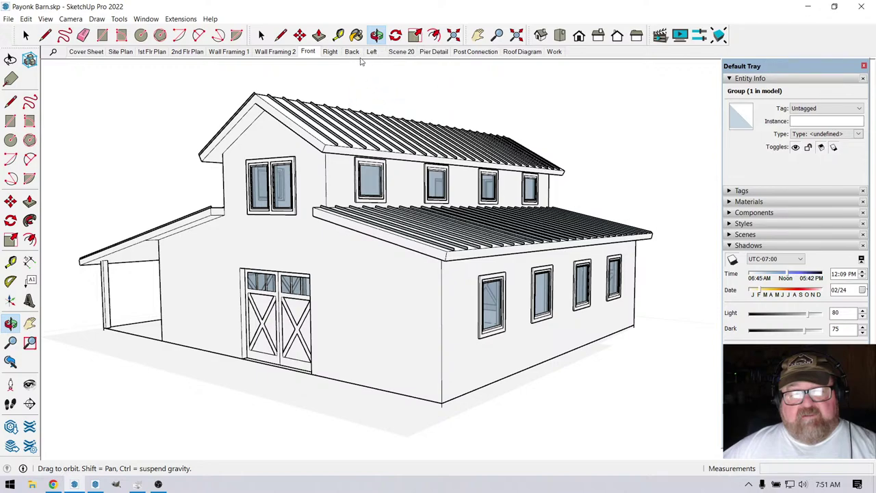
pyautogui.click(308, 54)
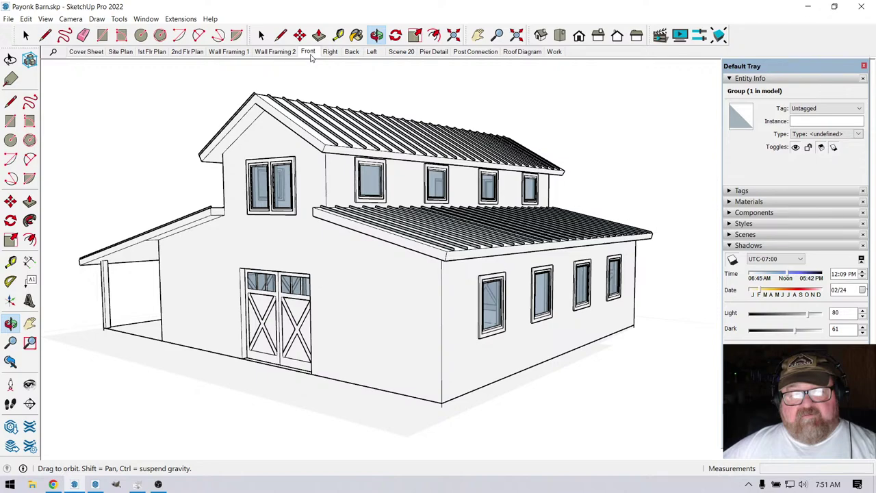
pyautogui.moveTo(307, 111); pyautogui.dragTo(319, 69)
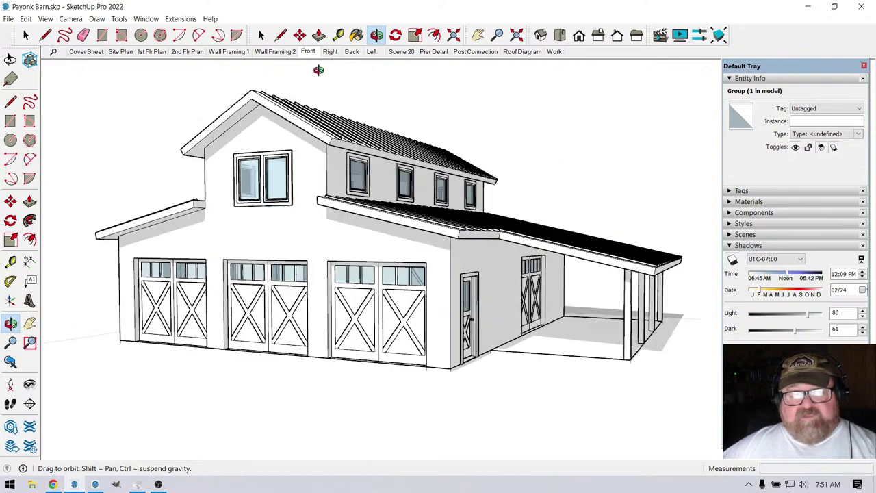
pyautogui.click(354, 54)
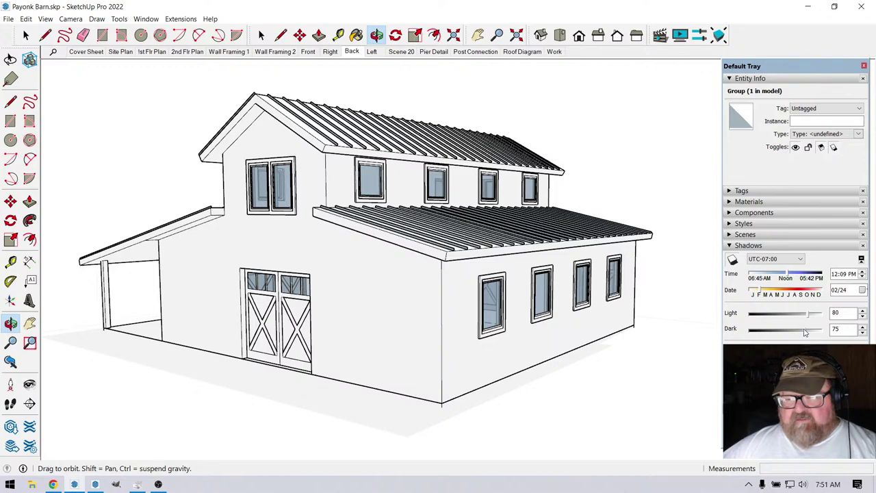
pyautogui.click(804, 332)
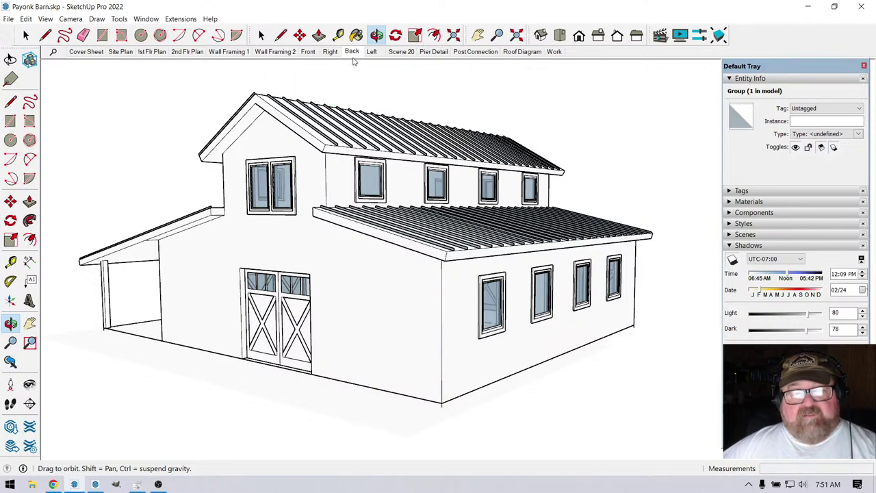
pyautogui.click(9, 18)
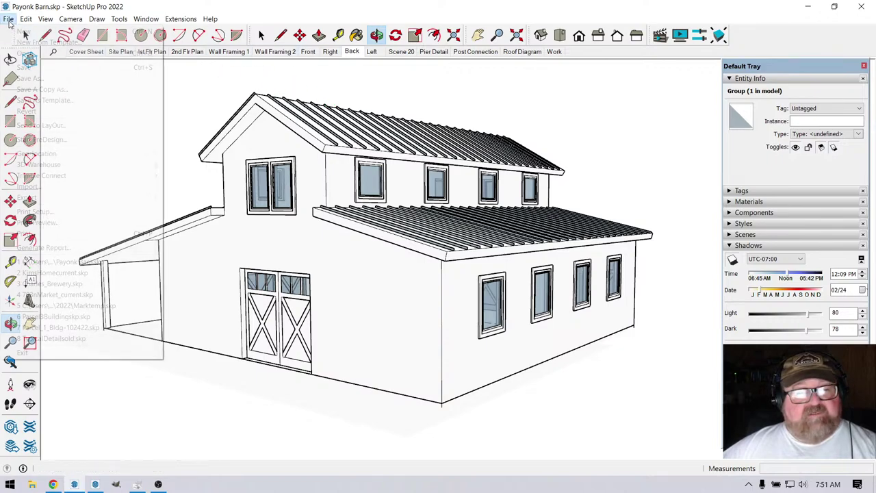
pyautogui.click(20, 67)
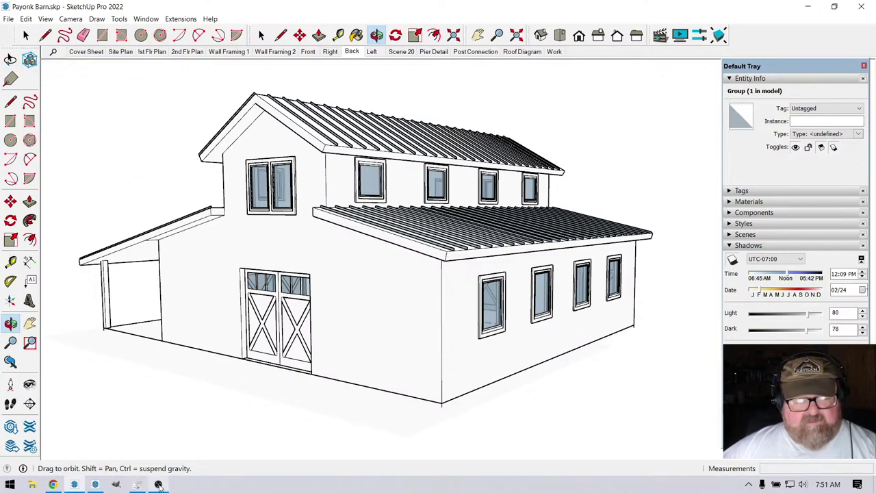
pyautogui.click(95, 479)
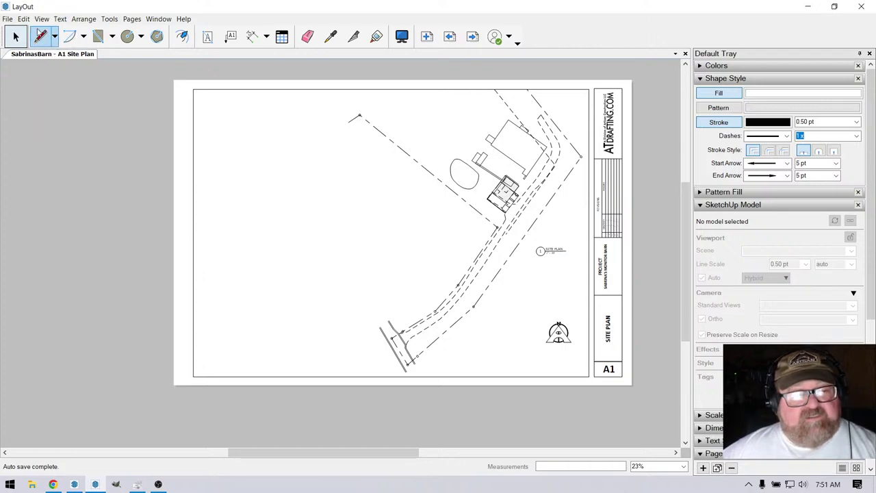
# Insert Payonk Barn.skp onto the A1 sheet as a viewport showing the Front scene.
pyautogui.click(8, 19)
pyautogui.click(27, 175)
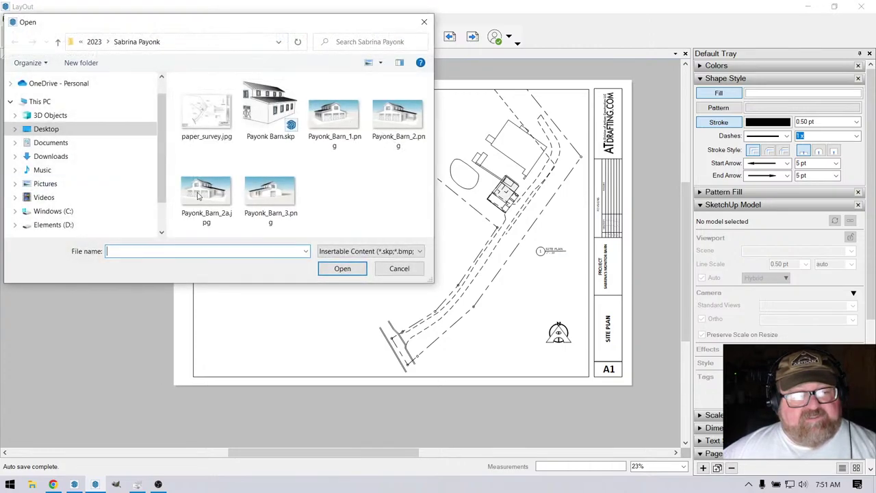
pyautogui.click(272, 102)
pyautogui.click(342, 269)
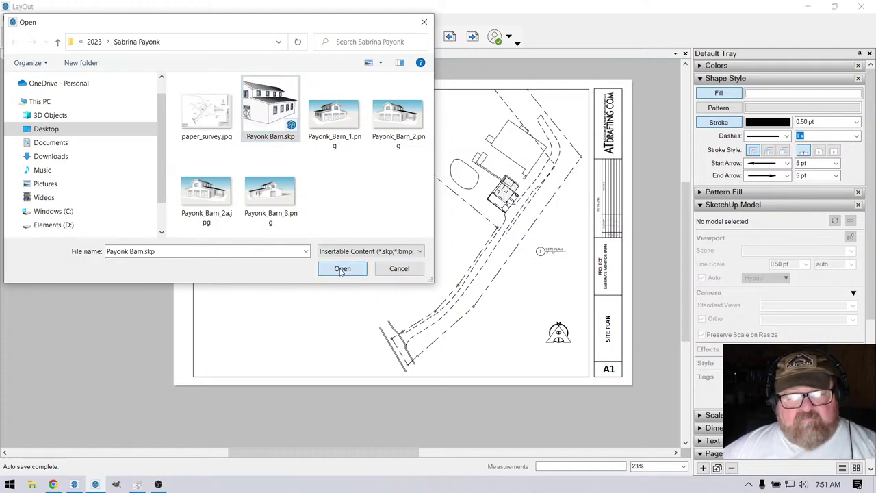
pyautogui.rightClick(366, 249)
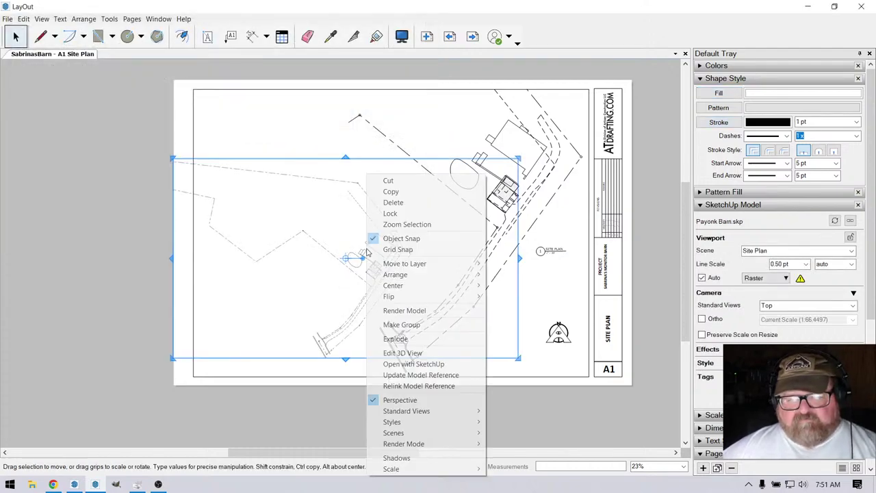
pyautogui.moveTo(417, 433)
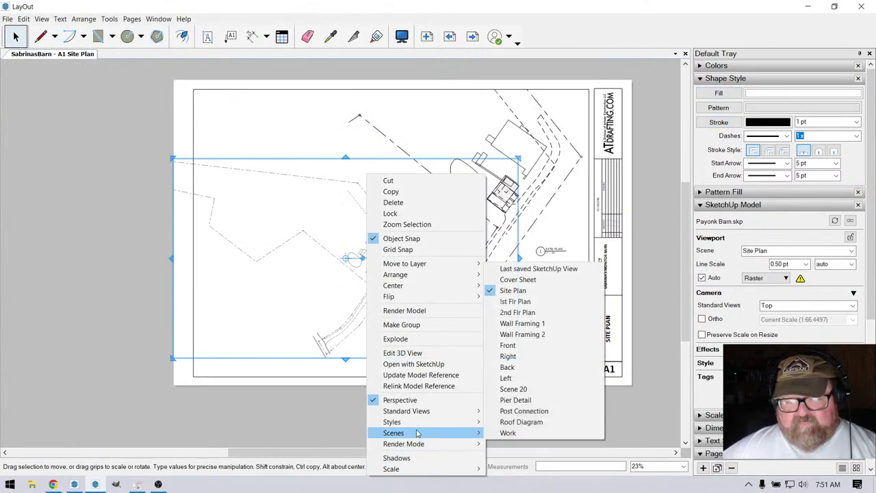
pyautogui.click(522, 345)
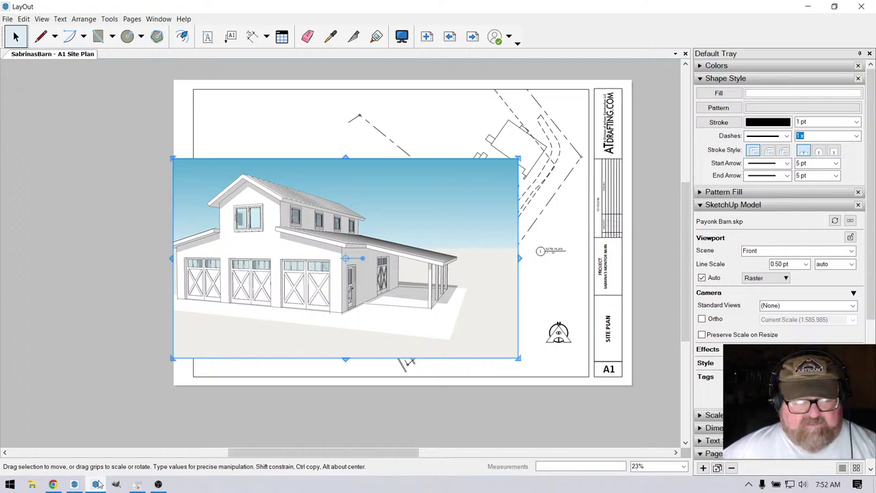
# Update SketchUp's Front scene to the current orbited barn view and save the model.
pyautogui.click(74, 484)
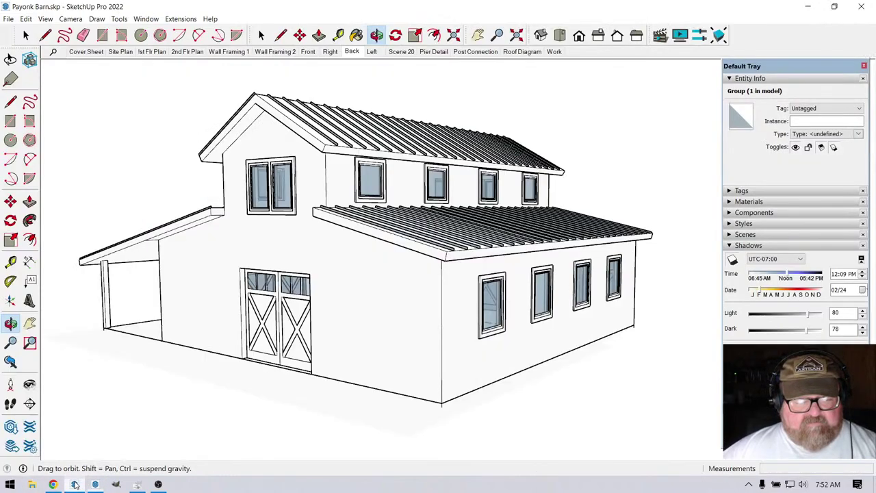
pyautogui.rightClick(308, 51)
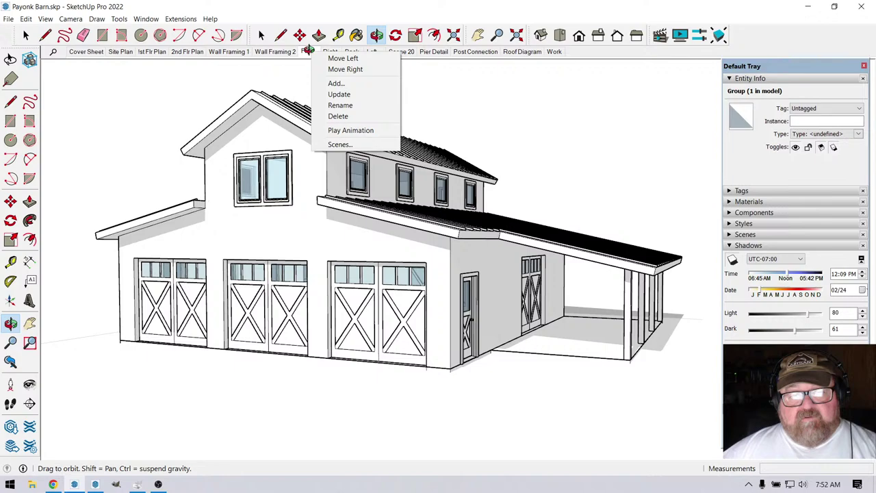
pyautogui.click(339, 93)
pyautogui.click(8, 18)
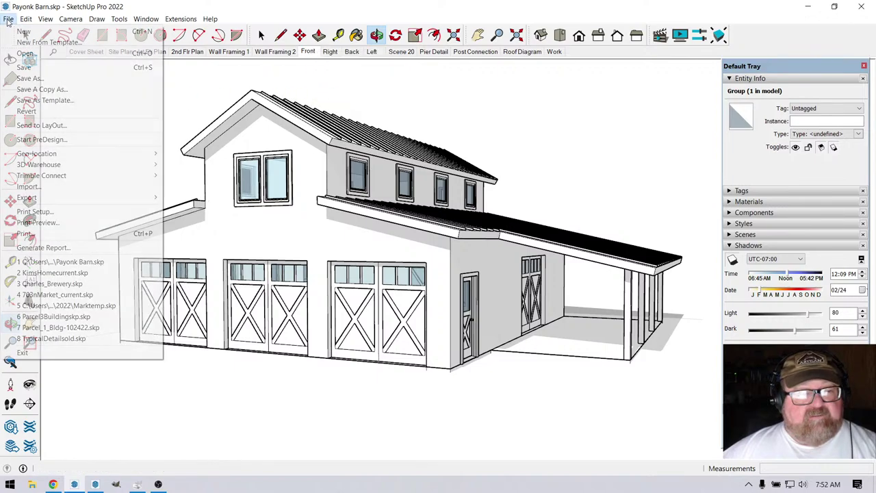
pyautogui.press('Escape')
pyautogui.press('o')
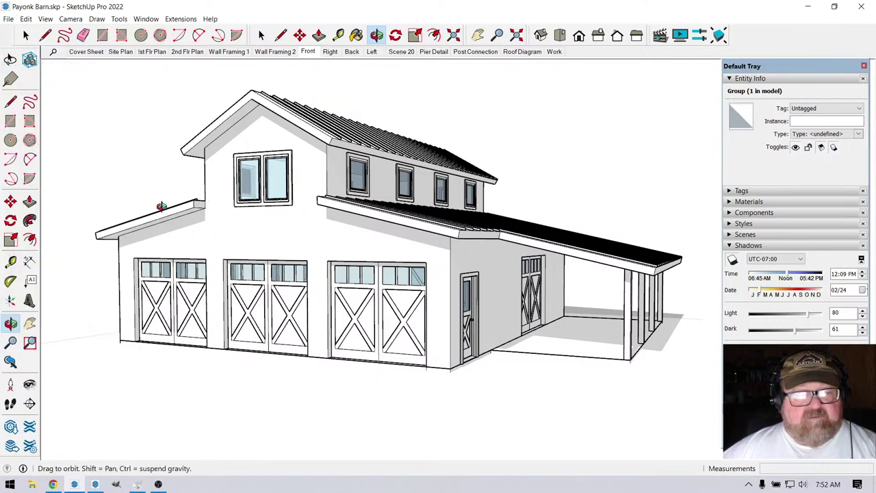
pyautogui.click(95, 484)
# Refresh the barn viewport's model reference, then shrink it and place it left of the site plan.
pyautogui.rightClick(264, 262)
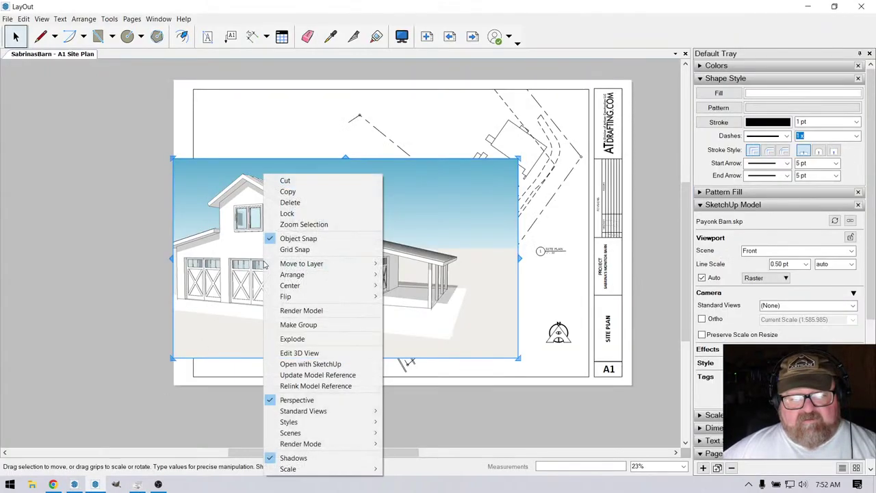
pyautogui.click(317, 375)
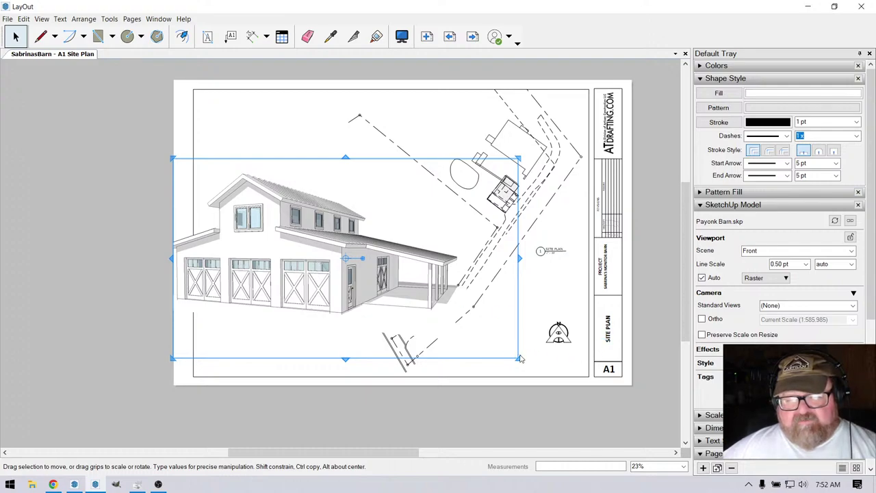
pyautogui.moveTo(519, 358); pyautogui.dragTo(430, 333)
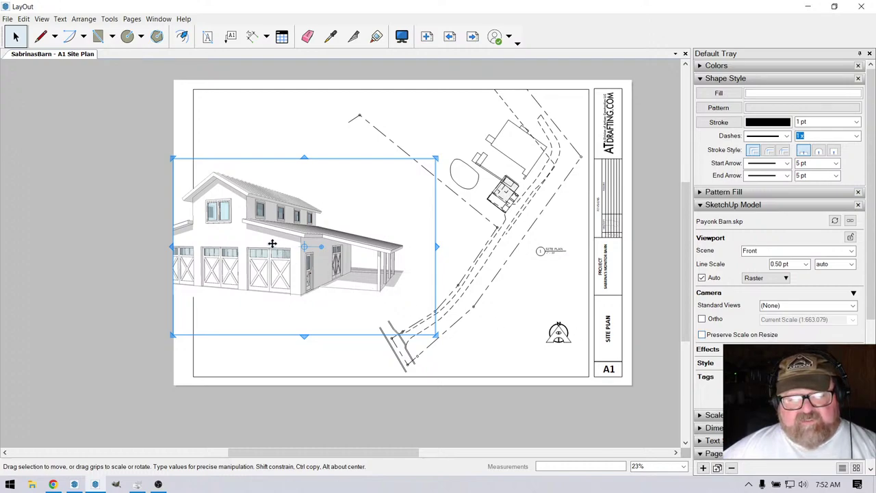
pyautogui.moveTo(272, 244); pyautogui.dragTo(334, 271)
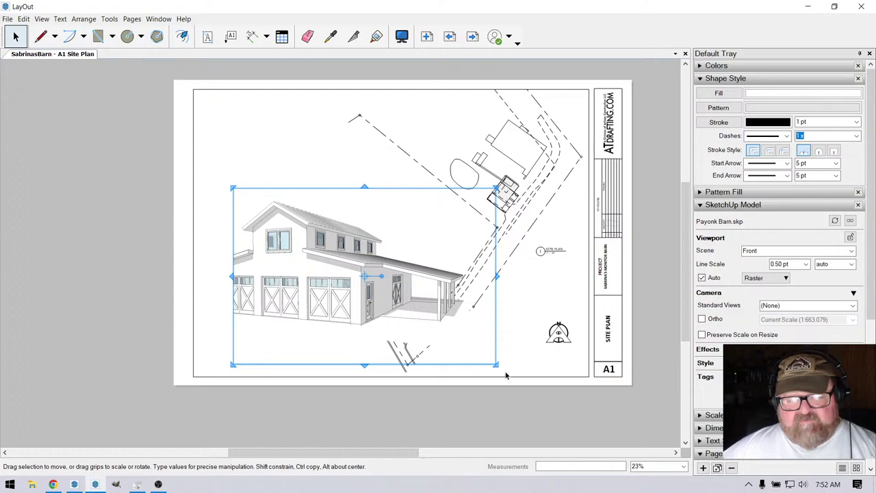
pyautogui.moveTo(497, 367); pyautogui.dragTo(418, 344)
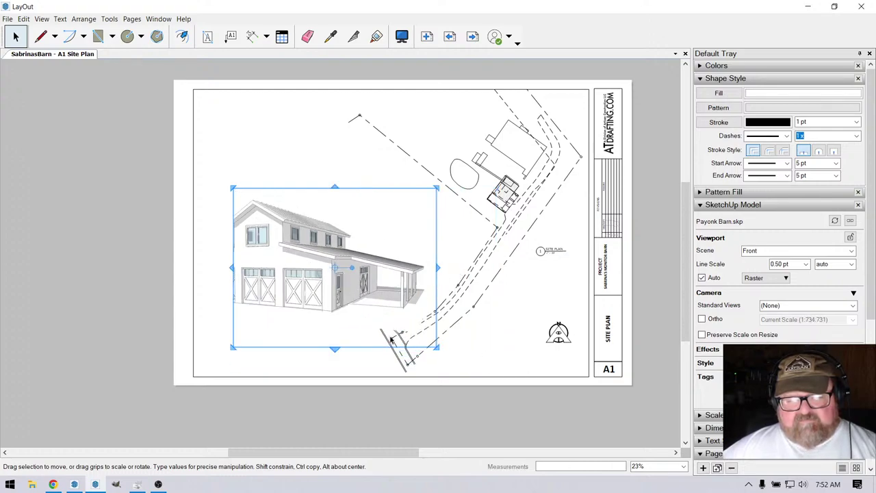
pyautogui.moveTo(229, 268); pyautogui.dragTo(204, 268)
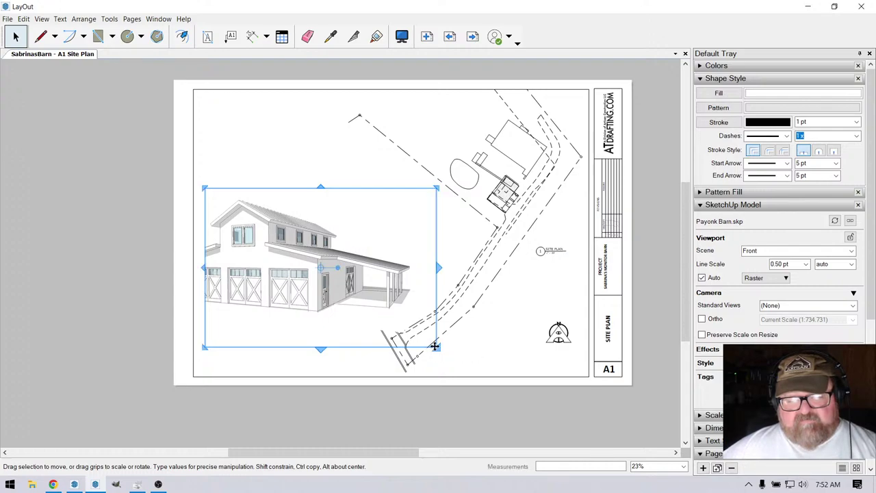
pyautogui.moveTo(436, 346); pyautogui.dragTo(385, 327)
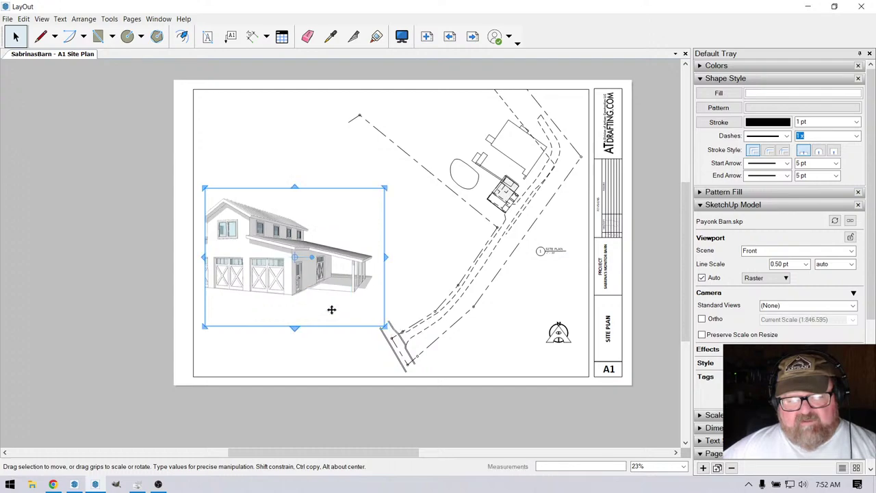
pyautogui.press('Escape')
# Orbit the barn viewport's camera to face the gable end with its three crossbuck doors.
pyautogui.click(308, 238)
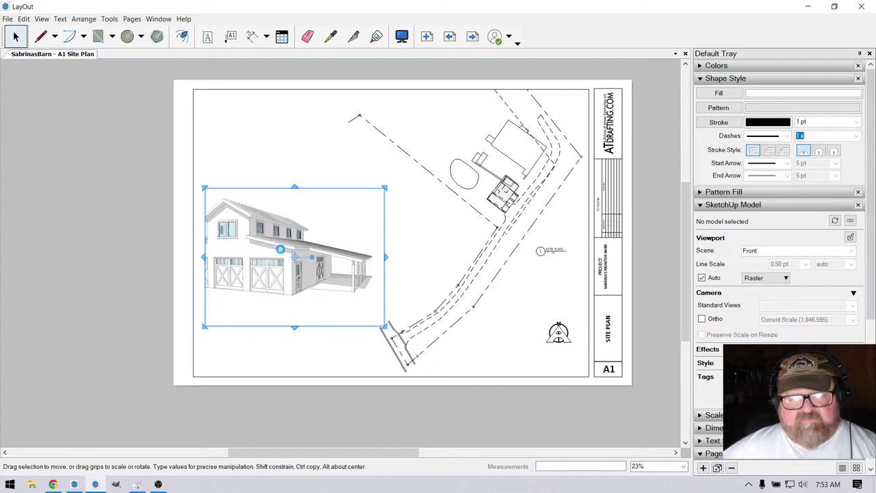
pyautogui.doubleClick(281, 250)
pyautogui.rightClick(288, 246)
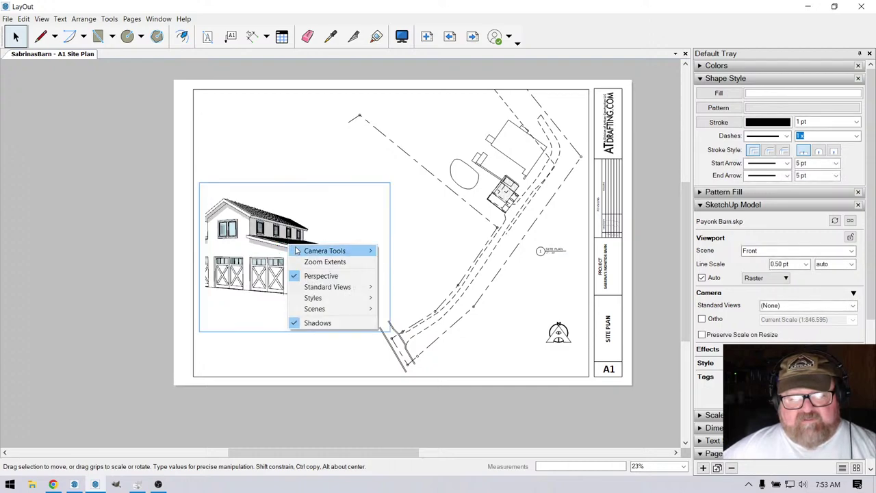
pyautogui.moveTo(297, 252)
pyautogui.click(407, 251)
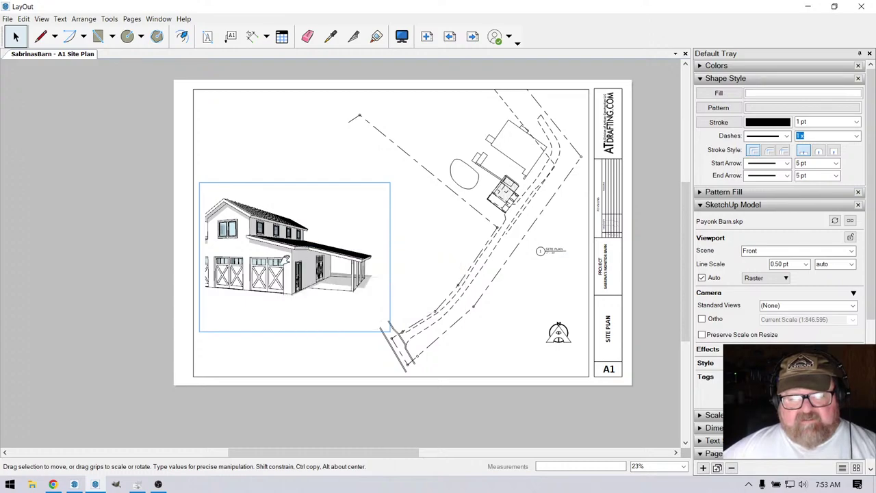
pyautogui.moveTo(293, 256); pyautogui.dragTo(234, 261)
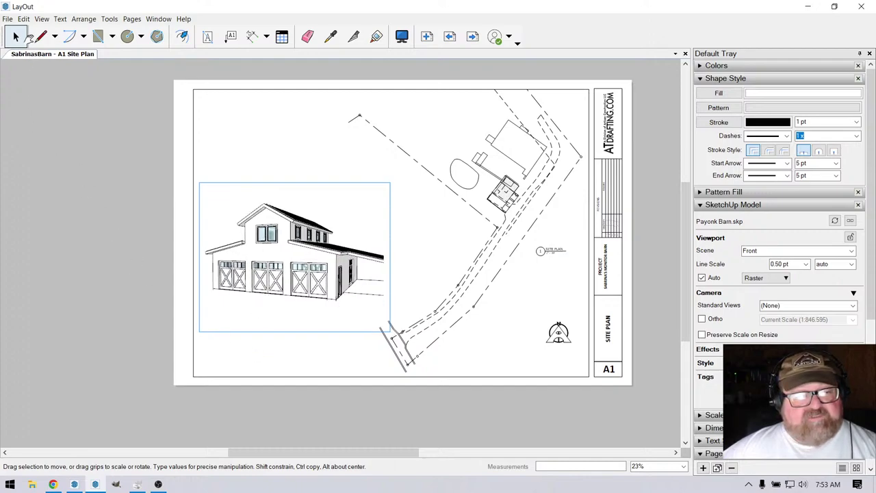
pyautogui.doubleClick(271, 235)
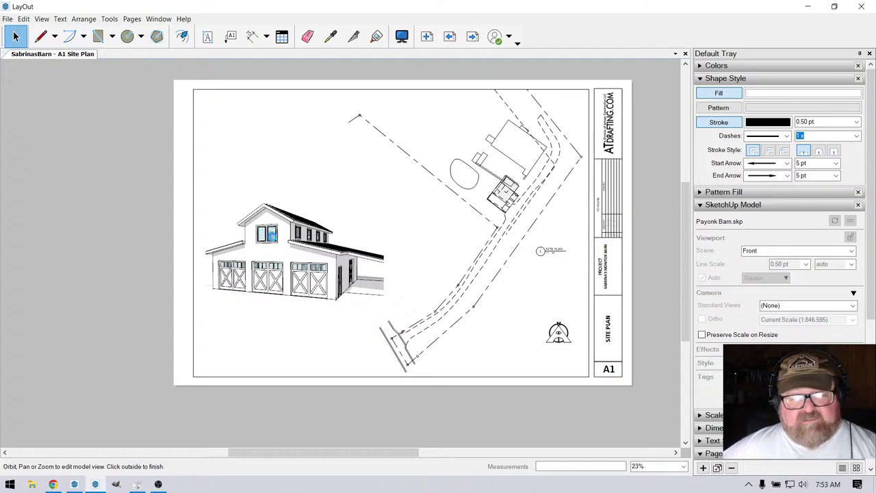
pyautogui.click(151, 152)
pyautogui.click(311, 276)
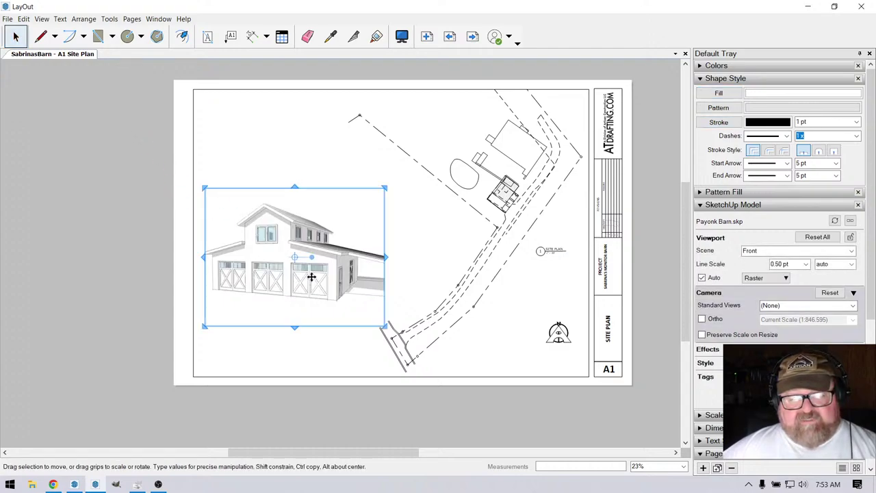
# Shrink the barn viewport, nudge it down-right, and widen both sides with Preserve Scale on Resize.
pyautogui.moveTo(384, 326); pyautogui.dragTo(351, 314)
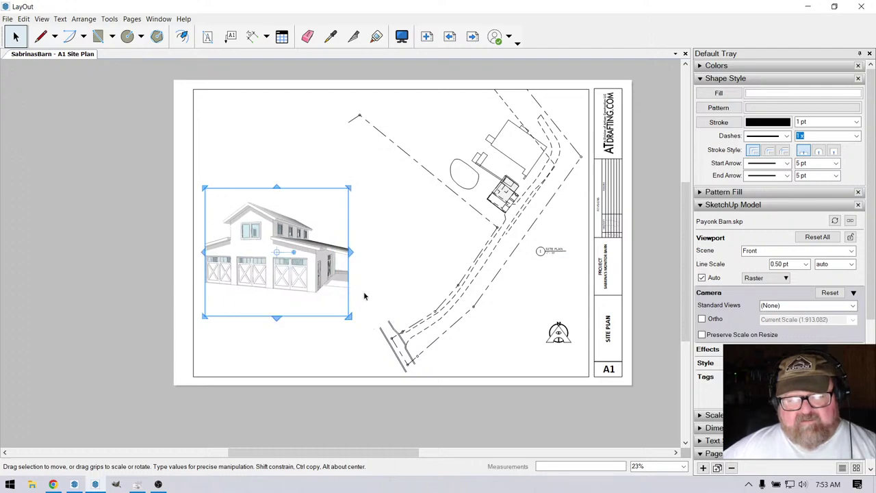
pyautogui.moveTo(264, 248)
pyautogui.mouseDown()
pyautogui.moveTo(282, 262)
pyautogui.moveTo(283, 298)
pyautogui.mouseUp()
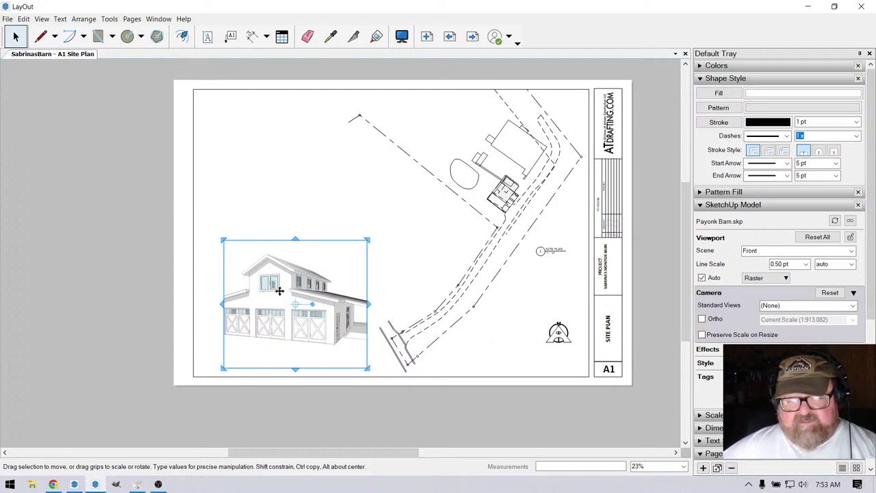
pyautogui.click(702, 335)
pyautogui.moveTo(368, 304); pyautogui.dragTo(384, 305)
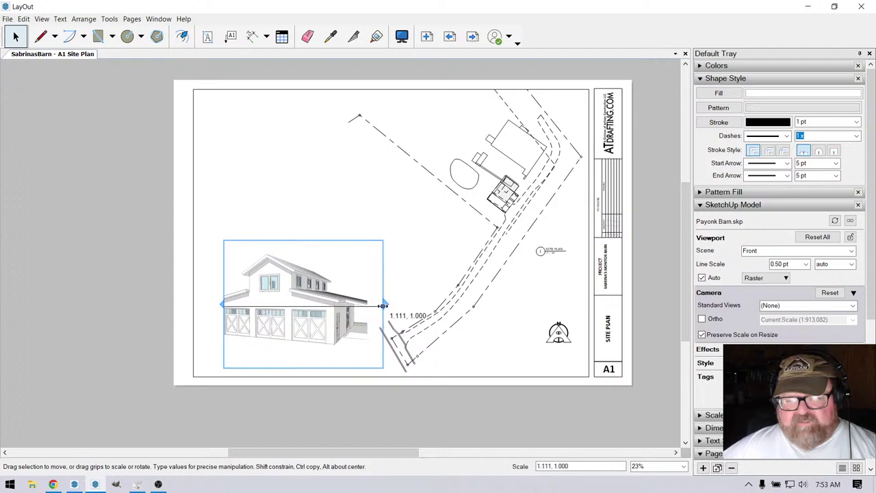
pyautogui.moveTo(226, 306); pyautogui.dragTo(193, 304)
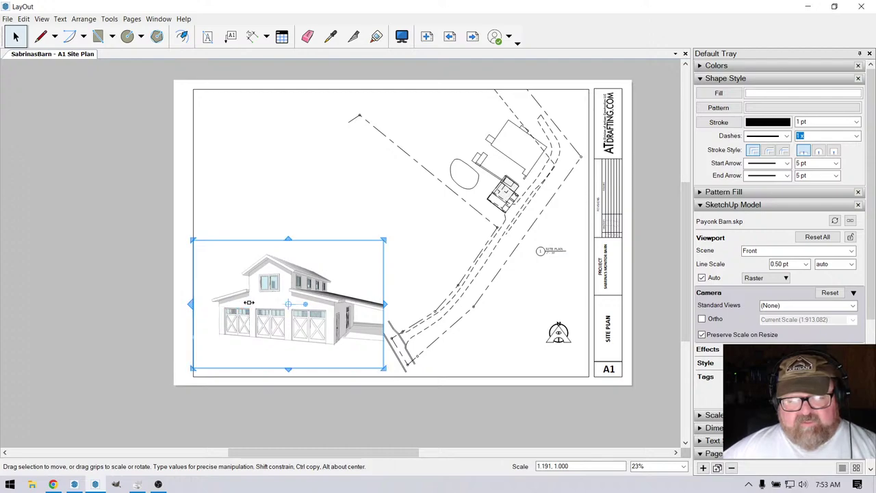
# Orbit and zoom out the barn inside its viewport, then turn Preserve Scale on Resize back on.
pyautogui.doubleClick(267, 294)
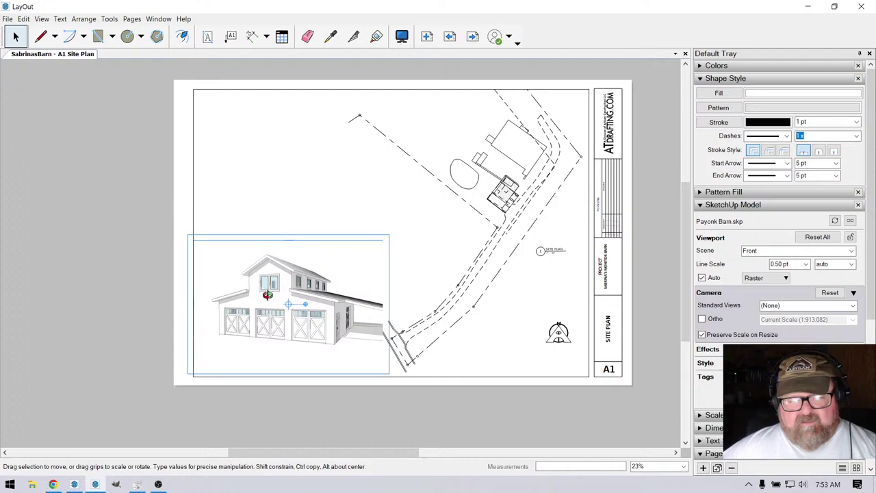
pyautogui.moveTo(268, 295); pyautogui.dragTo(267, 294)
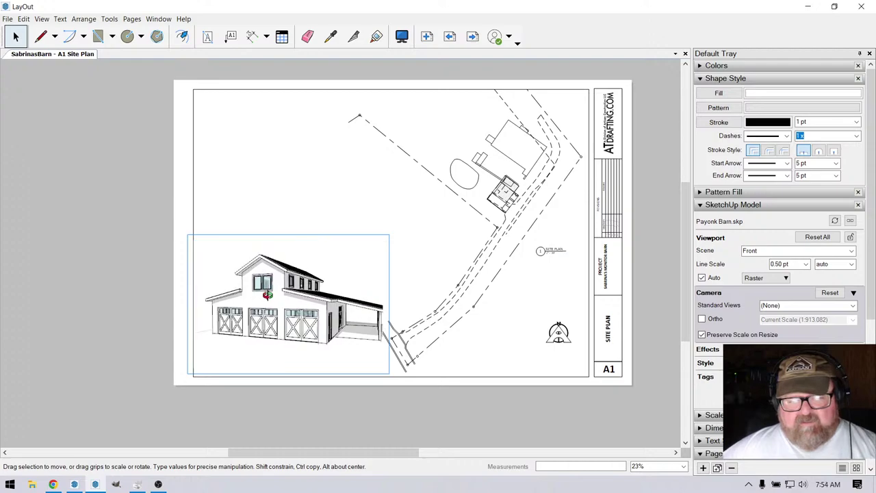
pyautogui.scroll(-2, 268, 294)
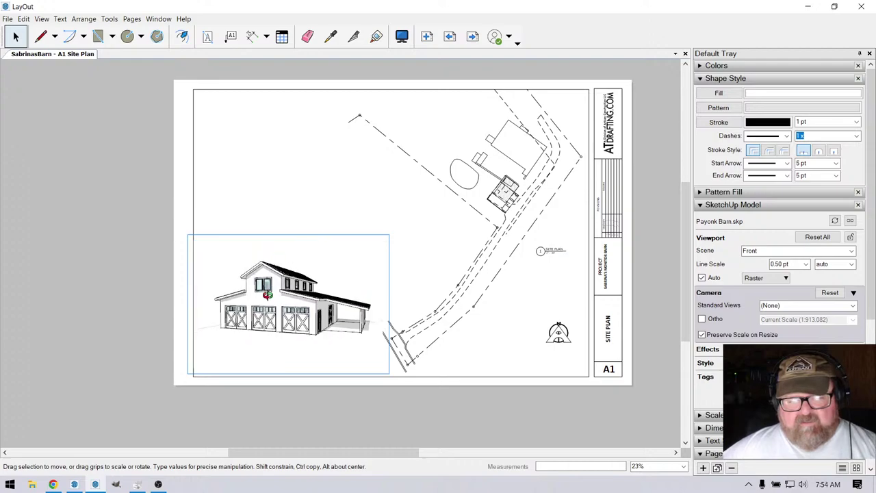
pyautogui.click(158, 272)
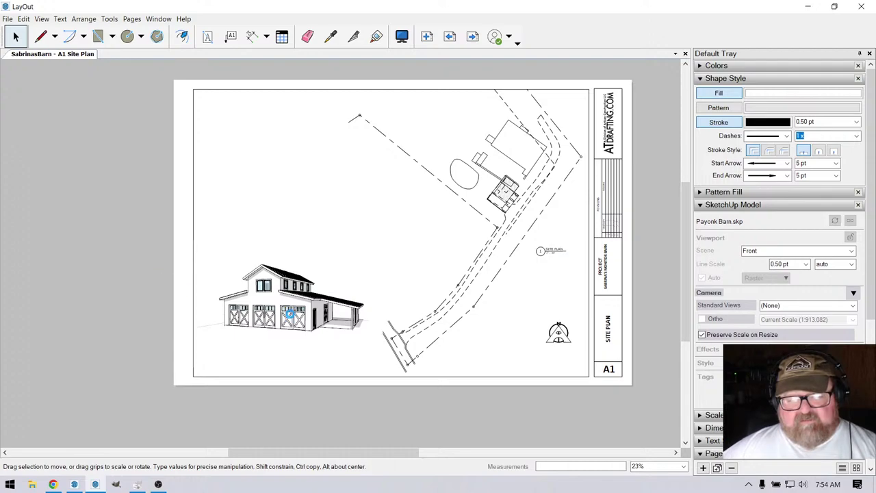
pyautogui.click(297, 316)
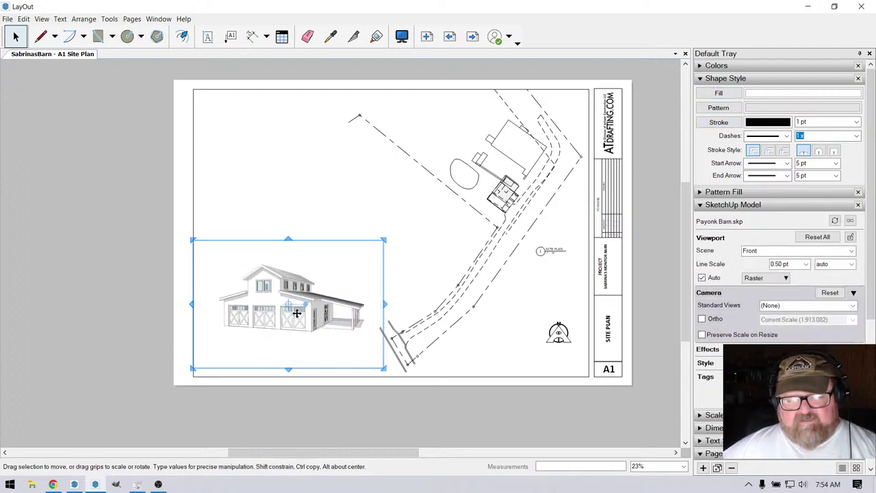
pyautogui.click(702, 335)
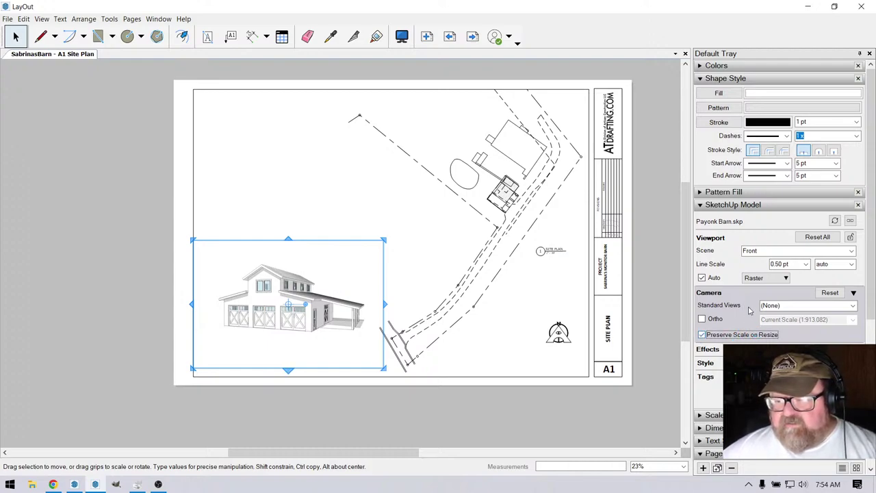
# Set the barn viewport's render mode to Hybrid.
pyautogui.click(700, 205)
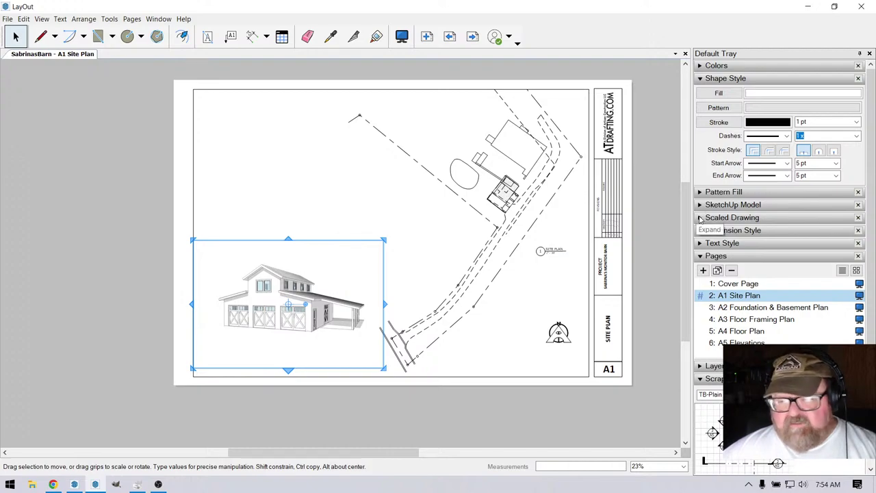
pyautogui.click(702, 206)
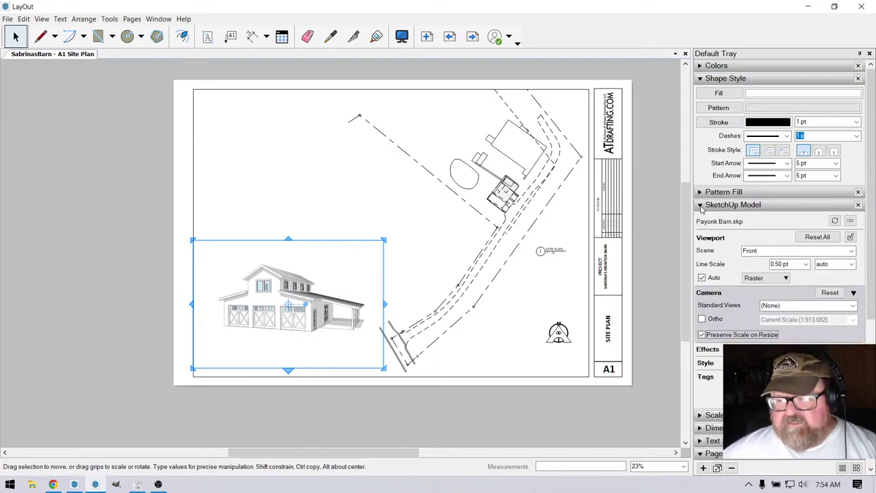
pyautogui.click(786, 278)
pyautogui.click(767, 307)
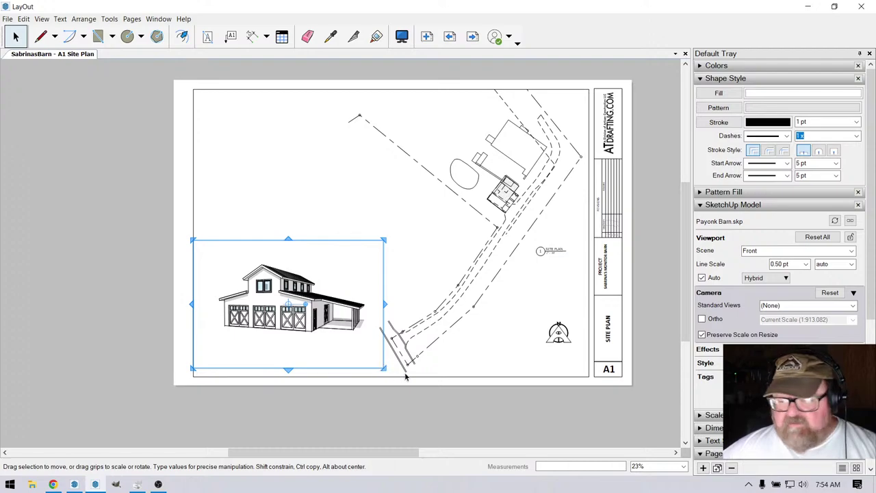
# Crop the viewport's right, bottom, top and left edges around the barn, and Ctrl-drag a copy above it.
pyautogui.moveTo(386, 306); pyautogui.dragTo(373, 306)
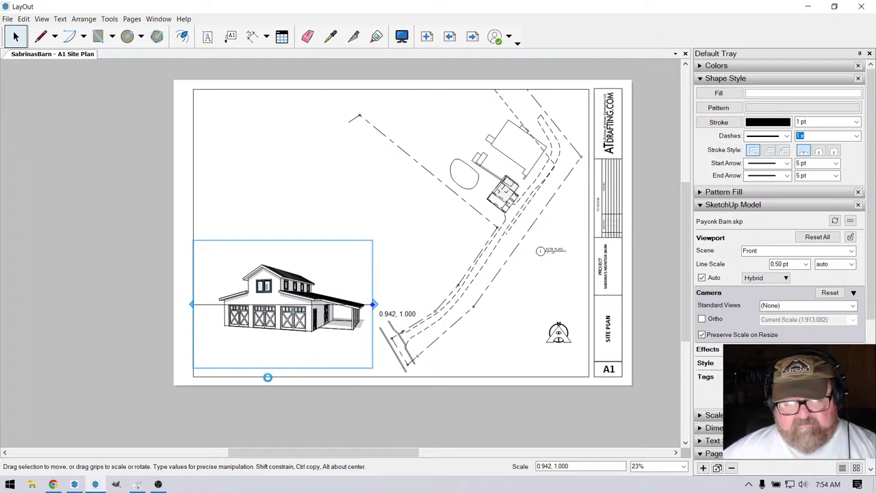
pyautogui.moveTo(282, 372); pyautogui.dragTo(282, 339)
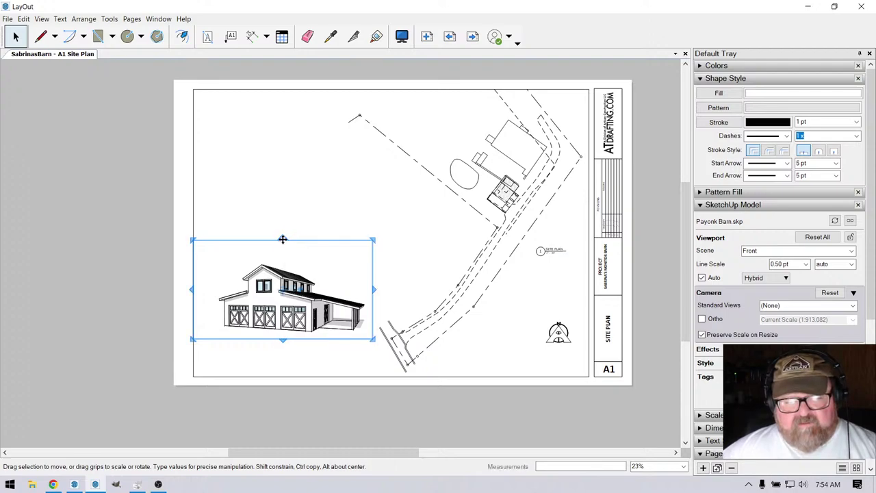
pyautogui.moveTo(282, 238); pyautogui.dragTo(282, 257)
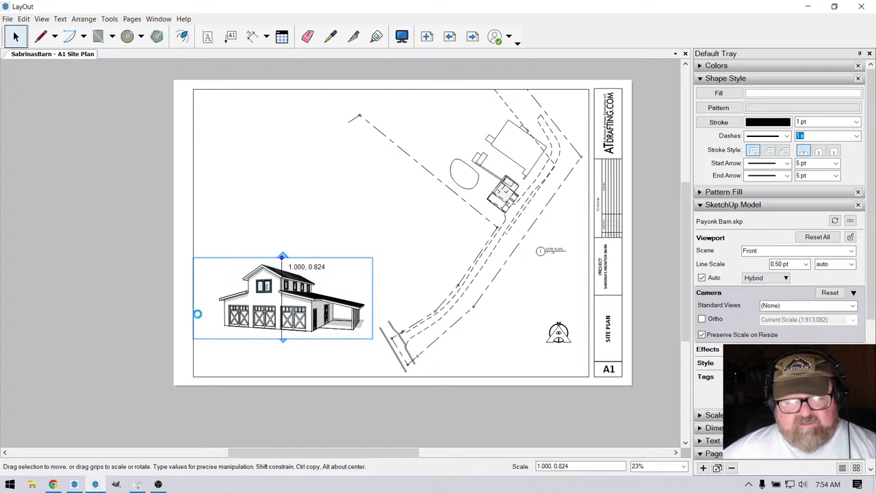
pyautogui.moveTo(192, 305); pyautogui.dragTo(206, 299)
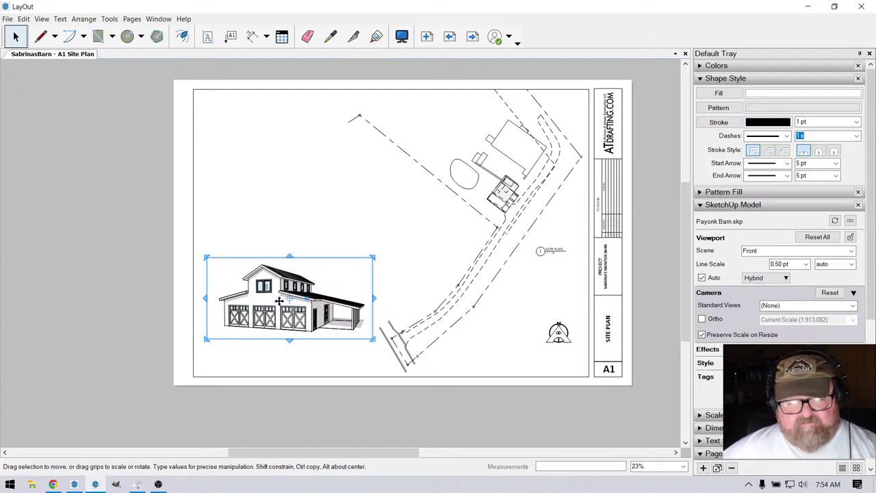
pyautogui.moveTo(279, 301); pyautogui.dragTo(276, 202)
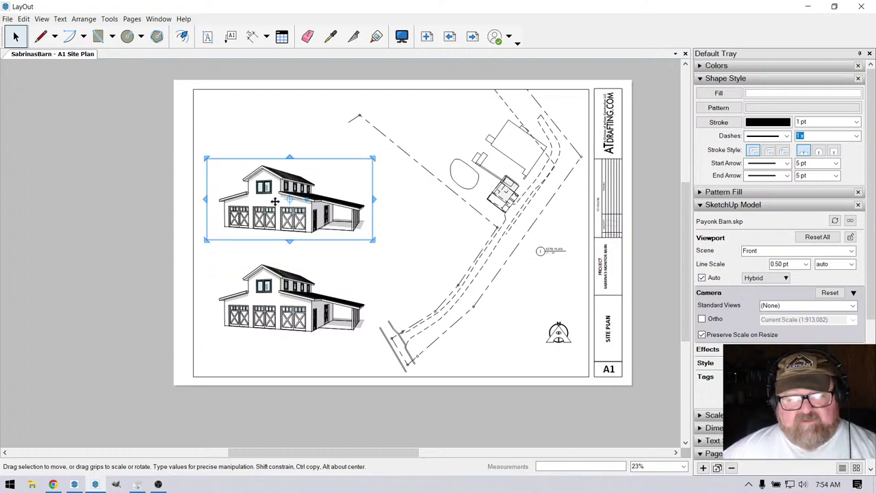
# Switch the upper viewport to the Back scene, update its model reference, and reset to that camera.
pyautogui.rightClick(274, 201)
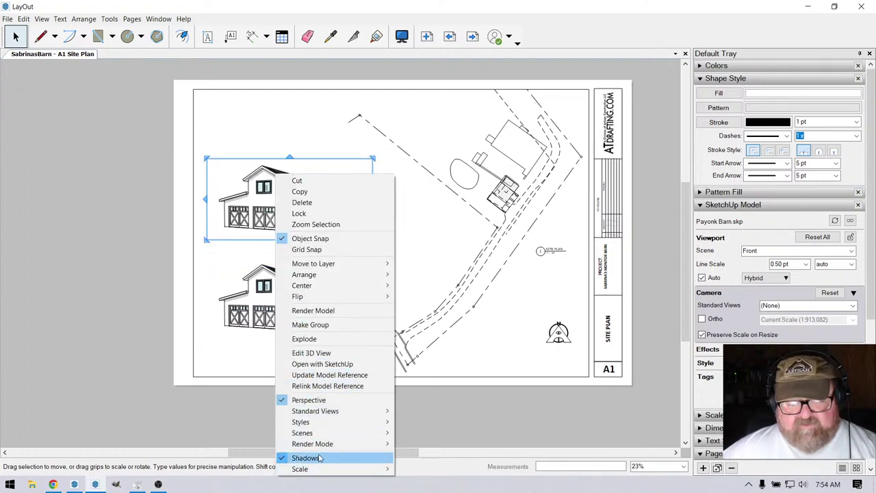
pyautogui.moveTo(323, 434)
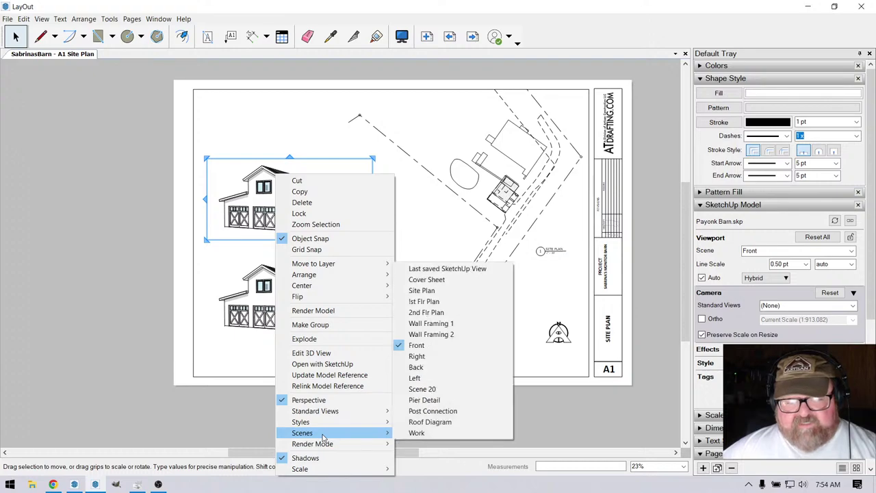
pyautogui.click(432, 367)
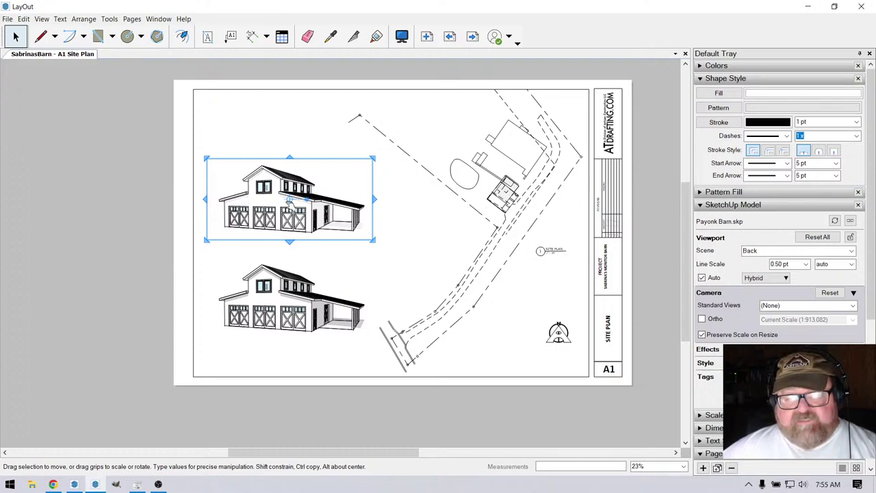
pyautogui.rightClick(269, 210)
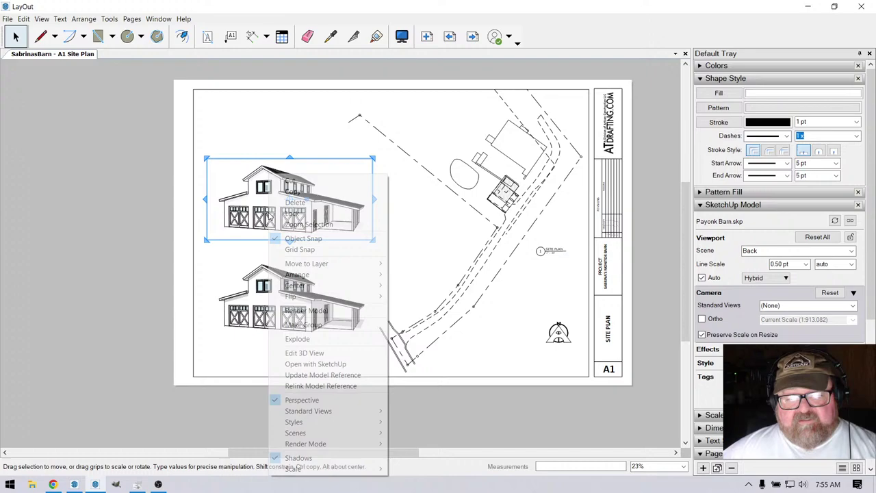
pyautogui.click(305, 375)
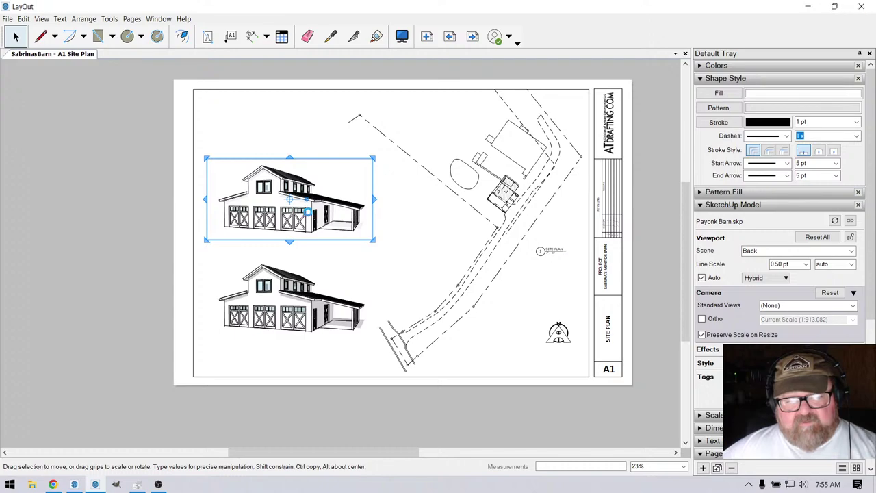
pyautogui.rightClick(308, 210)
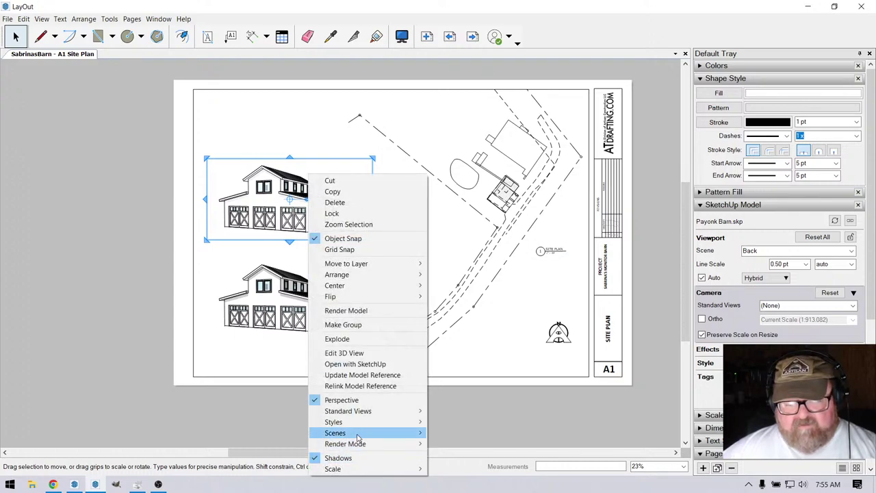
pyautogui.moveTo(342, 432)
pyautogui.click(461, 370)
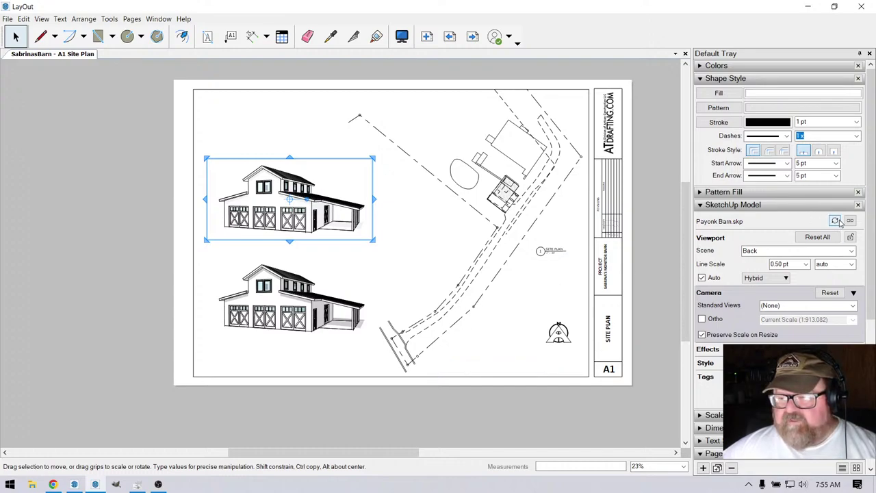
pyautogui.click(818, 237)
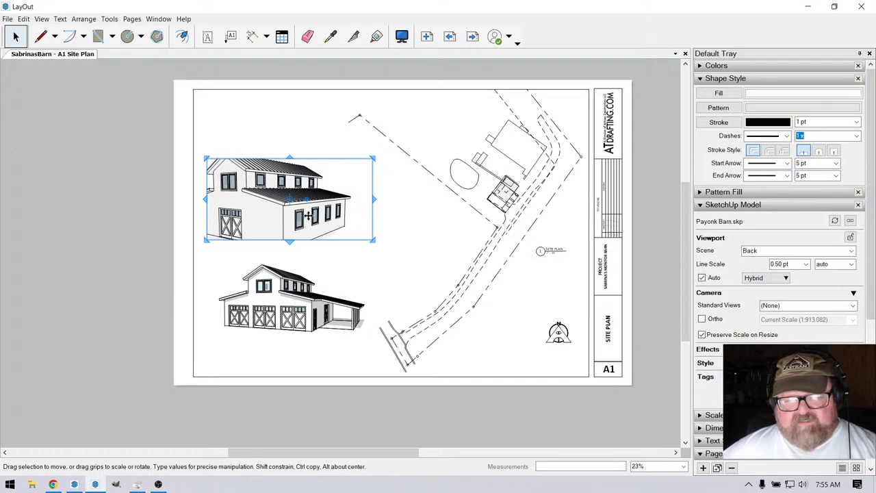
# Zoom, orbit and pan the rear barn view inside the upper viewport to re-centre and enlarge it.
pyautogui.doubleClick(271, 197)
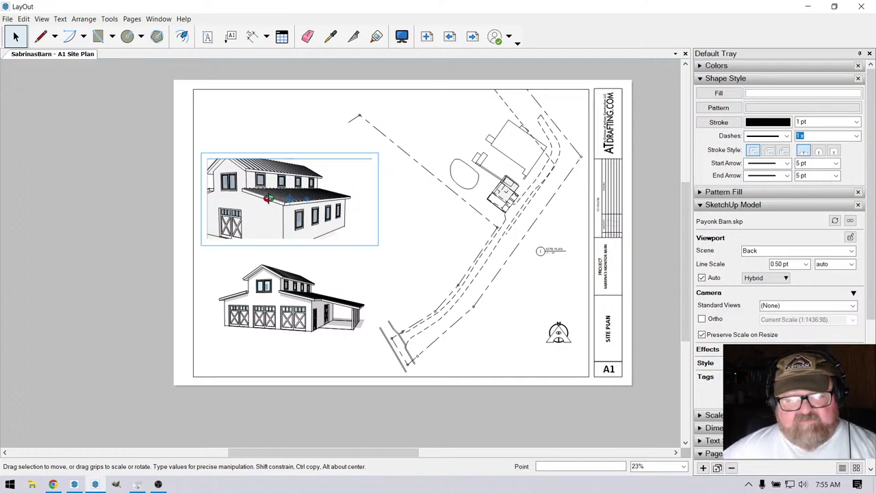
pyautogui.scroll(-3, 269, 198)
pyautogui.moveTo(269, 199); pyautogui.dragTo(261, 203)
pyautogui.rightClick(261, 203)
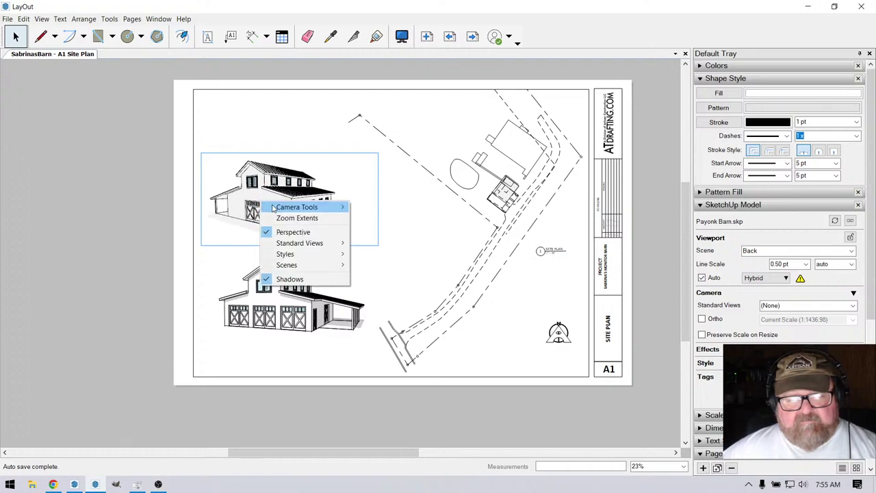
pyautogui.moveTo(317, 207)
pyautogui.click(370, 216)
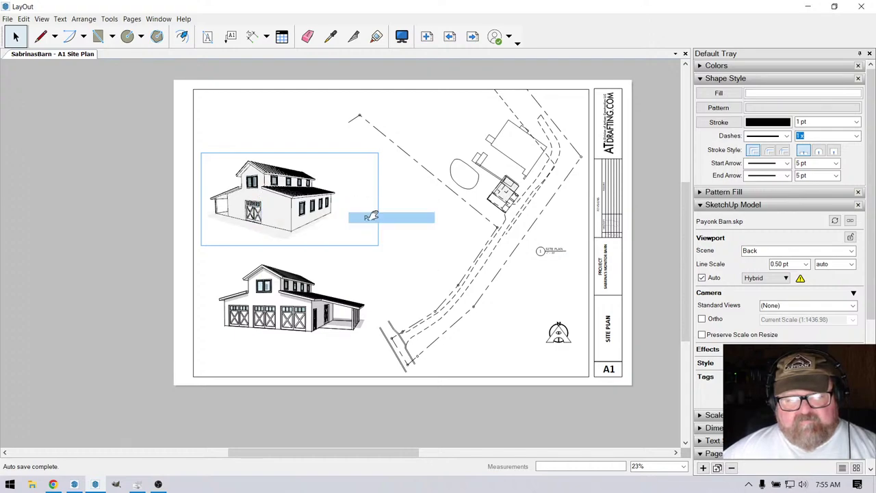
pyautogui.moveTo(315, 203); pyautogui.dragTo(337, 204)
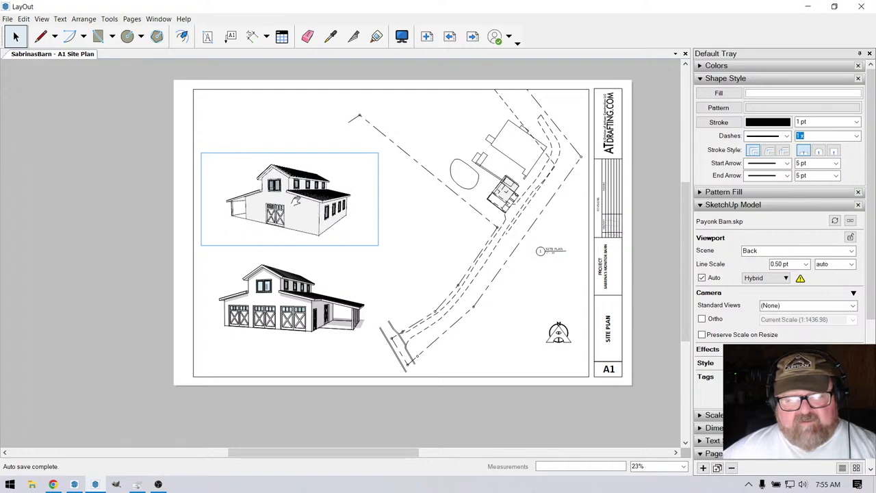
pyautogui.scroll(1, 295, 200)
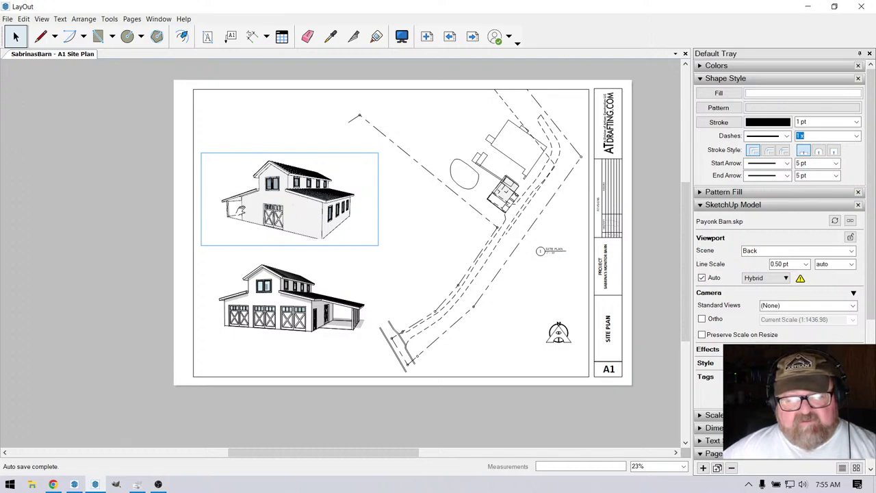
pyautogui.press('Escape')
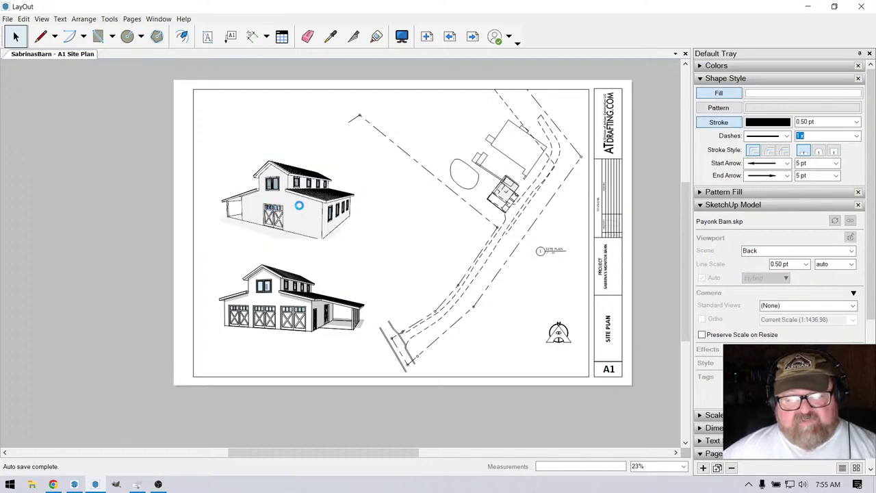
# Nudge the upper viewport, turn on Preserve Scale on Resize, and extend its bottom edge downward.
pyautogui.click(299, 210)
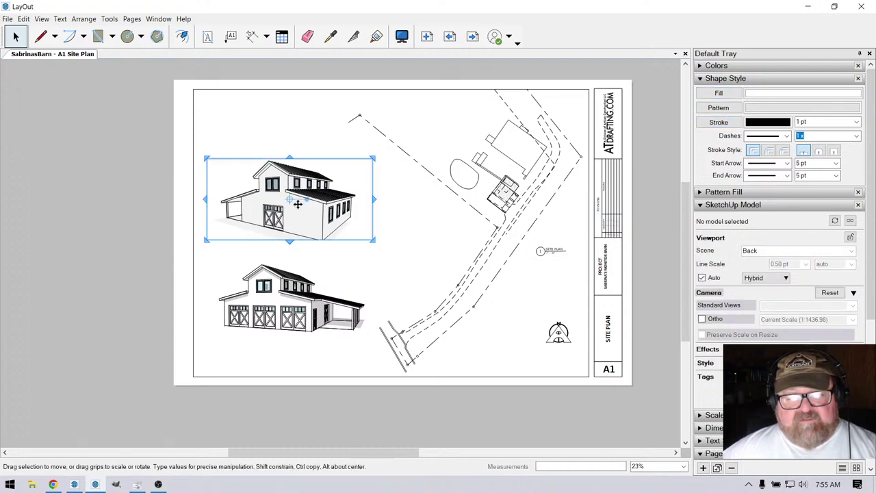
pyautogui.moveTo(298, 201); pyautogui.dragTo(289, 204)
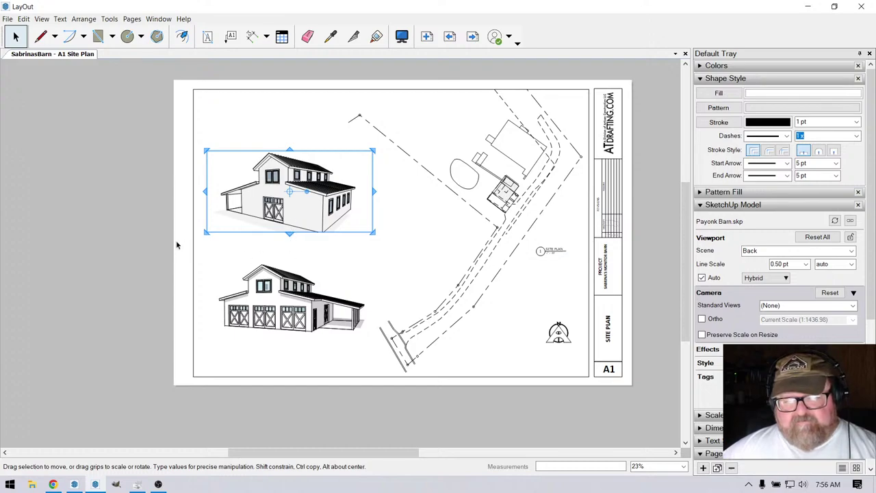
pyautogui.click(148, 235)
pyautogui.click(318, 227)
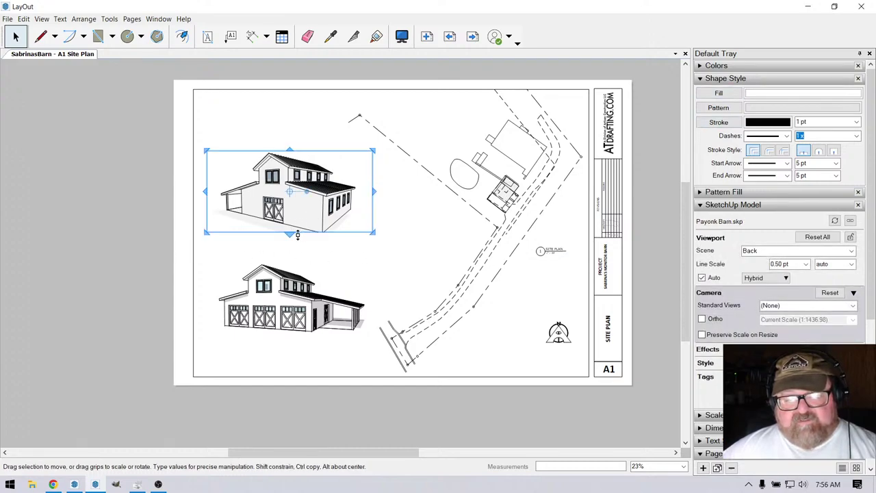
pyautogui.click(702, 334)
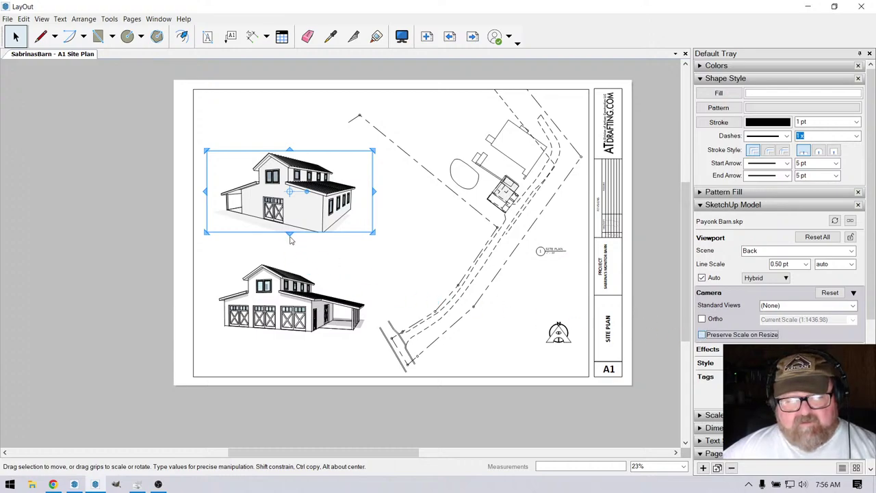
pyautogui.moveTo(289, 234); pyautogui.dragTo(289, 238)
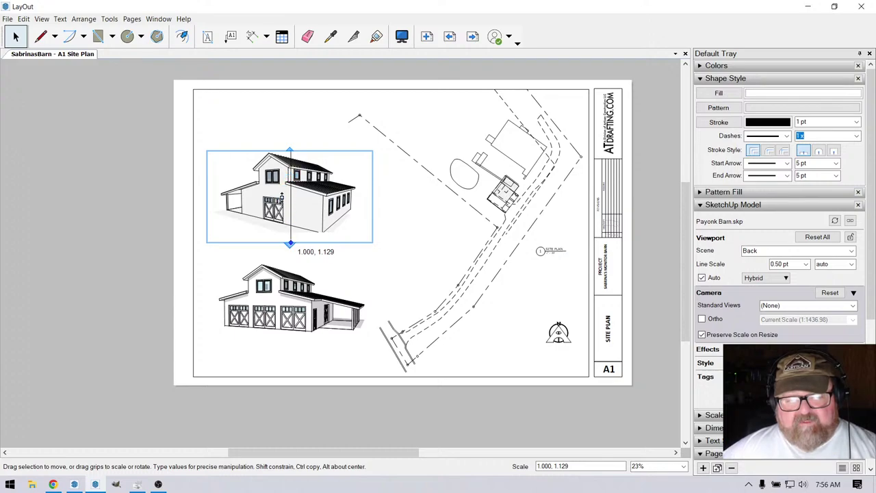
pyautogui.click(181, 254)
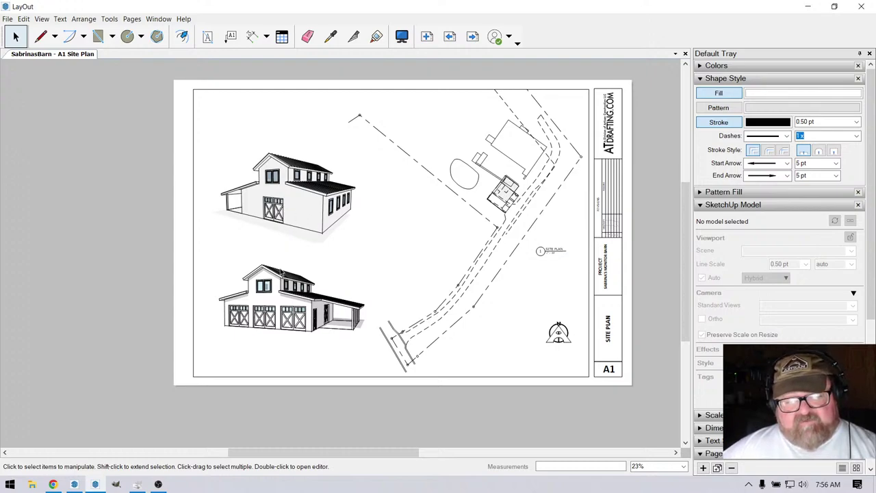
# Make the lower Front viewport taller and wider, then zoom the barn in to about 1:1112.1.
pyautogui.click(280, 288)
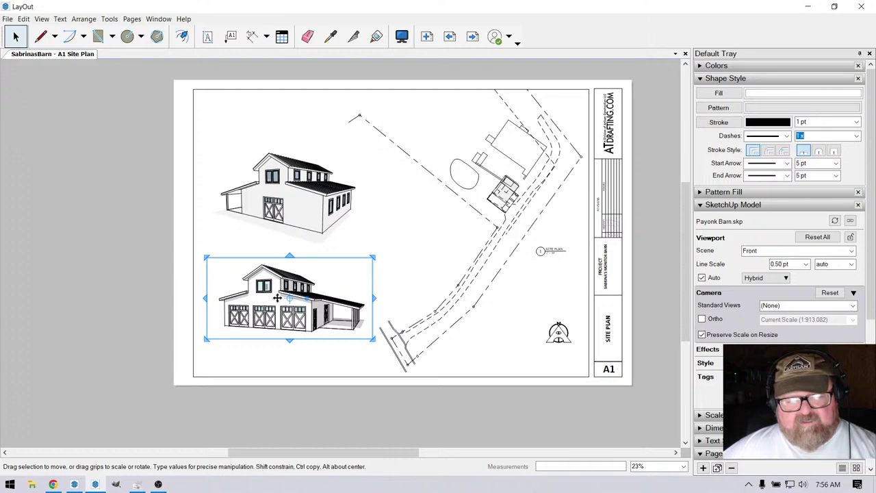
pyautogui.moveTo(289, 337); pyautogui.dragTo(289, 349)
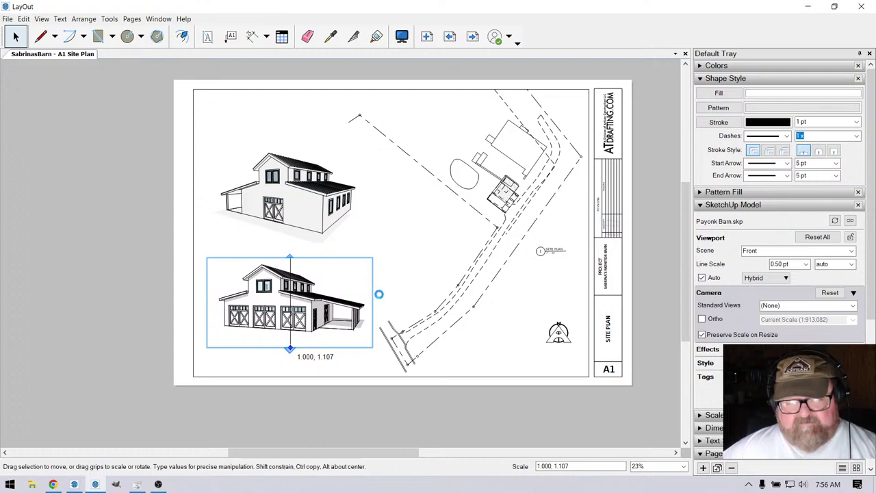
pyautogui.moveTo(373, 302); pyautogui.dragTo(382, 302)
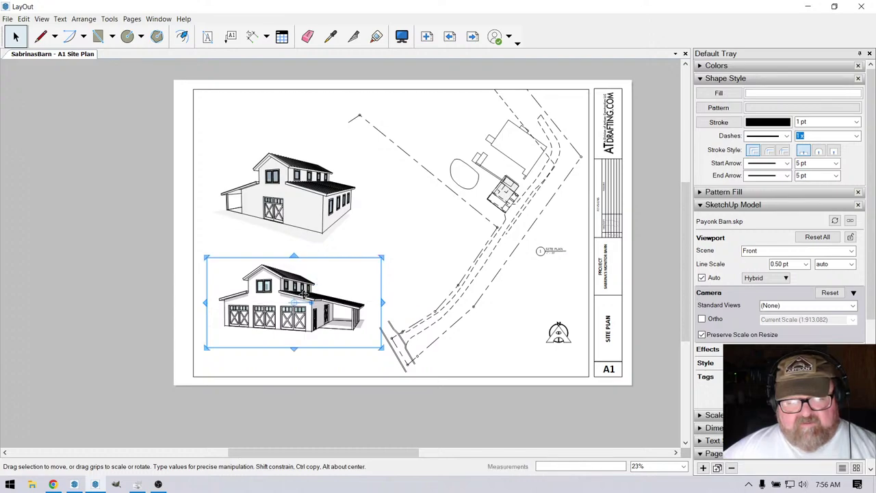
pyautogui.doubleClick(273, 302)
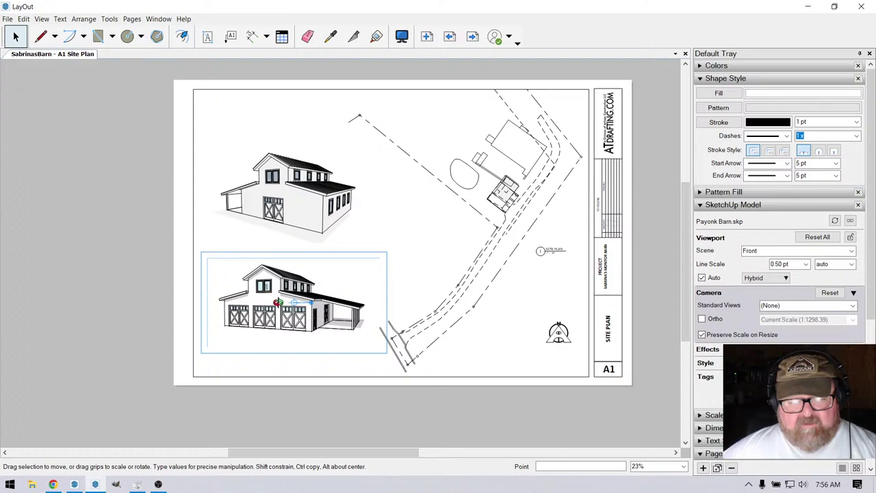
pyautogui.scroll(-3, 278, 302)
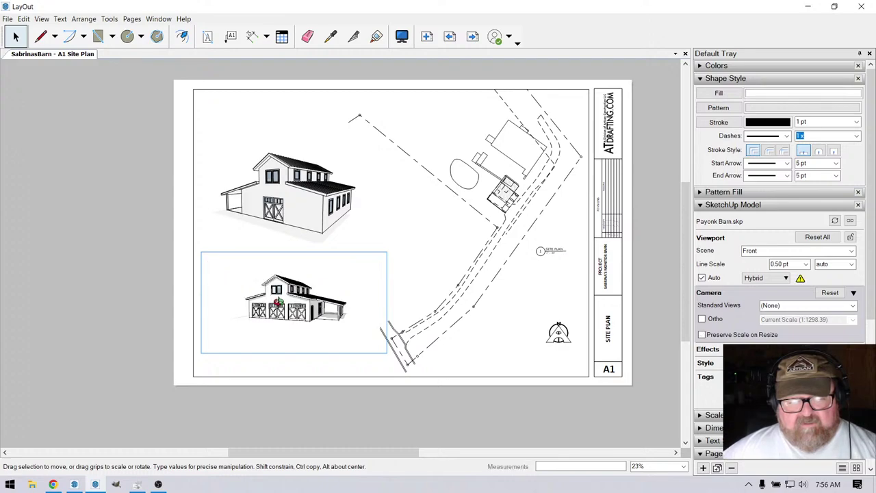
pyautogui.scroll(1, 277, 302)
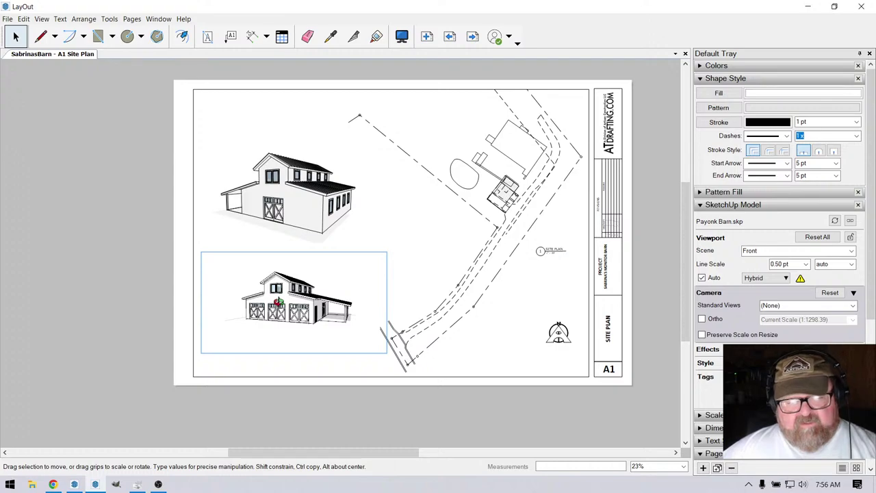
pyautogui.scroll(2, 294, 304)
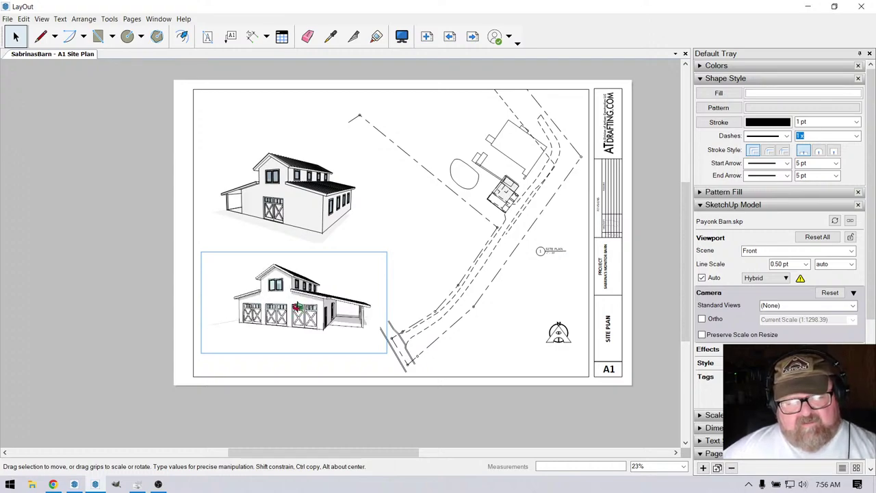
pyautogui.scroll(1, 293, 299)
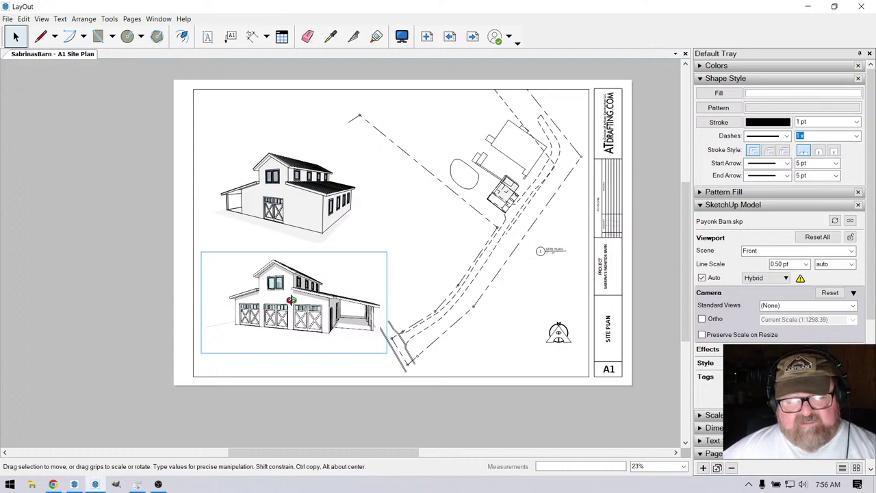
pyautogui.scroll(1, 292, 299)
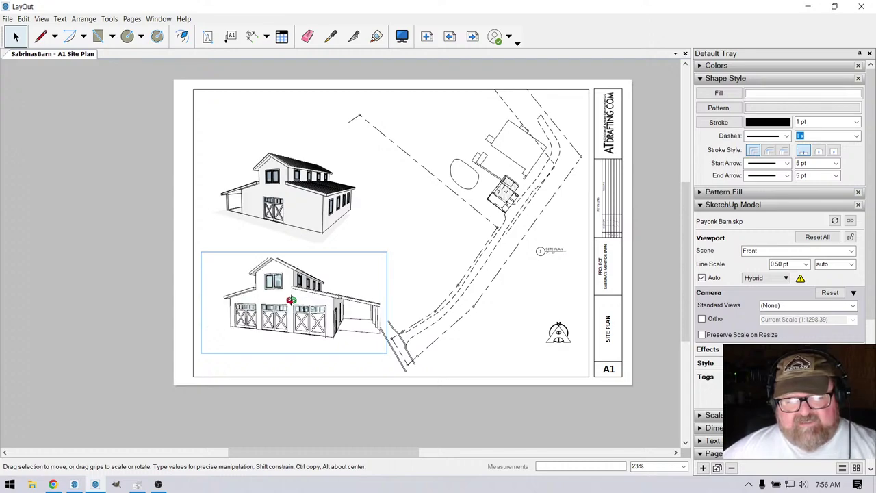
pyautogui.scroll(1, 291, 299)
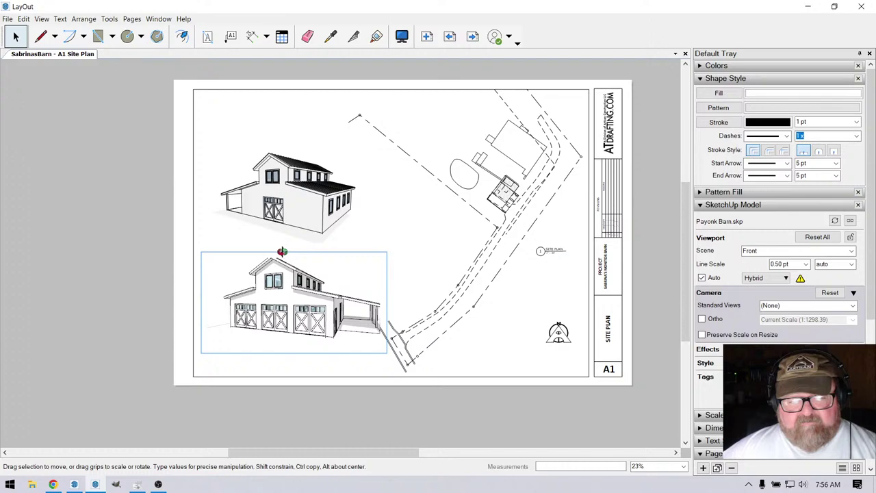
pyautogui.click(163, 257)
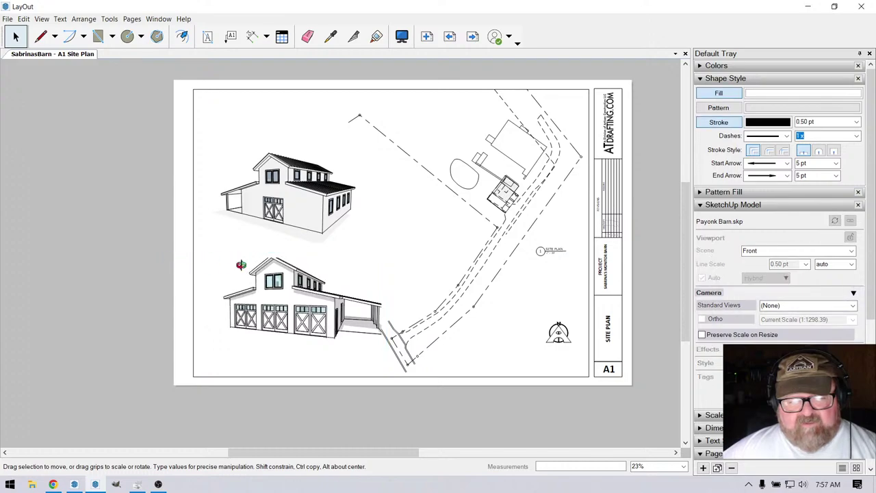
# Stretch the lower viewport taller upward and shift it slightly left.
pyautogui.click(260, 270)
pyautogui.moveTo(294, 256); pyautogui.dragTo(294, 243)
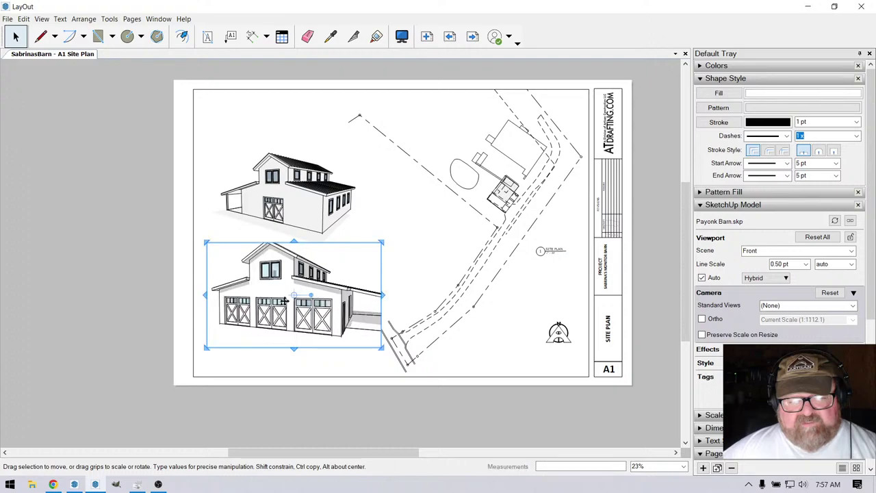
pyautogui.moveTo(284, 299); pyautogui.dragTo(273, 303)
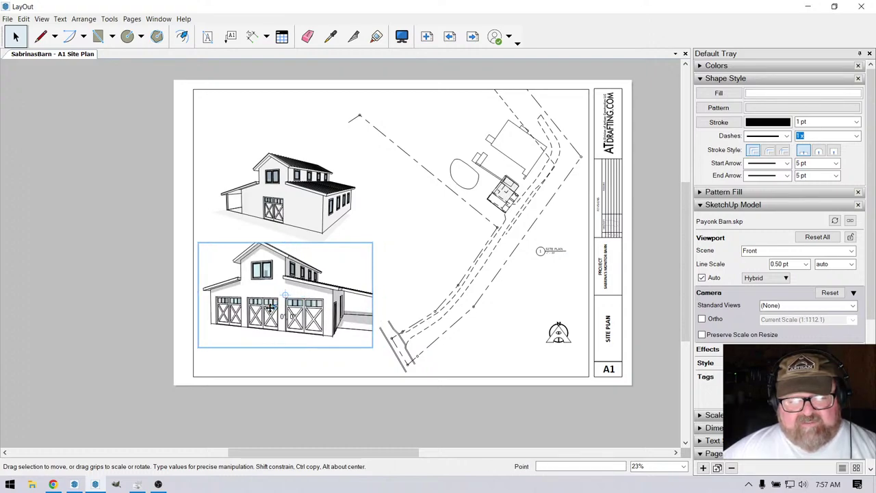
pyautogui.click(271, 308)
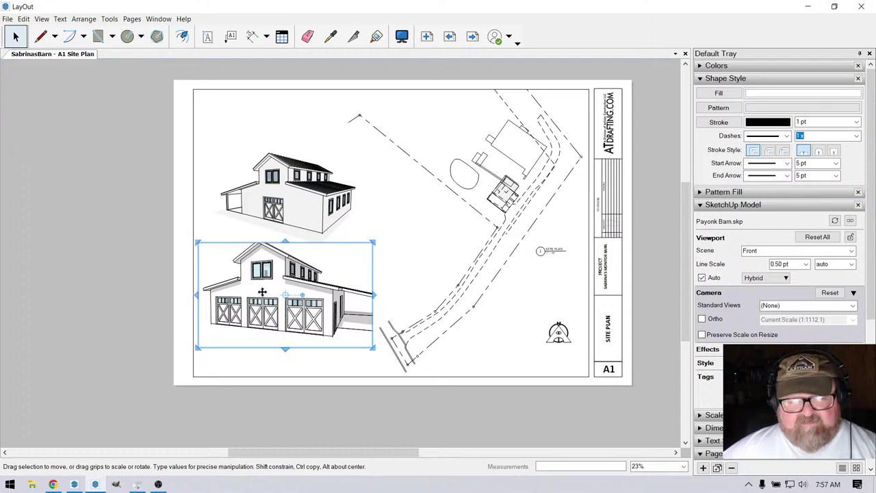
pyautogui.doubleClick(262, 291)
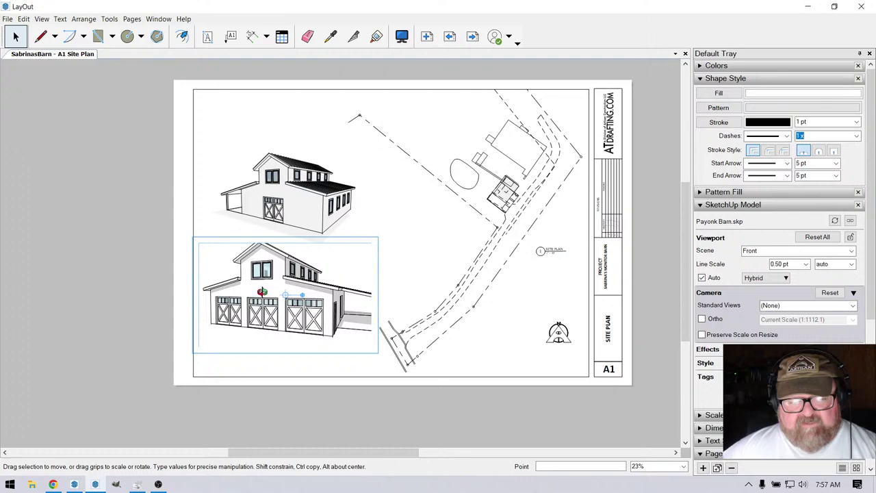
pyautogui.press('Escape')
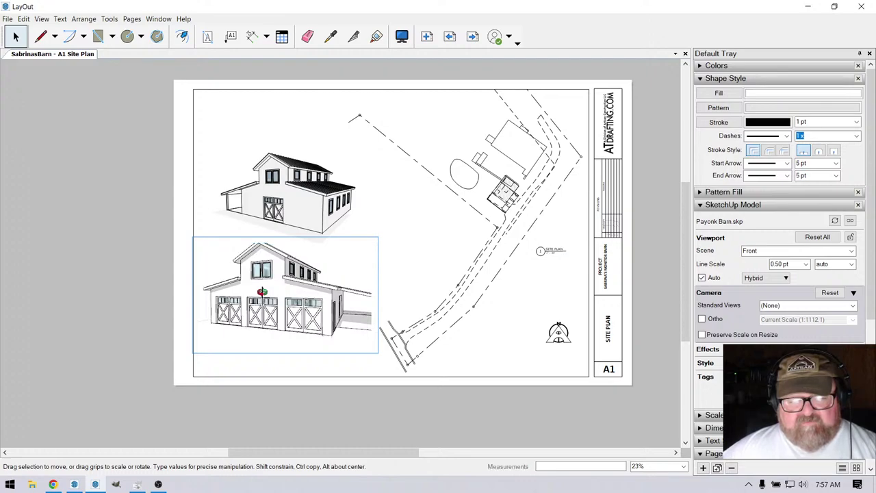
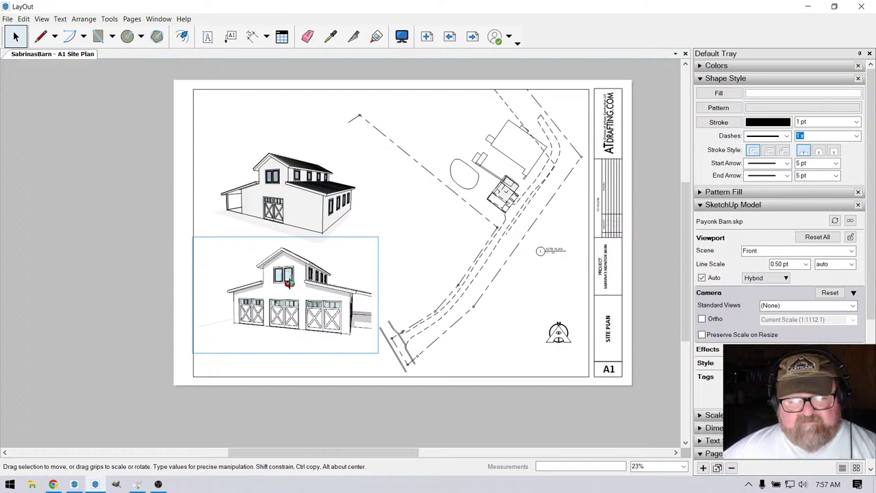
# Orbit, pan and zoom out the lower barn viewport to face its front, with the three garage doors and lean-to.
pyautogui.moveTo(288, 281); pyautogui.dragTo(286, 280)
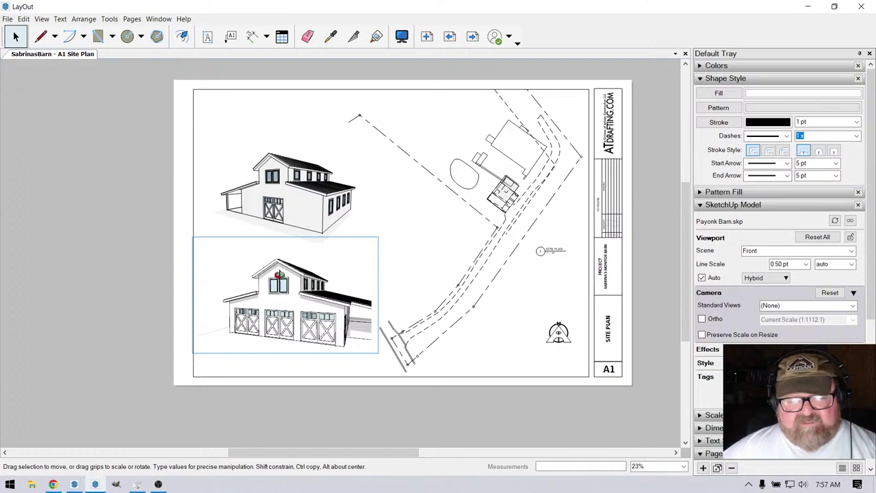
pyautogui.rightClick(282, 272)
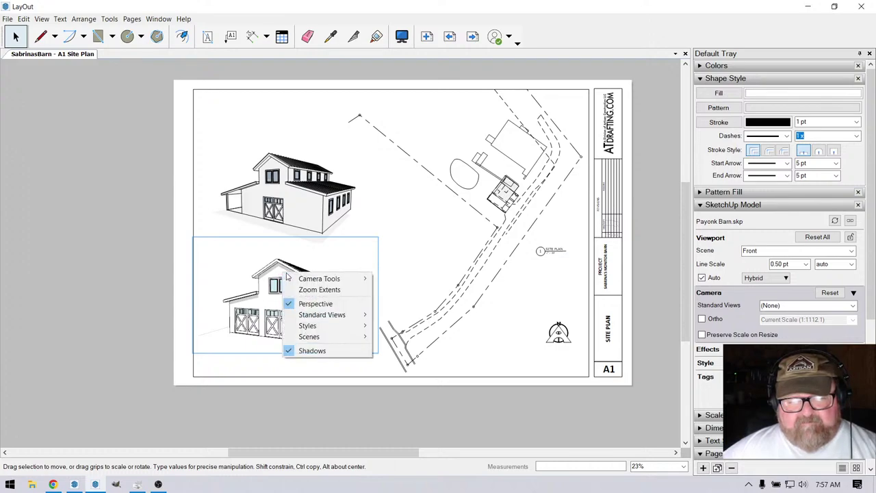
pyautogui.moveTo(308, 280)
pyautogui.click(401, 289)
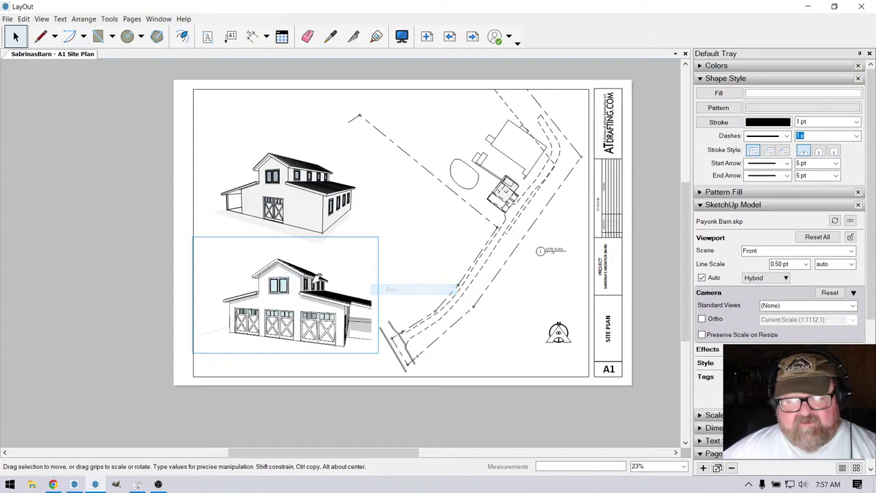
pyautogui.moveTo(277, 283)
pyautogui.mouseDown()
pyautogui.moveTo(250, 280)
pyautogui.moveTo(284, 273)
pyautogui.mouseUp()
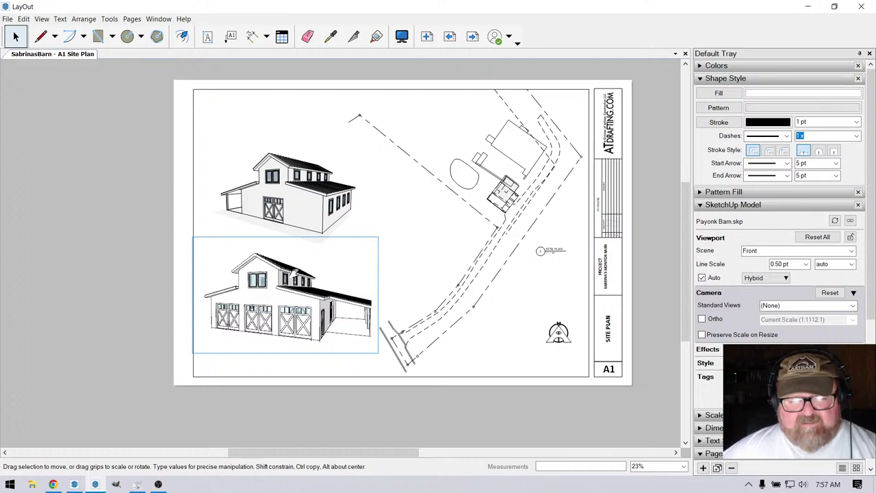
pyautogui.scroll(-1, 288, 294)
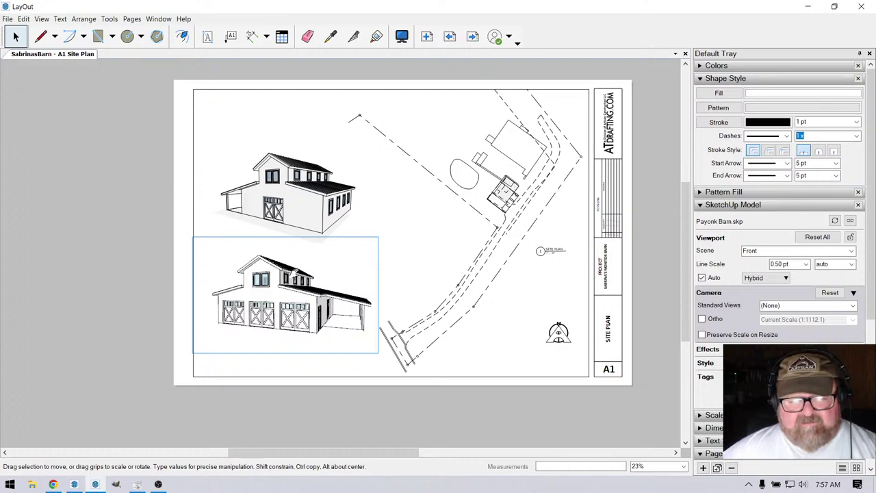
pyautogui.click(151, 265)
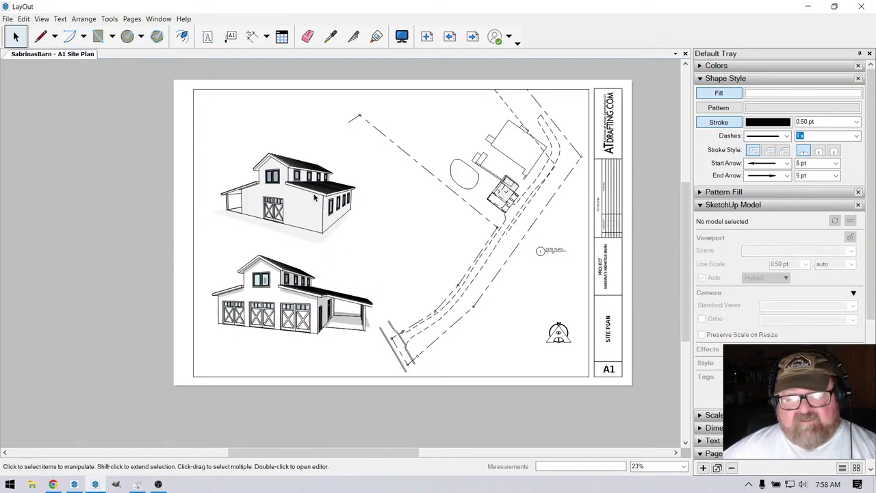
# Copy the Site Plan callout below the lower barn and change its number to 2.
pyautogui.click(548, 249)
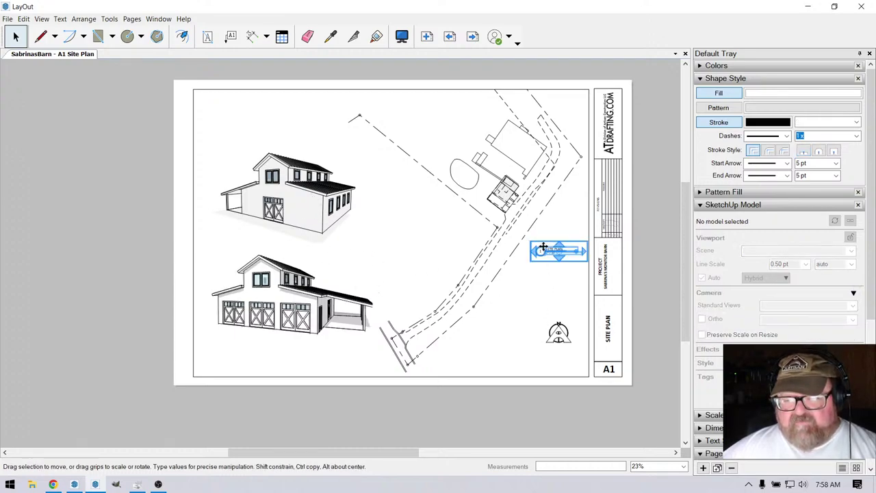
pyautogui.moveTo(551, 251); pyautogui.dragTo(339, 348)
pyautogui.scroll(5, 340, 346)
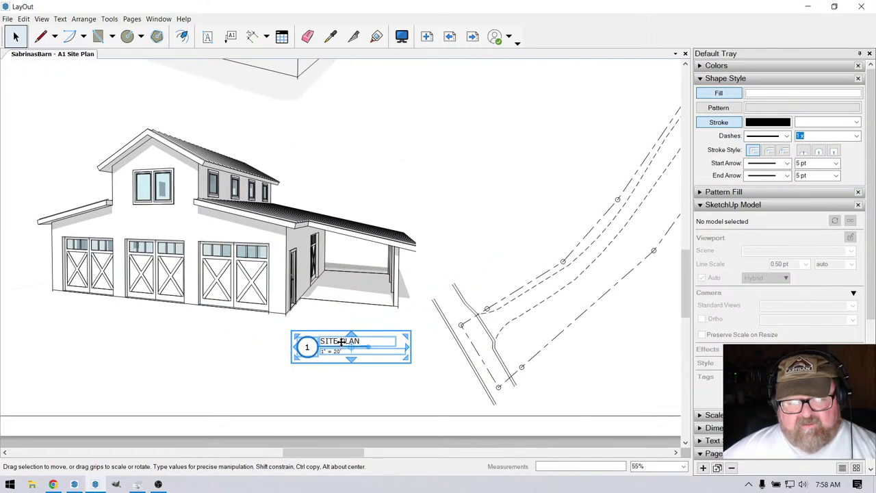
pyautogui.scroll(3, 338, 344)
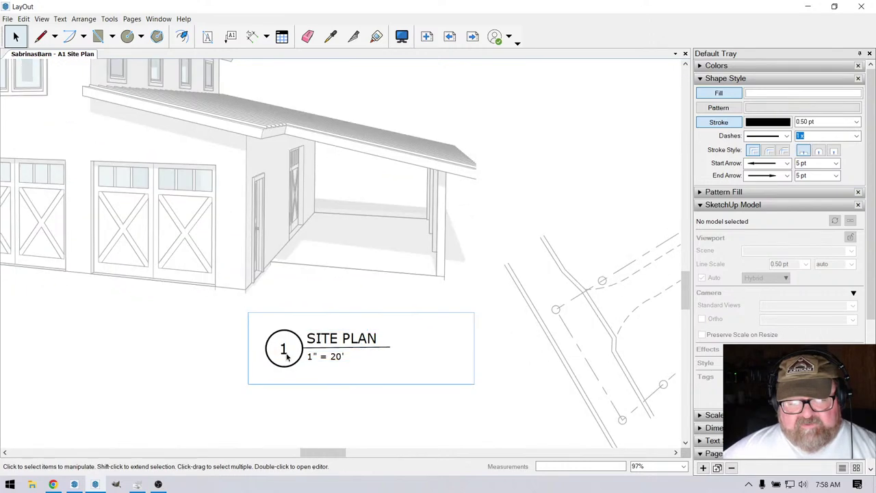
pyautogui.doubleClick(286, 353)
pyautogui.doubleClick(285, 350)
pyautogui.write('2')
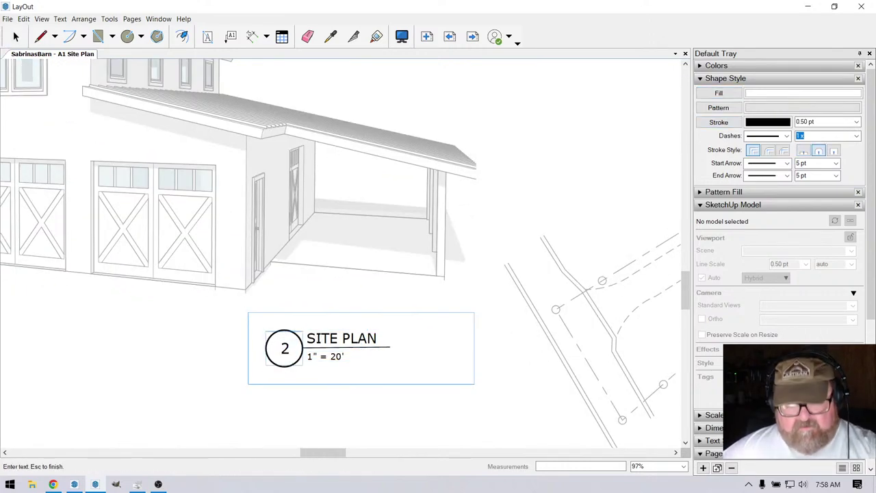
pyautogui.press('Escape')
# Retitle the copied callout FRONT ELEVATION and lengthen its underline to fit.
pyautogui.click(334, 337)
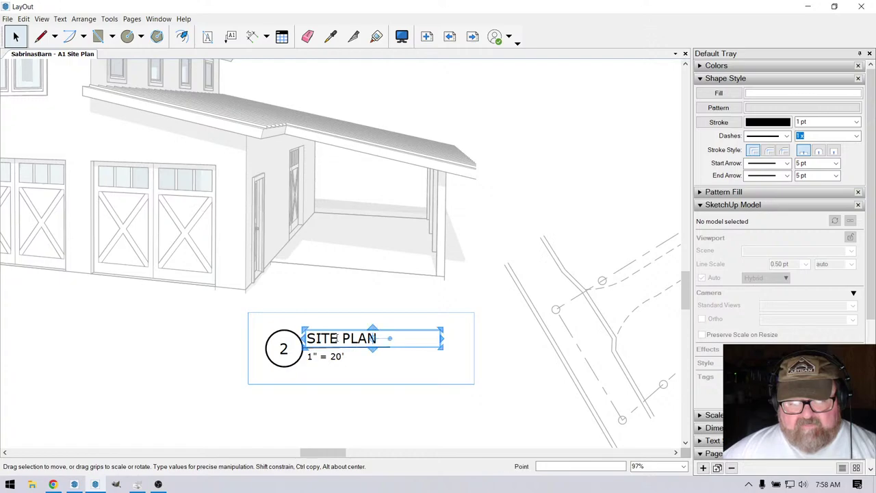
pyautogui.doubleClick(334, 338)
pyautogui.write('FRONE')
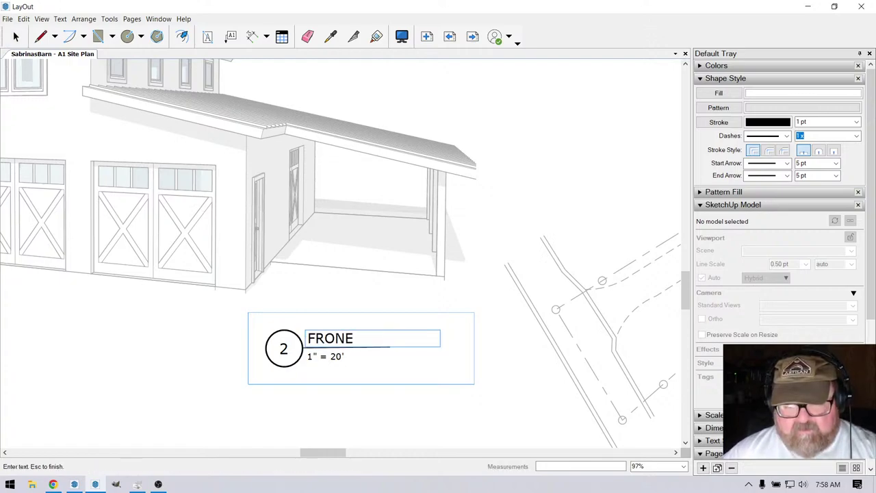
pyautogui.press('BackSpace')
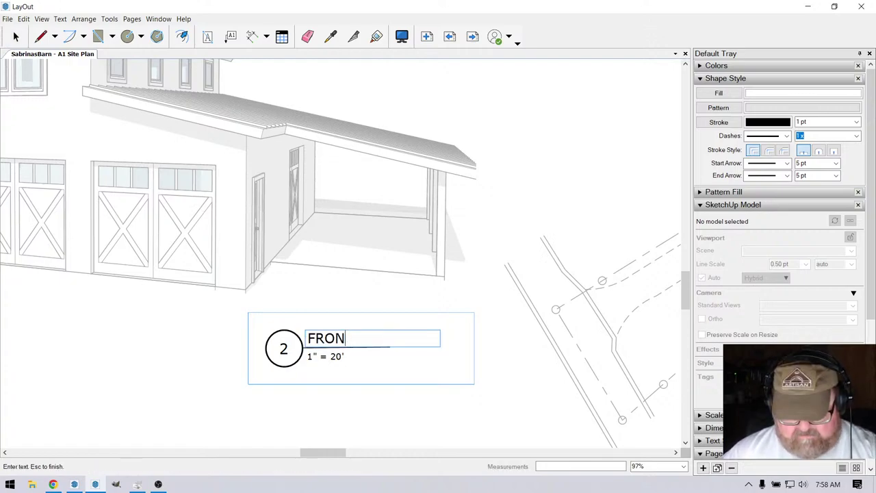
pyautogui.write('T ELEVAT')
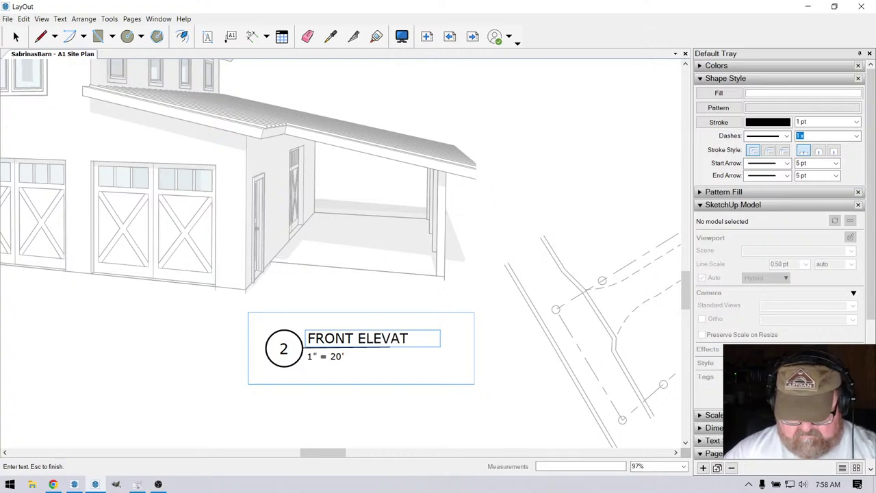
pyautogui.write('ION')
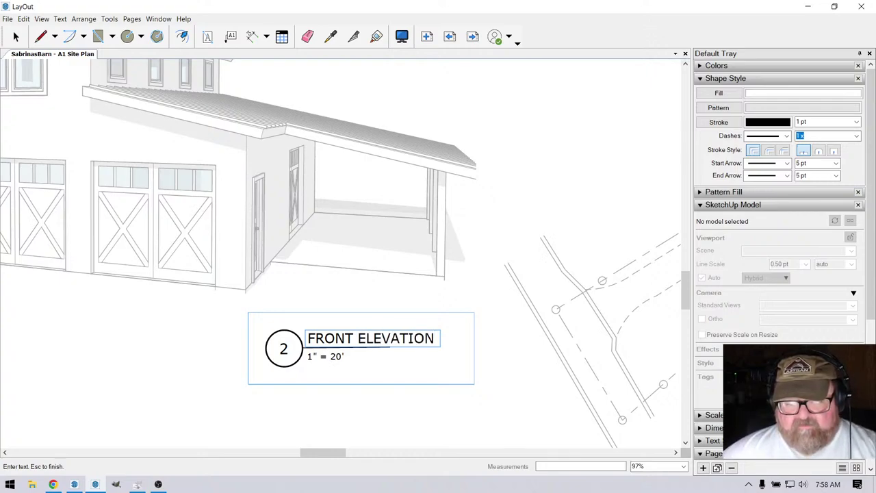
pyautogui.press('Escape')
pyautogui.click(361, 348)
pyautogui.moveTo(391, 347); pyautogui.dragTo(439, 347)
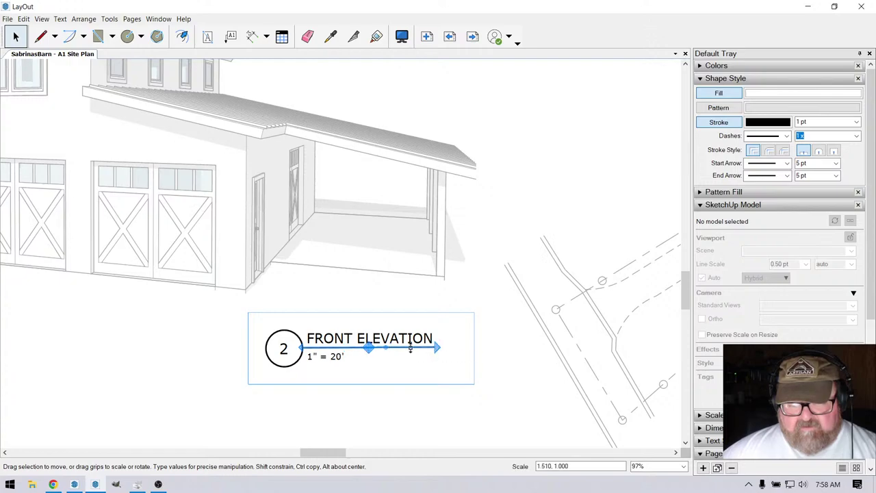
# Replace the 1" = 20' scale note with NTS.
pyautogui.doubleClick(333, 357)
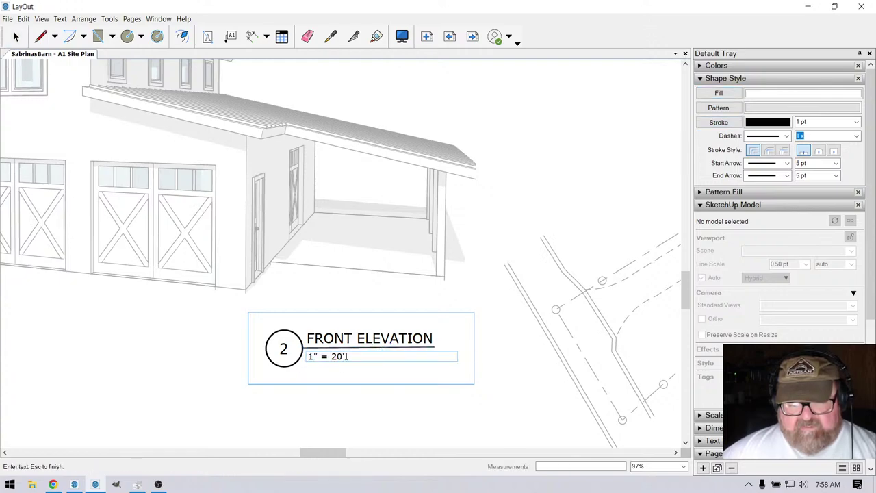
pyautogui.moveTo(346, 356); pyautogui.dragTo(309, 356)
pyautogui.write('NTS')
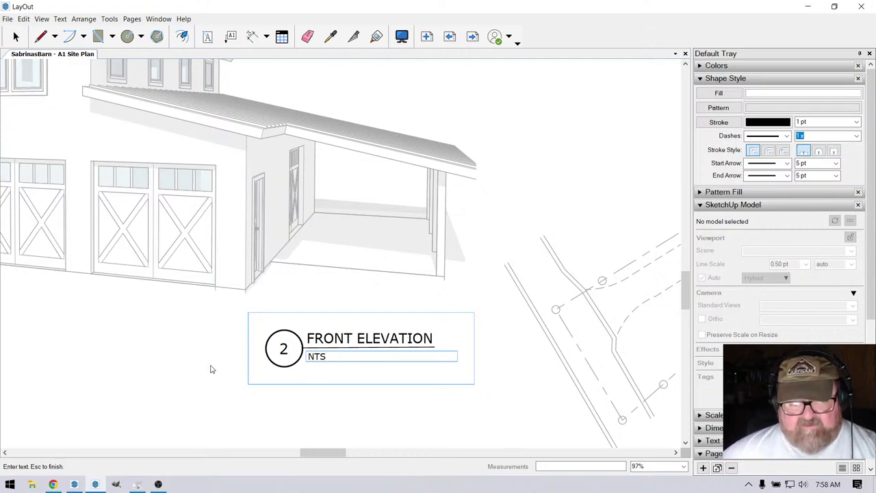
pyautogui.press('Escape')
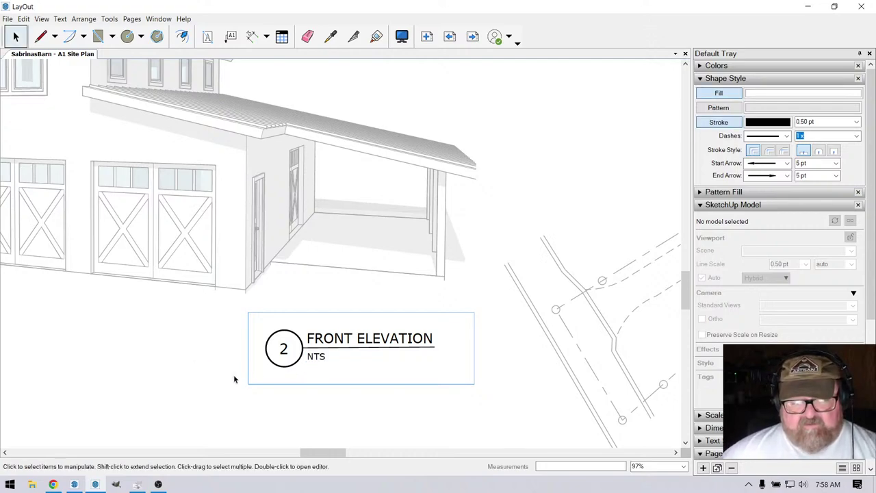
pyautogui.scroll(-3, 420, 370)
pyautogui.scroll(-4, 419, 370)
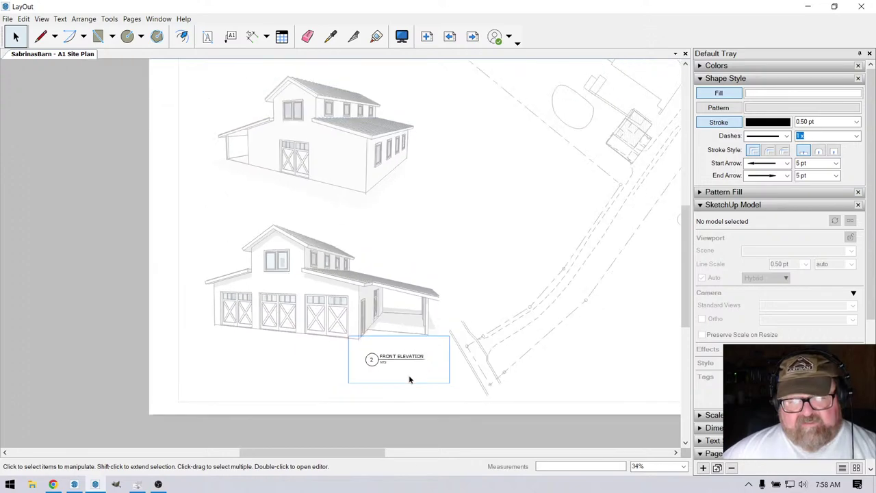
# Copy the FRONT ELEVATION callout up beneath the upper barn view.
pyautogui.click(160, 202)
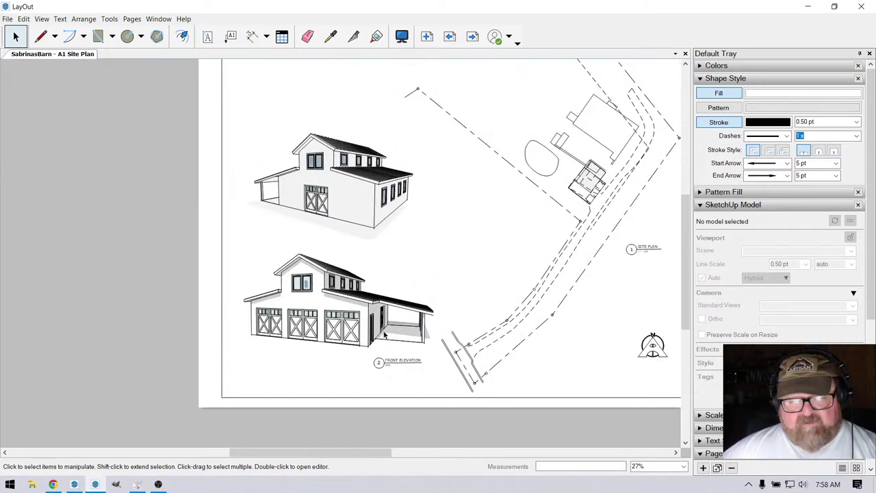
pyautogui.click(393, 367)
pyautogui.moveTo(395, 361); pyautogui.dragTo(396, 238)
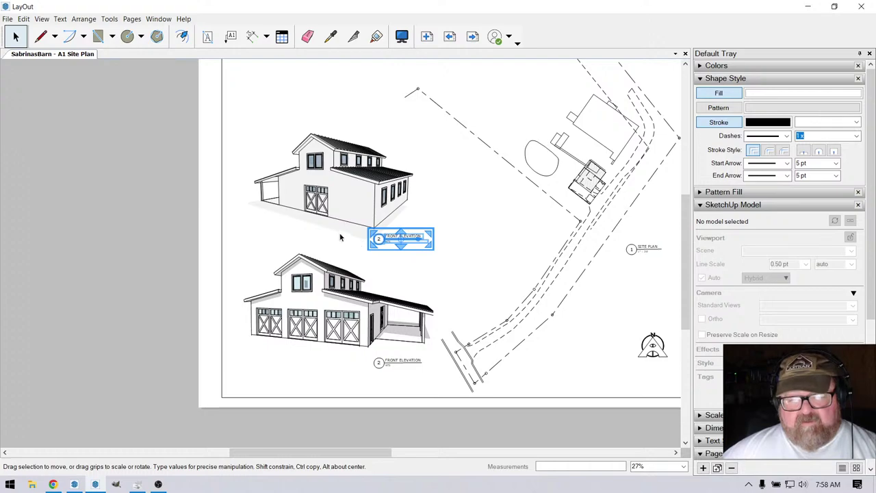
pyautogui.scroll(-1, 288, 281)
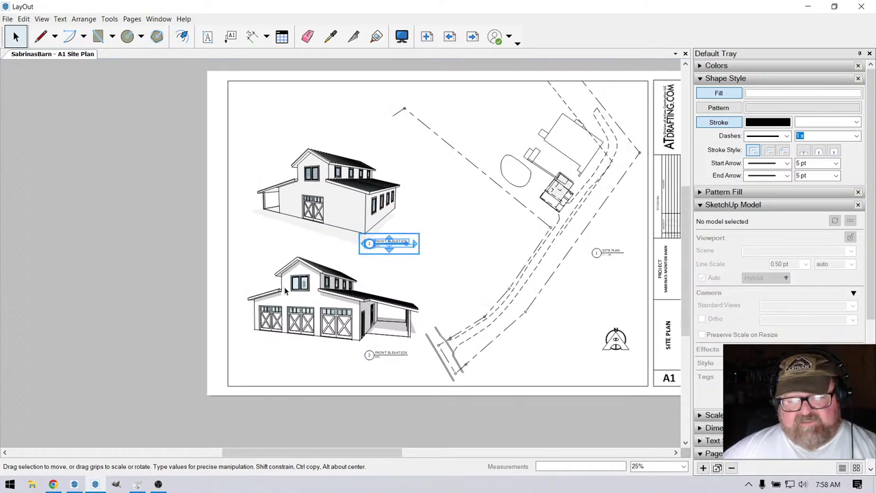
pyautogui.scroll(2, 351, 236)
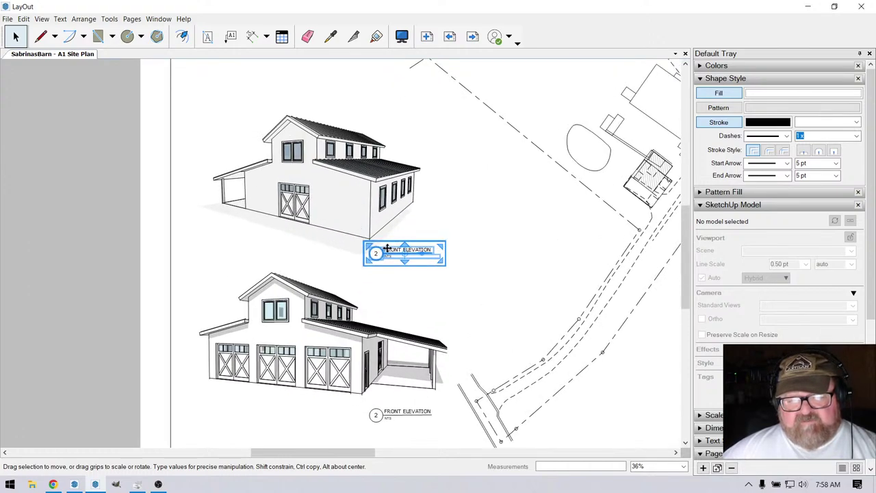
pyautogui.scroll(2, 393, 263)
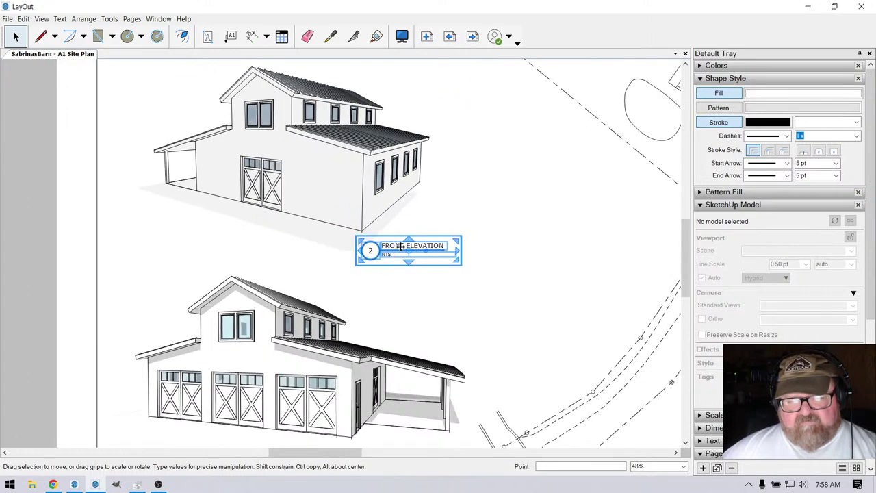
pyautogui.press('Escape')
# Change the copied callout's title from FRONT to REAR ELEVATION.
pyautogui.click(401, 250)
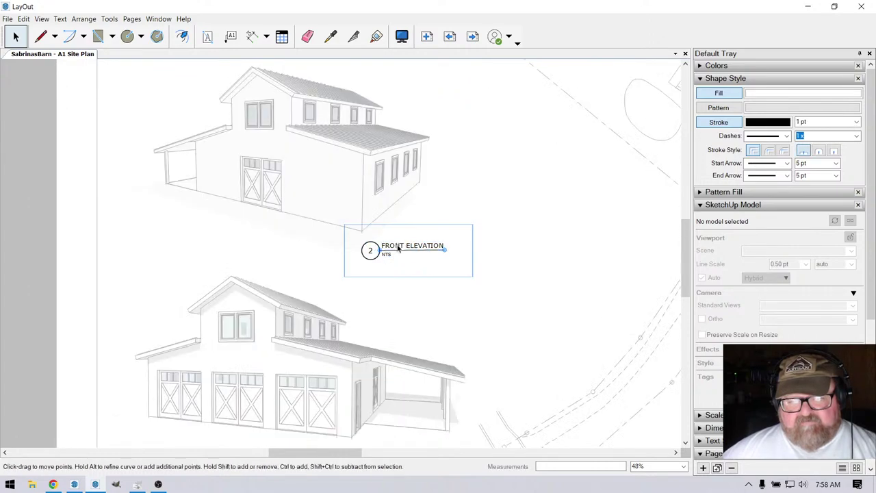
pyautogui.scroll(2, 399, 248)
pyautogui.scroll(1, 399, 248)
pyautogui.click(395, 244)
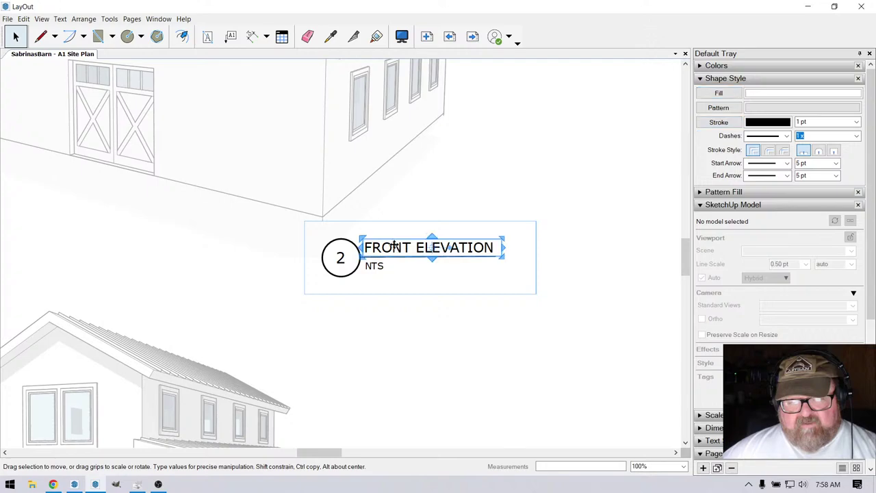
pyautogui.doubleClick(396, 244)
pyautogui.click(415, 247)
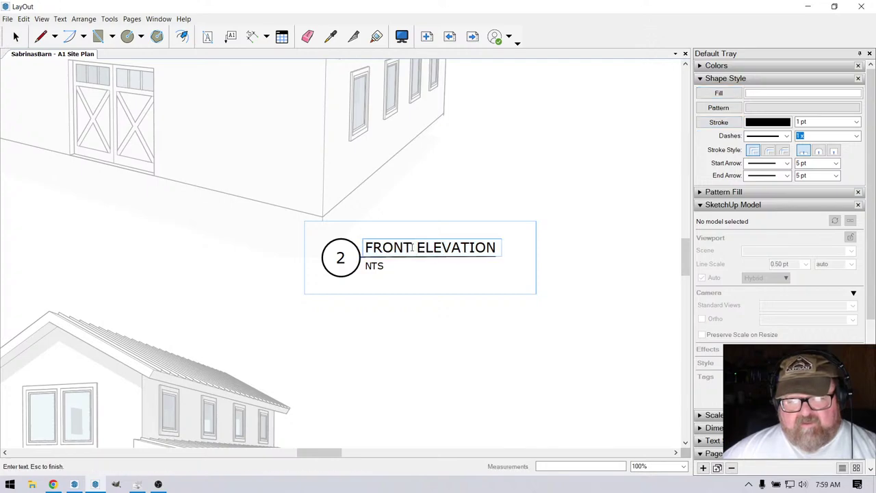
pyautogui.moveTo(413, 248); pyautogui.dragTo(367, 247)
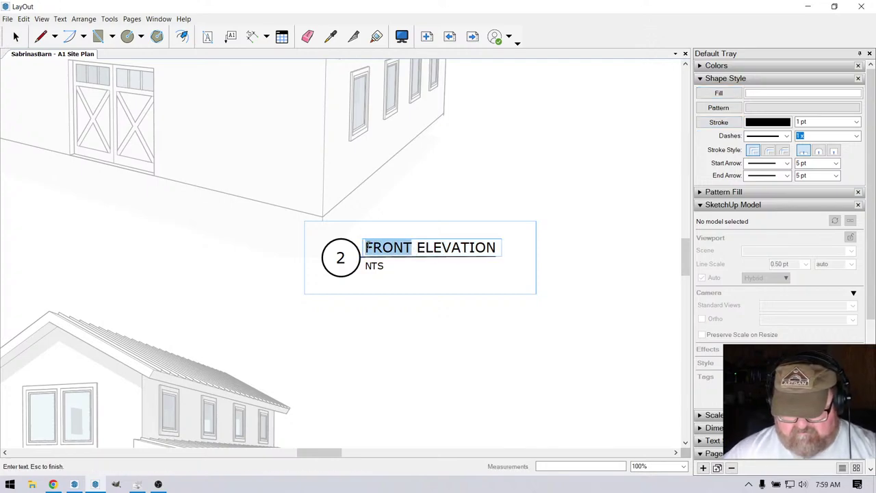
pyautogui.write('REAR')
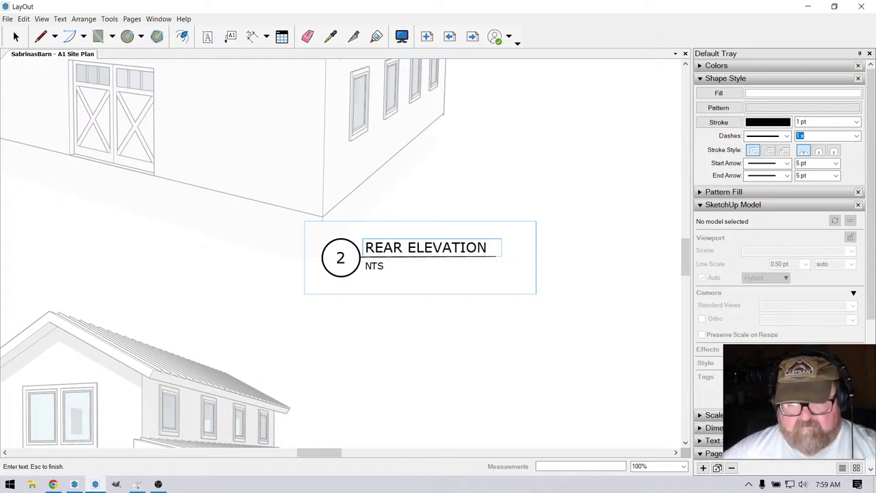
pyautogui.click(346, 259)
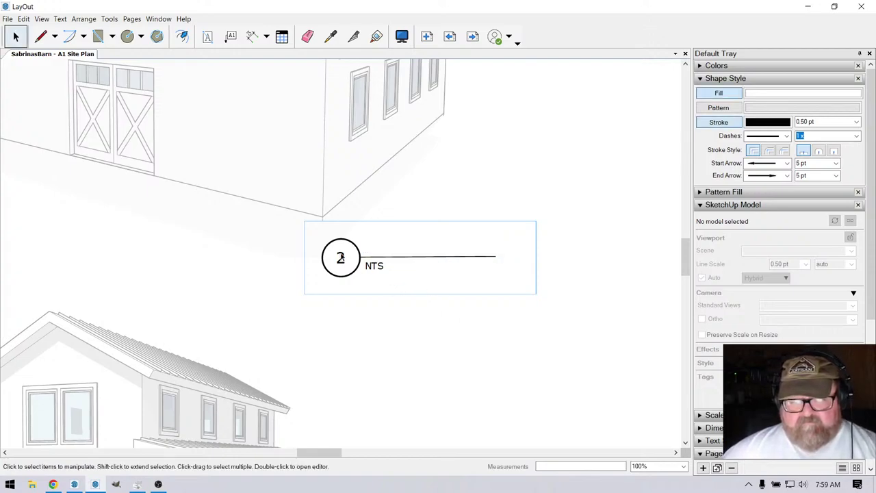
# Change the copied callout's number from 2 to 3.
pyautogui.doubleClick(341, 256)
pyautogui.write('3')
pyautogui.press('Escape')
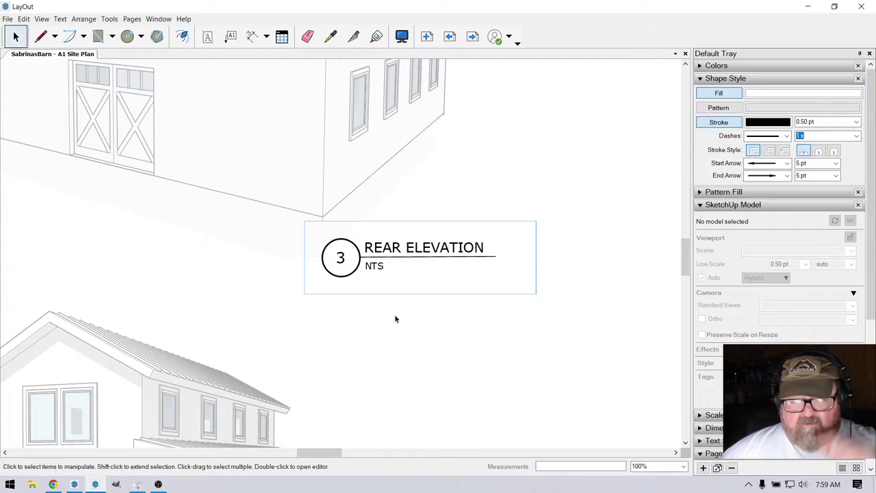
pyautogui.scroll(-5, 420, 319)
pyautogui.scroll(-6, 423, 319)
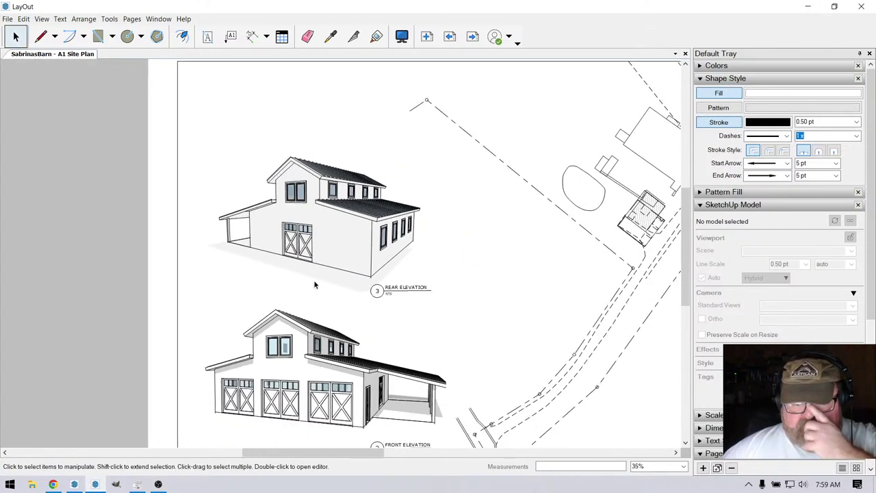
pyautogui.scroll(4, 361, 308)
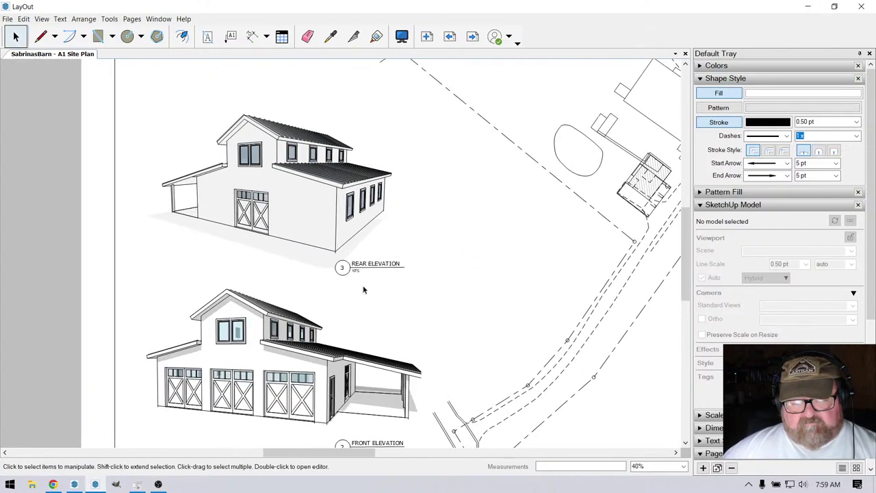
# Nudge the 3 REAR ELEVATION callout into place under the upper barn.
pyautogui.click(363, 268)
pyautogui.scroll(2, 366, 266)
pyautogui.moveTo(366, 264); pyautogui.dragTo(367, 267)
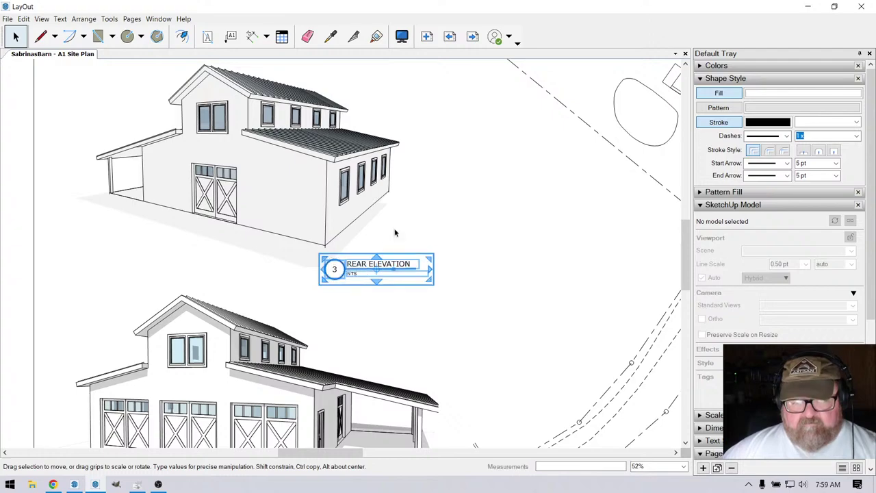
pyautogui.scroll(-2, 396, 233)
pyautogui.click(127, 222)
pyautogui.scroll(-4, 465, 203)
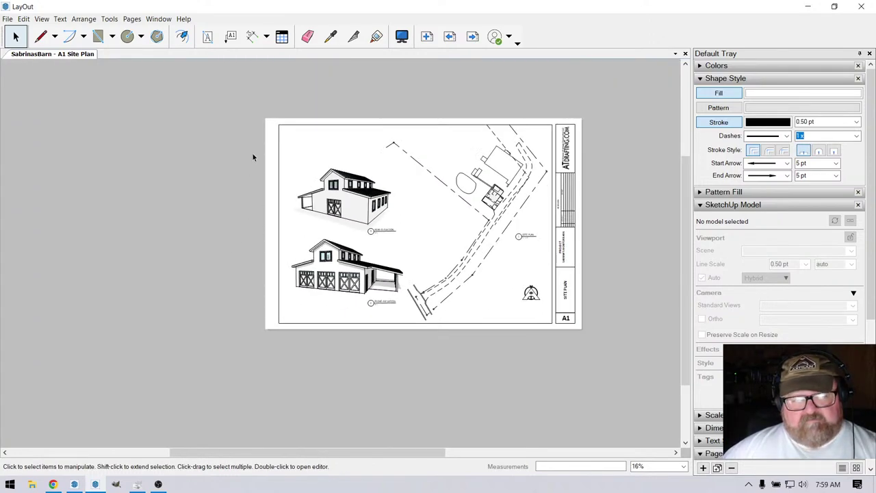
# Move both barn viewports and their callouts slightly up and to the left.
pyautogui.moveTo(247, 147); pyautogui.dragTo(418, 343)
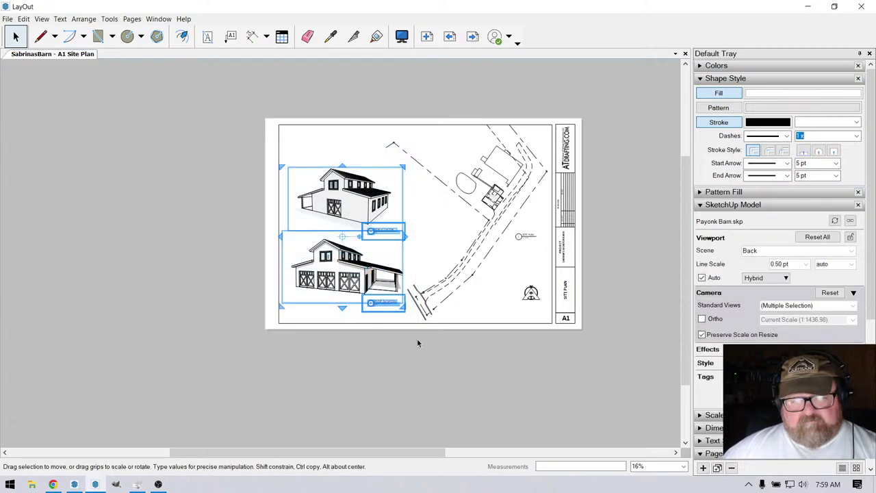
pyautogui.moveTo(350, 246); pyautogui.dragTo(352, 237)
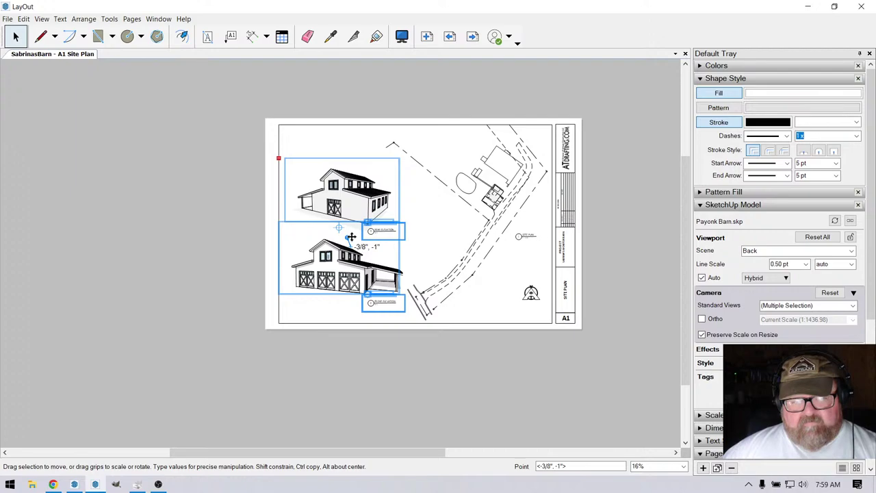
pyautogui.moveTo(350, 236); pyautogui.dragTo(346, 226)
pyautogui.click(201, 267)
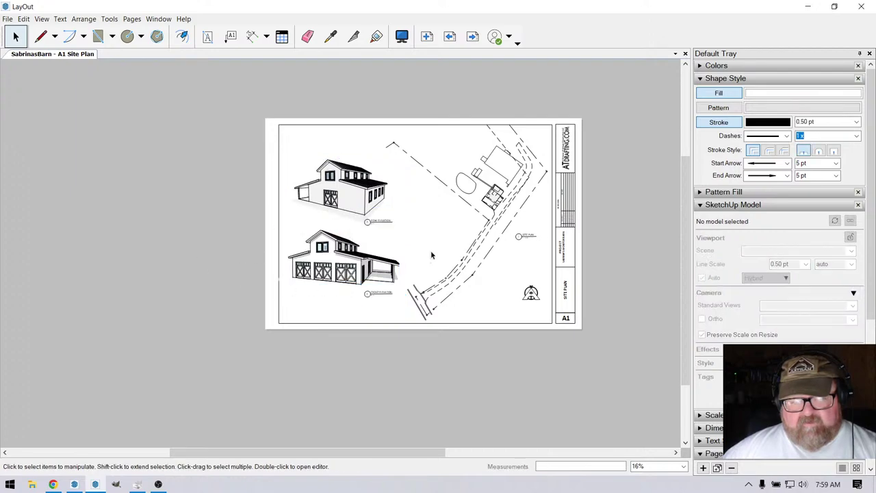
pyautogui.scroll(2, 431, 255)
pyautogui.scroll(-1, 422, 260)
pyautogui.scroll(2, 505, 237)
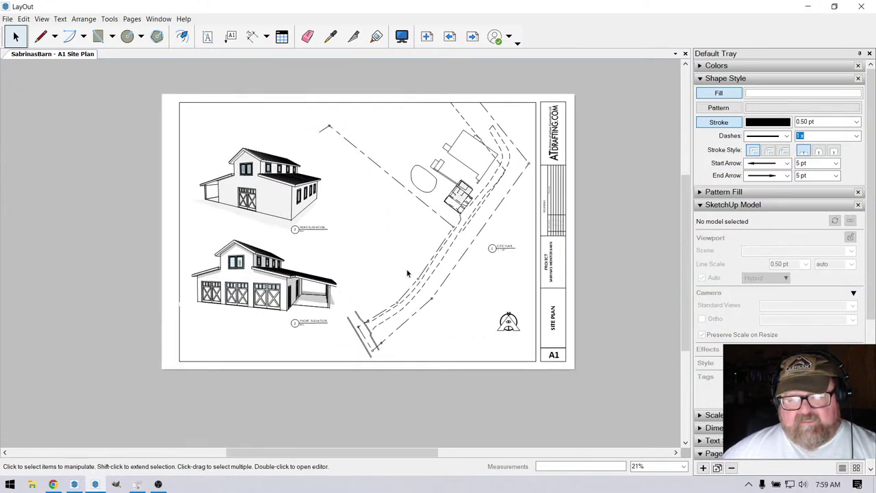
pyautogui.scroll(1, 360, 262)
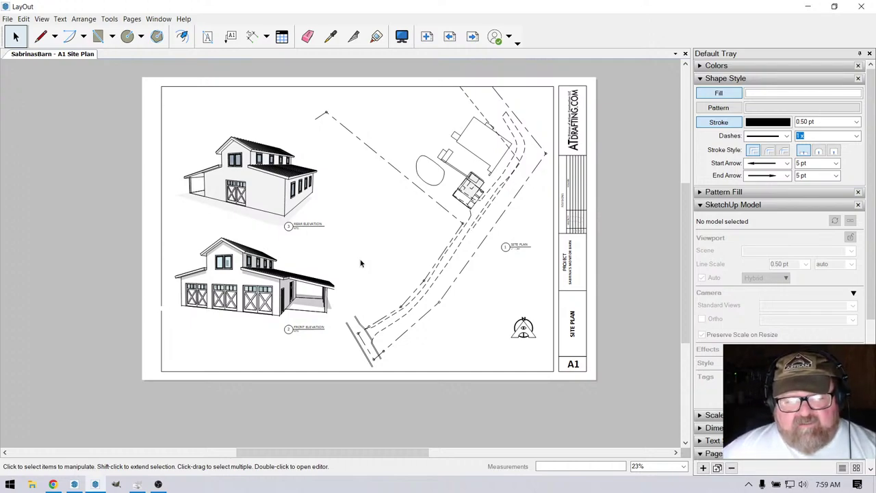
# Turn on Preserve Scale on Resize for the front elevation view and widen it rightward.
pyautogui.click(244, 299)
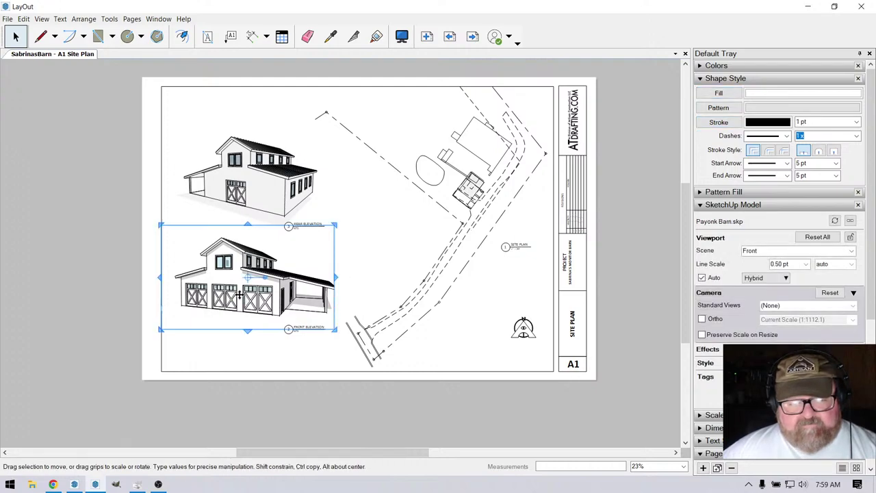
pyautogui.click(712, 335)
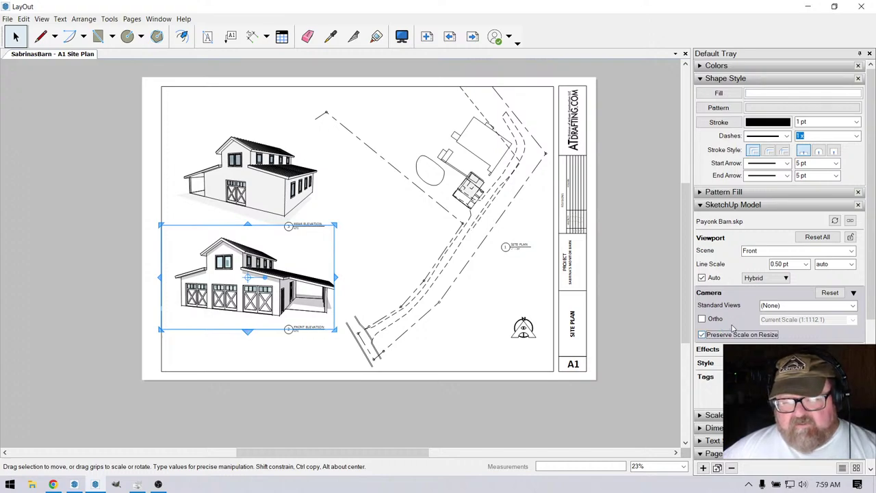
pyautogui.scroll(3, 346, 280)
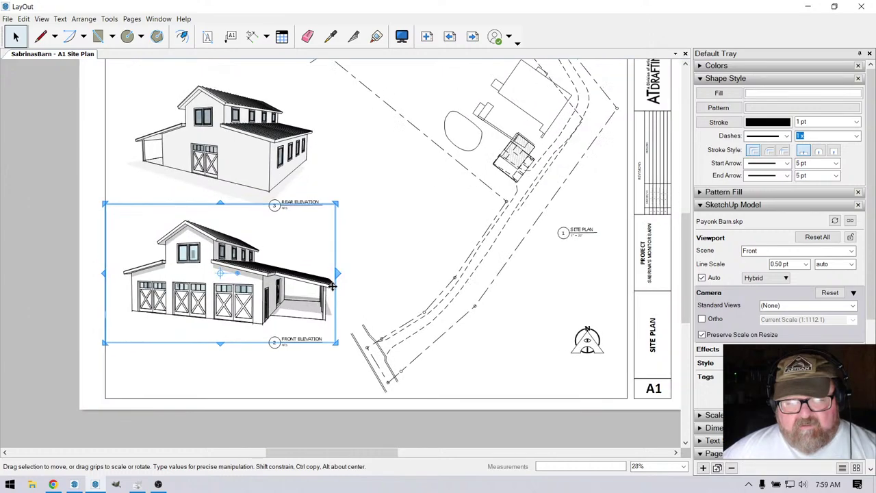
pyautogui.moveTo(338, 269); pyautogui.dragTo(349, 269)
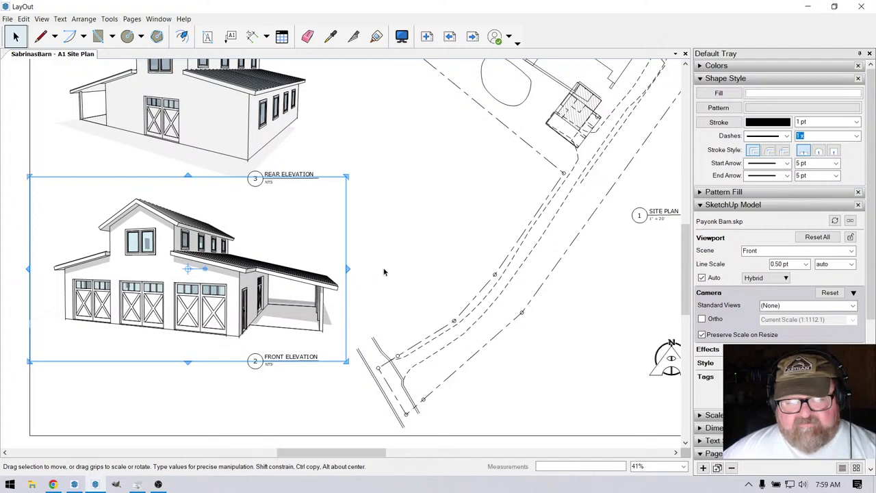
pyautogui.scroll(-4, 203, 324)
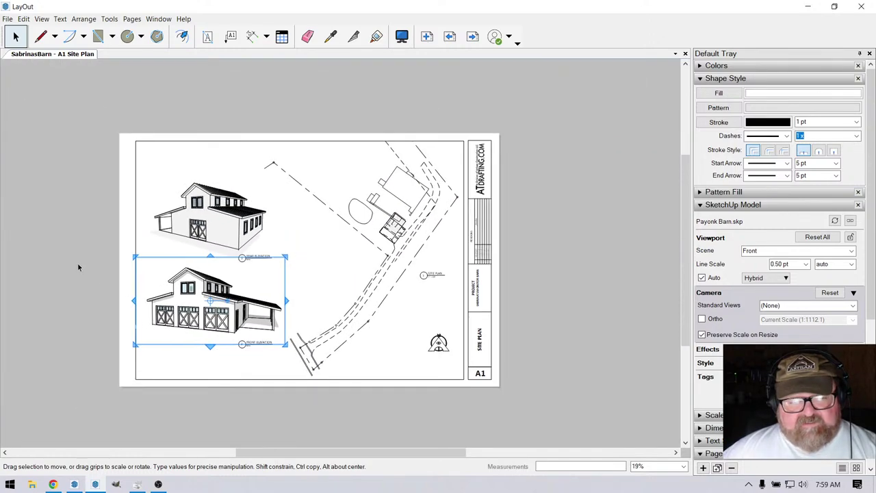
# Deselect everything and zoom to about 105% on the barn footprint in the site plan.
pyautogui.click(79, 267)
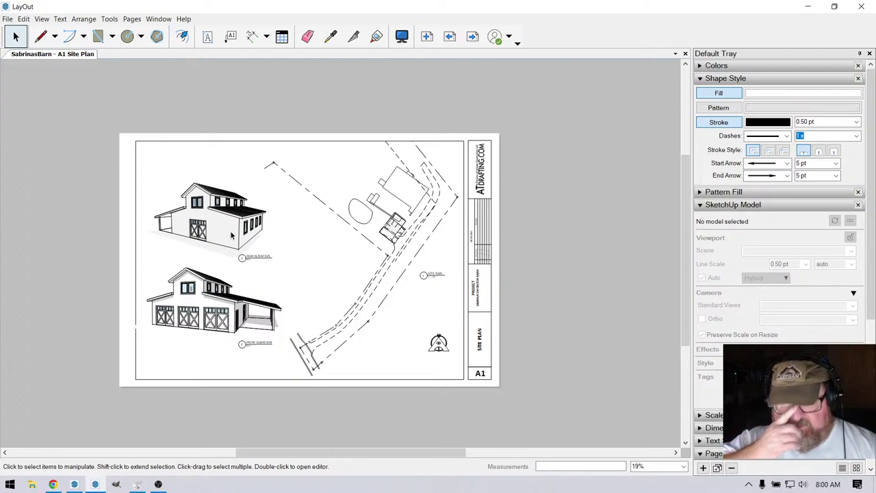
pyautogui.scroll(1, 453, 337)
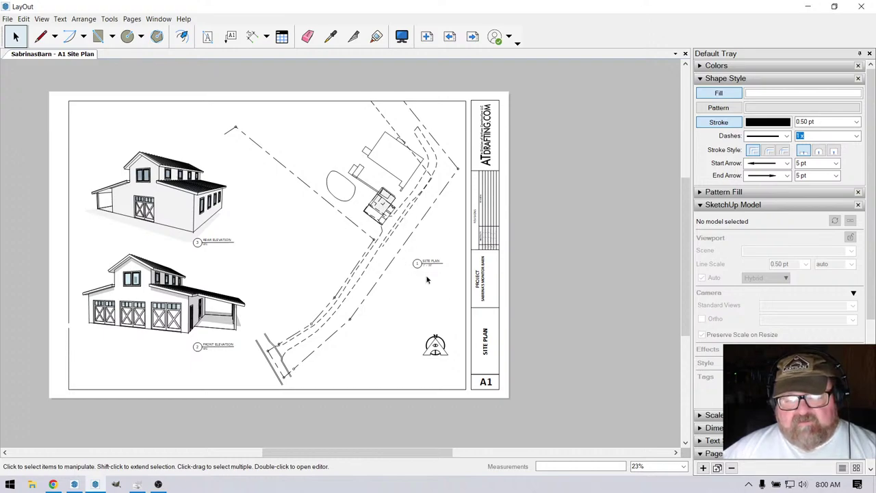
pyautogui.scroll(8, 376, 232)
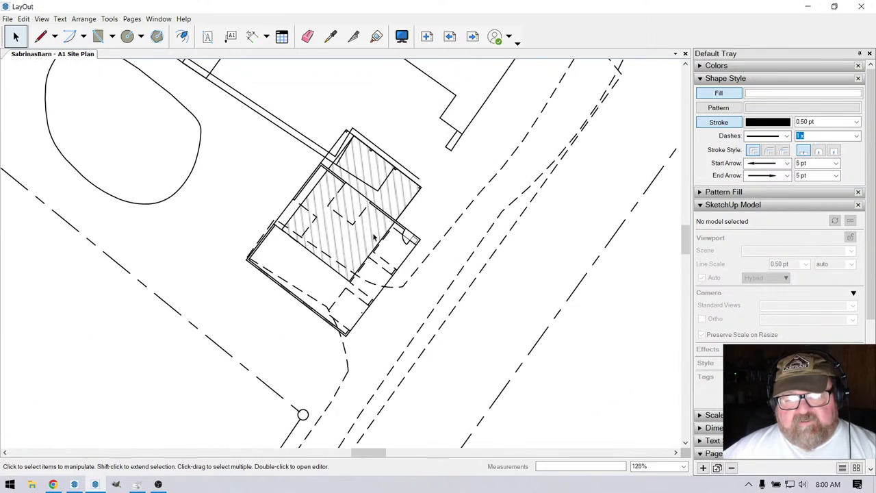
pyautogui.scroll(-6, 384, 240)
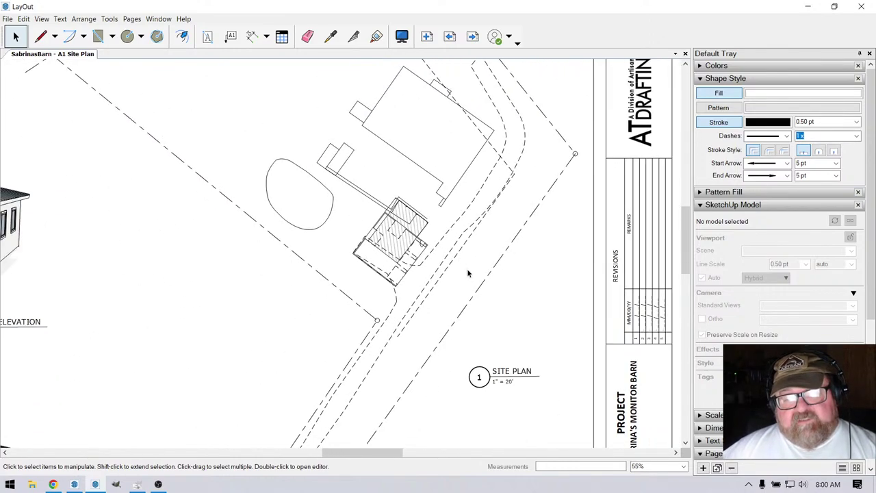
pyautogui.scroll(1, 468, 269)
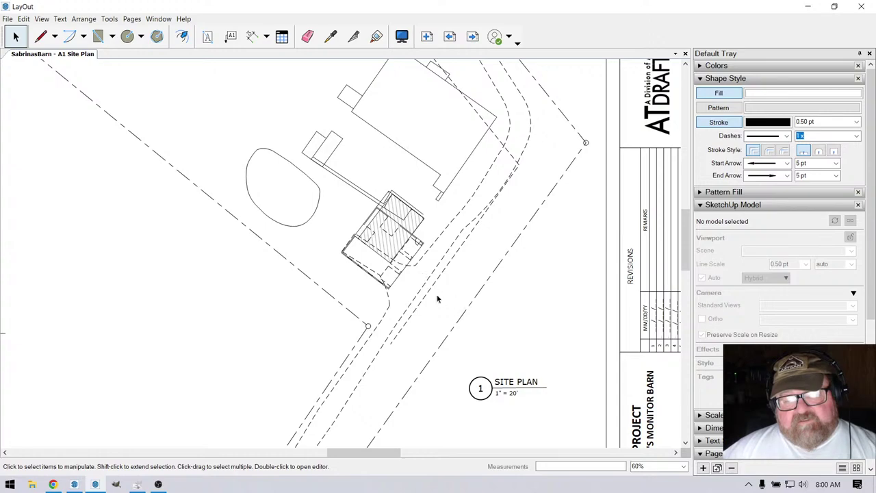
pyautogui.scroll(2, 422, 319)
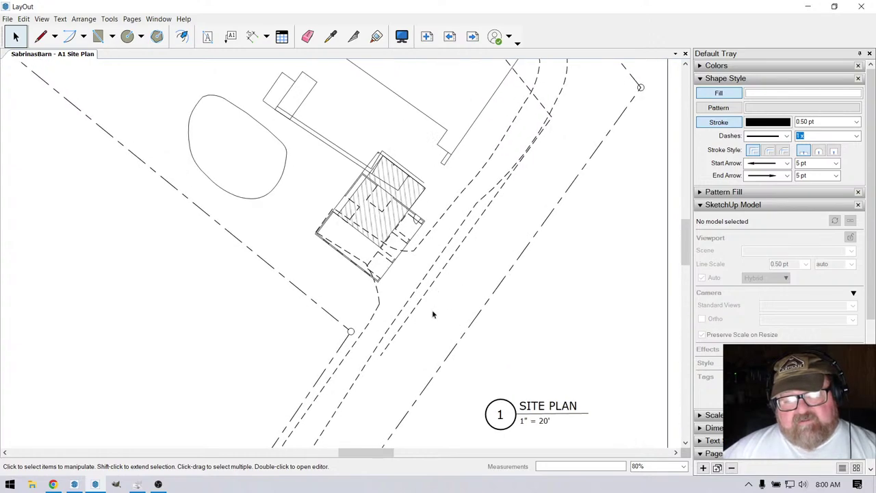
pyautogui.scroll(2, 488, 184)
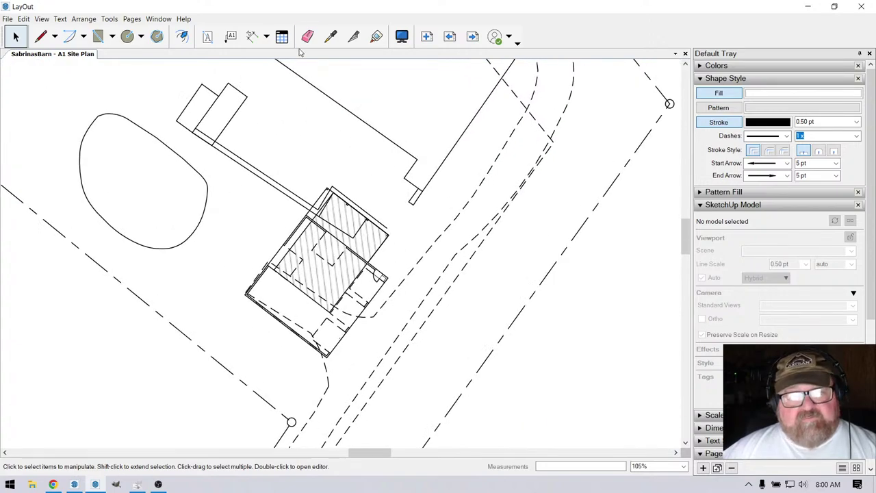
# Add a leader label from the hatched old barn corner reading PREVIOUS BARN / LOCATUION.
pyautogui.click(230, 36)
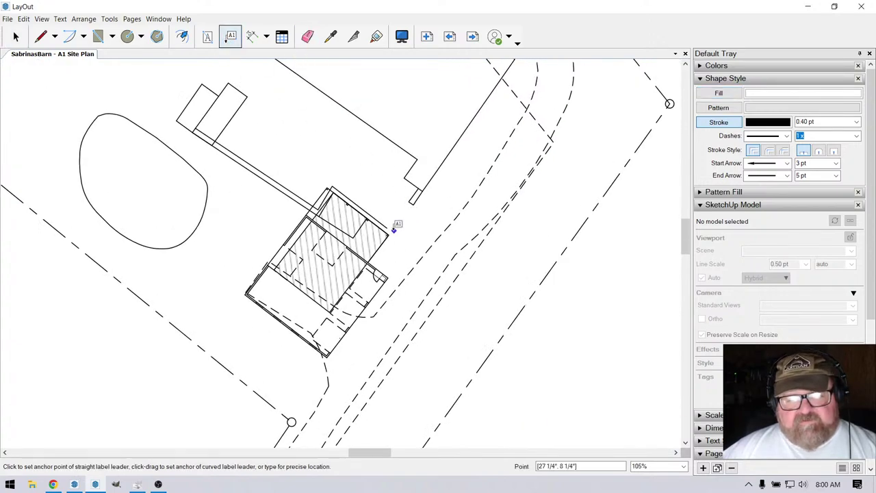
pyautogui.click(386, 233)
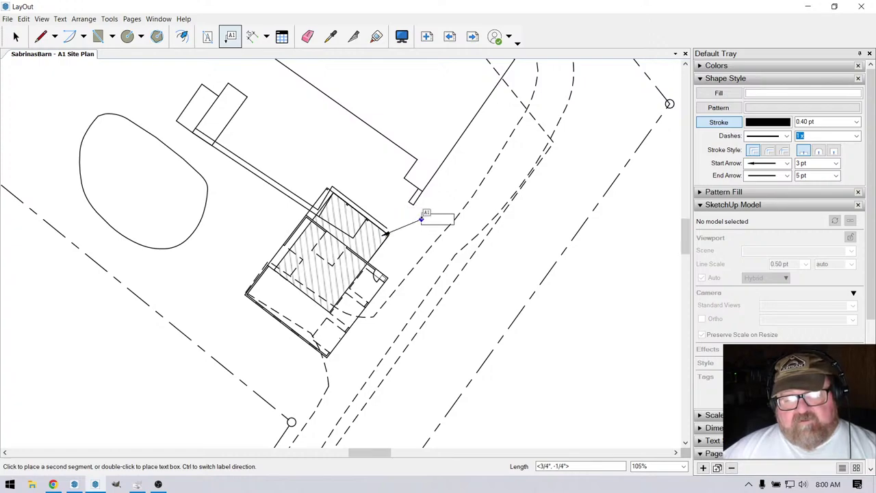
pyautogui.click(467, 222)
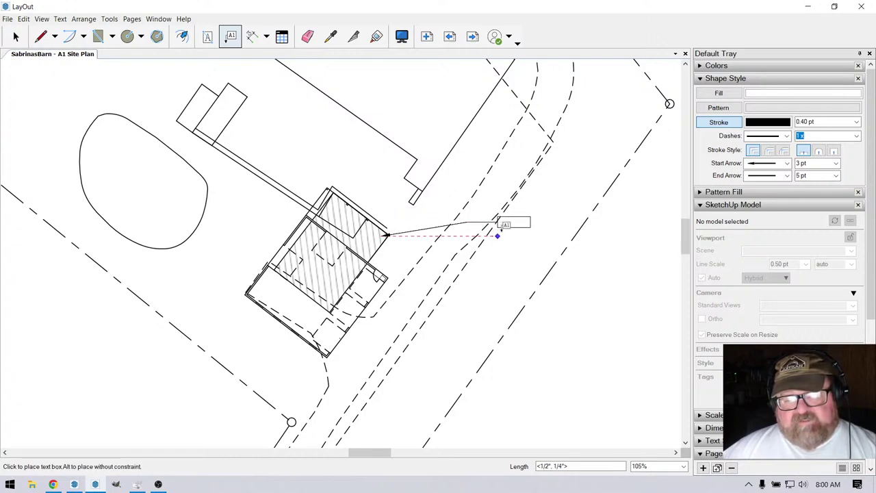
pyautogui.click(498, 235)
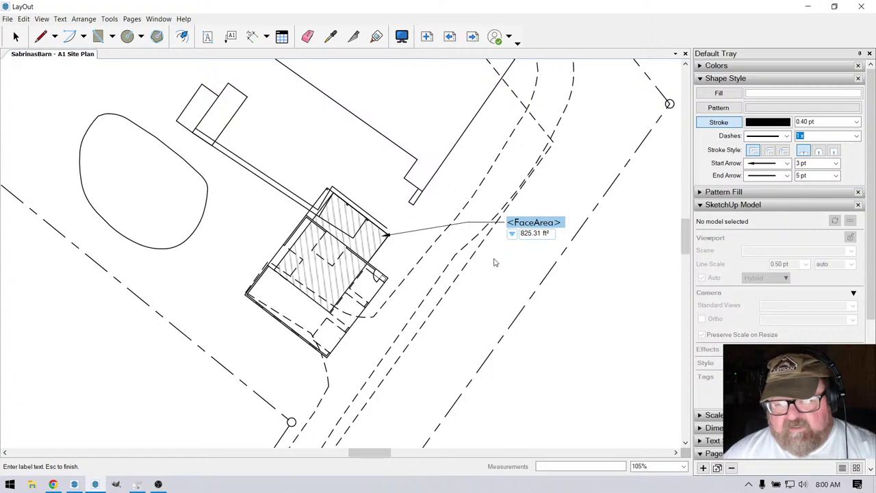
pyautogui.write('E')
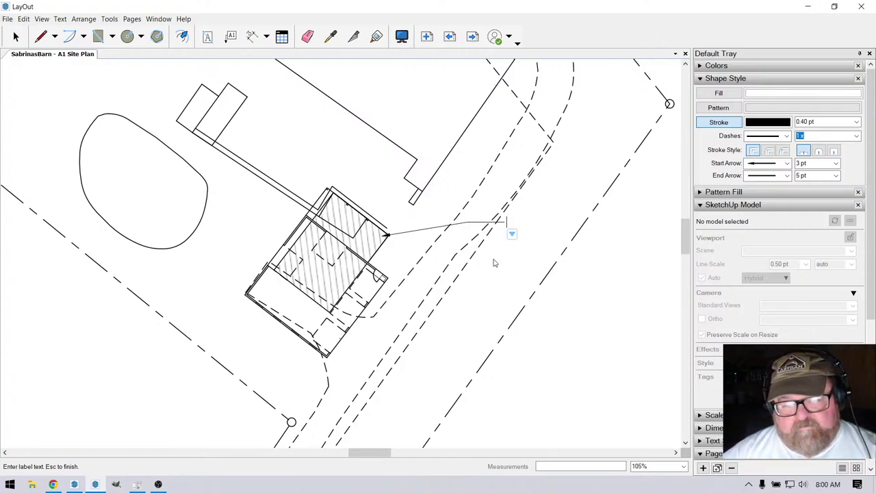
pyautogui.write('P')
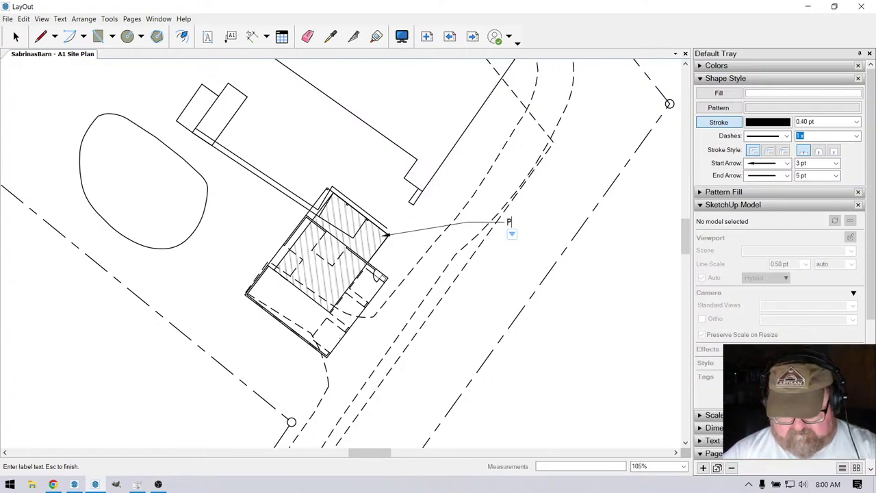
pyautogui.write('REVIO')
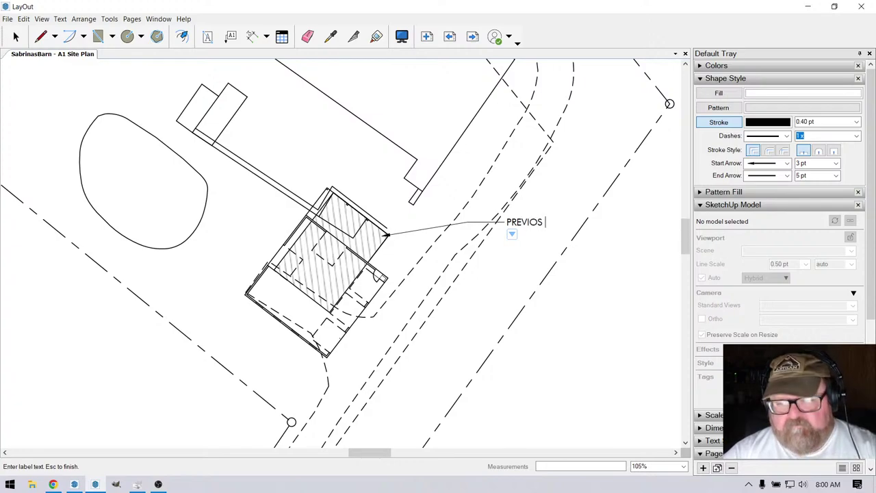
pyautogui.write('US BA')
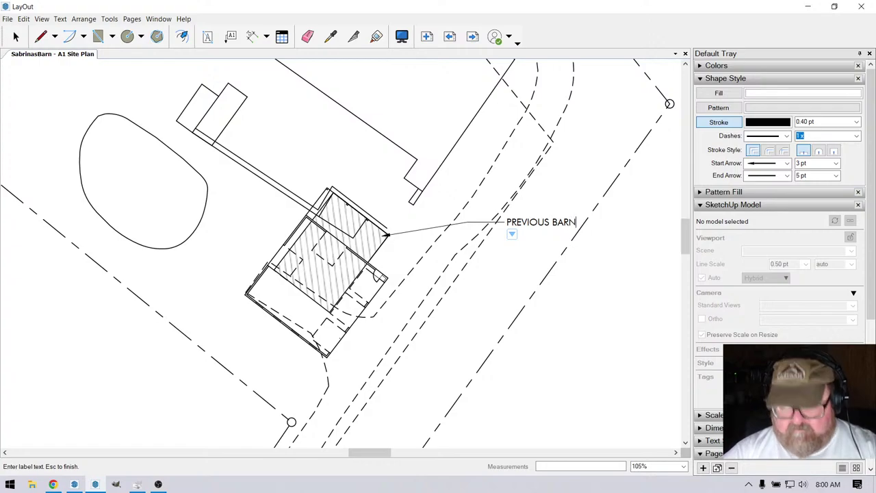
pyautogui.write('RN')
pyautogui.press('Return')
pyautogui.write('LOCA')
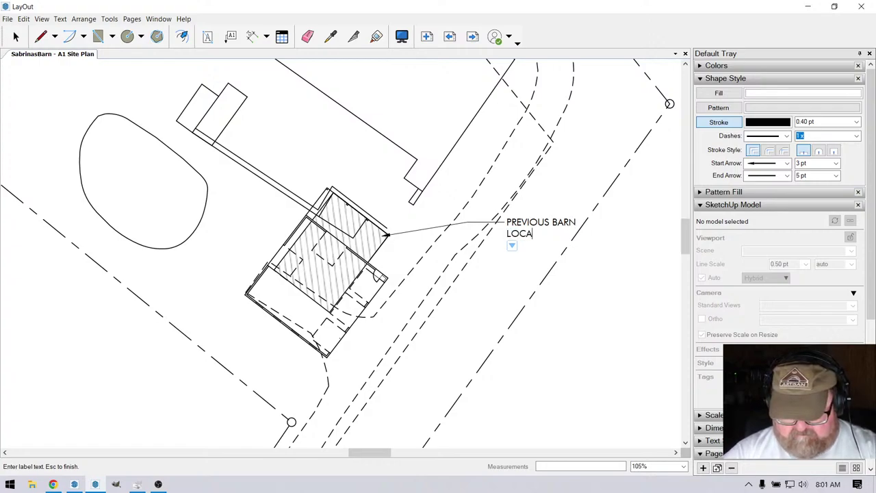
pyautogui.write('TUION')
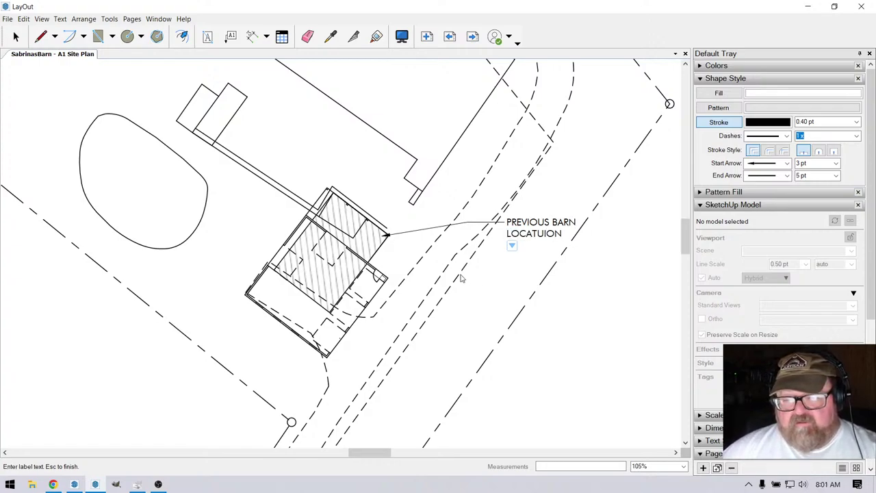
pyautogui.press('Escape')
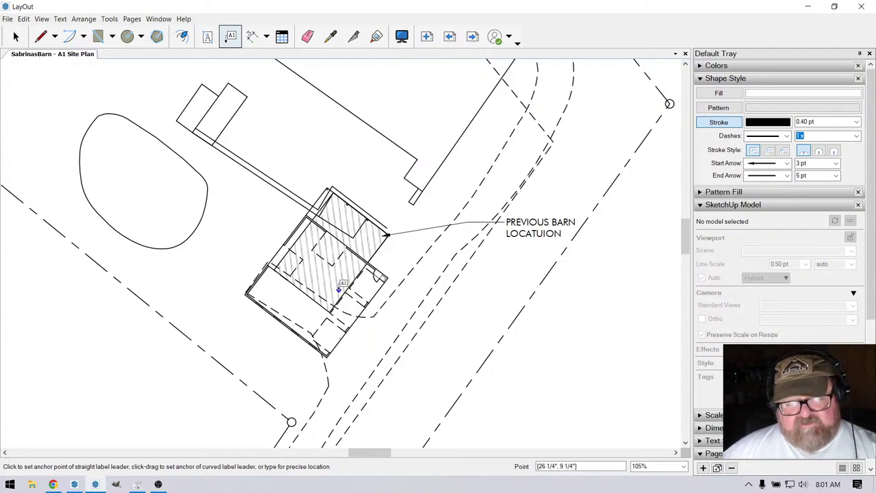
# Add a leader label from the new barn's edge reading NEW BARN / LOCATION.
pyautogui.click(341, 293)
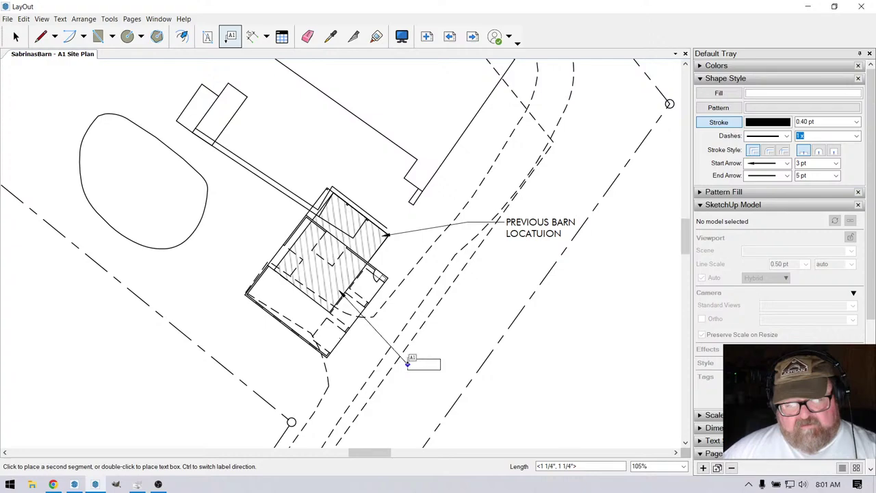
pyautogui.click(407, 364)
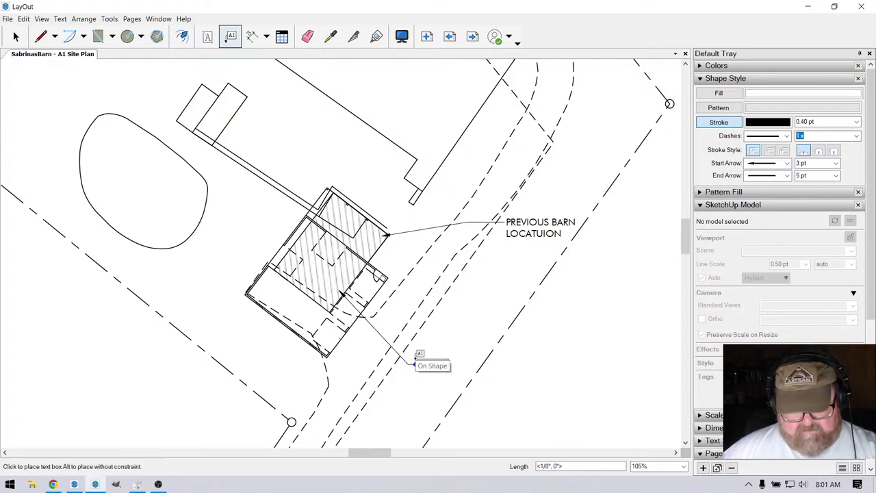
pyautogui.press('Escape')
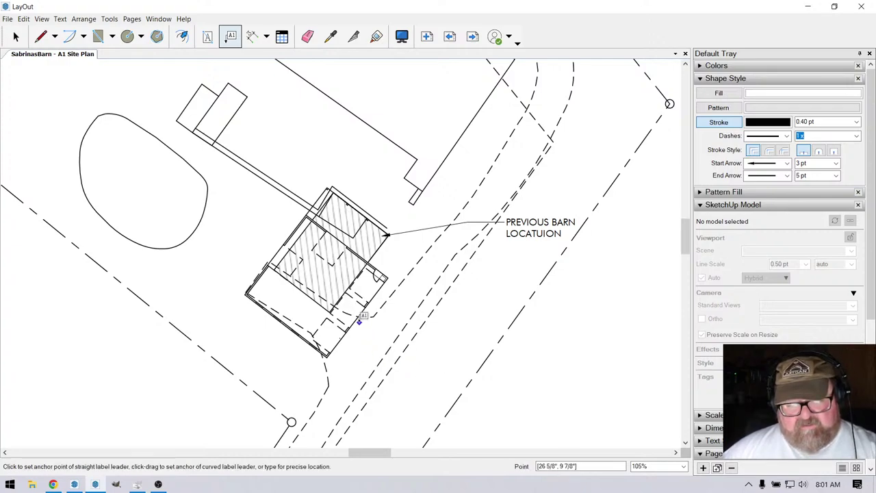
pyautogui.click(358, 318)
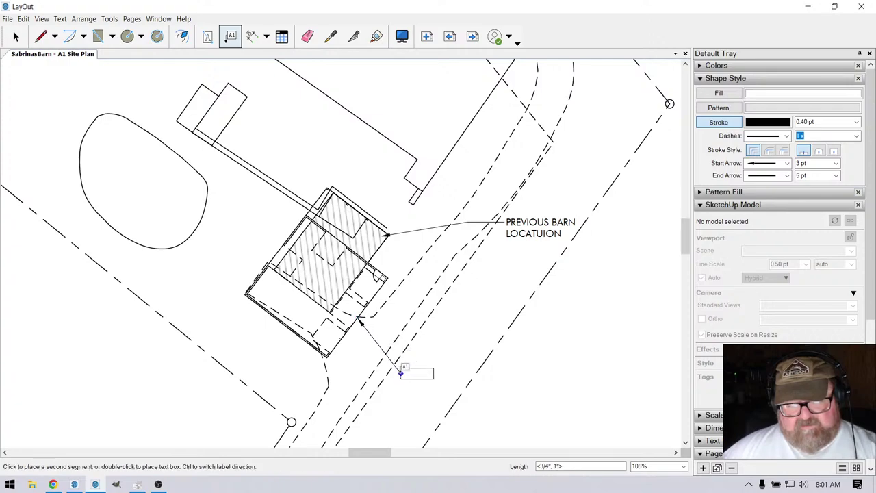
pyautogui.click(399, 373)
pyautogui.click(413, 373)
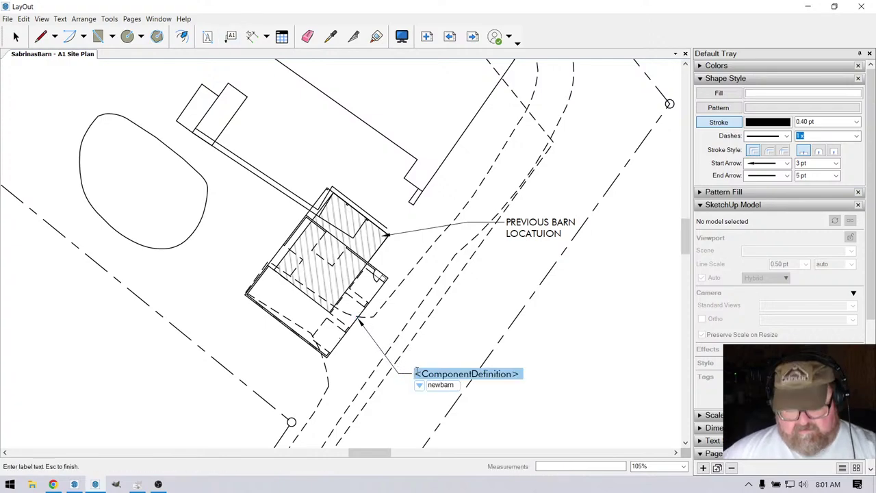
pyautogui.write('NEW BA')
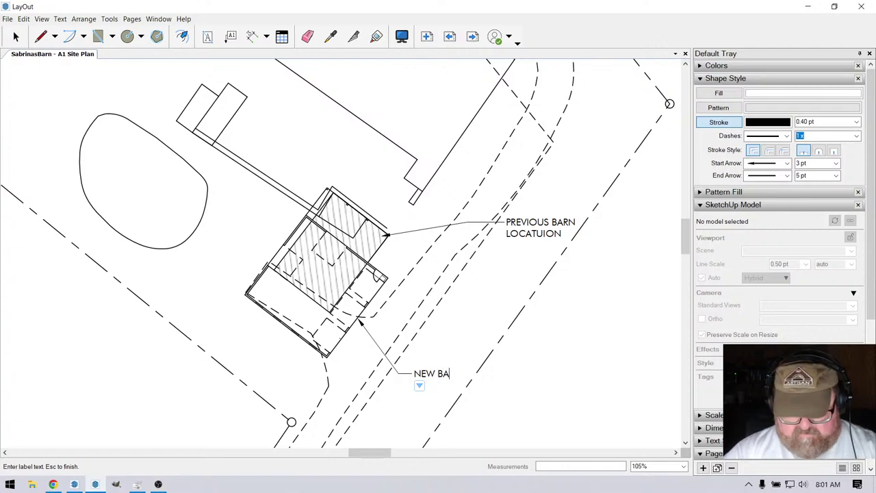
pyautogui.write('RN')
pyautogui.press('Return')
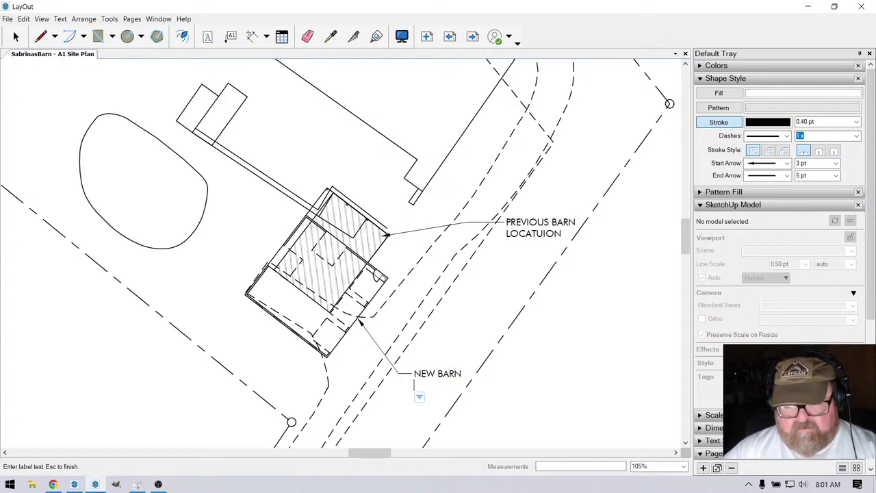
pyautogui.write('LOCATI')
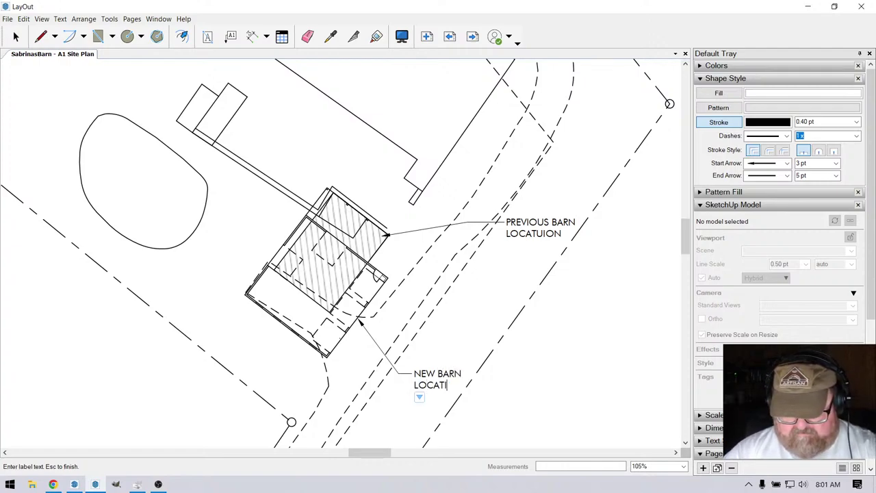
pyautogui.write('ON')
pyautogui.scroll(-2, 438, 274)
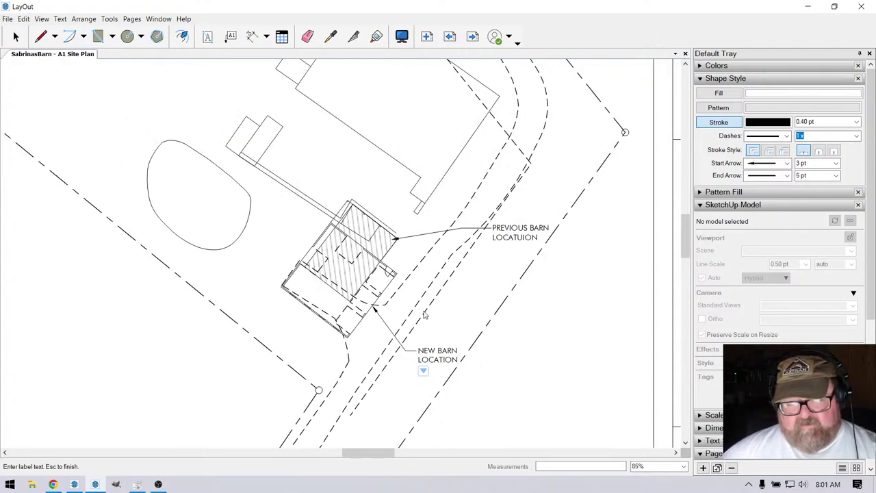
pyautogui.scroll(3, 425, 315)
# Nudge the NEW BARN LOCATION label slightly up and to the left.
pyautogui.click(16, 38)
pyautogui.scroll(3, 351, 360)
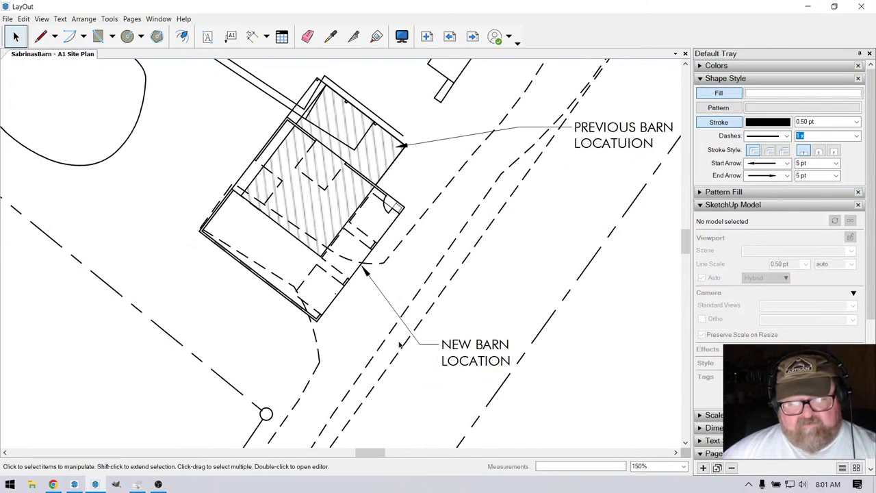
pyautogui.click(458, 346)
pyautogui.moveTo(457, 342); pyautogui.dragTo(450, 337)
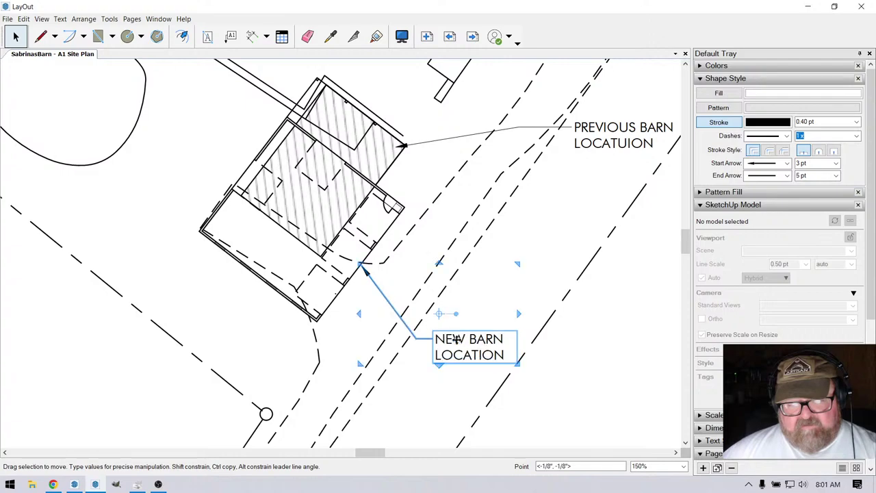
pyautogui.click(544, 268)
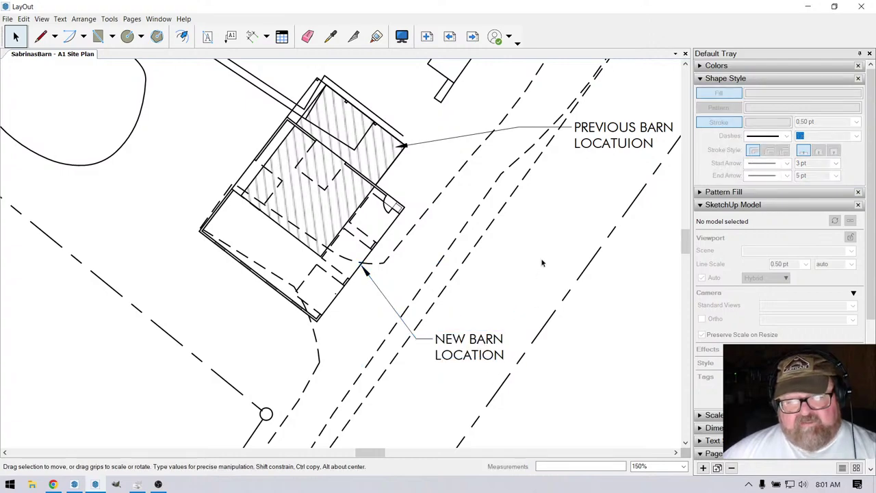
pyautogui.scroll(-3, 580, 221)
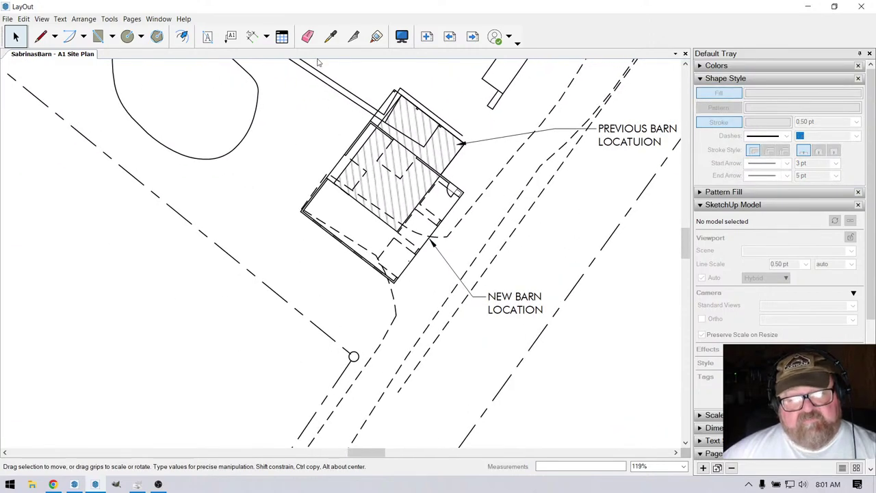
pyautogui.scroll(-2, 320, 177)
pyautogui.scroll(-2, 391, 301)
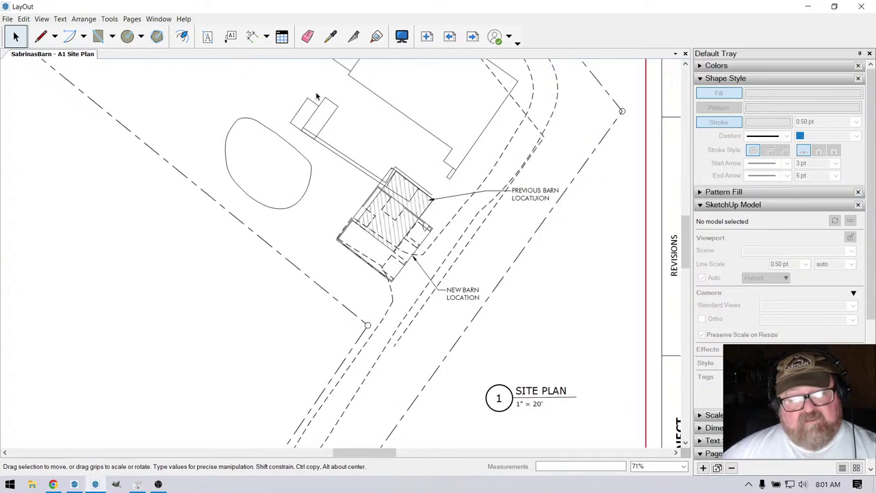
pyautogui.click(251, 36)
pyautogui.scroll(4, 404, 332)
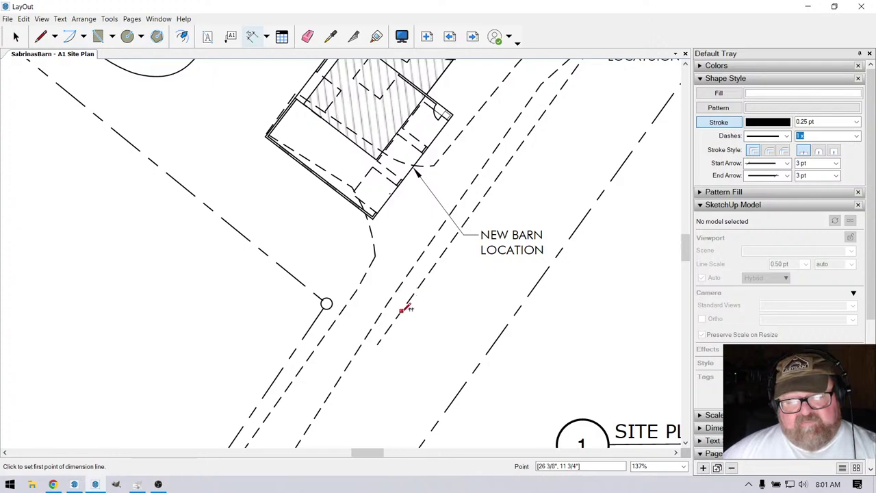
# Add a 25'-0" dimension from the drive's dashed edge, discarding an accidental 9'-6 7/8" one.
pyautogui.click(487, 351)
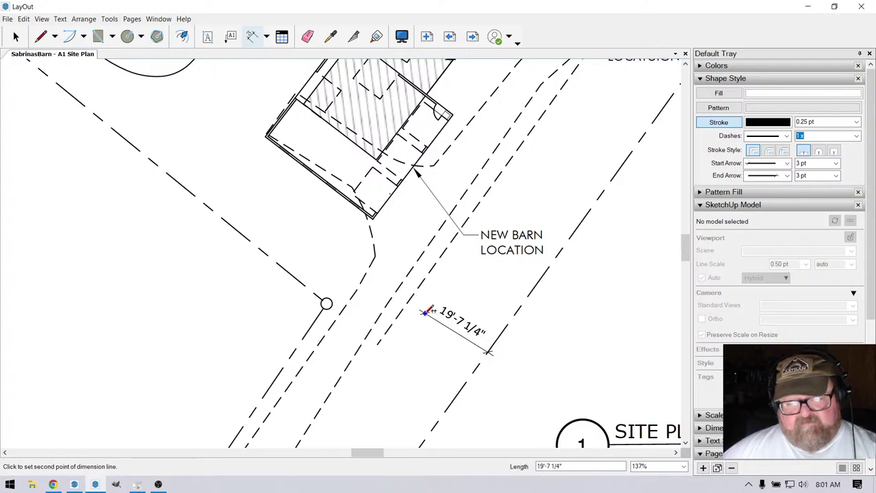
pyautogui.click(411, 296)
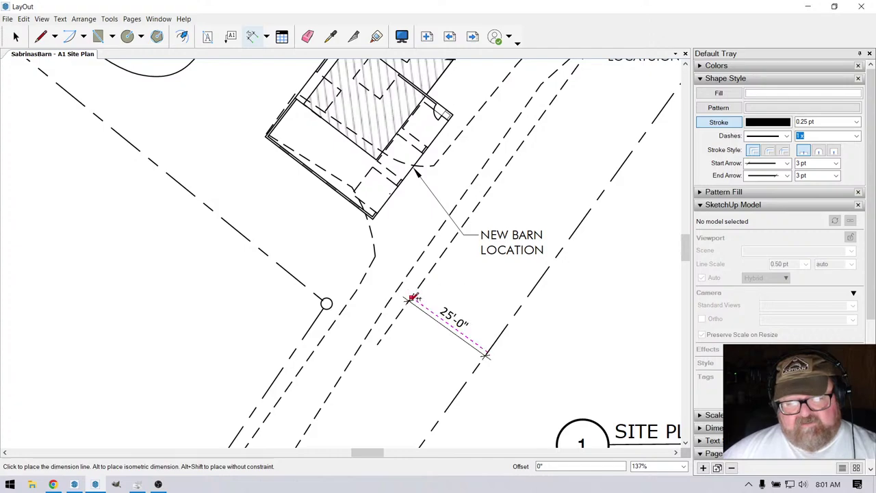
pyautogui.click(411, 299)
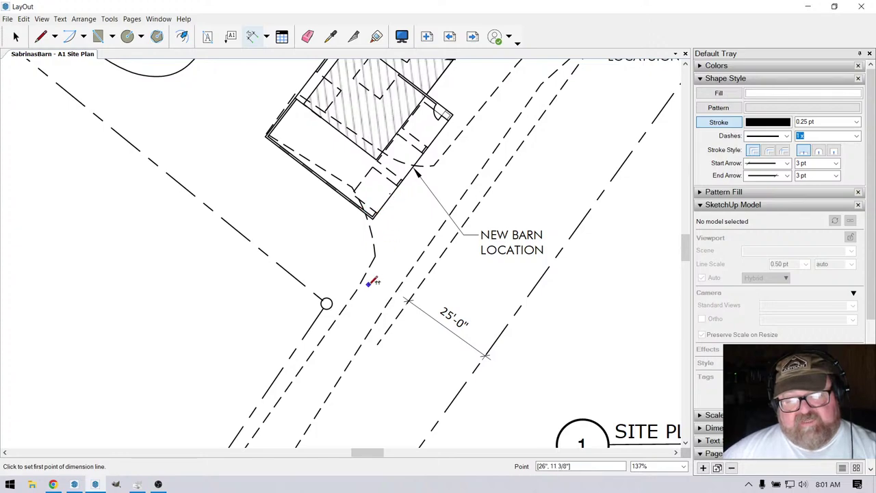
pyautogui.click(411, 300)
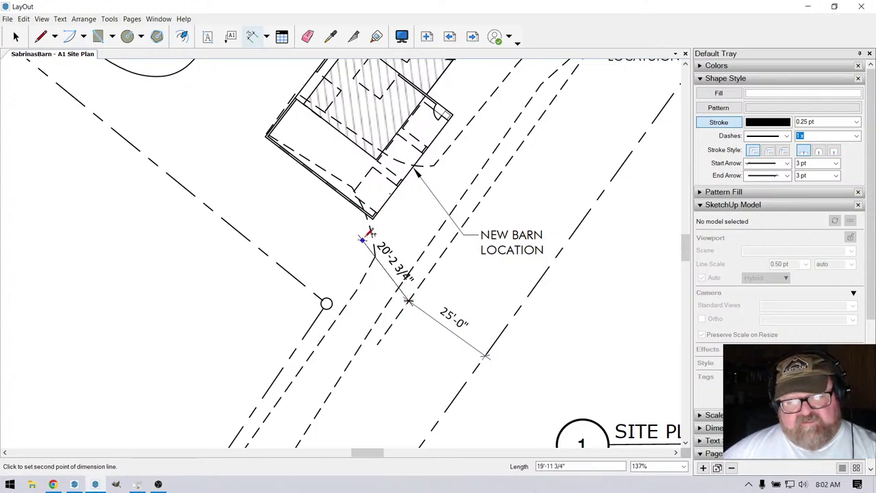
pyautogui.click(371, 219)
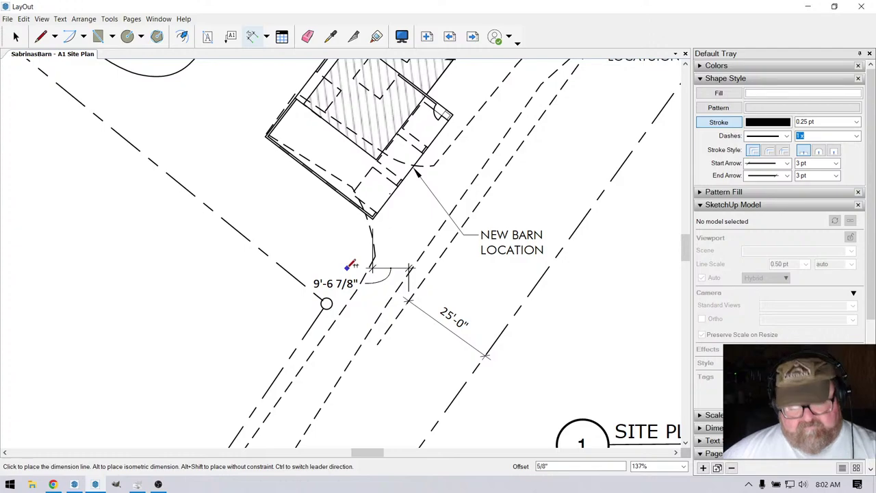
pyautogui.press('Escape')
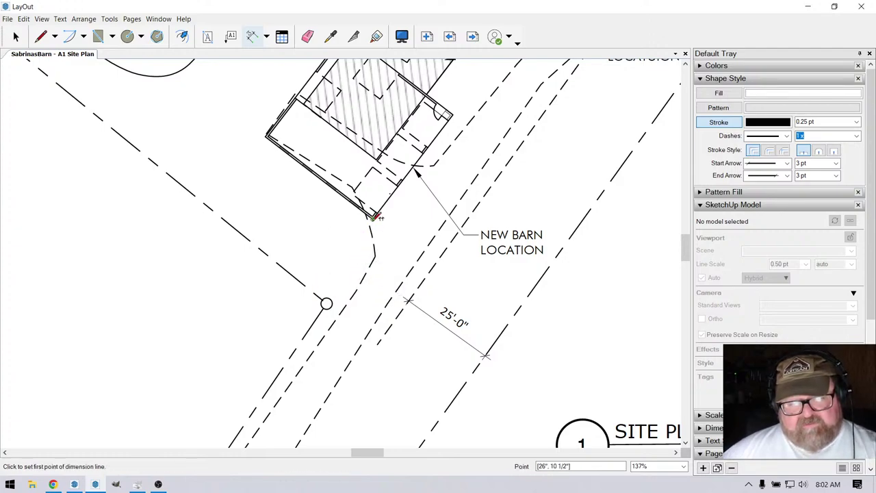
# Redraw the 20'-5" setback from the new barn's corner to the road line, offset farther out.
pyautogui.click(374, 217)
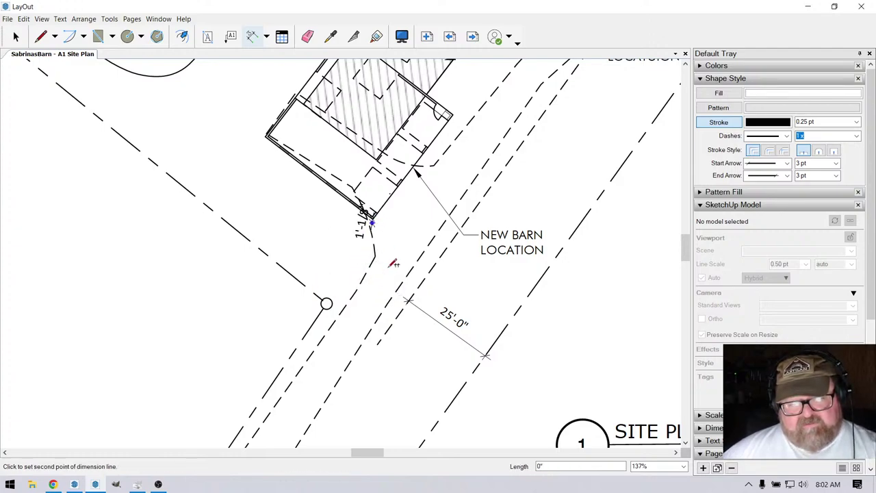
pyautogui.click(436, 263)
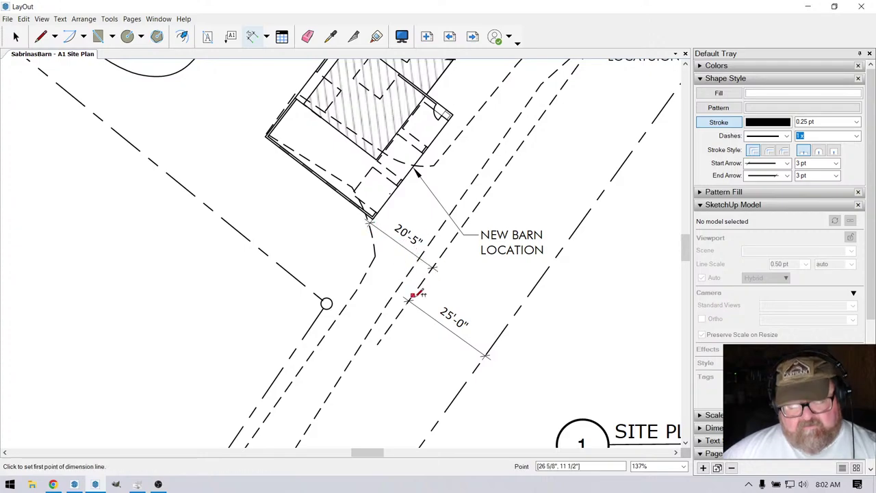
pyautogui.hotkey('ctrl', 'z')
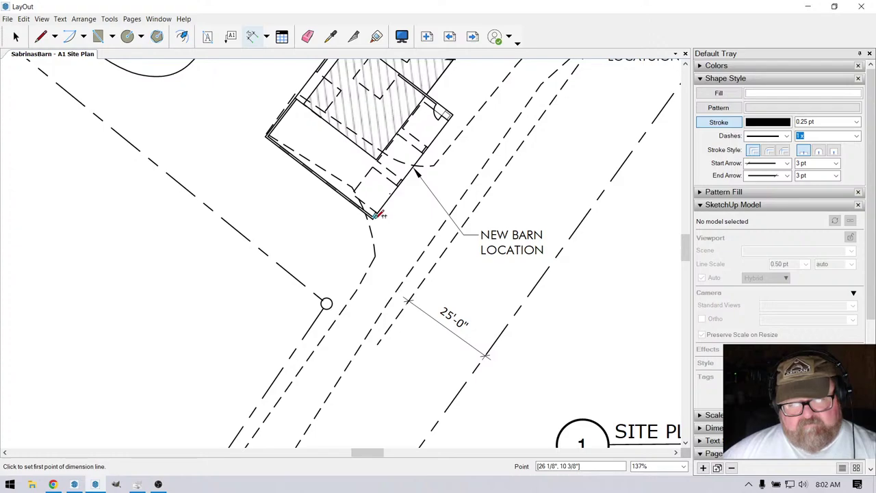
pyautogui.click(372, 216)
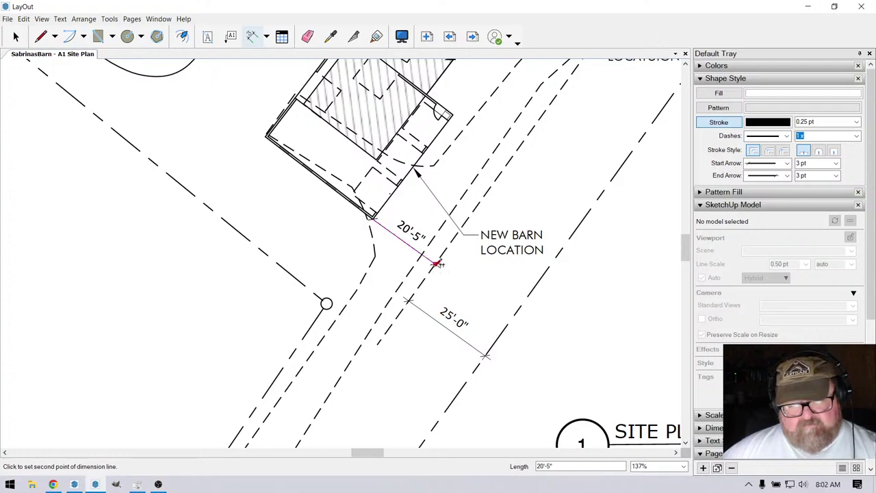
pyautogui.click(436, 263)
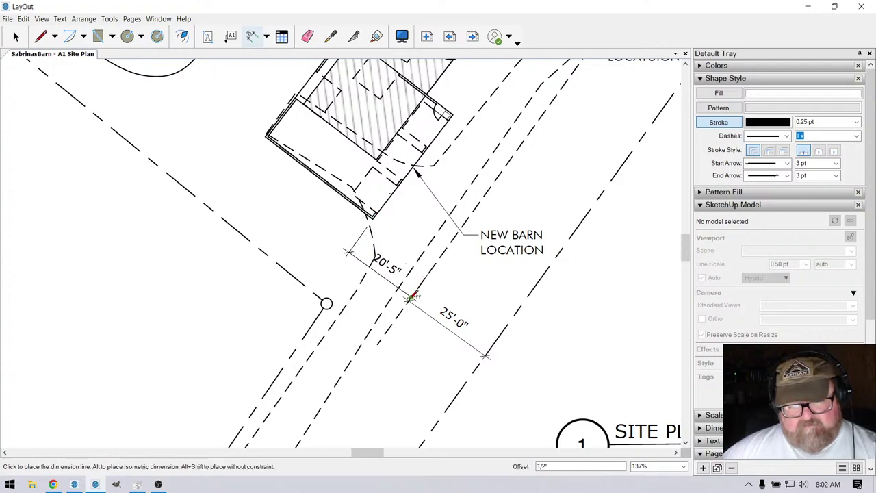
pyautogui.scroll(2, 411, 298)
pyautogui.click(411, 298)
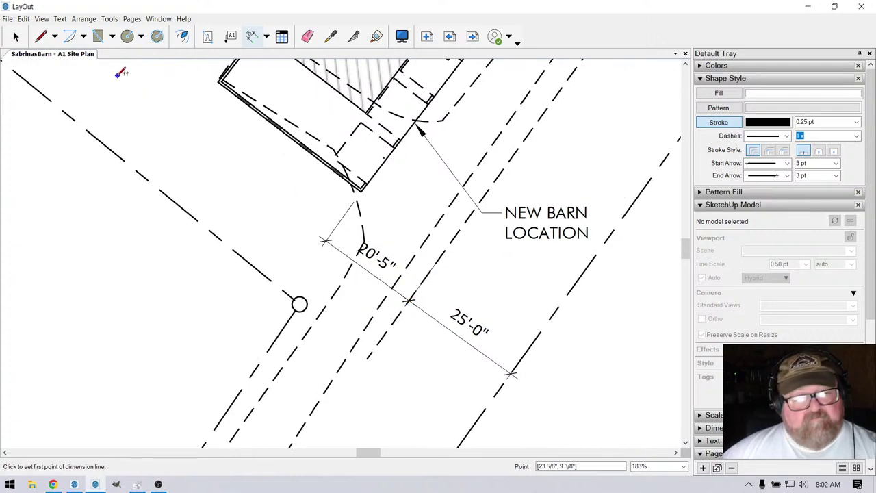
pyautogui.click(16, 37)
pyautogui.scroll(1, 363, 282)
pyautogui.scroll(-2, 384, 272)
# Override the barn setback dimension text to read 20'-0" instead of 20'-5".
pyautogui.scroll(-3, 384, 272)
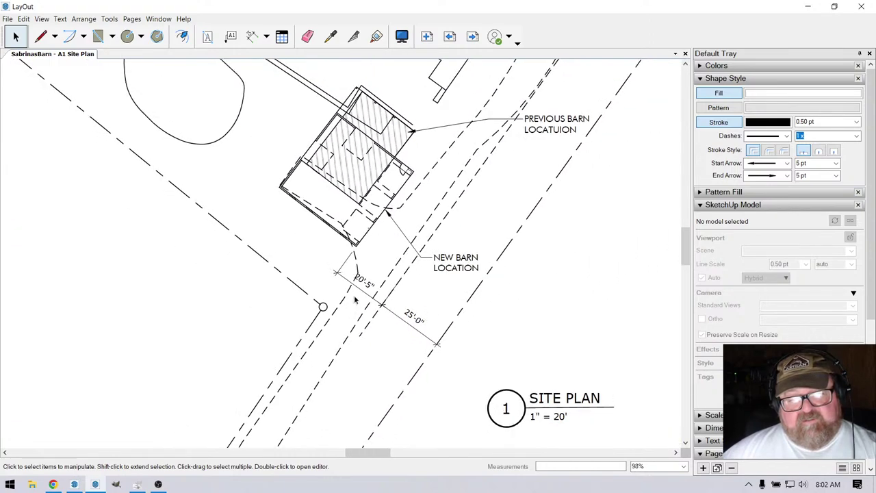
pyautogui.scroll(6, 356, 299)
pyautogui.click(357, 286)
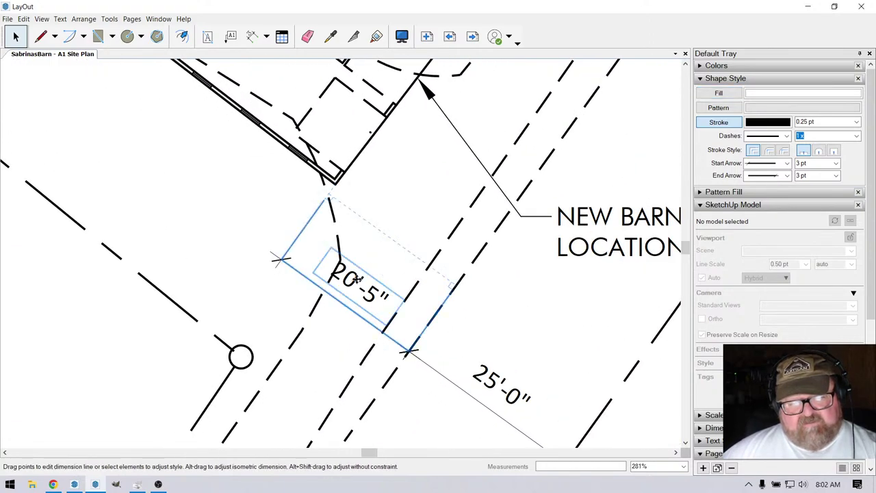
pyautogui.doubleClick(359, 283)
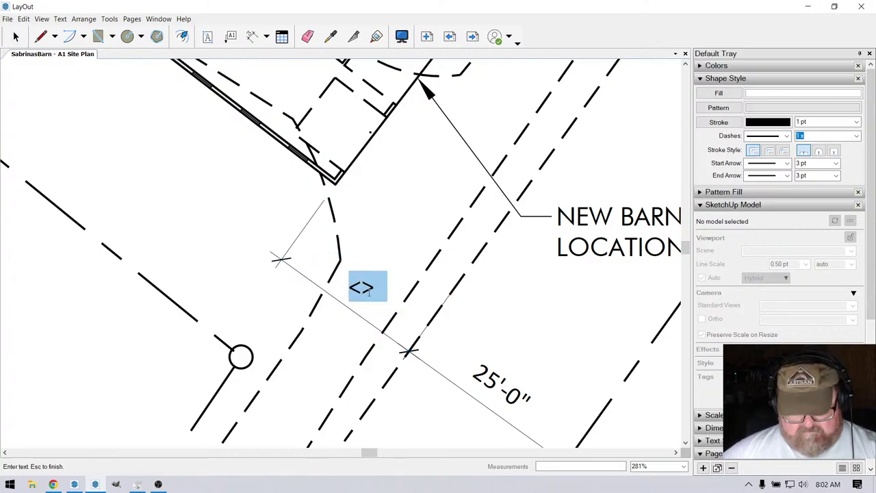
pyautogui.write("20'-")
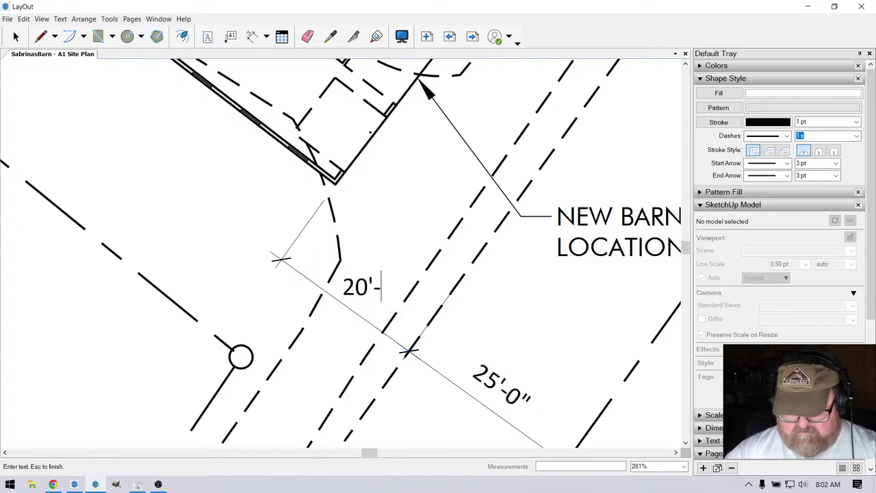
pyautogui.write('"')
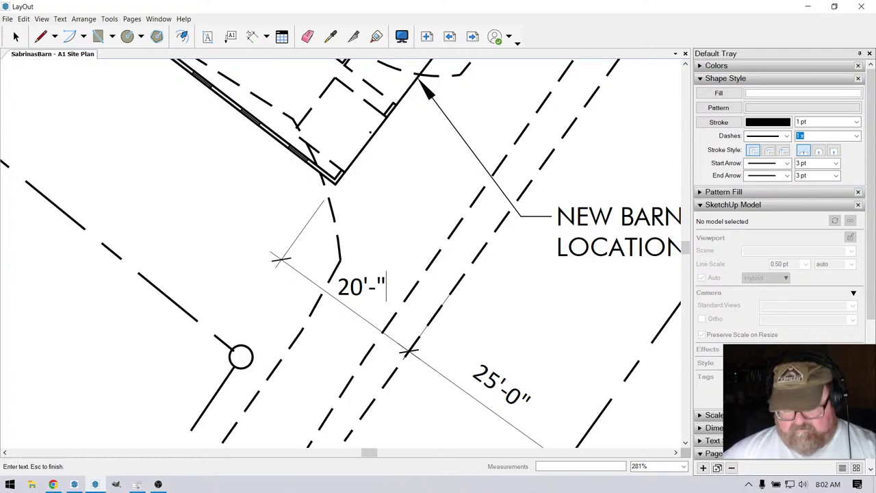
pyautogui.press('BackSpace')
pyautogui.write('0"')
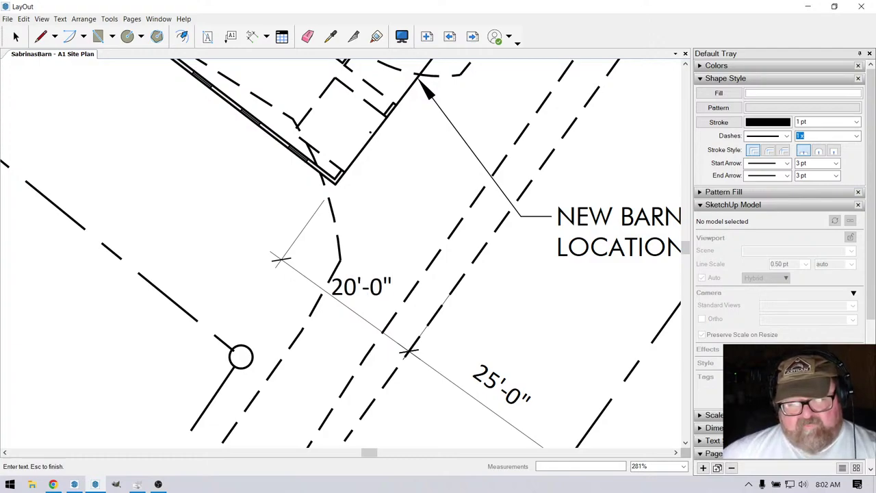
pyautogui.press('Escape')
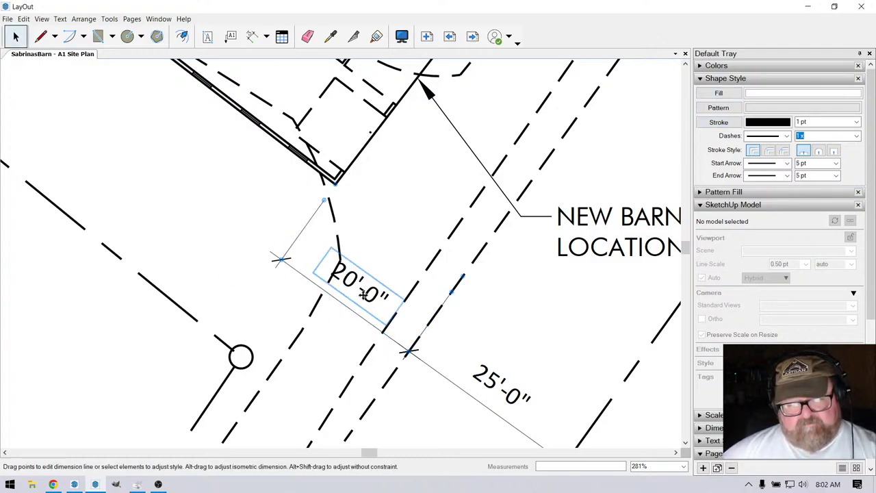
# Append +/- after the 20'-0" dimension text.
pyautogui.doubleClick(369, 296)
pyautogui.scroll(3, 362, 291)
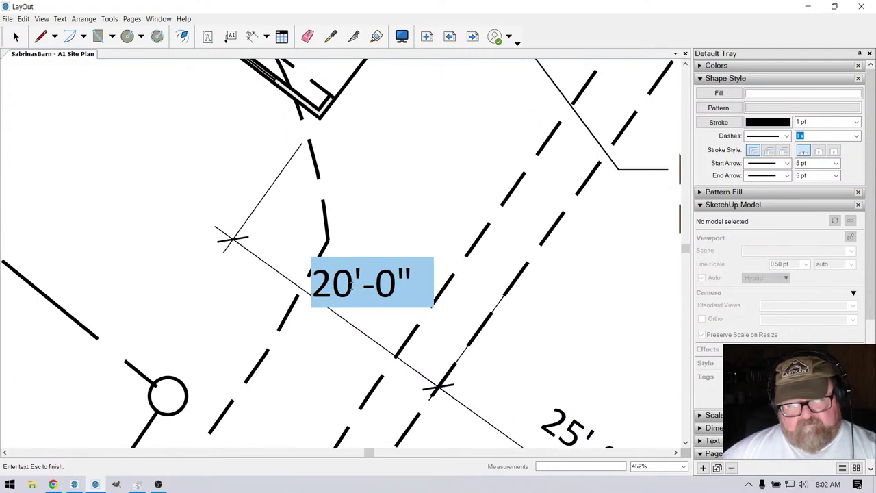
pyautogui.click(412, 278)
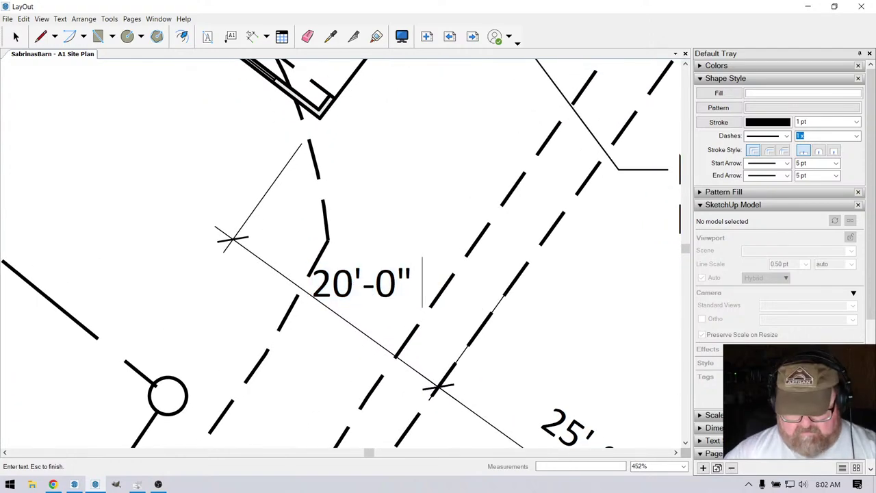
pyautogui.press('BackSpace')
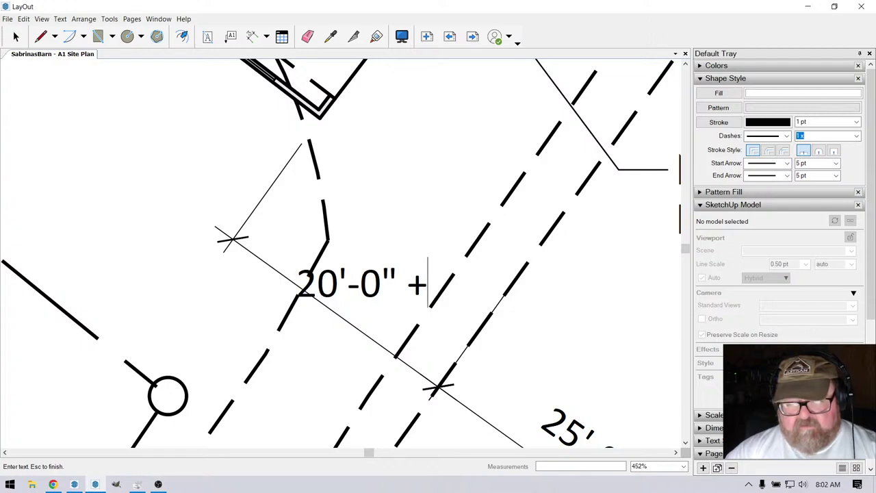
pyautogui.write('/-')
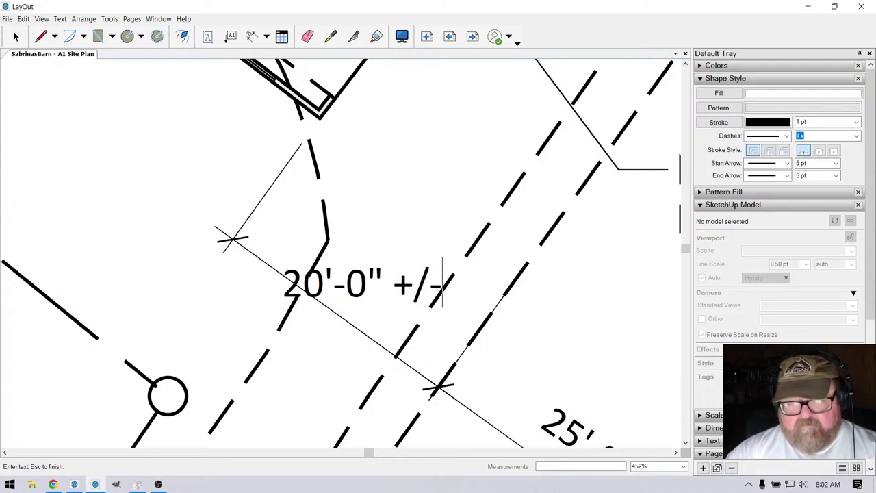
pyautogui.press('Escape')
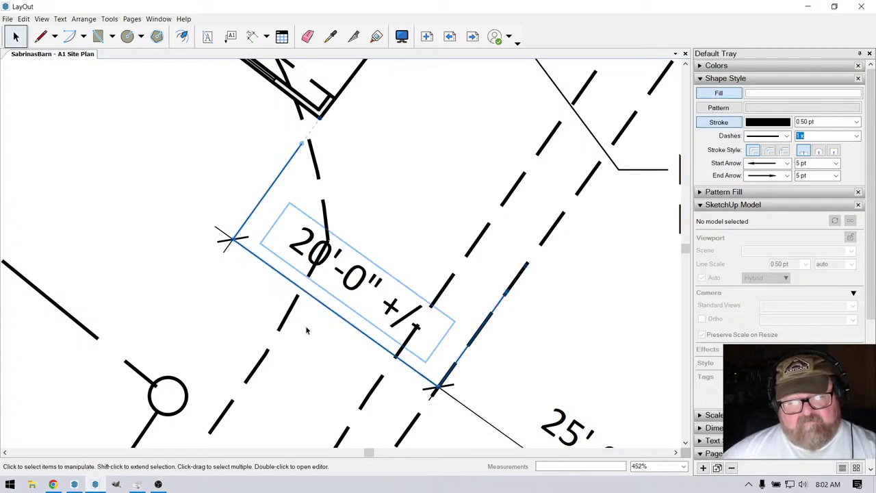
# Delete the +/- suffix so the dimension reads just 20'-0".
pyautogui.scroll(-3, 306, 328)
pyautogui.click(218, 279)
pyautogui.scroll(1, 367, 333)
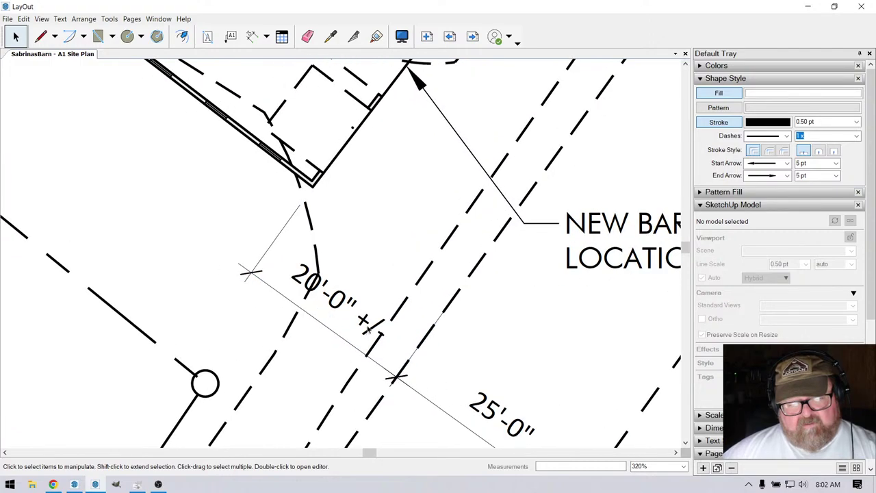
pyautogui.click(365, 320)
pyautogui.doubleClick(365, 321)
pyautogui.click(357, 302)
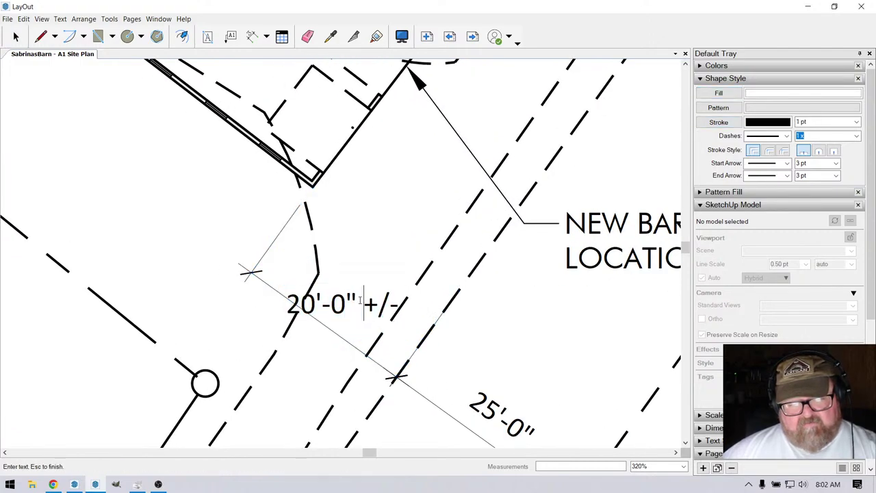
pyautogui.press('Delete')
pyautogui.press('Delete')
pyautogui.press('Delete')
pyautogui.press('Delete')
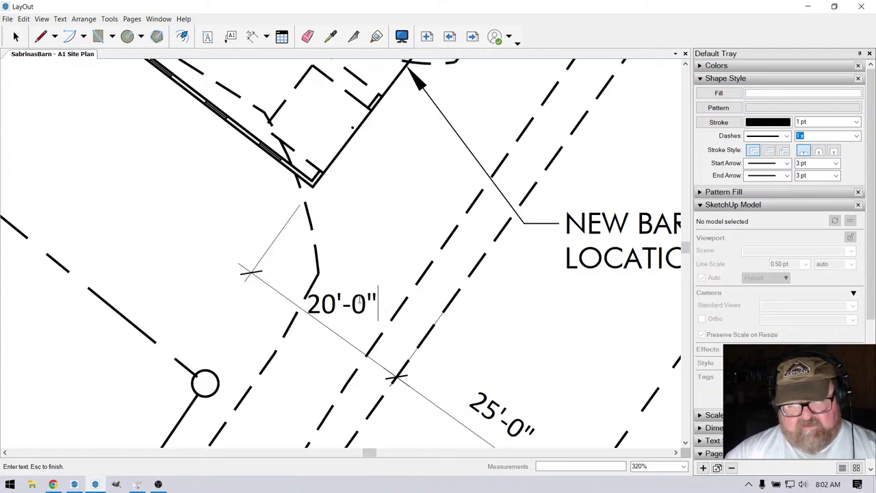
pyautogui.press('Escape')
pyautogui.scroll(2, 343, 374)
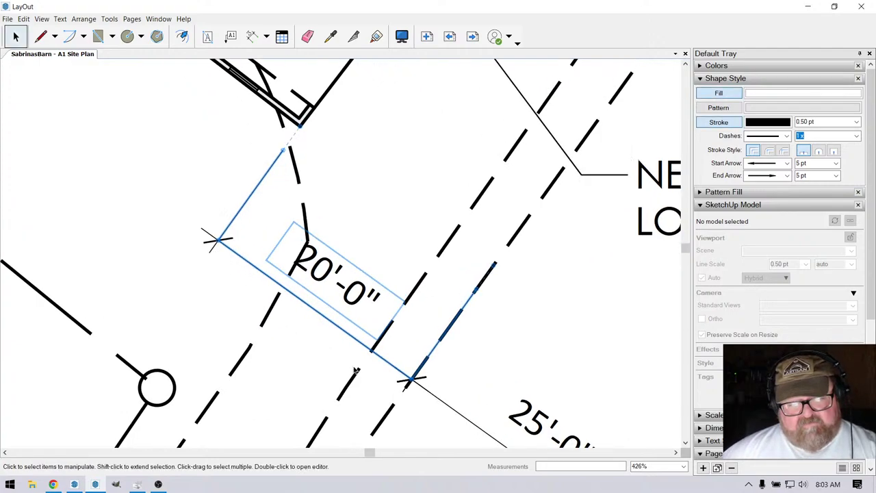
pyautogui.scroll(1, 323, 269)
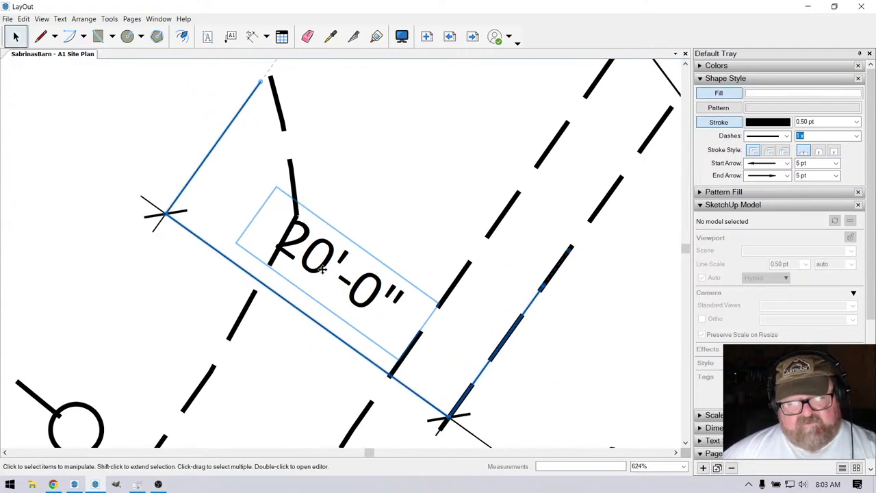
pyautogui.doubleClick(323, 269)
# Slide the 20'-0" text along its line and show Dimension Style settings for the selected dimension.
pyautogui.moveTo(323, 267); pyautogui.dragTo(331, 279)
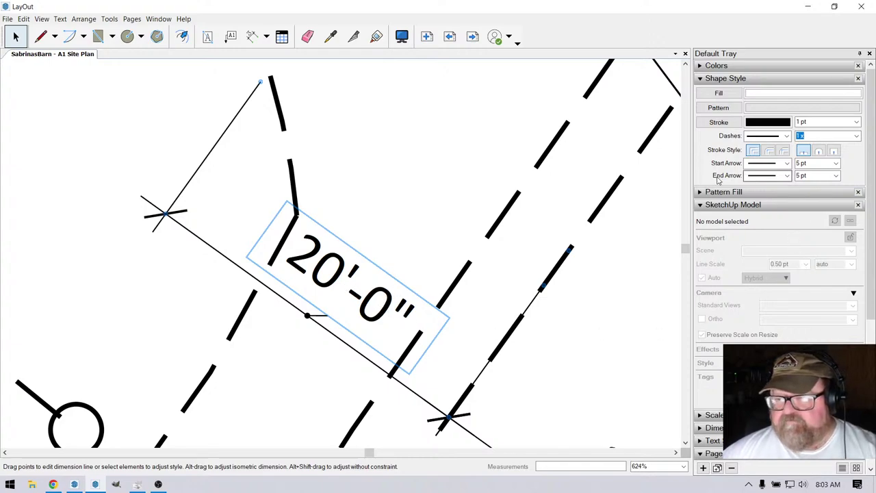
pyautogui.click(700, 205)
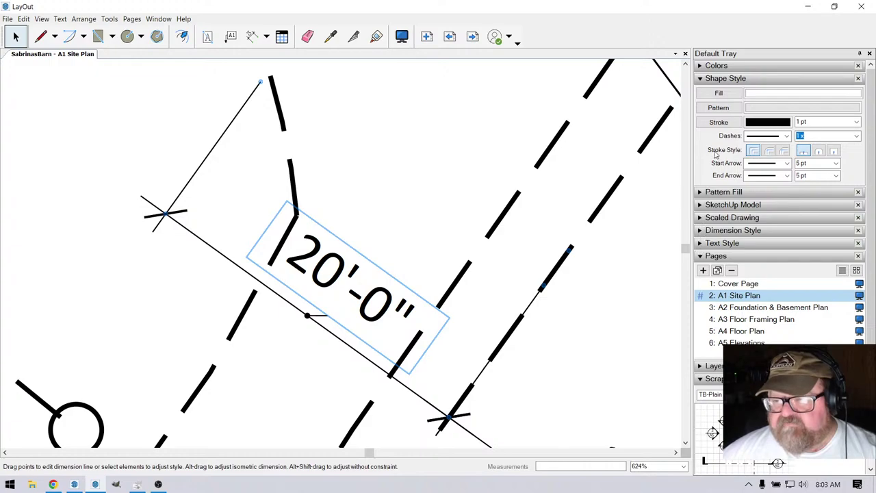
pyautogui.click(701, 79)
pyautogui.click(701, 130)
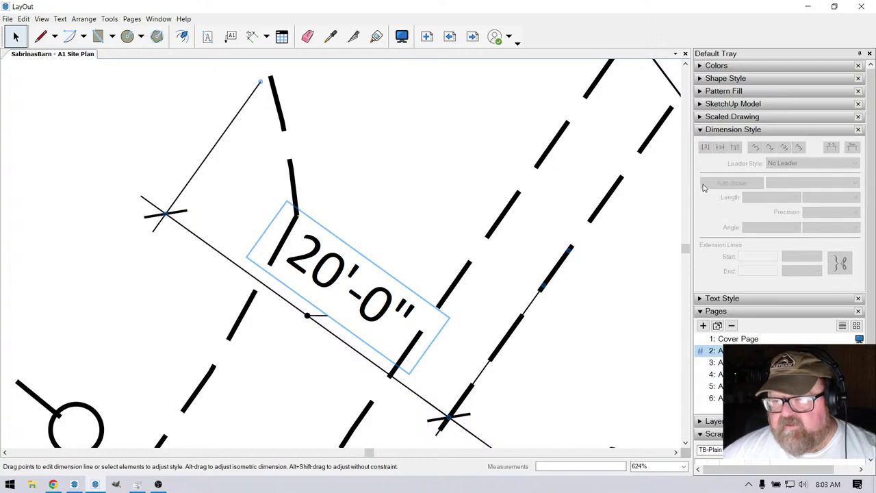
pyautogui.click(277, 295)
pyautogui.click(274, 293)
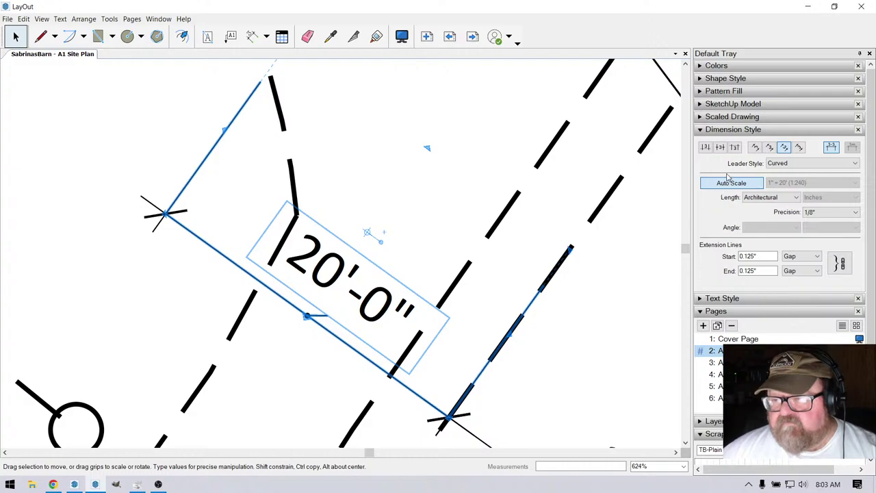
pyautogui.click(701, 79)
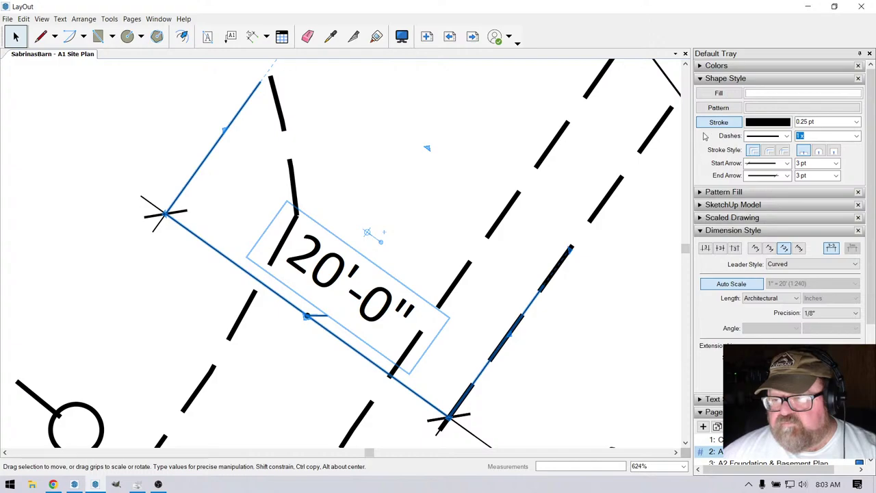
pyautogui.click(701, 79)
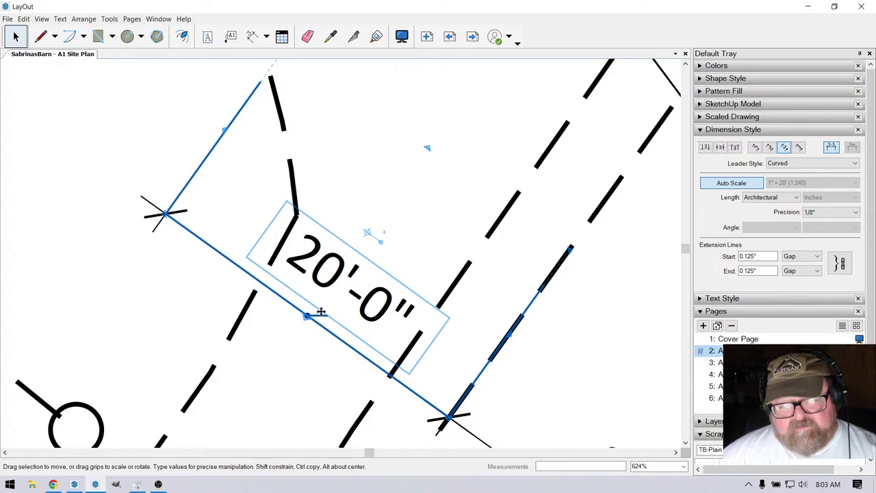
# Explode the 20'-0" dimension into plain lines and text.
pyautogui.scroll(-2, 321, 286)
pyautogui.rightClick(322, 287)
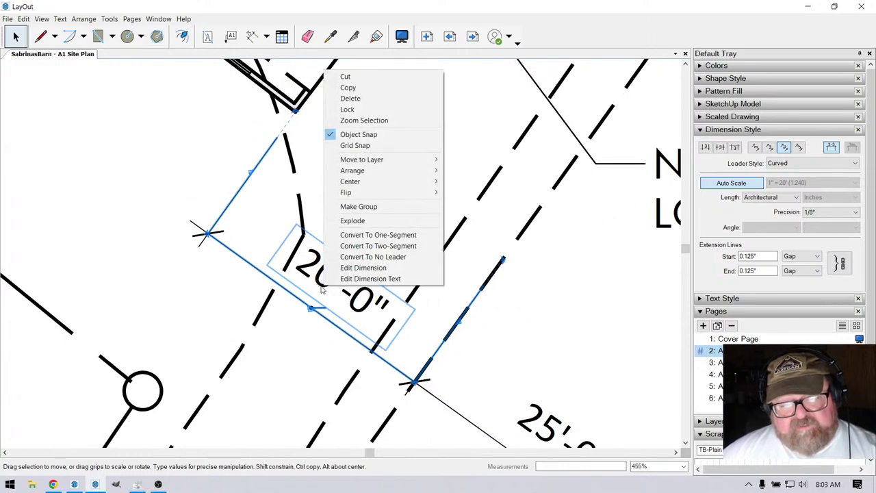
pyautogui.click(353, 221)
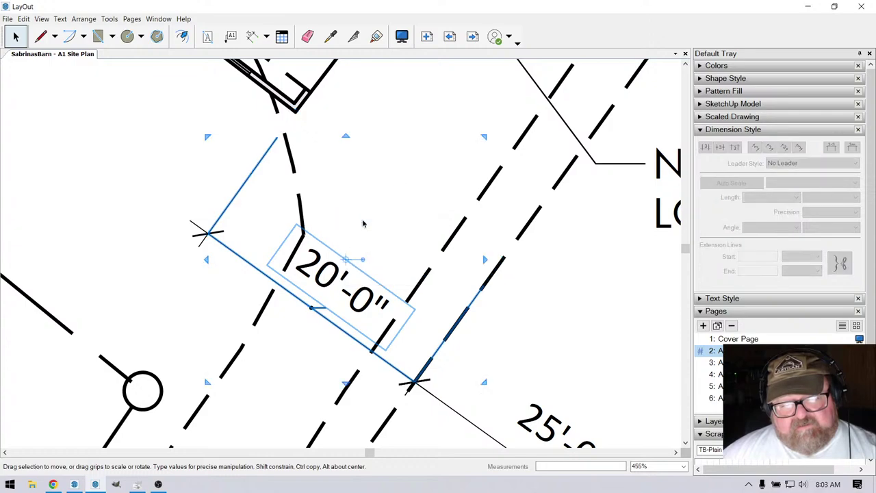
# Select the exploded leader line and check its context menu without changing anything.
pyautogui.click(319, 309)
pyautogui.click(320, 309)
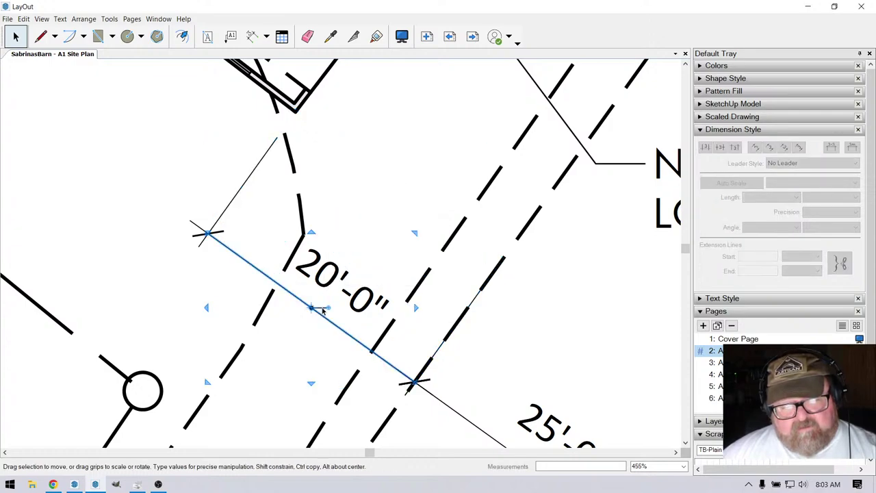
pyautogui.rightClick(326, 308)
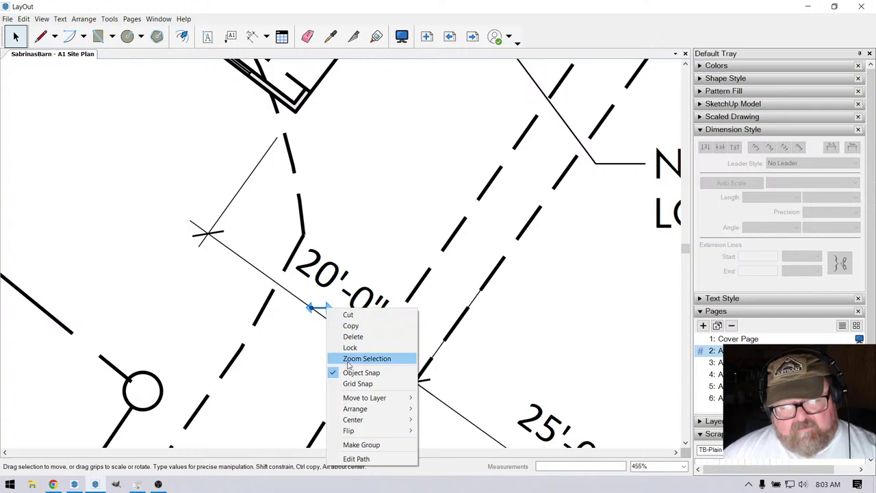
pyautogui.click(299, 344)
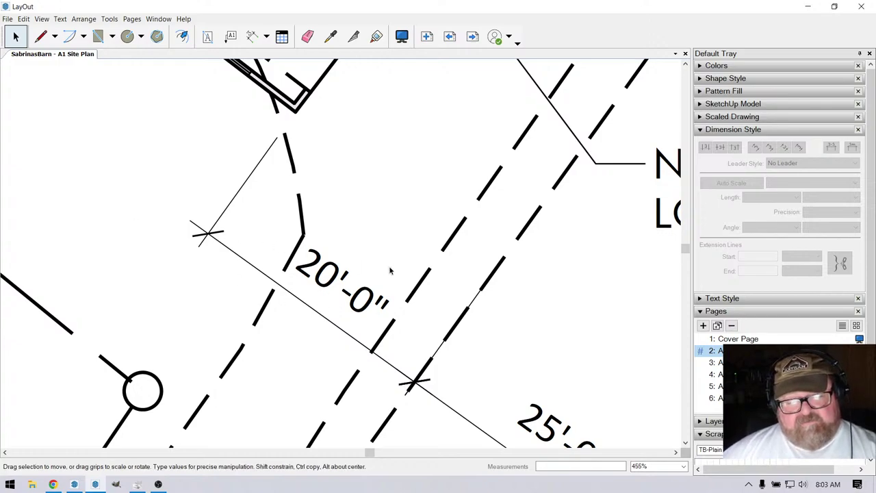
pyautogui.scroll(-4, 289, 245)
pyautogui.scroll(-5, 269, 244)
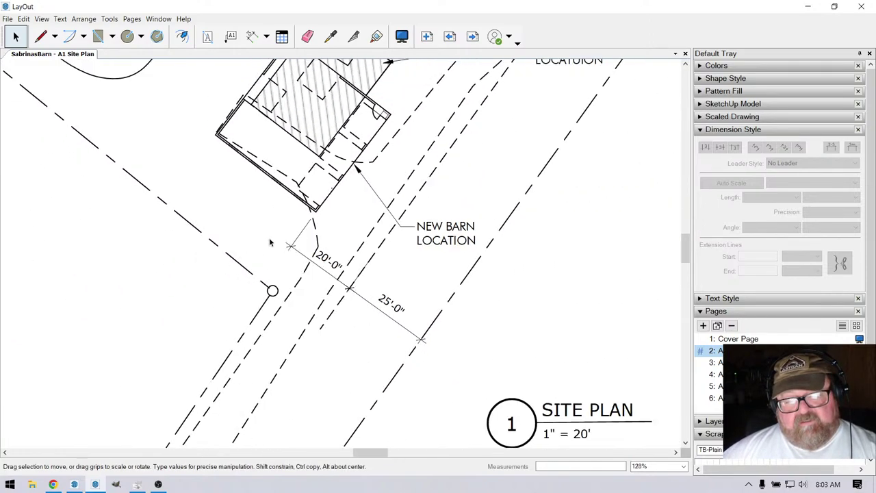
pyautogui.scroll(1, 326, 252)
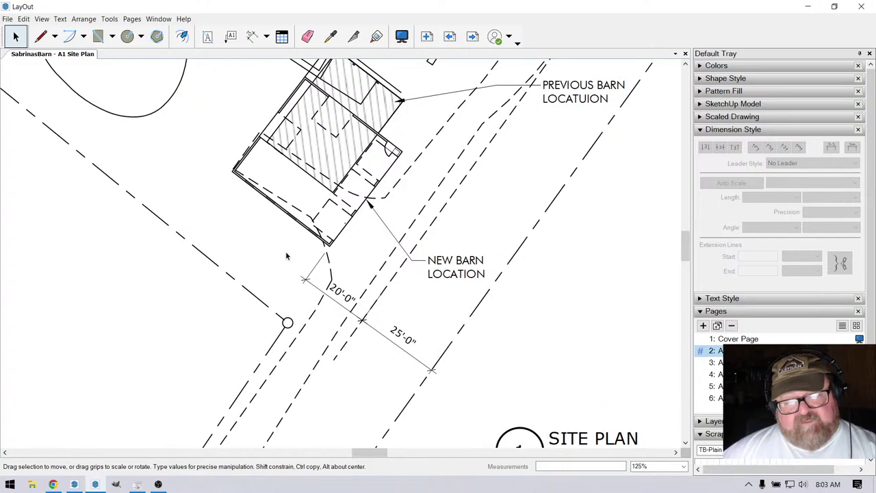
pyautogui.scroll(2, 289, 251)
# Dimension the barn side between its corners as 36'-0", aligned with the 20'-0" and 25'-0" setbacks.
pyautogui.click(255, 40)
pyautogui.scroll(2, 257, 255)
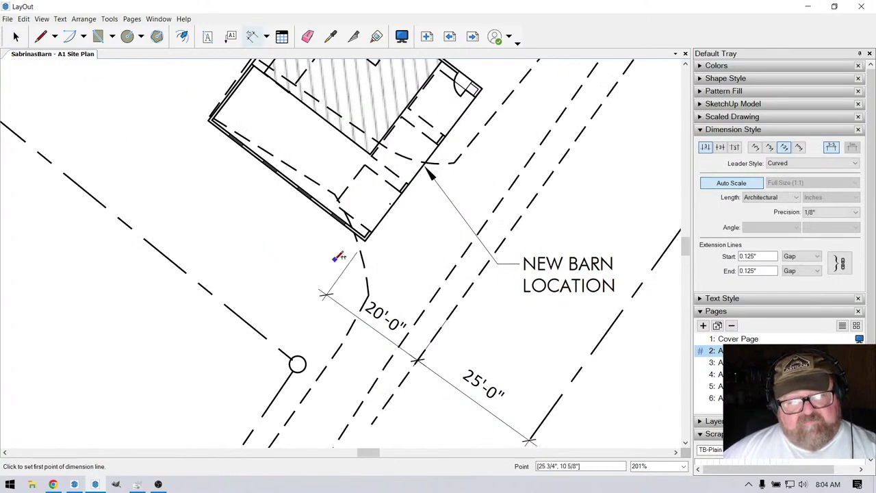
pyautogui.click(363, 235)
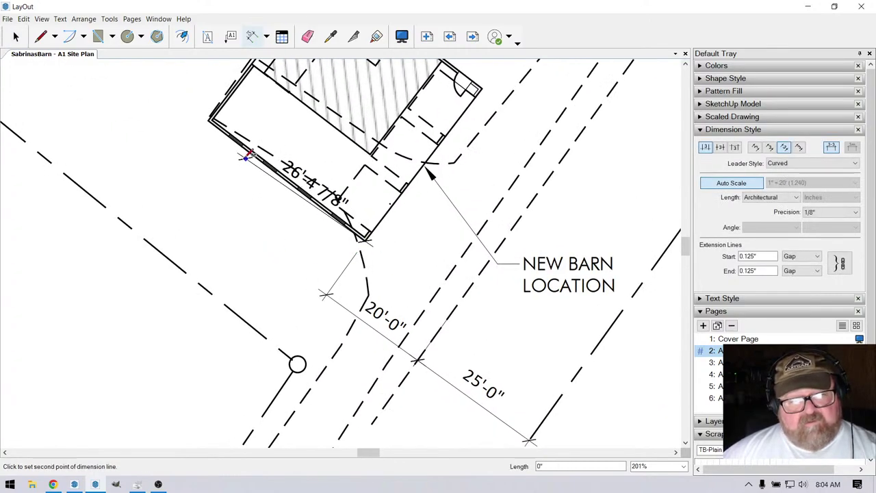
pyautogui.click(210, 121)
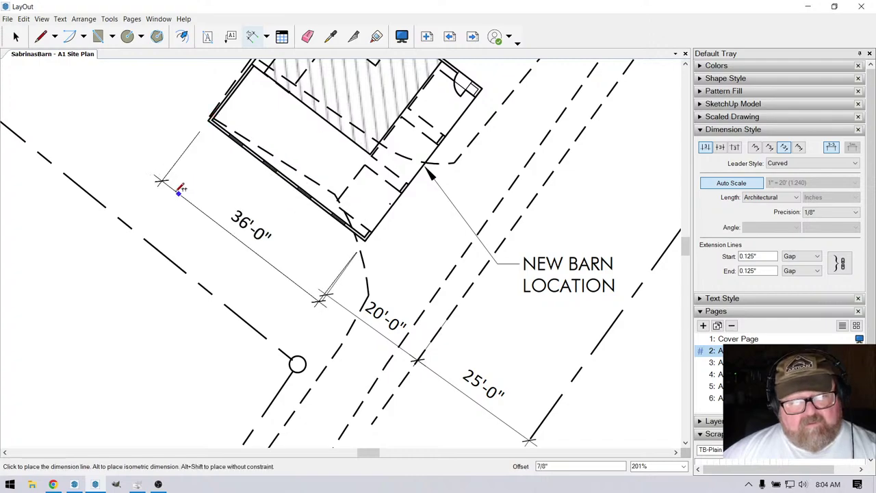
pyautogui.click(180, 178)
pyautogui.scroll(-2, 229, 173)
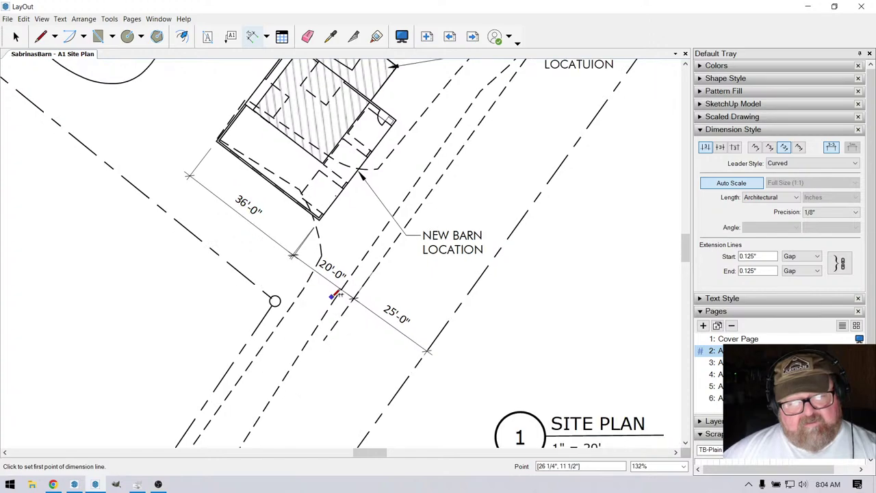
pyautogui.scroll(-1, 333, 296)
pyautogui.scroll(7, 304, 259)
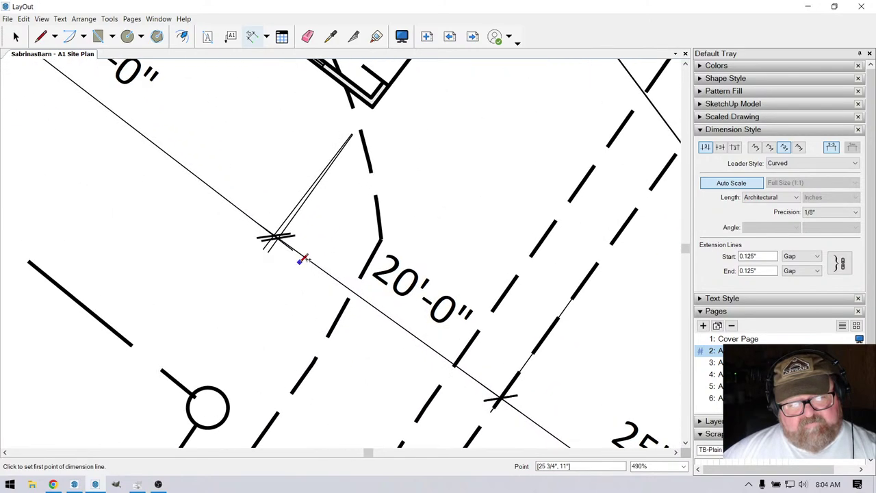
pyautogui.scroll(-2, 307, 255)
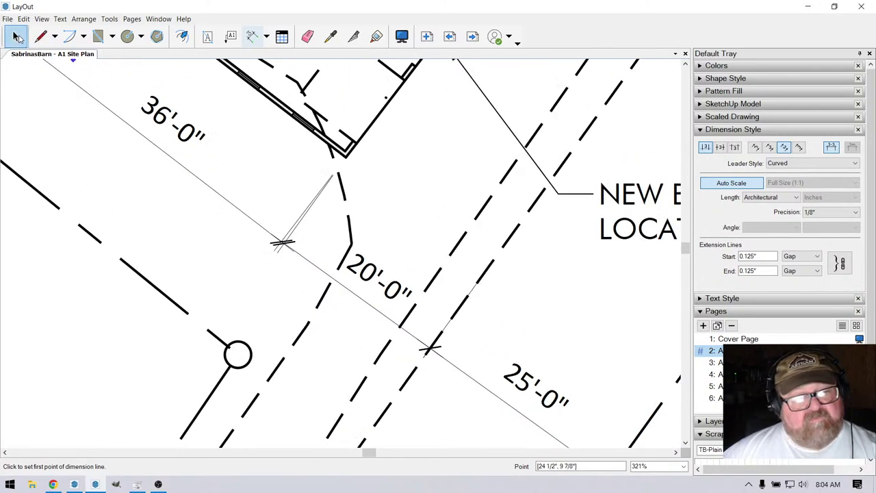
# Try selecting the dimension pieces meeting at the tick mark near the barn corner.
pyautogui.click(16, 37)
pyautogui.click(292, 237)
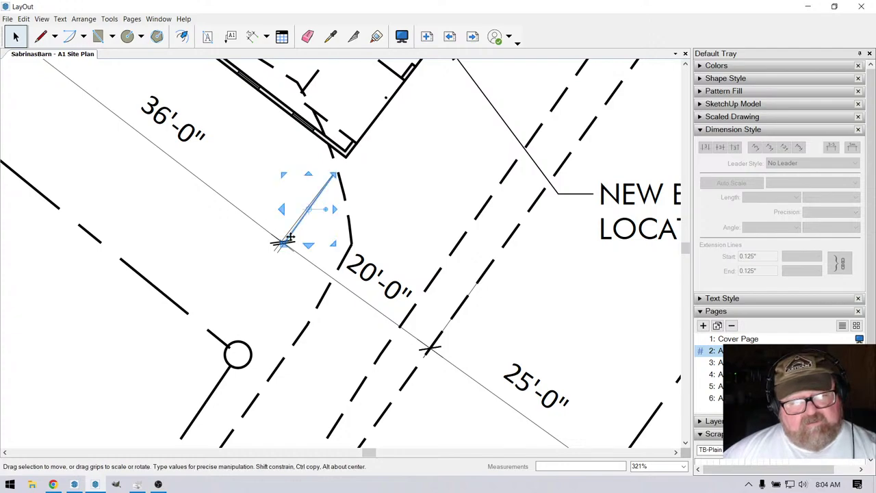
pyautogui.press('Escape')
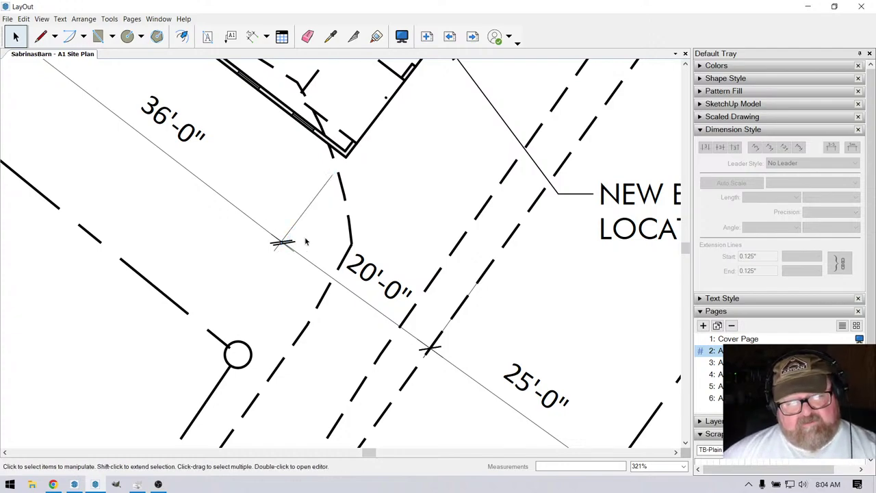
pyautogui.scroll(4, 290, 242)
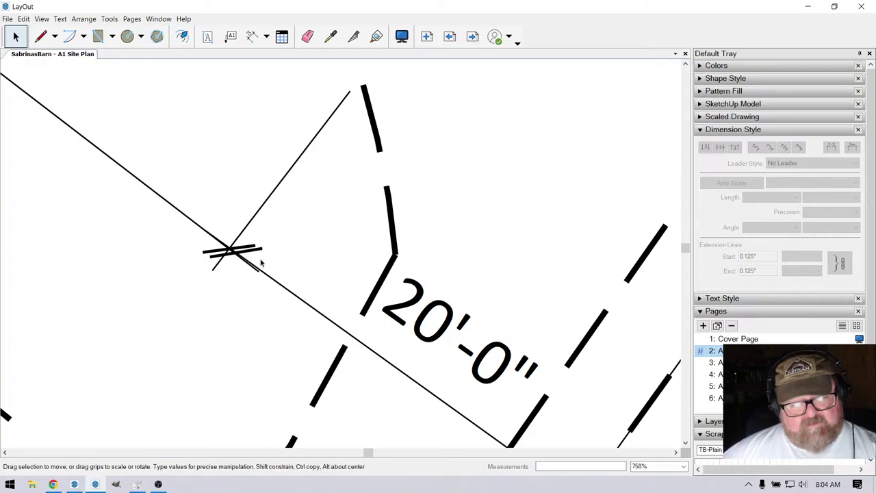
pyautogui.click(275, 281)
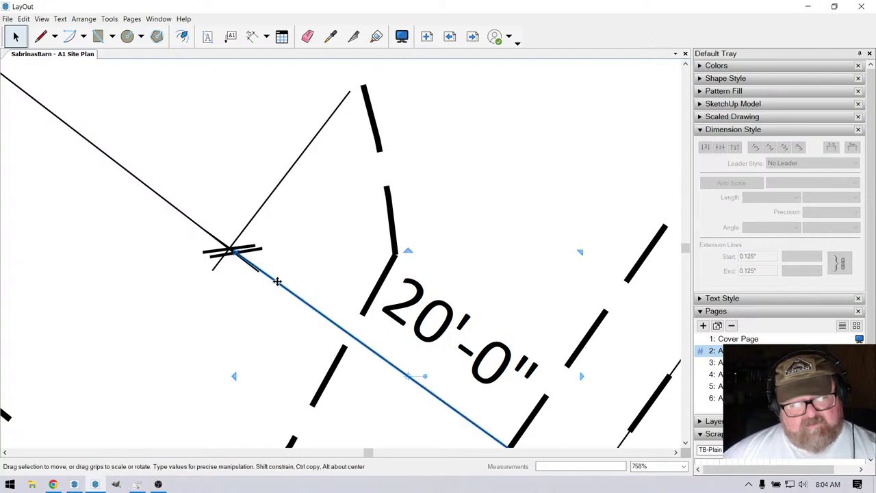
pyautogui.click(216, 259)
pyautogui.click(213, 253)
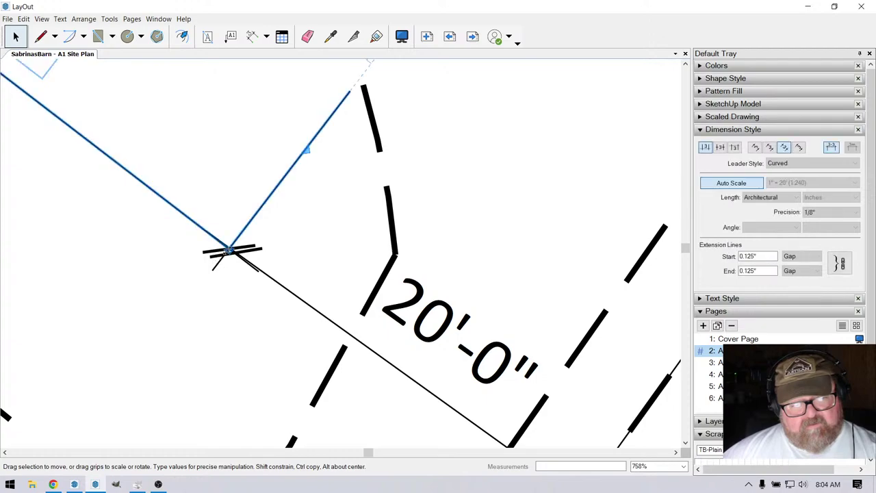
pyautogui.scroll(4, 226, 256)
pyautogui.scroll(1, 232, 258)
pyautogui.click(232, 259)
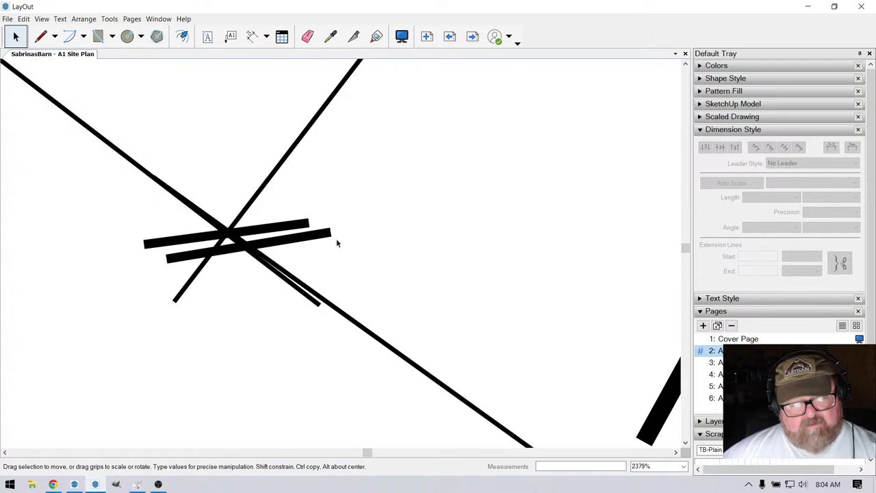
pyautogui.scroll(-2, 323, 235)
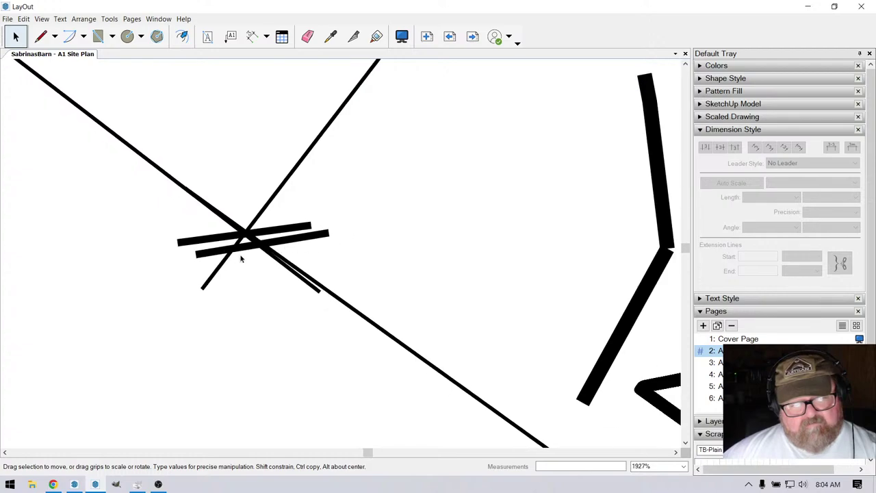
pyautogui.scroll(-6, 294, 278)
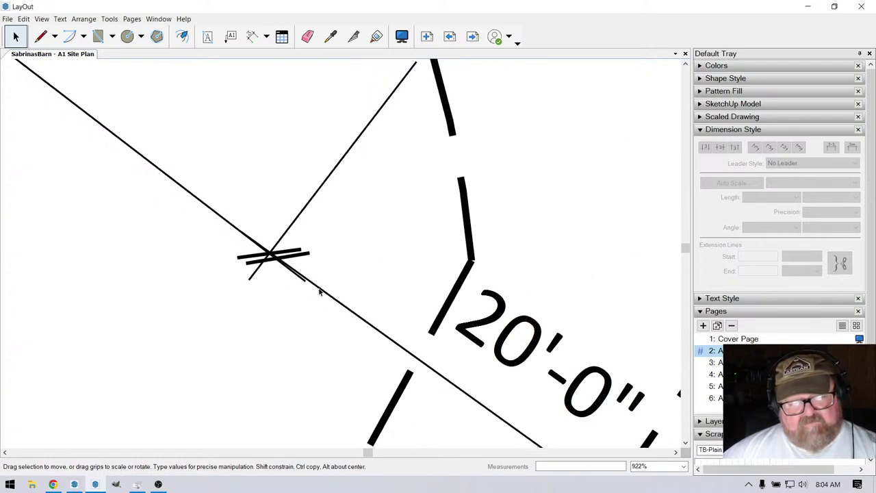
pyautogui.click(320, 287)
pyautogui.scroll(-5, 320, 287)
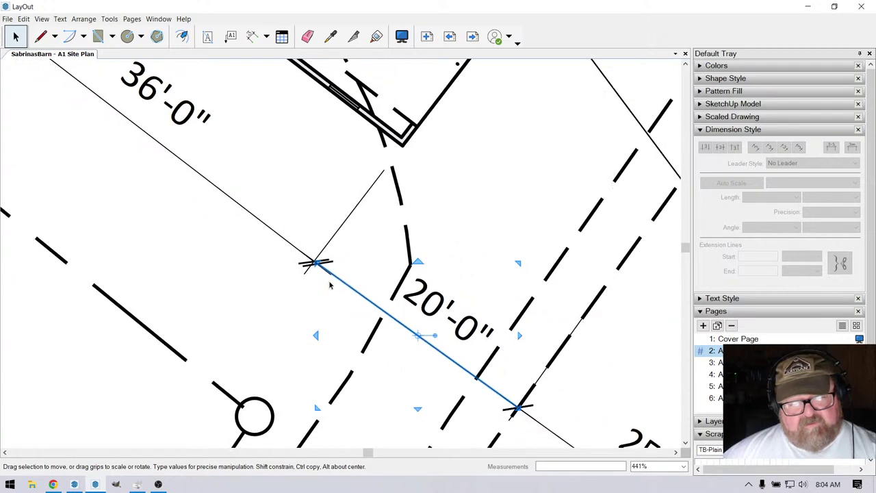
pyautogui.moveTo(276, 229); pyautogui.dragTo(349, 295)
pyautogui.scroll(4, 327, 279)
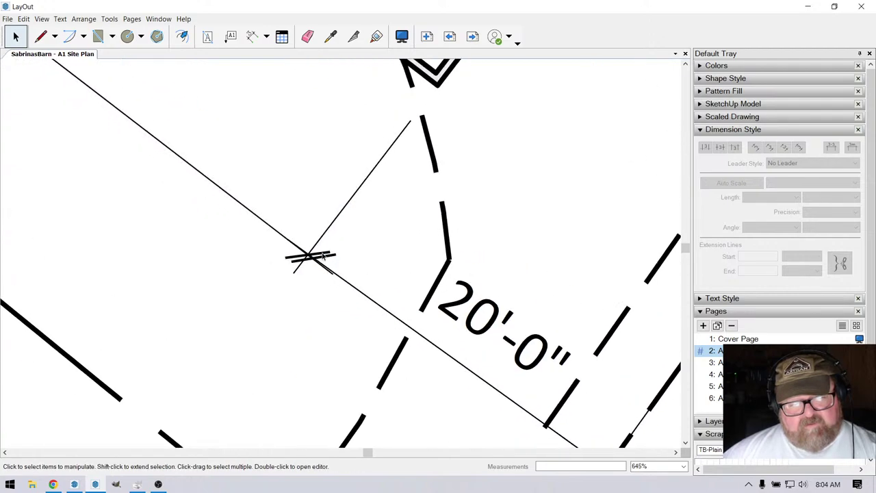
pyautogui.scroll(-6, 330, 256)
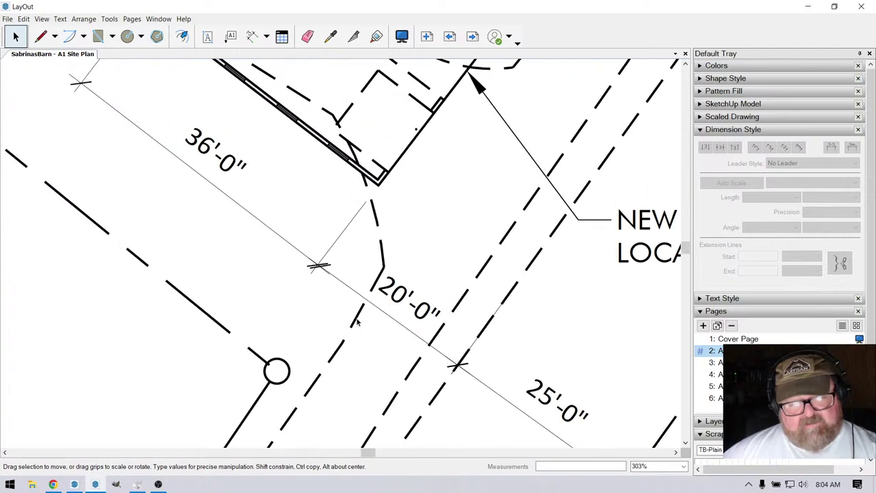
pyautogui.scroll(-10, 311, 282)
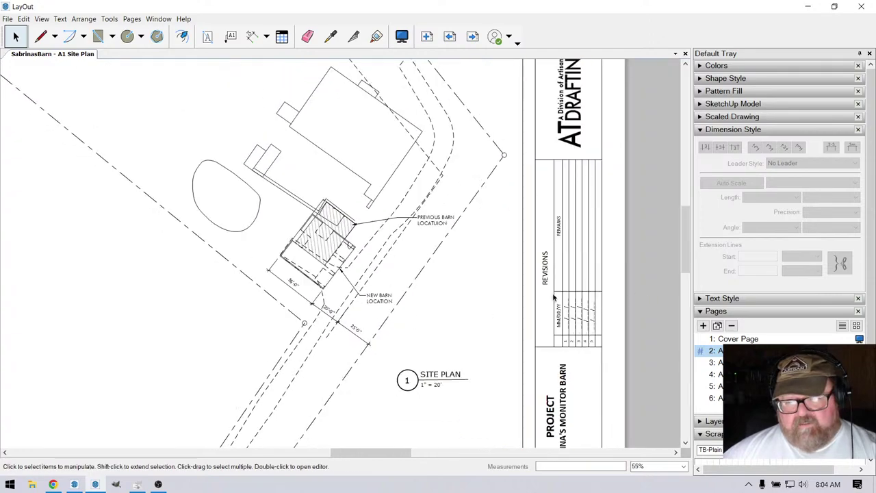
pyautogui.scroll(8, 307, 308)
pyautogui.scroll(5, 305, 310)
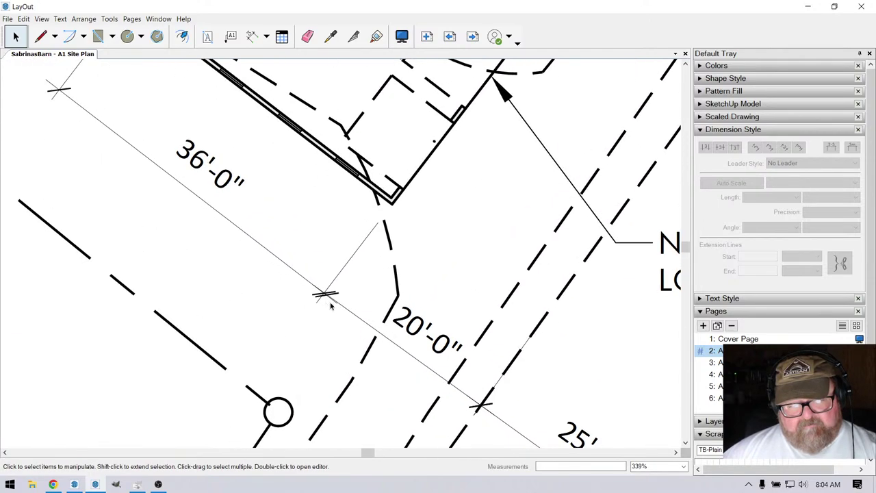
pyautogui.moveTo(232, 241); pyautogui.dragTo(261, 237)
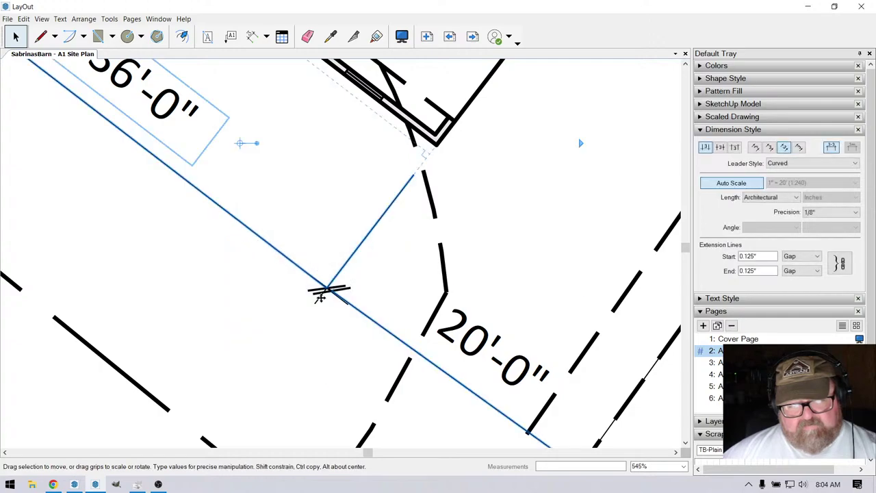
pyautogui.scroll(-1, 331, 293)
pyautogui.scroll(-6, 331, 293)
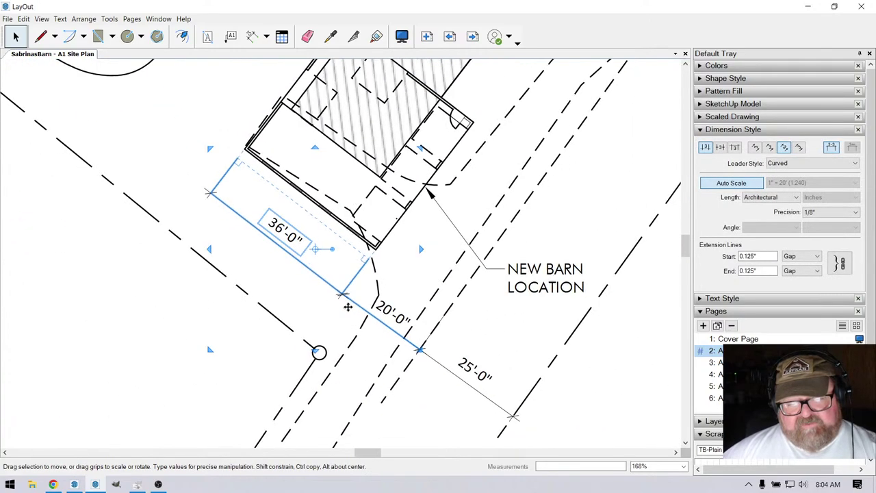
pyautogui.scroll(-2, 339, 308)
pyautogui.click(86, 137)
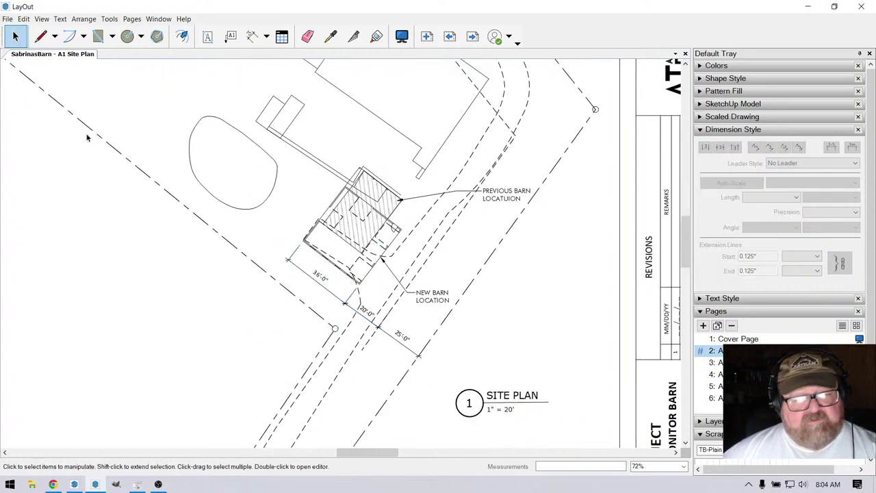
pyautogui.scroll(-1, 493, 271)
pyautogui.scroll(-1, 479, 301)
pyautogui.scroll(4, 365, 293)
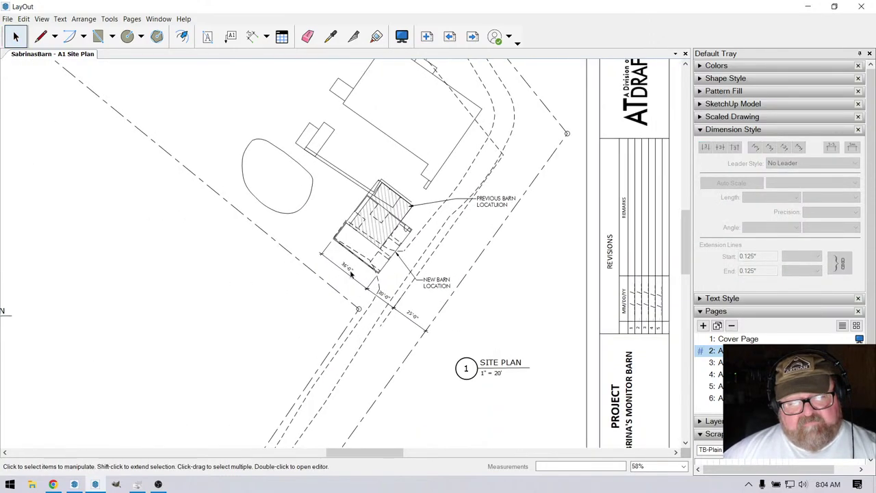
pyautogui.scroll(1, 364, 292)
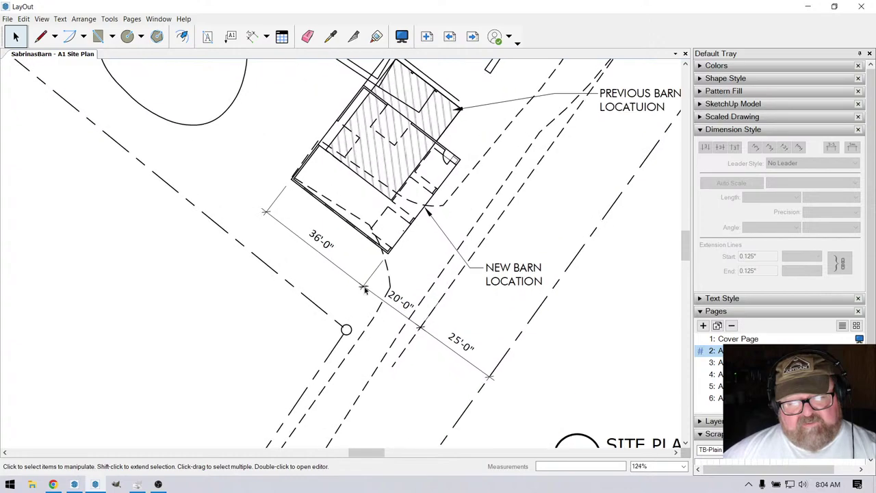
pyautogui.scroll(2, 365, 291)
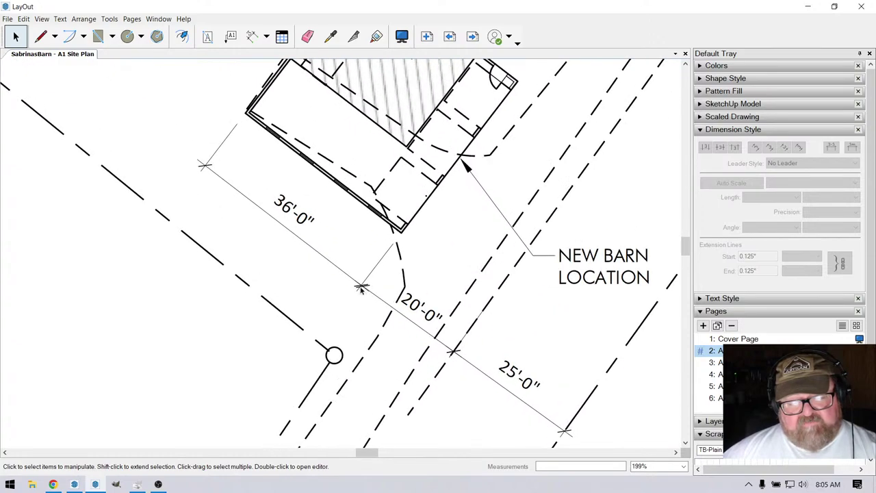
pyautogui.scroll(3, 362, 289)
# Explode the 36'-0" dimension into plain lines and text.
pyautogui.click(381, 264)
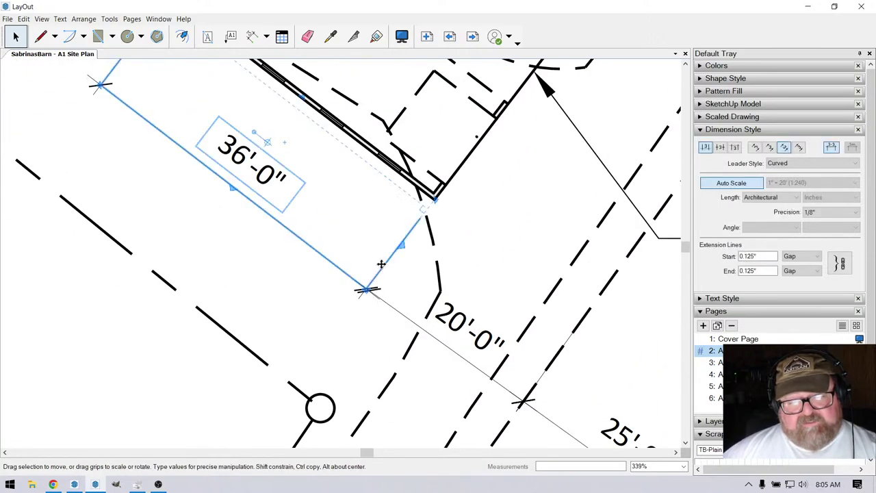
pyautogui.rightClick(379, 268)
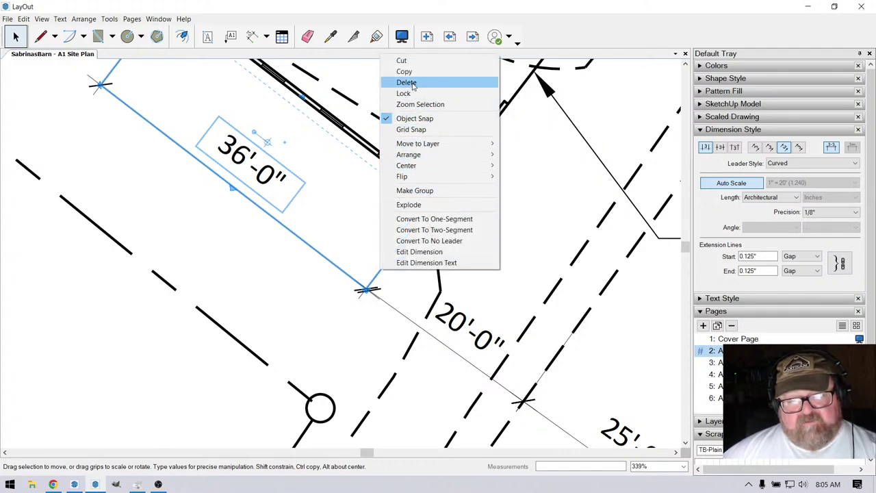
pyautogui.click(408, 204)
pyautogui.scroll(3, 367, 290)
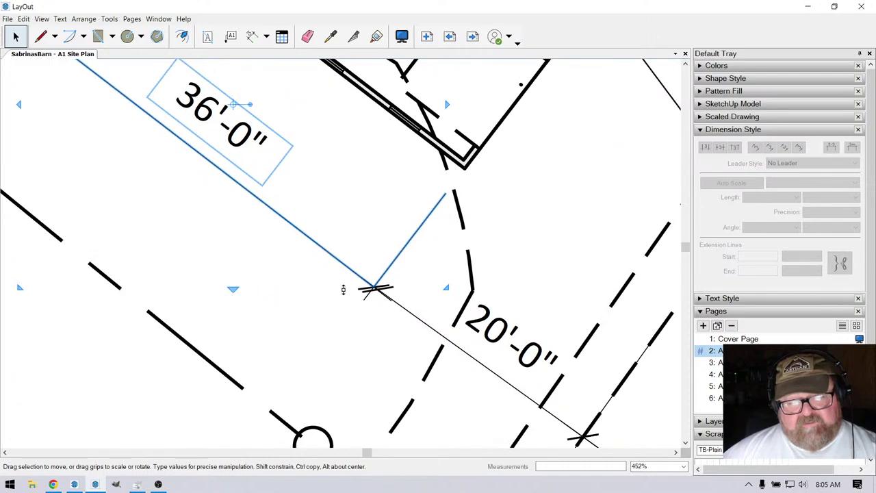
# Check that the exploded 36'-0" line, extension line and 20'-0" line are separate pieces.
pyautogui.click(146, 142)
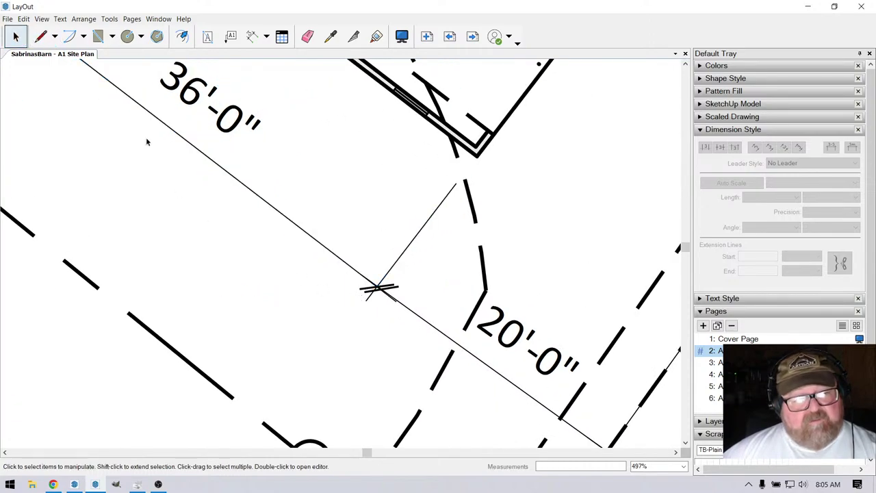
pyautogui.click(365, 291)
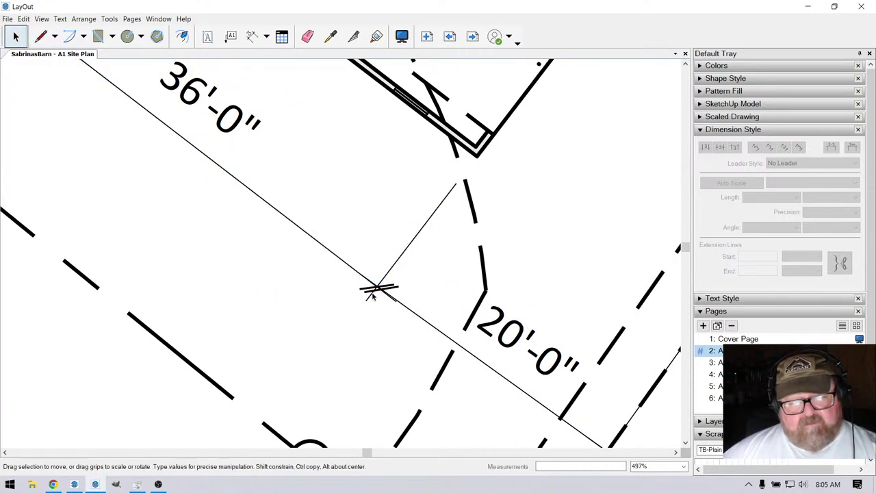
pyautogui.click(358, 270)
pyautogui.click(392, 271)
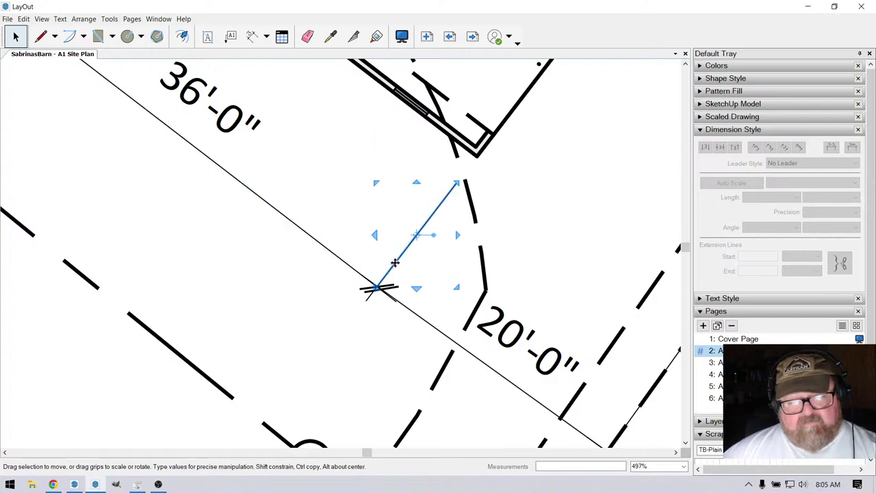
pyautogui.click(384, 293)
pyautogui.click(356, 293)
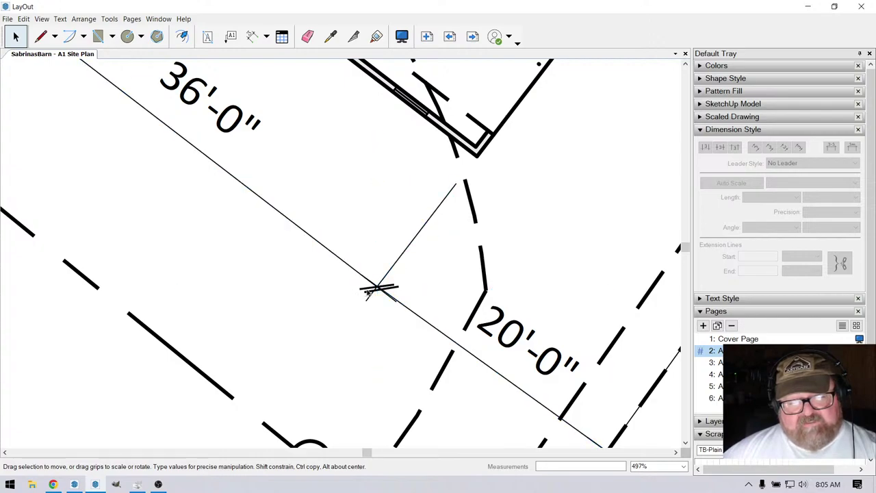
pyautogui.click(370, 287)
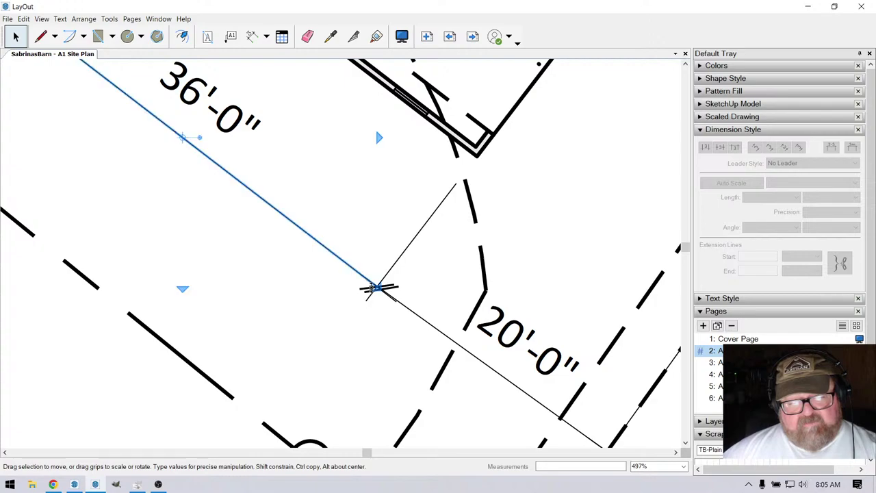
pyautogui.click(369, 295)
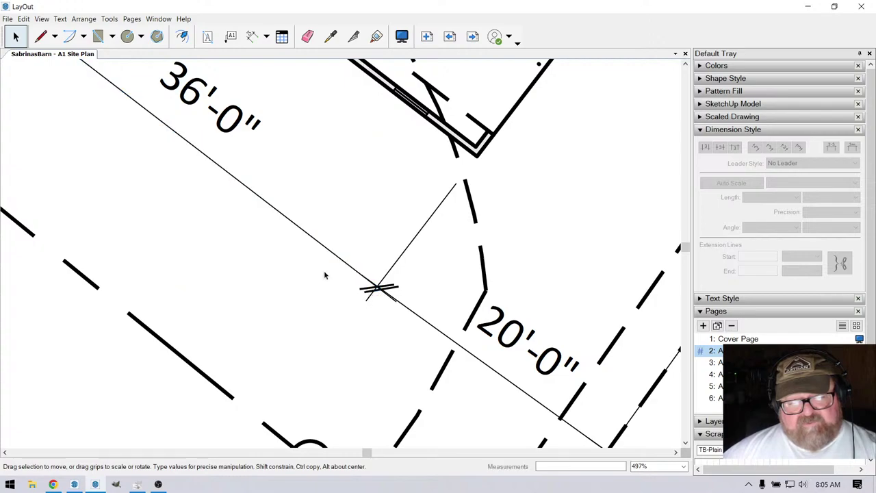
pyautogui.scroll(-6, 325, 275)
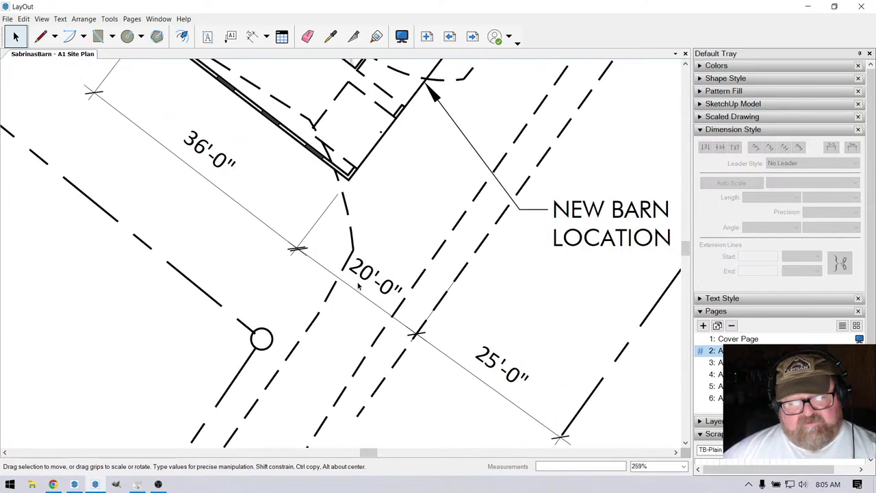
pyautogui.click(364, 256)
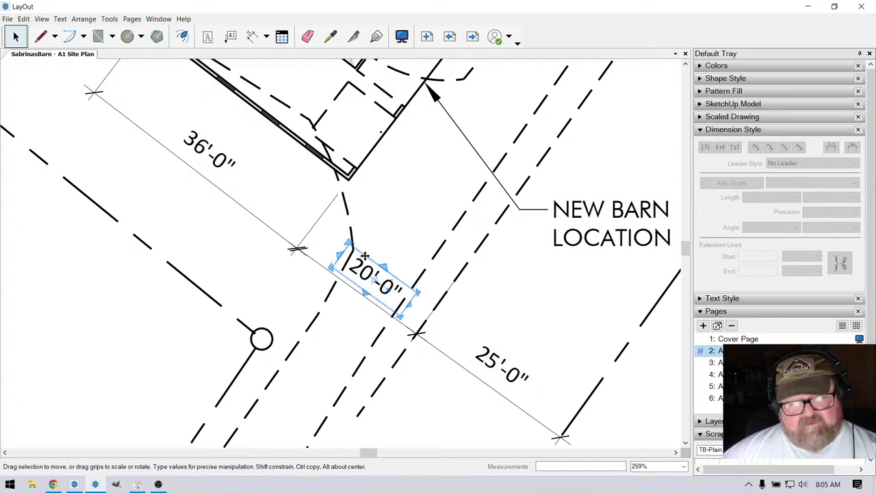
pyautogui.click(284, 270)
pyautogui.scroll(-5, 373, 246)
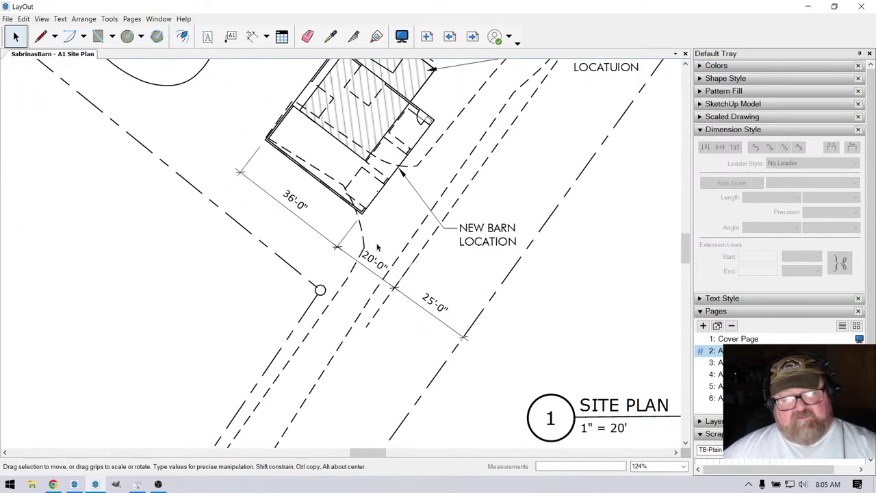
pyautogui.scroll(-4, 377, 247)
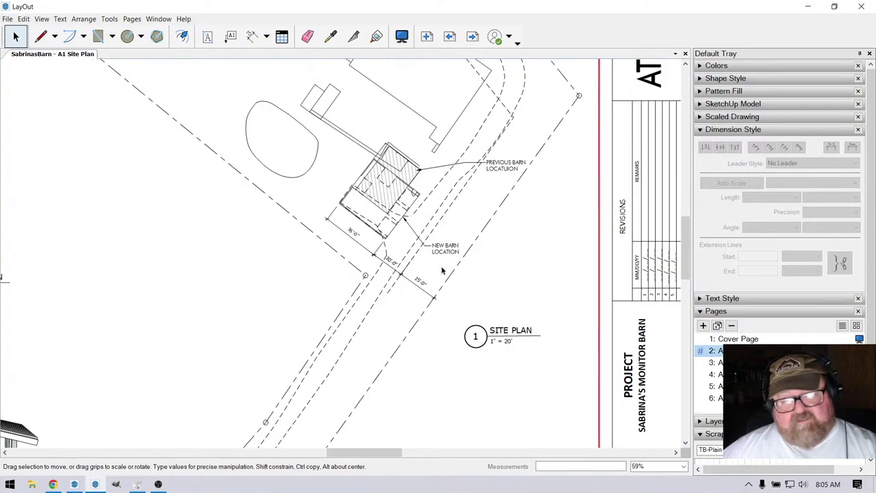
pyautogui.scroll(-3, 442, 271)
pyautogui.scroll(5, 481, 276)
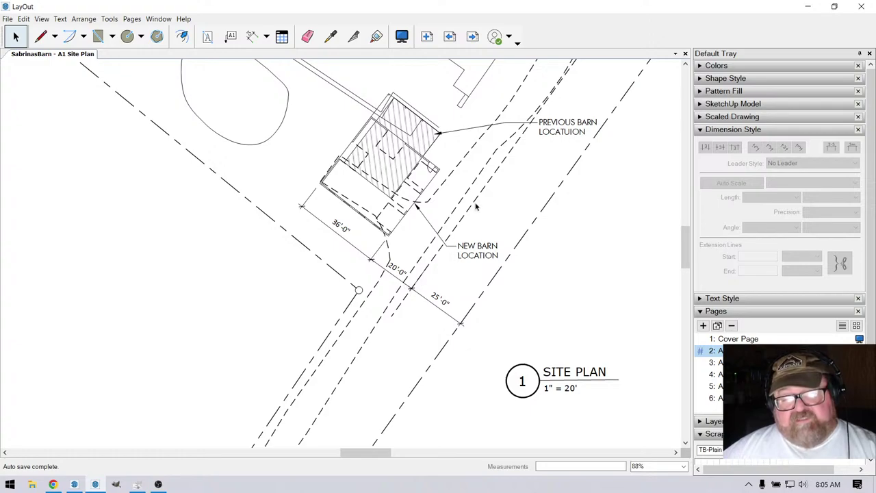
# Add a leader label anchored on the dashed property line reading PROPERTY LINE.
pyautogui.click(230, 36)
pyautogui.scroll(-2, 253, 245)
pyautogui.scroll(1, 430, 196)
pyautogui.scroll(2, 428, 198)
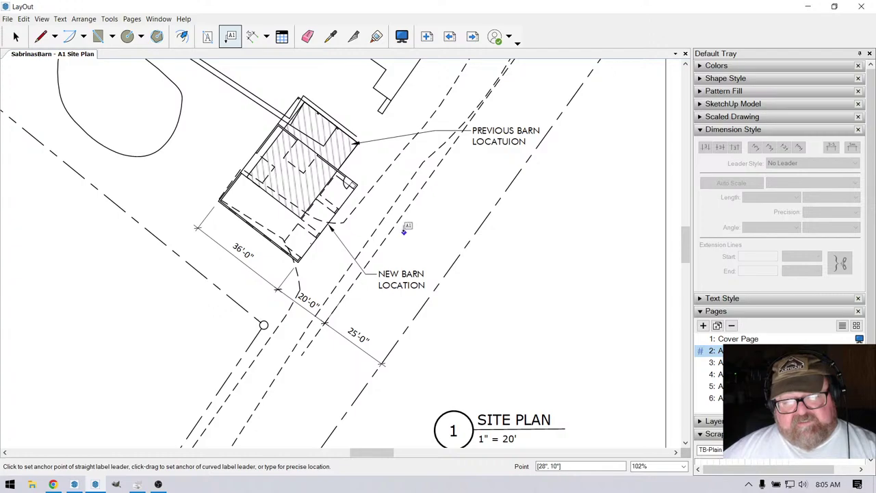
pyautogui.scroll(-3, 404, 224)
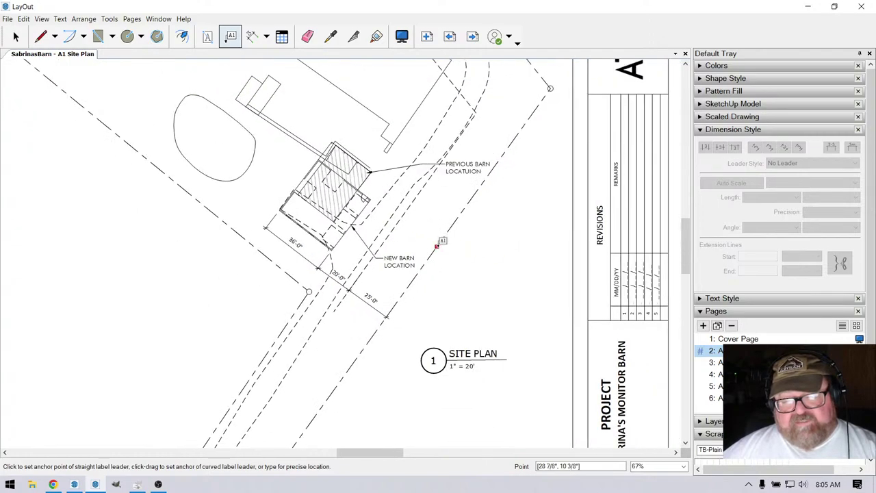
pyautogui.click(436, 247)
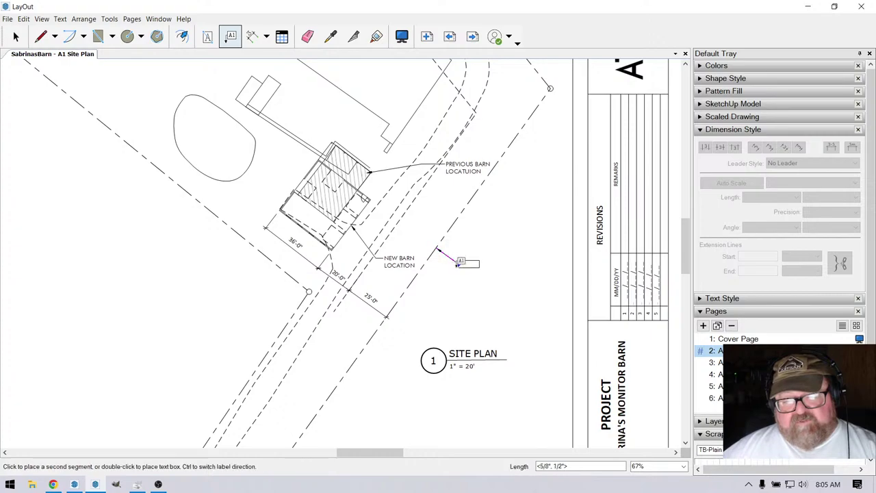
pyautogui.click(473, 263)
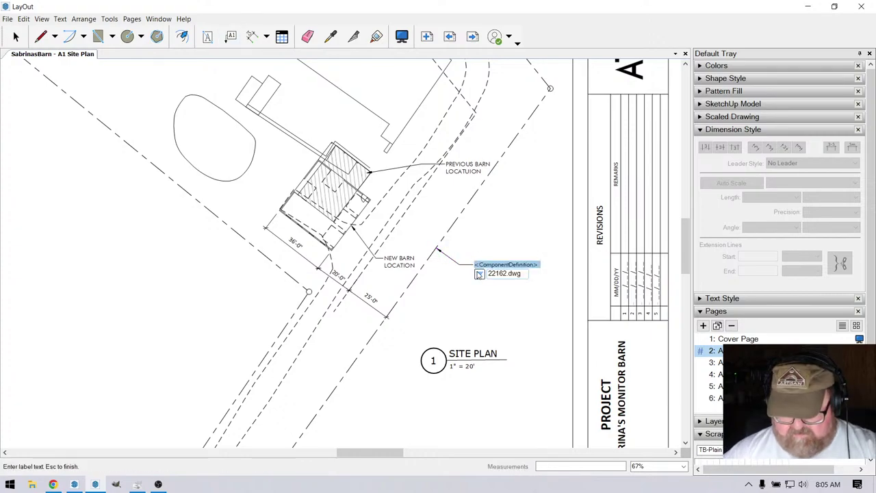
pyautogui.write('PROPERTY LINE')
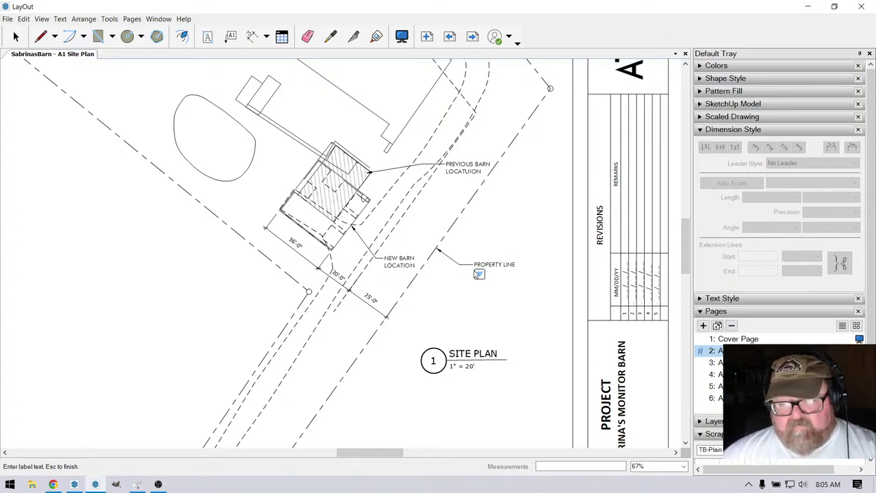
pyautogui.scroll(2, 455, 236)
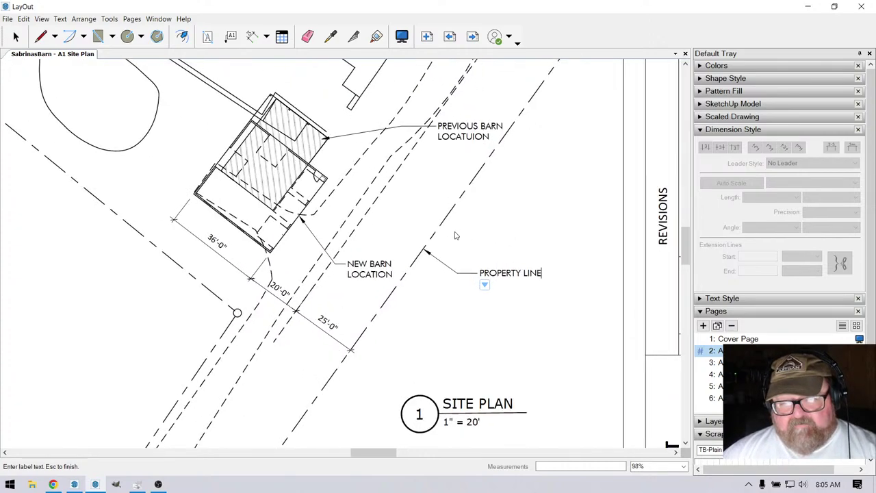
# Add a SETBACK label with a bent leader pointing at the dashed setback line.
pyautogui.click(230, 35)
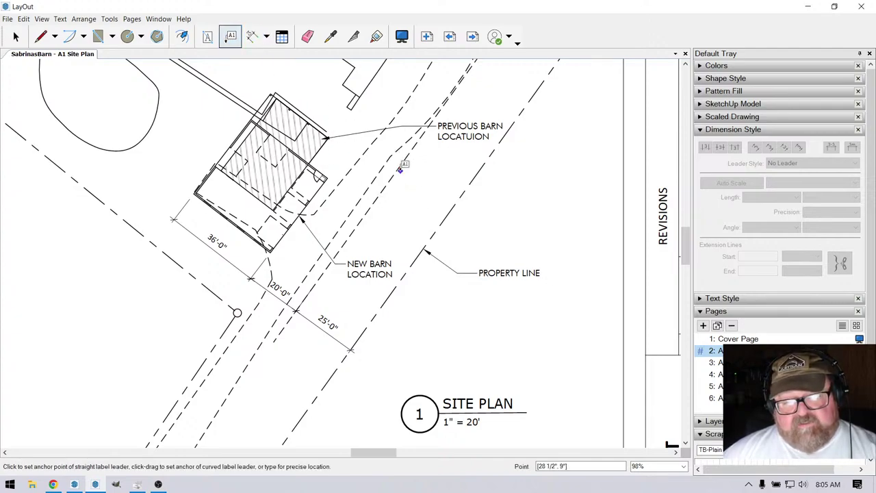
pyautogui.click(401, 170)
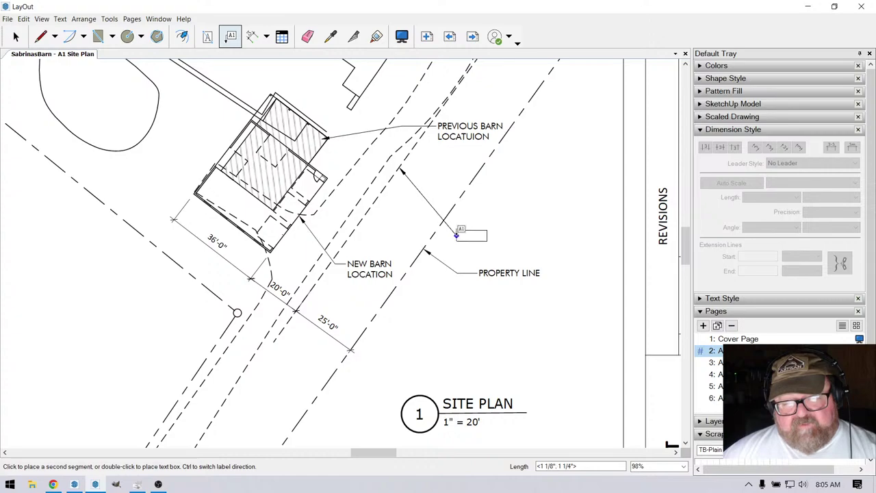
pyautogui.click(464, 235)
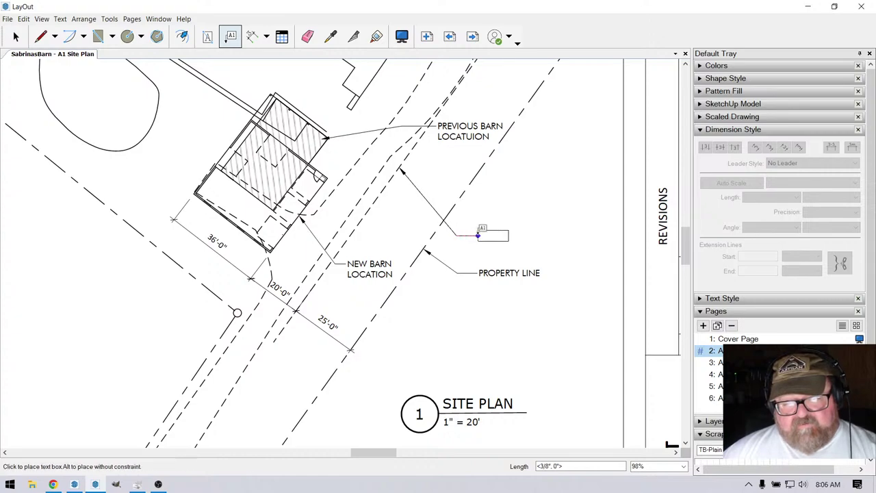
pyautogui.click(481, 235)
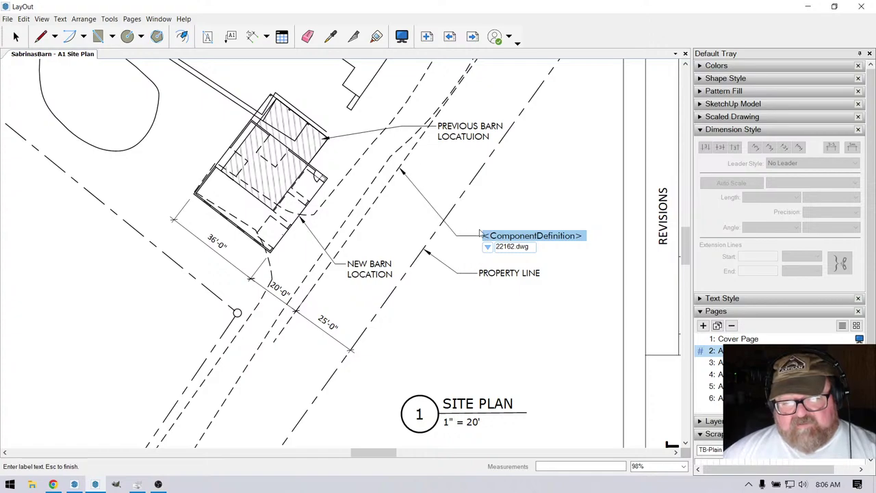
pyautogui.write('SETBACK')
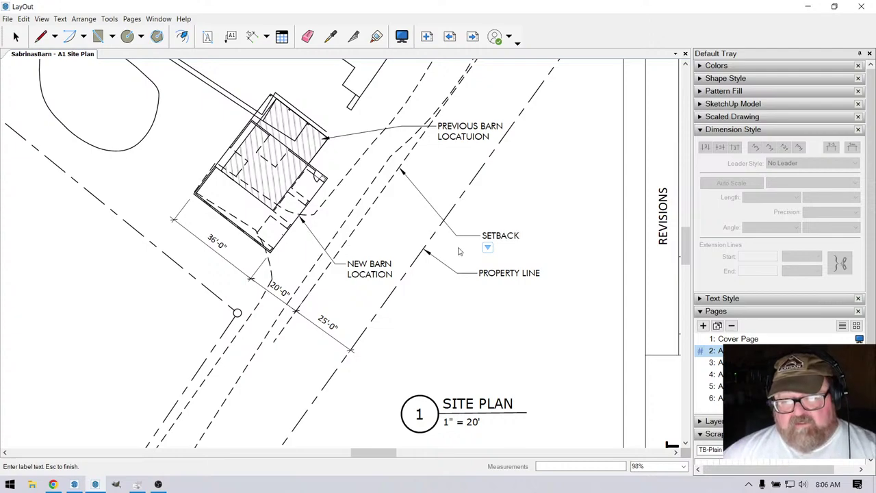
pyautogui.press('Escape')
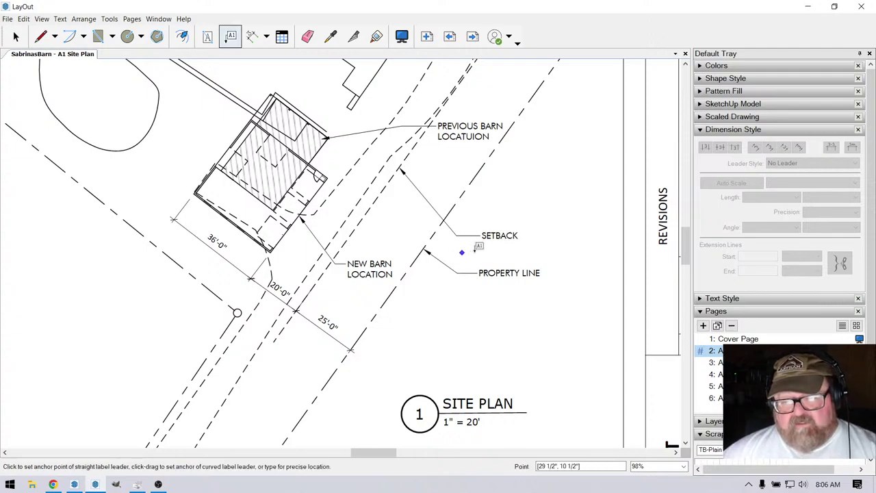
pyautogui.scroll(2, 462, 249)
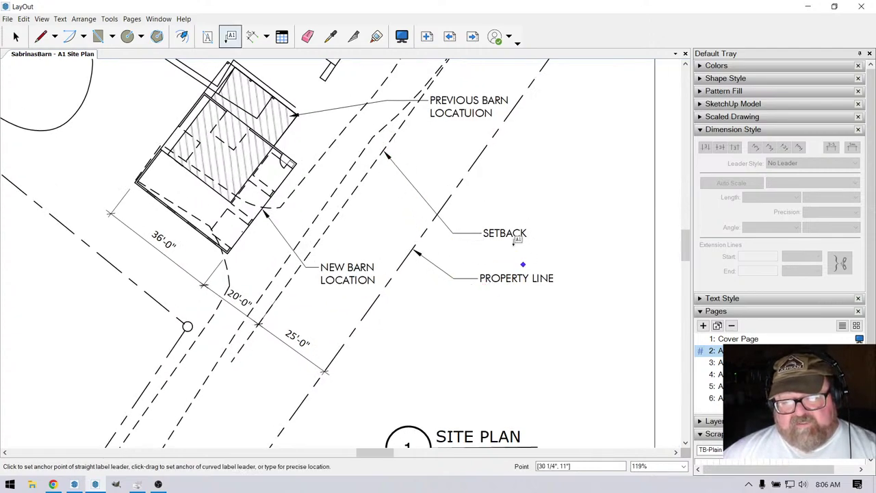
pyautogui.scroll(-5, 469, 256)
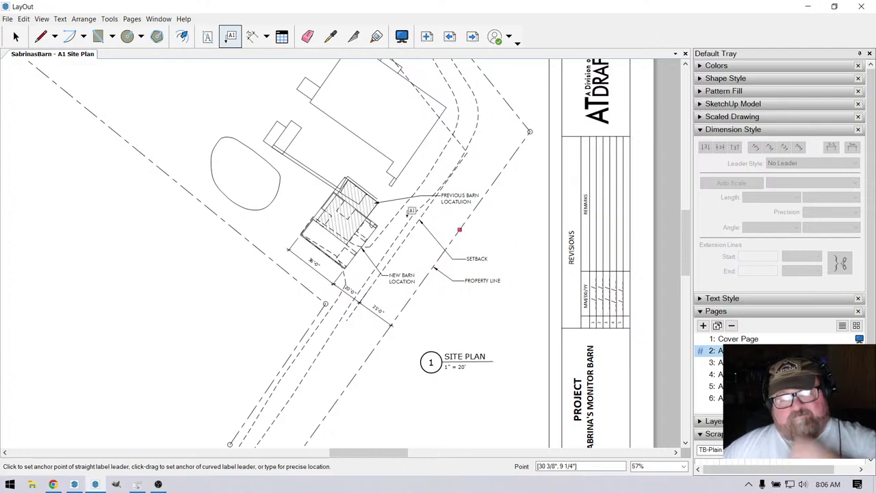
pyautogui.scroll(5, 401, 190)
# Select the PREVIOUS BARN LOCATUION callout and undo an accidental move of it.
pyautogui.click(16, 36)
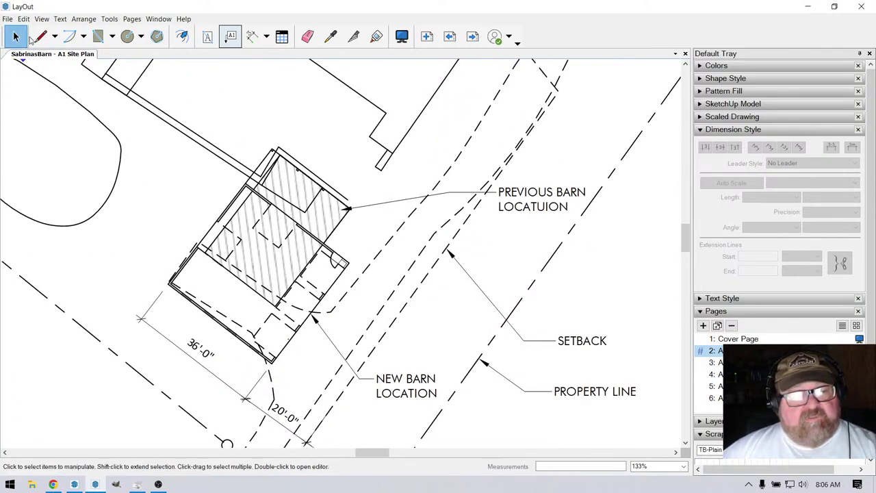
pyautogui.click(394, 205)
pyautogui.scroll(2, 369, 206)
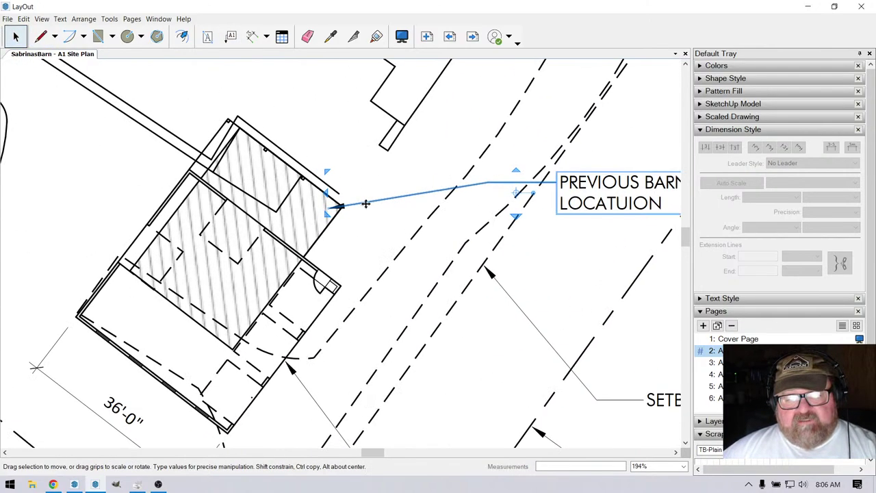
pyautogui.click(365, 203)
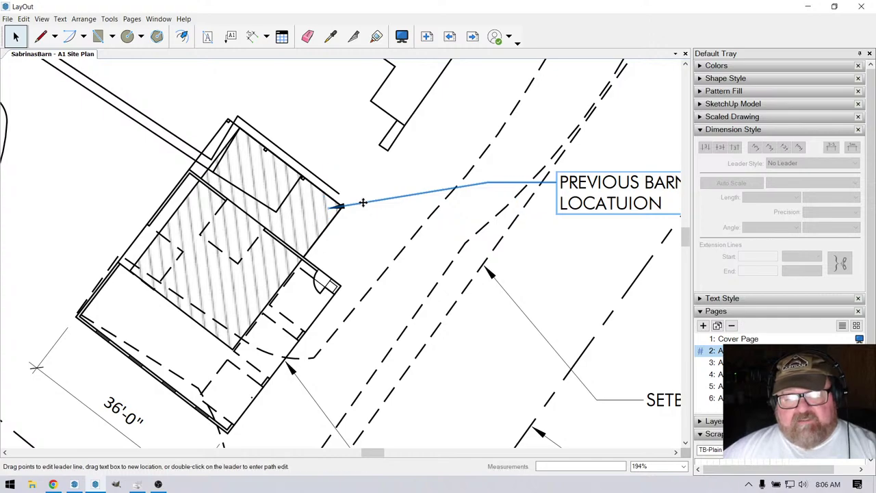
pyautogui.click(369, 192)
pyautogui.click(356, 204)
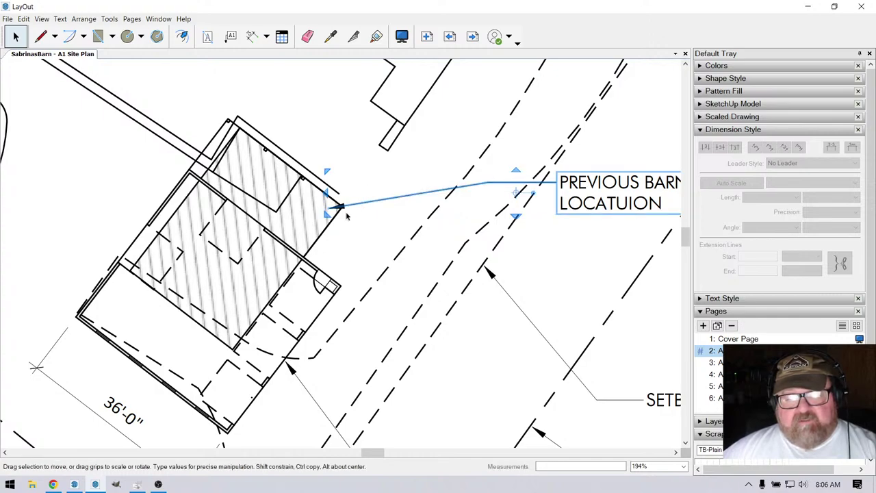
pyautogui.moveTo(330, 207); pyautogui.dragTo(320, 225)
pyautogui.hotkey('ctrl', 'z')
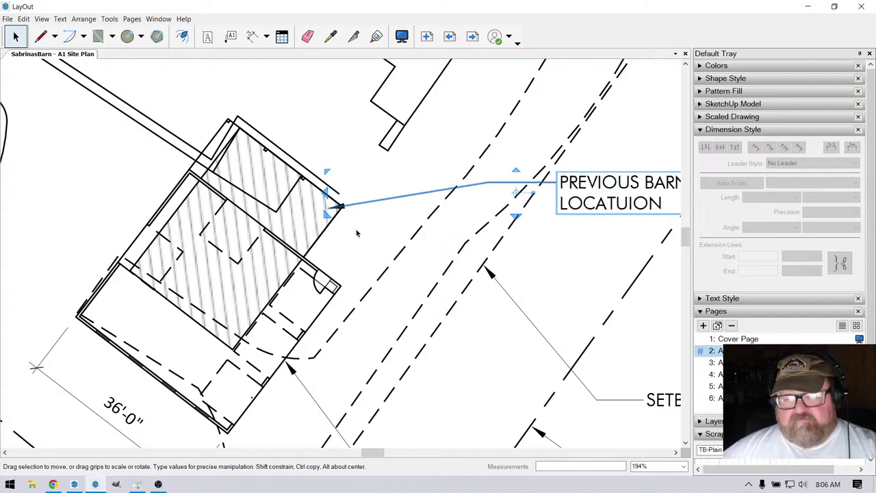
pyautogui.scroll(-2, 356, 234)
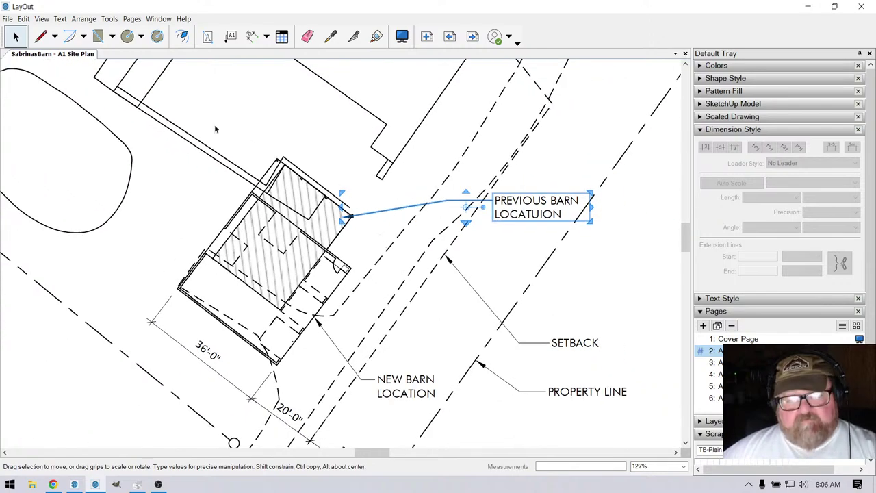
pyautogui.press('Escape')
# Drag the callout's leader arrow onto the edge of the hatched old barn.
pyautogui.click(379, 210)
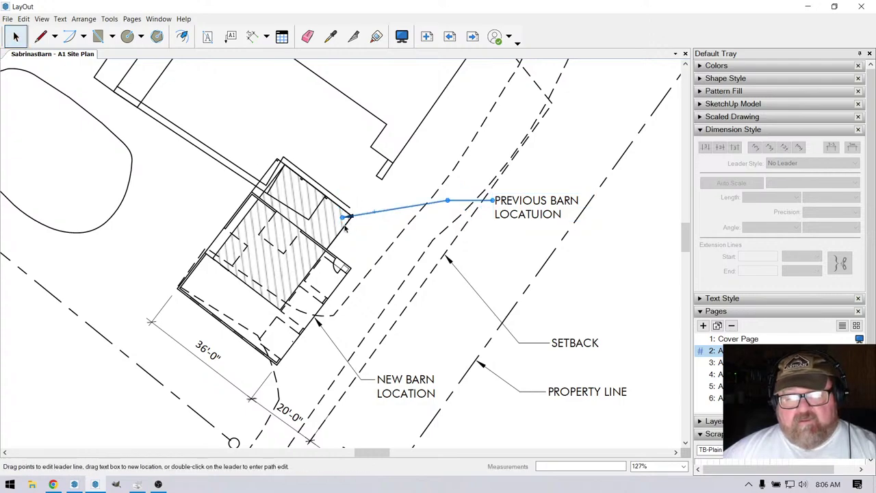
pyautogui.scroll(1, 345, 218)
pyautogui.moveTo(342, 215); pyautogui.dragTo(341, 227)
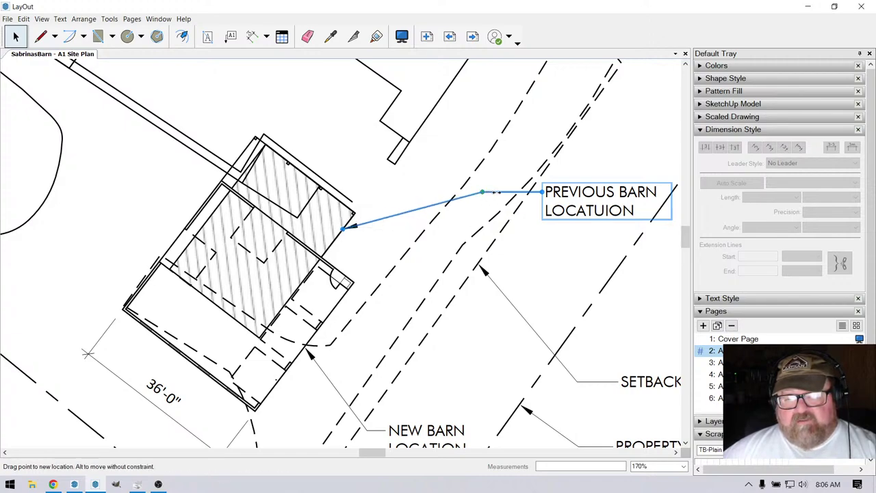
pyautogui.click(411, 182)
pyautogui.scroll(-5, 419, 236)
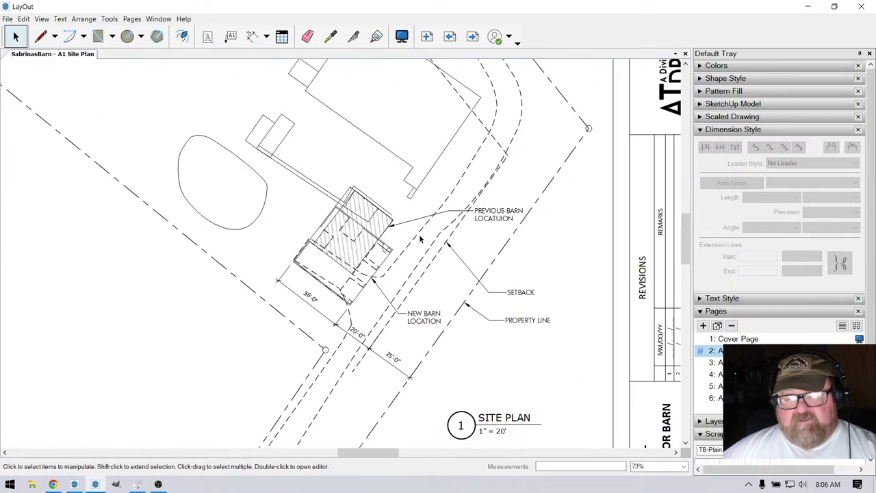
pyautogui.scroll(-3, 419, 233)
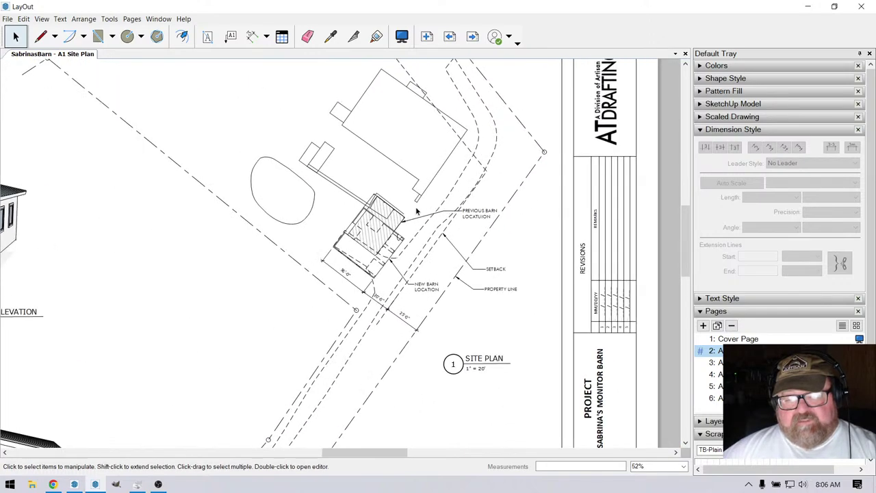
pyautogui.scroll(5, 434, 259)
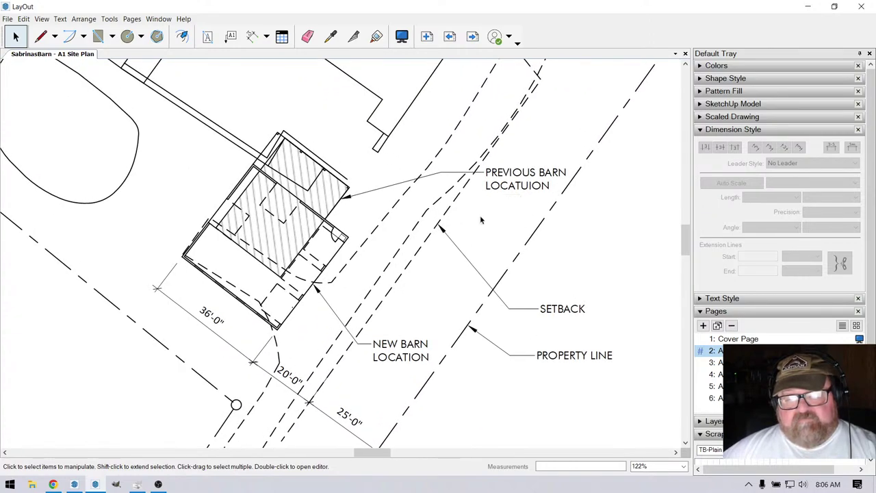
pyautogui.scroll(-3, 479, 233)
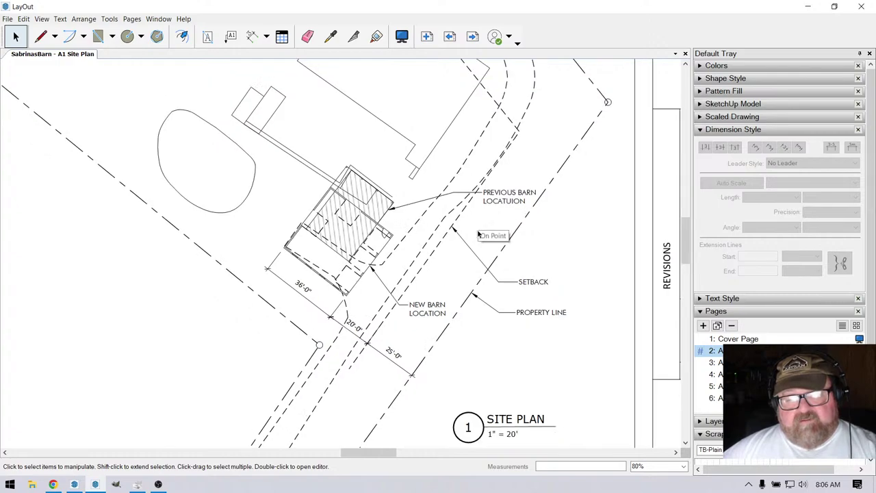
pyautogui.scroll(-3, 503, 236)
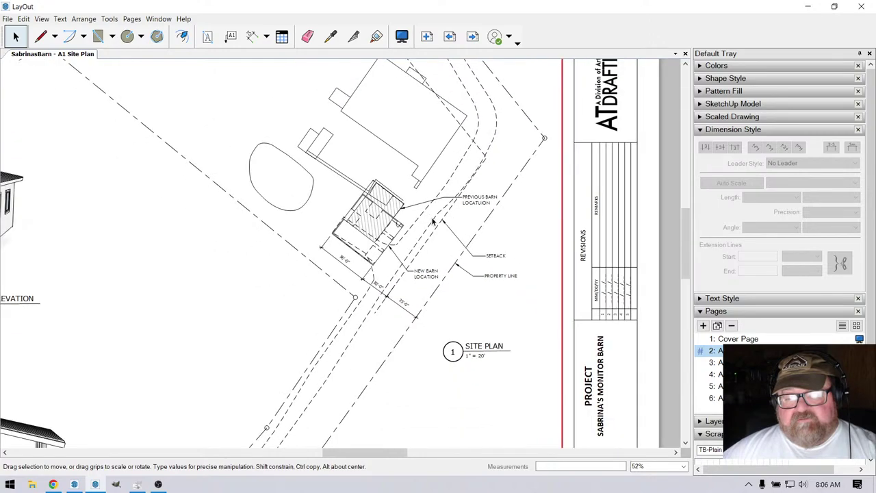
pyautogui.scroll(3, 420, 232)
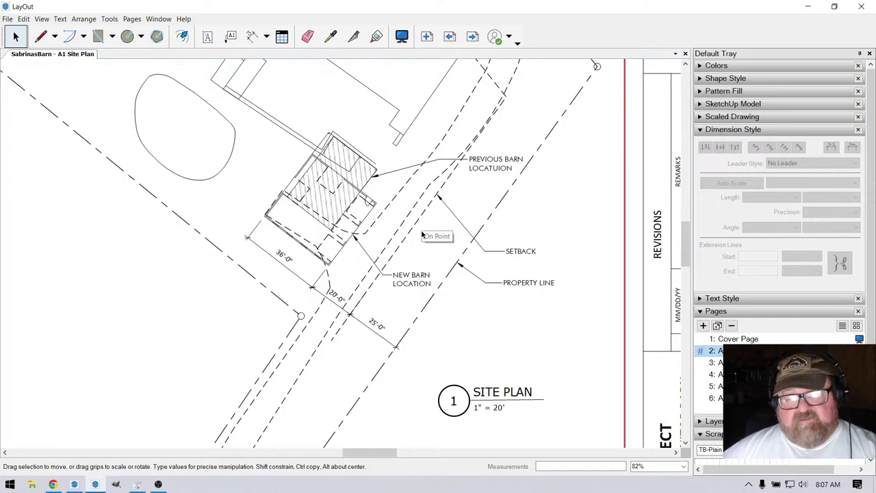
pyautogui.scroll(-4, 421, 234)
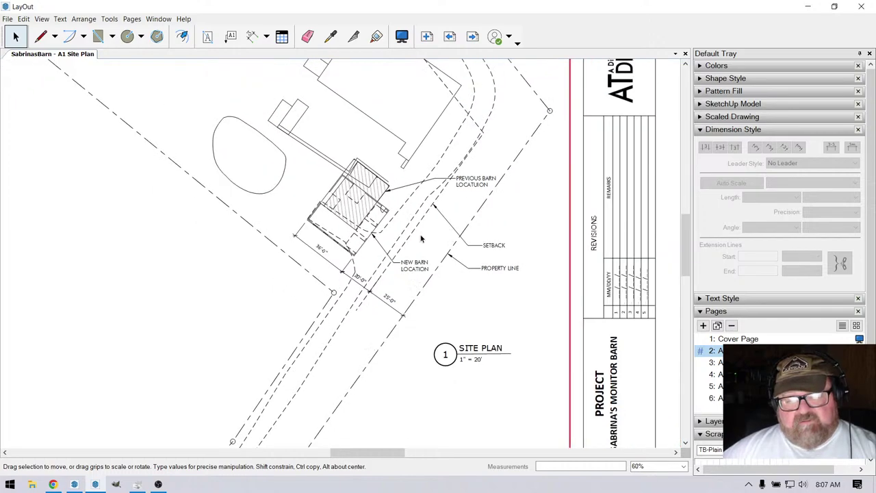
pyautogui.scroll(3, 393, 255)
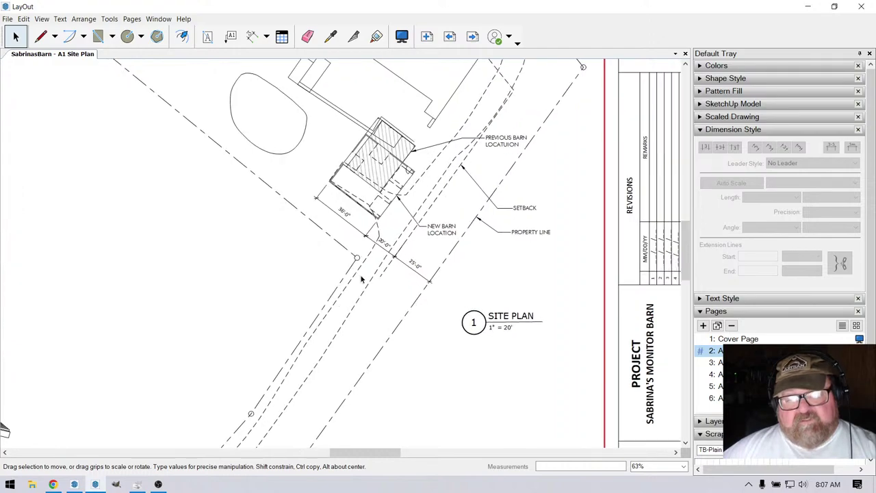
pyautogui.scroll(10, 402, 316)
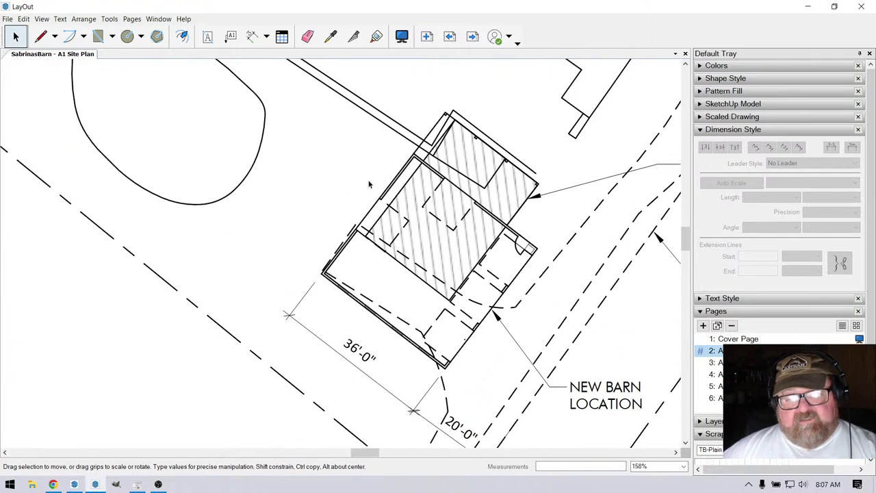
# Dimension the new barn's long side, top corner to lower-left corner, as 47'-0".
pyautogui.click(252, 37)
pyautogui.click(449, 108)
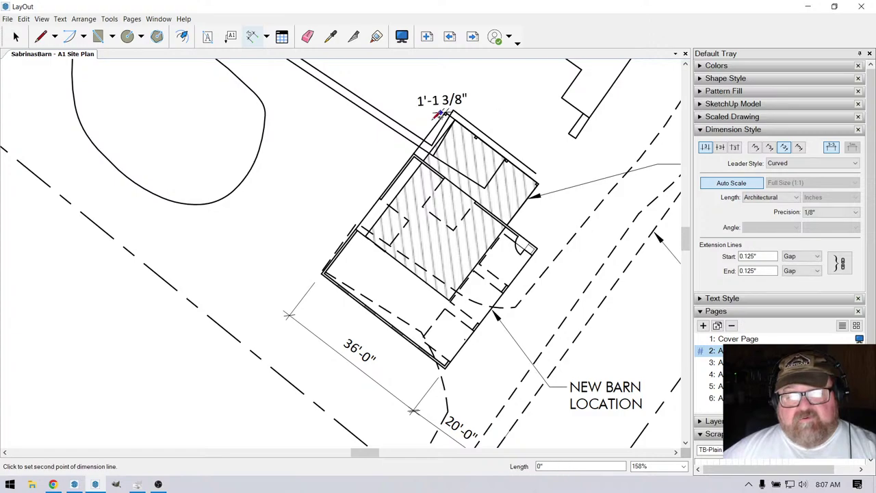
pyautogui.click(325, 273)
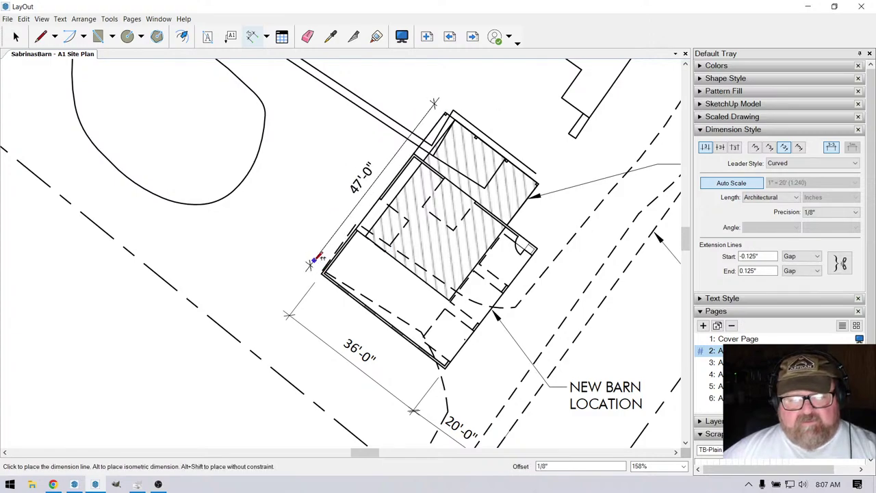
pyautogui.click(307, 251)
pyautogui.scroll(-2, 294, 152)
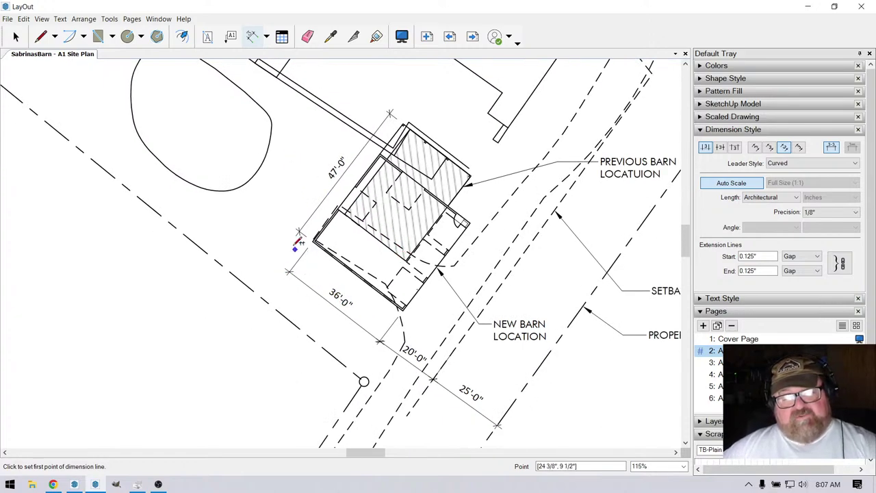
pyautogui.scroll(-1, 428, 232)
pyautogui.scroll(2, 401, 251)
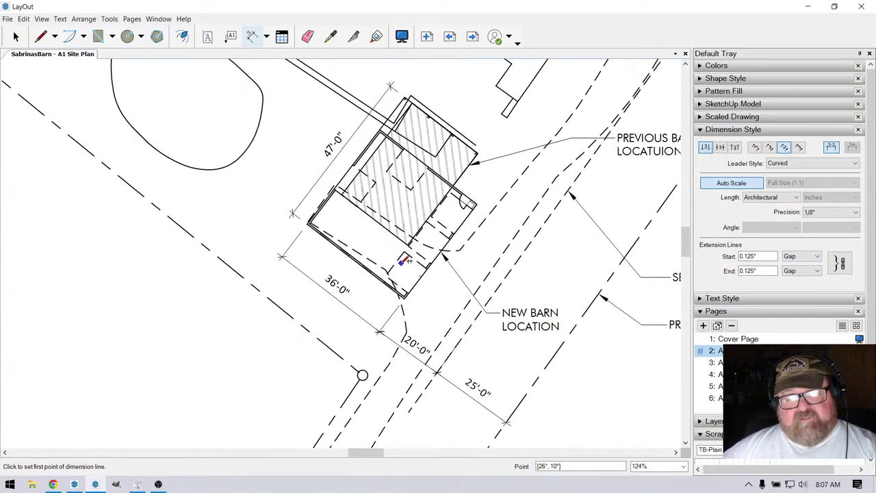
pyautogui.scroll(-1, 396, 253)
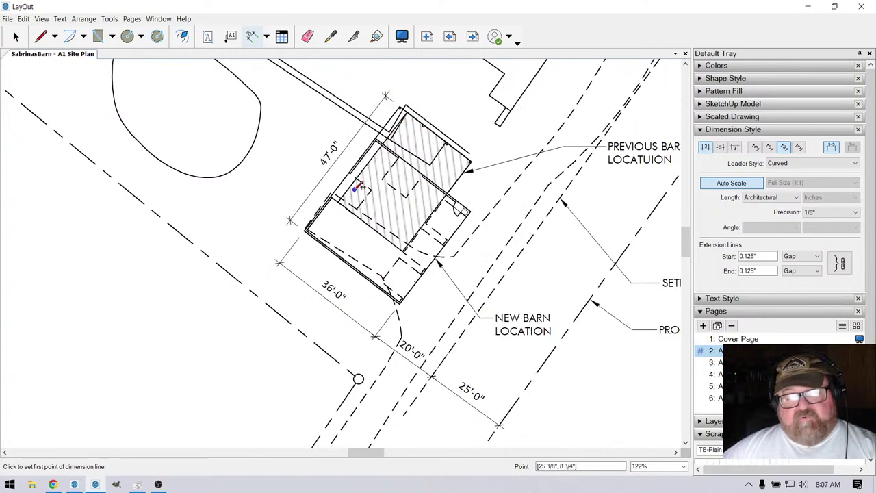
pyautogui.scroll(-2, 364, 226)
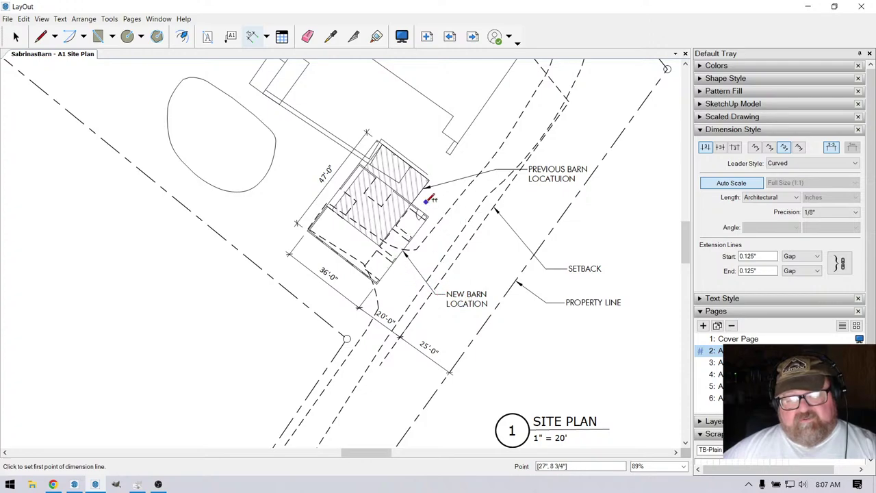
pyautogui.scroll(-4, 405, 236)
pyautogui.scroll(2, 436, 311)
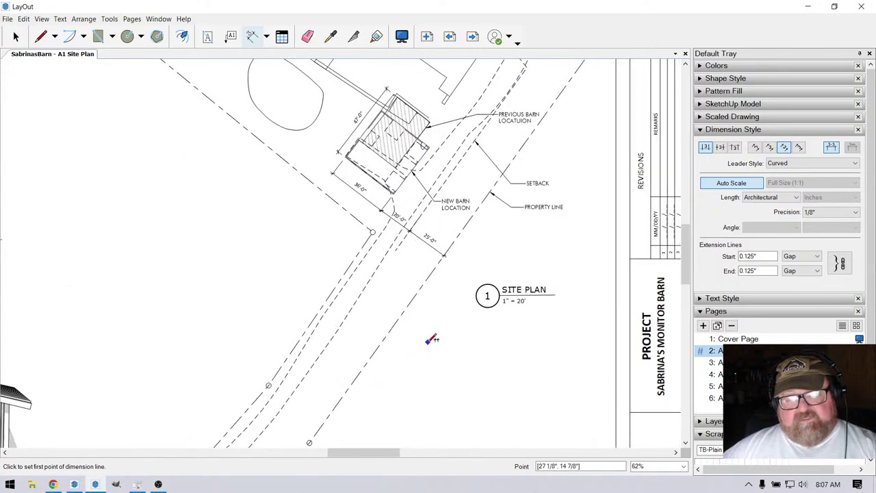
pyautogui.click(231, 36)
pyautogui.scroll(1, 345, 278)
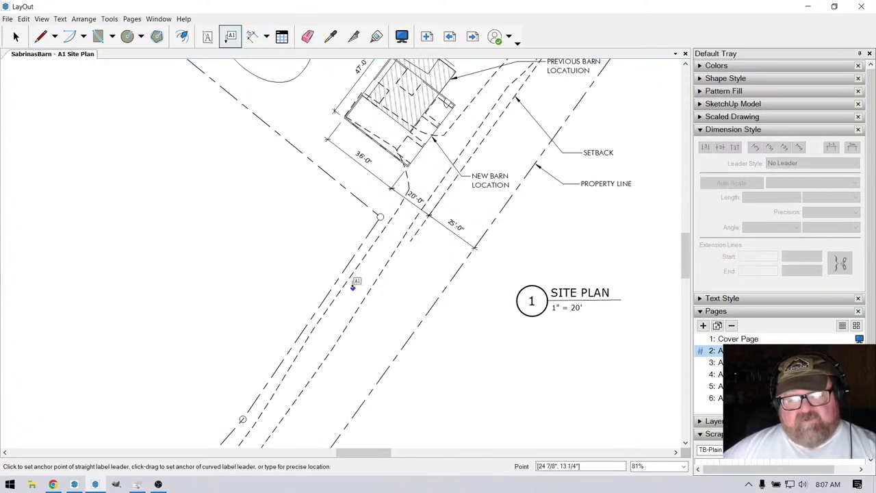
# Add a 'GRAVEL DRIVE' leader label pointing at the drive's dashed edge.
pyautogui.click(345, 283)
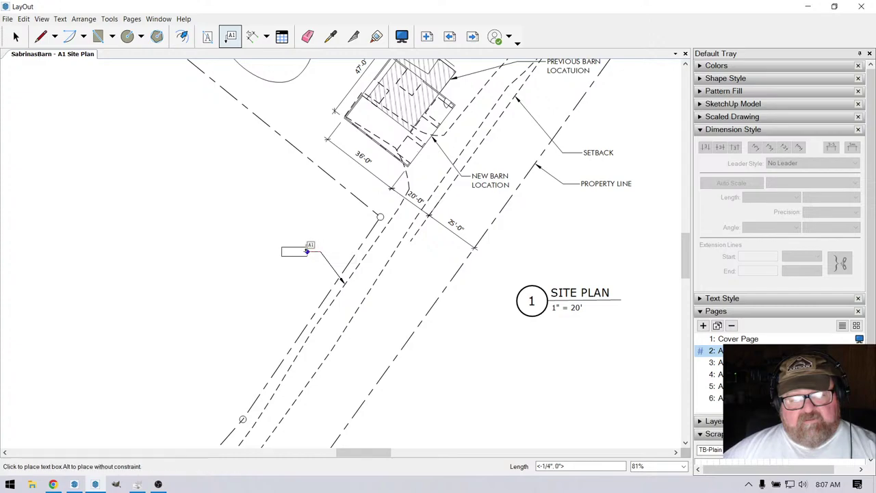
pyautogui.click(304, 251)
pyautogui.write('GRAE')
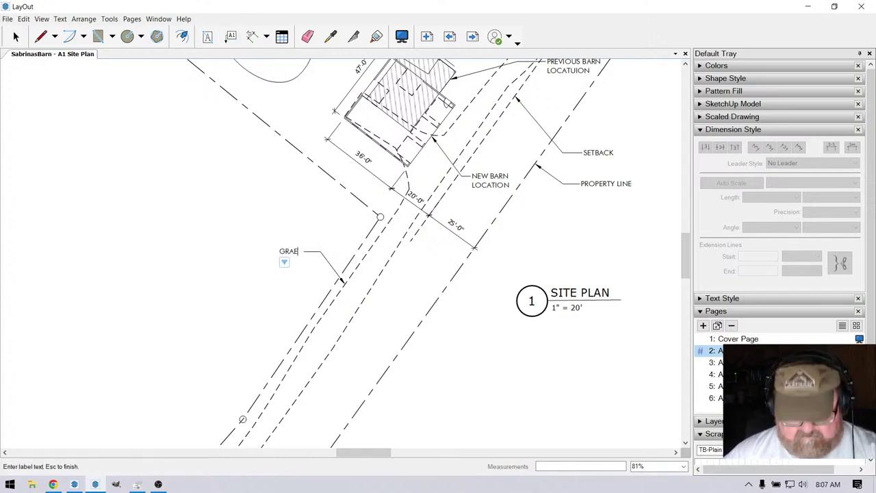
pyautogui.press('BackSpace')
pyautogui.write('VE')
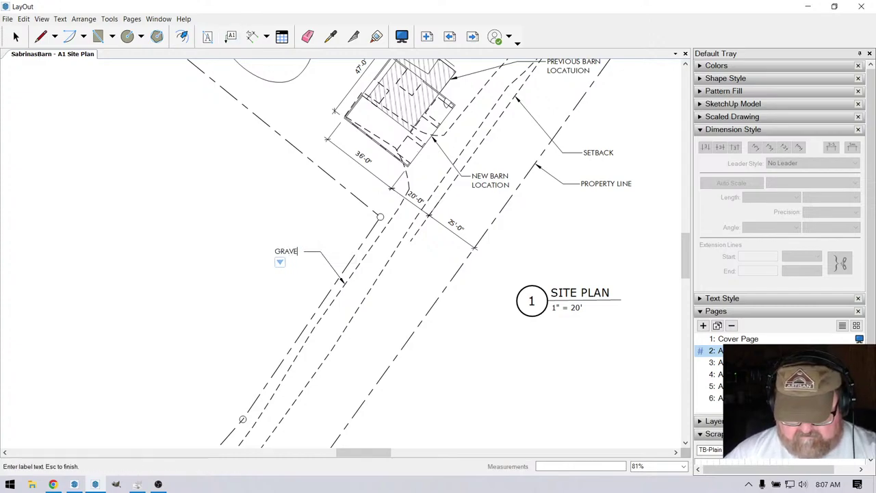
pyautogui.write('L DRIVE')
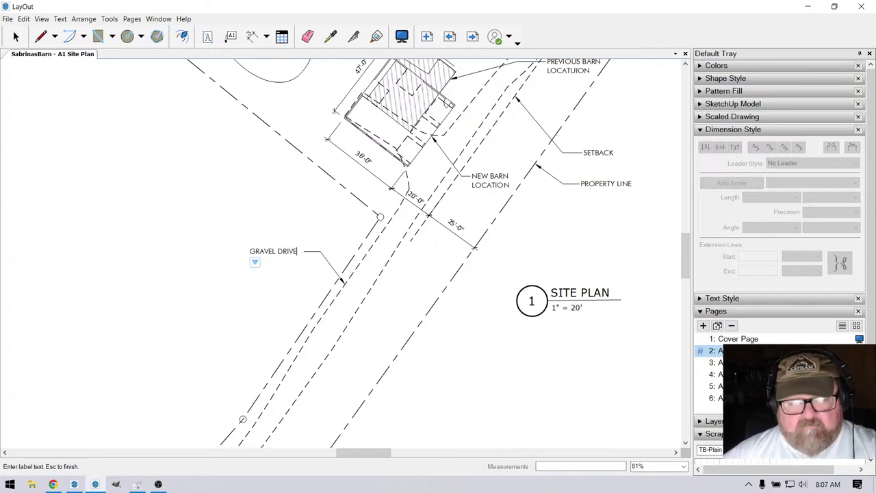
pyautogui.press('Escape')
pyautogui.scroll(-3, 335, 227)
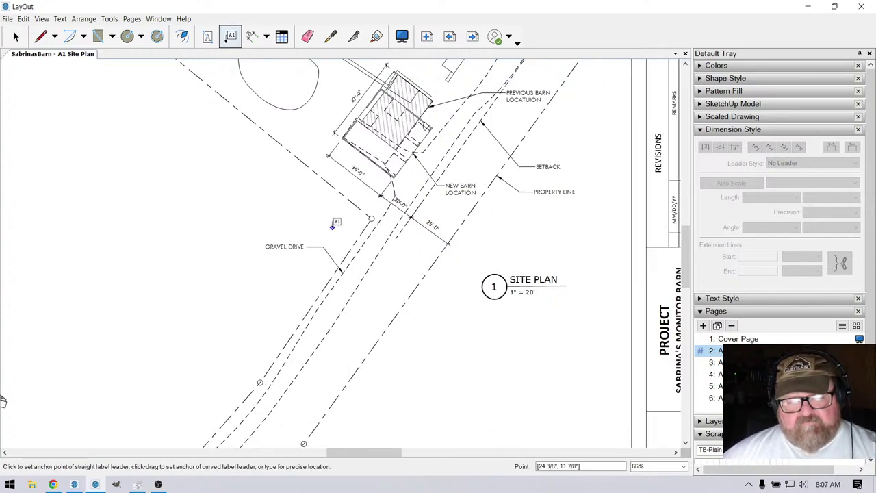
pyautogui.scroll(-1, 335, 227)
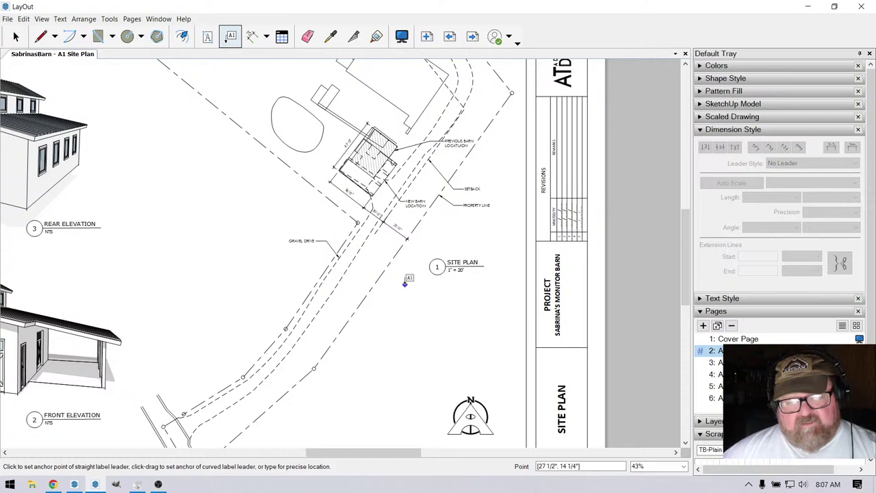
pyautogui.scroll(-1, 404, 284)
pyautogui.scroll(-1, 402, 295)
pyautogui.scroll(4, 285, 137)
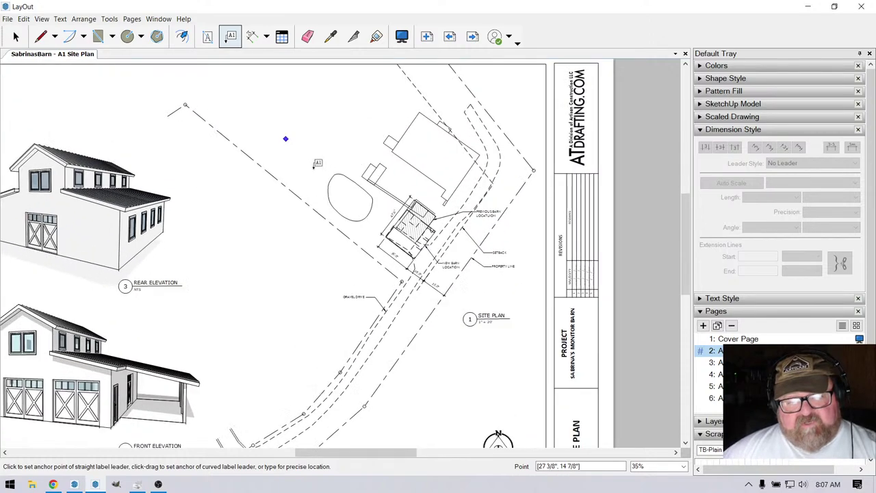
pyautogui.scroll(4, 316, 167)
# Add a 'POND' leader label pointing at the pond oval from up-left.
pyautogui.click(367, 198)
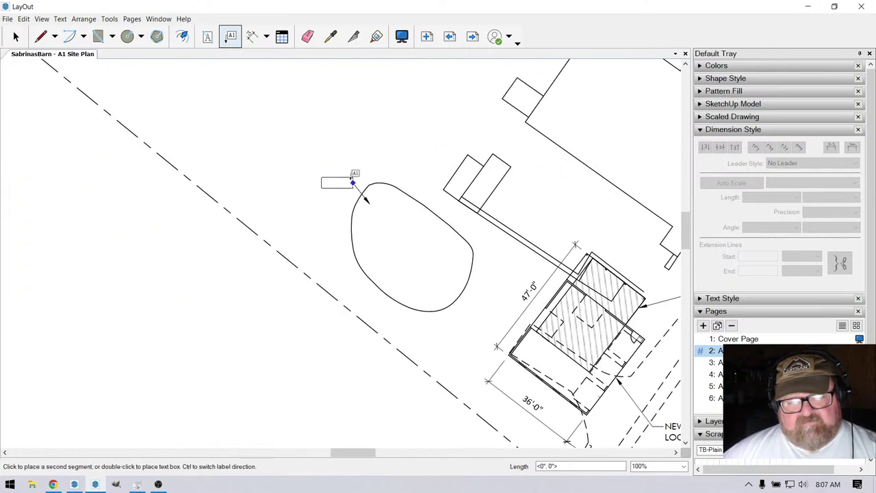
pyautogui.click(353, 171)
pyautogui.click(335, 171)
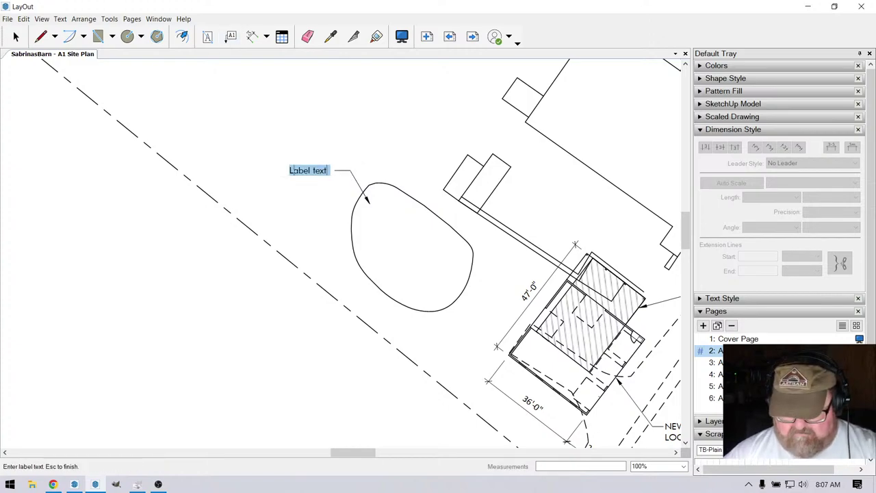
pyautogui.write('POND')
pyautogui.scroll(-5, 219, 152)
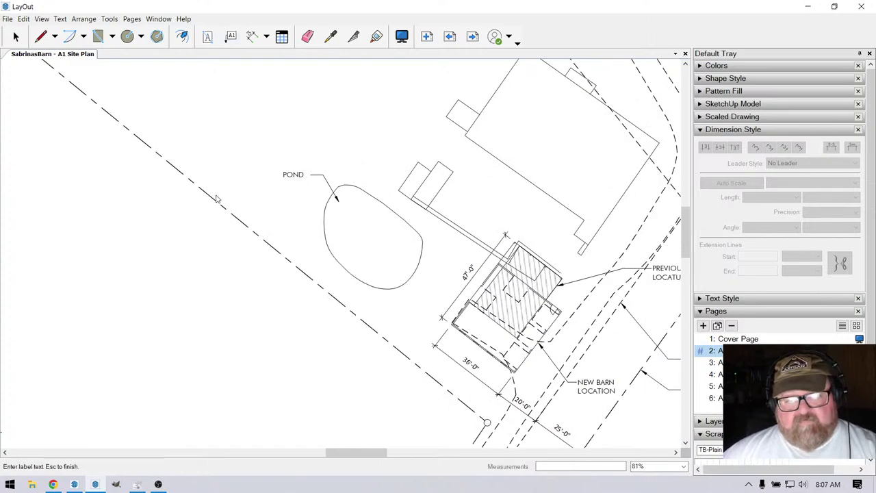
pyautogui.scroll(2, 421, 172)
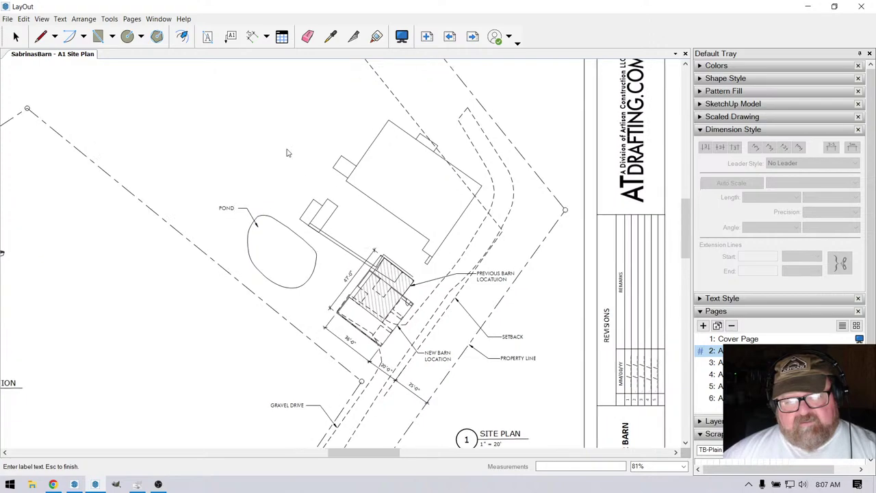
pyautogui.scroll(2, 294, 152)
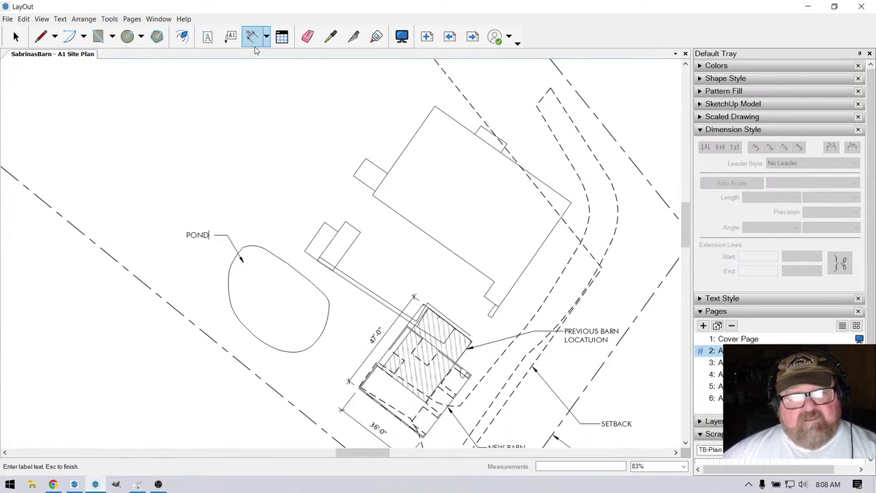
# Add an 'EXIST RESIDENCE' leader label pointing at the large house outline.
pyautogui.click(230, 36)
pyautogui.click(418, 157)
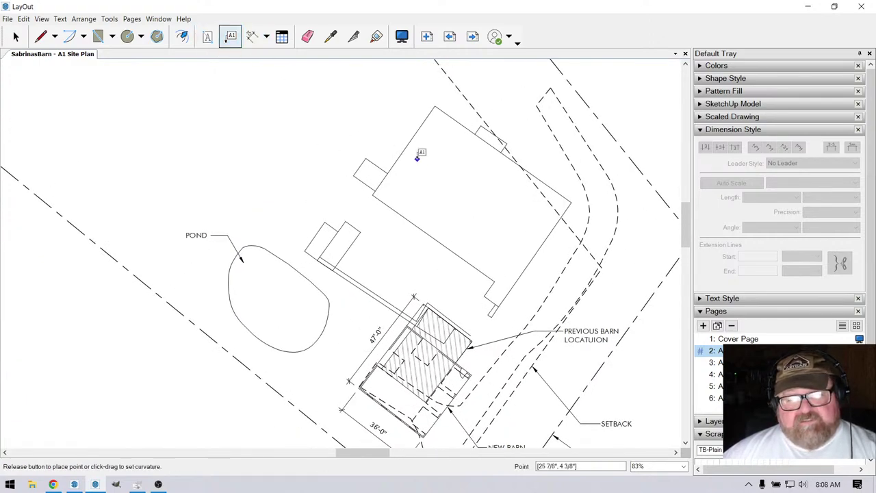
pyautogui.click(385, 115)
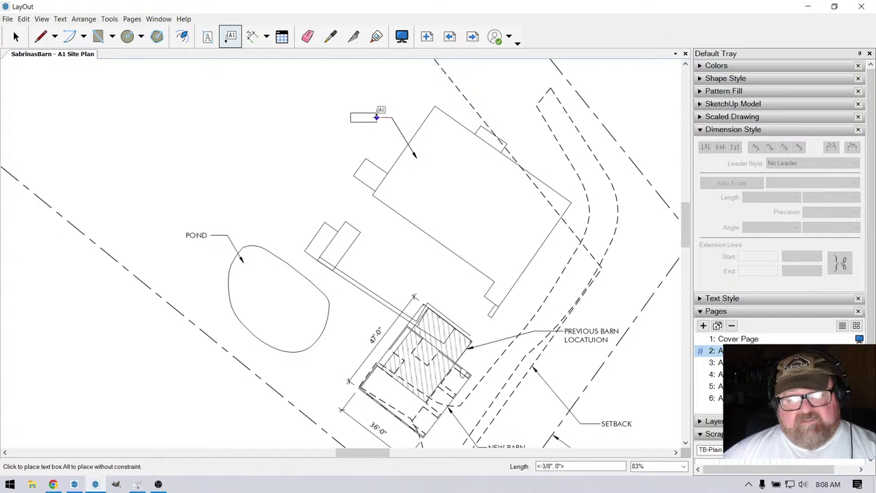
pyautogui.click(377, 117)
pyautogui.write('E')
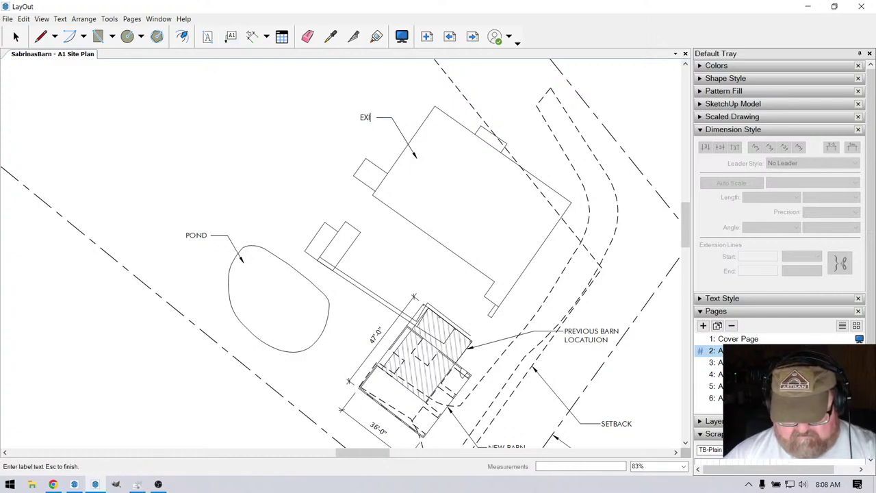
pyautogui.write('XIST RESIDENCE')
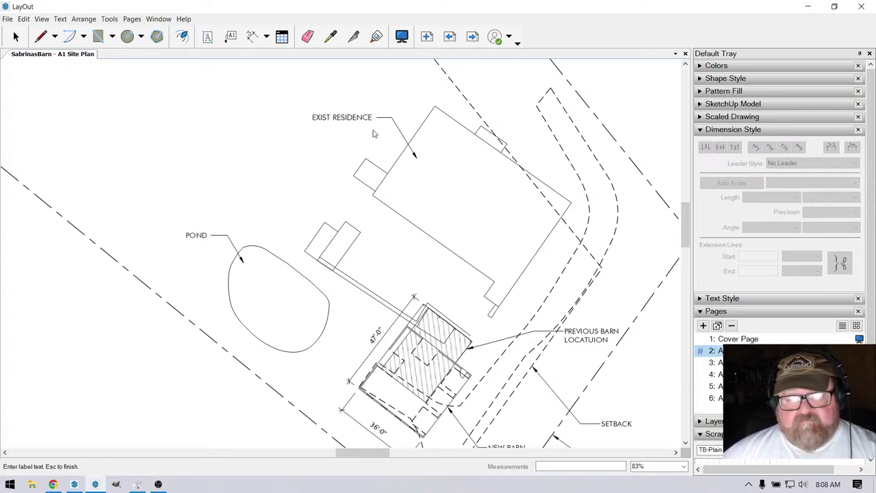
pyautogui.press('Escape')
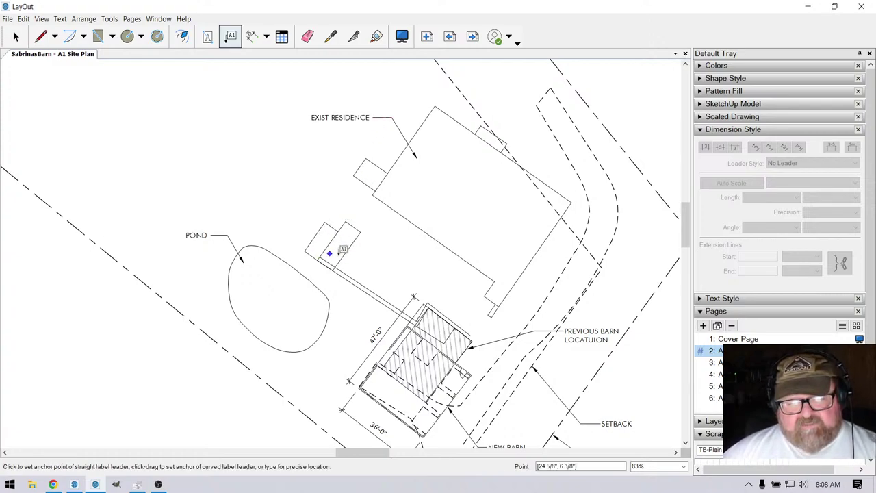
pyautogui.scroll(1, 241, 243)
pyautogui.scroll(-2, 241, 243)
pyautogui.scroll(-6, 241, 243)
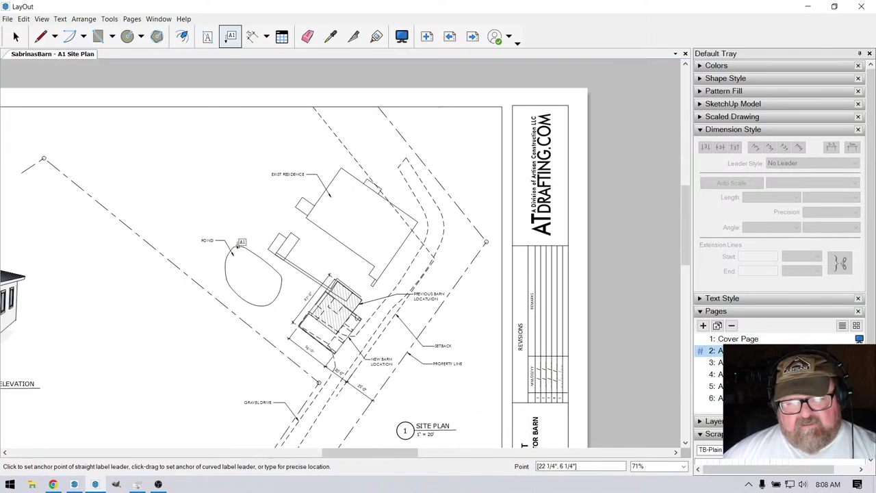
pyautogui.scroll(4, 280, 264)
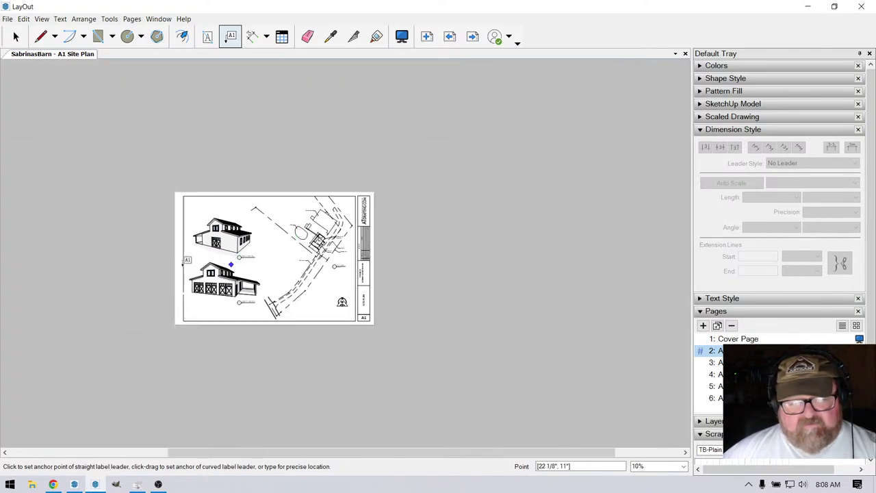
# In the SketchUp barn model, orbit and zoom to the imported survey's pond and dwelling.
pyautogui.click(75, 484)
pyautogui.scroll(-10, 234, 296)
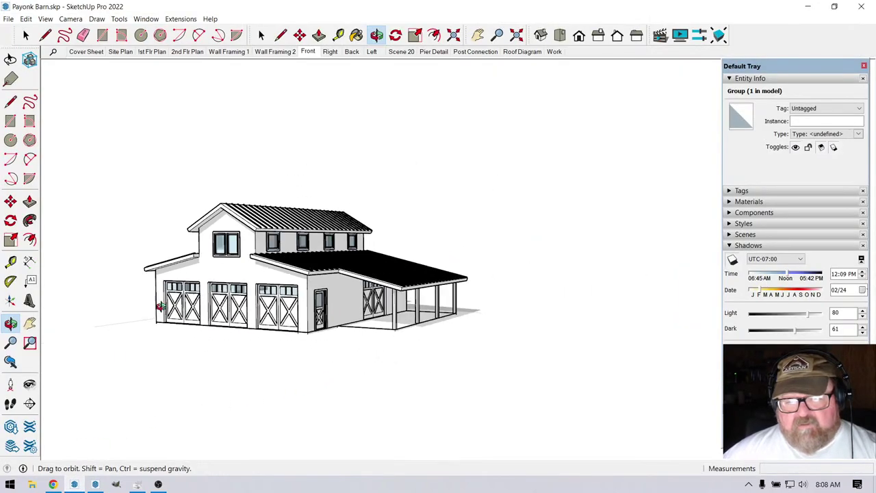
pyautogui.moveTo(185, 306); pyautogui.dragTo(543, 333)
pyautogui.scroll(10, 445, 336)
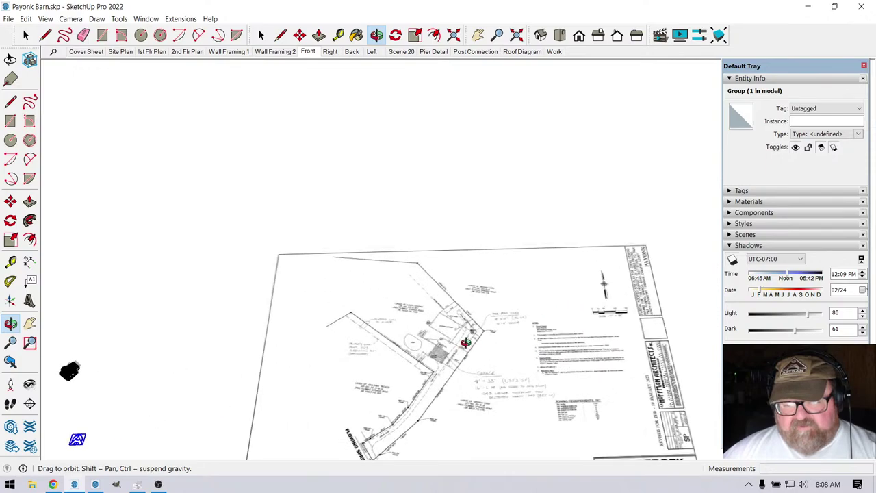
pyautogui.scroll(6, 388, 390)
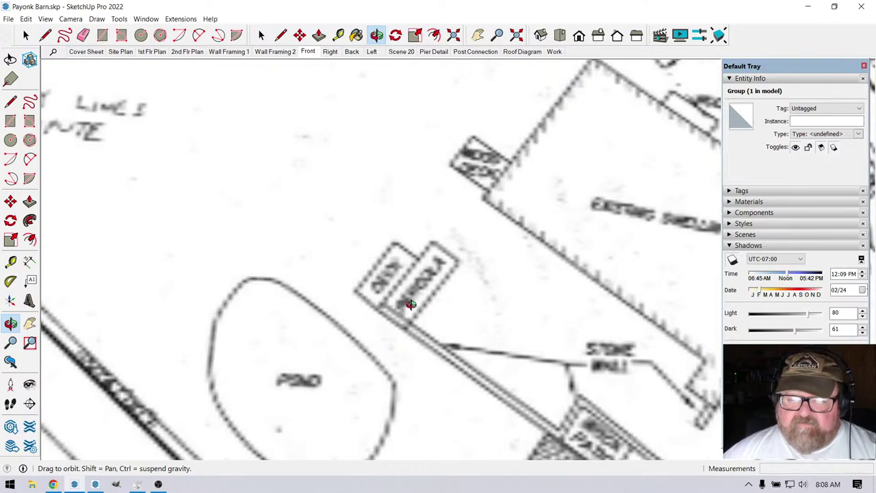
pyautogui.scroll(-3, 410, 304)
pyautogui.scroll(1, 411, 318)
pyautogui.scroll(-2, 403, 280)
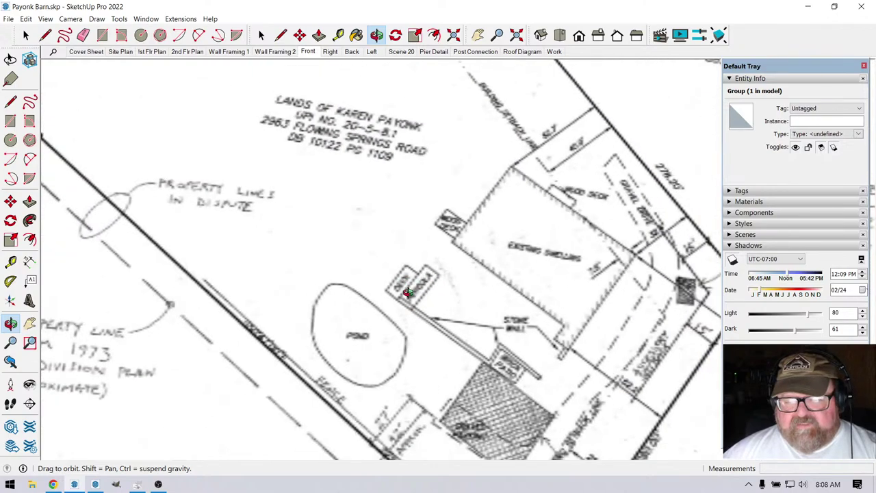
pyautogui.scroll(1, 408, 291)
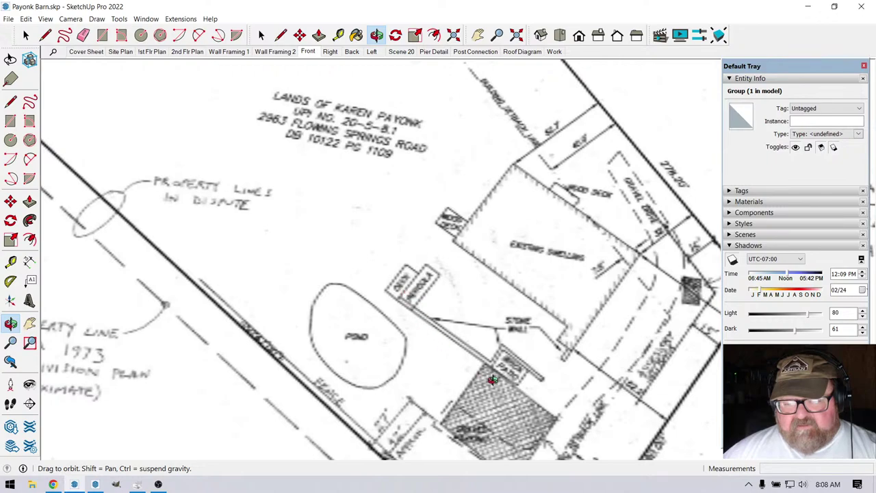
pyautogui.scroll(-3, 410, 226)
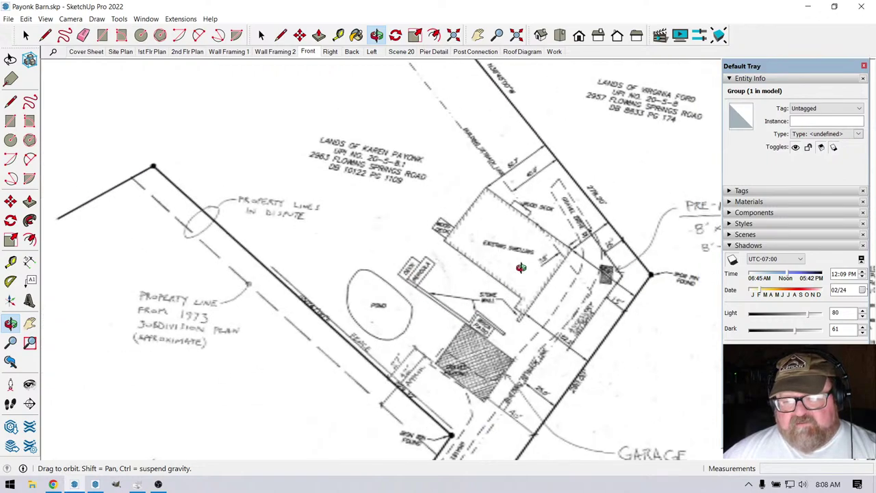
pyautogui.scroll(4, 534, 270)
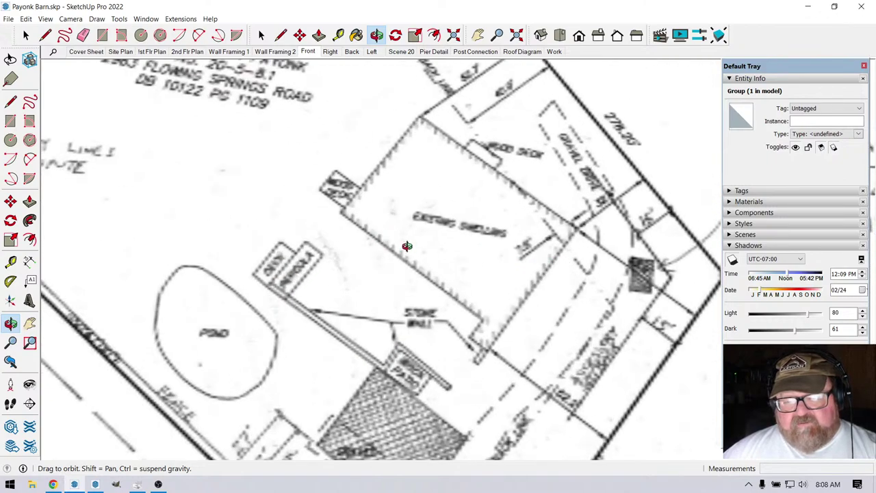
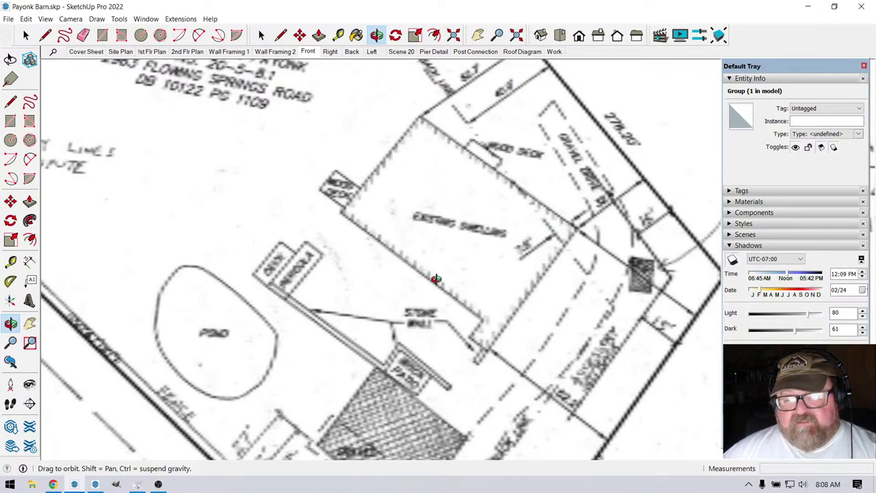
# Orbit and zoom over the traced site plan, then switch to LayOut's A1 Site Plan page.
pyautogui.moveTo(436, 280); pyautogui.dragTo(445, 213)
pyautogui.scroll(2, 445, 213)
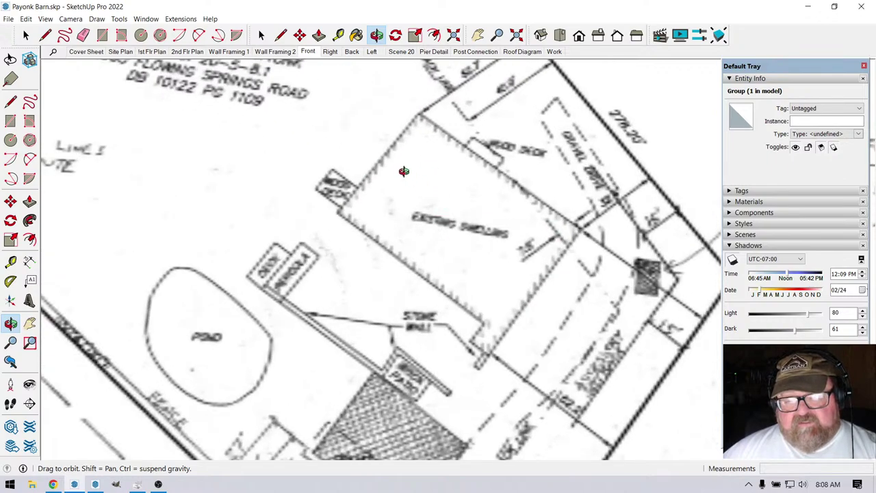
pyautogui.scroll(-1, 477, 296)
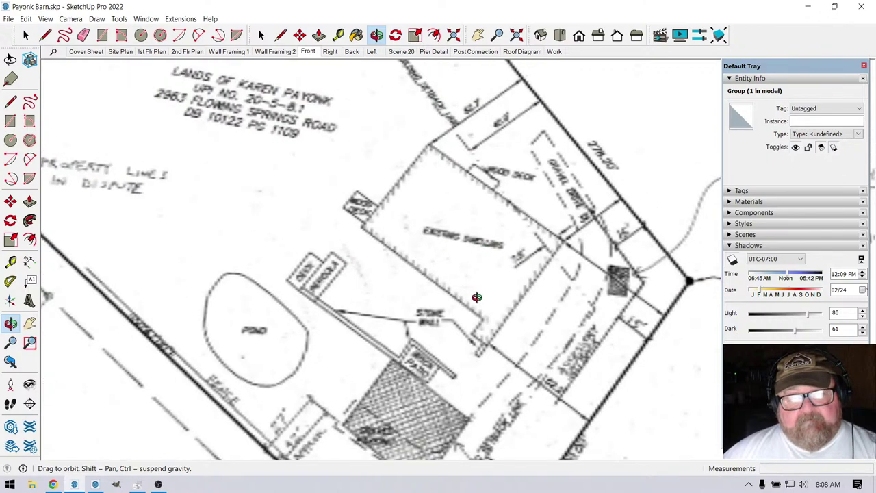
pyautogui.scroll(-1, 514, 280)
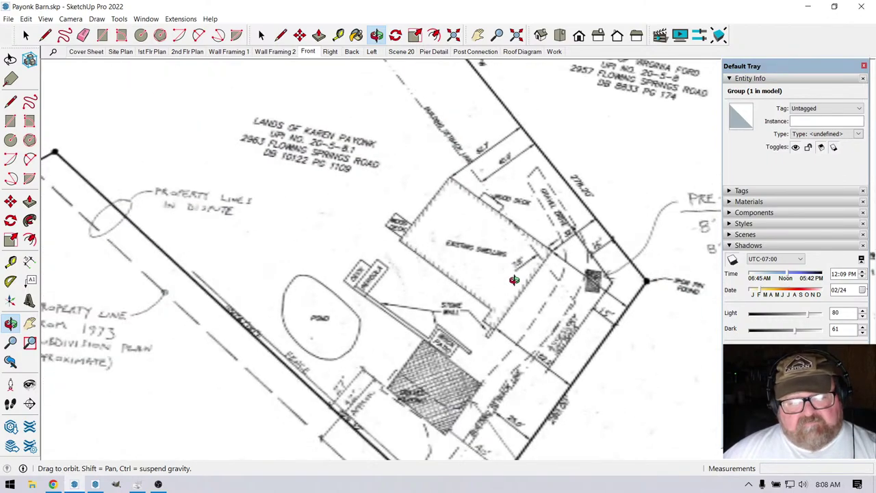
pyautogui.scroll(-1, 514, 280)
pyautogui.scroll(1, 345, 308)
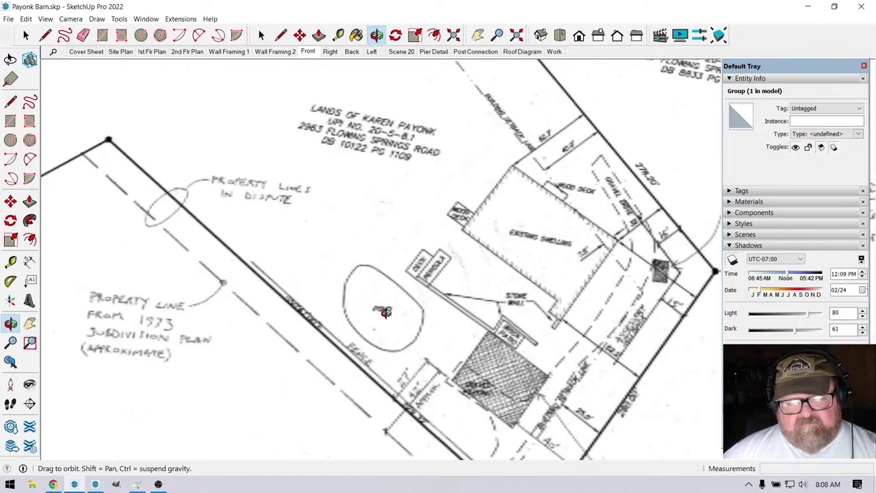
pyautogui.scroll(-2, 453, 285)
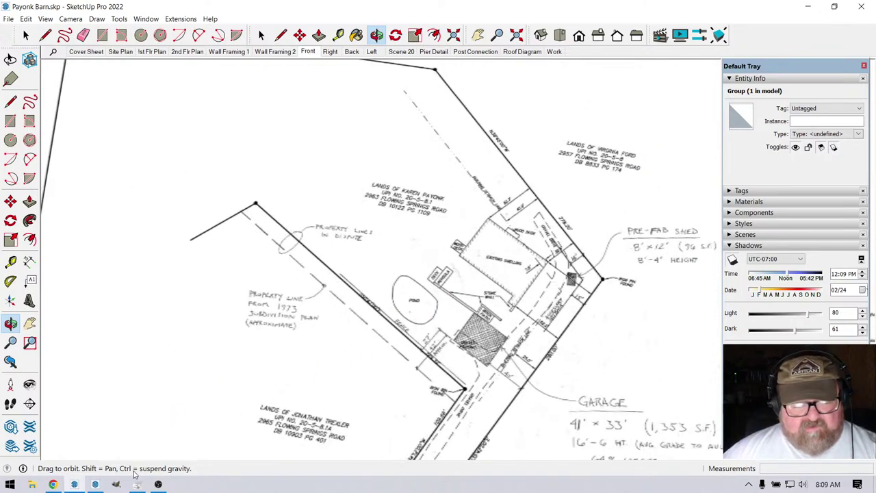
pyautogui.click(95, 483)
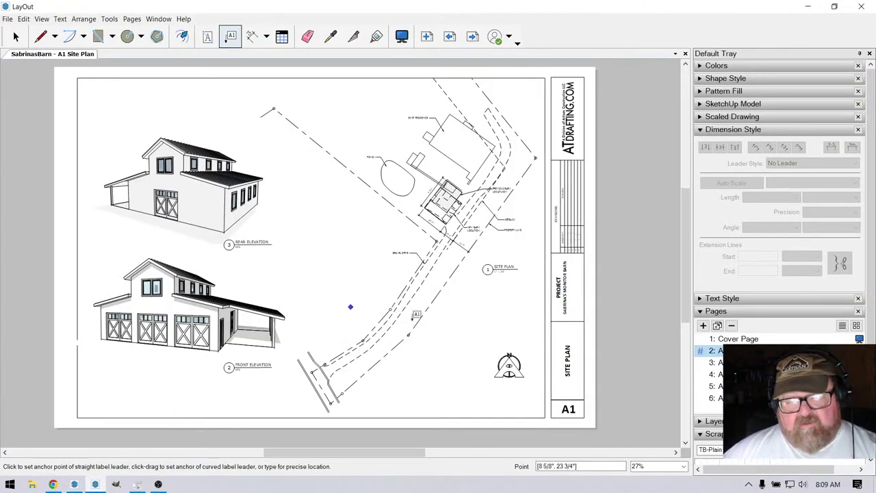
# Add an 'EXIST STONE WALL' label with its leader pointing at the stone wall.
pyautogui.scroll(7, 459, 169)
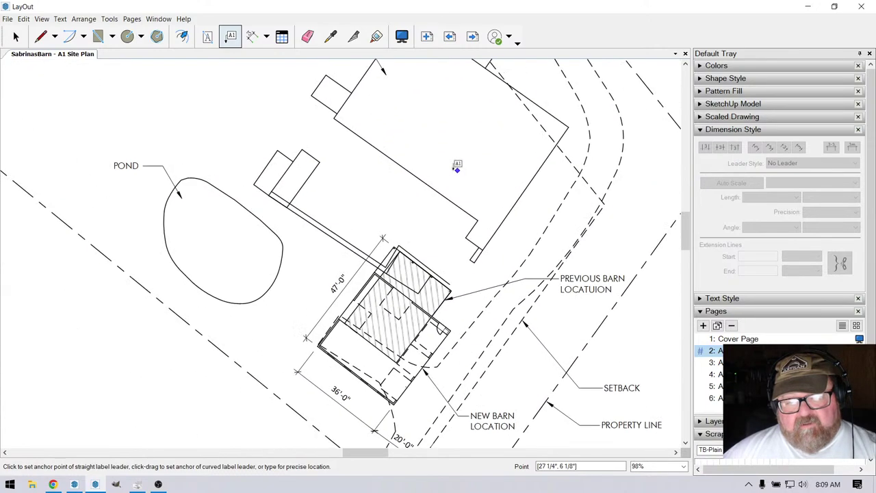
pyautogui.scroll(2, 457, 167)
pyautogui.click(252, 250)
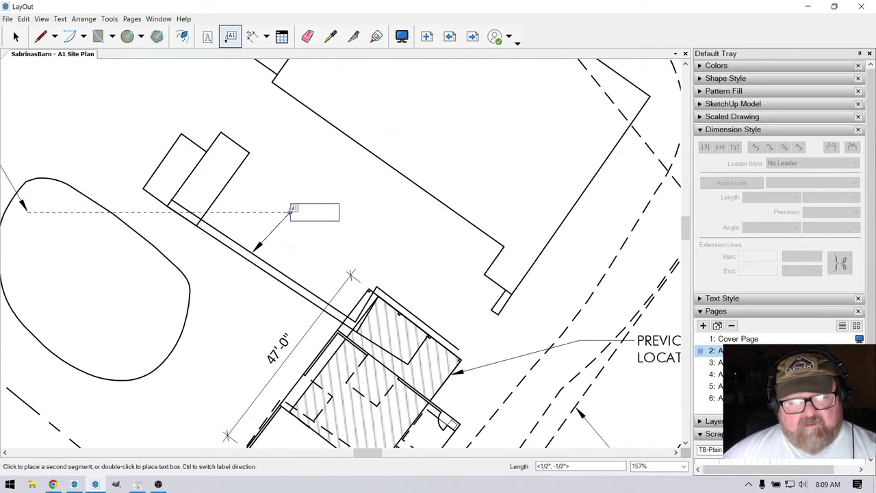
pyautogui.click(292, 212)
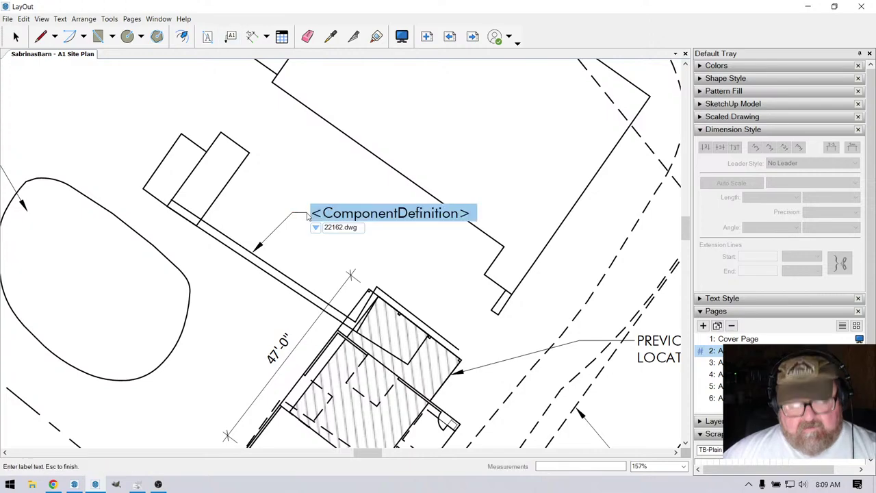
pyautogui.write('EXIST')
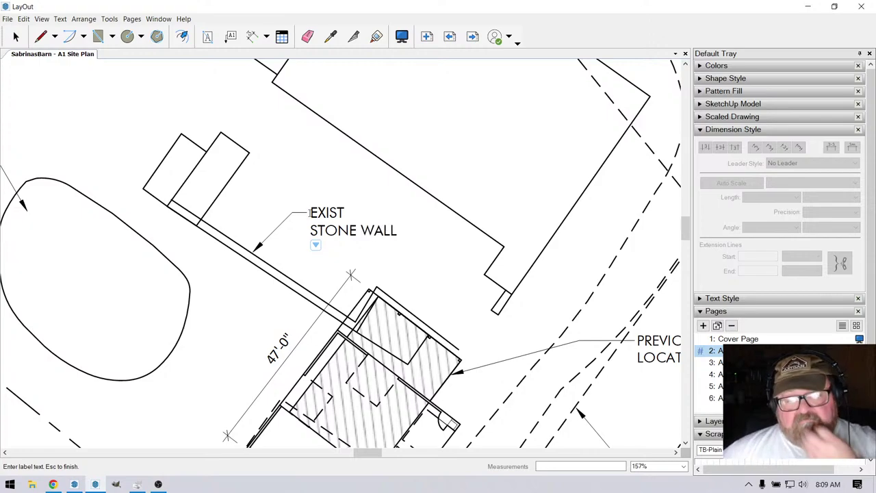
pyautogui.press('Escape')
# Start a label leader near the property line, collapse the pages list, and return to Select.
pyautogui.scroll(-5, 375, 148)
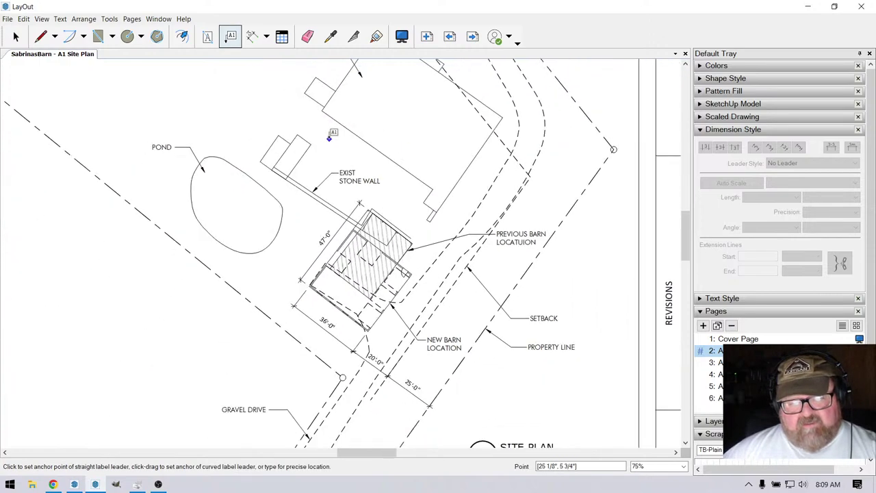
pyautogui.scroll(-1, 440, 206)
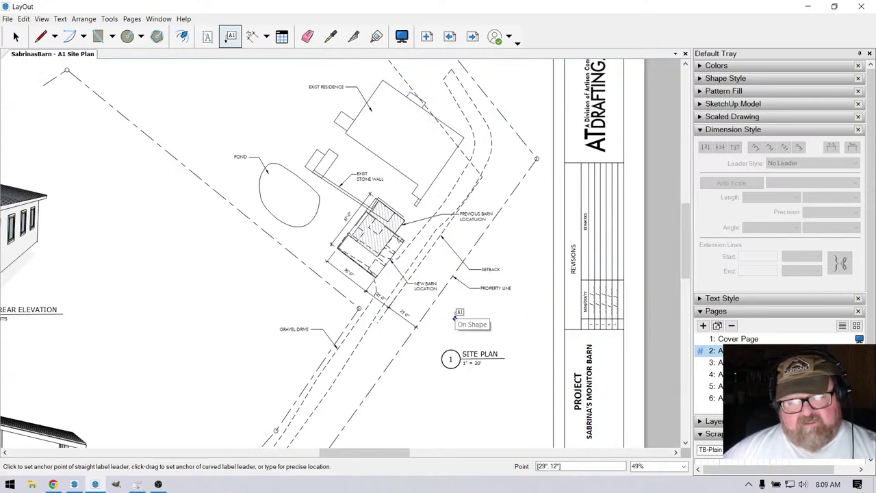
pyautogui.click(454, 318)
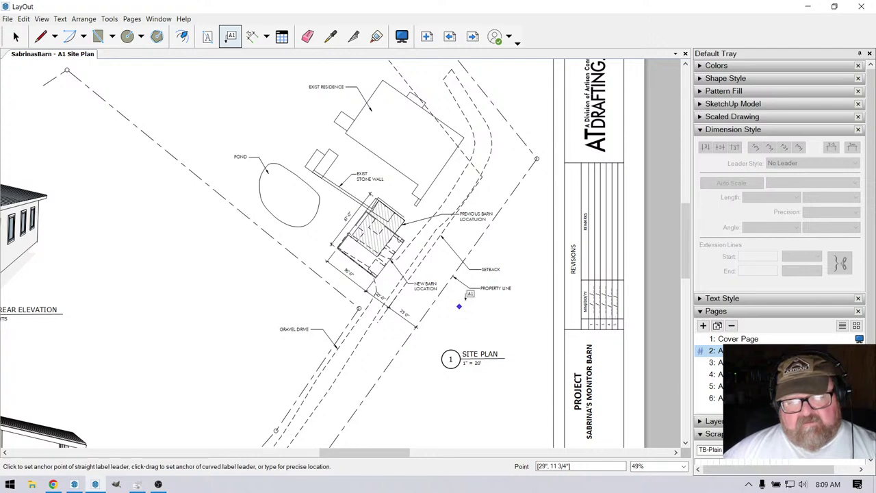
pyautogui.scroll(-3, 472, 291)
pyautogui.scroll(-3, 505, 236)
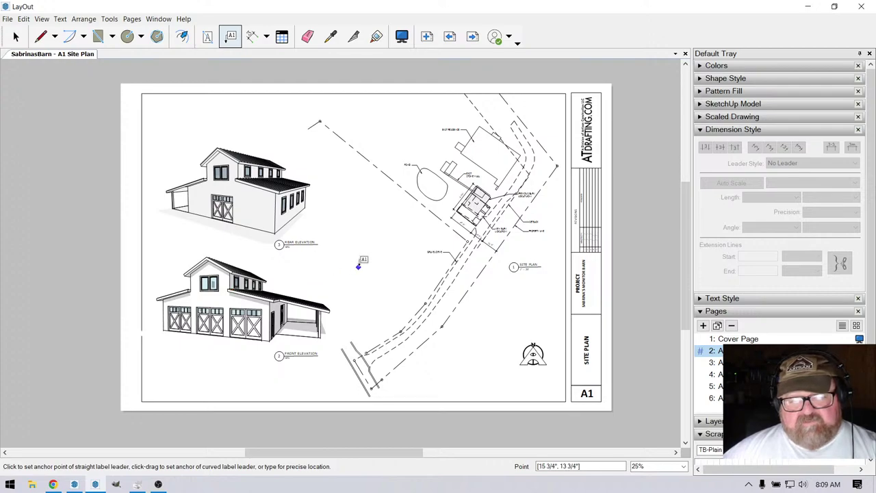
pyautogui.scroll(1, 361, 259)
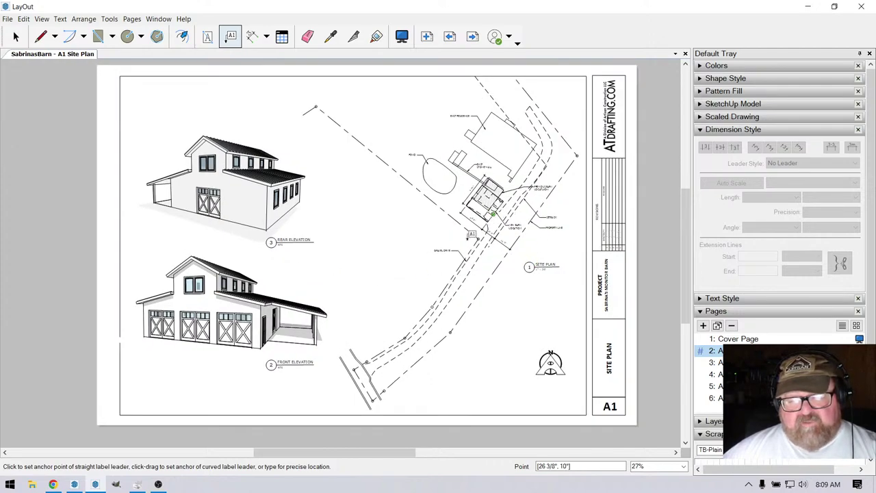
pyautogui.scroll(5, 518, 210)
pyautogui.scroll(2, 518, 211)
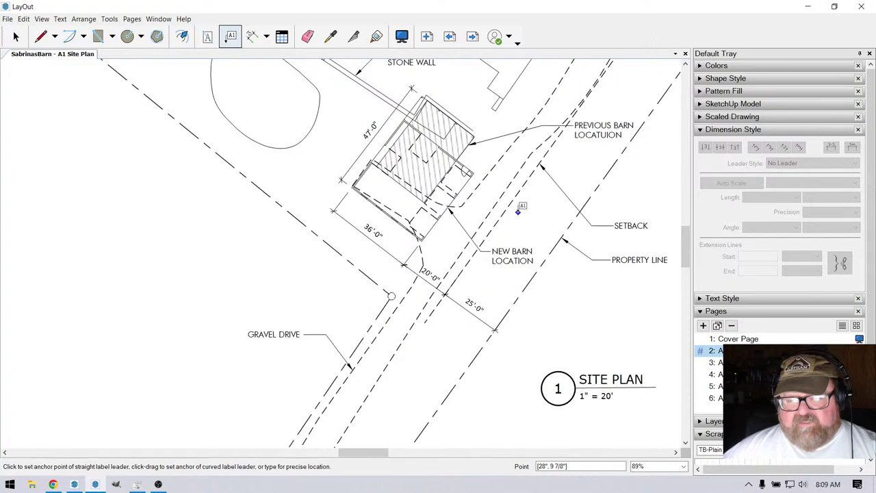
pyautogui.click(700, 312)
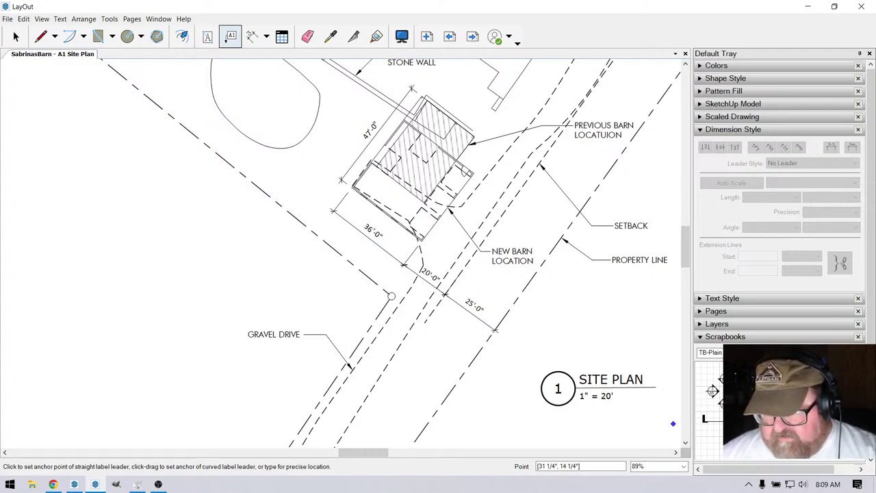
pyautogui.click(15, 36)
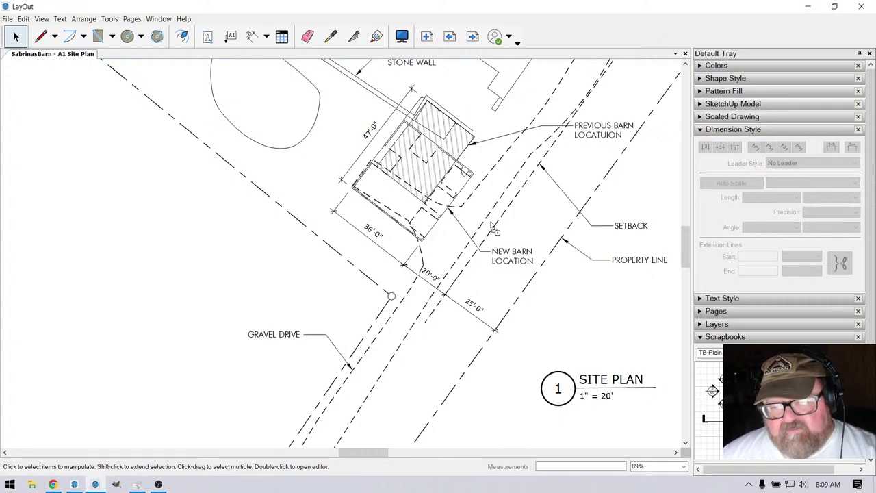
# Place a section callout beside the new barn and change its sheet reference from A5 to A1.
pyautogui.moveTo(479, 218); pyautogui.dragTo(472, 216)
pyautogui.scroll(6, 467, 197)
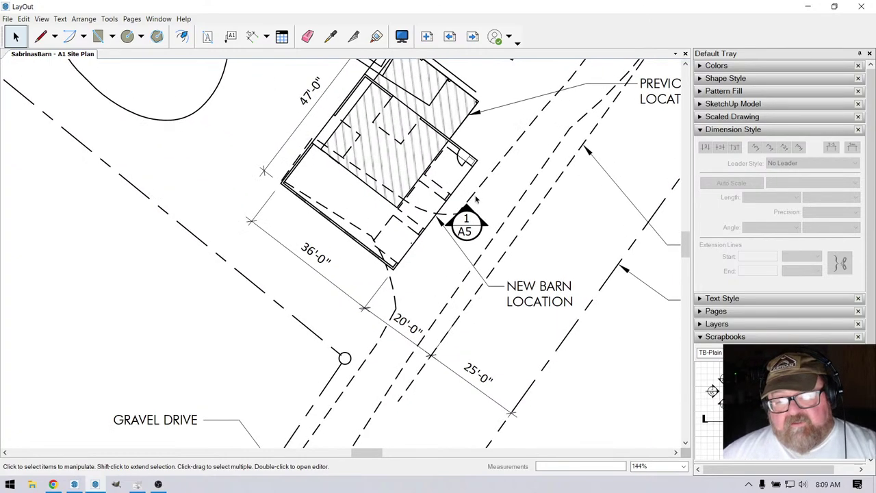
pyautogui.scroll(-1, 351, 218)
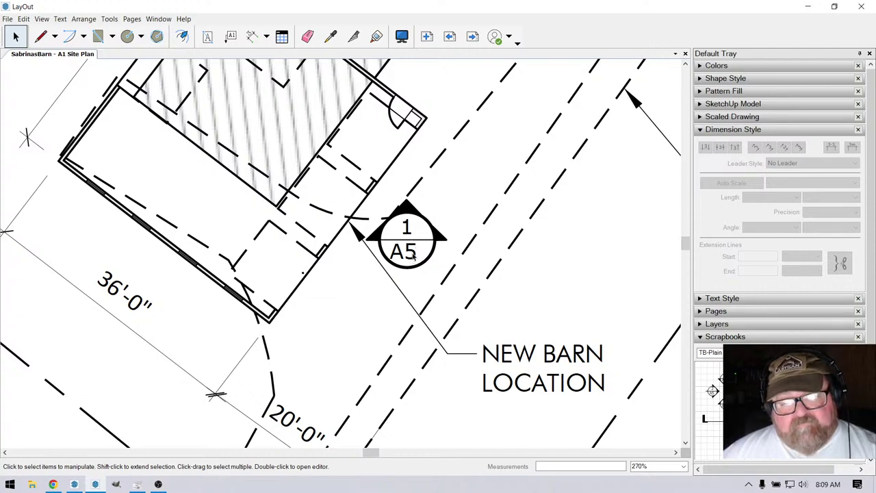
pyautogui.doubleClick(414, 254)
pyautogui.doubleClick(413, 253)
pyautogui.click(412, 254)
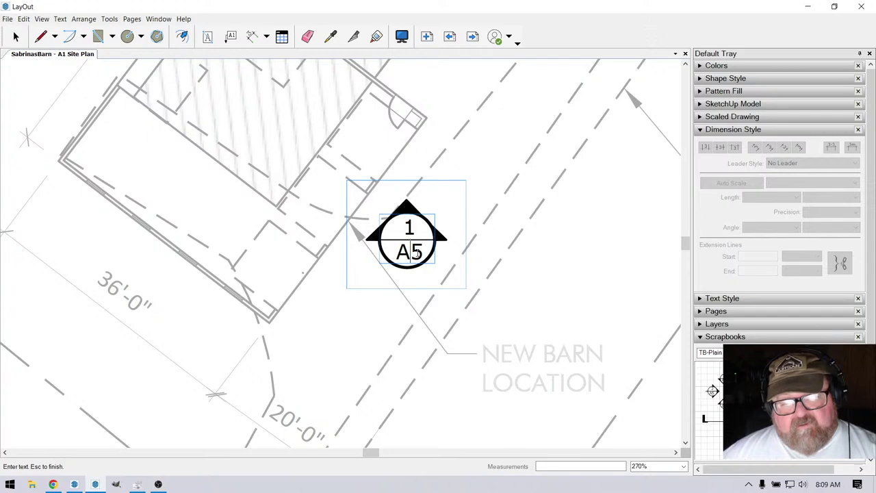
pyautogui.press('Delete')
pyautogui.write('1')
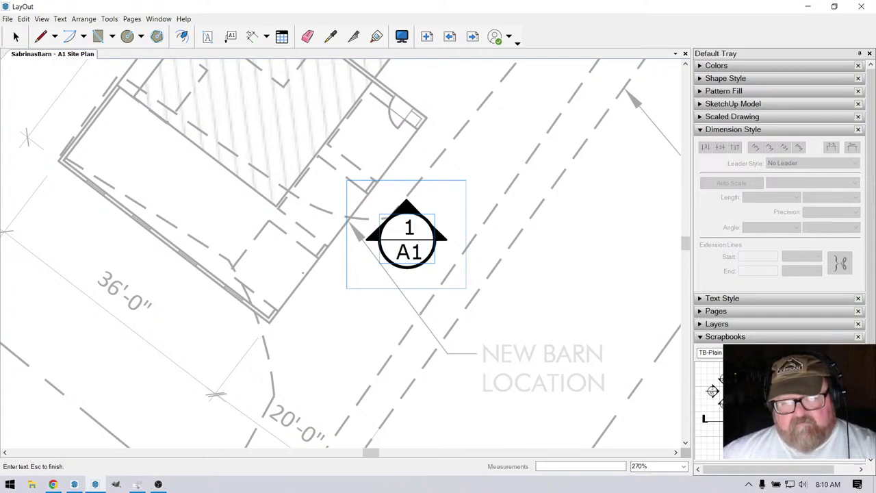
pyautogui.click(303, 304)
# Rotate the A1 callout about 50 degrees toward the barn and move it near the wall.
pyautogui.click(430, 234)
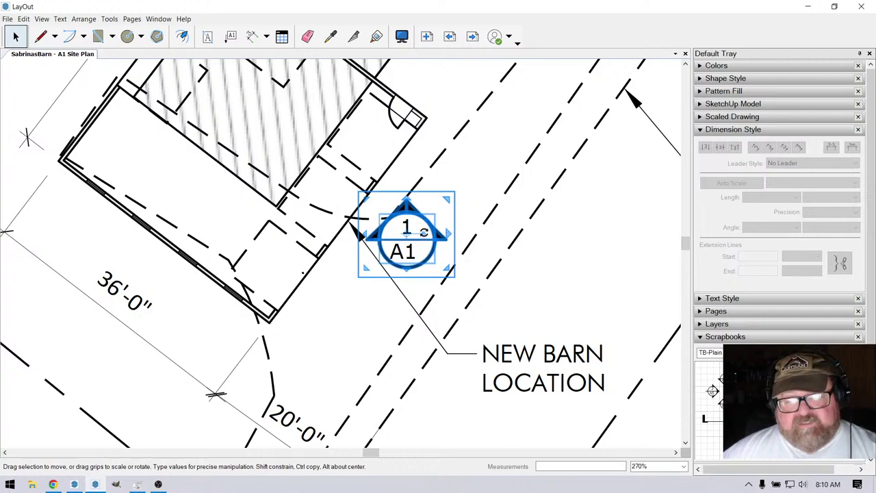
pyautogui.moveTo(424, 232); pyautogui.dragTo(461, 154)
pyautogui.scroll(1, 397, 206)
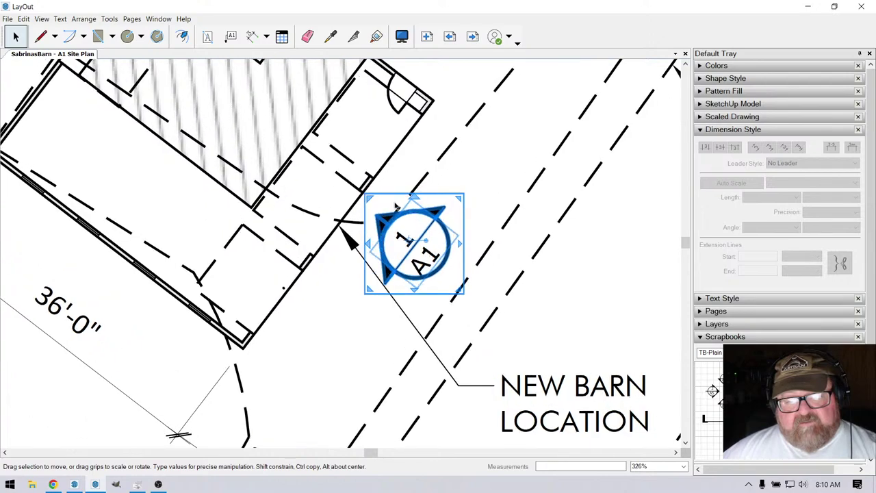
pyautogui.scroll(1, 397, 207)
pyautogui.moveTo(431, 237); pyautogui.dragTo(475, 263)
pyautogui.scroll(-5, 314, 237)
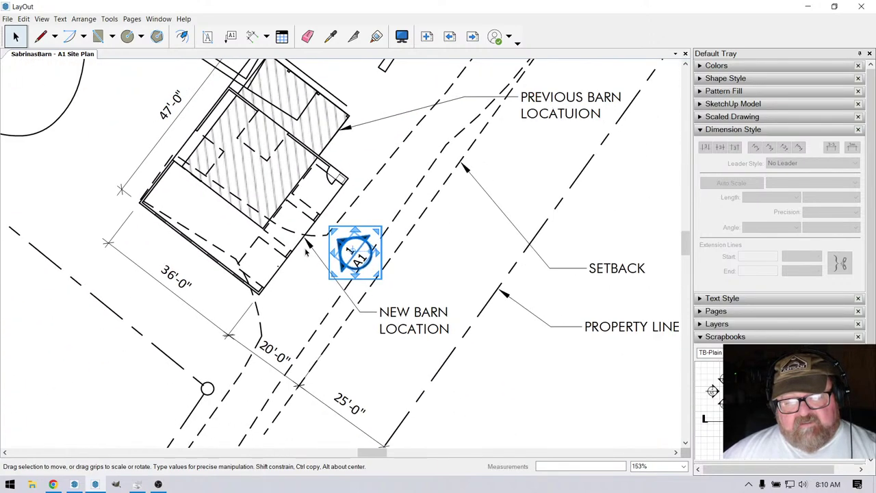
pyautogui.scroll(3, 315, 312)
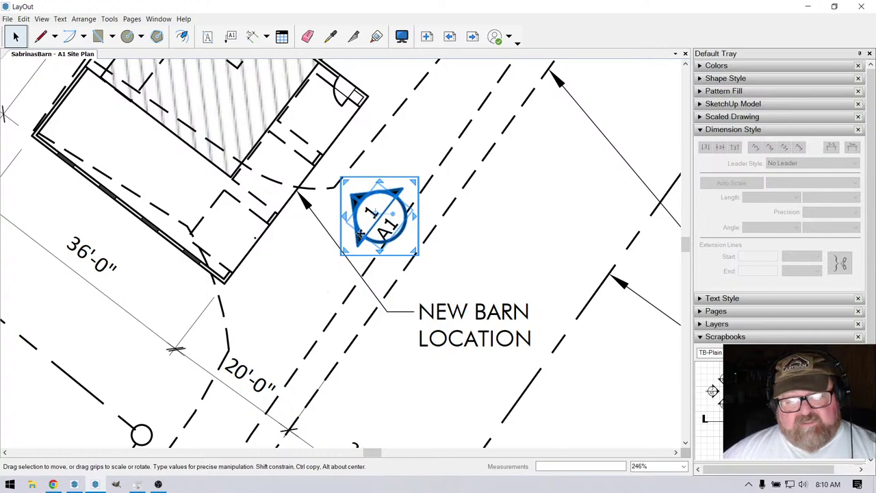
pyautogui.scroll(-2, 466, 275)
# Reposition the NEW BARN LOCATION label so its leader arrow touches the new barn's wall.
pyautogui.click(439, 326)
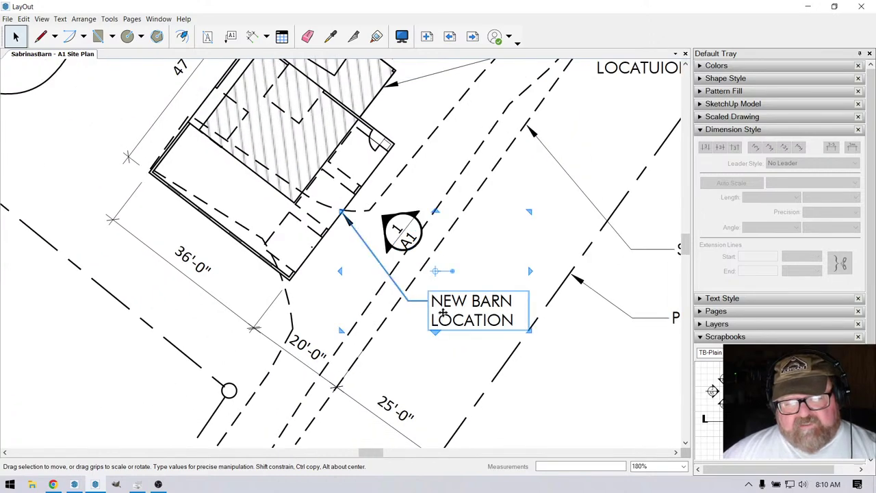
pyautogui.moveTo(441, 314); pyautogui.dragTo(419, 336)
pyautogui.moveTo(344, 217); pyautogui.dragTo(334, 234)
pyautogui.press('Escape')
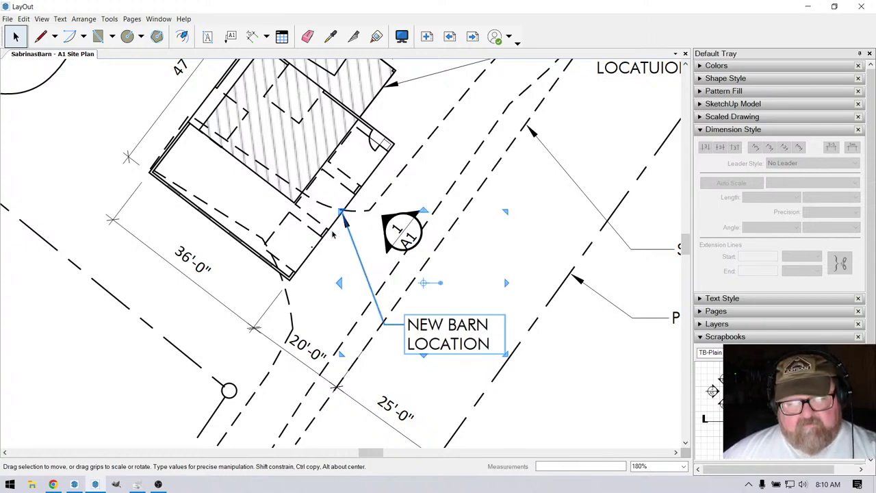
pyautogui.press('Escape')
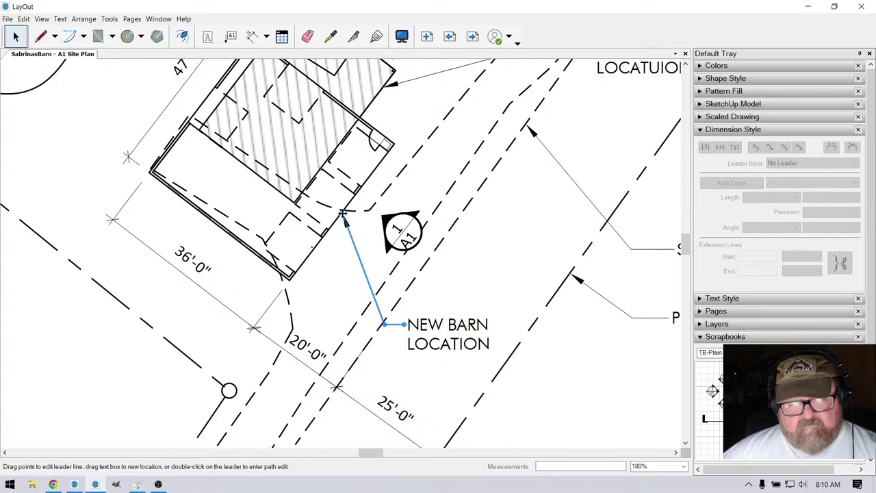
pyautogui.moveTo(344, 215); pyautogui.dragTo(326, 234)
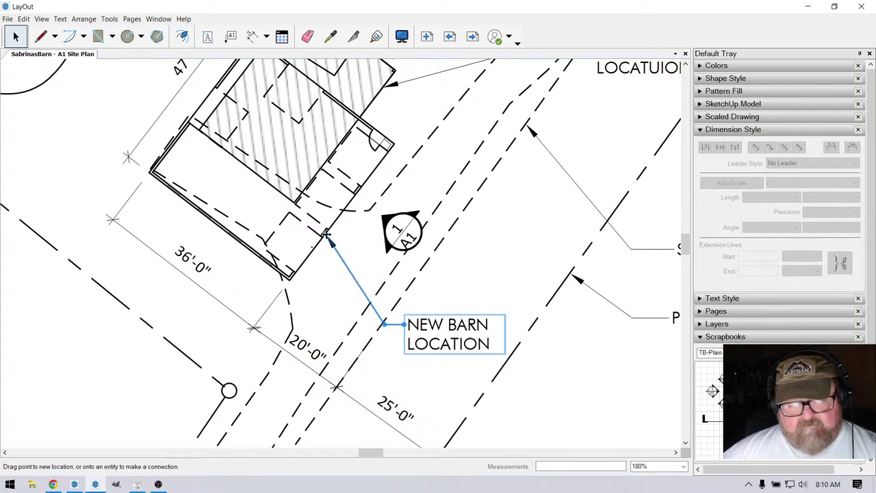
pyautogui.scroll(2, 361, 211)
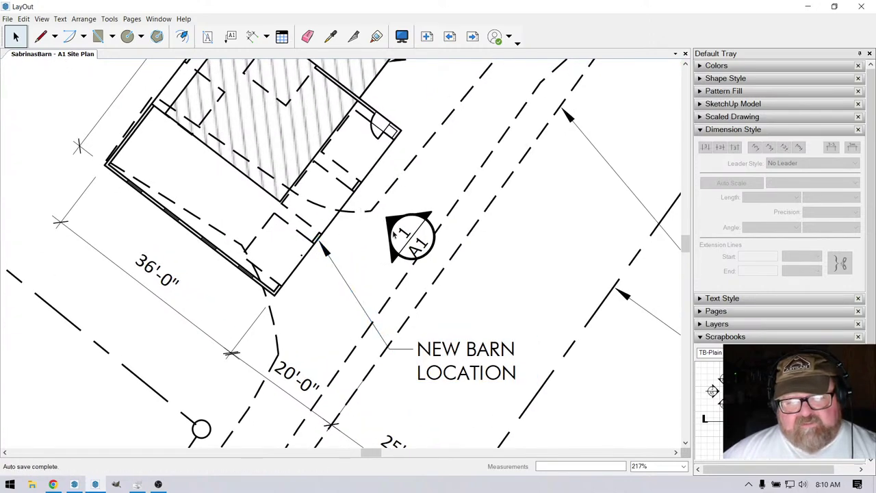
# Rotate the section marker to face the barn and zoom out to check the sheet.
pyautogui.click(394, 234)
pyautogui.scroll(2, 394, 233)
pyautogui.moveTo(395, 234); pyautogui.dragTo(373, 227)
pyautogui.scroll(-3, 416, 237)
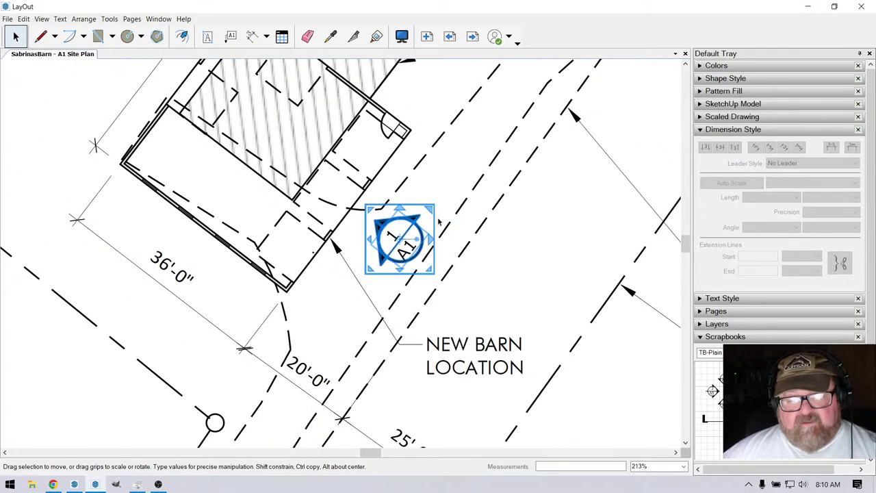
pyautogui.click(177, 234)
pyautogui.scroll(-5, 418, 248)
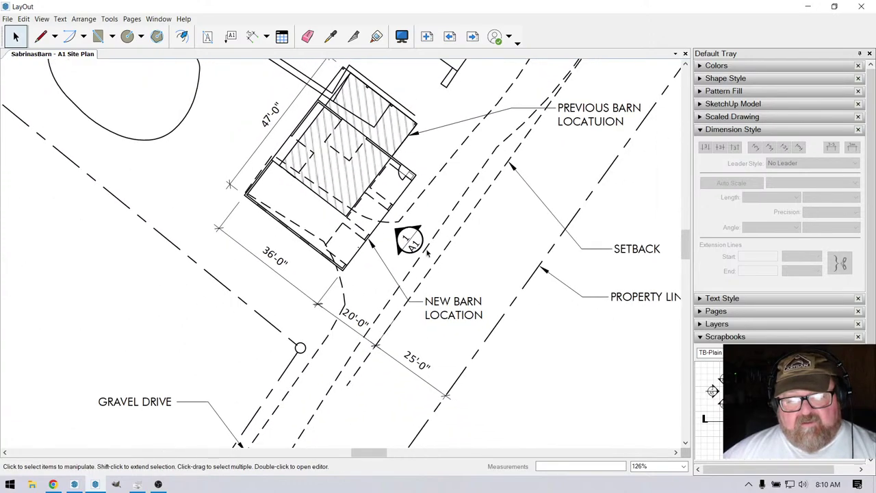
pyautogui.scroll(-5, 444, 222)
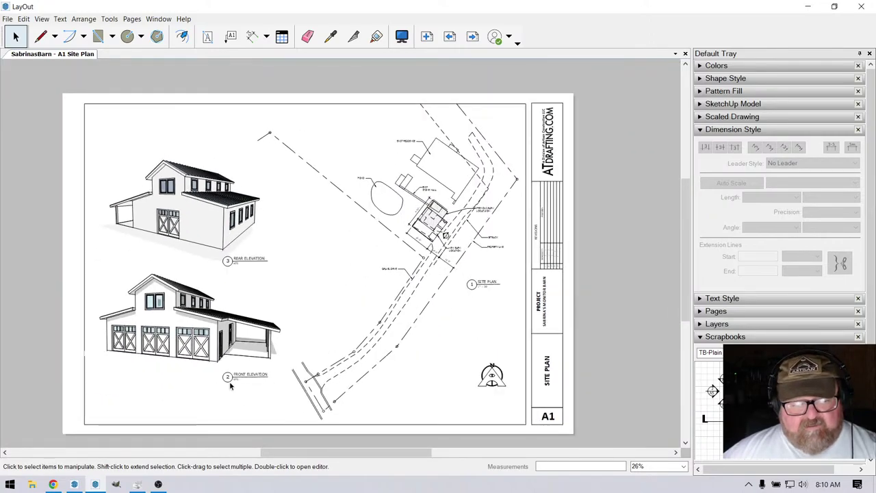
pyautogui.scroll(3, 449, 236)
# Change the section marker's number from 1 to 2 so it reads 2/A1.
pyautogui.scroll(7, 460, 240)
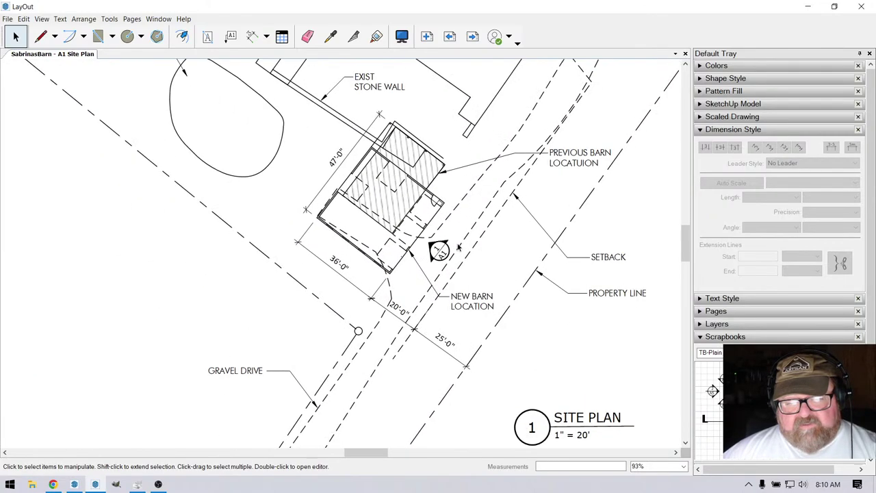
pyautogui.doubleClick(411, 237)
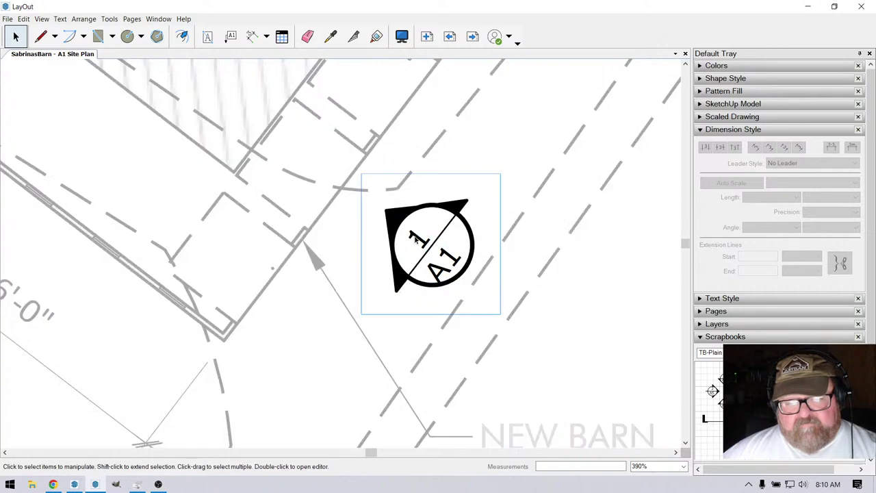
pyautogui.doubleClick(413, 237)
pyautogui.click(434, 228)
pyautogui.press('BackSpace')
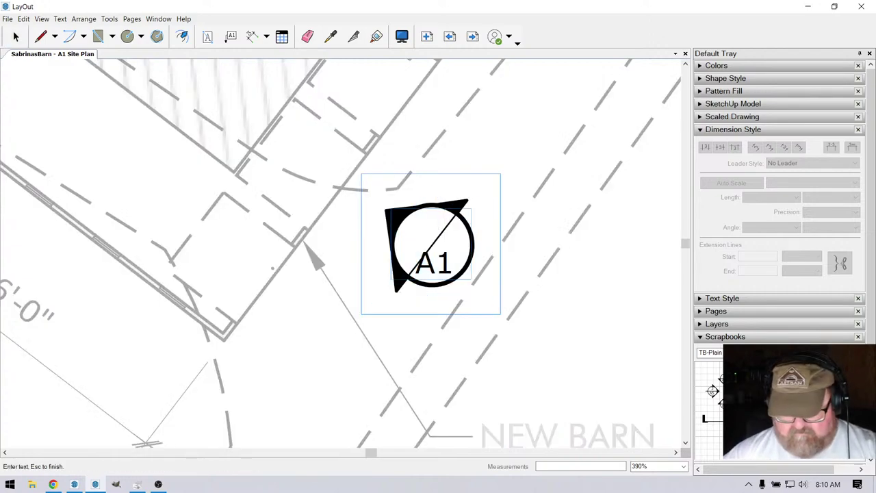
pyautogui.write('2')
pyautogui.press('Escape')
pyautogui.press('Escape')
pyautogui.scroll(-3, 547, 297)
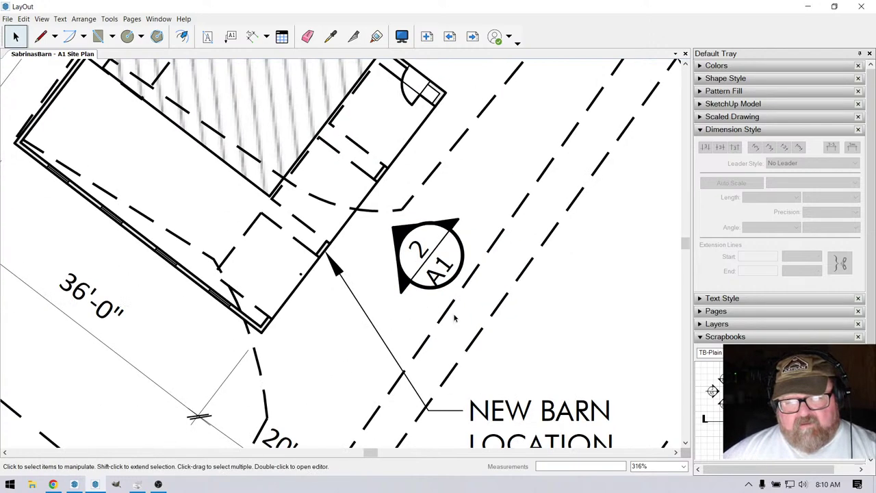
pyautogui.scroll(-1, 554, 292)
pyautogui.scroll(2, 304, 317)
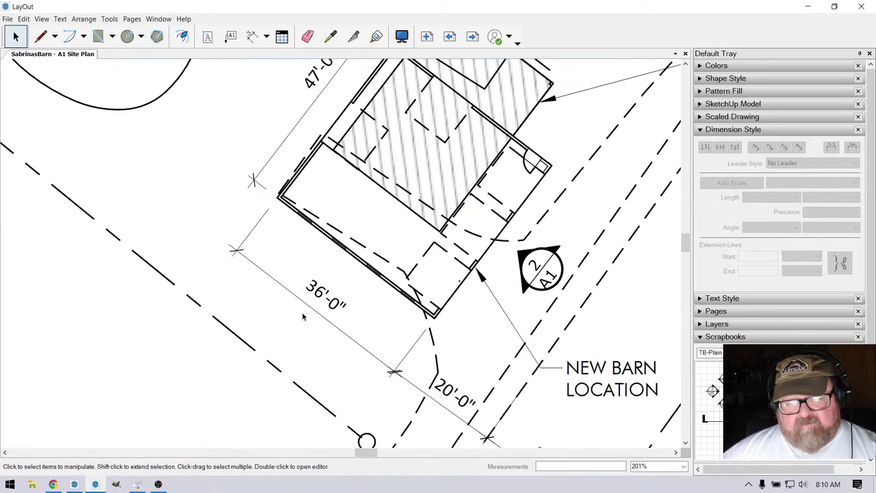
pyautogui.scroll(-1, 437, 251)
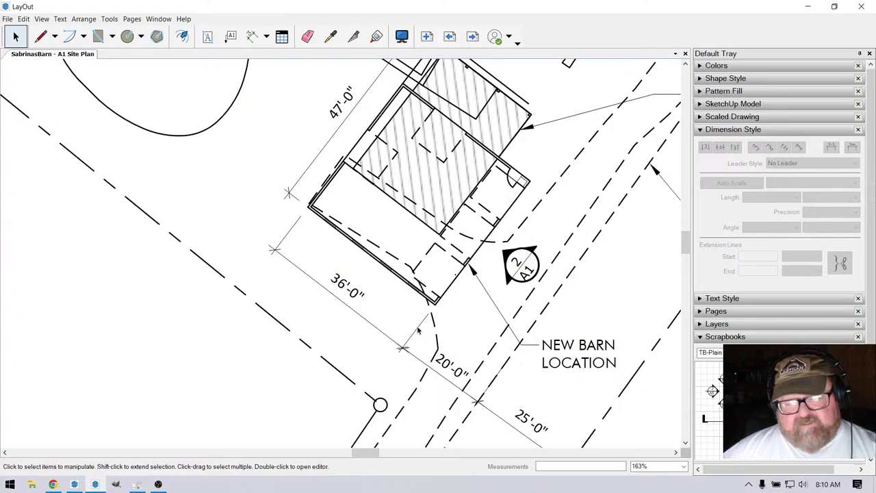
# Copy the 2/A1 marker beside the 47'-0" dimension and rotate it 180 degrees.
pyautogui.click(532, 257)
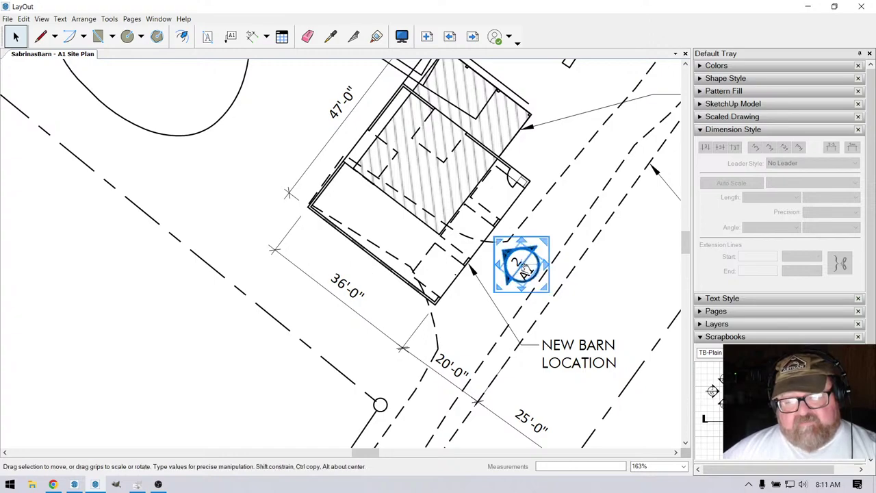
pyautogui.scroll(-1, 522, 274)
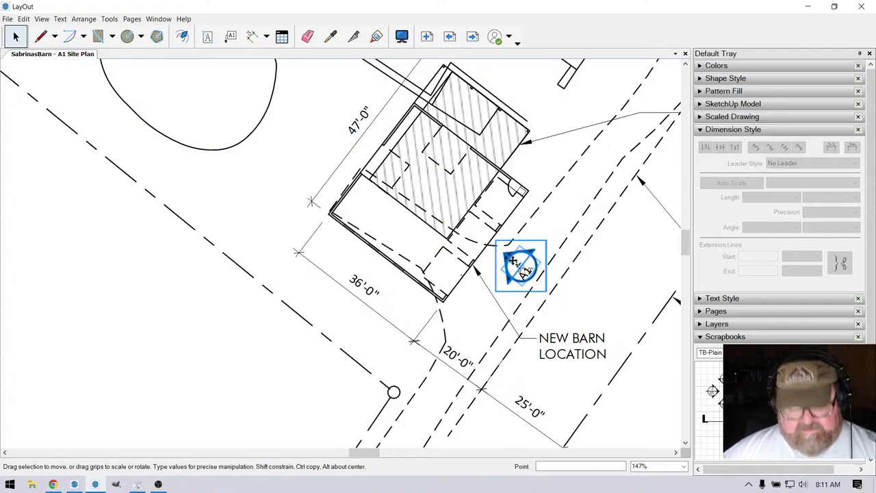
pyautogui.moveTo(513, 261)
pyautogui.mouseDown()
pyautogui.moveTo(299, 162)
pyautogui.moveTo(309, 121)
pyautogui.mouseUp()
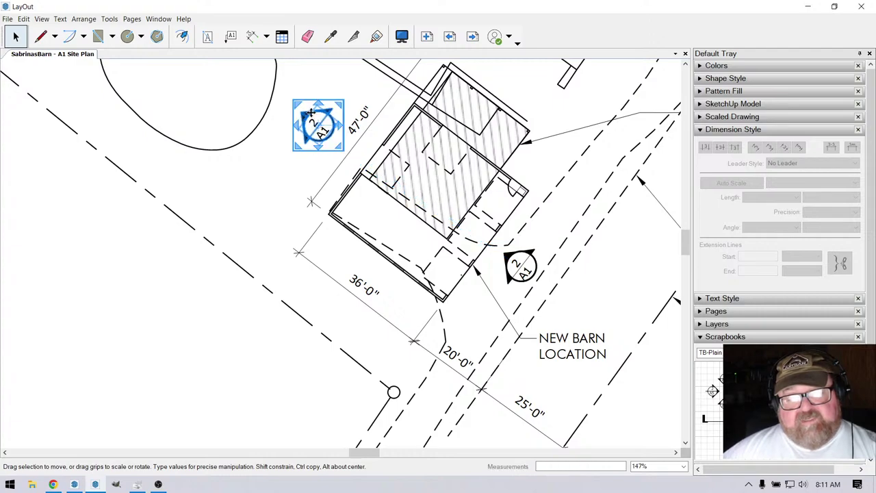
pyautogui.scroll(6, 314, 112)
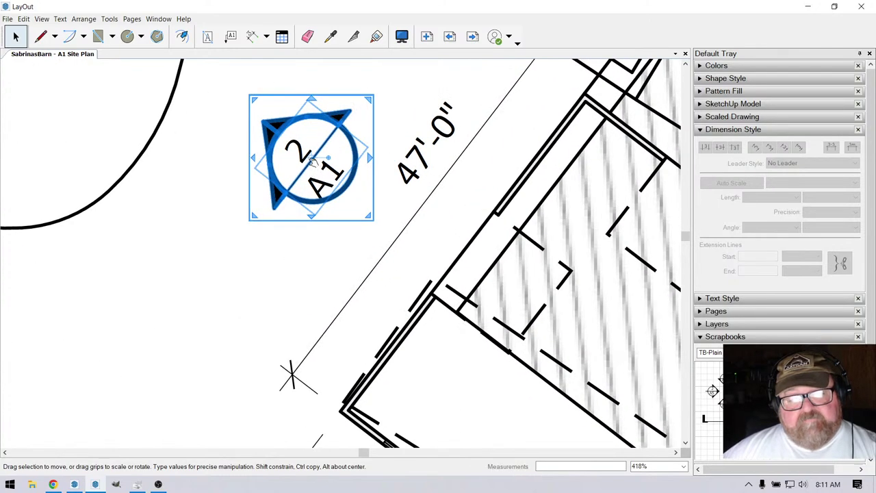
pyautogui.moveTo(327, 156)
pyautogui.mouseDown()
pyautogui.moveTo(294, 141)
pyautogui.moveTo(267, 158)
pyautogui.mouseUp()
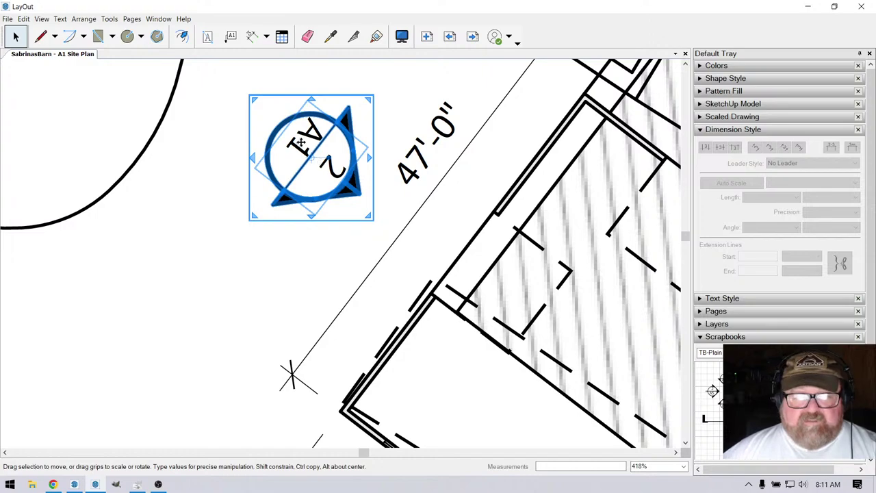
pyautogui.doubleClick(309, 139)
pyautogui.click(311, 139)
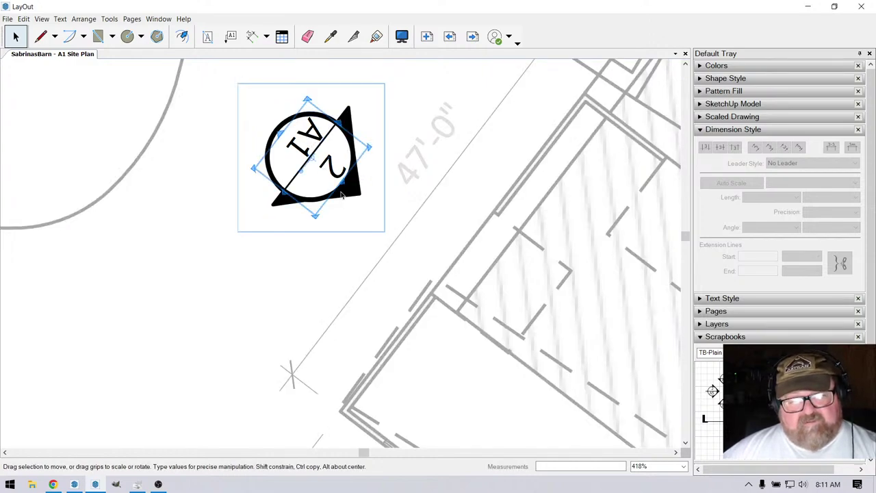
pyautogui.scroll(-1, 291, 198)
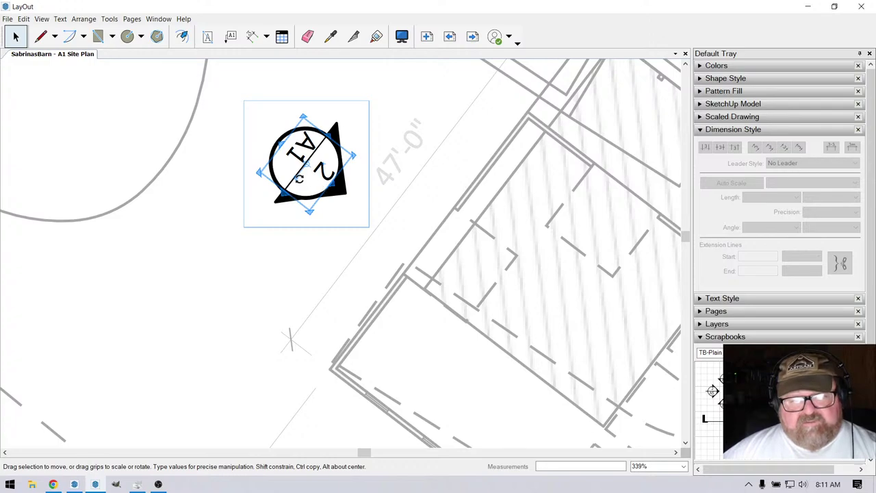
pyautogui.click(225, 196)
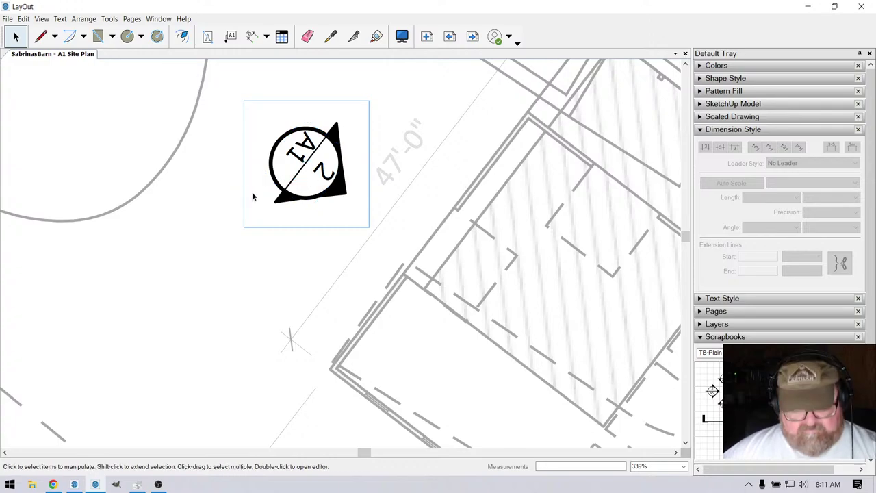
pyautogui.scroll(-4, 266, 212)
# Rotate the original 2/A1 section marker by -45 degrees, along with its inner symbol.
pyautogui.scroll(4, 496, 357)
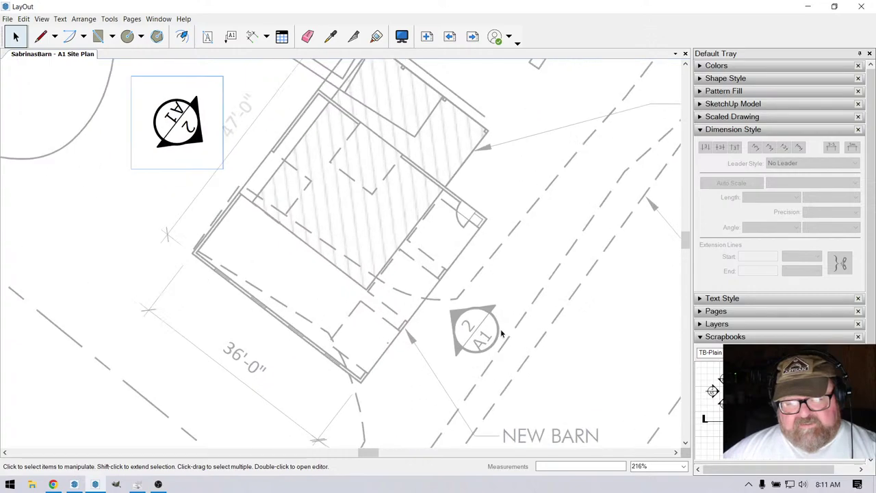
pyautogui.scroll(3, 496, 357)
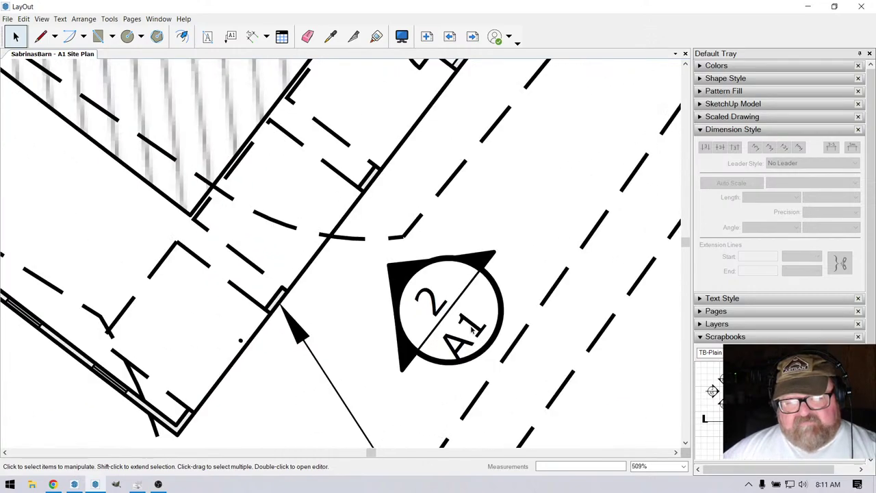
pyautogui.click(470, 327)
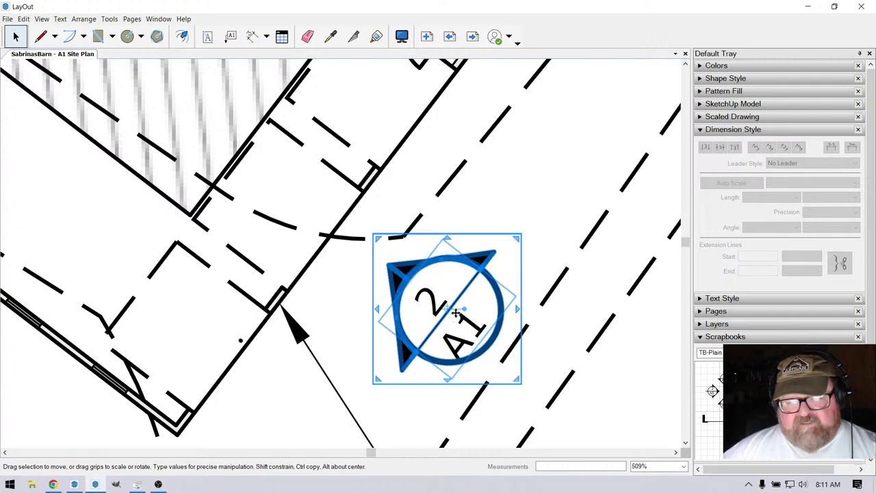
pyautogui.moveTo(464, 309); pyautogui.dragTo(463, 322)
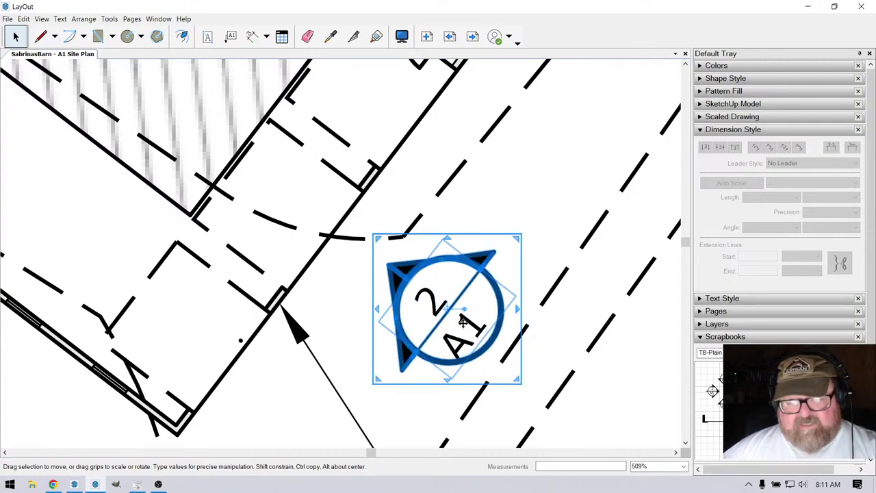
pyautogui.doubleClick(463, 319)
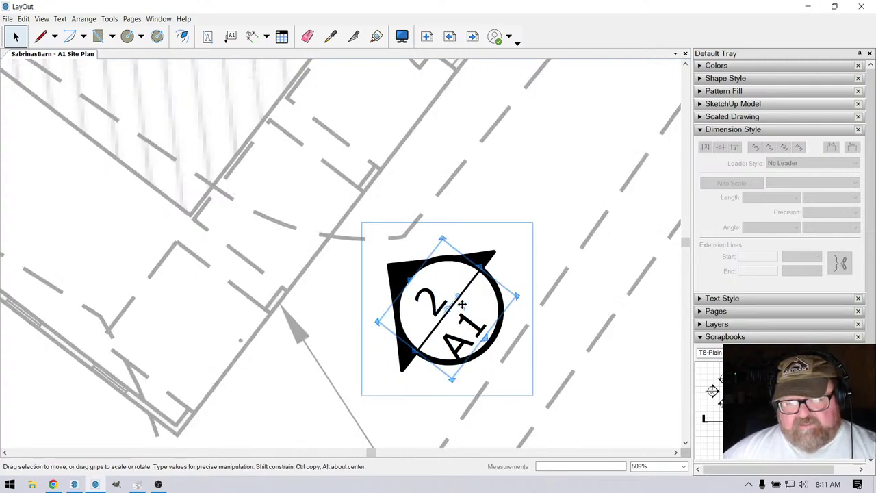
pyautogui.moveTo(460, 299)
pyautogui.mouseDown()
pyautogui.moveTo(485, 320)
pyautogui.moveTo(509, 311)
pyautogui.mouseUp()
# Make the marker's dividing line horizontal, shorten both ends, and re-centre the circle on it.
pyautogui.click(471, 283)
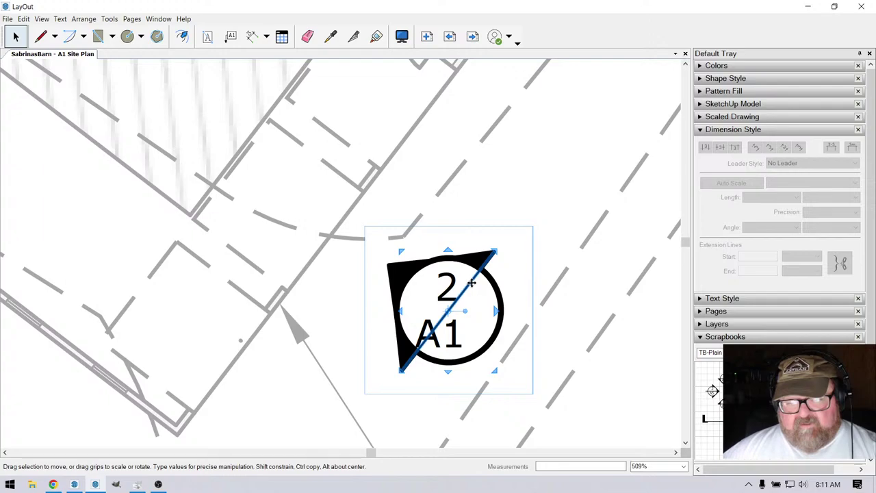
pyautogui.moveTo(465, 311); pyautogui.dragTo(471, 343)
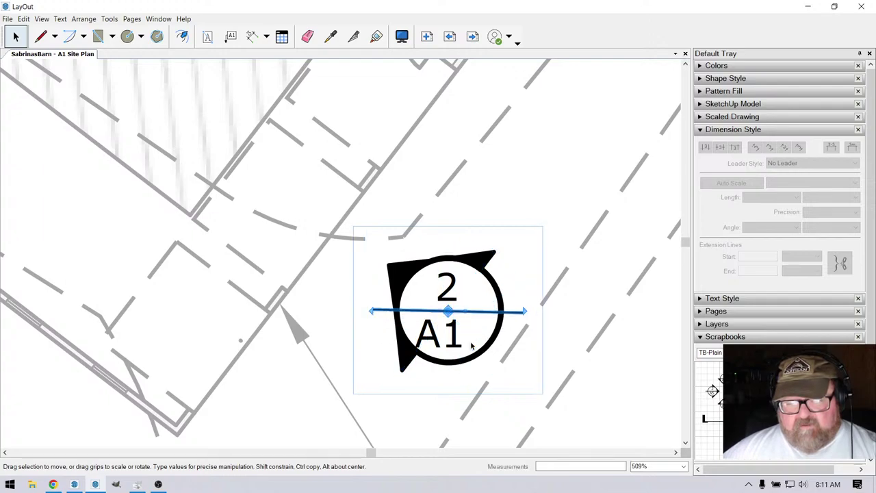
pyautogui.moveTo(369, 311); pyautogui.dragTo(396, 310)
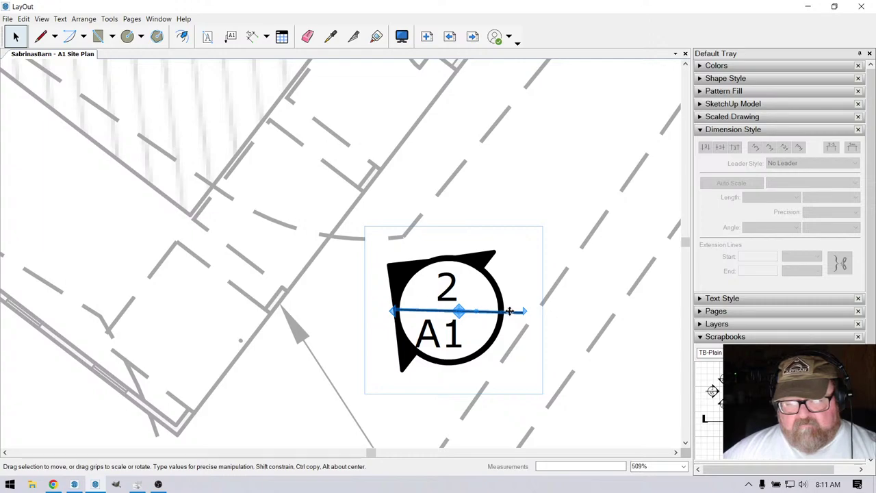
pyautogui.moveTo(523, 312); pyautogui.dragTo(503, 312)
pyautogui.click(452, 334)
pyautogui.moveTo(453, 333)
pyautogui.mouseDown()
pyautogui.moveTo(464, 330)
pyautogui.moveTo(463, 318)
pyautogui.moveTo(463, 344)
pyautogui.mouseUp()
pyautogui.scroll(3, 472, 327)
pyautogui.moveTo(429, 312); pyautogui.dragTo(425, 334)
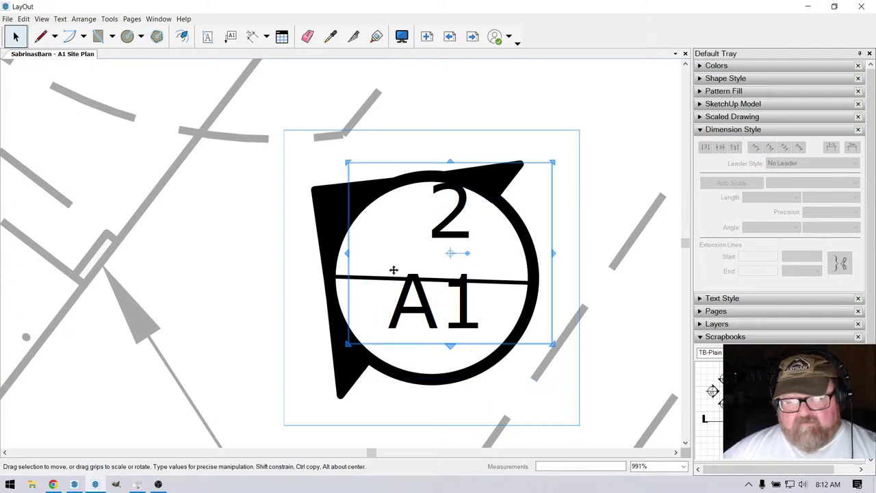
# Move the 2 and A1 text block back inside the callout circle.
pyautogui.moveTo(393, 270); pyautogui.dragTo(404, 312)
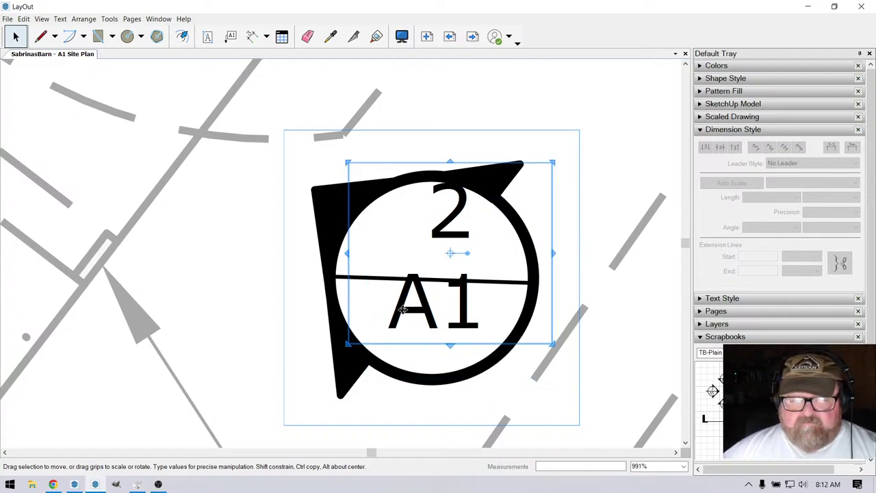
pyautogui.doubleClick(404, 304)
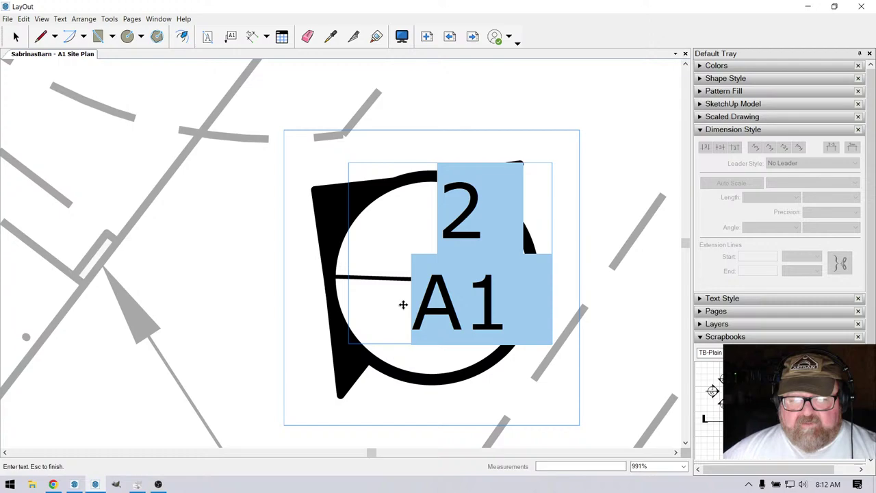
pyautogui.click(438, 302)
pyautogui.click(597, 211)
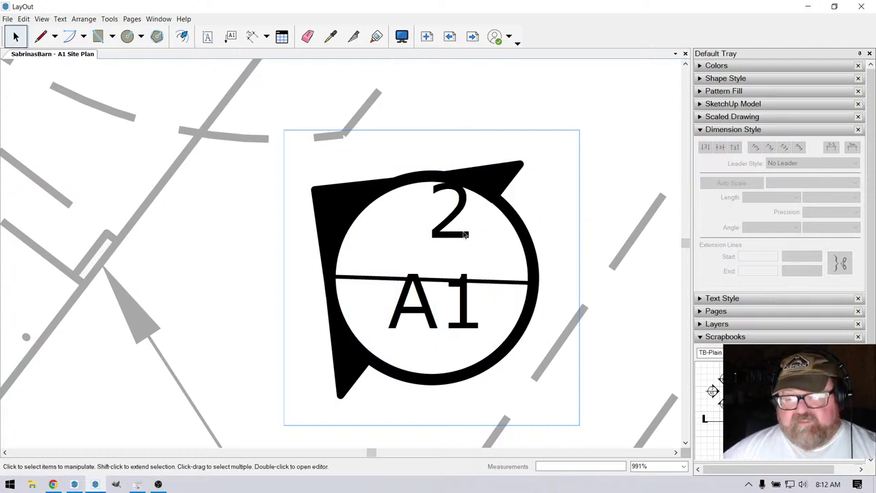
pyautogui.click(463, 236)
pyautogui.moveTo(450, 224)
pyautogui.mouseDown()
pyautogui.moveTo(446, 232)
pyautogui.moveTo(450, 224)
pyautogui.mouseUp()
# Resize the text block's side, top and bottom edges so the text sits centred in the circle.
pyautogui.moveTo(552, 253); pyautogui.dragTo(515, 256)
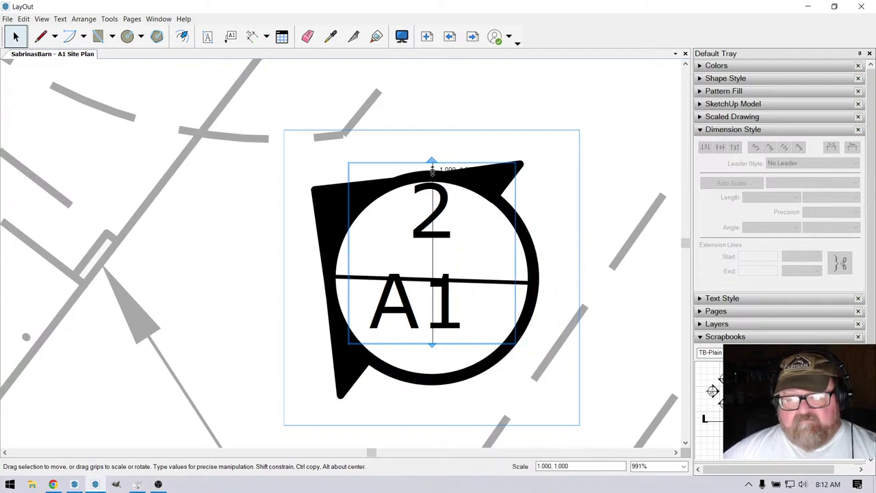
pyautogui.moveTo(432, 160); pyautogui.dragTo(438, 191)
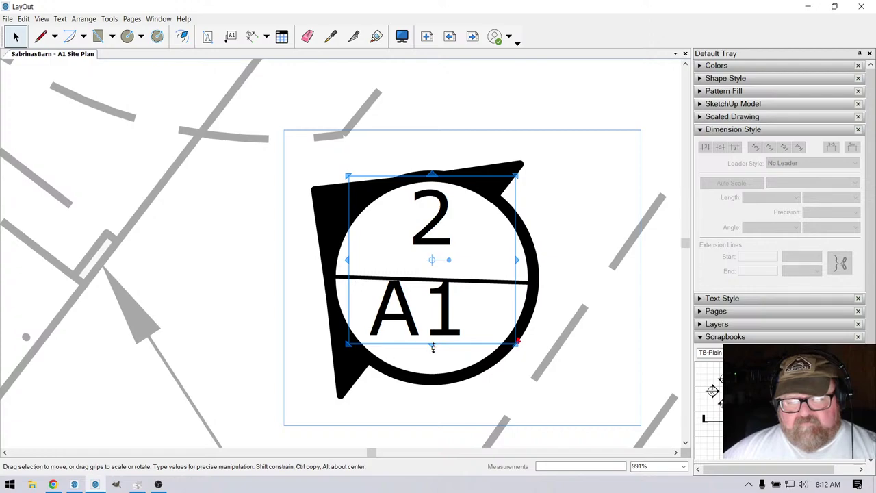
pyautogui.moveTo(432, 348); pyautogui.dragTo(433, 356)
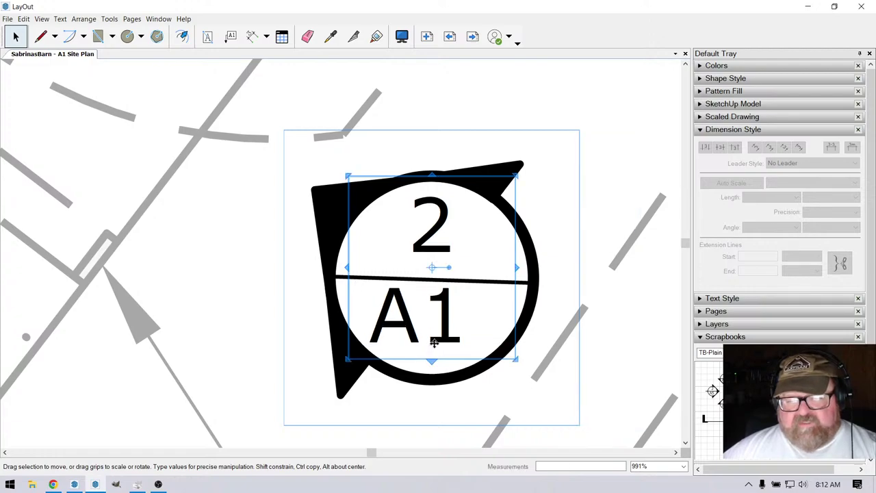
pyautogui.click(492, 157)
pyautogui.scroll(-5, 520, 315)
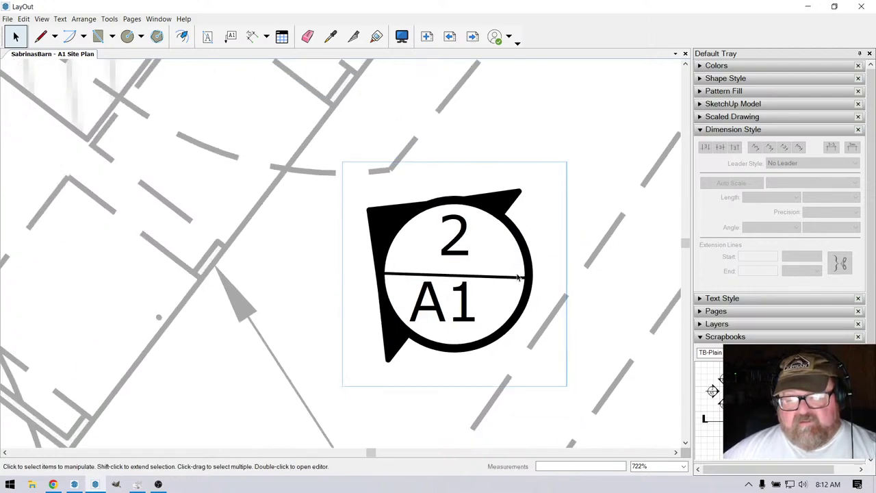
pyautogui.scroll(-7, 520, 314)
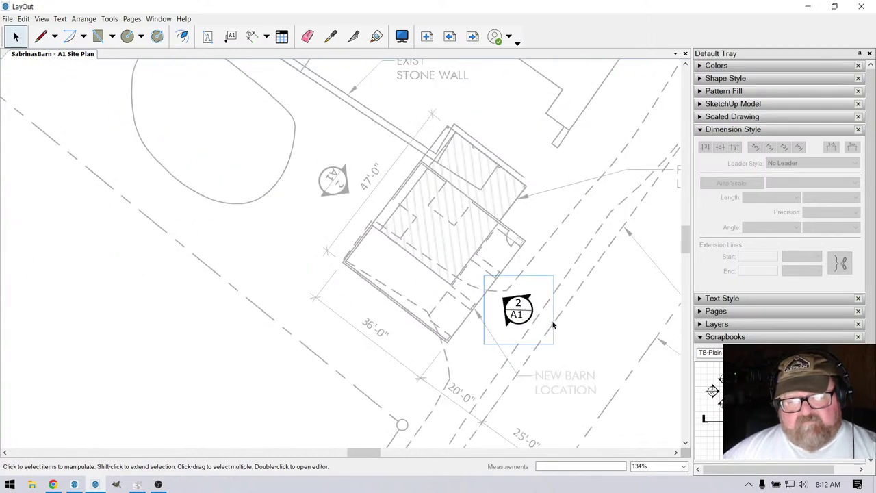
pyautogui.scroll(4, 541, 321)
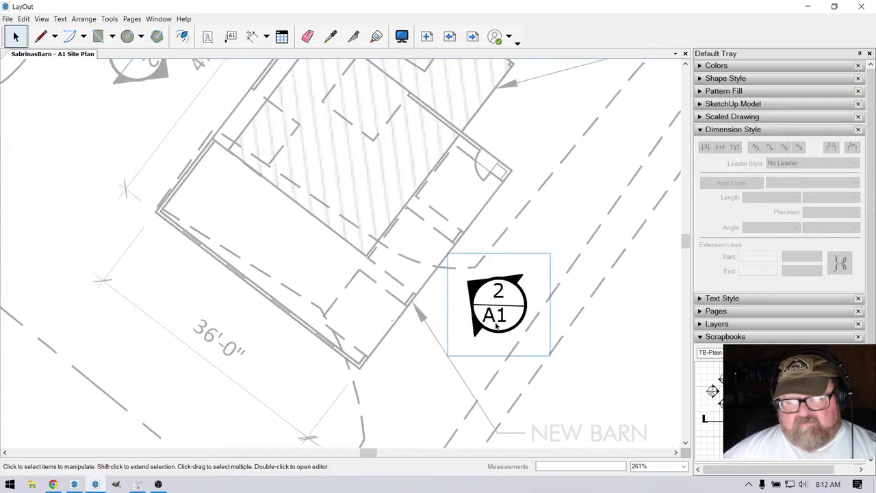
pyautogui.doubleClick(497, 316)
pyautogui.click(497, 334)
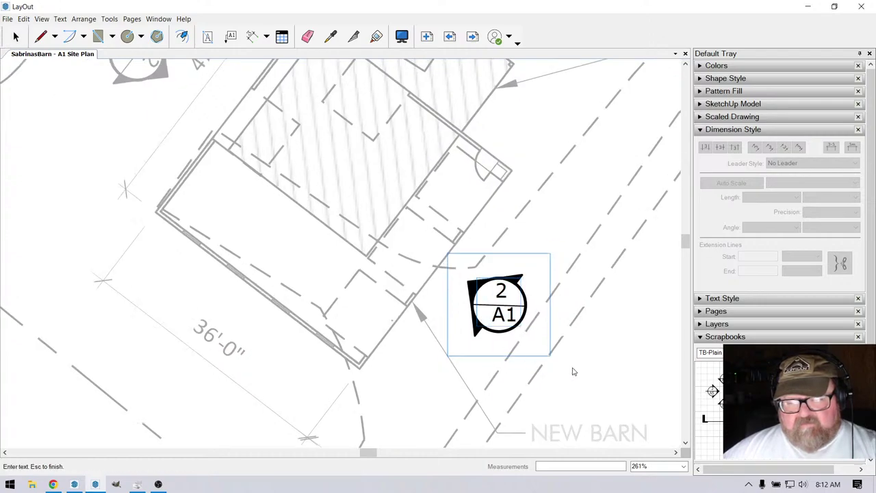
pyautogui.press('Escape')
pyautogui.scroll(3, 500, 332)
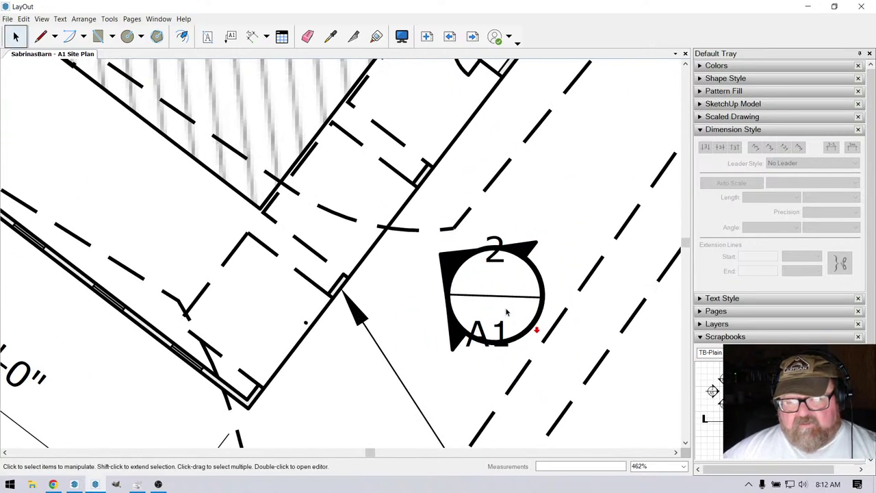
pyautogui.doubleClick(500, 328)
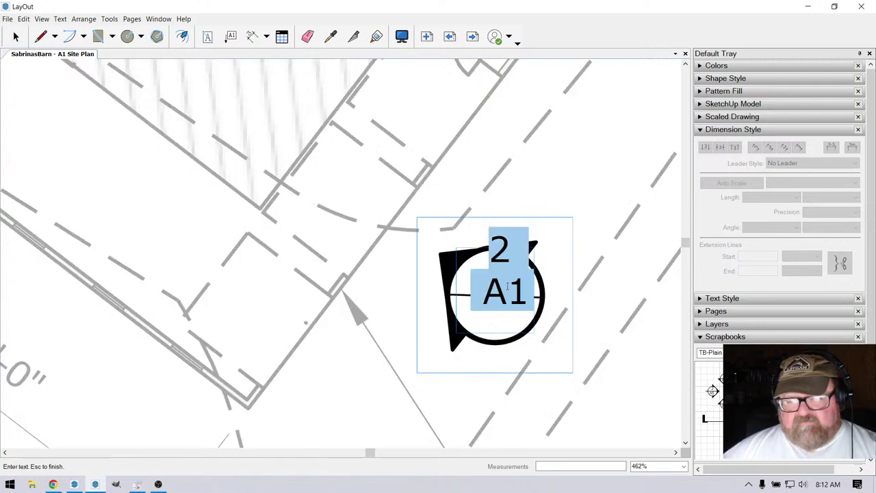
pyautogui.click(525, 289)
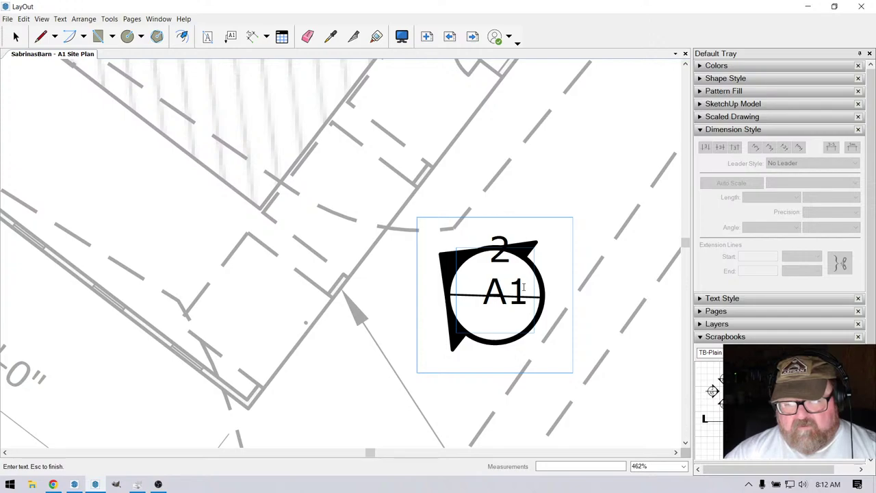
pyautogui.press('Escape')
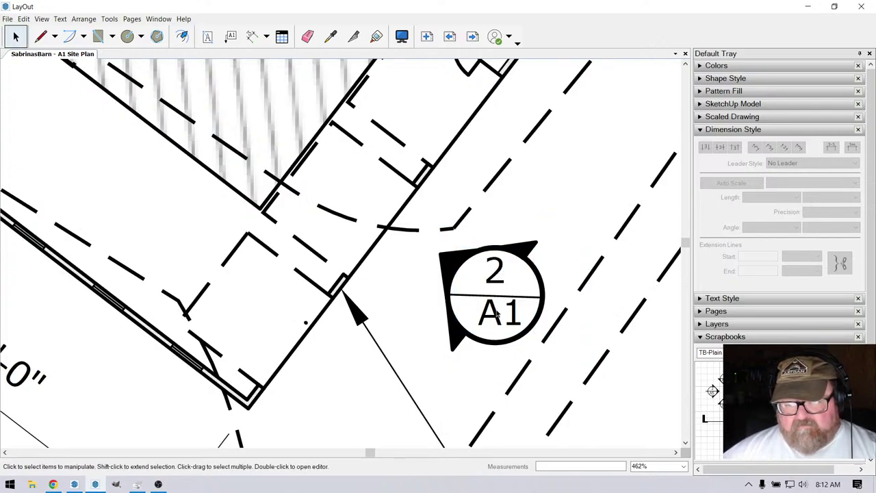
pyautogui.scroll(-7, 537, 330)
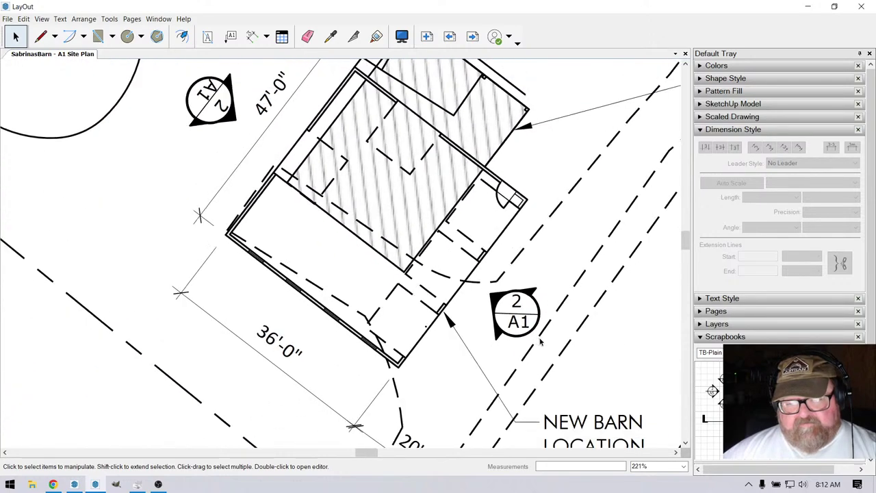
pyautogui.scroll(3, 372, 207)
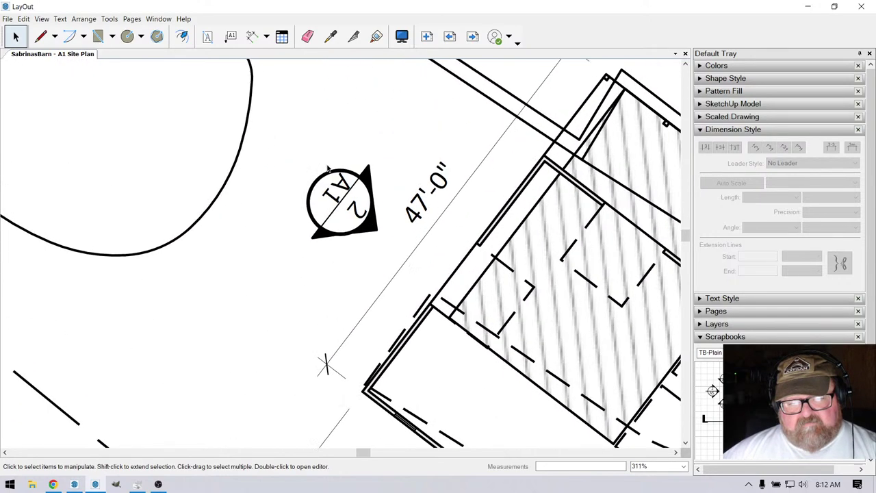
pyautogui.scroll(-2, 319, 235)
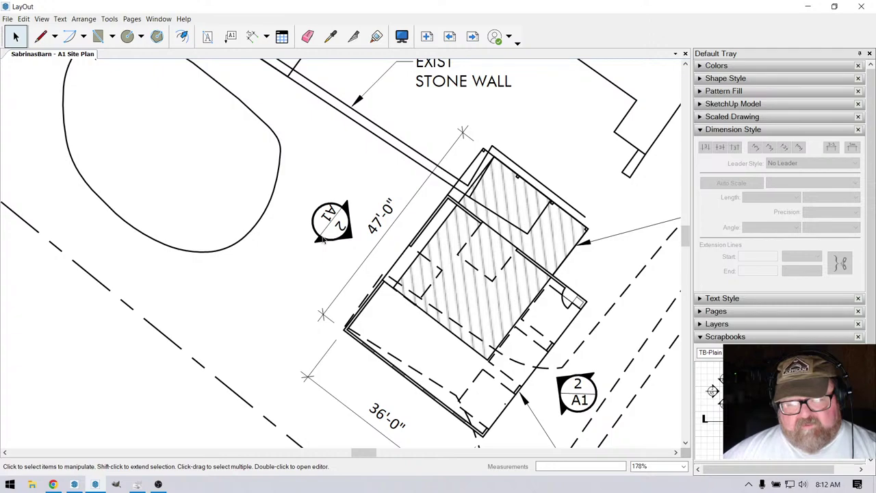
# Delete the upside-down callout and place a copy of the 2/A1 callout beside 47'-0".
pyautogui.click(331, 221)
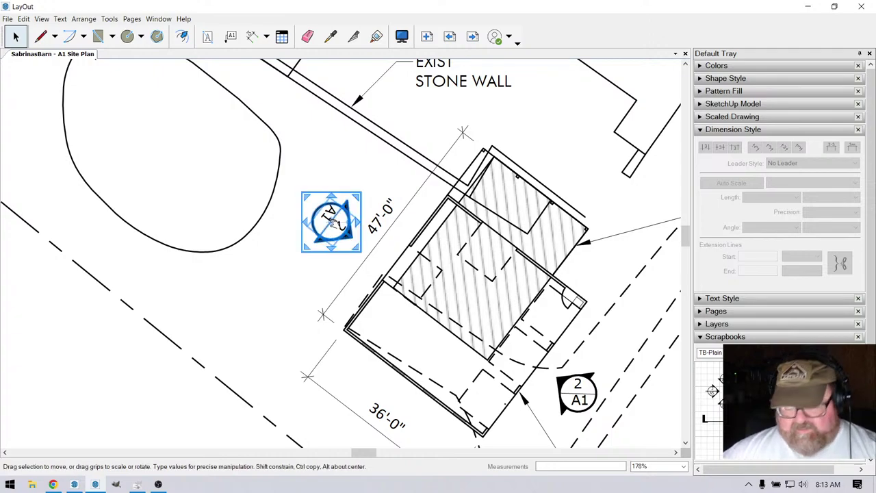
pyautogui.press('Delete')
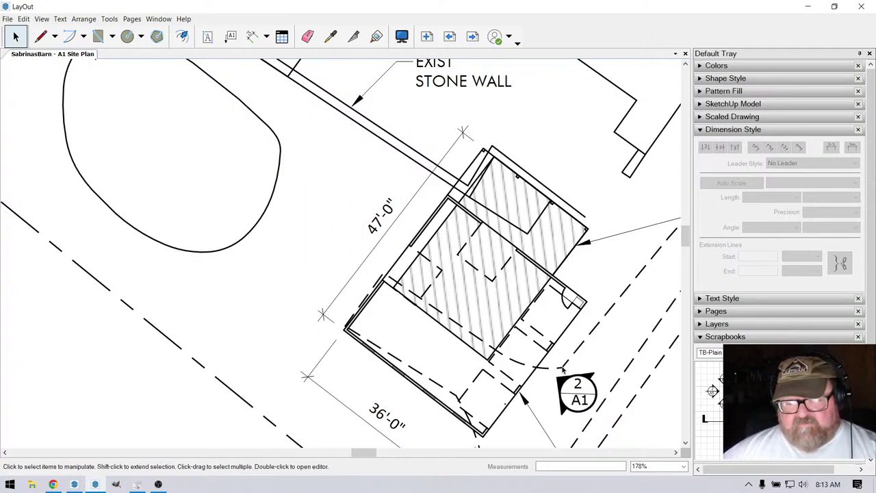
pyautogui.click(578, 396)
pyautogui.moveTo(578, 391); pyautogui.dragTo(327, 219)
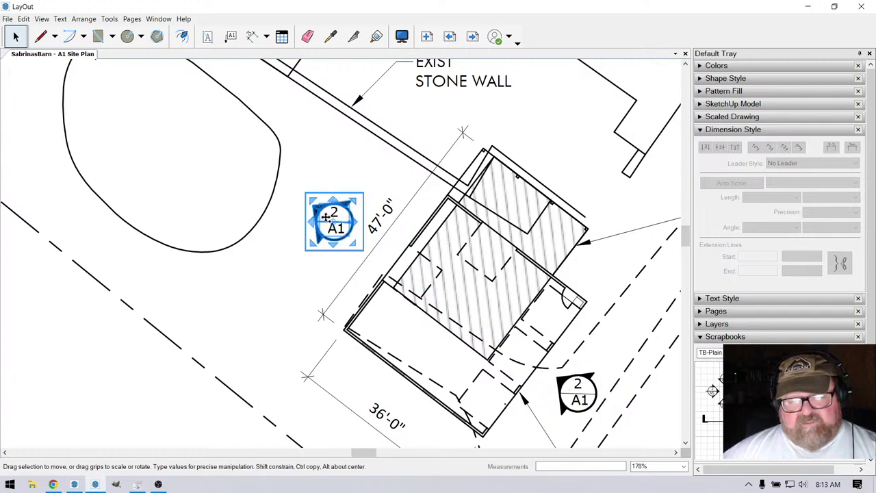
pyautogui.scroll(2, 328, 218)
pyautogui.scroll(4, 330, 213)
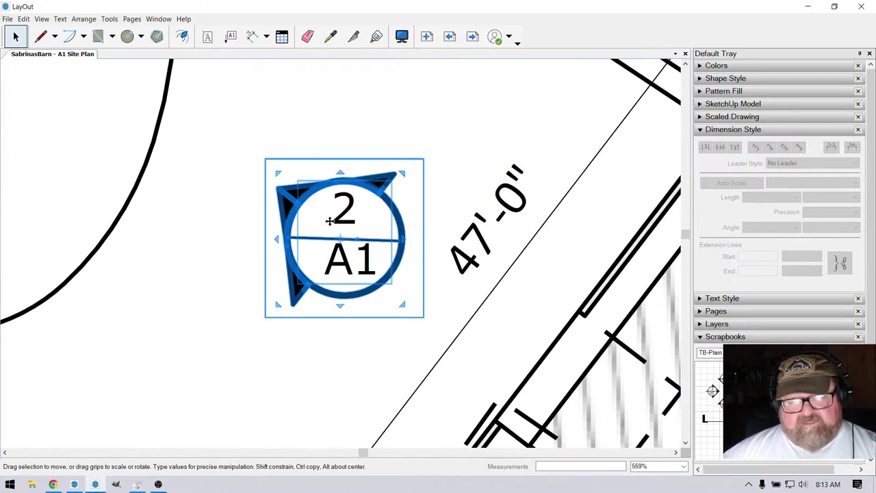
# Renumber the copied callout to 3 over A1 and copy its triangle to the top-left.
pyautogui.doubleClick(349, 203)
pyautogui.doubleClick(349, 204)
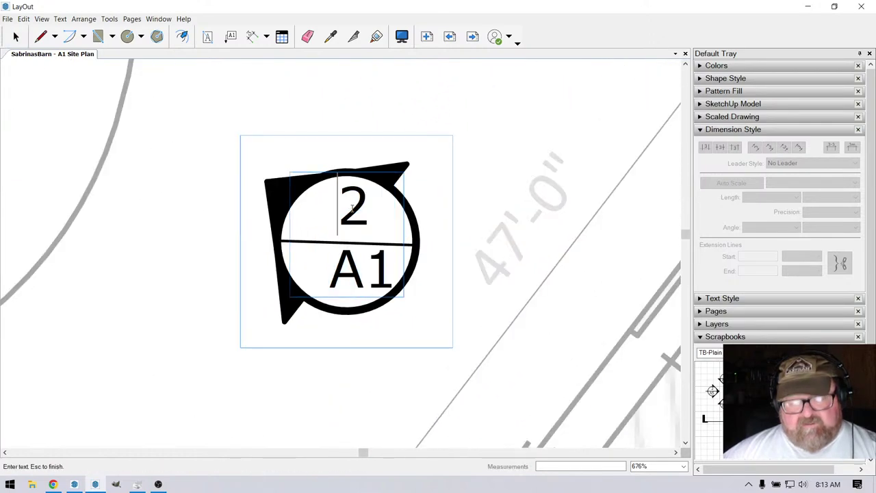
pyautogui.press('Delete')
pyautogui.write('3')
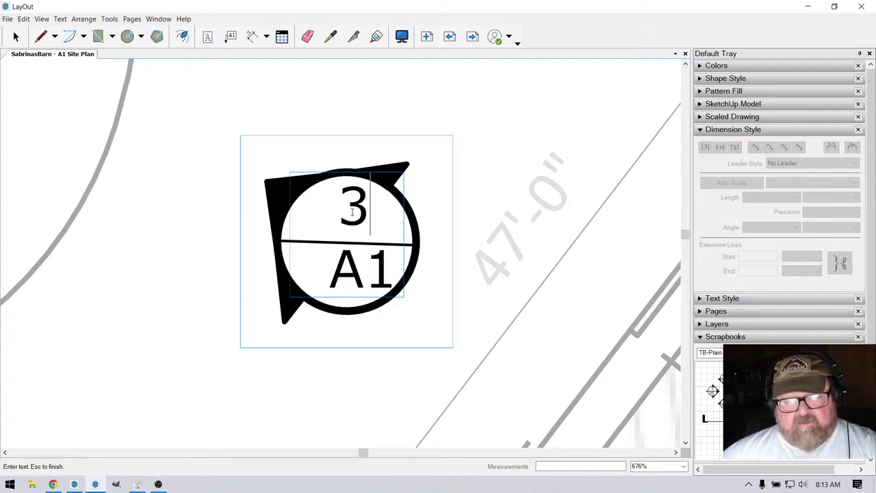
pyautogui.press('Escape')
pyautogui.click(271, 194)
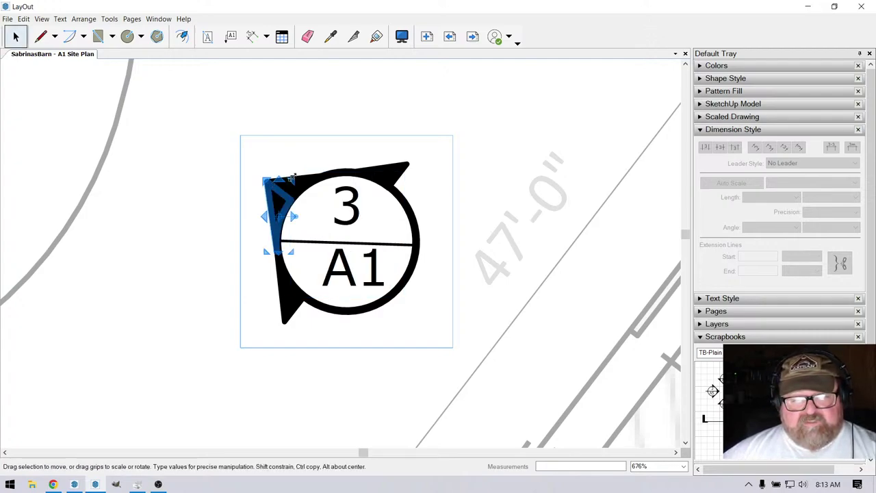
pyautogui.click(392, 164)
pyautogui.keyDown('ctrl'); pyautogui.moveTo(365, 168); pyautogui.dragTo(294, 178); pyautogui.keyUp('ctrl')
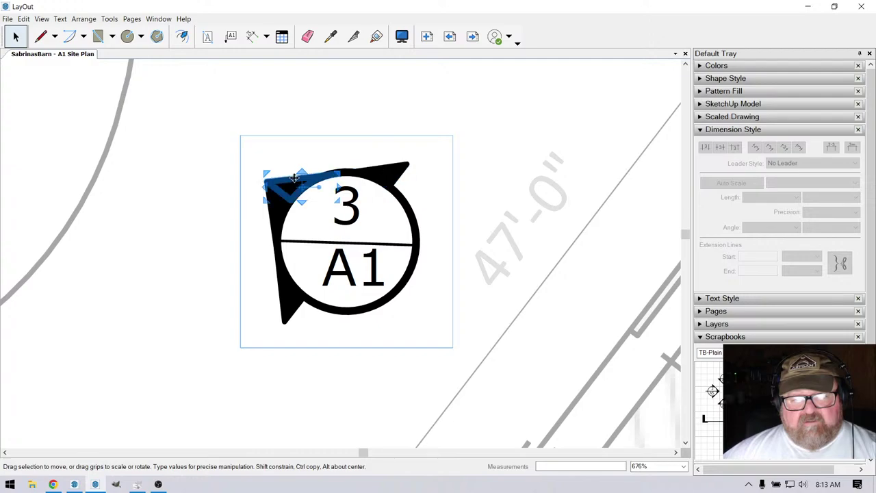
# Rotate the 3/A1 callout, then try swinging its tail piece below A1 and undo those moves.
pyautogui.moveTo(222, 126); pyautogui.dragTo(422, 322)
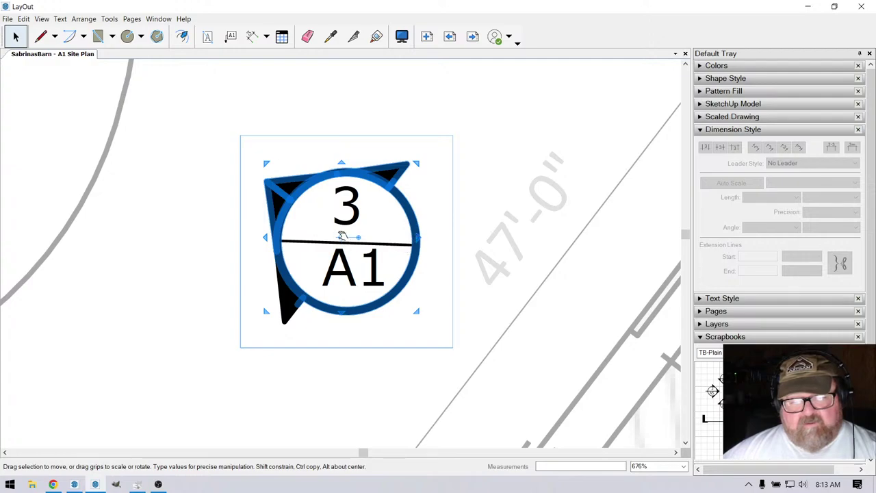
pyautogui.moveTo(357, 237); pyautogui.dragTo(289, 239)
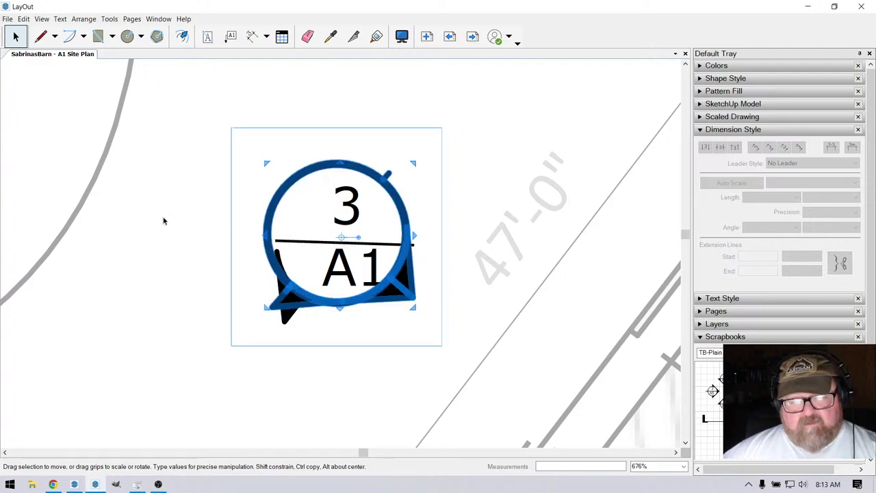
pyautogui.click(282, 332)
pyautogui.doubleClick(286, 308)
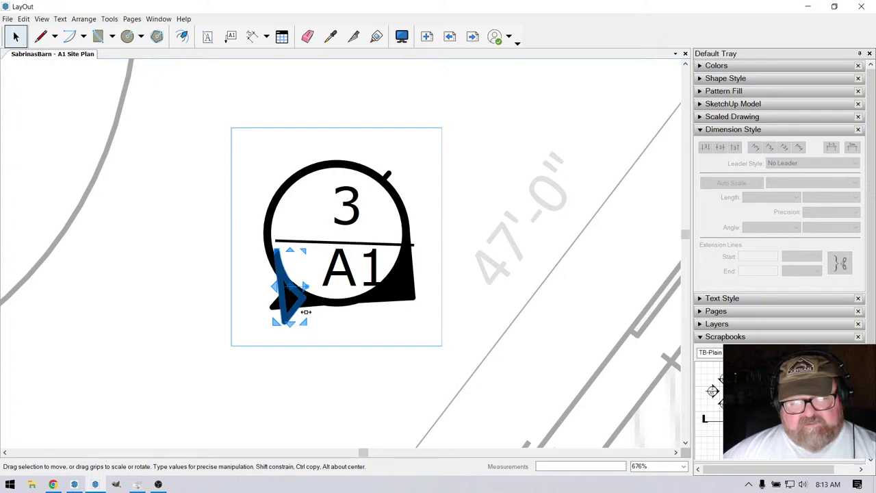
pyautogui.moveTo(310, 292); pyautogui.dragTo(227, 207)
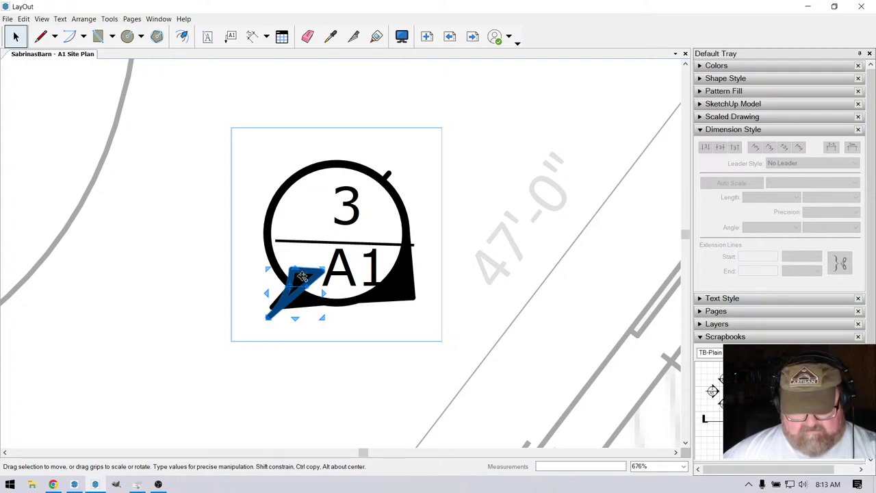
pyautogui.moveTo(301, 276); pyautogui.dragTo(276, 327)
pyautogui.moveTo(301, 295); pyautogui.dragTo(340, 232)
pyautogui.hotkey('ctrl', 'z')
pyautogui.hotkey('ctrl', 'z')
pyautogui.hotkey('ctrl', 'z')
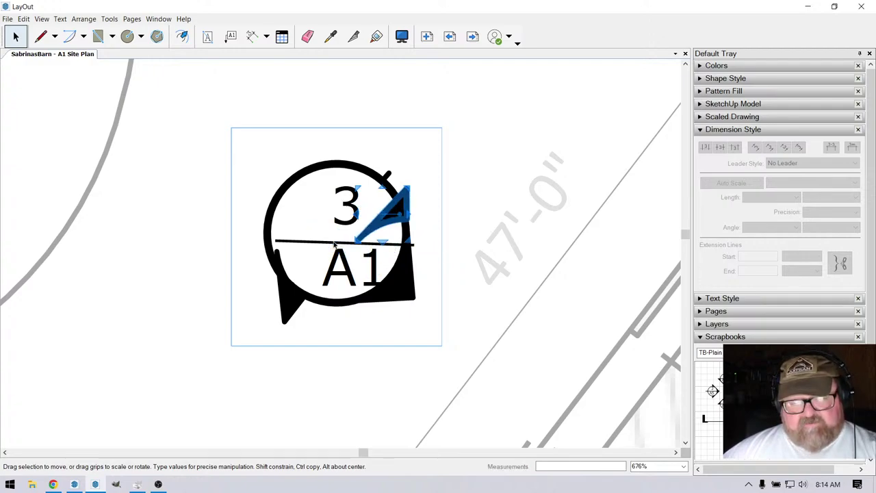
pyautogui.hotkey('ctrl', 'z')
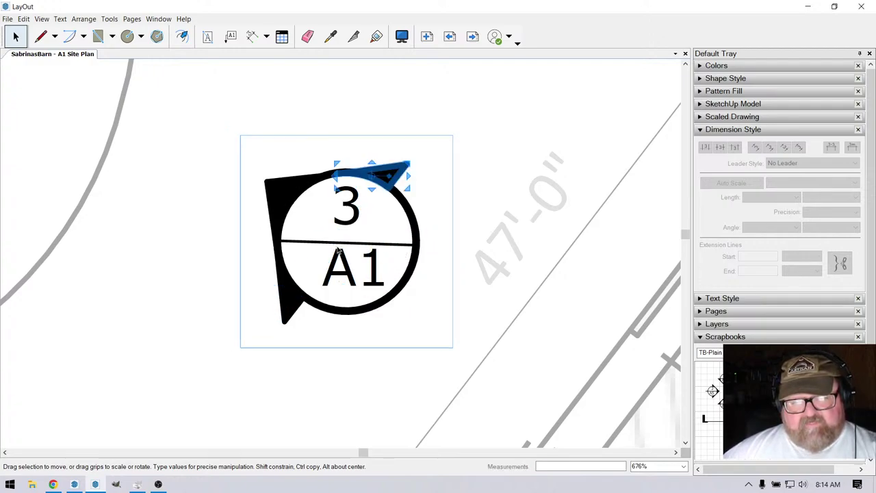
pyautogui.click(228, 175)
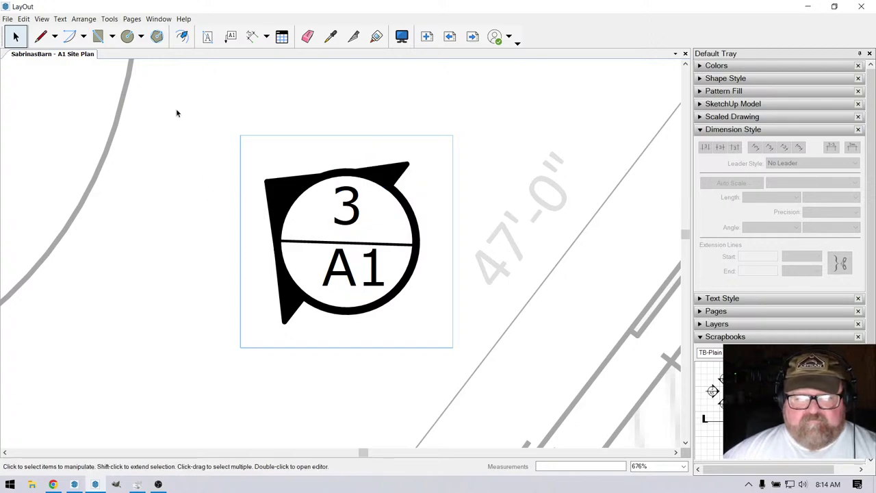
# Rotate the whole section marker about its centre.
pyautogui.moveTo(199, 99); pyautogui.dragTo(451, 346)
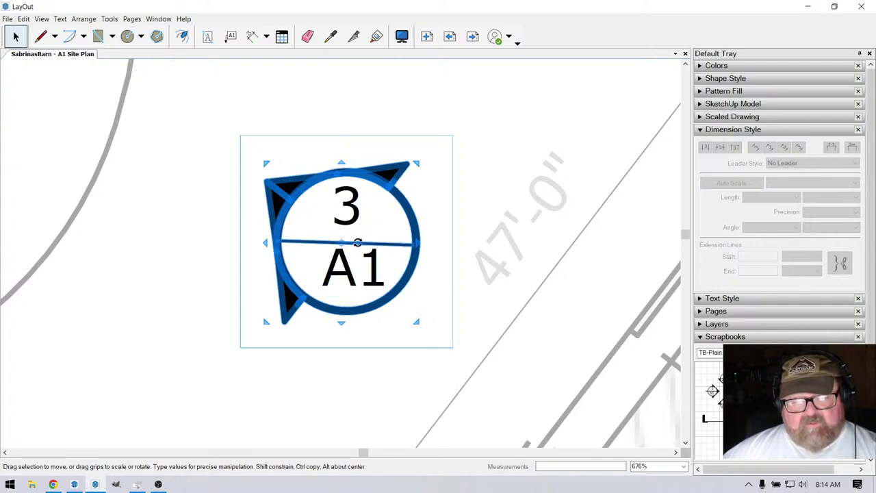
pyautogui.moveTo(357, 242); pyautogui.dragTo(212, 243)
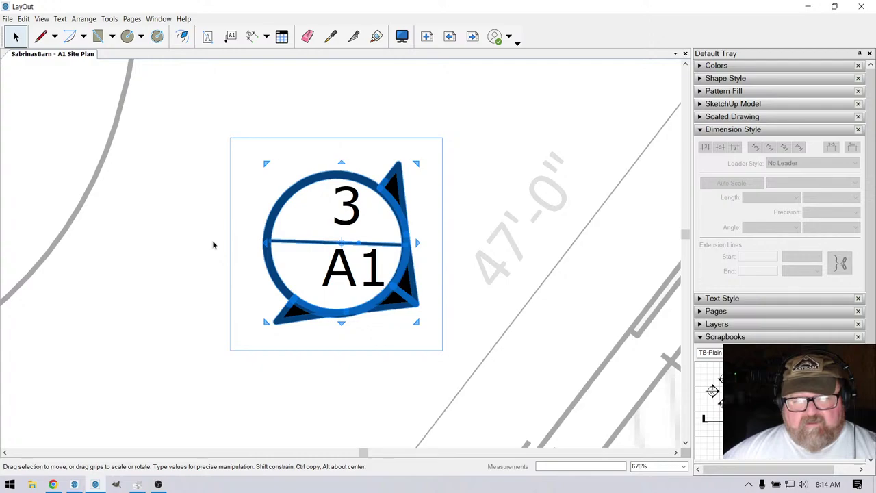
pyautogui.click(179, 248)
# Shift the circle and 3/A1 text group left and stretch it wider.
pyautogui.click(343, 267)
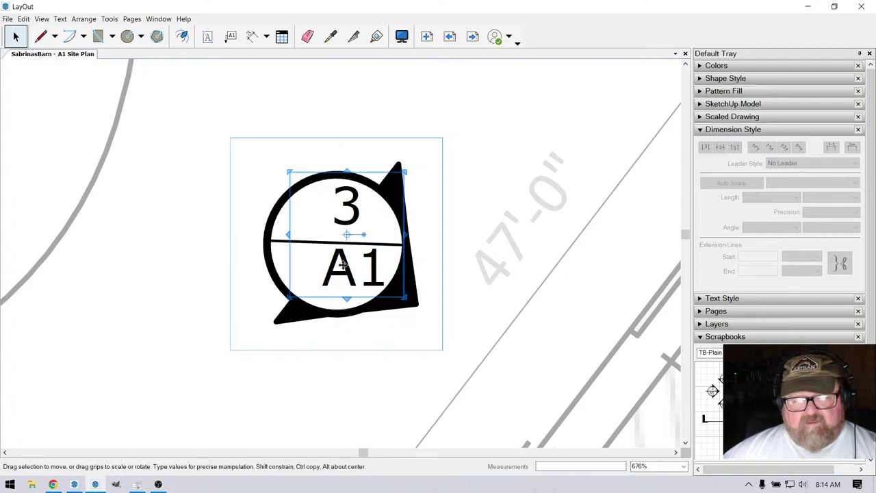
pyautogui.moveTo(343, 265); pyautogui.dragTo(320, 267)
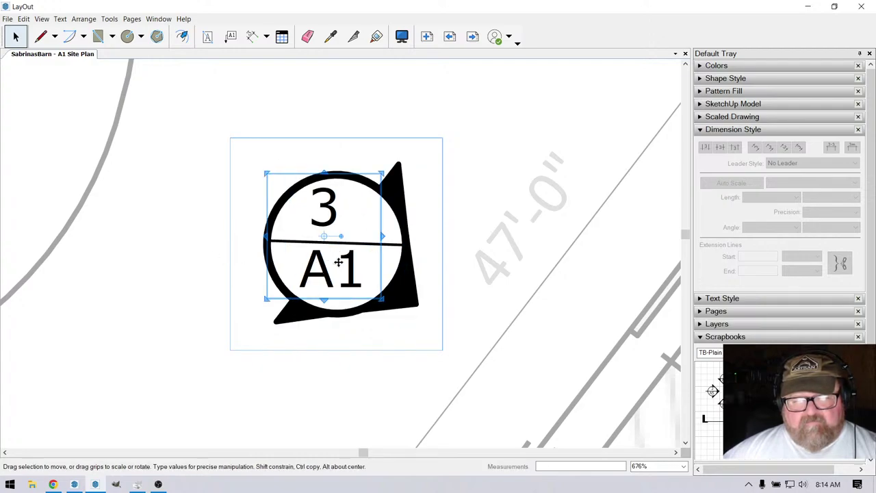
pyautogui.moveTo(382, 237); pyautogui.dragTo(399, 237)
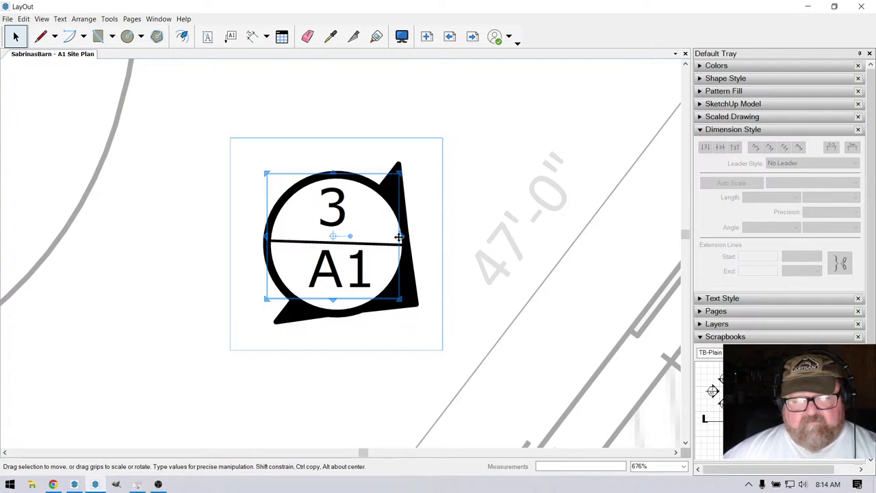
pyautogui.click(216, 249)
# Nudge the lower-left, lower-right, right and upper-right triangles together into place.
pyautogui.scroll(-2, 360, 273)
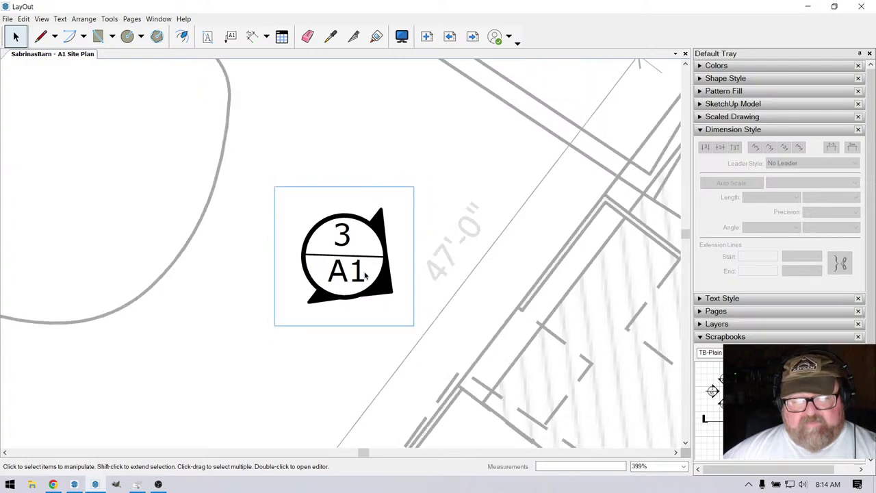
pyautogui.scroll(1, 363, 273)
pyautogui.scroll(1, 363, 274)
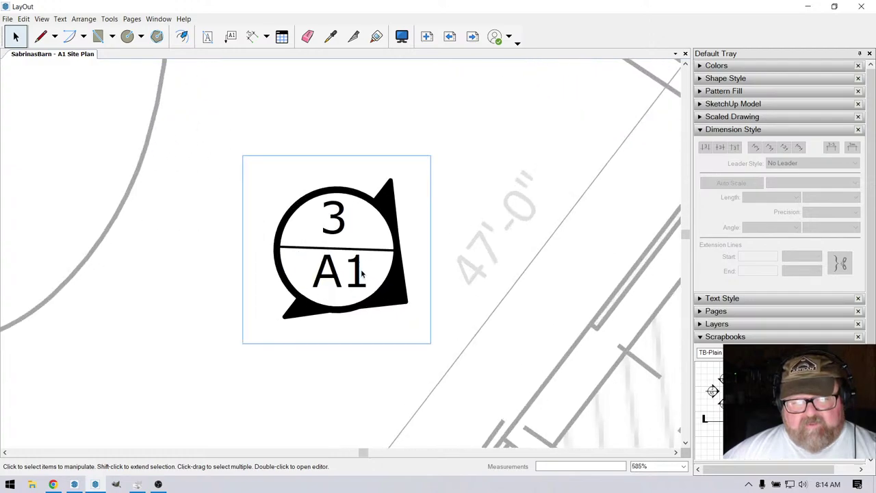
pyautogui.click(385, 303)
pyautogui.scroll(3, 308, 318)
pyautogui.click(298, 311)
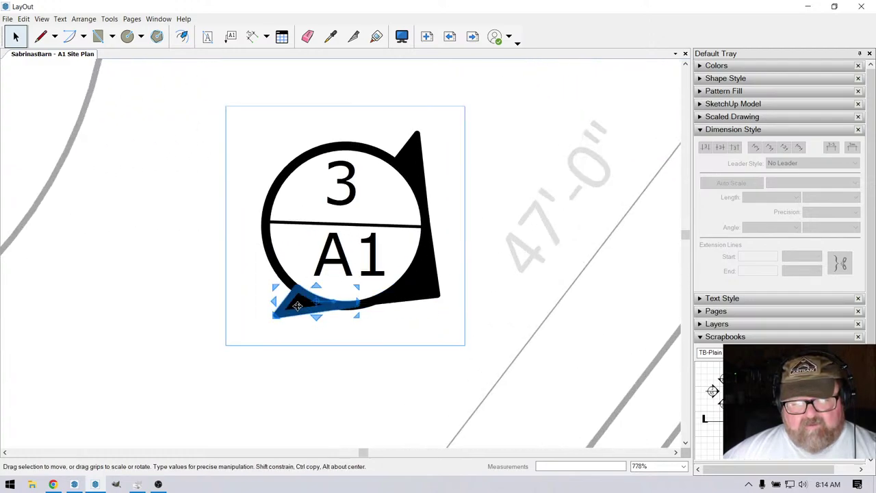
pyautogui.keyDown('shift'); pyautogui.click(416, 294); pyautogui.keyUp('shift')
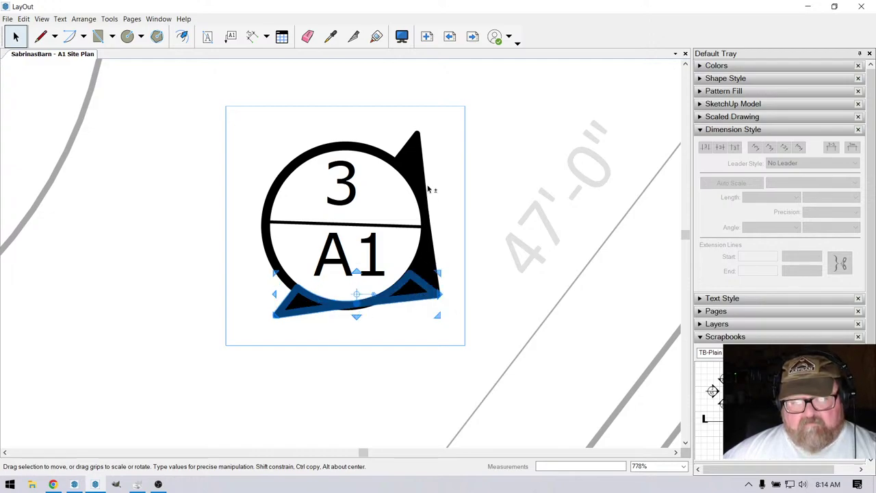
pyautogui.keyDown('shift'); pyautogui.click(419, 165); pyautogui.keyUp('shift')
pyautogui.scroll(4, 395, 293)
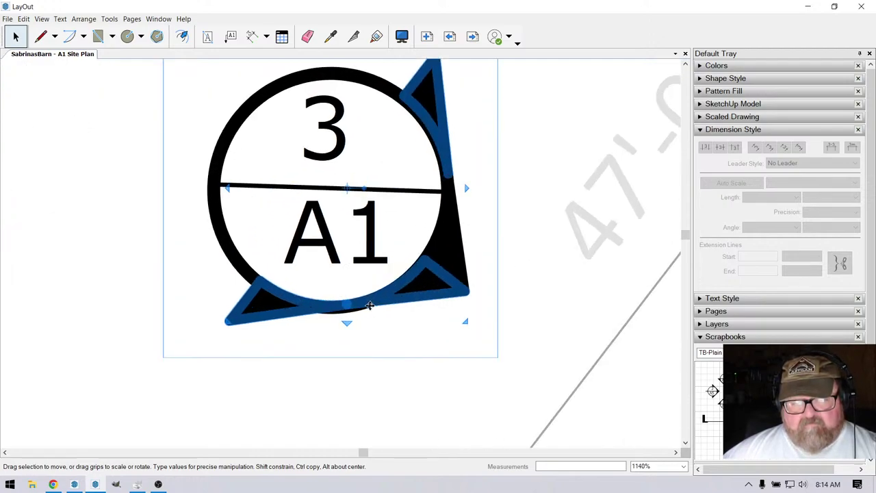
pyautogui.moveTo(286, 312); pyautogui.dragTo(280, 320)
# Move the right-side triangle slightly down and right, and the top triangle slightly right.
pyautogui.click(447, 264)
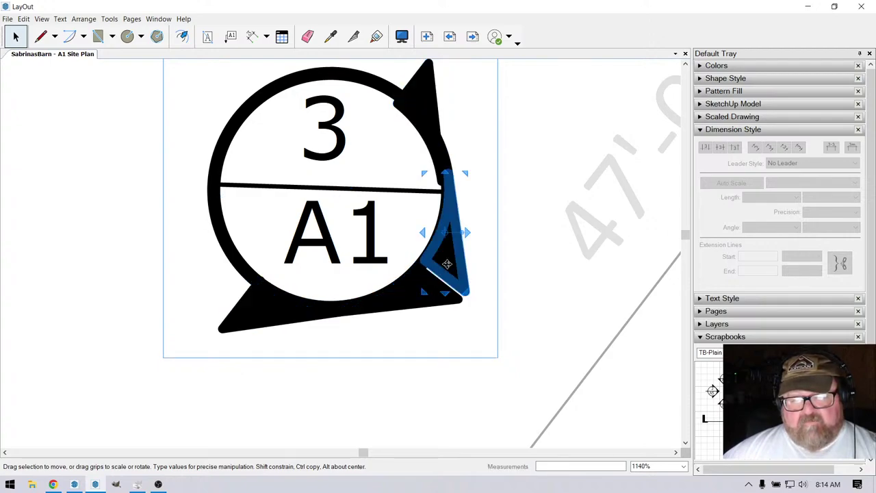
pyautogui.moveTo(447, 264); pyautogui.dragTo(445, 272)
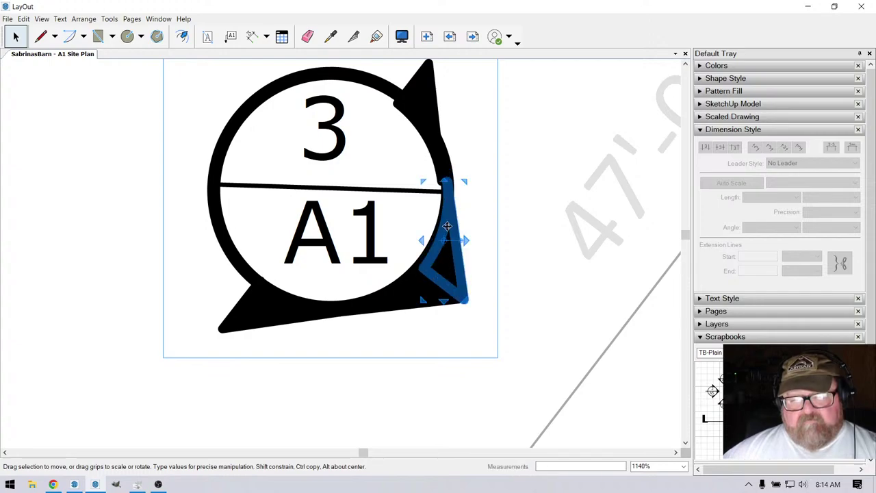
pyautogui.moveTo(447, 227); pyautogui.dragTo(456, 231)
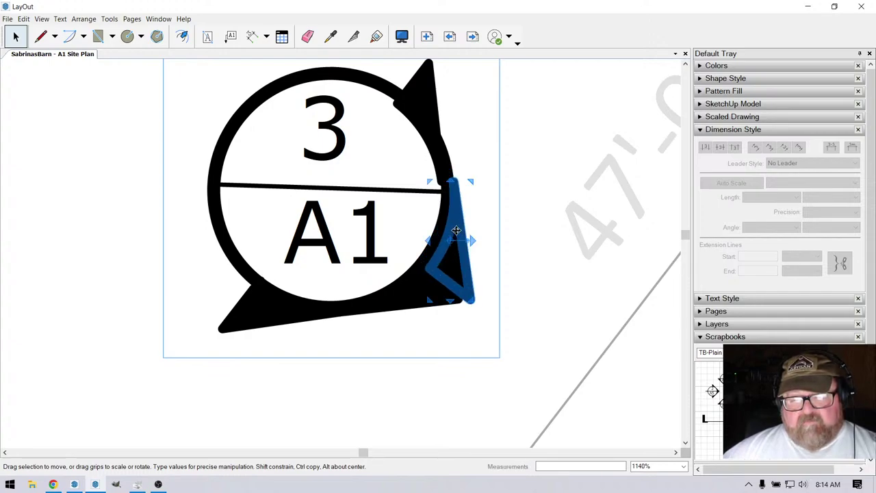
pyautogui.click(420, 114)
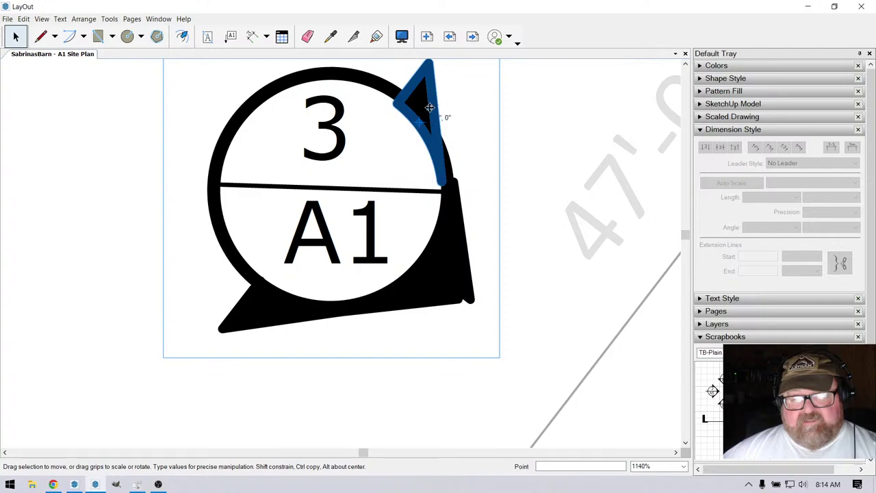
pyautogui.moveTo(432, 107)
pyautogui.mouseDown()
pyautogui.moveTo(445, 111)
pyautogui.moveTo(438, 108)
pyautogui.mouseUp()
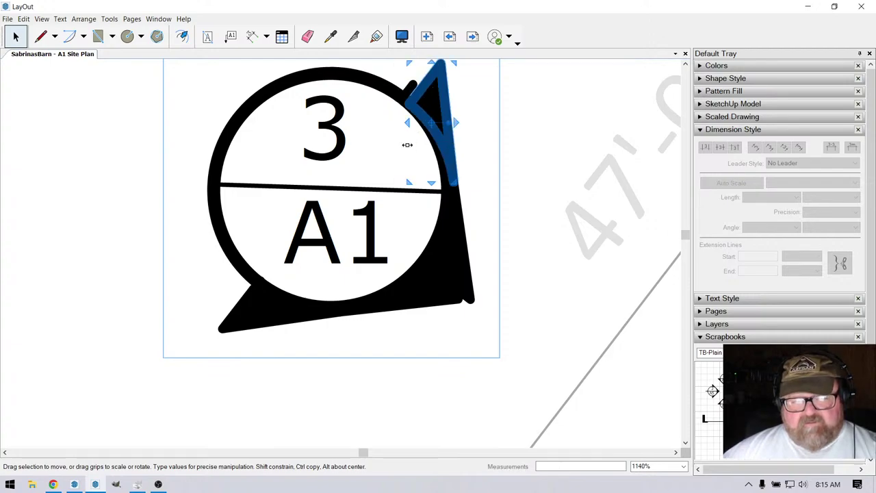
# Reshape the top triangle's notch edge and stretch the bottom-right triangle to the right.
pyautogui.doubleClick(413, 83)
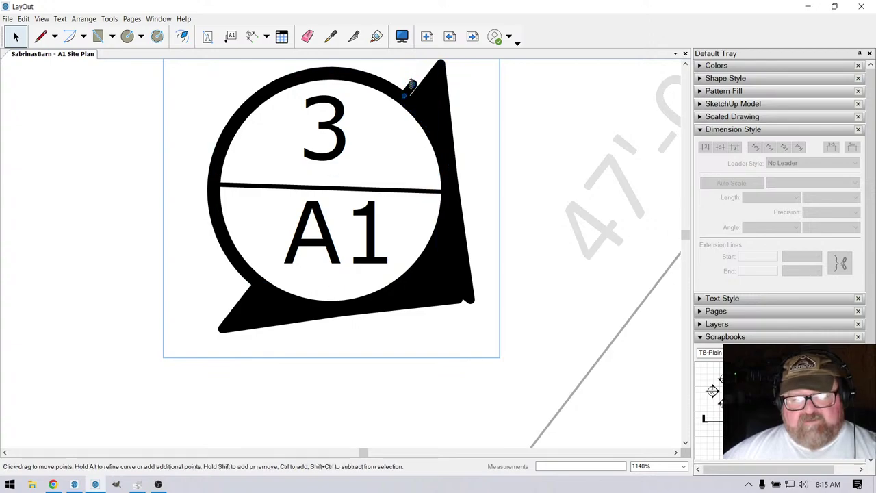
pyautogui.moveTo(410, 85); pyautogui.dragTo(409, 97)
pyautogui.click(438, 294)
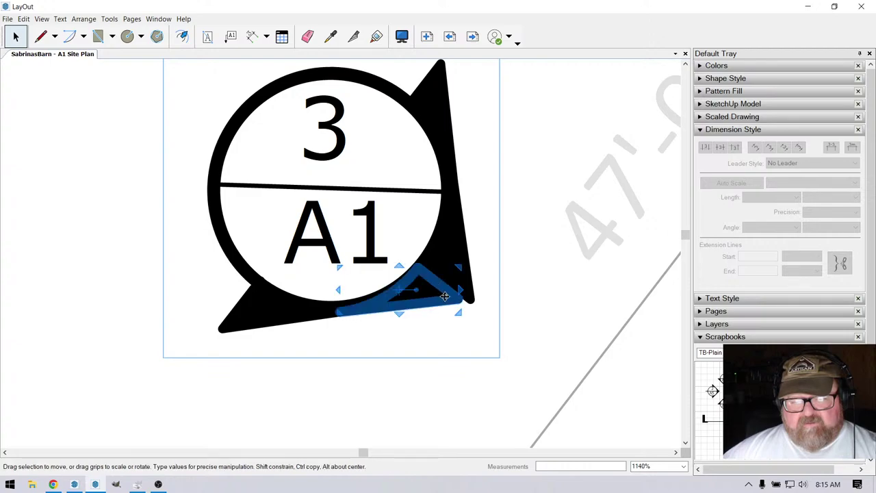
pyautogui.moveTo(460, 300); pyautogui.dragTo(470, 298)
pyautogui.click(199, 265)
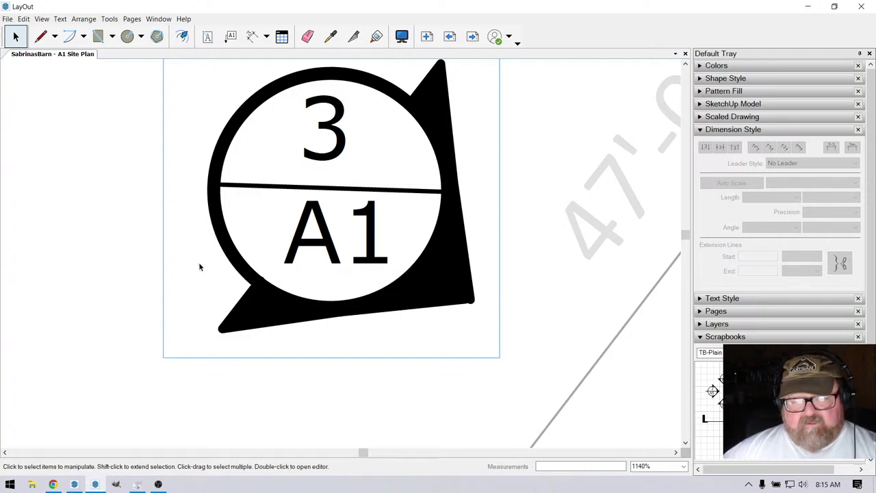
pyautogui.scroll(-5, 299, 280)
pyautogui.scroll(-7, 328, 233)
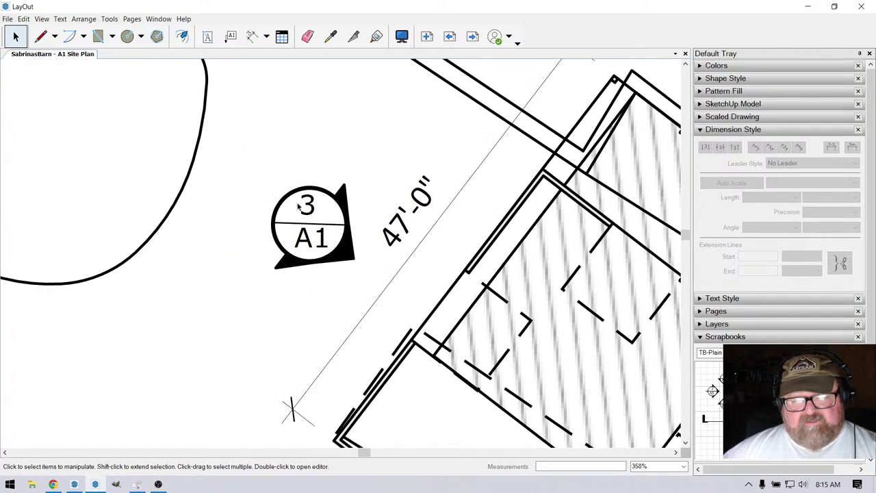
pyautogui.scroll(-2, 333, 236)
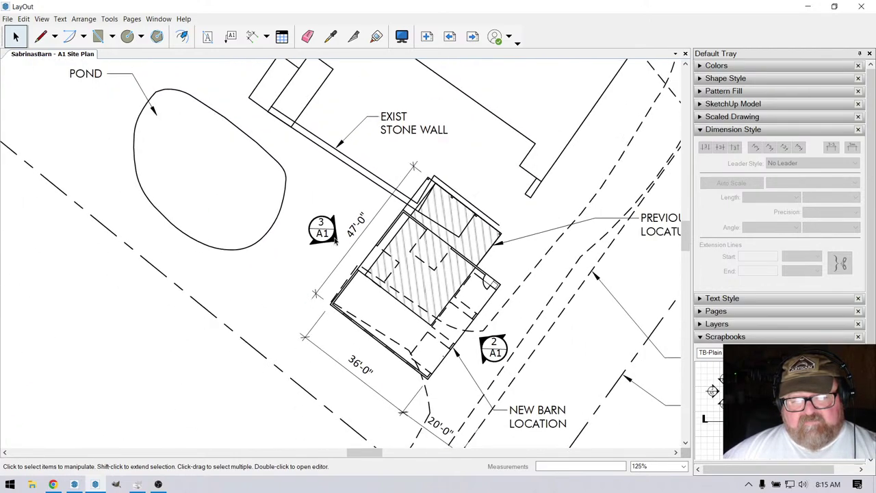
pyautogui.scroll(1, 286, 181)
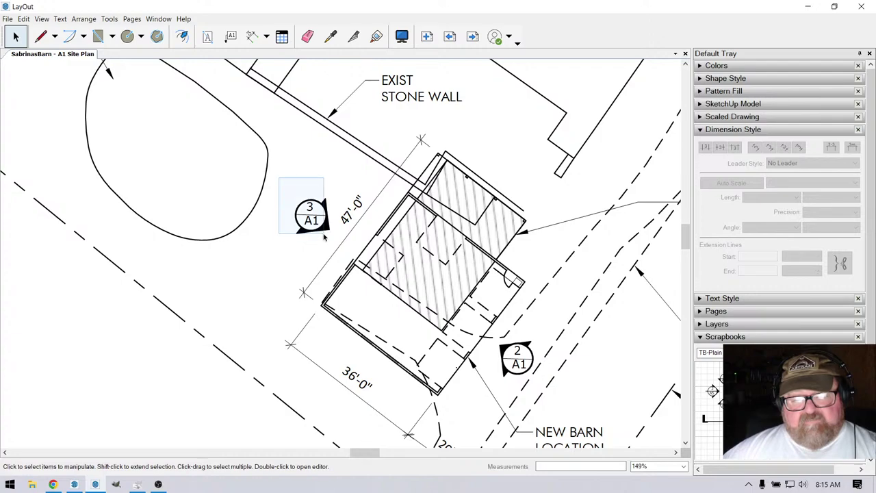
pyautogui.click(313, 211)
pyautogui.moveTo(316, 207); pyautogui.dragTo(326, 182)
pyautogui.click(282, 189)
pyautogui.scroll(-3, 304, 233)
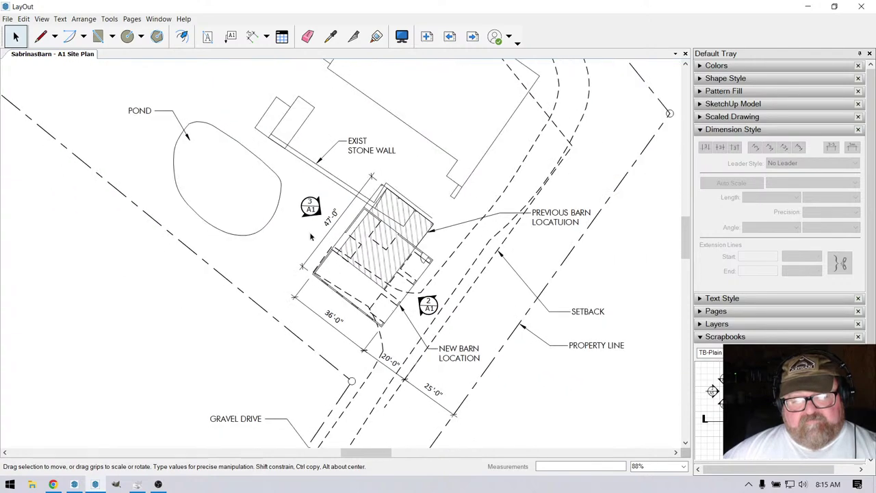
pyautogui.scroll(-1, 311, 237)
pyautogui.scroll(4, 311, 237)
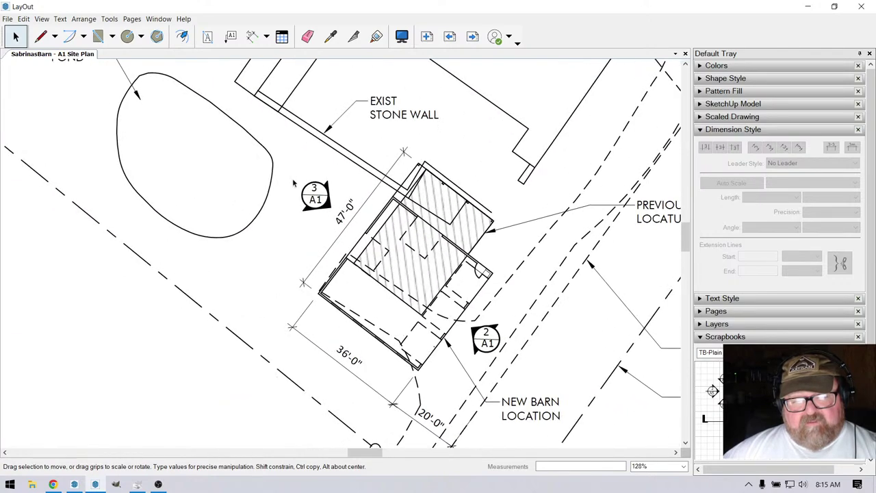
pyautogui.scroll(-5, 300, 206)
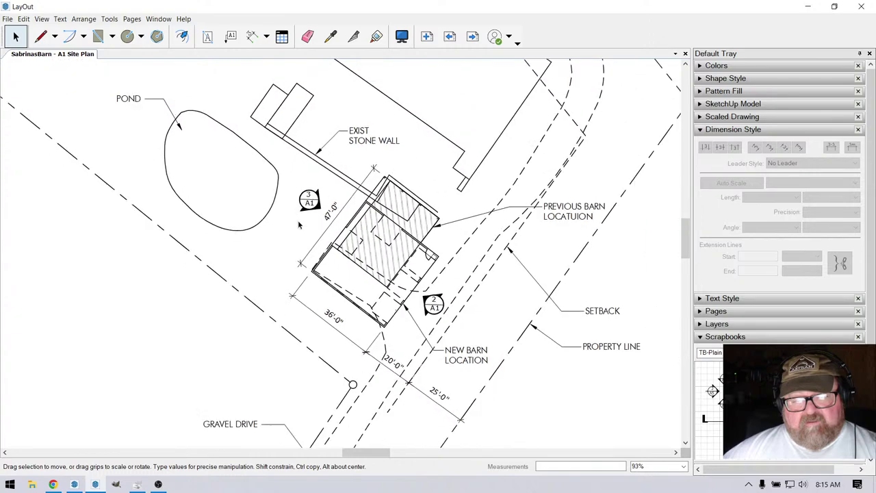
pyautogui.scroll(2, 385, 231)
pyautogui.scroll(-6, 385, 231)
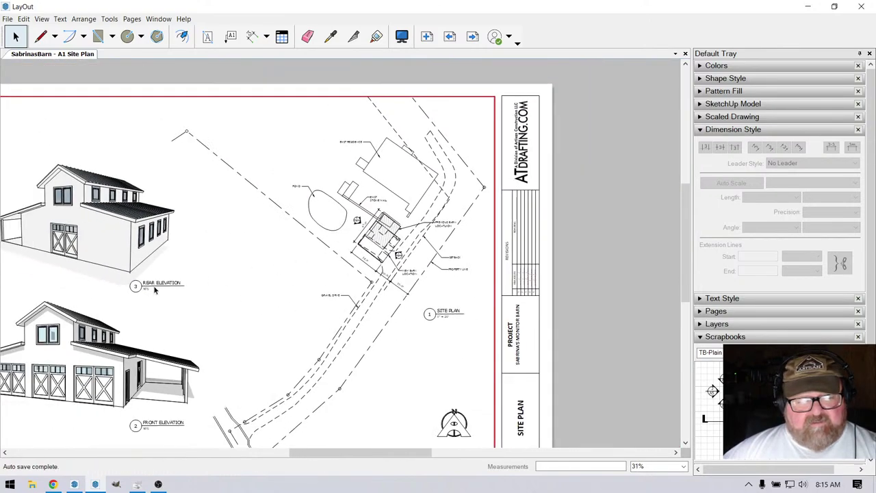
pyautogui.scroll(-2, 261, 227)
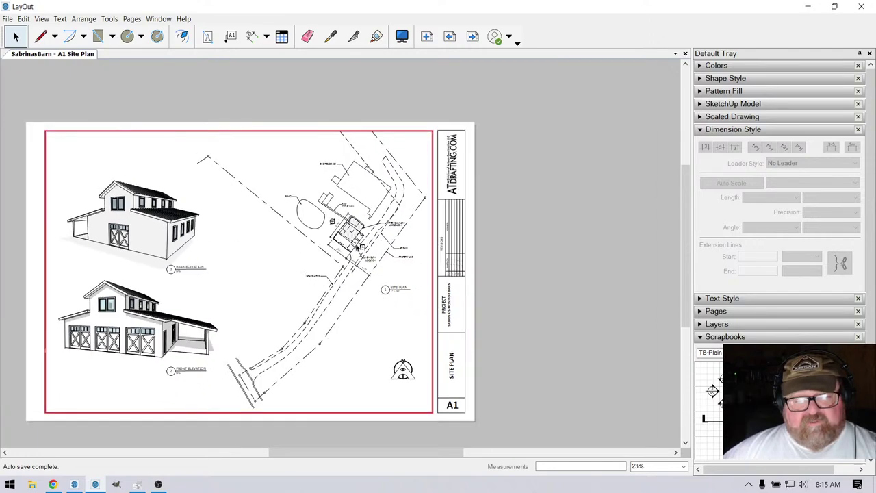
pyautogui.scroll(3, 366, 243)
pyautogui.scroll(3, 366, 243)
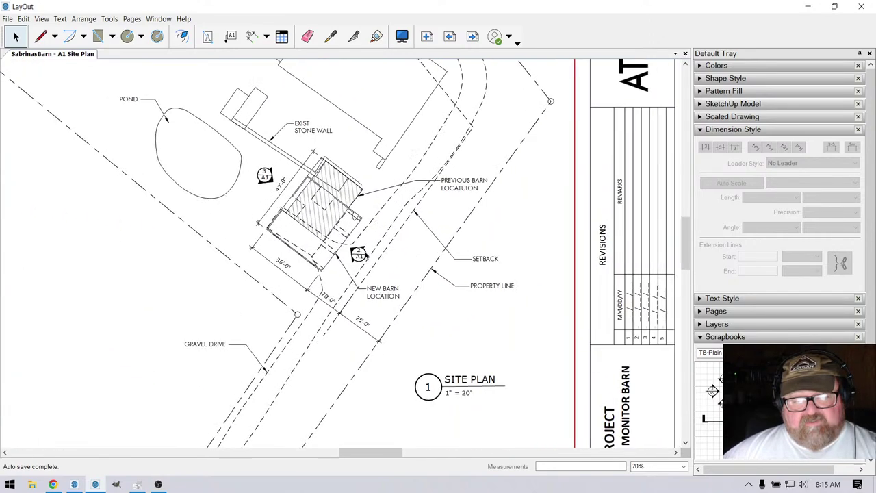
pyautogui.scroll(-4, 365, 257)
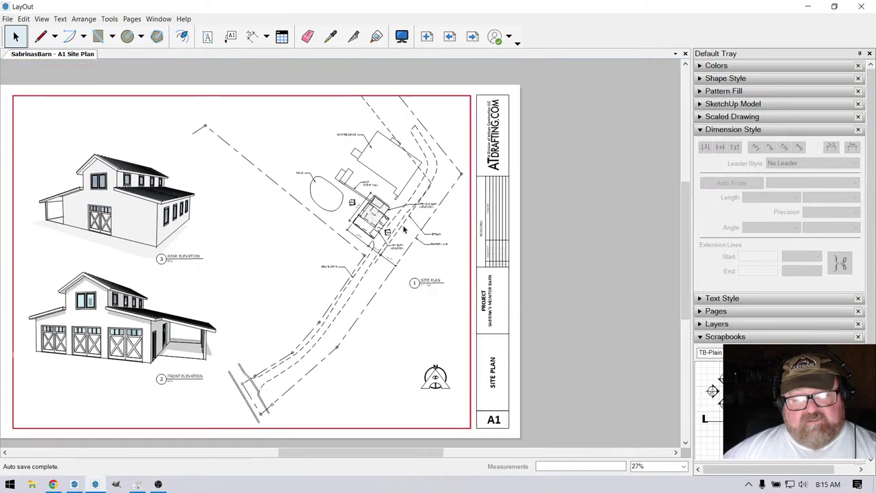
pyautogui.scroll(1, 272, 313)
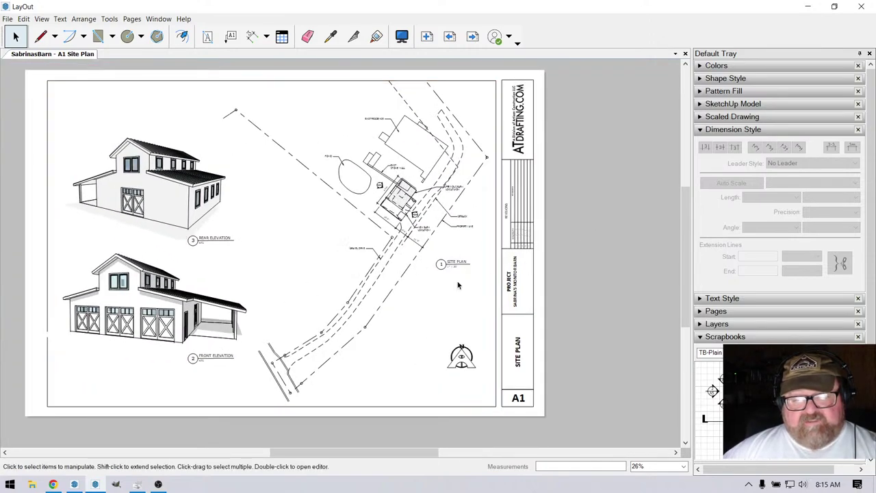
pyautogui.scroll(1, 479, 233)
pyautogui.scroll(-1, 405, 322)
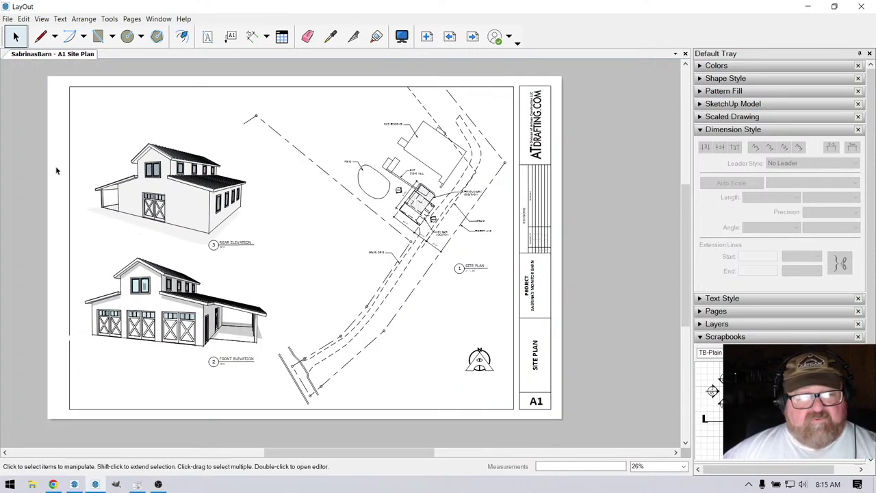
pyautogui.click(69, 156)
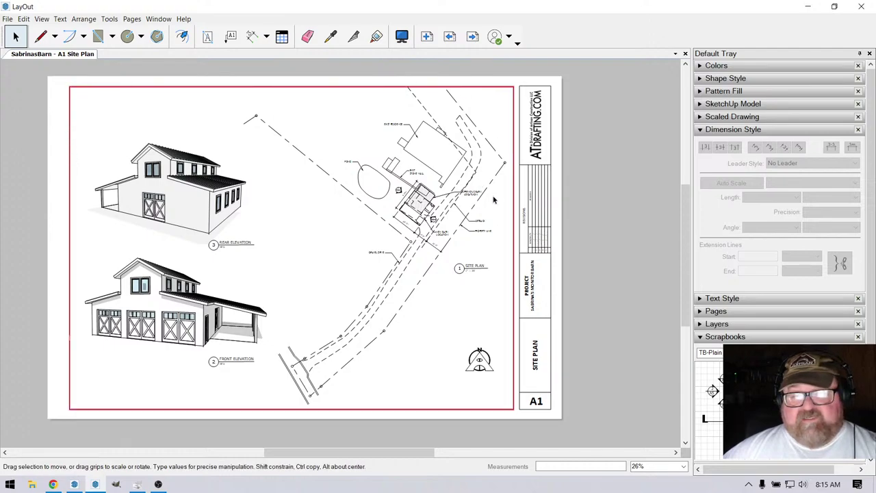
pyautogui.click(610, 203)
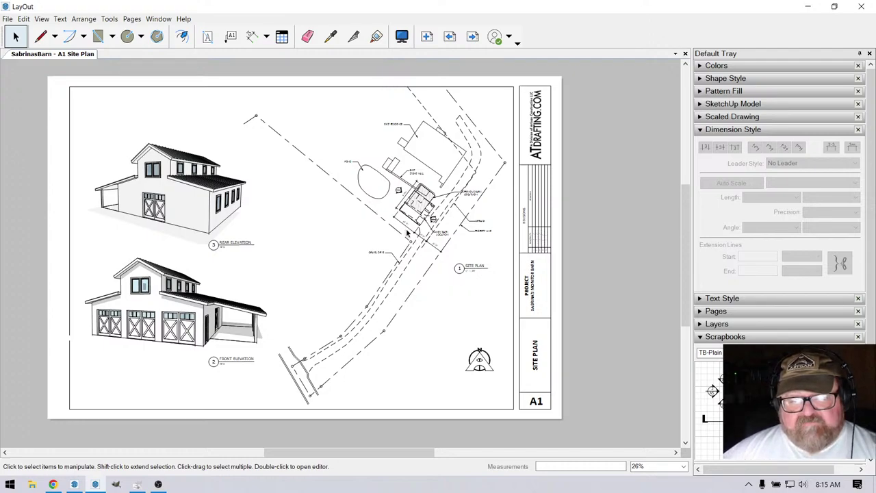
pyautogui.scroll(5, 443, 199)
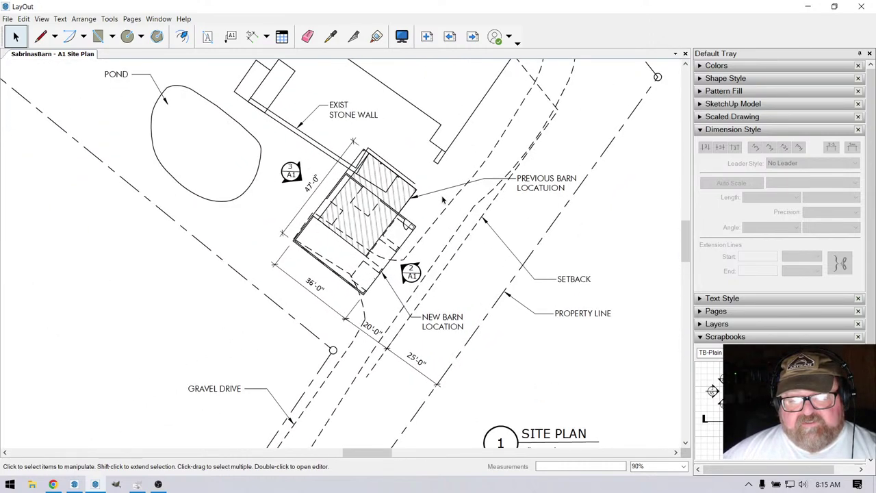
pyautogui.scroll(1, 443, 200)
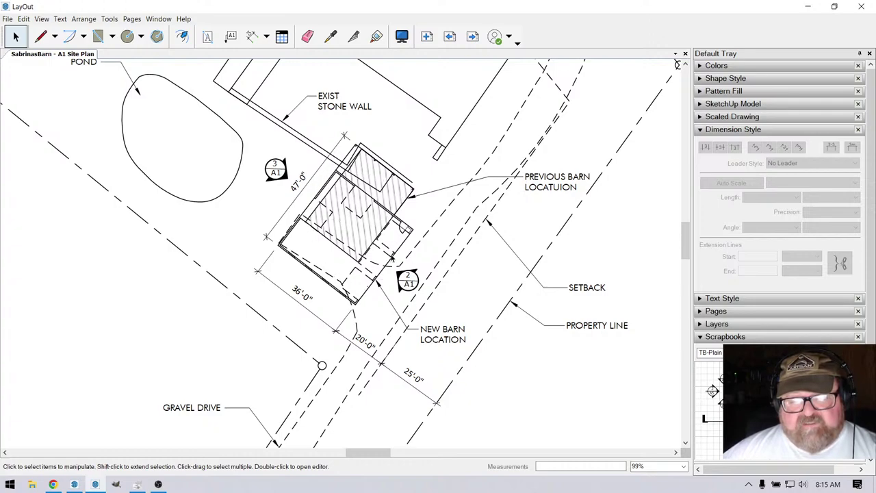
pyautogui.scroll(-5, 394, 256)
pyautogui.scroll(6, 407, 251)
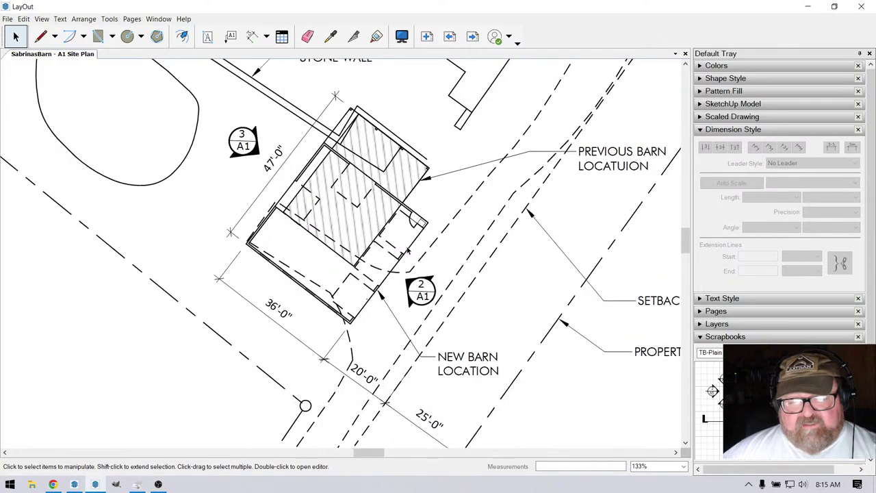
pyautogui.scroll(1, 409, 250)
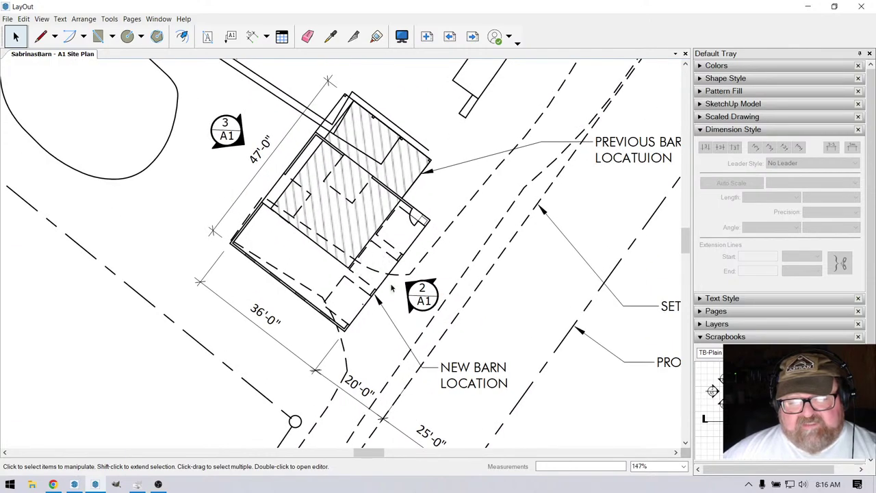
pyautogui.scroll(-12, 419, 300)
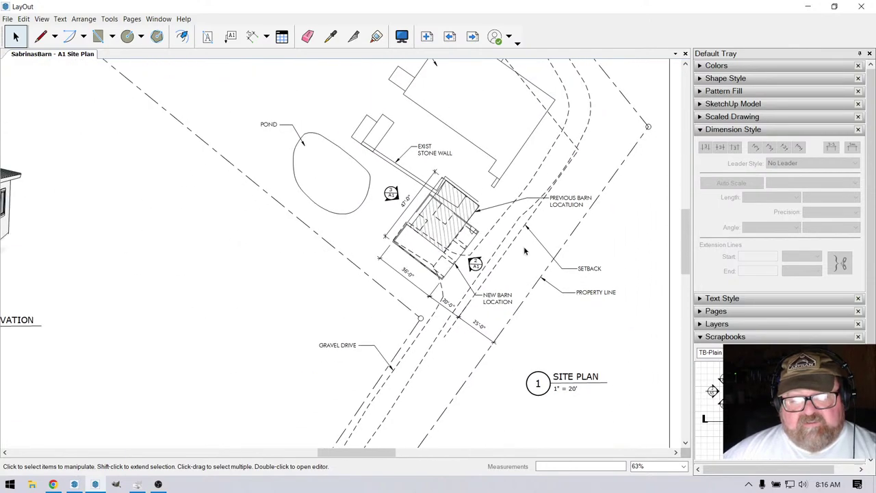
pyautogui.scroll(-5, 522, 250)
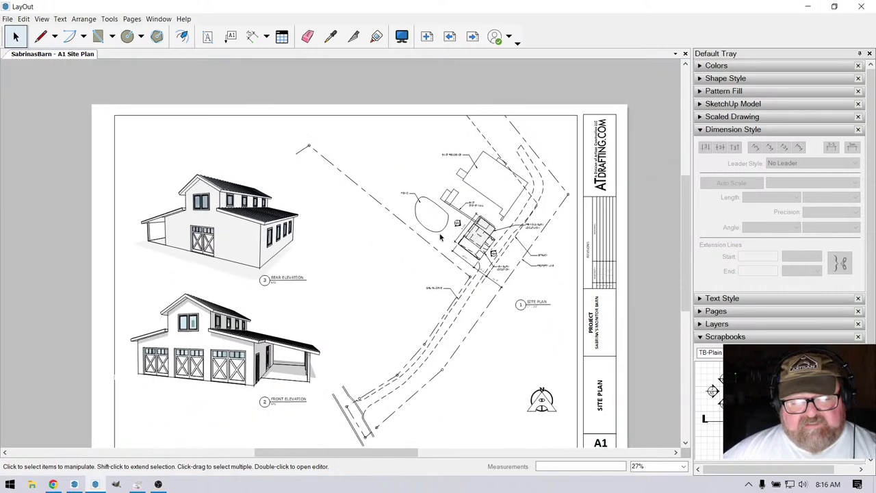
pyautogui.scroll(3, 327, 296)
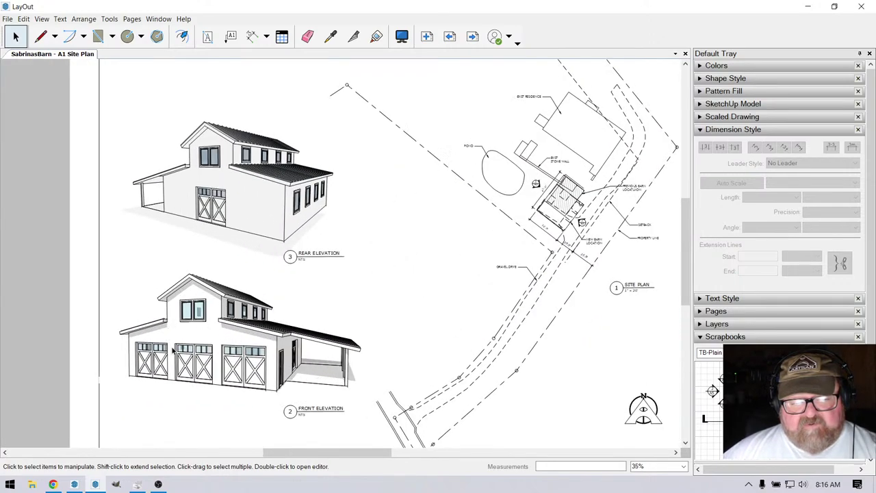
pyautogui.scroll(6, 182, 330)
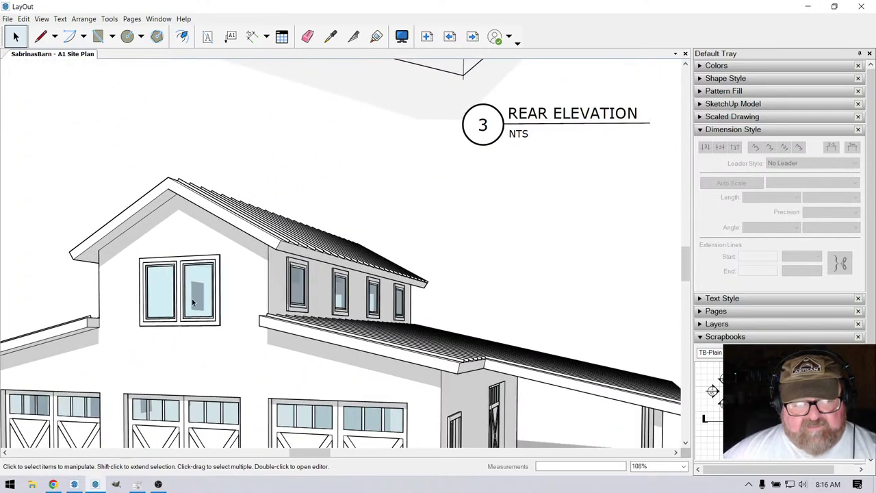
pyautogui.scroll(-6, 193, 302)
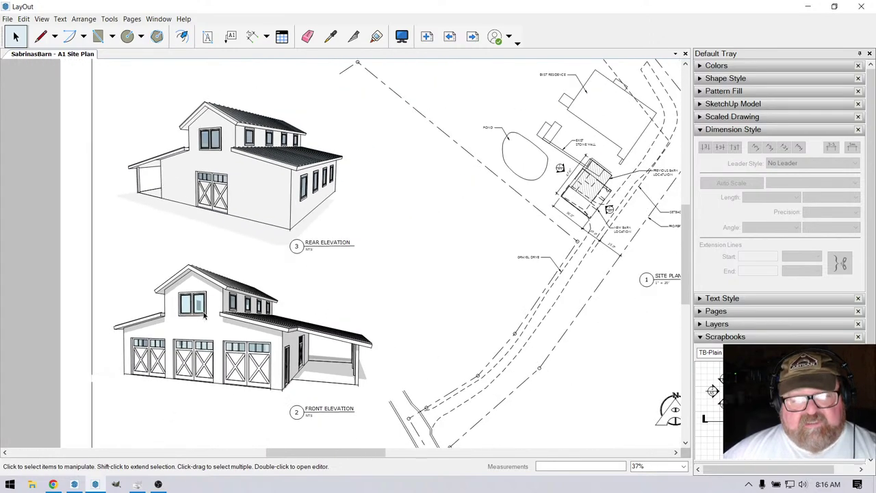
pyautogui.scroll(-2, 203, 314)
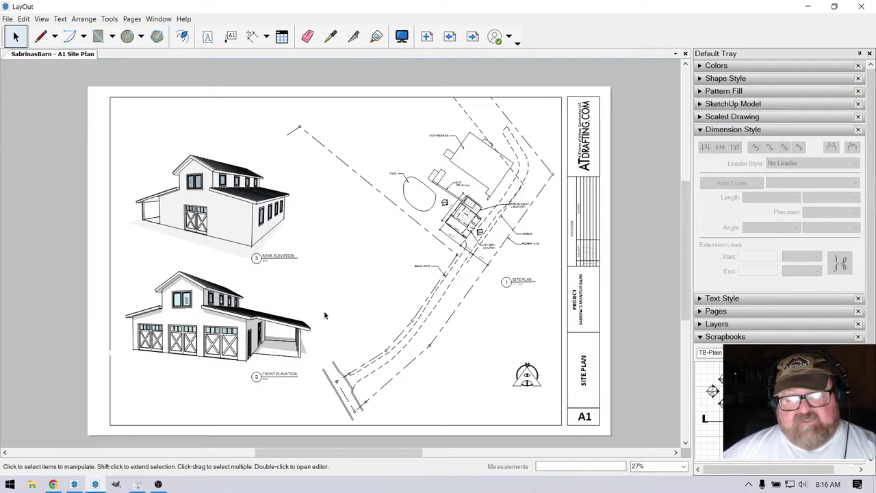
pyautogui.scroll(-1, 324, 320)
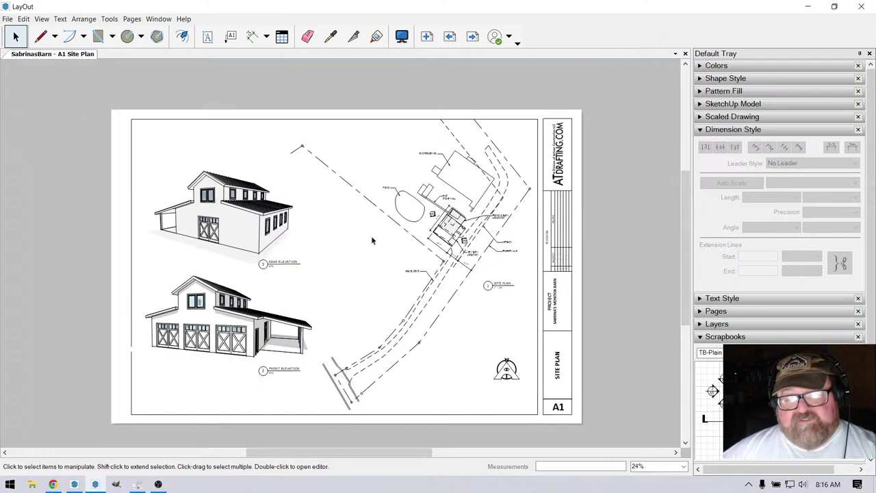
# Select the A1 site plan viewport and tug its top grip.
pyautogui.click(442, 193)
pyautogui.scroll(4, 341, 91)
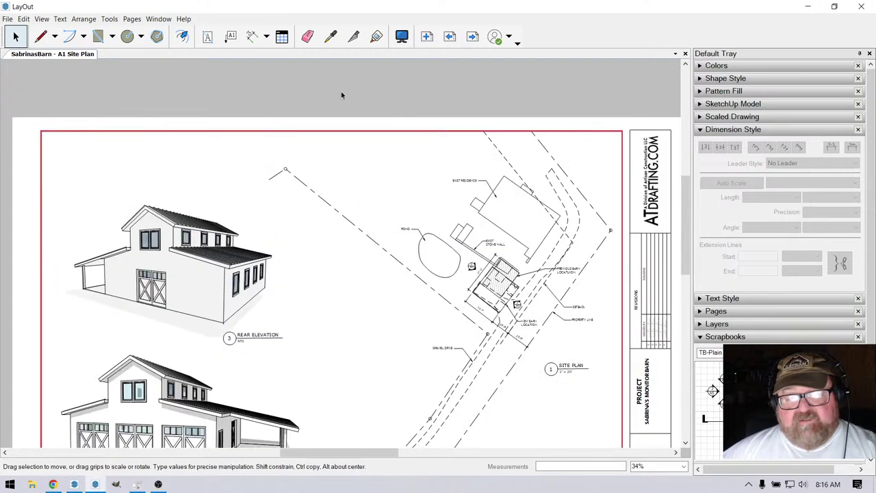
pyautogui.click(480, 172)
pyautogui.scroll(4, 480, 177)
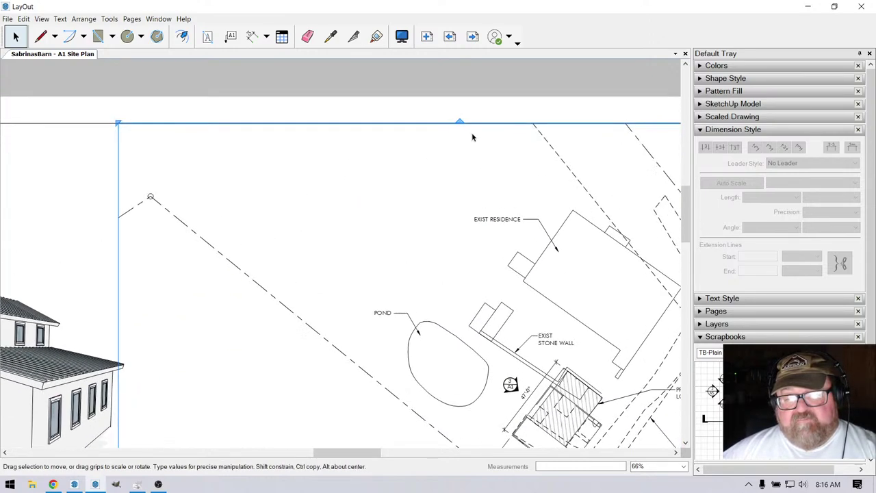
pyautogui.moveTo(460, 124); pyautogui.dragTo(461, 127)
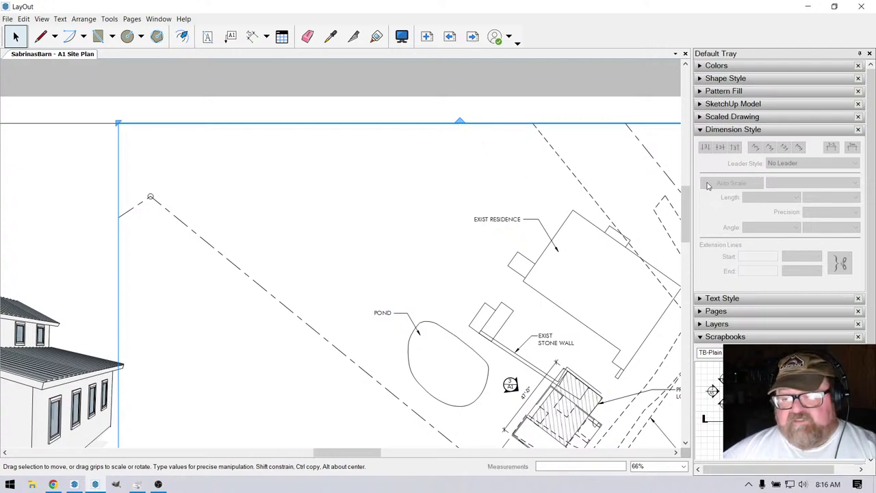
# Swap Dimension Style for the SketchUp Model panel and trim the viewport's top edge slightly down.
pyautogui.click(700, 129)
pyautogui.click(700, 104)
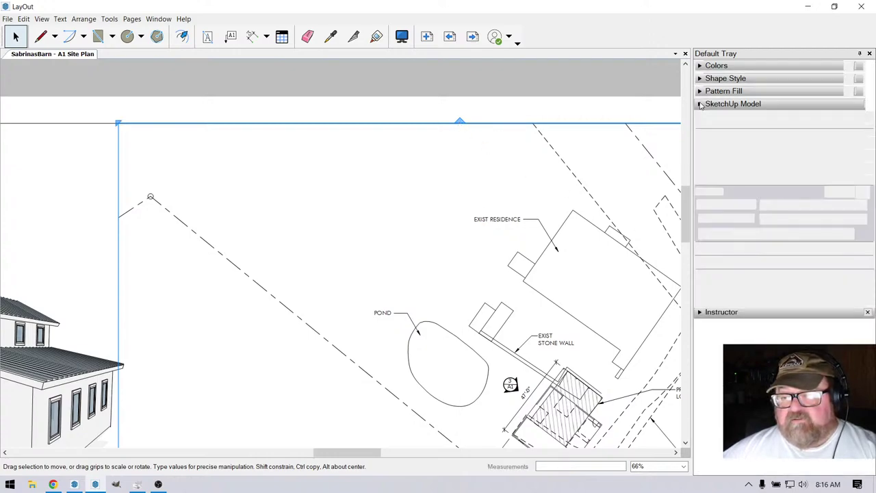
pyautogui.moveTo(460, 119); pyautogui.dragTo(461, 130)
pyautogui.click(461, 112)
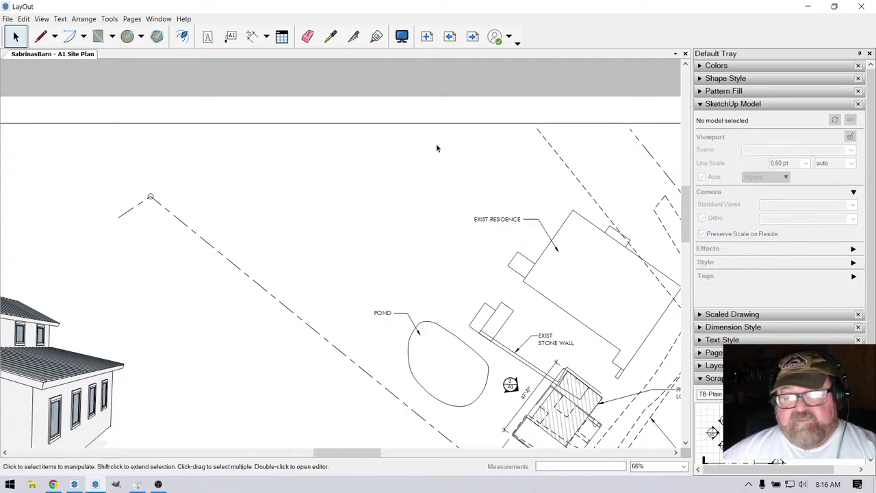
pyautogui.scroll(-6, 436, 148)
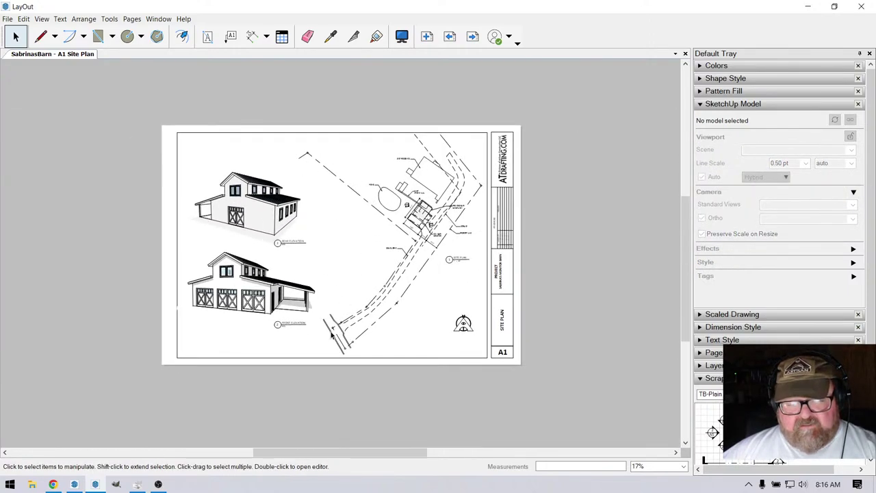
pyautogui.scroll(3, 332, 334)
pyautogui.scroll(-1, 360, 383)
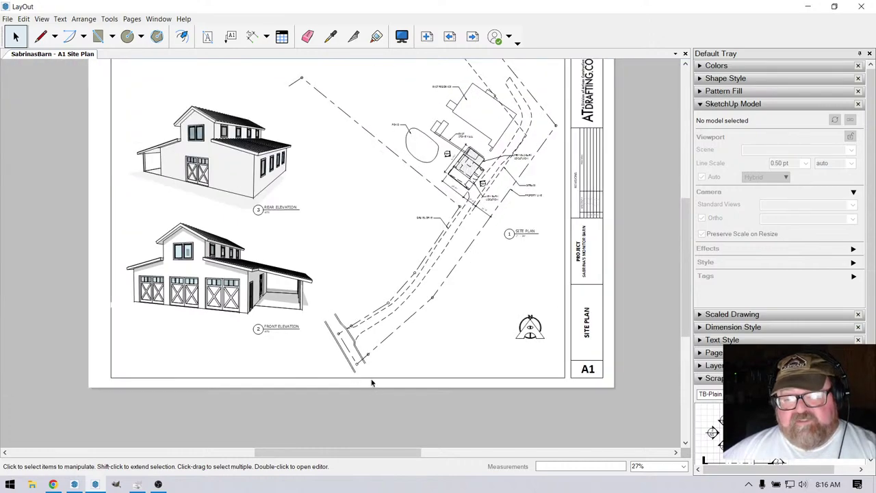
pyautogui.scroll(-1, 372, 383)
pyautogui.scroll(-1, 439, 385)
pyautogui.scroll(1, 463, 203)
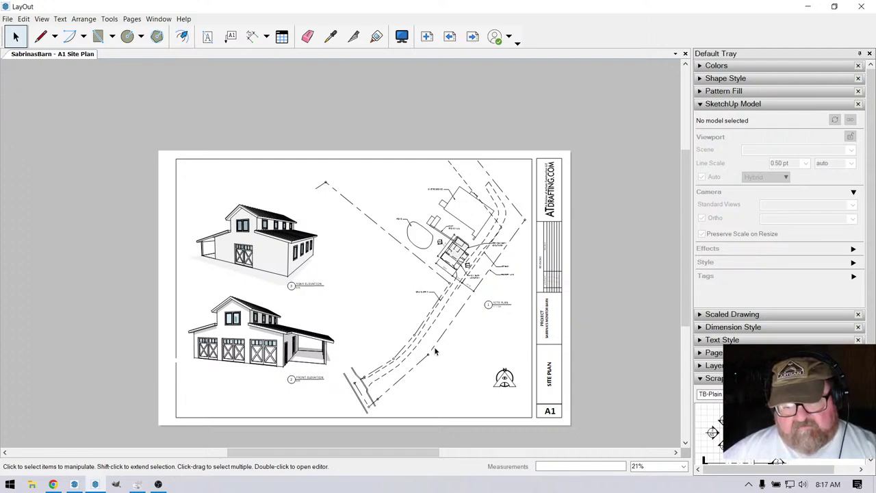
pyautogui.scroll(2, 440, 429)
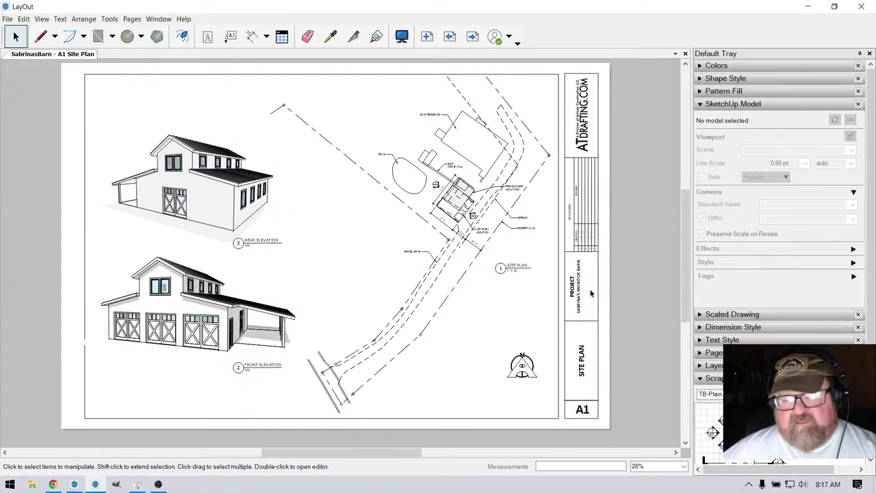
pyautogui.scroll(2, 590, 296)
pyautogui.scroll(-2, 575, 323)
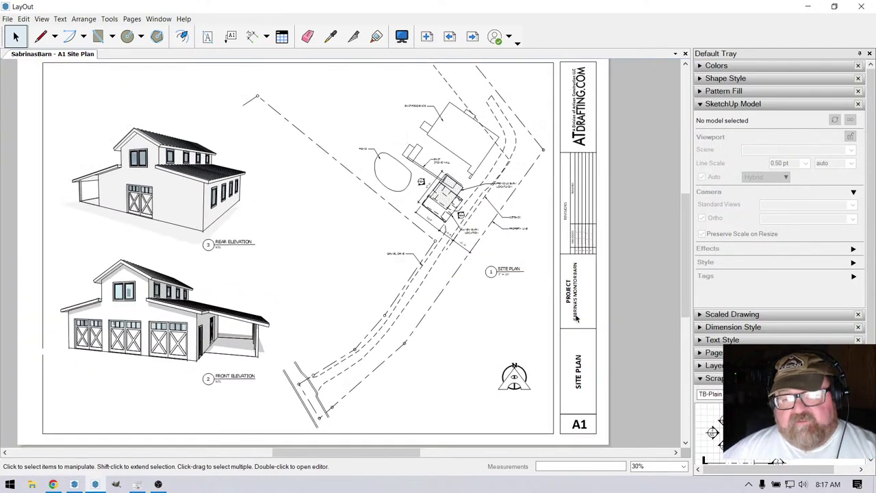
pyautogui.scroll(-2, 577, 318)
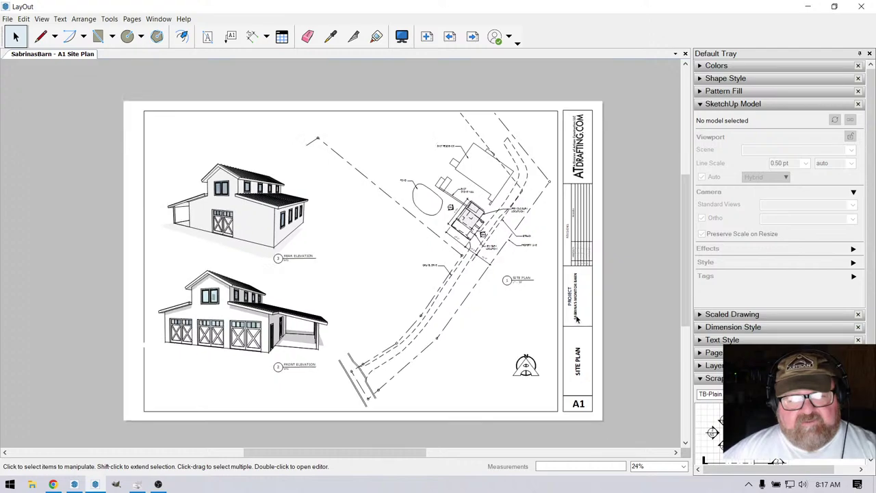
pyautogui.scroll(1, 551, 310)
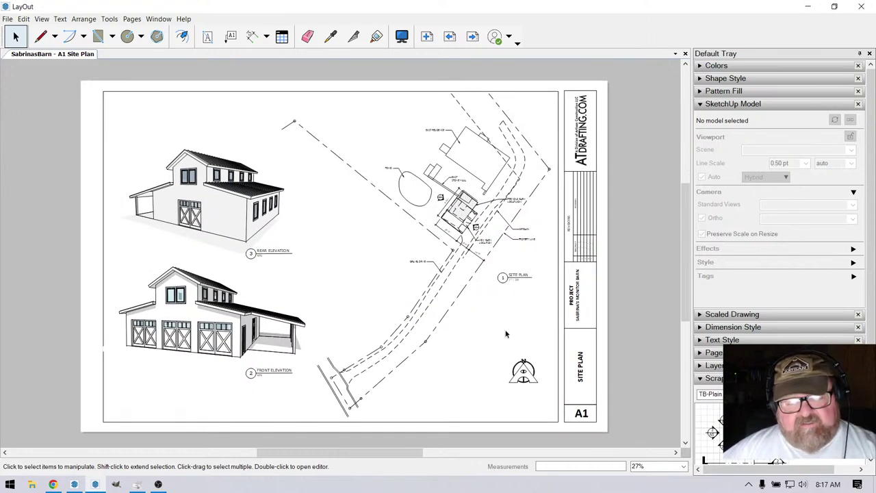
pyautogui.scroll(4, 332, 391)
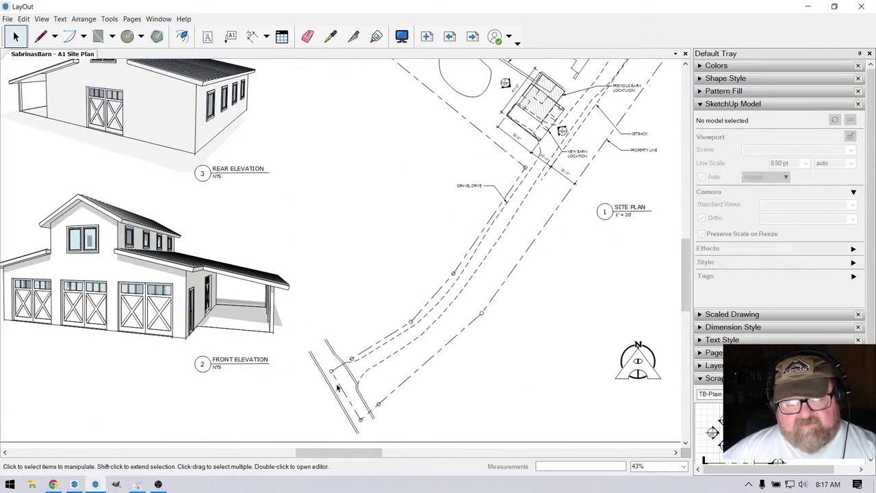
pyautogui.scroll(-9, 332, 356)
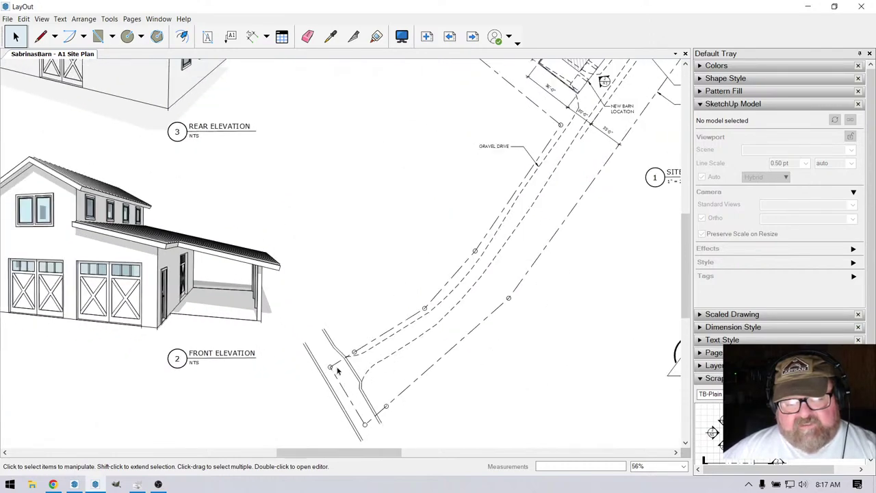
pyautogui.scroll(6, 211, 303)
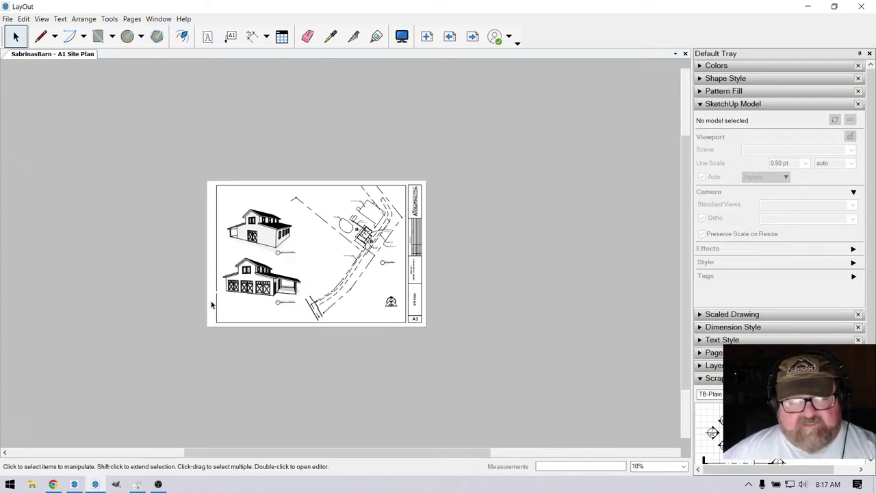
pyautogui.click(74, 484)
pyautogui.scroll(-2, 374, 260)
pyautogui.scroll(-1, 374, 260)
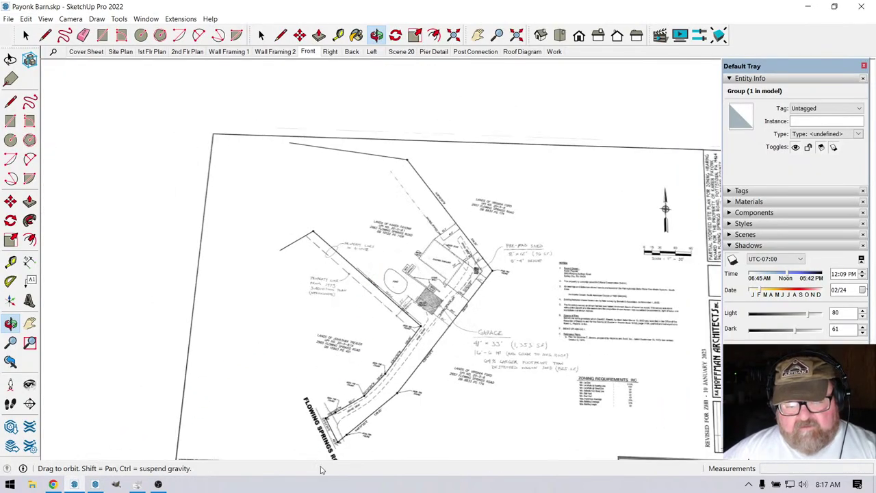
pyautogui.scroll(3, 322, 457)
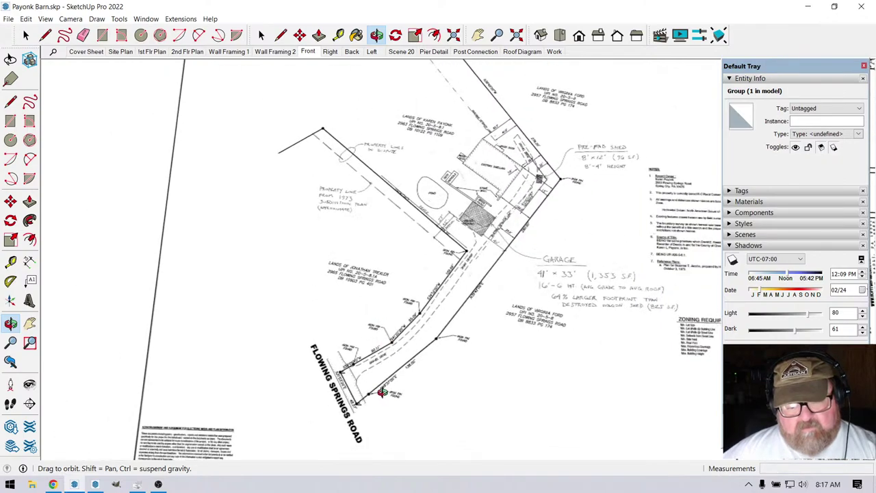
pyautogui.scroll(-1, 378, 387)
pyautogui.scroll(1, 378, 383)
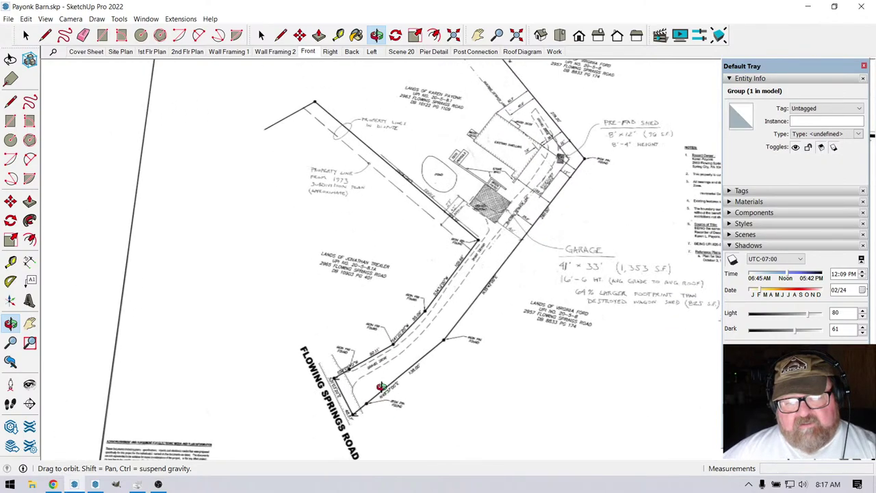
pyautogui.scroll(-1, 383, 385)
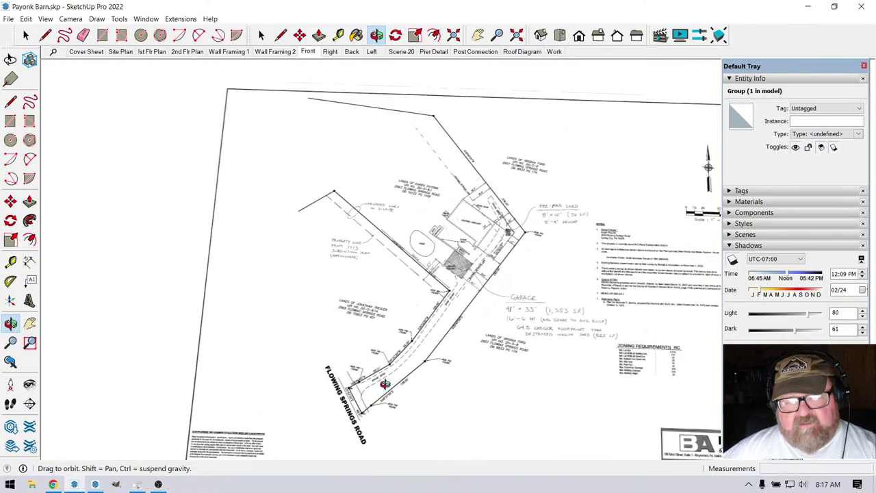
pyautogui.click(96, 486)
pyautogui.scroll(-3, 317, 412)
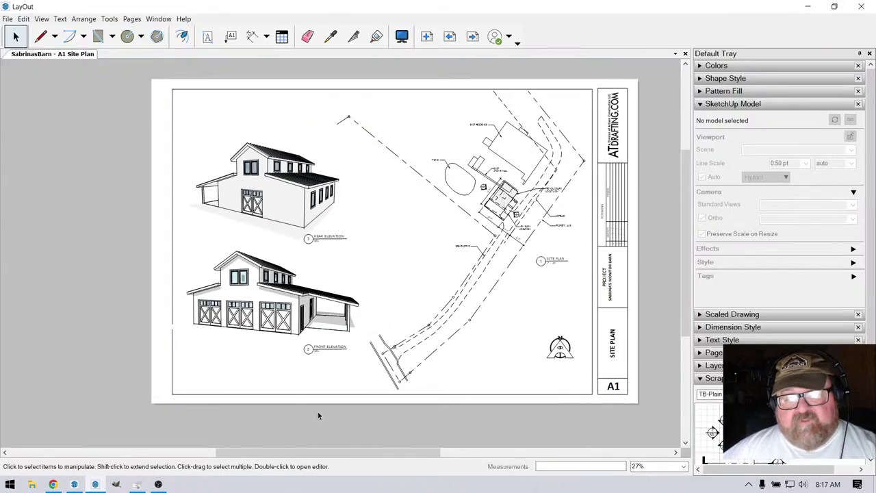
pyautogui.scroll(2, 435, 374)
pyautogui.scroll(1, 437, 376)
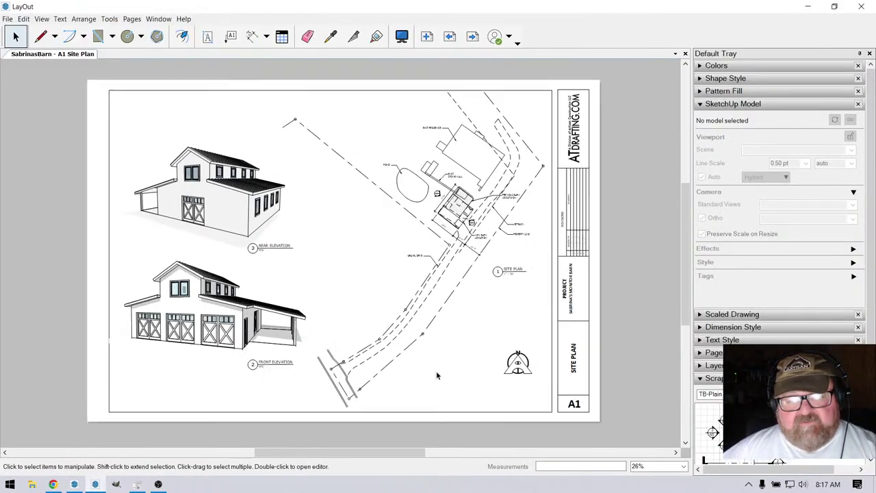
pyautogui.click(53, 484)
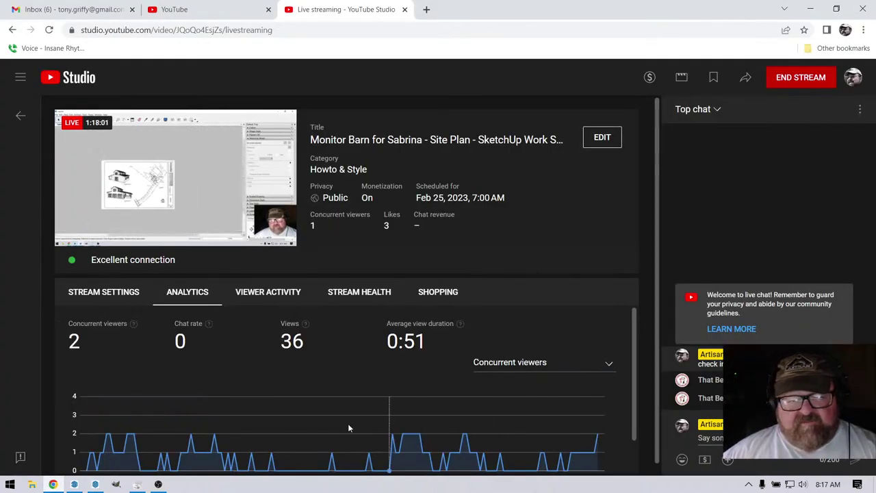
pyautogui.click(73, 484)
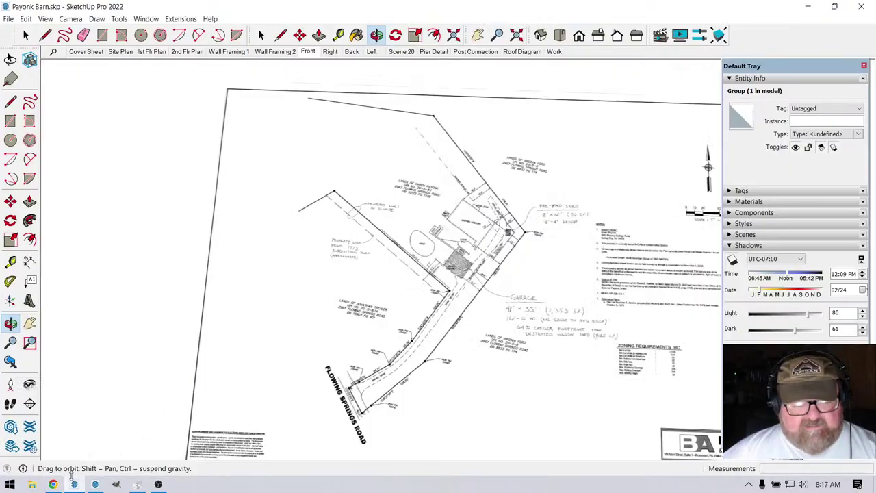
pyautogui.scroll(-2, 267, 390)
# Switch to the 1st Flr Plan scene and zoom around the floor layout.
pyautogui.click(162, 54)
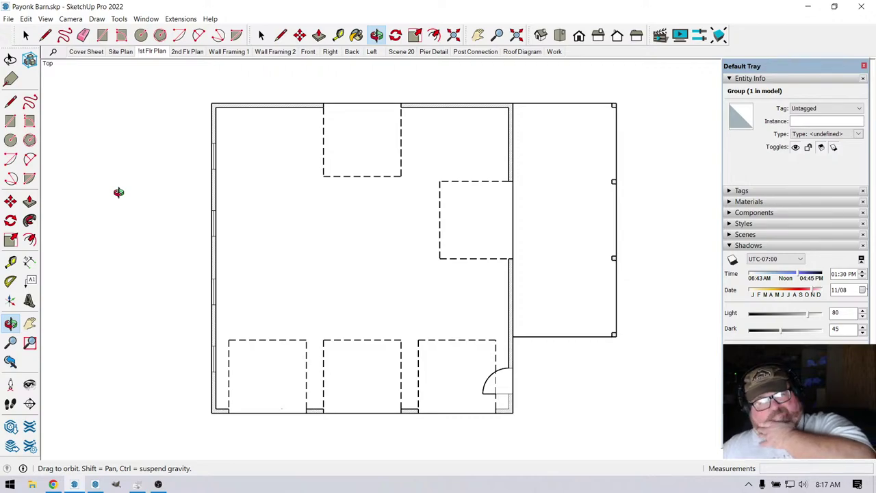
pyautogui.scroll(-6, 397, 254)
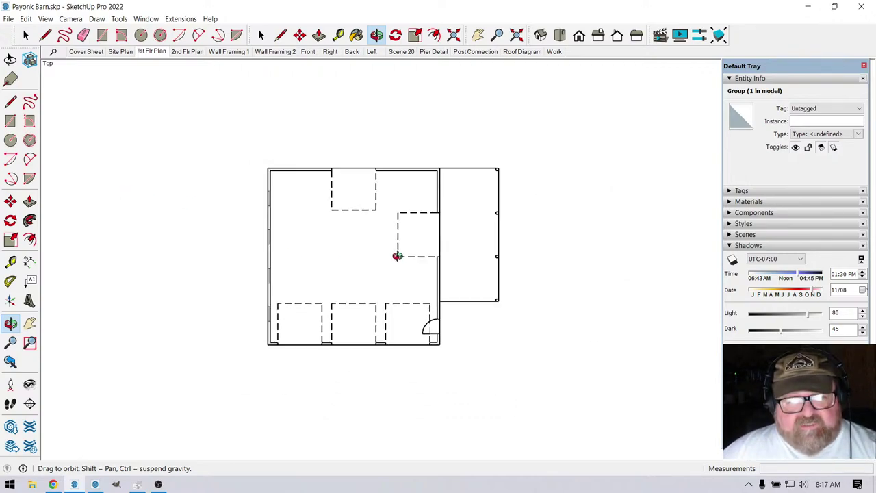
pyautogui.scroll(3, 366, 256)
pyautogui.scroll(3, 366, 256)
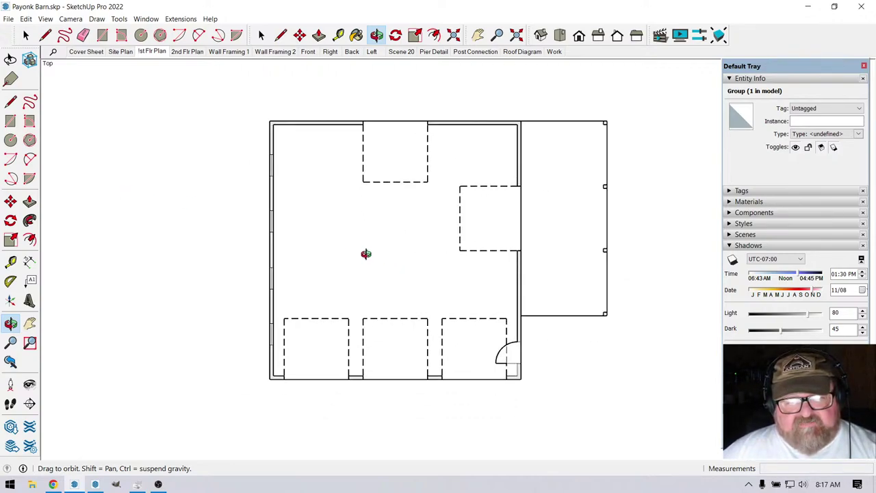
pyautogui.scroll(-8, 366, 253)
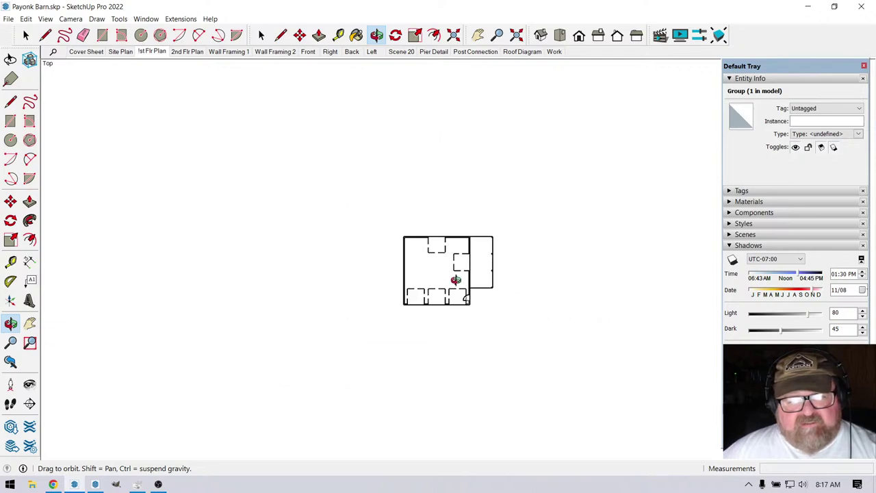
pyautogui.scroll(-7, 426, 277)
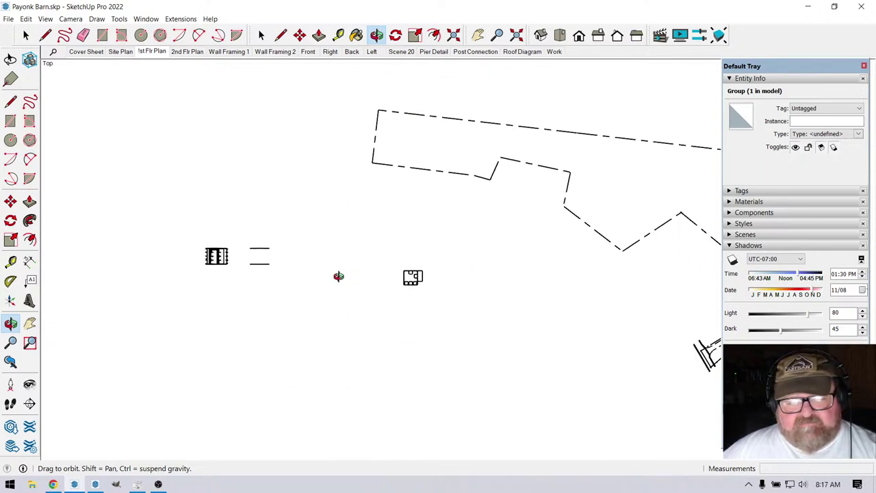
pyautogui.scroll(4, 651, 254)
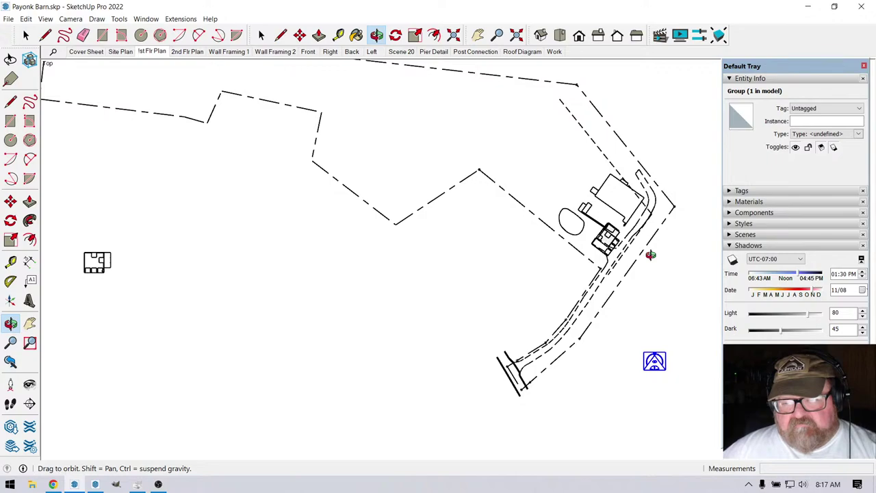
pyautogui.scroll(-4, 650, 255)
pyautogui.scroll(5, 270, 252)
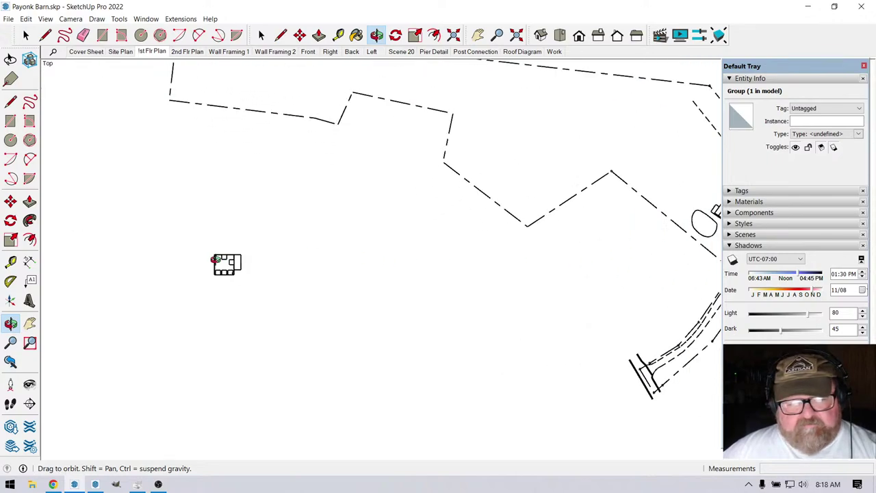
pyautogui.scroll(8, 216, 261)
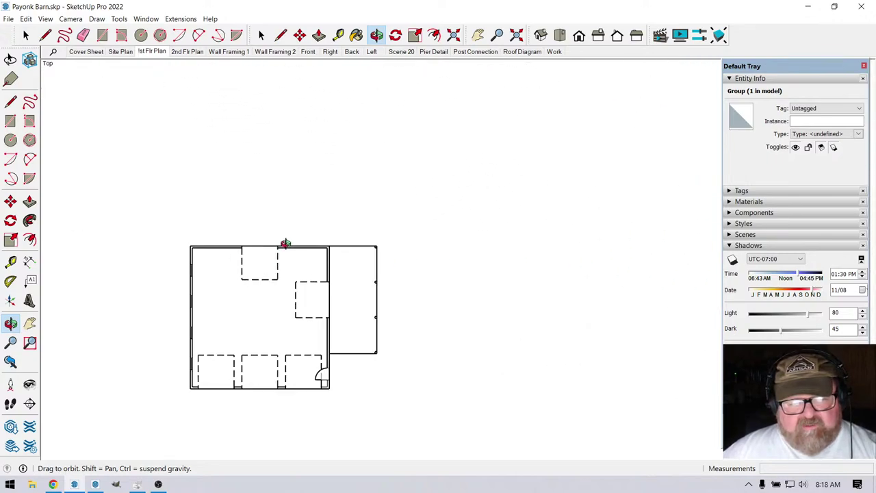
pyautogui.scroll(5, 230, 274)
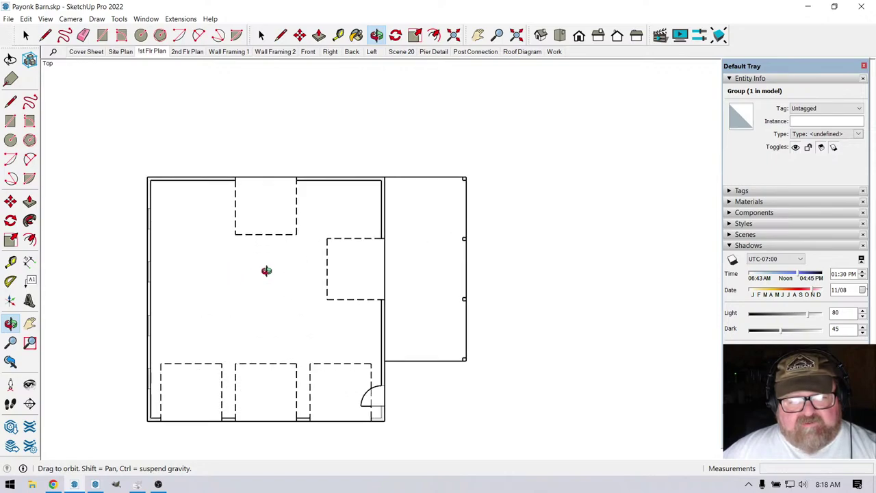
pyautogui.scroll(-3, 322, 260)
pyautogui.scroll(3, 278, 271)
pyautogui.scroll(-2, 484, 221)
pyautogui.scroll(1, 358, 275)
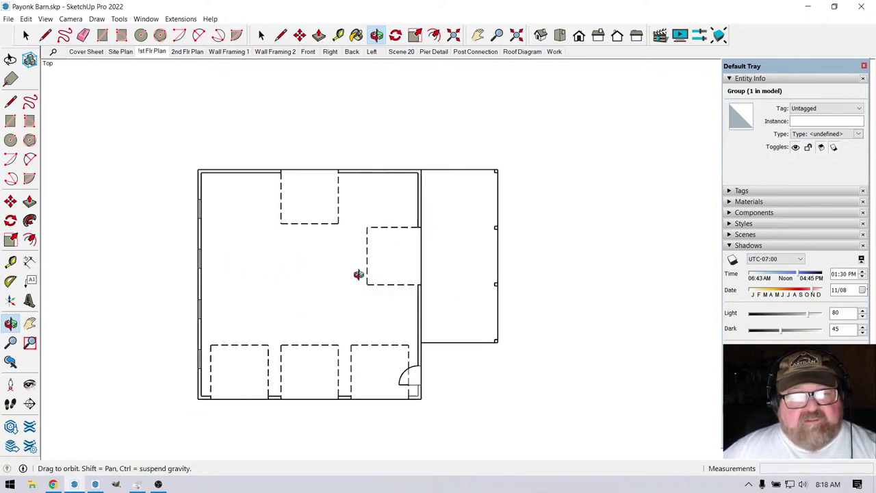
pyautogui.scroll(1, 358, 274)
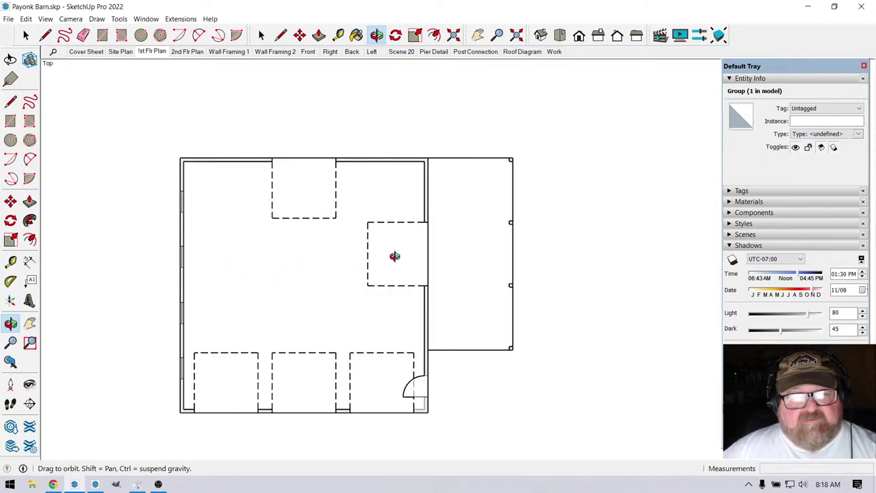
pyautogui.click(153, 52)
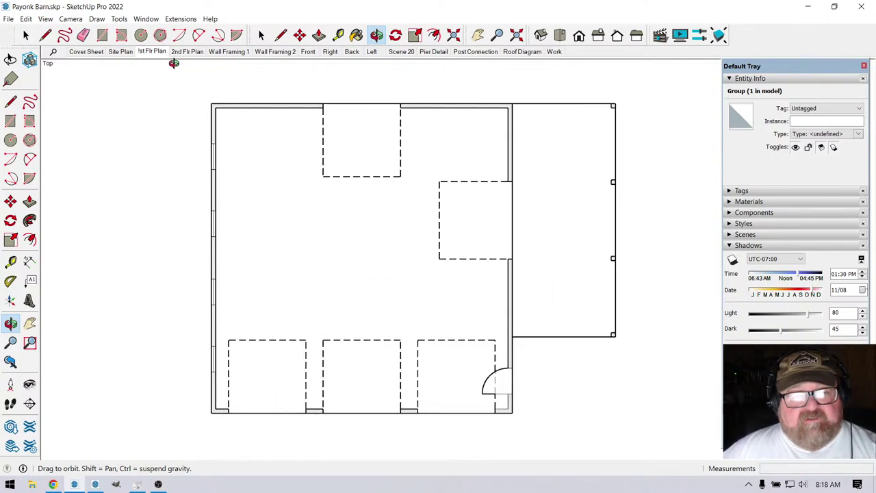
# Check the Front scene with an orbit over the roof, then return to 1st Flr Plan.
pyautogui.click(313, 54)
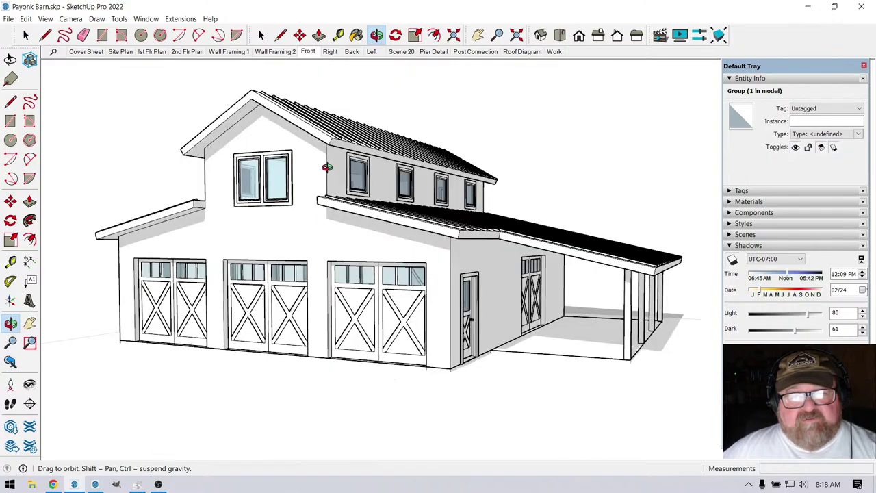
pyautogui.moveTo(281, 176); pyautogui.dragTo(361, 313)
pyautogui.scroll(-2, 280, 244)
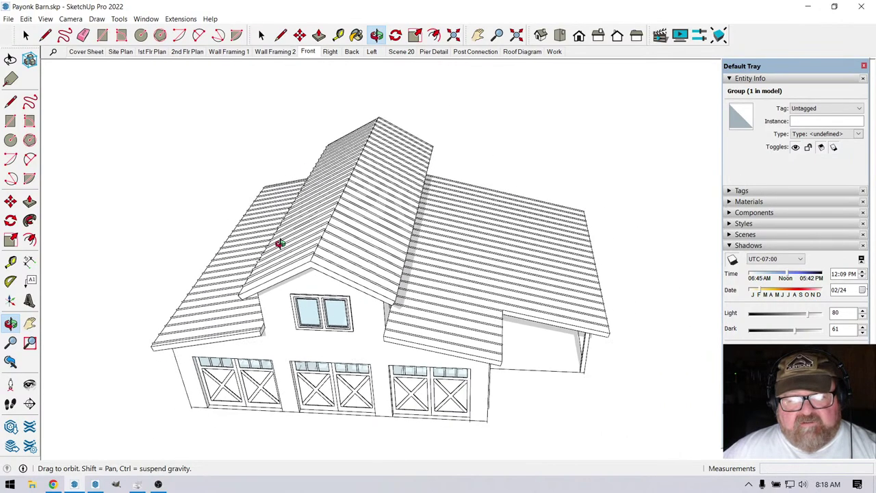
pyautogui.scroll(-4, 166, 232)
pyautogui.scroll(5, 156, 258)
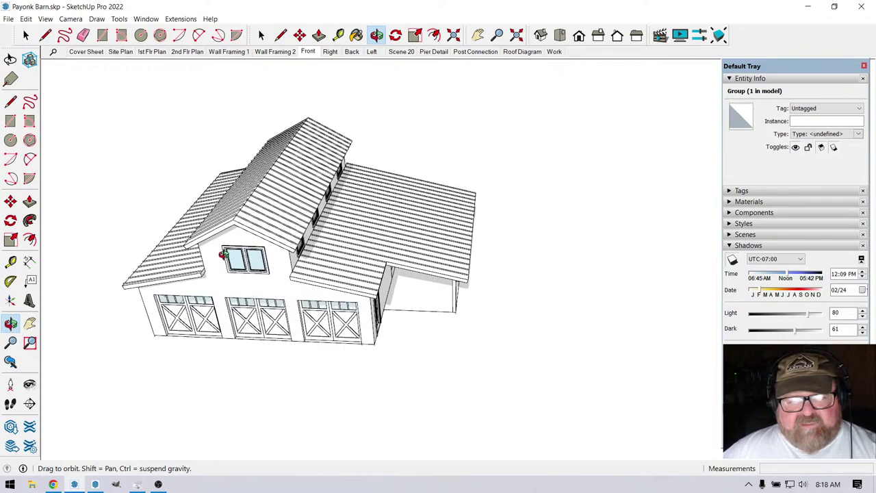
pyautogui.click(144, 54)
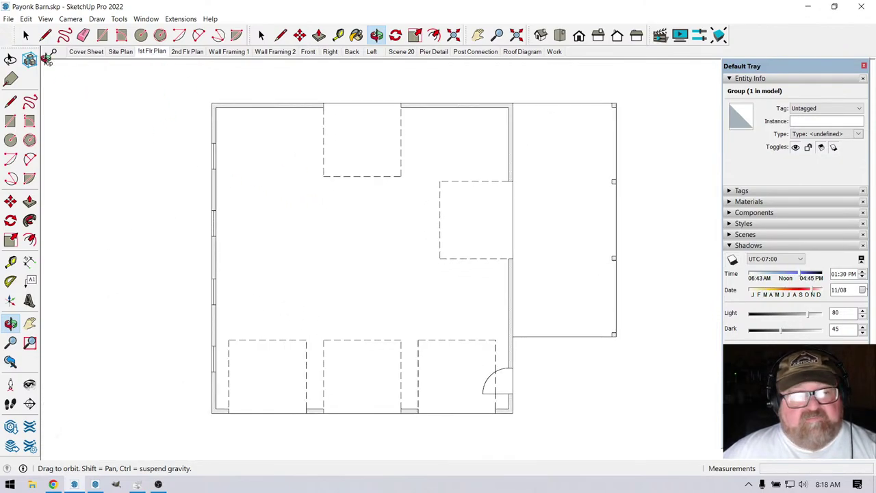
# Open the newbarn component and select its 2D plan 1st linework group.
pyautogui.press('space')
pyautogui.click(325, 147)
pyautogui.scroll(-3, 326, 149)
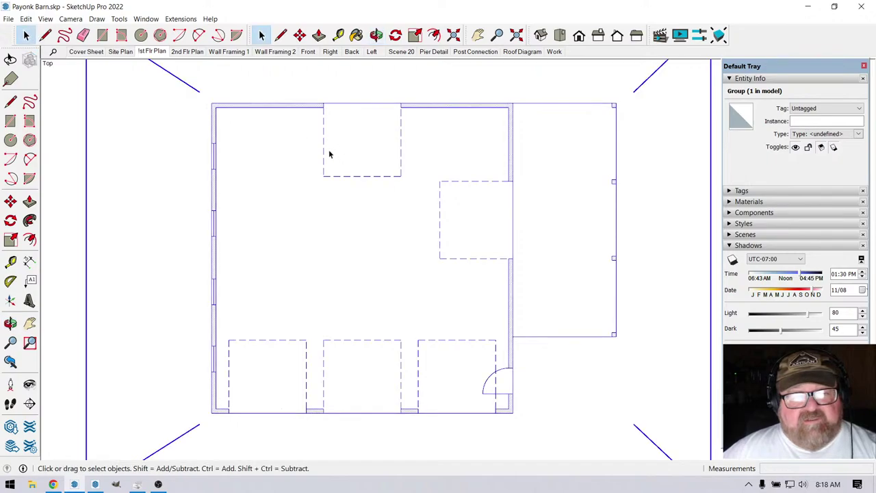
pyautogui.doubleClick(338, 162)
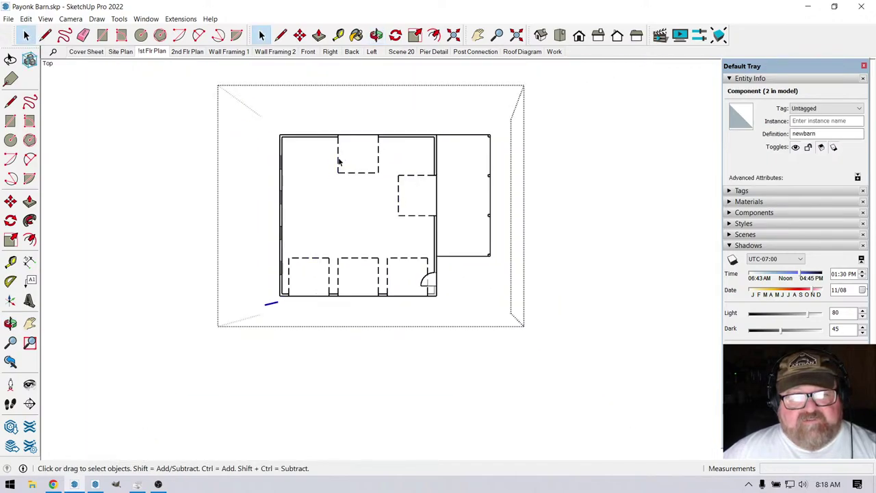
pyautogui.click(423, 215)
# Copy the 2D plan 1st group with Edit > Copy and exit the component.
pyautogui.scroll(-2, 423, 215)
pyautogui.scroll(-2, 422, 213)
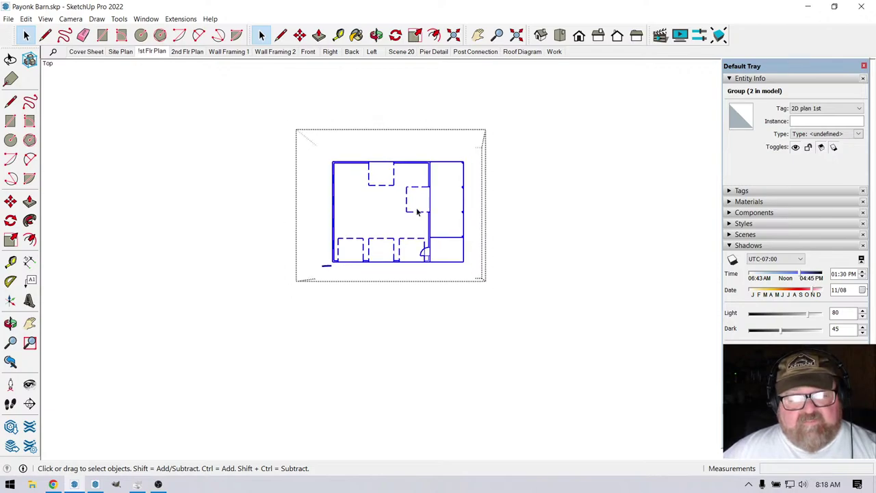
pyautogui.click(25, 19)
pyautogui.click(45, 69)
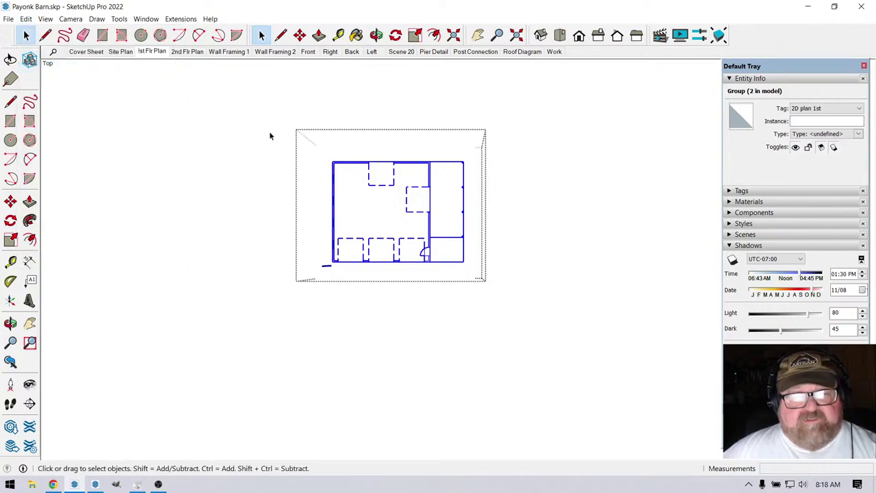
pyautogui.click(282, 147)
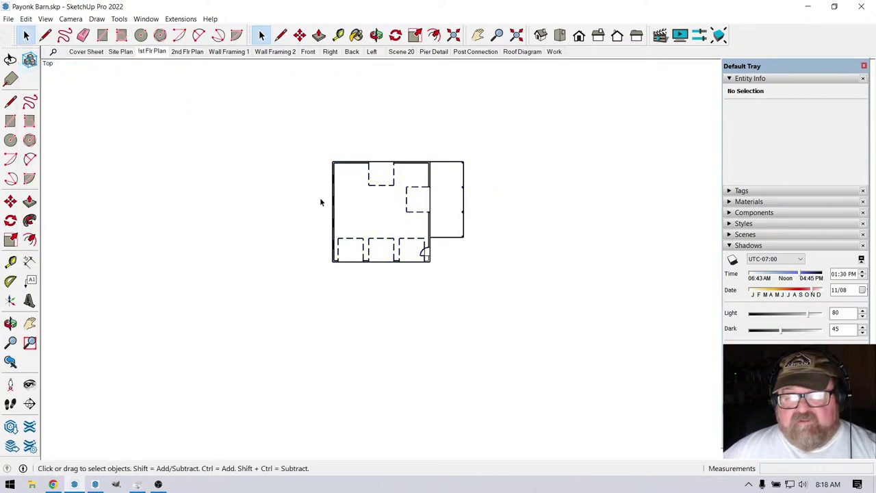
# Hide the 2D plan 2nd tag inside the 3 - Floor tag folder.
pyautogui.click(730, 191)
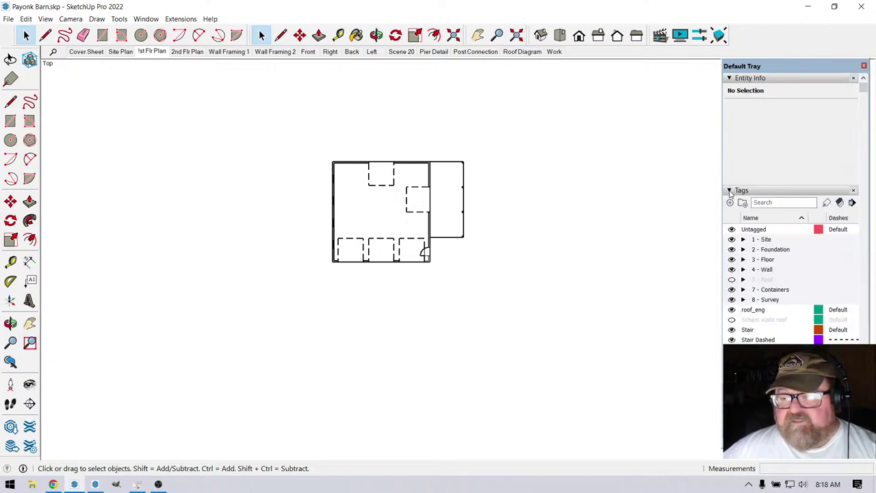
pyautogui.click(743, 260)
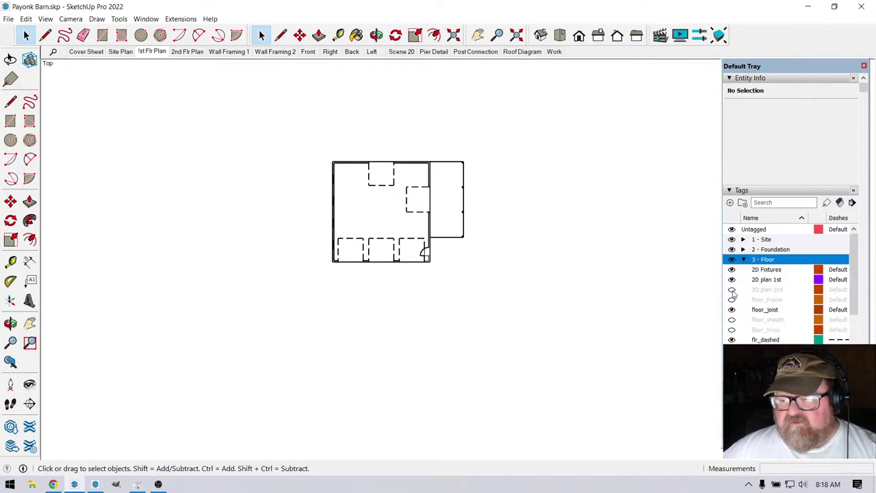
pyautogui.click(733, 291)
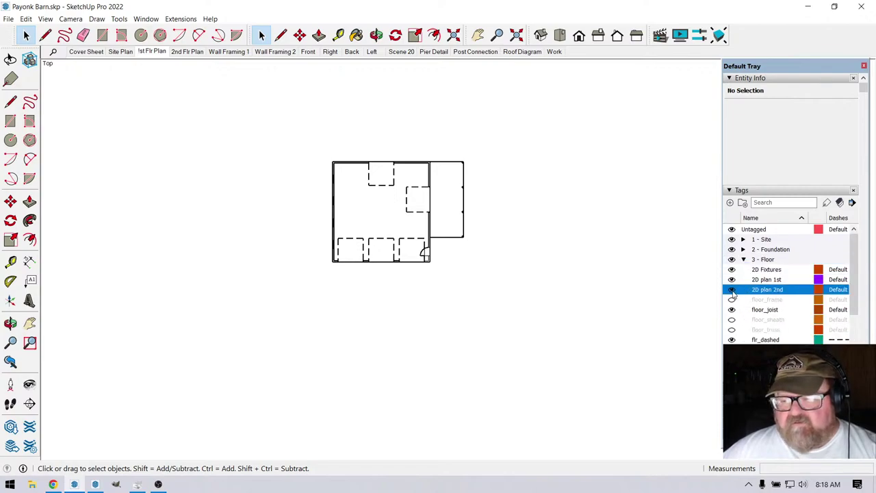
pyautogui.click(732, 293)
pyautogui.scroll(3, 358, 182)
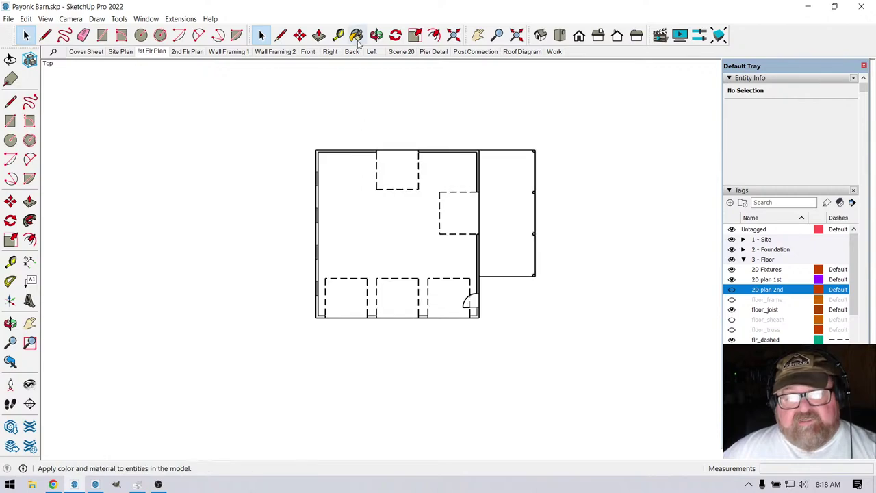
# Orbit to a tilted 3D view, step into the floor-plan group, then close it via Edit.
pyautogui.click(376, 36)
pyautogui.moveTo(342, 157); pyautogui.dragTo(457, 213)
pyautogui.click(26, 36)
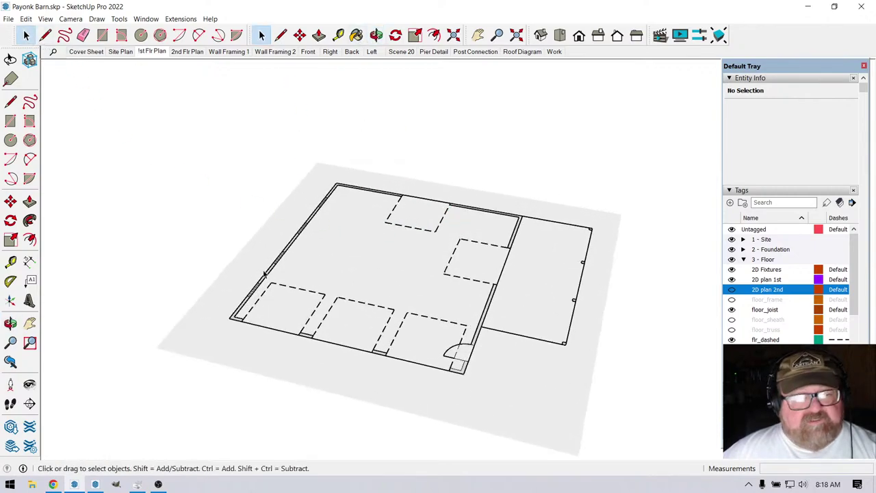
pyautogui.click(268, 279)
pyautogui.doubleClick(268, 280)
pyautogui.doubleClick(269, 279)
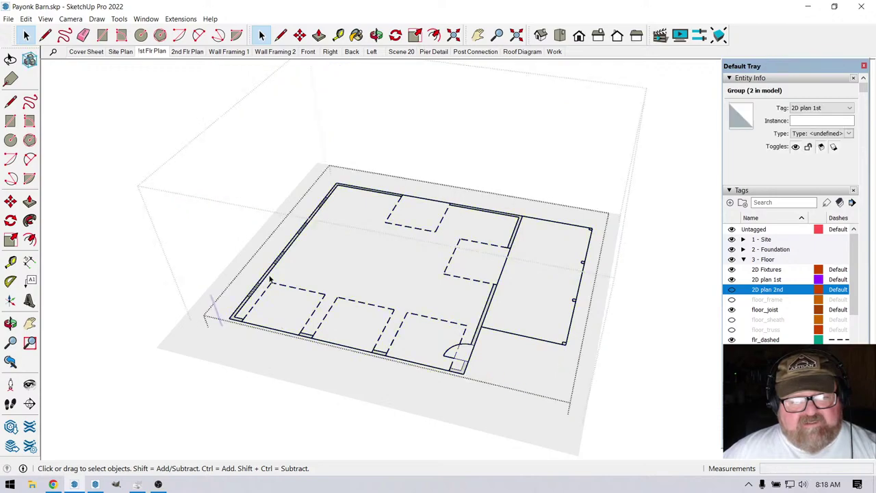
pyautogui.click(242, 250)
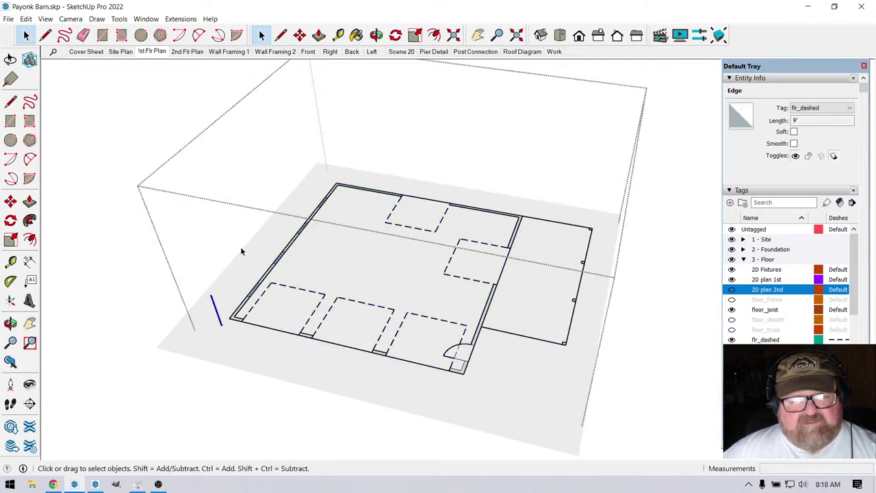
pyautogui.click(276, 263)
pyautogui.scroll(-3, 365, 286)
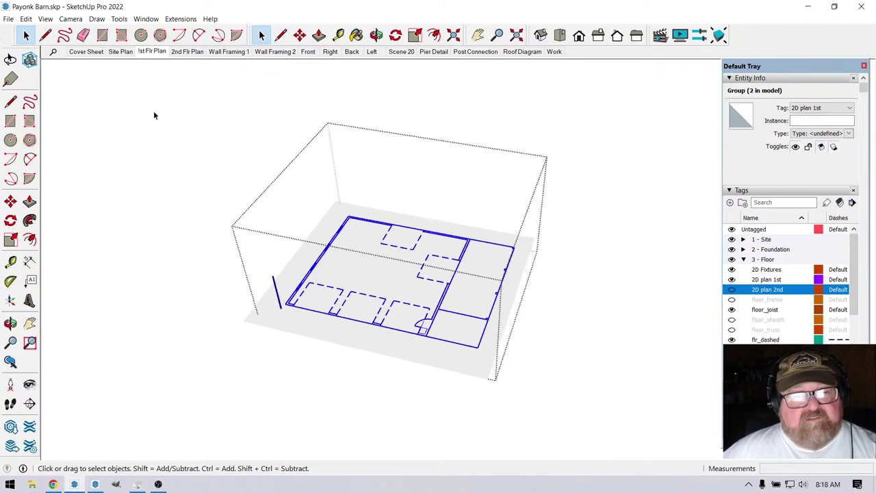
pyautogui.click(26, 18)
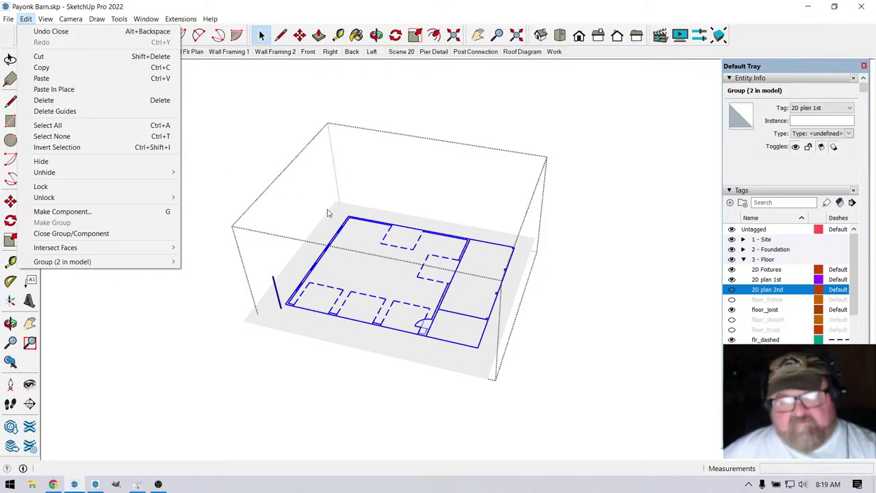
pyautogui.click(216, 88)
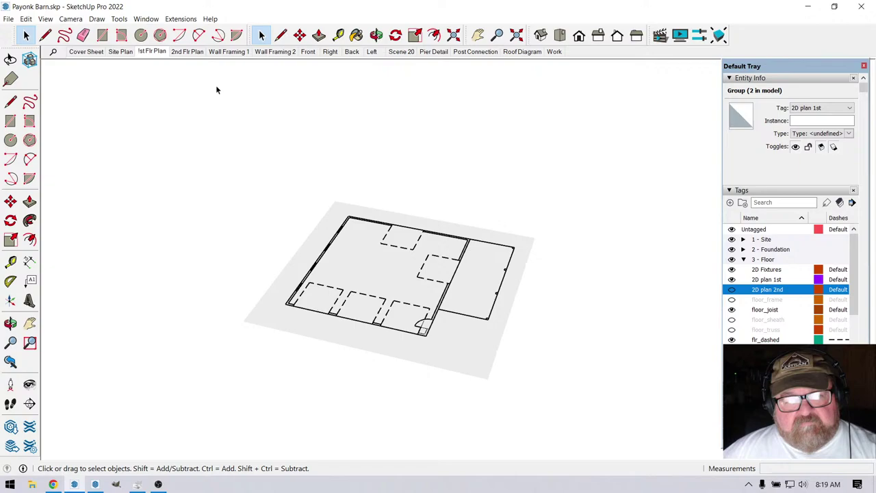
pyautogui.scroll(4, 327, 288)
# Reopen the newbarn component and select the whole 2D plan 1st group.
pyautogui.click(331, 289)
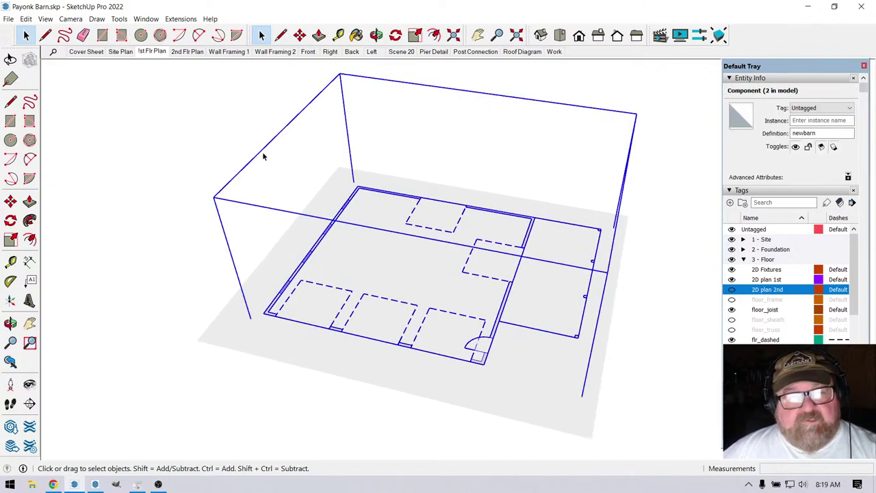
pyautogui.doubleClick(325, 243)
pyautogui.click(325, 242)
pyautogui.doubleClick(323, 241)
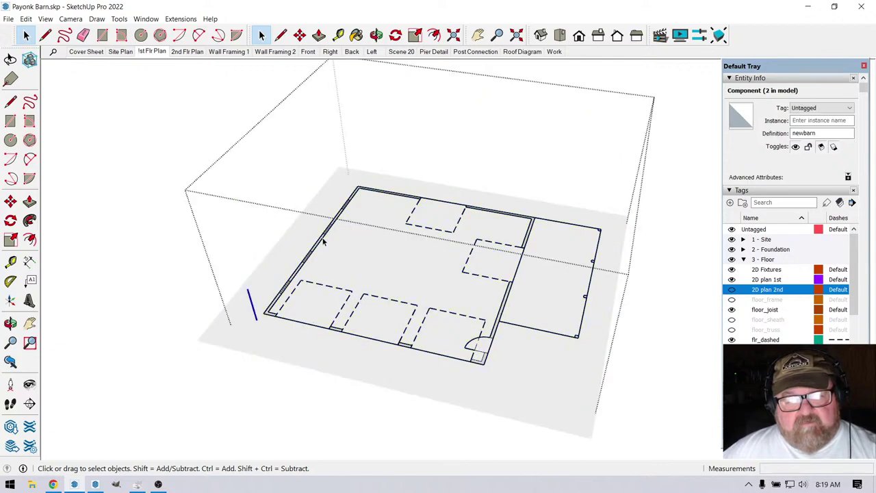
pyautogui.click(324, 241)
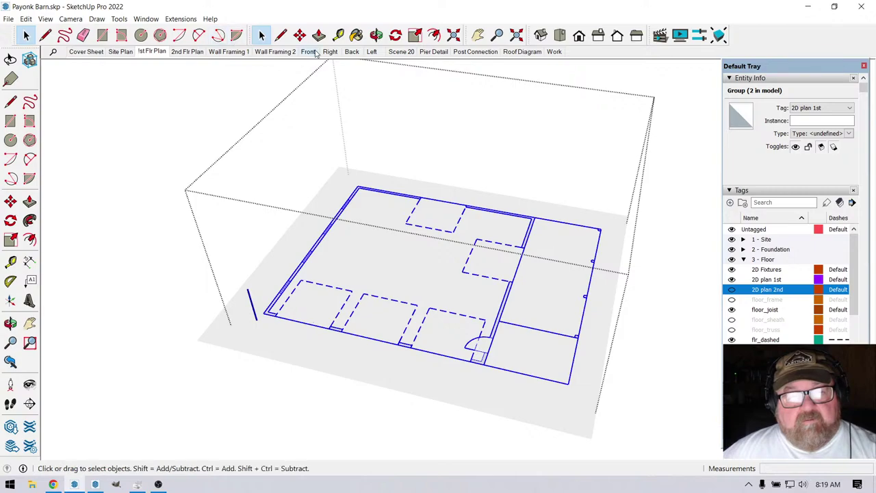
# Copy the first-floor plan group from its corner straight up above the original.
pyautogui.click(300, 35)
pyautogui.click(266, 312)
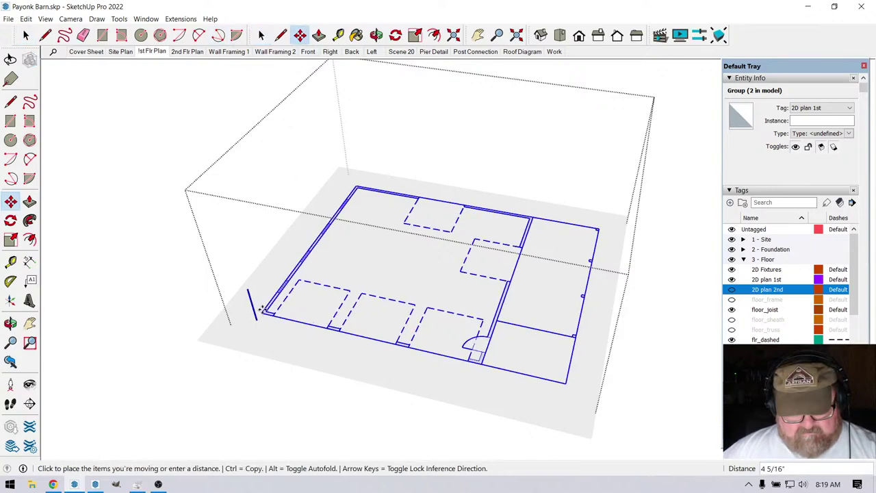
pyautogui.press('ctrl')
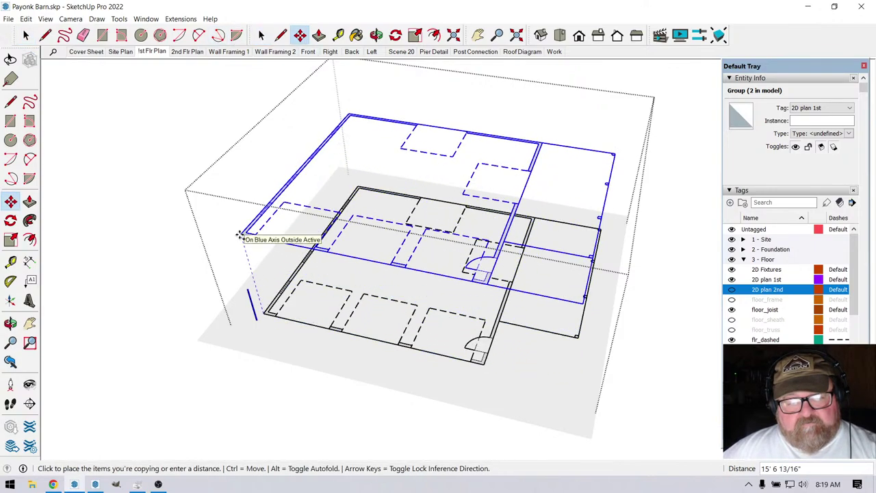
pyautogui.click(240, 234)
pyautogui.click(26, 35)
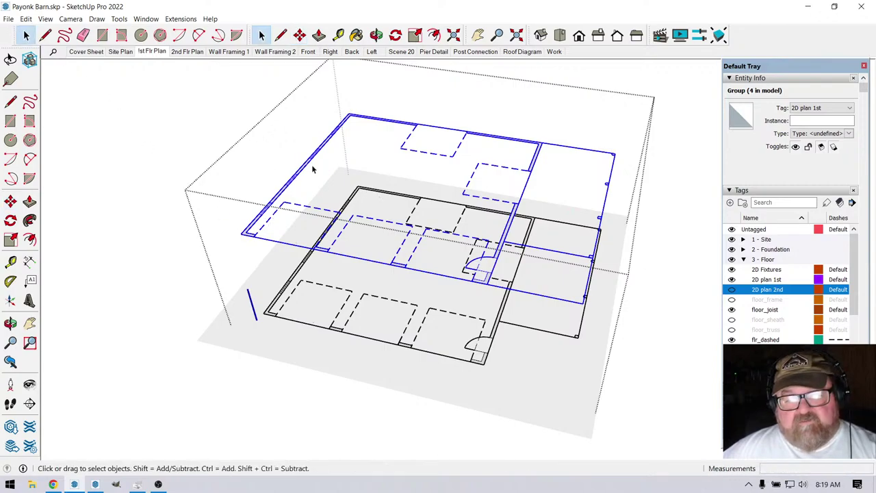
# Set the copy's tag to 2D plan 2nd in Entity Info.
pyautogui.click(804, 120)
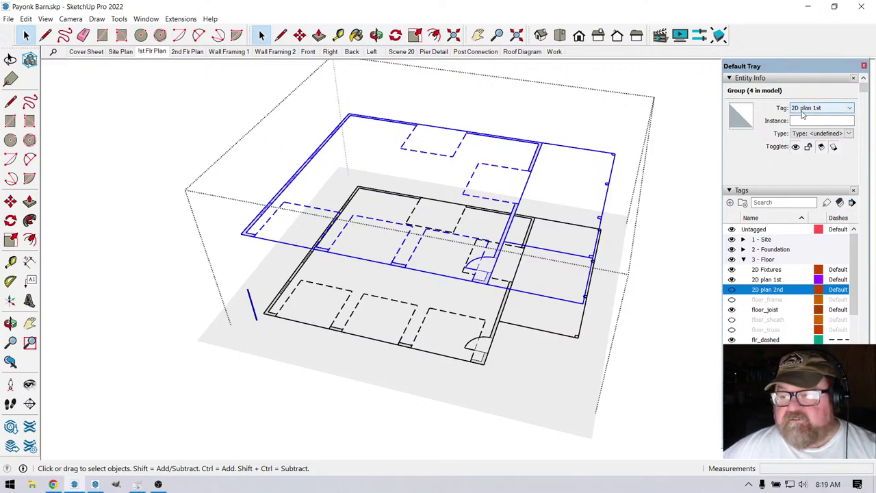
pyautogui.click(849, 109)
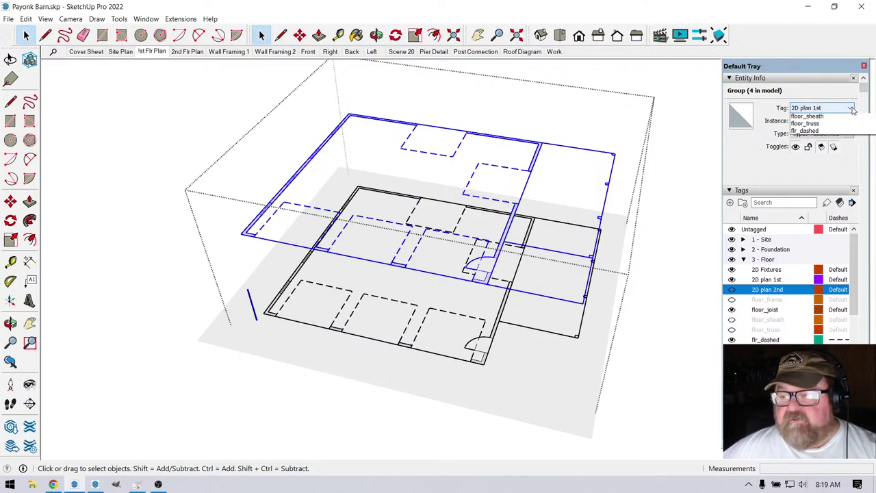
pyautogui.click(847, 128)
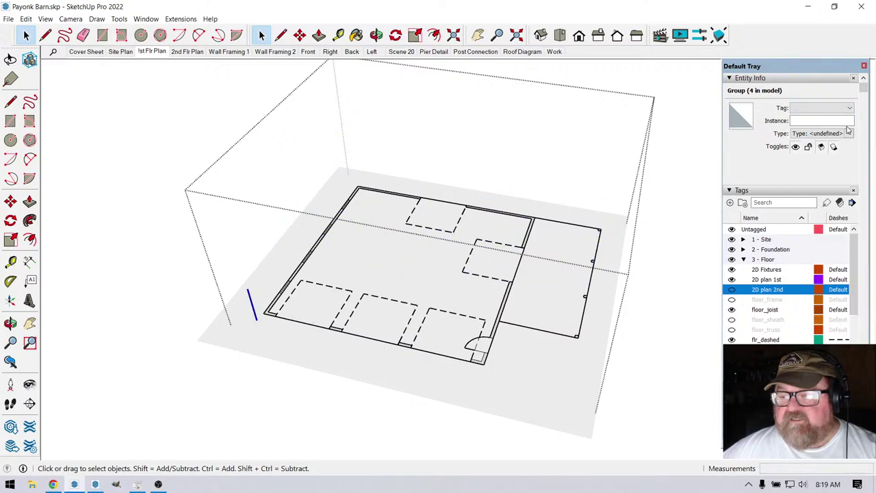
pyautogui.click(275, 219)
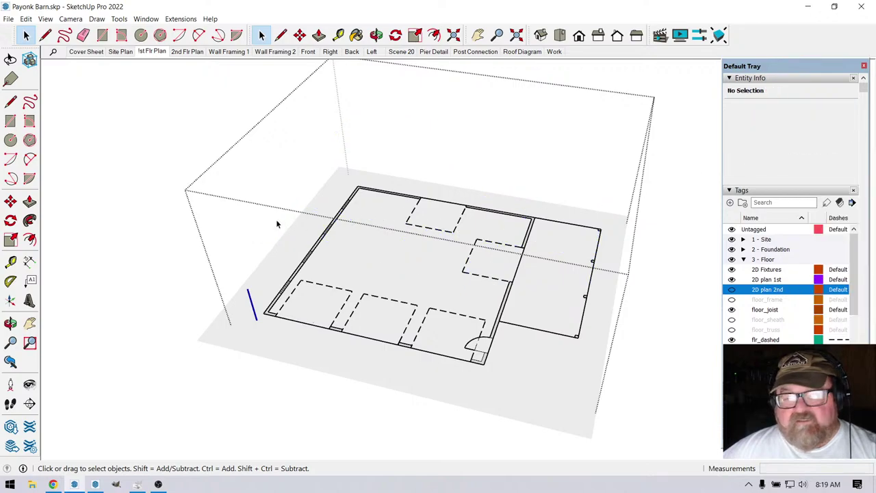
# Turn the 2D plan 2nd tag's visibility back on.
pyautogui.click(731, 290)
pyautogui.click(732, 289)
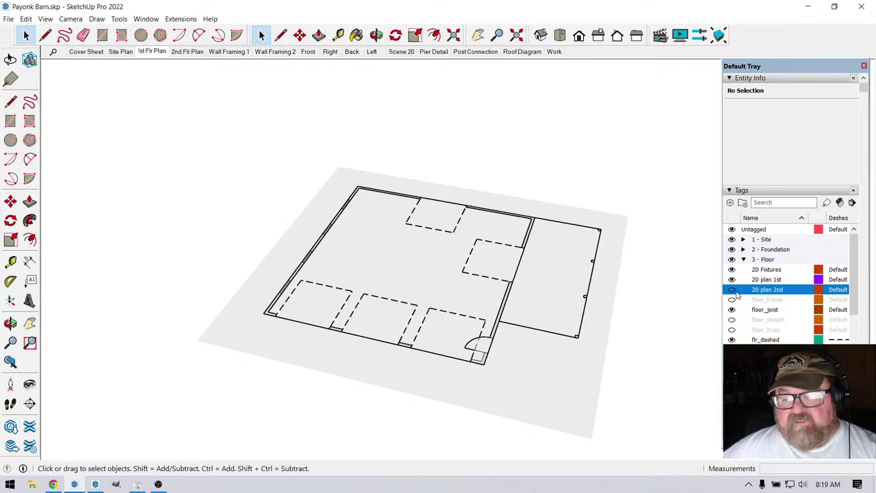
pyautogui.click(731, 290)
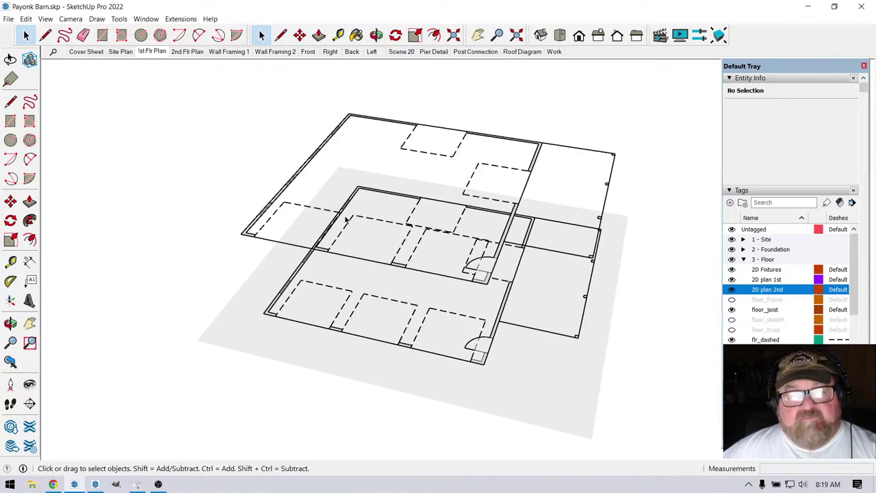
pyautogui.scroll(-2, 255, 211)
pyautogui.scroll(-3, 760, 313)
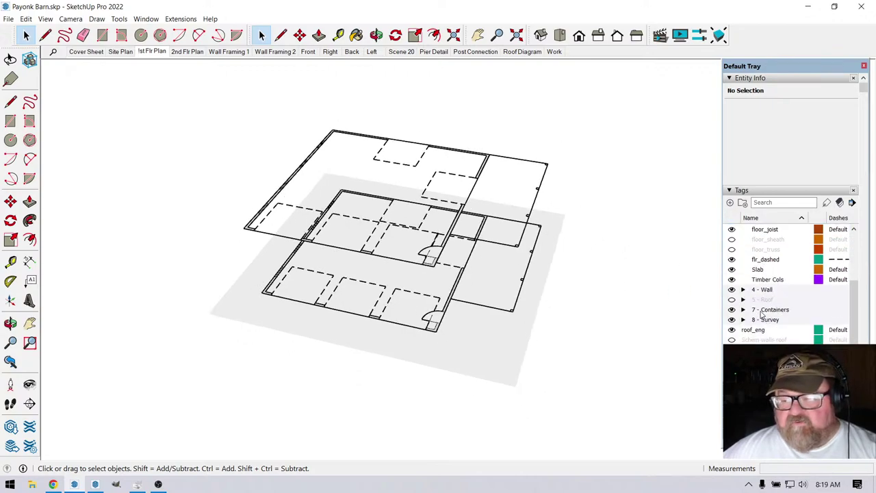
# Show the Schem walls roof tag and orbit to a lower front view of the barn.
pyautogui.click(731, 339)
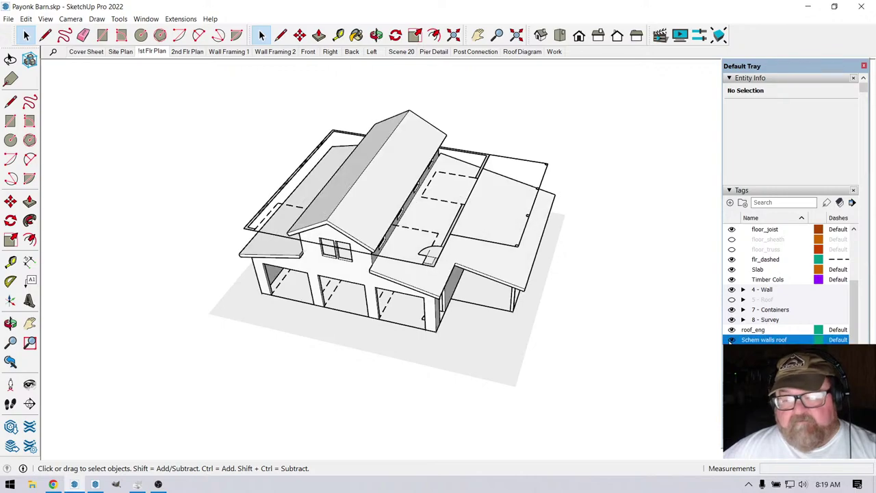
pyautogui.scroll(5, 310, 248)
pyautogui.press('o')
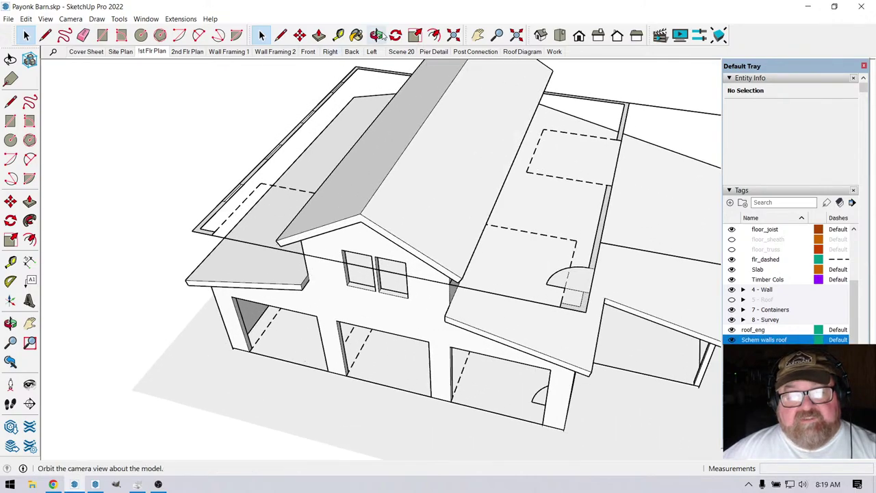
pyautogui.moveTo(345, 214); pyautogui.dragTo(344, 118)
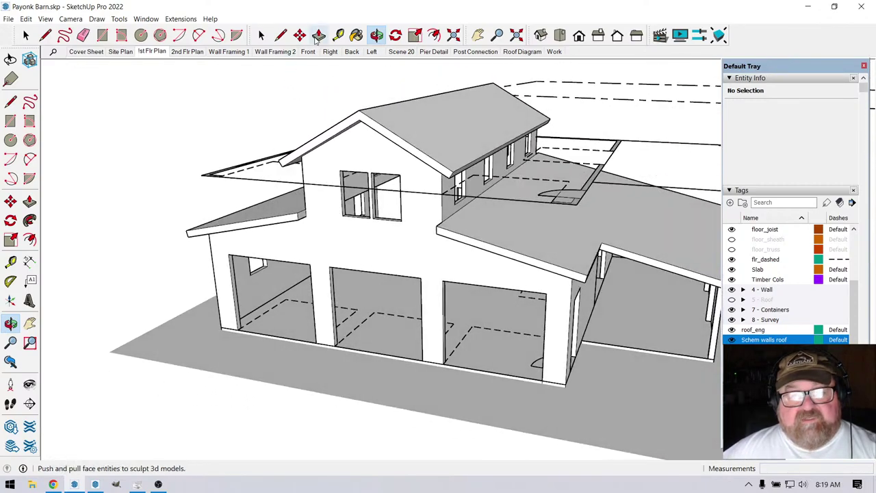
pyautogui.click(303, 37)
pyautogui.press('space')
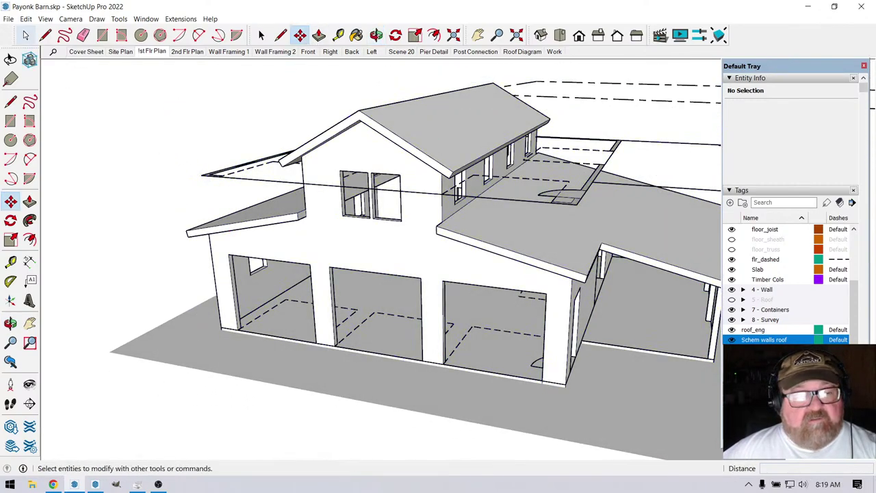
# Move the 2D plan 2nd group from its corner down onto the eave edge, then orbit to check.
pyautogui.click(228, 182)
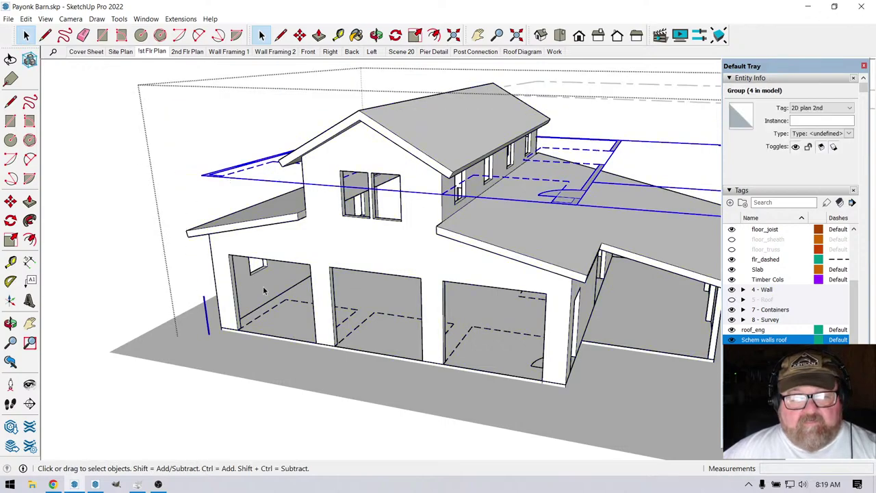
pyautogui.click(273, 311)
pyautogui.click(229, 183)
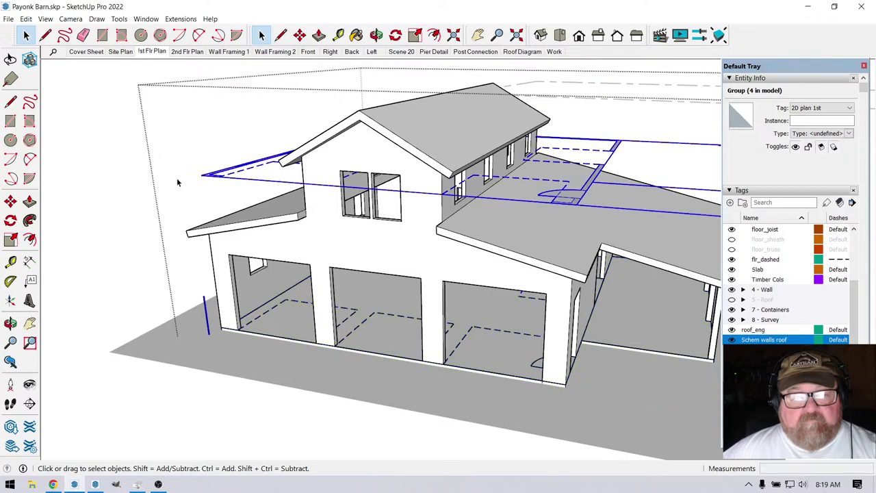
pyautogui.scroll(3, 178, 182)
pyautogui.click(300, 35)
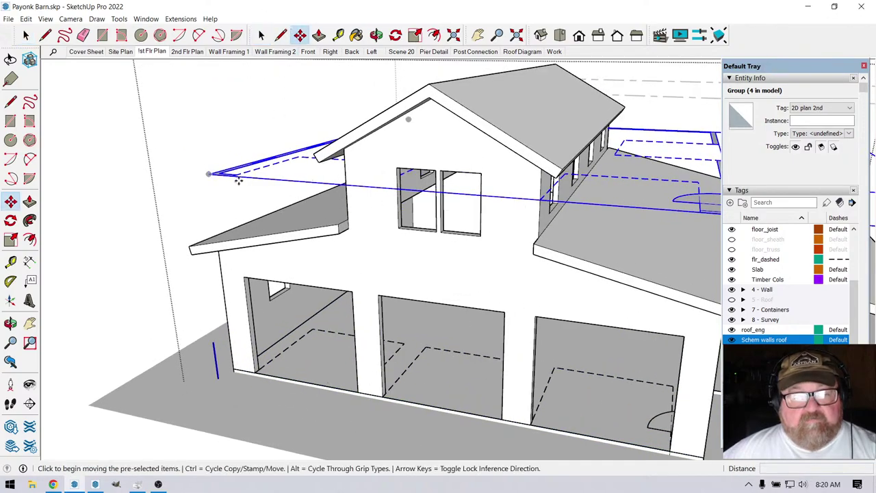
pyautogui.scroll(3, 209, 174)
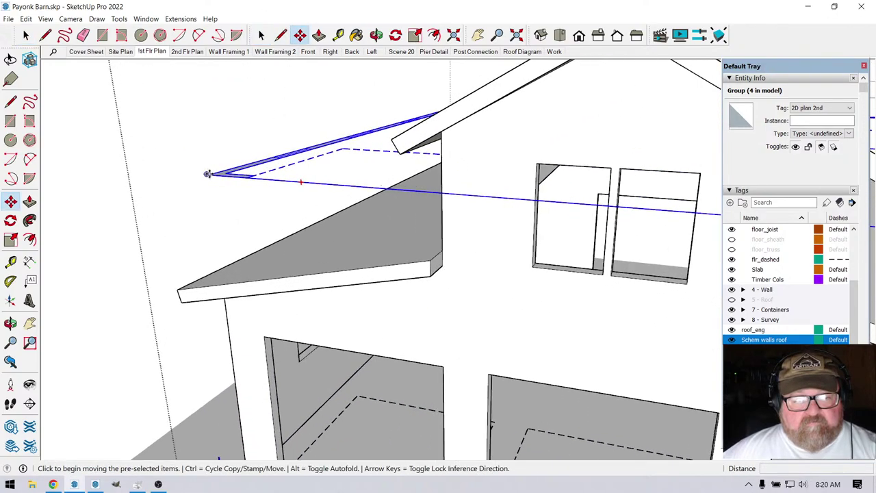
pyautogui.click(210, 174)
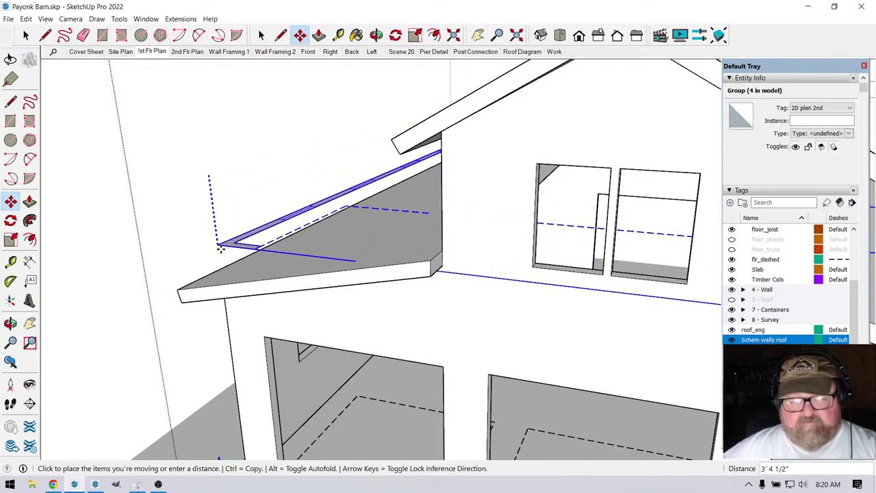
pyautogui.click(241, 291)
pyautogui.scroll(-2, 254, 253)
pyautogui.click(376, 35)
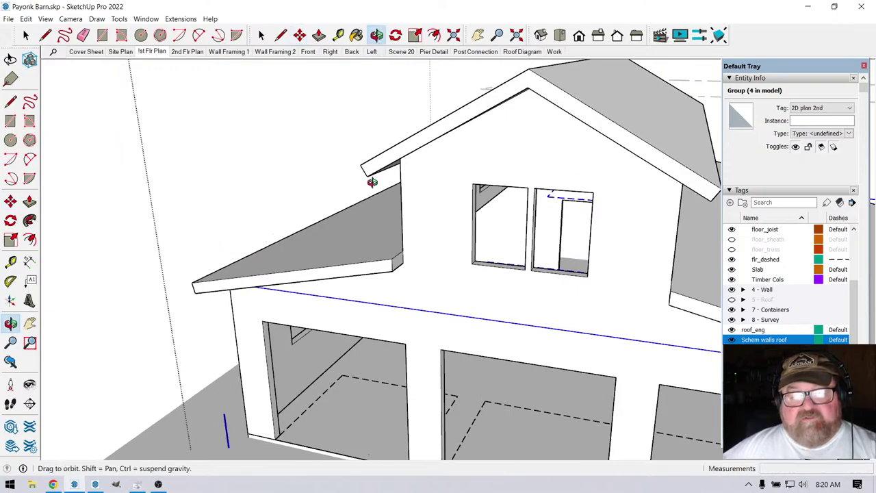
pyautogui.moveTo(370, 180); pyautogui.dragTo(511, 171)
pyautogui.scroll(6, 524, 223)
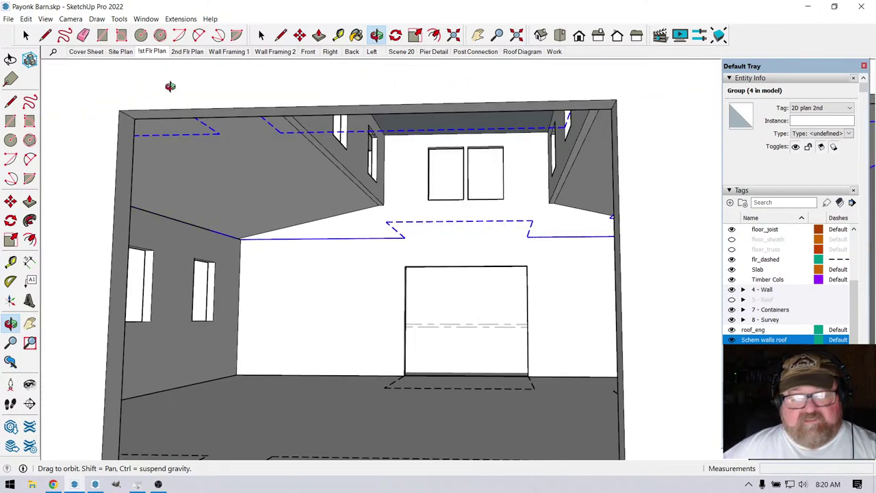
# Inside the second-floor plan group, draw a vertical line from the wall corner down to the plan edge.
pyautogui.click(261, 35)
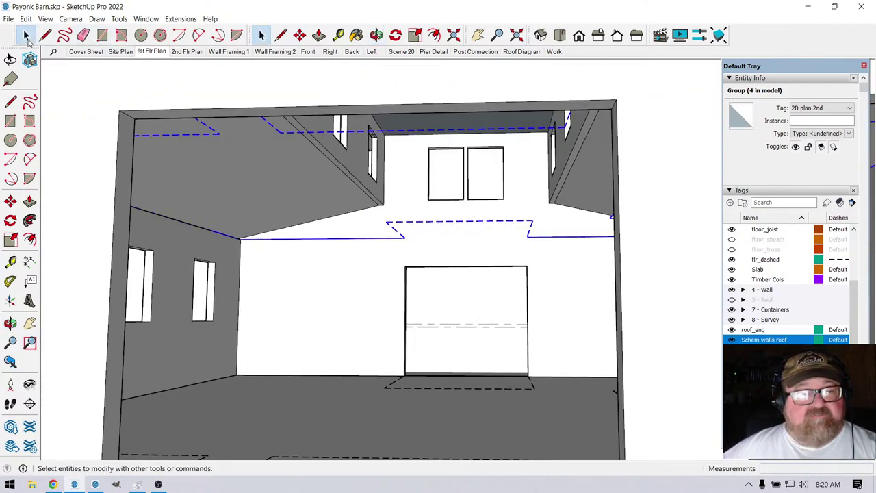
pyautogui.doubleClick(397, 227)
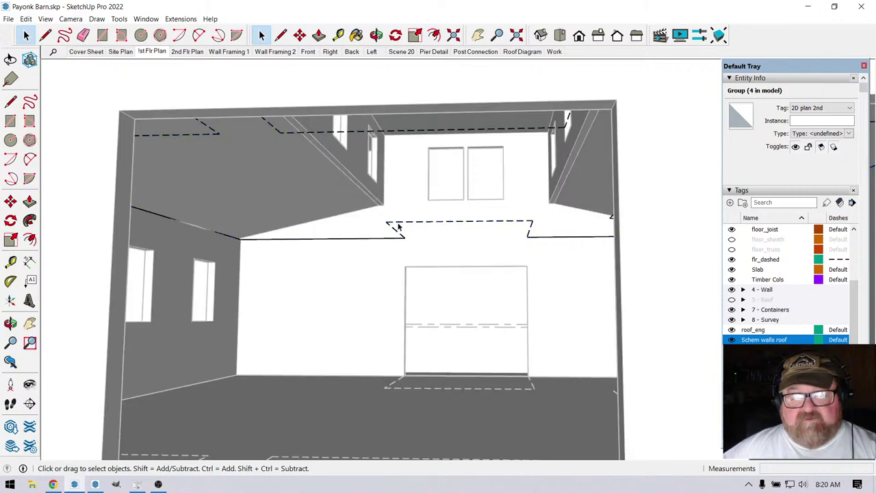
pyautogui.click(398, 228)
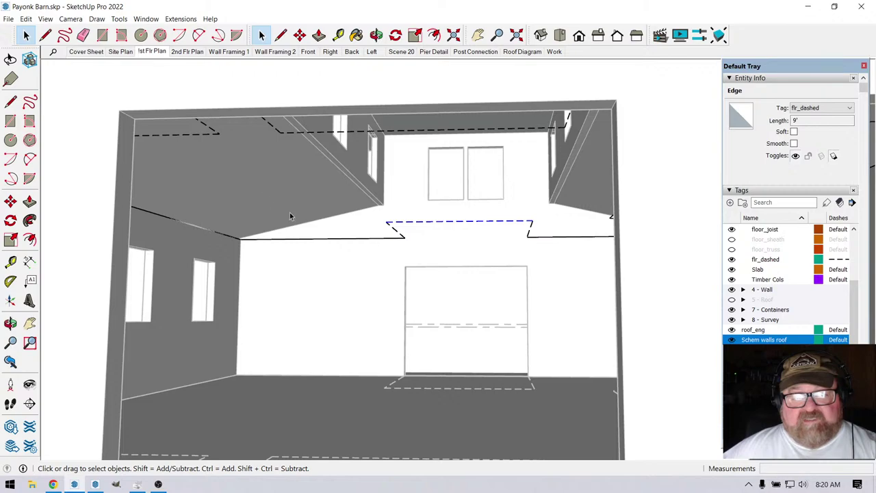
pyautogui.click(45, 35)
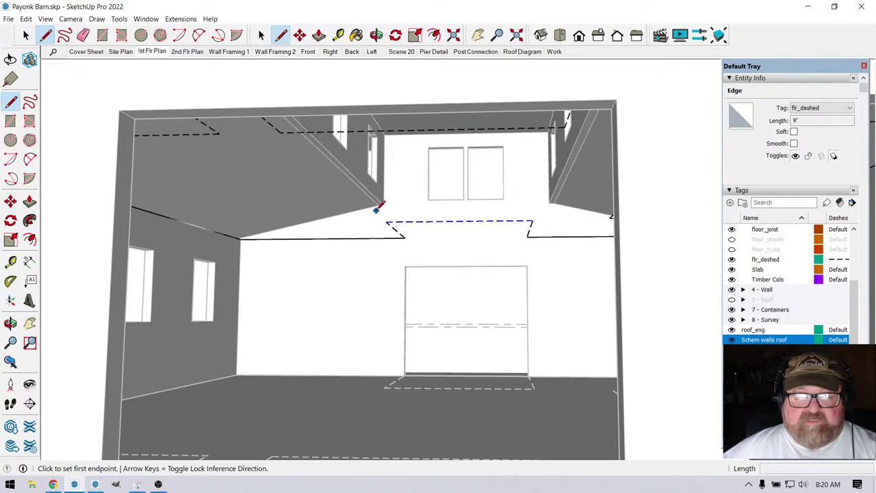
pyautogui.scroll(5, 383, 202)
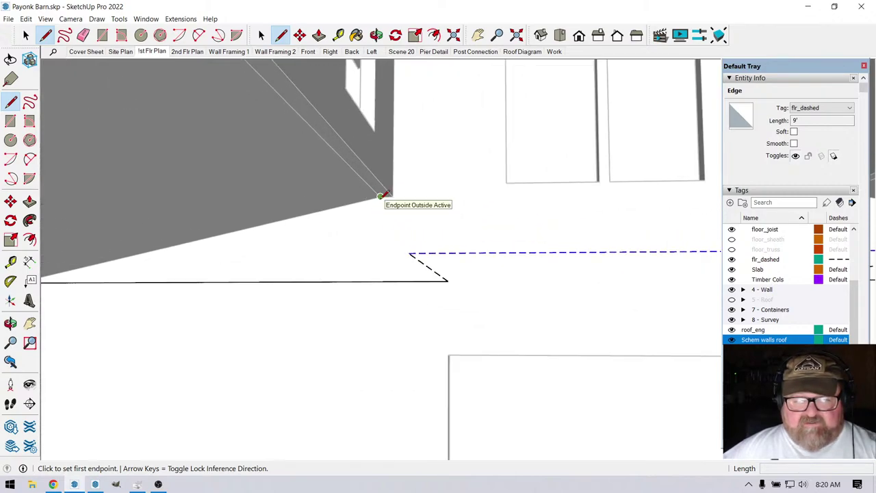
pyautogui.click(380, 197)
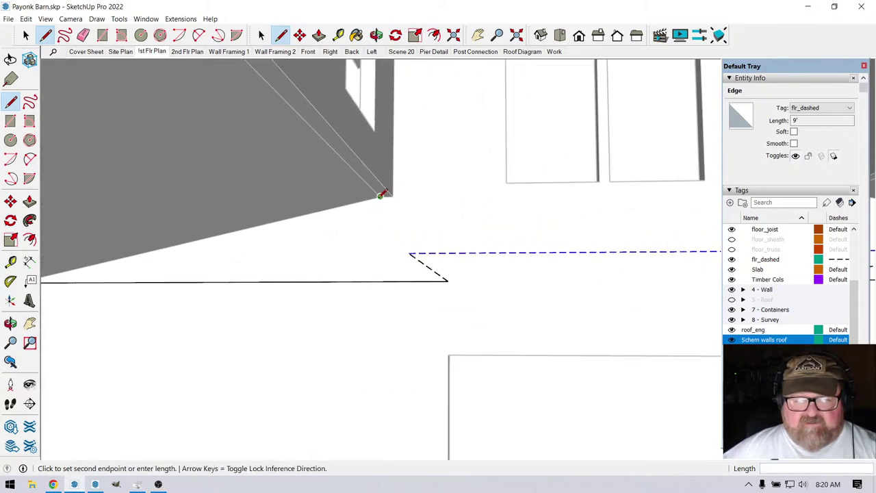
pyautogui.click(380, 282)
# Orbit up to inspect the plan's dashed edges beneath the upper floor's posts and beams.
pyautogui.scroll(-2, 378, 258)
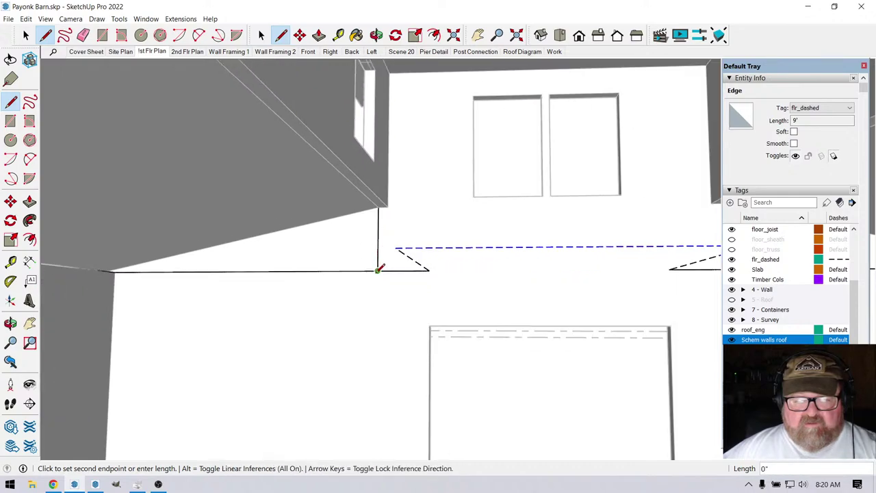
pyautogui.scroll(-5, 379, 269)
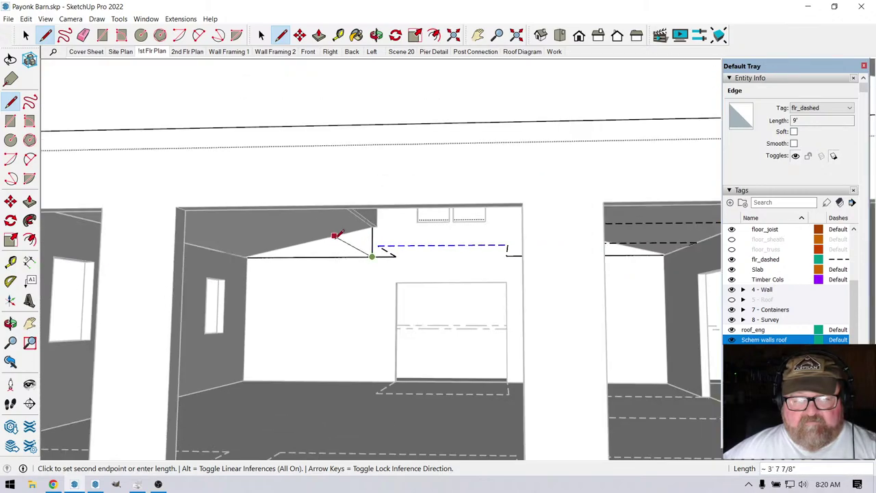
pyautogui.scroll(-3, 333, 240)
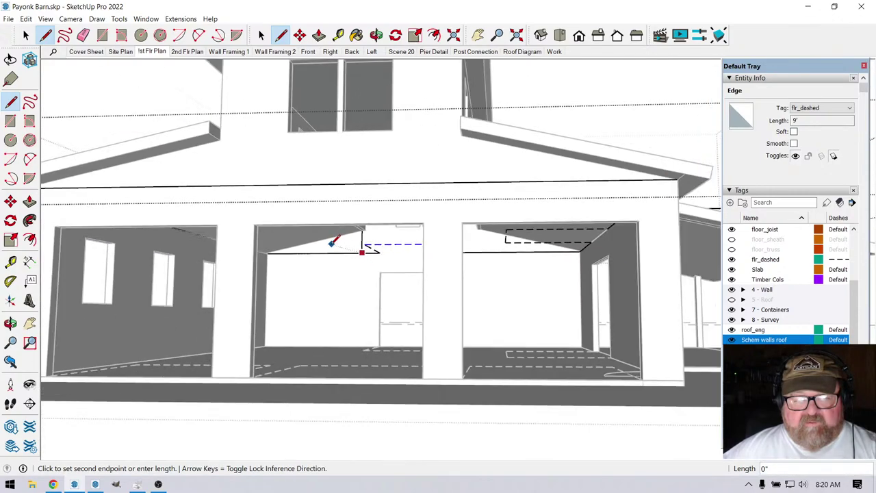
pyautogui.scroll(-1, 325, 230)
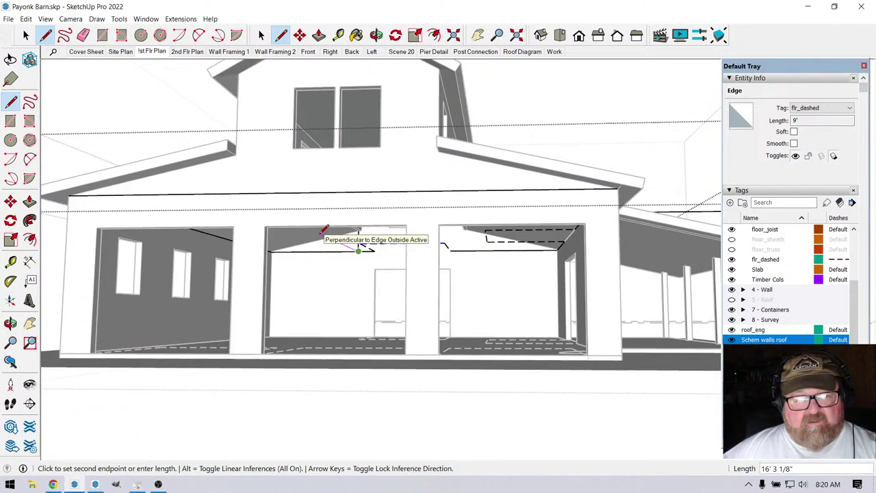
pyautogui.scroll(-2, 324, 230)
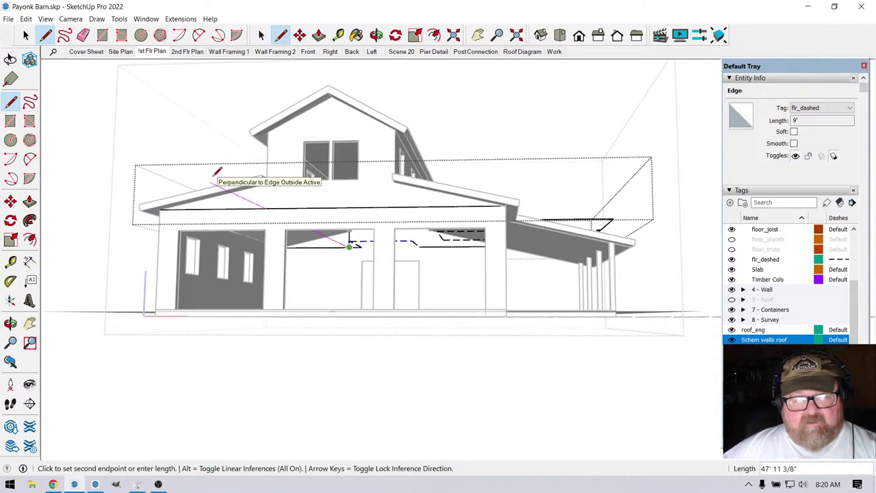
pyautogui.scroll(3, 289, 215)
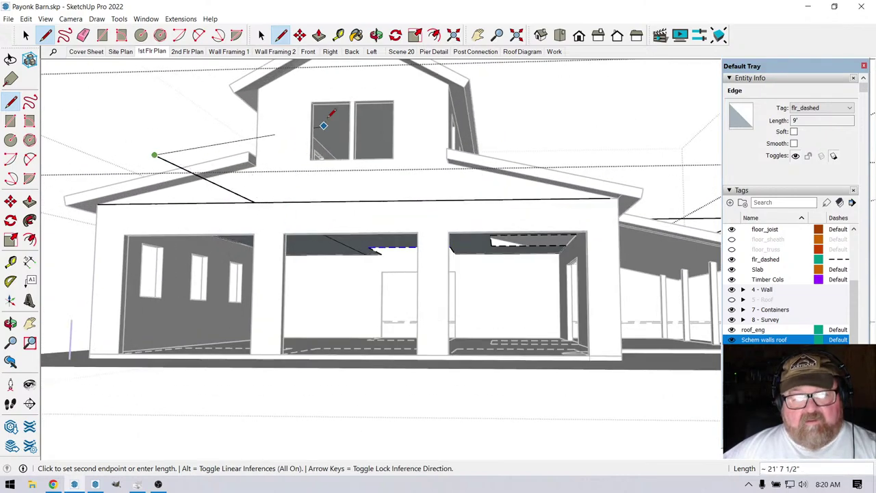
pyautogui.click(377, 35)
pyautogui.scroll(4, 274, 209)
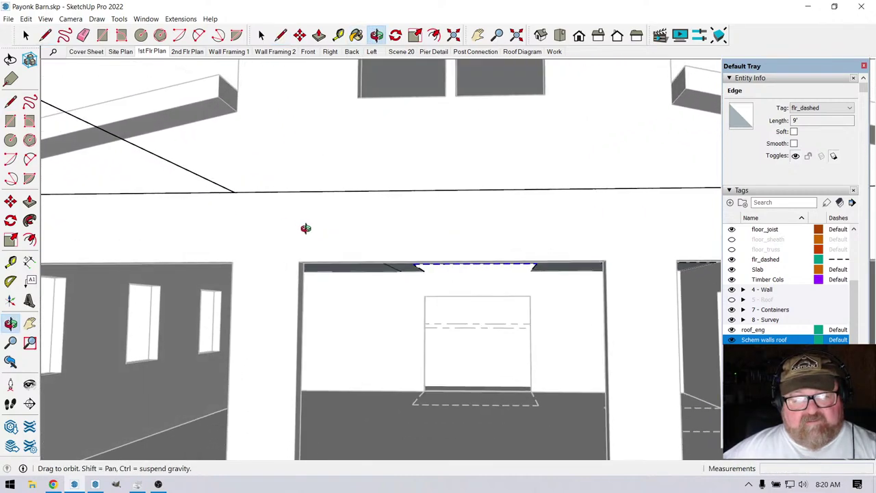
pyautogui.moveTo(306, 228); pyautogui.dragTo(63, 218)
pyautogui.moveTo(431, 245); pyautogui.dragTo(313, 270)
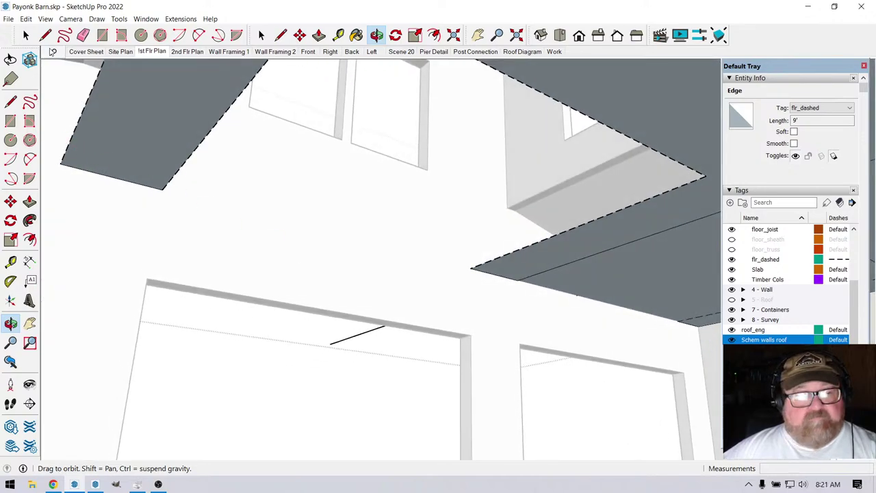
pyautogui.click(45, 35)
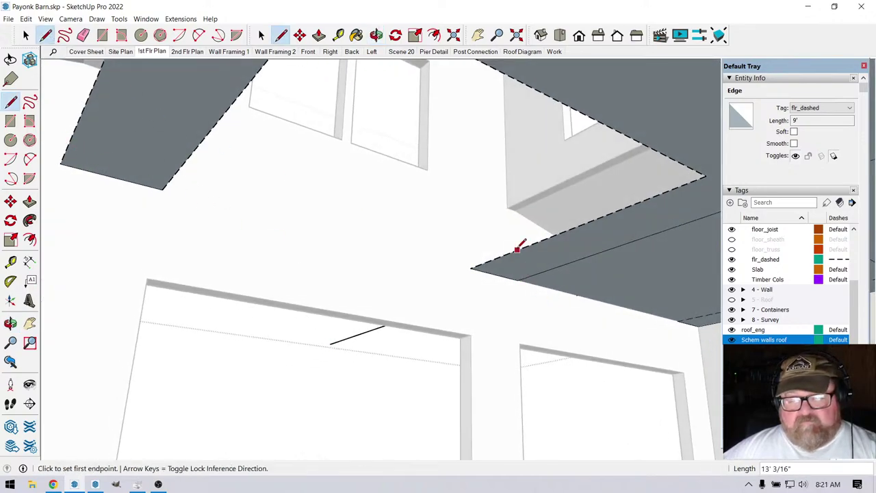
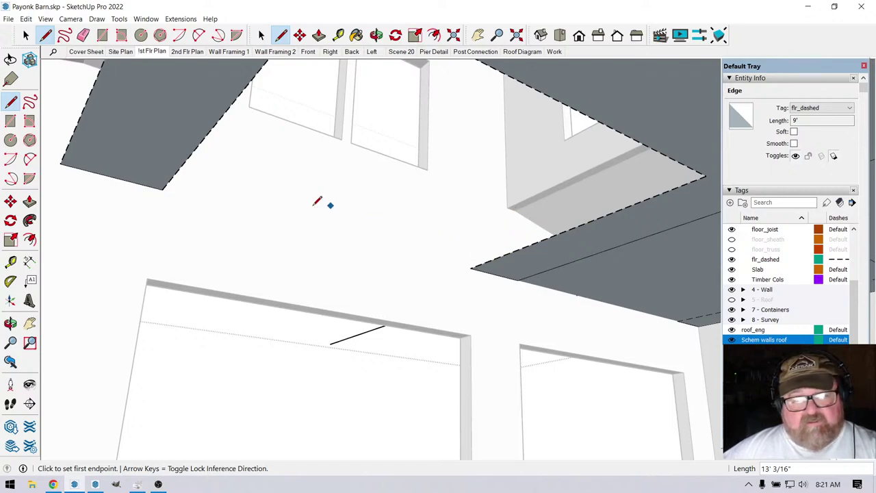
# Draw an edge from the wall corner to the lower-left roof corner, splitting the cut face.
pyautogui.scroll(-2, 317, 201)
pyautogui.click(119, 89)
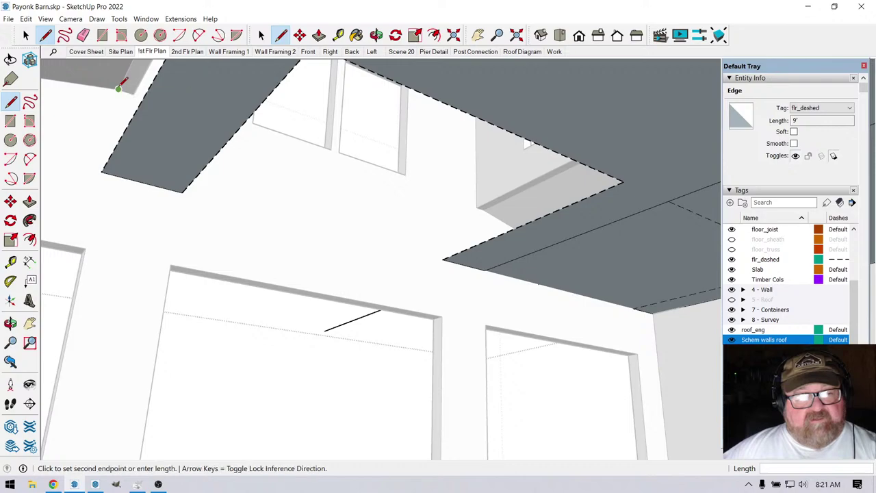
pyautogui.press('Escape')
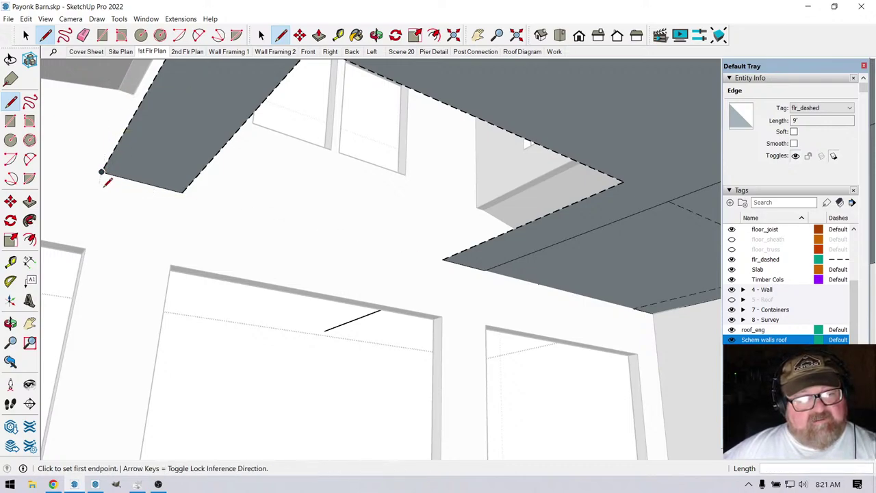
pyautogui.scroll(-1, 201, 189)
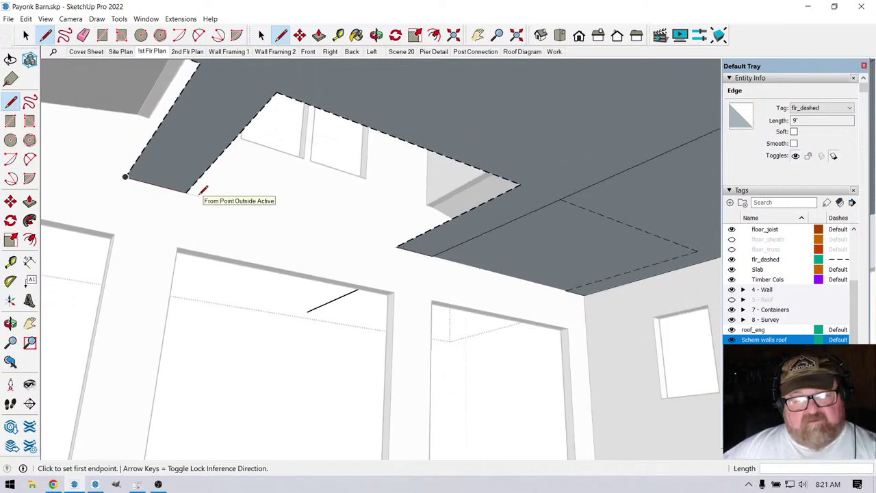
pyautogui.click(433, 206)
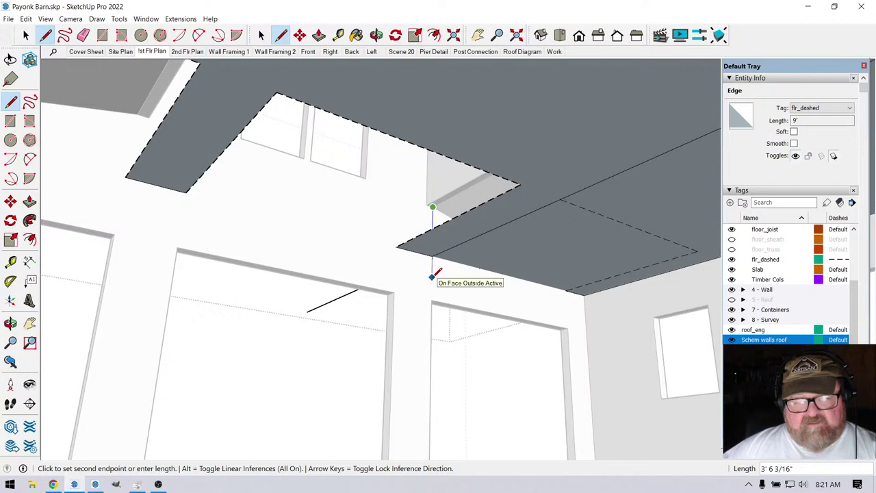
pyautogui.press('Escape')
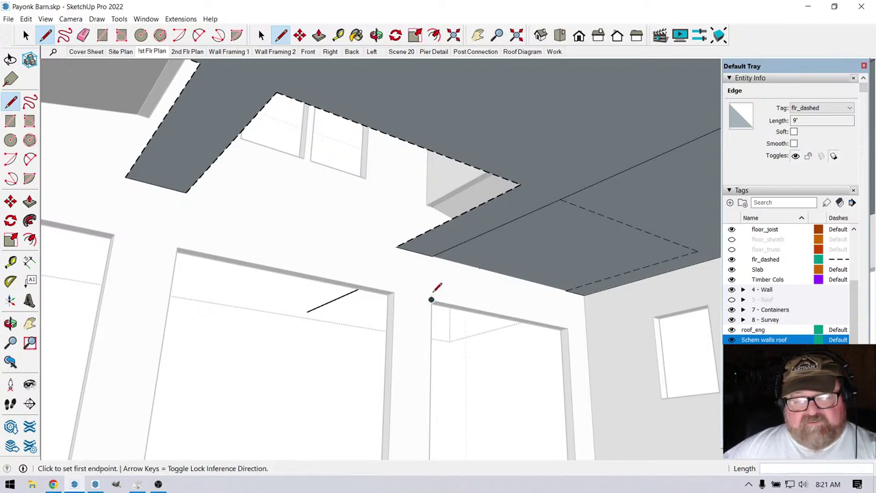
pyautogui.click(138, 114)
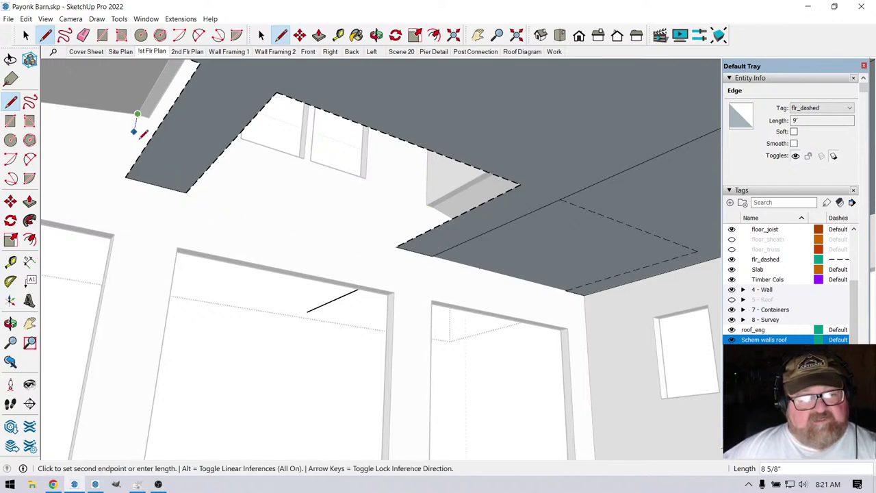
pyautogui.click(126, 177)
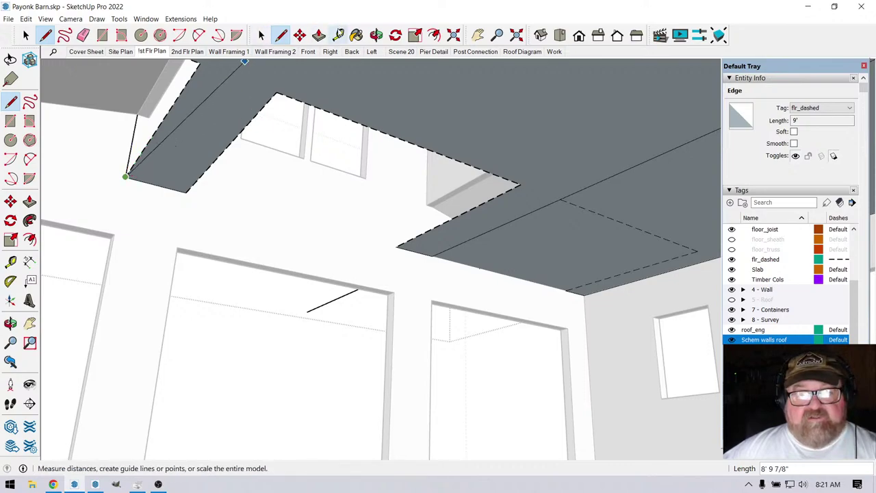
# Facing the ceiling opening, draw a green-axis-locked edge from its corner across the grey face.
pyautogui.click(376, 35)
pyautogui.moveTo(240, 76); pyautogui.dragTo(524, 429)
pyautogui.scroll(-5, 550, 211)
pyautogui.scroll(6, 399, 87)
pyautogui.scroll(3, 391, 90)
pyautogui.scroll(-3, 423, 188)
pyautogui.scroll(8, 524, 430)
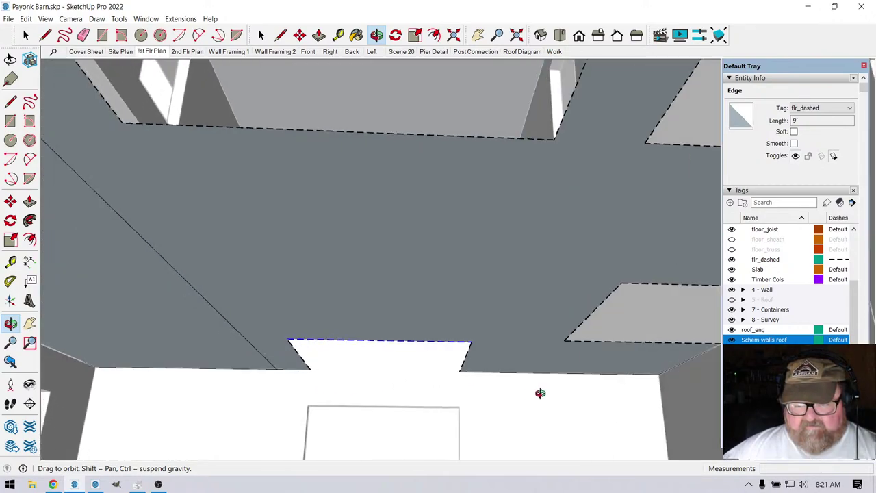
pyautogui.moveTo(555, 388); pyautogui.dragTo(478, 369)
pyautogui.moveTo(478, 369); pyautogui.dragTo(552, 366, button='middle')
pyautogui.rightClick(524, 378)
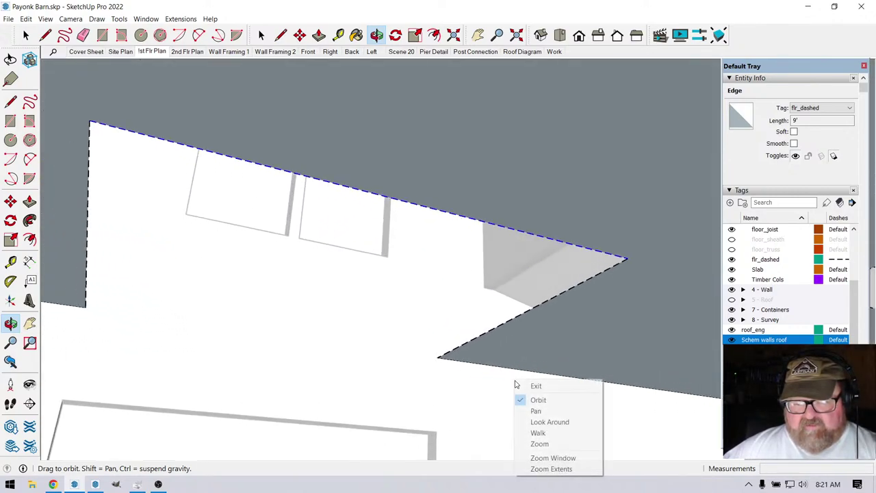
pyautogui.press('Escape')
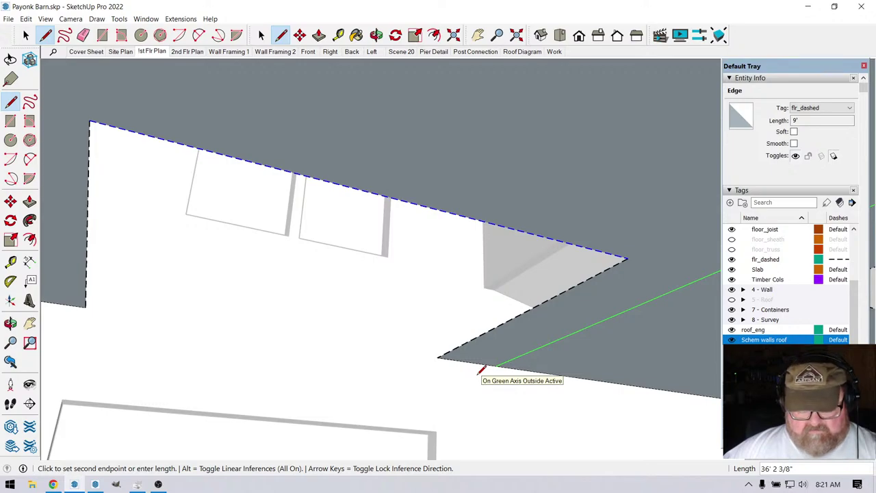
pyautogui.press('shift')
pyautogui.click(504, 284)
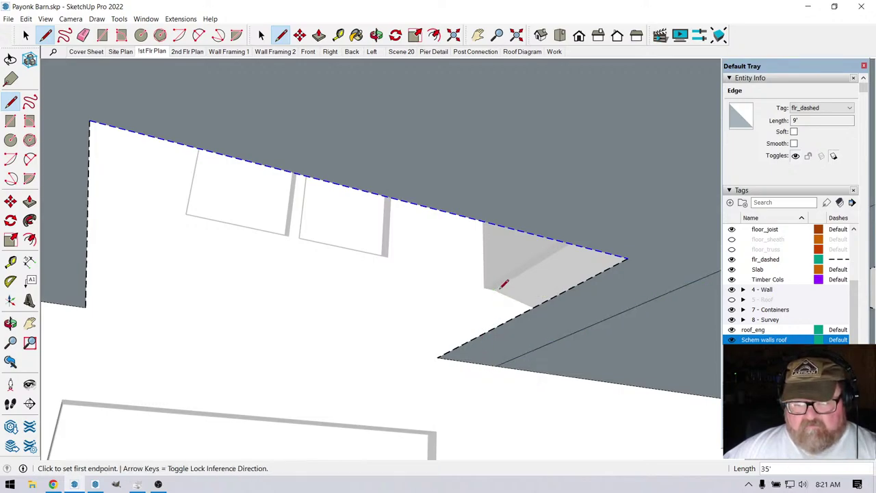
pyautogui.scroll(-4, 350, 304)
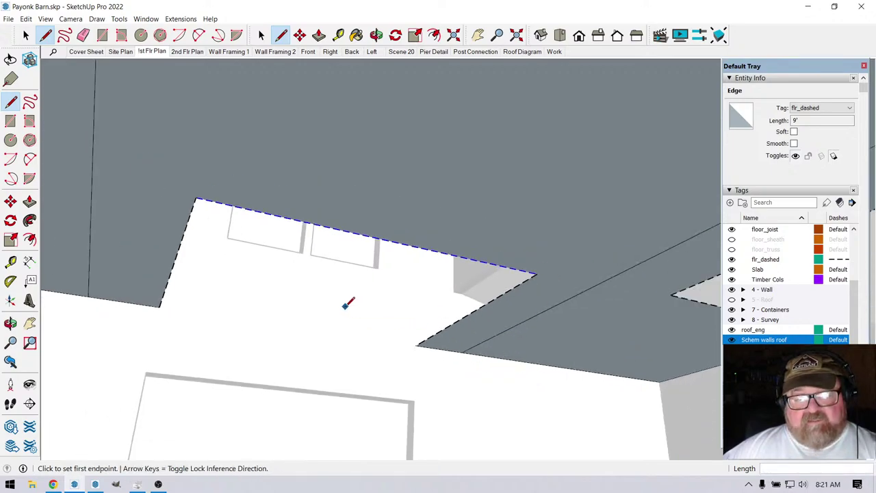
# Go to the 1st Flr Plan scene and tilt the flat plan into a 3D view.
pyautogui.click(155, 51)
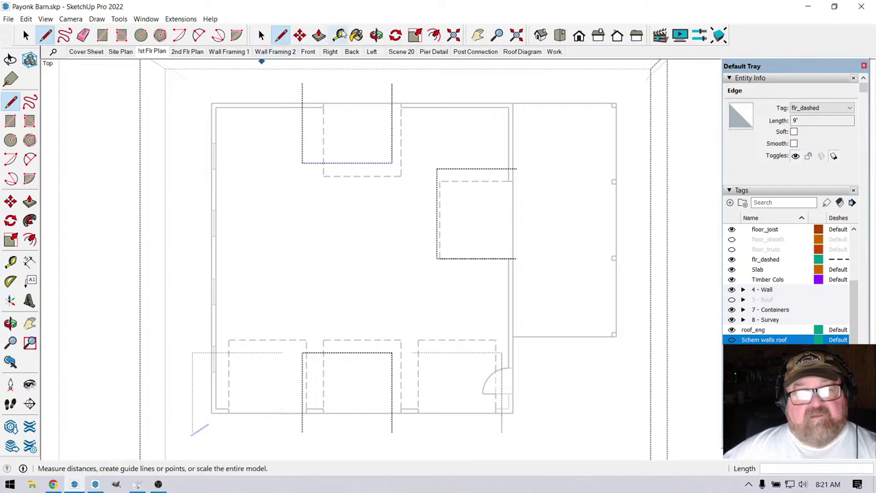
pyautogui.click(376, 35)
pyautogui.moveTo(306, 291); pyautogui.dragTo(321, 206)
pyautogui.click(10, 60)
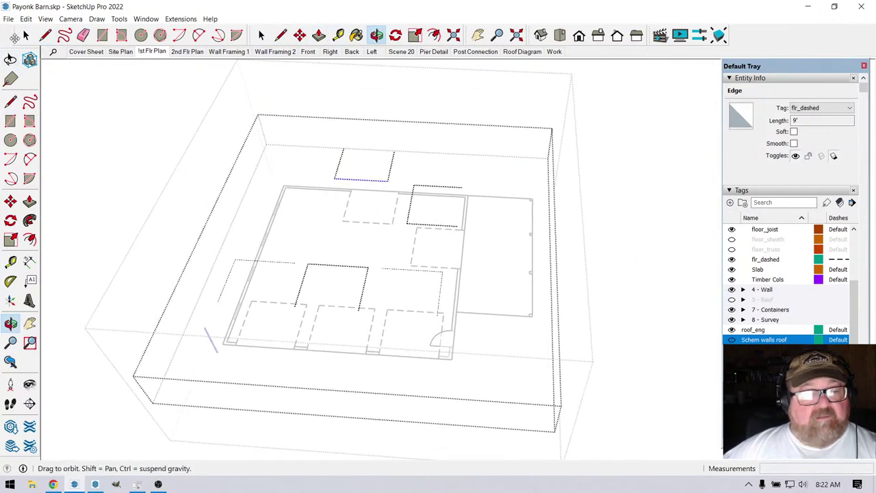
pyautogui.click(26, 35)
pyautogui.click(267, 216)
pyautogui.click(274, 219)
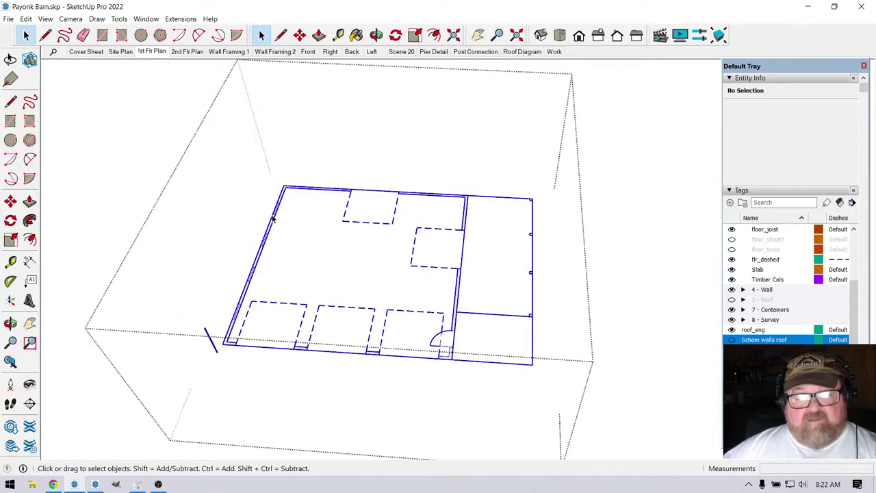
pyautogui.doubleClick(274, 219)
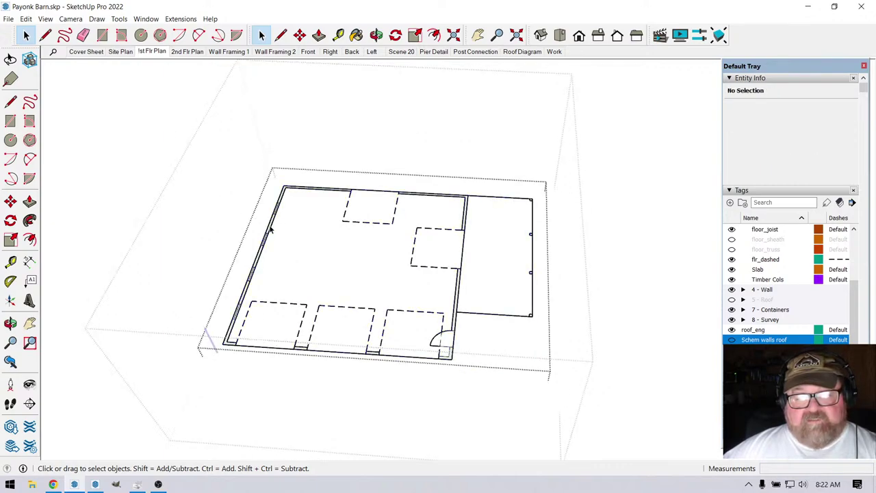
pyautogui.click(235, 211)
pyautogui.click(235, 211)
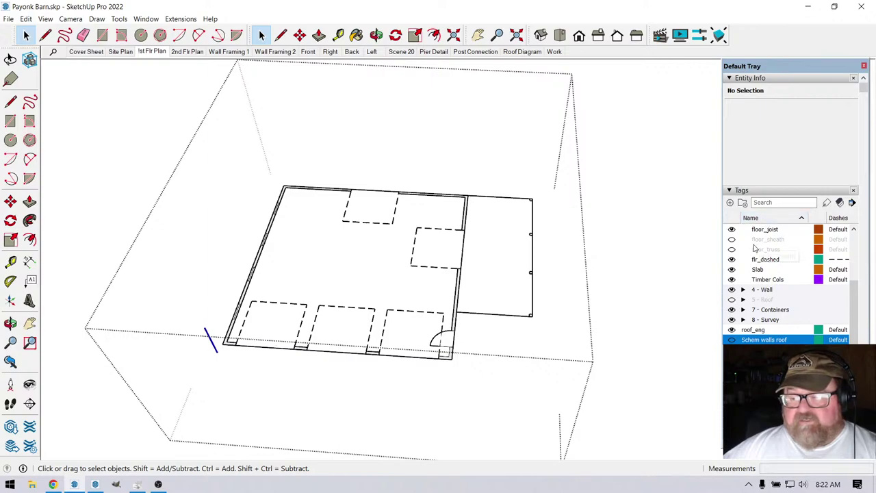
# Turn on the 2D plan 2nd tag and turn off 2D plan 1st.
pyautogui.scroll(3, 735, 294)
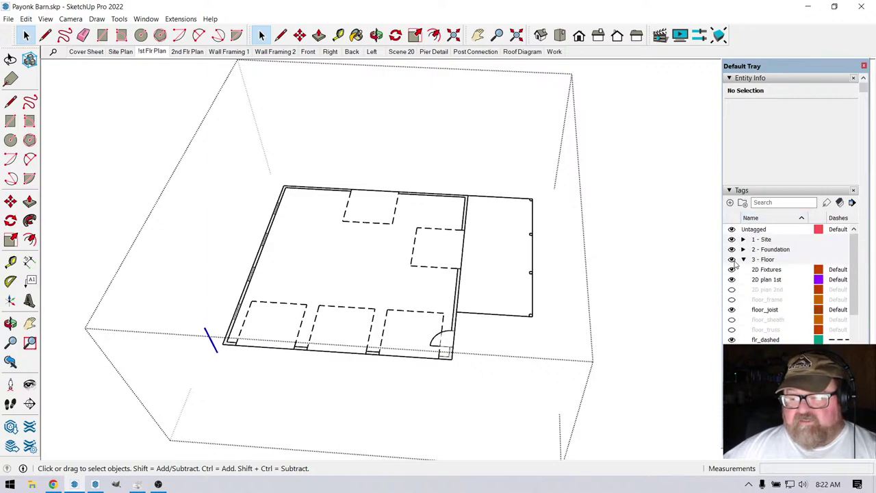
pyautogui.click(732, 290)
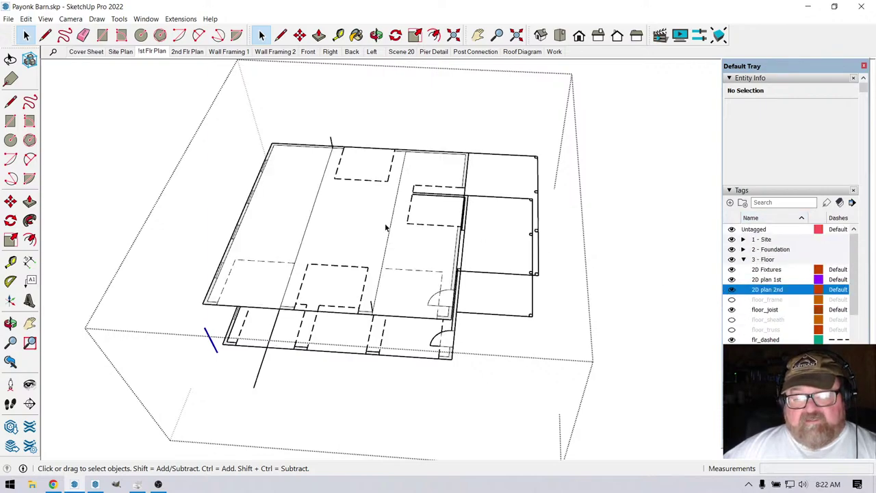
pyautogui.click(732, 280)
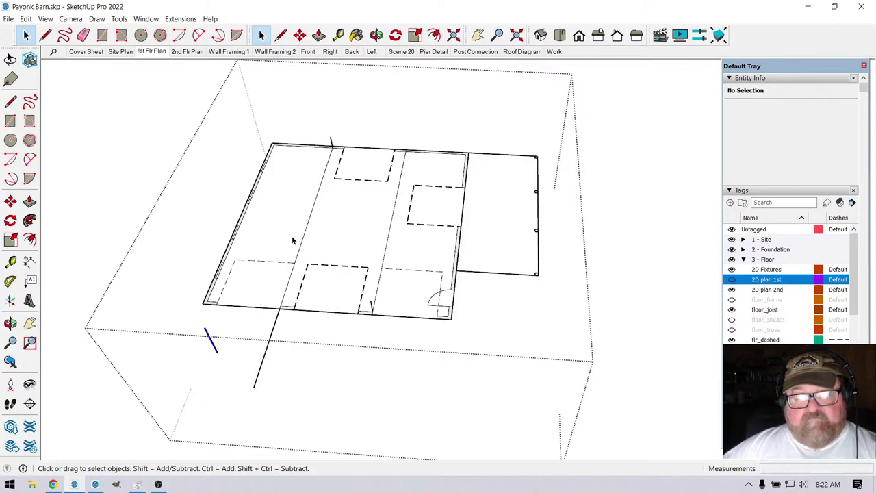
# Inside the second-floor plan group, delete the left floor face and erase the lower-left dashed line.
pyautogui.click(274, 190)
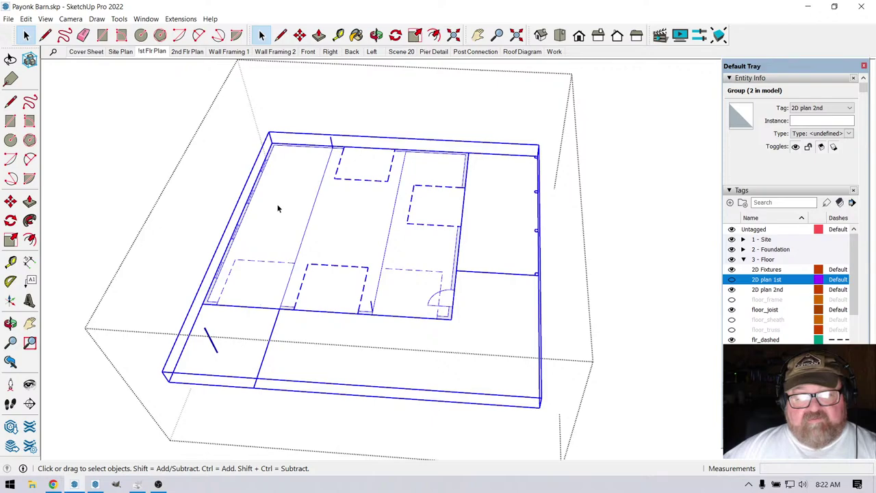
pyautogui.doubleClick(276, 200)
pyautogui.click(286, 197)
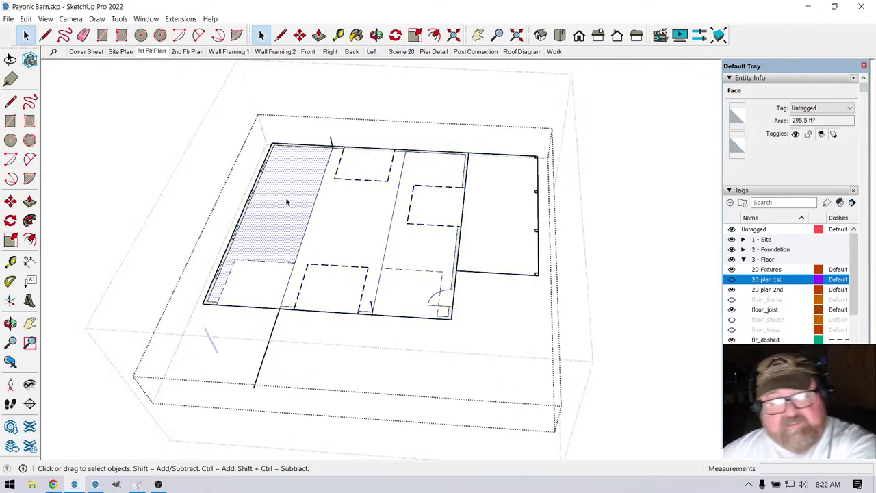
pyautogui.press('Delete')
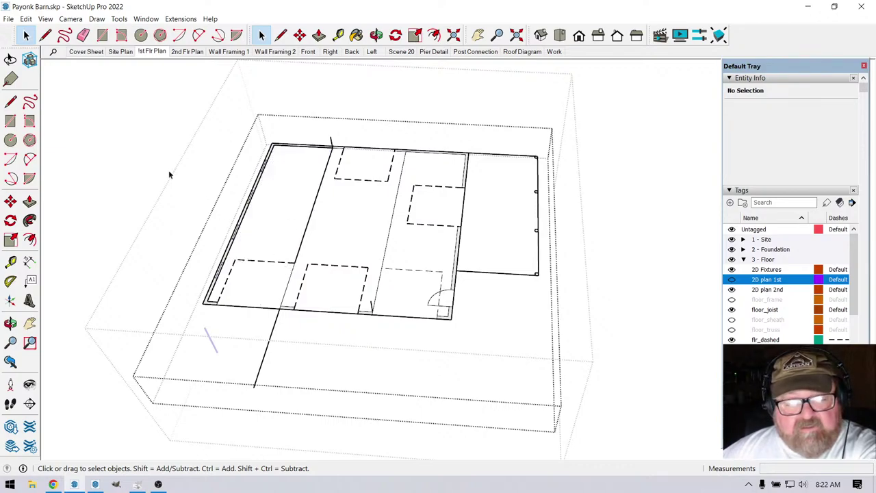
pyautogui.click(83, 36)
pyautogui.click(248, 265)
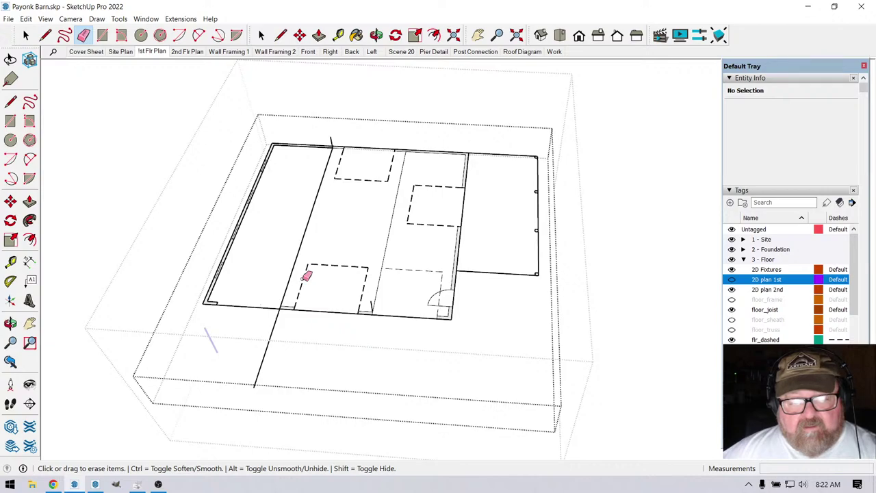
# Erase the dashed opening rectangles, the door line and the leftover dashed line on the right.
pyautogui.moveTo(305, 278)
pyautogui.mouseDown()
pyautogui.moveTo(341, 266)
pyautogui.moveTo(367, 284)
pyautogui.moveTo(410, 260)
pyautogui.moveTo(435, 279)
pyautogui.moveTo(444, 294)
pyautogui.moveTo(433, 306)
pyautogui.moveTo(435, 289)
pyautogui.moveTo(442, 307)
pyautogui.moveTo(409, 301)
pyautogui.mouseUp()
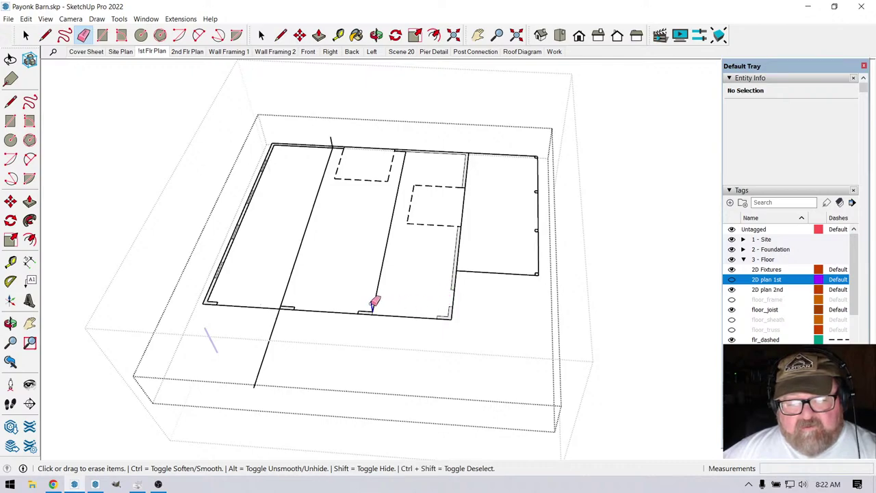
pyautogui.moveTo(335, 137)
pyautogui.mouseDown()
pyautogui.moveTo(337, 173)
pyautogui.moveTo(366, 182)
pyautogui.moveTo(385, 179)
pyautogui.moveTo(391, 164)
pyautogui.moveTo(407, 175)
pyautogui.moveTo(422, 229)
pyautogui.mouseUp()
pyautogui.moveTo(421, 191); pyautogui.dragTo(417, 189)
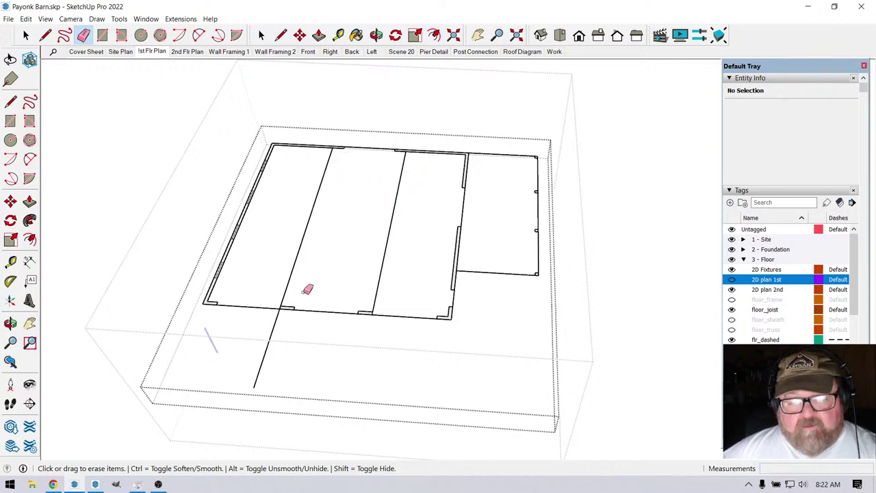
# Draw a 31' edge along the front wall from the front-left corner.
pyautogui.click(45, 34)
pyautogui.scroll(3, 235, 298)
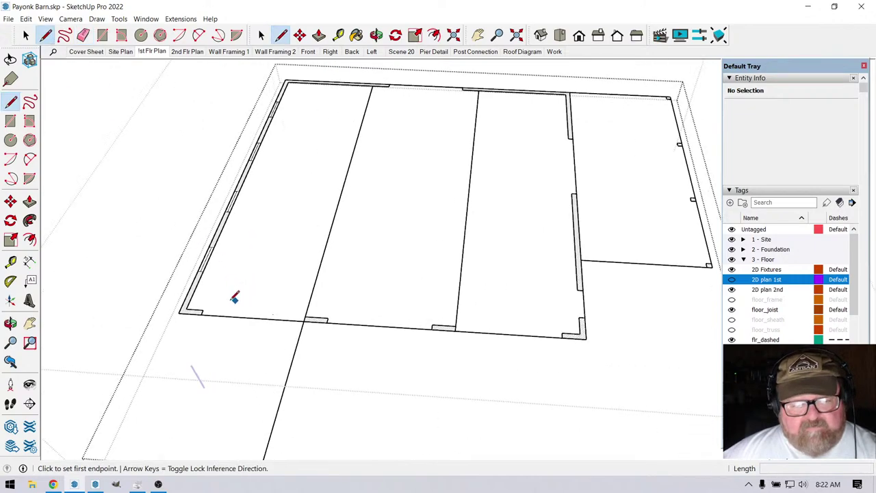
pyautogui.click(201, 309)
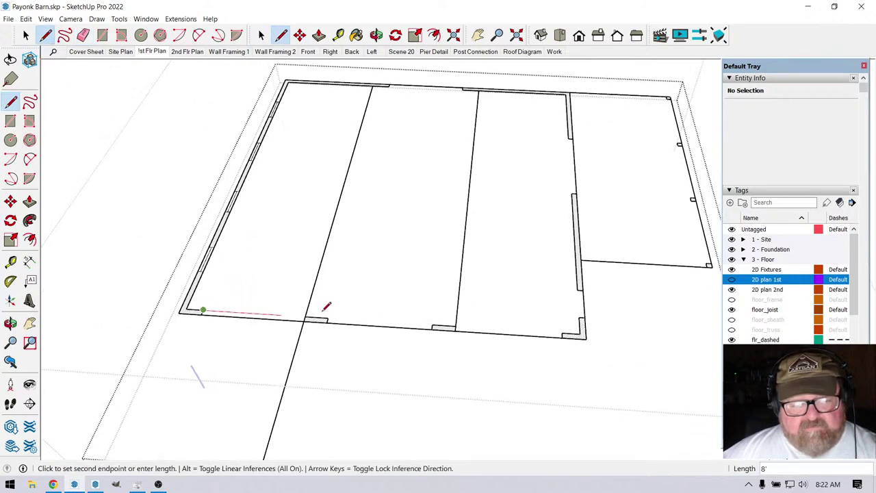
pyautogui.click(565, 331)
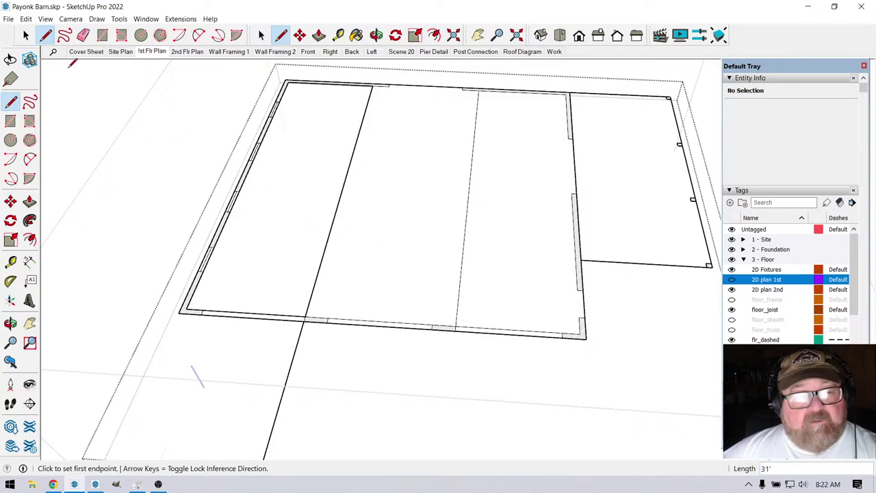
pyautogui.click(83, 35)
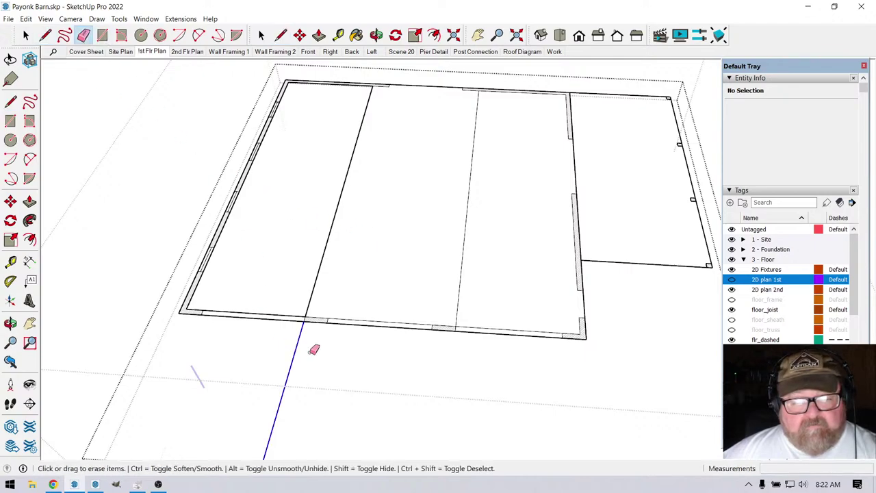
pyautogui.scroll(5, 313, 349)
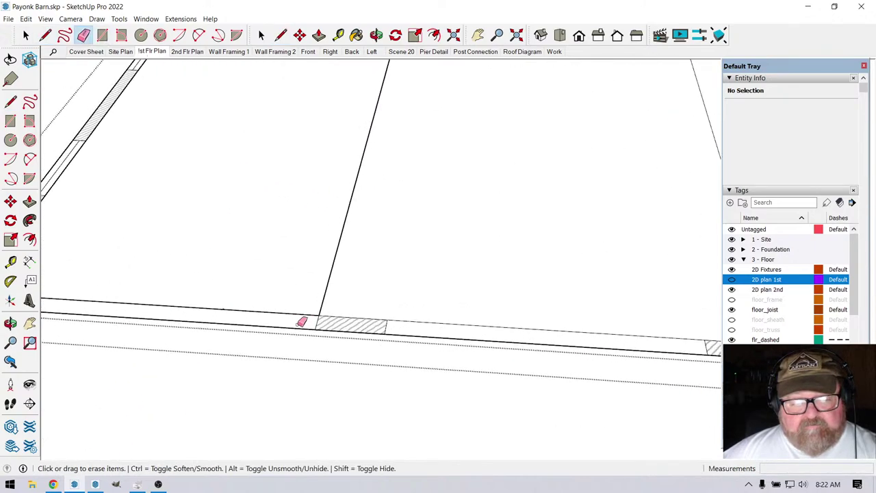
pyautogui.scroll(-4, 319, 317)
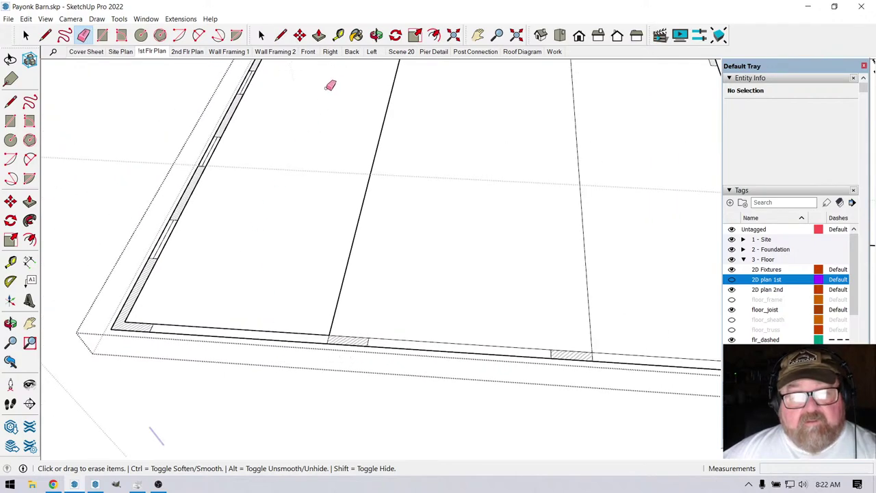
# Sample Sketchy Lines Wavy 45 A and paint the remaining bare bottom-wall faces with it.
pyautogui.click(356, 35)
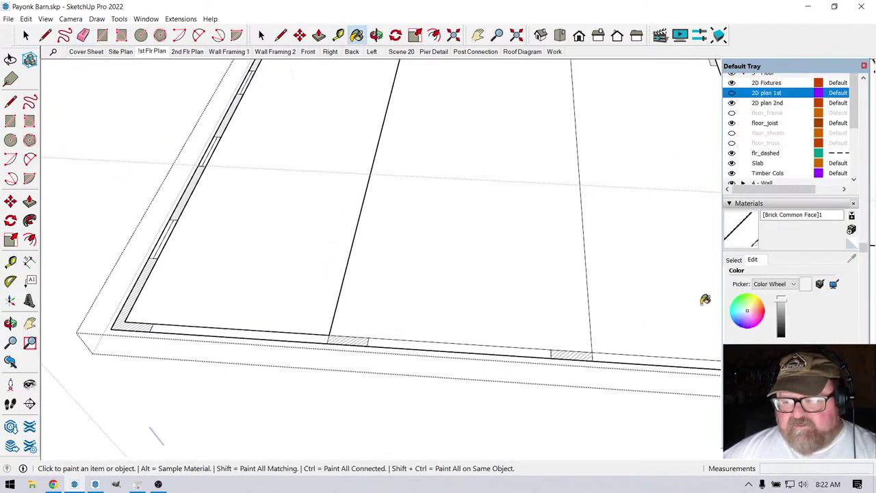
pyautogui.click(735, 261)
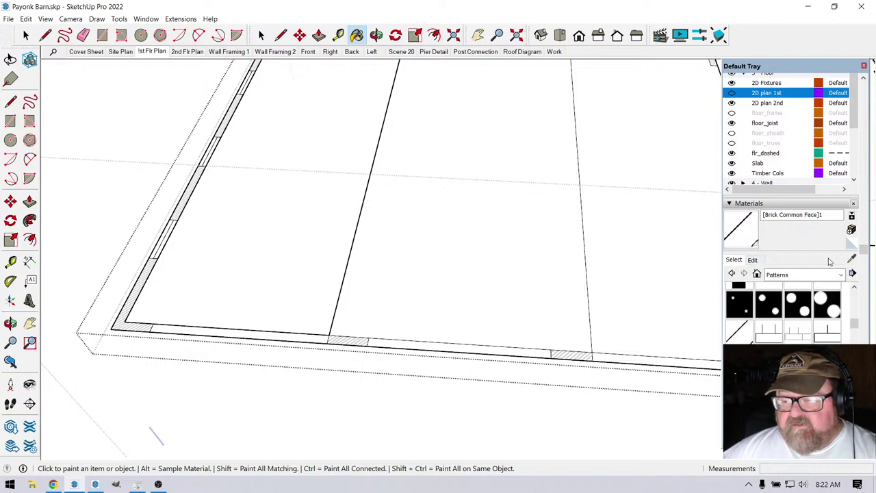
pyautogui.click(852, 258)
pyautogui.click(561, 351)
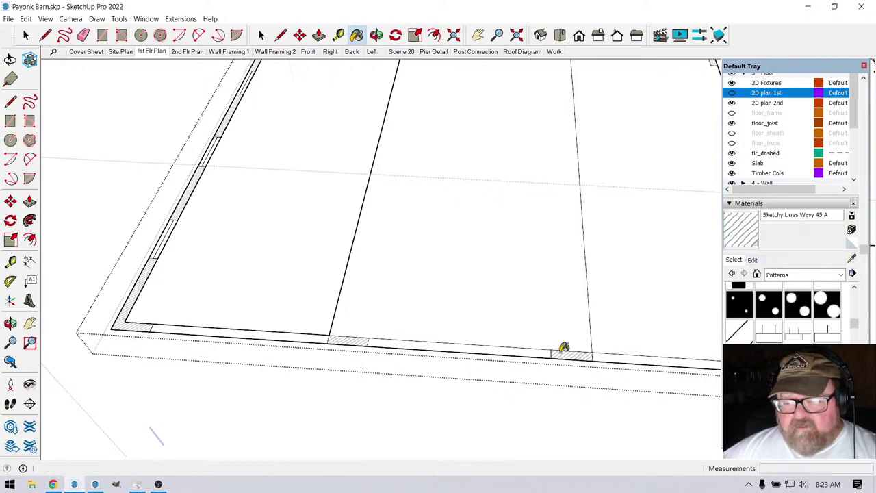
pyautogui.click(524, 346)
pyautogui.click(290, 332)
pyautogui.scroll(-1, 247, 323)
pyautogui.scroll(-2, 573, 348)
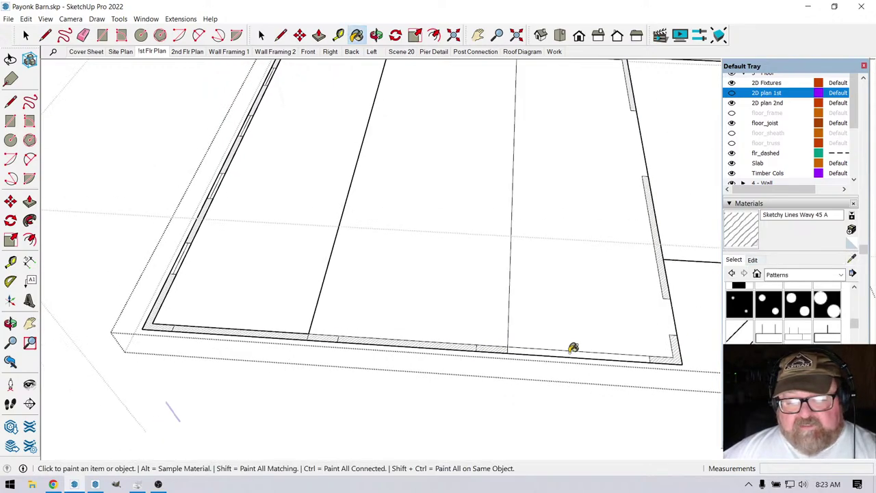
pyautogui.click(572, 348)
pyautogui.scroll(-2, 523, 372)
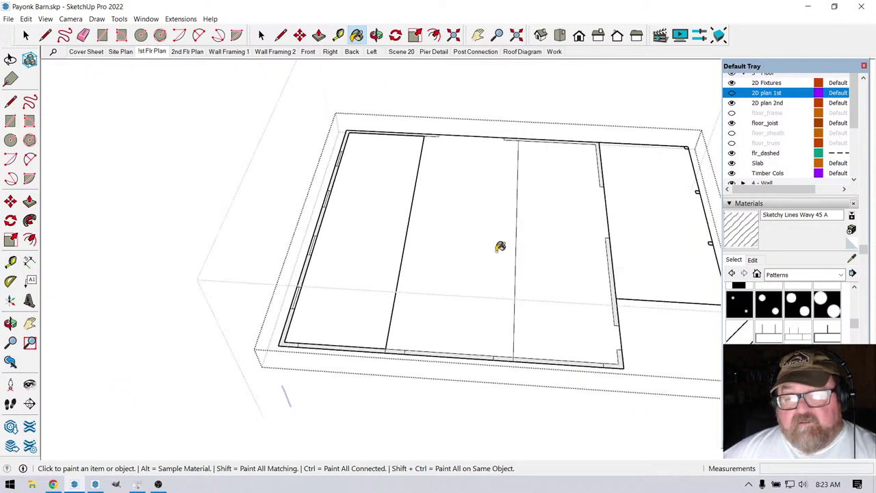
# Draw two split lines across the right wall slice, the lower one about 3'.
pyautogui.click(46, 35)
pyautogui.scroll(2, 648, 214)
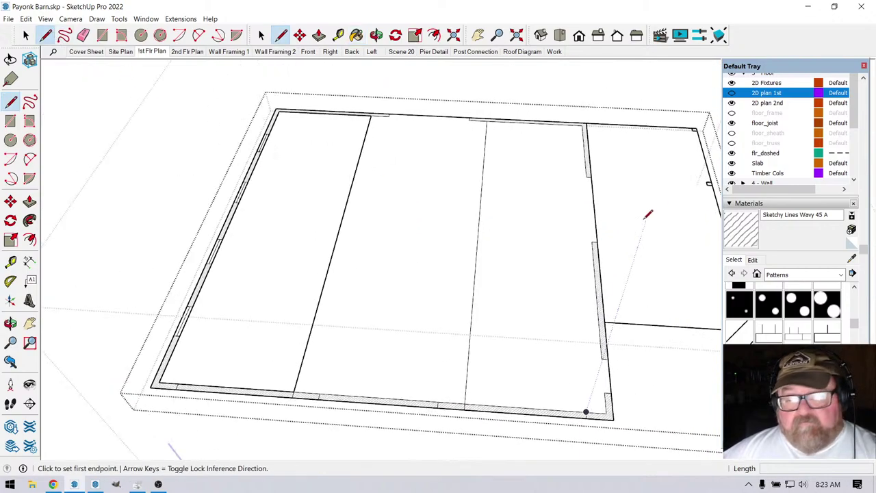
pyautogui.click(586, 175)
pyautogui.click(593, 237)
pyautogui.click(602, 356)
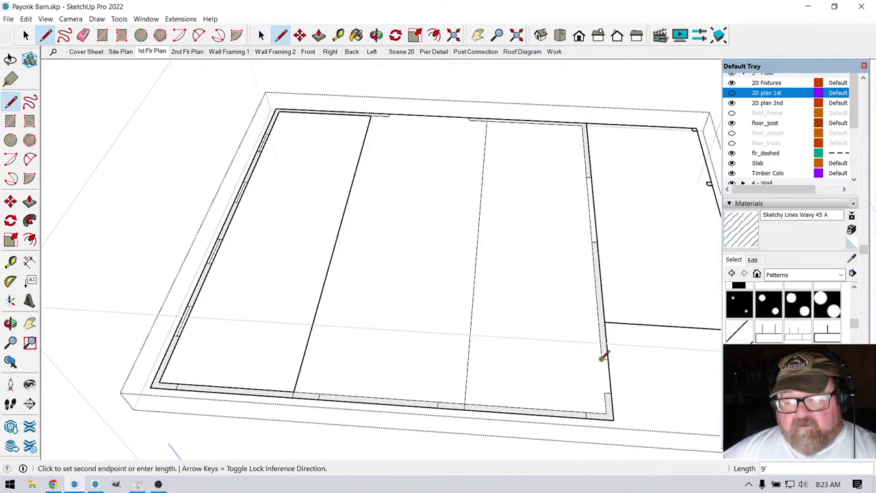
pyautogui.click(607, 388)
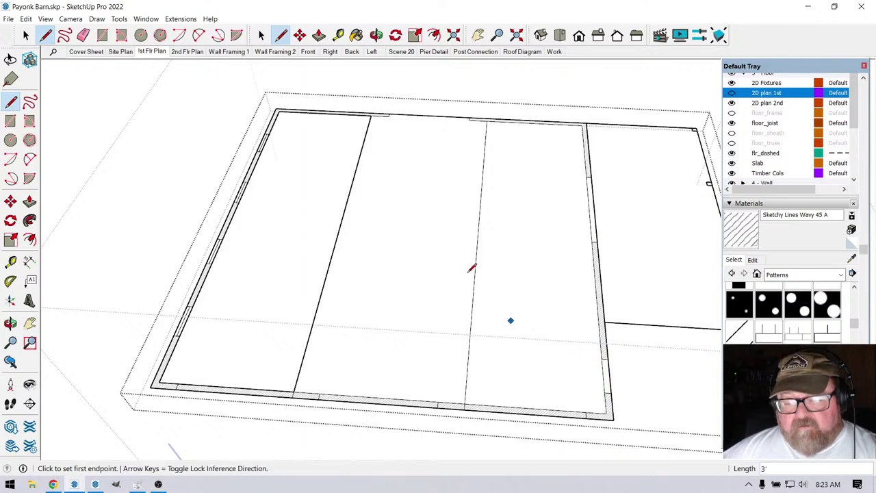
# From a top-down view, draw a 9' line along the top wall slice.
pyautogui.click(377, 34)
pyautogui.moveTo(403, 147)
pyautogui.mouseDown()
pyautogui.moveTo(256, 166)
pyautogui.moveTo(362, 274)
pyautogui.moveTo(355, 253)
pyautogui.mouseUp()
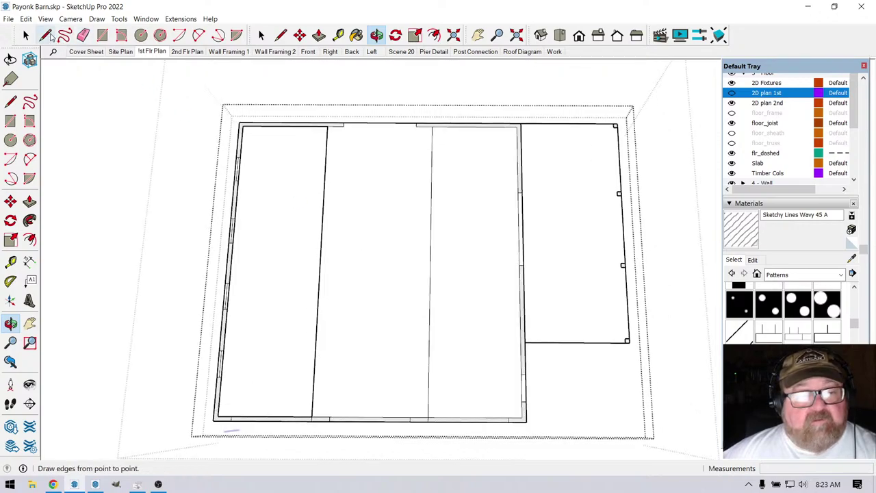
pyautogui.click(45, 35)
pyautogui.scroll(2, 431, 171)
pyautogui.click(300, 100)
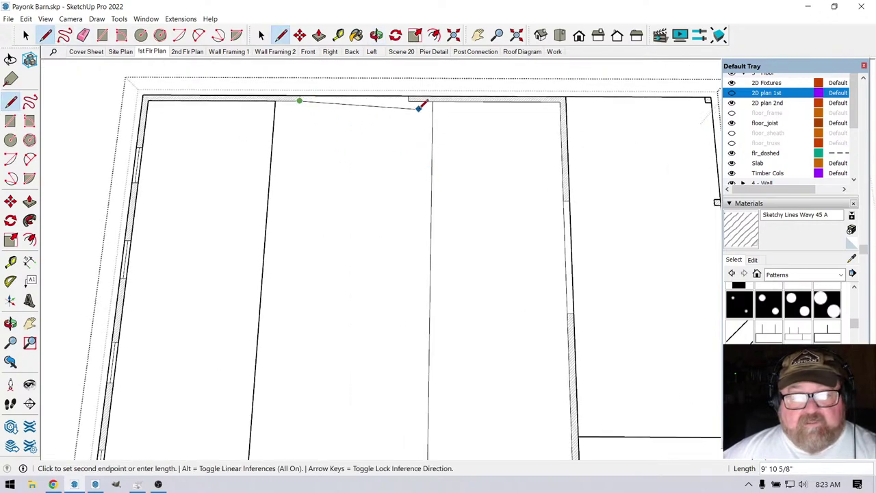
pyautogui.click(409, 100)
pyautogui.scroll(-2, 401, 145)
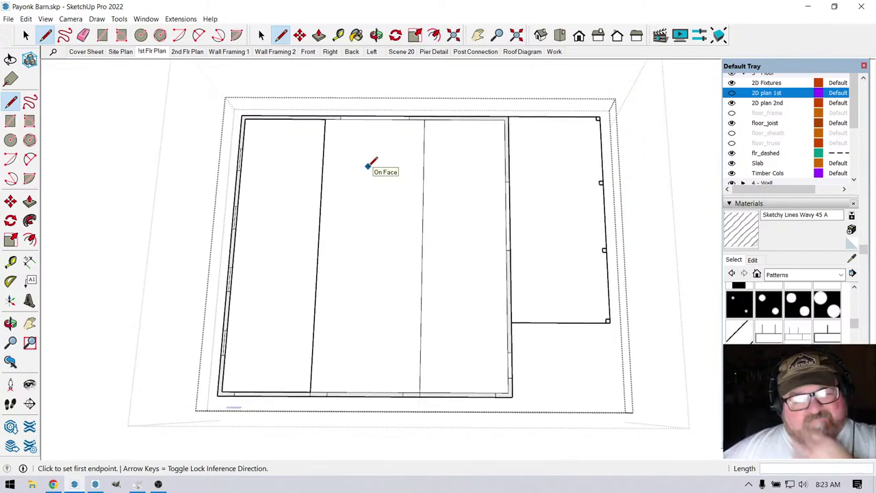
pyautogui.scroll(3, 335, 143)
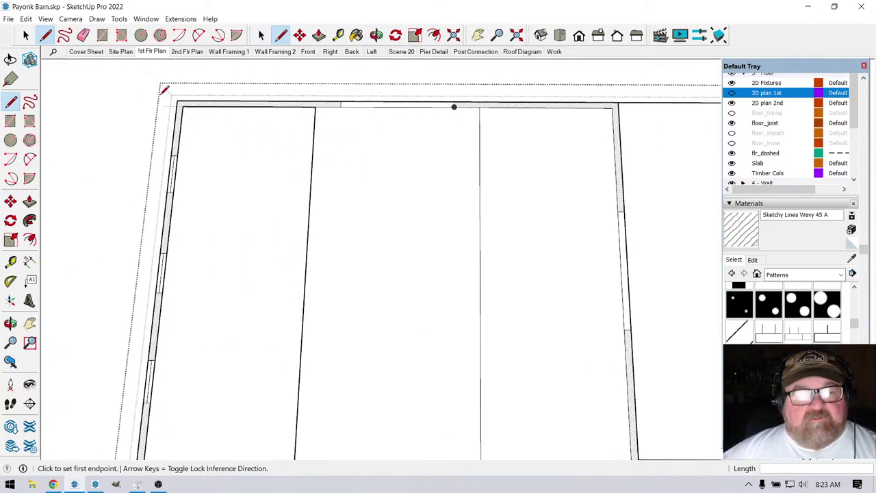
pyautogui.scroll(-2, 301, 142)
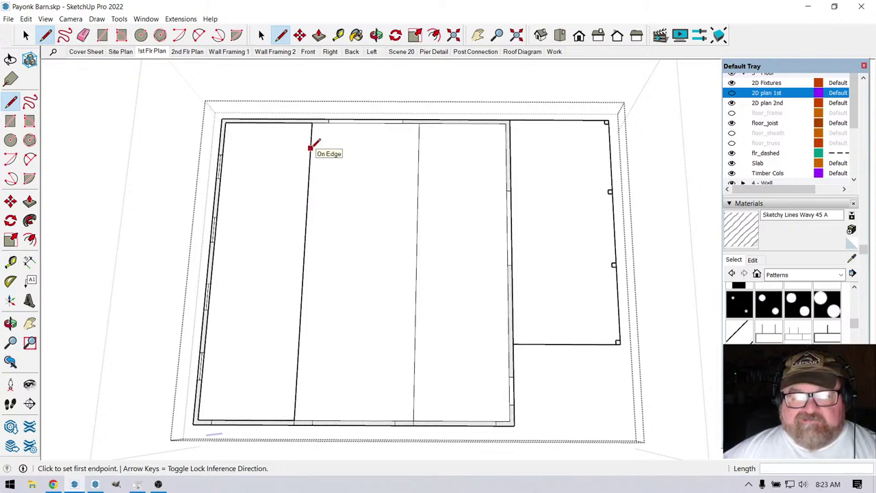
pyautogui.scroll(1, 196, 141)
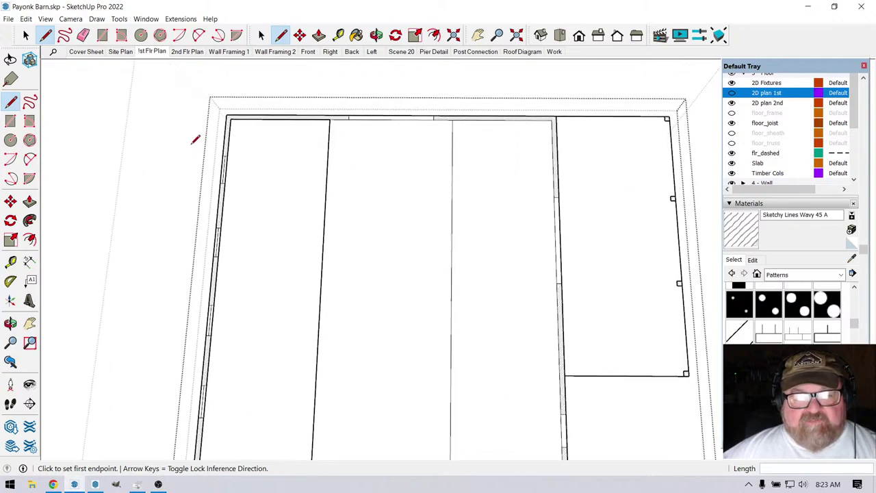
# Erase the stray edges in the left wall slice so its unhatched pieces merge into the hatch.
pyautogui.click(83, 35)
pyautogui.scroll(5, 232, 183)
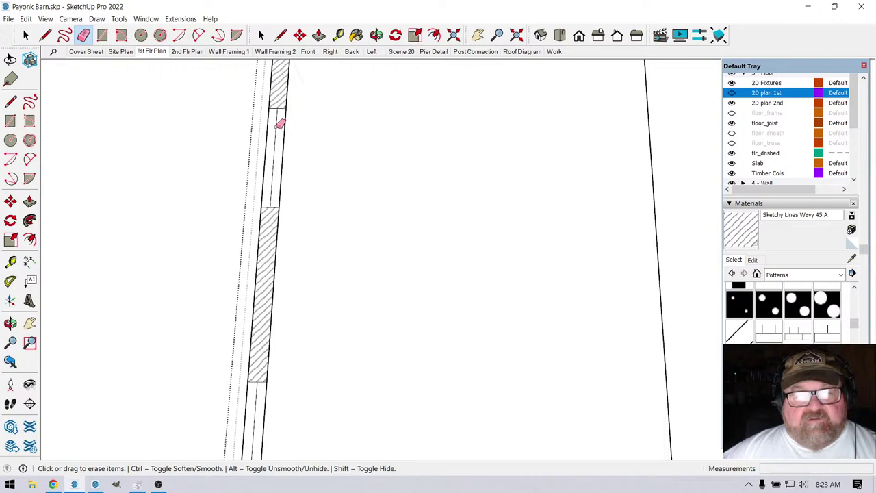
pyautogui.moveTo(280, 103); pyautogui.dragTo(281, 126)
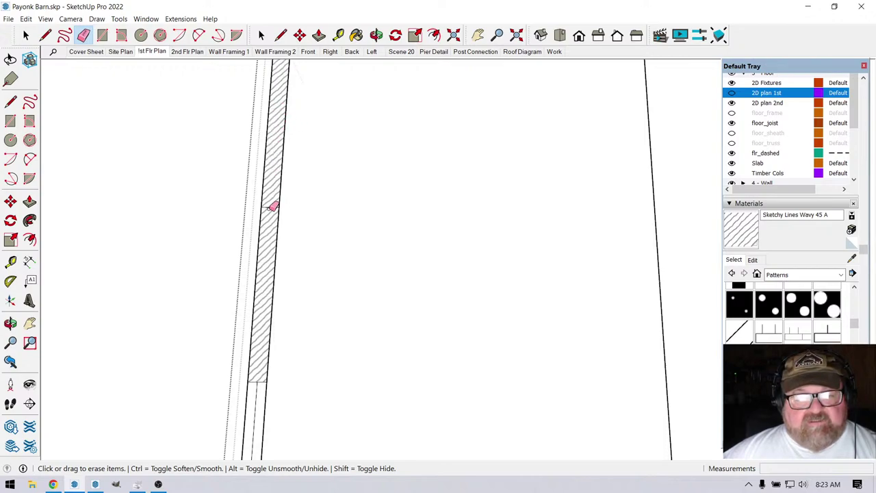
pyautogui.scroll(-2, 273, 204)
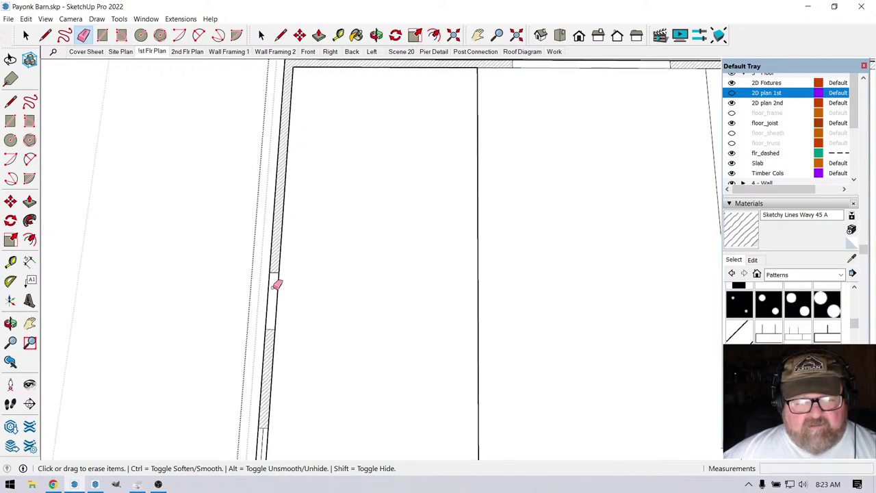
pyautogui.moveTo(278, 270); pyautogui.dragTo(275, 304)
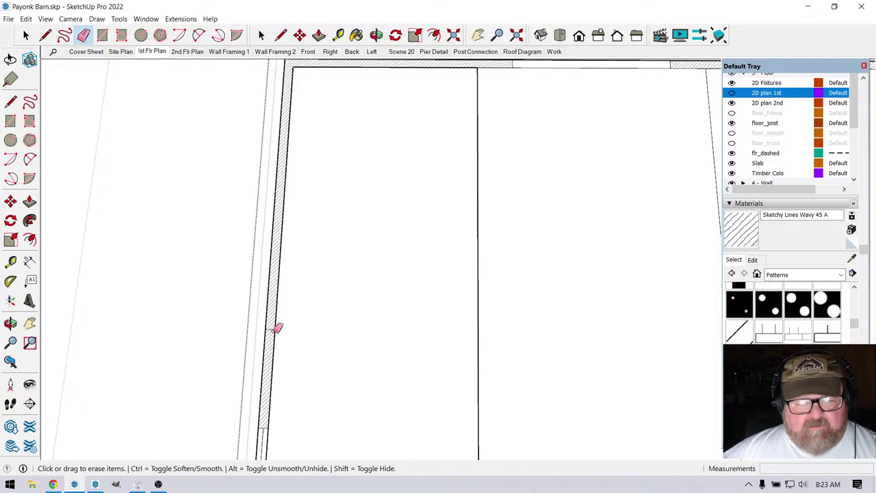
pyautogui.scroll(-3, 303, 209)
pyautogui.scroll(3, 288, 286)
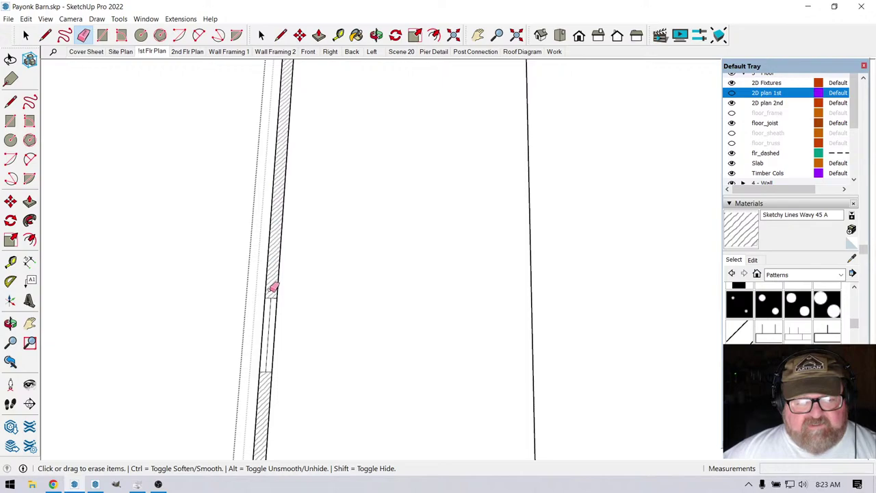
pyautogui.moveTo(273, 288); pyautogui.dragTo(273, 299)
pyautogui.scroll(-2, 286, 302)
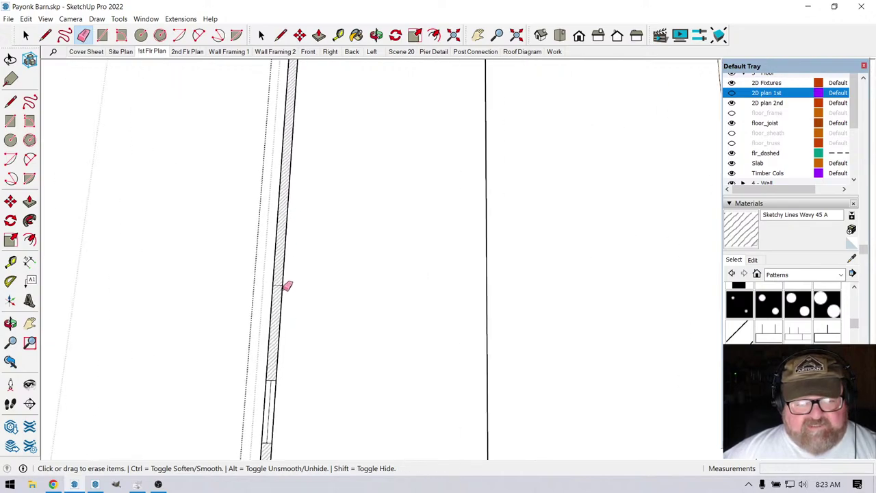
pyautogui.scroll(-3, 303, 201)
pyautogui.scroll(3, 285, 356)
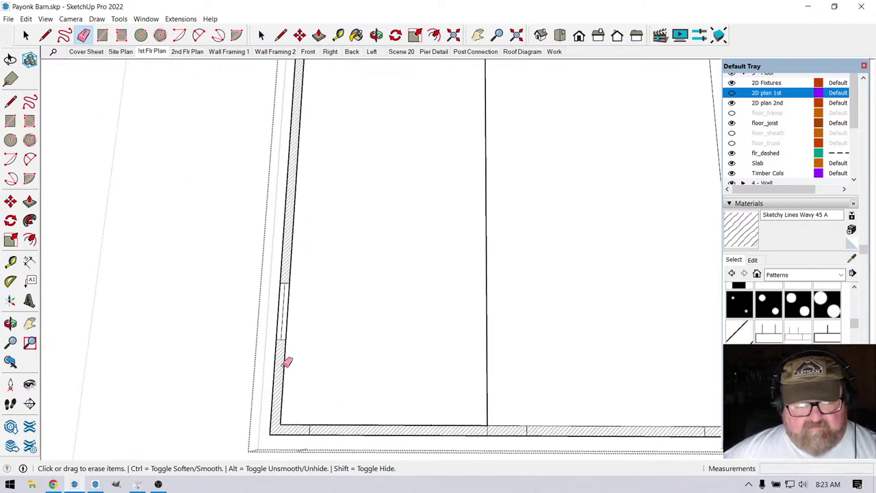
pyautogui.click(285, 325)
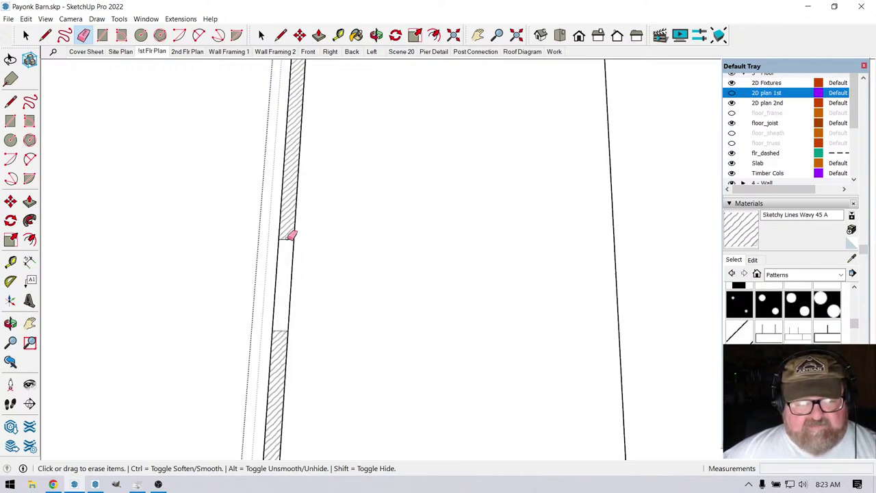
pyautogui.click(289, 237)
# Erase the edge splitting the right wall's unhatched strip near the bottom corner.
pyautogui.scroll(-3, 199, 312)
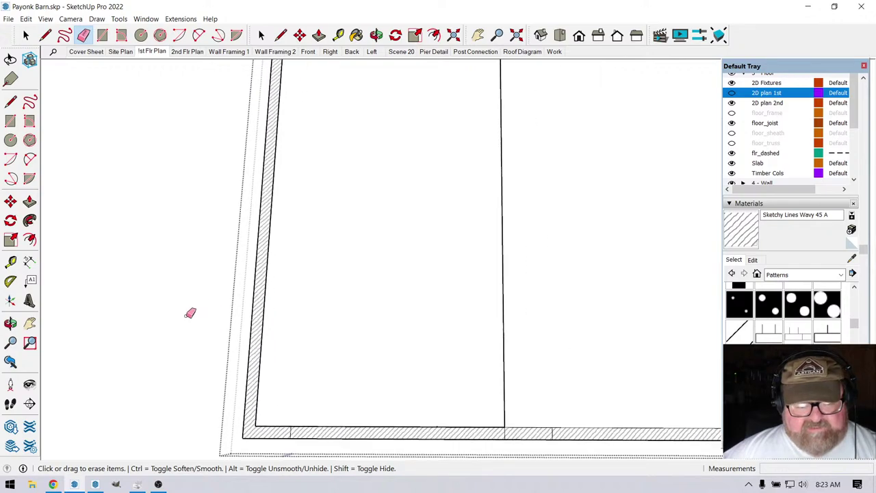
pyautogui.moveTo(280, 417); pyautogui.dragTo(340, 406, button='middle')
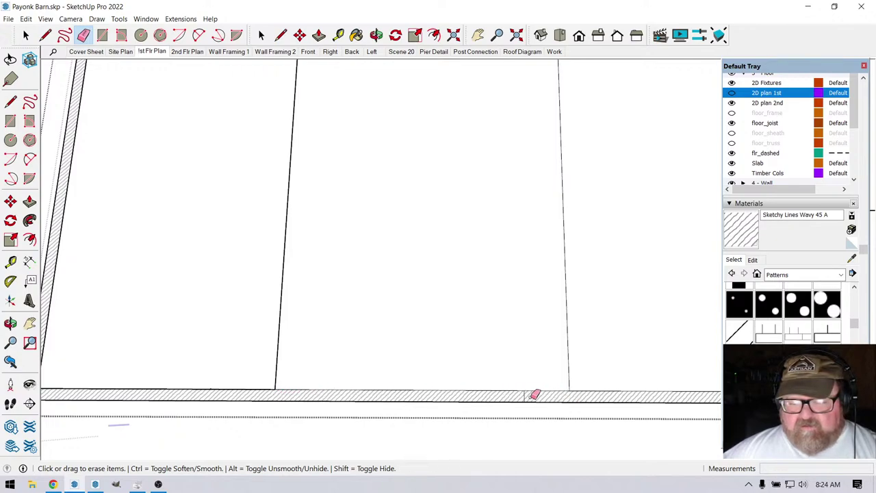
pyautogui.scroll(-3, 194, 411)
pyautogui.scroll(3, 524, 415)
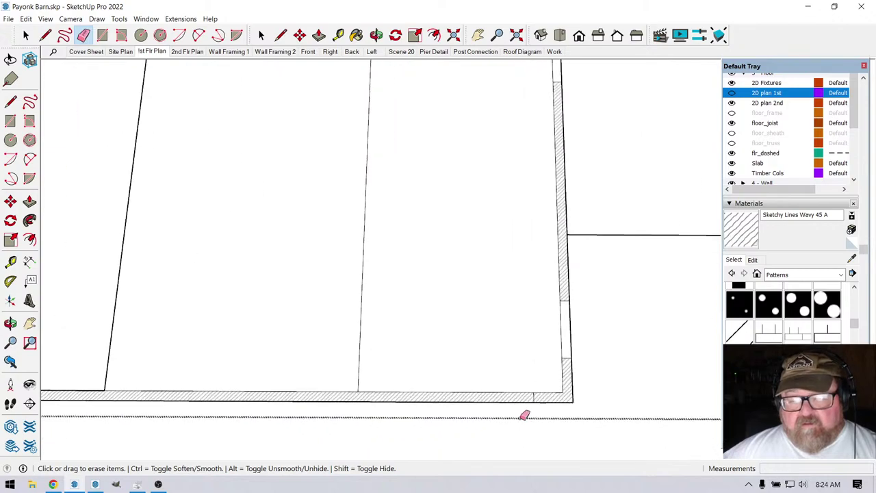
pyautogui.scroll(1, 524, 415)
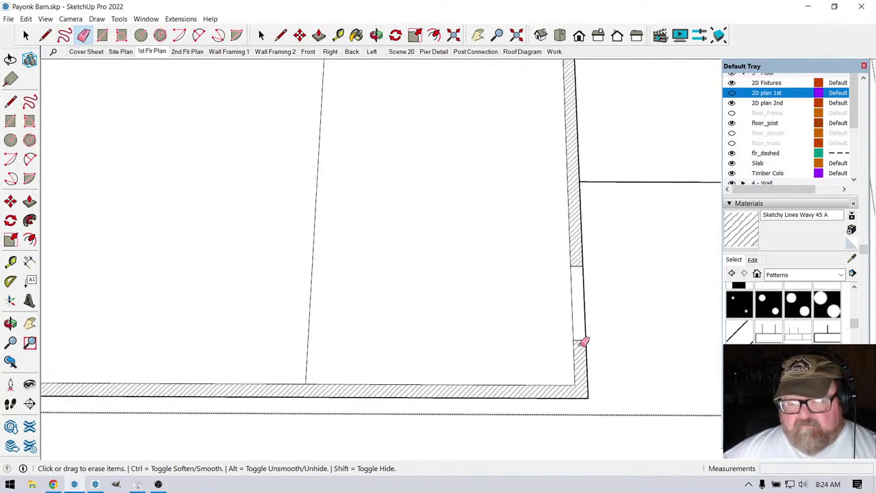
pyautogui.click(582, 342)
pyautogui.scroll(-5, 475, 416)
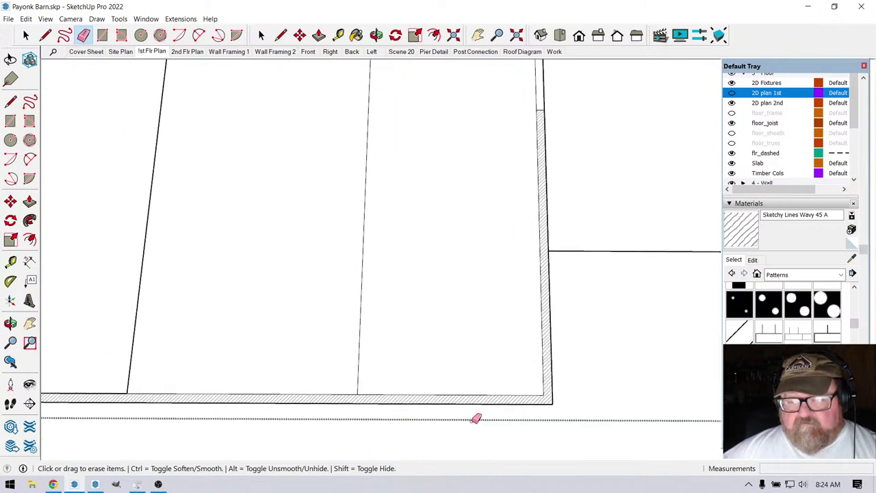
pyautogui.scroll(2, 502, 223)
# Erase the right room's outline edges along the right side of the plan.
pyautogui.scroll(2, 503, 222)
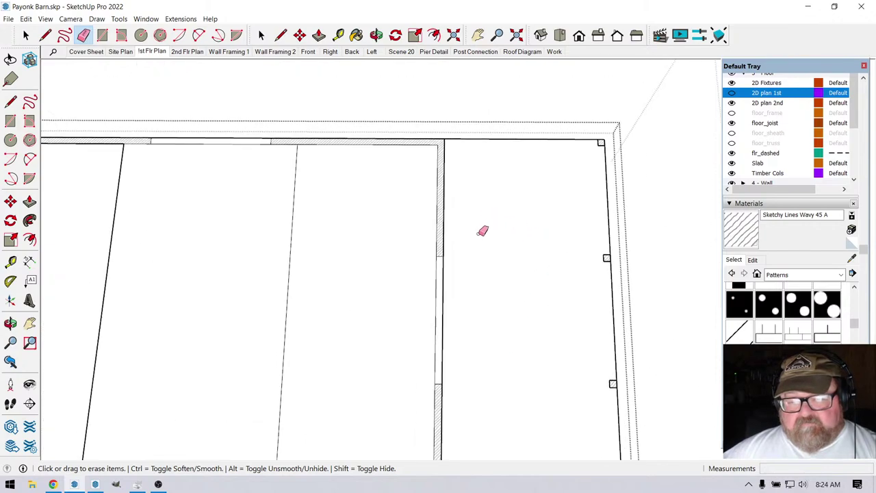
pyautogui.scroll(-1, 506, 198)
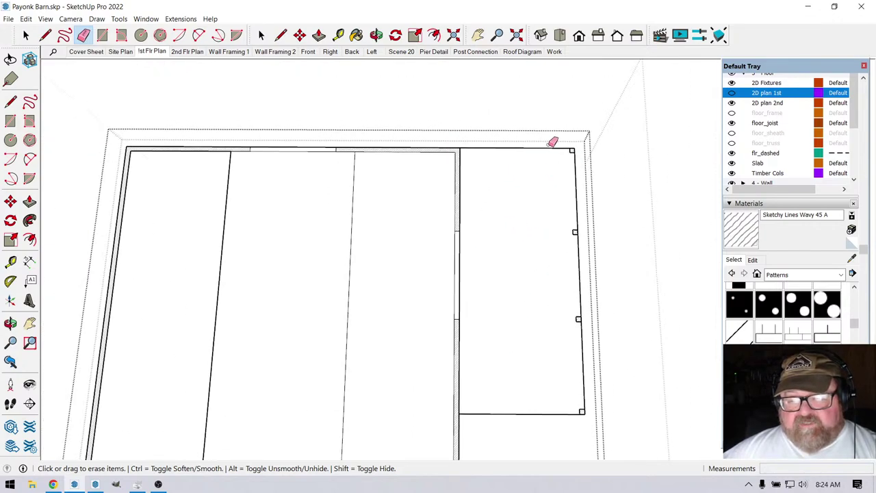
pyautogui.moveTo(552, 141); pyautogui.dragTo(587, 188)
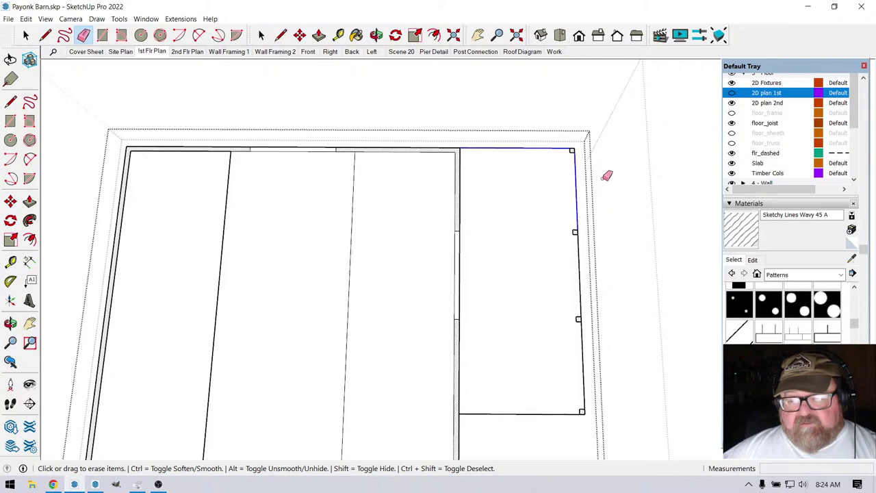
pyautogui.press('Escape')
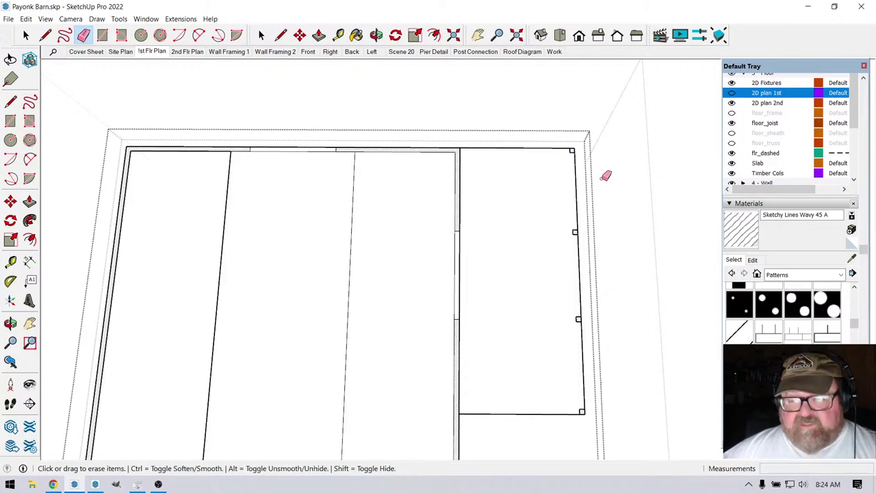
pyautogui.scroll(2, 581, 171)
pyautogui.moveTo(578, 170); pyautogui.dragTo(586, 186)
pyautogui.scroll(-3, 541, 120)
pyautogui.moveTo(561, 123); pyautogui.dragTo(560, 150)
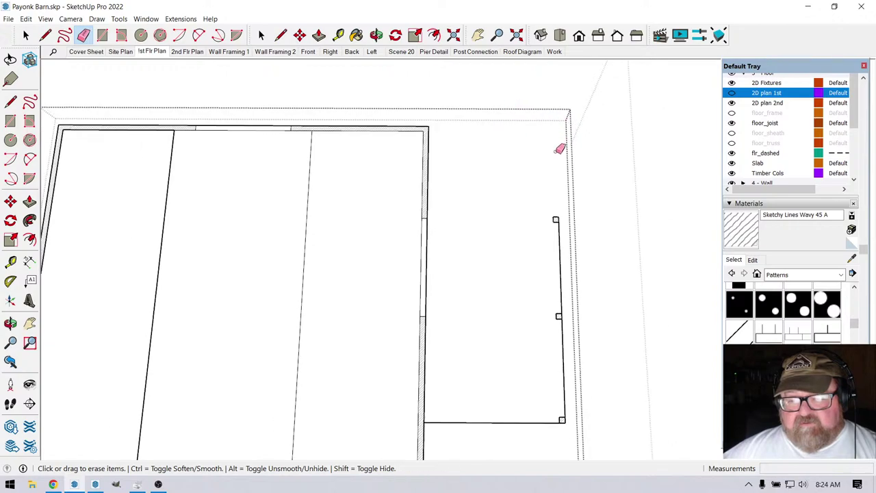
pyautogui.moveTo(560, 237)
pyautogui.mouseDown()
pyautogui.moveTo(573, 299)
pyautogui.moveTo(562, 308)
pyautogui.mouseUp()
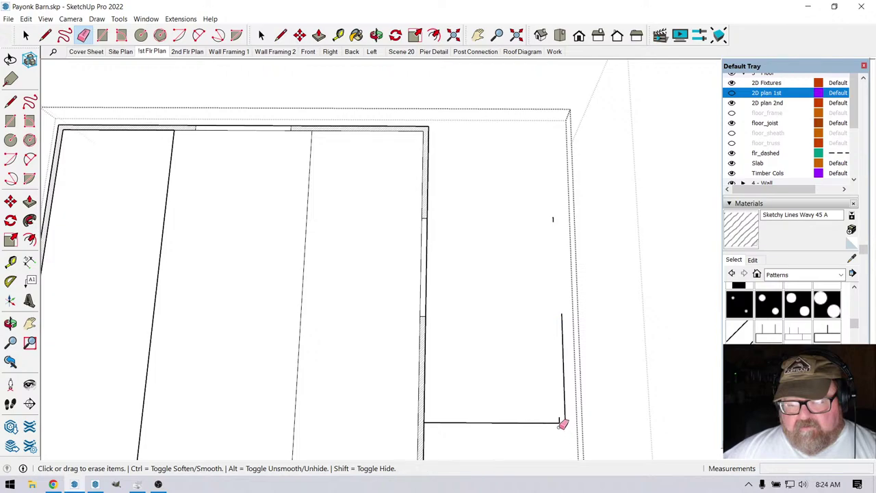
pyautogui.moveTo(564, 421); pyautogui.dragTo(569, 399)
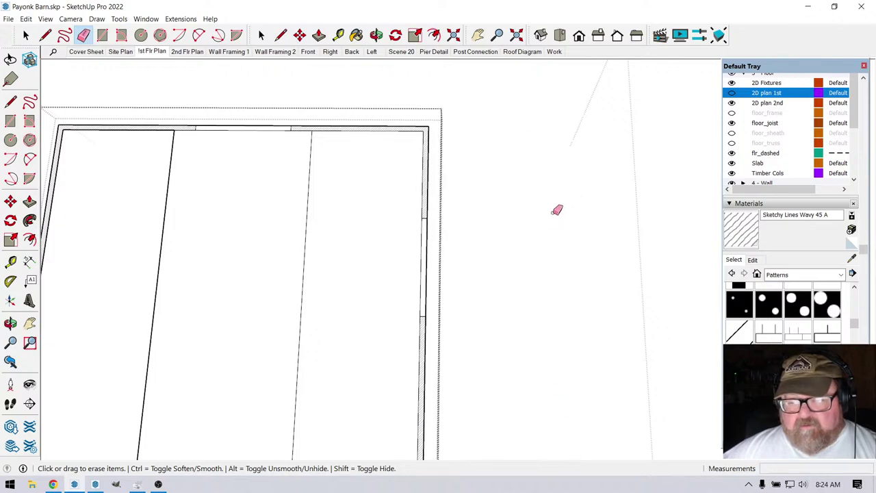
pyautogui.scroll(5, 434, 228)
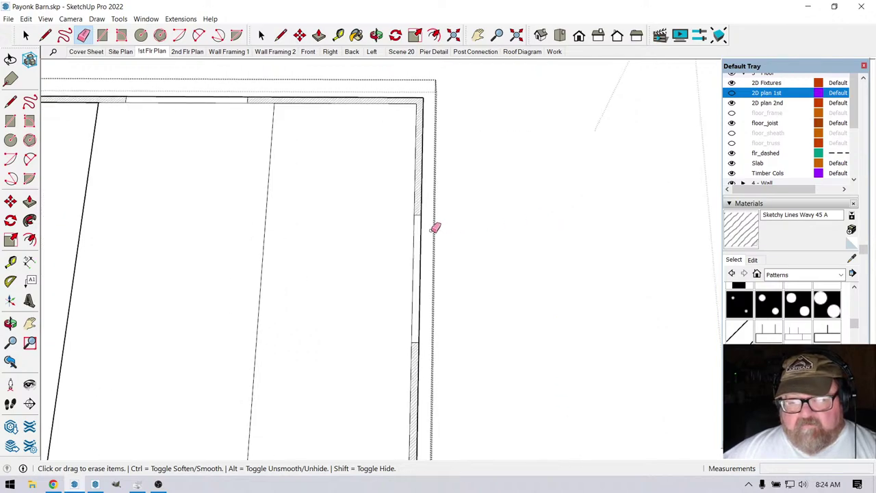
# Paint Sketchy Lines Wavy 45 A on the wall strip and the bare top wall segment.
pyautogui.click(356, 34)
pyautogui.click(424, 206)
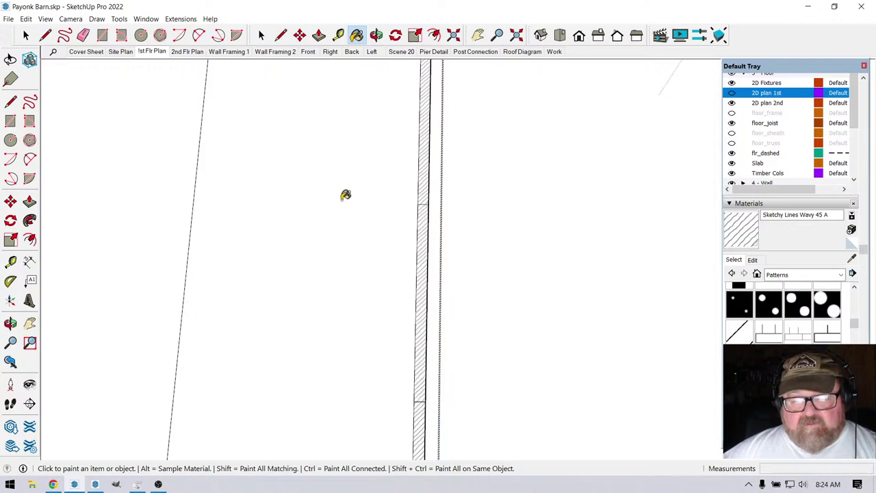
pyautogui.click(83, 35)
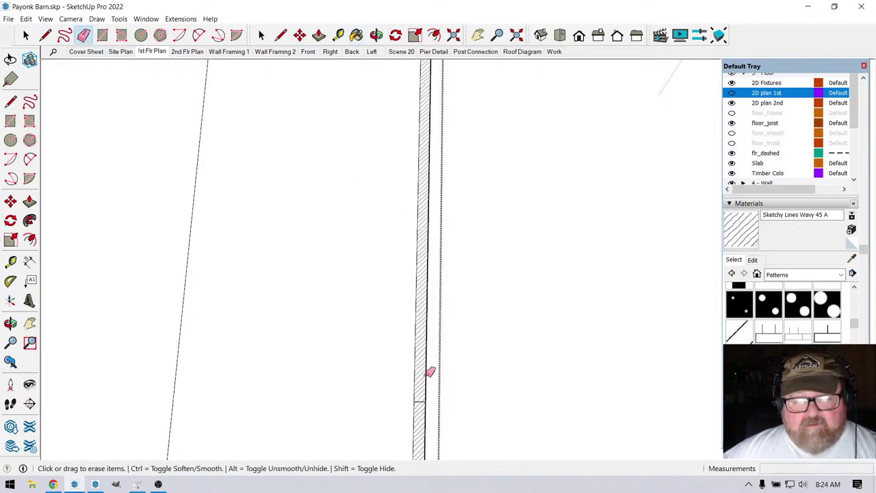
pyautogui.scroll(-4, 513, 332)
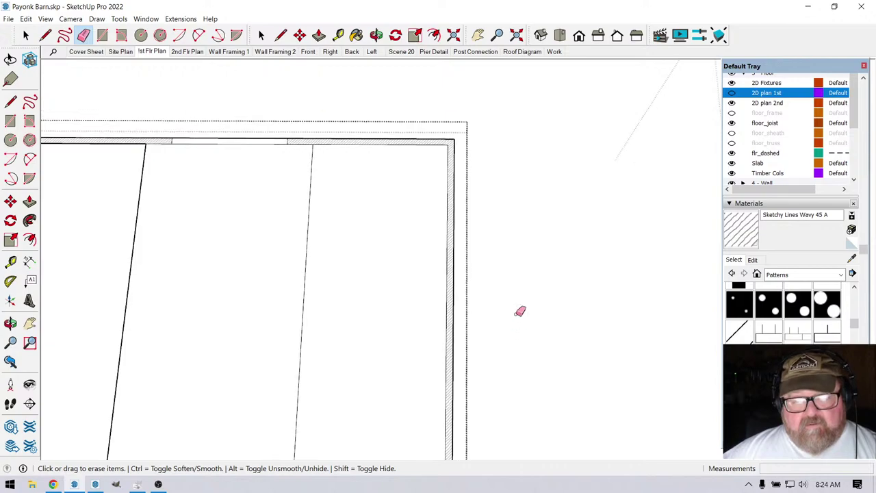
pyautogui.scroll(3, 162, 125)
pyautogui.scroll(3, 176, 108)
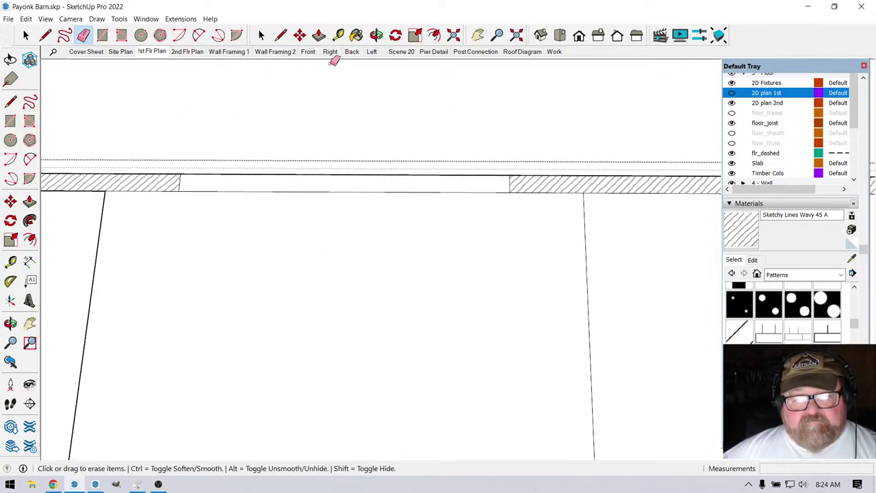
pyautogui.click(356, 35)
pyautogui.click(229, 177)
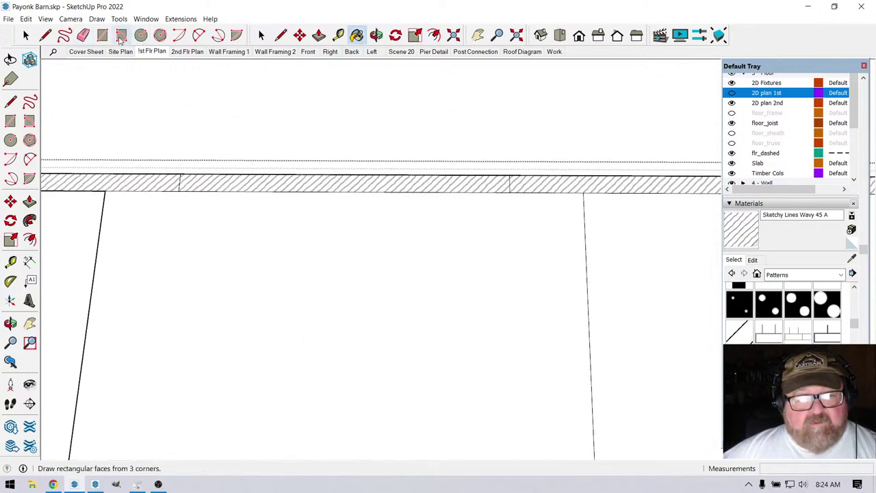
pyautogui.click(83, 34)
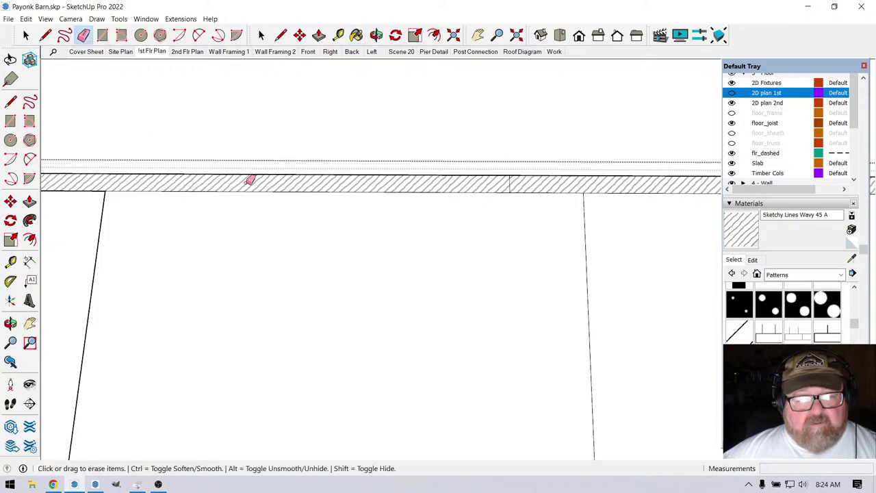
pyautogui.scroll(-4, 358, 130)
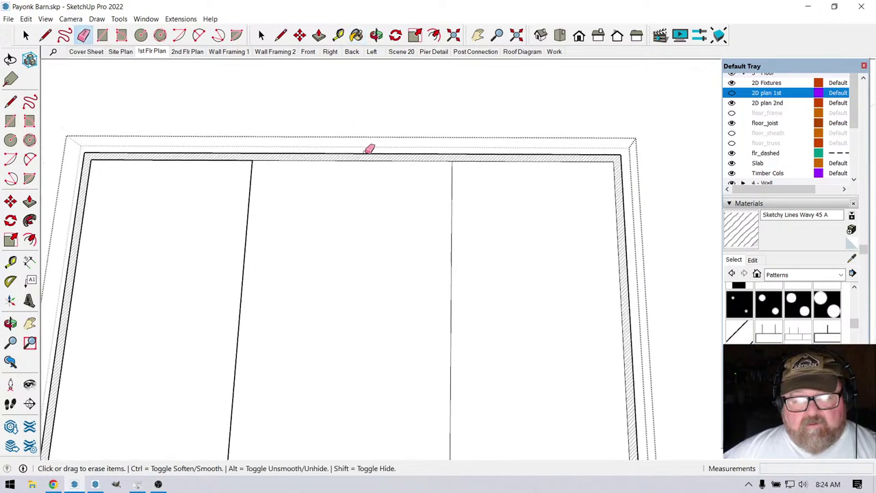
pyautogui.scroll(-4, 369, 156)
pyautogui.scroll(5, 368, 161)
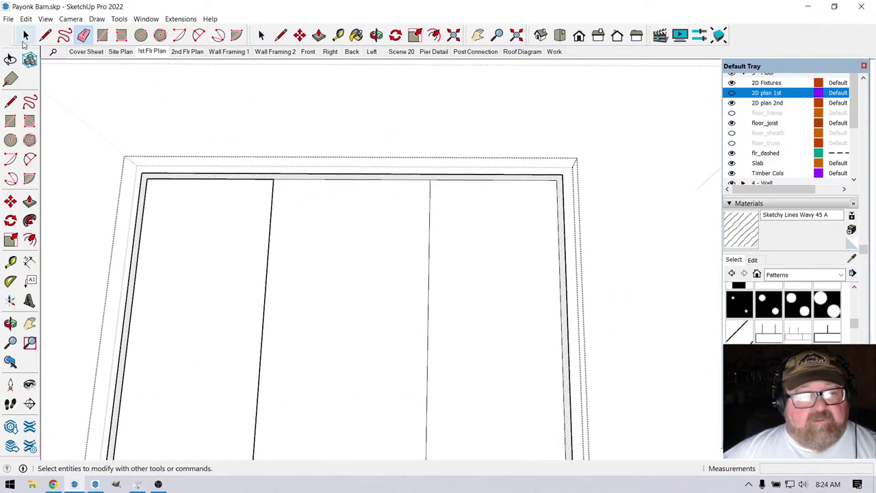
# Assign the two long interior floor edges to the flr_dashed tag in Entity Info.
pyautogui.click(25, 34)
pyautogui.click(335, 240)
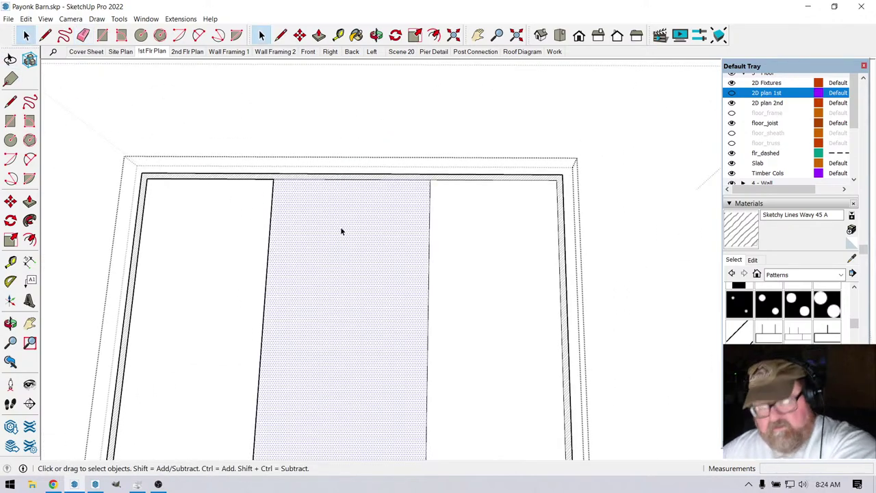
pyautogui.press('Escape')
pyautogui.scroll(-4, 413, 195)
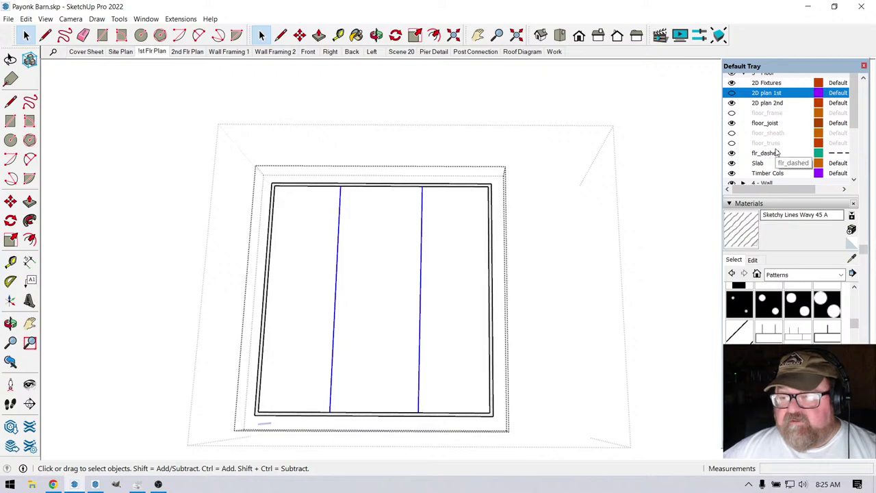
pyautogui.scroll(5, 773, 158)
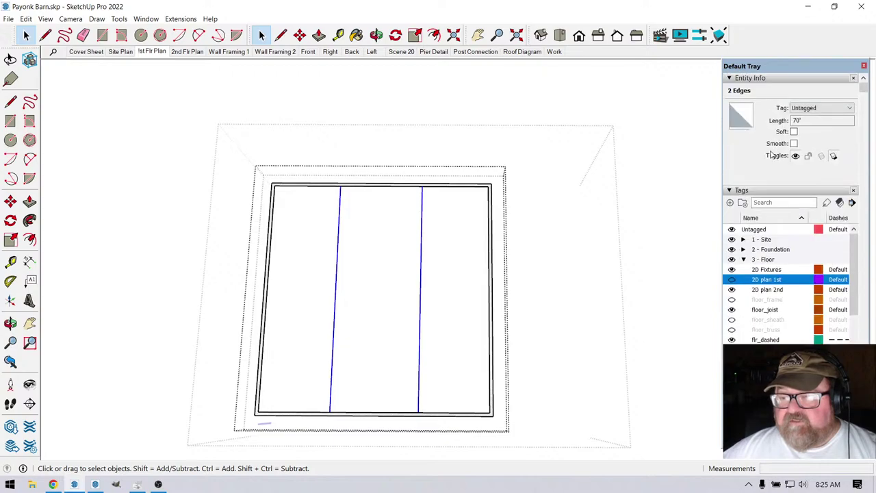
pyautogui.click(850, 108)
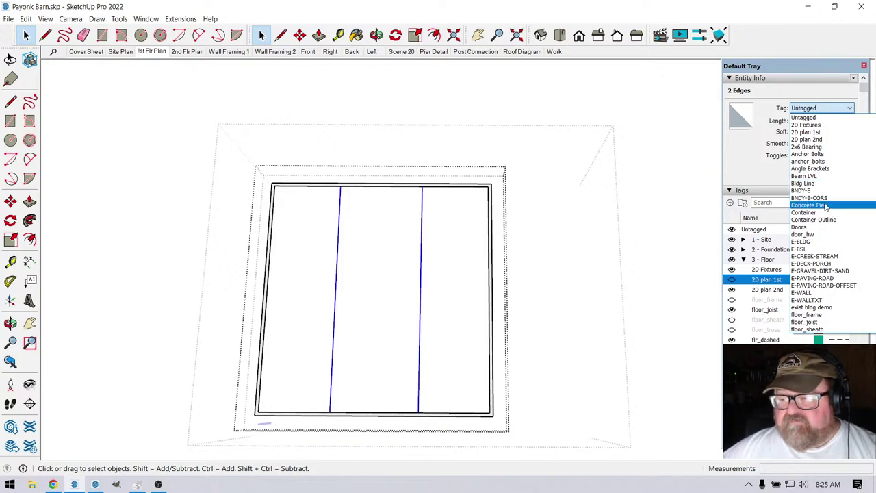
pyautogui.scroll(-3, 828, 214)
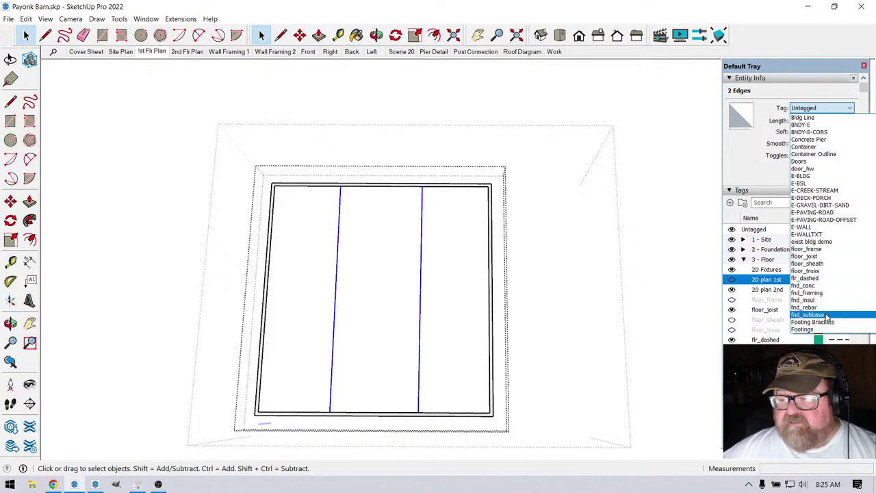
pyautogui.click(808, 278)
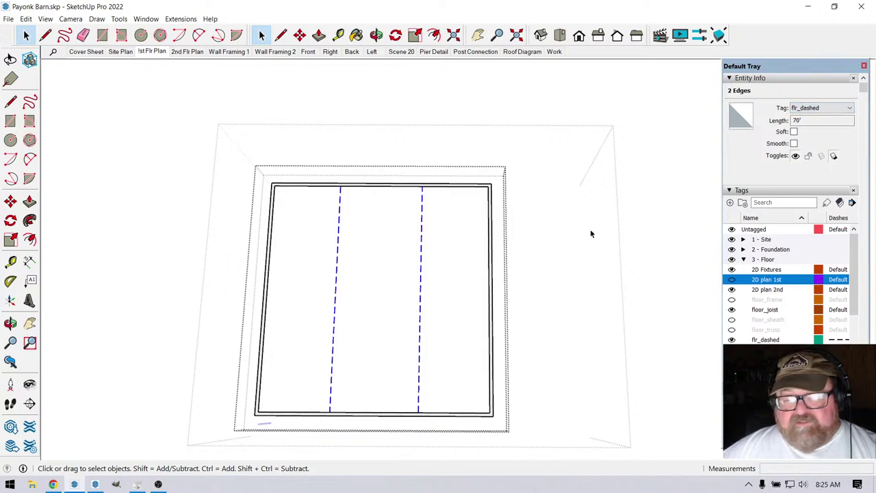
pyautogui.scroll(5, 582, 240)
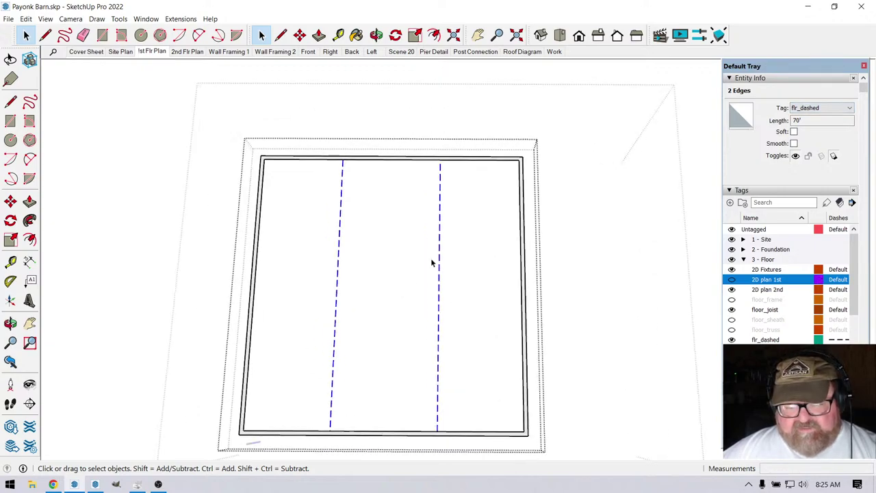
pyautogui.scroll(-1, 431, 262)
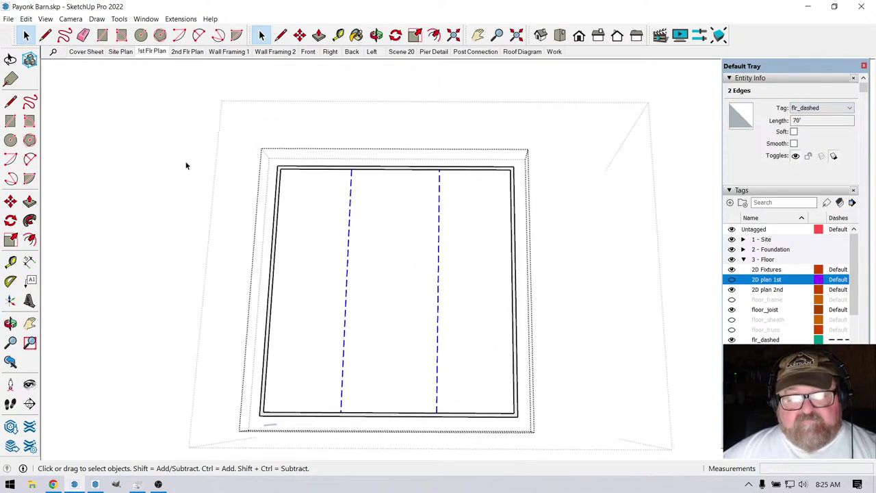
pyautogui.click(160, 163)
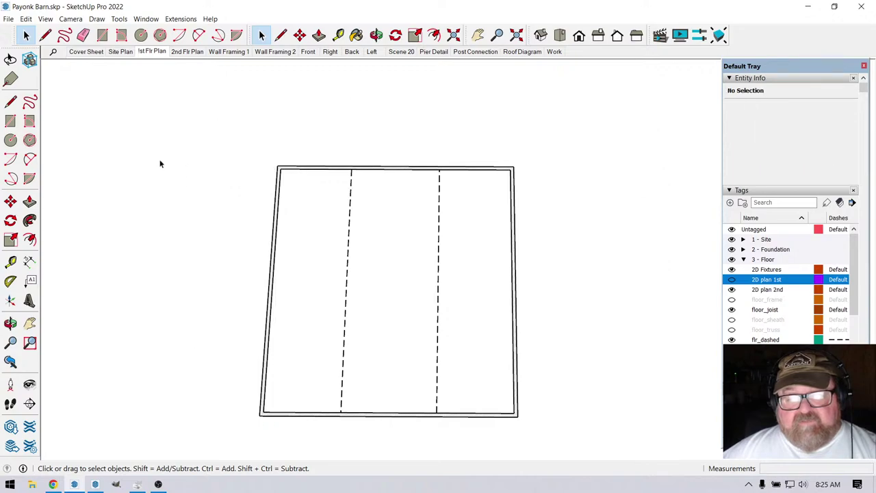
# Open the Front scene and orbit the 3D barn to a higher oblique angle showing the roofs.
pyautogui.click(310, 53)
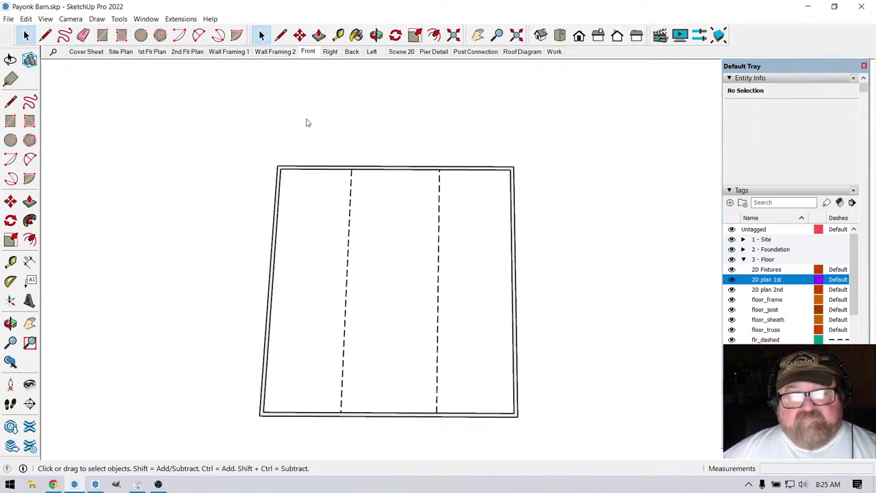
pyautogui.click(377, 35)
pyautogui.moveTo(346, 139); pyautogui.dragTo(390, 166)
pyautogui.press('space')
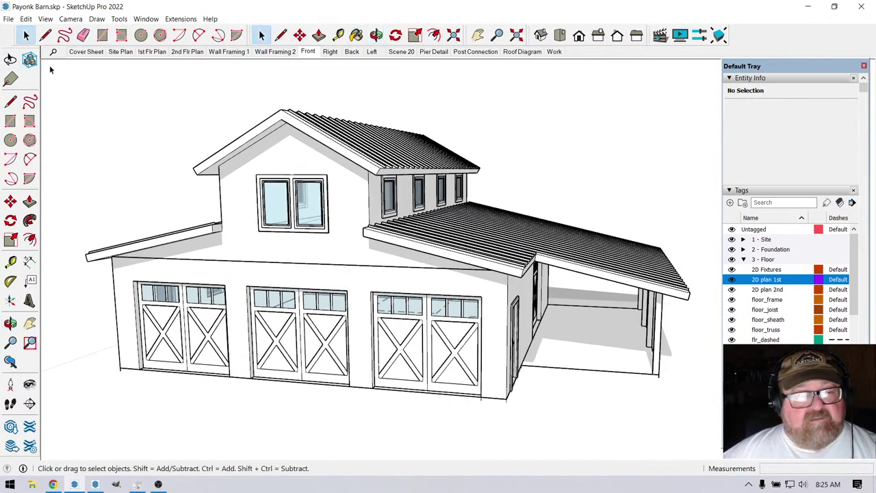
pyautogui.scroll(-2, 580, 255)
pyautogui.click(394, 190)
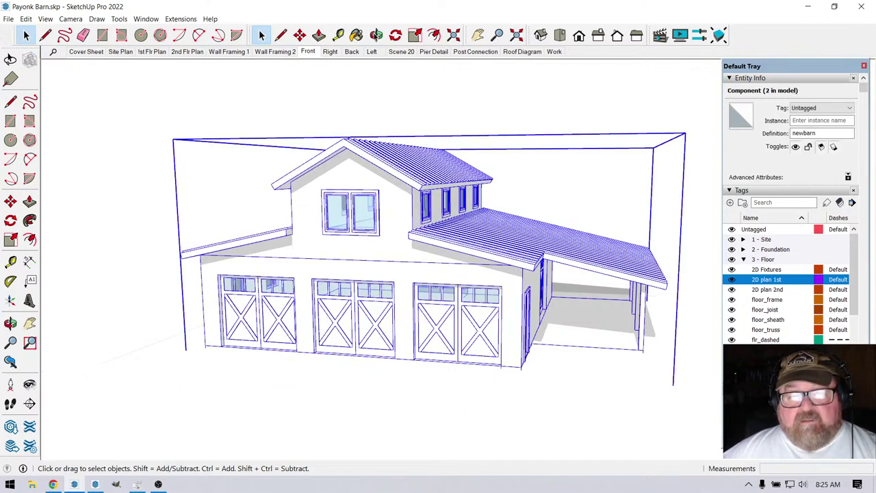
pyautogui.moveTo(357, 194); pyautogui.dragTo(370, 228, button='middle')
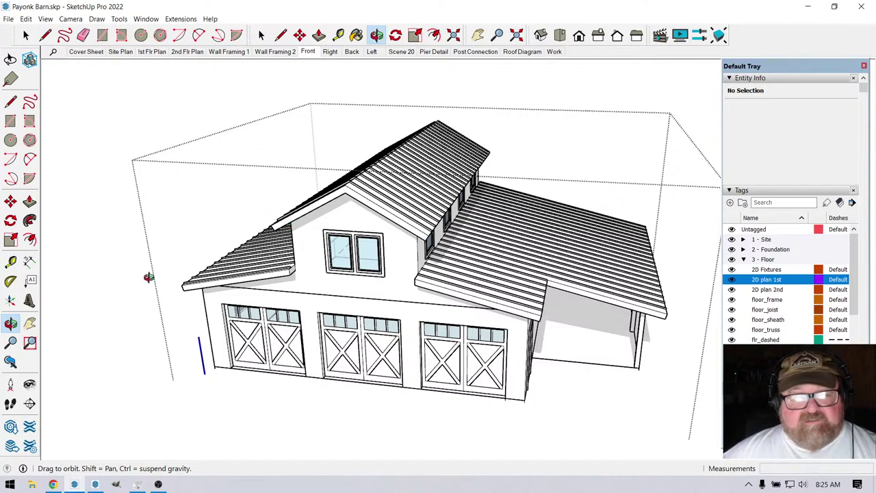
# Place a new section plane on the ground plane, keeping the default name Section 2.
pyautogui.click(30, 404)
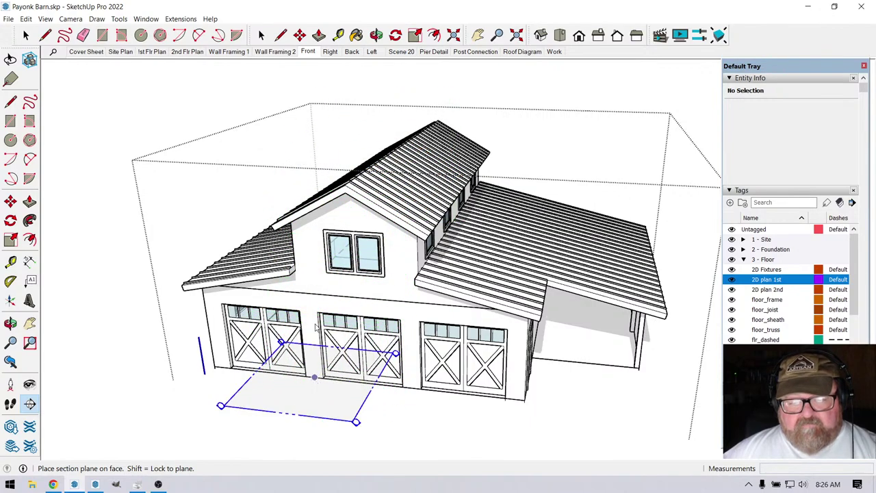
pyautogui.click(345, 262)
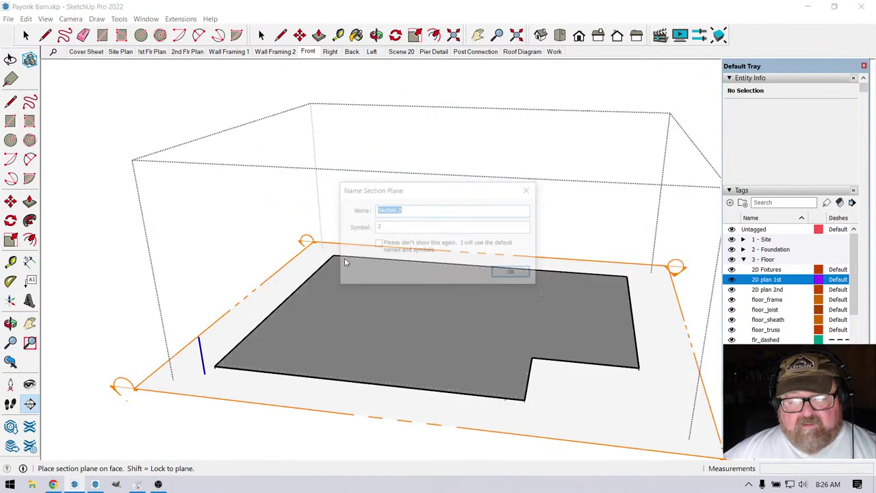
pyautogui.click(505, 273)
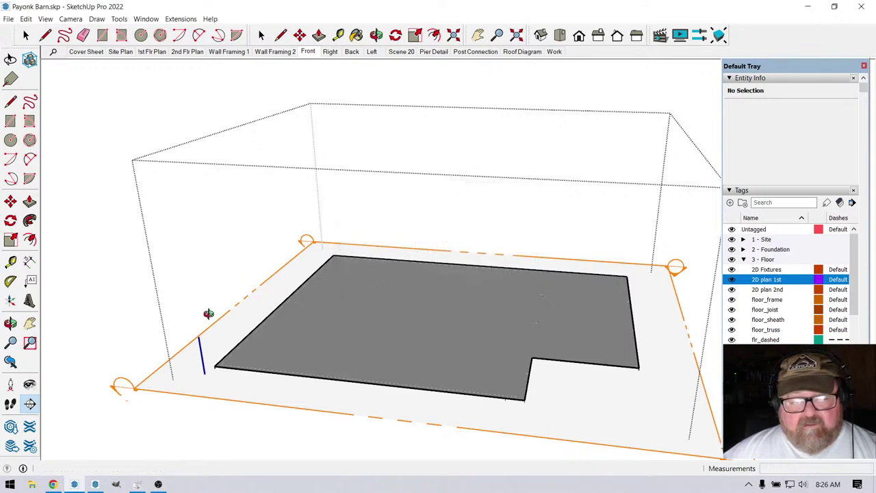
pyautogui.press('space')
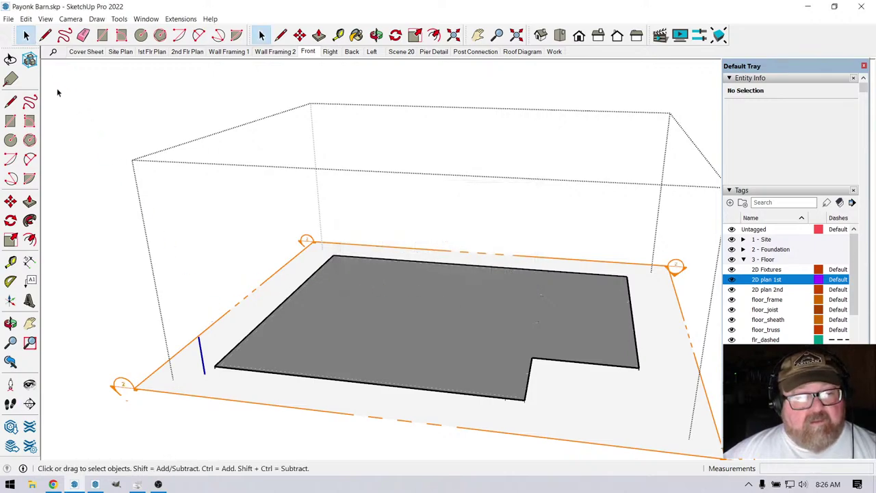
# Raise Section 2 about 3' 3 5/16" so it cuts through the clerestory walls.
pyautogui.click(244, 294)
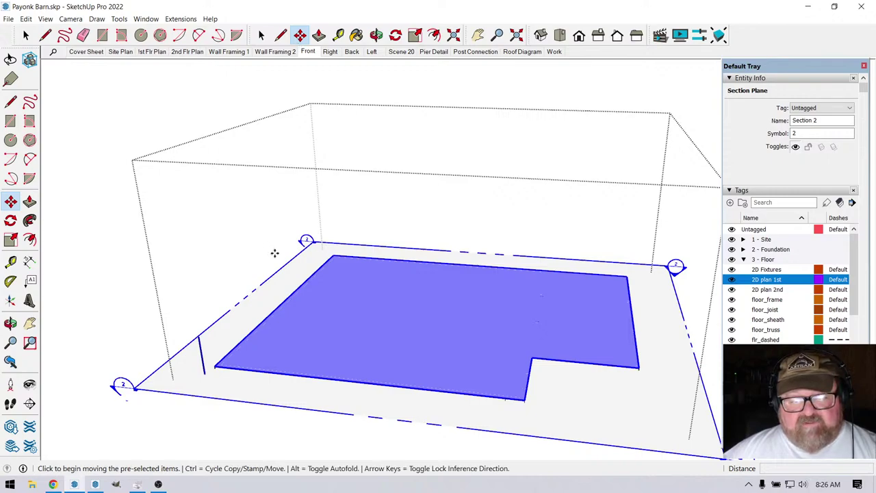
pyautogui.click(275, 253)
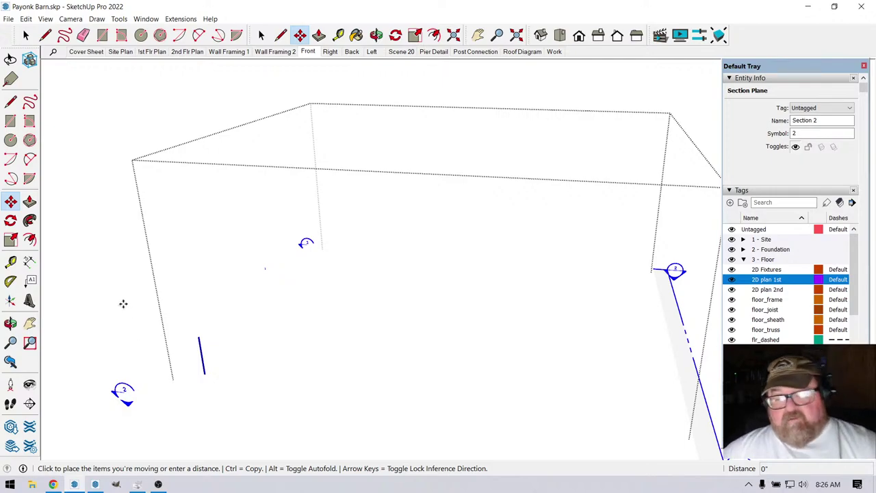
pyautogui.click(183, 285)
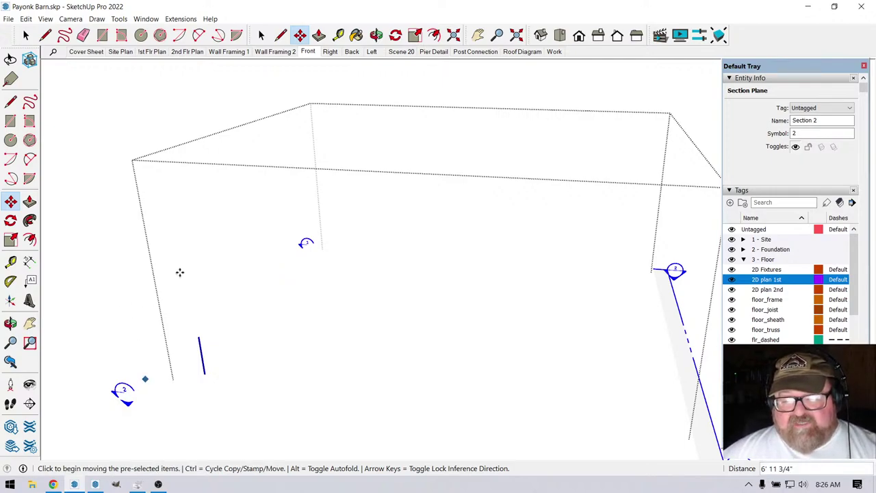
pyautogui.scroll(-2, 179, 272)
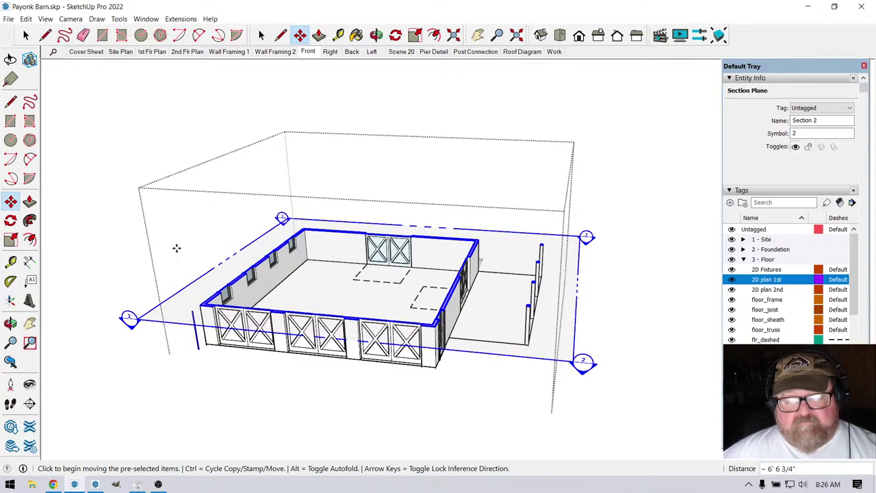
pyautogui.hotkey('ctrl', 'z')
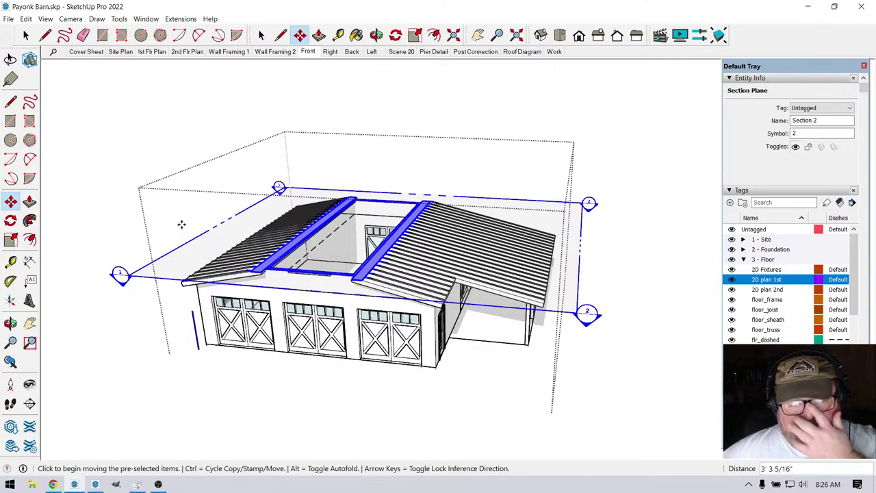
pyautogui.hotkey('ctrl', 'z')
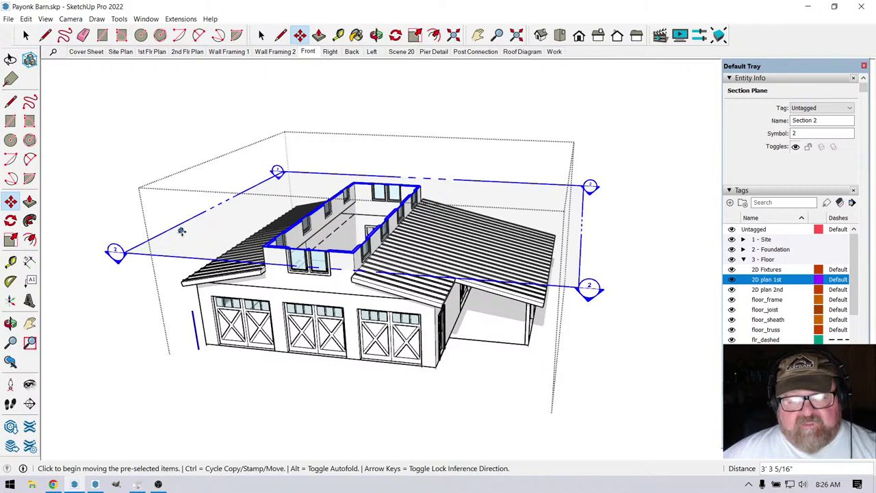
pyautogui.click(377, 35)
# Orbit and zoom to look down into the cut clerestory room, its floor and end doors.
pyautogui.moveTo(301, 136); pyautogui.dragTo(196, 274)
pyautogui.scroll(5, 303, 283)
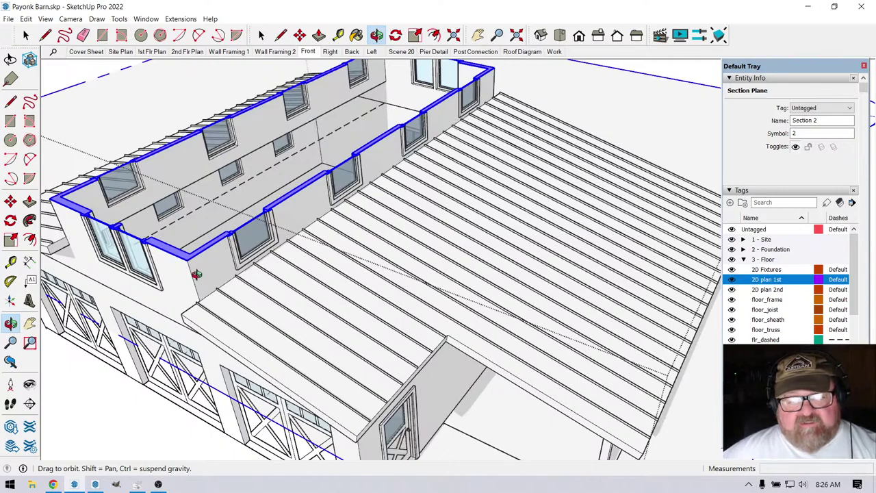
pyautogui.moveTo(196, 274); pyautogui.dragTo(294, 281)
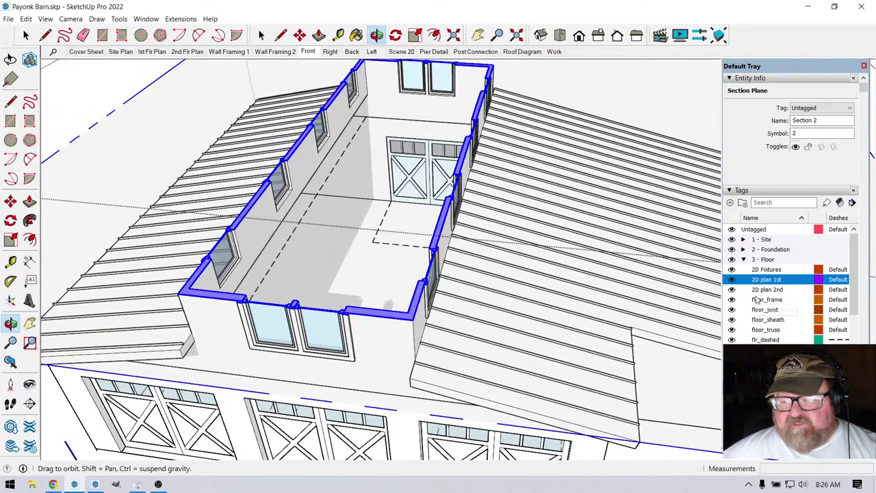
pyautogui.moveTo(622, 283); pyautogui.dragTo(544, 279)
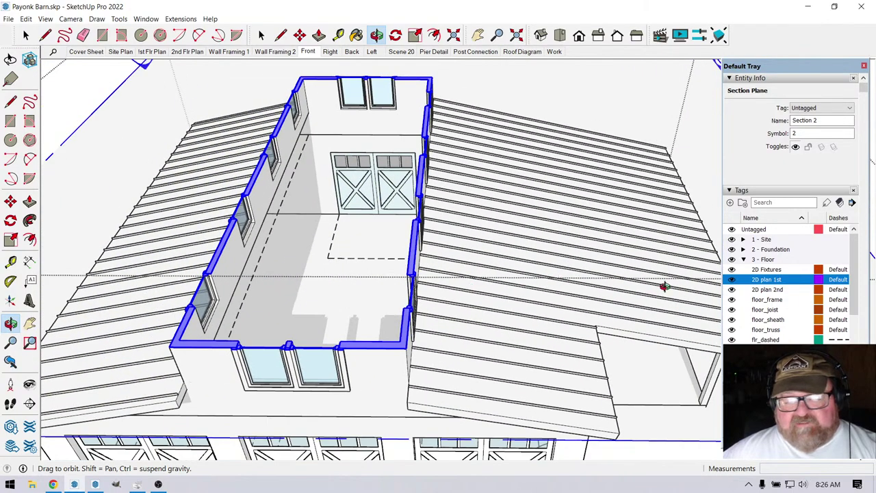
pyautogui.scroll(-3, 753, 311)
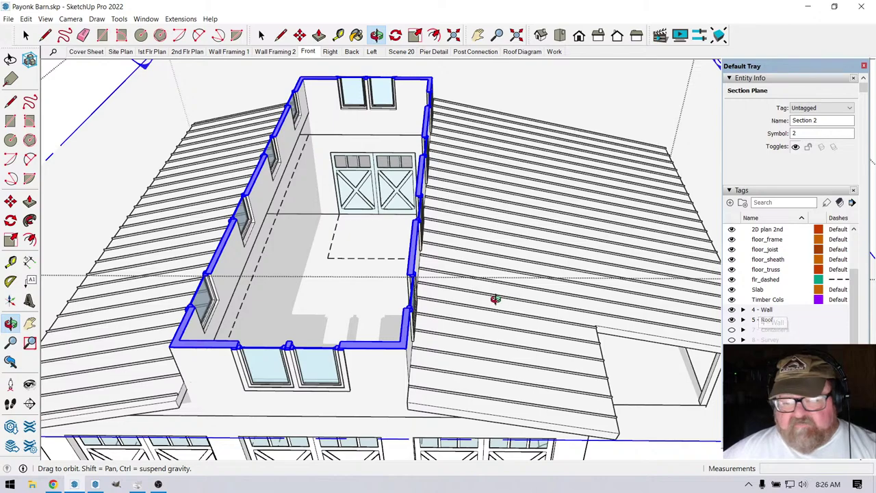
# Expand the 4 - Wall tag folder and hide the wall_window tag.
pyautogui.scroll(4, 495, 297)
pyautogui.scroll(2, 404, 256)
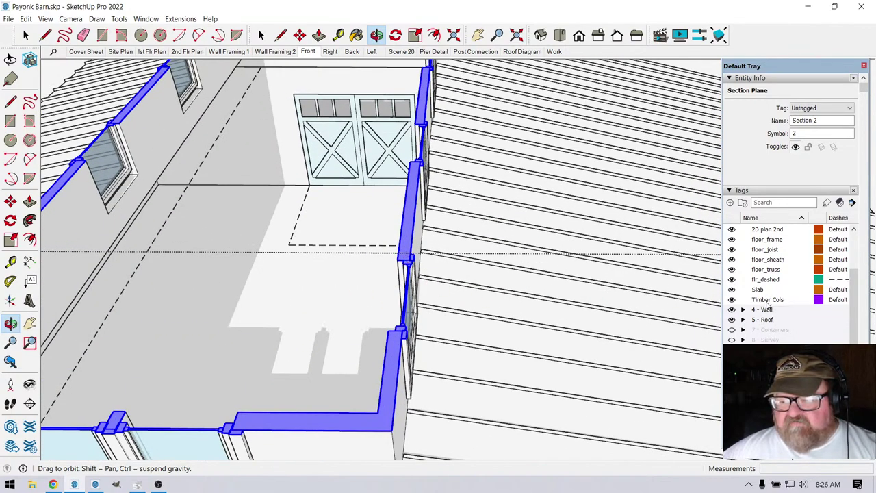
pyautogui.scroll(2, 767, 306)
pyautogui.scroll(-5, 766, 304)
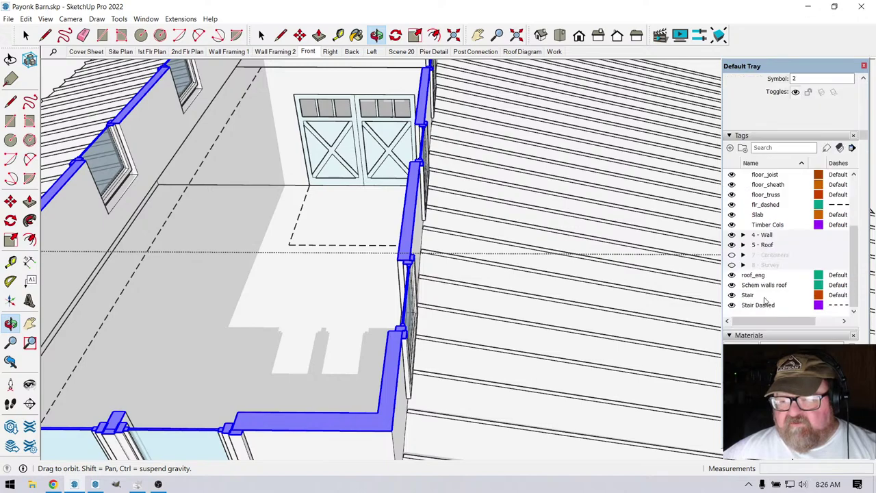
pyautogui.click(744, 235)
pyautogui.scroll(-3, 748, 257)
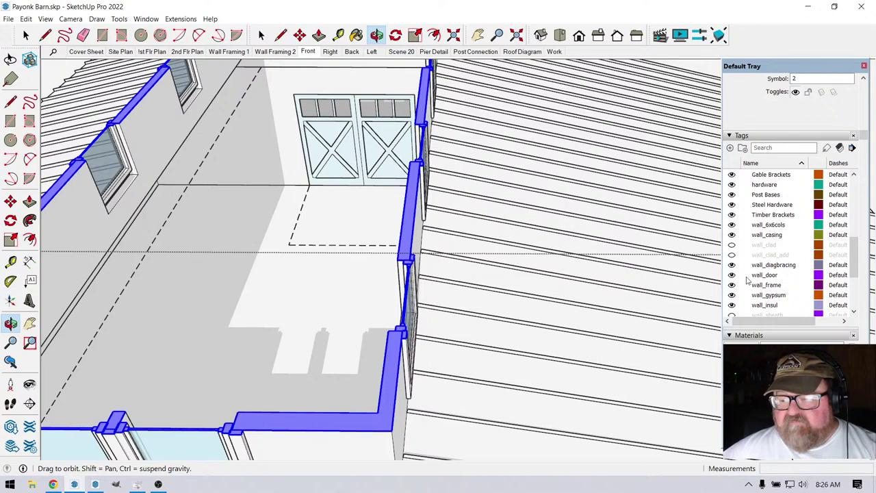
pyautogui.scroll(-3, 746, 279)
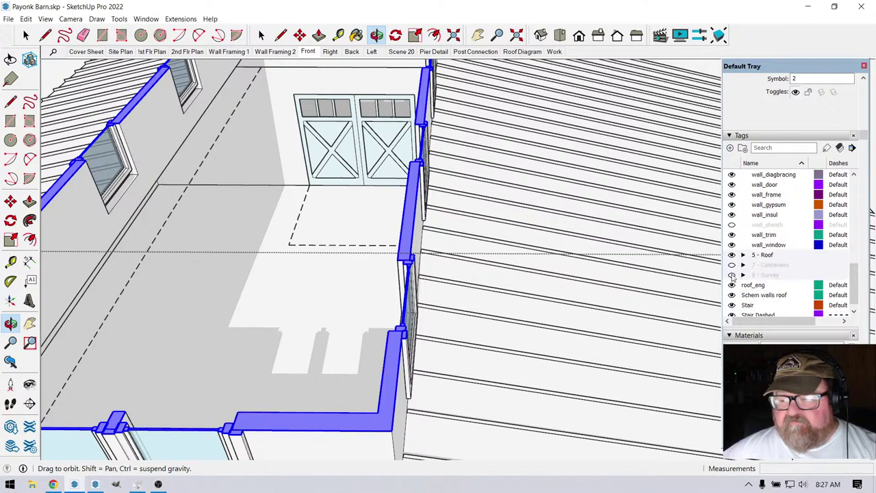
pyautogui.click(733, 245)
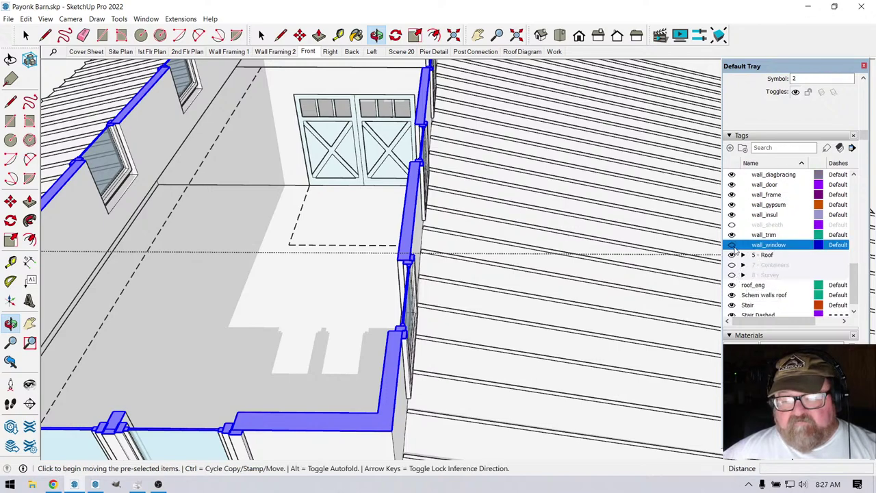
# Orbit around the cut clerestory walls to check the open window gaps.
pyautogui.moveTo(524, 268); pyautogui.dragTo(532, 271, button='middle')
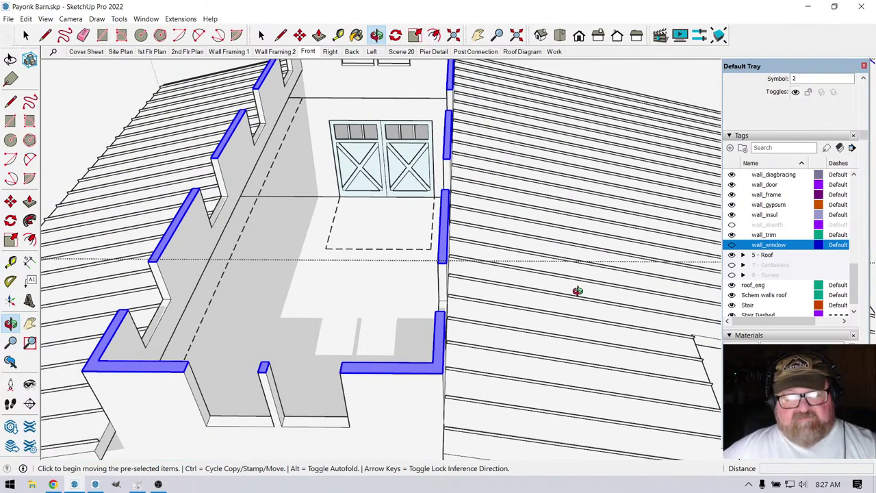
pyautogui.moveTo(573, 307); pyautogui.dragTo(571, 306, button='middle')
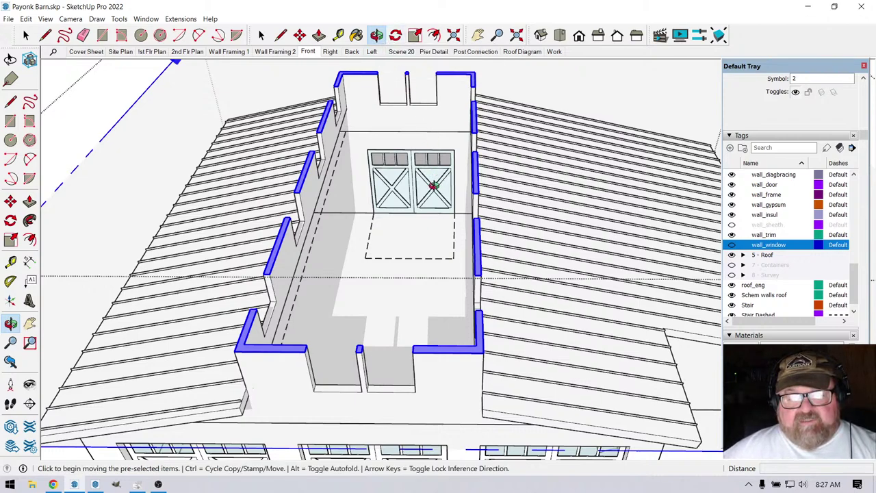
pyautogui.moveTo(406, 183)
pyautogui.mouseDown(button='middle')
pyautogui.moveTo(334, 174)
pyautogui.moveTo(399, 180)
pyautogui.moveTo(405, 192)
pyautogui.mouseUp(button='middle')
pyautogui.scroll(-5, 404, 191)
# Create a group from the Section 2 slice using the section plane's context menu.
pyautogui.press('space')
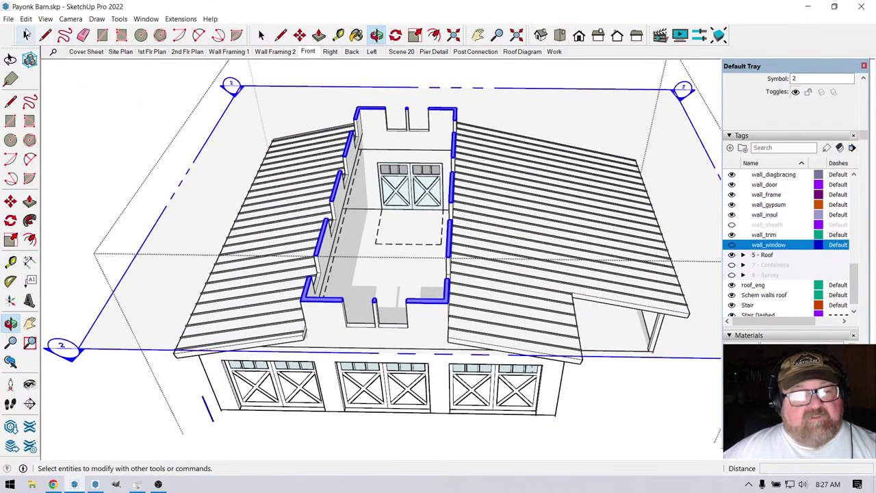
pyautogui.rightClick(349, 144)
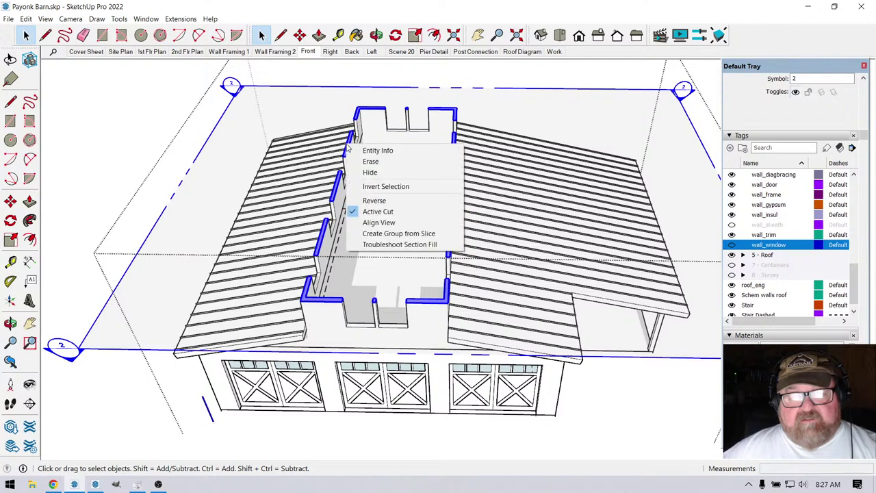
pyautogui.click(392, 234)
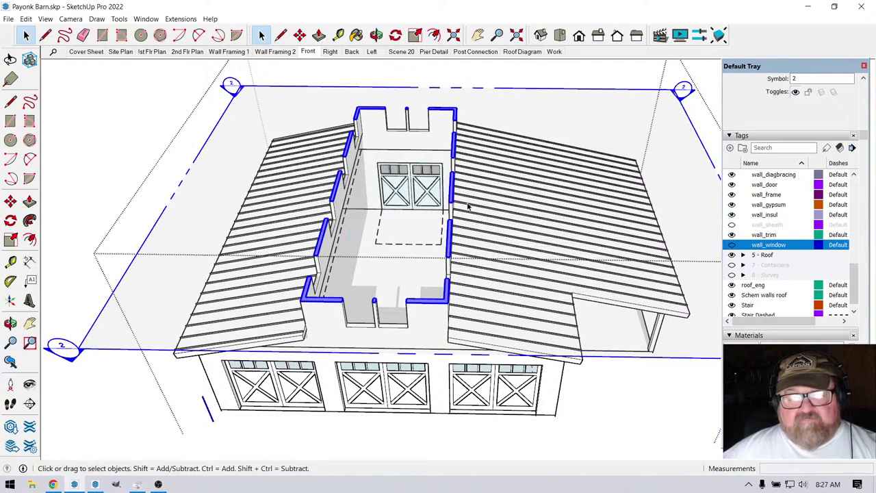
pyautogui.scroll(-3, 350, 186)
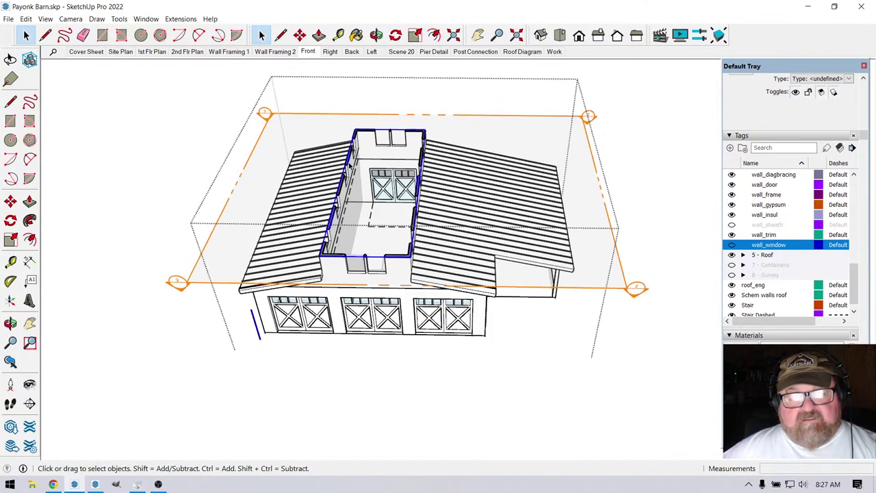
# Move the new slice group off to the left of the barn.
pyautogui.press('m')
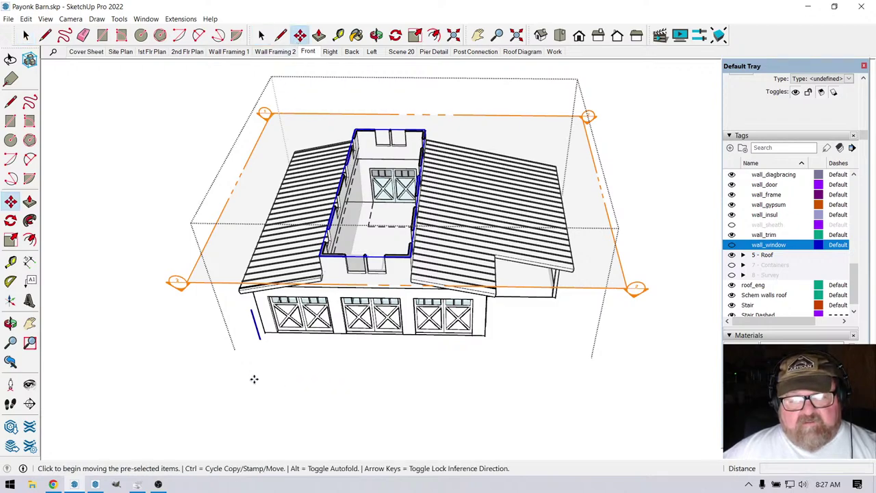
pyautogui.click(230, 378)
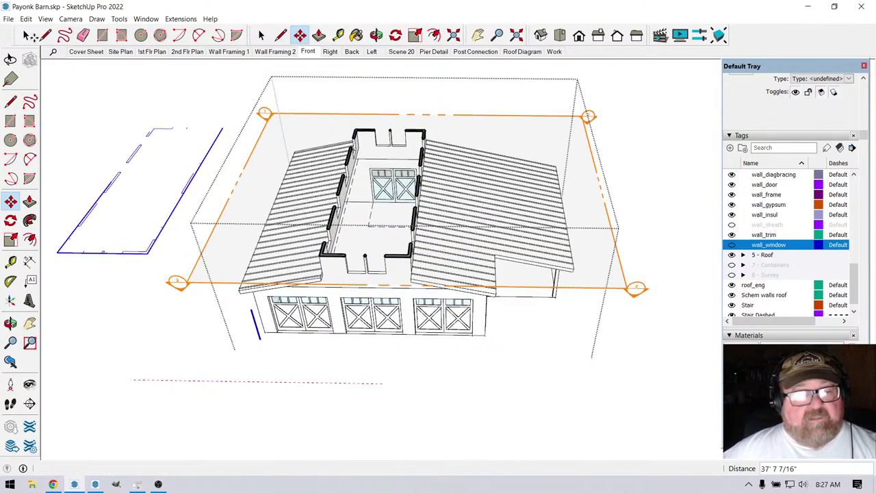
pyautogui.click(178, 159)
pyautogui.press('space')
pyautogui.click(214, 214)
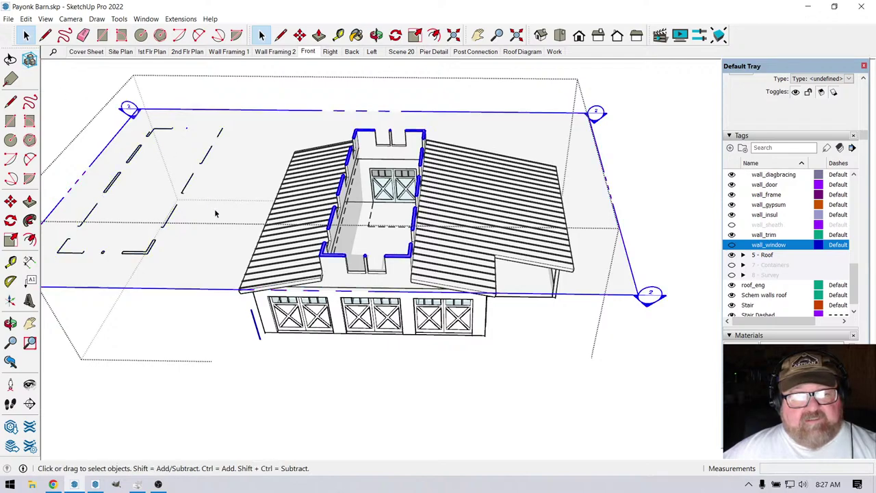
pyautogui.scroll(-2, 225, 236)
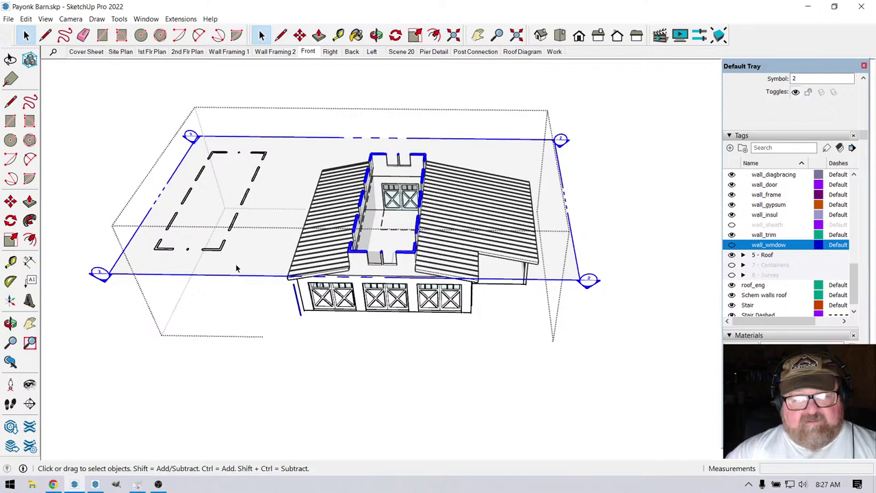
# Delete the Section 2 plane and return to the 1st Flr Plan scene.
pyautogui.press('Delete')
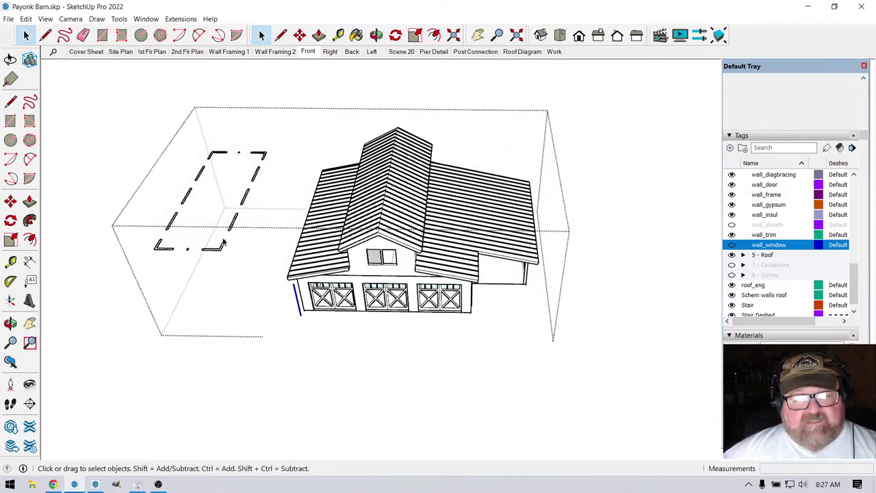
pyautogui.click(234, 221)
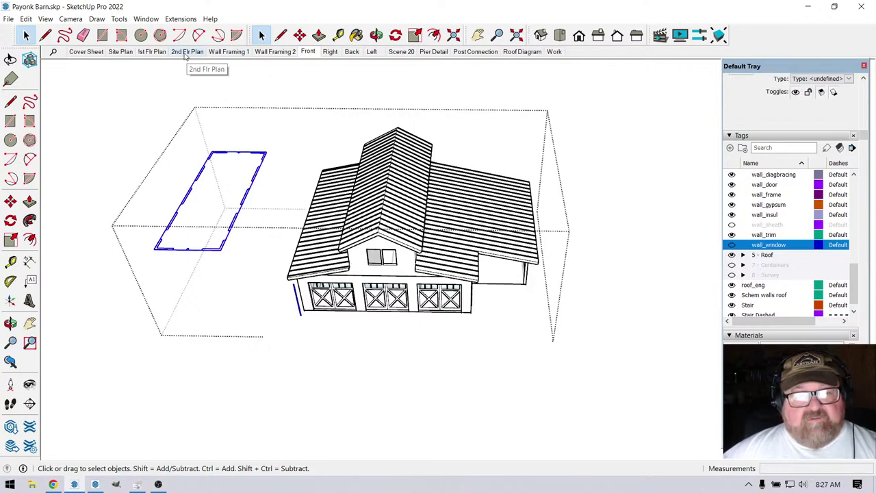
pyautogui.click(156, 53)
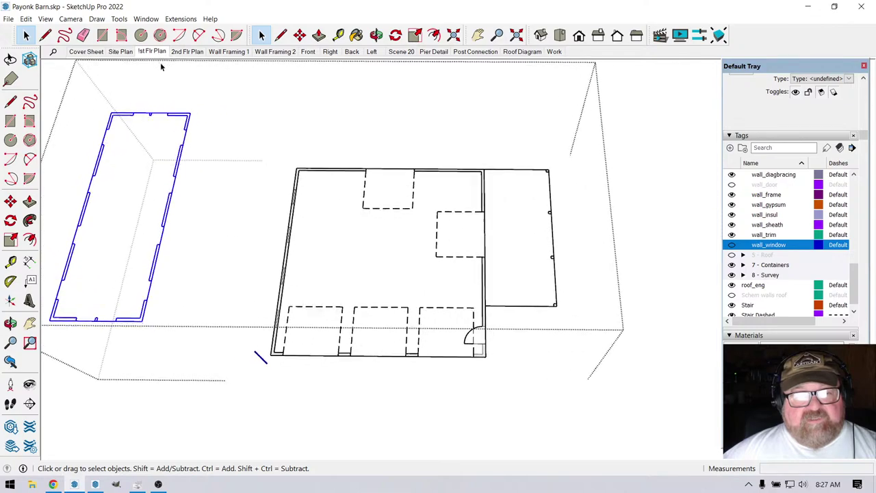
pyautogui.click(187, 54)
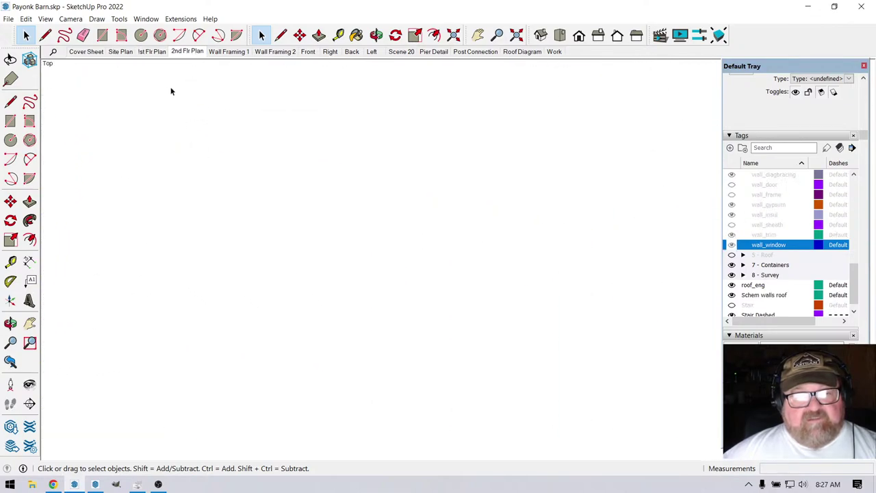
pyautogui.click(153, 52)
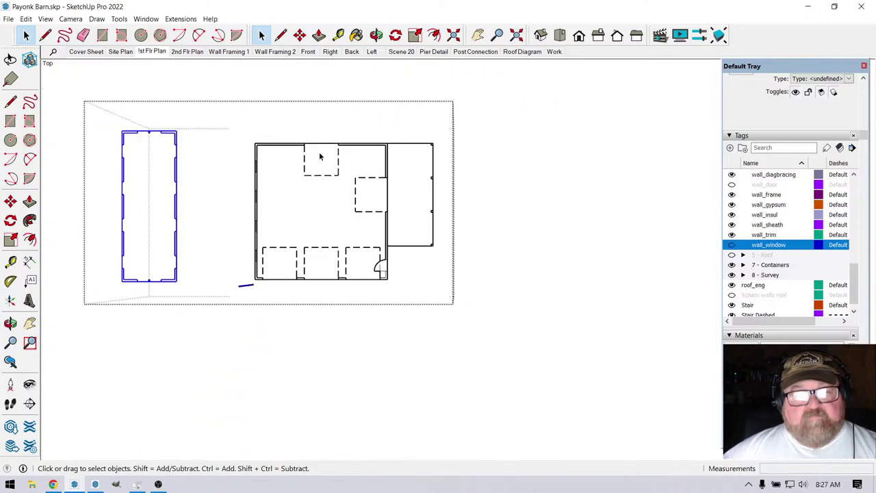
pyautogui.click(376, 35)
# Turn on the 2D plan 2nd tag and orbit to see both floor plans.
pyautogui.moveTo(269, 221); pyautogui.dragTo(303, 127)
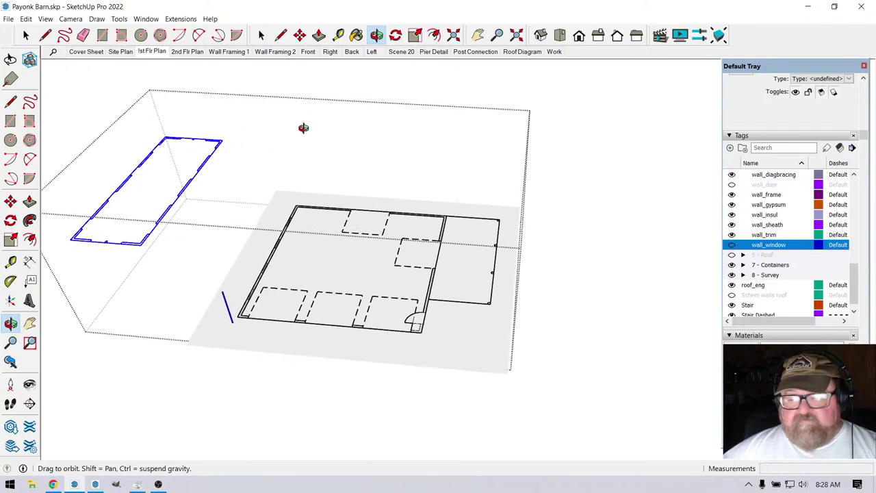
pyautogui.scroll(5, 751, 225)
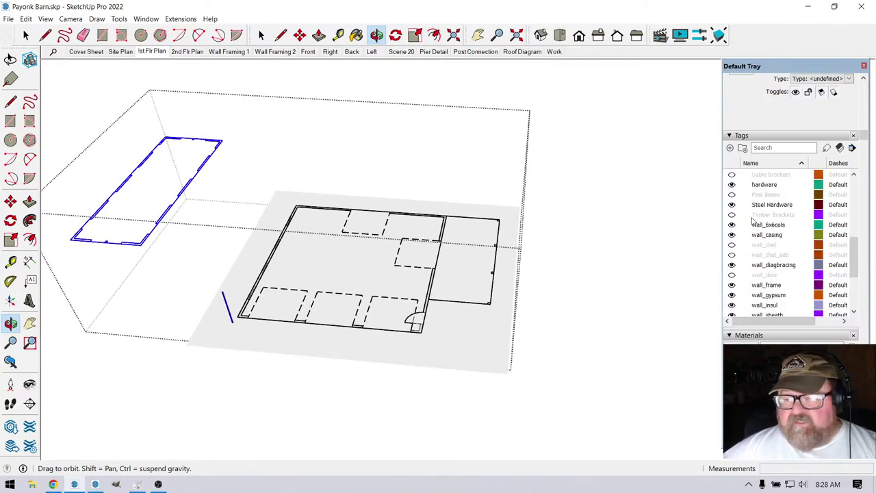
pyautogui.scroll(4, 751, 217)
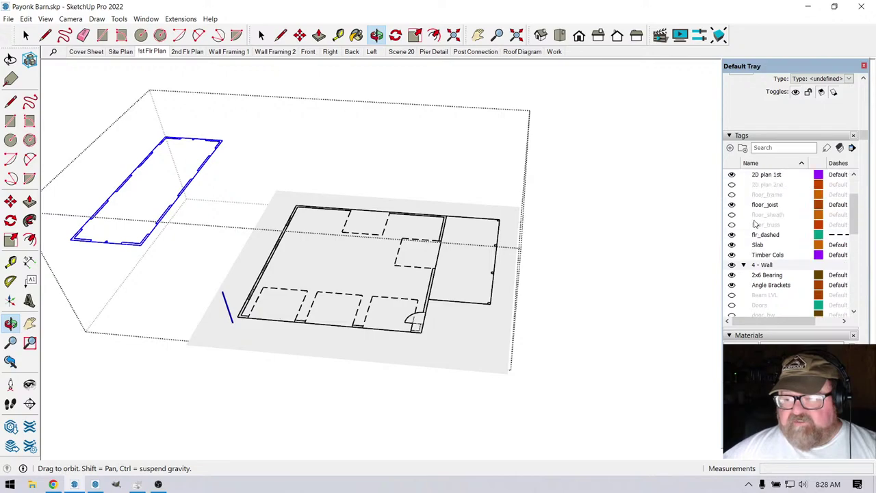
pyautogui.click(732, 215)
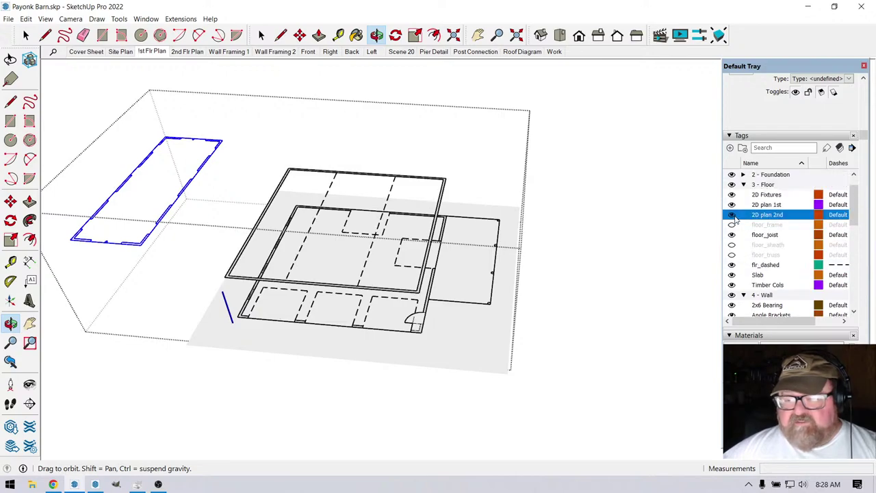
pyautogui.moveTo(461, 228); pyautogui.dragTo(202, 277)
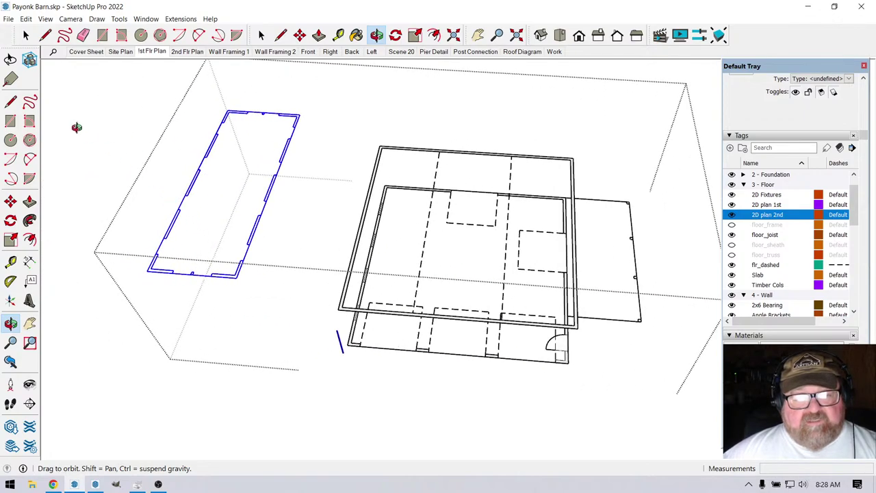
pyautogui.click(25, 35)
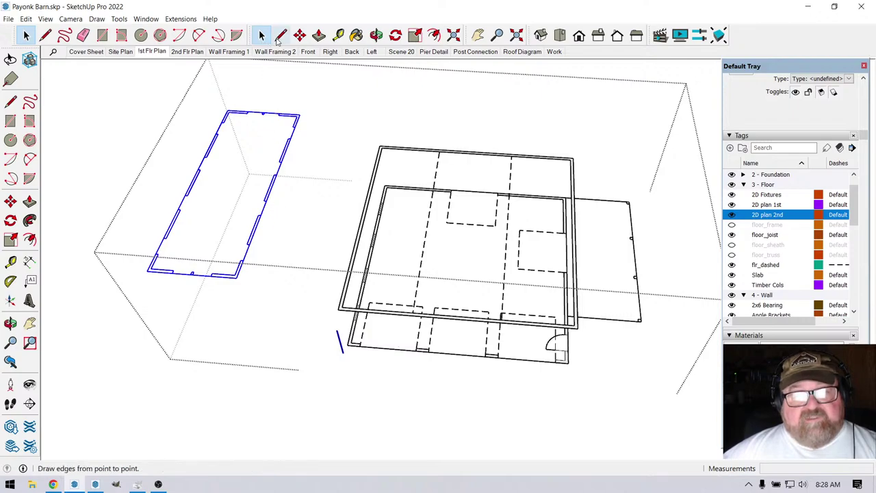
# Move the blue slice outline over the second-floor plan.
pyautogui.click(300, 35)
pyautogui.scroll(2, 180, 318)
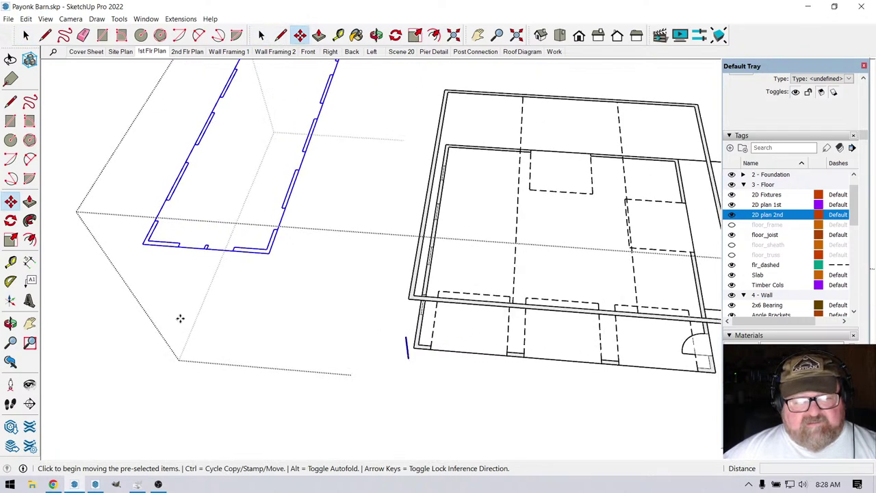
pyautogui.click(204, 249)
pyautogui.scroll(-2, 204, 249)
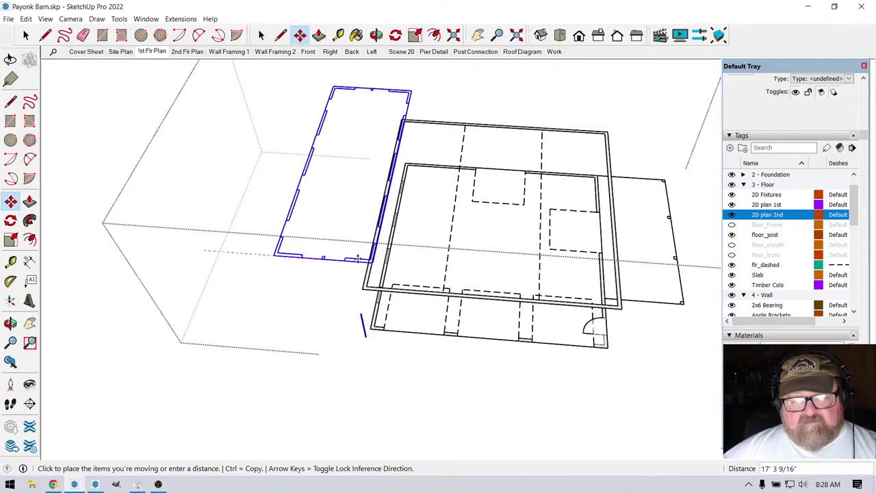
pyautogui.scroll(3, 479, 301)
pyautogui.click(497, 281)
# Reposition the outline so its front edge sits on the second-floor front wall edge.
pyautogui.scroll(1, 497, 281)
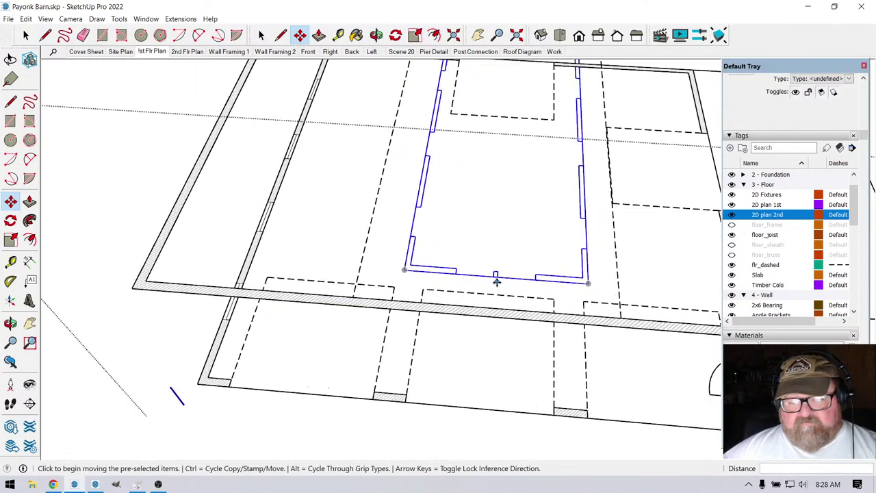
pyautogui.scroll(5, 496, 281)
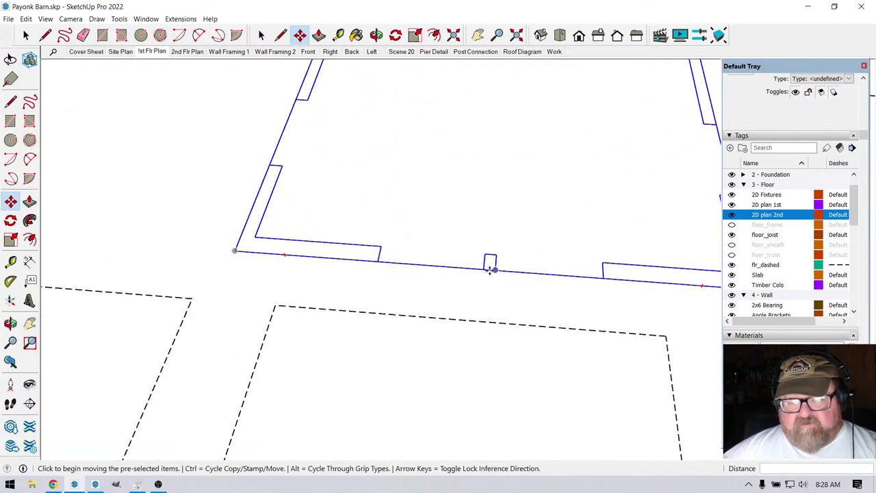
pyautogui.scroll(2, 490, 270)
pyautogui.click(489, 266)
pyautogui.scroll(-1, 441, 256)
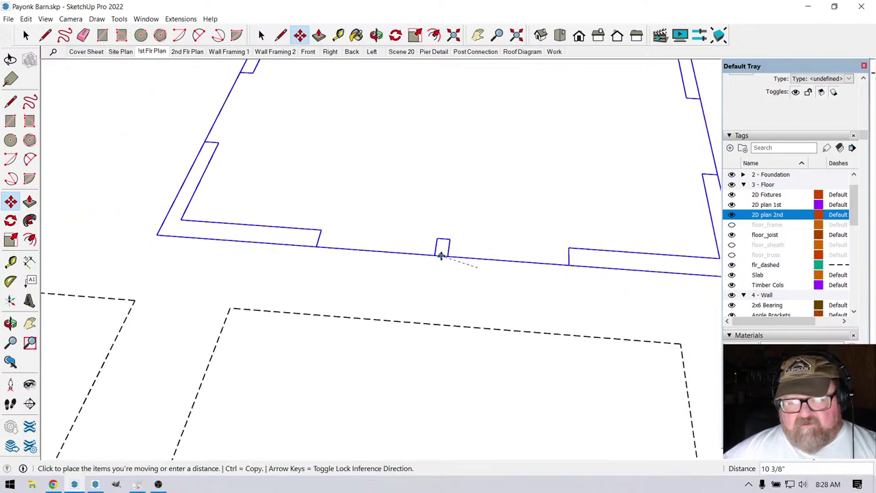
pyautogui.scroll(-2, 442, 256)
pyautogui.scroll(4, 444, 256)
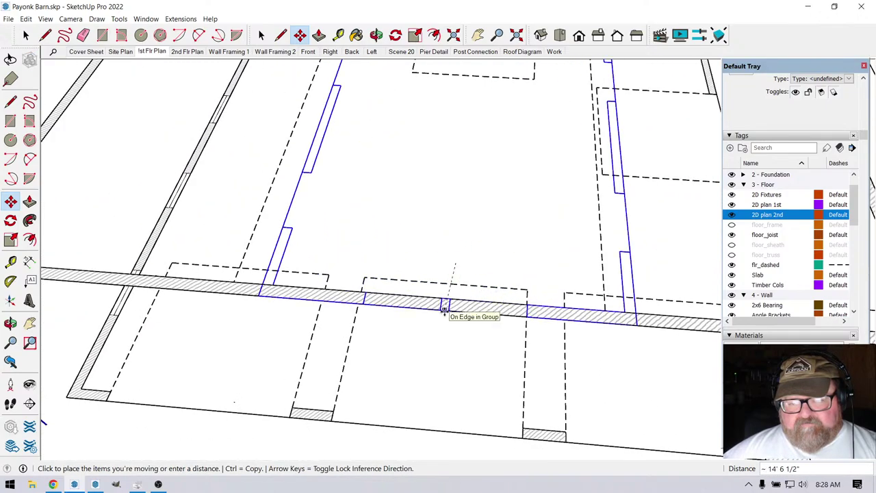
pyautogui.scroll(-3, 444, 309)
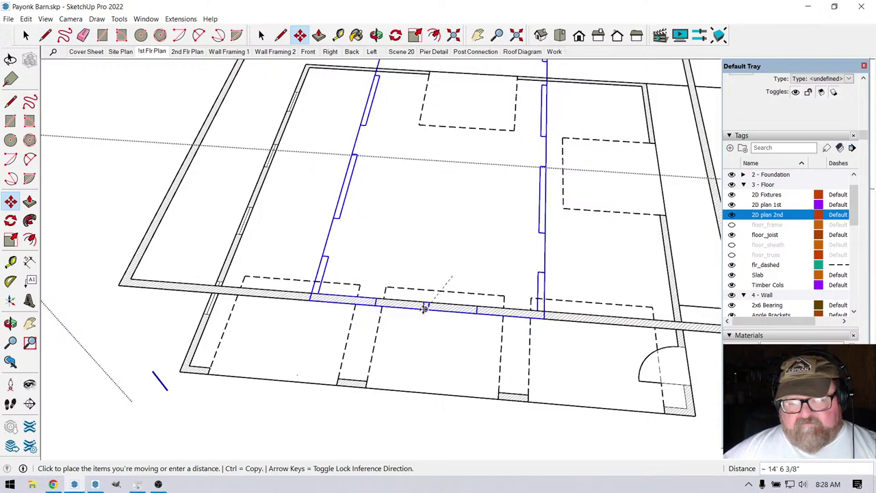
pyautogui.click(425, 309)
pyautogui.scroll(-2, 416, 360)
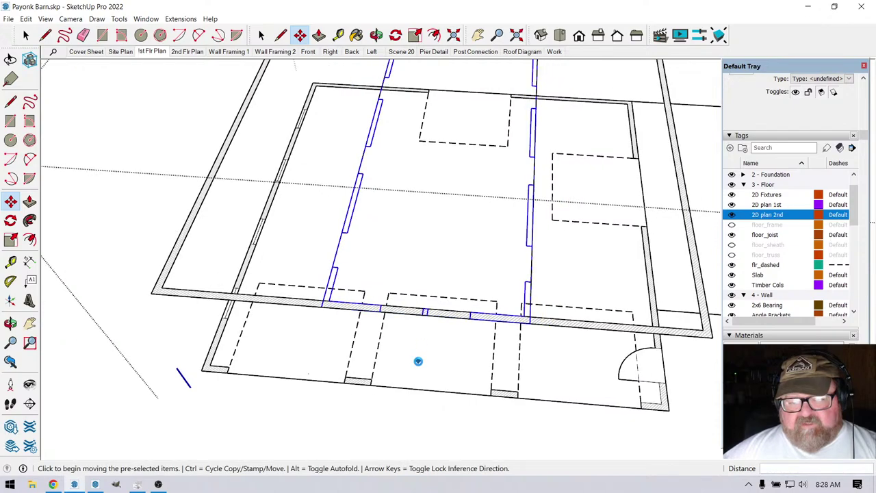
pyautogui.press('p')
pyautogui.press('t')
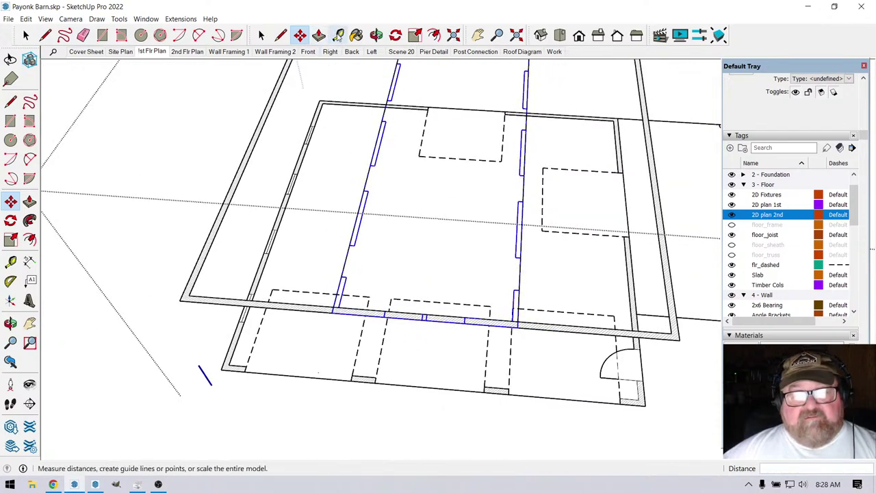
pyautogui.click(231, 344)
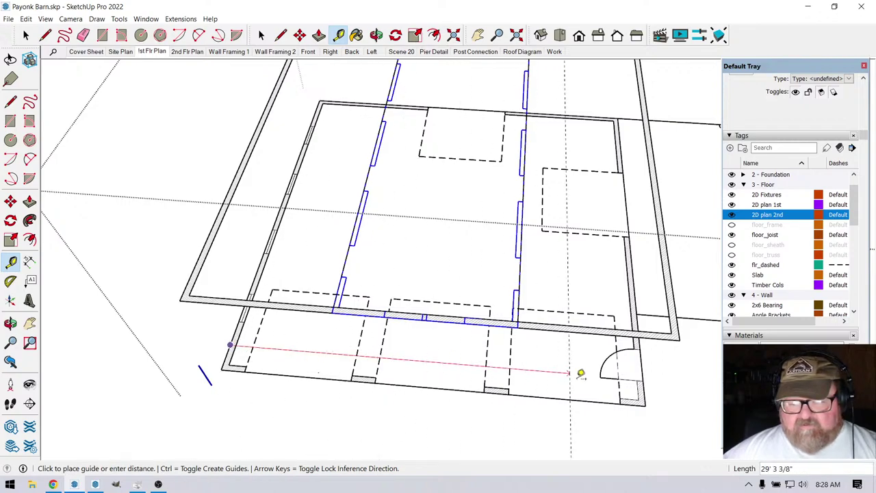
# Add a tape-measure guide 17' 6" from the plan corner, marking the 35' front wall's centre.
pyautogui.click(533, 379)
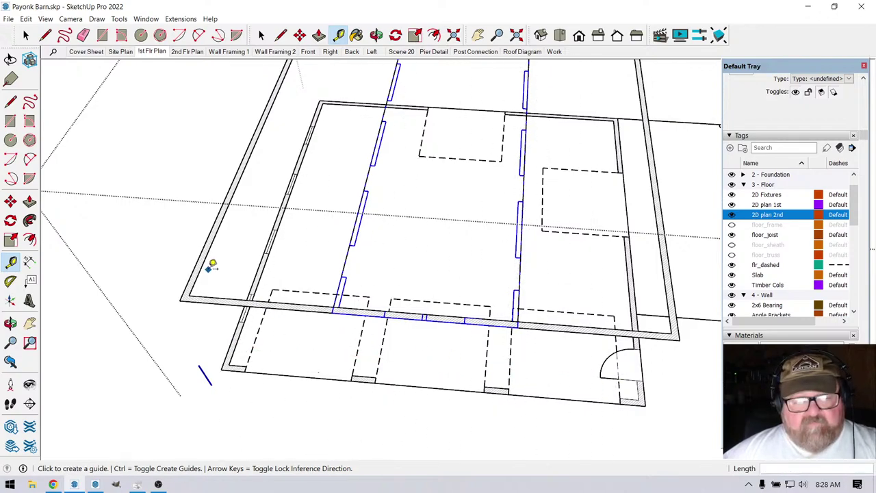
pyautogui.click(195, 266)
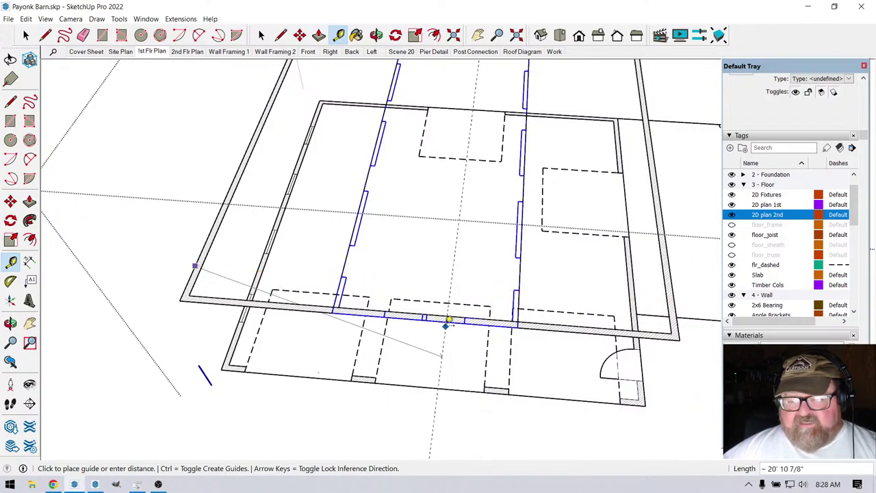
pyautogui.scroll(3, 431, 310)
pyautogui.scroll(2, 426, 314)
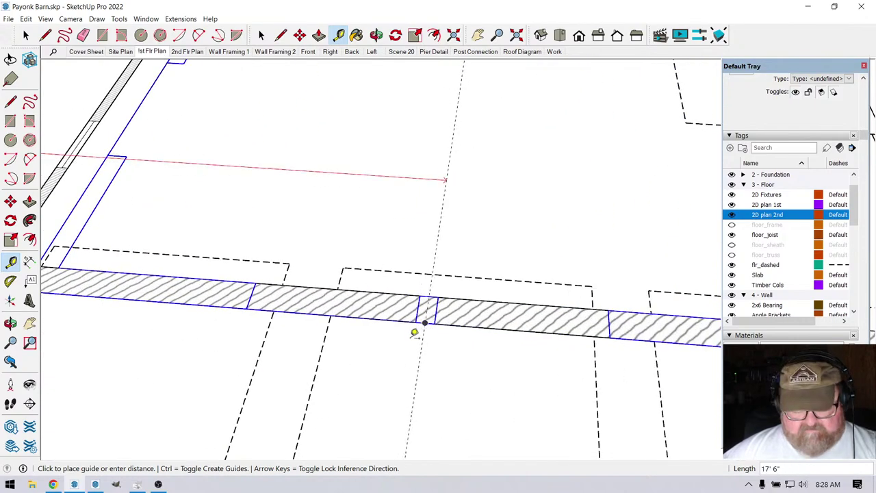
pyautogui.click(412, 332)
pyautogui.scroll(-3, 390, 385)
pyautogui.scroll(-5, 391, 385)
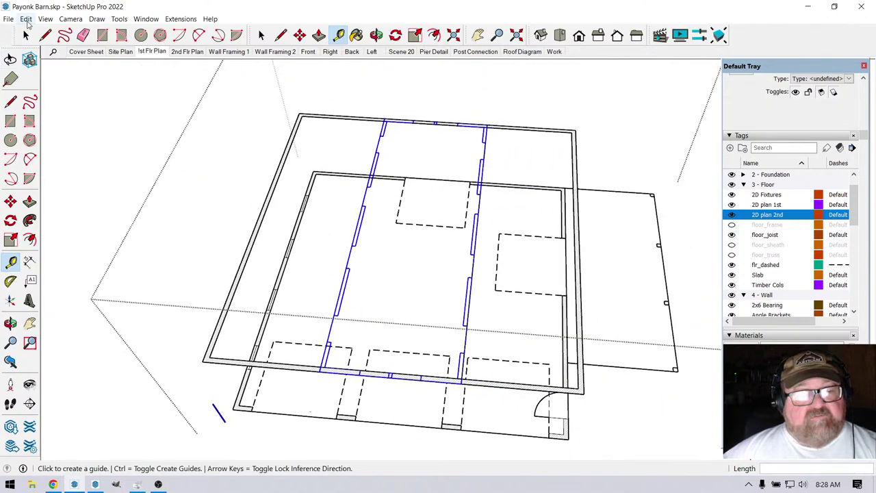
# Clear the selection and open the second-floor plan group for editing.
pyautogui.click(26, 18)
pyautogui.click(58, 135)
pyautogui.press('space')
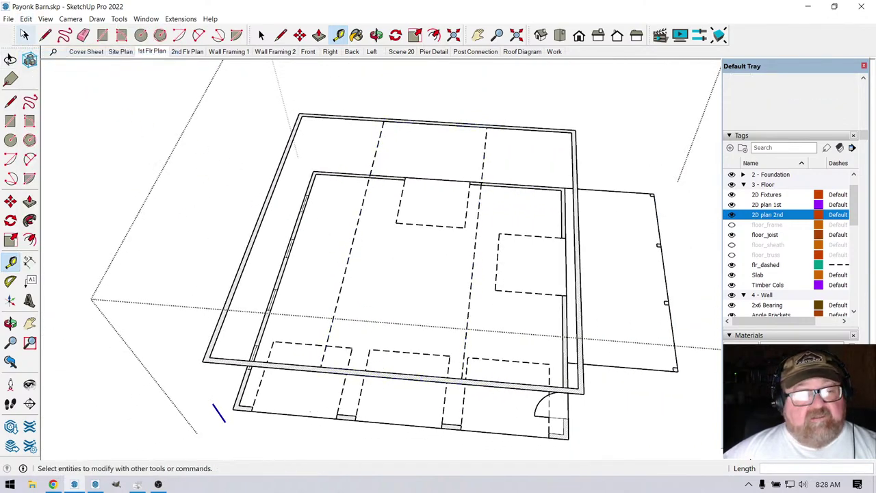
pyautogui.doubleClick(272, 192)
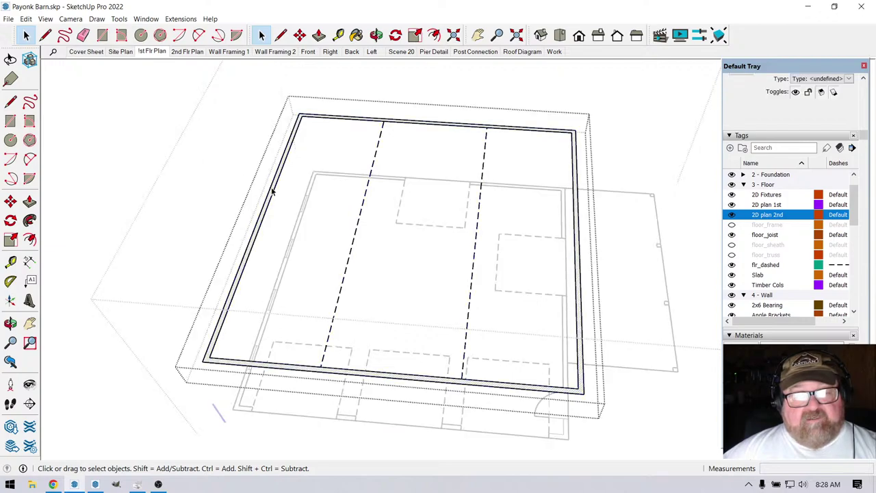
# Paste the slice lines in place inside the group and orbit to a top-down view.
pyautogui.click(25, 19)
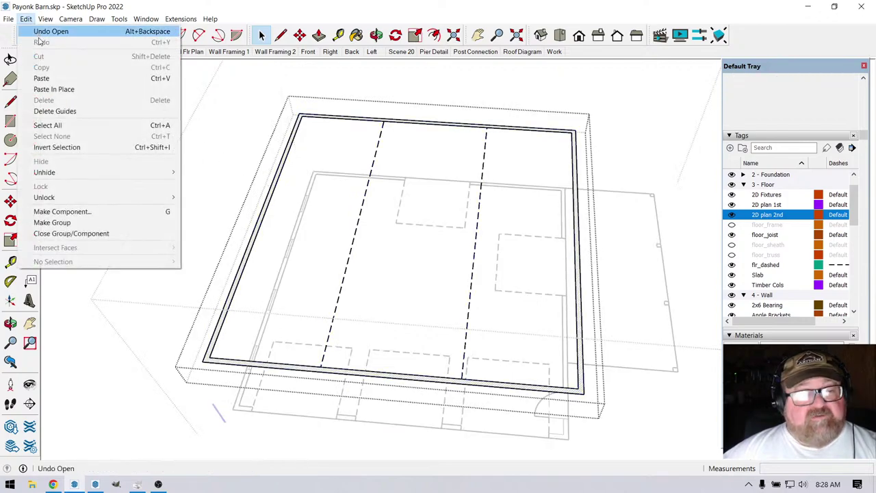
pyautogui.click(54, 90)
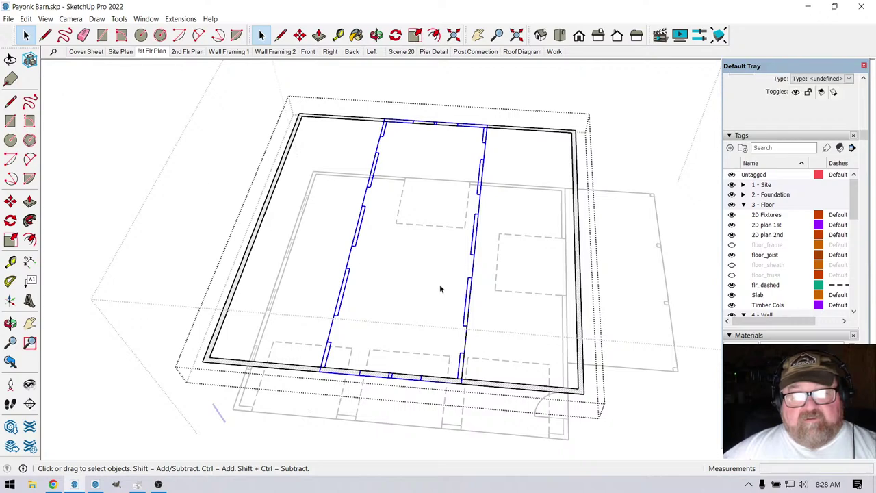
pyautogui.scroll(2, 404, 290)
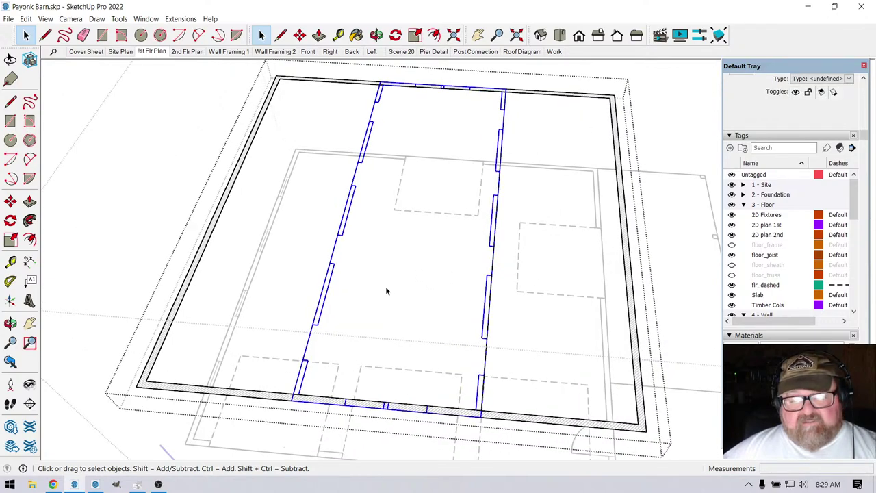
pyautogui.scroll(1, 346, 296)
pyautogui.scroll(-2, 352, 296)
pyautogui.scroll(1, 340, 250)
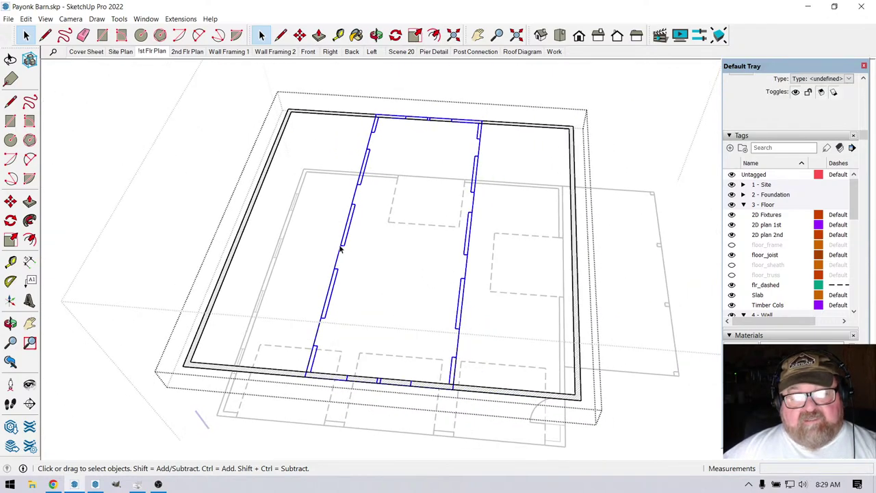
pyautogui.click(376, 35)
pyautogui.moveTo(387, 189); pyautogui.dragTo(405, 281)
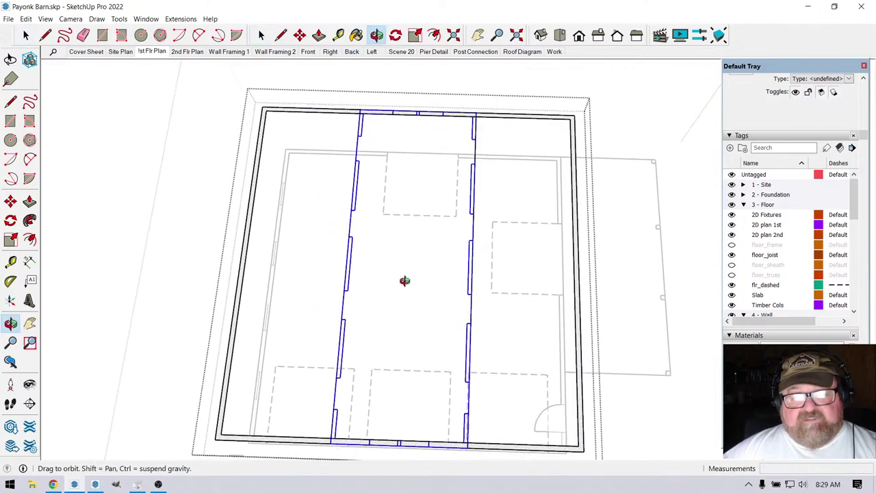
pyautogui.scroll(5, 288, 109)
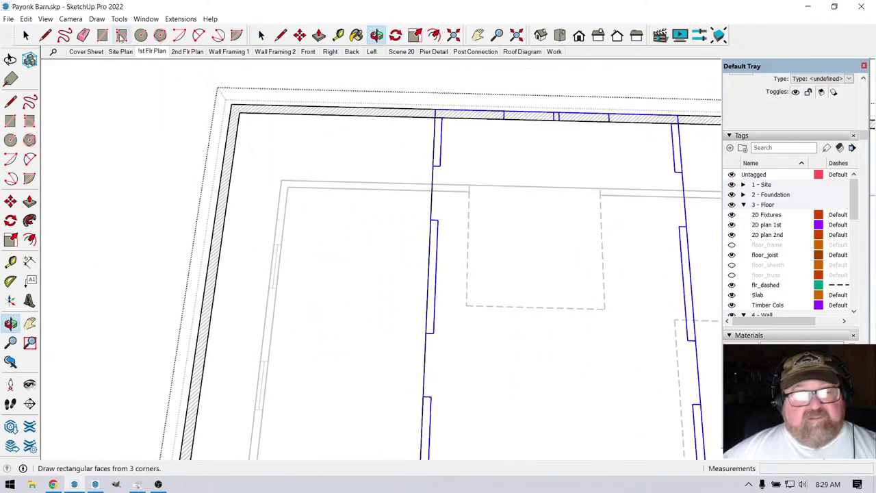
# Erase an edge along the top wall, then undo the erase.
pyautogui.click(83, 35)
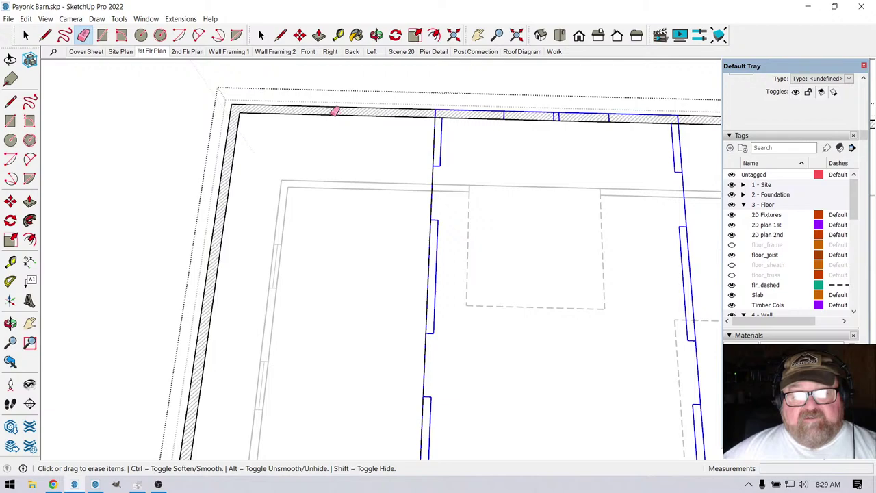
pyautogui.click(334, 112)
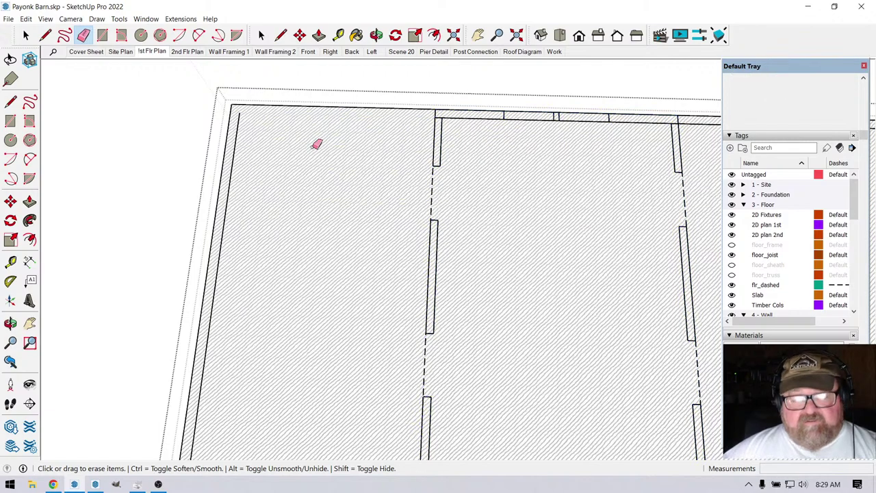
pyautogui.scroll(-3, 316, 145)
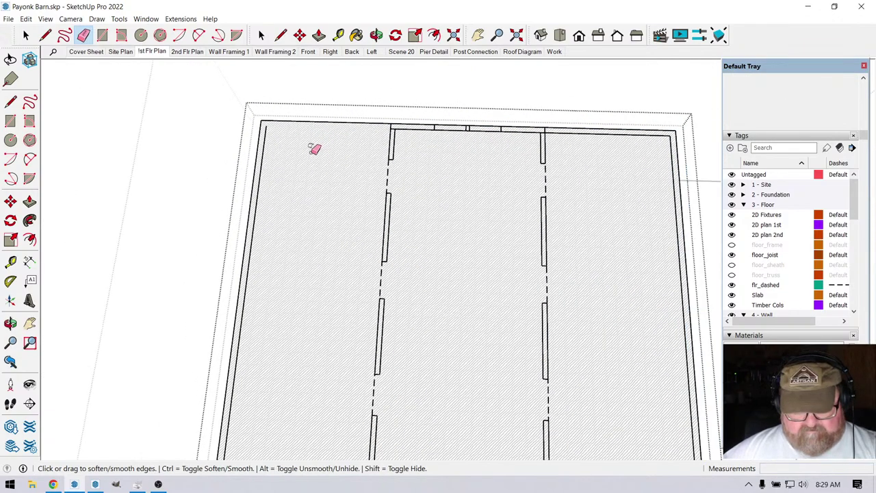
pyautogui.hotkey('ctrl', 'z')
pyautogui.scroll(-3, 287, 130)
pyautogui.scroll(5, 369, 171)
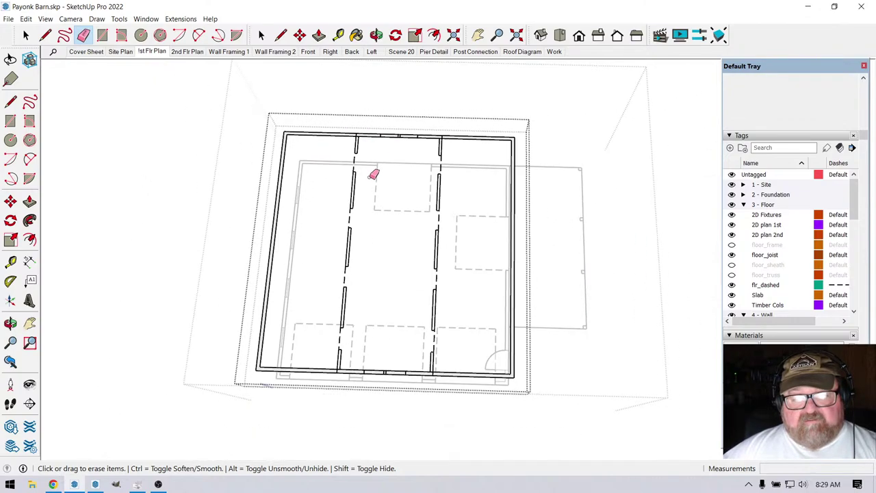
pyautogui.scroll(2, 356, 136)
# Draw a rectangle from the top wall corner to the bottom wall endpoint.
pyautogui.click(102, 35)
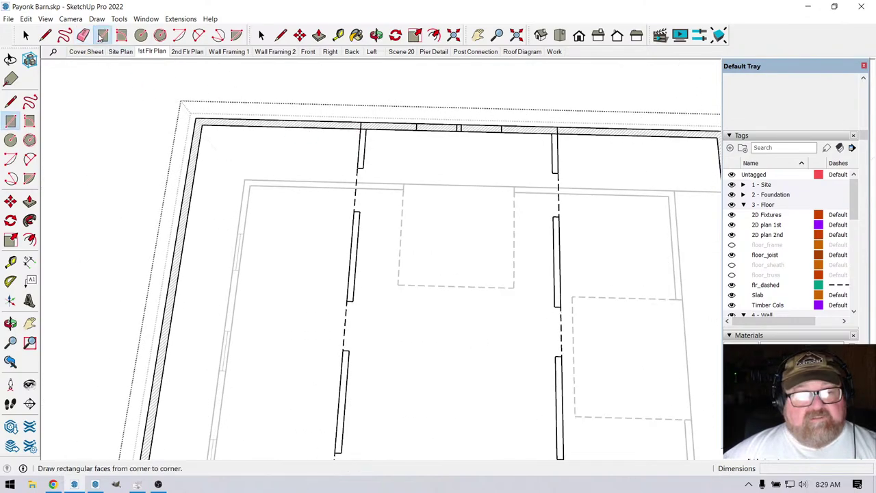
pyautogui.click(357, 119)
pyautogui.scroll(-3, 346, 123)
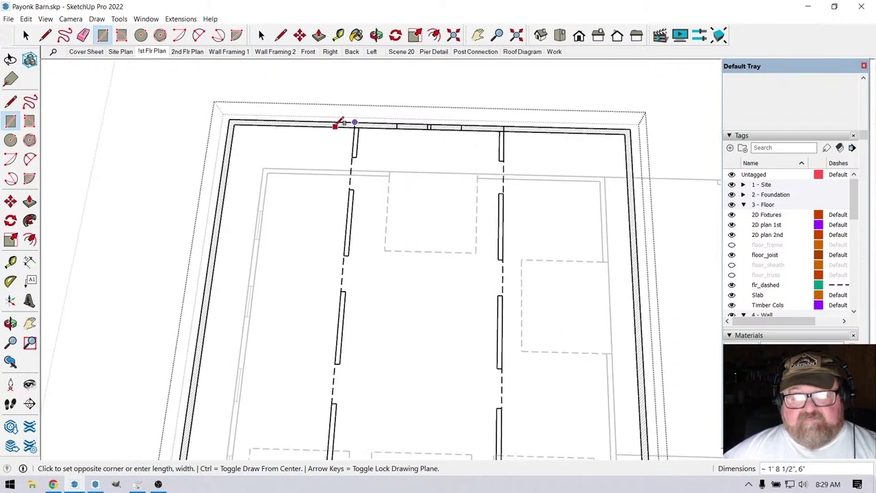
pyautogui.scroll(-2, 347, 134)
pyautogui.scroll(3, 381, 280)
pyautogui.scroll(3, 472, 363)
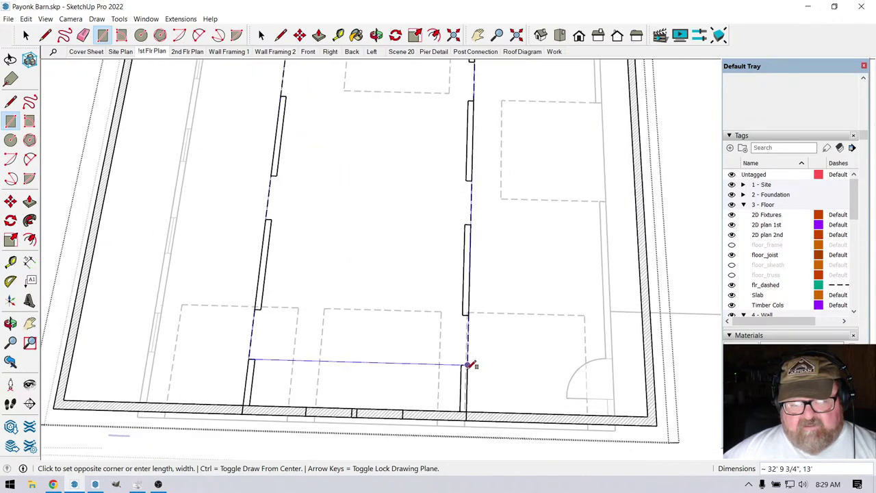
pyautogui.click(468, 412)
pyautogui.scroll(-4, 531, 373)
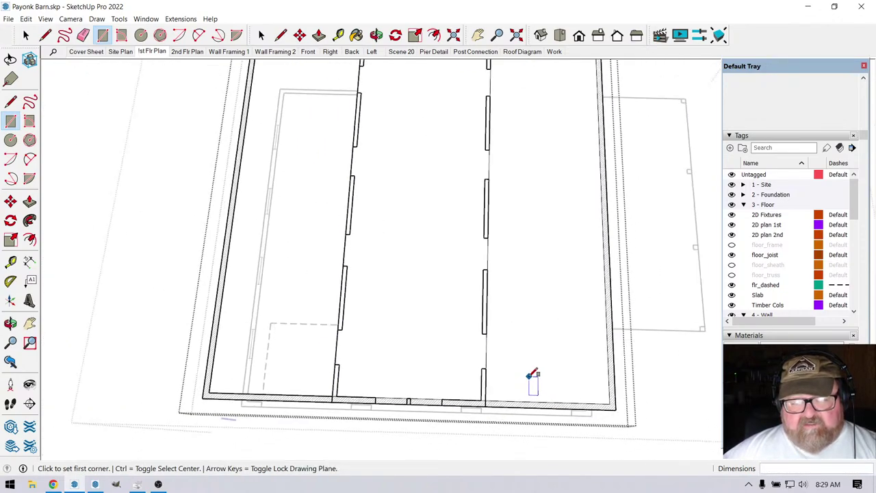
pyautogui.scroll(-3, 438, 305)
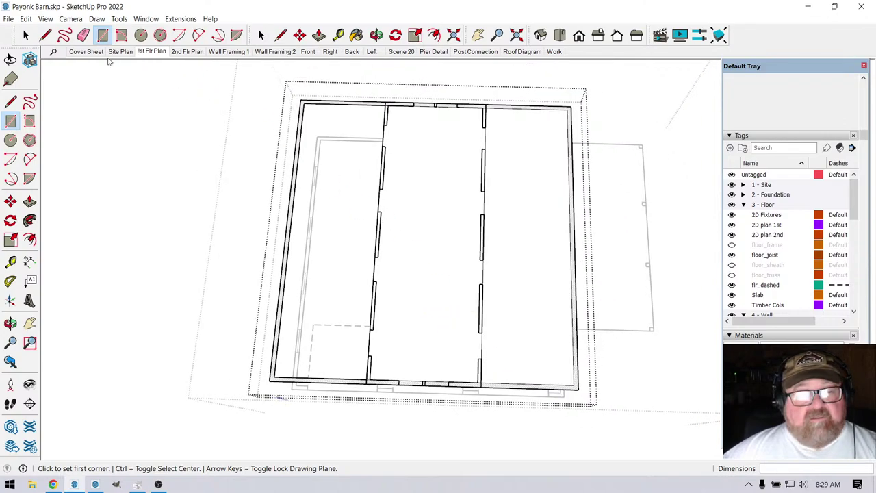
# Erase the top and bottom wall edges to clear the hatched outer wall faces.
pyautogui.press('e')
pyautogui.scroll(2, 598, 152)
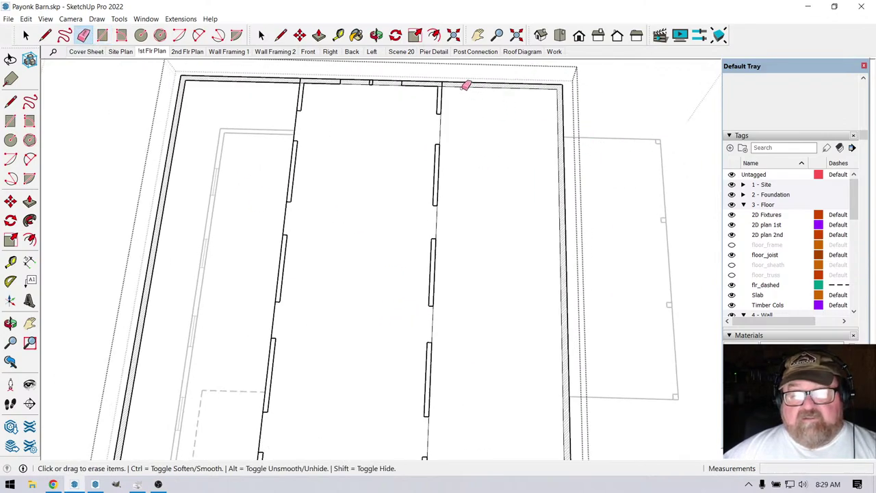
pyautogui.moveTo(466, 86); pyautogui.dragTo(482, 95)
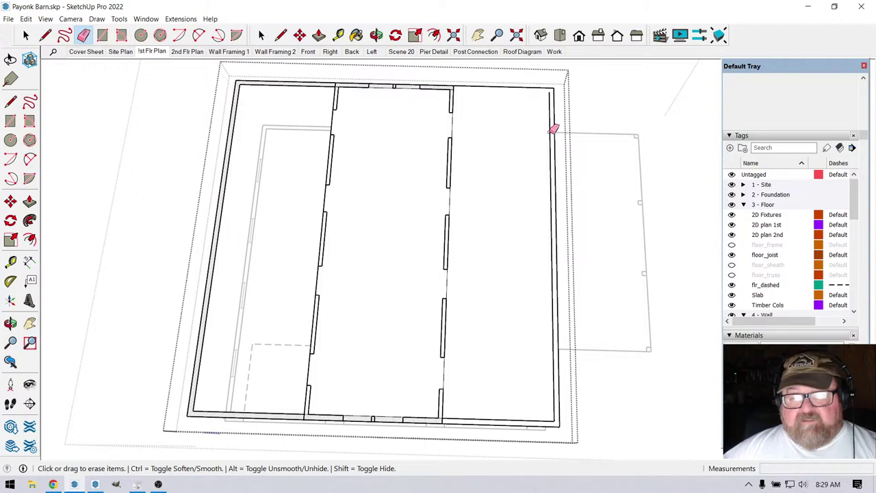
pyautogui.scroll(-2, 472, 354)
pyautogui.scroll(4, 479, 350)
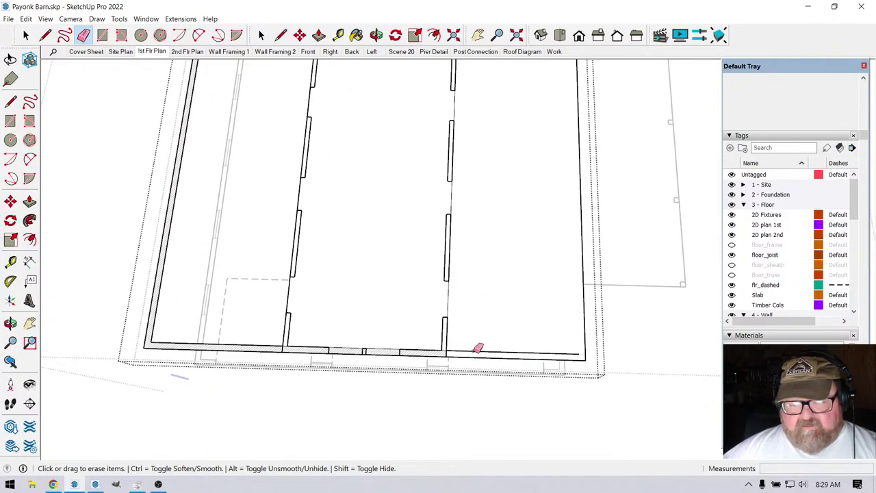
pyautogui.scroll(-3, 477, 349)
pyautogui.scroll(4, 334, 342)
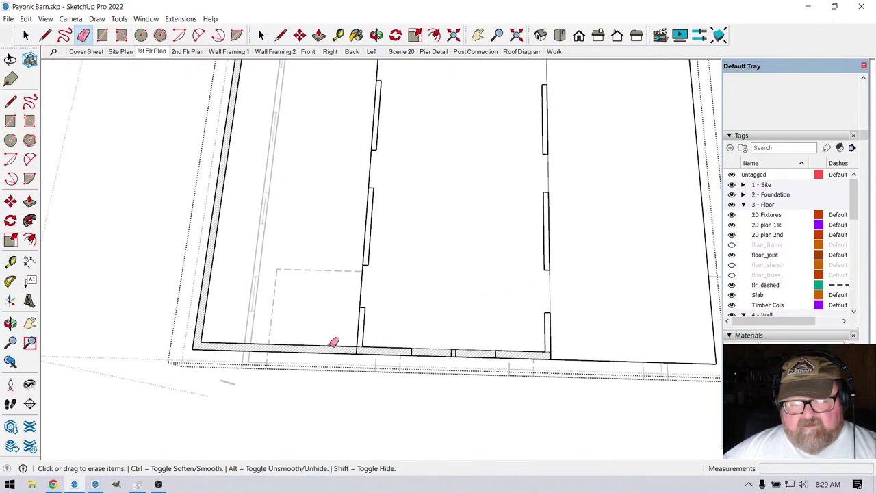
pyautogui.click(334, 344)
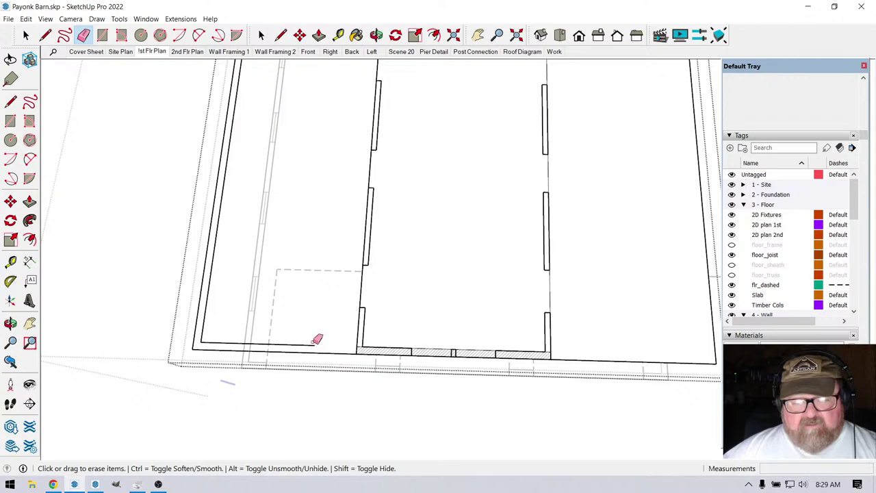
# Tilt and zoom the view to check the cleared second-floor plan walls.
pyautogui.moveTo(365, 371); pyautogui.dragTo(247, 319, button='middle')
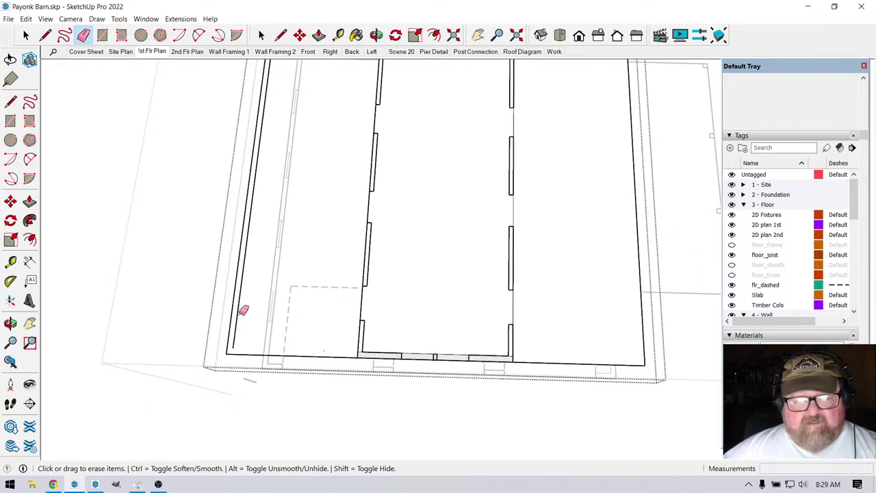
pyautogui.scroll(-3, 352, 377)
pyautogui.scroll(3, 350, 123)
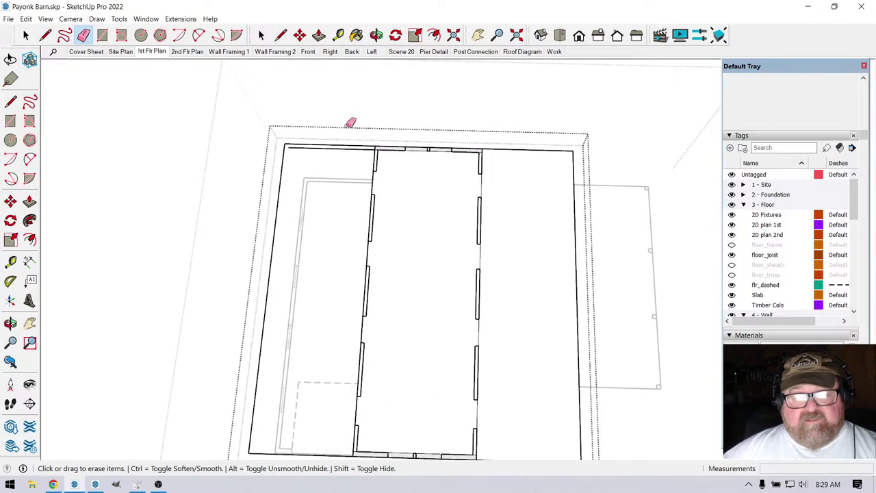
pyautogui.scroll(1, 345, 130)
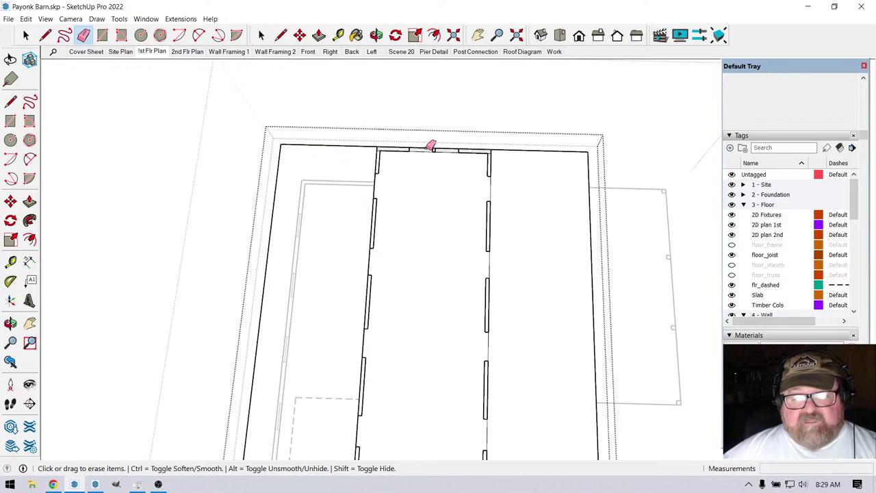
pyautogui.scroll(-2, 557, 160)
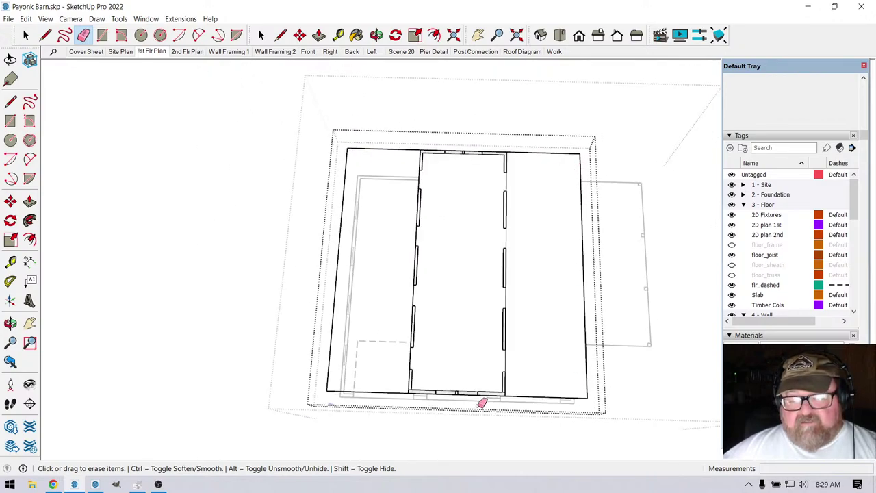
pyautogui.scroll(2, 435, 191)
pyautogui.scroll(-2, 285, 176)
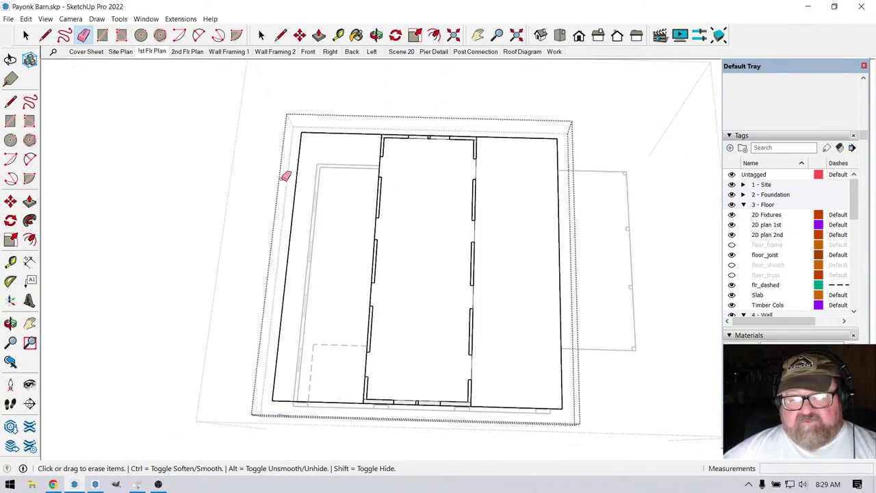
pyautogui.scroll(3, 446, 264)
pyautogui.scroll(-3, 349, 201)
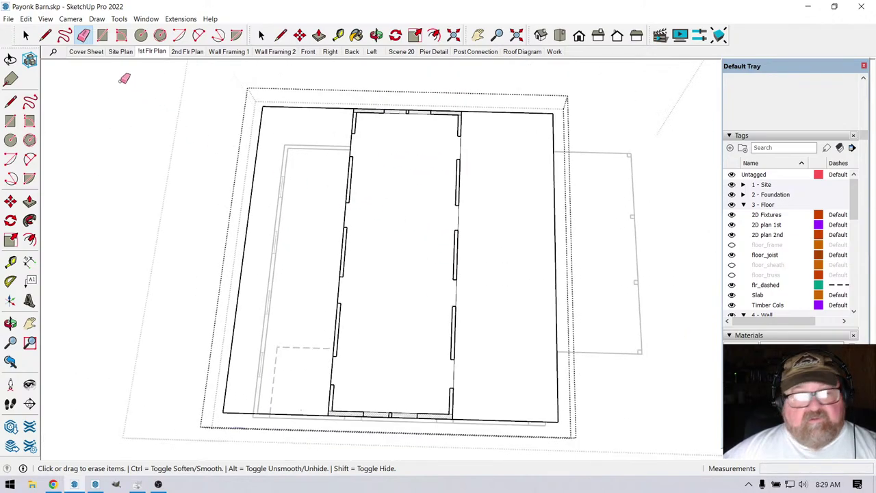
pyautogui.click(45, 35)
pyautogui.scroll(3, 441, 173)
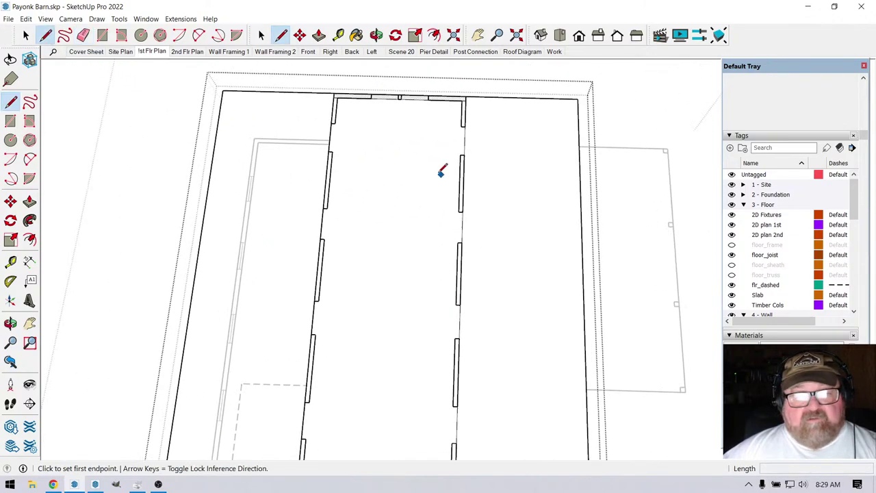
# Try filling the middle room with Sketchy Lines Wavy 45 A, then undo that fill.
pyautogui.click(336, 123)
pyautogui.scroll(-2, 338, 153)
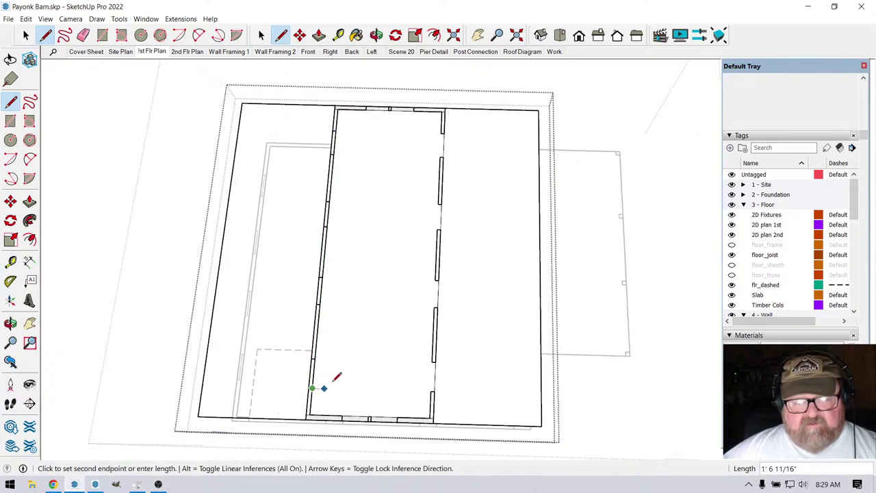
pyautogui.press('Escape')
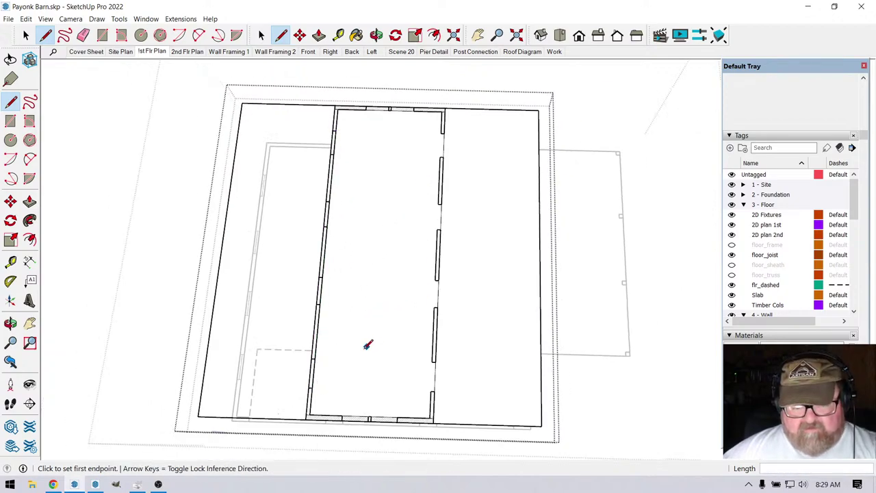
pyautogui.scroll(5, 322, 415)
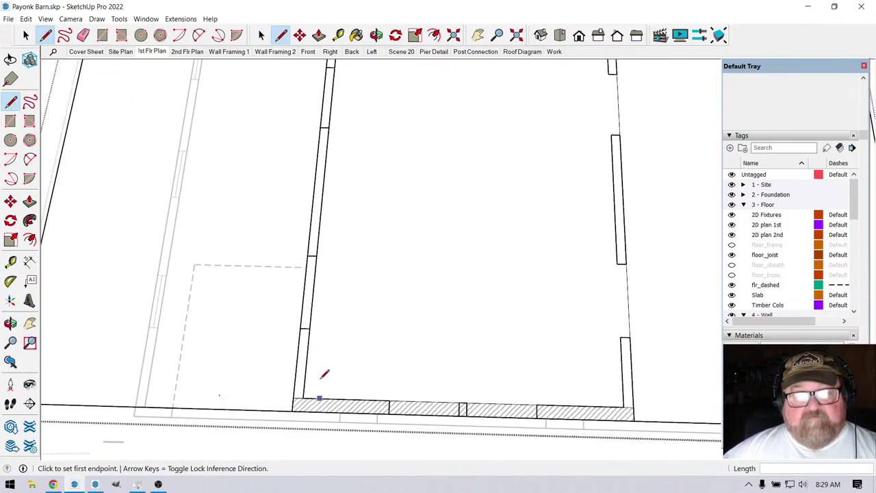
pyautogui.click(357, 35)
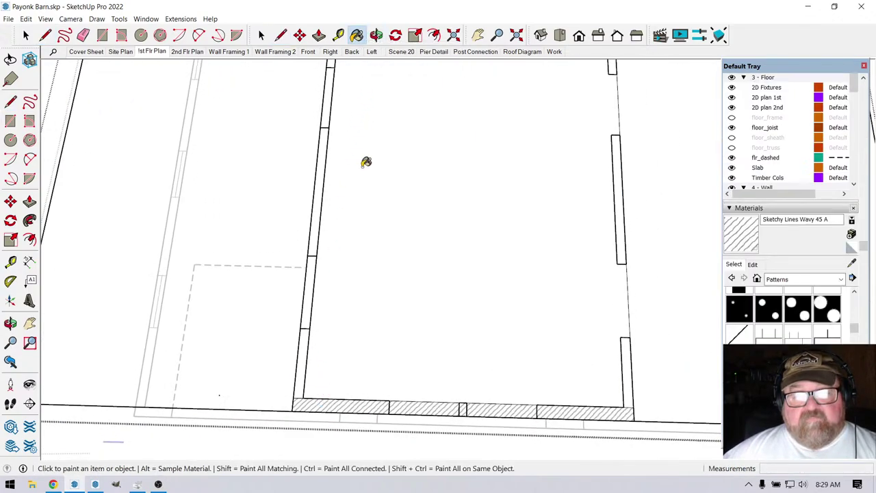
pyautogui.click(310, 335)
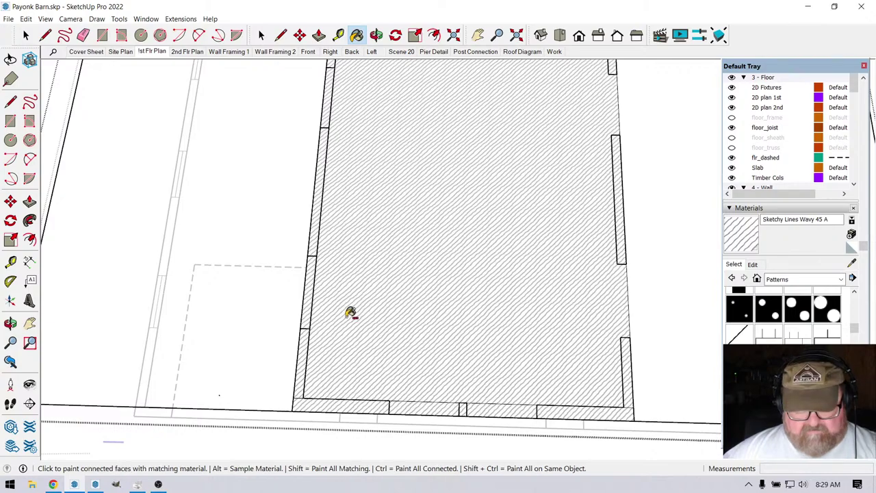
pyautogui.hotkey('ctrl', 'z')
pyautogui.scroll(-5, 381, 366)
pyautogui.scroll(-1, 405, 371)
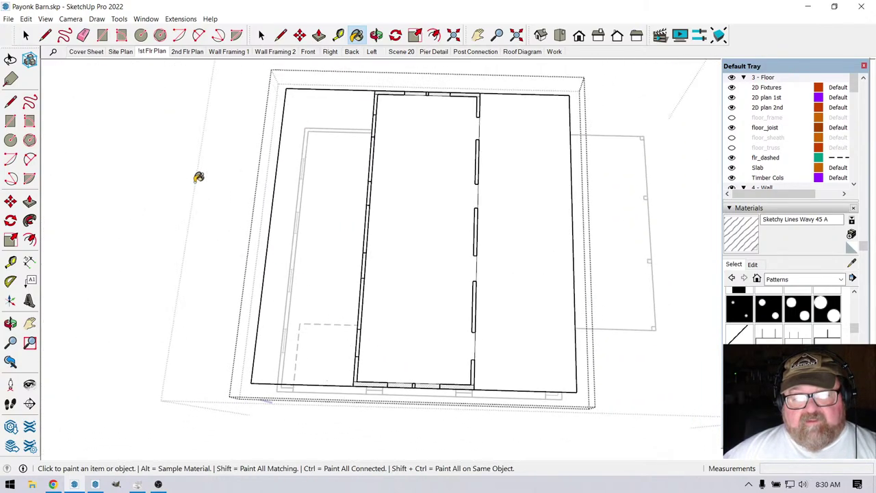
# Erase the hatched faces along the top wall.
pyautogui.click(102, 35)
pyautogui.scroll(3, 397, 80)
pyautogui.scroll(4, 397, 81)
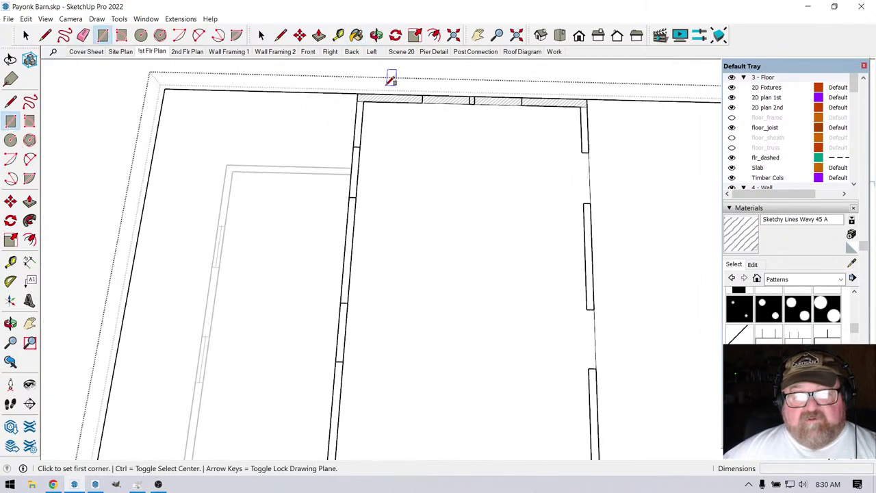
pyautogui.click(83, 35)
pyautogui.scroll(2, 336, 119)
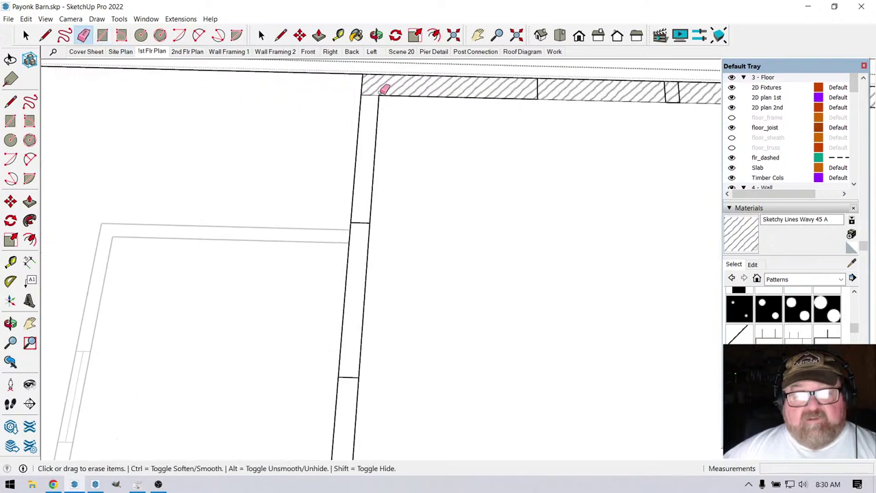
pyautogui.click(374, 92)
pyautogui.scroll(-1, 373, 122)
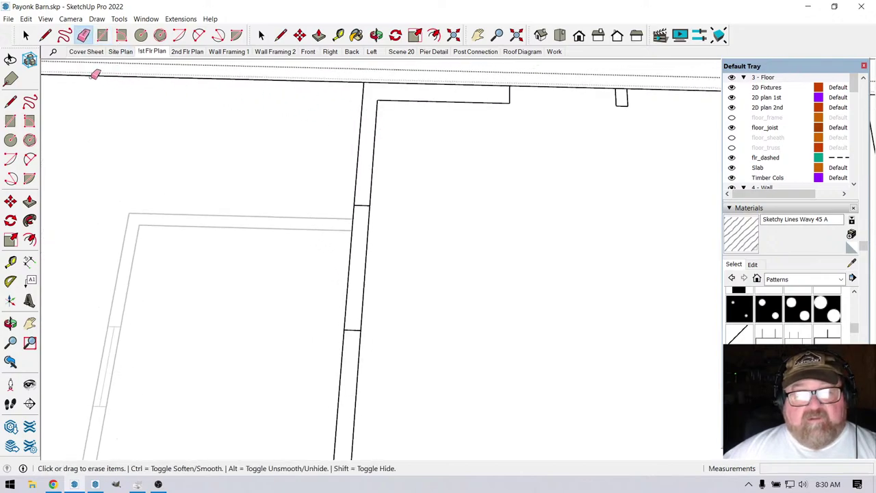
# Draw a rectangle from the middle bay's top corner to the bottom wall corner, then erase its corner edge.
pyautogui.click(102, 35)
pyautogui.click(377, 98)
pyautogui.scroll(-5, 383, 103)
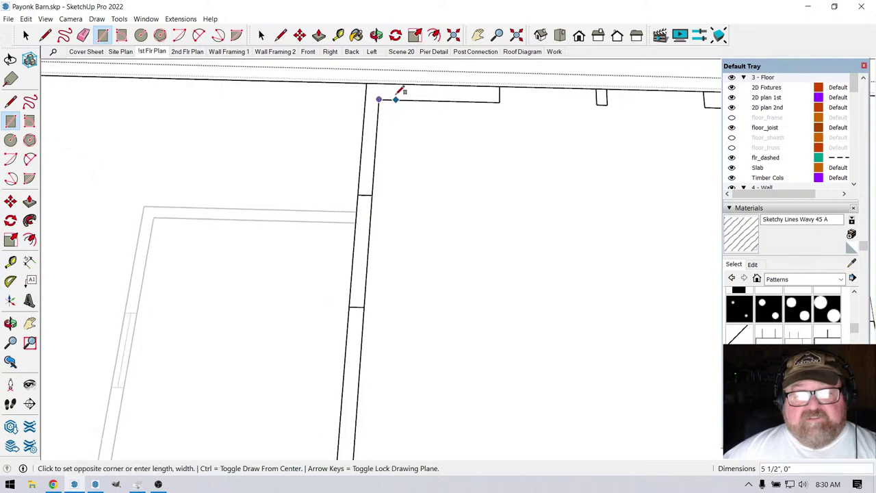
pyautogui.scroll(-2, 411, 144)
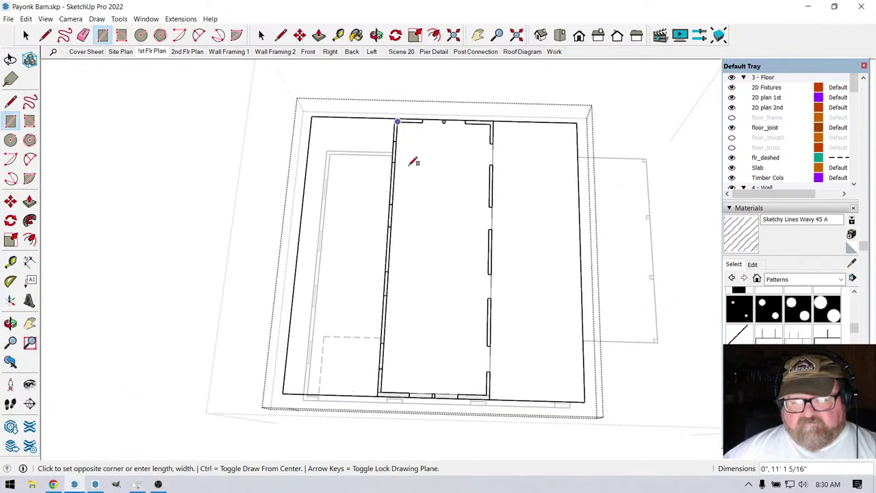
pyautogui.scroll(4, 488, 372)
pyautogui.click(507, 418)
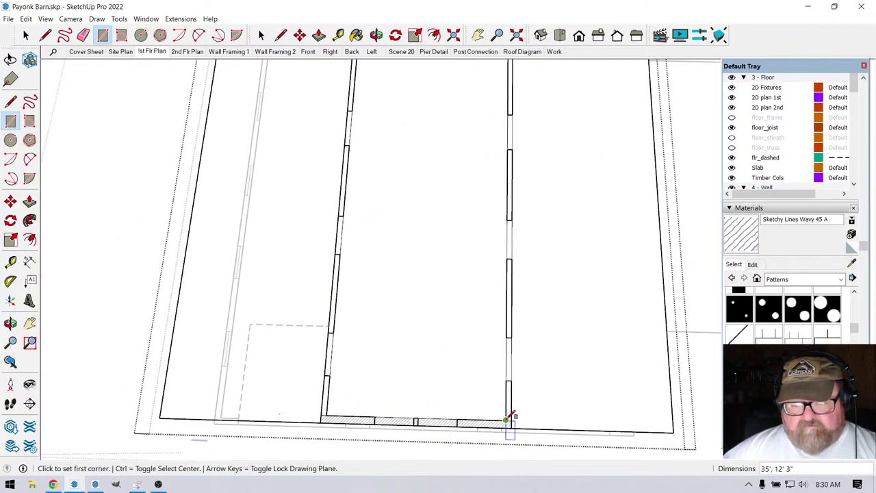
pyautogui.scroll(3, 534, 411)
pyautogui.click(84, 35)
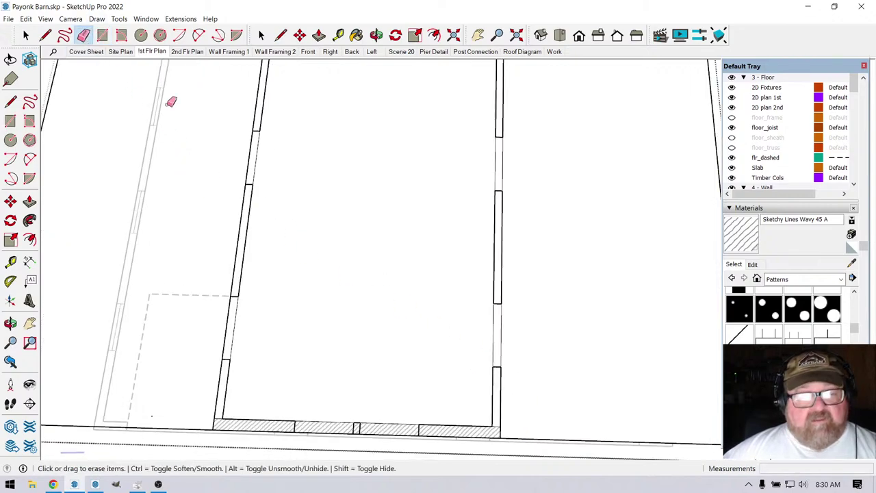
pyautogui.scroll(2, 498, 442)
pyautogui.click(499, 416)
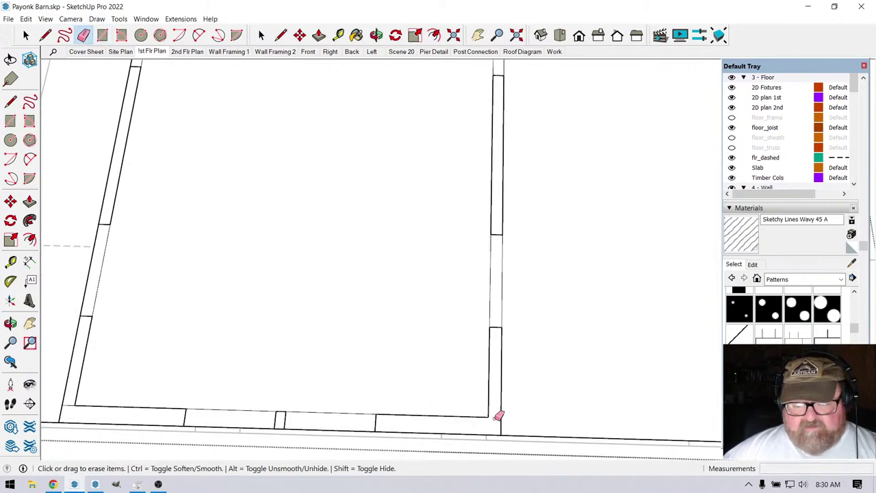
pyautogui.scroll(-1, 495, 381)
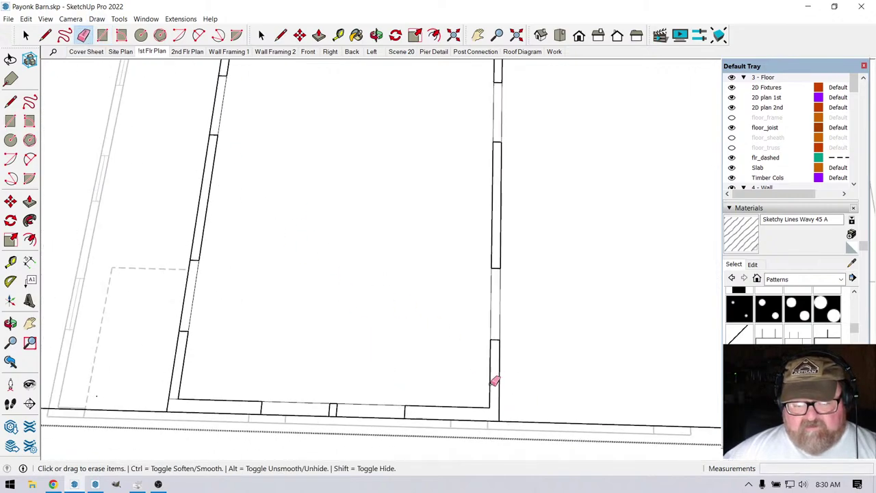
# Paint the remaining wall bands with the Sketchy Lines Wavy 45 A hatch.
pyautogui.click(356, 36)
pyautogui.click(228, 405)
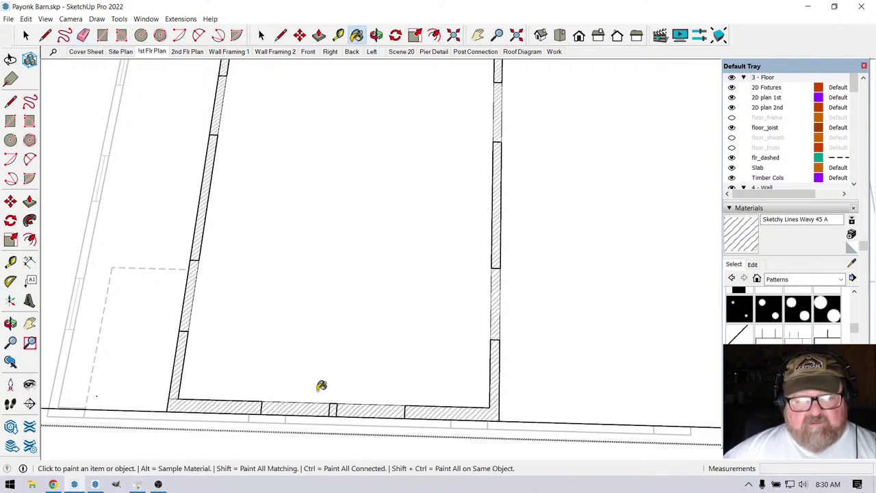
pyautogui.scroll(3, 196, 387)
pyautogui.click(82, 36)
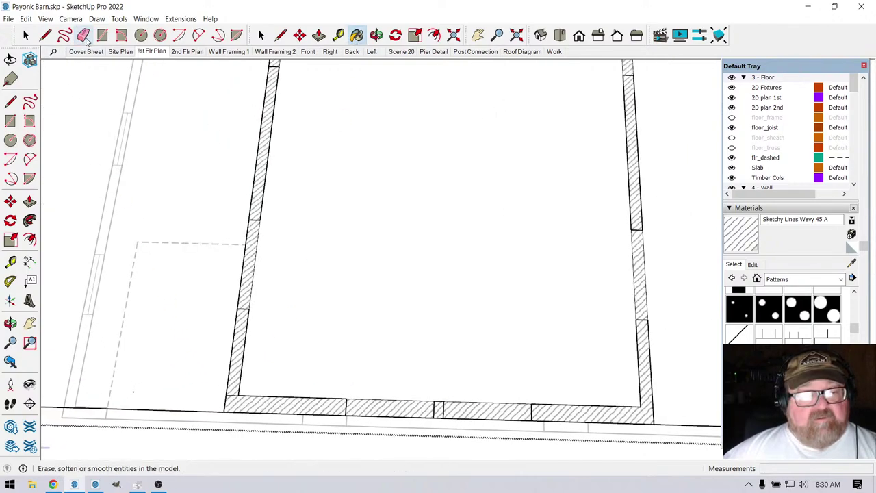
pyautogui.scroll(3, 307, 458)
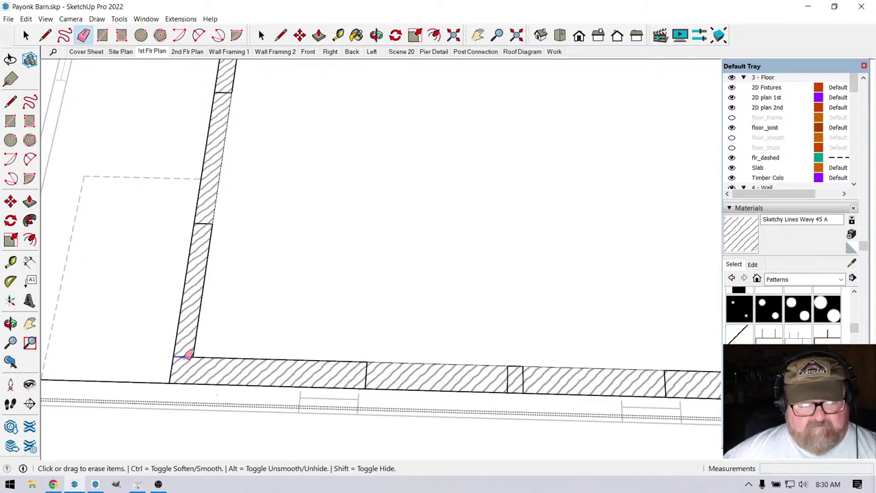
pyautogui.scroll(-2, 234, 413)
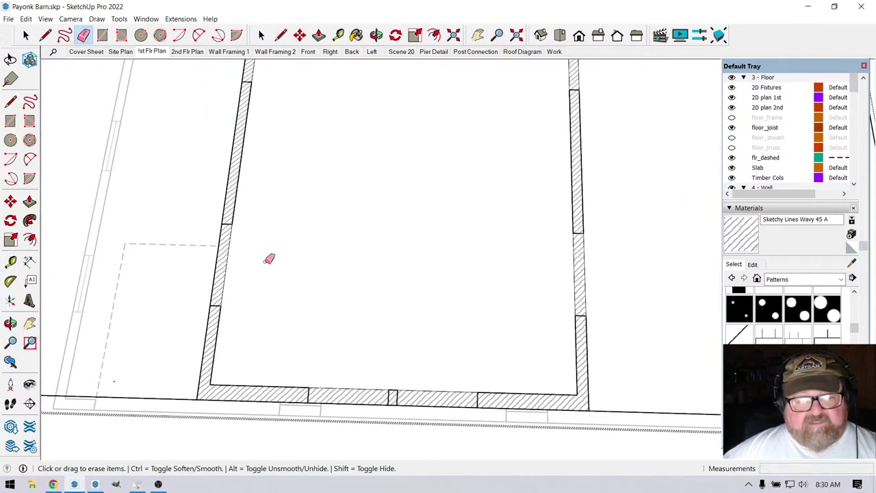
pyautogui.scroll(2, 269, 259)
# Draw two splitting lines across the floor at both edges of the window opening.
pyautogui.click(45, 36)
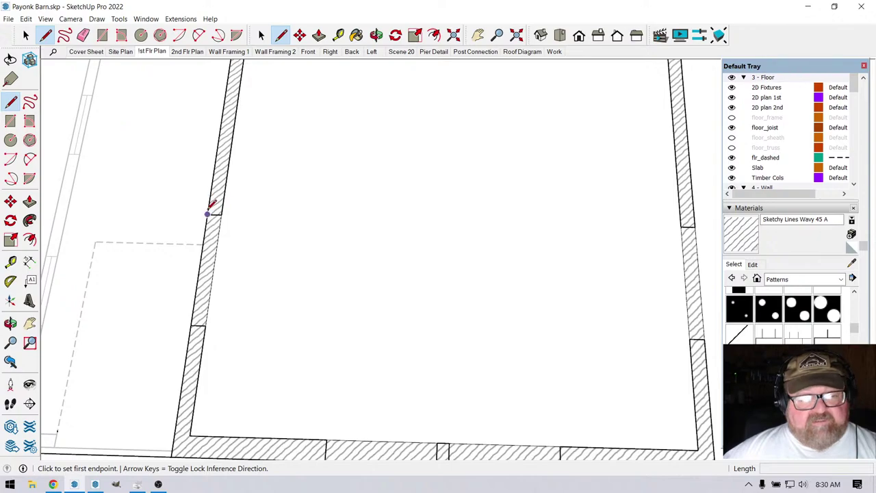
pyautogui.click(207, 215)
pyautogui.scroll(-1, 229, 216)
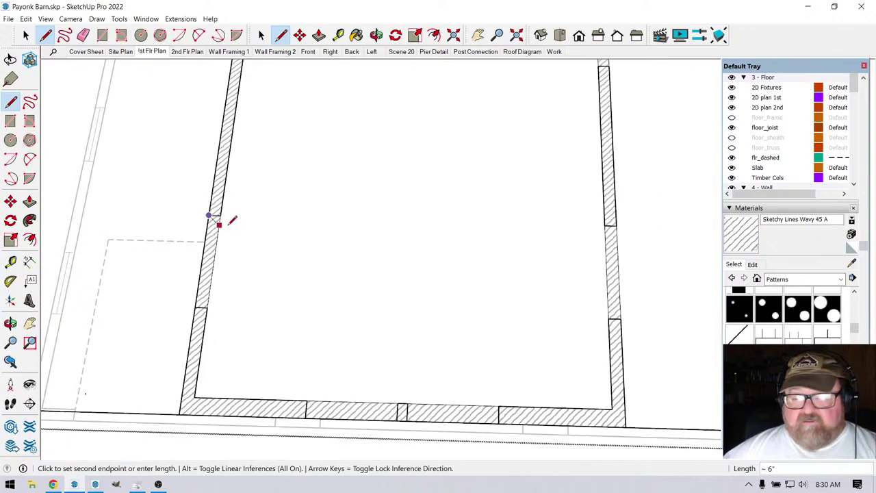
pyautogui.click(638, 226)
pyautogui.press('Escape')
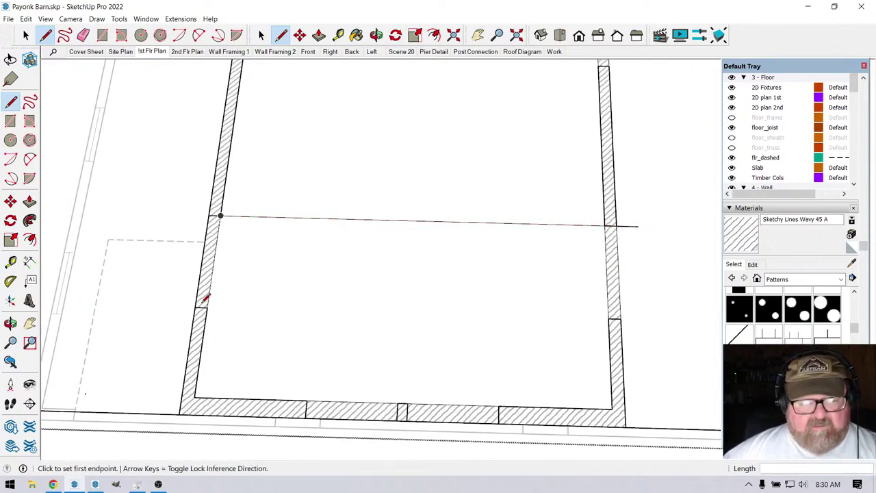
pyautogui.scroll(1, 194, 304)
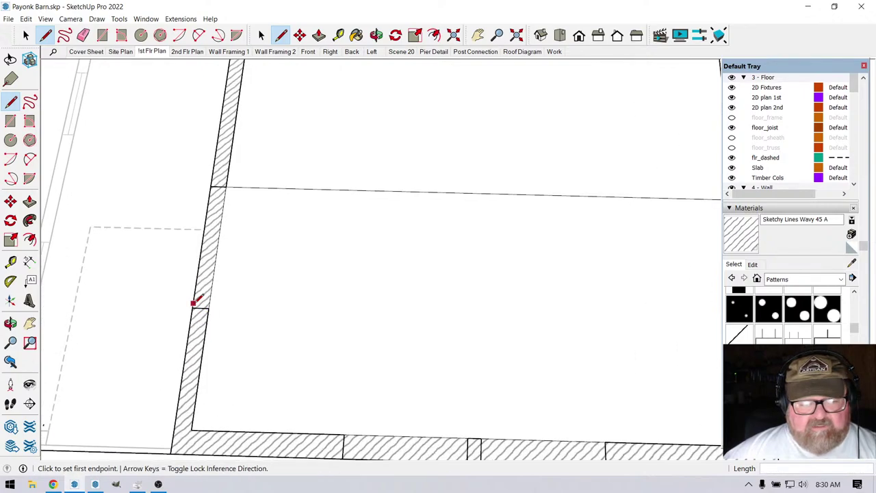
pyautogui.click(195, 304)
pyautogui.scroll(-1, 195, 304)
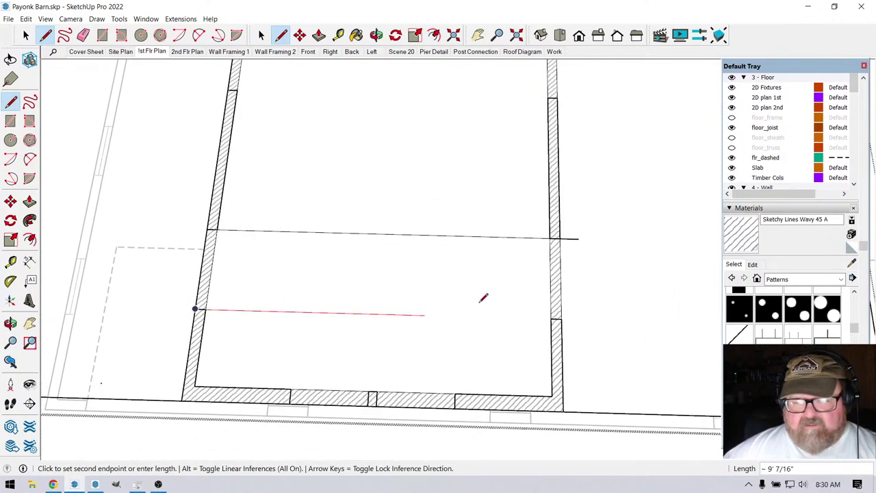
pyautogui.click(607, 319)
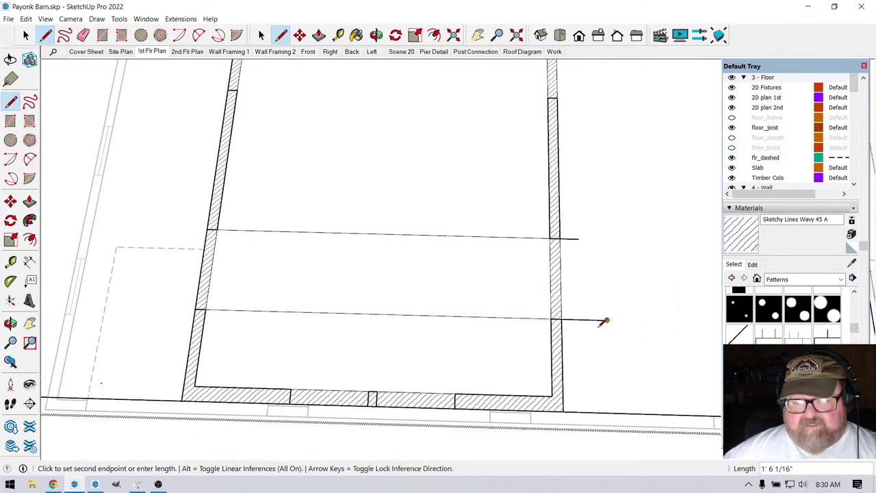
# Erase the long guide lines across the floor and their stubs beyond the right wall.
pyautogui.click(83, 35)
pyautogui.moveTo(318, 225)
pyautogui.mouseDown()
pyautogui.moveTo(338, 313)
pyautogui.moveTo(369, 310)
pyautogui.mouseUp()
pyautogui.click(576, 240)
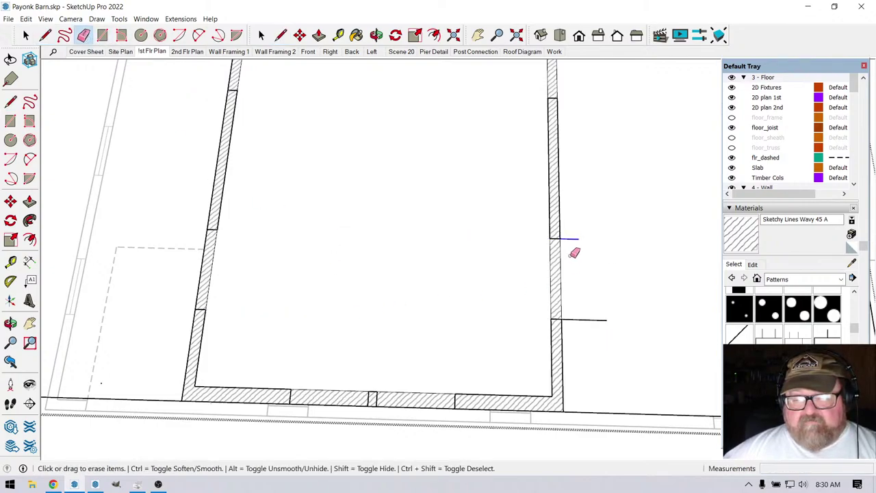
pyautogui.click(570, 317)
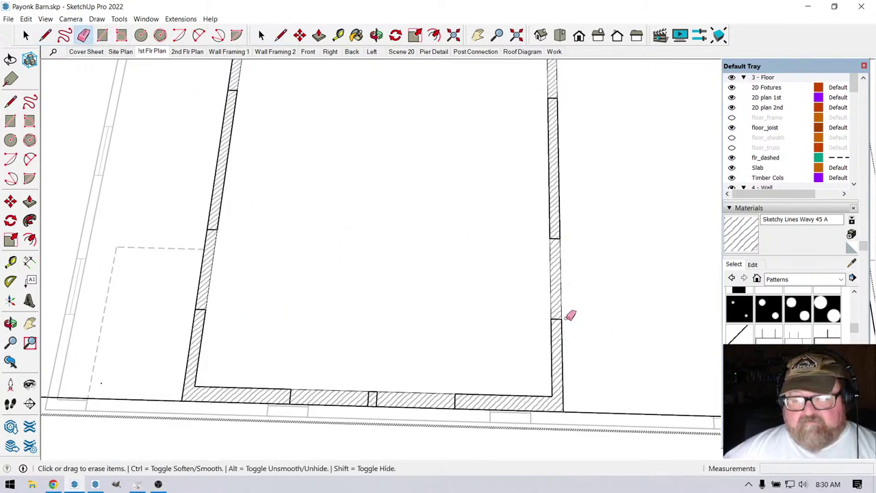
# Select and delete the hatched wall face at the window opening.
pyautogui.press('space')
pyautogui.click(210, 253)
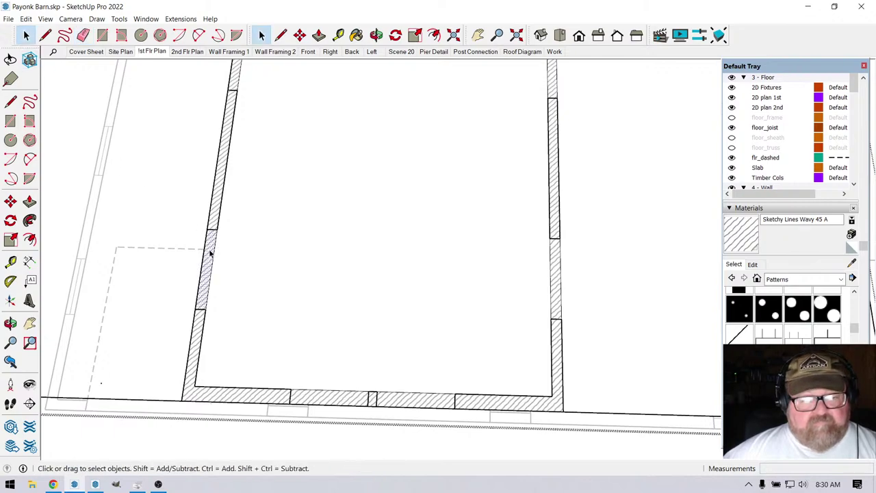
pyautogui.press('Delete')
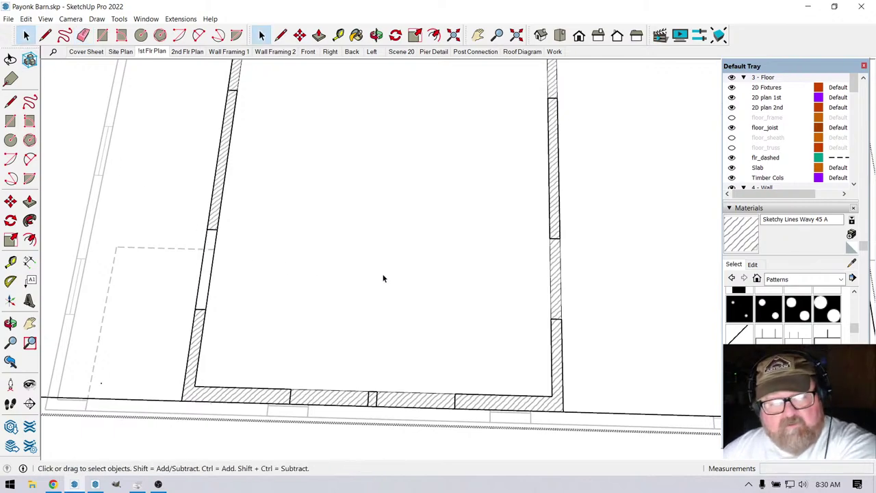
pyautogui.scroll(-1, 439, 344)
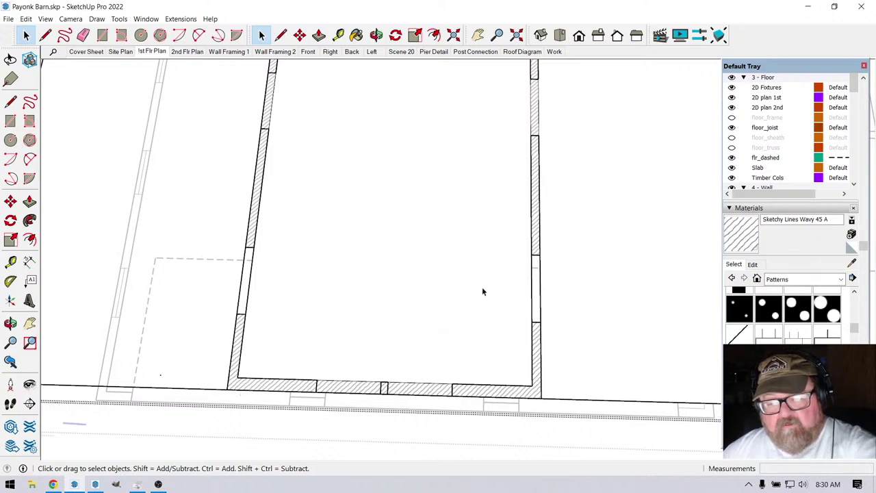
pyautogui.click(83, 35)
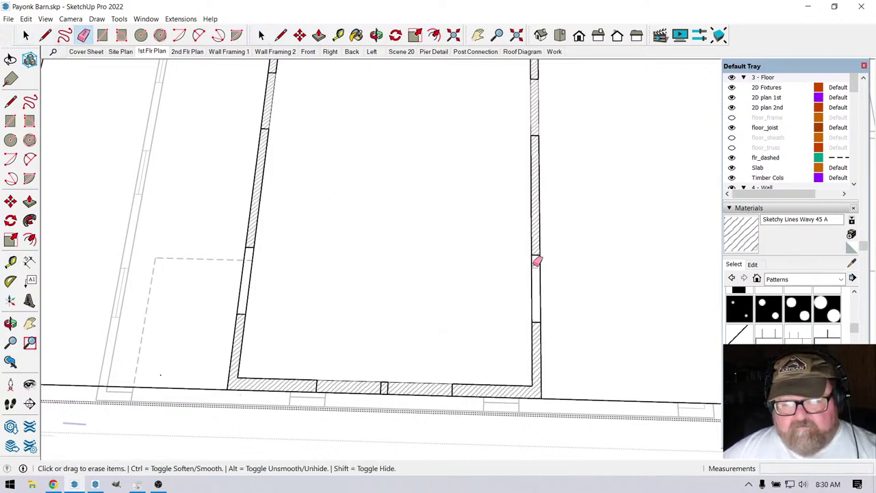
# Turn off the 2D plan 1st tag's visibility in the Tags panel, viewing the floor slice in perspective.
pyautogui.click(376, 35)
pyautogui.moveTo(391, 303)
pyautogui.mouseDown()
pyautogui.moveTo(297, 199)
pyautogui.moveTo(339, 108)
pyautogui.moveTo(373, 128)
pyautogui.moveTo(381, 221)
pyautogui.moveTo(348, 264)
pyautogui.moveTo(360, 272)
pyautogui.mouseUp()
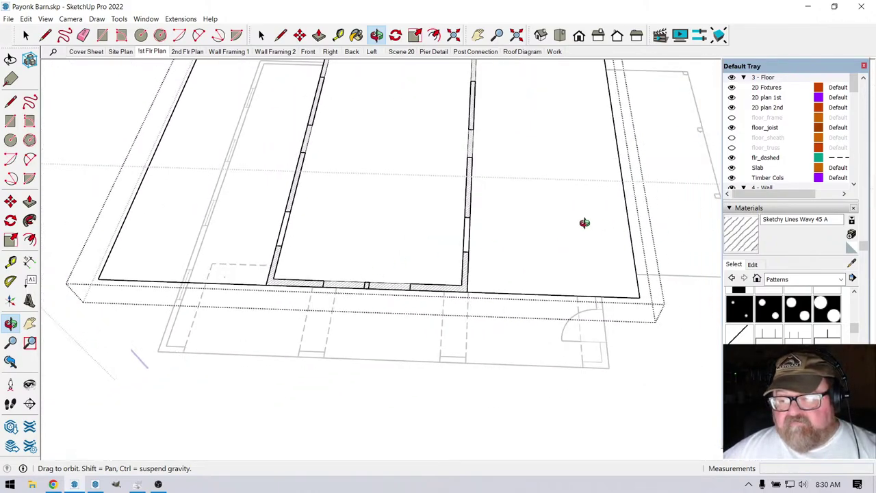
pyautogui.scroll(-3, 424, 280)
pyautogui.scroll(-5, 395, 254)
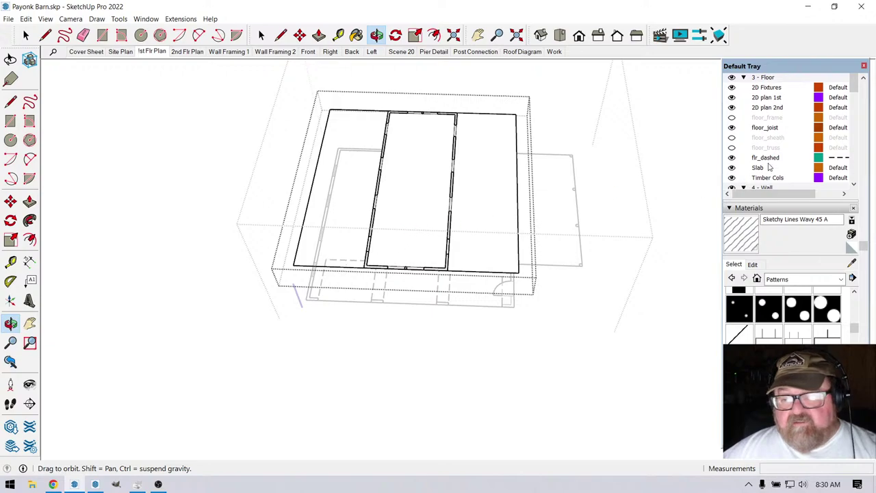
pyautogui.scroll(3, 753, 163)
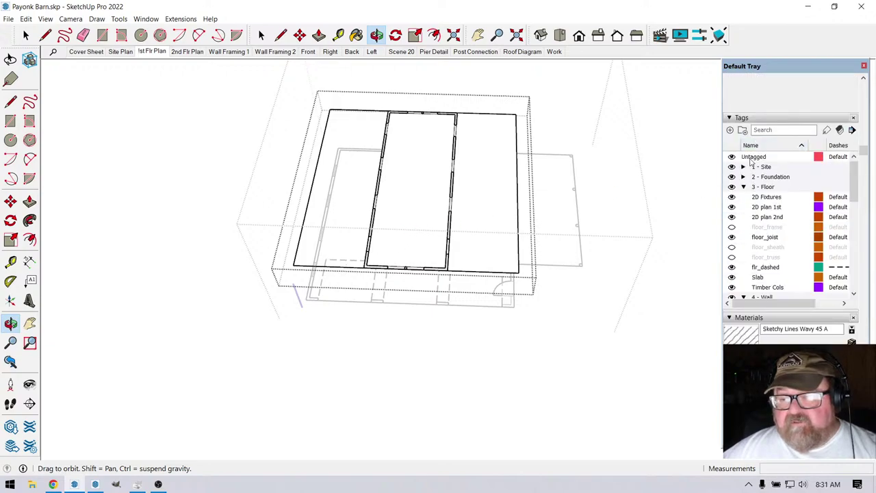
pyautogui.click(732, 206)
pyautogui.scroll(4, 473, 185)
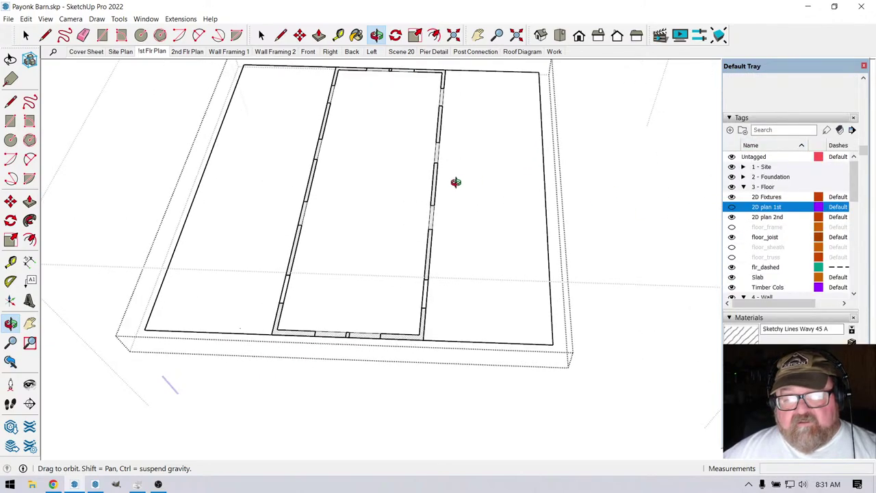
pyautogui.moveTo(424, 226); pyautogui.dragTo(434, 289, button='middle')
pyautogui.moveTo(328, 309)
pyautogui.mouseDown(button='middle')
pyautogui.moveTo(233, 254)
pyautogui.moveTo(237, 191)
pyautogui.moveTo(367, 278)
pyautogui.moveTo(345, 184)
pyautogui.moveTo(365, 267)
pyautogui.mouseUp(button='middle')
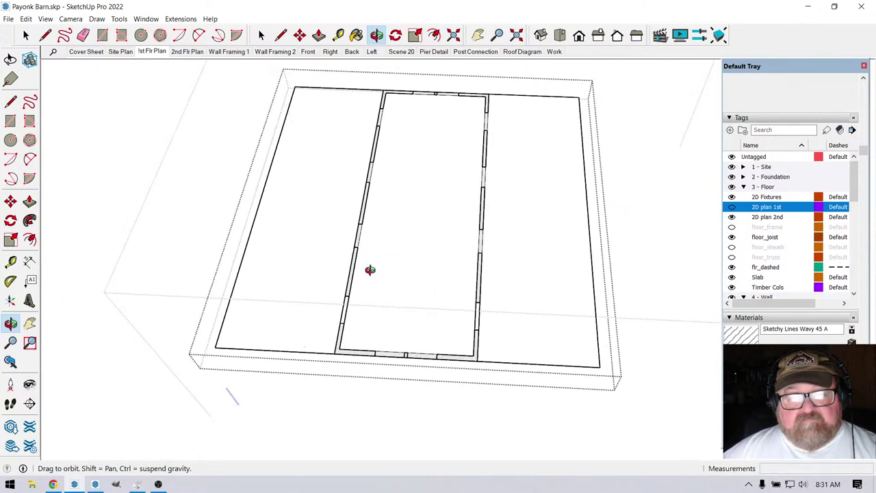
pyautogui.press('space')
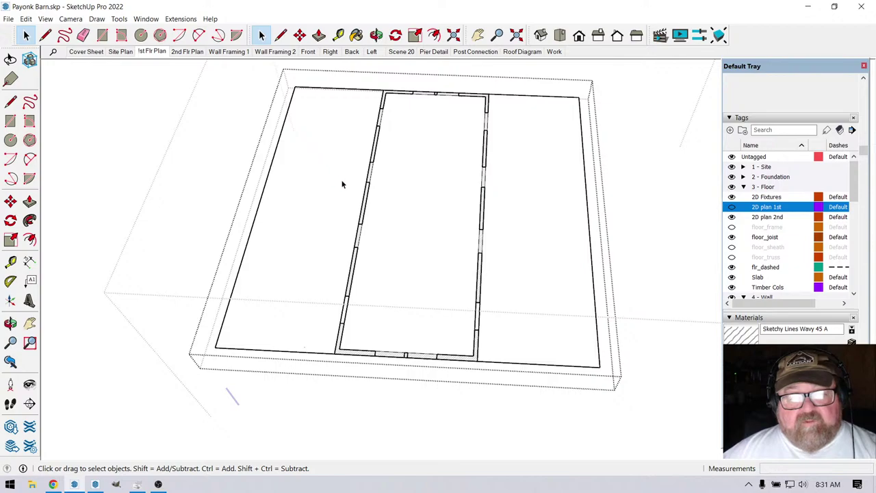
pyautogui.scroll(1, 332, 167)
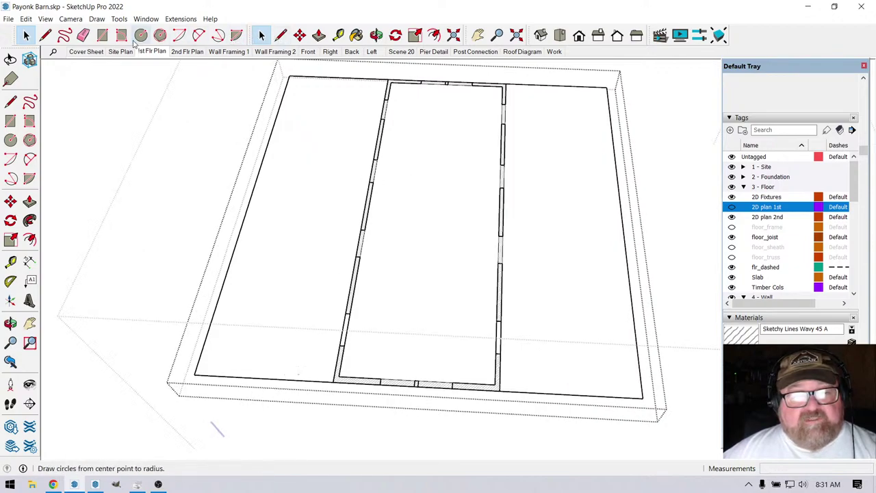
# Draw a rectangle from the floor's top-left corner to the wall's inner bottom corner, then select the hatched wall segments.
pyautogui.click(102, 35)
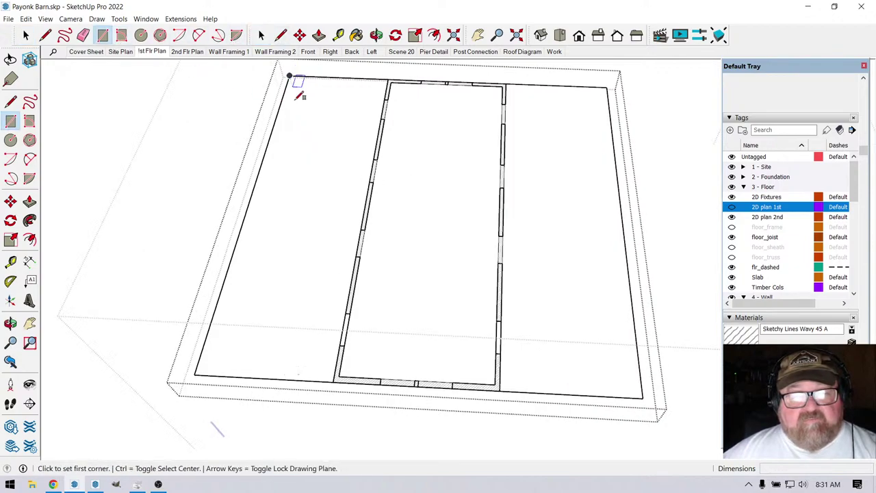
pyautogui.click(290, 76)
pyautogui.scroll(2, 318, 342)
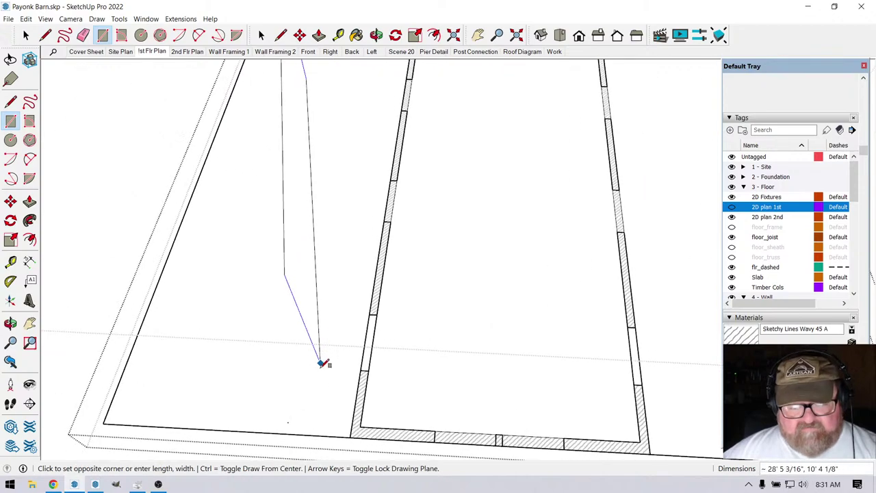
pyautogui.click(356, 432)
pyautogui.scroll(-2, 299, 380)
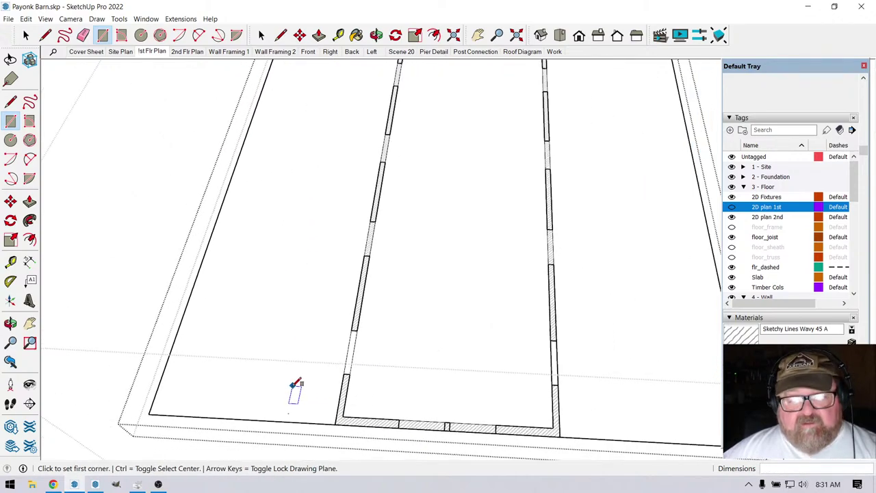
pyautogui.scroll(-3, 294, 384)
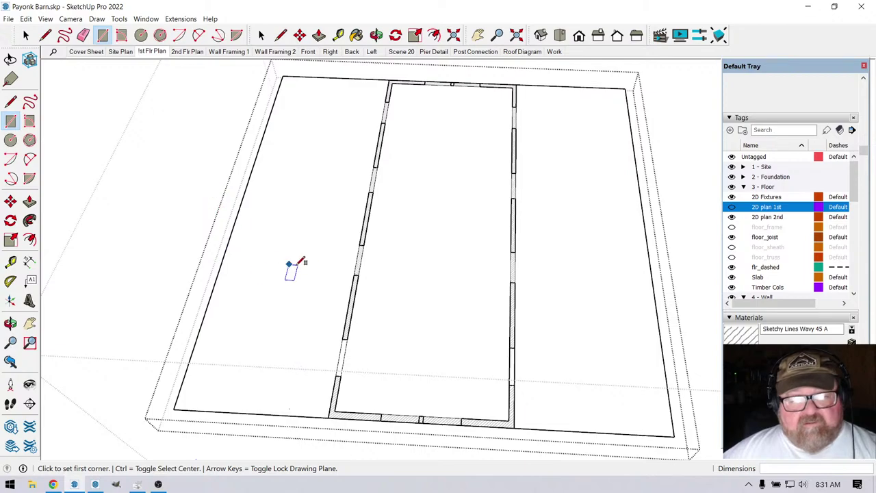
pyautogui.scroll(4, 403, 236)
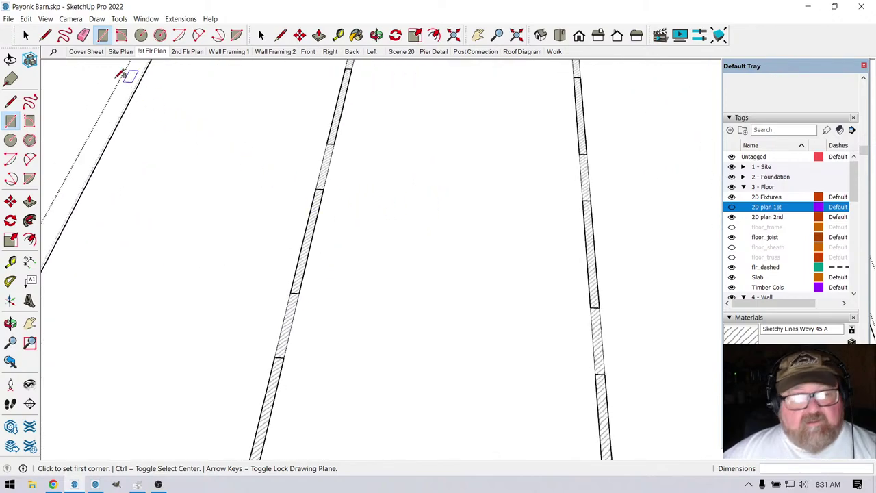
pyautogui.click(26, 35)
pyautogui.click(293, 310)
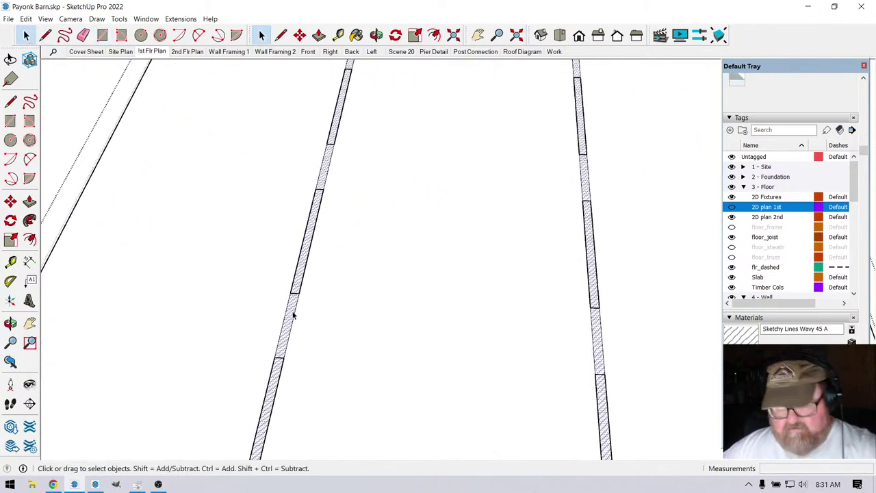
pyautogui.scroll(-2, 321, 322)
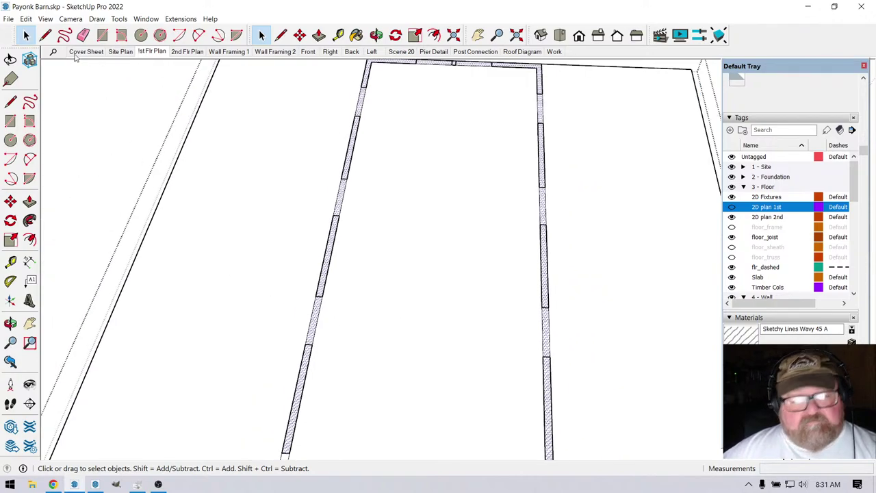
# Draw three split lines across both side walls at opening edges.
pyautogui.click(45, 35)
pyautogui.click(307, 344)
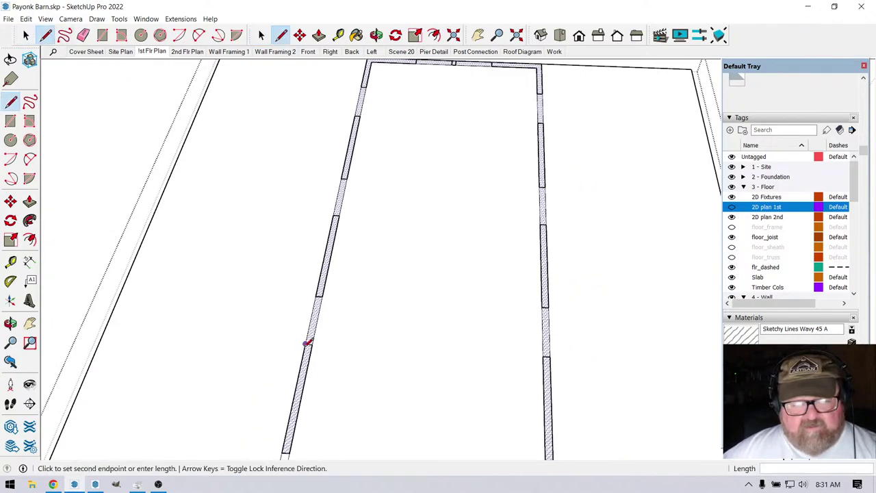
pyautogui.click(621, 361)
pyautogui.press('Escape')
pyautogui.click(318, 297)
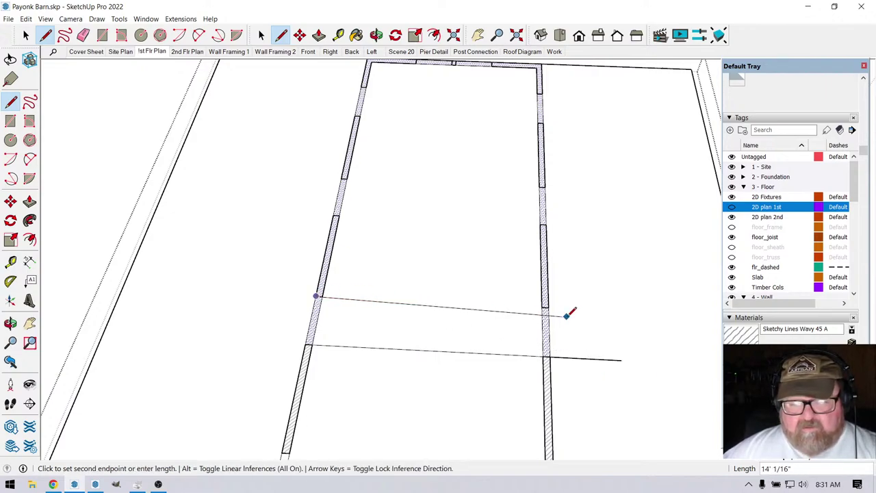
pyautogui.click(590, 308)
pyautogui.press('Escape')
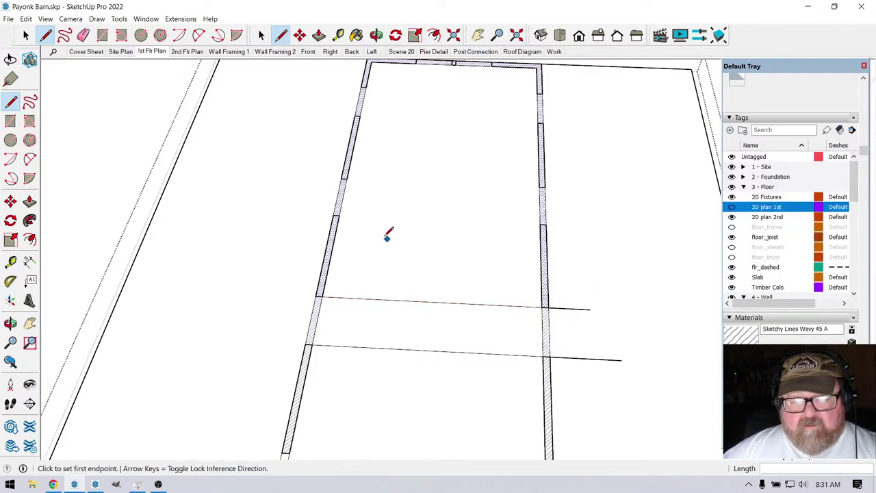
pyautogui.click(334, 215)
pyautogui.click(567, 224)
pyautogui.press('Escape')
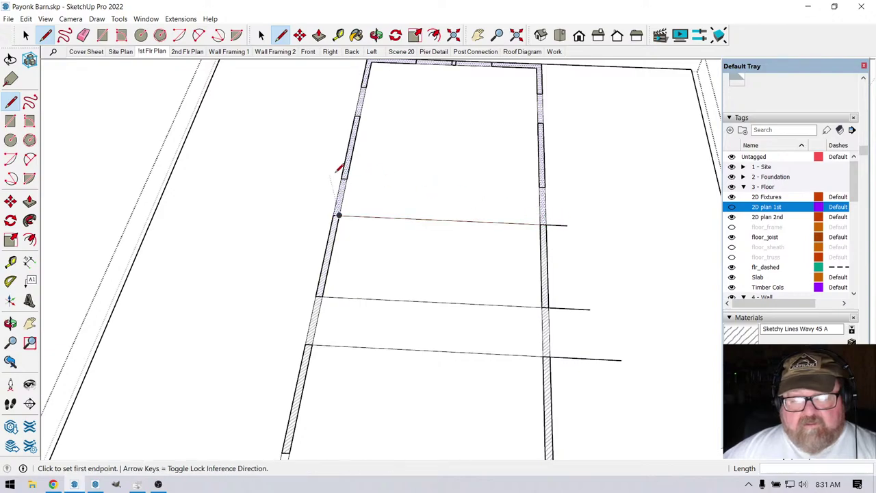
# Draw three more split lines across the side walls at the remaining opening edges.
pyautogui.click(342, 177)
pyautogui.click(571, 185)
pyautogui.press('Escape')
pyautogui.scroll(-4, 403, 289)
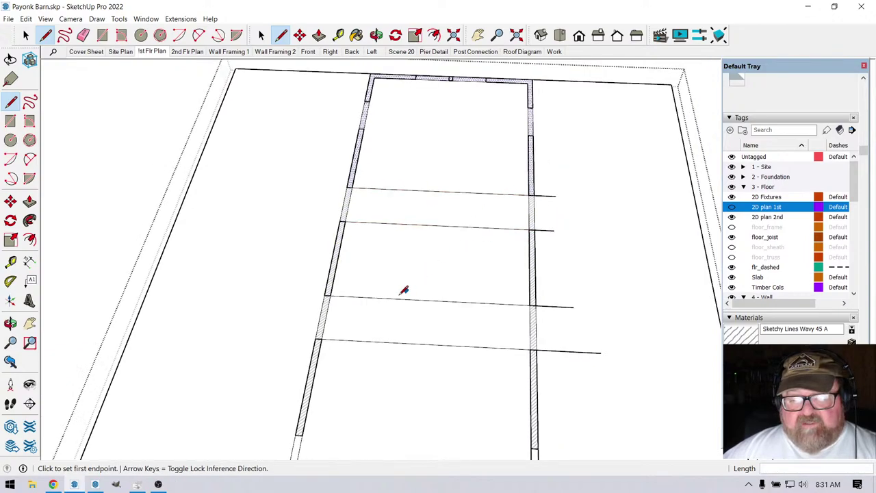
pyautogui.scroll(3, 434, 143)
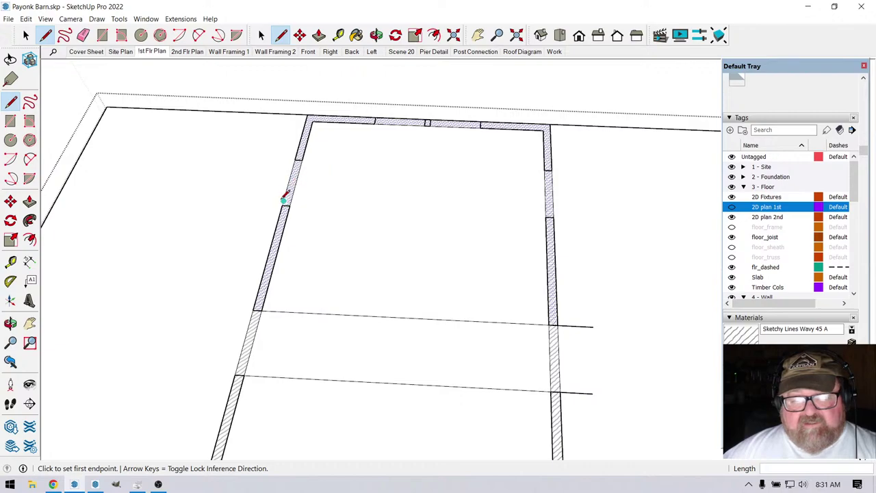
pyautogui.click(289, 206)
pyautogui.click(592, 218)
pyautogui.press('Escape')
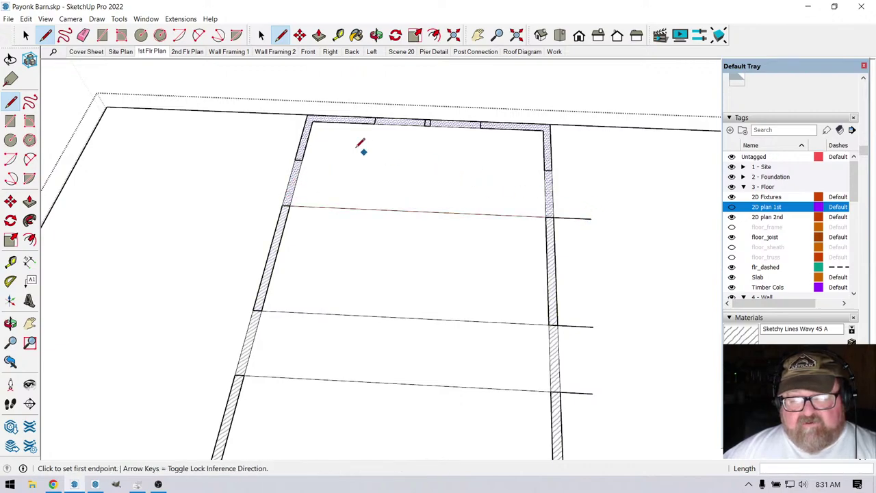
pyautogui.click(296, 159)
pyautogui.click(584, 171)
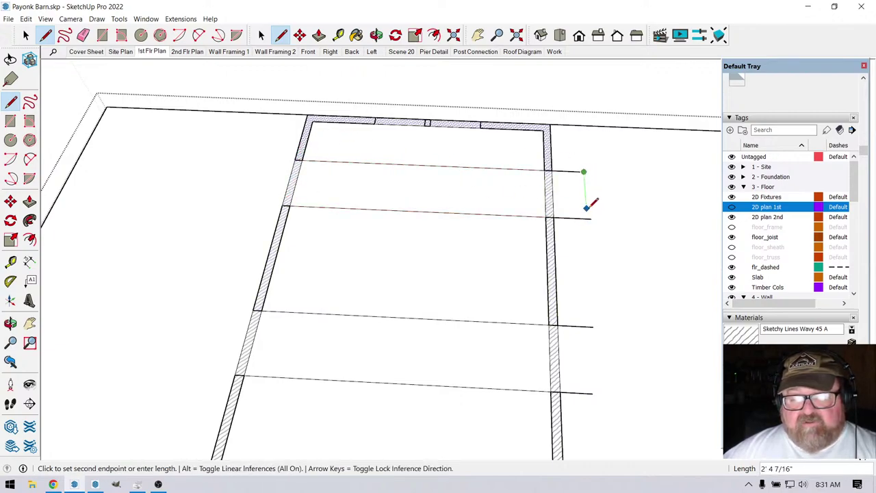
pyautogui.press('Escape')
pyautogui.scroll(-2, 479, 167)
pyautogui.scroll(3, 381, 125)
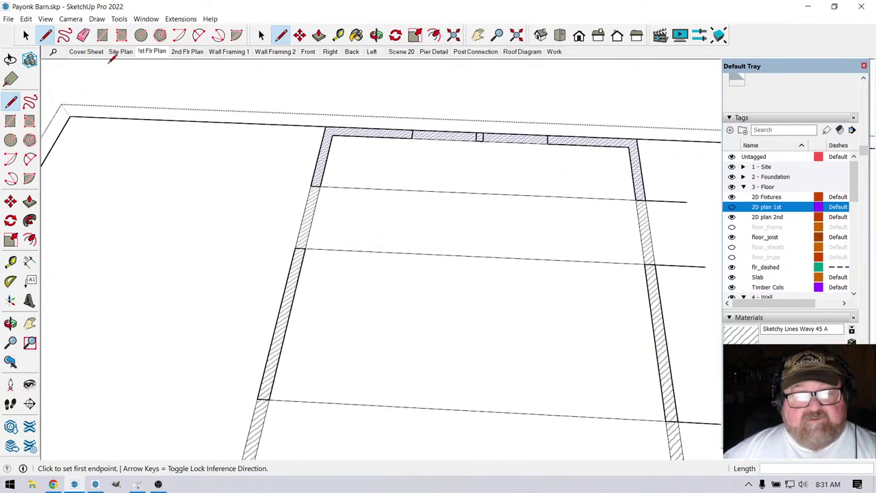
# Erase the cross lines over the floor and their stubs past the right wall.
pyautogui.click(102, 34)
pyautogui.click(332, 134)
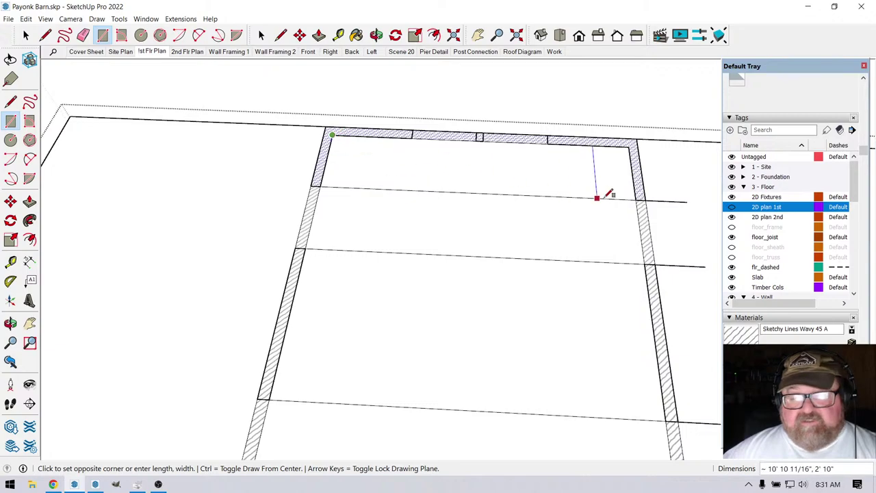
pyautogui.press('Escape')
pyautogui.scroll(-2, 438, 183)
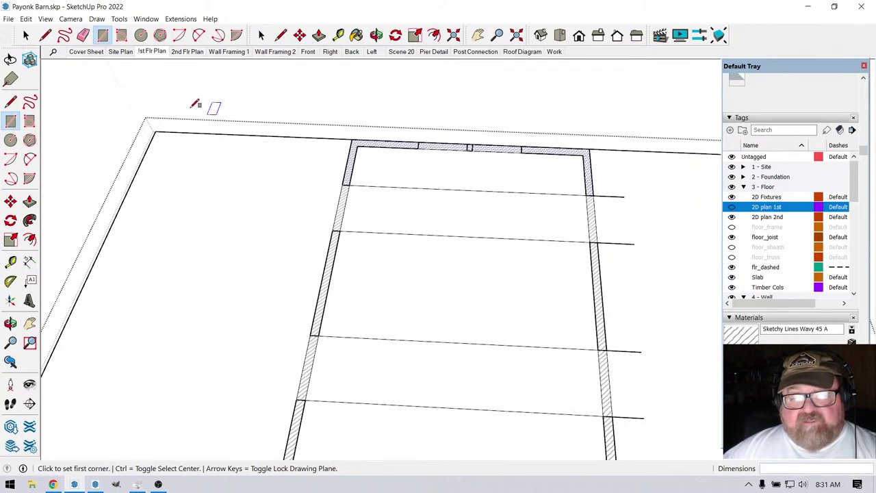
pyautogui.click(83, 34)
pyautogui.moveTo(395, 180)
pyautogui.mouseDown()
pyautogui.moveTo(384, 354)
pyautogui.moveTo(399, 336)
pyautogui.mouseUp()
pyautogui.scroll(-2, 399, 336)
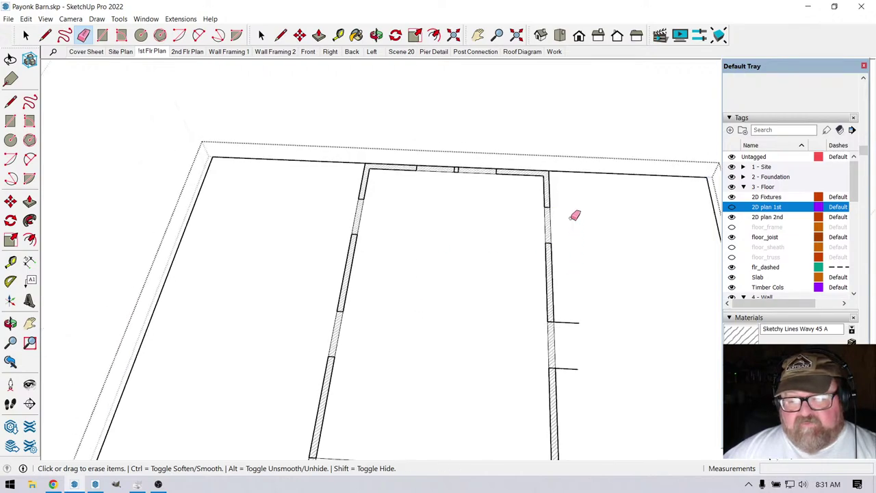
pyautogui.scroll(-3, 579, 254)
pyautogui.moveTo(579, 283); pyautogui.dragTo(580, 358)
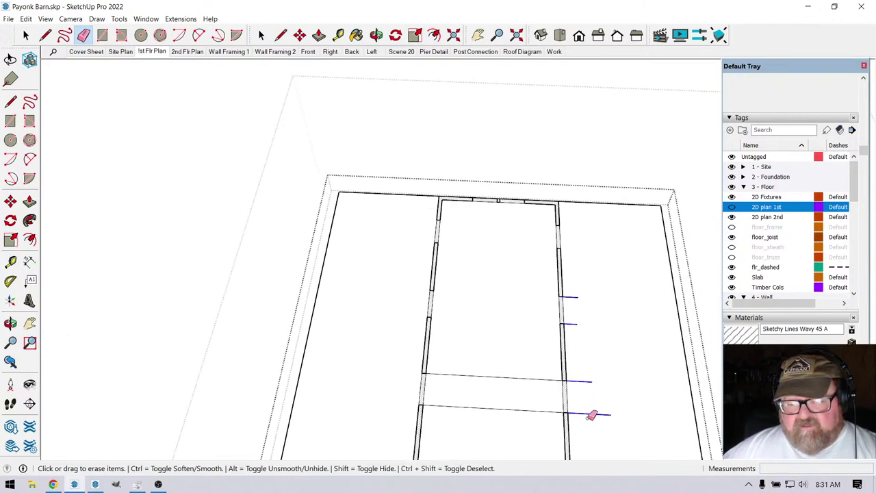
pyautogui.moveTo(592, 415)
pyautogui.mouseDown()
pyautogui.moveTo(534, 412)
pyautogui.moveTo(505, 348)
pyautogui.moveTo(511, 315)
pyautogui.mouseUp()
pyautogui.scroll(2, 511, 304)
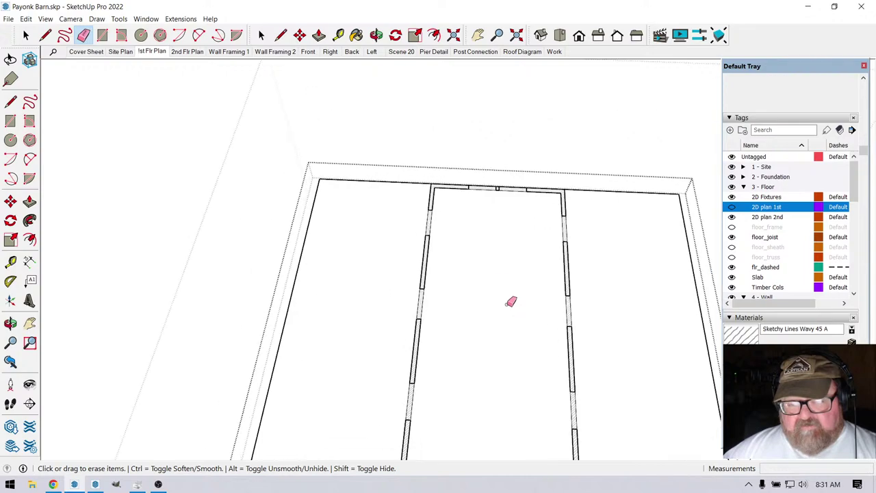
pyautogui.scroll(3, 490, 196)
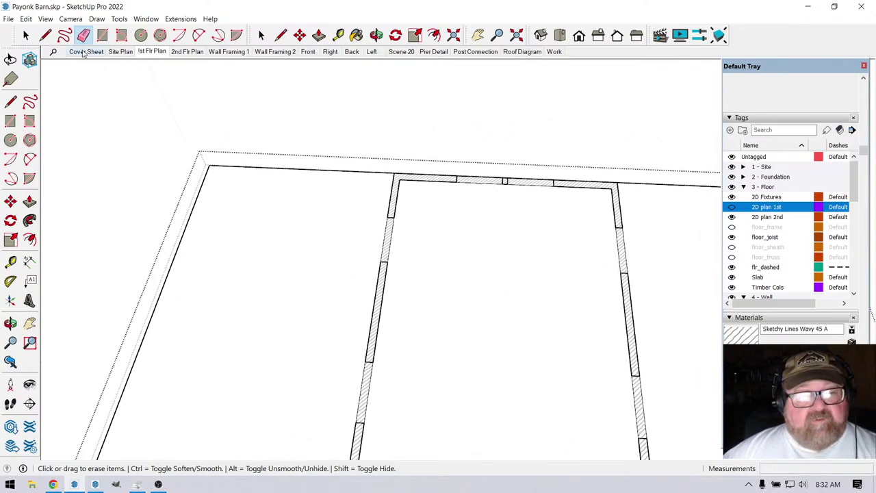
pyautogui.press('space')
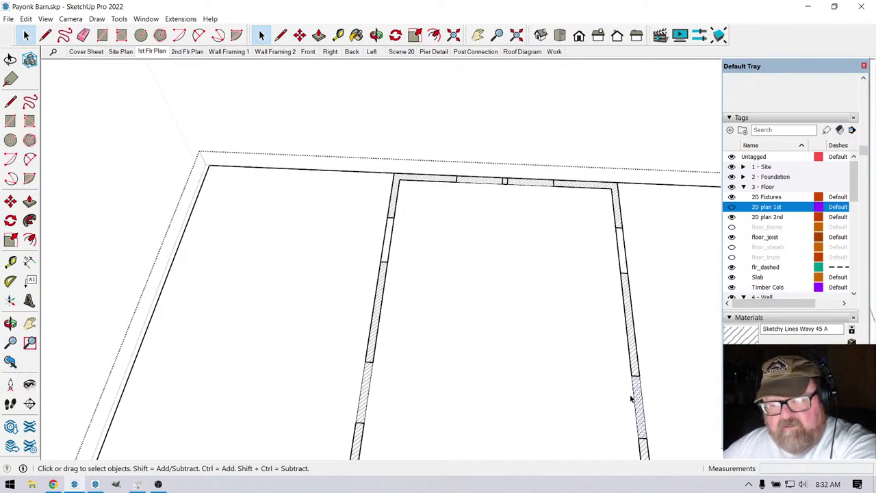
pyautogui.scroll(-3, 438, 258)
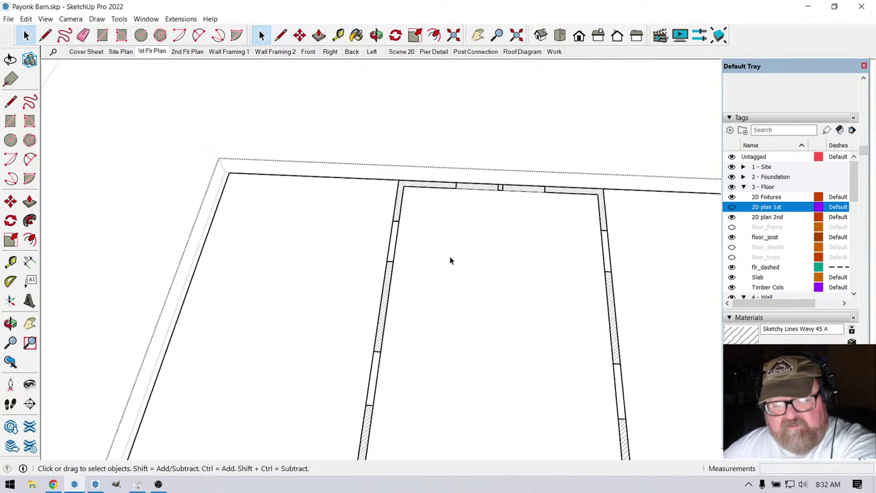
pyautogui.scroll(-1, 421, 268)
pyautogui.click(8, 18)
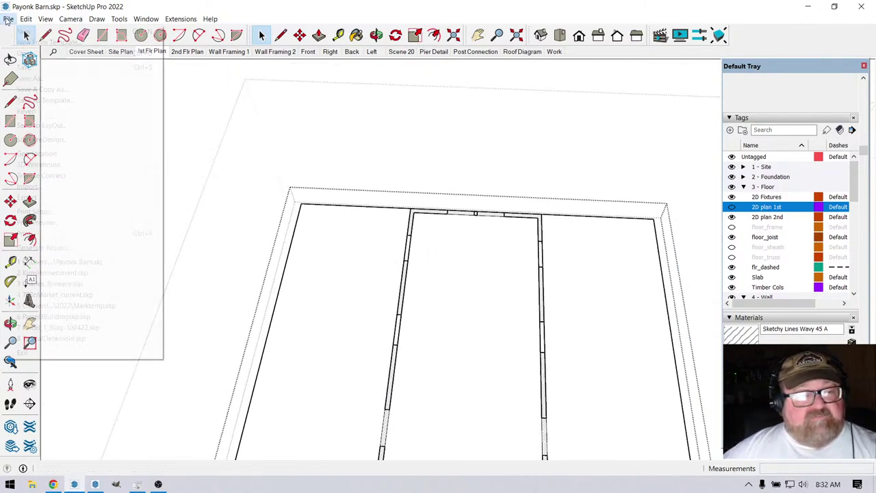
pyautogui.click(27, 53)
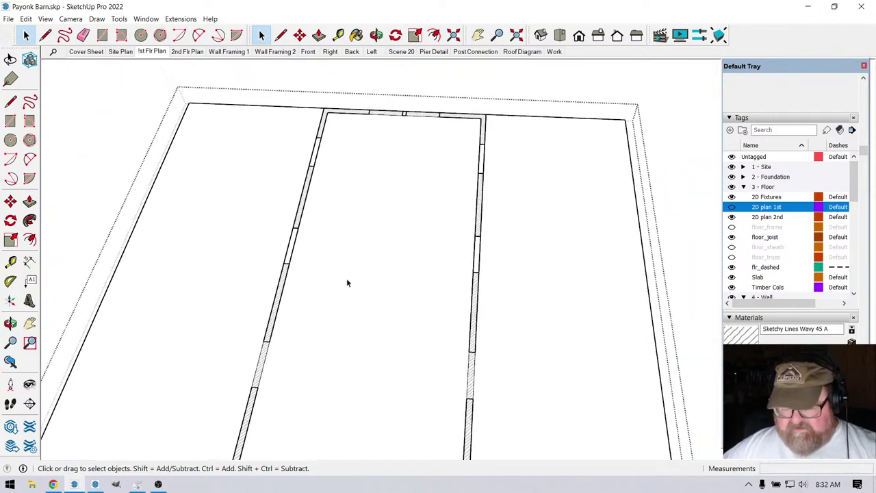
pyautogui.scroll(3, 281, 299)
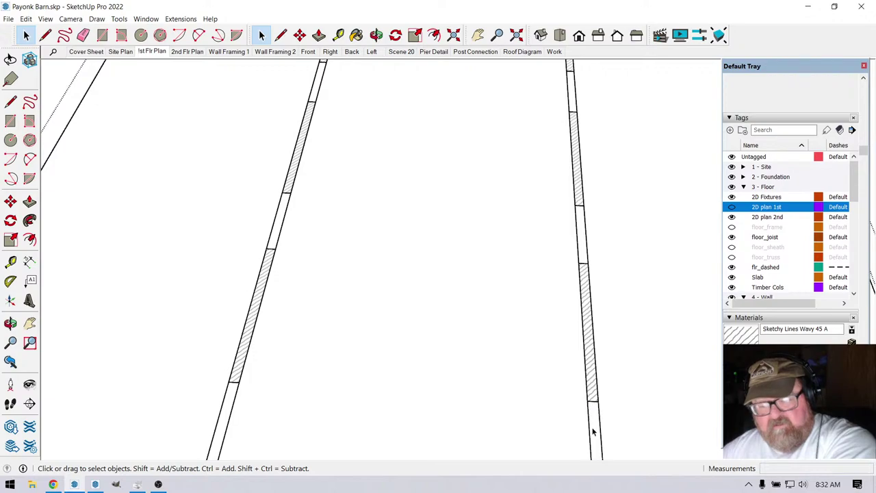
pyautogui.scroll(-5, 468, 274)
pyautogui.scroll(-2, 469, 252)
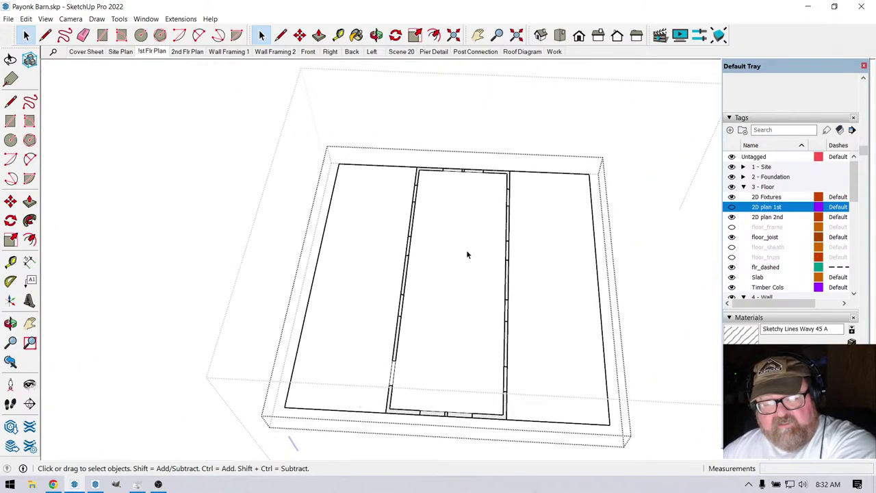
pyautogui.scroll(2, 430, 329)
pyautogui.scroll(1, 478, 444)
pyautogui.scroll(3, 478, 443)
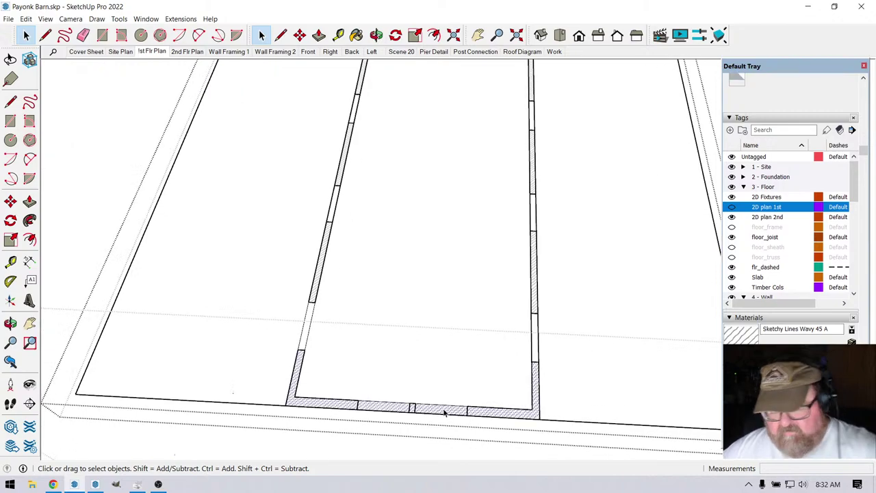
pyautogui.scroll(2, 446, 409)
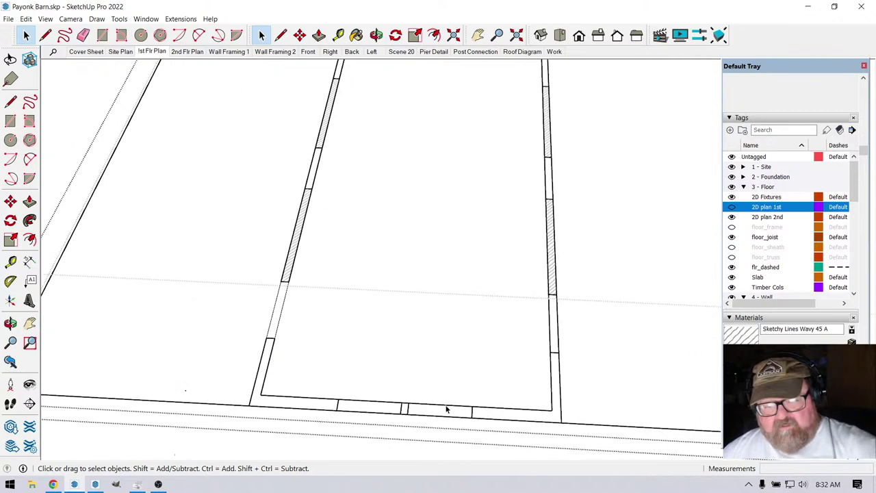
pyautogui.scroll(-1, 281, 310)
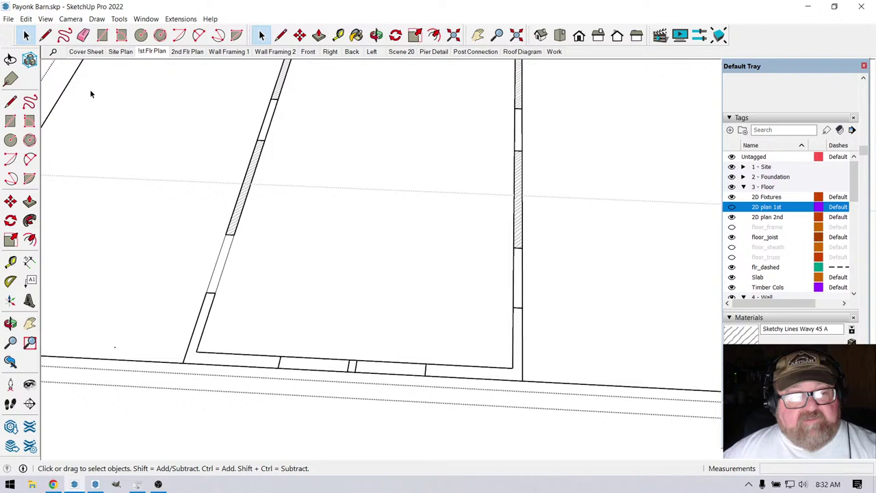
# Draw two rectangles splitting the bottom wall at both edges of its opening.
pyautogui.click(82, 35)
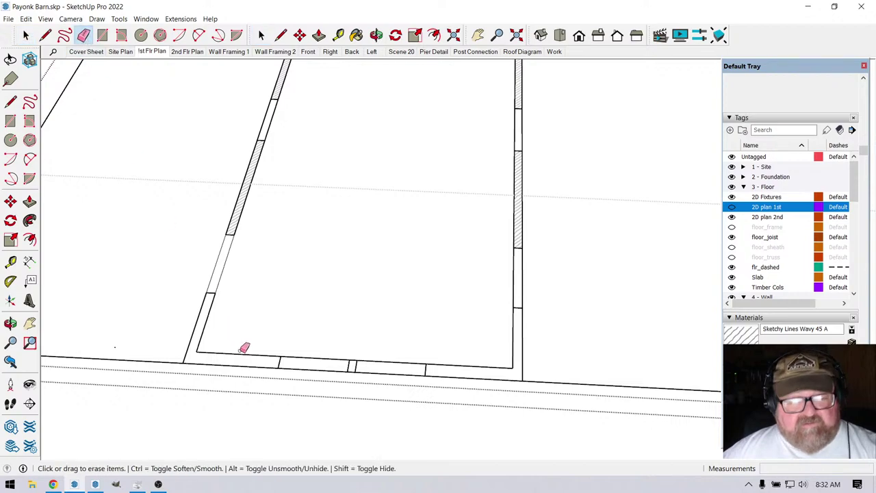
pyautogui.click(102, 35)
pyautogui.click(280, 356)
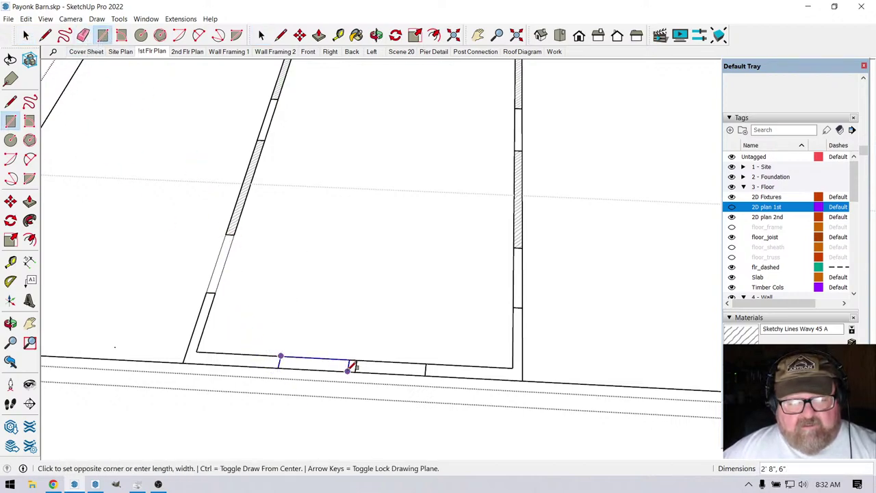
pyautogui.click(348, 369)
pyautogui.click(356, 359)
pyautogui.click(422, 374)
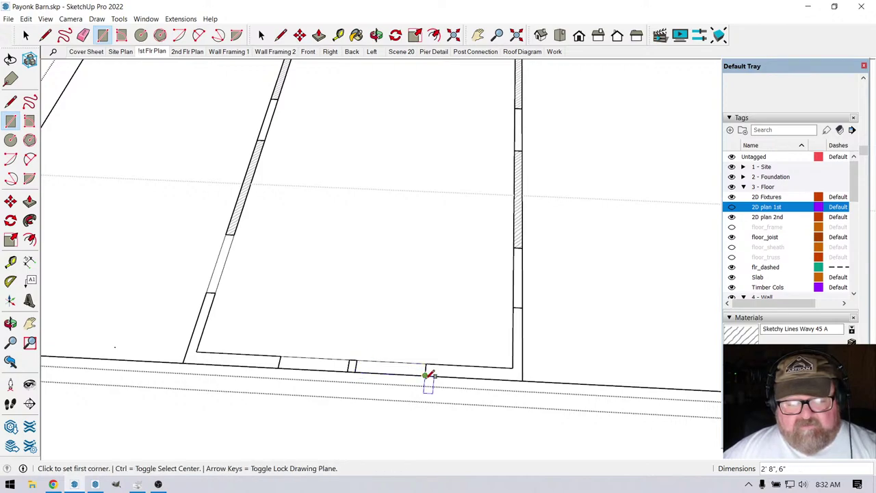
# Paint the left and right bottom wall pieces with Sketchy Lines Wavy 45 A.
pyautogui.click(357, 35)
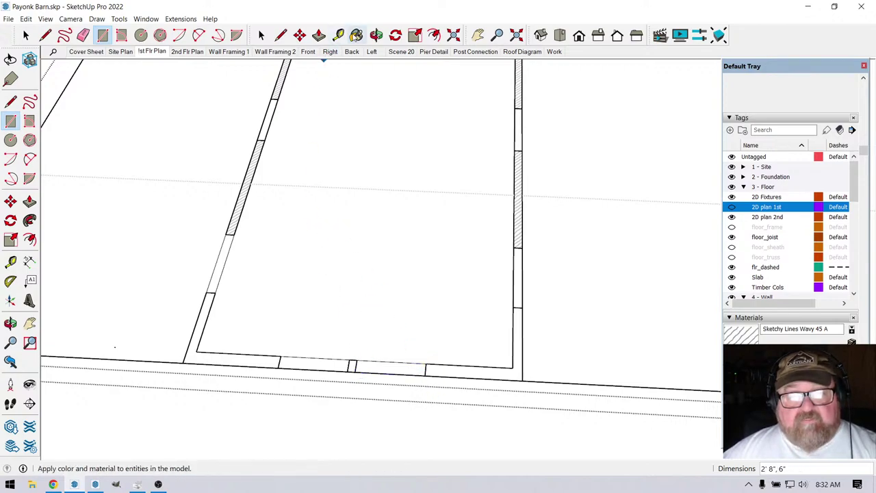
pyautogui.click(206, 354)
pyautogui.click(455, 369)
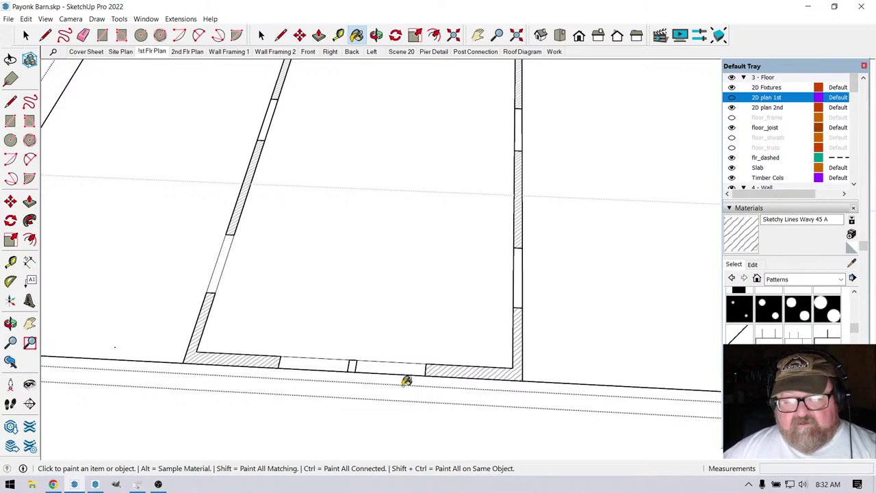
pyautogui.scroll(-5, 406, 381)
pyautogui.scroll(5, 376, 108)
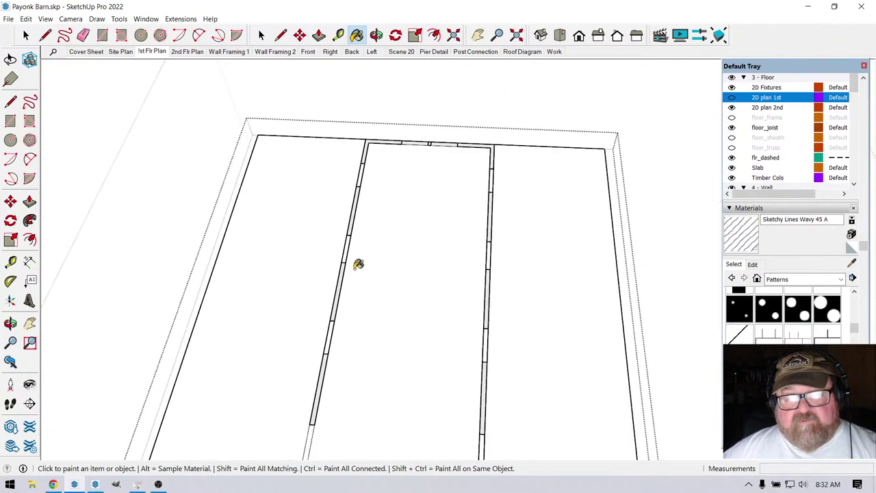
pyautogui.scroll(5, 411, 139)
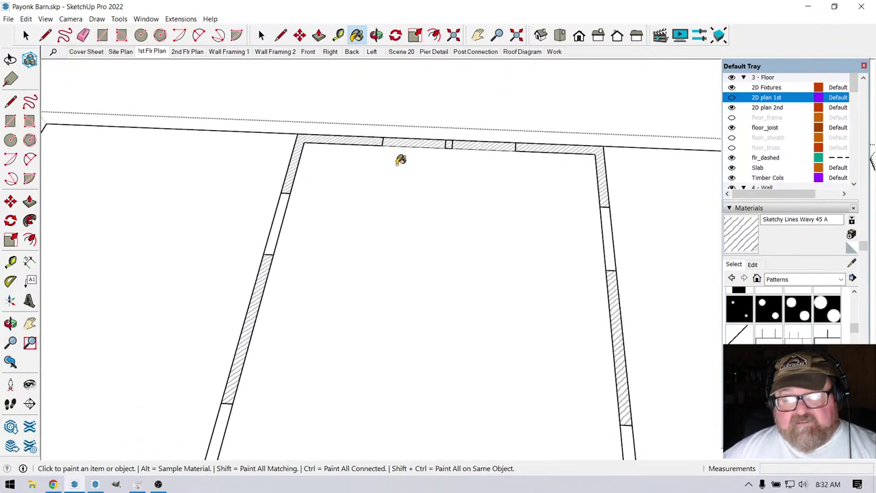
pyautogui.scroll(2, 418, 141)
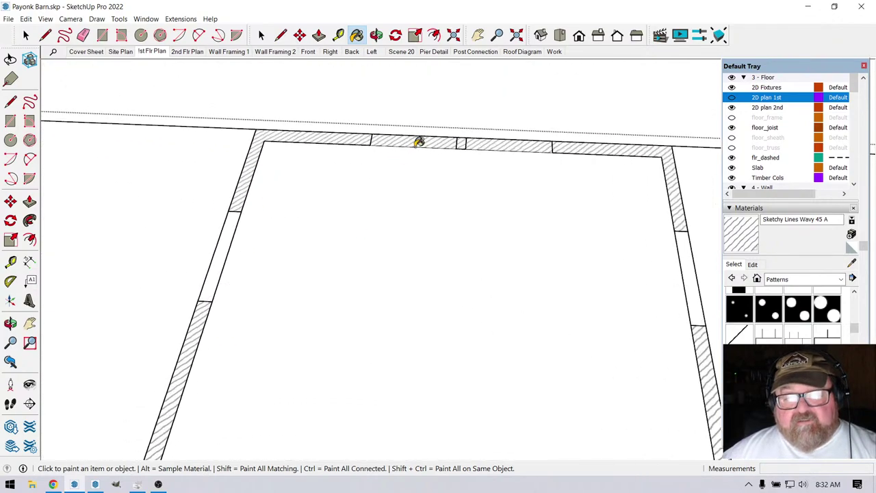
# Draw two rectangles across the top wall at its window openings.
pyautogui.click(103, 36)
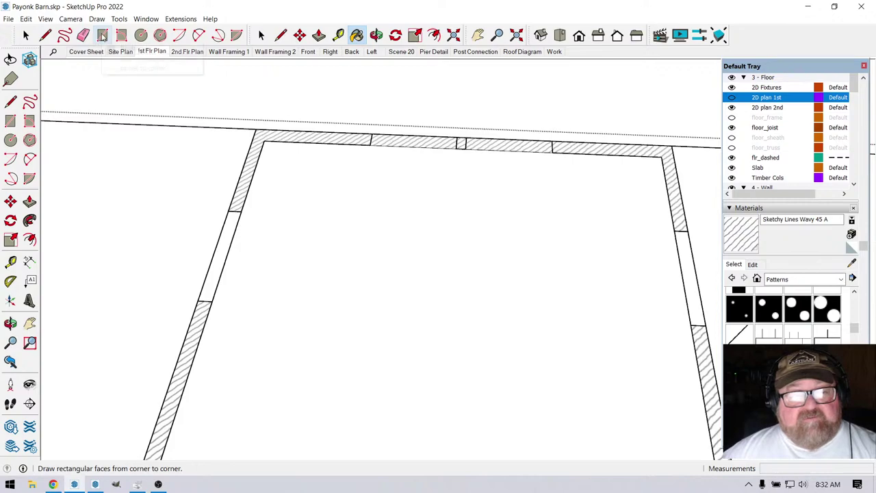
pyautogui.click(372, 134)
pyautogui.click(459, 145)
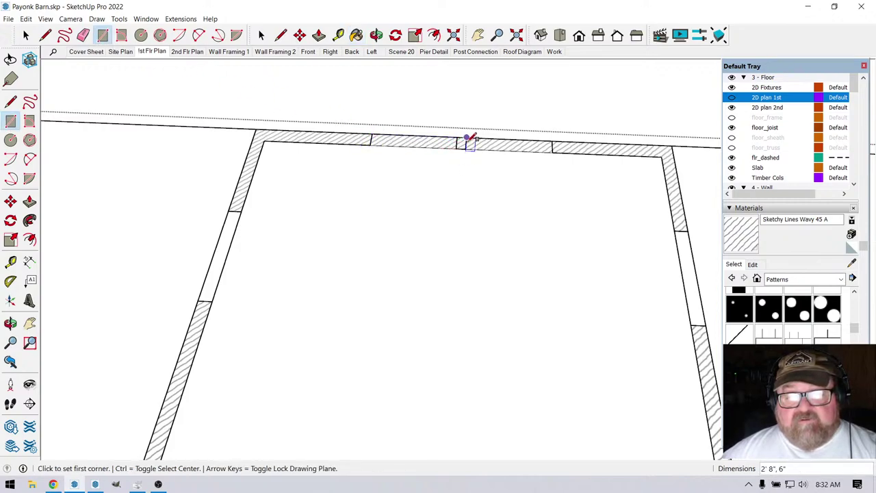
pyautogui.click(468, 140)
pyautogui.click(556, 159)
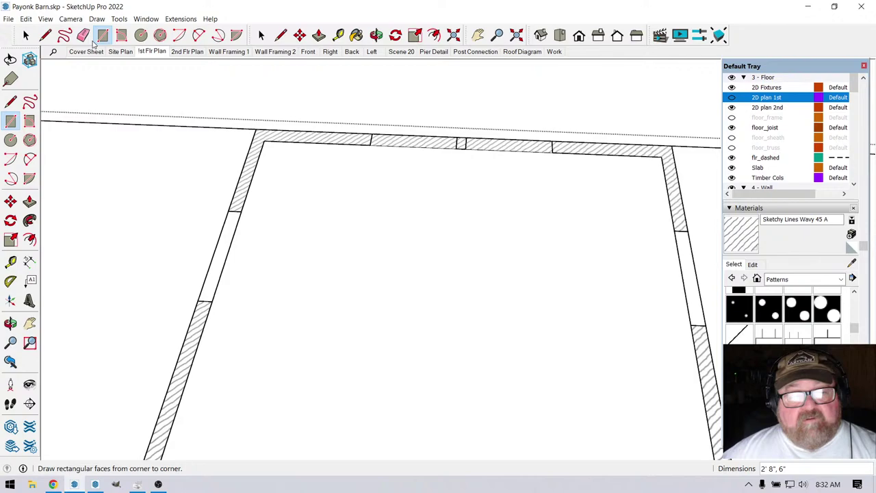
# Delete the two hatched faces covering the top wall openings.
pyautogui.click(26, 35)
pyautogui.click(399, 145)
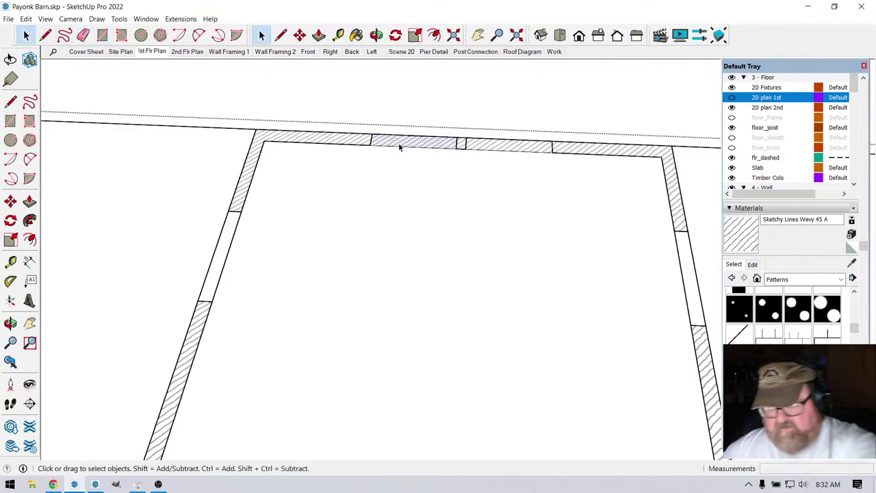
pyautogui.press('Delete')
pyautogui.click(472, 146)
pyautogui.press('Delete')
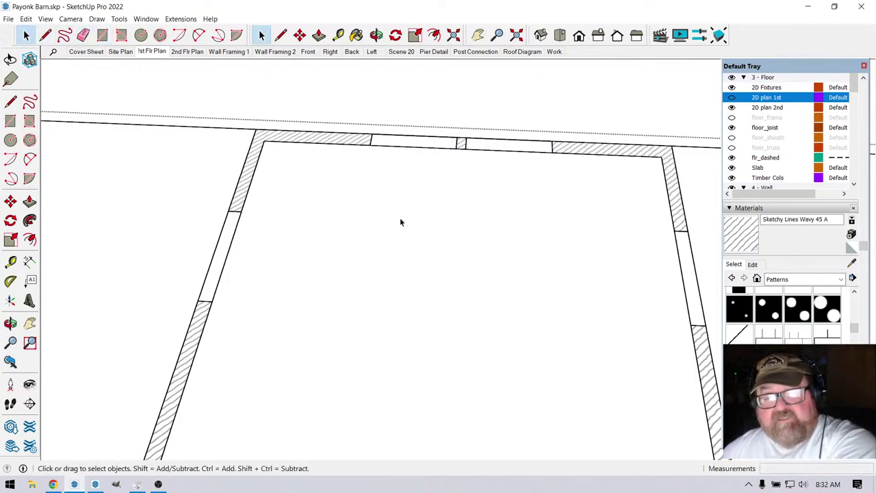
pyautogui.scroll(-2, 351, 233)
# Undo an unwanted floor hatch and orbit to a top-down view of the plan.
pyautogui.press('b')
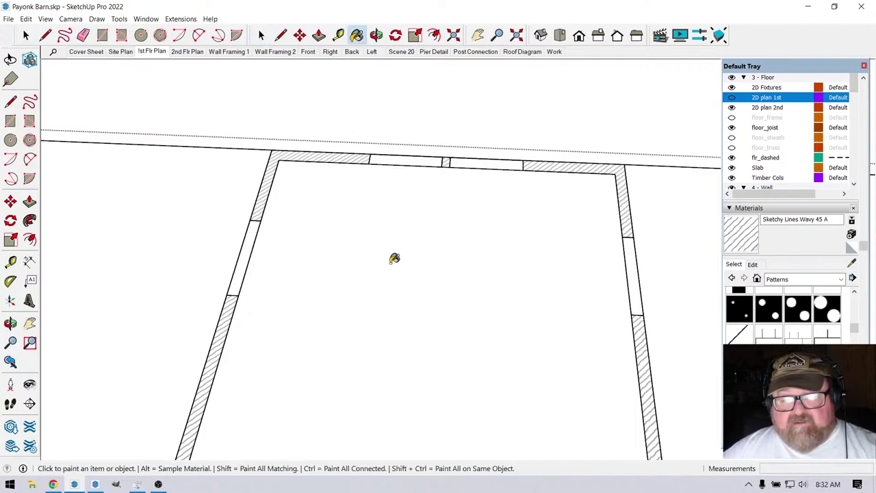
pyautogui.click(395, 264)
pyautogui.hotkey('ctrl', 'z')
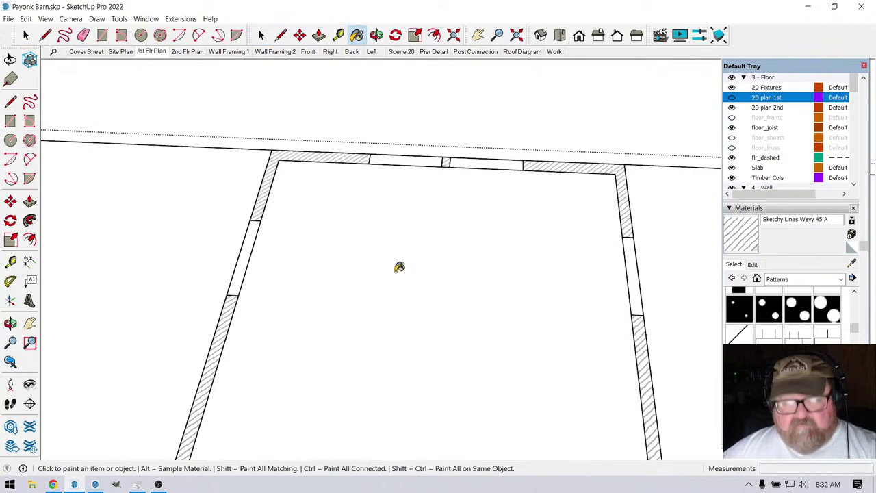
pyautogui.click(376, 35)
pyautogui.moveTo(389, 147); pyautogui.dragTo(403, 232)
pyautogui.moveTo(250, 123); pyautogui.dragTo(358, 397)
# Draw a line edge across the window opening in the top wall.
pyautogui.press('l')
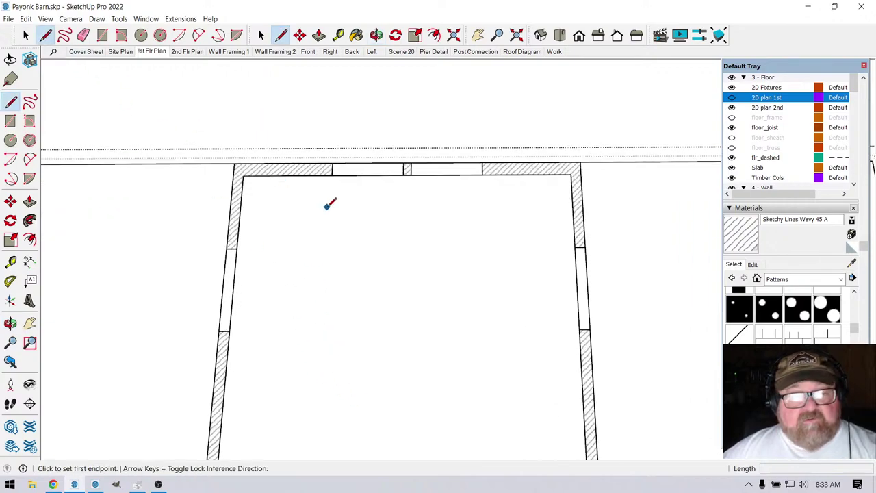
pyautogui.scroll(1, 329, 199)
pyautogui.click(332, 161)
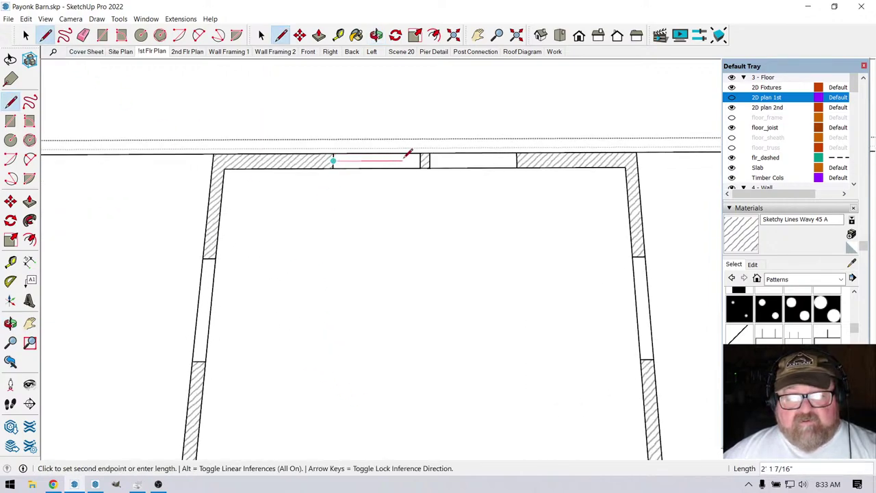
pyautogui.click(421, 161)
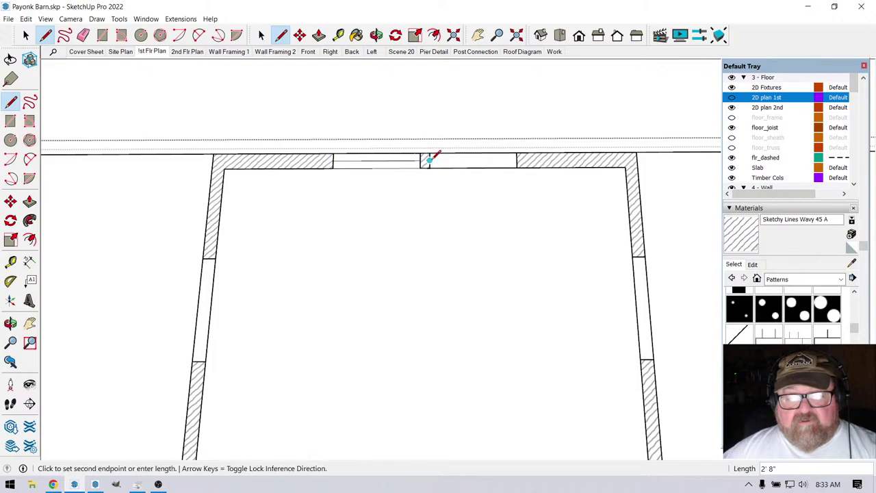
pyautogui.click(516, 160)
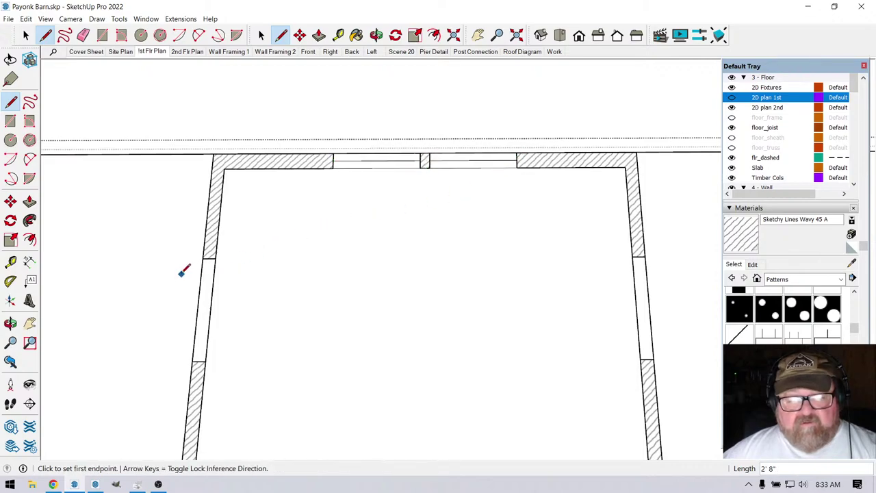
pyautogui.scroll(3, 203, 259)
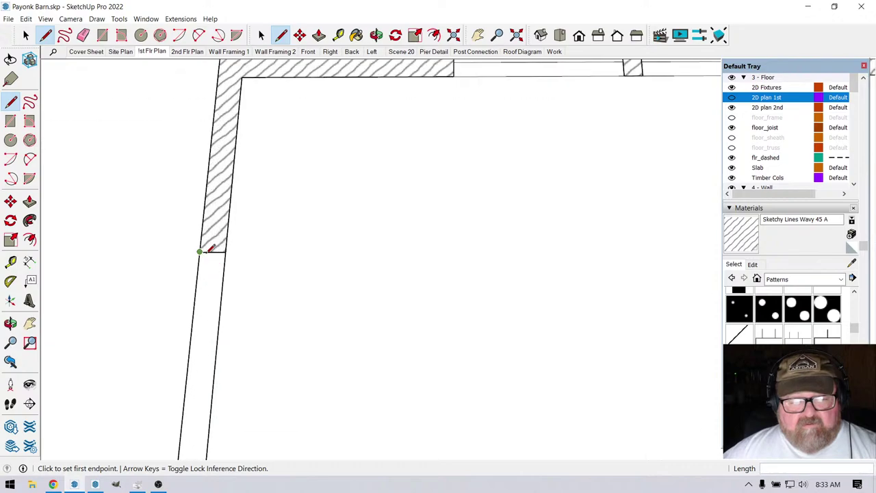
# Draw 3' edges down the sides of the first window gap in the left wall.
pyautogui.click(212, 252)
pyautogui.scroll(-5, 209, 250)
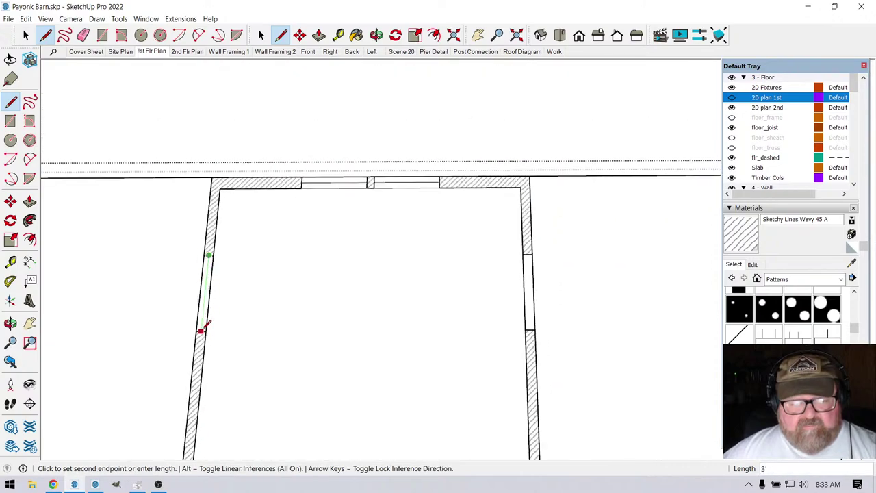
pyautogui.click(200, 332)
pyautogui.scroll(-2, 280, 215)
pyautogui.scroll(6, 224, 320)
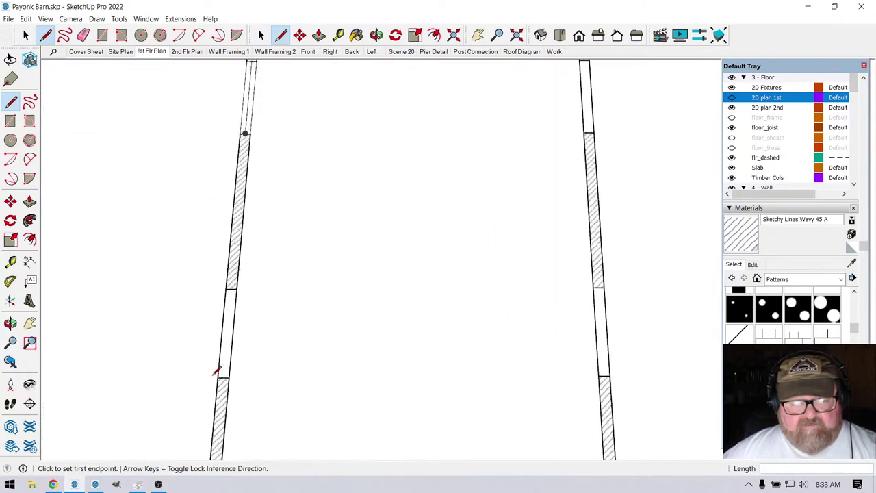
pyautogui.click(235, 273)
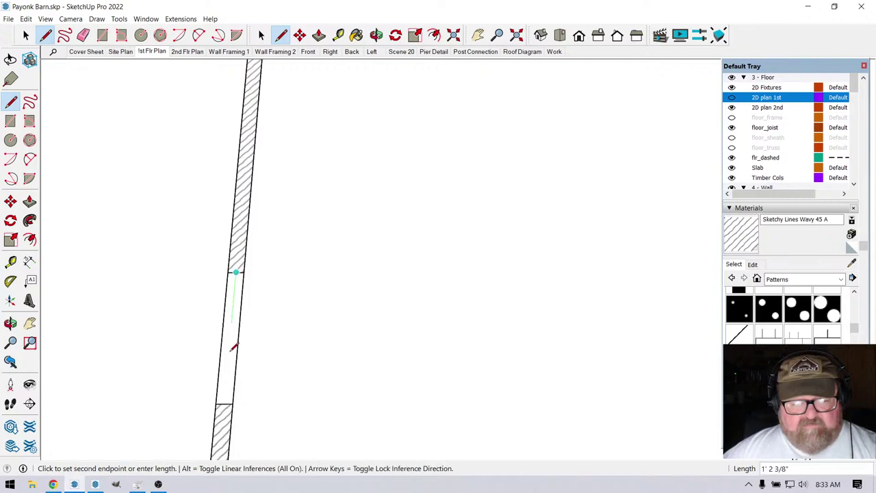
pyautogui.click(224, 405)
pyautogui.press('Escape')
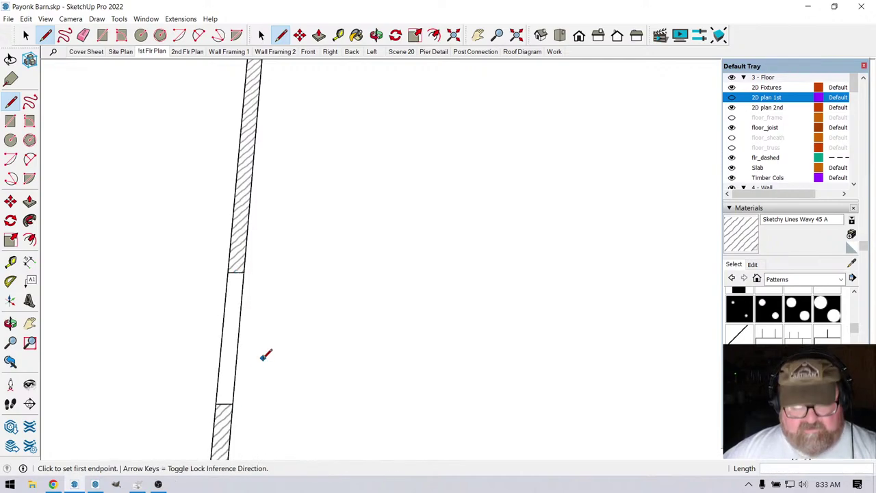
pyautogui.click(236, 273)
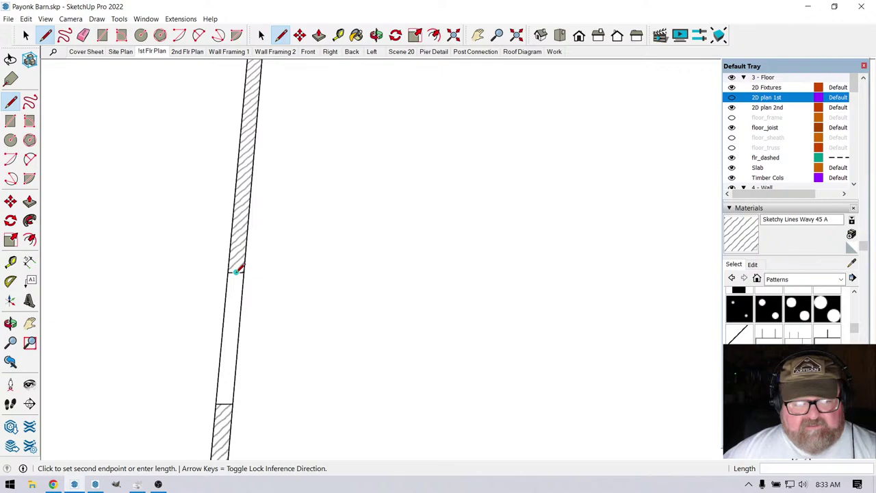
pyautogui.click(230, 404)
# Draw an edge across the next window gap in the left wall.
pyautogui.scroll(-1, 310, 271)
pyautogui.scroll(-2, 295, 246)
pyautogui.scroll(3, 287, 411)
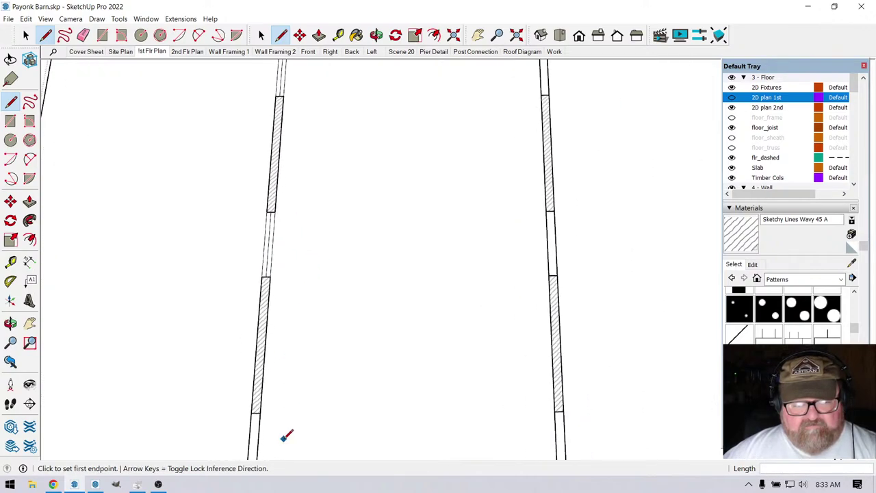
pyautogui.scroll(1, 278, 410)
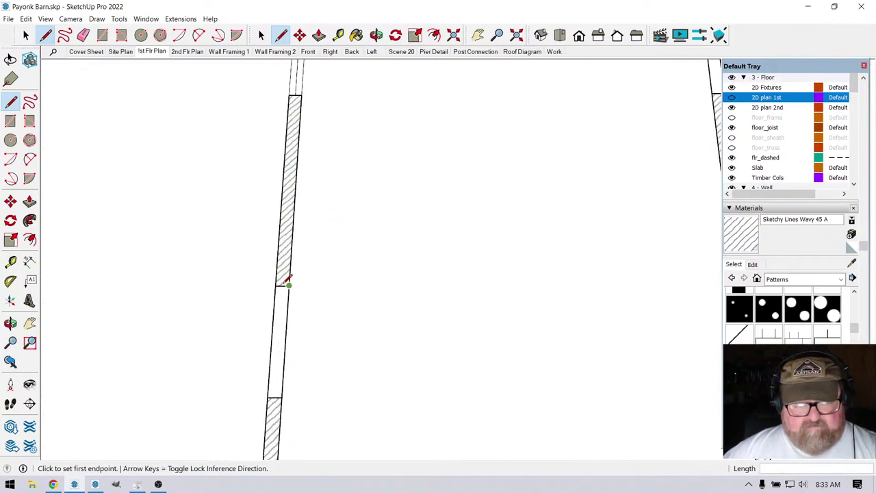
pyautogui.scroll(1, 286, 281)
pyautogui.click(285, 283)
pyautogui.scroll(-1, 286, 291)
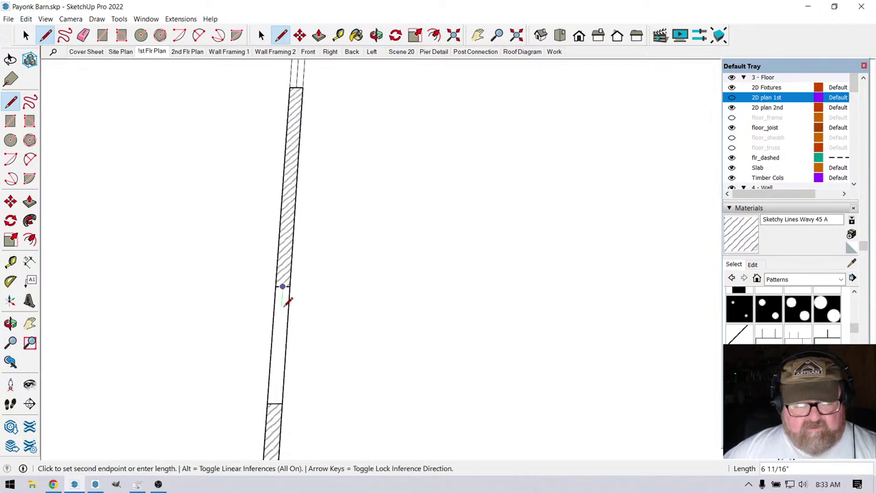
pyautogui.scroll(-2, 288, 301)
pyautogui.click(276, 378)
# Draw two 3' edges along the lower window opening in the left wall.
pyautogui.scroll(-1, 308, 281)
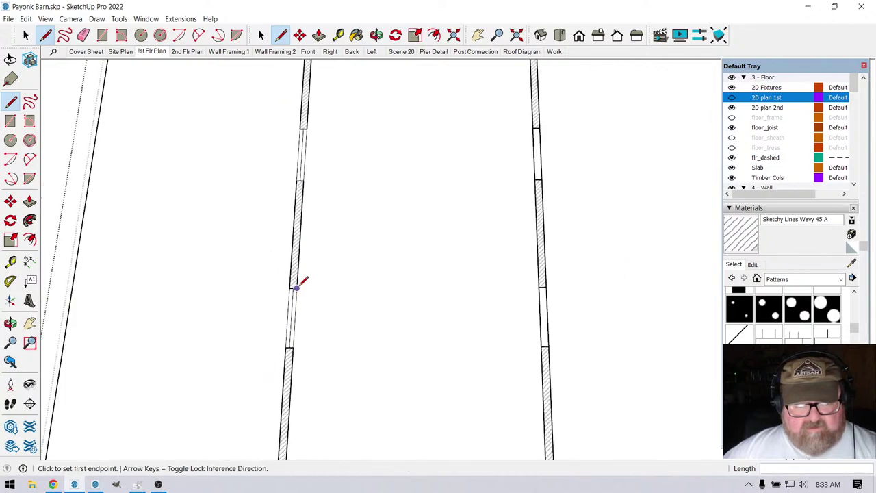
pyautogui.scroll(-3, 293, 301)
pyautogui.scroll(3, 294, 397)
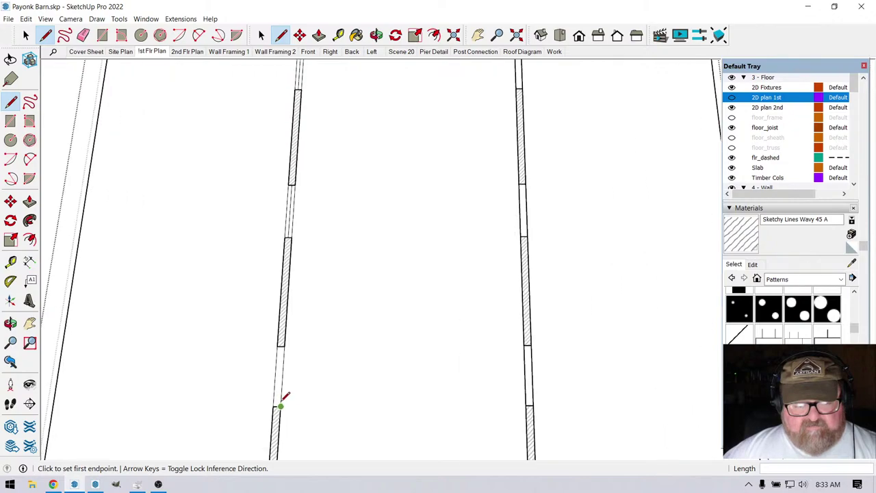
pyautogui.scroll(3, 281, 405)
pyautogui.click(286, 286)
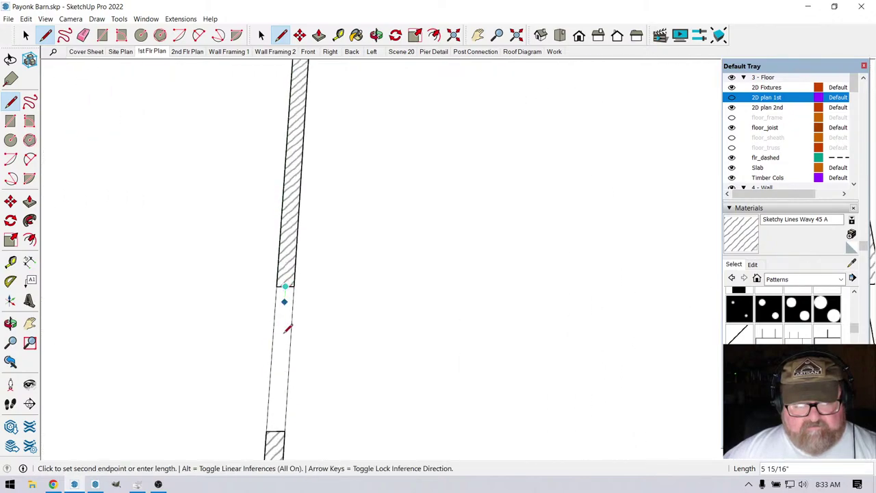
pyautogui.click(275, 426)
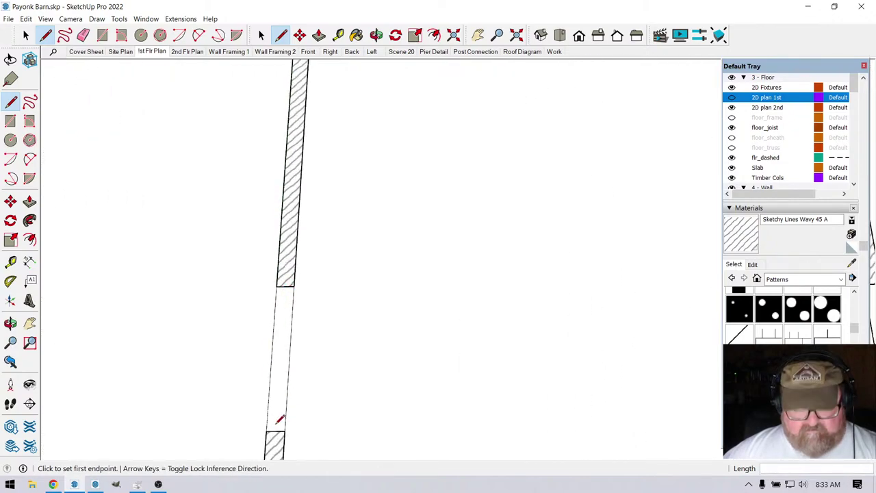
pyautogui.click(285, 286)
pyautogui.click(283, 423)
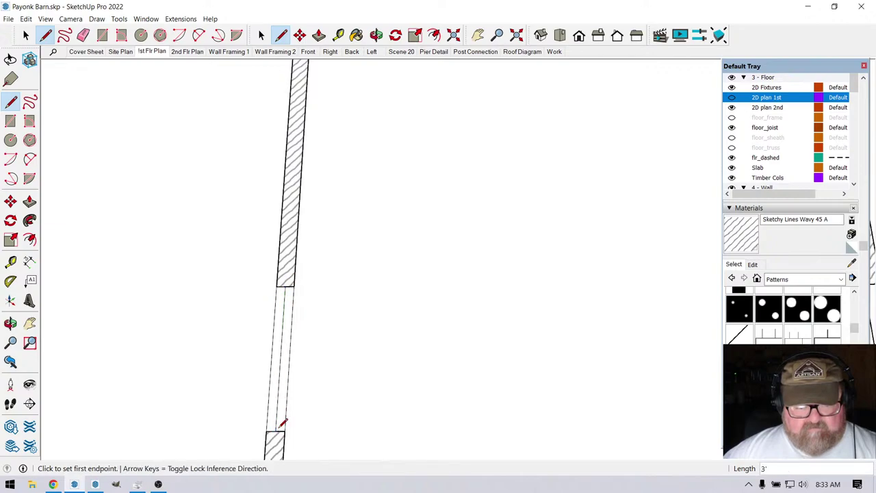
# Switch back to Select and pick one new opening edge to check it.
pyautogui.press('space')
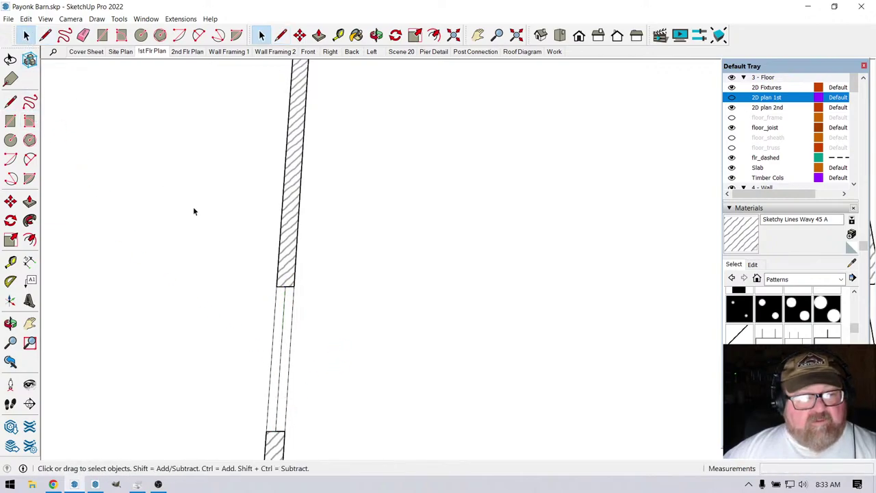
pyautogui.click(281, 337)
pyautogui.scroll(-5, 234, 399)
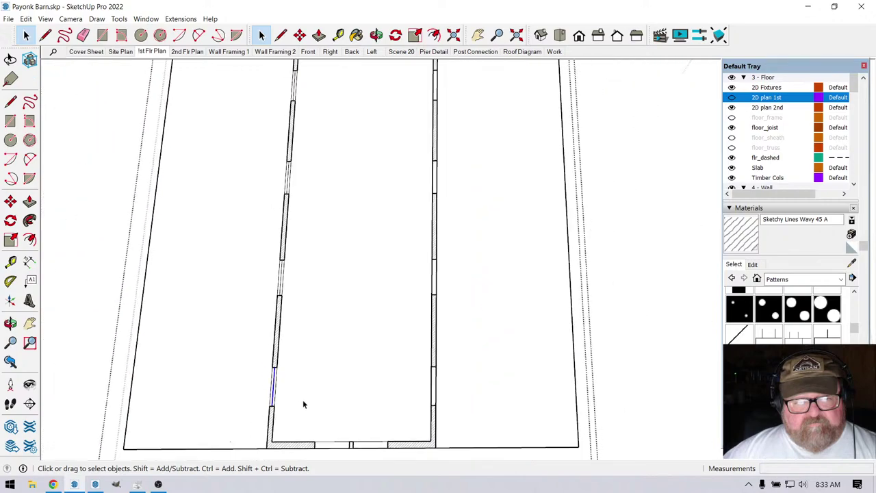
pyautogui.scroll(-2, 303, 403)
pyautogui.scroll(5, 258, 145)
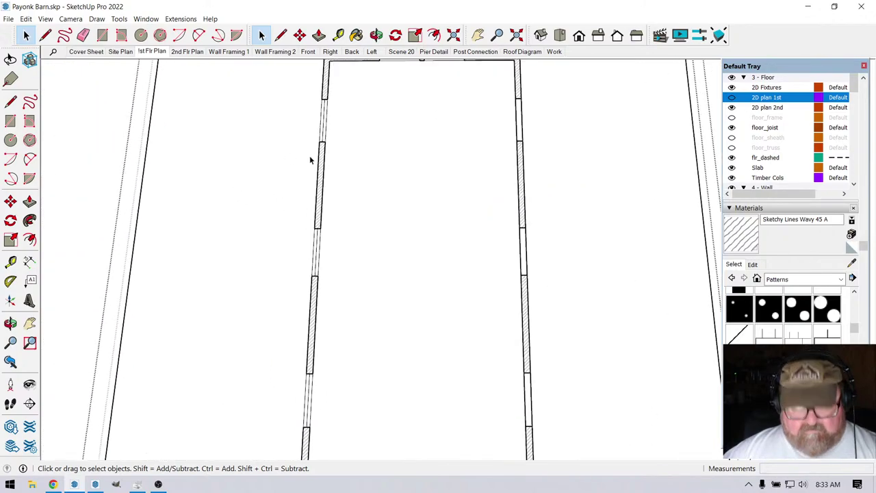
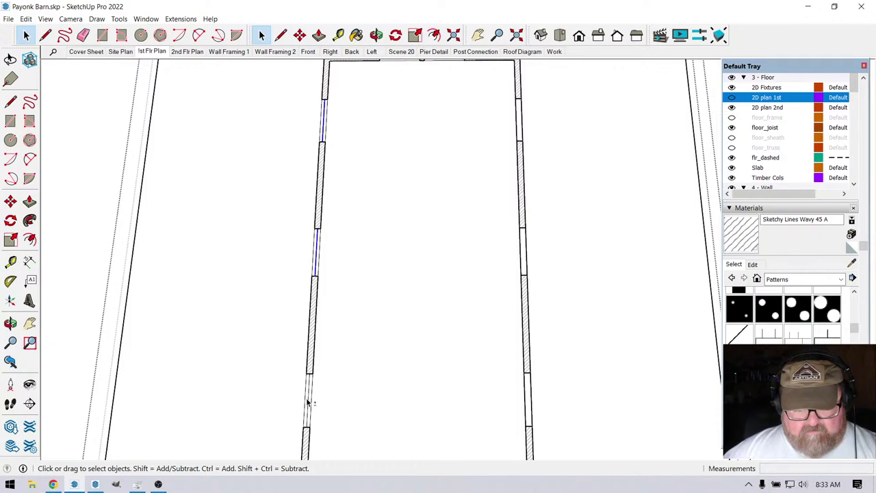
# Copy the marked left-wall segments 12' 7 1/2" across onto the right interior wall.
pyautogui.click(300, 35)
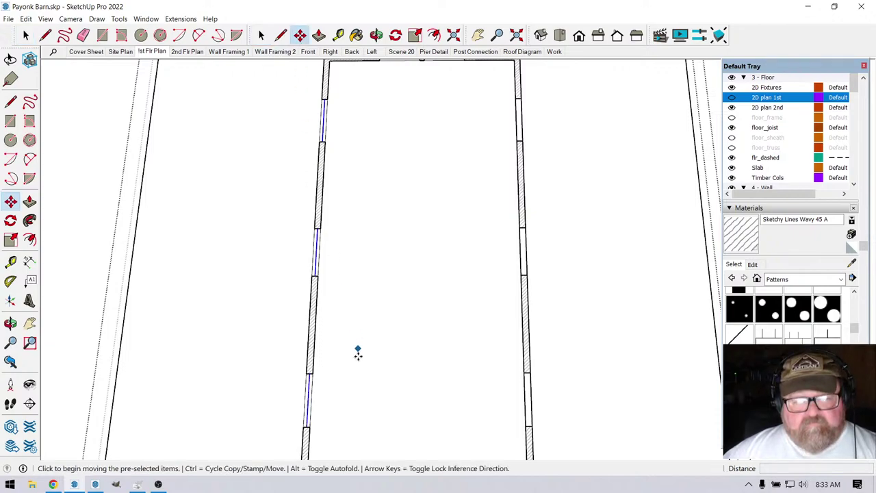
pyautogui.click(314, 372)
pyautogui.press('ctrl')
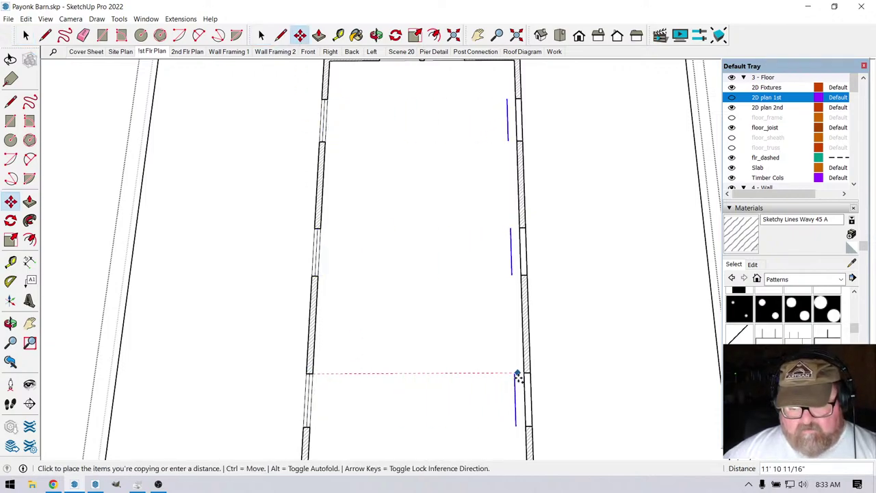
pyautogui.click(531, 375)
pyautogui.scroll(-5, 385, 303)
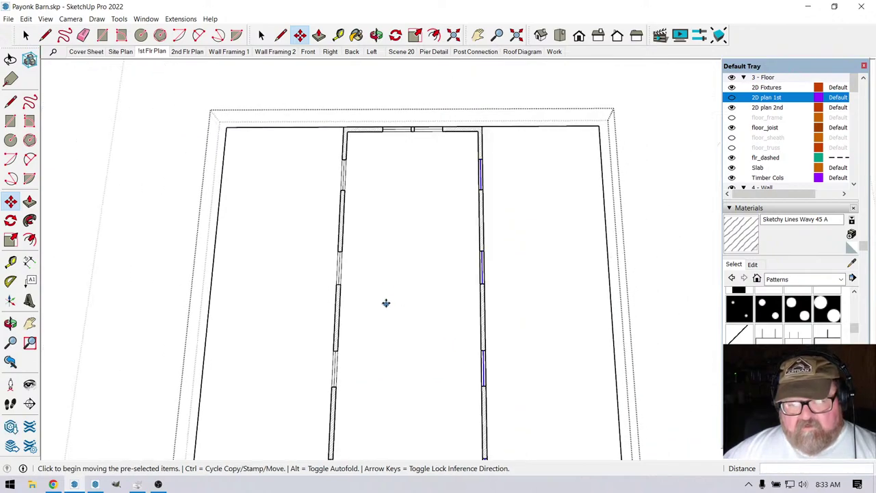
pyautogui.scroll(-2, 384, 258)
pyautogui.scroll(1, 396, 376)
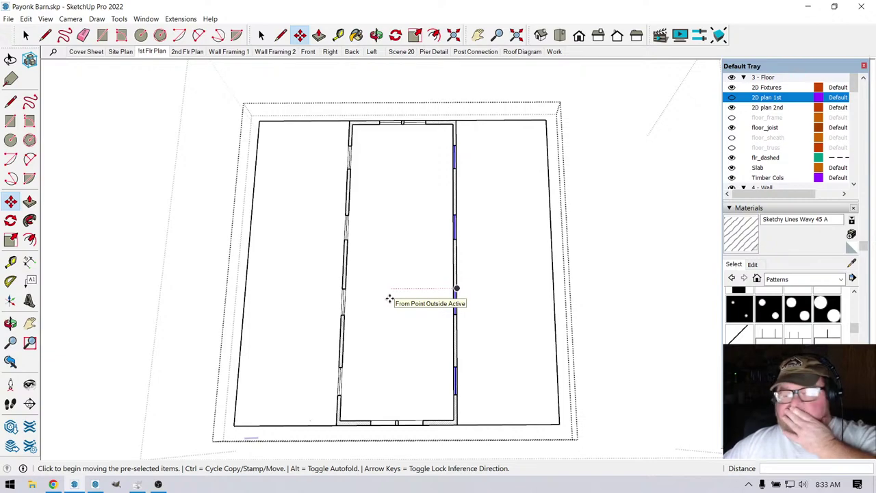
# Orbit the floor plan into a perspective view.
pyautogui.click(376, 35)
pyautogui.moveTo(431, 303); pyautogui.dragTo(392, 321)
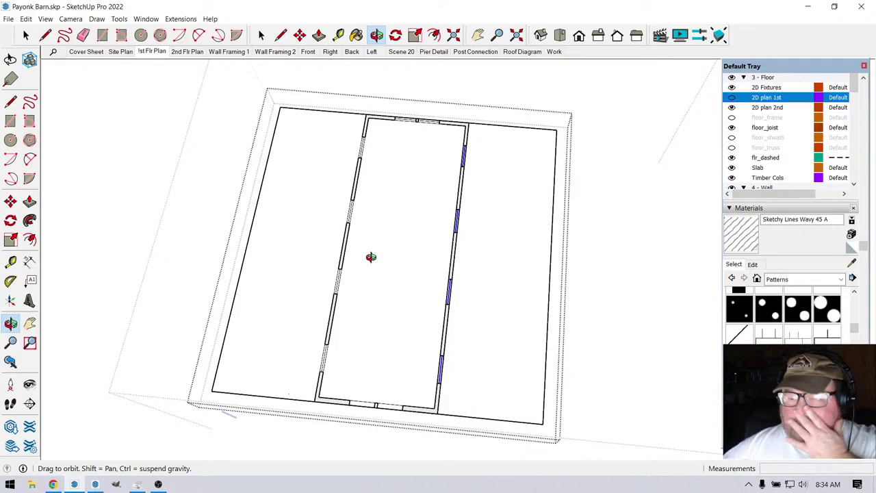
pyautogui.moveTo(371, 256); pyautogui.dragTo(403, 246)
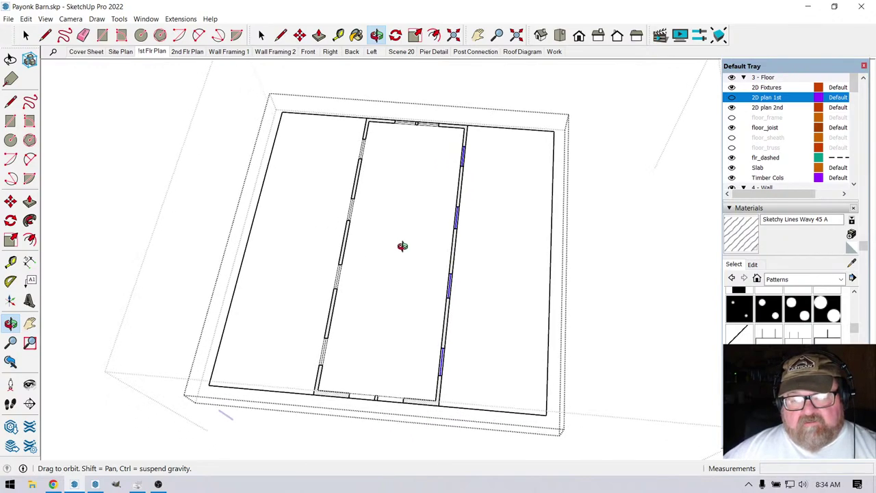
pyautogui.scroll(3, 363, 235)
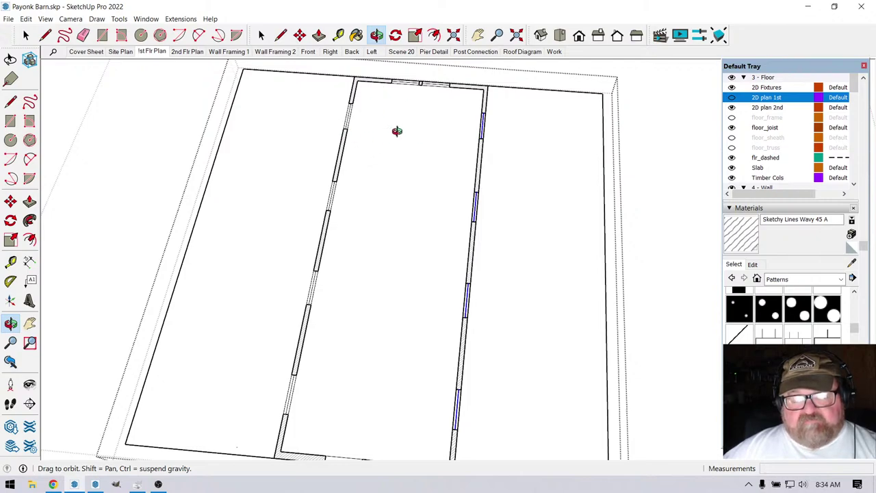
pyautogui.scroll(-2, 405, 172)
pyautogui.scroll(4, 458, 237)
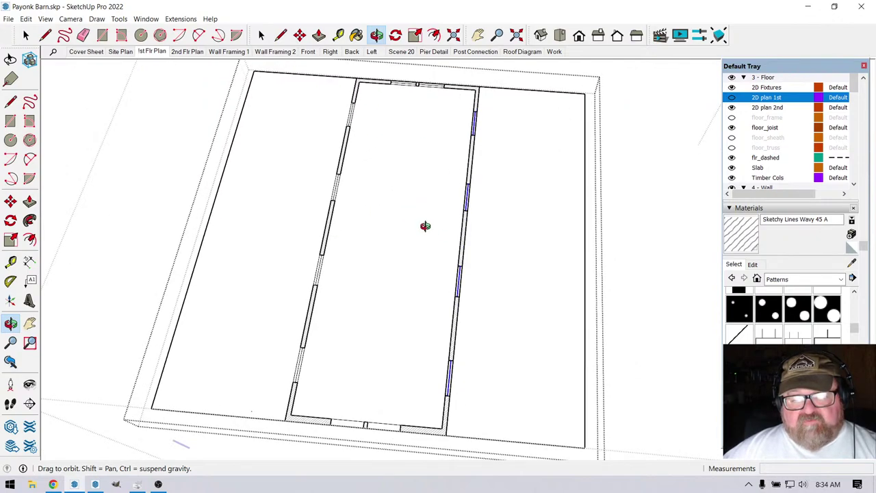
# Draw a cross-wall line across the central bay between the two interior walls.
pyautogui.click(45, 35)
pyautogui.scroll(1, 334, 209)
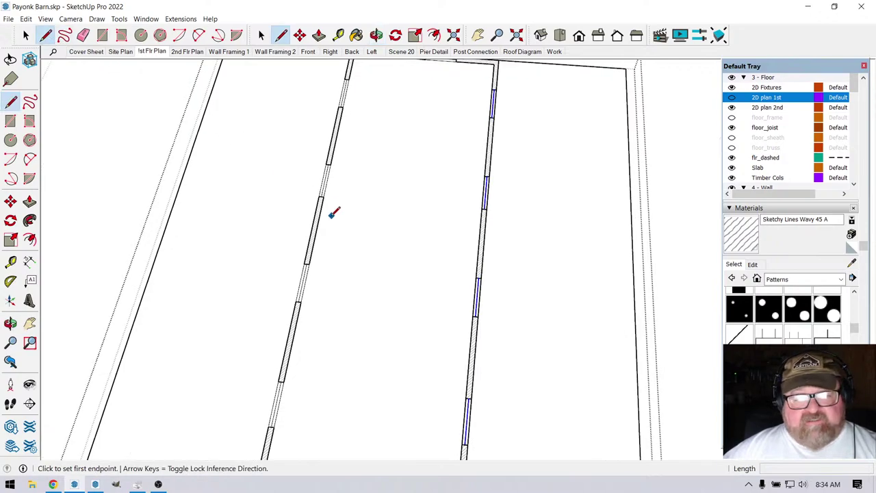
pyautogui.click(316, 229)
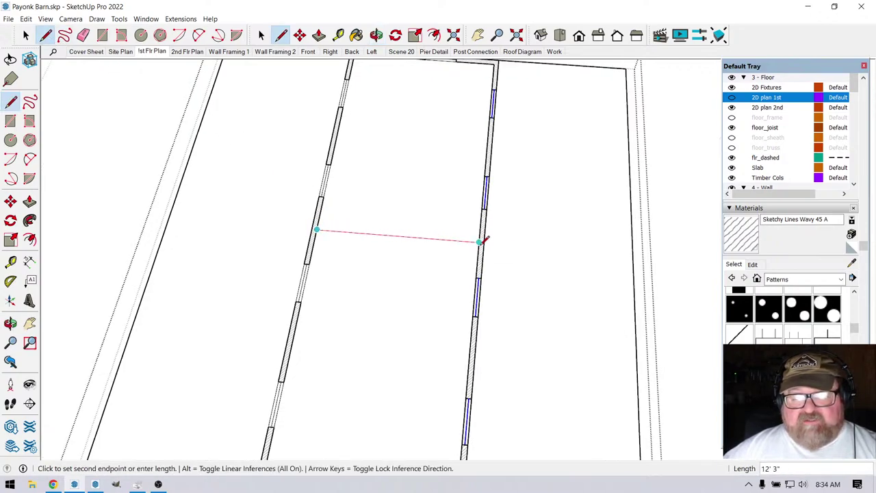
pyautogui.click(481, 240)
pyautogui.scroll(-3, 387, 267)
pyautogui.scroll(4, 388, 216)
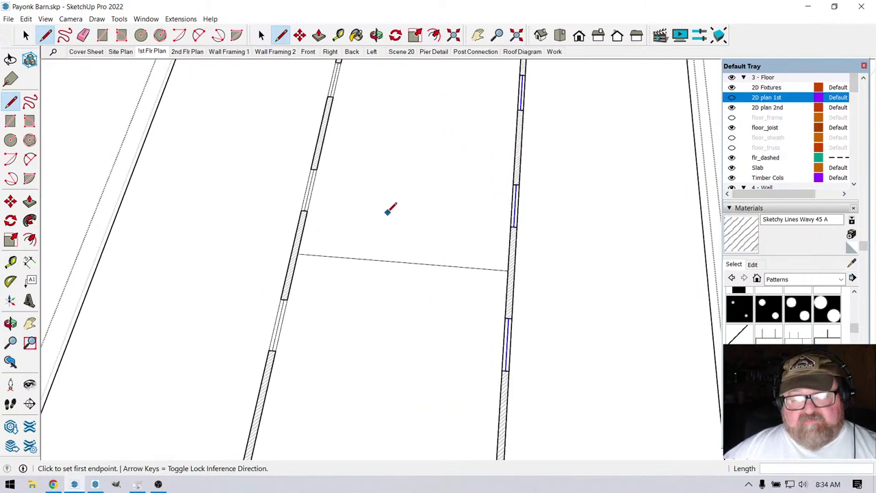
pyautogui.scroll(1, 388, 211)
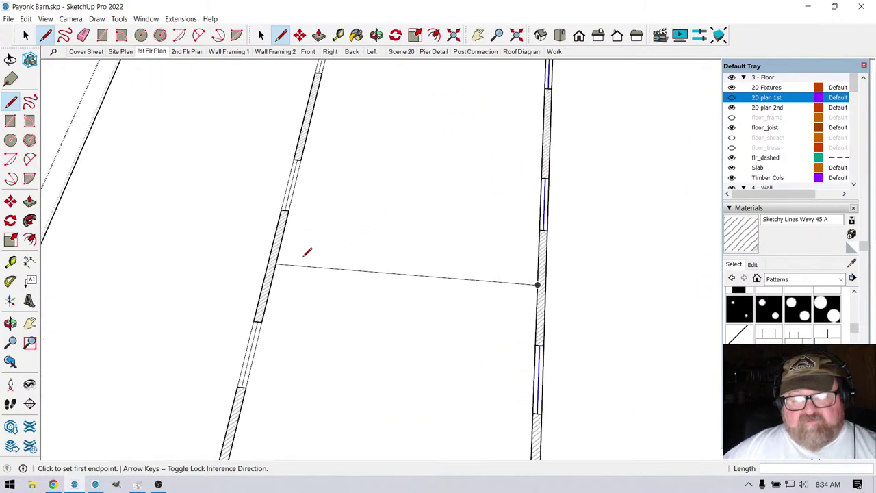
# Offset a guide 3.5" from that line and draw a parallel second line along it.
pyautogui.click(338, 35)
pyautogui.click(324, 265)
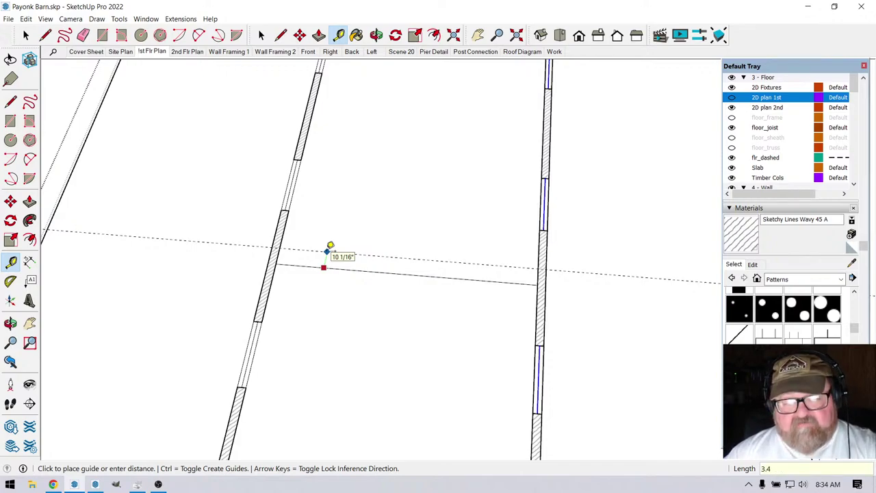
pyautogui.write('3.5')
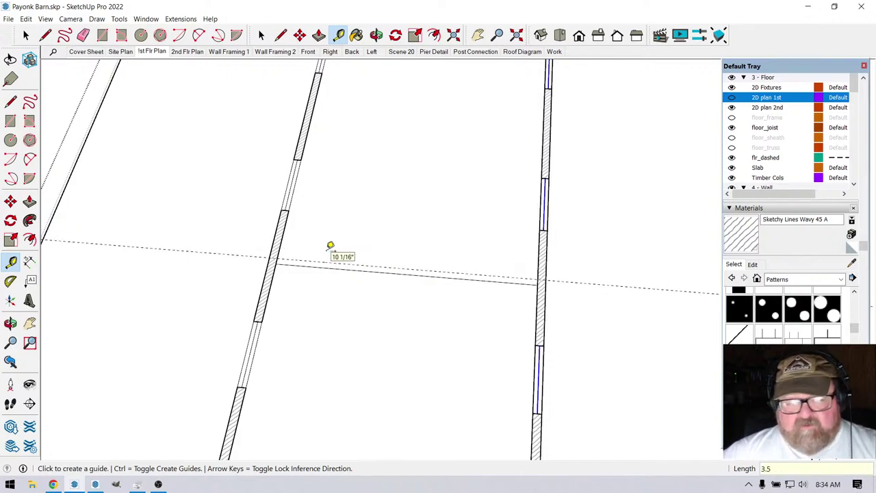
pyautogui.click(45, 35)
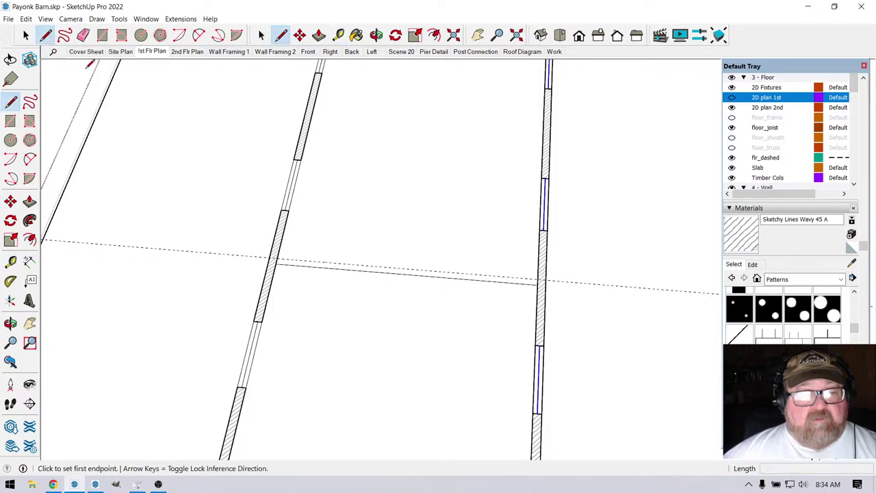
pyautogui.click(276, 259)
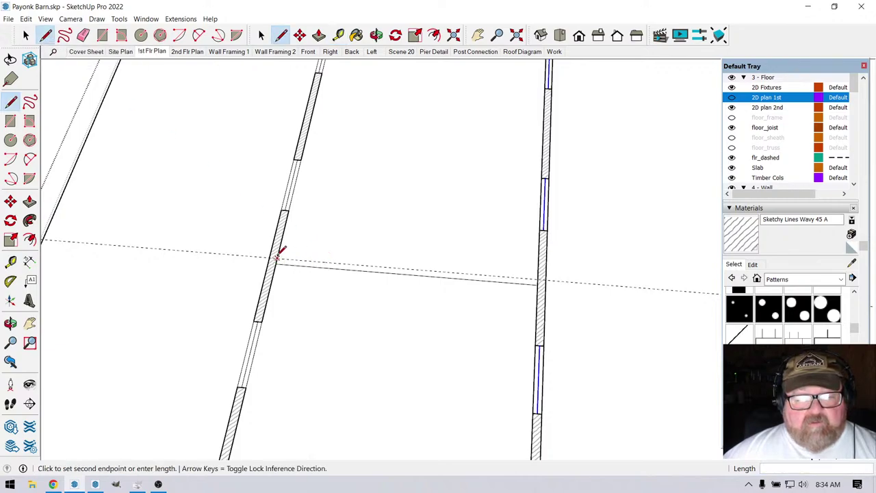
pyautogui.click(538, 277)
pyautogui.scroll(-4, 417, 295)
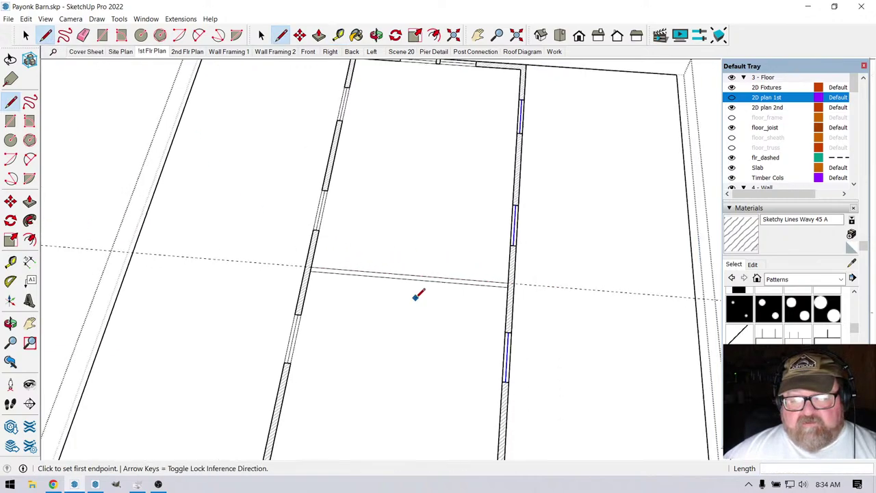
pyautogui.scroll(-1, 438, 245)
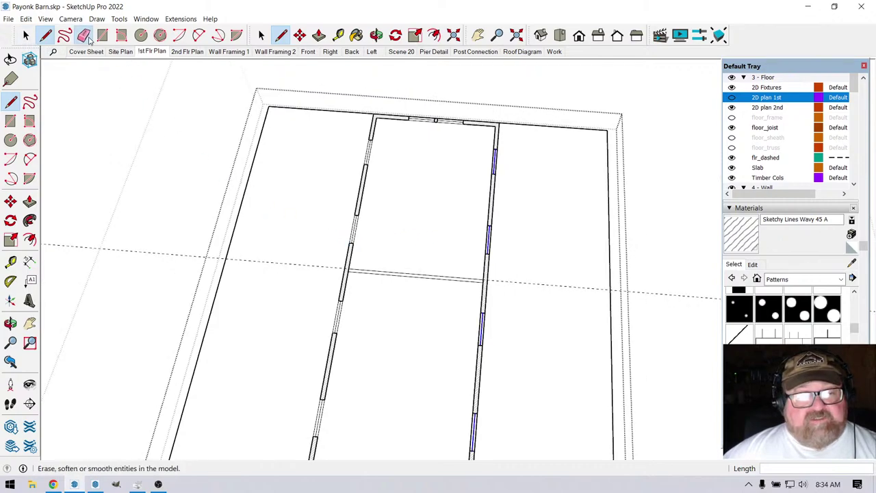
# Erase the construction guide used for the cross wall.
pyautogui.click(82, 35)
pyautogui.click(317, 260)
pyautogui.scroll(-3, 317, 257)
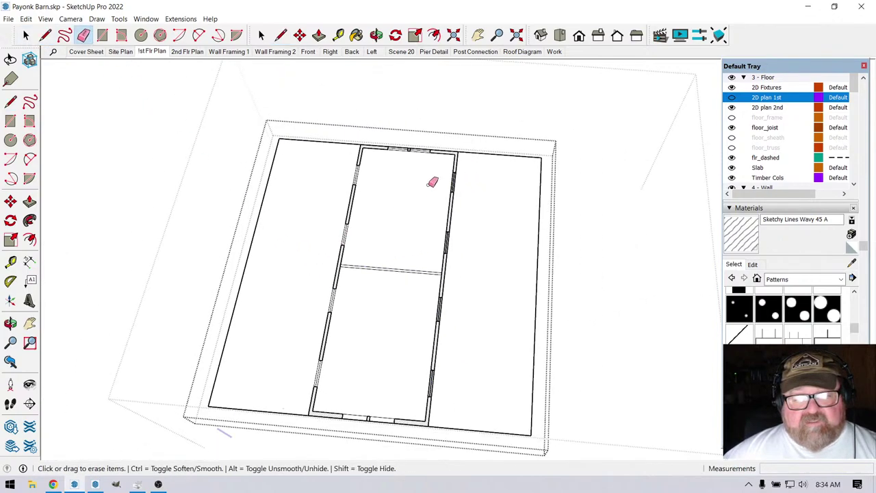
pyautogui.scroll(3, 427, 182)
pyautogui.scroll(2, 411, 112)
pyautogui.scroll(-1, 199, 88)
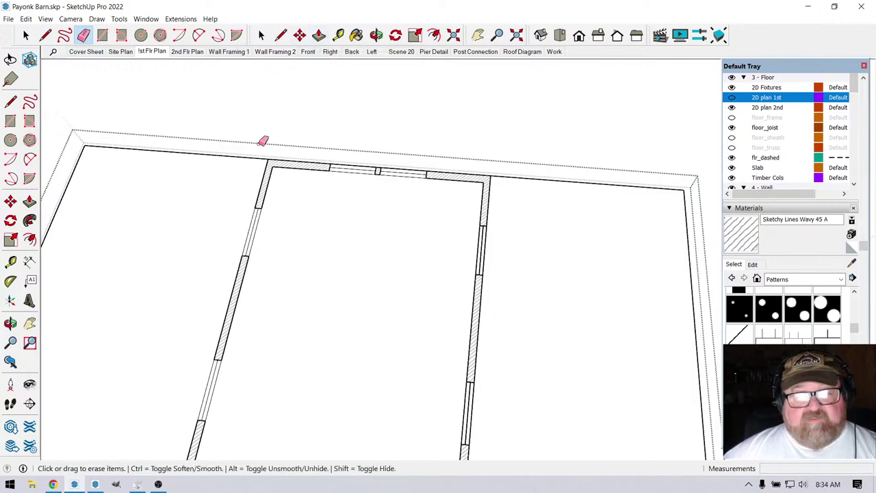
# Place guides 3" and 36" from the top wall edge.
pyautogui.click(338, 34)
pyautogui.click(295, 164)
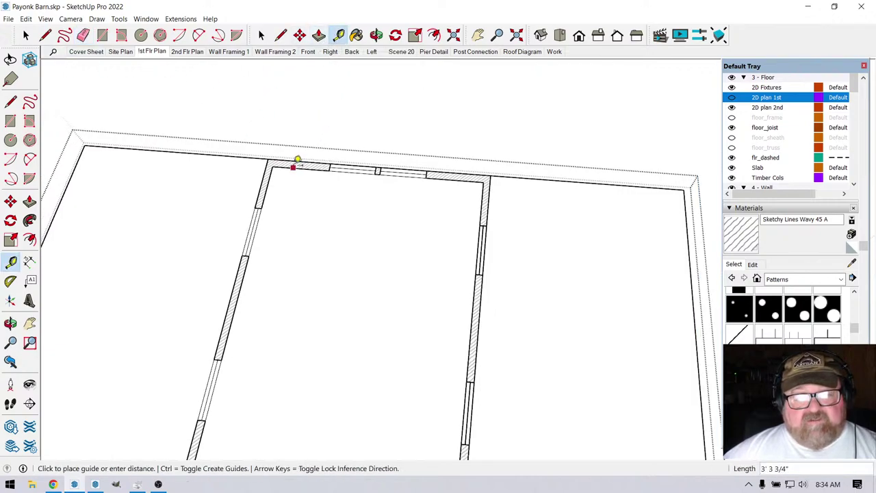
pyautogui.write('3')
pyautogui.press('Return')
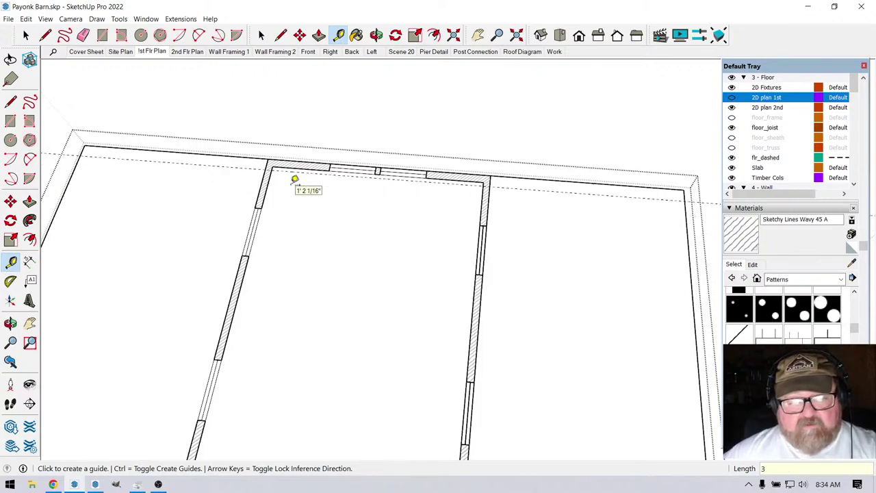
pyautogui.click(301, 168)
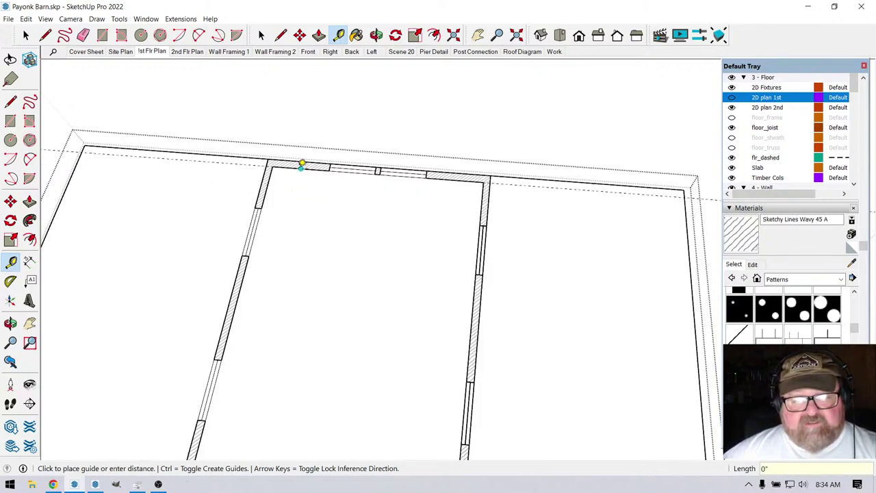
pyautogui.write('36')
pyautogui.press('Return')
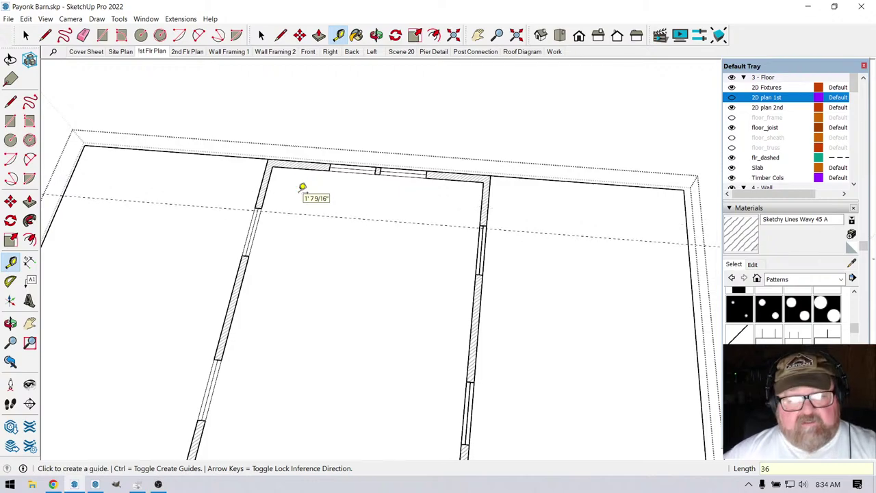
pyautogui.scroll(1, 281, 152)
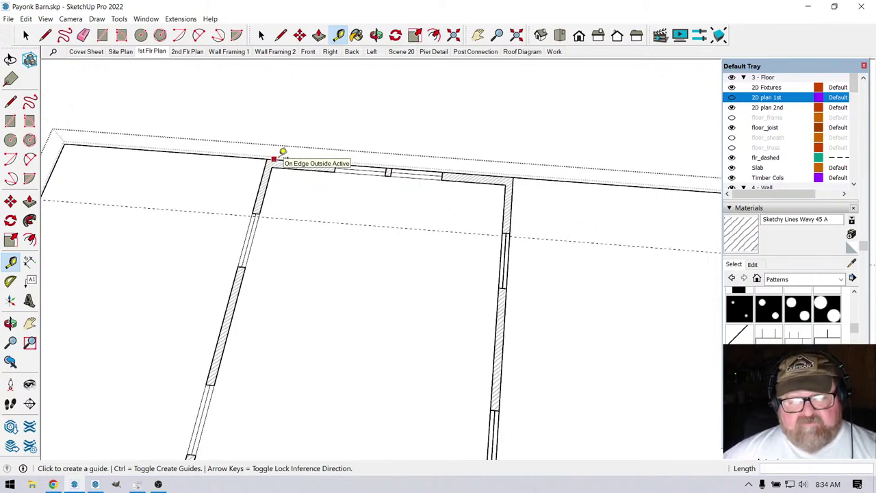
pyautogui.scroll(1, 332, 159)
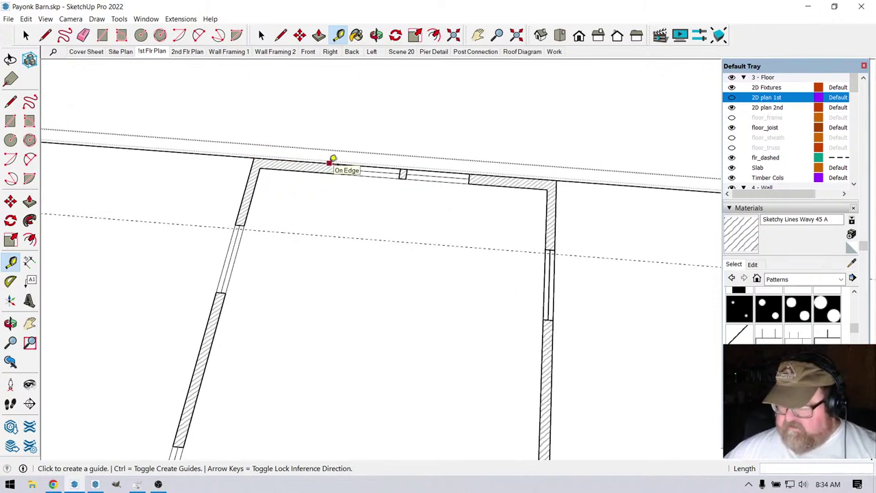
pyautogui.scroll(2, 290, 253)
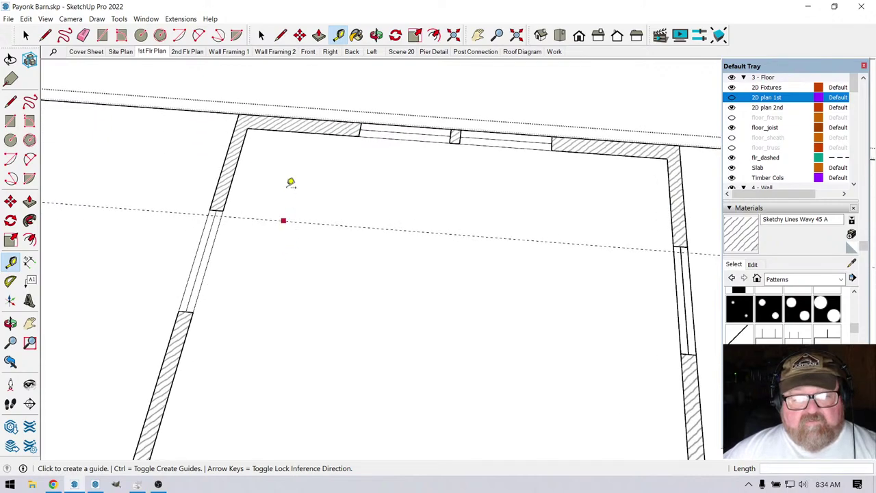
# Set guides 30" in from the top and left walls and draw the corner room's wall lines.
pyautogui.click(295, 130)
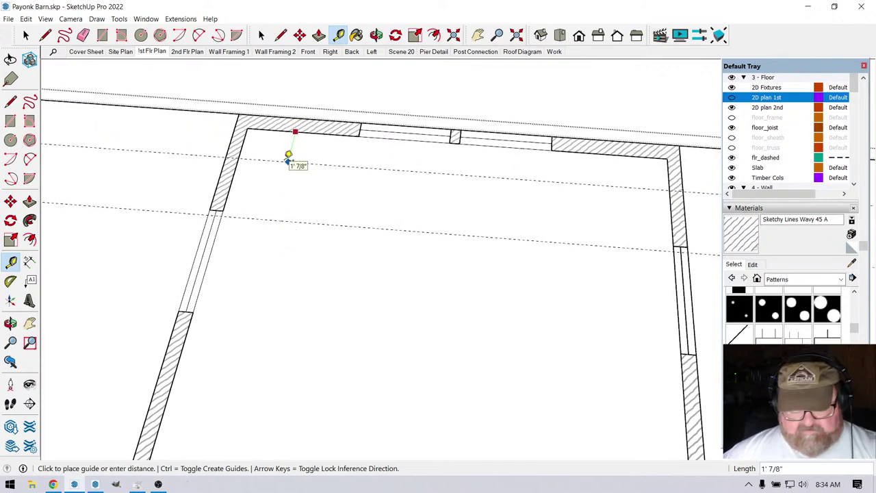
pyautogui.write('30')
pyautogui.press('Return')
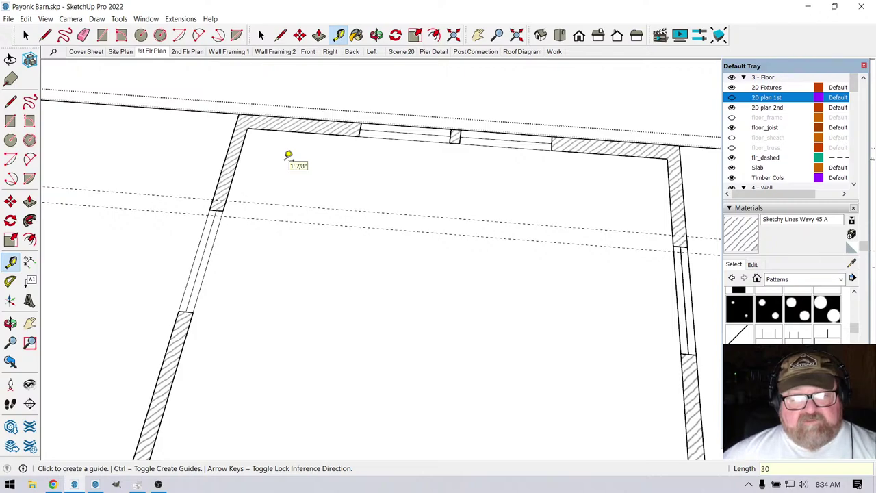
pyautogui.click(238, 159)
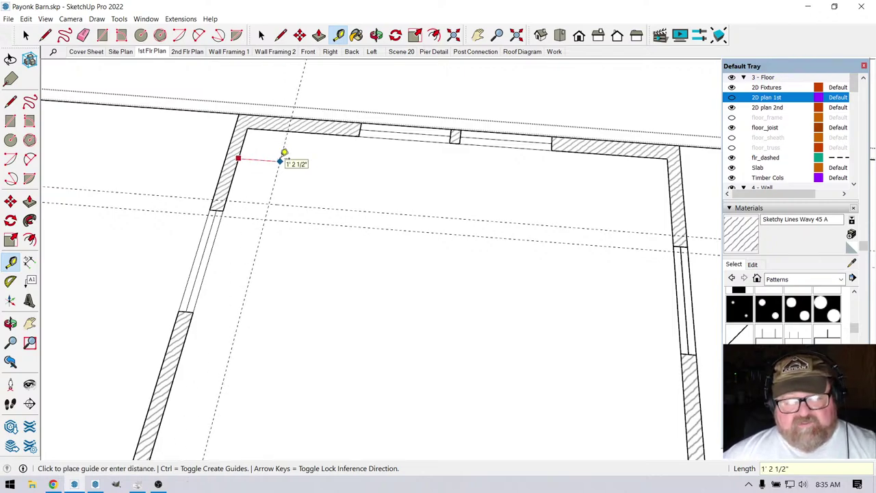
pyautogui.press('Return')
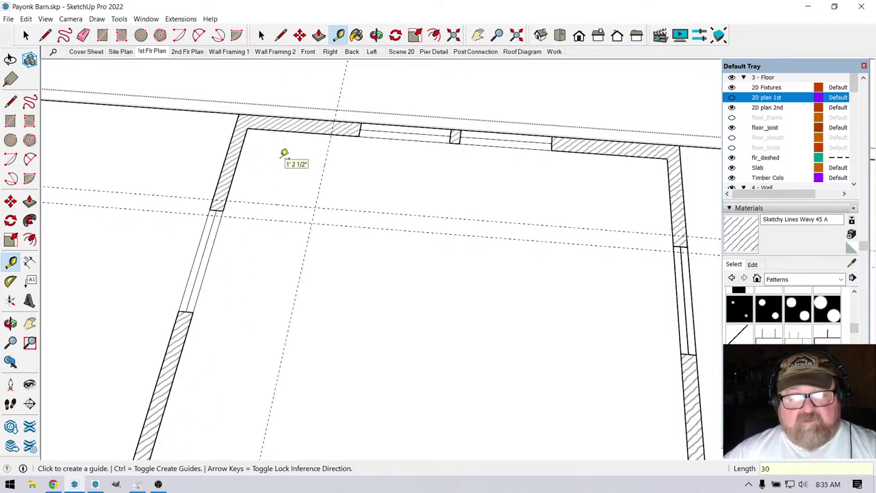
pyautogui.press('l')
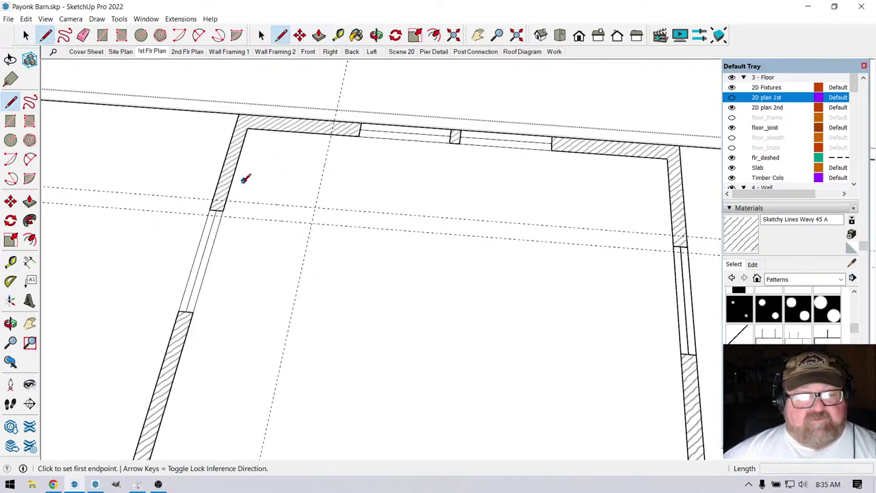
pyautogui.click(226, 201)
pyautogui.click(315, 207)
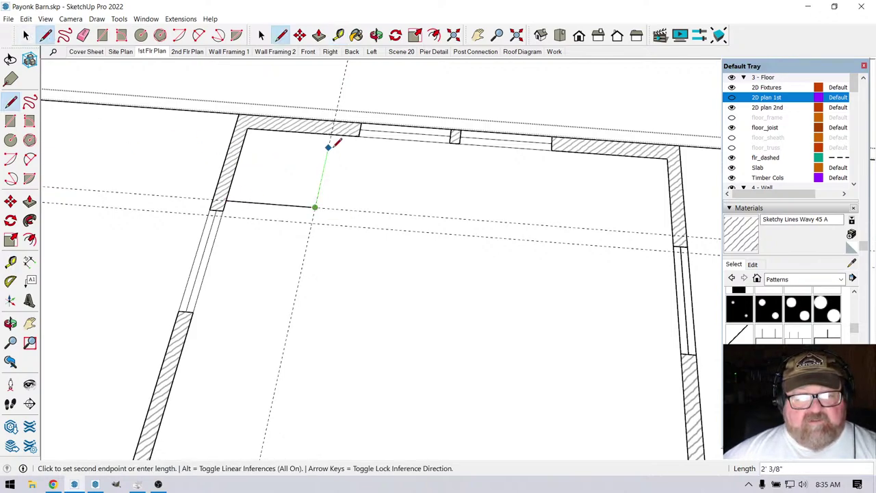
pyautogui.click(336, 130)
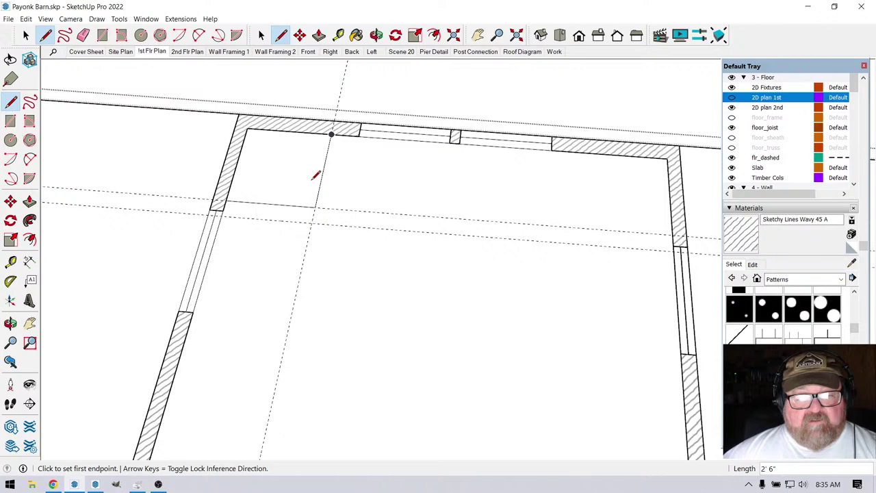
# Erase the leftover construction guide.
pyautogui.click(83, 35)
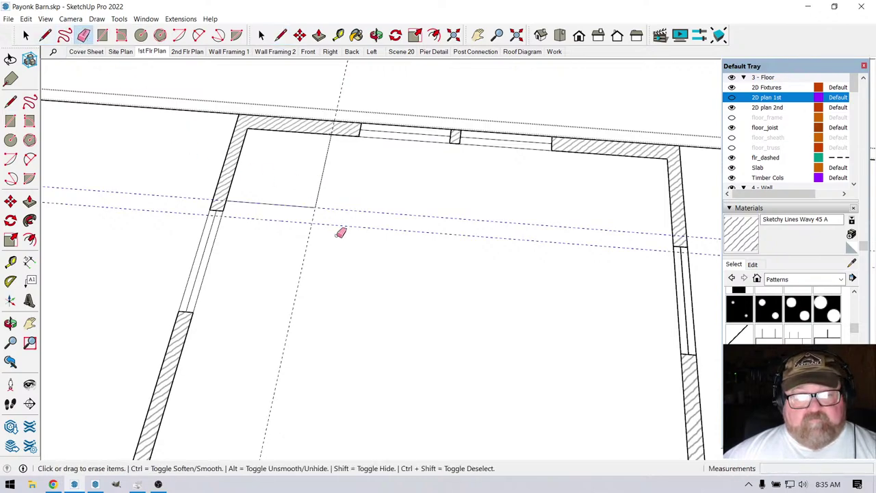
pyautogui.click(308, 231)
pyautogui.scroll(-2, 342, 230)
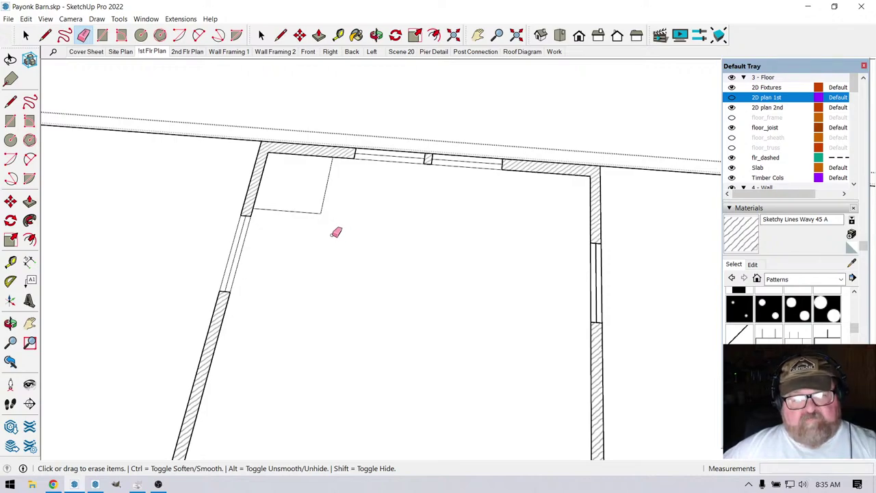
pyautogui.scroll(1, 337, 231)
pyautogui.scroll(1, 271, 141)
# Add a guide 3.5" below the corner room's bottom edge.
pyautogui.press('t')
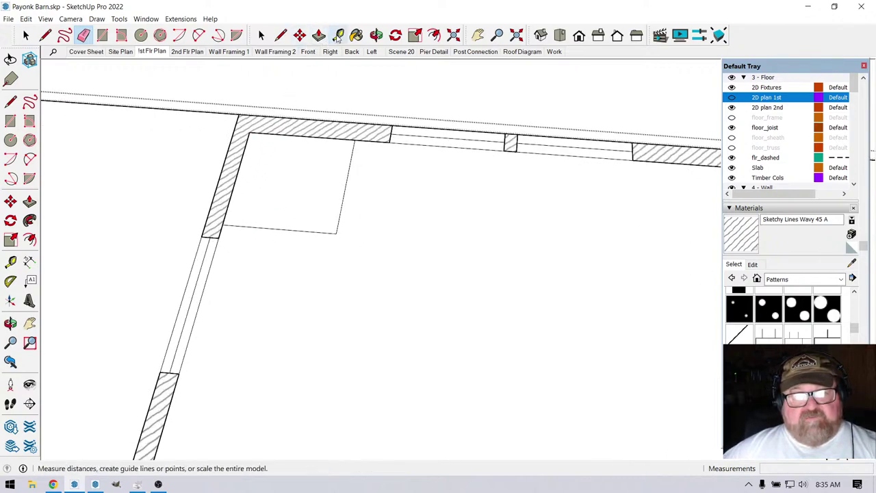
pyautogui.click(265, 226)
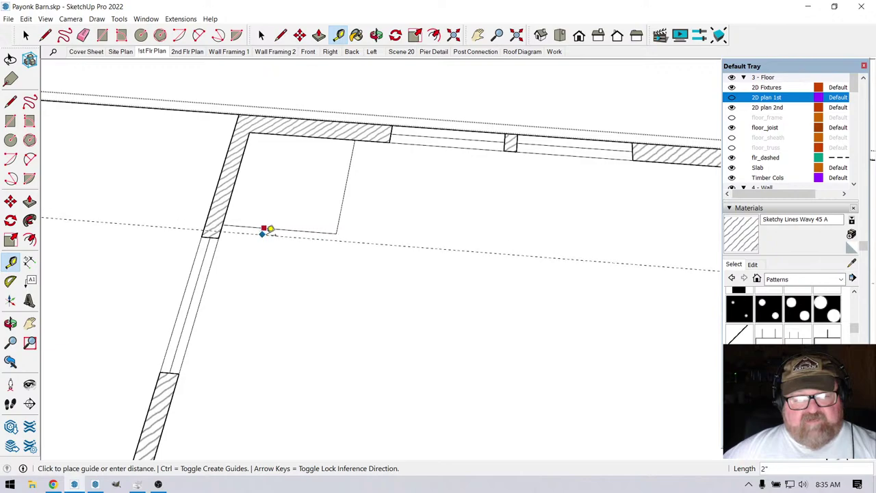
pyautogui.write('3.')
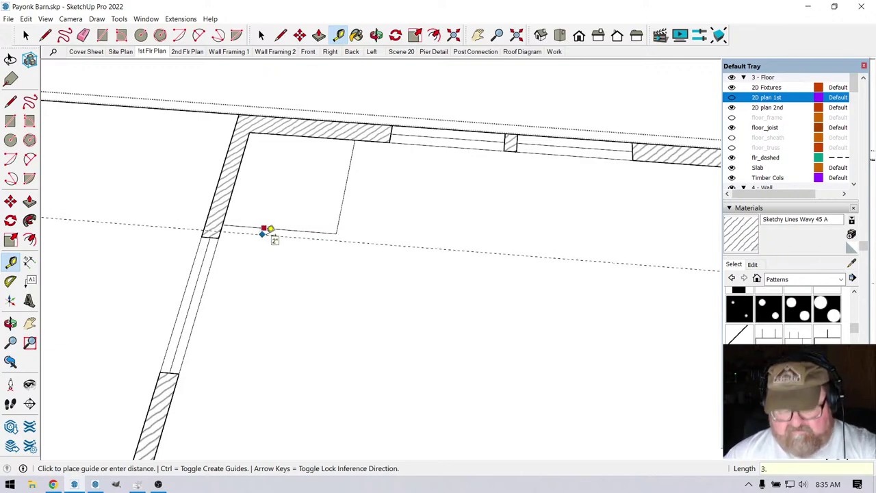
pyautogui.write('5')
pyautogui.press('Return')
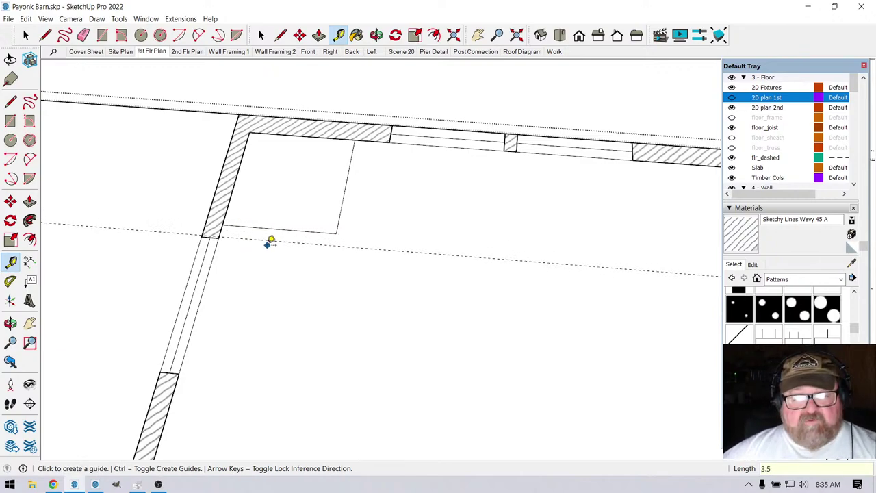
pyautogui.scroll(2, 267, 240)
pyautogui.scroll(1, 262, 236)
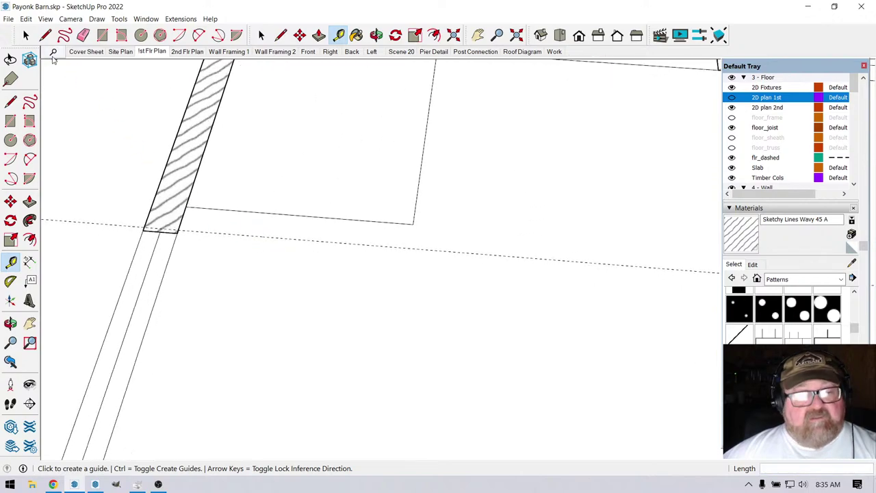
pyautogui.click(45, 35)
# Draw the second bottom wall line along the 3.5" guide and erase the guide.
pyautogui.scroll(1, 194, 206)
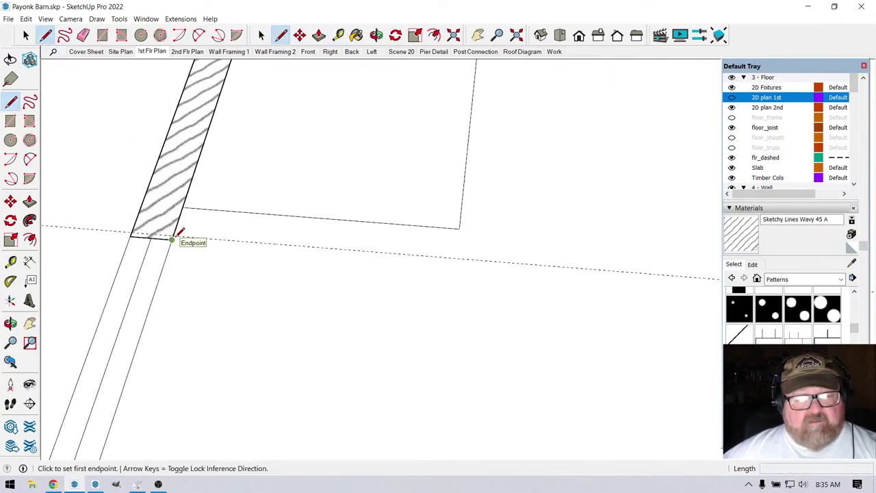
pyautogui.click(173, 235)
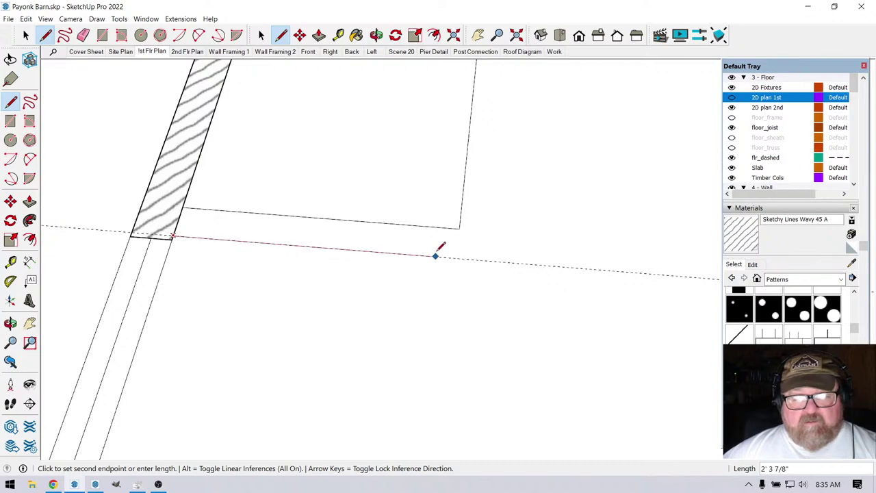
pyautogui.click(458, 257)
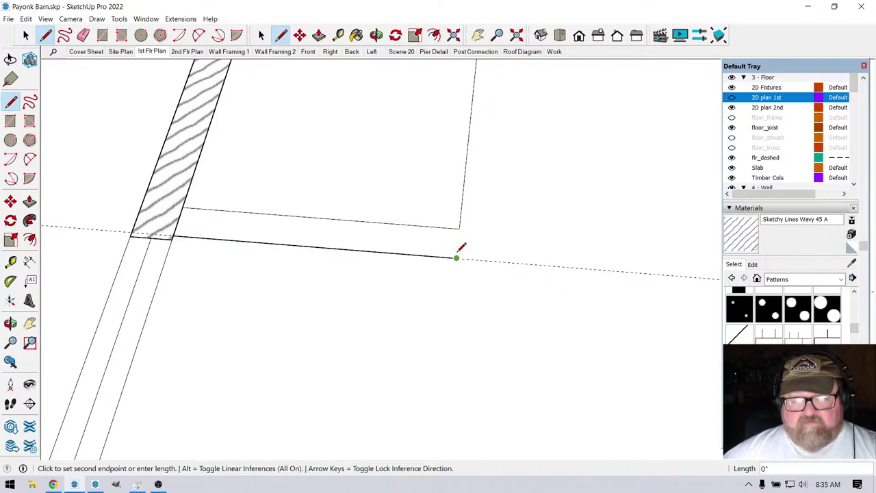
pyautogui.click(460, 229)
pyautogui.scroll(-3, 354, 256)
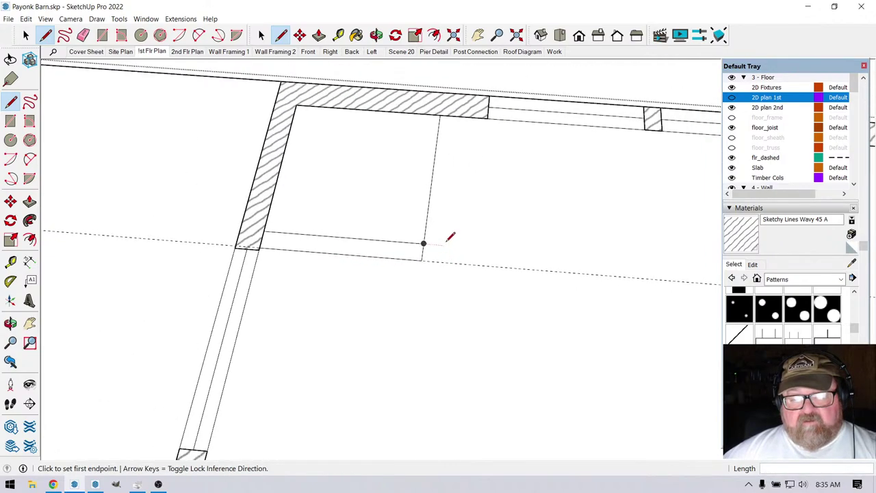
pyautogui.scroll(-1, 440, 240)
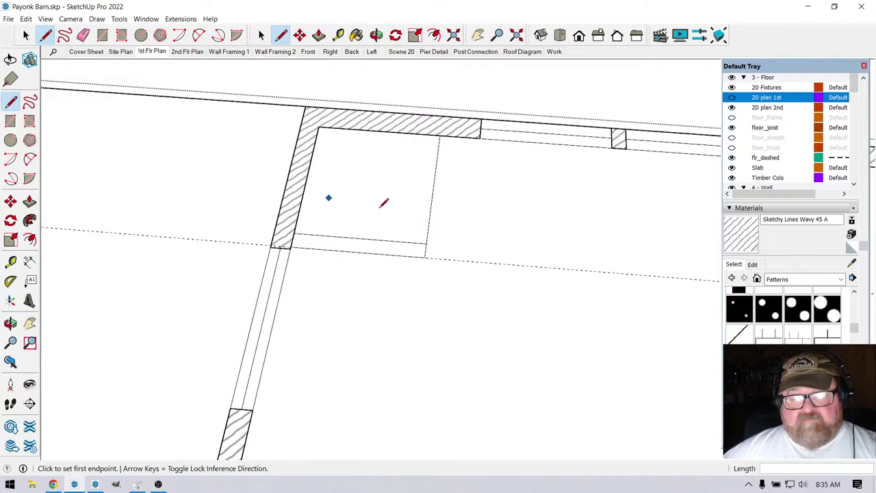
pyautogui.scroll(-5, 381, 207)
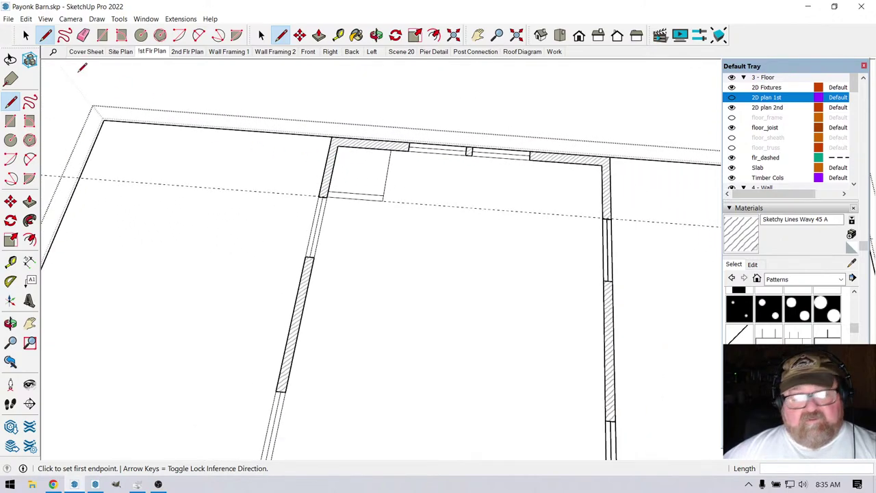
pyautogui.click(83, 35)
pyautogui.scroll(-3, 287, 154)
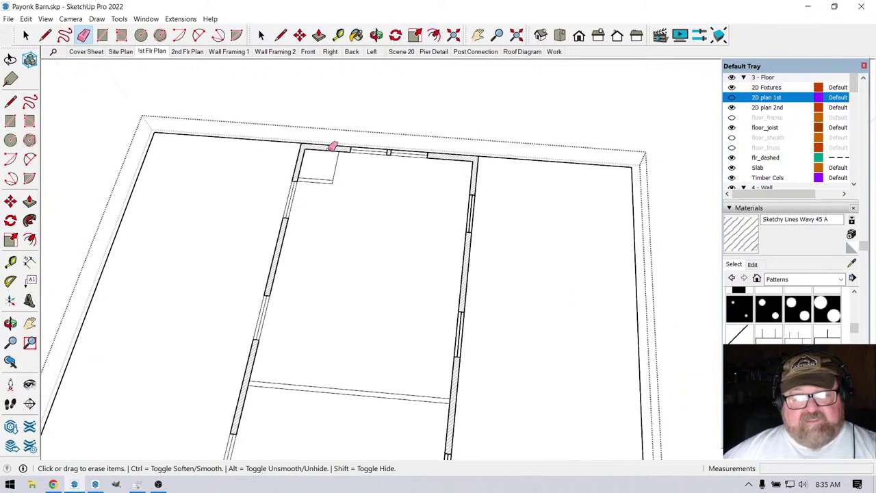
pyautogui.scroll(5, 339, 165)
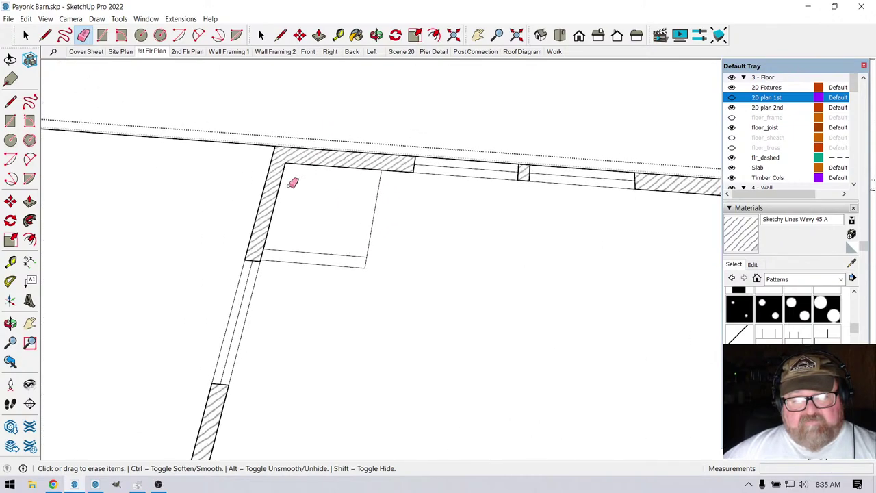
pyautogui.scroll(2, 290, 184)
# Select both bottom wall lines and move them up about 2".
pyautogui.press('space')
pyautogui.scroll(2, 201, 211)
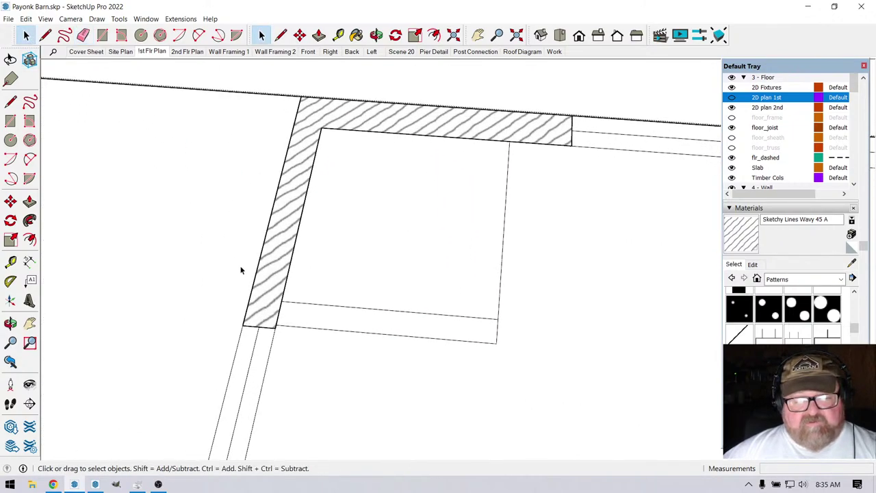
pyautogui.click(294, 326)
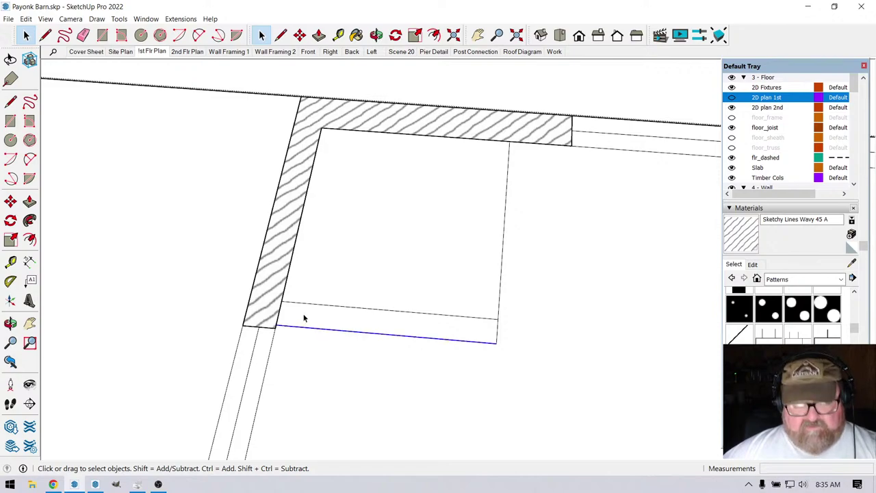
pyautogui.keyDown('shift'); pyautogui.click(306, 306); pyautogui.keyUp('shift')
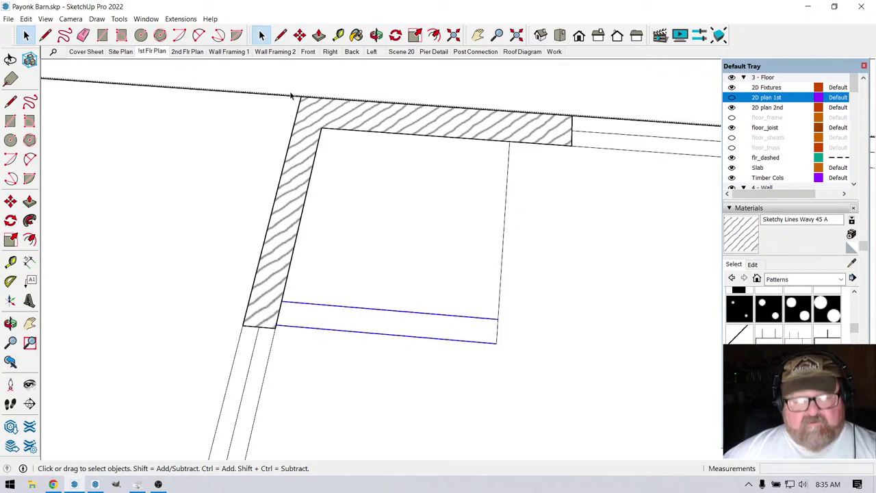
pyautogui.click(300, 35)
pyautogui.click(298, 227)
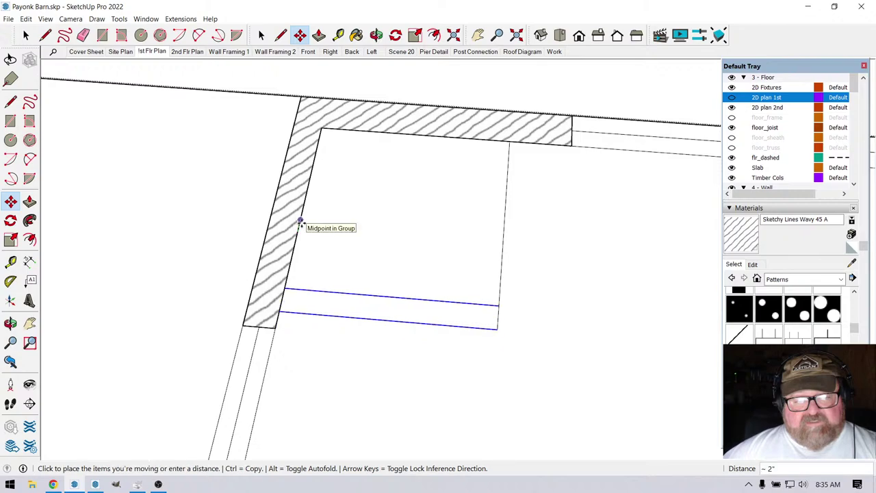
pyautogui.press('Return')
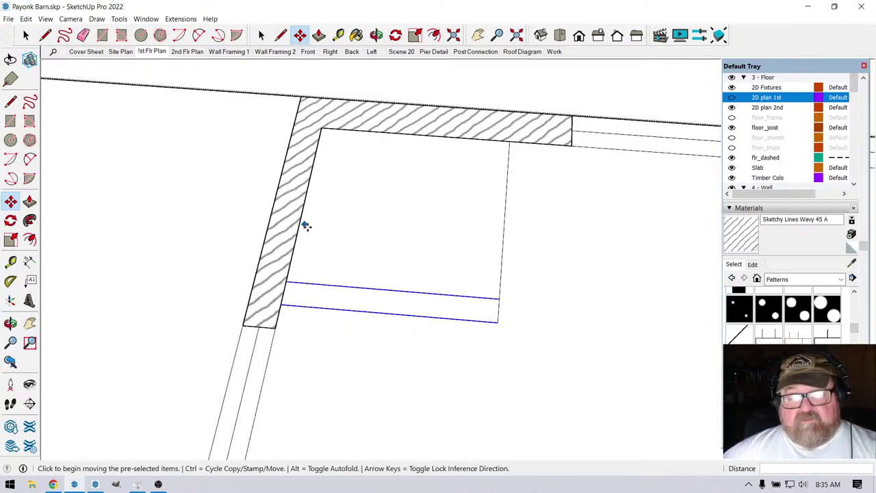
pyautogui.scroll(-4, 304, 222)
pyautogui.scroll(-1, 350, 195)
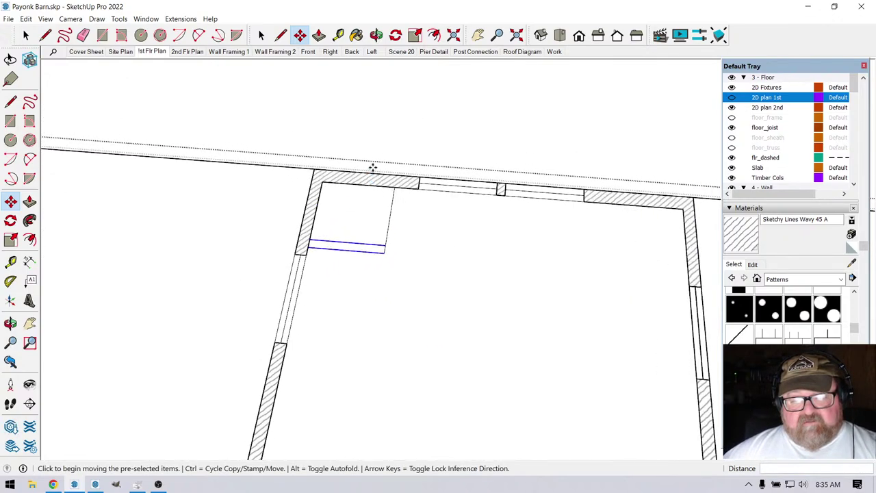
pyautogui.scroll(4, 379, 165)
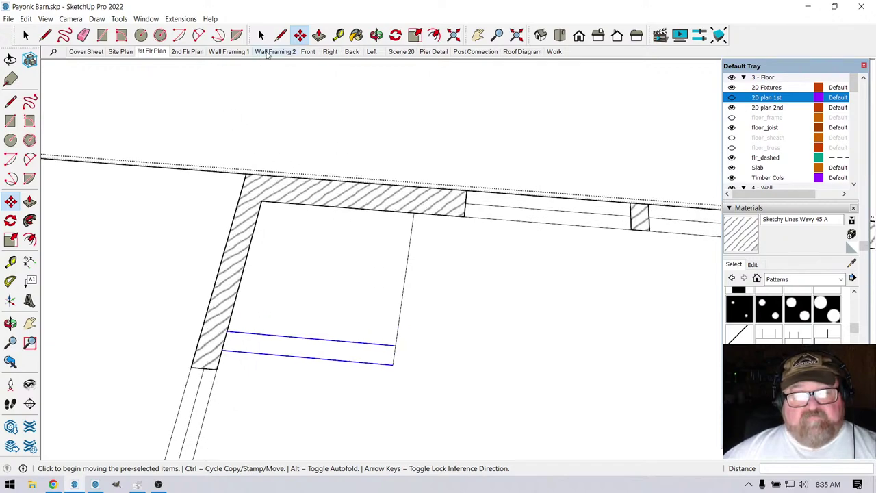
# Draw a closed 3 1/2" by 1 1/2" rectangle inside the corner room below its top wall.
pyautogui.click(281, 35)
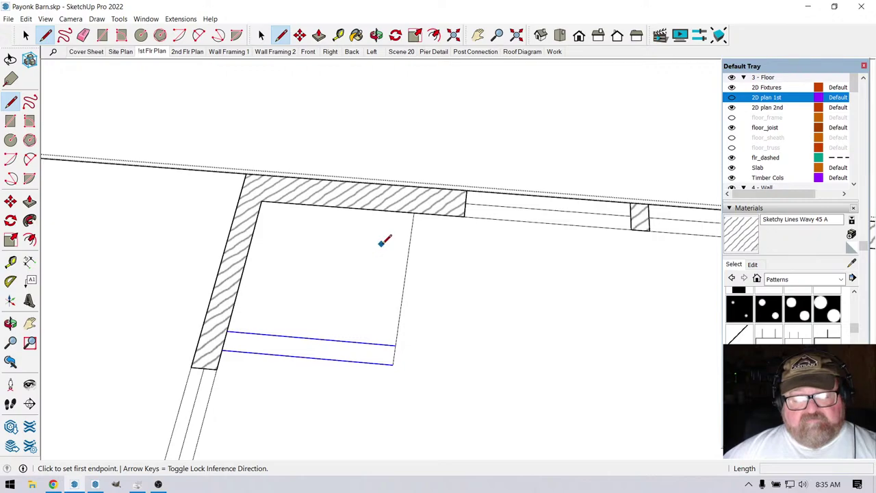
pyautogui.click(395, 241)
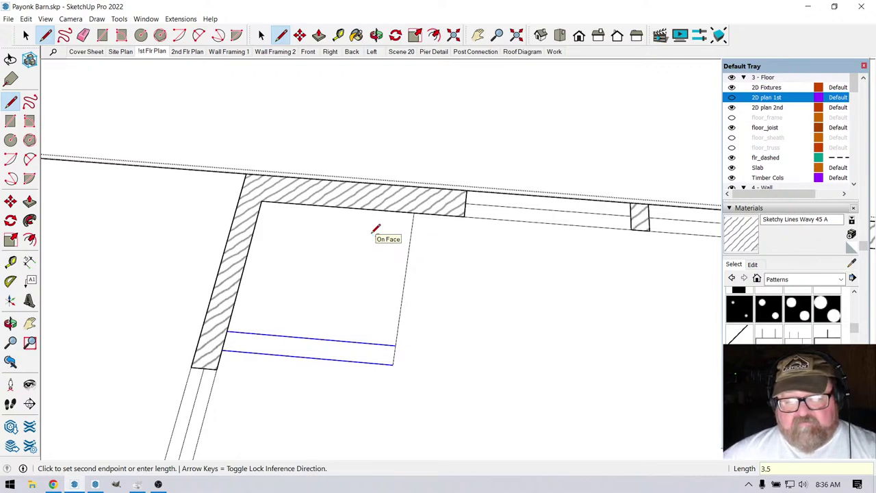
pyautogui.press('Return')
pyautogui.scroll(3, 380, 233)
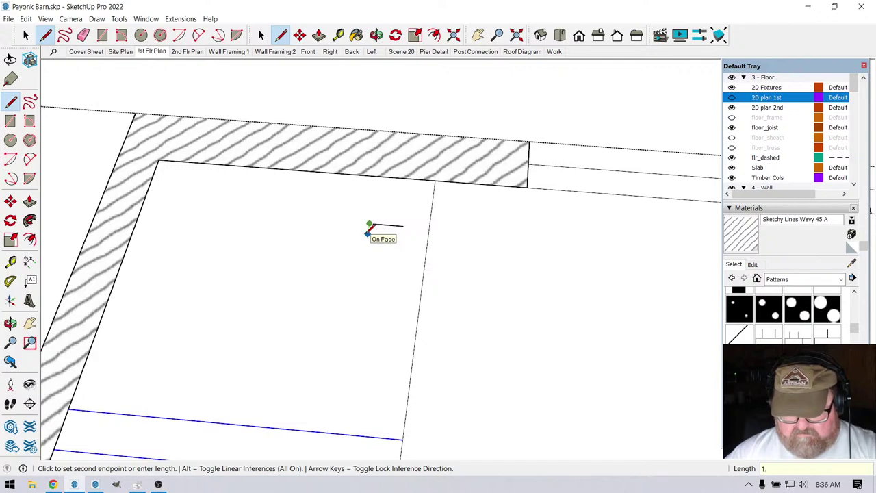
pyautogui.press('Return')
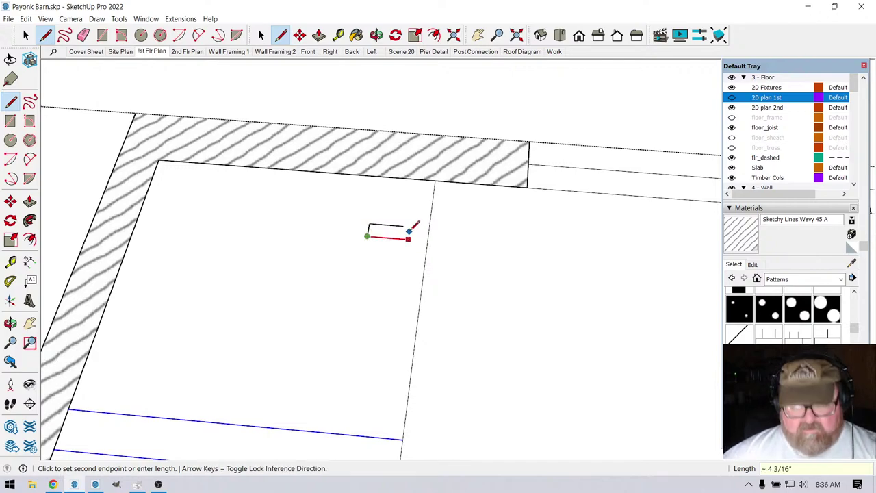
pyautogui.click(402, 223)
pyautogui.click(403, 225)
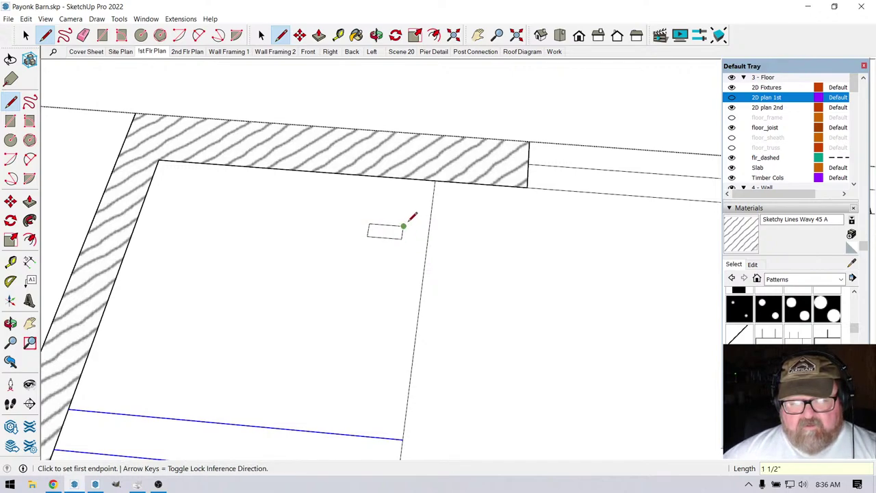
pyautogui.scroll(3, 356, 256)
pyautogui.scroll(-2, 455, 205)
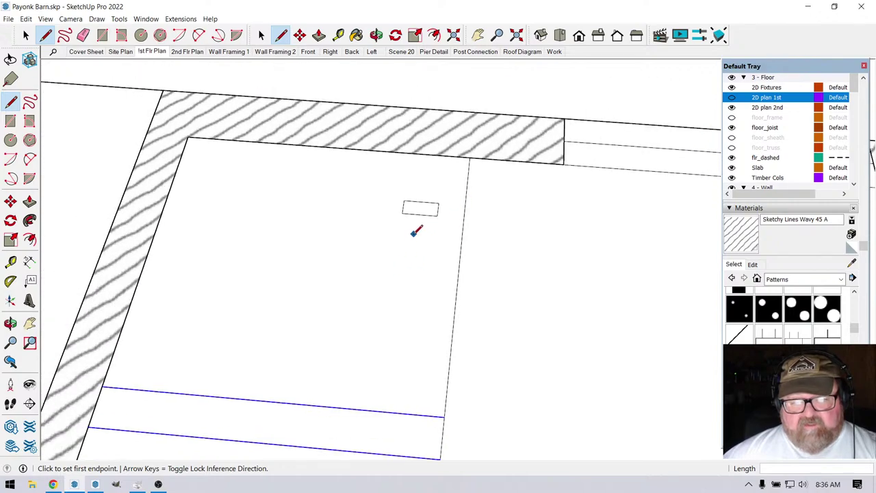
pyautogui.scroll(-2, 416, 231)
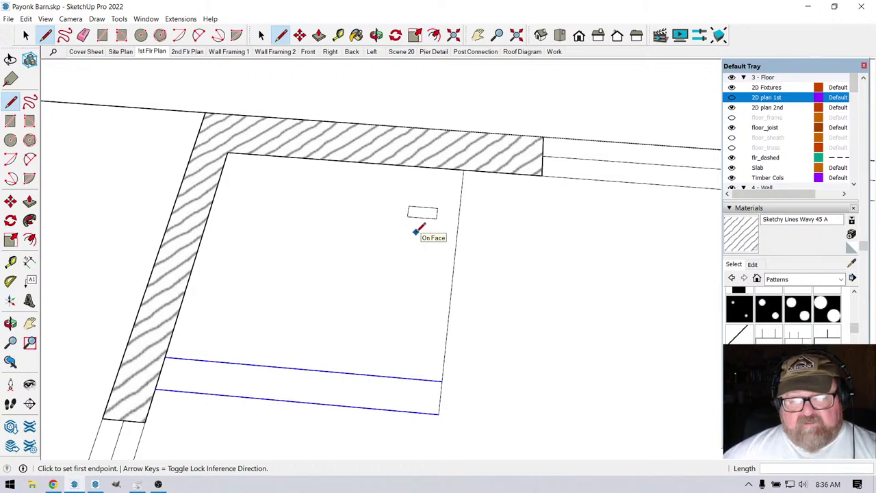
pyautogui.scroll(3, 419, 219)
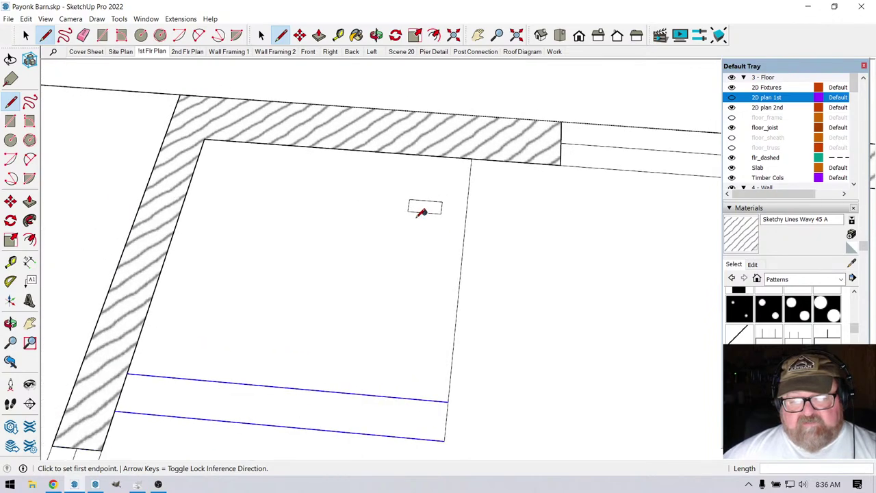
# Place parallel guides 1 1/2" apart running down from the rectangle's edges.
pyautogui.click(338, 35)
pyautogui.scroll(4, 438, 233)
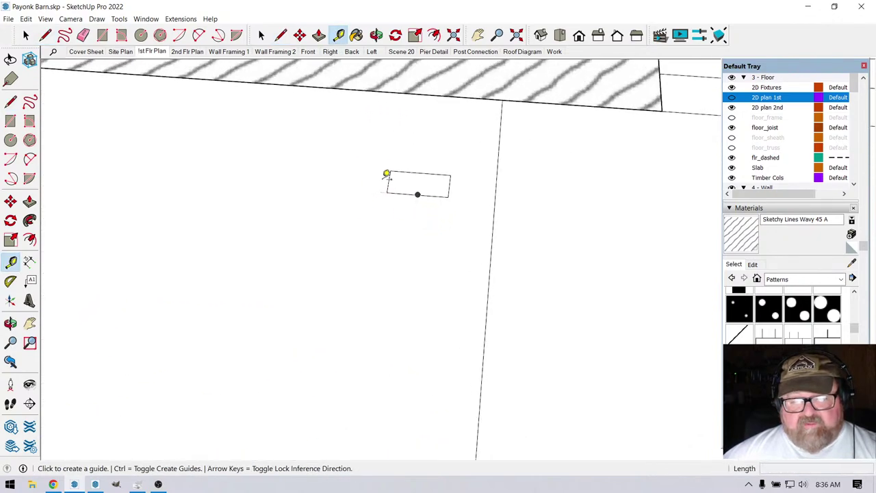
pyautogui.click(386, 174)
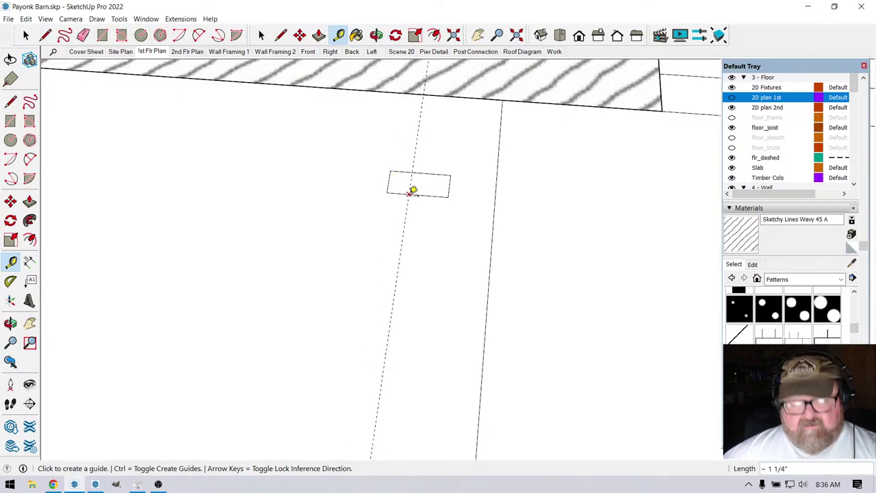
pyautogui.click(389, 181)
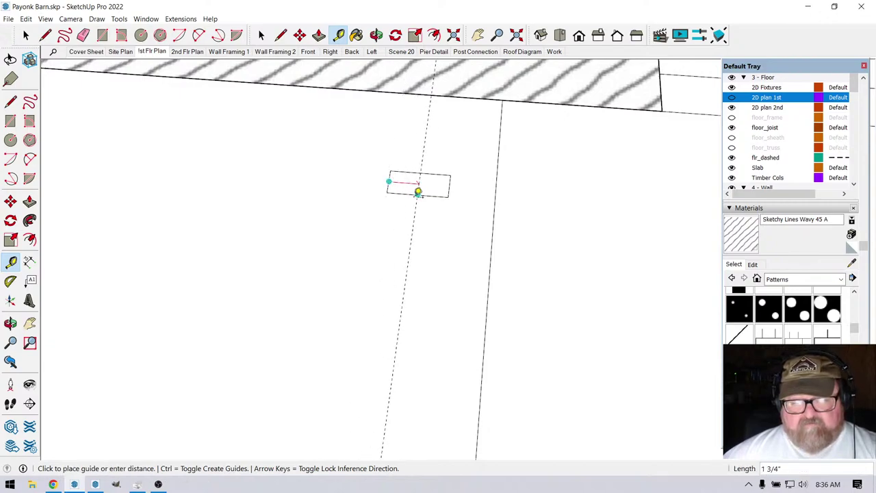
pyautogui.click(417, 193)
pyautogui.scroll(2, 414, 206)
pyautogui.click(415, 219)
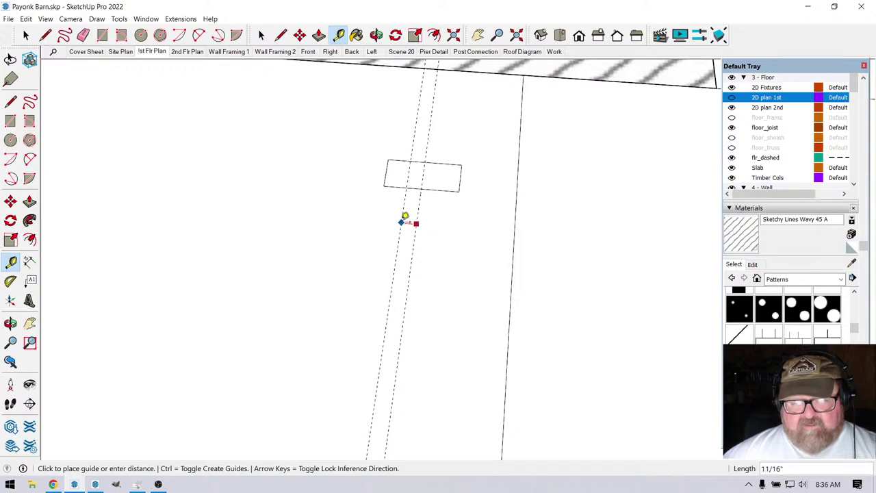
pyautogui.click(391, 217)
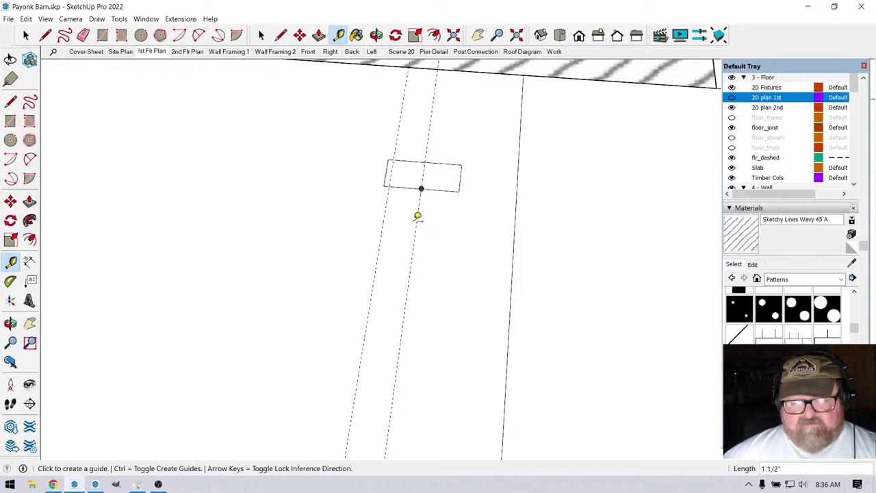
pyautogui.click(417, 217)
pyautogui.click(449, 212)
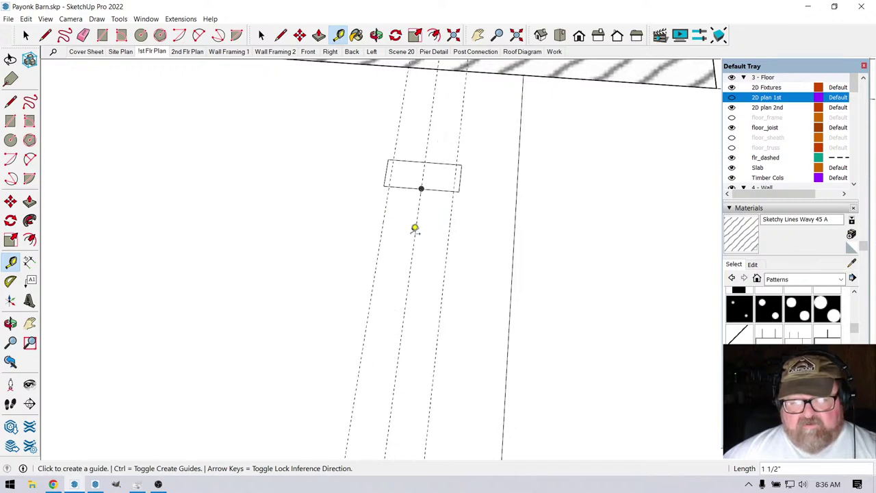
pyautogui.scroll(-4, 455, 140)
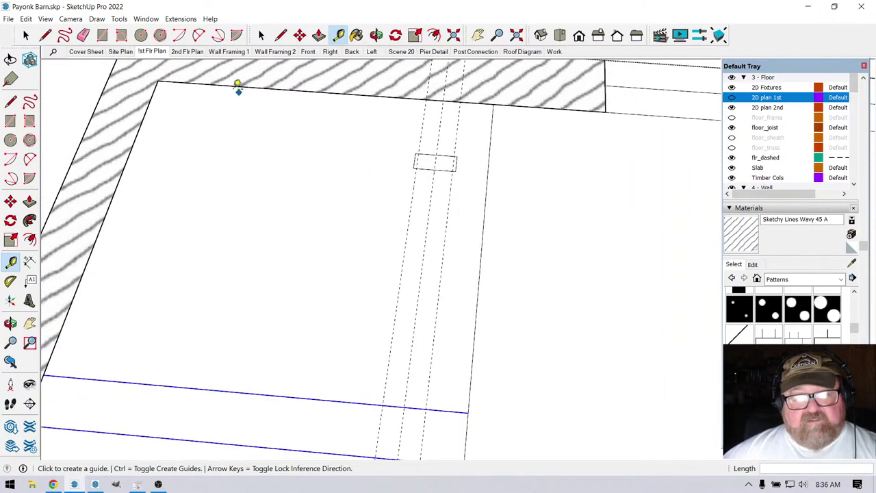
pyautogui.press('l')
pyautogui.press('space')
# Copy the small rectangle 24" down the guides, then undo that copy.
pyautogui.moveTo(381, 146); pyautogui.dragTo(470, 189)
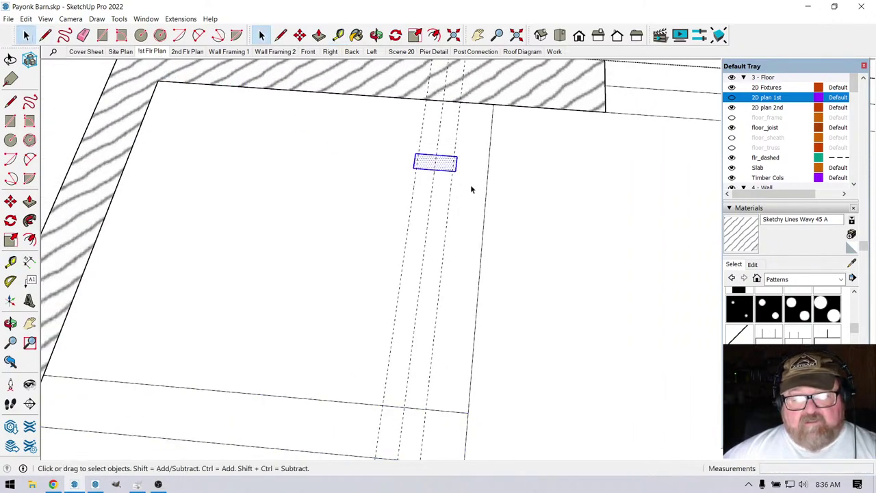
pyautogui.click(300, 35)
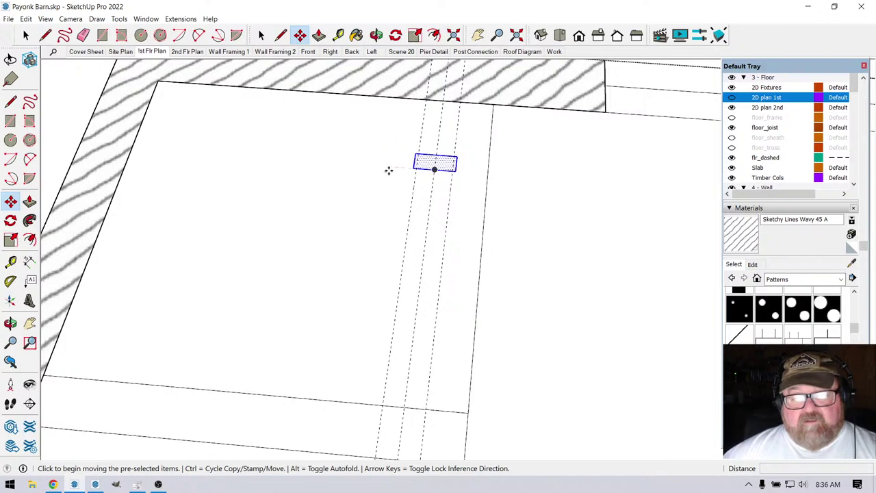
pyautogui.click(388, 170)
pyautogui.press('ctrl')
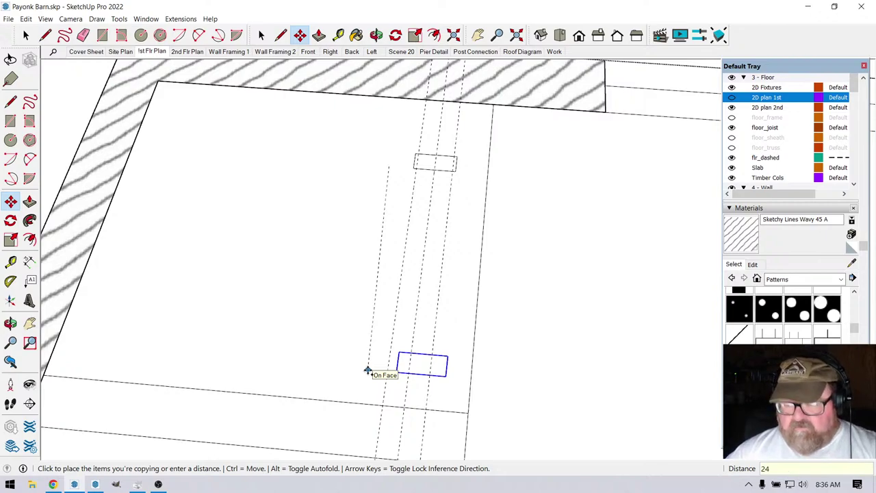
pyautogui.press('Return')
pyautogui.hotkey('ctrl', 'z')
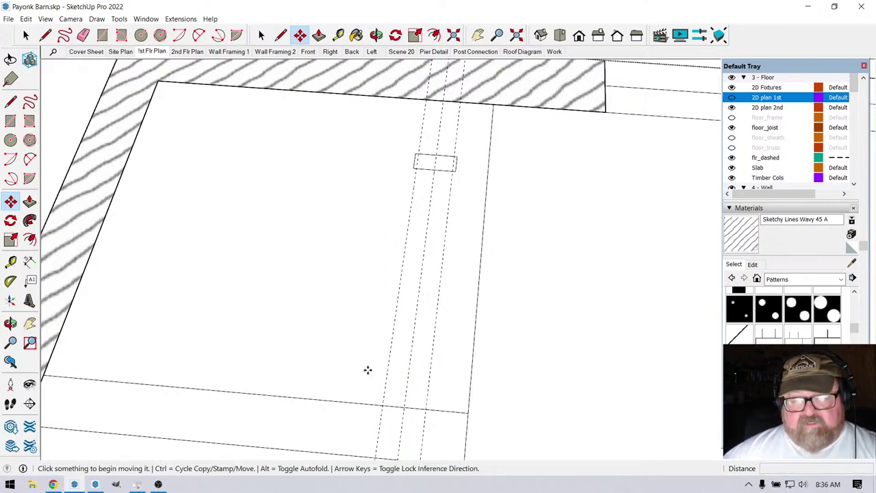
# Reselect the rectangle and nudge it about 3 1/16" up toward the top wall.
pyautogui.press('space')
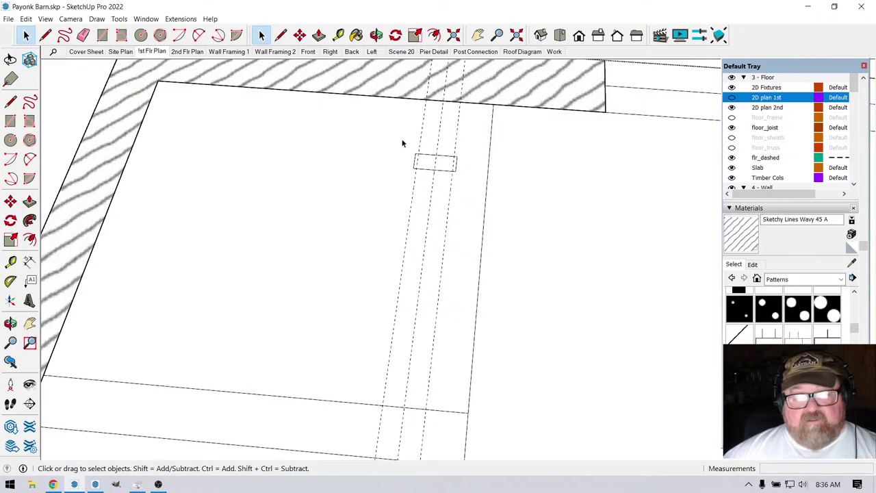
pyautogui.moveTo(403, 143); pyautogui.dragTo(465, 198)
pyautogui.click(300, 35)
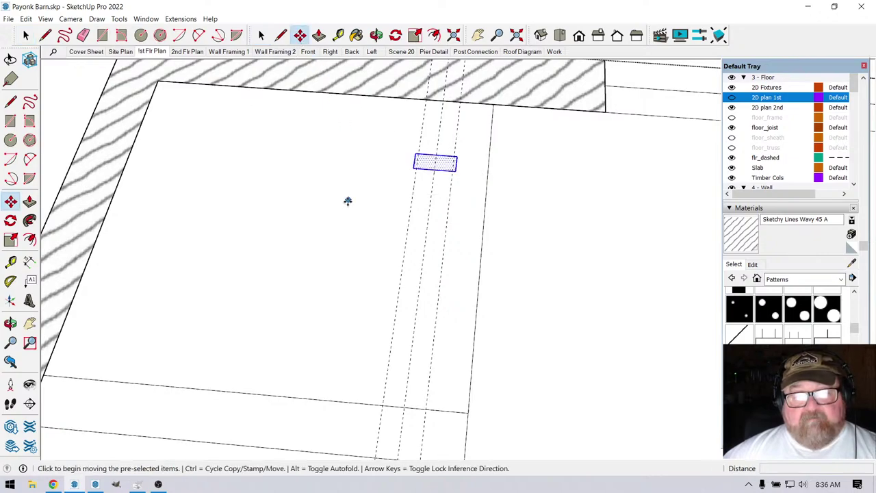
pyautogui.click(348, 200)
pyautogui.click(353, 171)
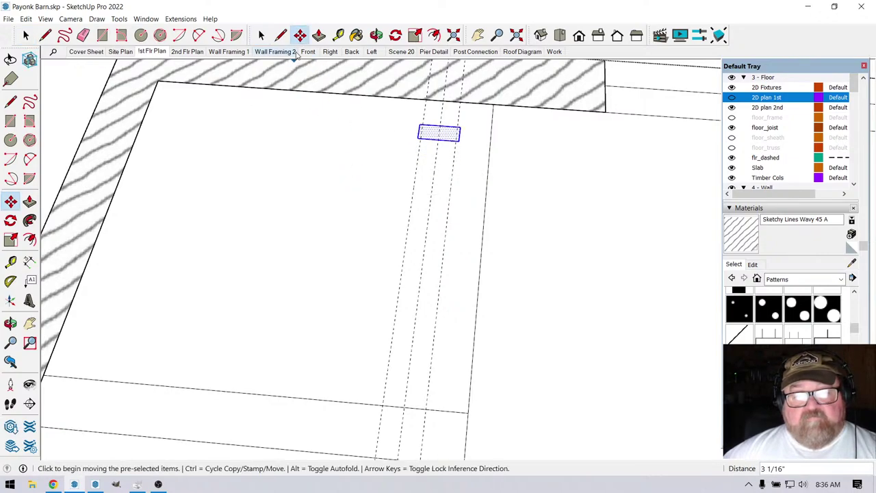
# Copy the rectangle 20" further down the guides.
pyautogui.click(382, 125)
pyautogui.press('ctrl')
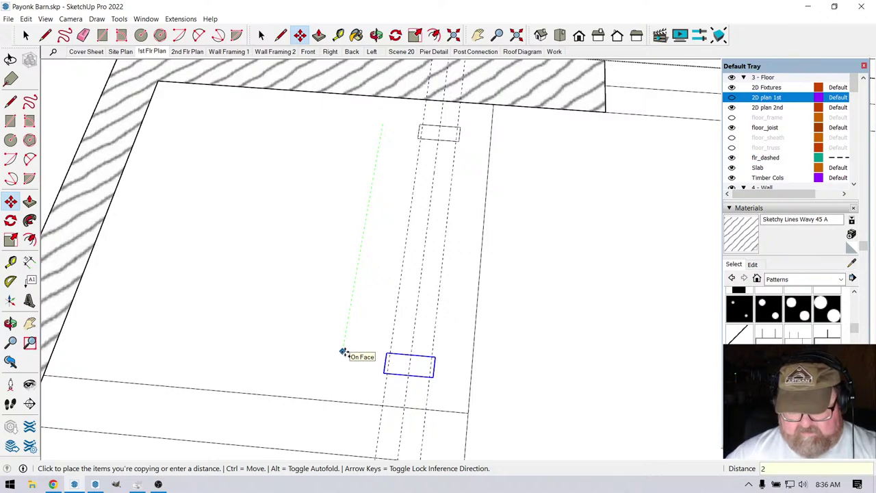
pyautogui.write('20')
pyautogui.press('Return')
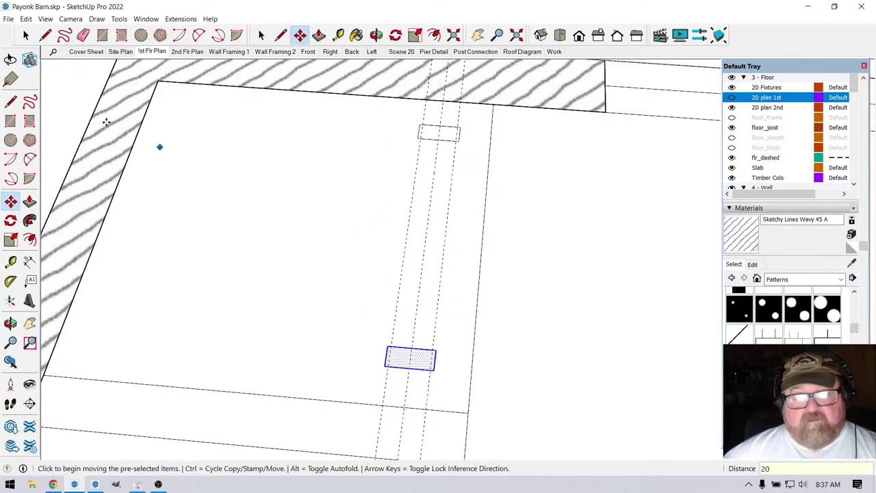
pyautogui.press('l')
pyautogui.scroll(3, 368, 203)
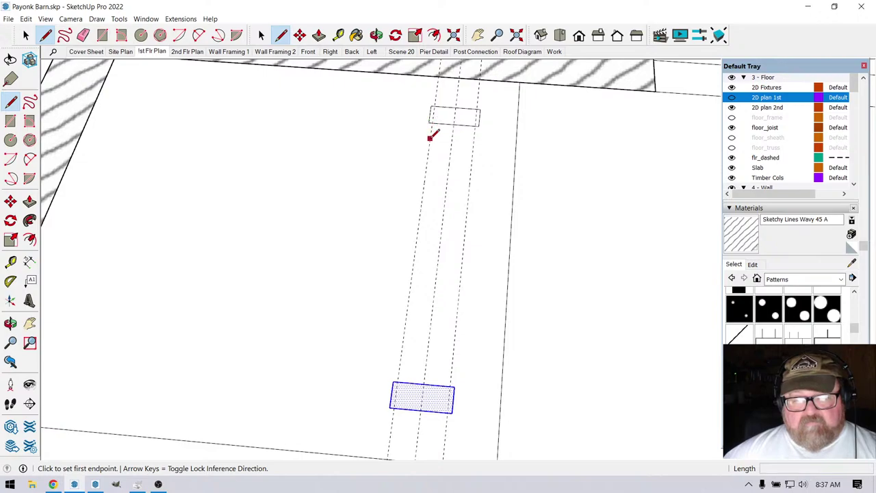
# Draw two lines joining the top rectangle's corners to the lower rectangle.
pyautogui.scroll(2, 437, 117)
pyautogui.click(437, 117)
pyautogui.scroll(-3, 441, 124)
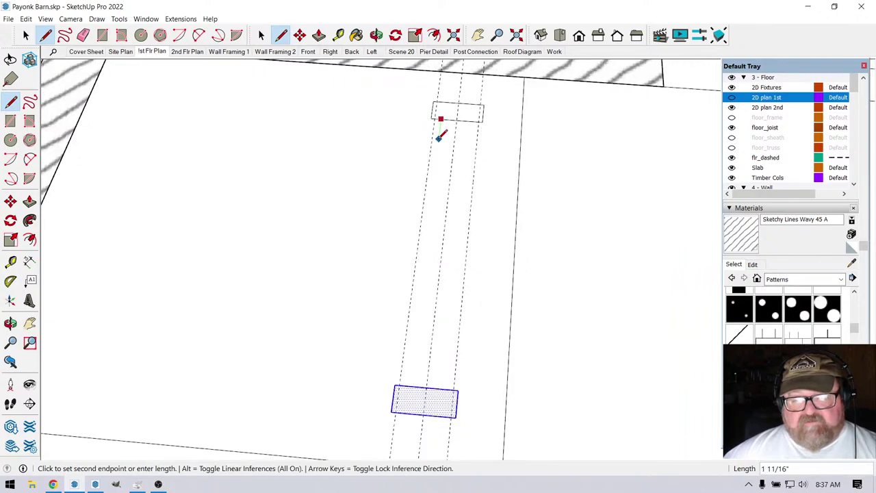
pyautogui.click(410, 360)
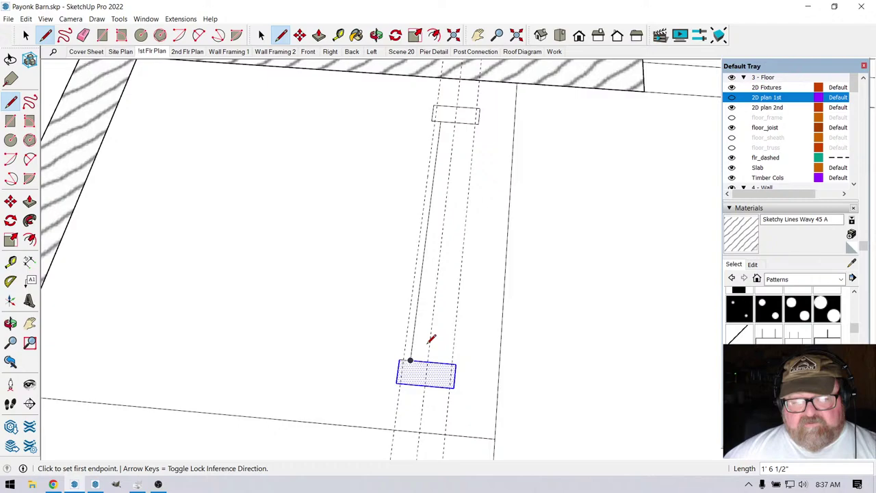
pyautogui.click(467, 123)
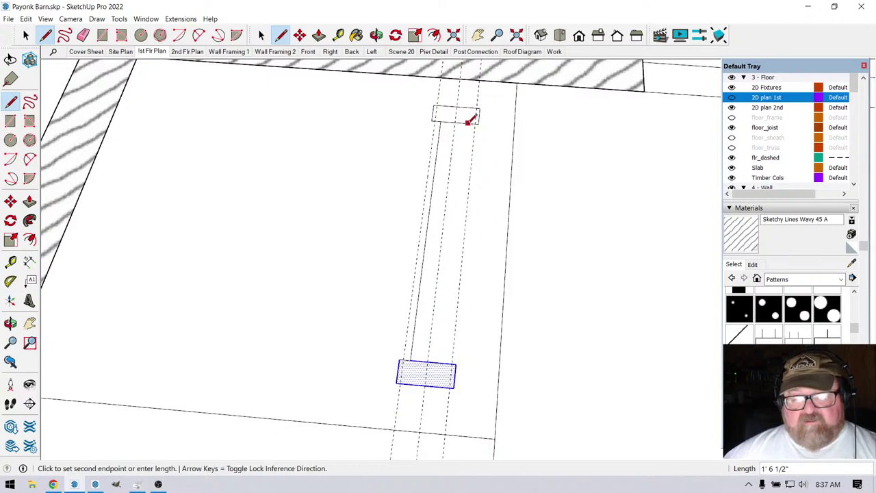
pyautogui.click(446, 348)
pyautogui.scroll(-3, 470, 290)
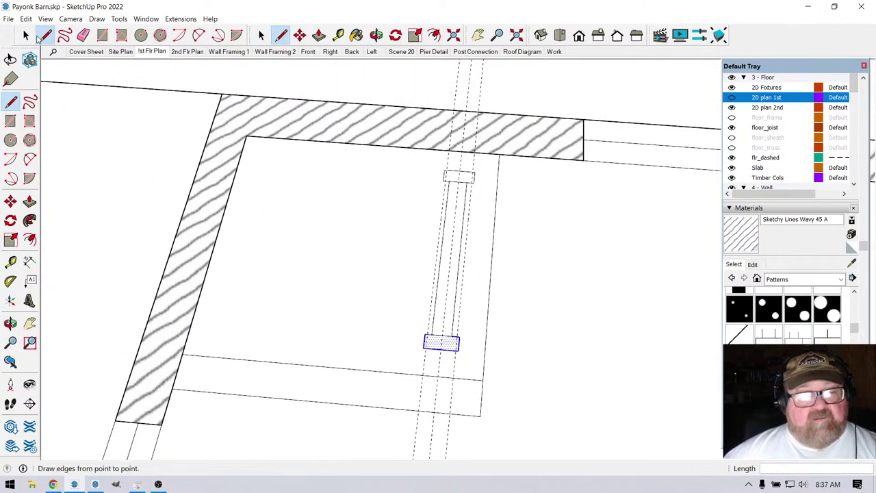
# Select both rectangles of the post and move it about 2 3/16" to the right.
pyautogui.click(28, 36)
pyautogui.moveTo(388, 165); pyautogui.dragTo(483, 360)
pyautogui.click(300, 35)
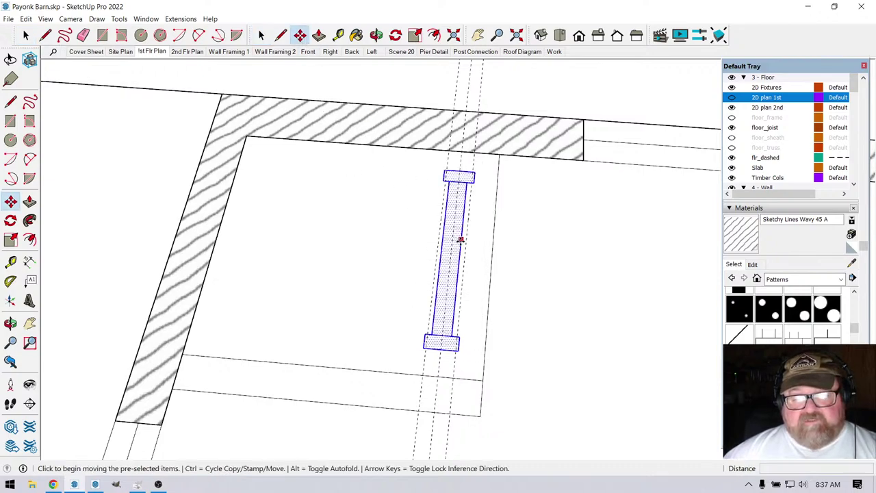
pyautogui.click(460, 254)
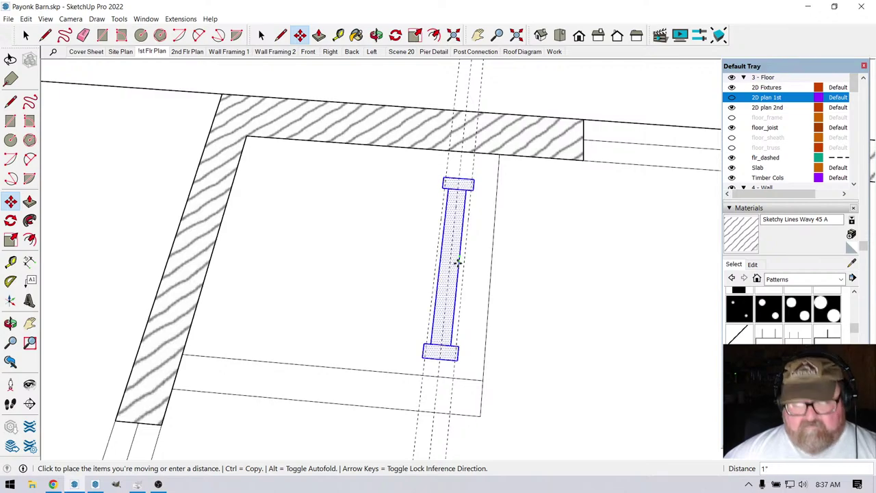
pyautogui.press('Escape')
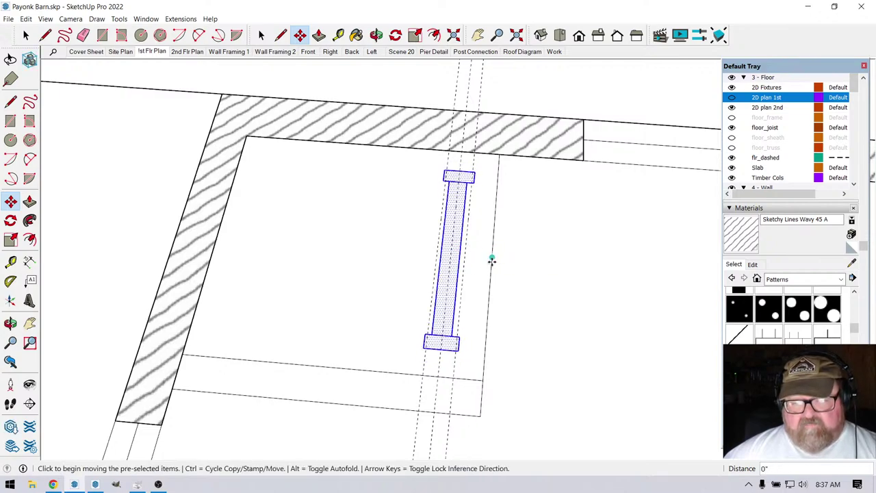
pyautogui.click(345, 248)
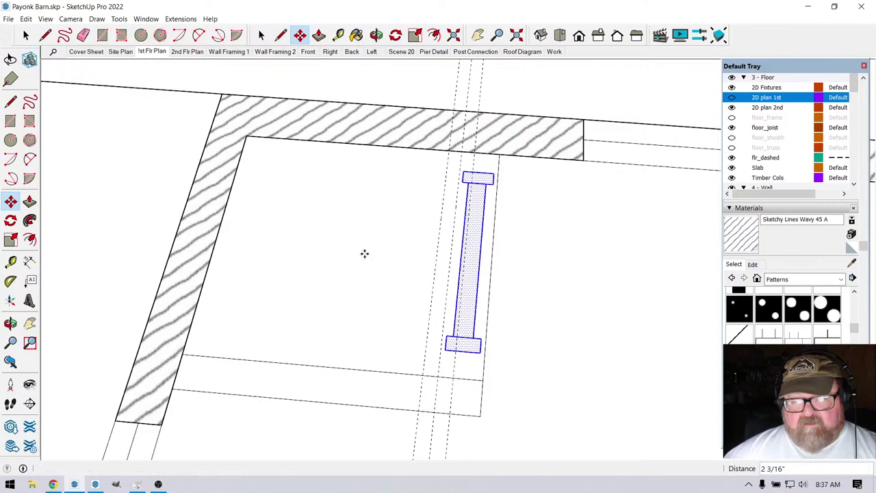
pyautogui.click(363, 253)
pyautogui.click(83, 35)
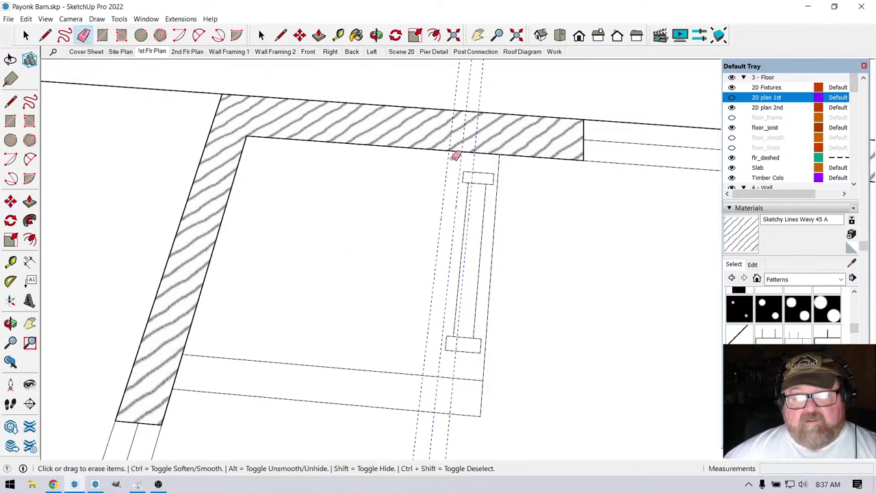
# Zoom out and orbit the model, then snap the camera to a straight Top view.
pyautogui.scroll(-2, 344, 267)
pyautogui.scroll(-5, 344, 266)
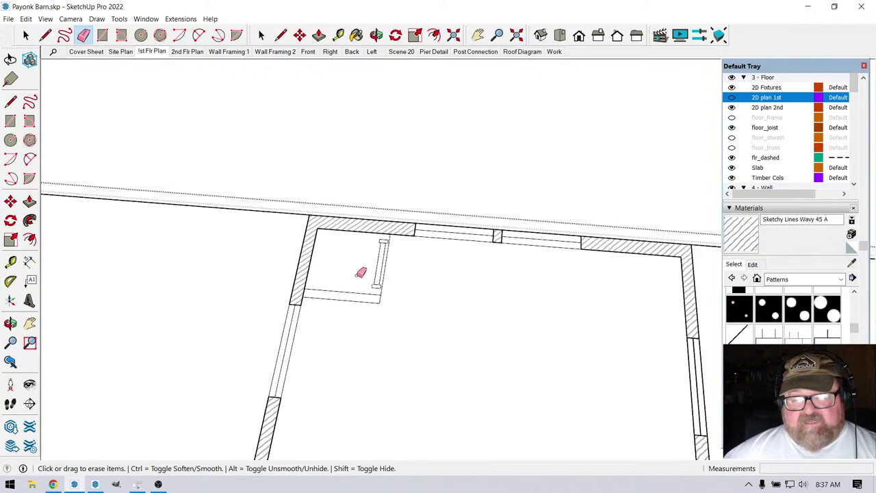
pyautogui.scroll(-4, 415, 225)
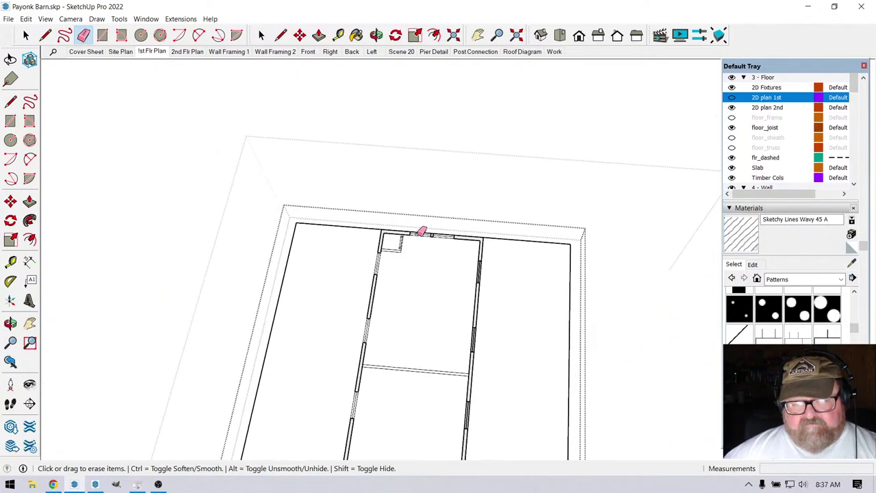
pyautogui.click(377, 35)
pyautogui.moveTo(417, 127); pyautogui.dragTo(386, 403)
pyautogui.scroll(2, 387, 397)
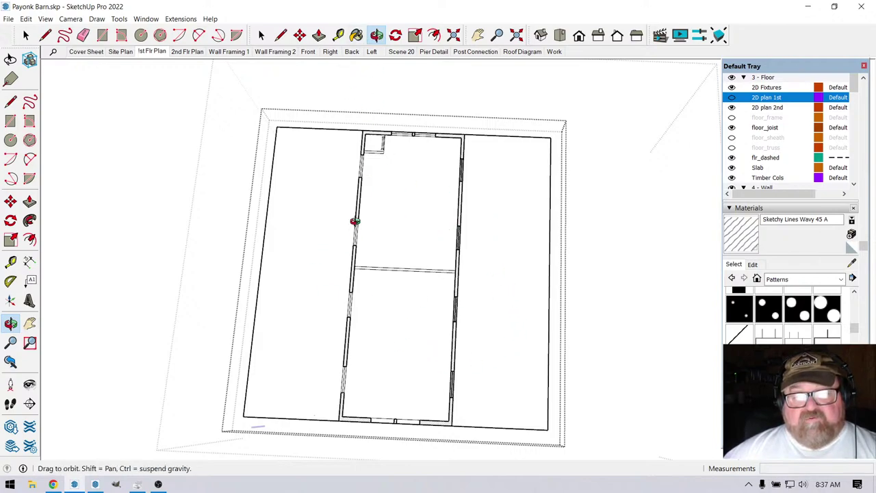
pyautogui.moveTo(354, 221); pyautogui.dragTo(363, 184)
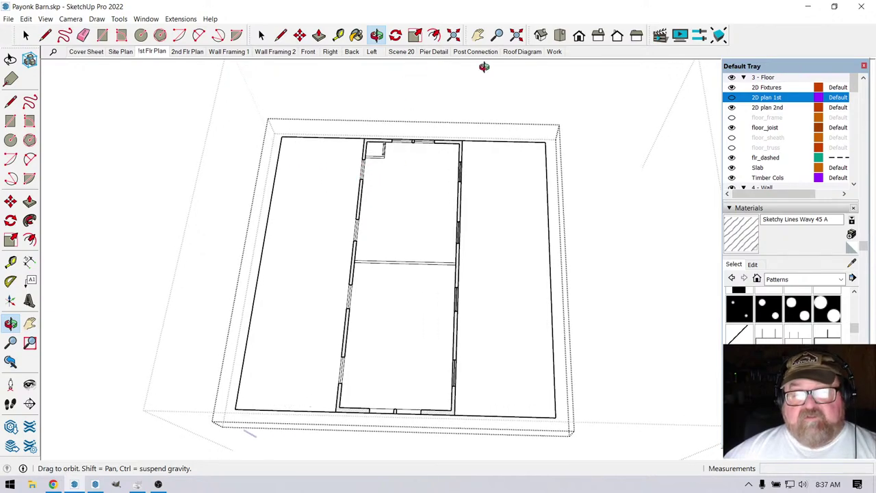
pyautogui.click(559, 35)
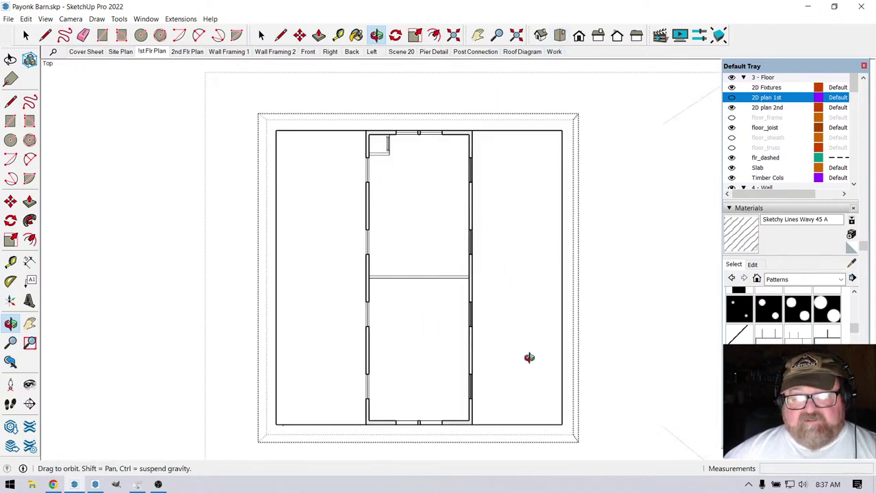
# Update the 2nd Flr Plan scene to this top view, then switch to 1st Flr Plan.
pyautogui.scroll(1, 548, 459)
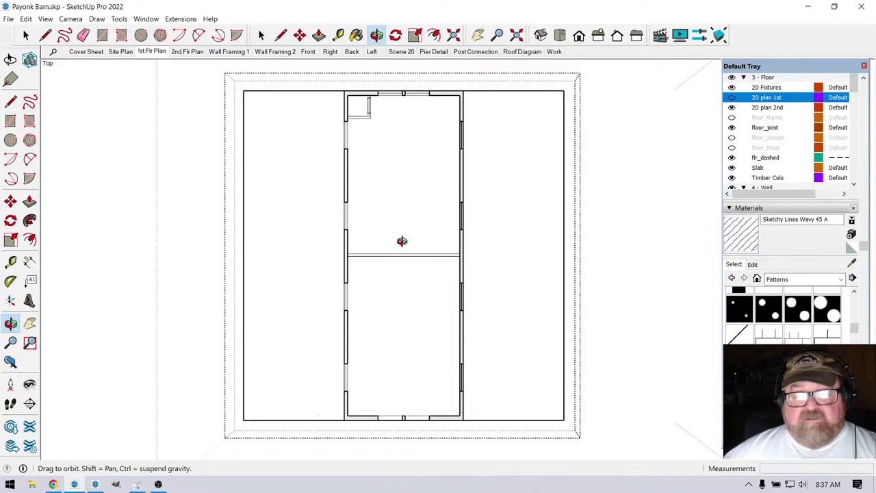
pyautogui.rightClick(195, 55)
pyautogui.click(209, 91)
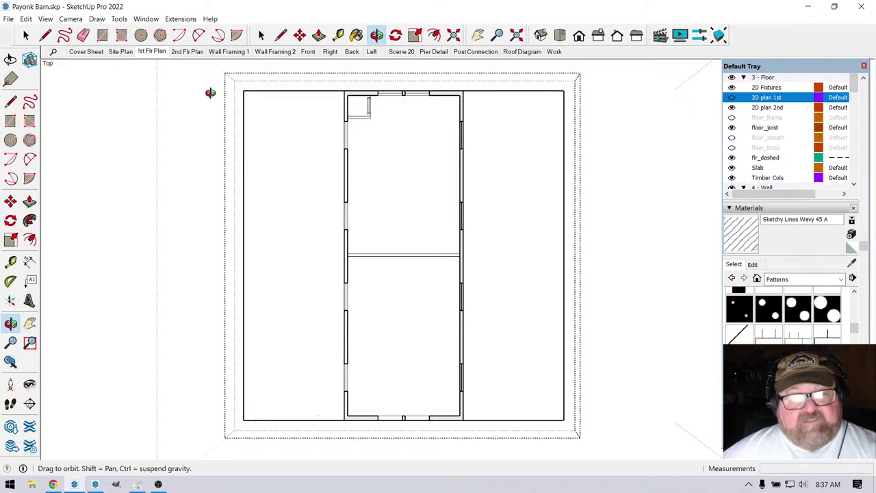
pyautogui.click(158, 54)
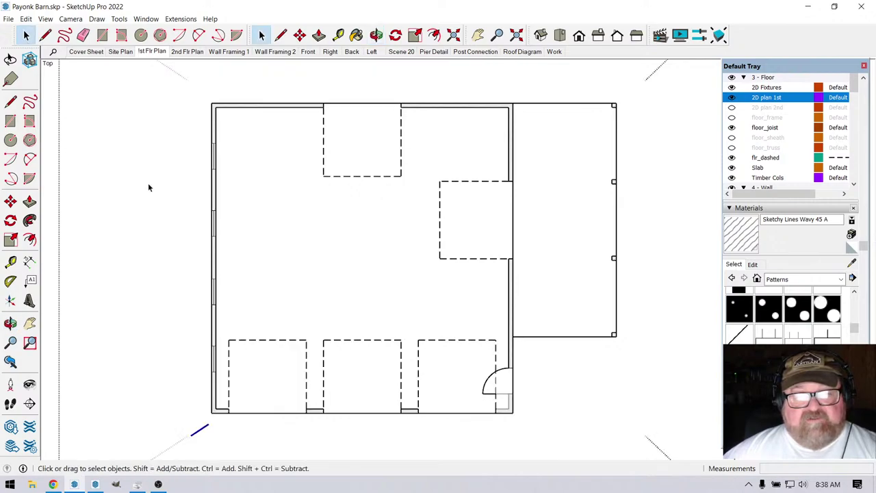
# Compare the 1st and 2nd Flr Plan scenes, then bring up LayOut's A1 Site Plan sheet.
pyautogui.scroll(-2, 209, 215)
pyautogui.scroll(1, 173, 165)
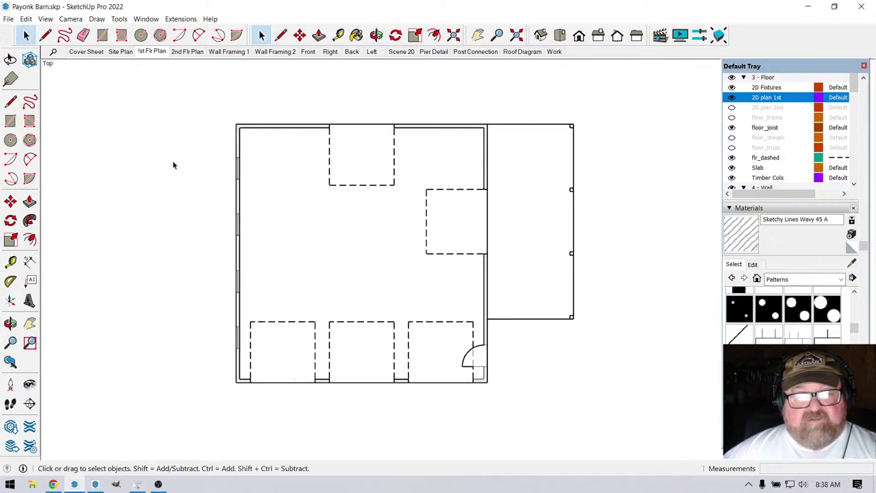
pyautogui.click(152, 52)
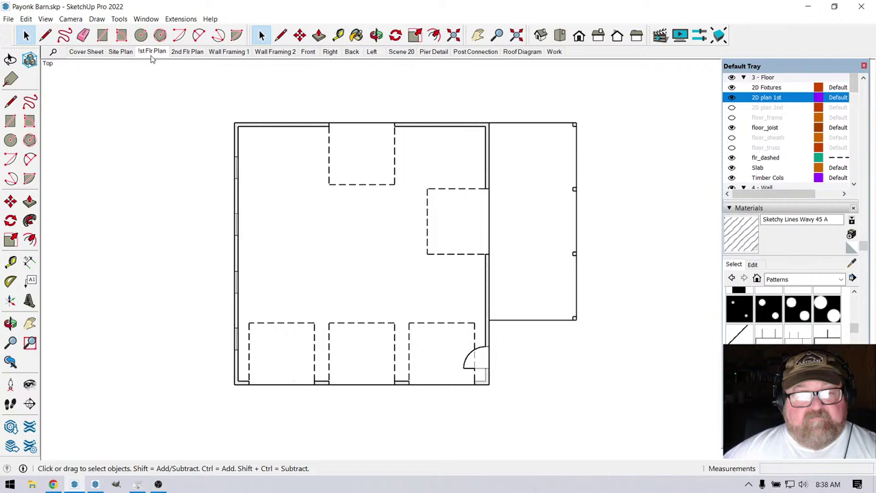
pyautogui.click(189, 53)
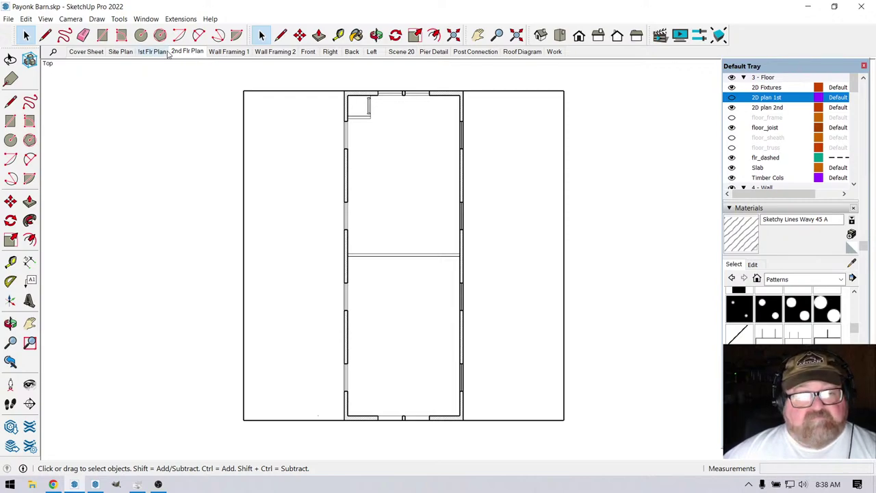
pyautogui.click(166, 52)
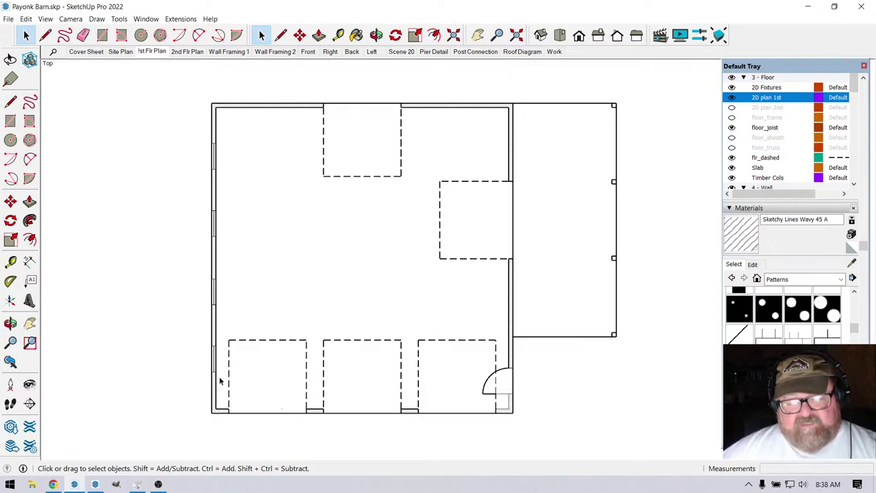
pyautogui.click(95, 484)
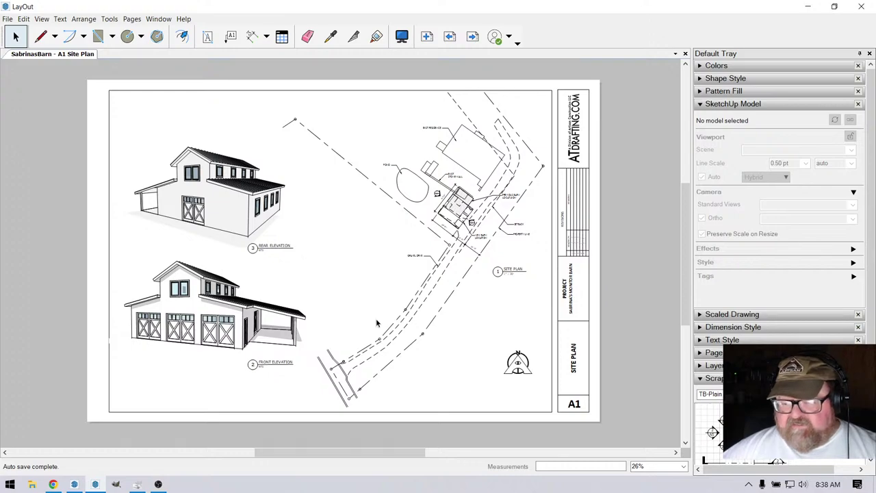
# Zoom in on the barn's location on the A1 Site Plan, zoom back out, then return to YouTube Studio.
pyautogui.click(55, 484)
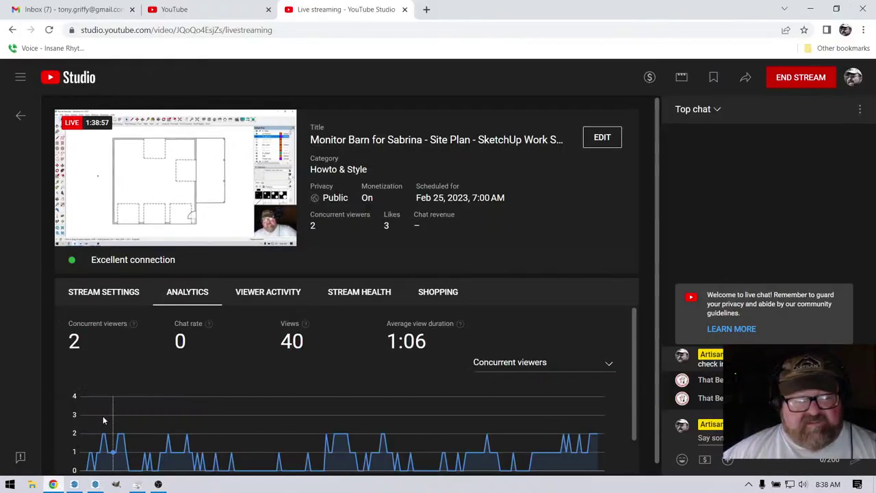
pyautogui.click(53, 484)
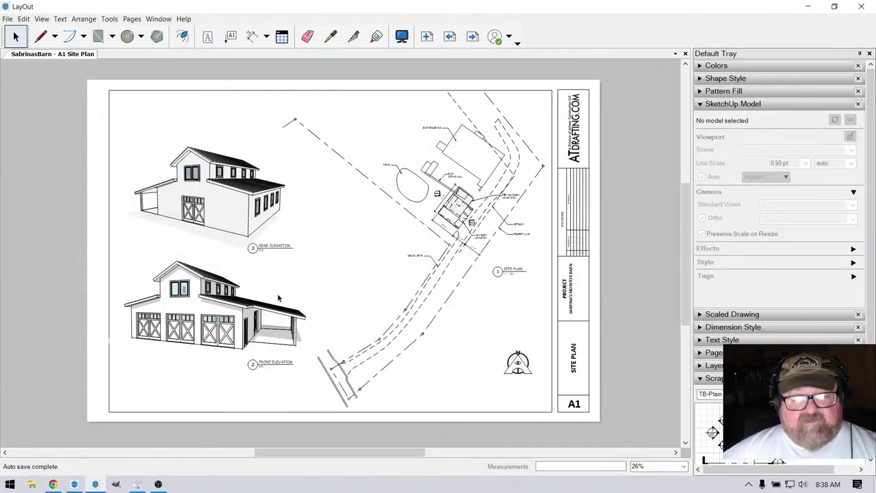
pyautogui.scroll(1, 336, 283)
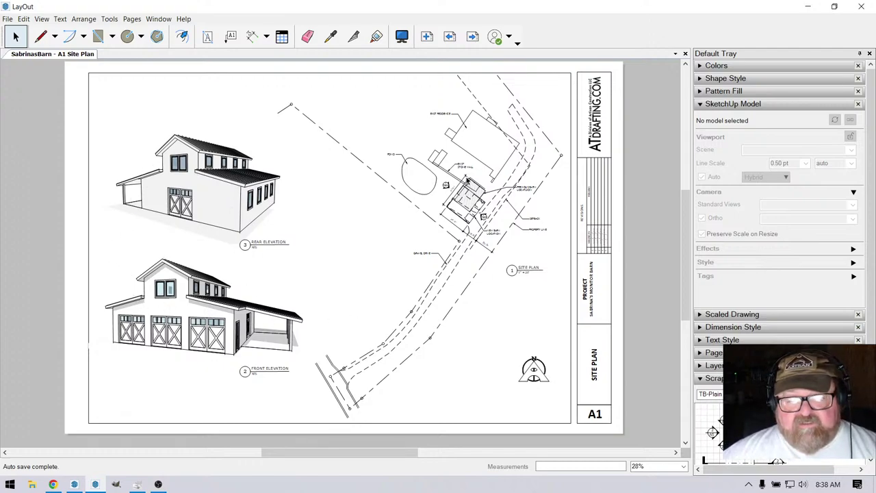
pyautogui.scroll(6, 463, 207)
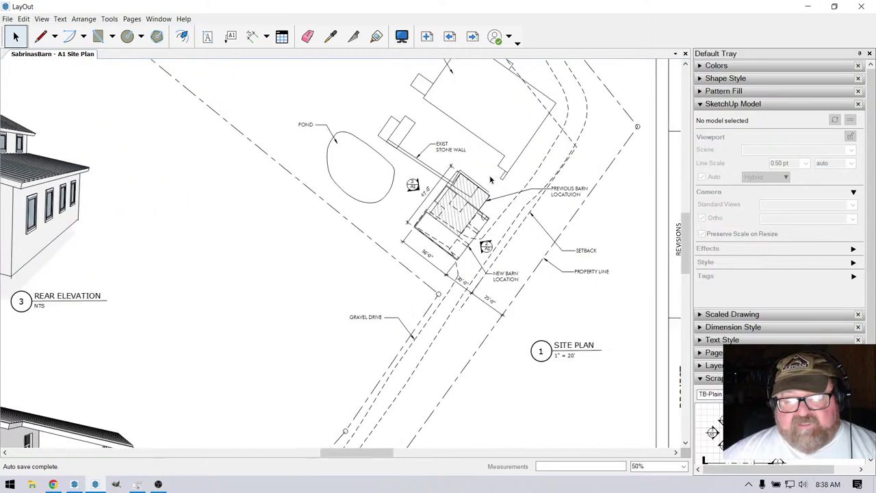
pyautogui.scroll(1, 493, 266)
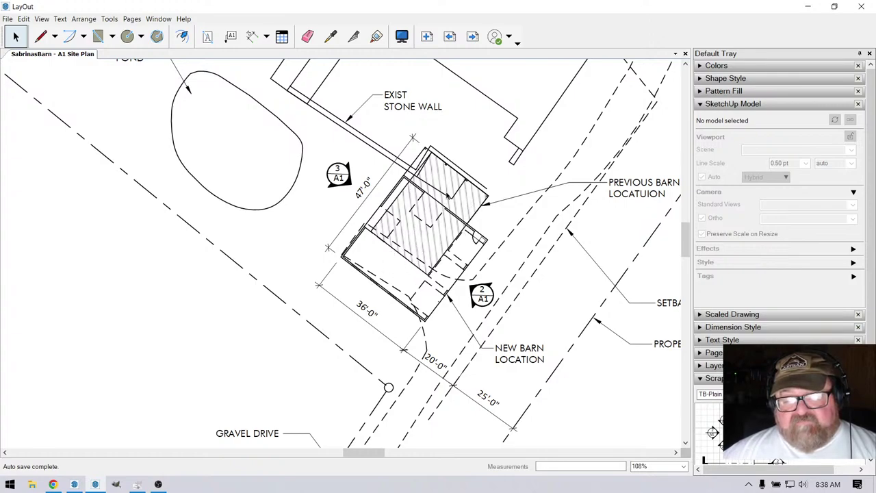
pyautogui.scroll(-8, 449, 197)
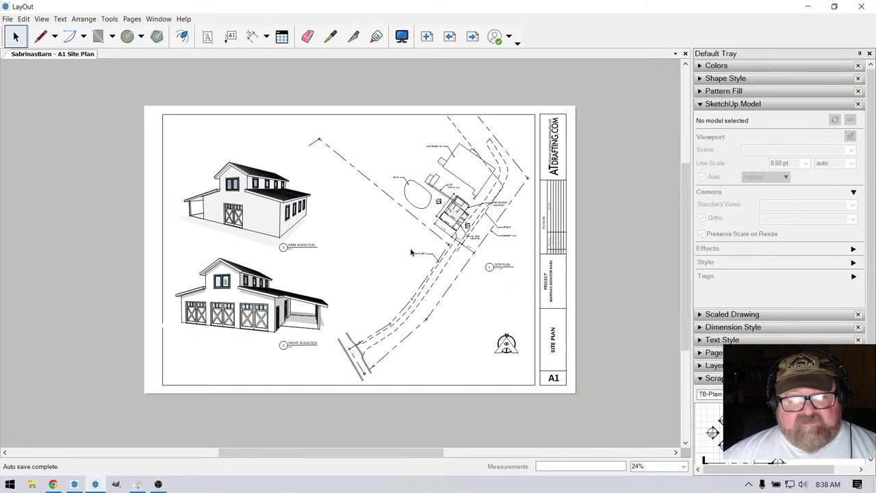
pyautogui.scroll(-1, 410, 251)
pyautogui.scroll(3, 410, 264)
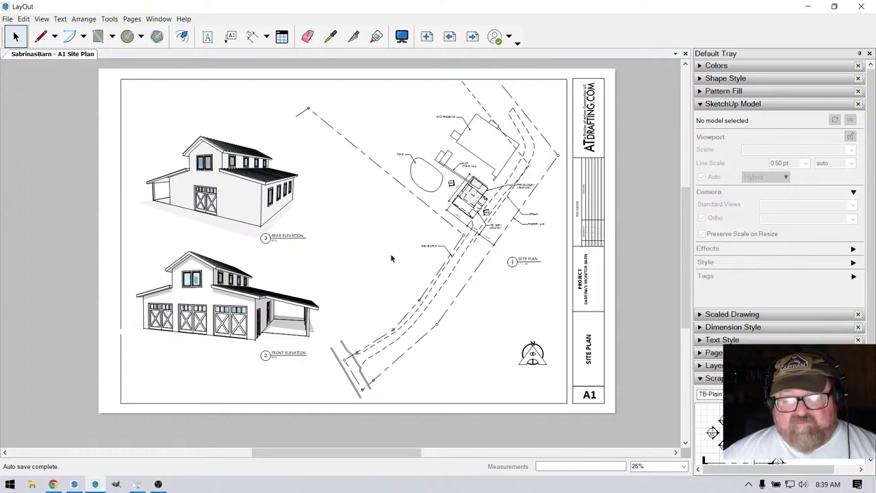
pyautogui.click(54, 483)
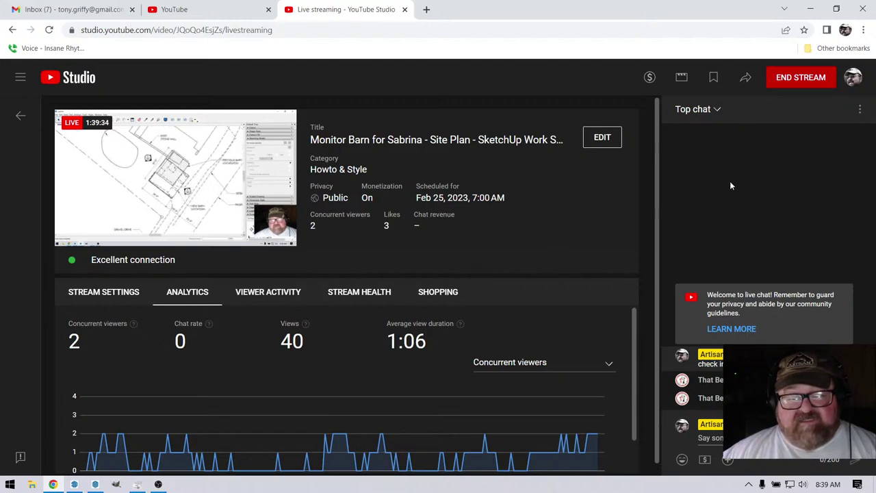
# End the livestream in YouTube Studio and confirm with END.
pyautogui.click(800, 81)
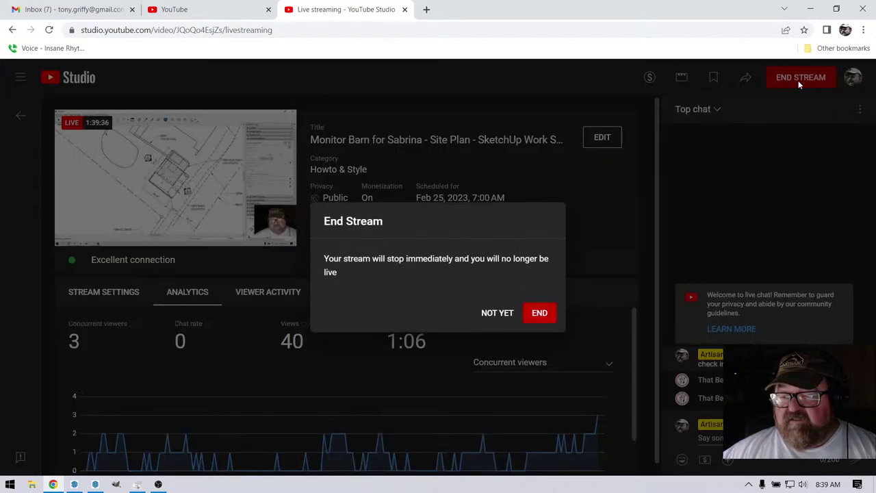
pyautogui.click(537, 315)
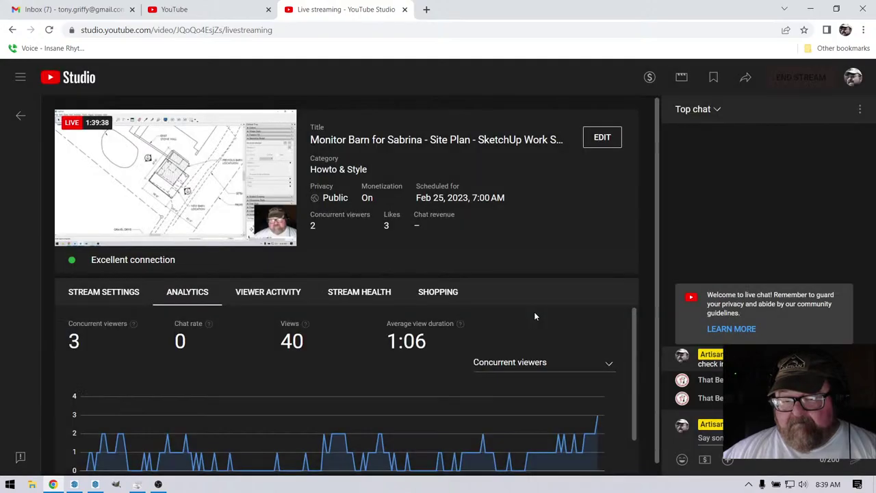